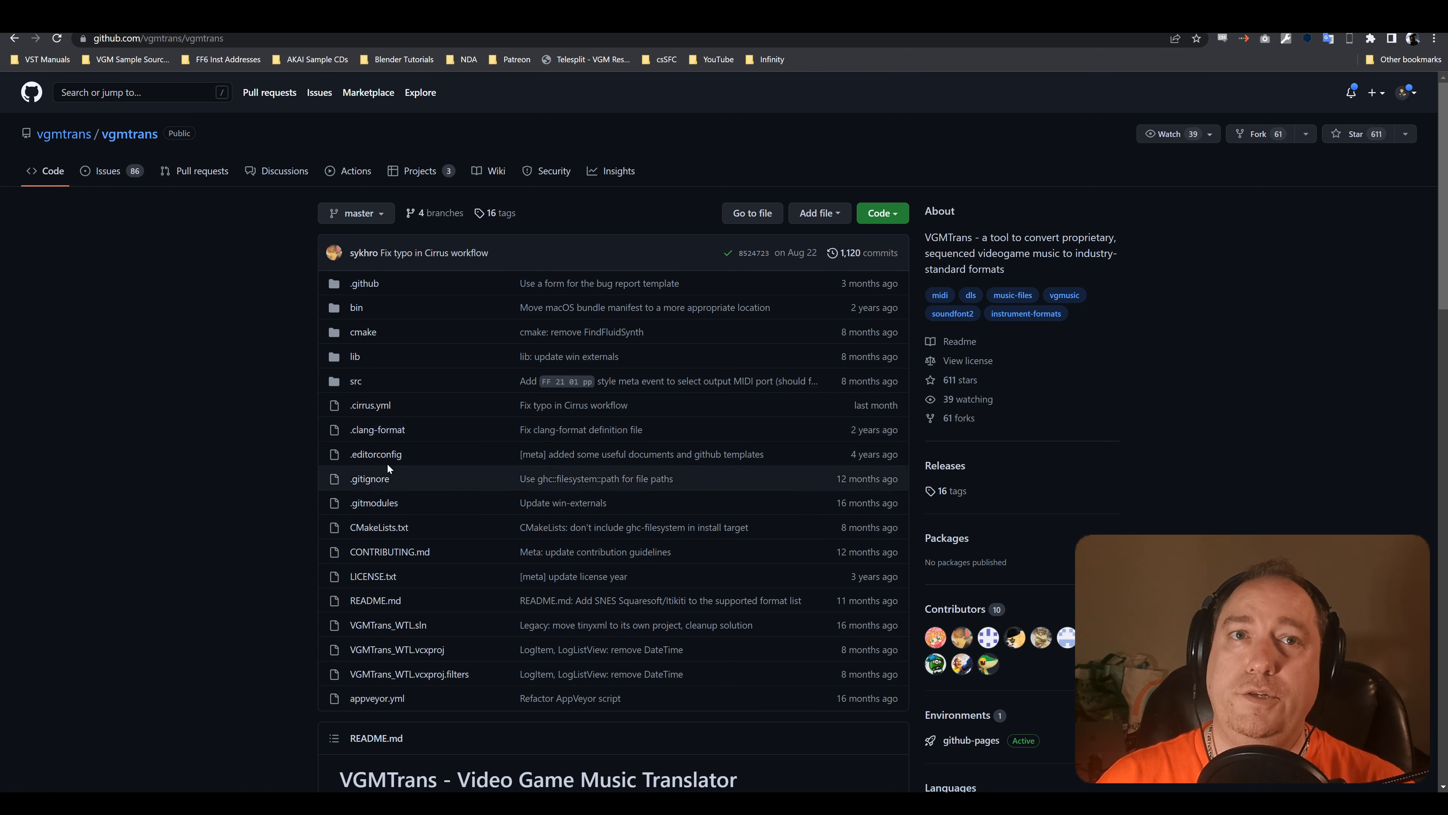
# - Download the Windows build artifact from the latest Build and test run, "Fix typo in Cirrus workflow", in the vgmtrans repository
pyautogui.scroll(-5, 219, 577)
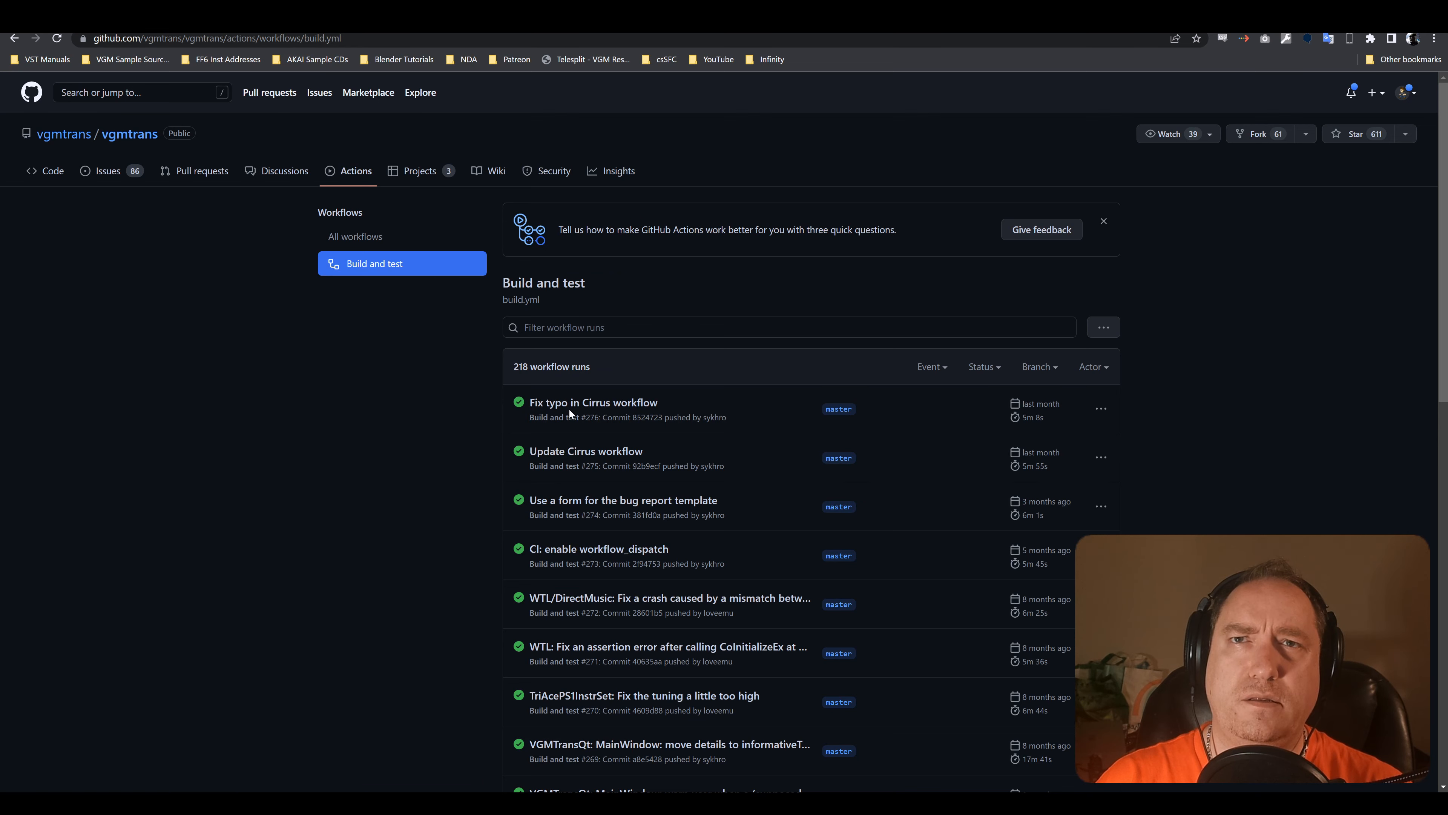
pyautogui.click(622, 406)
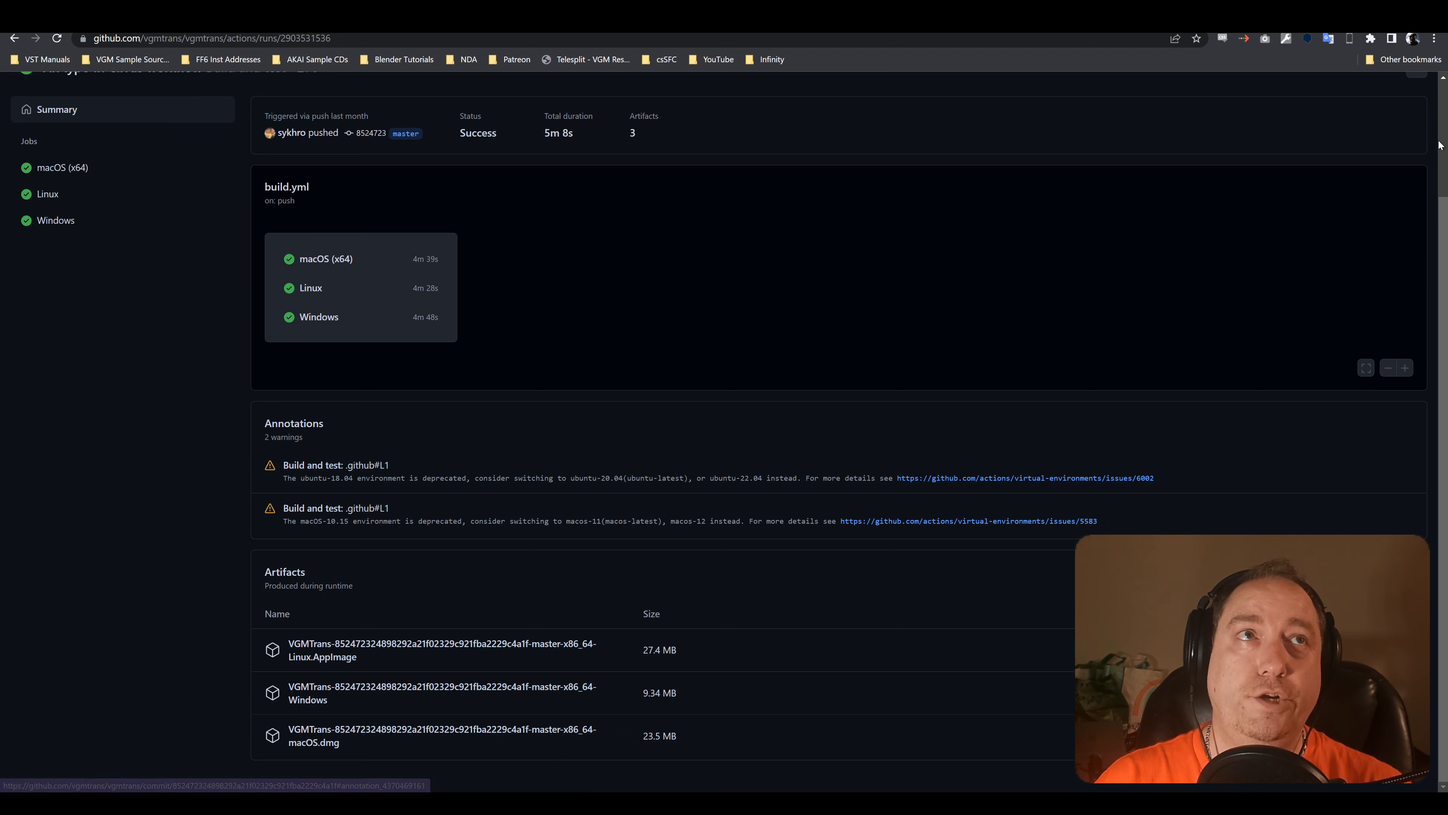
pyautogui.click(304, 695)
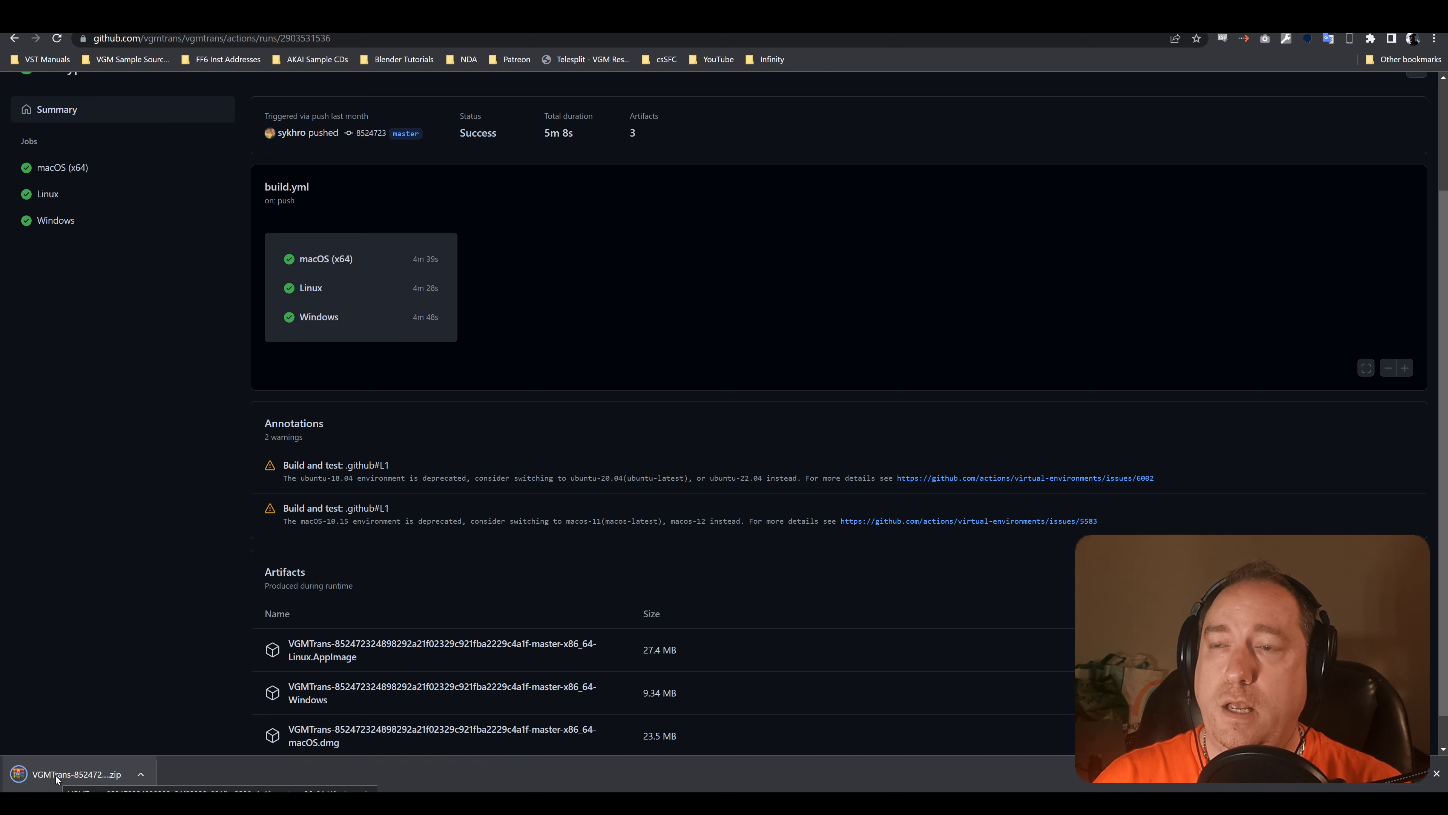
# - Open the downloaded archive in WinRAR and go into the bin folder of the nested VGMTrans.zip
pyautogui.click(56, 775)
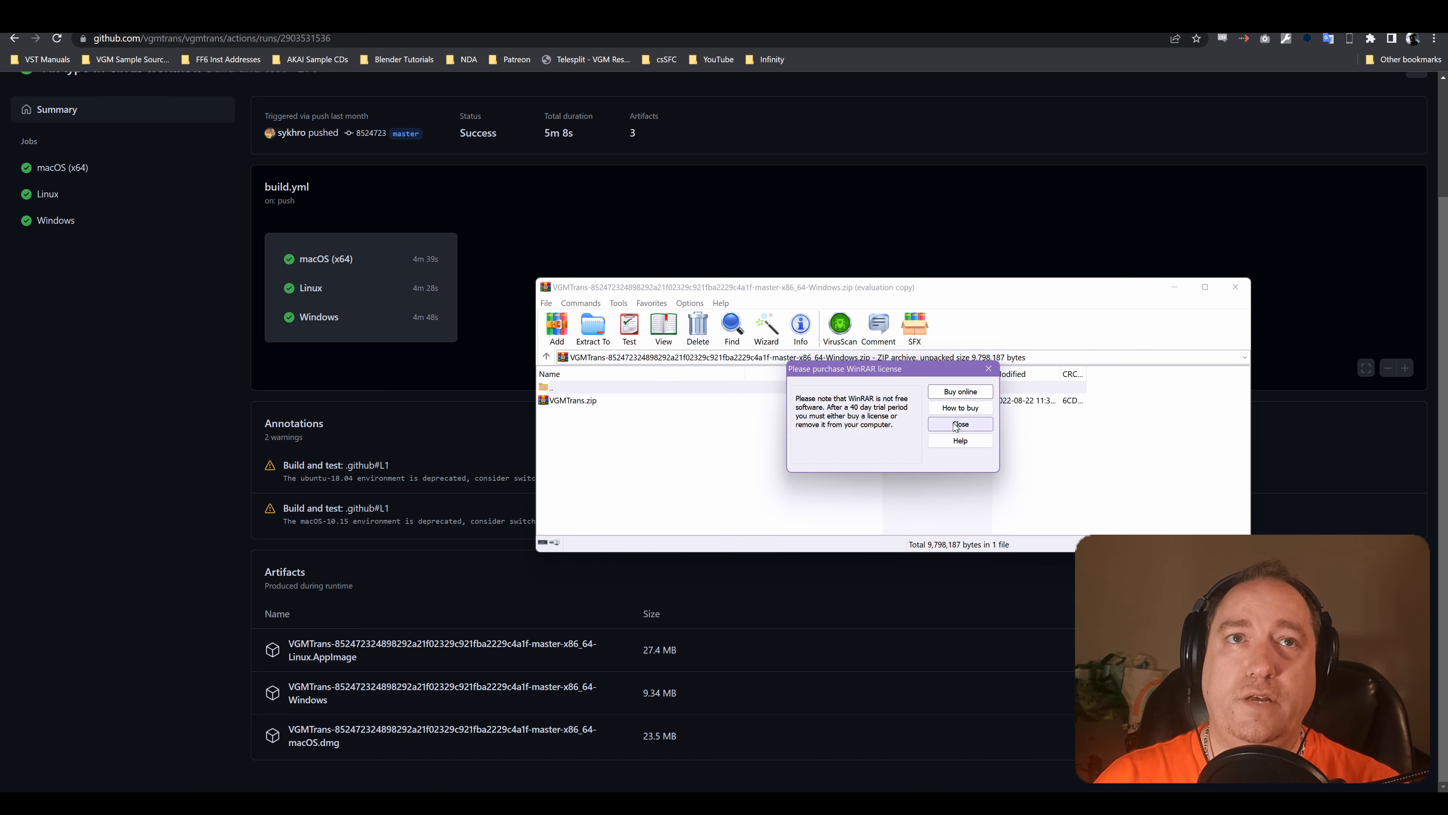
pyautogui.click(956, 425)
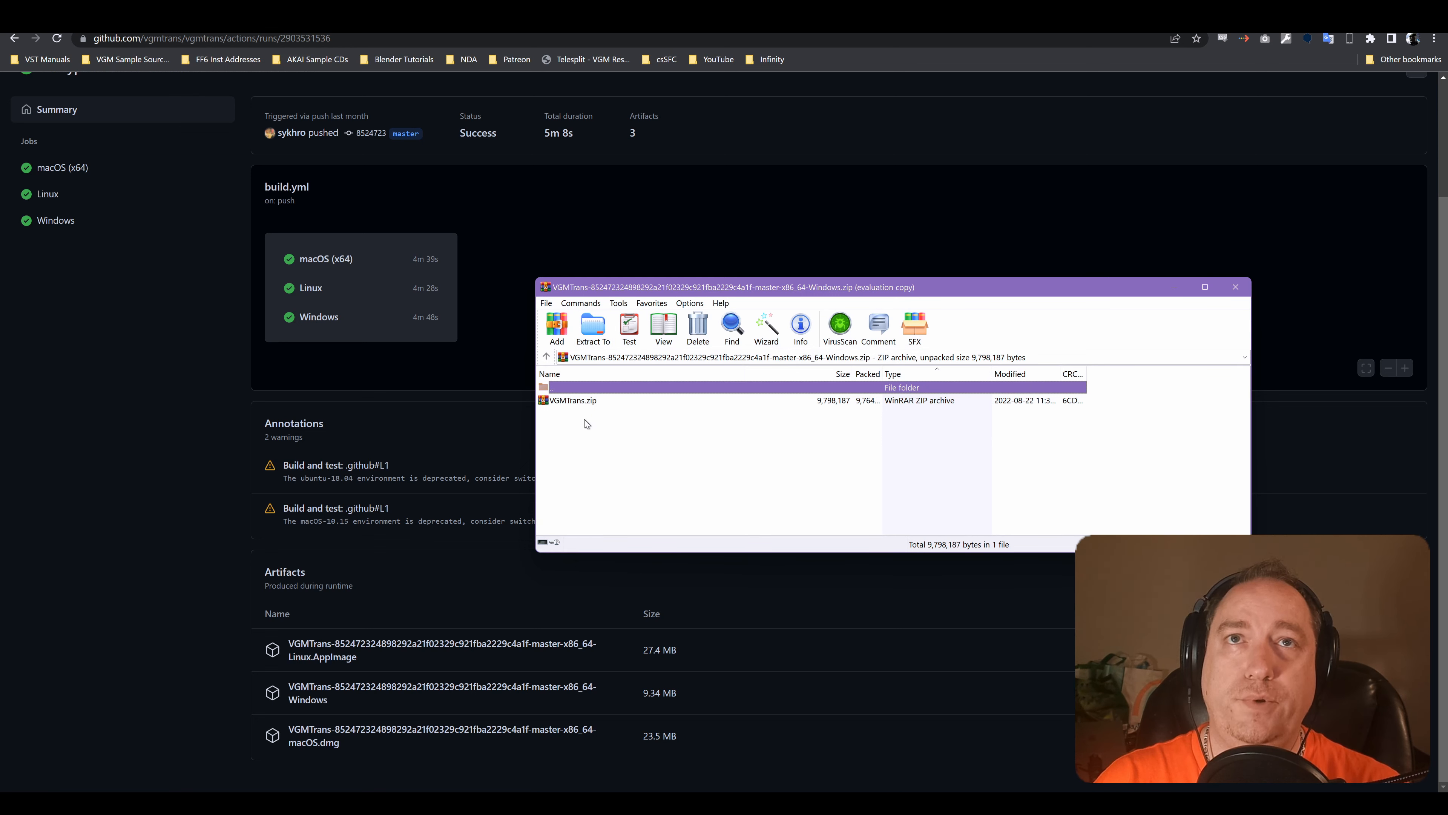
pyautogui.doubleClick(582, 403)
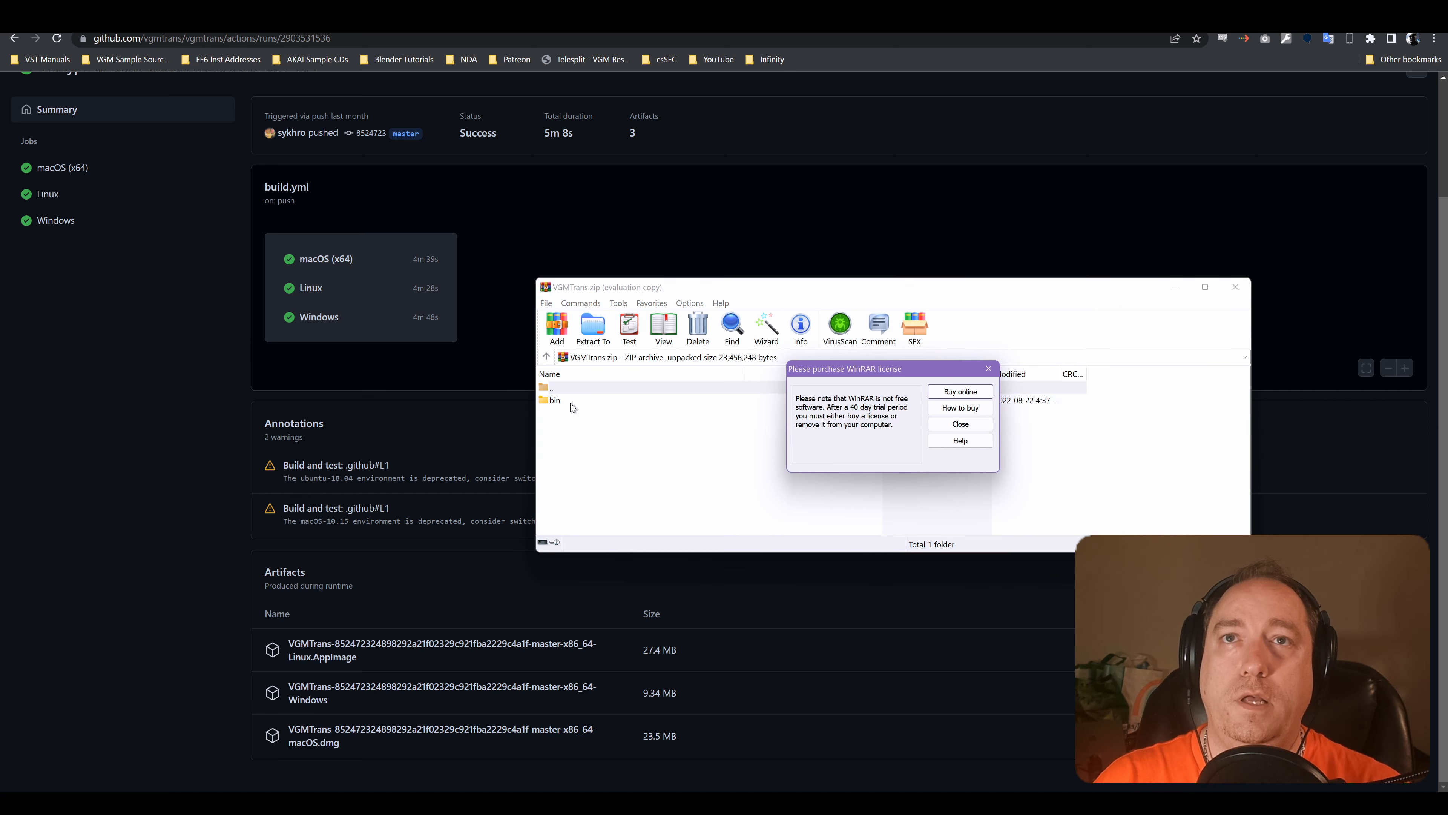
pyautogui.click(940, 424)
pyautogui.doubleClick(576, 402)
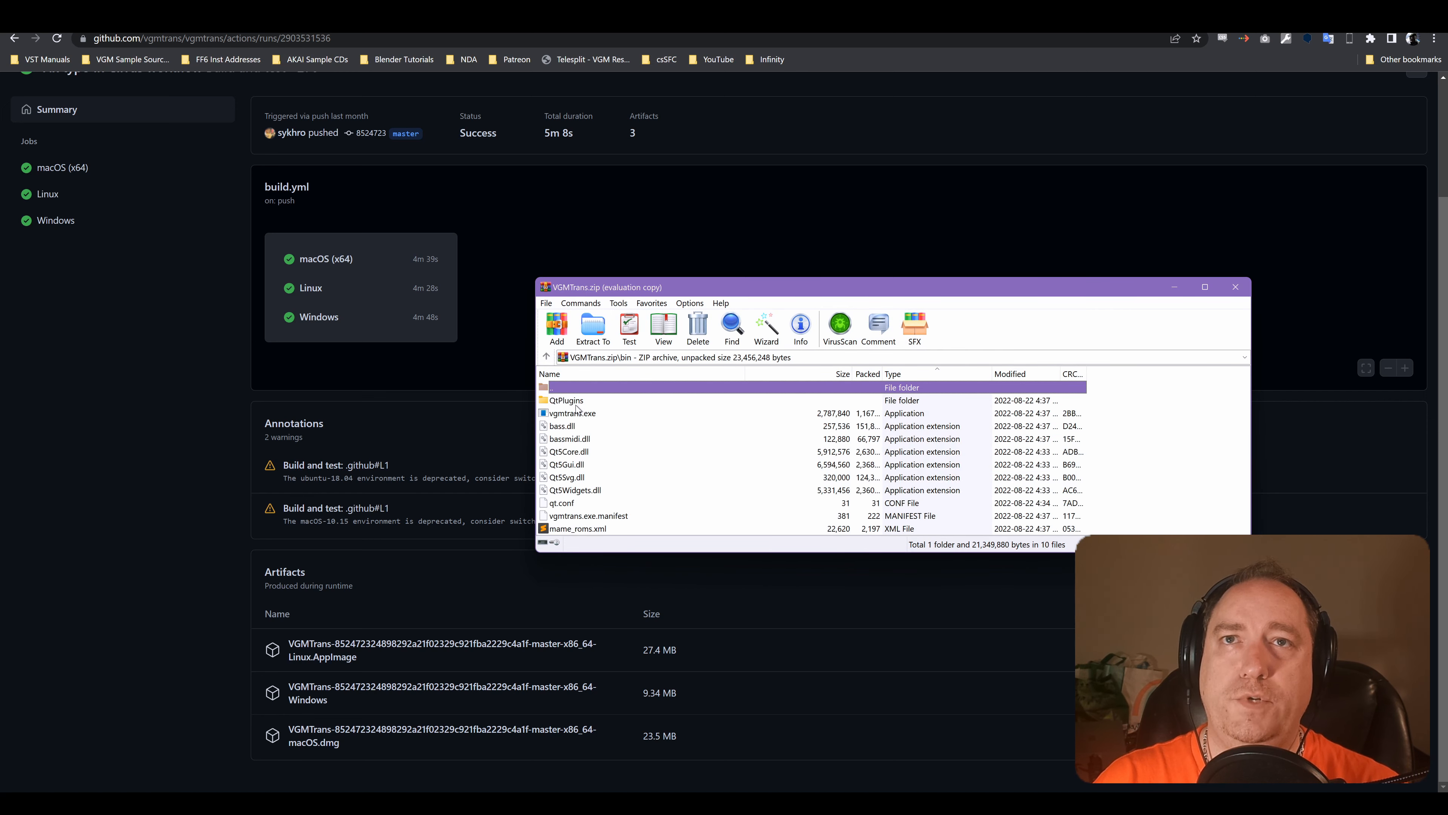
# - Extract all contents of the bin folder to i:\vgmtransnew, replacing all existing files, and close the VGMTrans.zip window
pyautogui.click(671, 503)
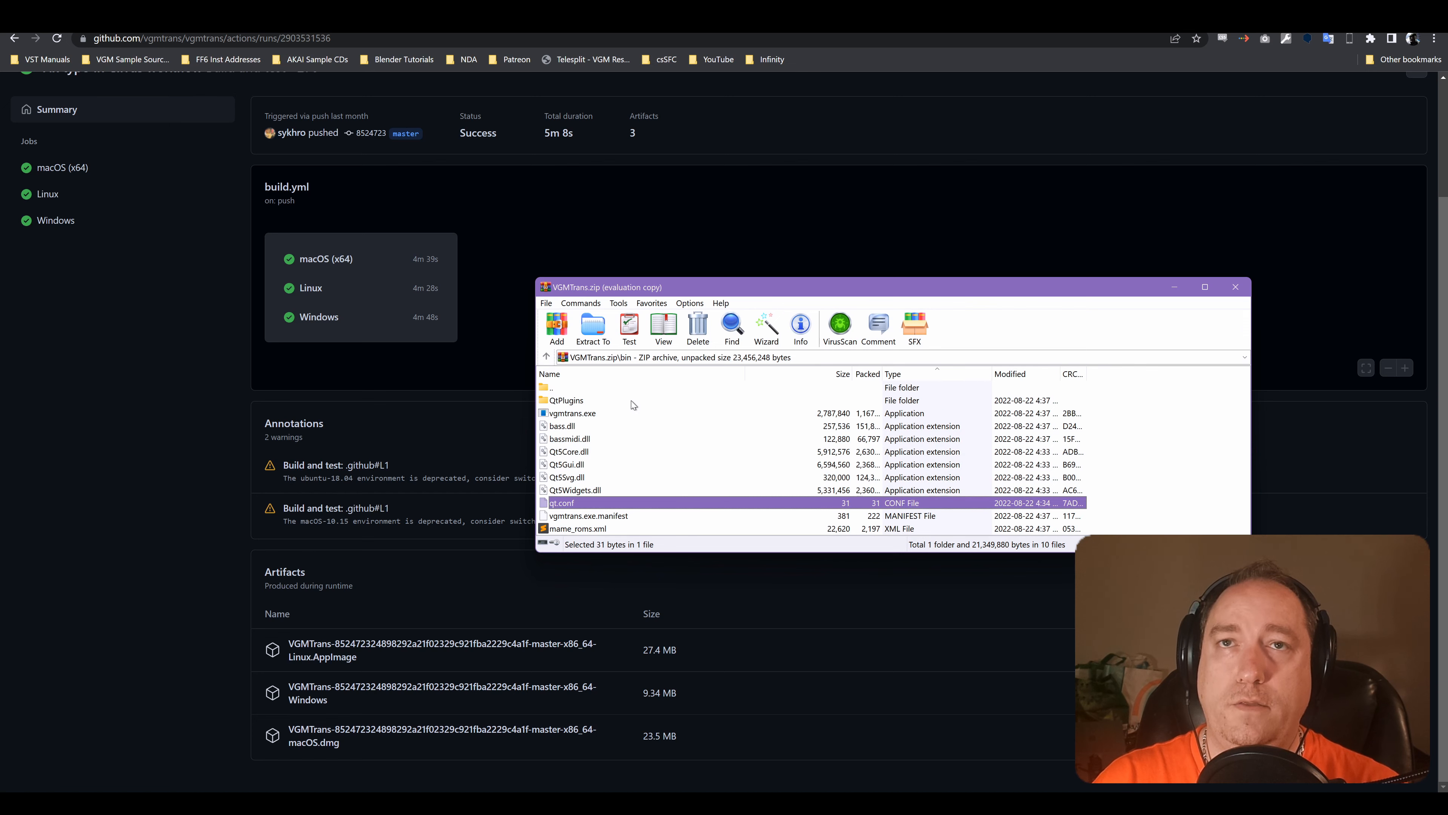
pyautogui.hotkey('ctrl', 'a')
pyautogui.click(603, 338)
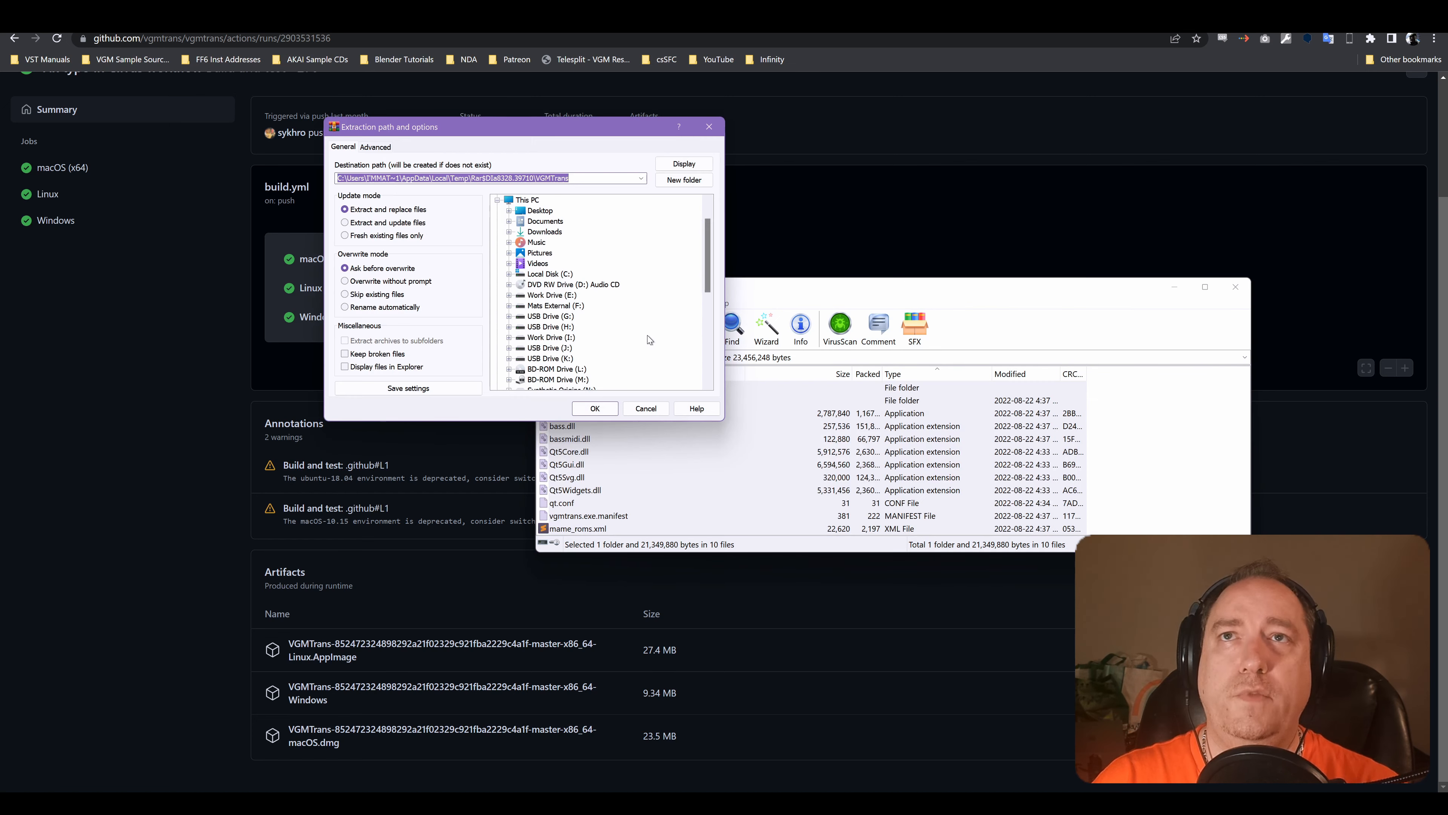
pyautogui.press('BackSpace')
pyautogui.write('i:\\')
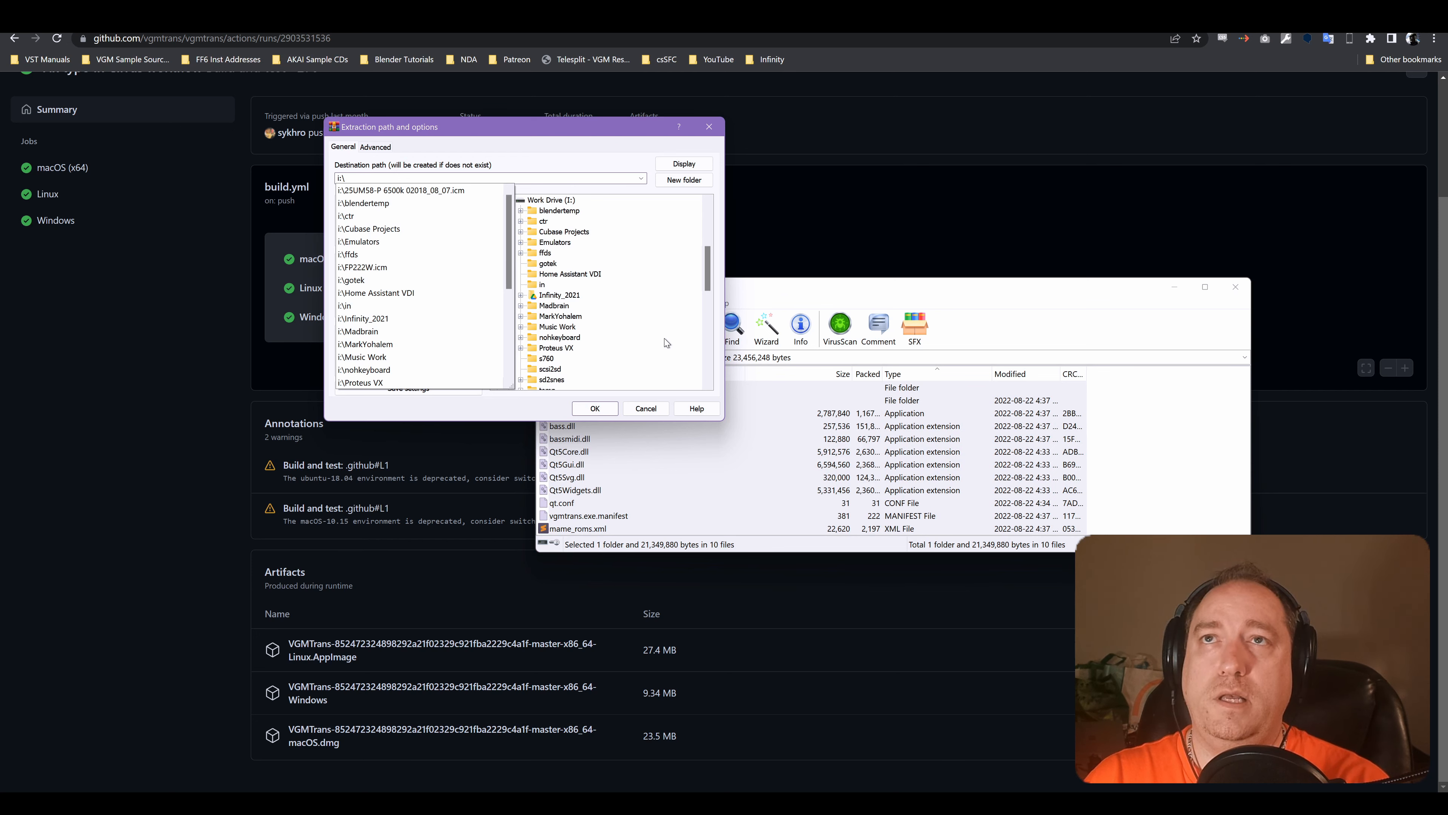
pyautogui.write('vg')
pyautogui.press('Down')
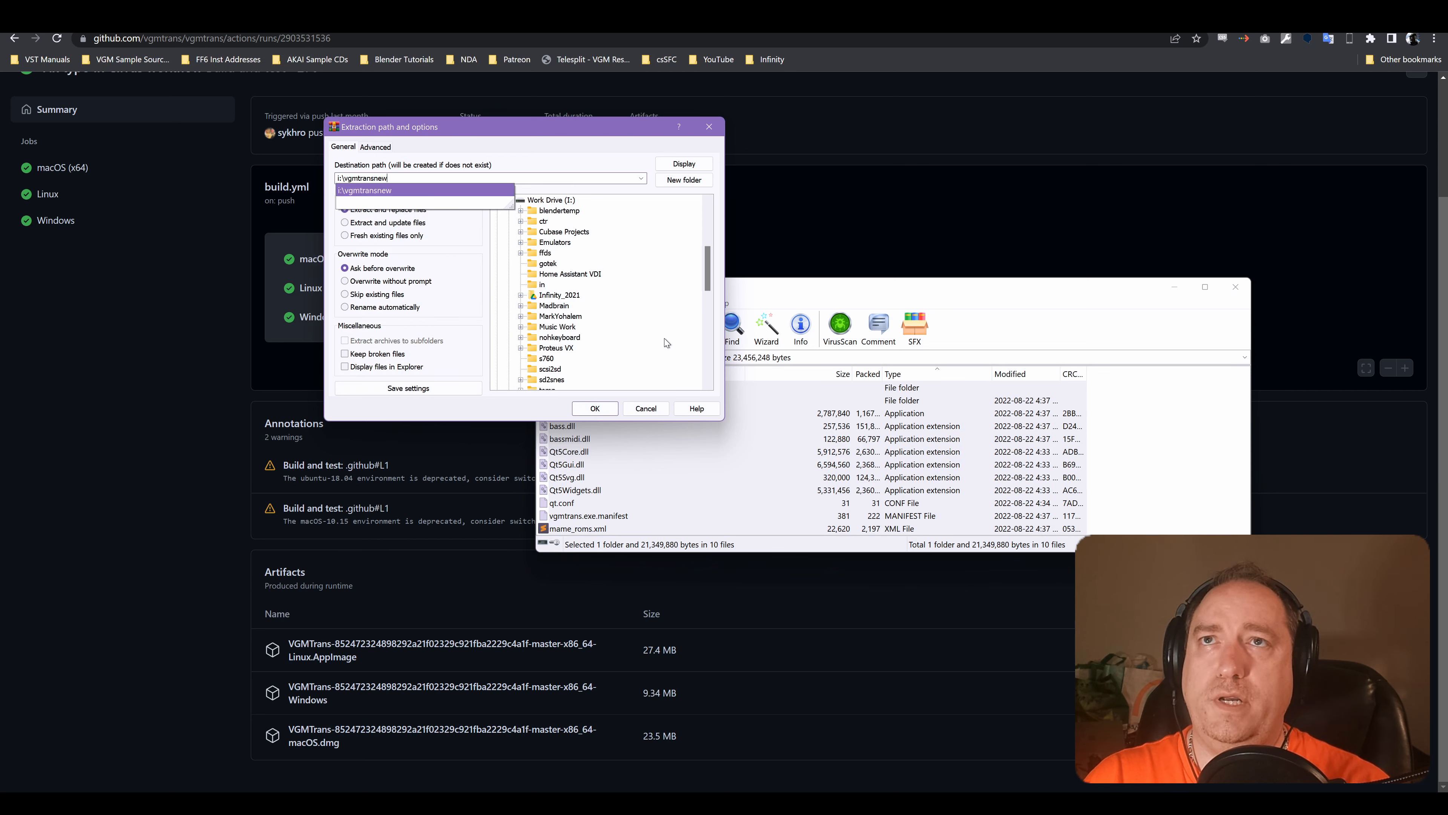
pyautogui.press('Return')
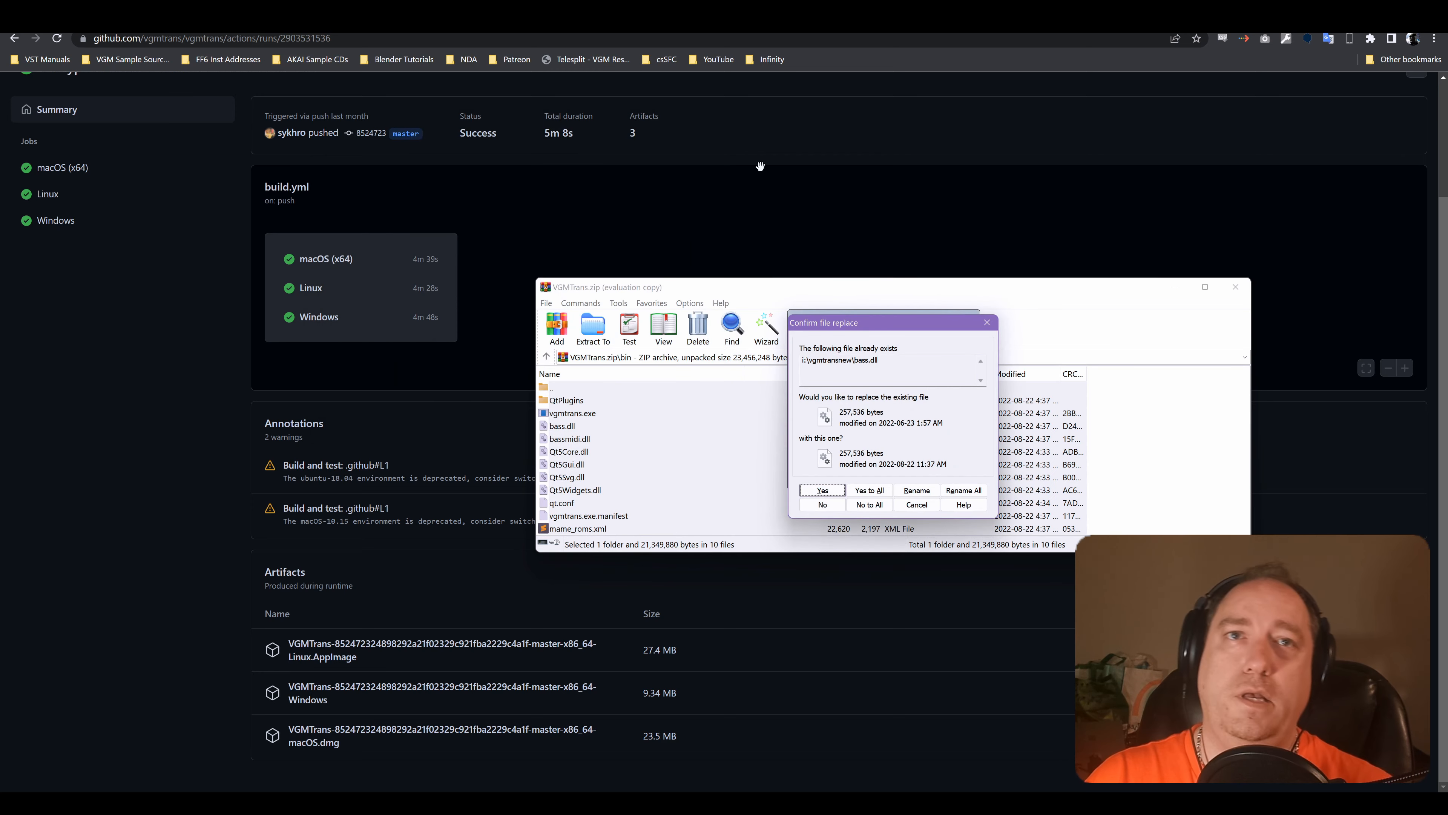
pyautogui.click(878, 492)
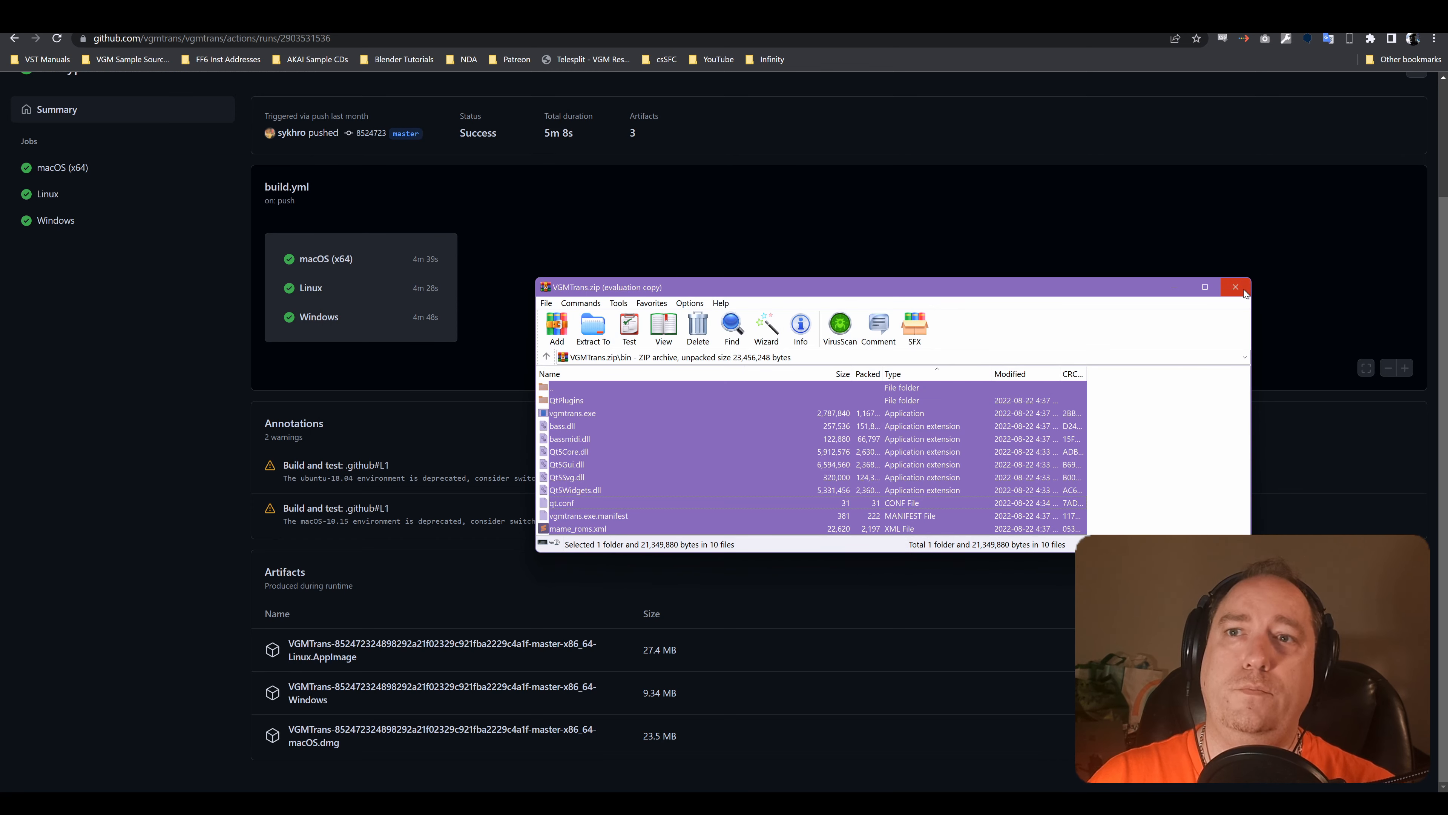
pyautogui.click(1235, 287)
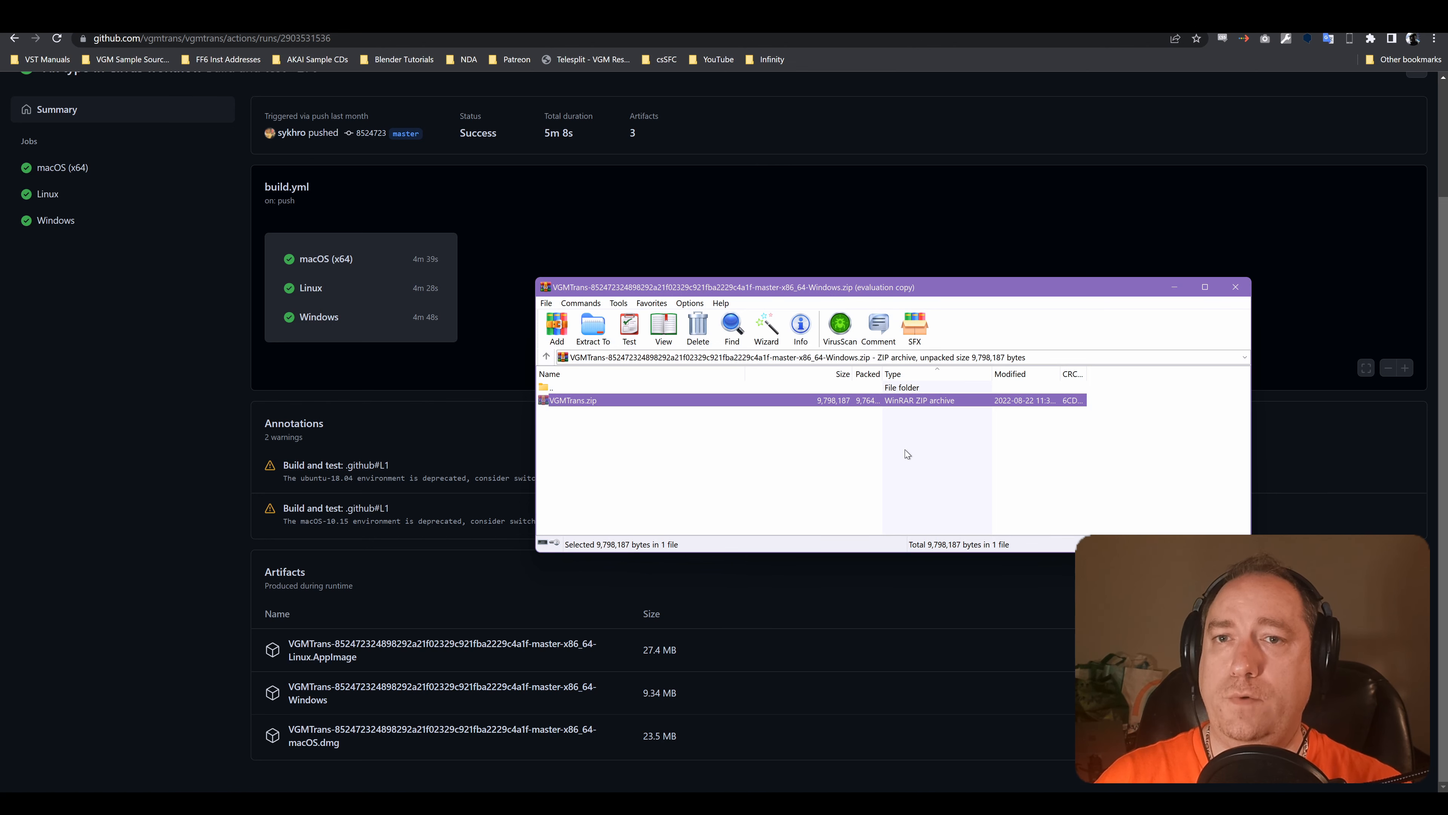
# - Run i:\vgmtransnew\vgmtrans.exe and maximize the VGMTrans window
pyautogui.press('super+r')
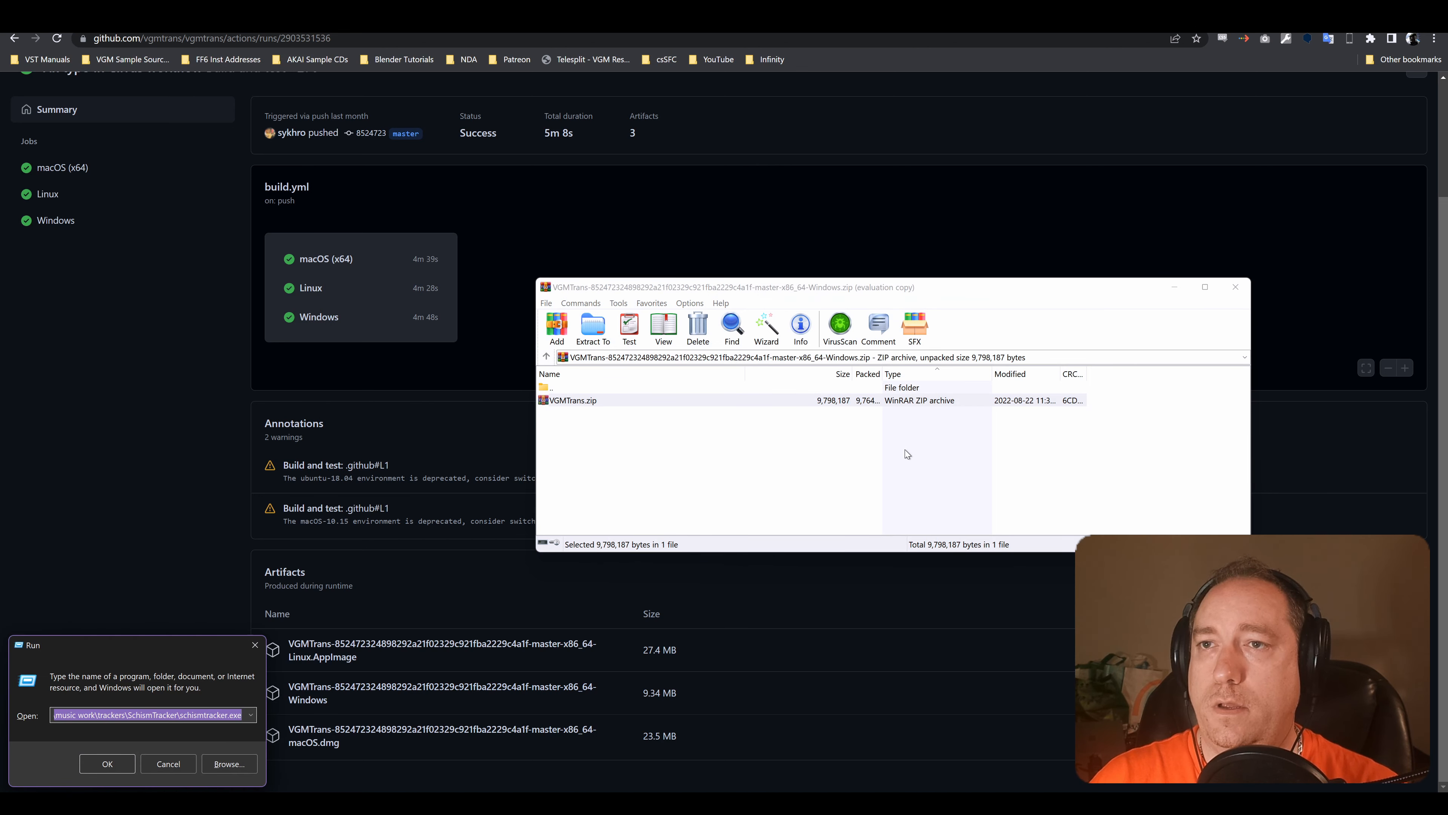
pyautogui.press('Down')
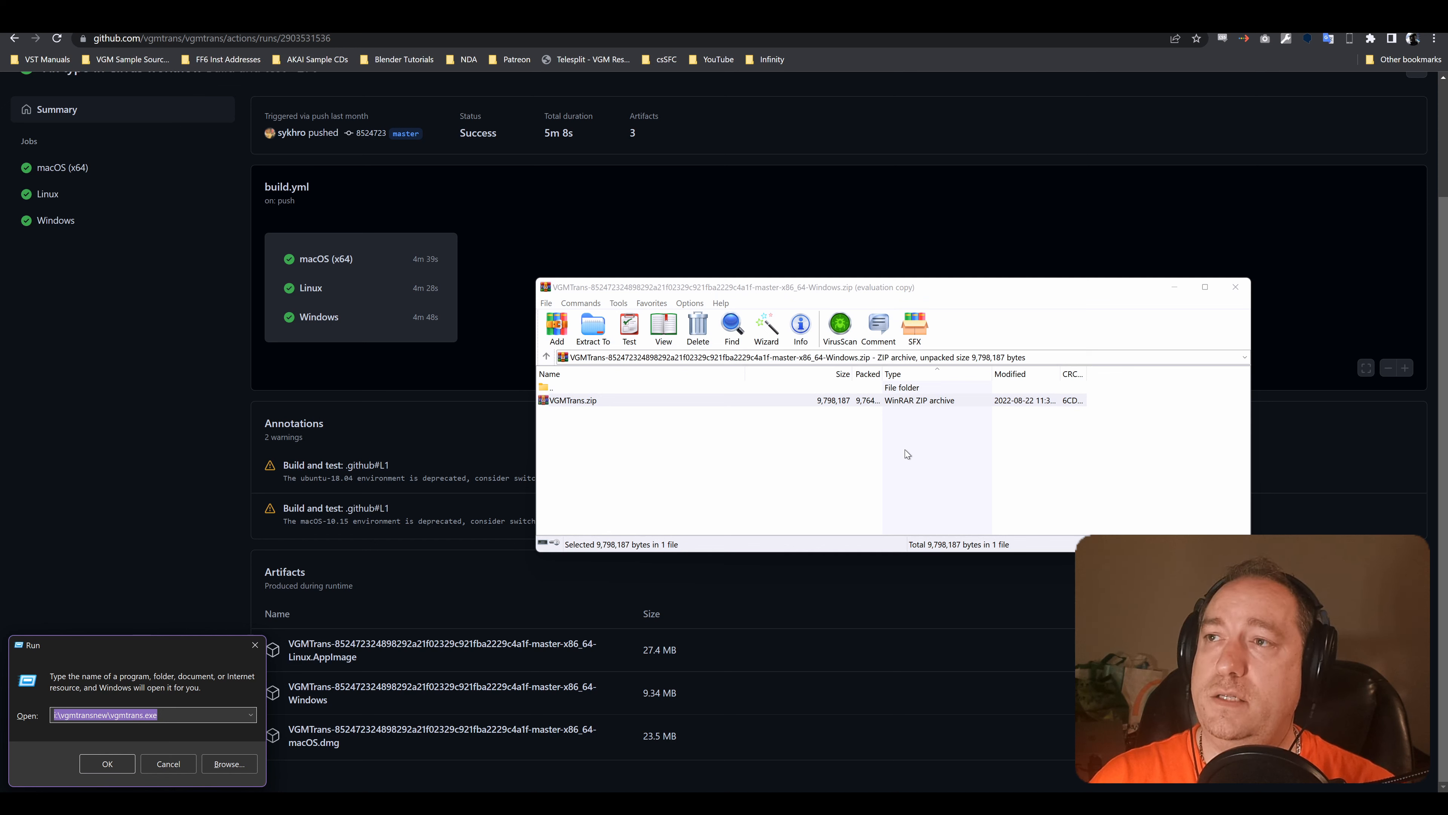
pyautogui.press('Return')
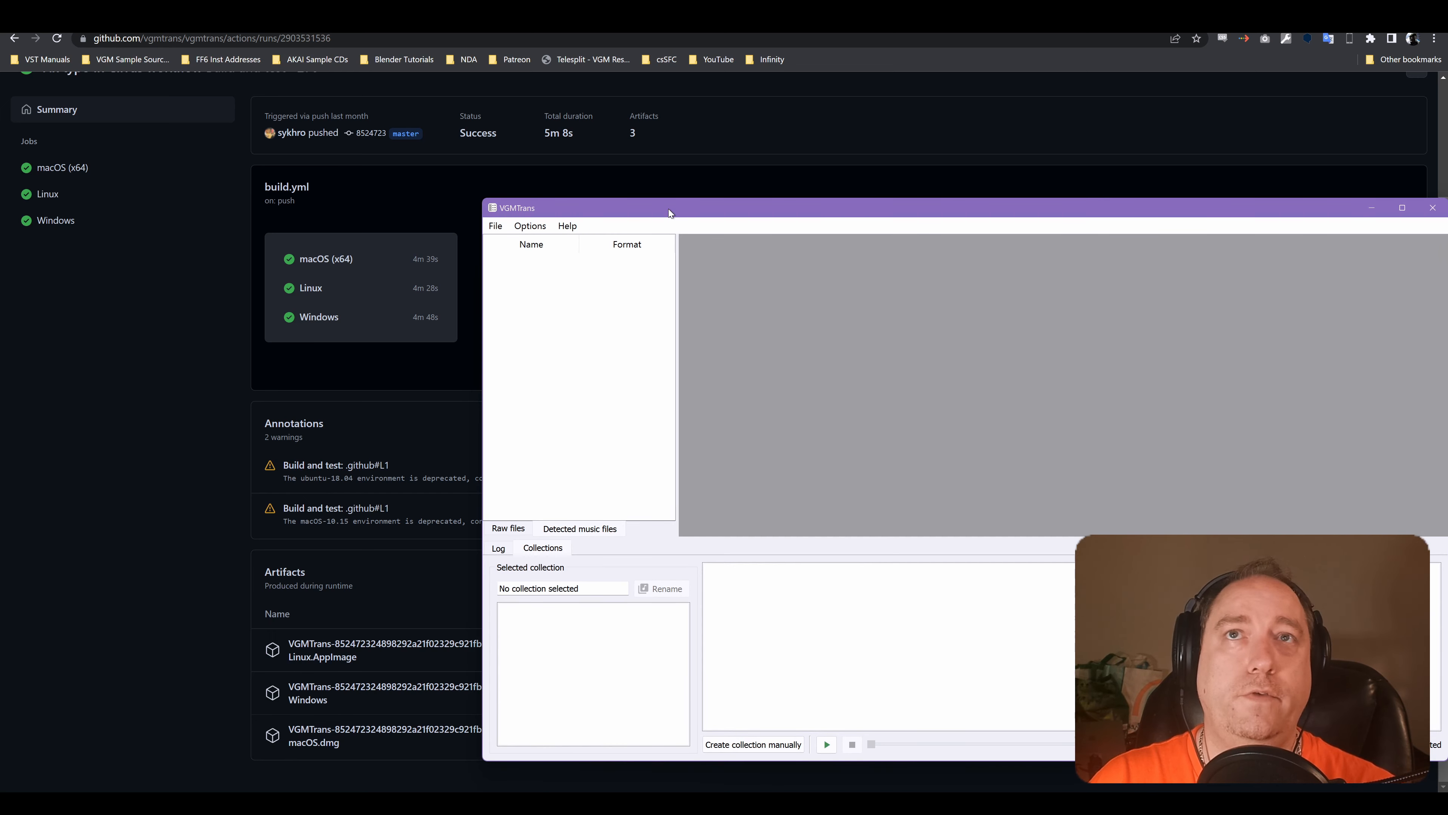
pyautogui.doubleClick(668, 208)
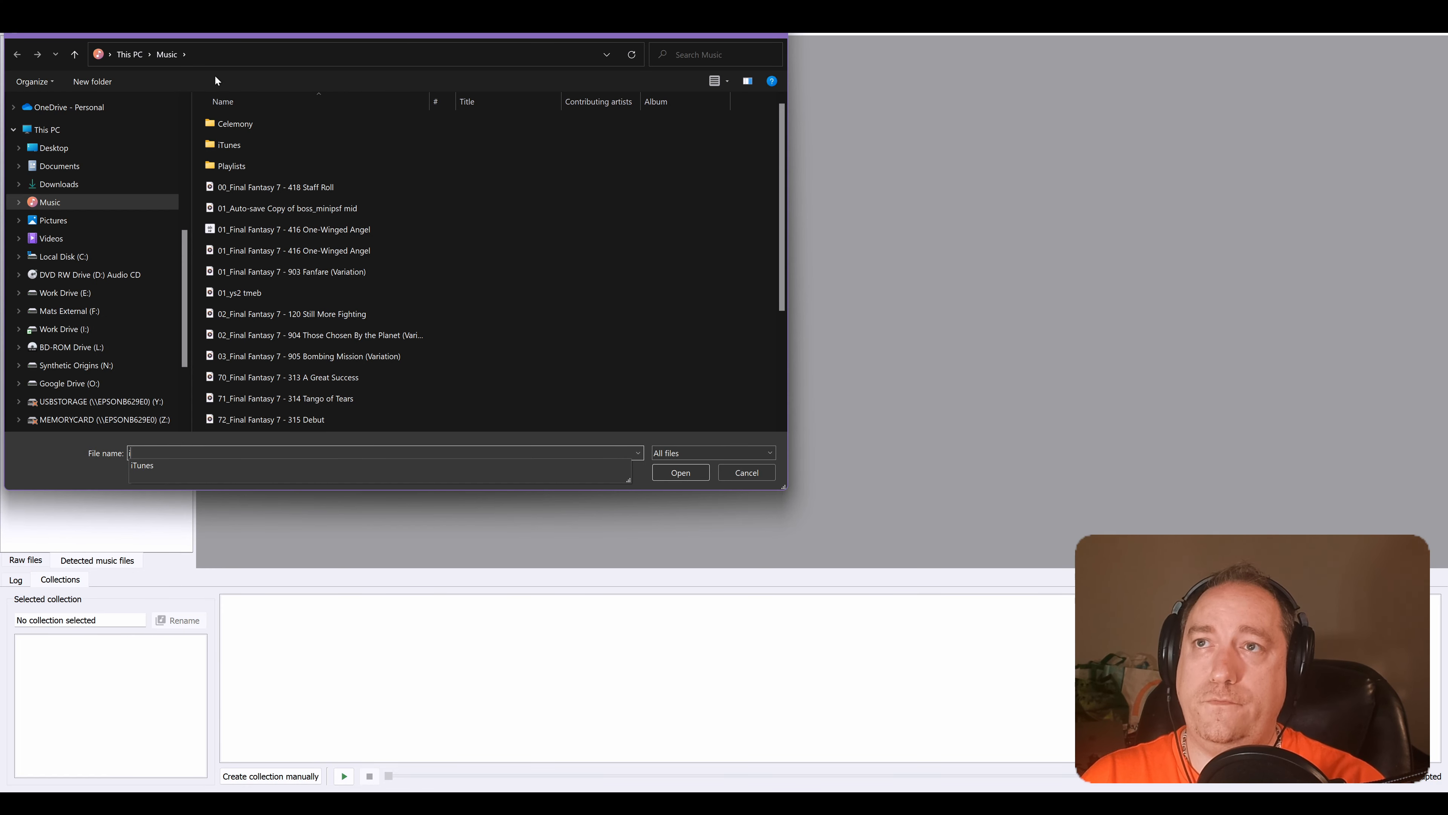
# - Load the file "23 A Shot of Crisis" from the folder i:\music work\spc\ct
pyautogui.write('i:')
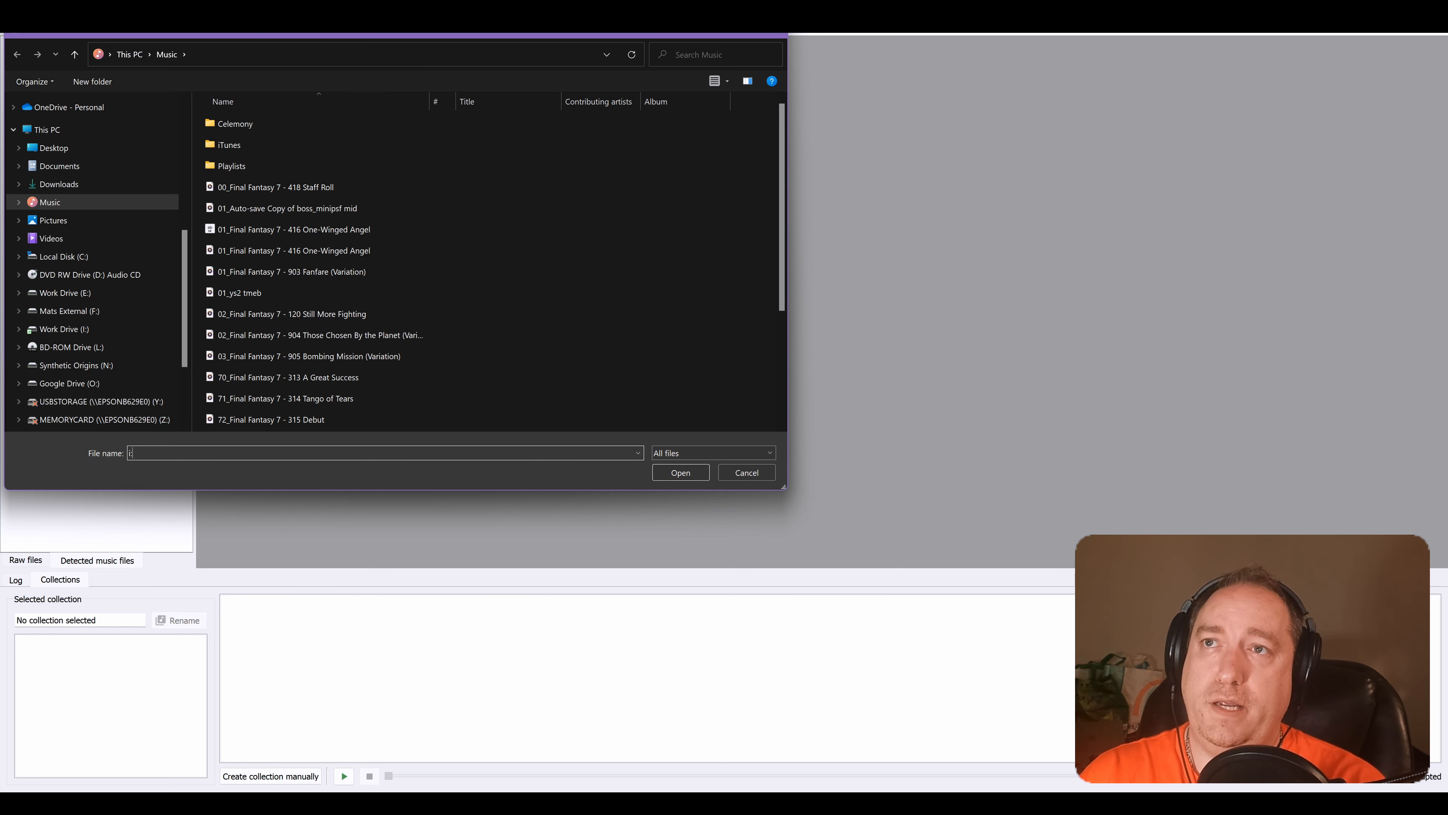
pyautogui.write('\\music wo')
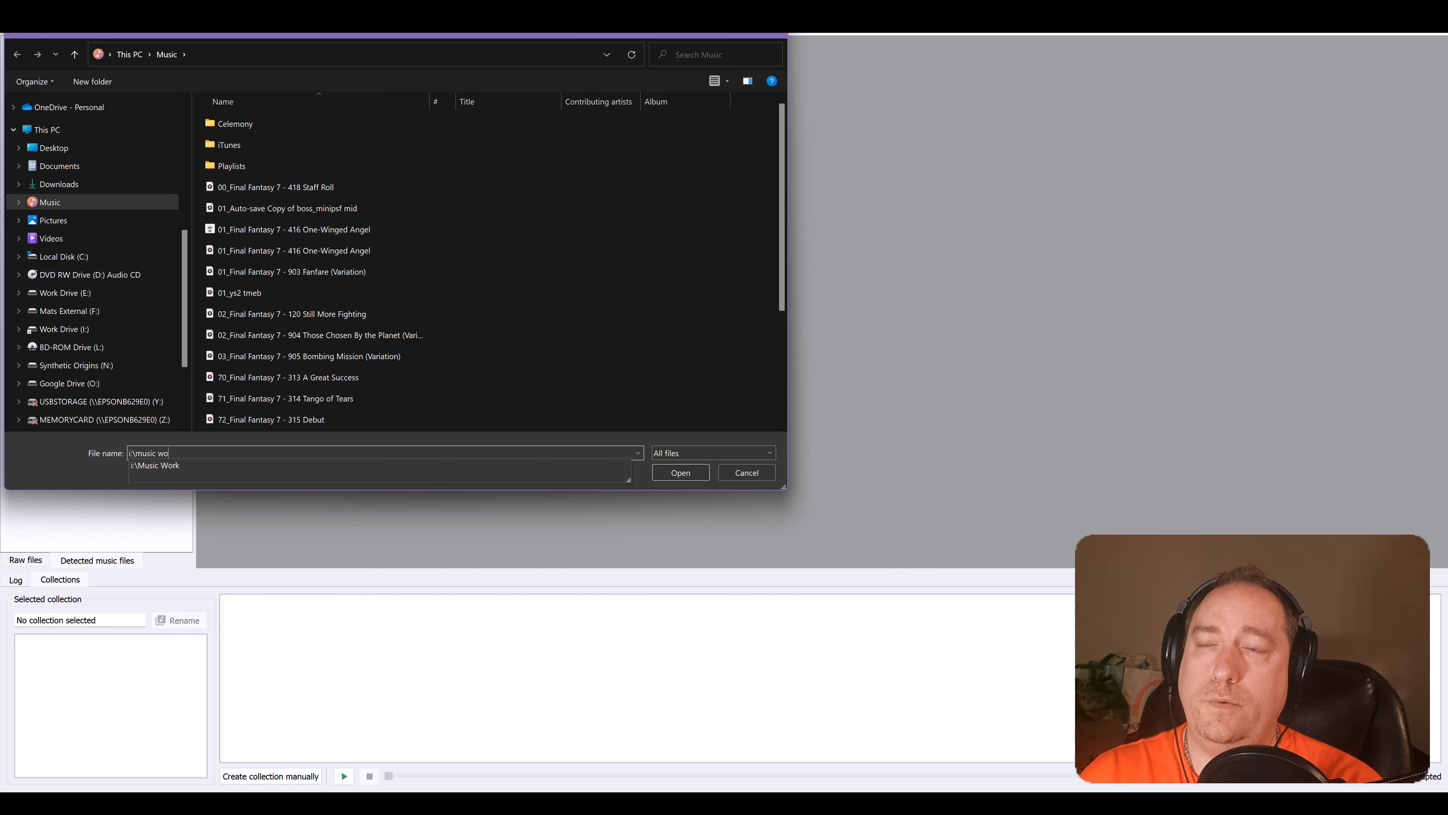
pyautogui.write('rk\\spc\\ct\\')
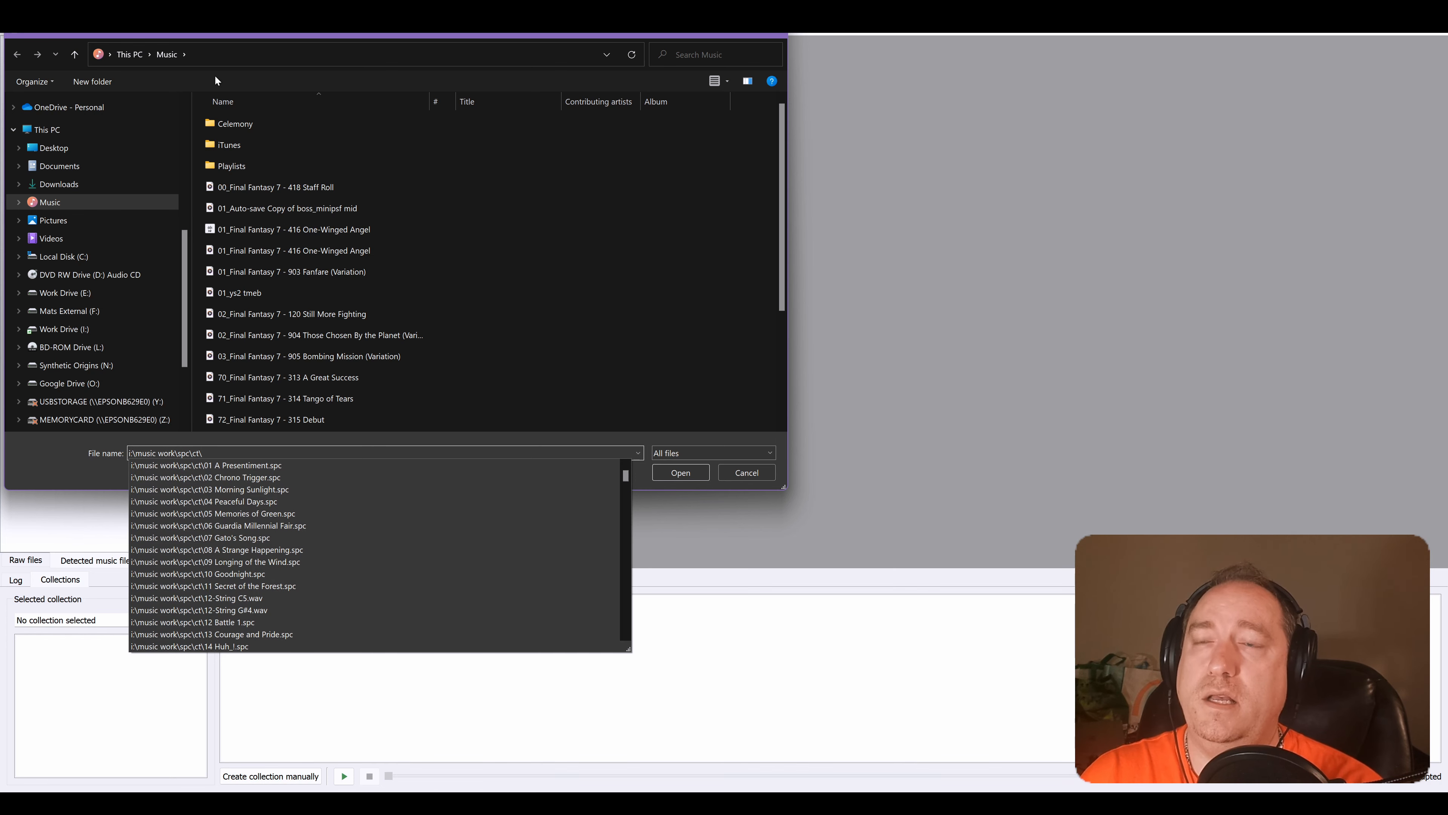
pyautogui.press('Return')
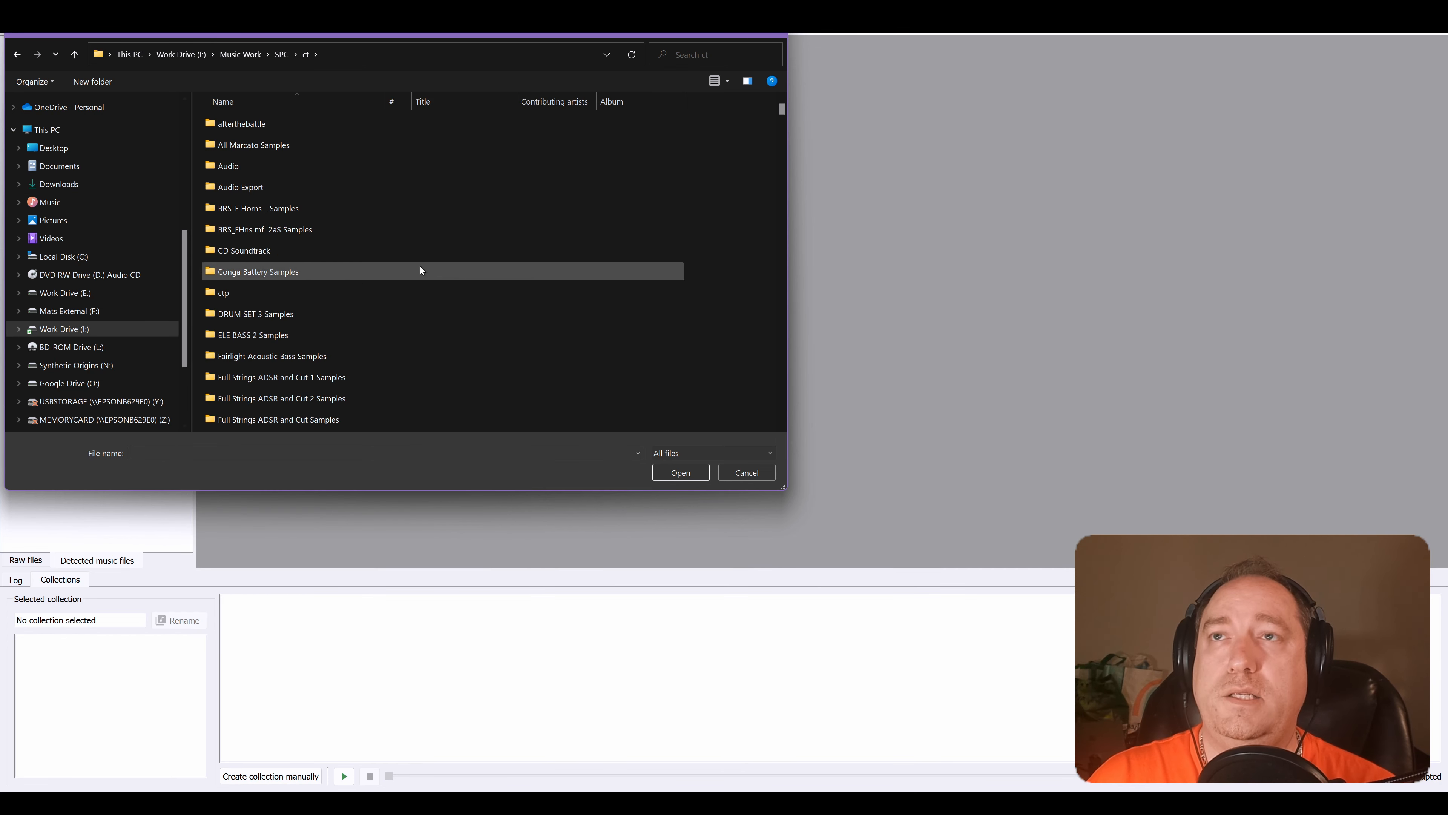
pyautogui.scroll(-15, 419, 274)
pyautogui.scroll(-7, 425, 303)
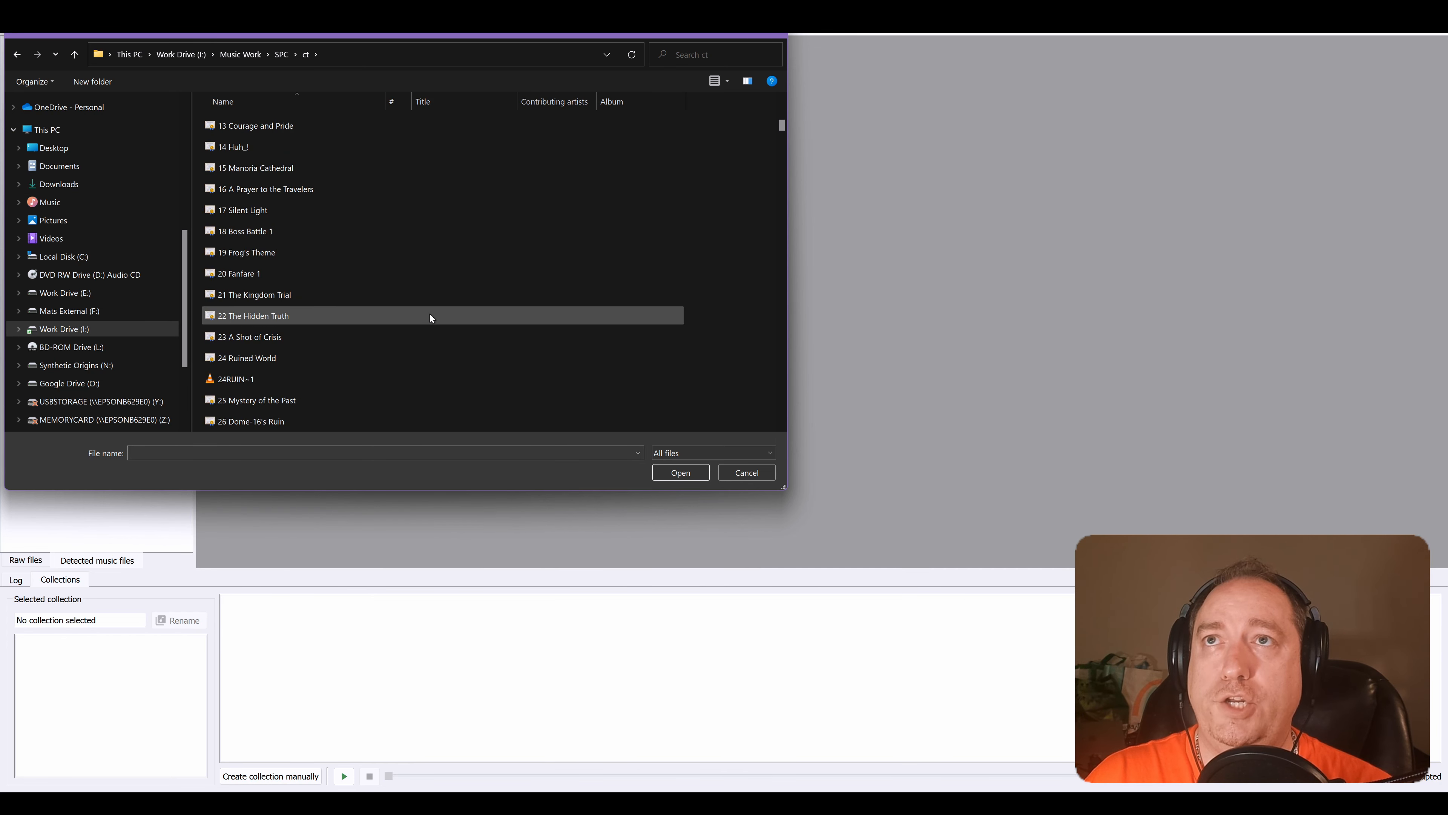
pyautogui.scroll(2, 441, 298)
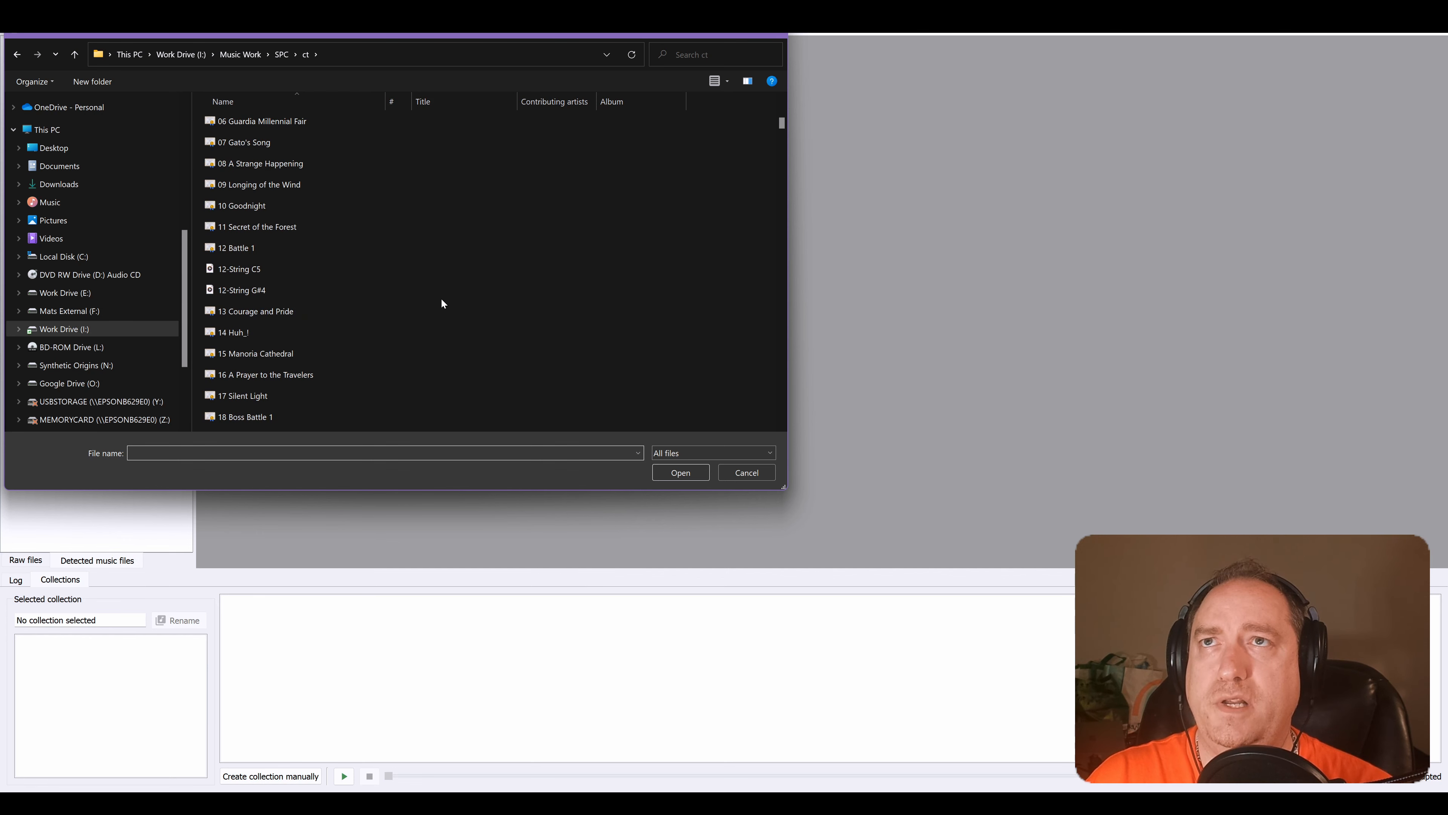
pyautogui.scroll(-3, 425, 250)
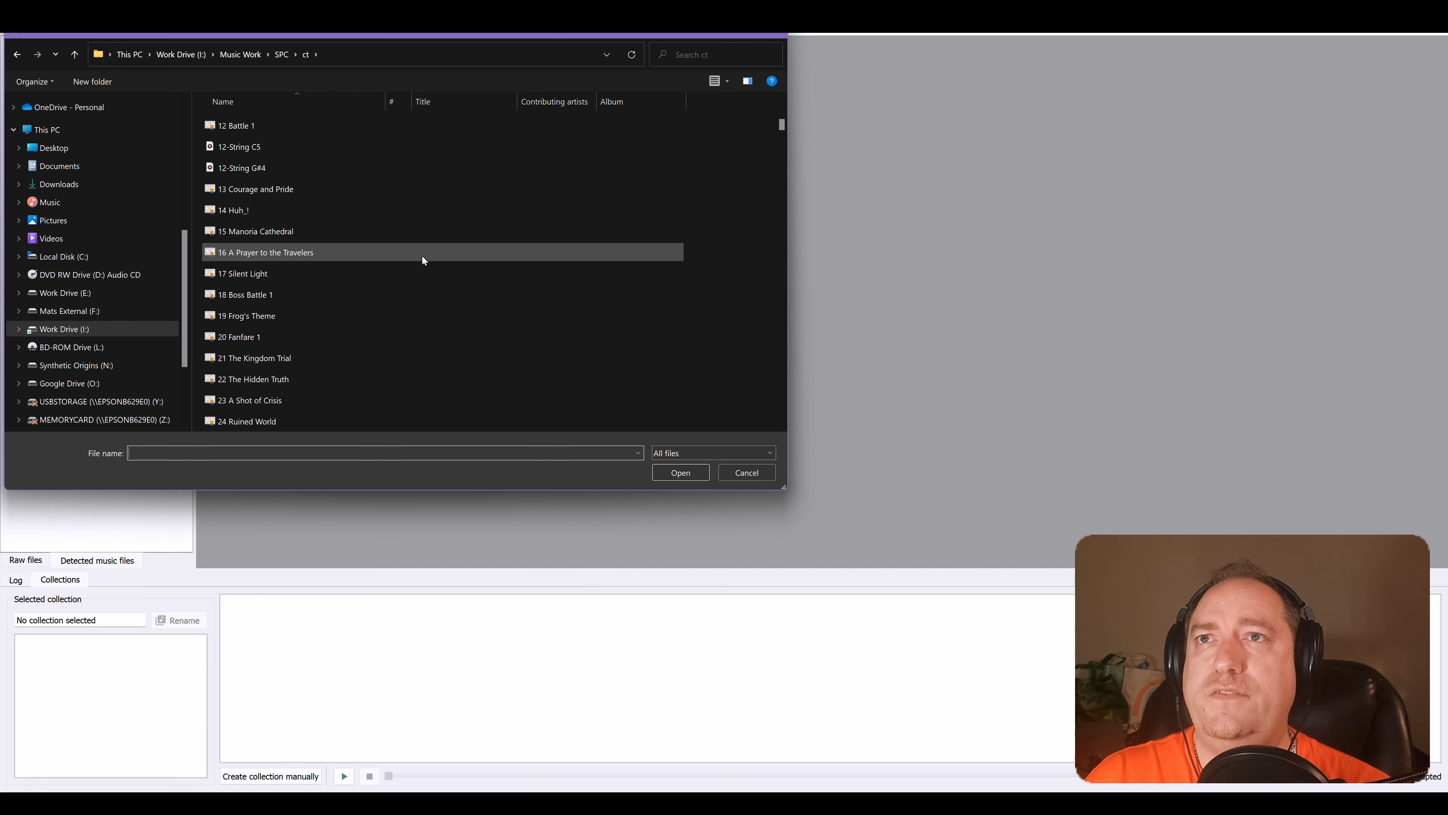
pyautogui.doubleClick(268, 337)
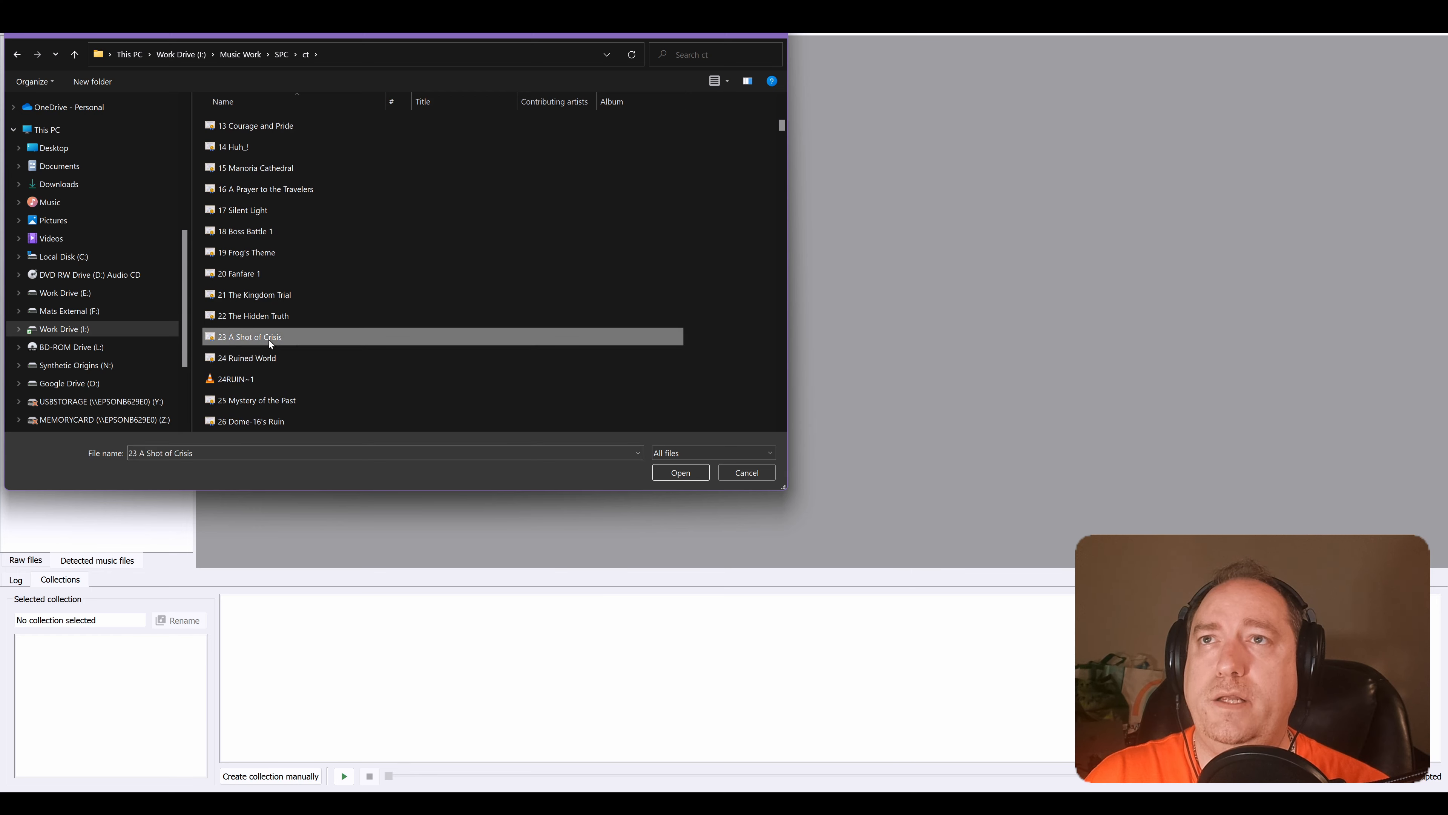
# - Preview the A Shot of Crisis collection by playing it briefly, and stop playback
pyautogui.click(268, 603)
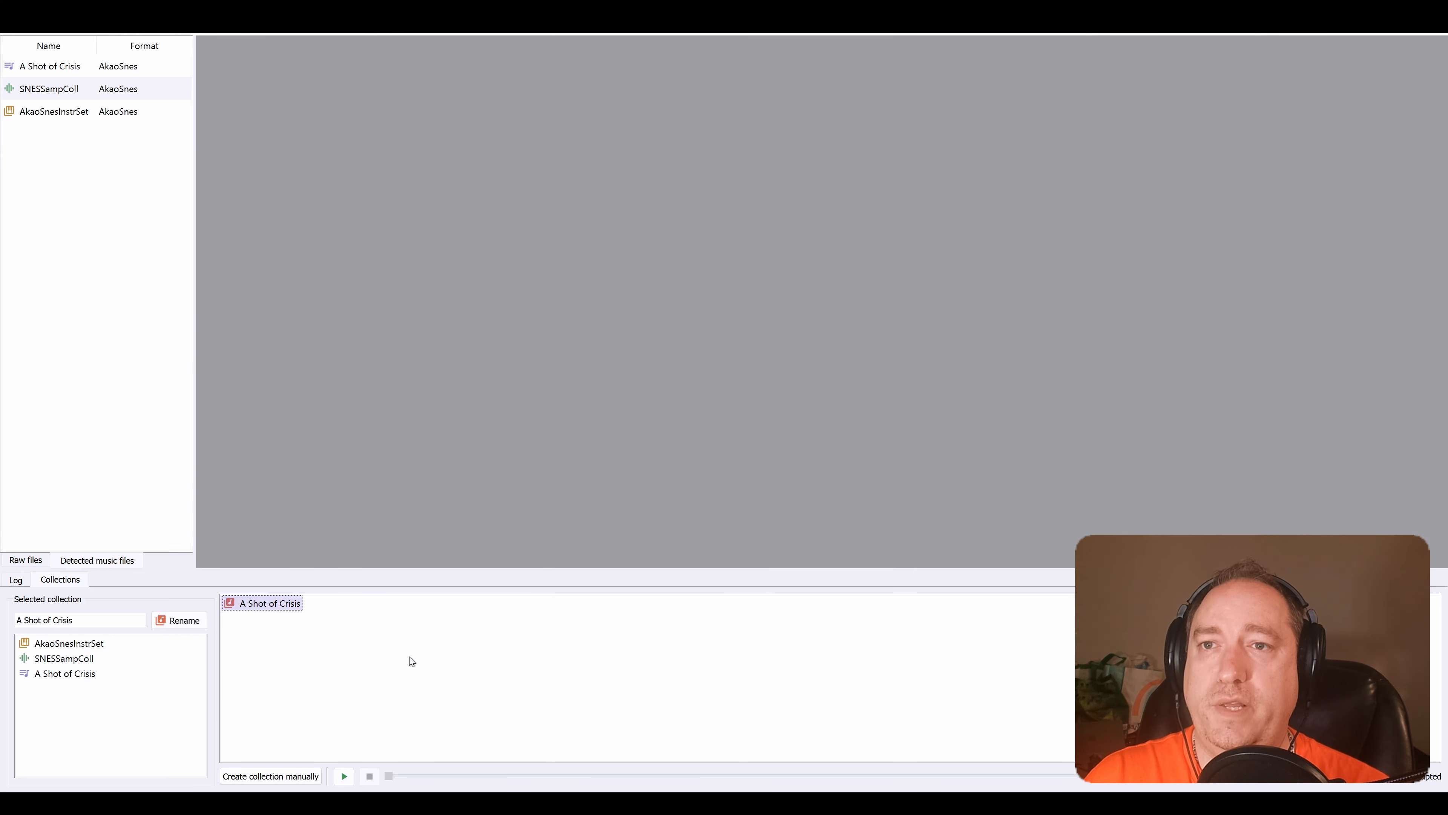
pyautogui.click(342, 777)
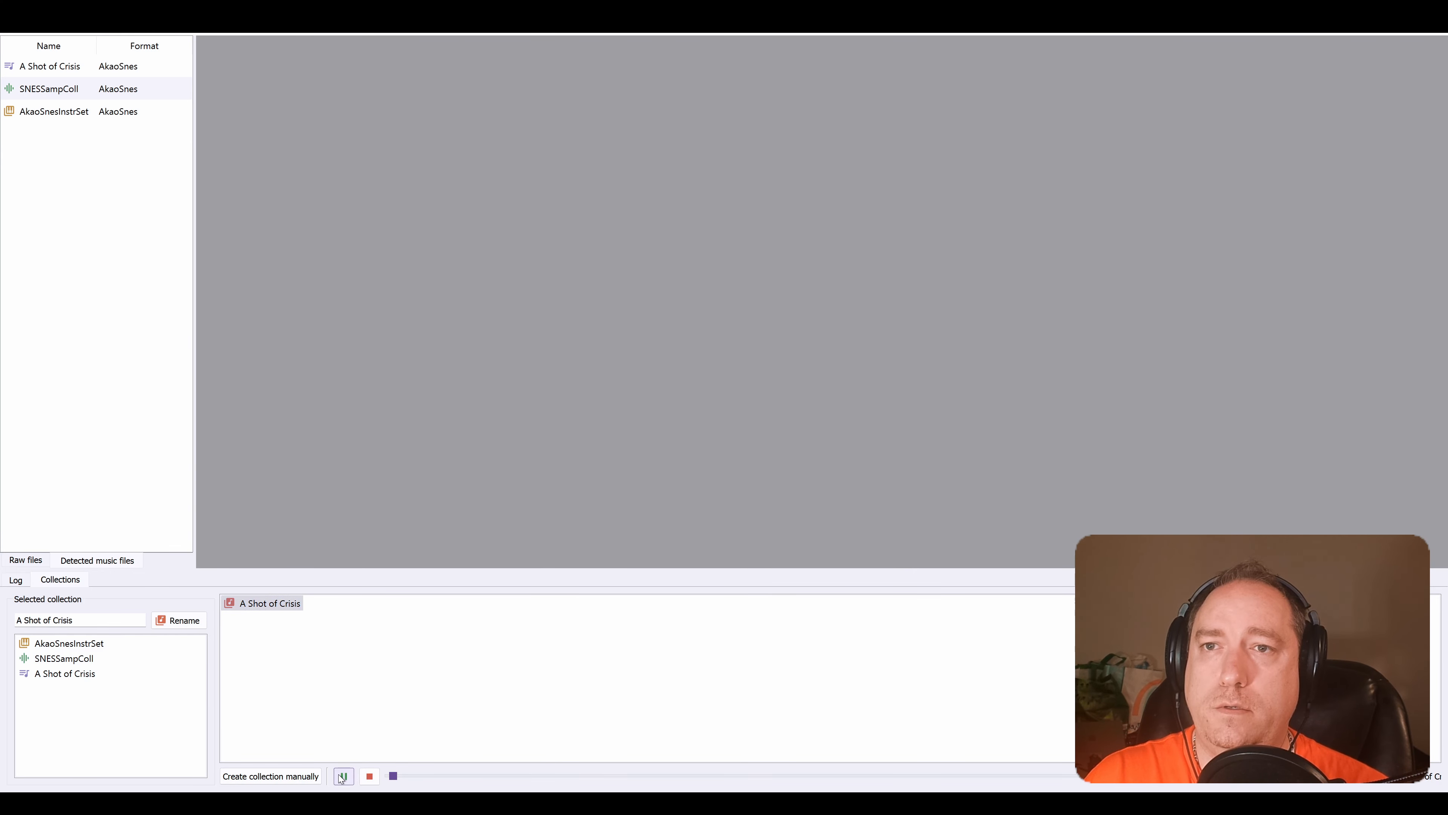
pyautogui.click(369, 776)
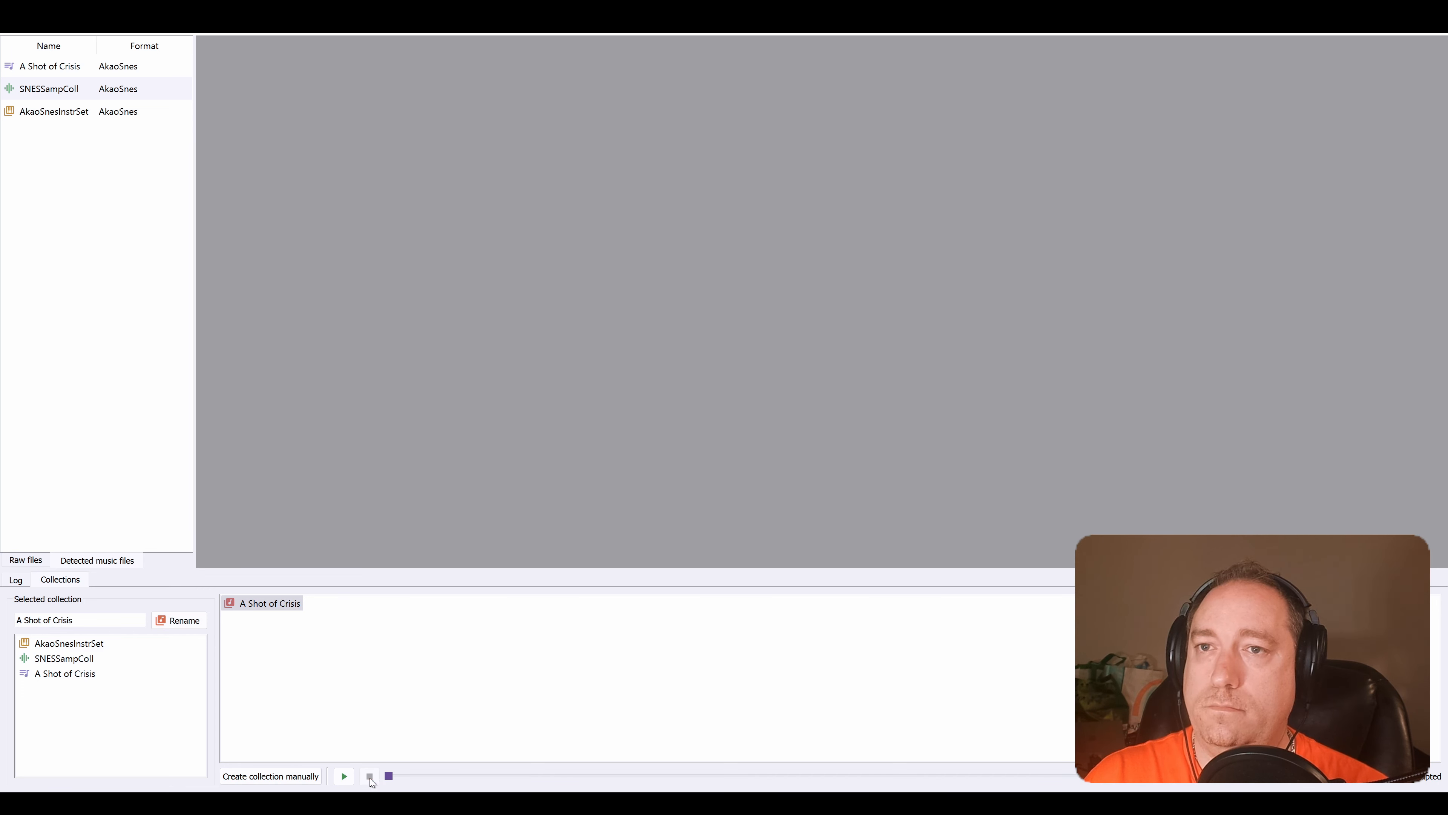
# - Export the A Shot of Crisis collection as MIDI, DLS and SF2 into the folder i:\music work\spc\ct
pyautogui.rightClick(275, 607)
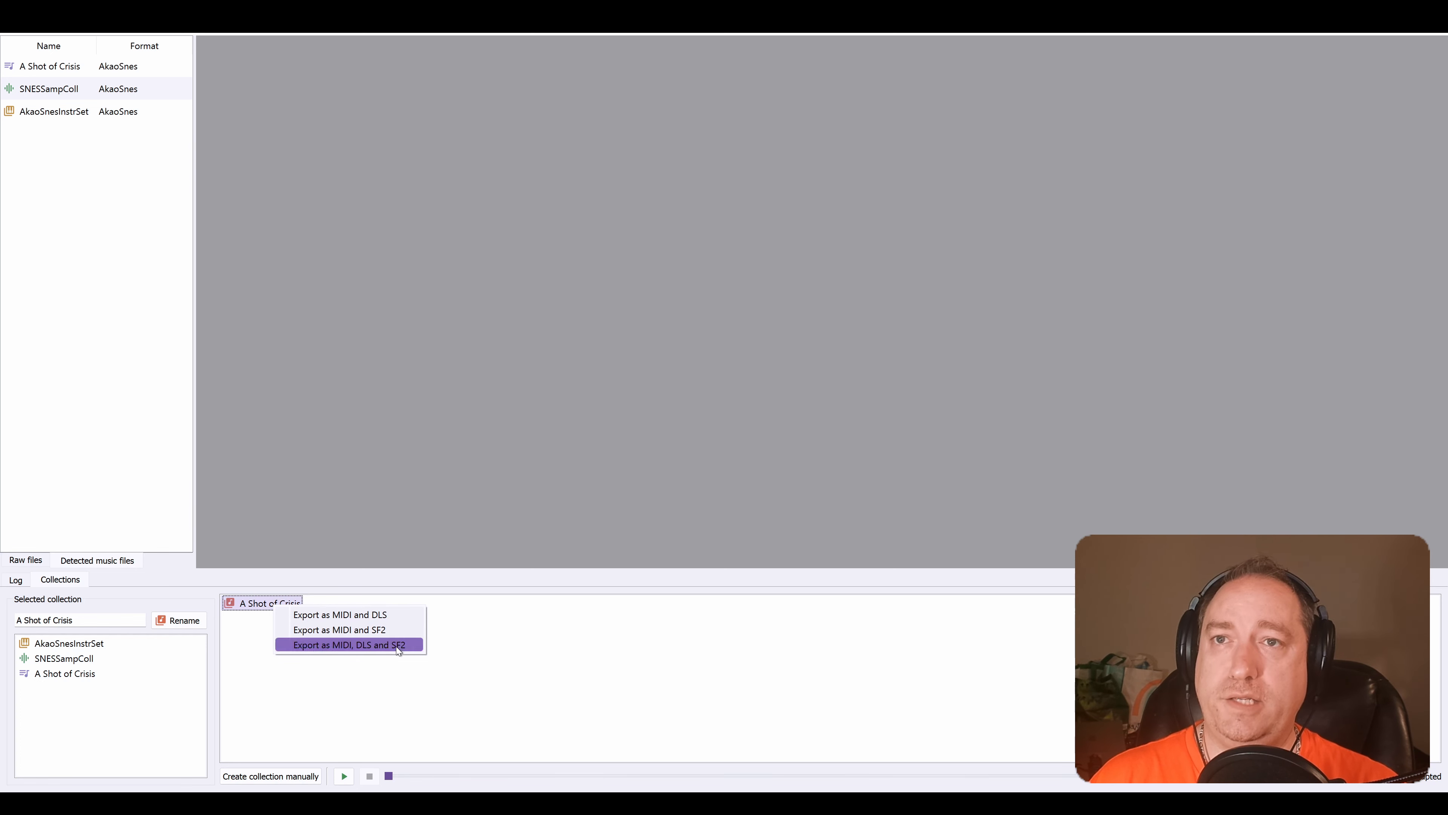
pyautogui.click(362, 646)
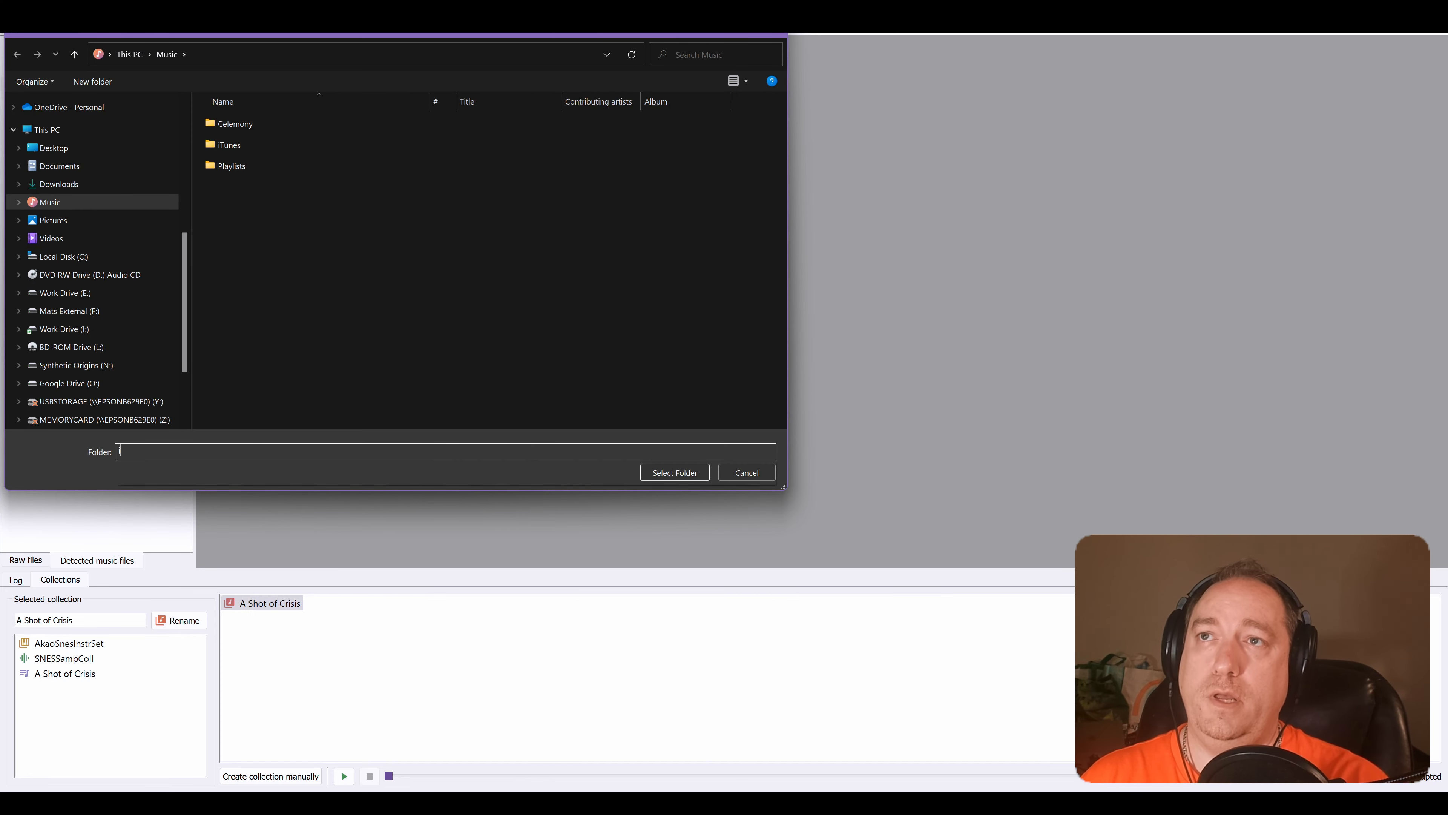
pyautogui.write('i:\\music work\\spc\\ct')
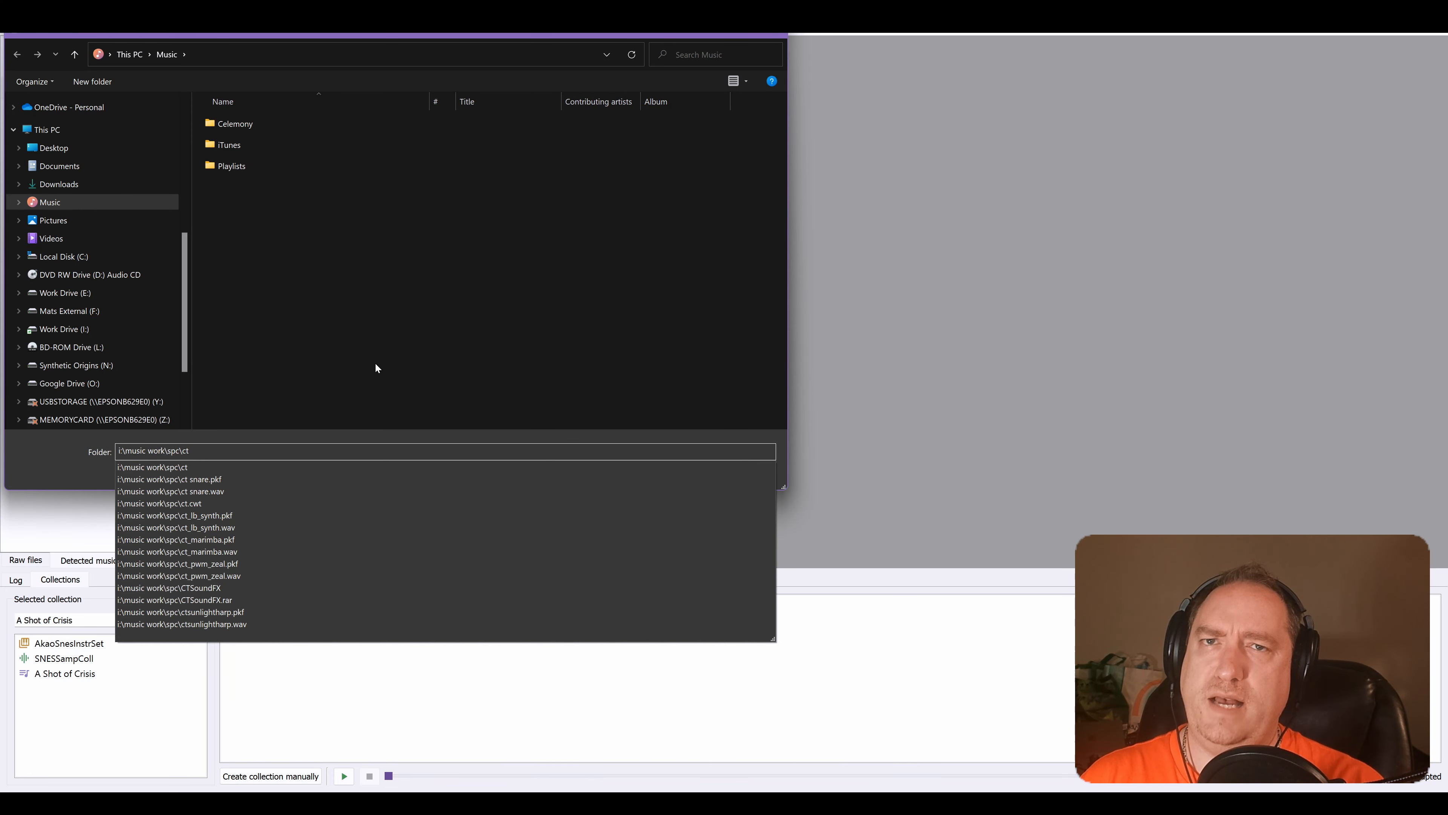
pyautogui.press('Return')
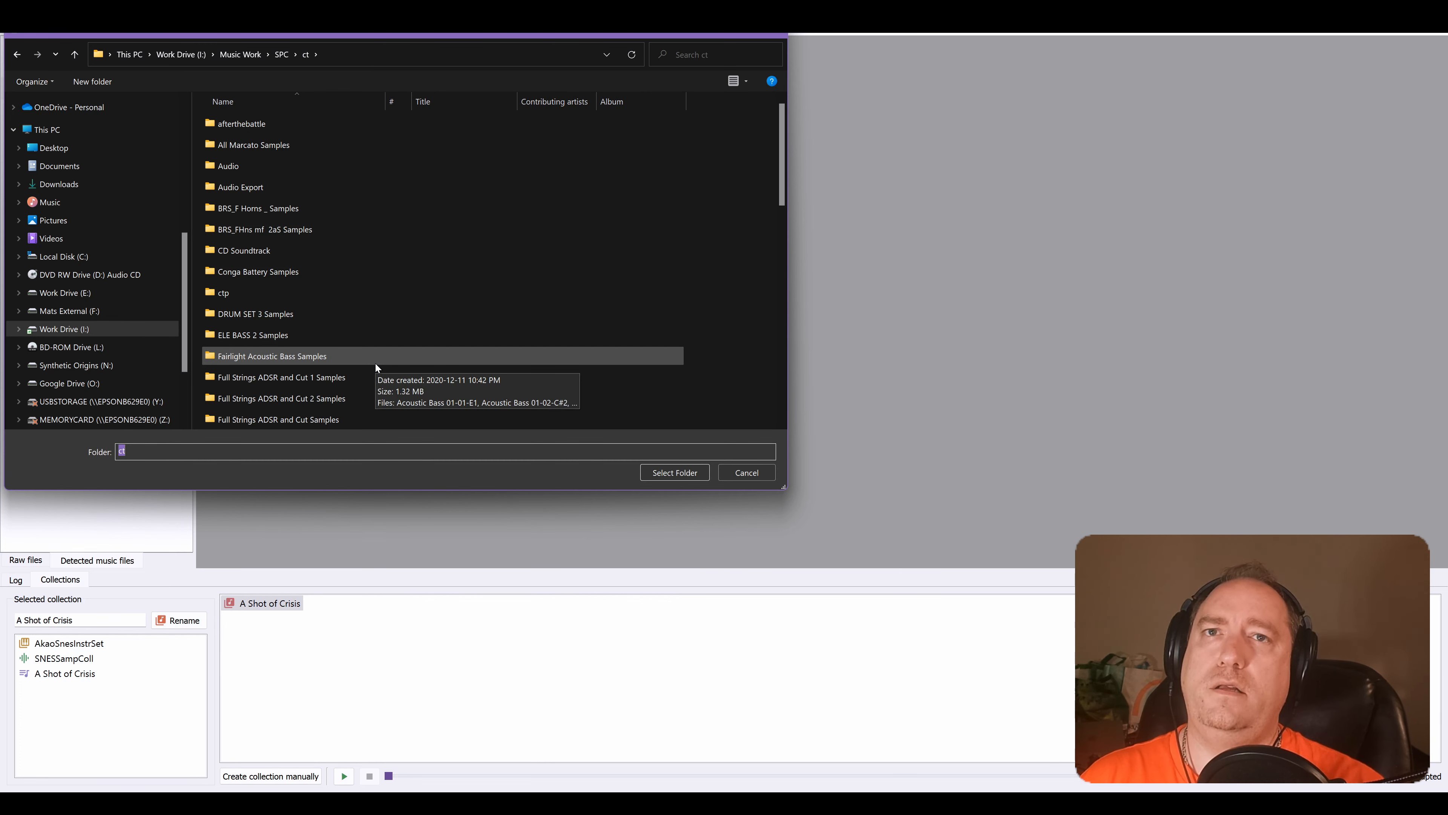
pyautogui.click(675, 472)
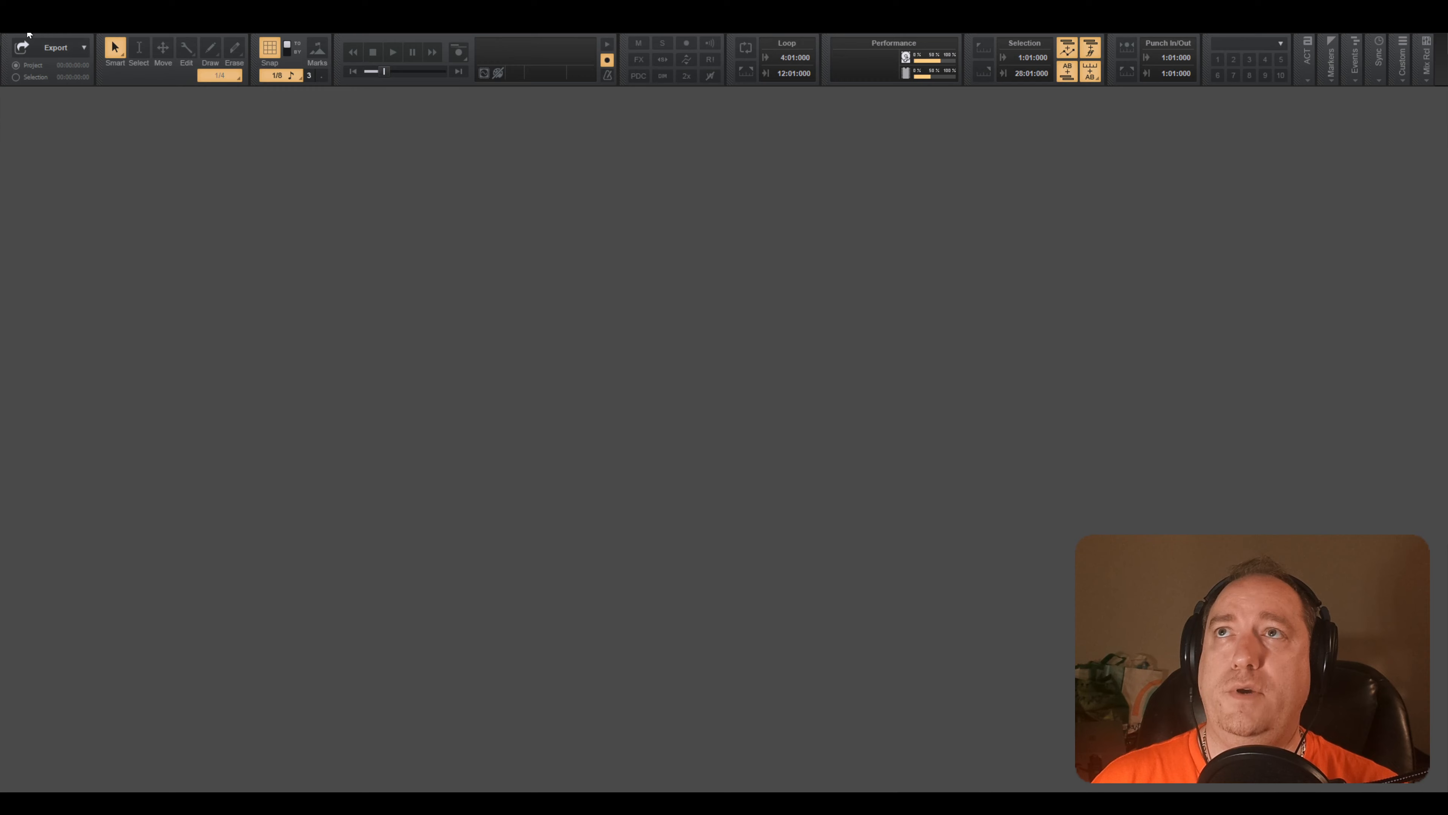
# - Open the file A Shot of Crisis.mid from the ct folder in Cakewalk
pyautogui.click(11, 26)
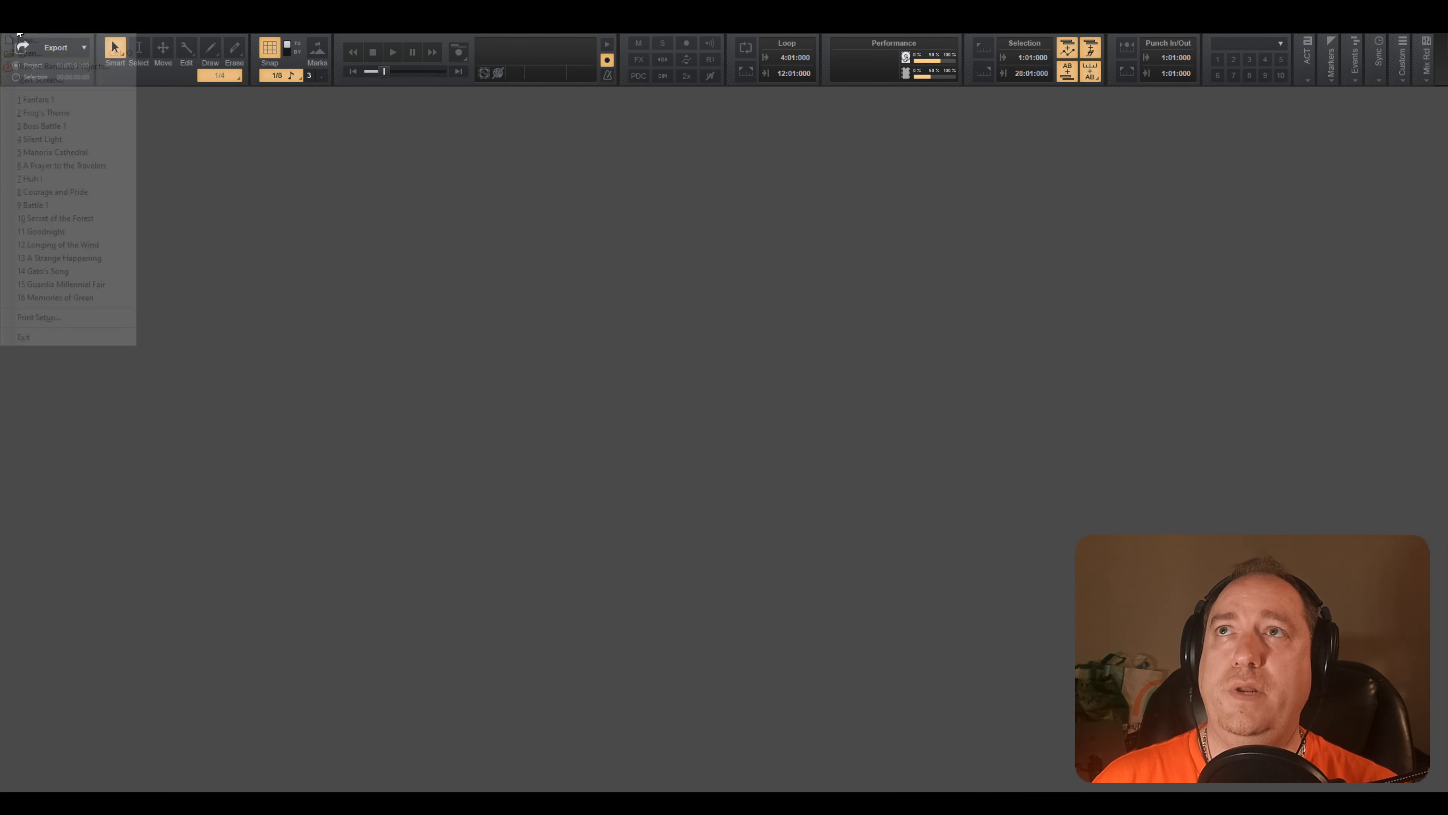
pyautogui.moveTo(31, 26)
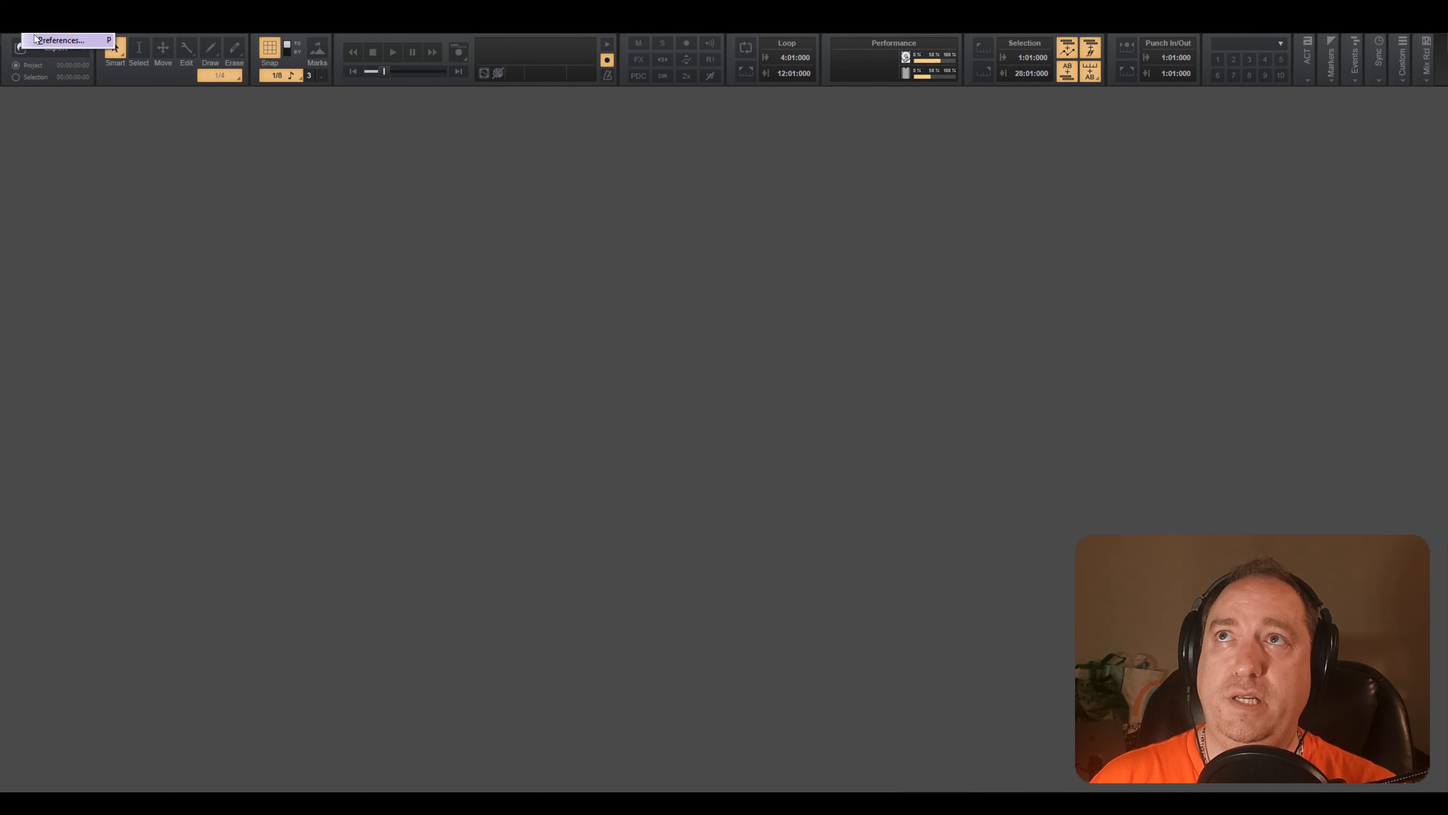
pyautogui.click(25, 54)
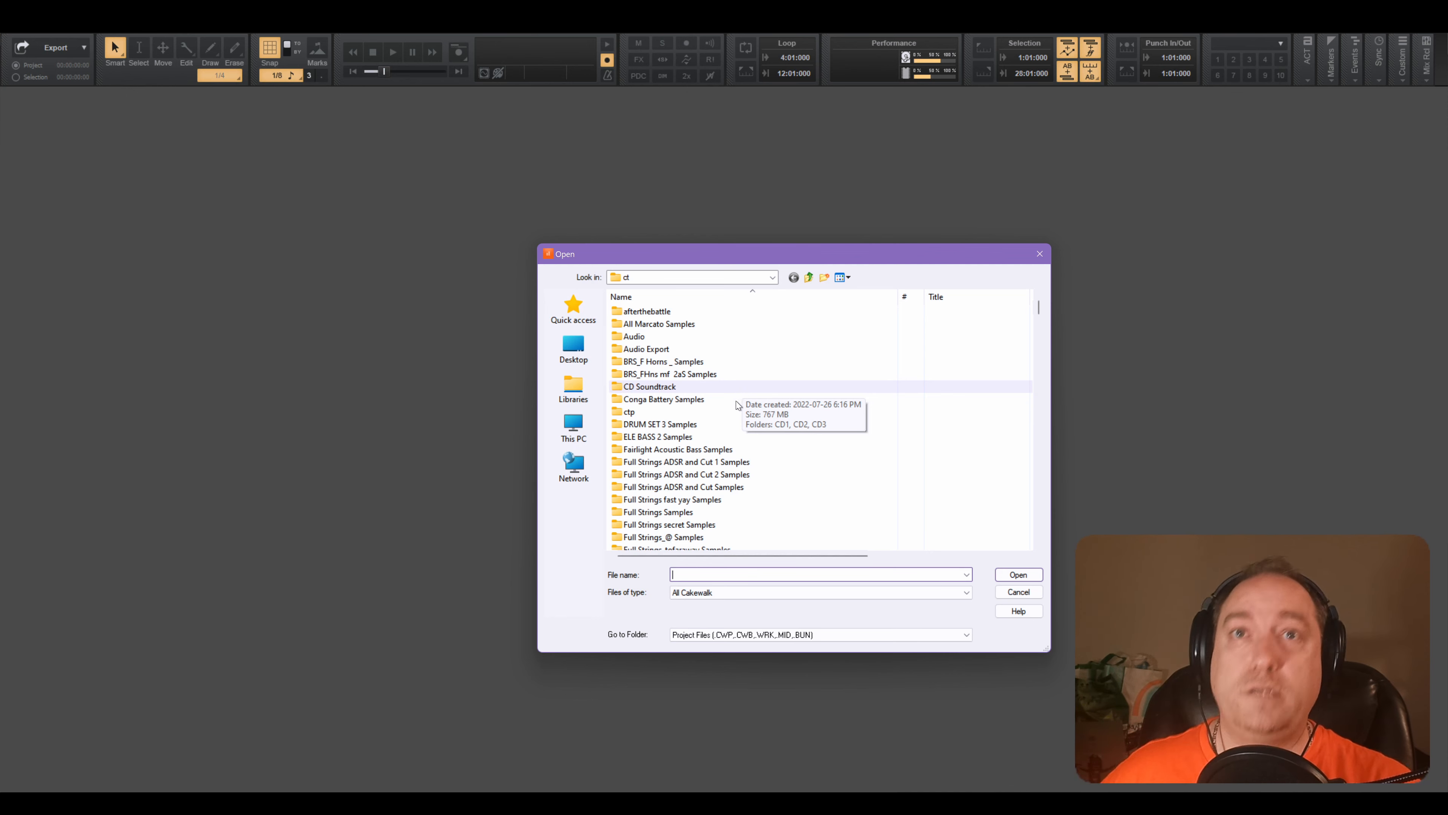
pyautogui.scroll(-20, 779, 508)
pyautogui.scroll(-20, 780, 509)
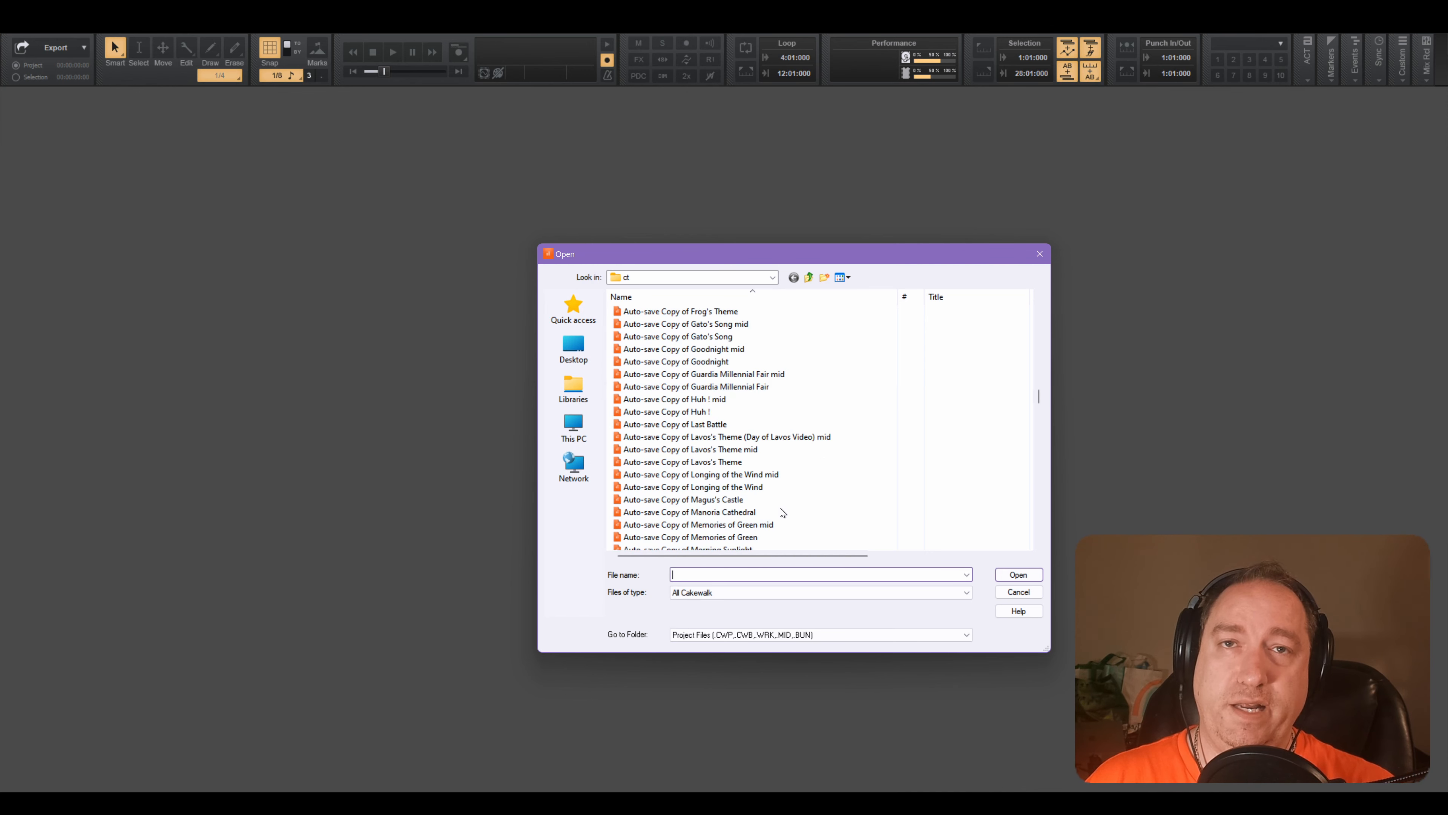
pyautogui.scroll(-4, 779, 508)
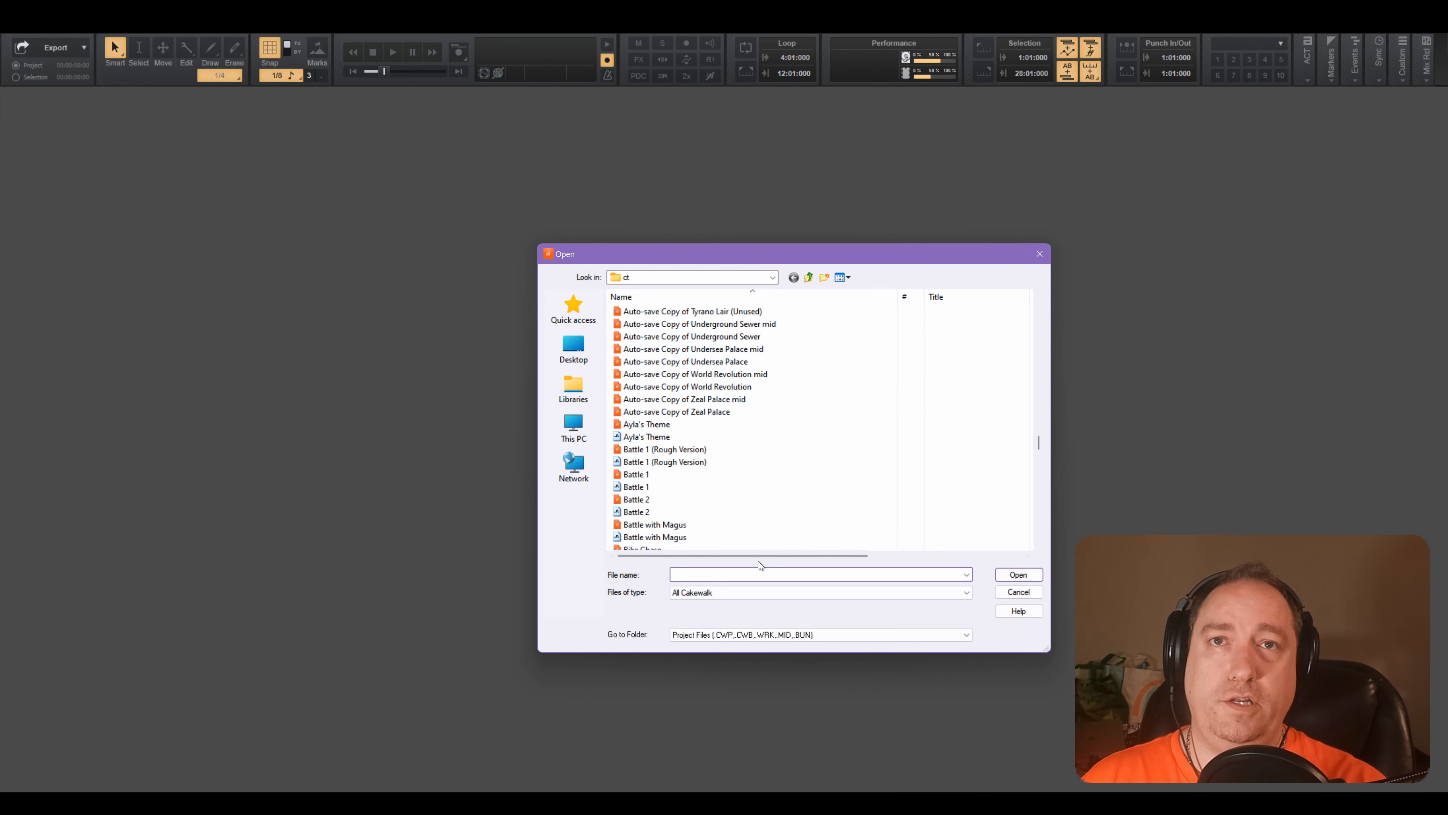
pyautogui.write('a shot')
pyautogui.press('Down')
pyautogui.press('Down')
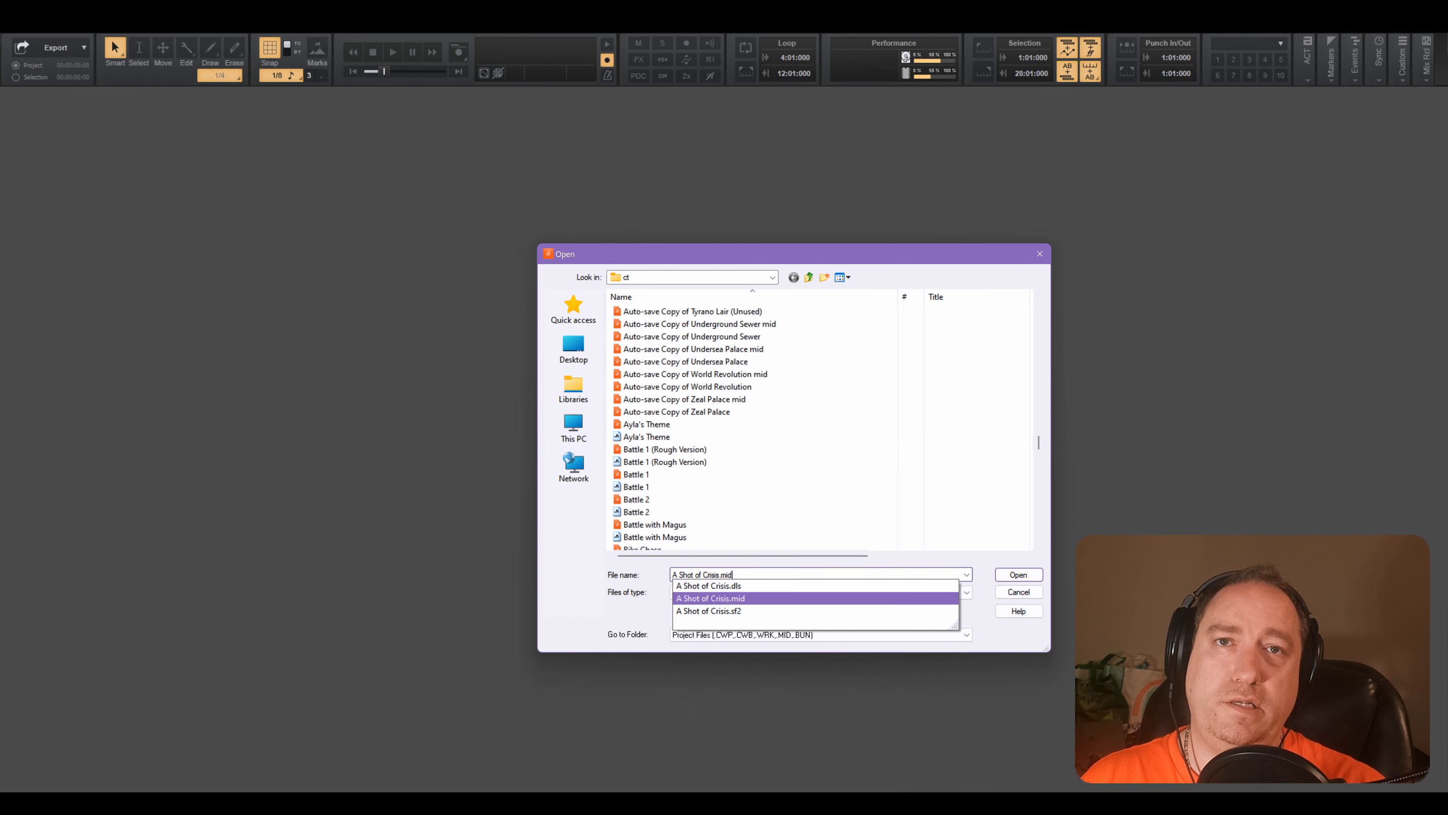
pyautogui.press('Return')
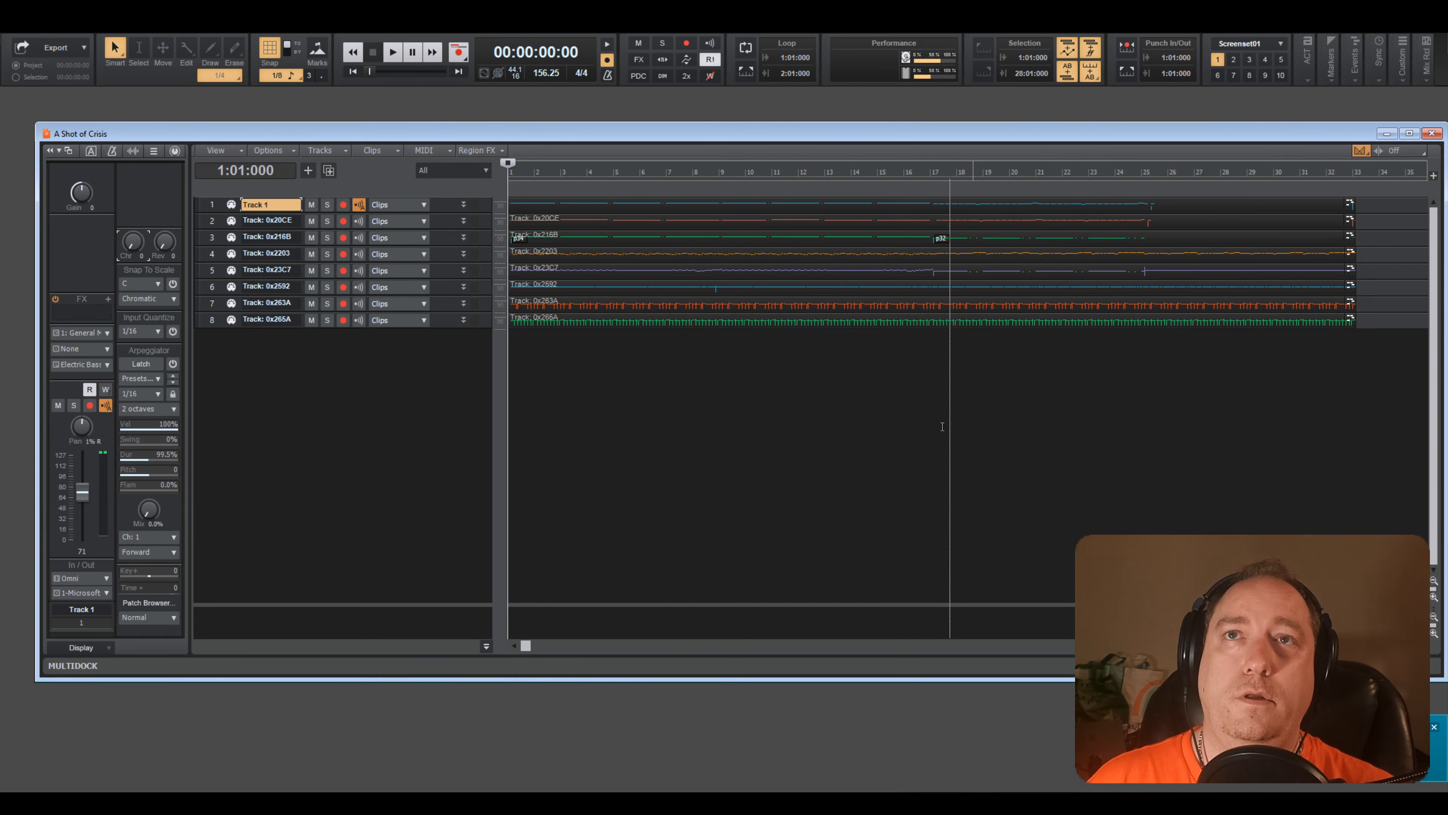
# - Maximize the A Shot of Crisis project window and enlarge the height of all eight tracks until their volume controls show
pyautogui.doubleClick(637, 134)
pyautogui.scroll(-2, 692, 308)
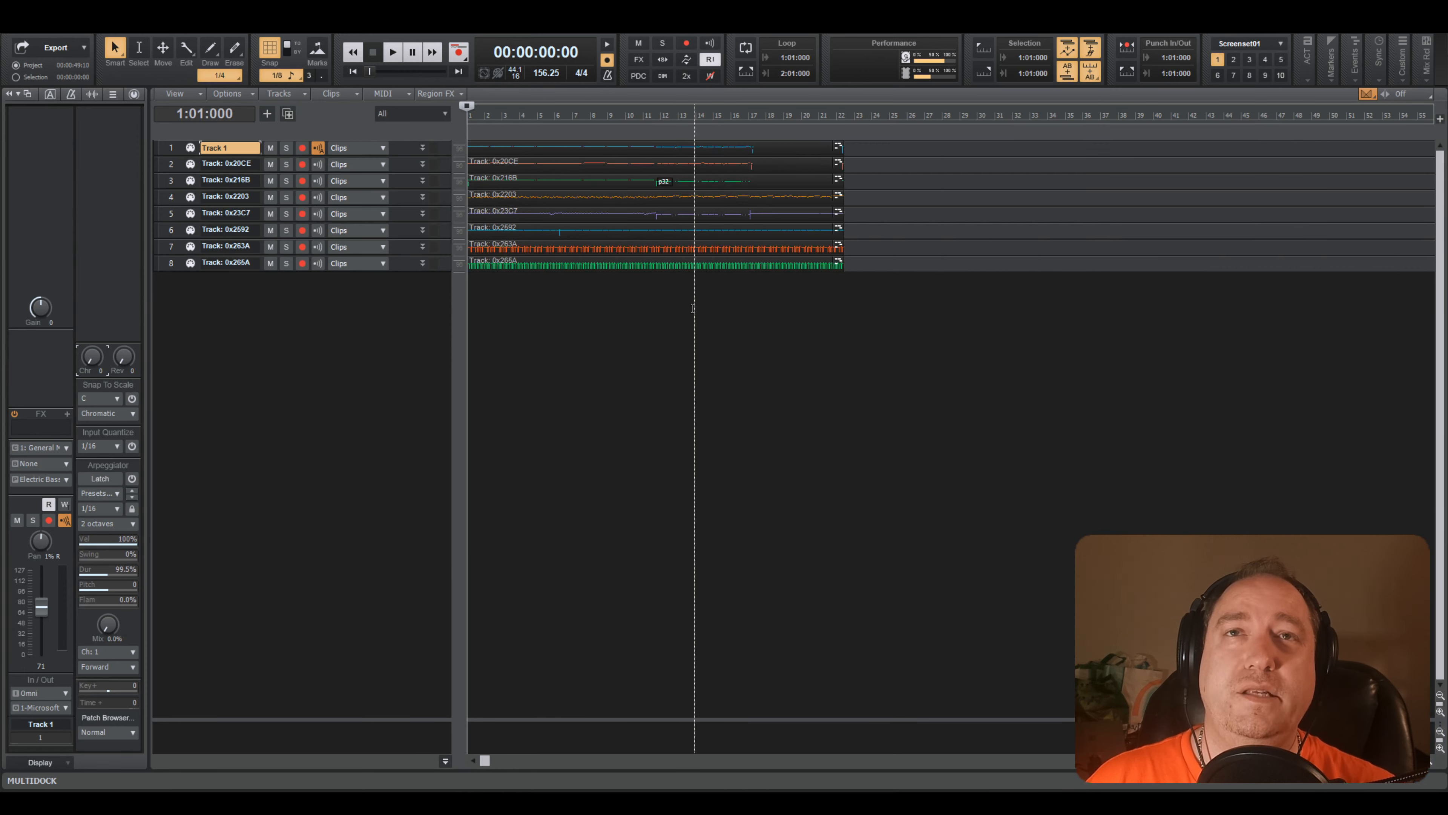
pyautogui.scroll(1, 692, 308)
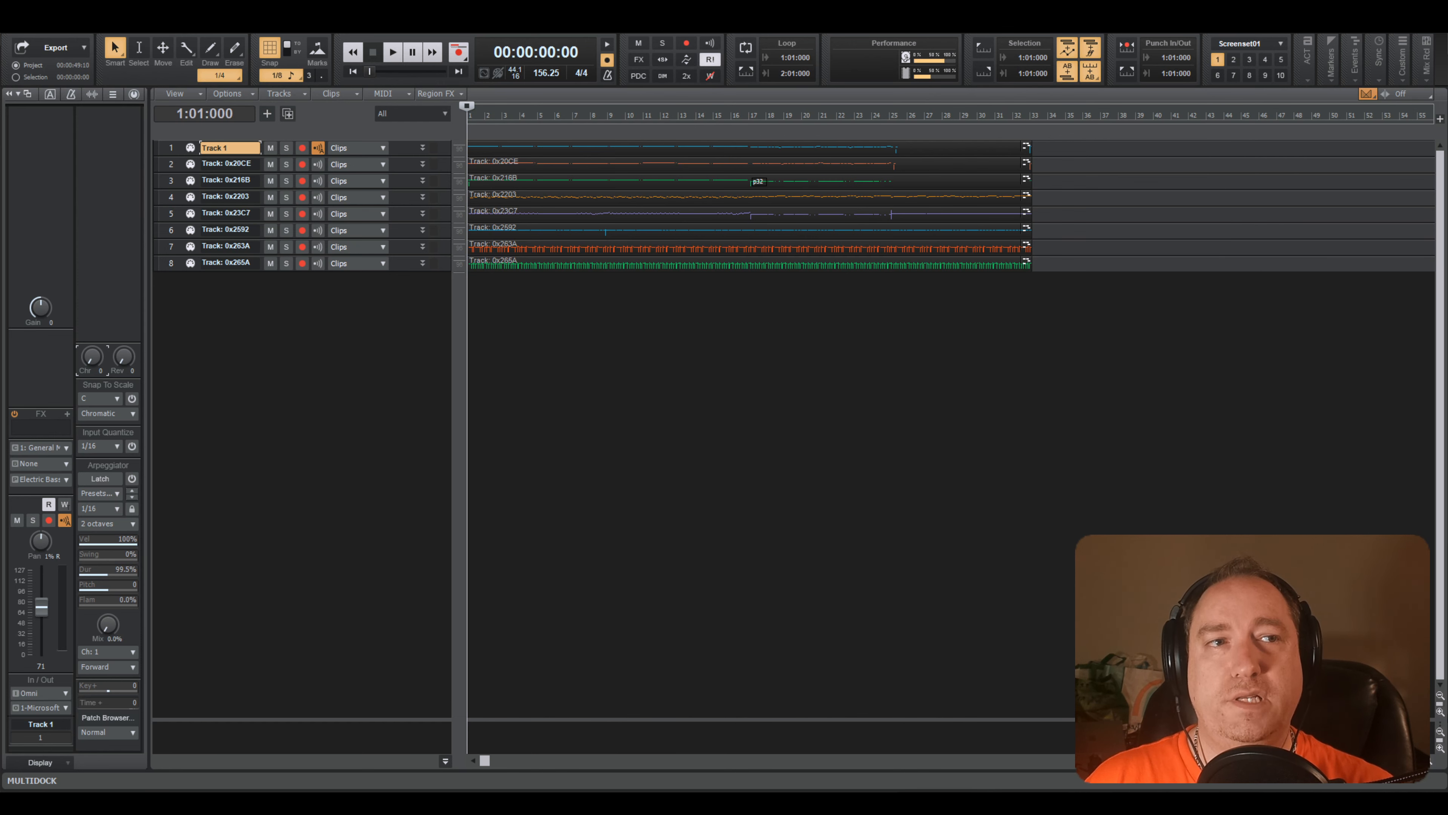
pyautogui.click(1440, 712)
pyautogui.click(1440, 712)
pyautogui.click(1440, 712)
pyautogui.click(1440, 712)
pyautogui.click(1441, 712)
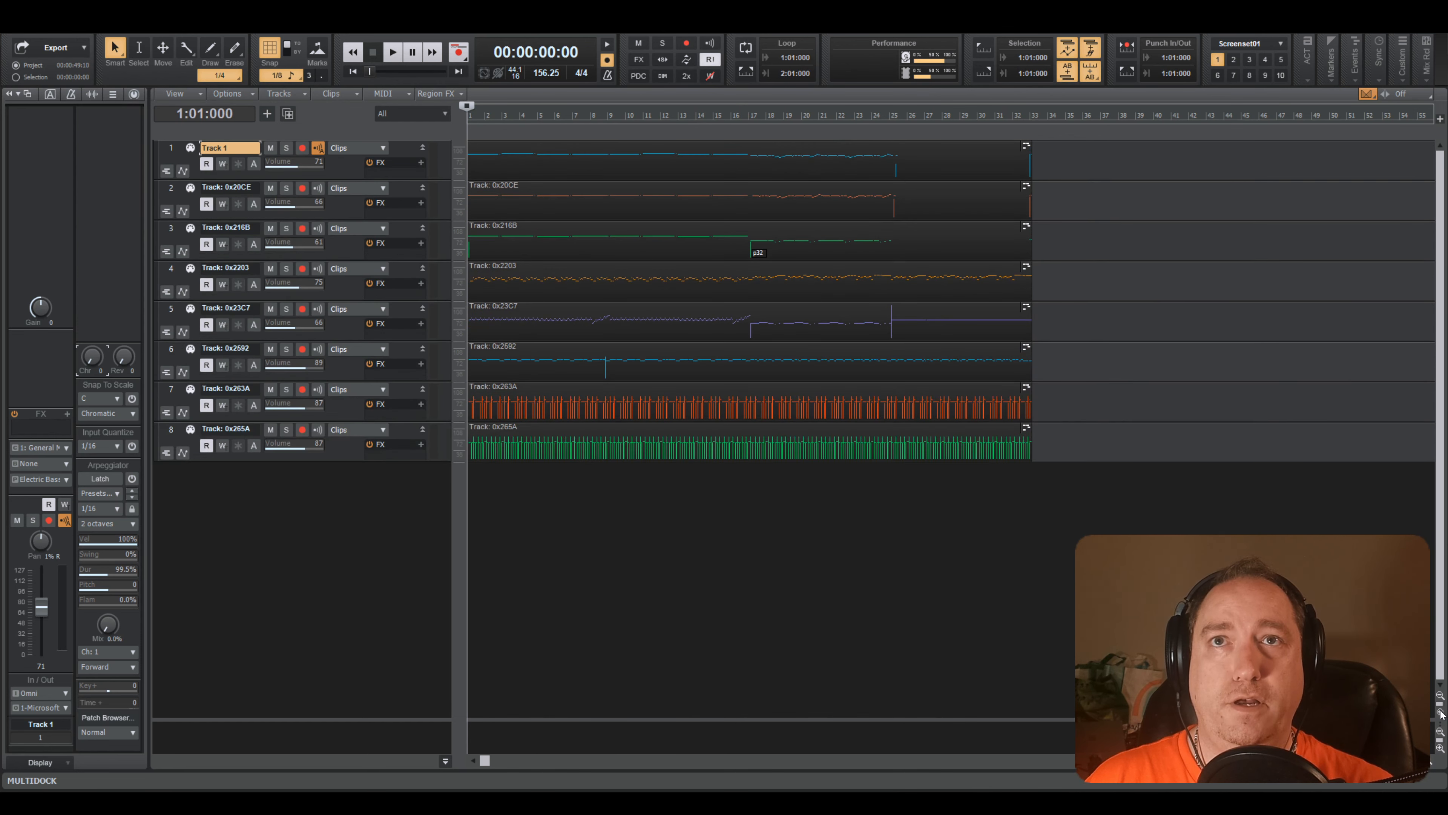
pyautogui.scroll(2, 863, 529)
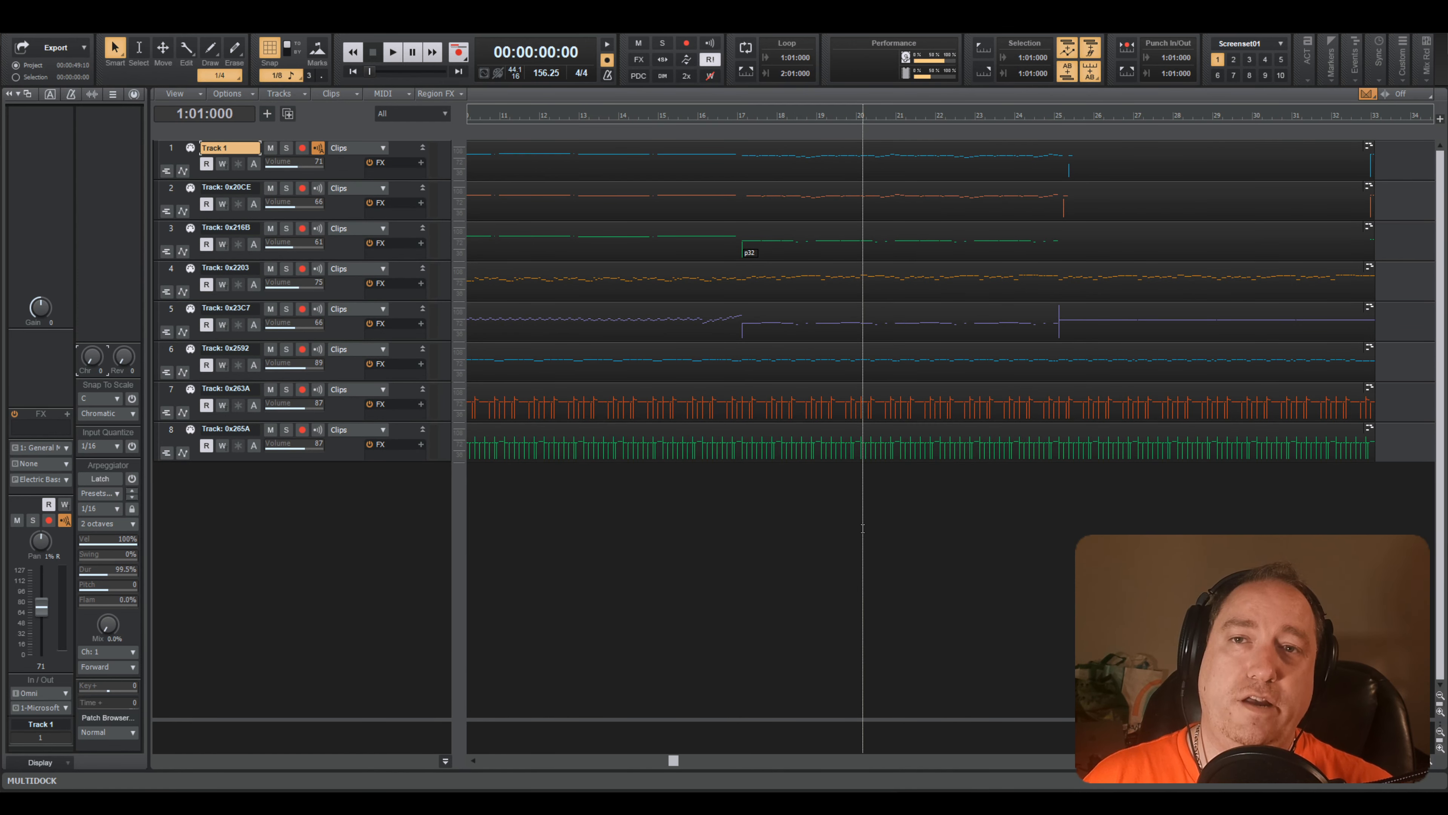
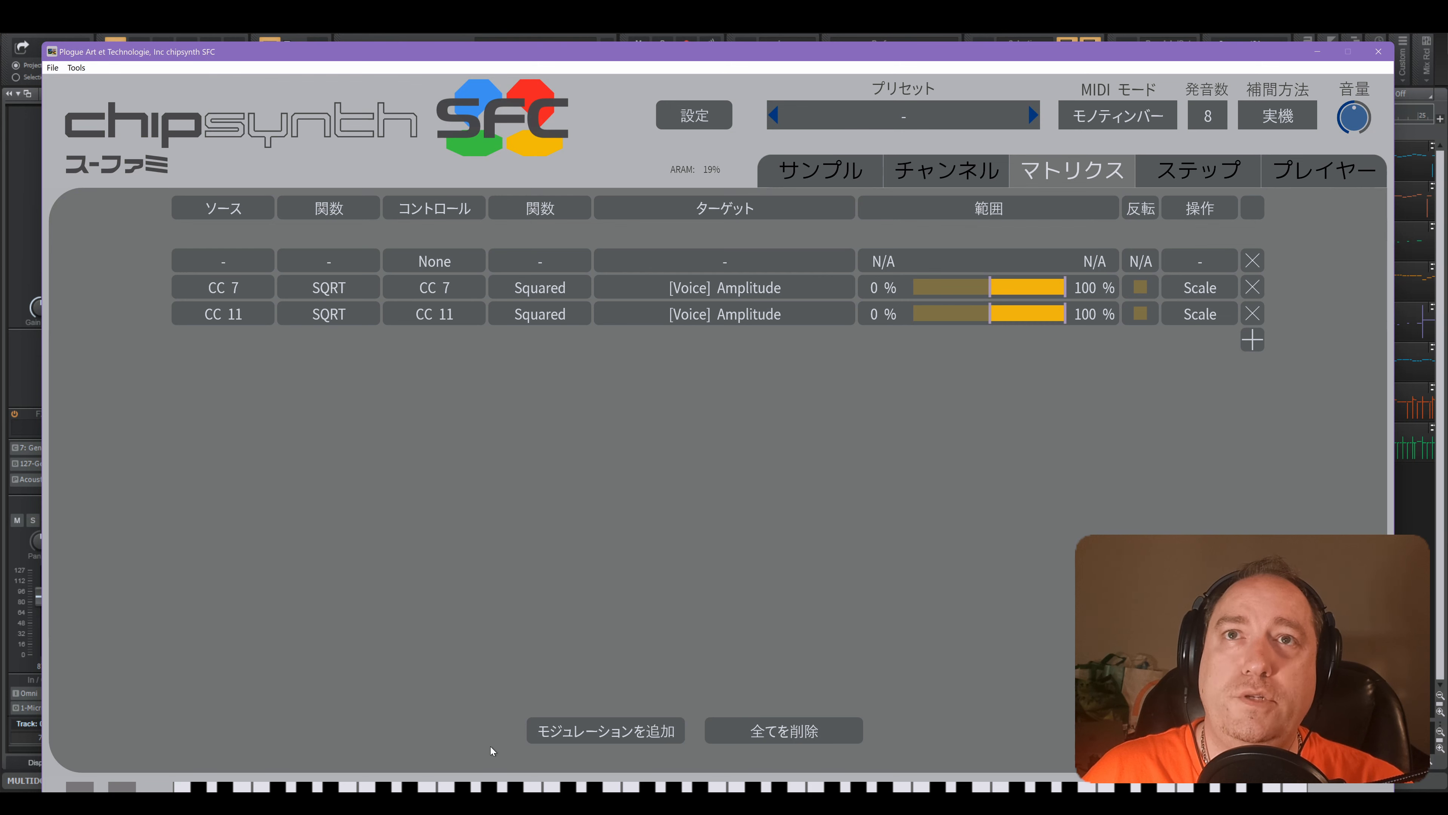
# - Set the chipsynth SFC interface scale to 100% and move its window to the middle of the Cakewalk workspace
pyautogui.click(707, 123)
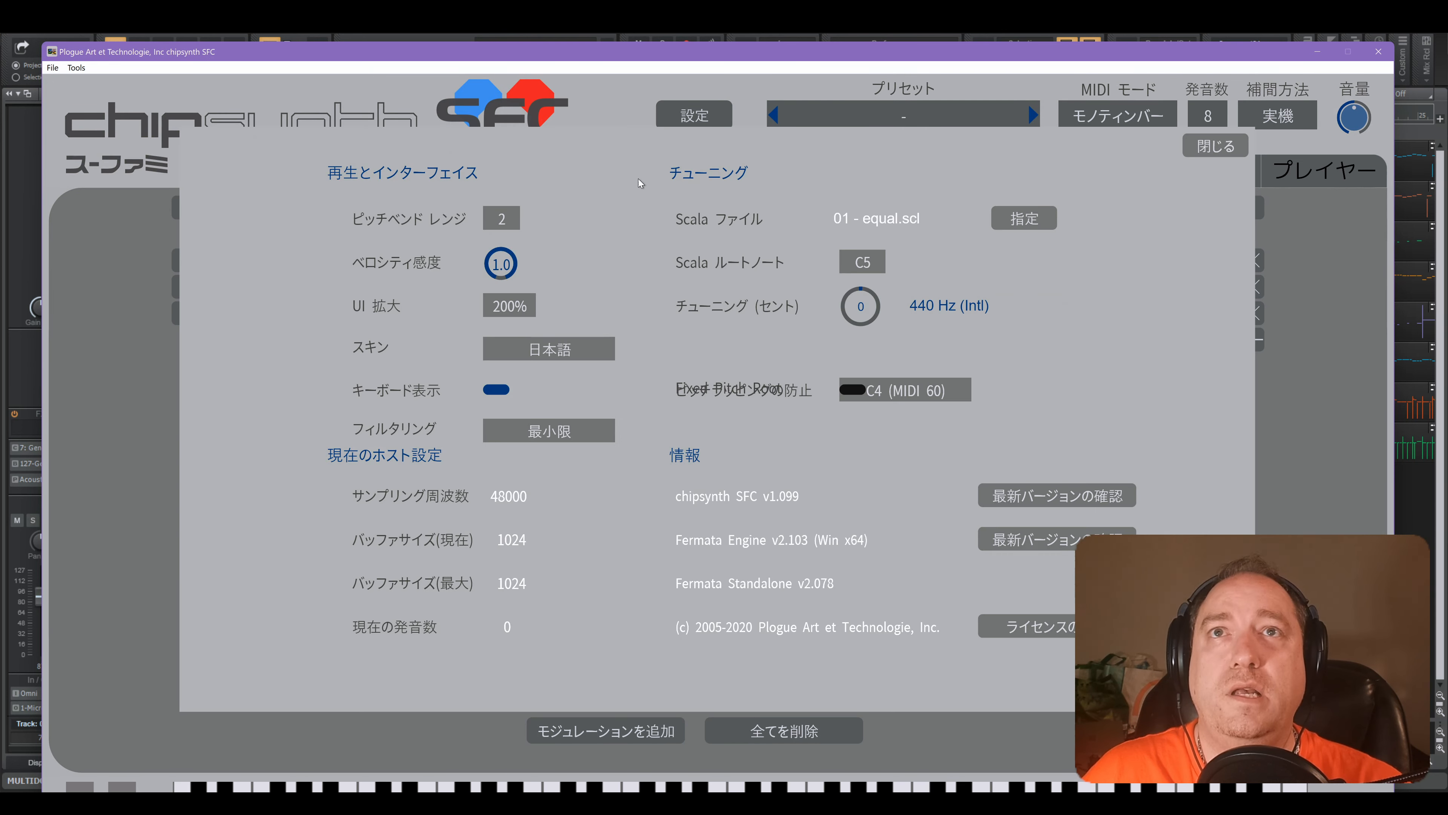
pyautogui.click(518, 312)
pyautogui.click(546, 360)
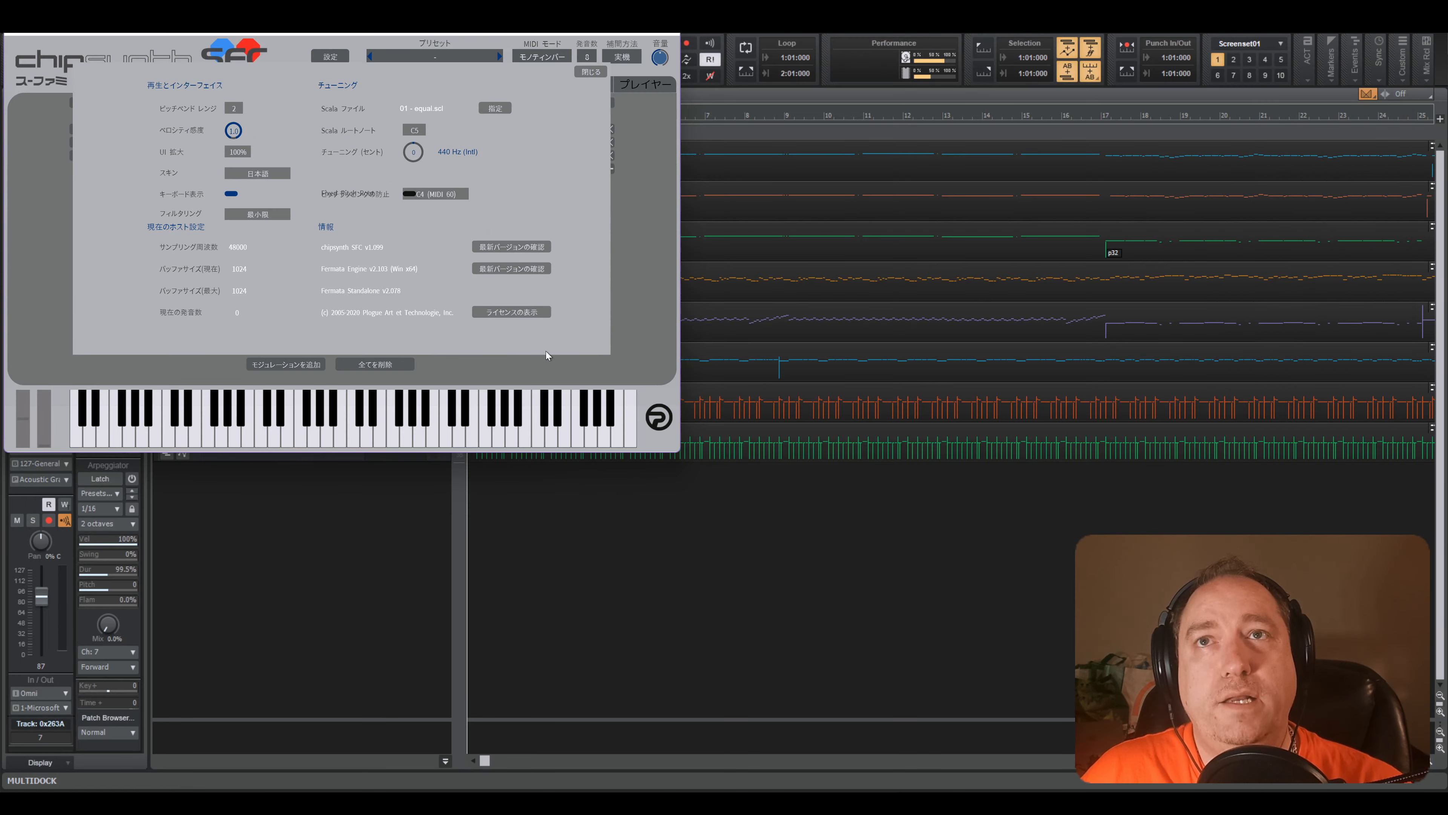
pyautogui.click(591, 73)
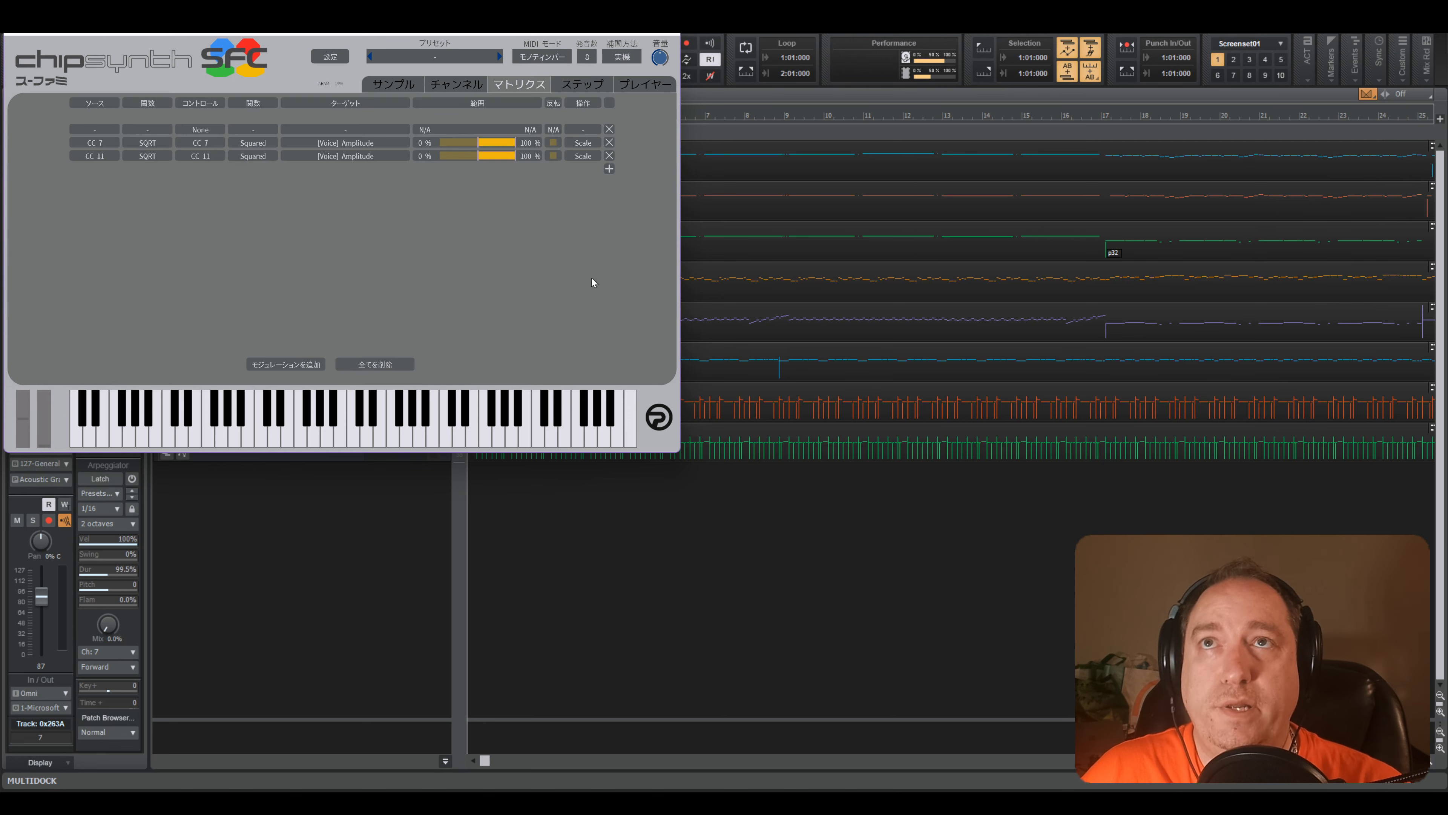
pyautogui.moveTo(452, 37); pyautogui.dragTo(799, 175)
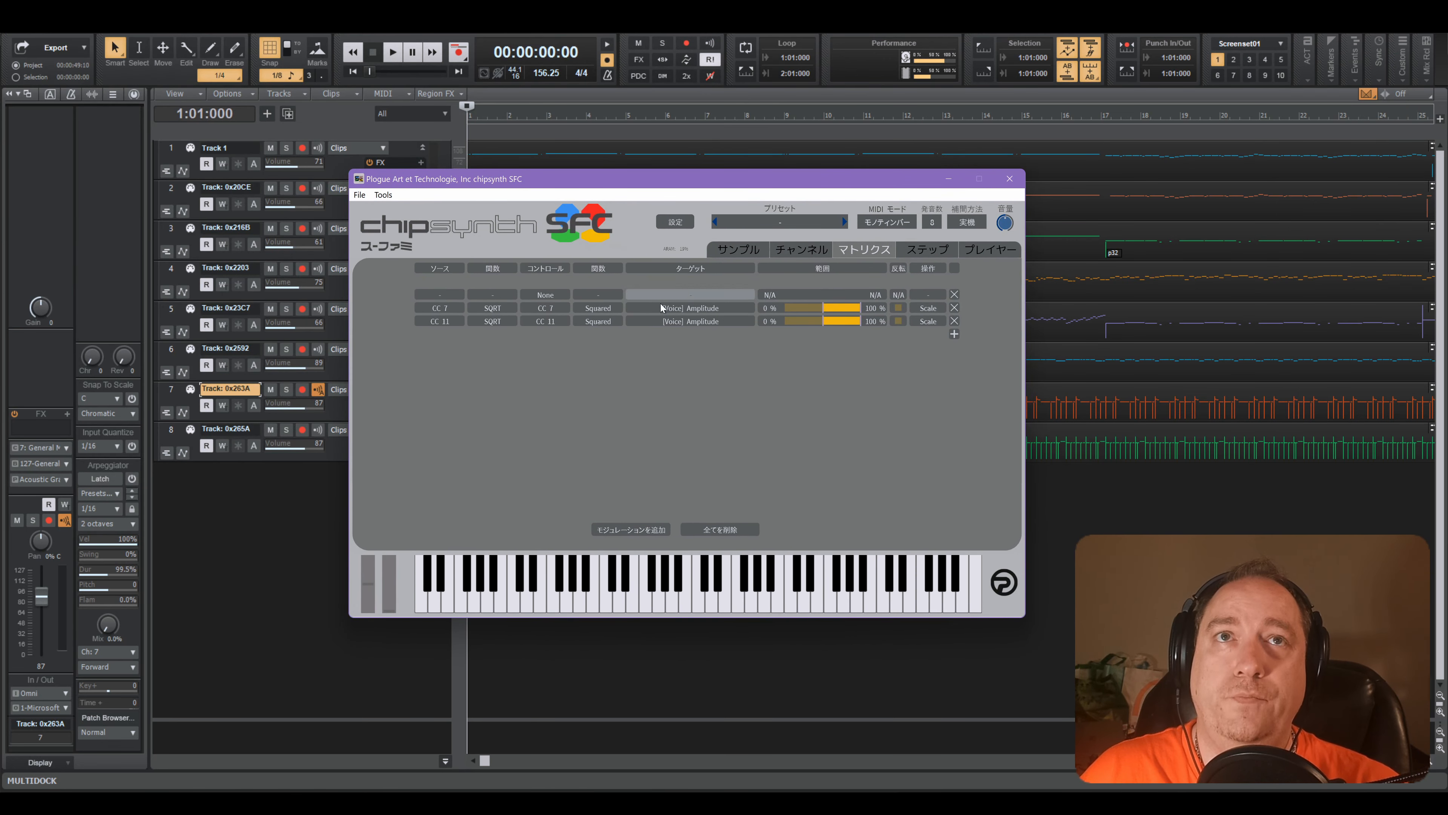
# - Load and play "23 A Shot of Crisis.spc" from the ct folder in the chipsynth SFC player
pyautogui.click(960, 252)
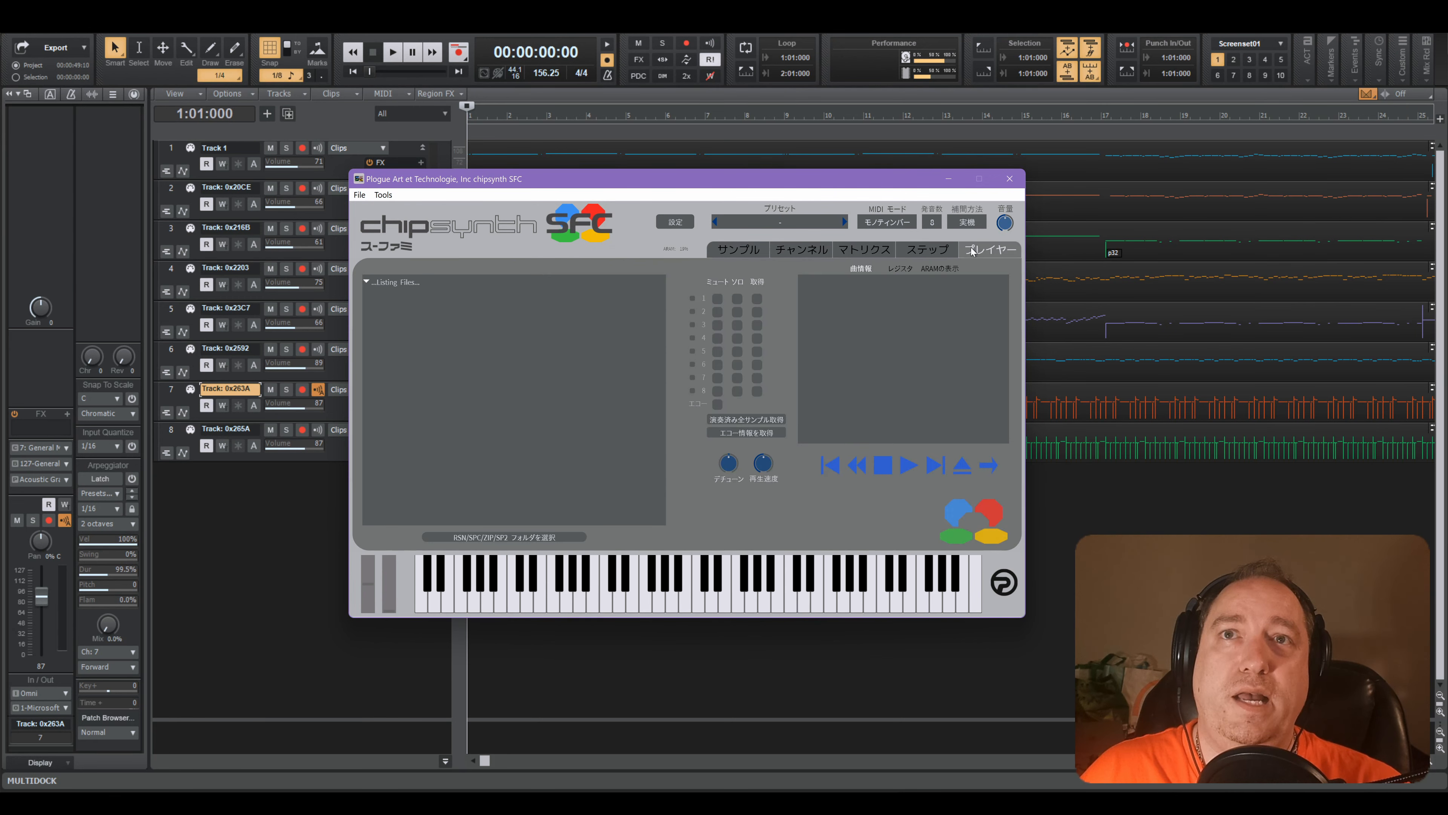
pyautogui.scroll(-5, 534, 441)
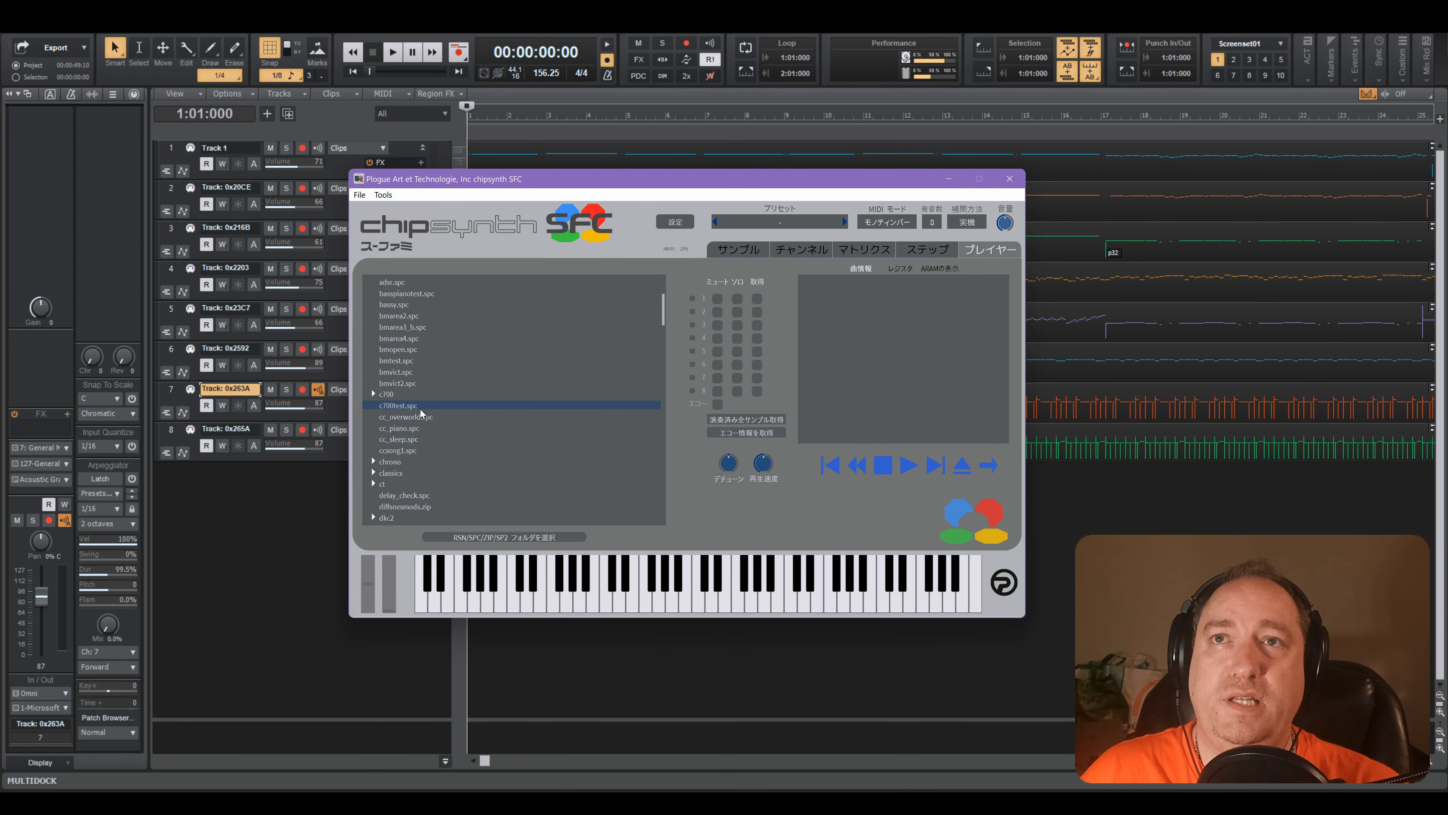
pyautogui.doubleClick(414, 485)
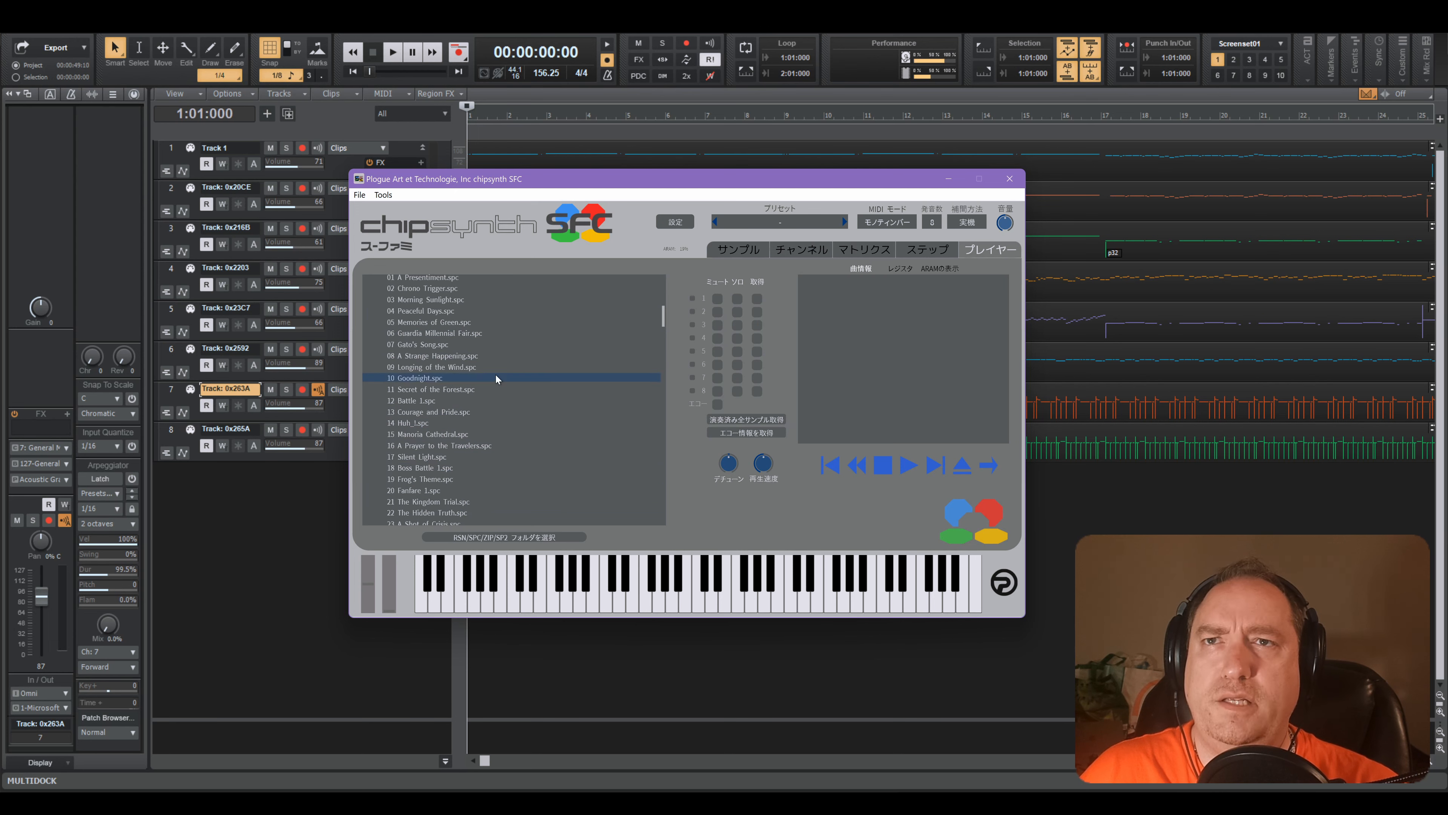
pyautogui.doubleClick(459, 523)
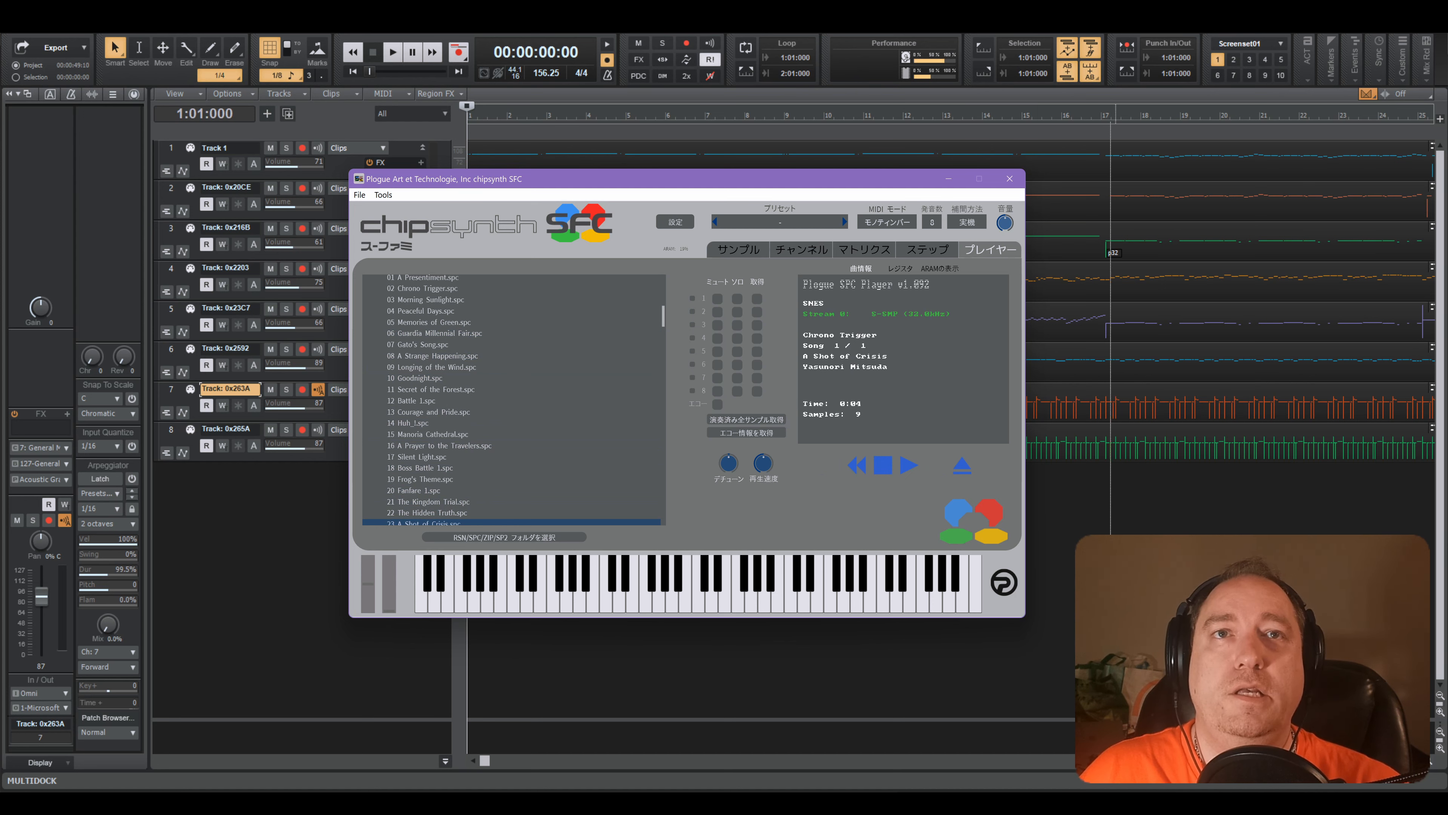
# - Solo channel 1 of A Shot of Crisis, replay the song, and mute its echo
pyautogui.click(735, 296)
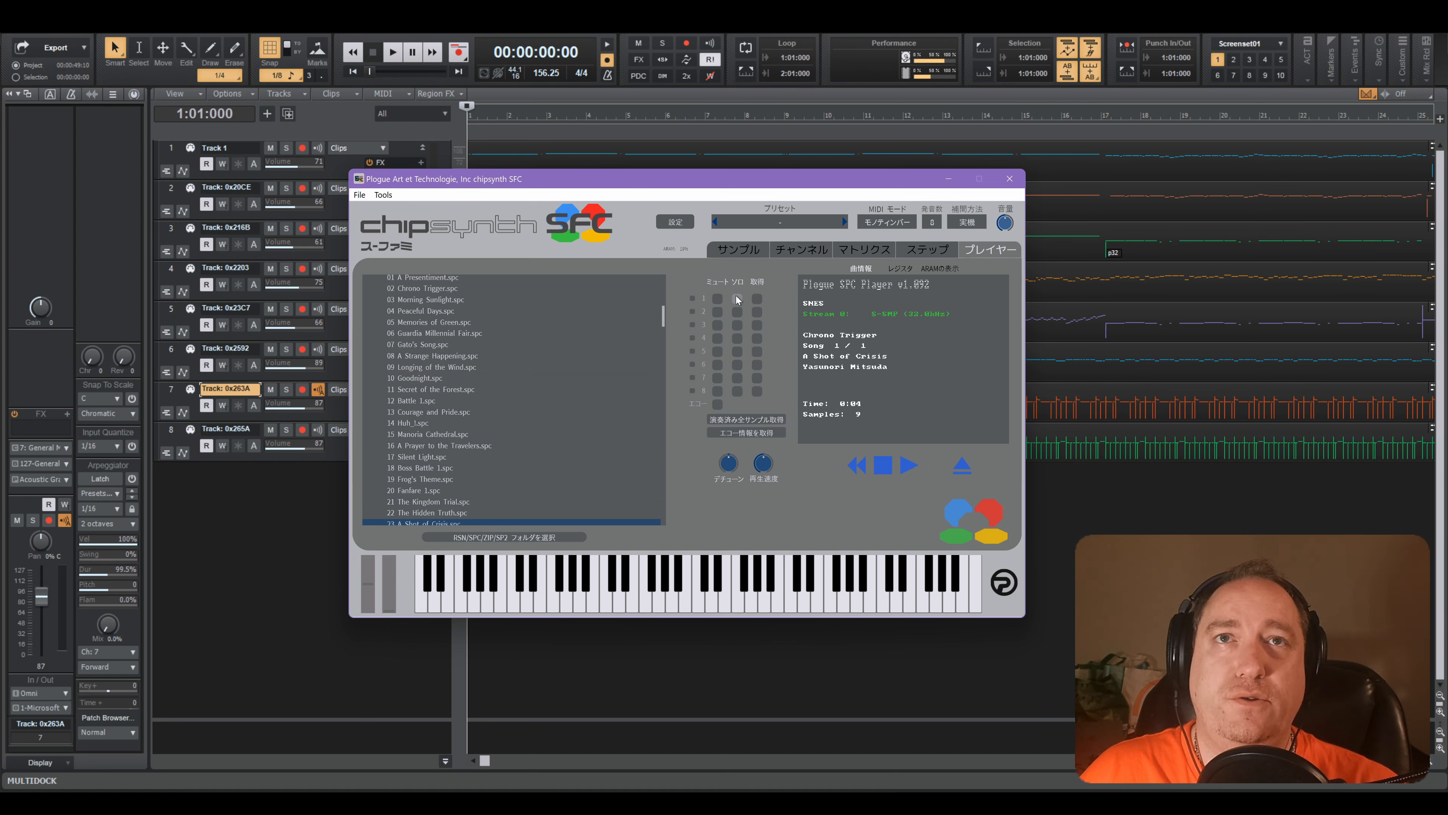
pyautogui.scroll(-2, 558, 448)
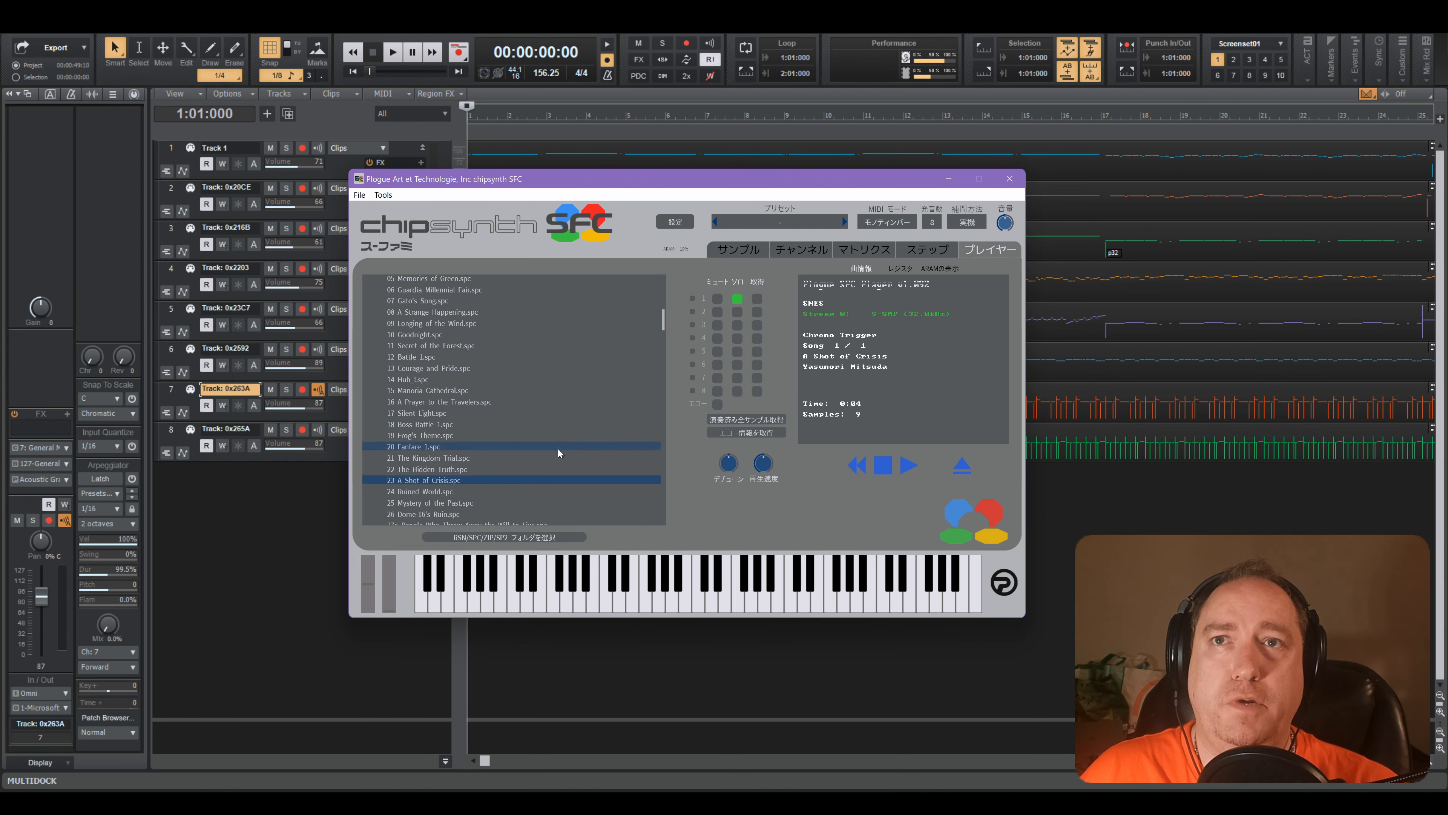
pyautogui.doubleClick(510, 483)
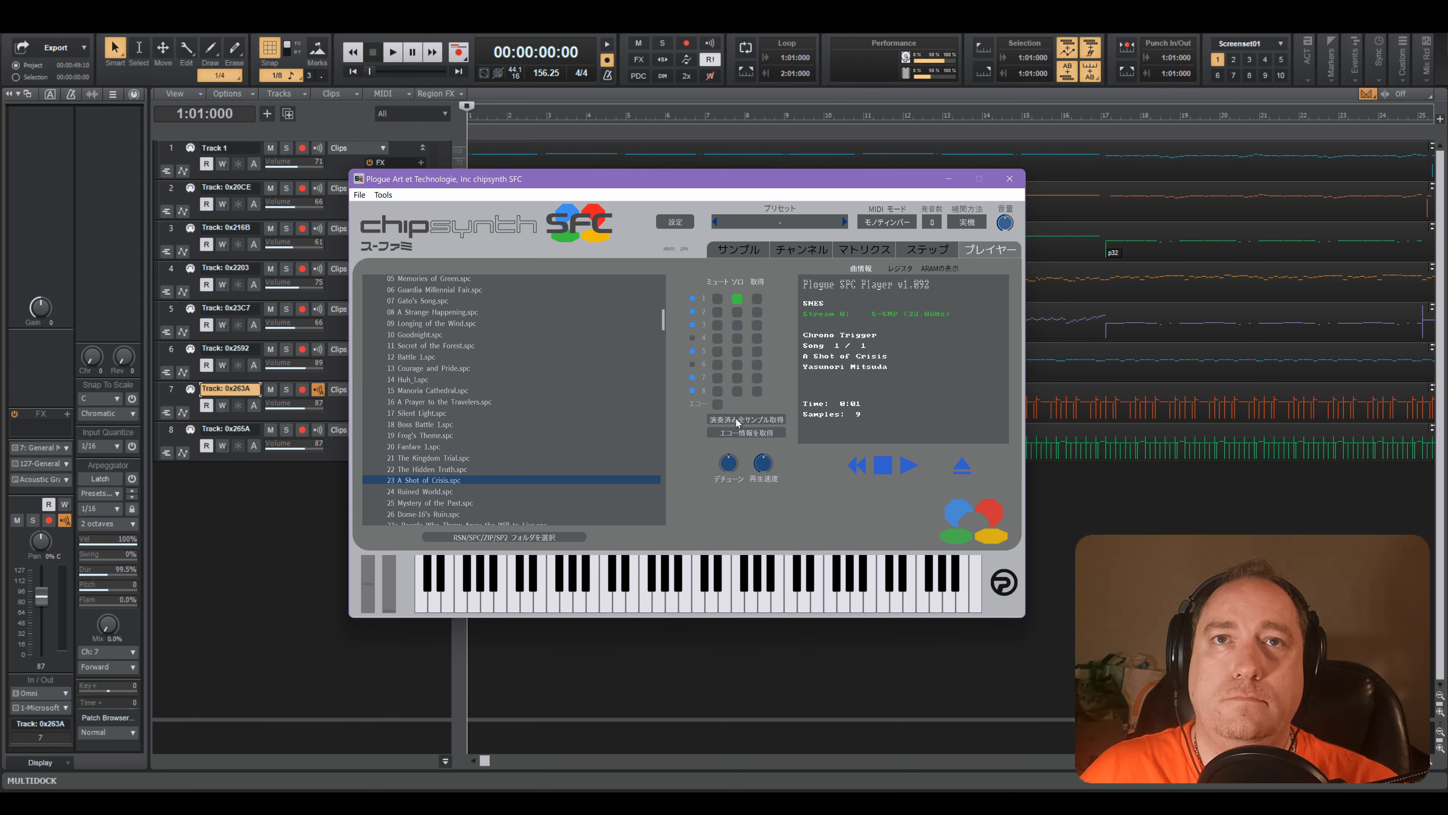
pyautogui.click(718, 404)
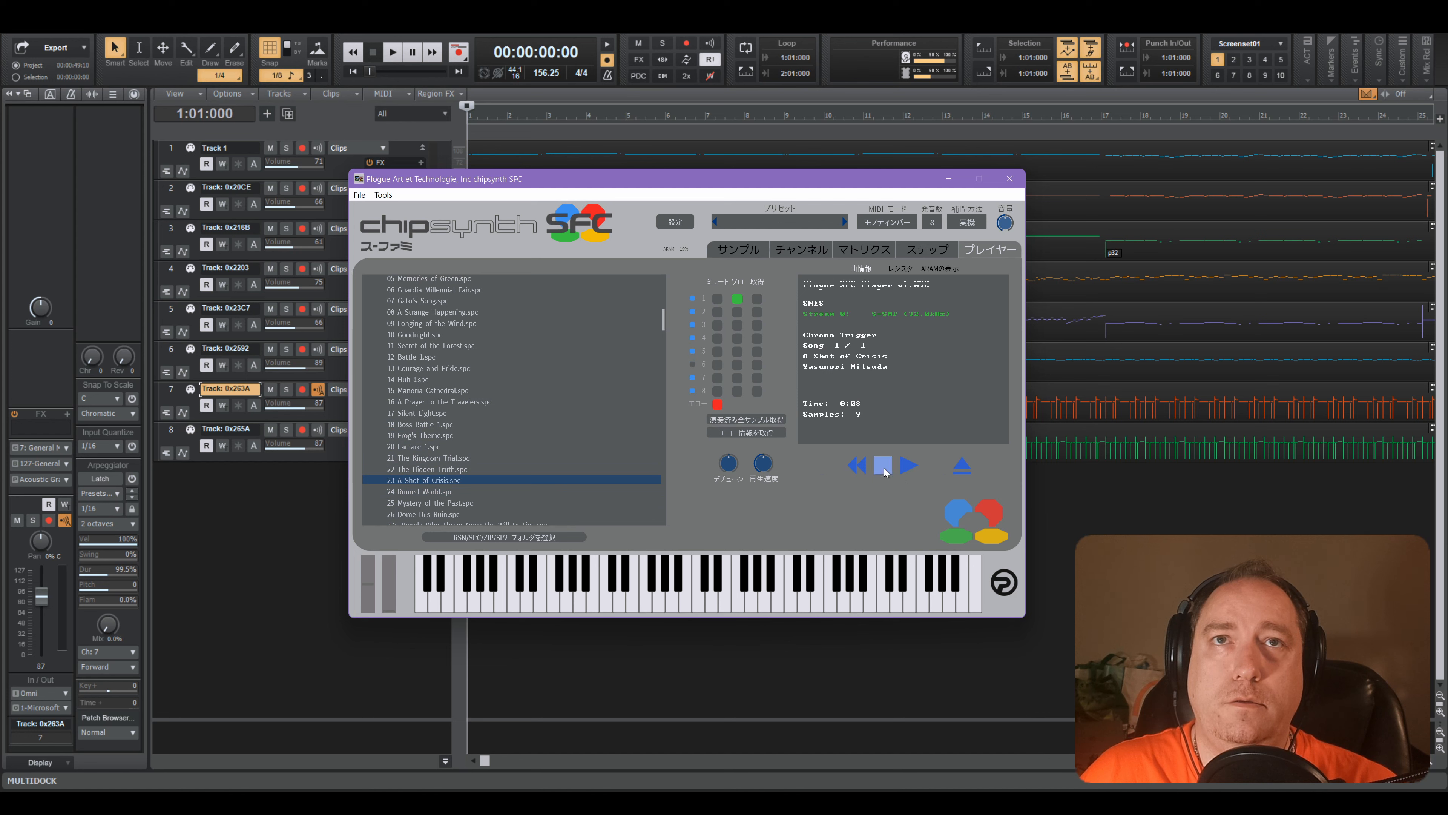
# - Add channel 2 to the solo, replay A Shot of Crisis briefly, and stop playback
pyautogui.click(735, 314)
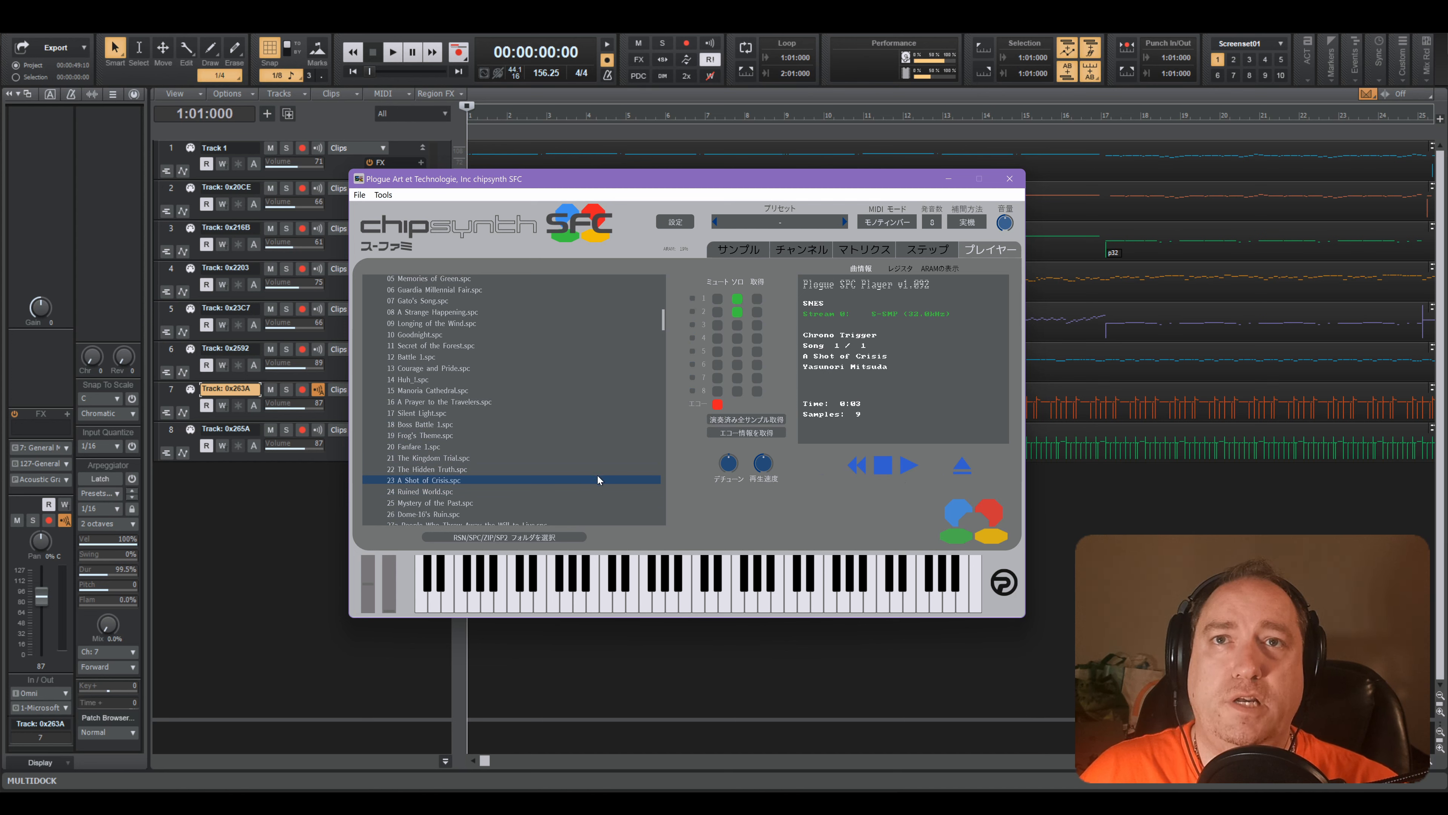
pyautogui.doubleClick(595, 477)
pyautogui.click(889, 470)
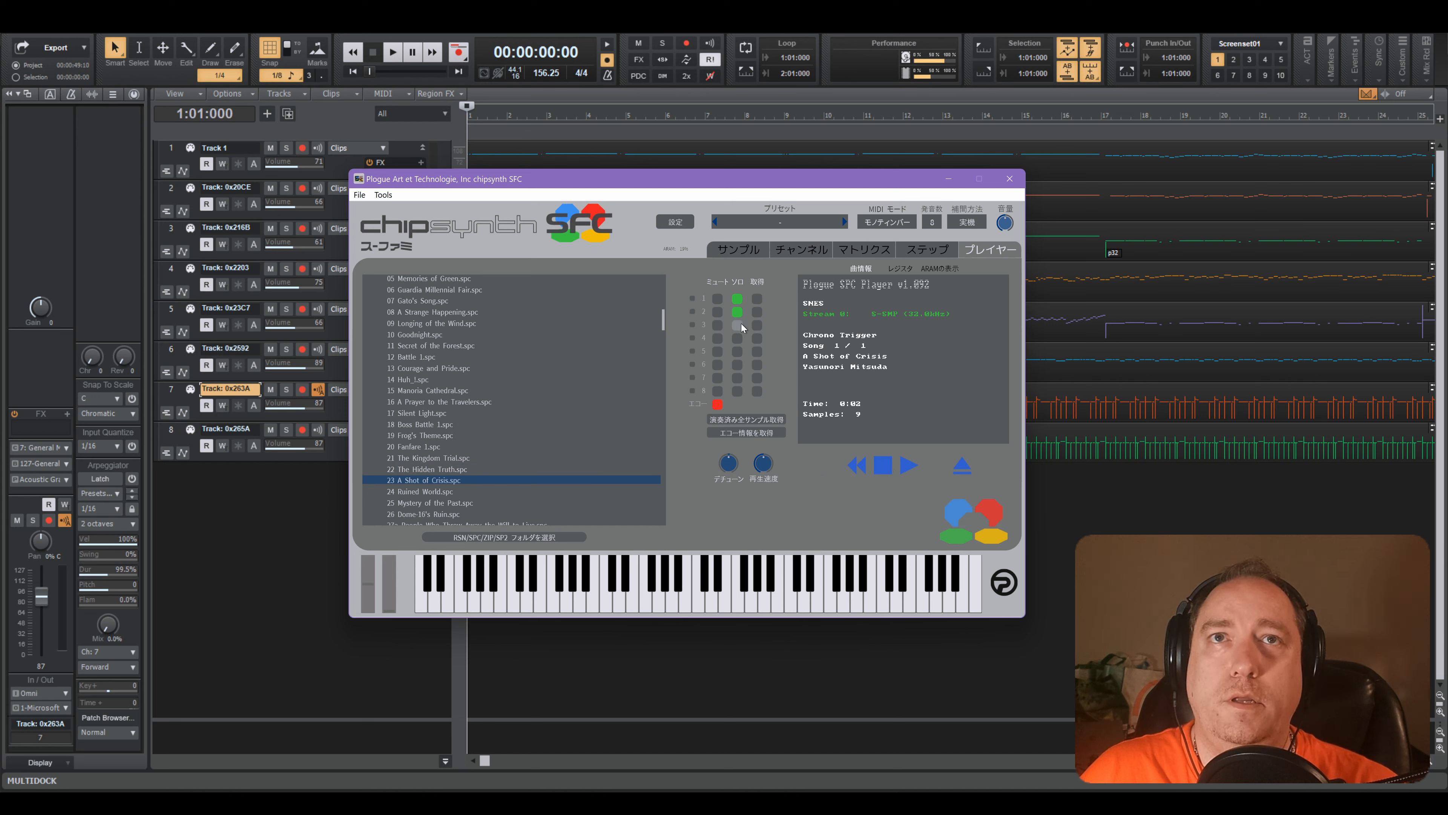
# - Add channel 3 to the solo, replay the song from the start with its register values displayed, and stop playback
pyautogui.click(857, 465)
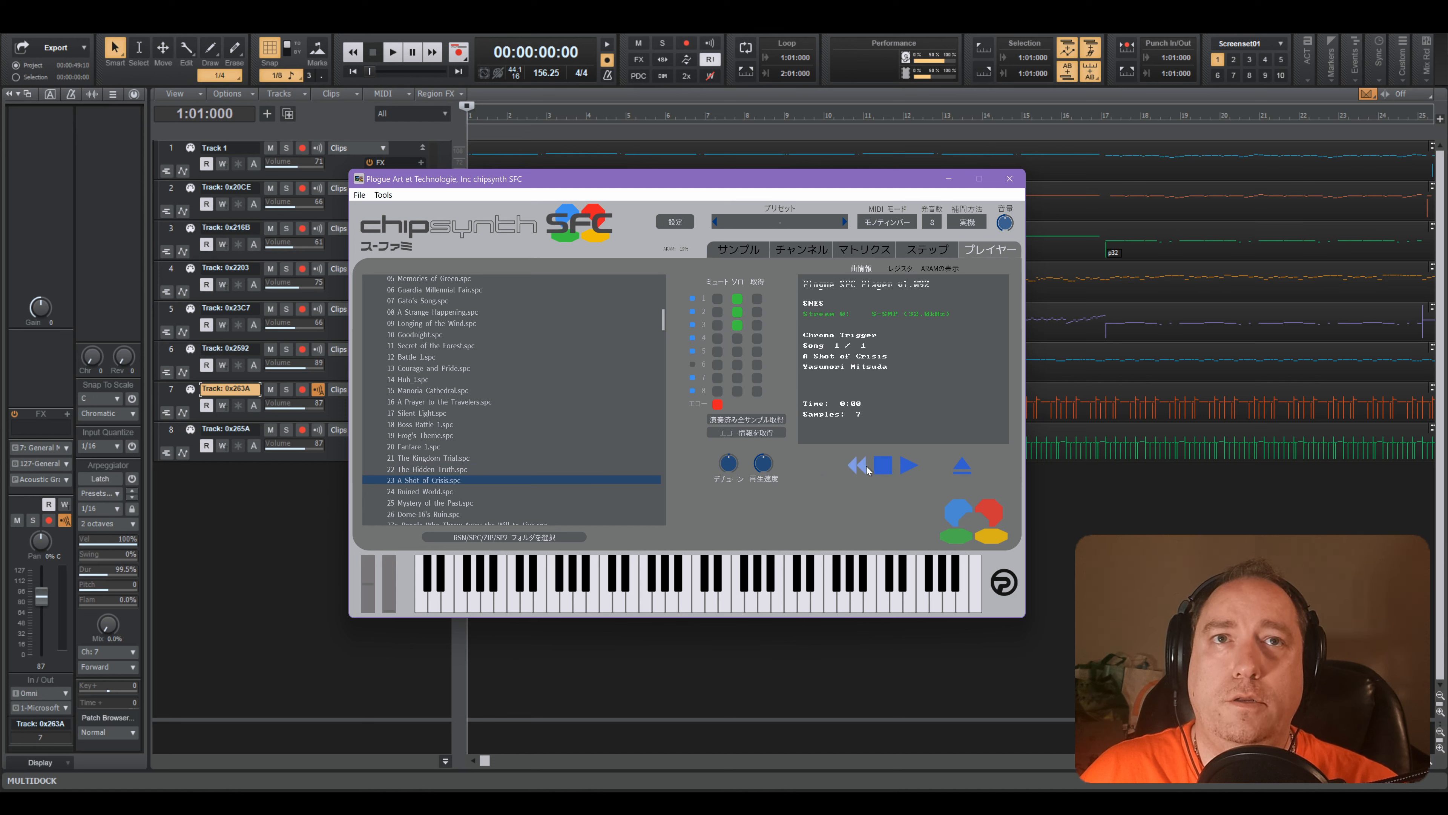
pyautogui.click(909, 267)
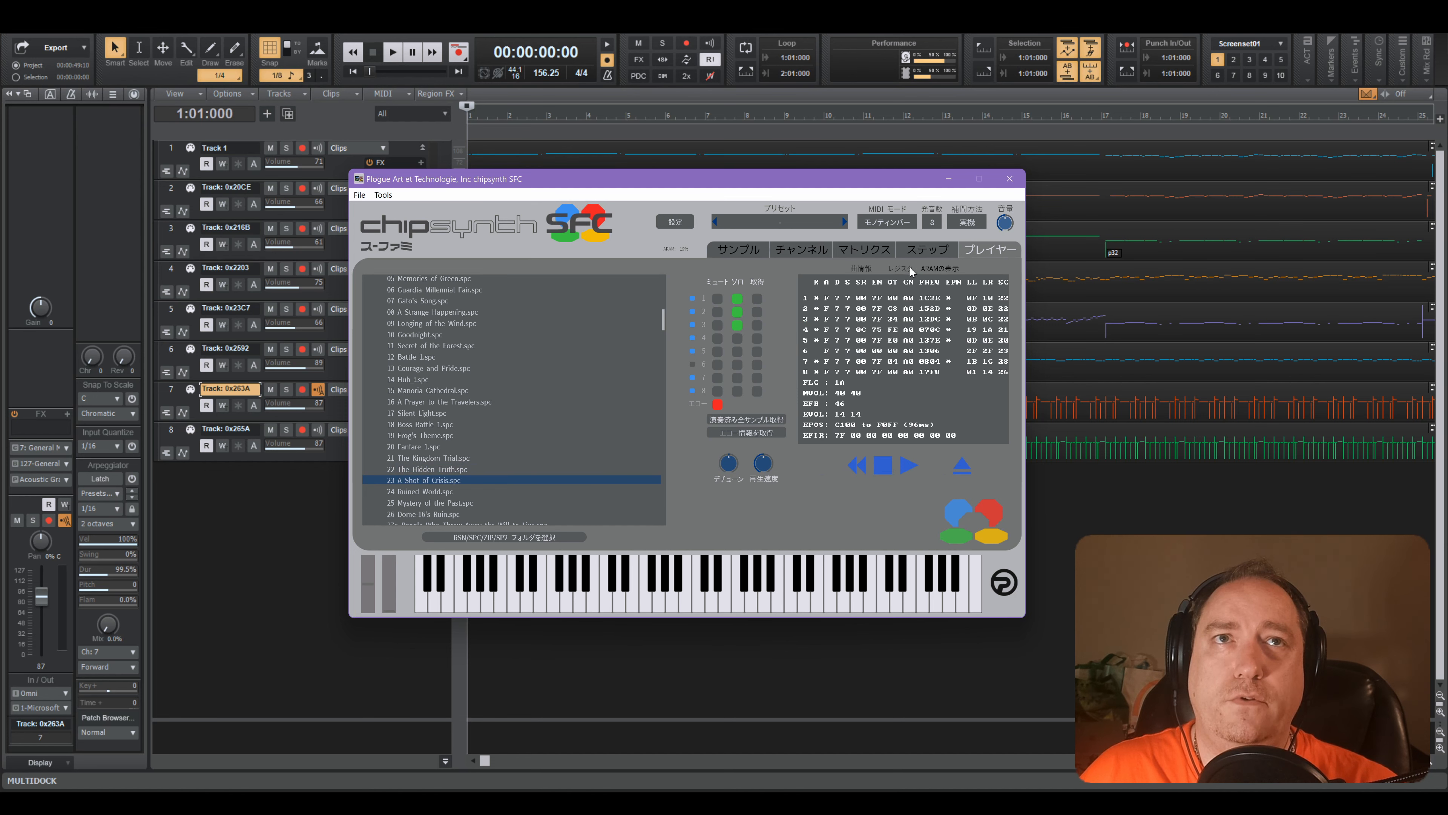
pyautogui.click(886, 476)
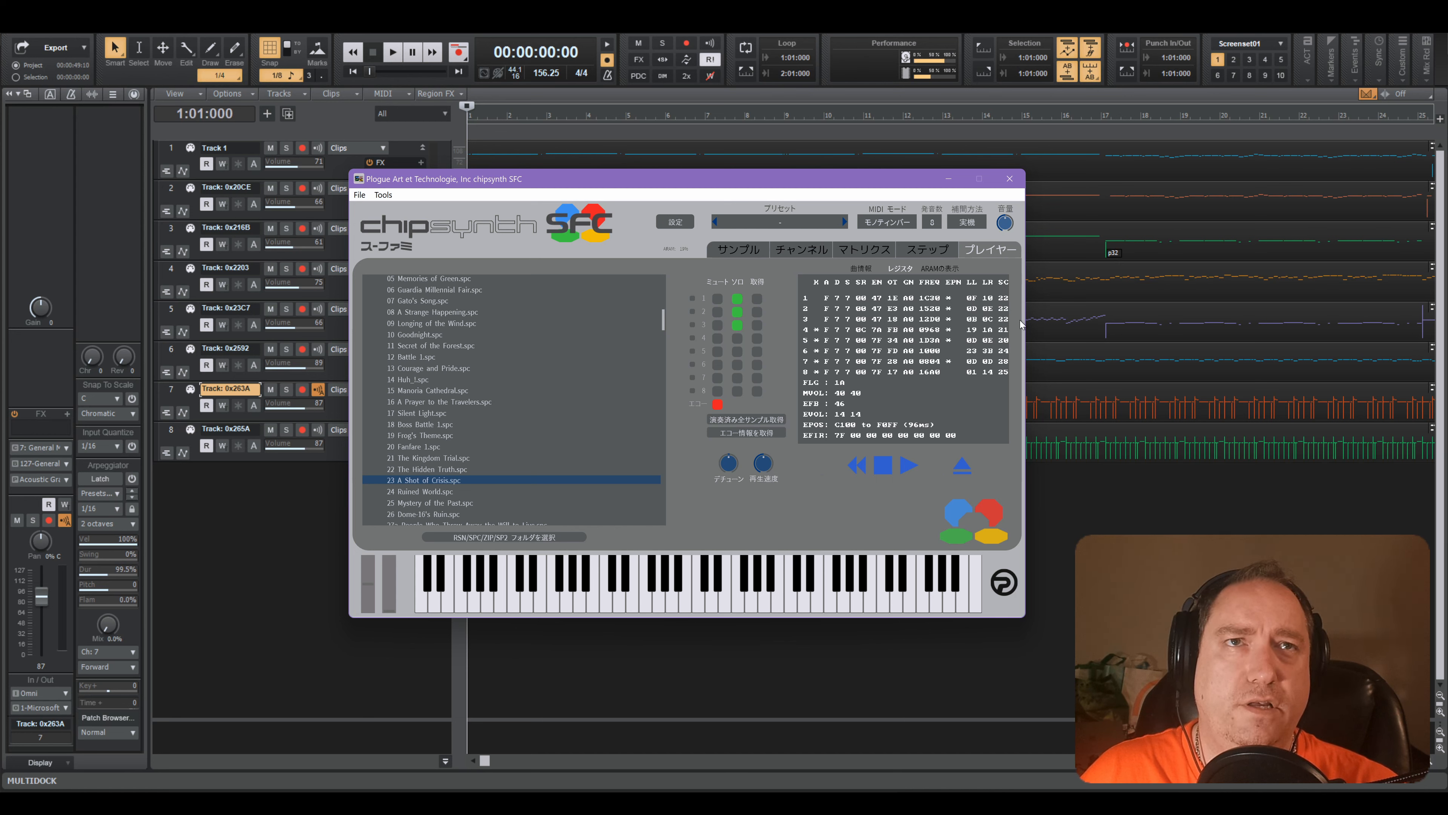
# - In Cakewalk, split the track 3 clip at 17:01:024, where patch 32 starts, and move the second part to a new track below track 8
pyautogui.click(1096, 444)
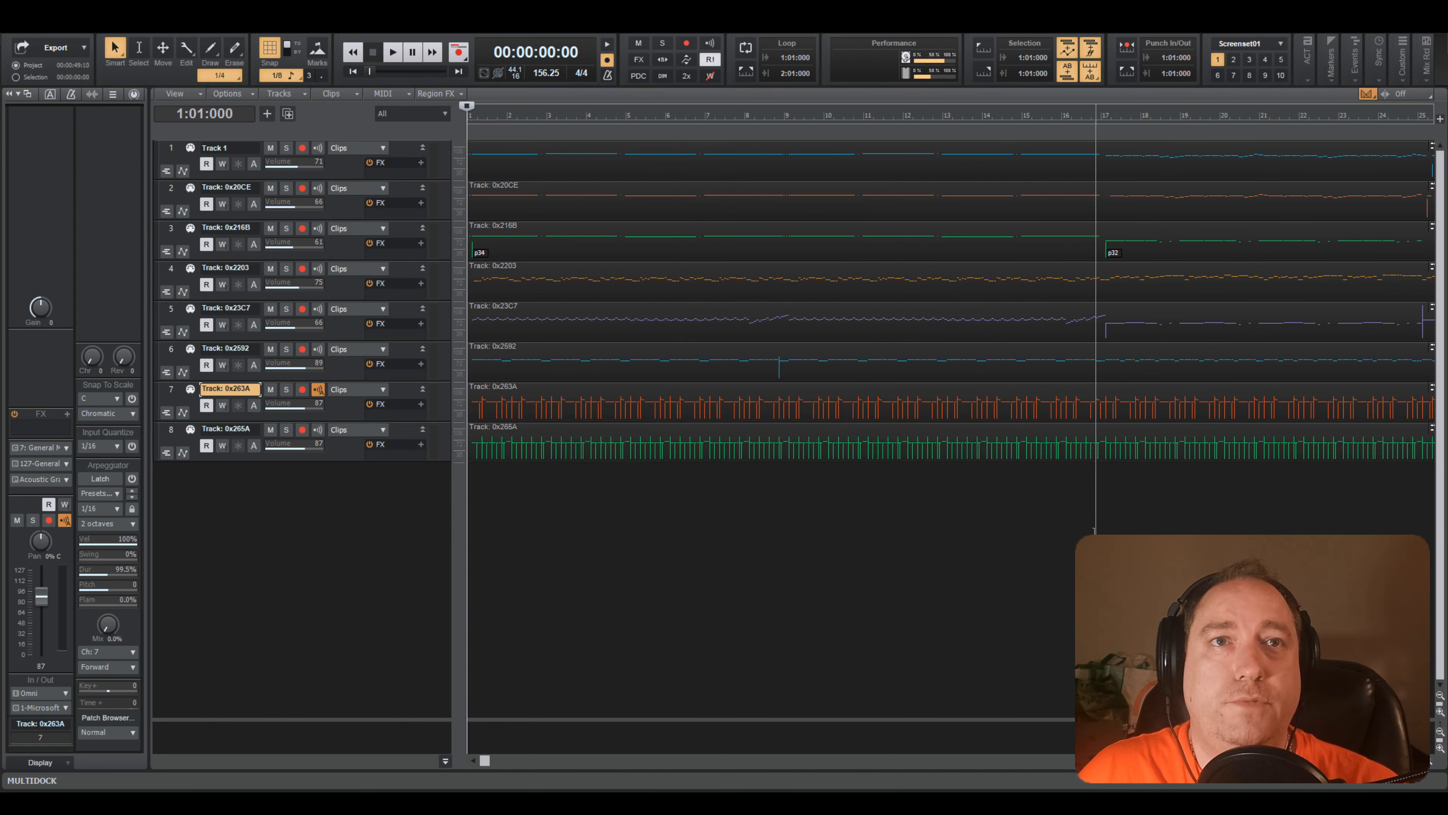
pyautogui.click(671, 448)
pyautogui.press('w')
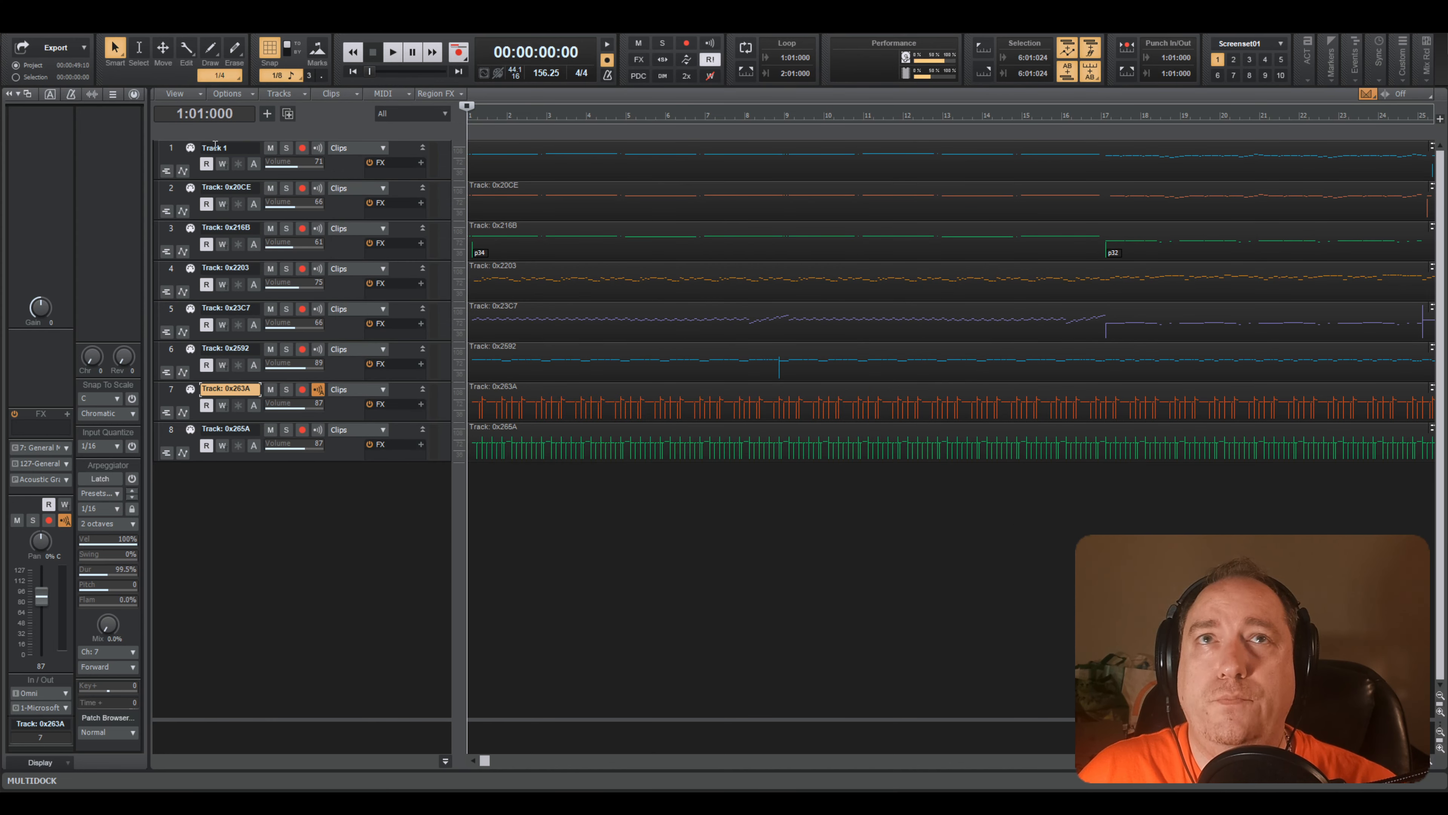
pyautogui.moveTo(484, 760); pyautogui.dragTo(528, 762)
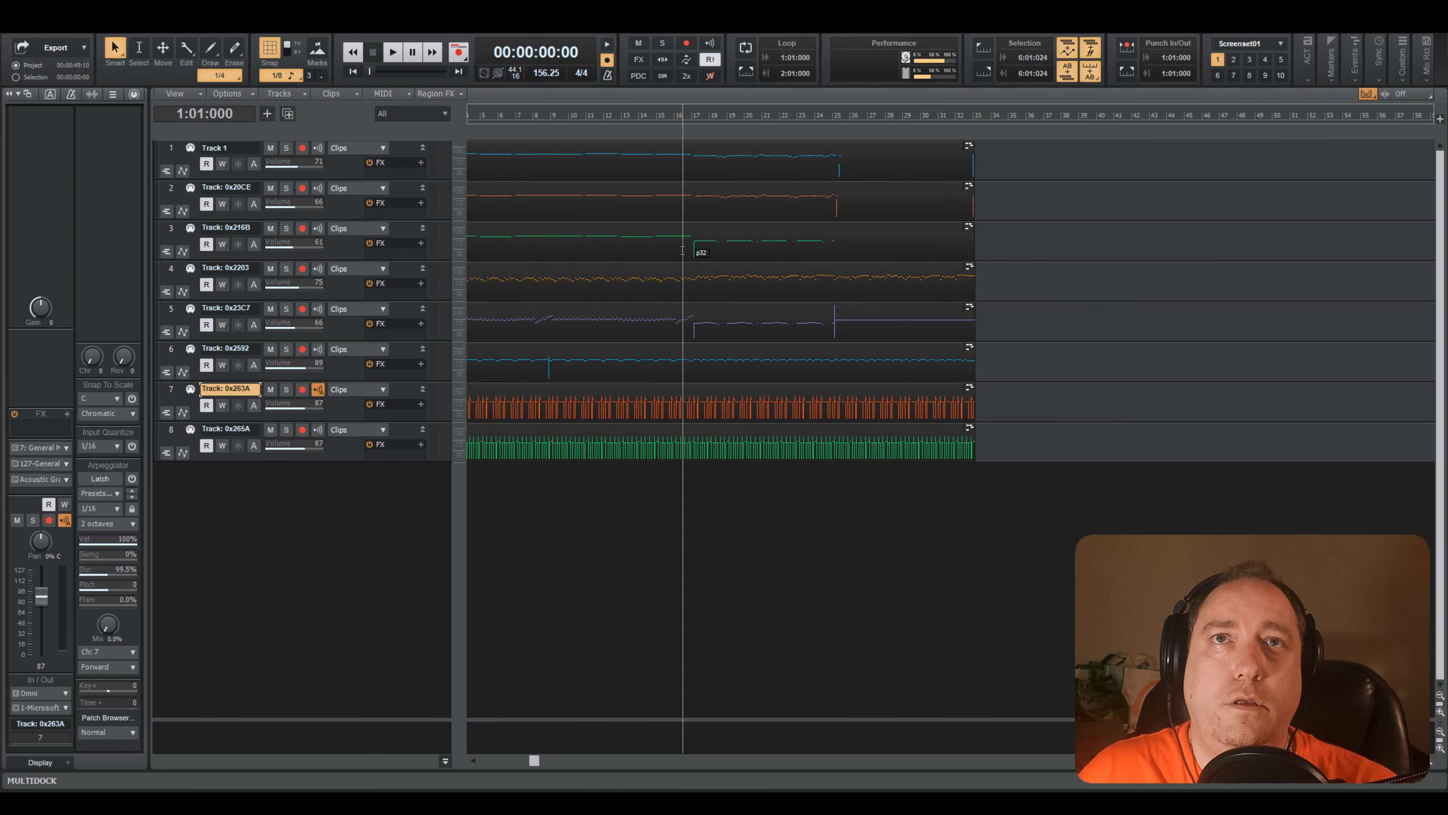
pyautogui.click(694, 243)
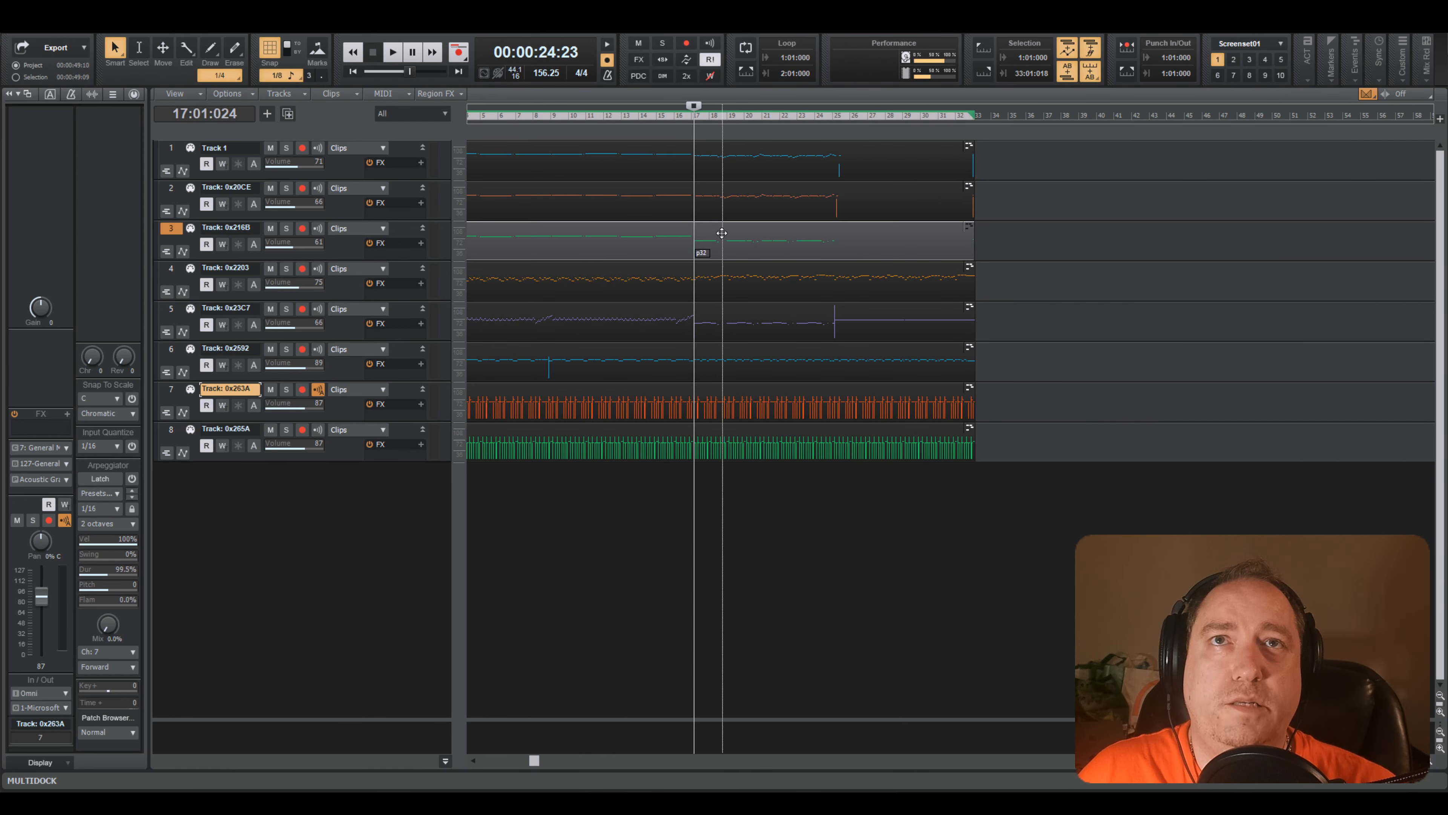
pyautogui.press('s')
pyautogui.click(750, 229)
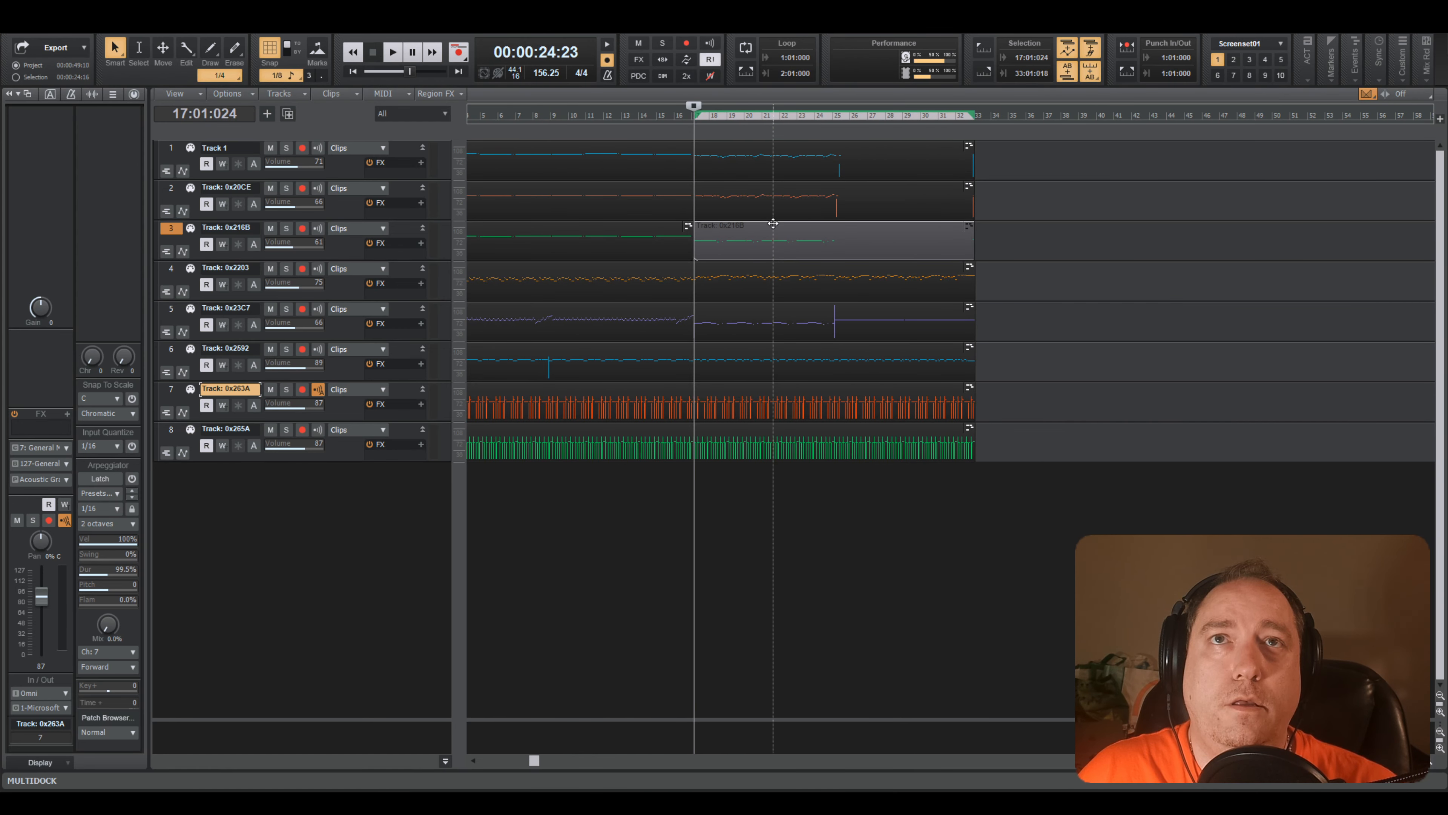
pyautogui.moveTo(772, 222); pyautogui.dragTo(730, 492)
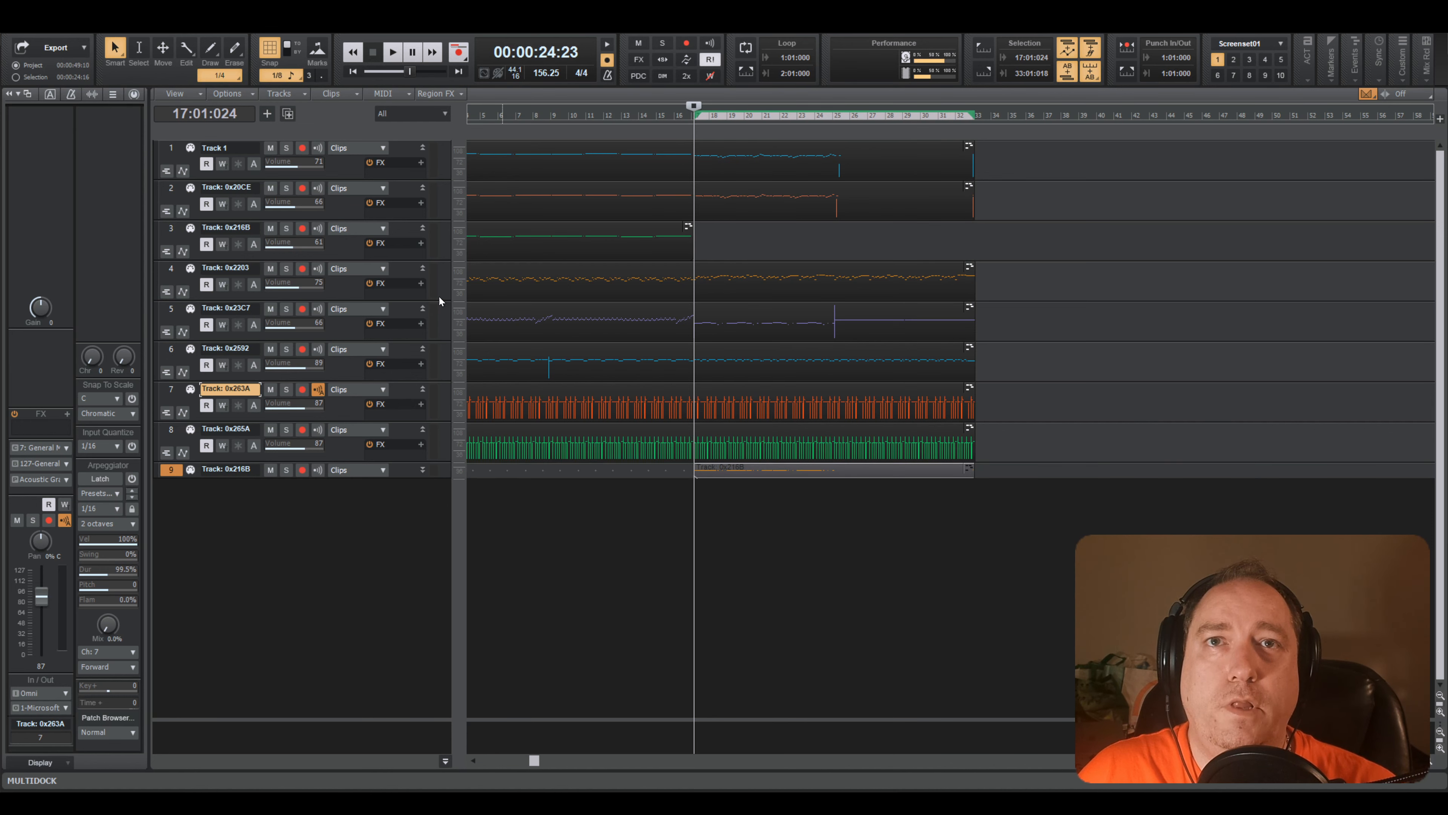
# - Filter the selection of the clip moved to track 9 to exclude notes, delete the selected non-note events, and clear the selection
pyautogui.click(45, 27)
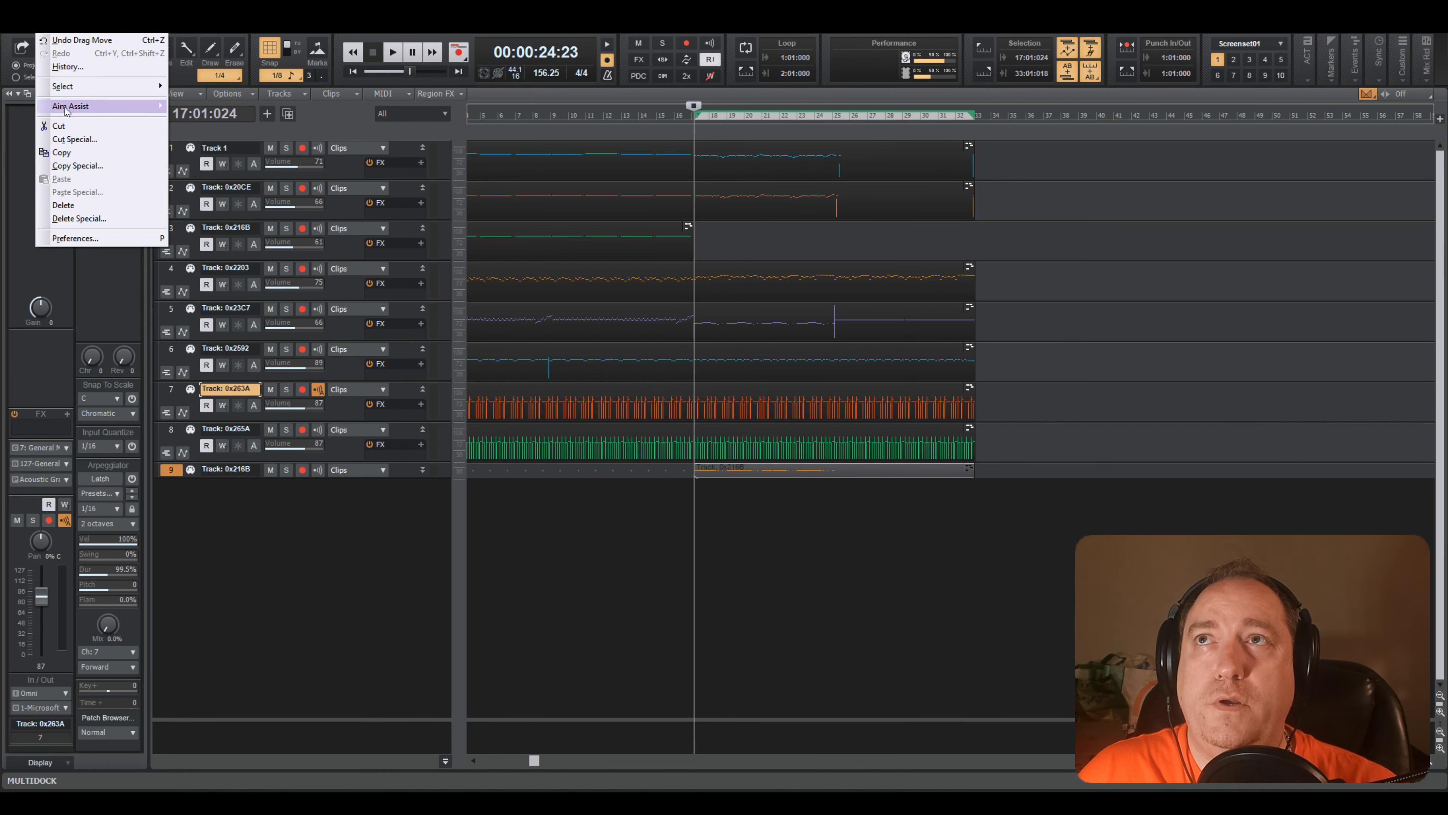
pyautogui.moveTo(66, 86)
pyautogui.click(244, 130)
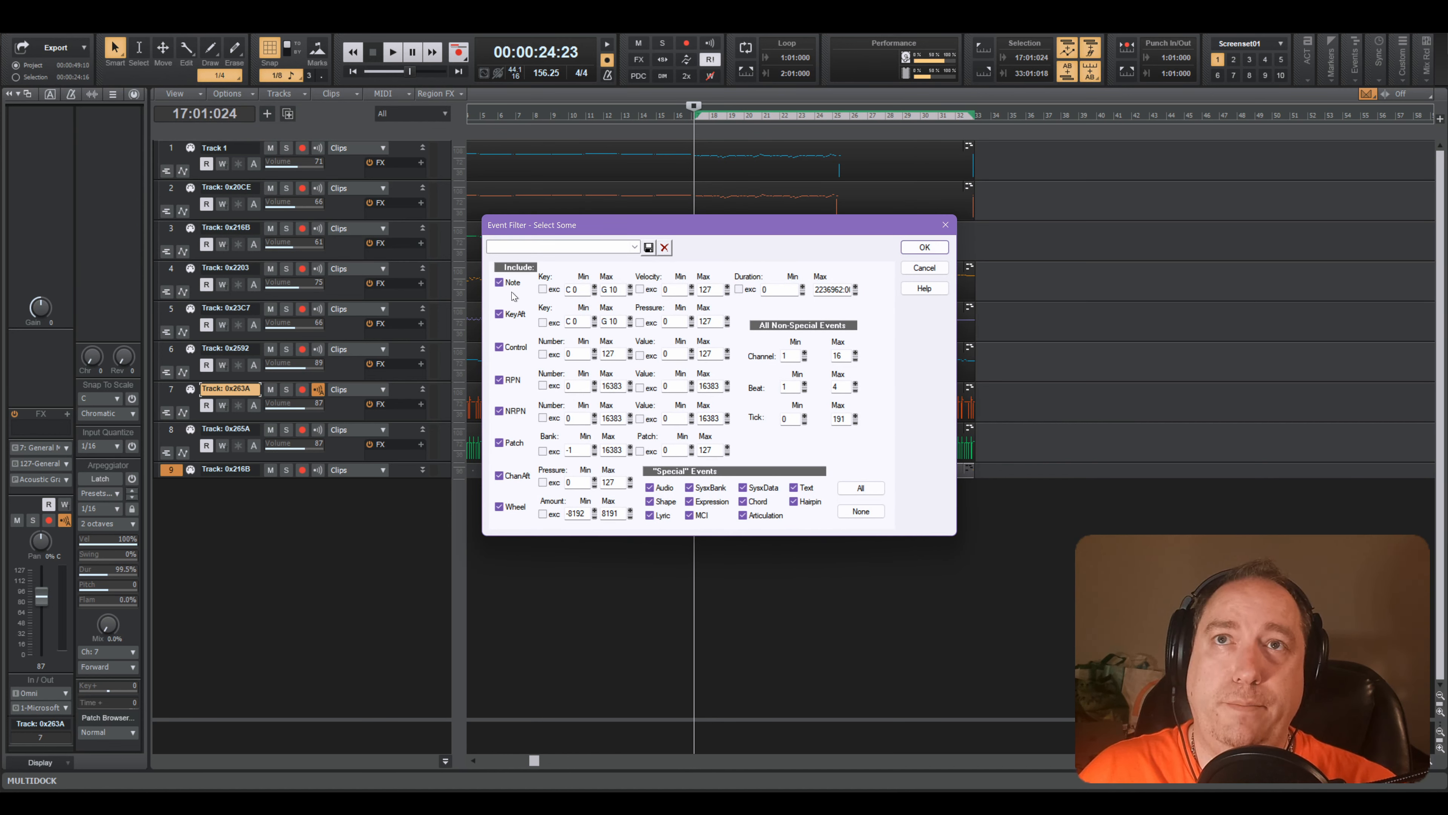
pyautogui.click(500, 281)
pyautogui.click(924, 247)
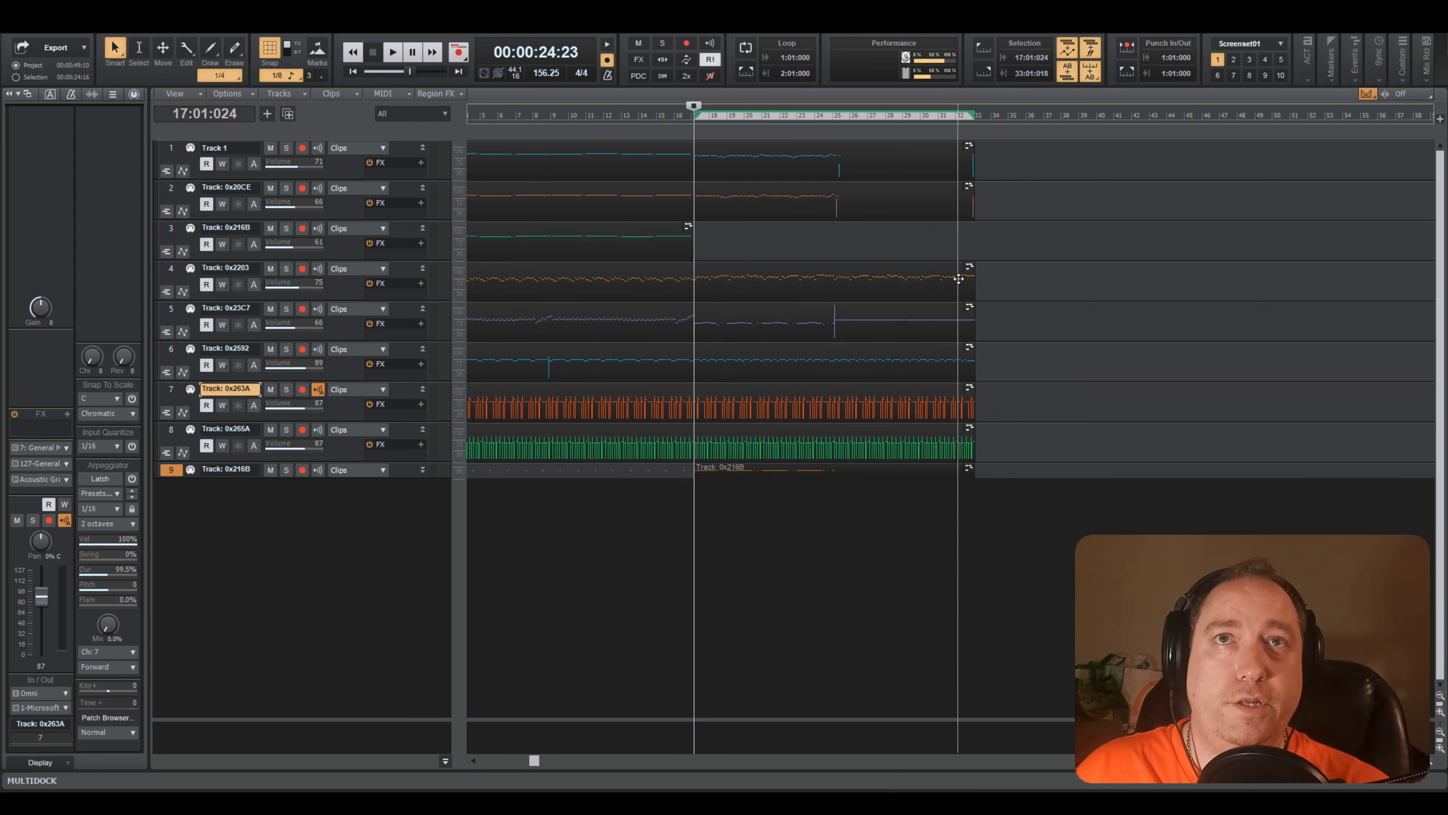
pyautogui.click(959, 279)
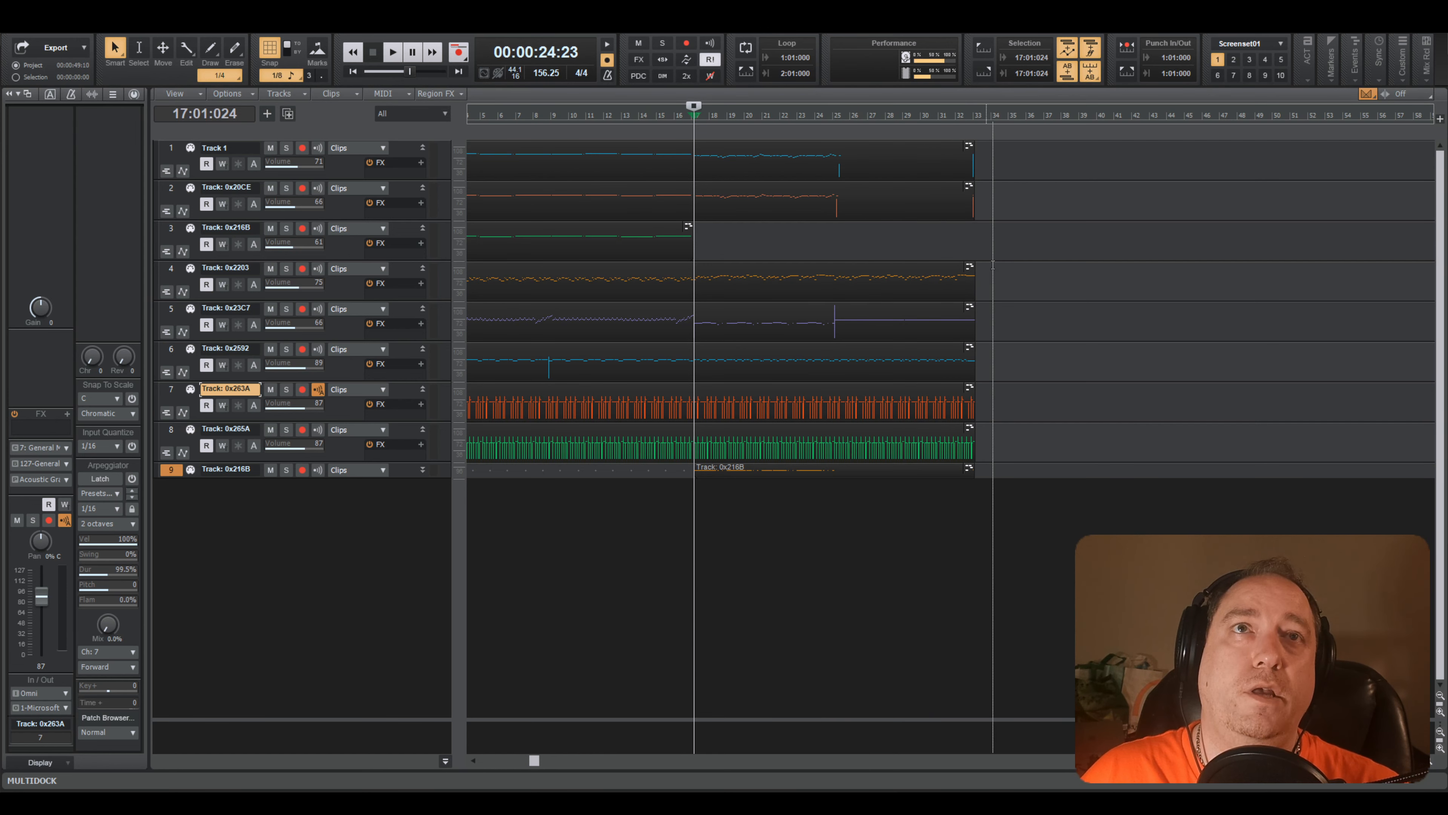
# - Return to the song start, select the clips on tracks 1 to 3, and delete all their events except notes using the event filter
pyautogui.scroll(3, 969, 206)
pyautogui.scroll(4, 970, 206)
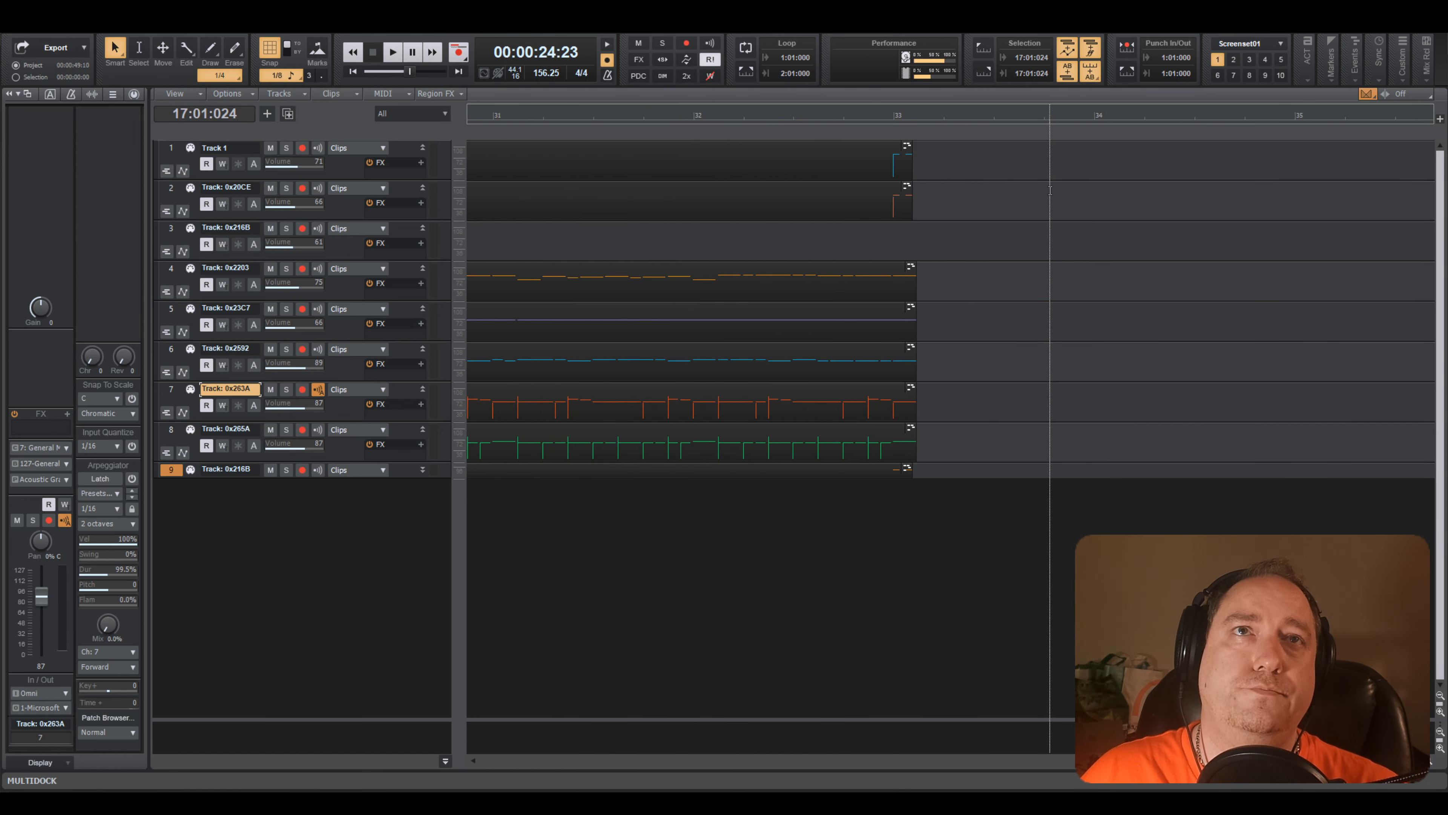
pyautogui.scroll(-7, 1049, 189)
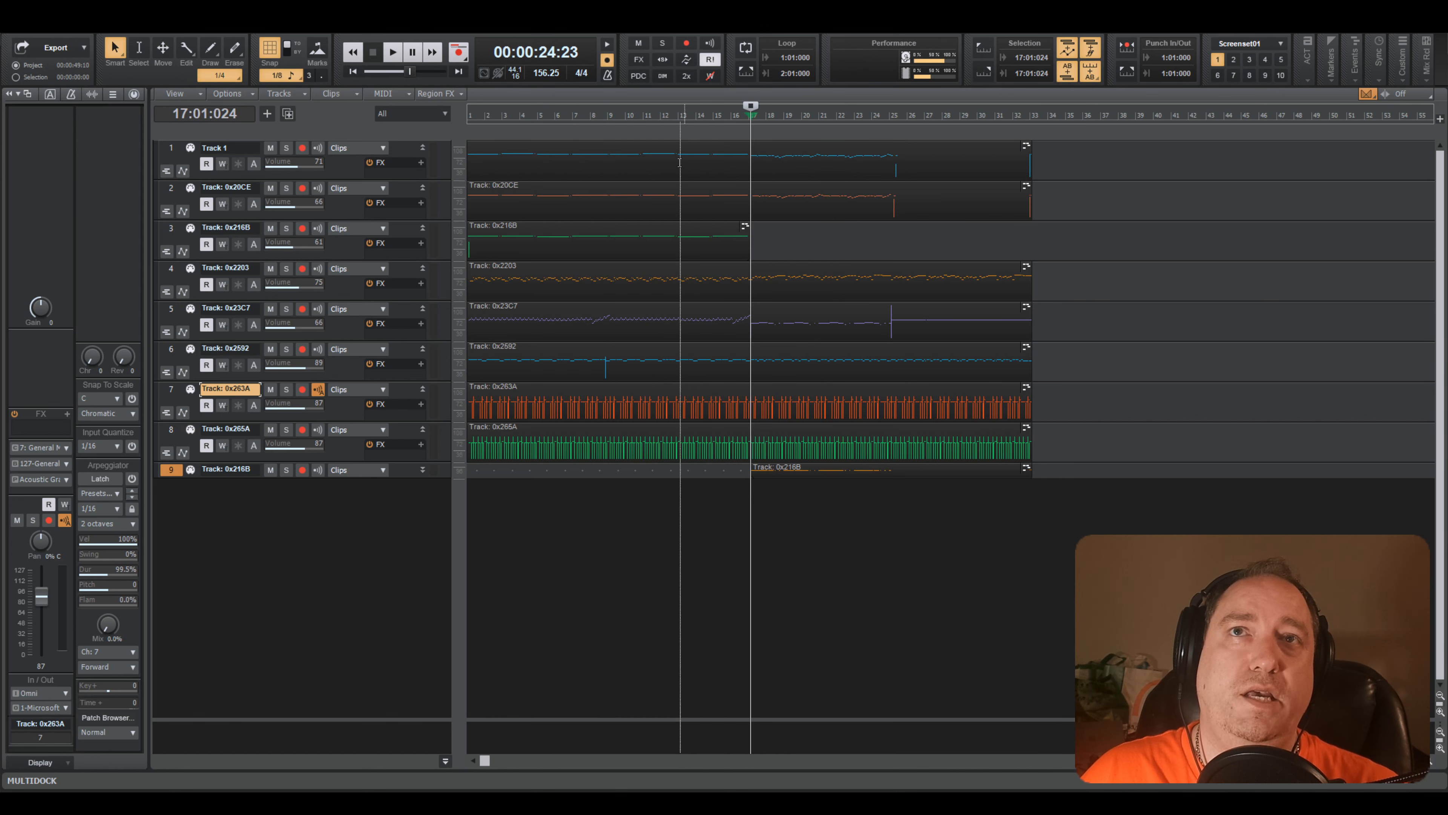
pyautogui.press('w')
pyautogui.click(622, 234)
pyautogui.keyDown('shift'); pyautogui.click(630, 157); pyautogui.keyUp('shift')
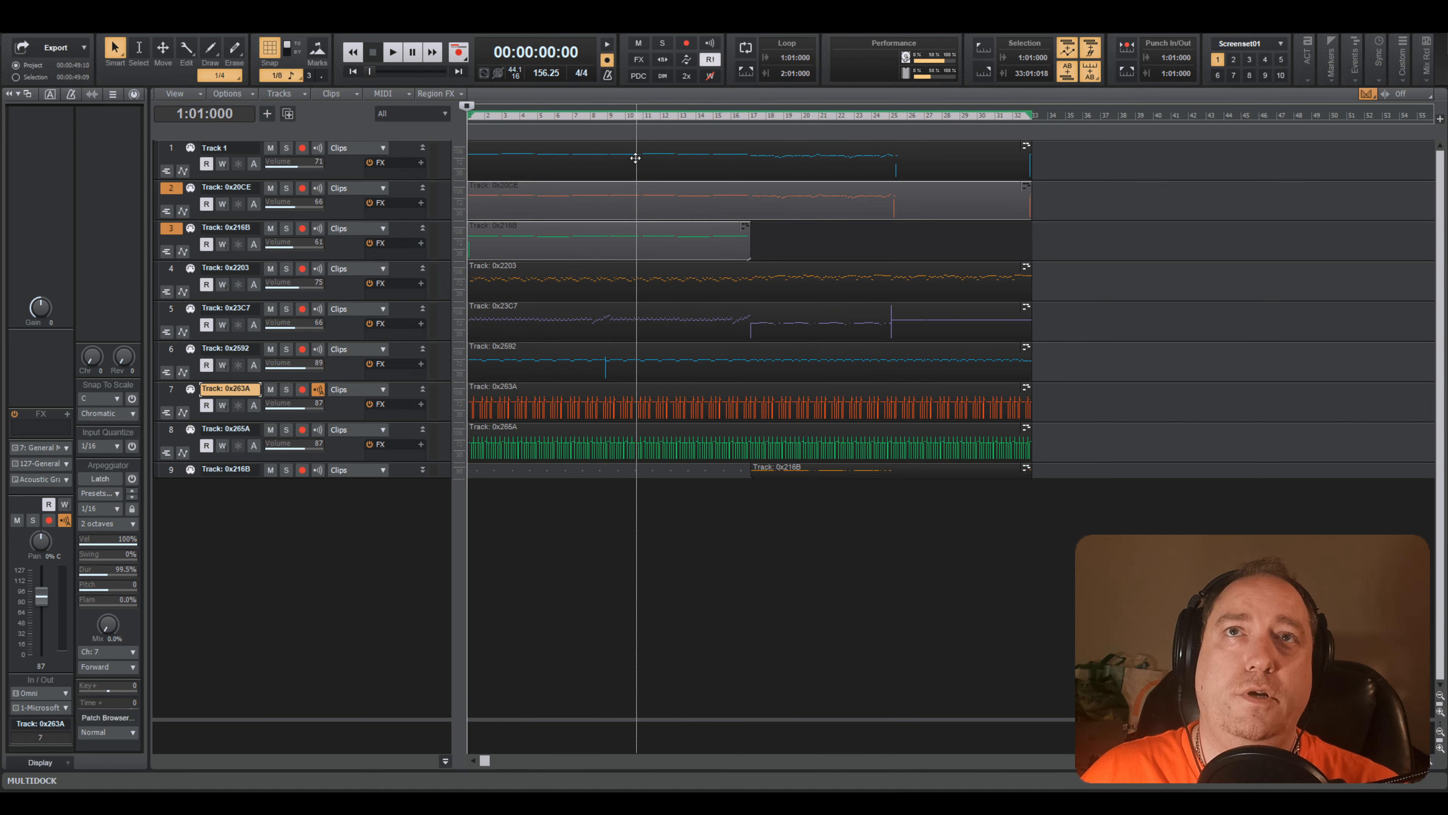
pyautogui.rightClick(635, 159)
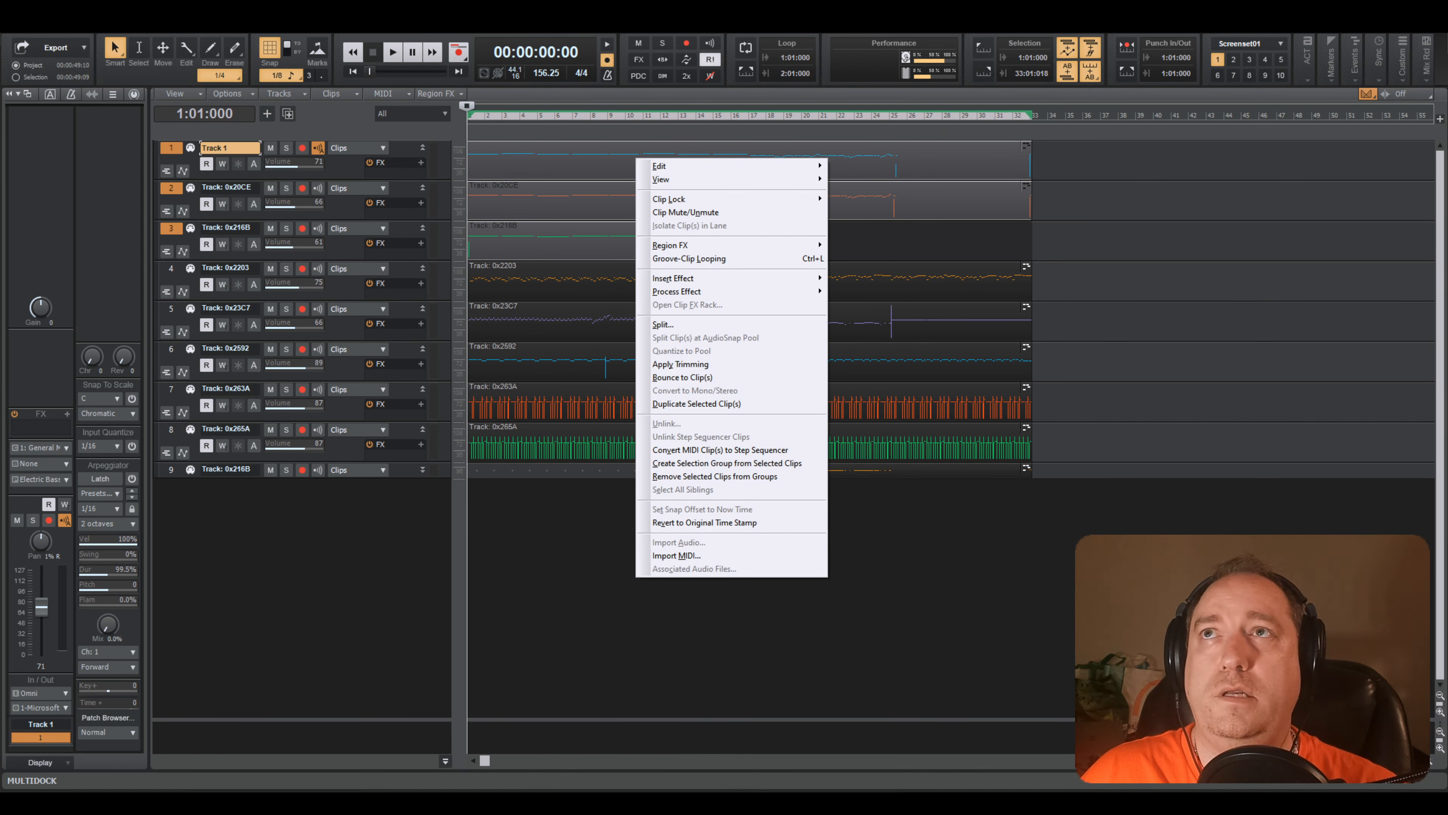
pyautogui.click(45, 26)
pyautogui.moveTo(63, 87)
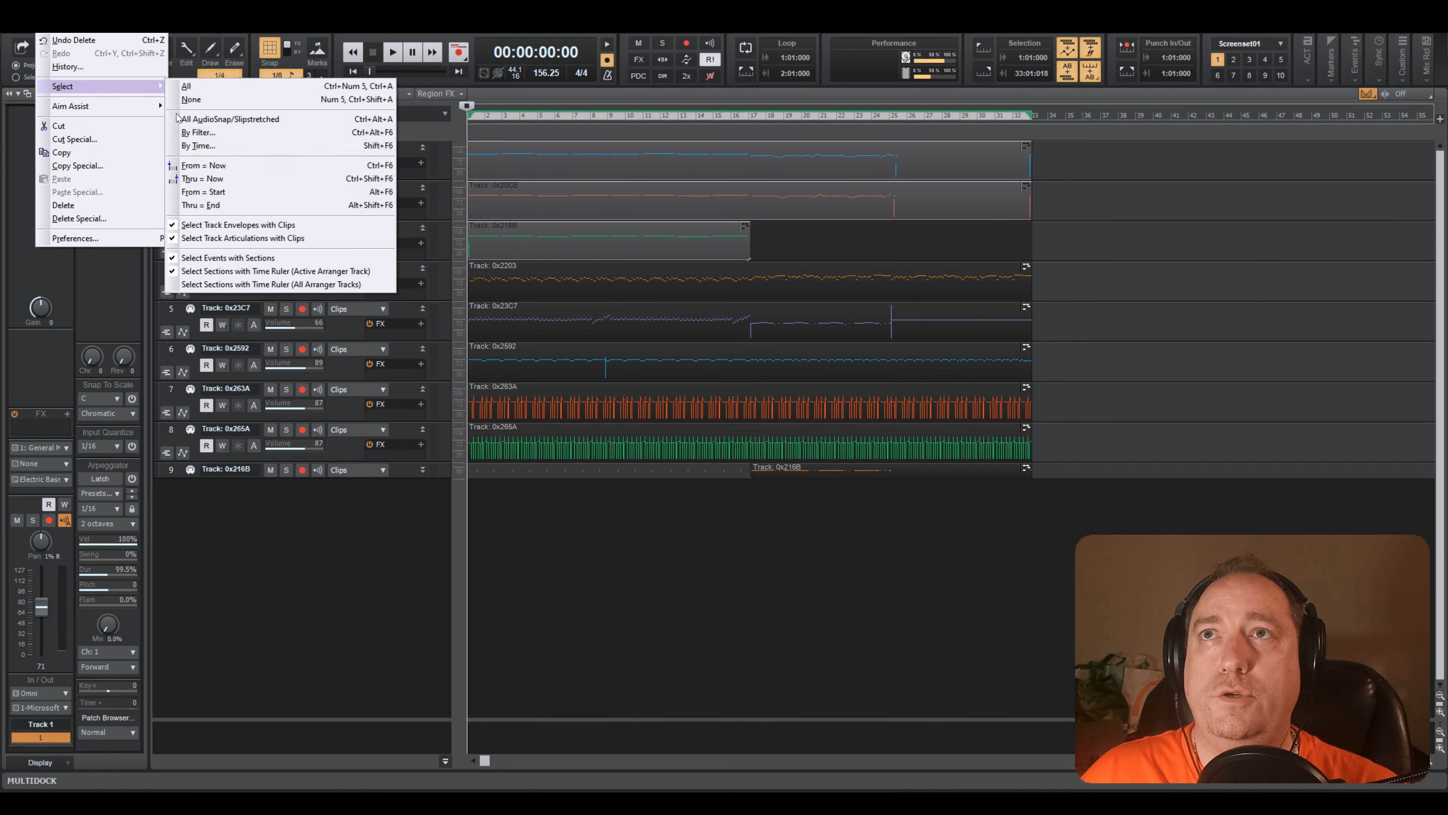
pyautogui.click(193, 133)
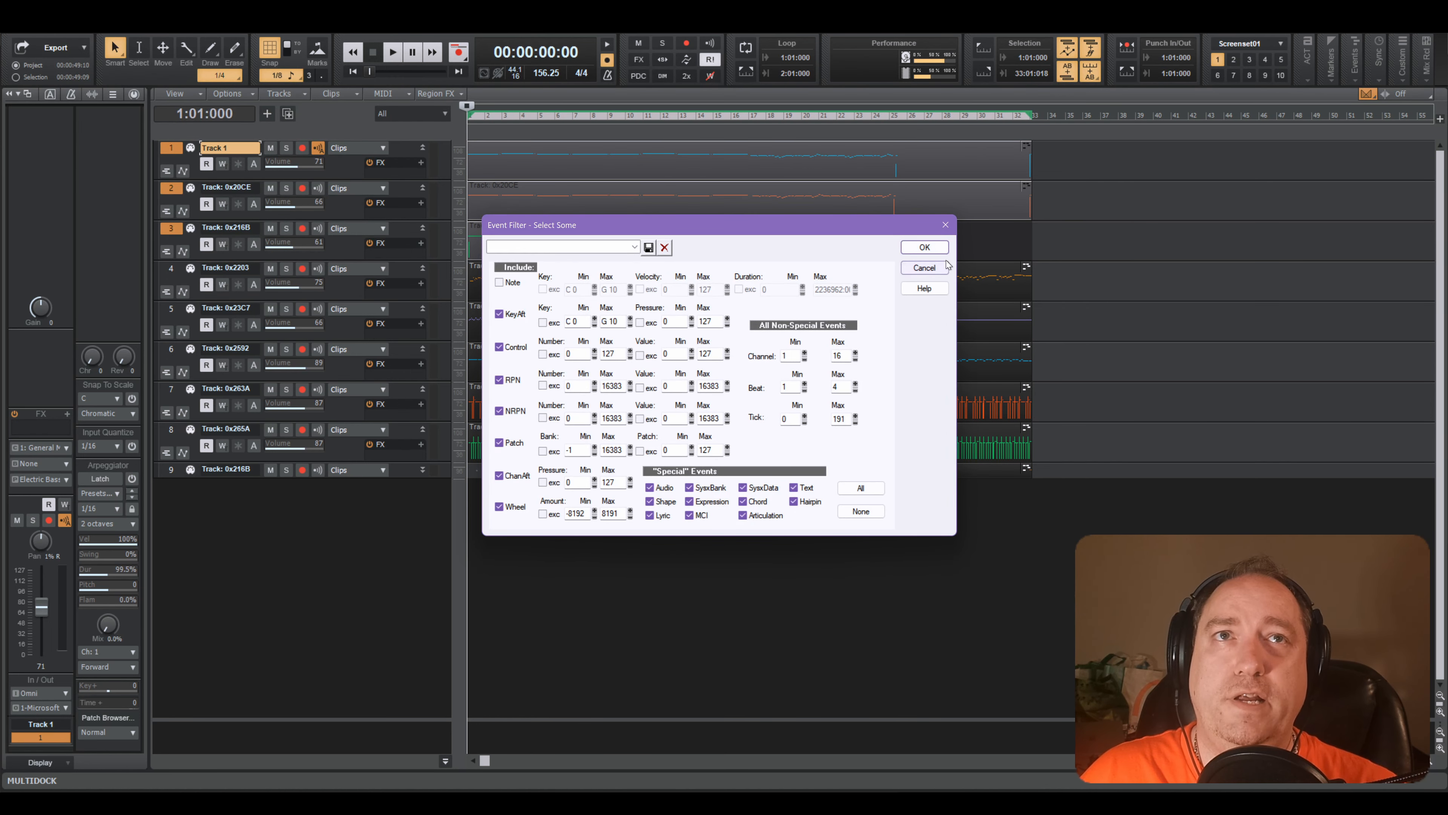
pyautogui.click(925, 247)
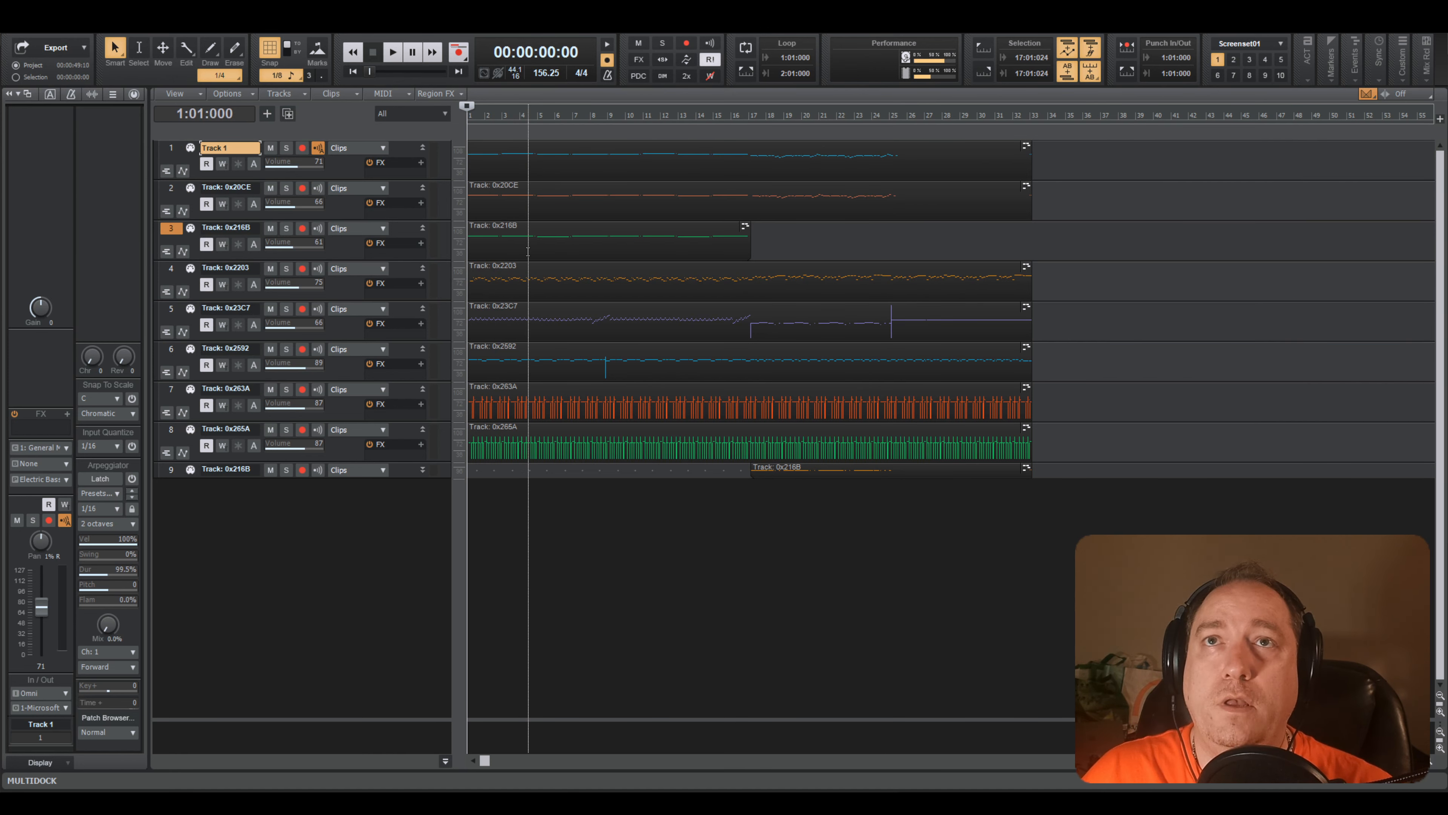
# - Rename tracks 1, 2 and 3 as Perc Organ 1, Perc Organ 2 and Perc Organ 3
pyautogui.hotkey('ctrl', 'a')
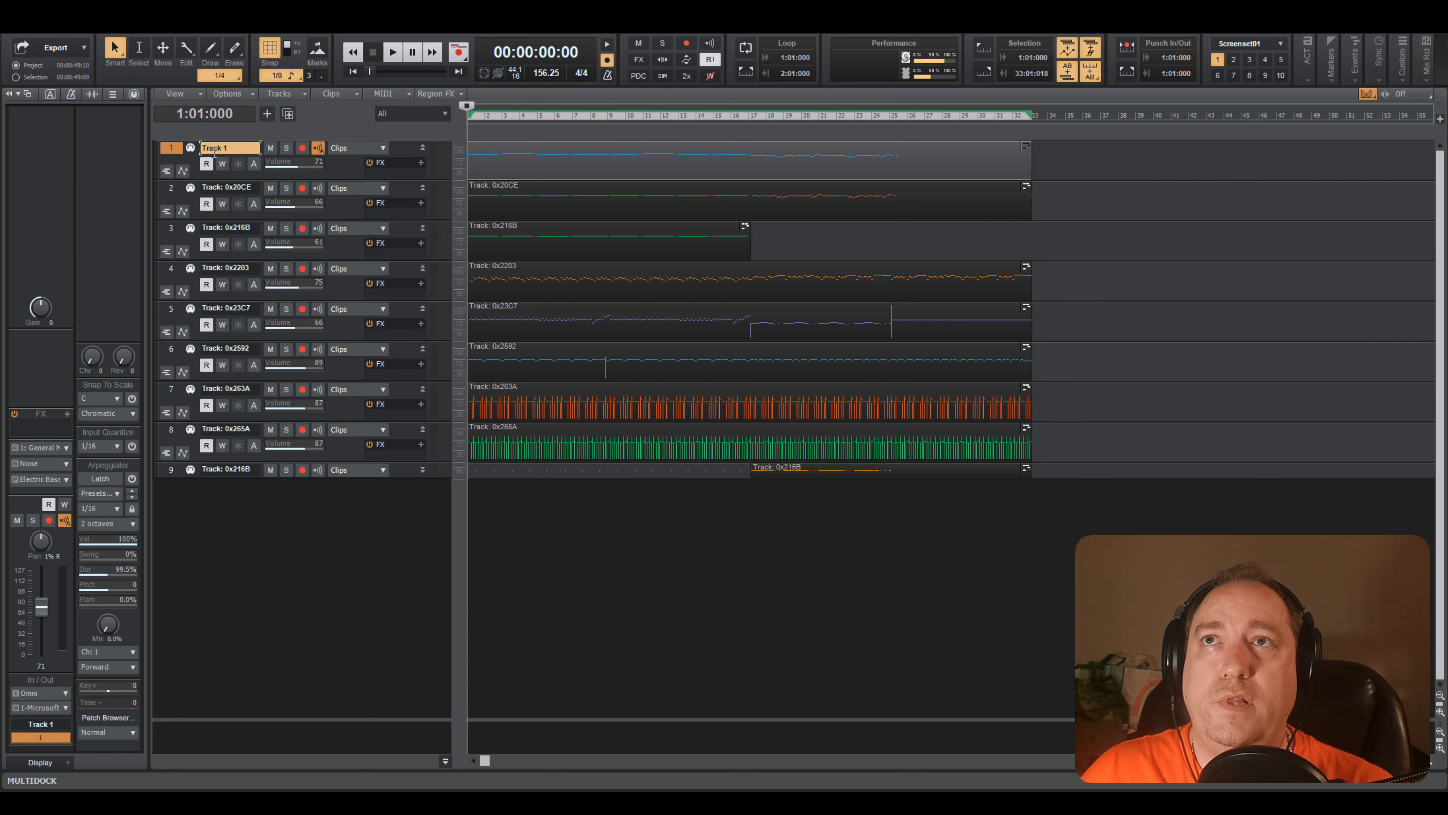
pyautogui.write('Perc Organ')
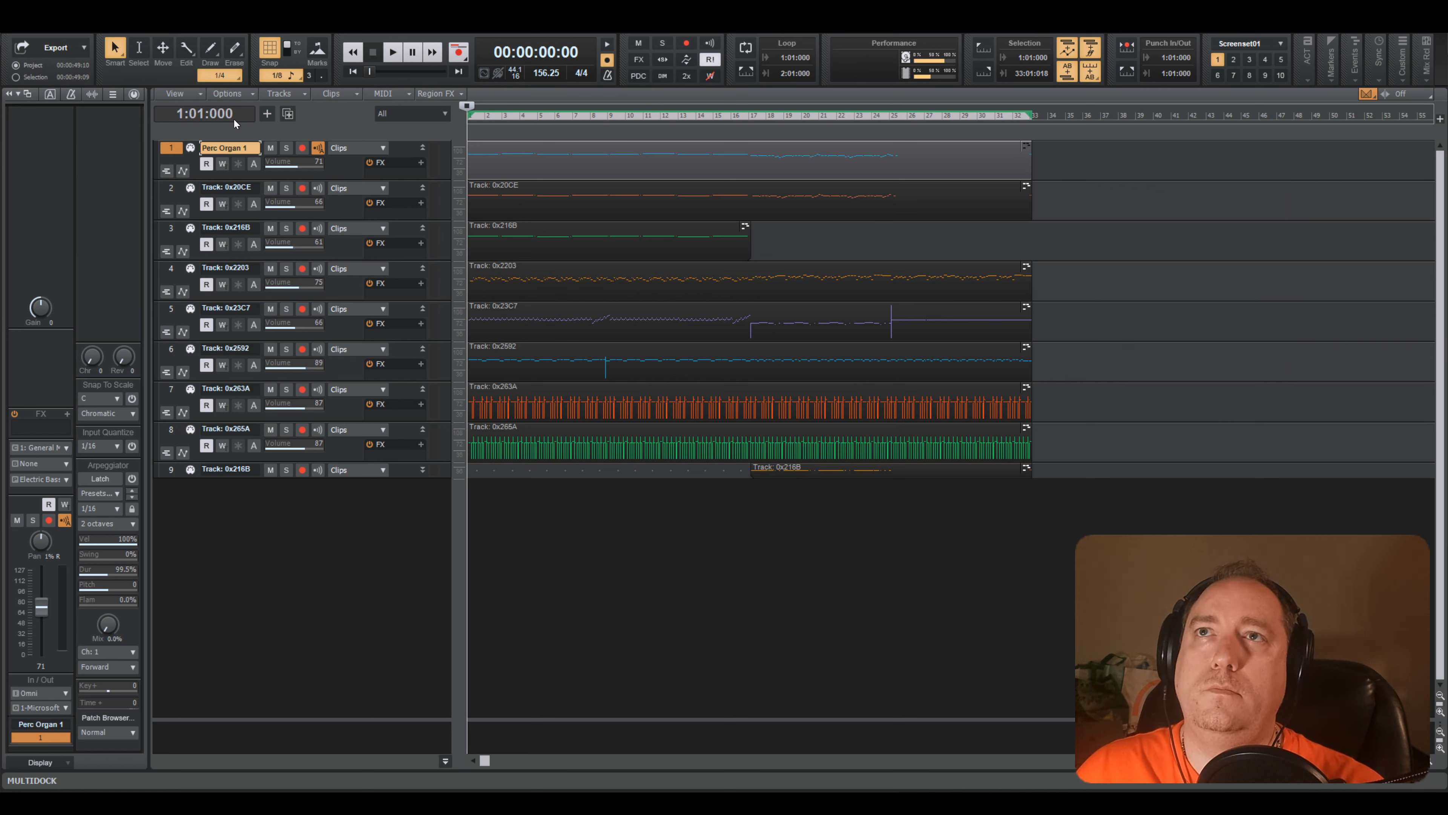
pyautogui.press('Tab')
pyautogui.write('Perc Organ 2')
pyautogui.press('Tab')
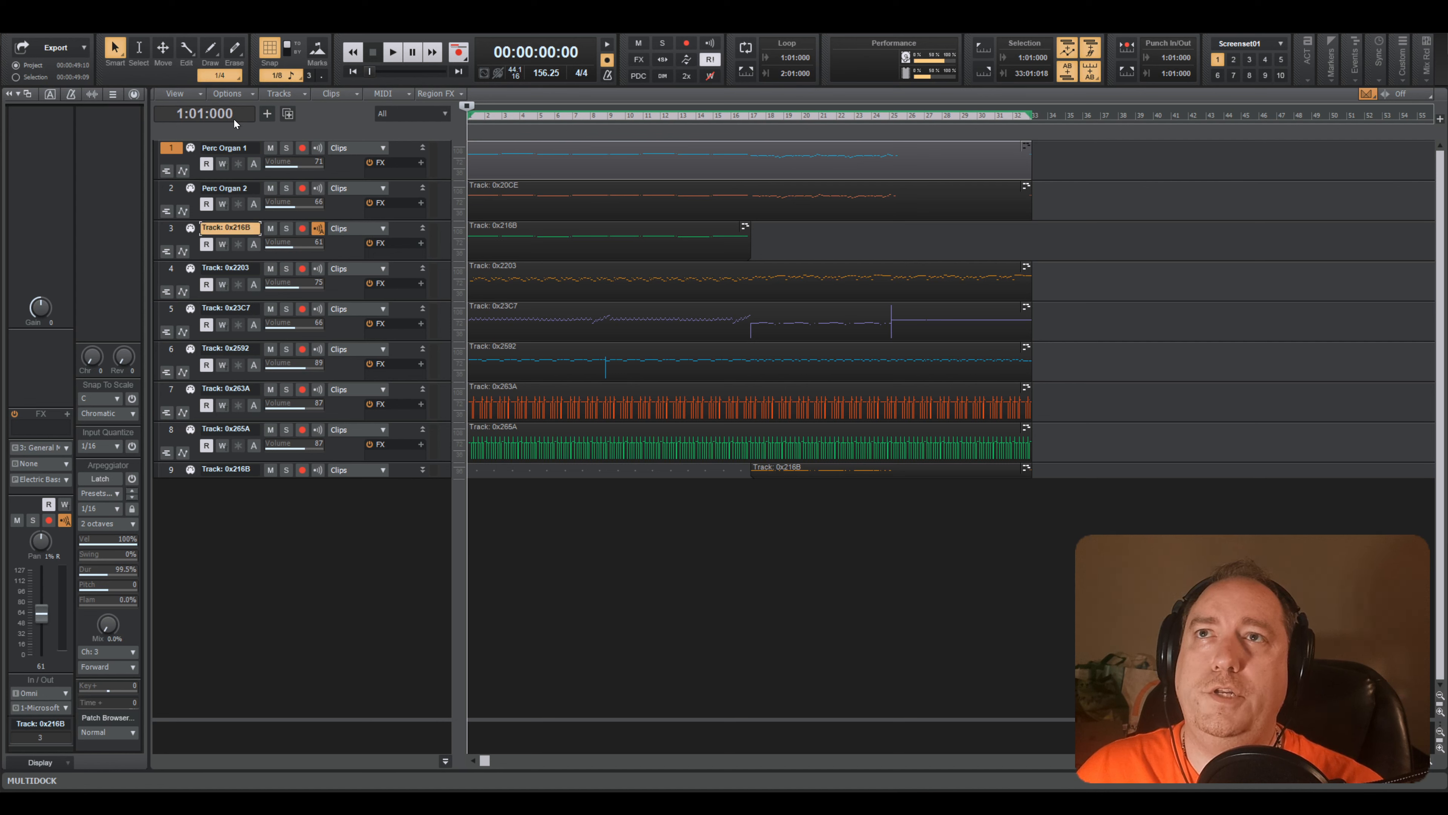
pyautogui.write('Perc Organ 3')
pyautogui.press('Return')
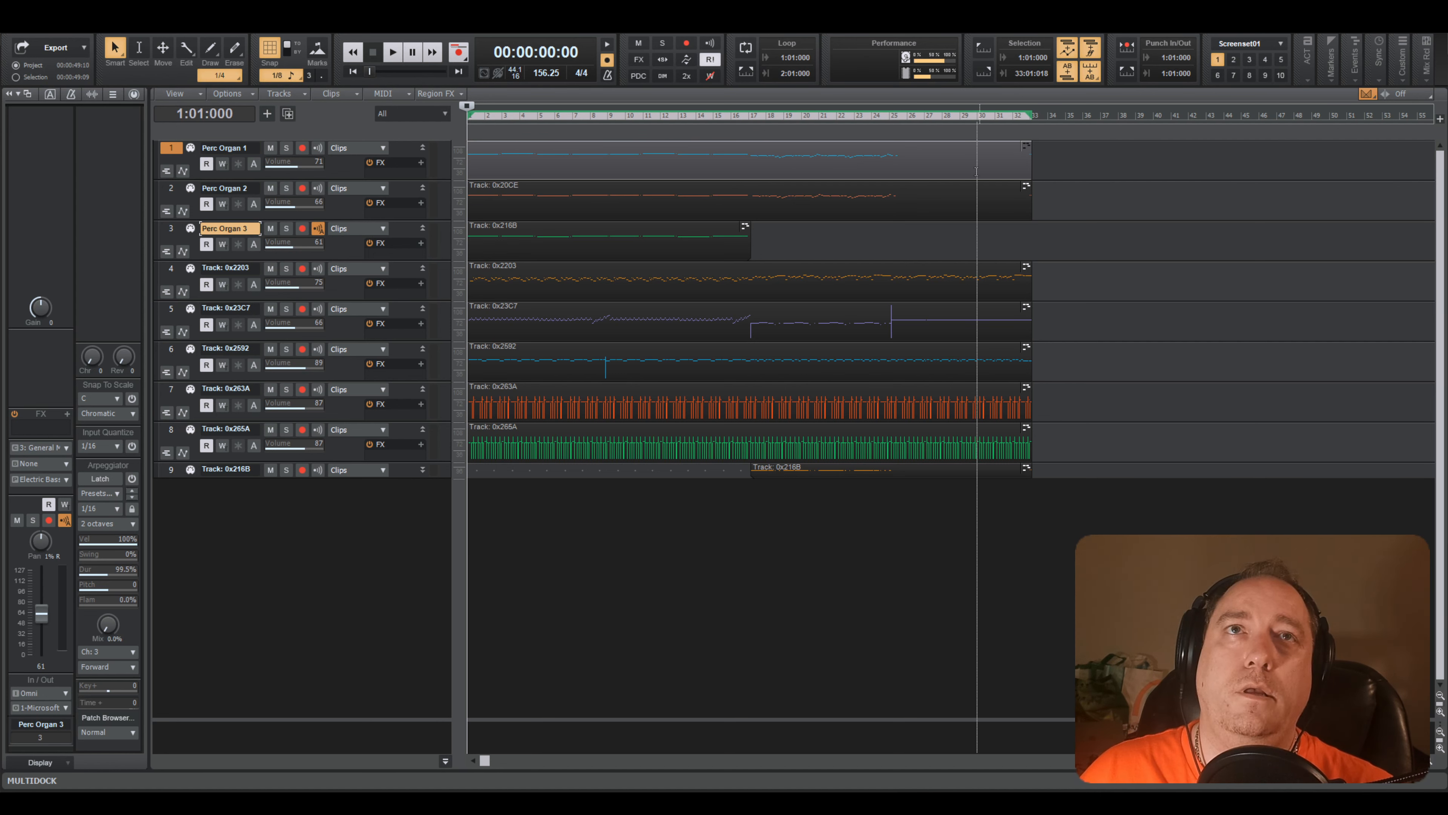
pyautogui.scroll(3, 976, 171)
pyautogui.scroll(1, 674, 161)
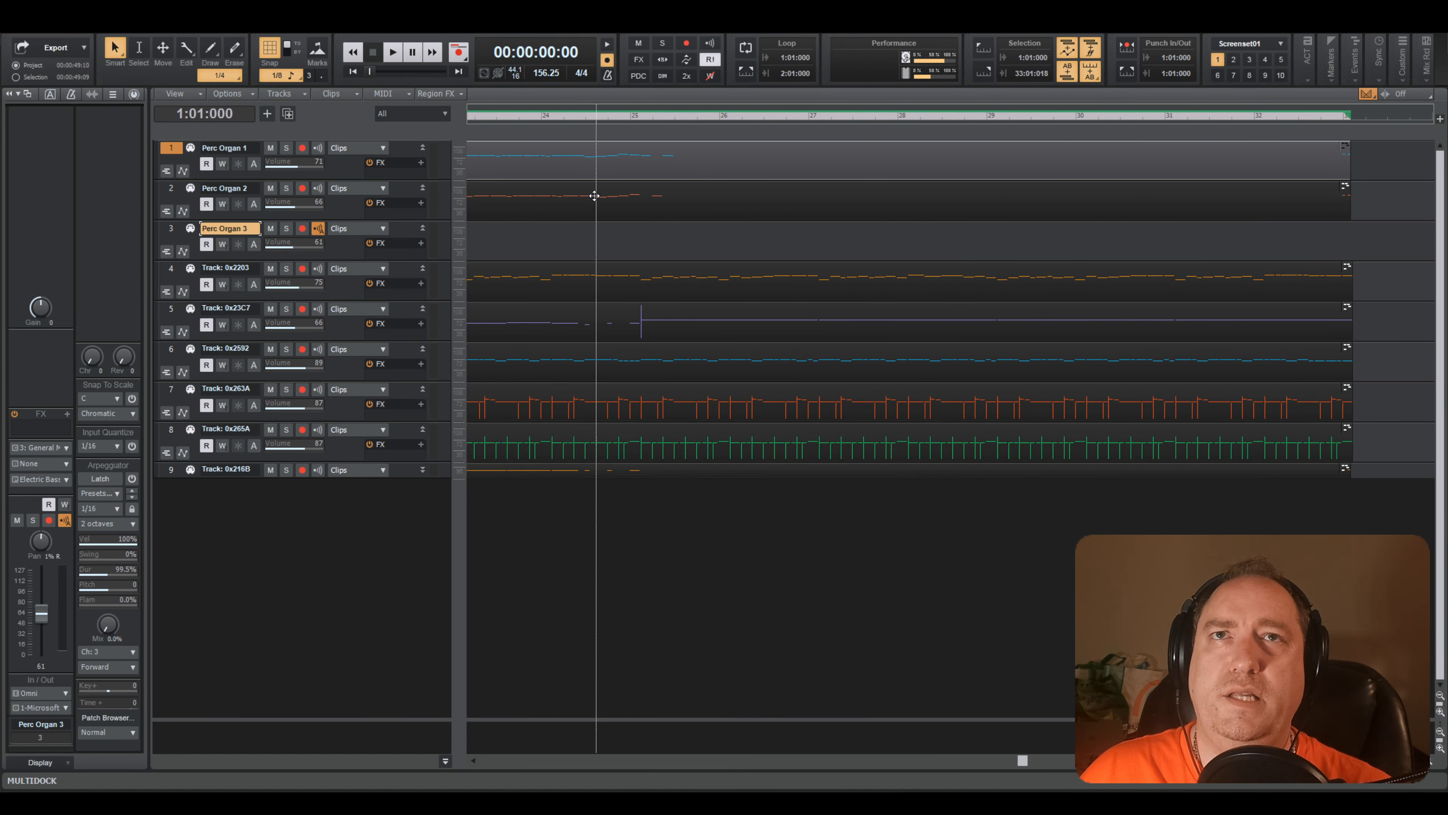
pyautogui.scroll(-3, 734, 205)
pyautogui.scroll(-1, 733, 205)
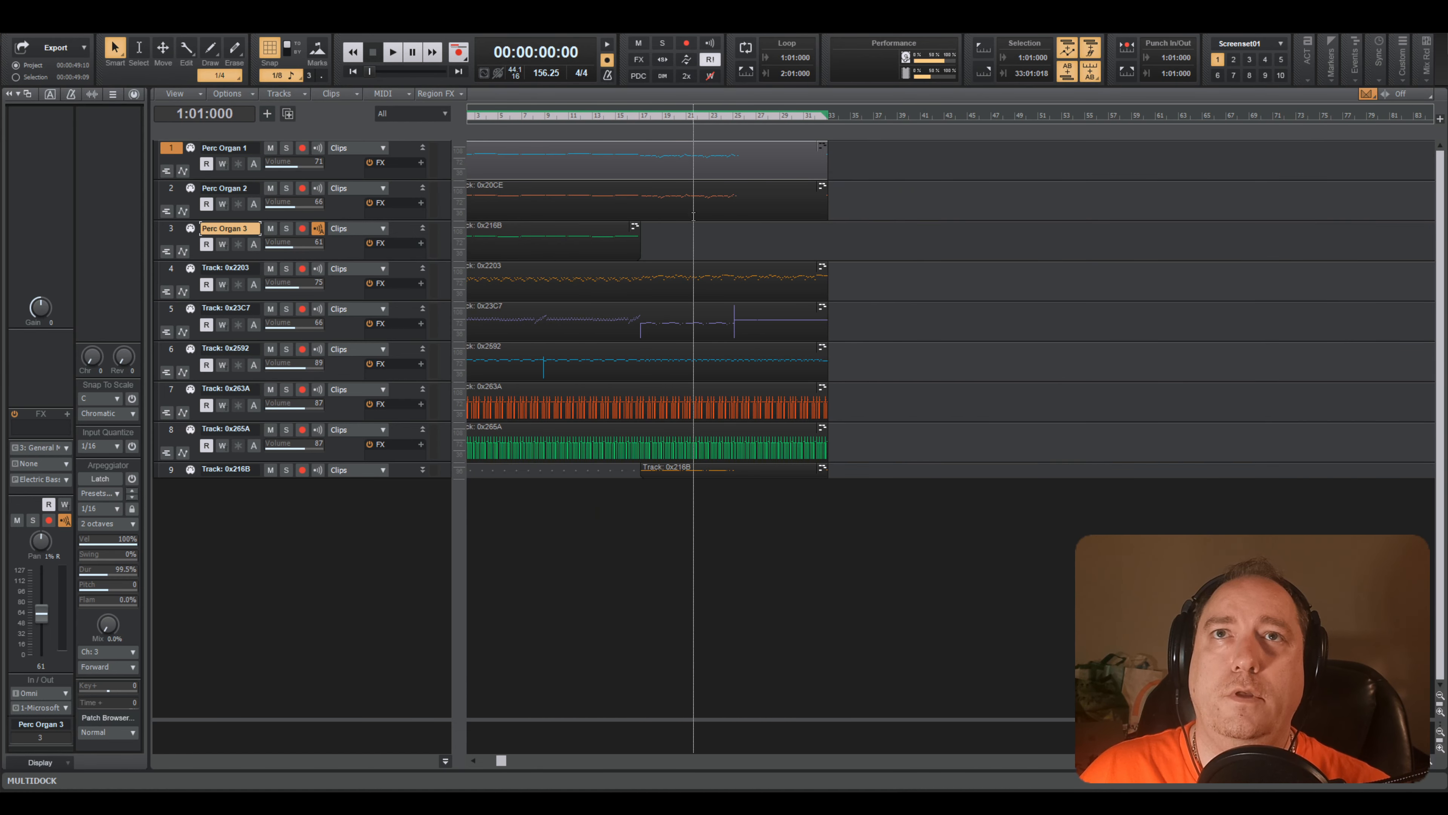
pyautogui.click(547, 115)
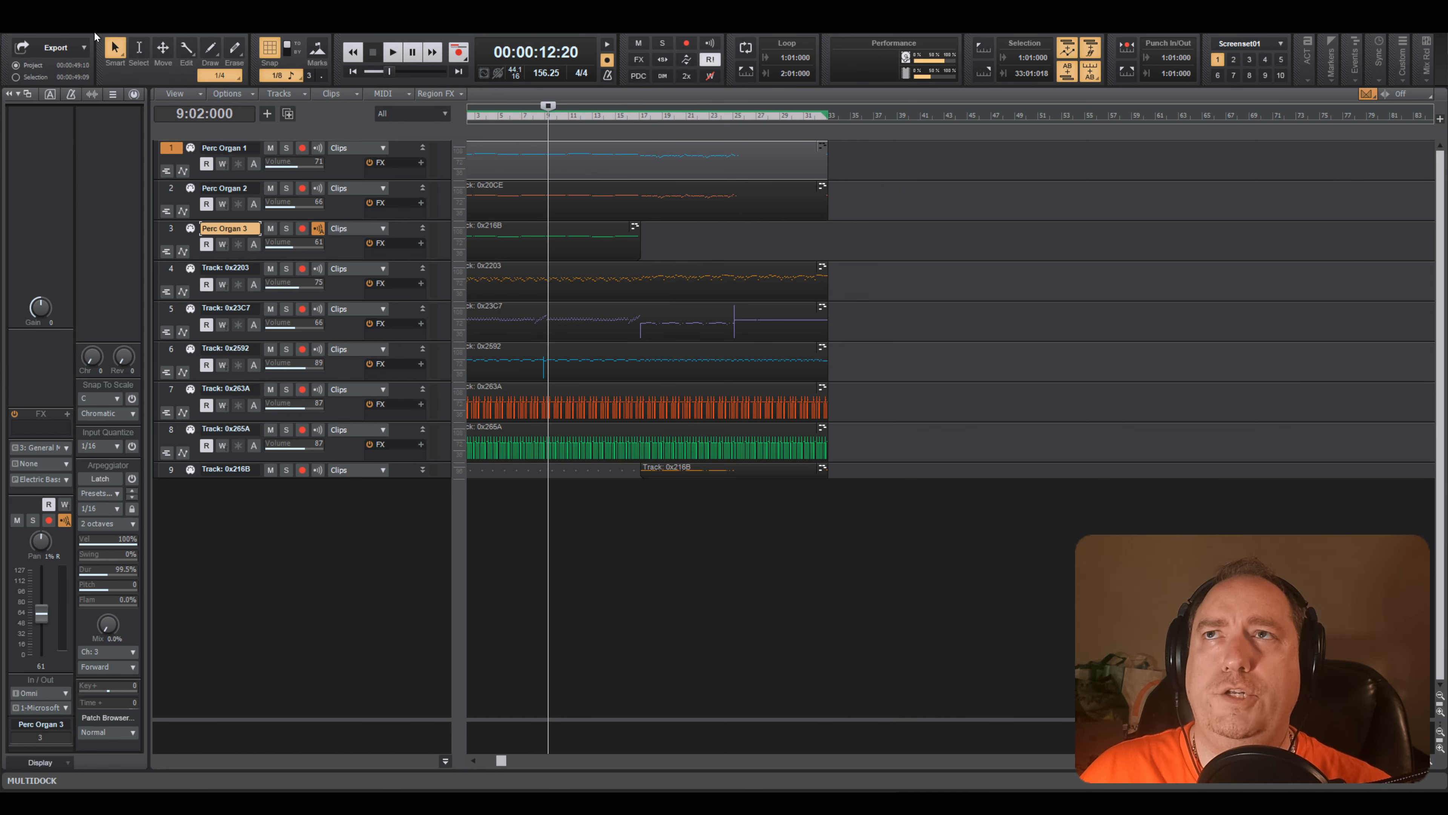
# - In the Console view, select the three Perc Organ tracks, reset their volumes to 101, and lower them together to 59
pyautogui.click(71, 27)
pyautogui.click(95, 100)
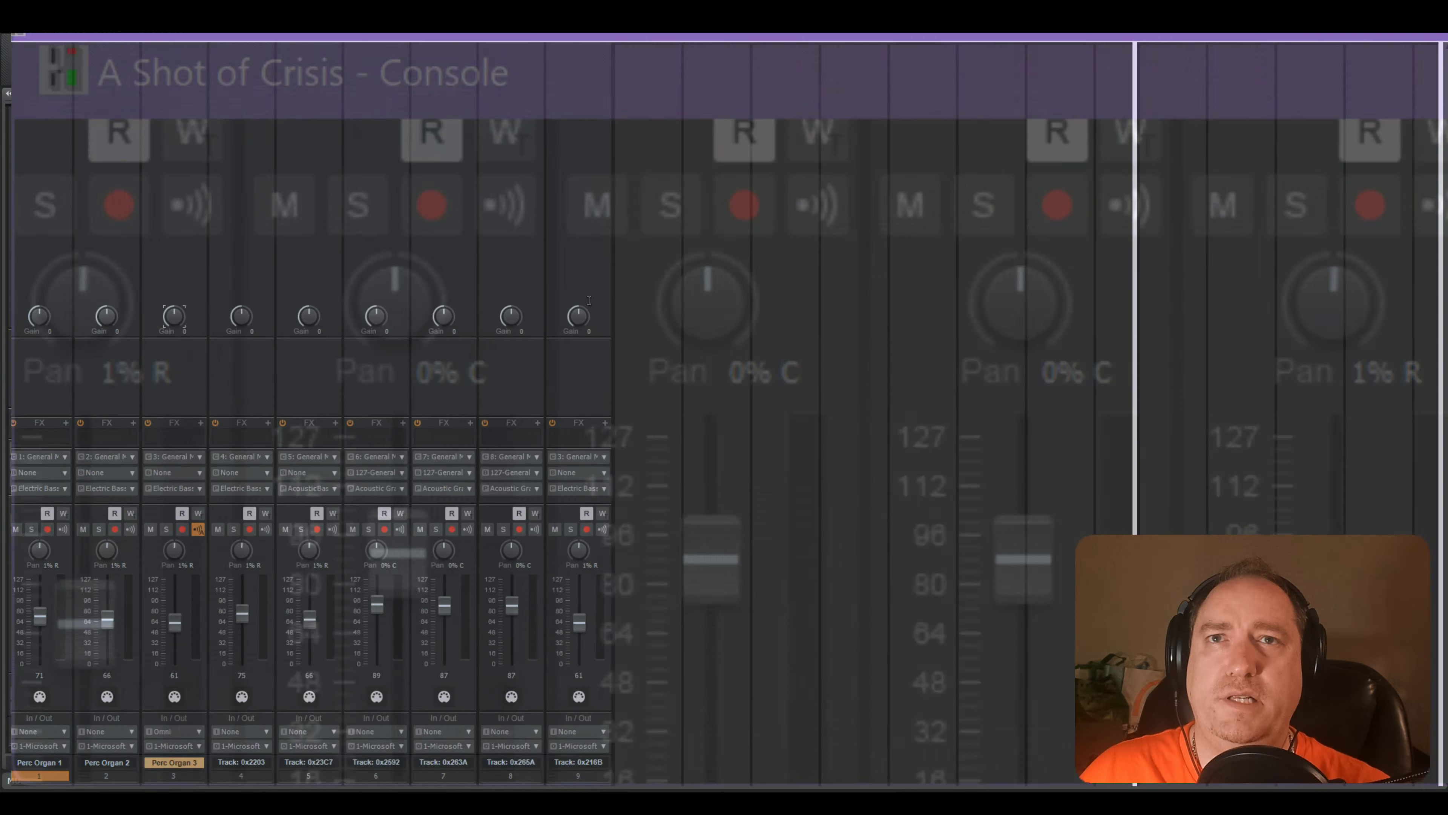
pyautogui.doubleClick(639, 494)
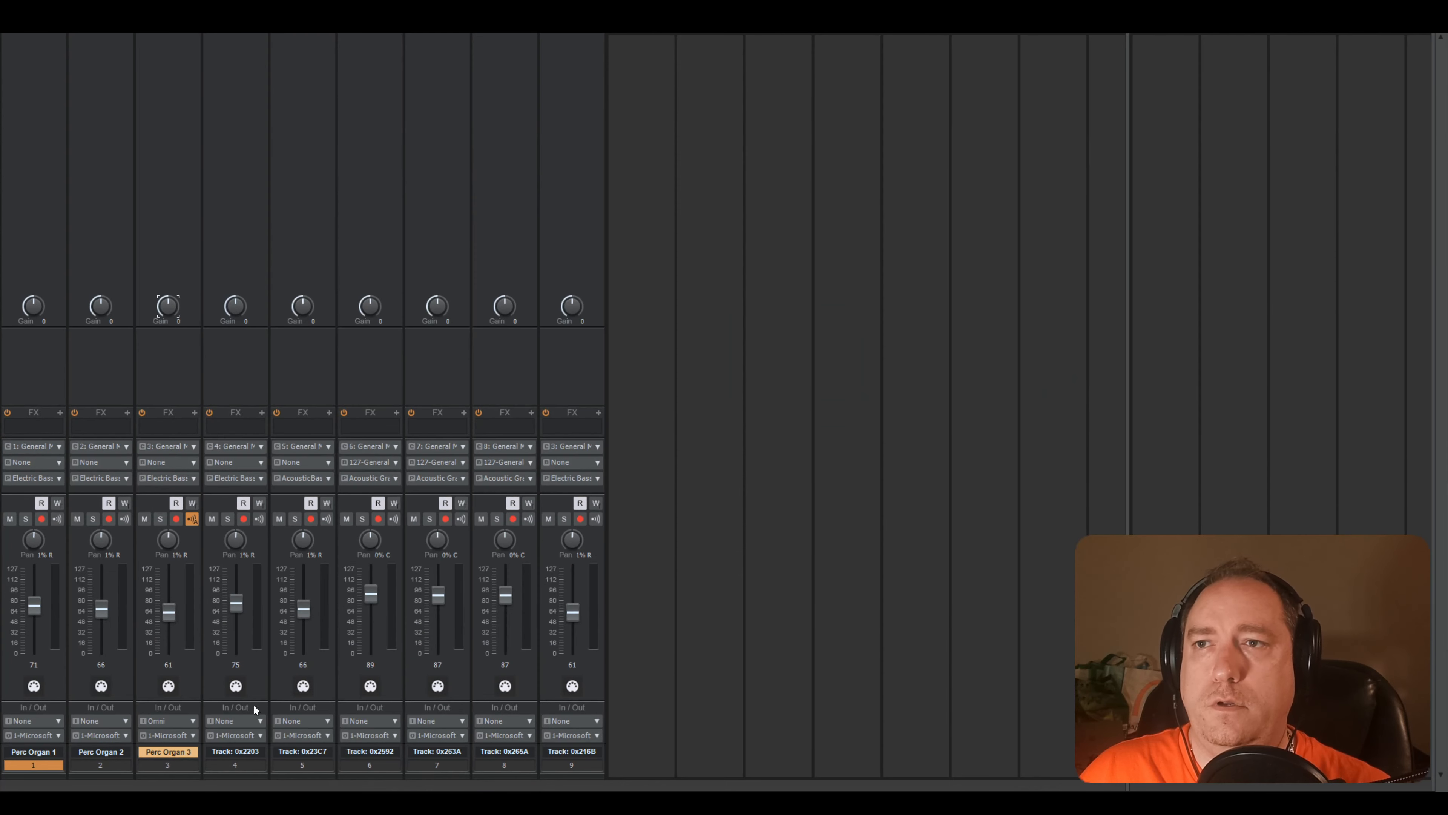
pyautogui.moveTo(39, 765); pyautogui.dragTo(150, 764)
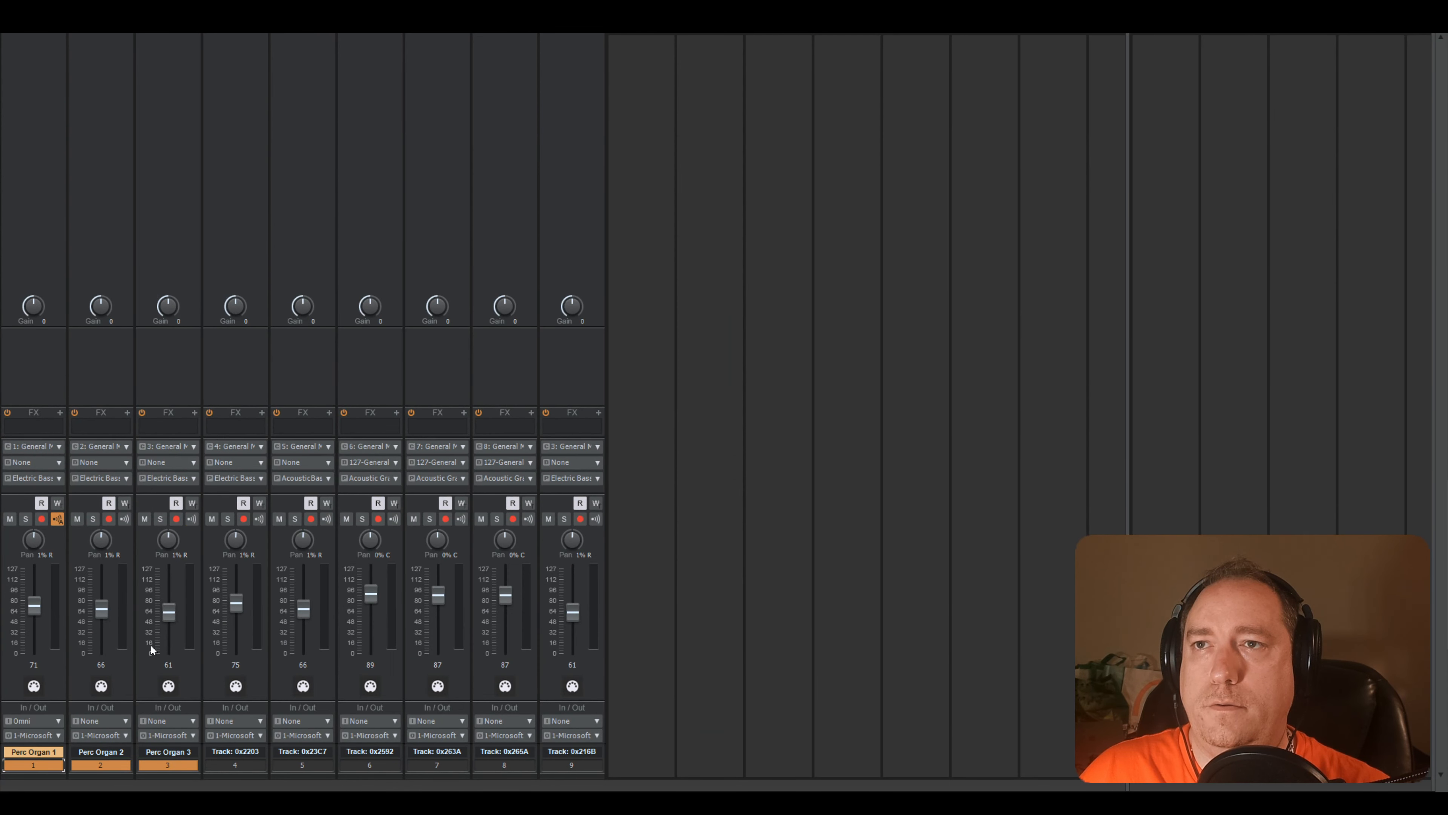
pyautogui.doubleClick(33, 607)
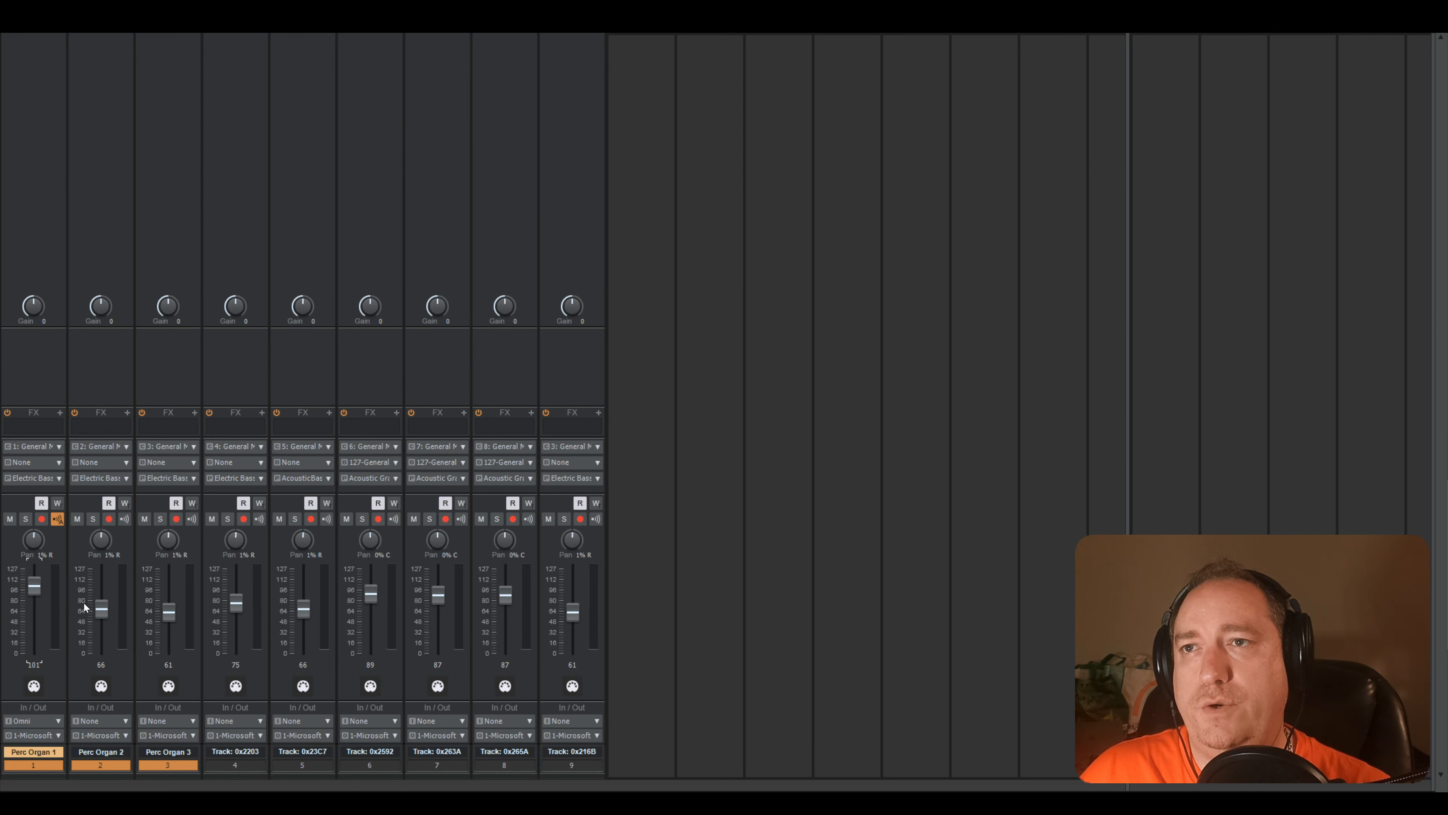
pyautogui.doubleClick(101, 608)
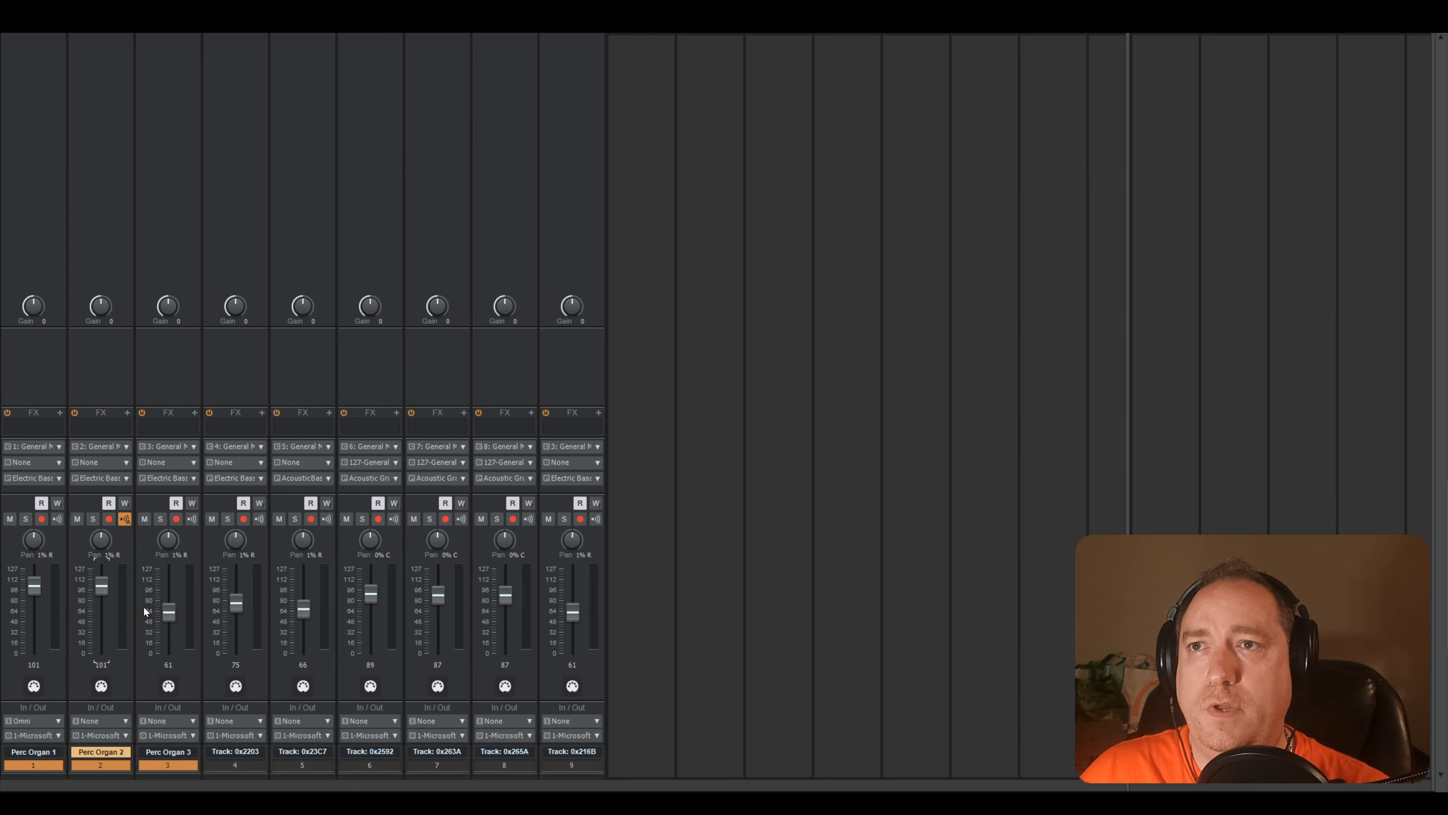
pyautogui.doubleClick(170, 611)
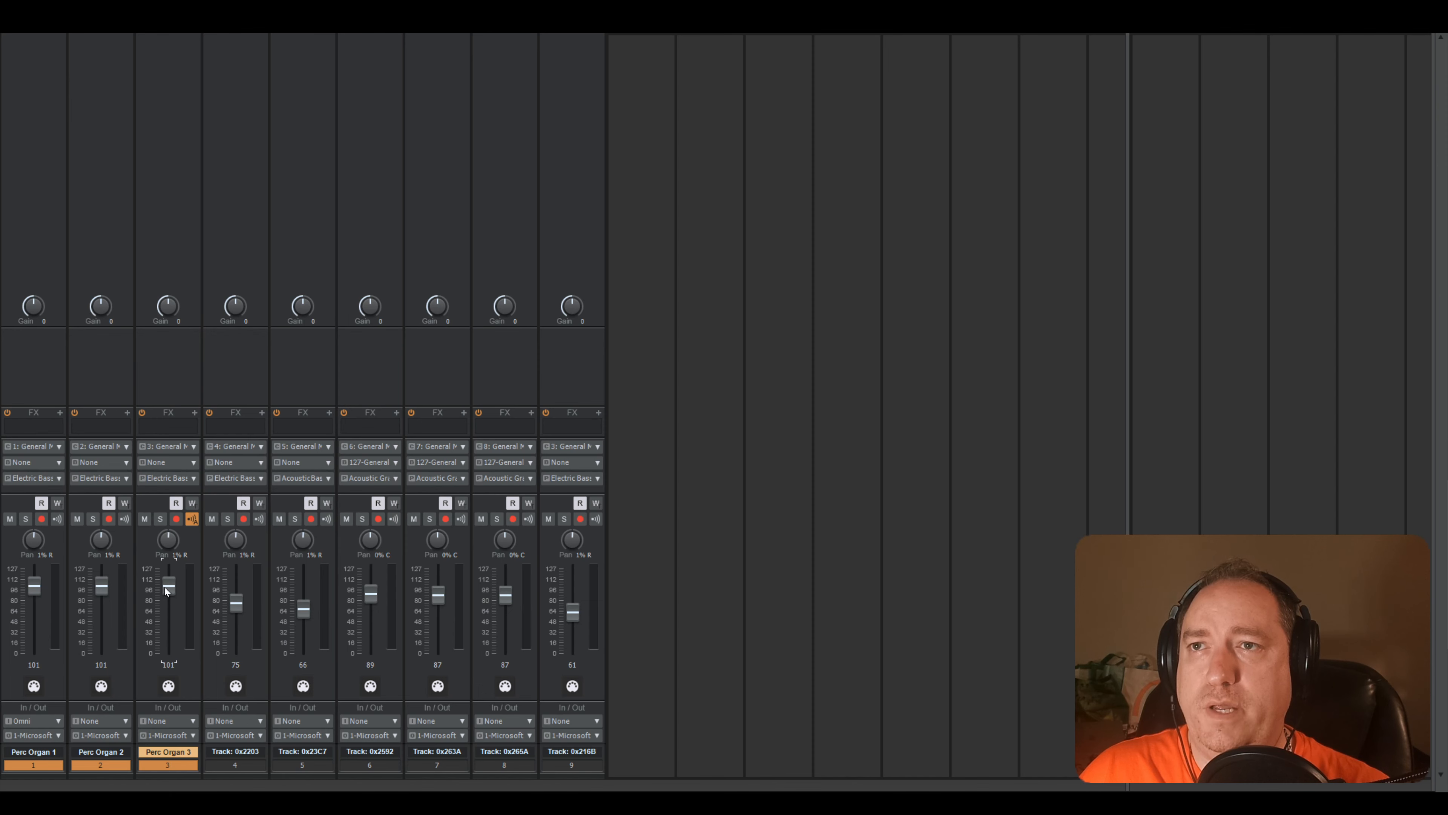
pyautogui.moveTo(165, 591); pyautogui.dragTo(168, 613)
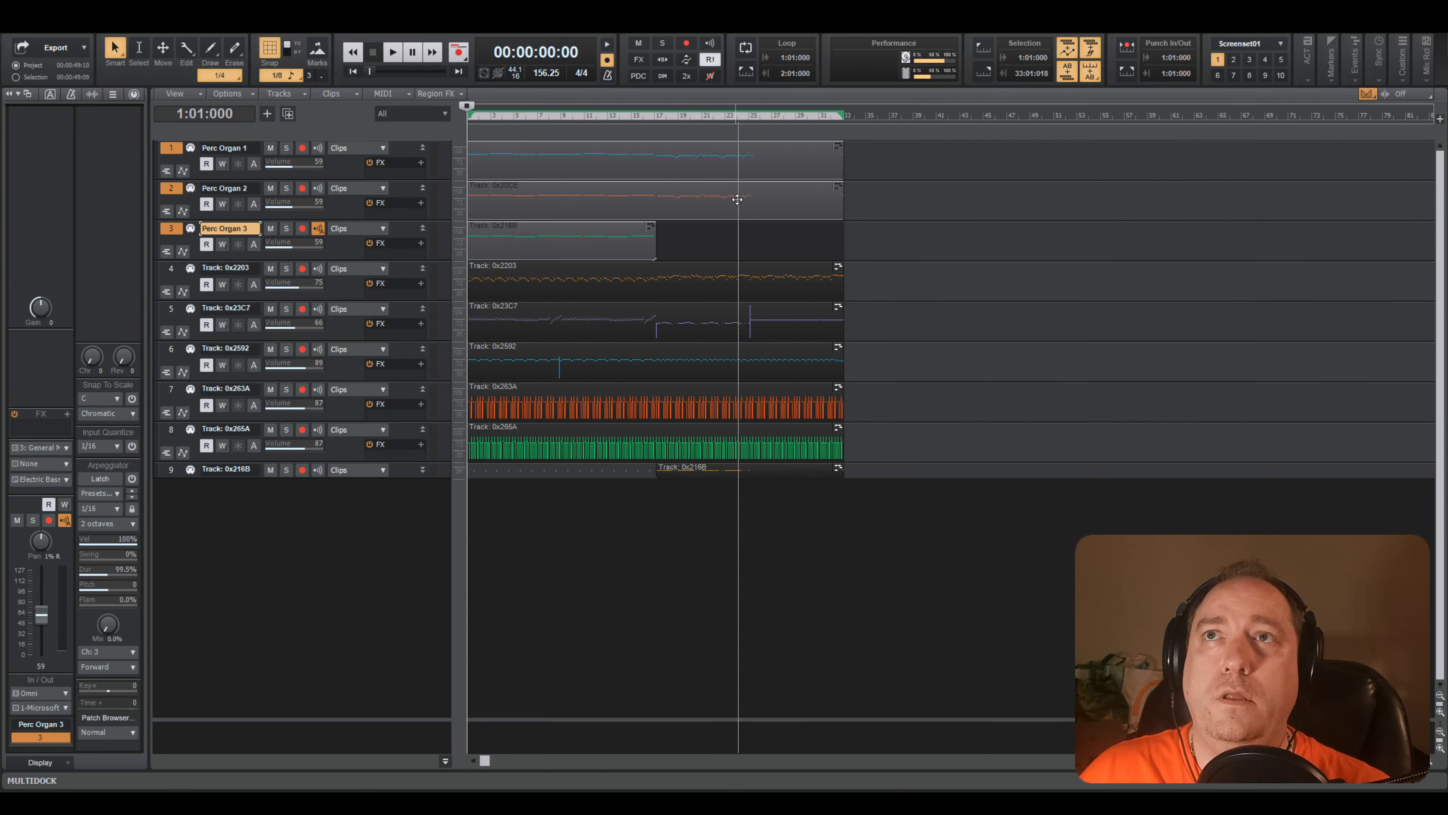
pyautogui.click(938, 192)
pyautogui.press('w')
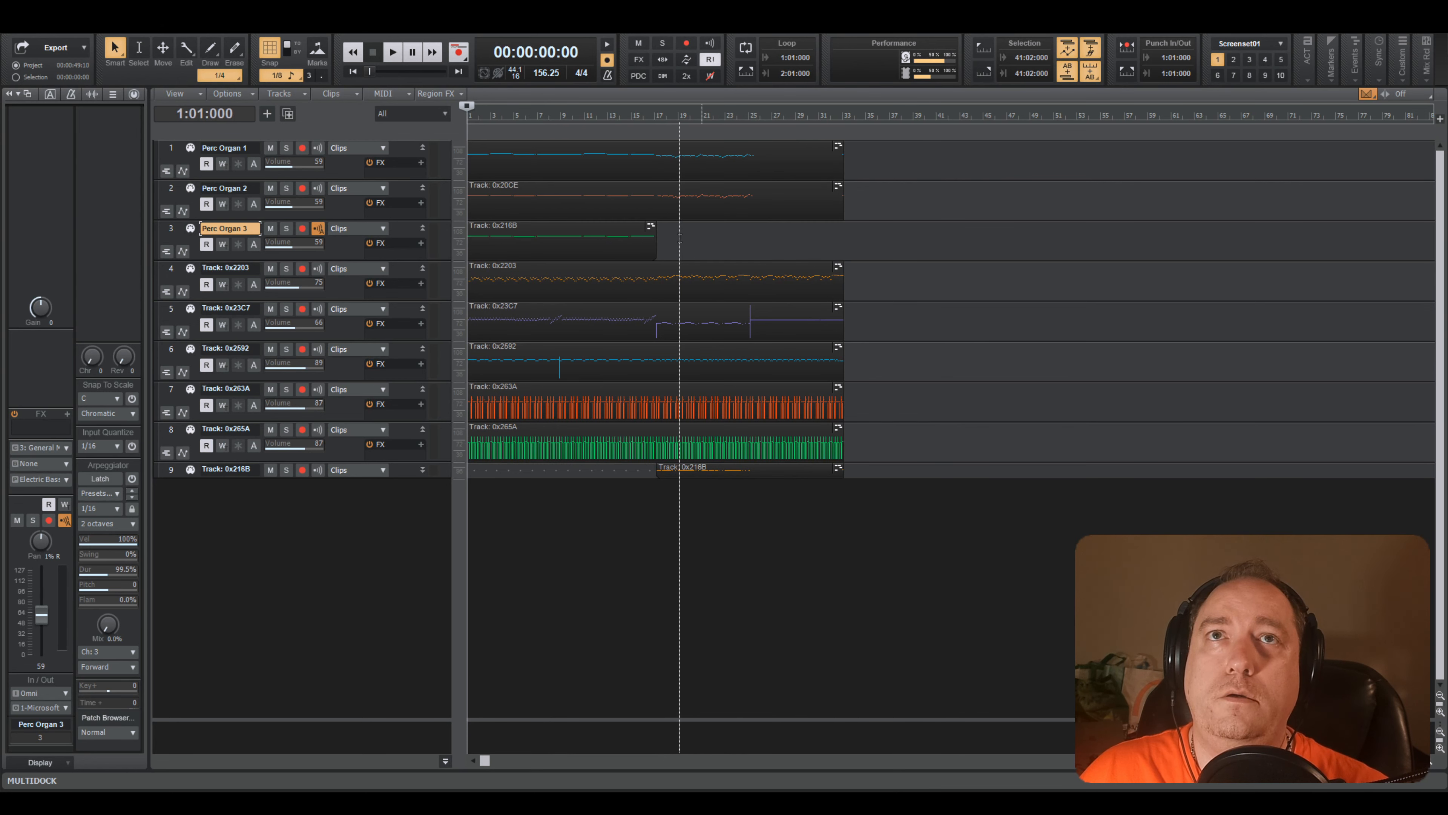
# - Insert one Kontakt 5 instrument track and move it directly below Perc Organ 3
pyautogui.rightClick(199, 563)
pyautogui.click(279, 617)
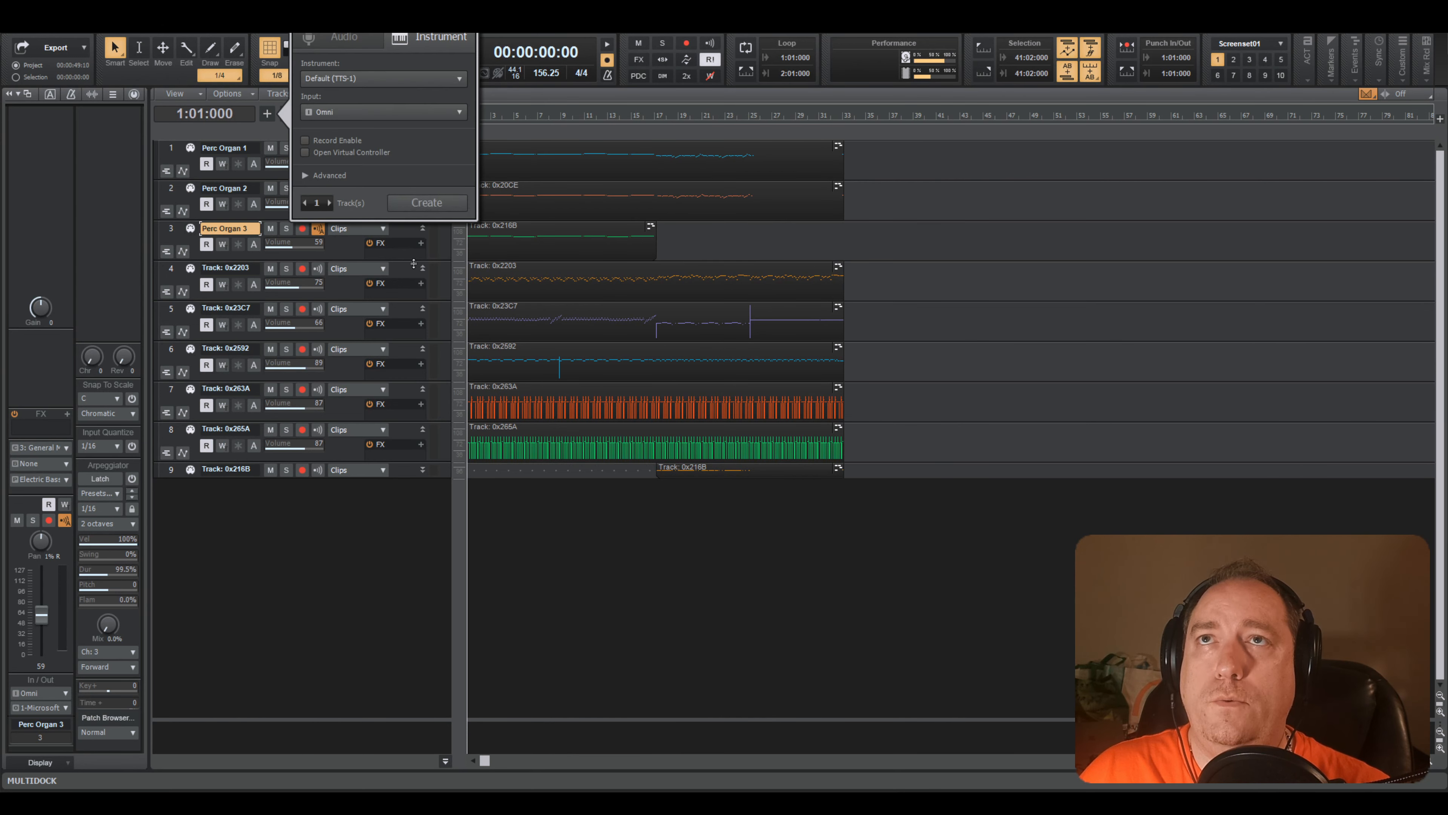
pyautogui.click(353, 73)
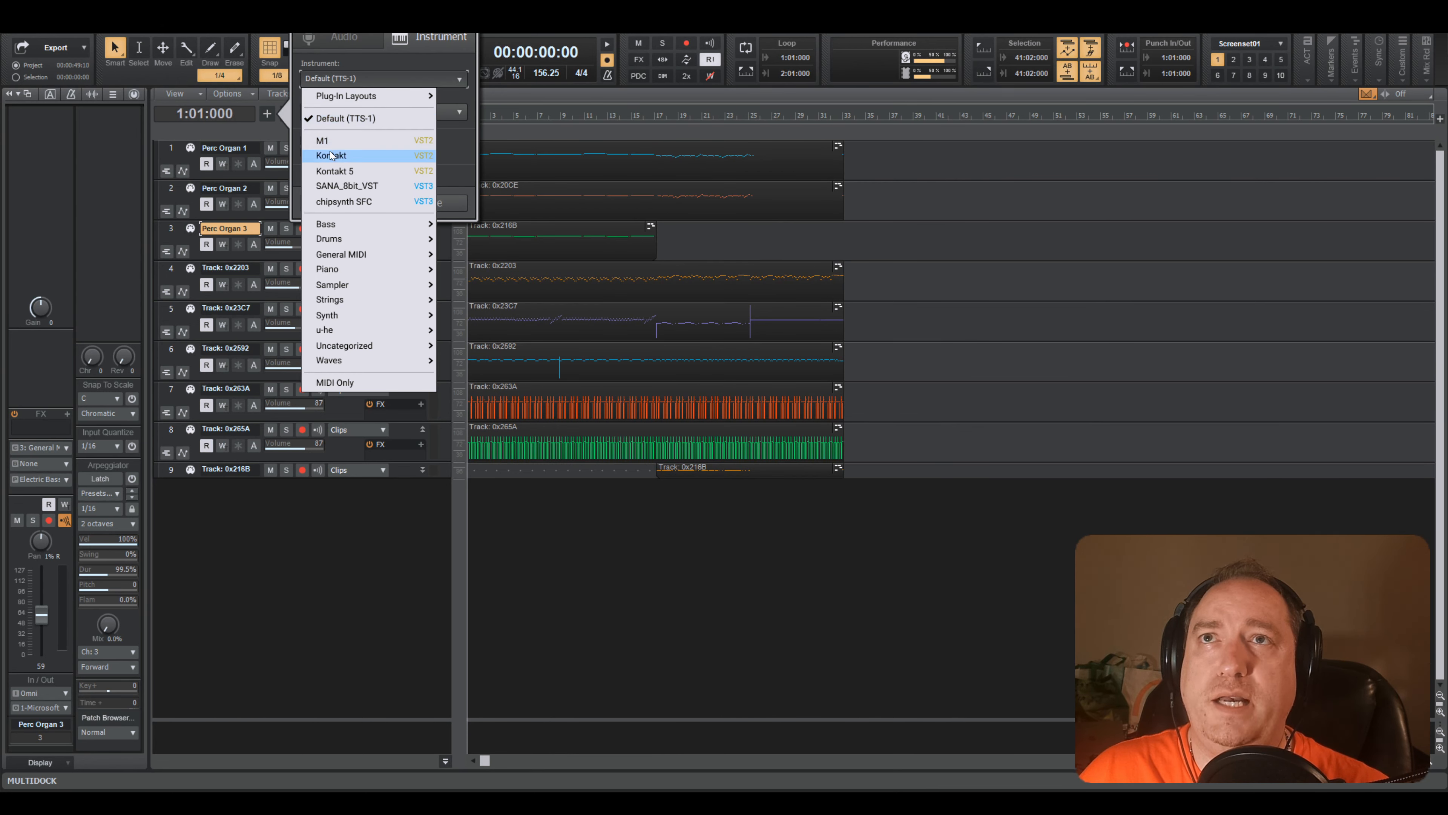
pyautogui.click(342, 174)
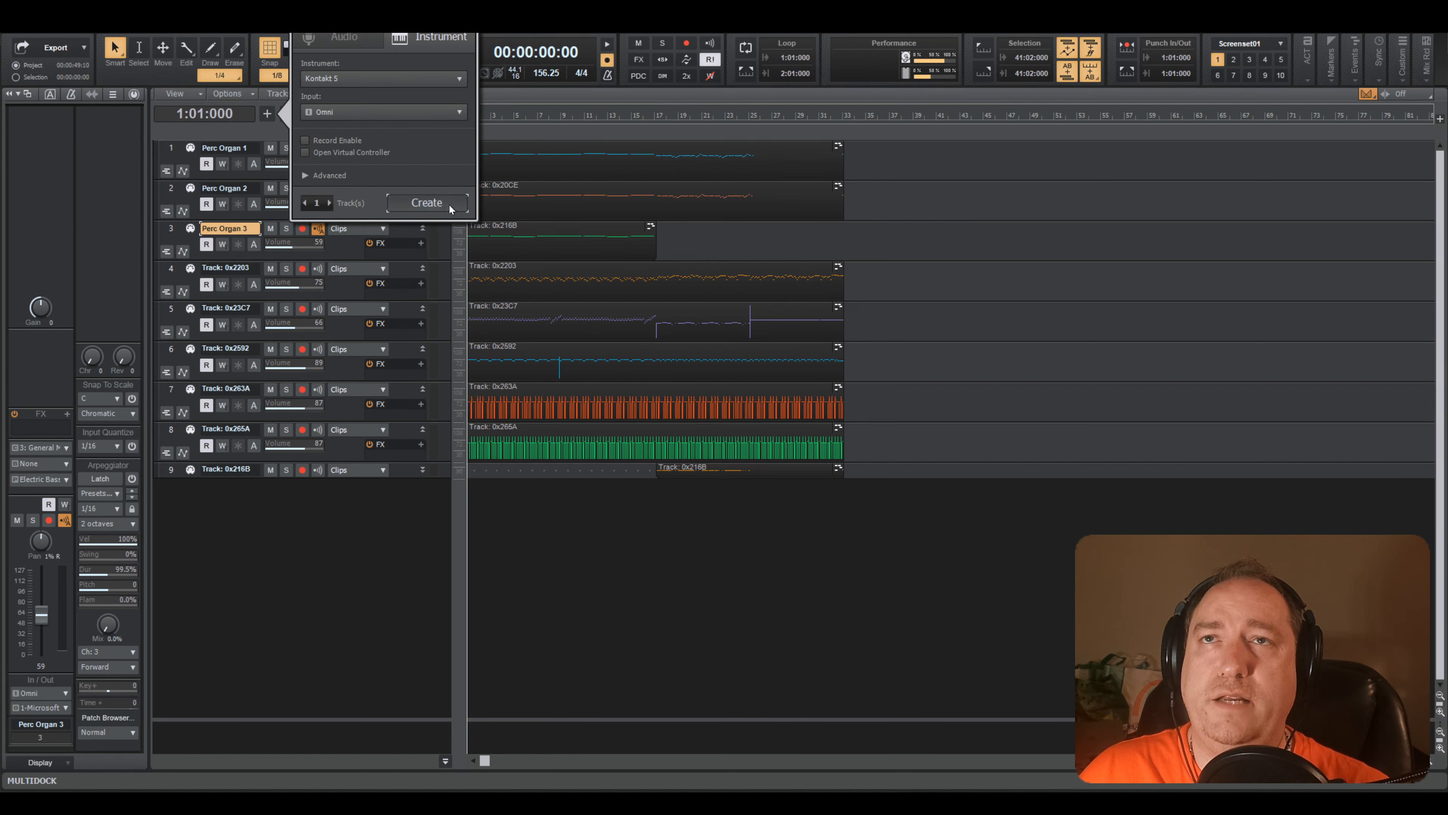
pyautogui.click(450, 204)
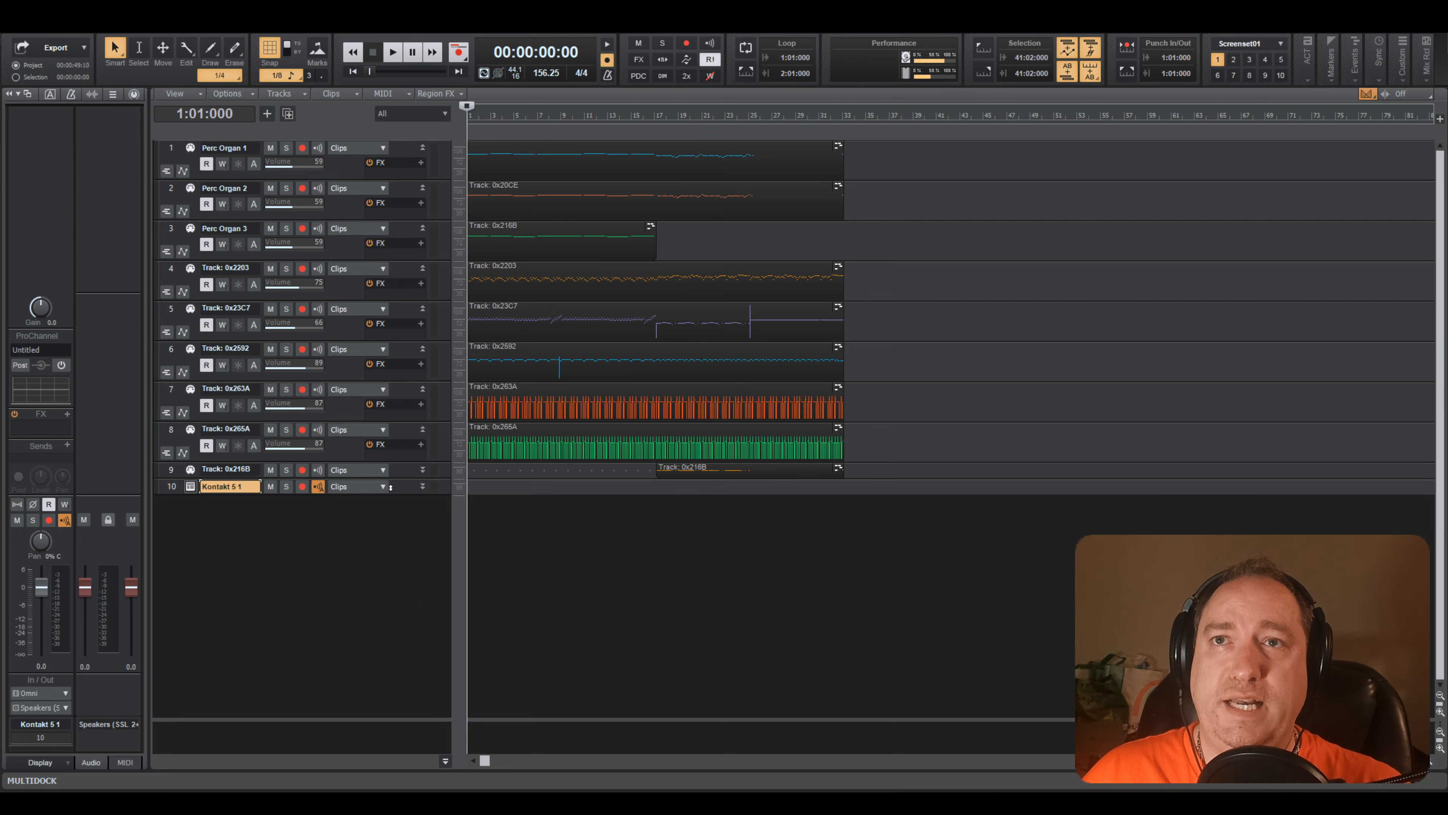
pyautogui.moveTo(391, 486); pyautogui.dragTo(218, 246)
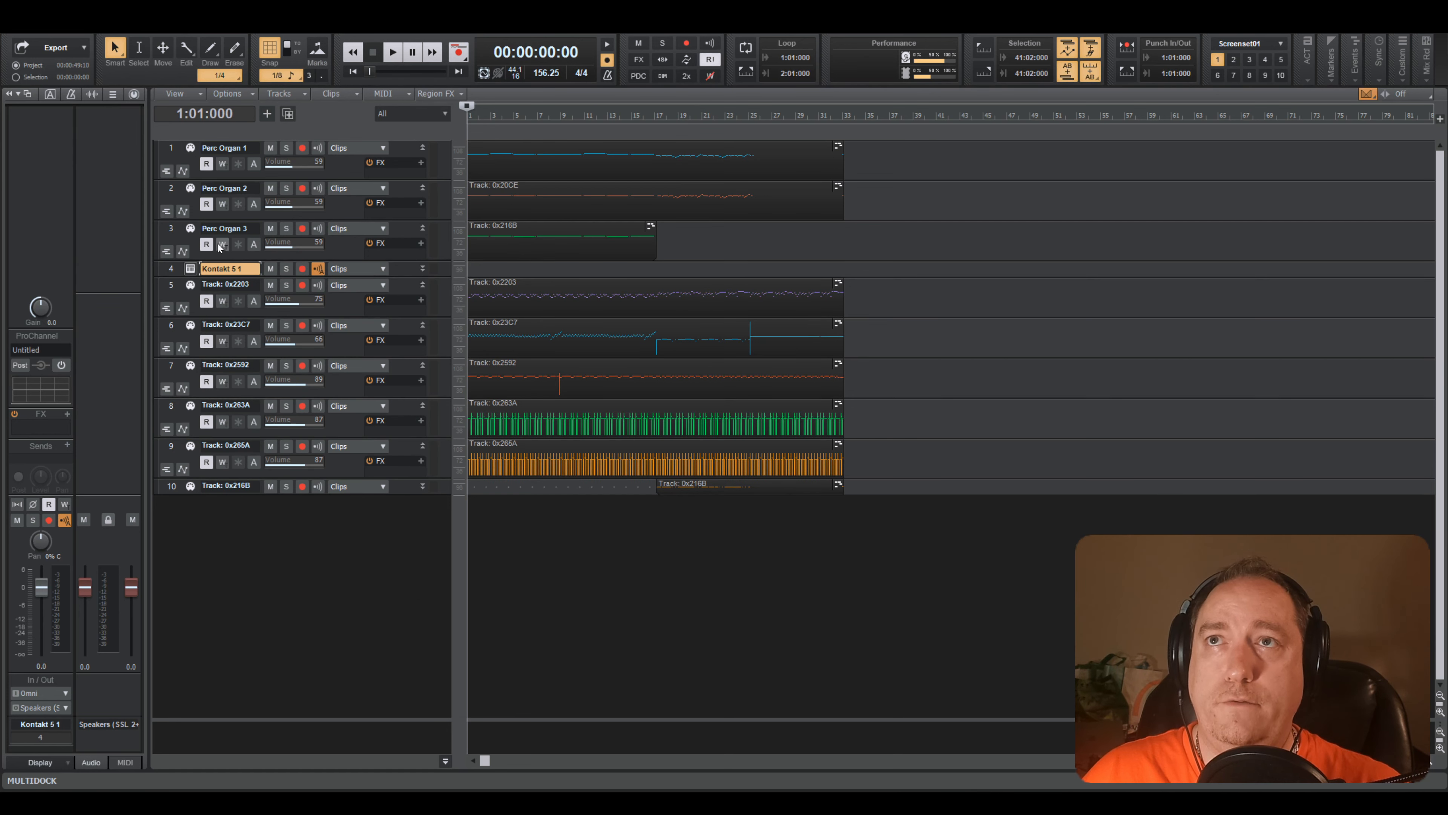
# - Open the Kontakt 5 1 instrument and browse to I:\Music Work\SPC\ct\Instruments in its patch loading dialog
pyautogui.doubleClick(230, 269)
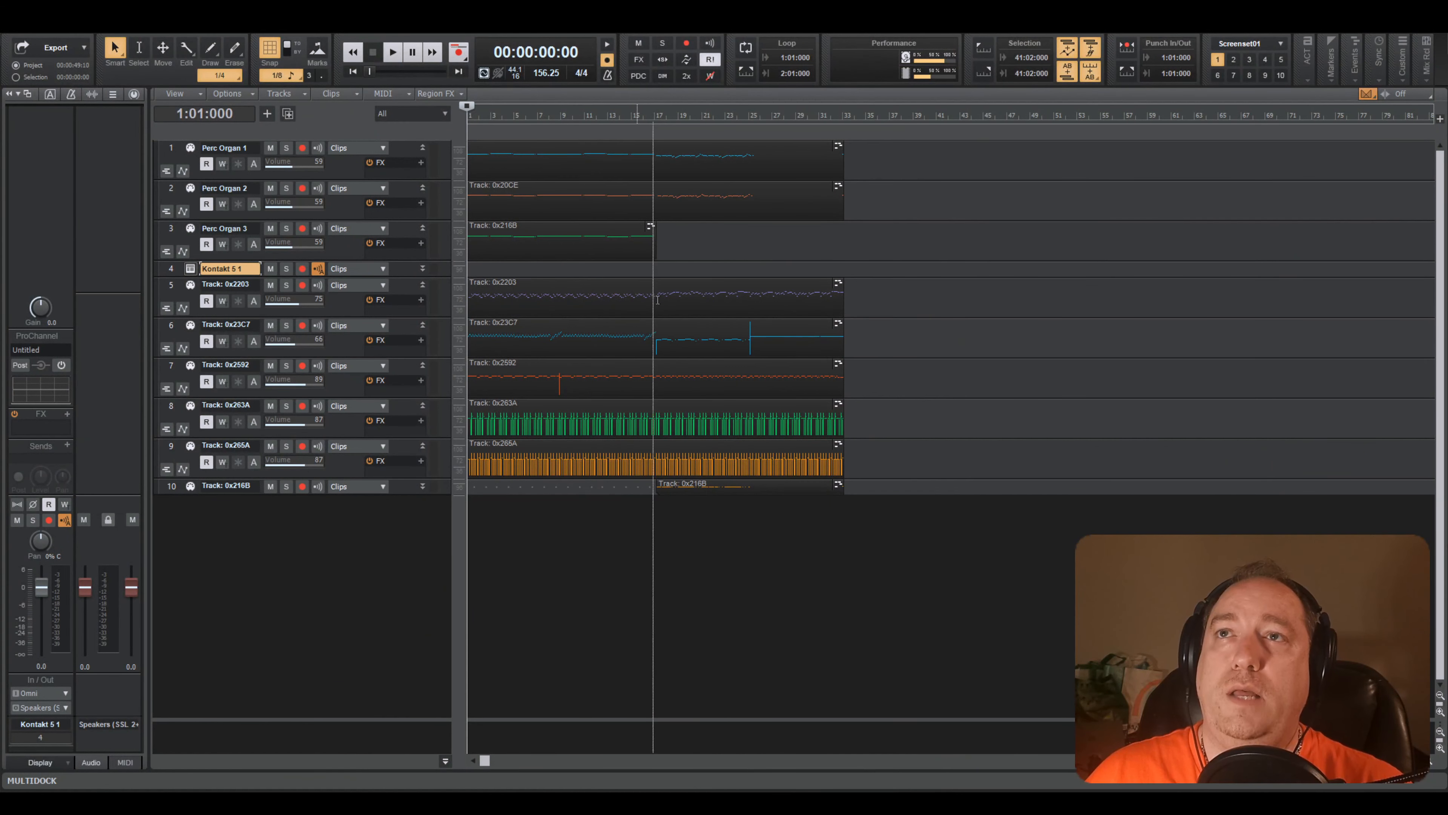
pyautogui.click(192, 272)
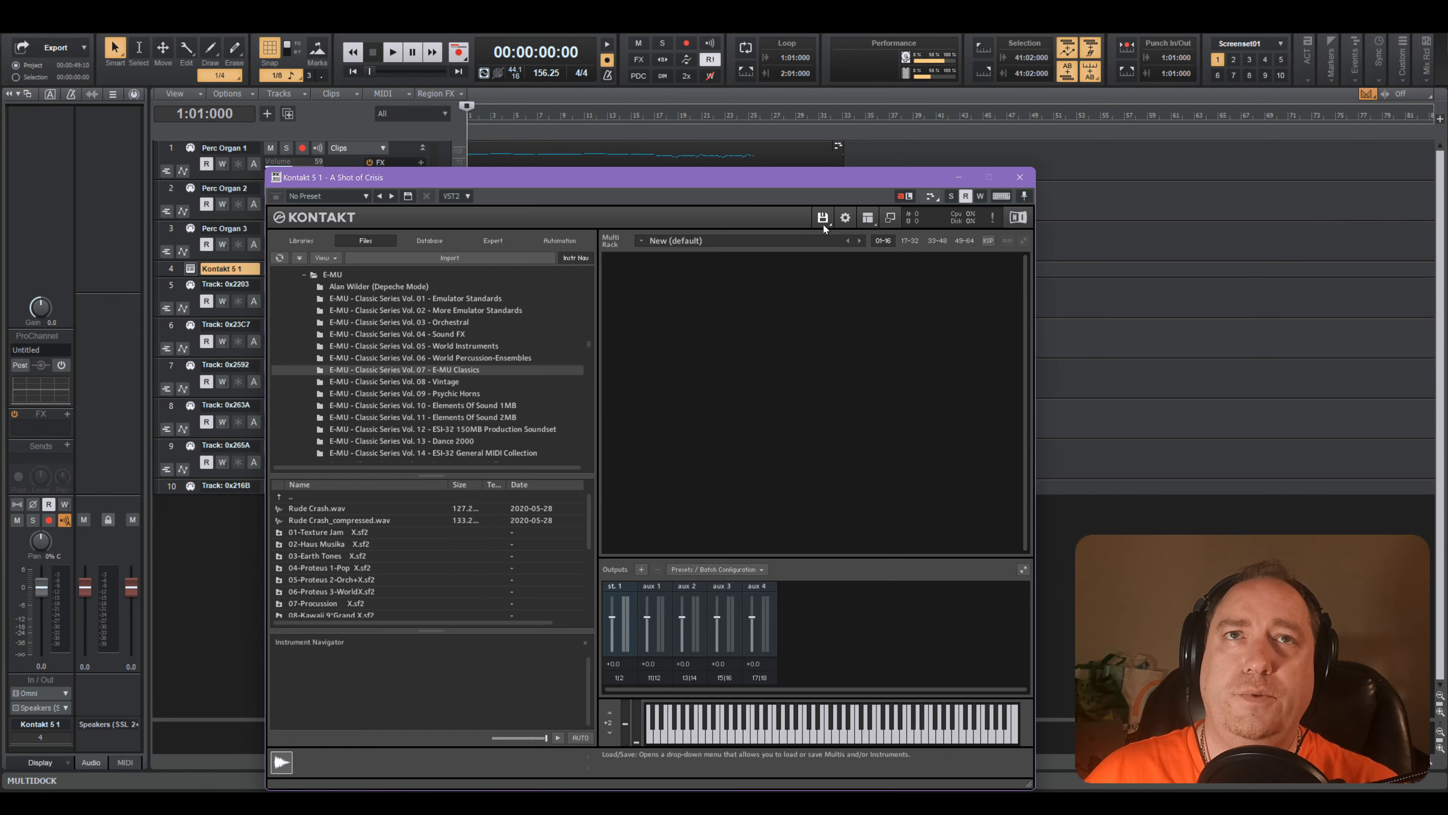
pyautogui.click(822, 222)
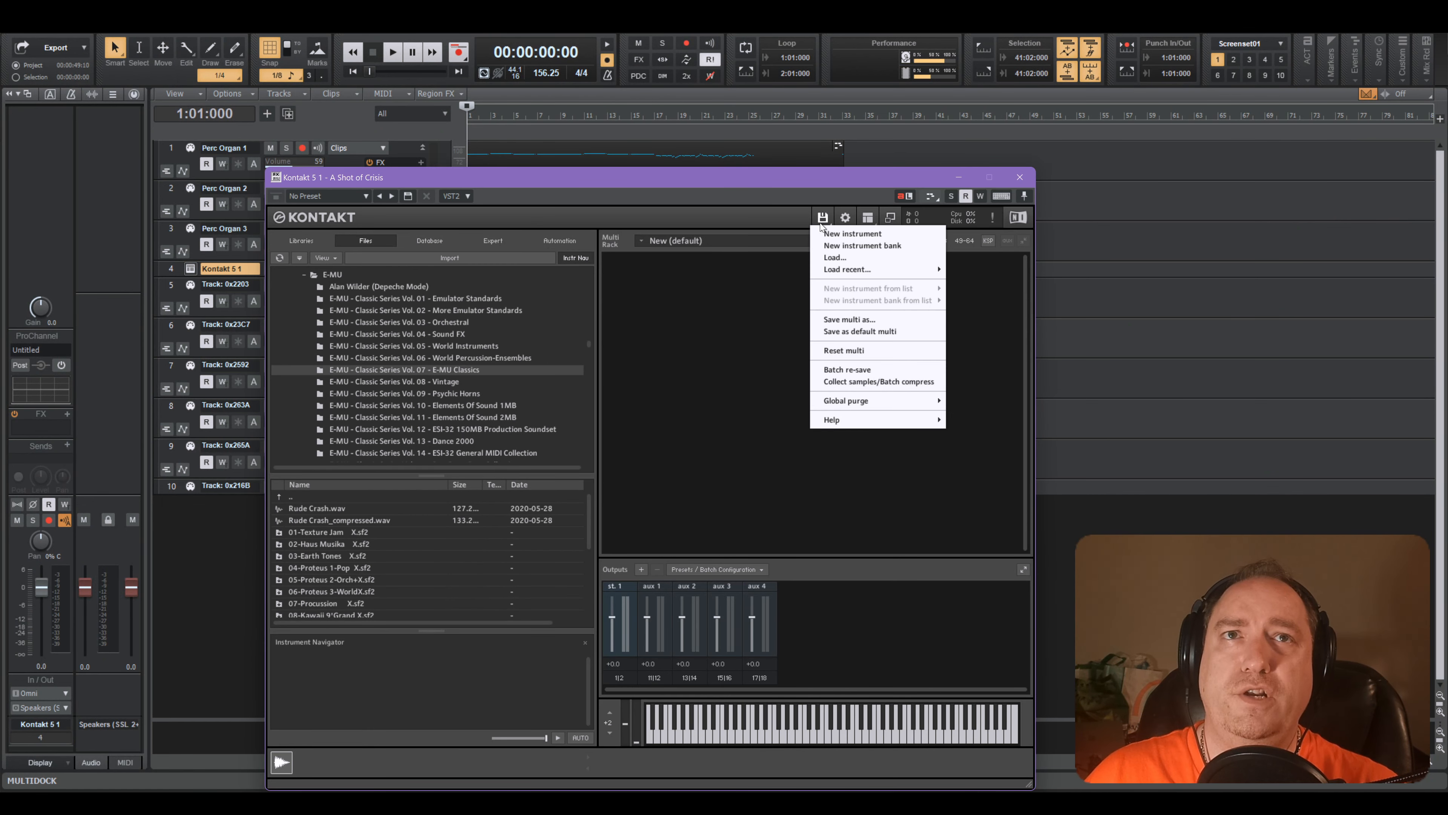
pyautogui.click(854, 260)
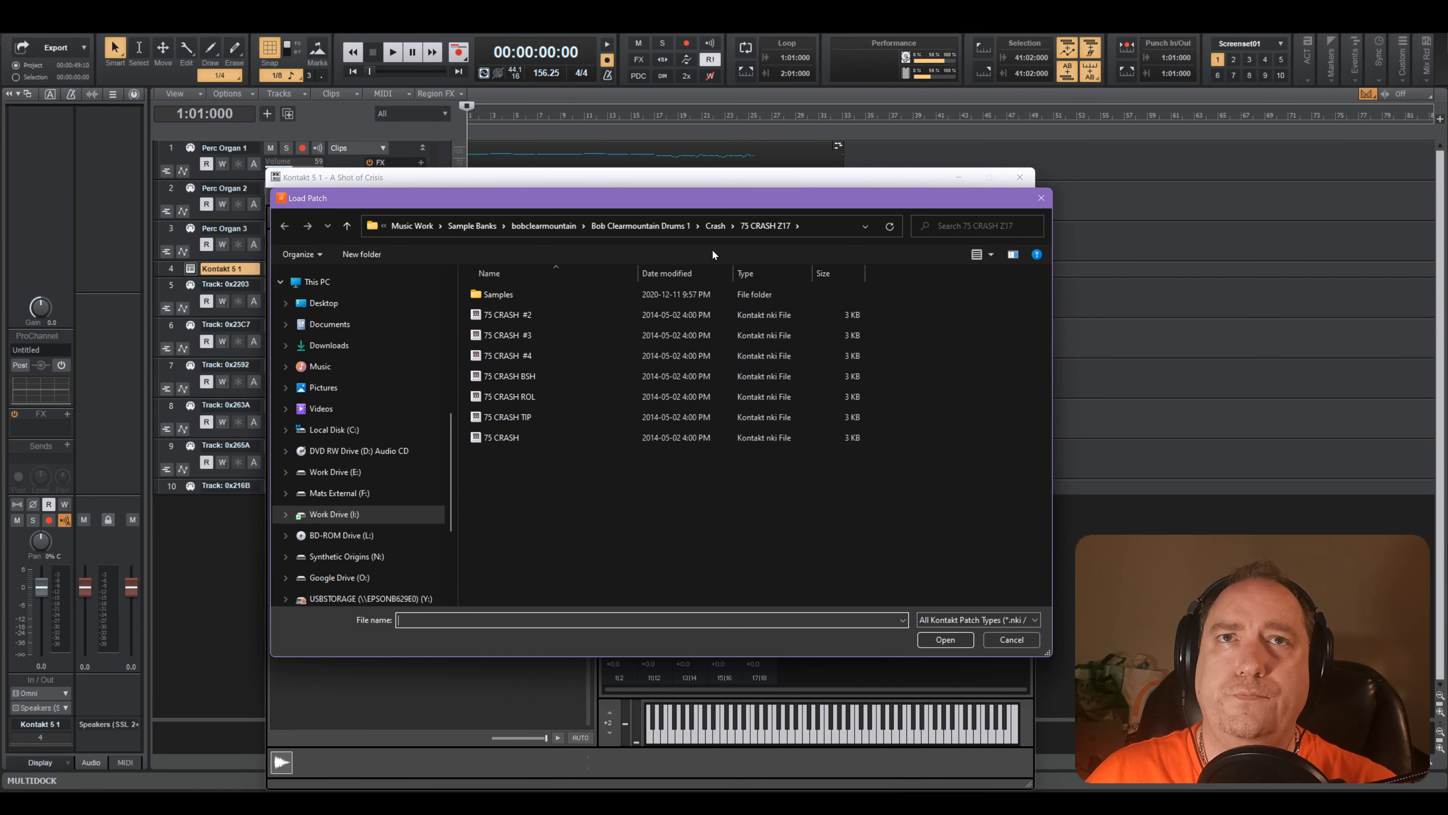
pyautogui.write('i')
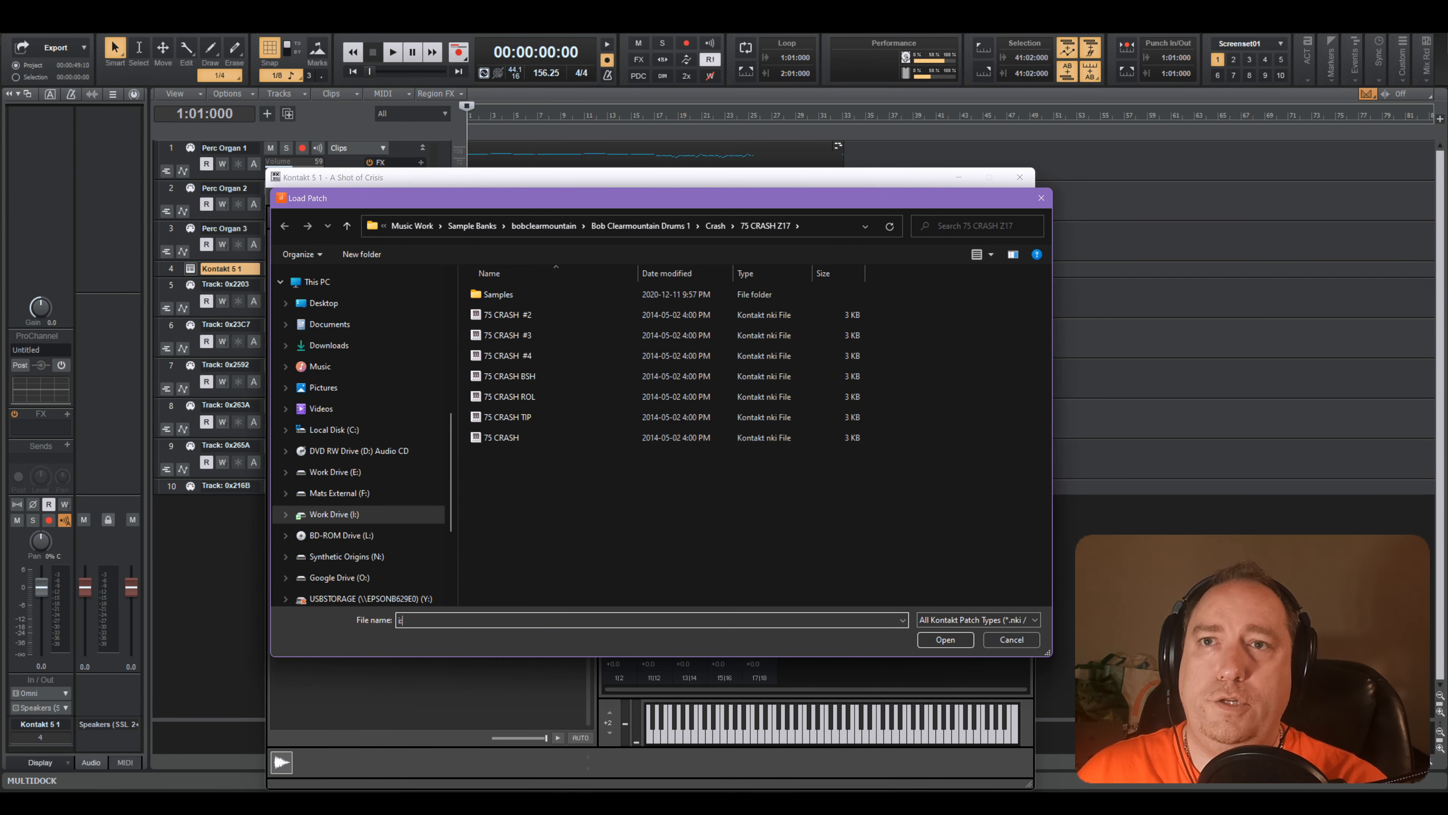
pyautogui.write(':\\musc')
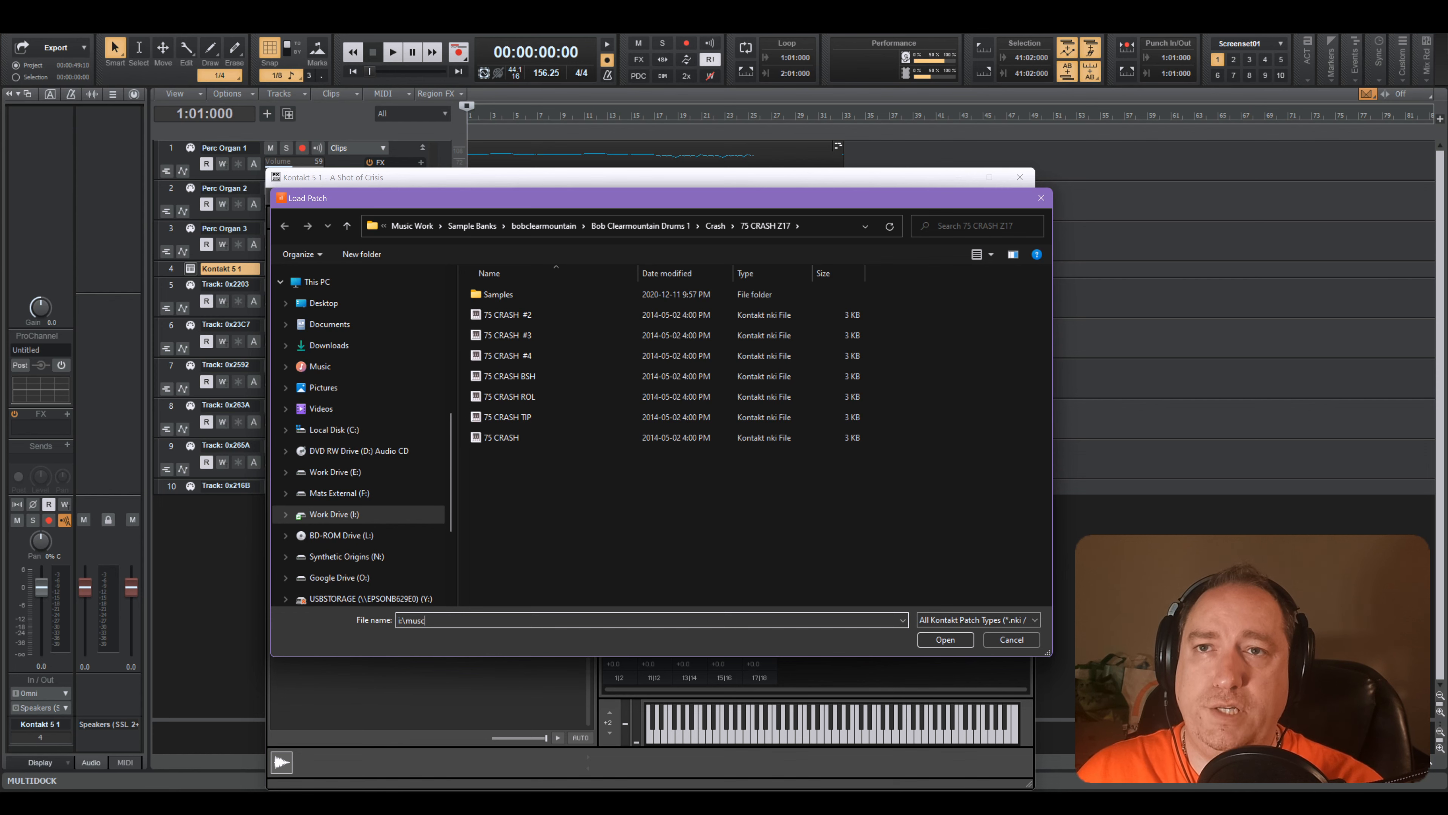
pyautogui.press('BackSpace')
pyautogui.write('ic')
pyautogui.press('Down')
pyautogui.write('\\')
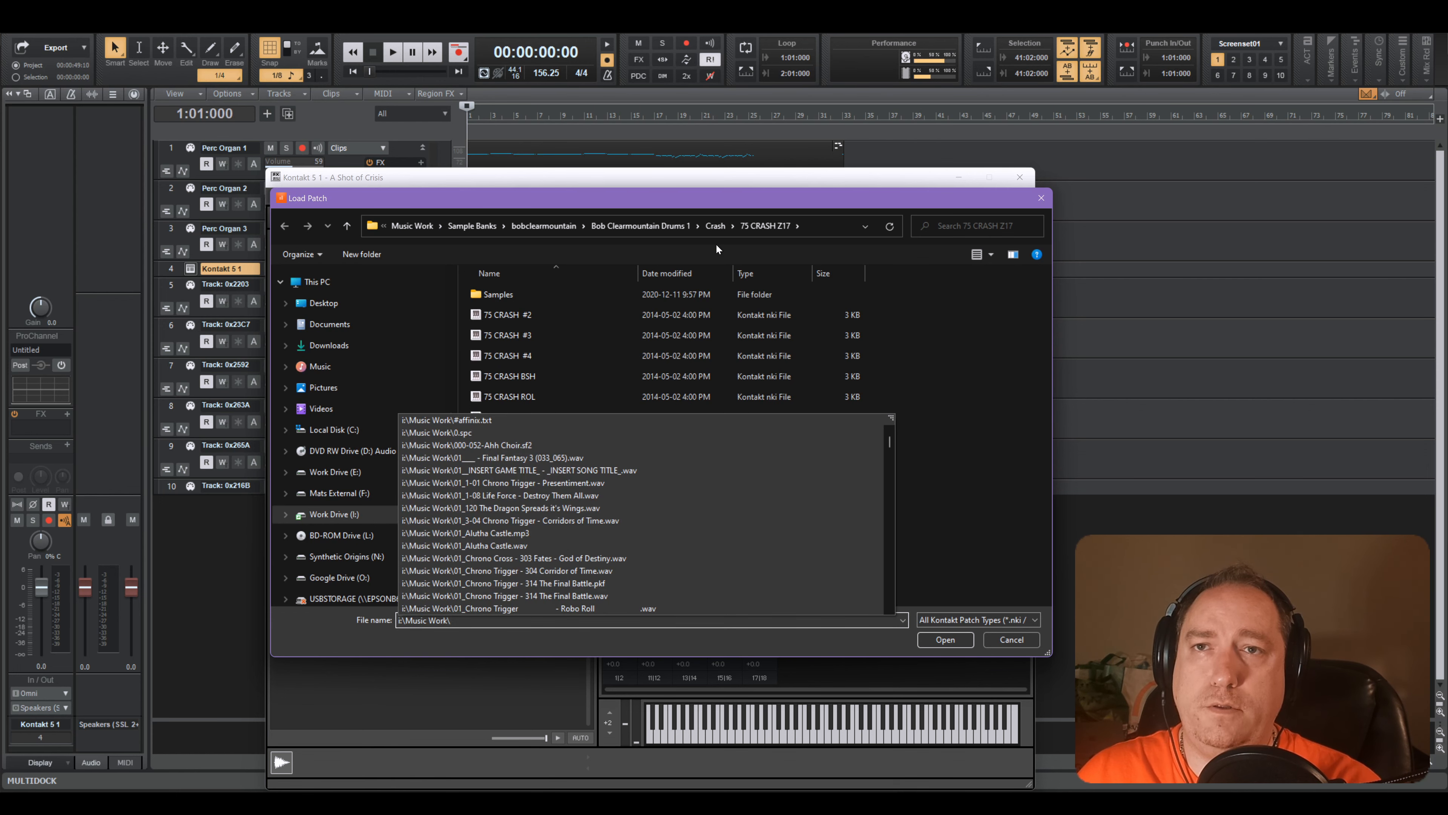
pyautogui.write('spc\\ct\\instru')
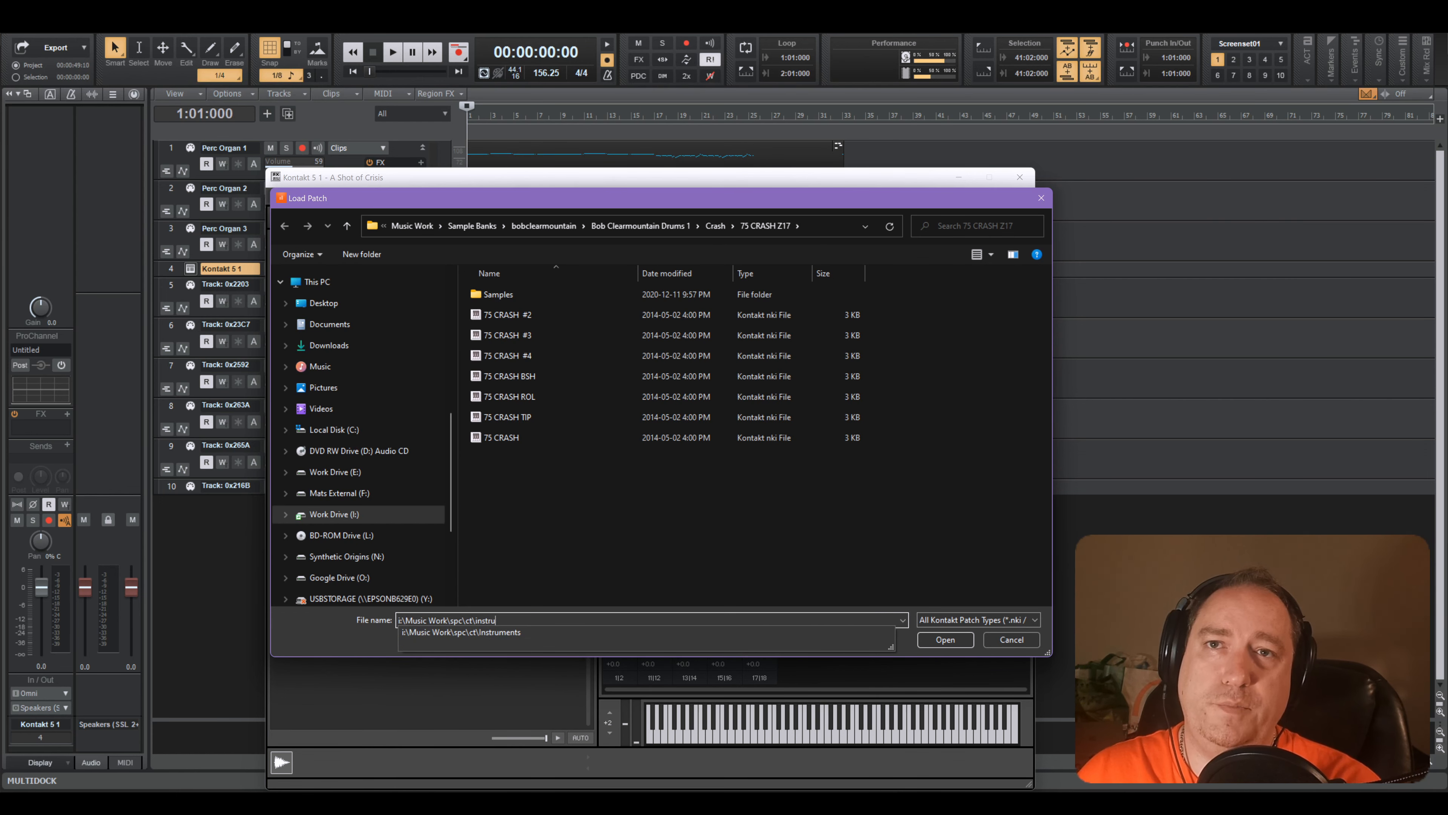
pyautogui.write('menta')
pyautogui.press('BackSpace')
pyautogui.write('s')
pyautogui.press('Return')
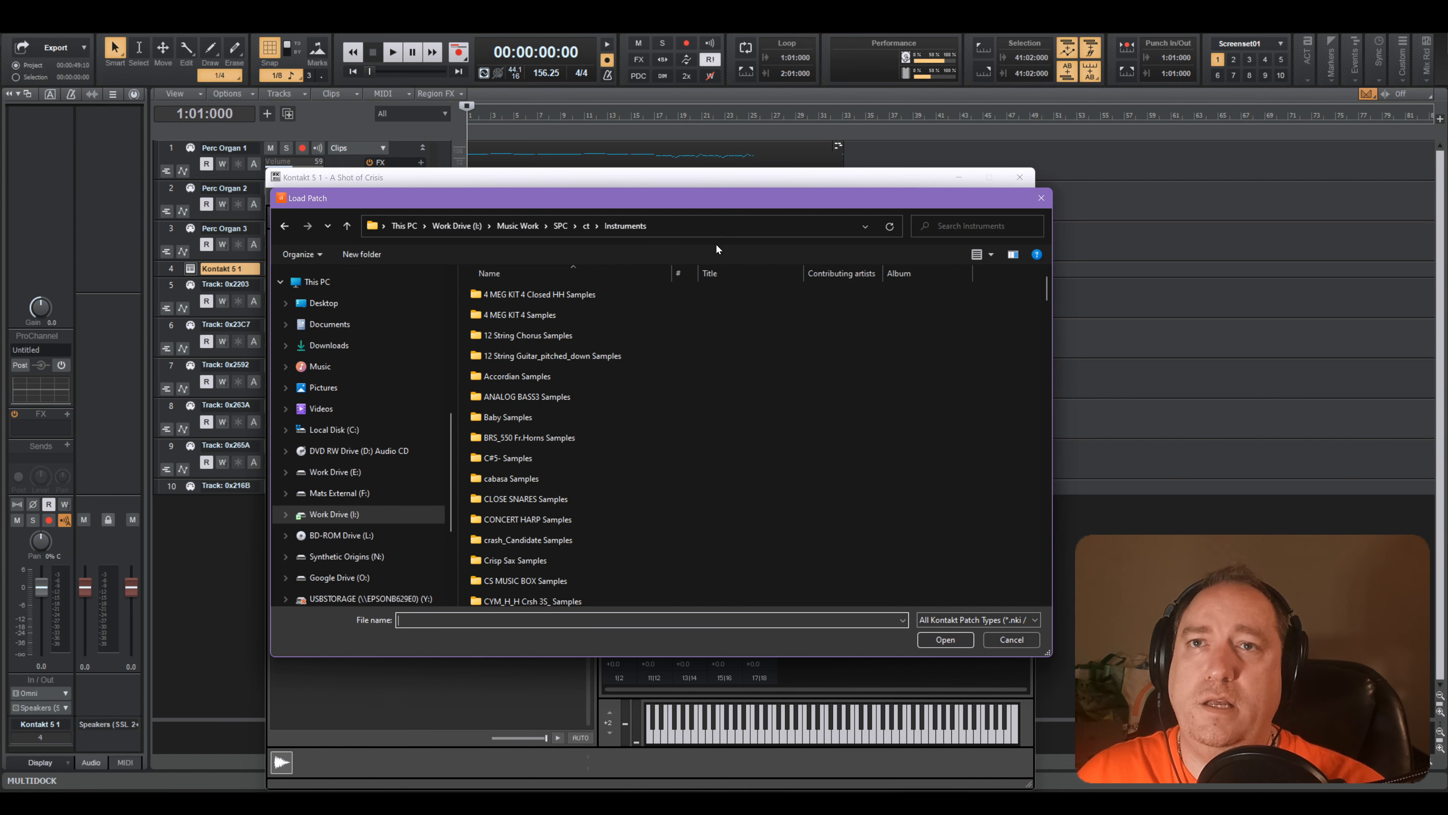
# - Load the patch Akai Perc Organ_shot.nki from the Instruments folder
pyautogui.scroll(-3, 693, 457)
pyautogui.scroll(-2, 693, 456)
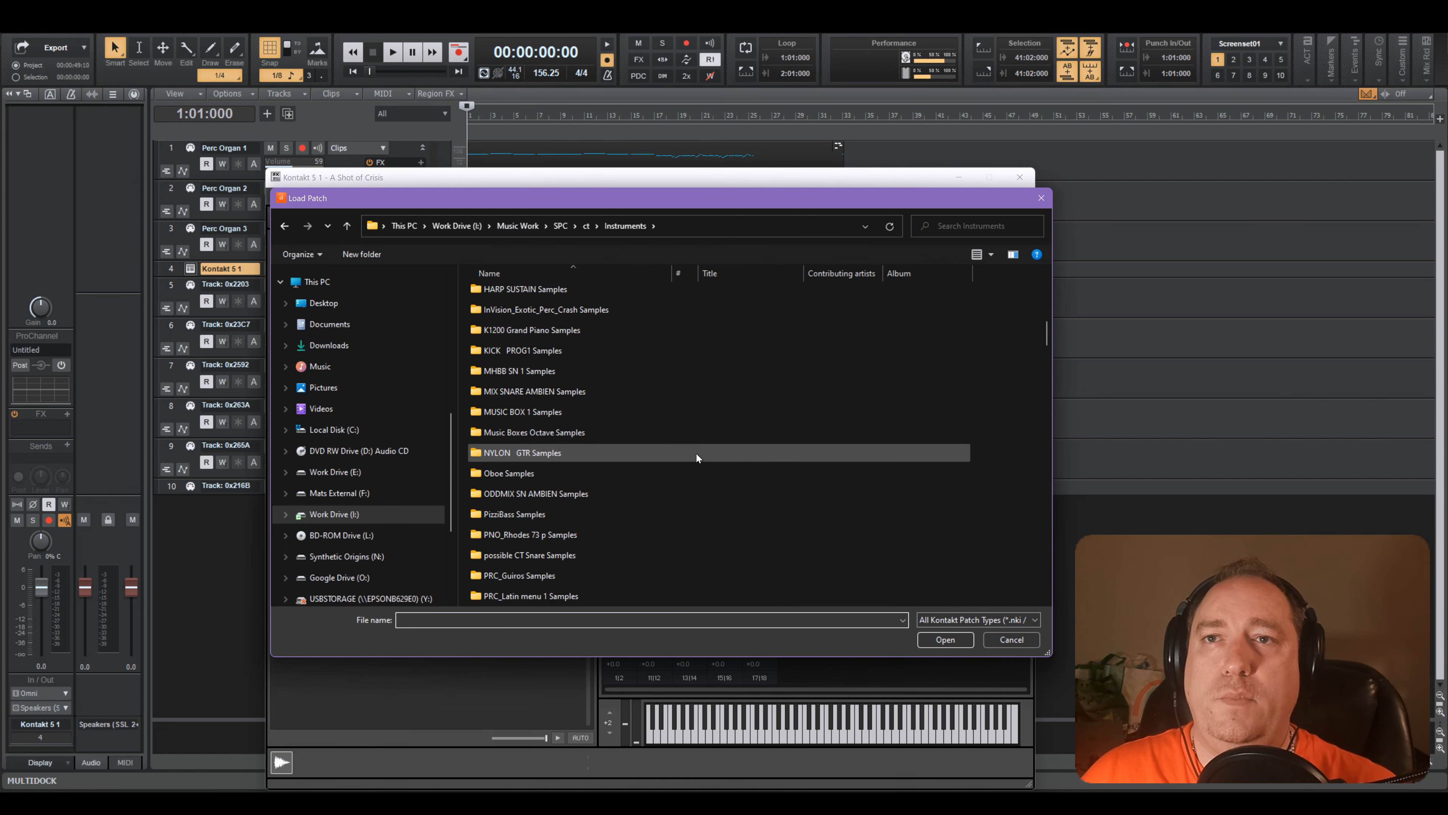
pyautogui.write('akai')
pyautogui.press('Down')
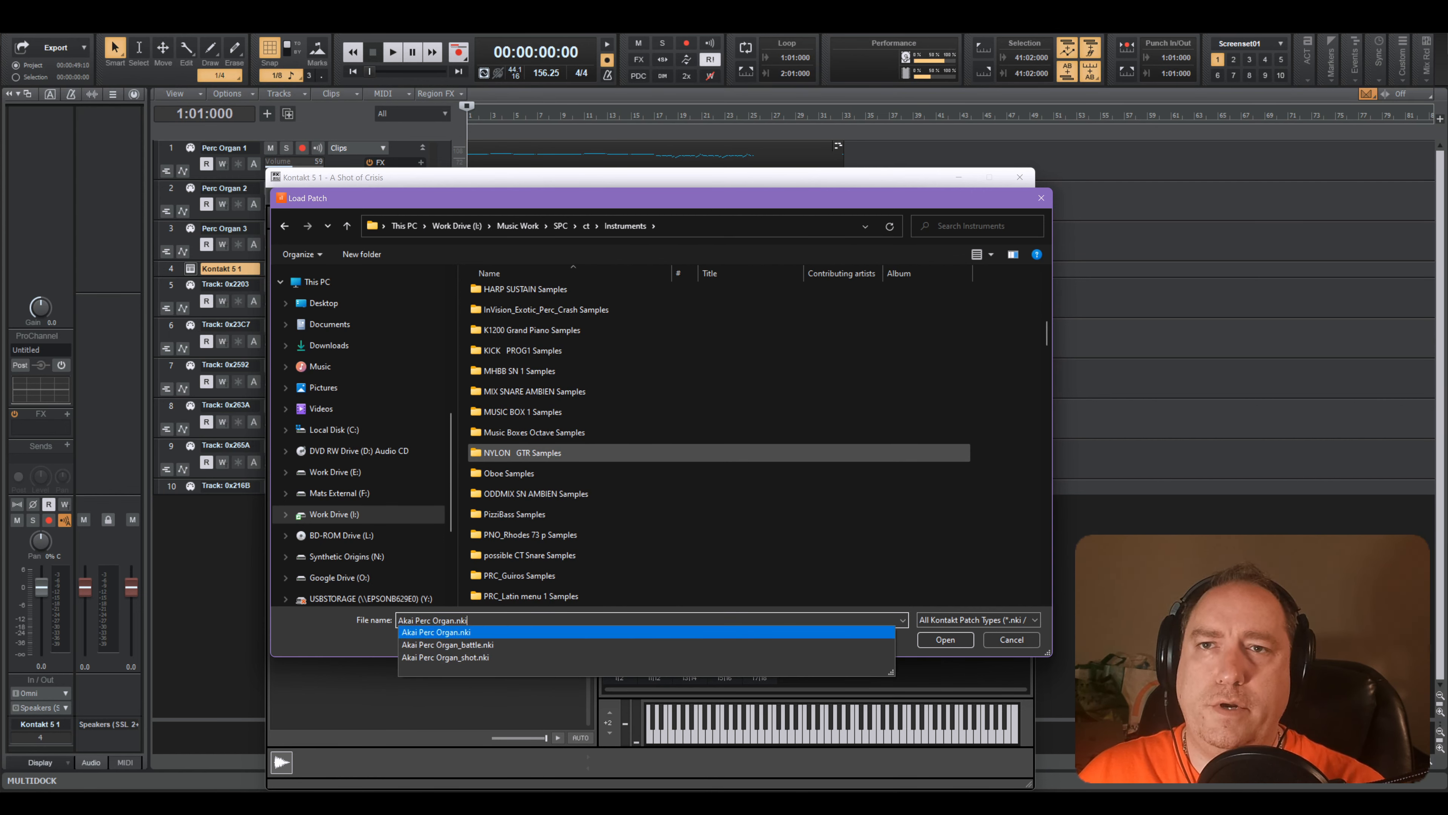
pyautogui.press('Down')
pyautogui.press('Down')
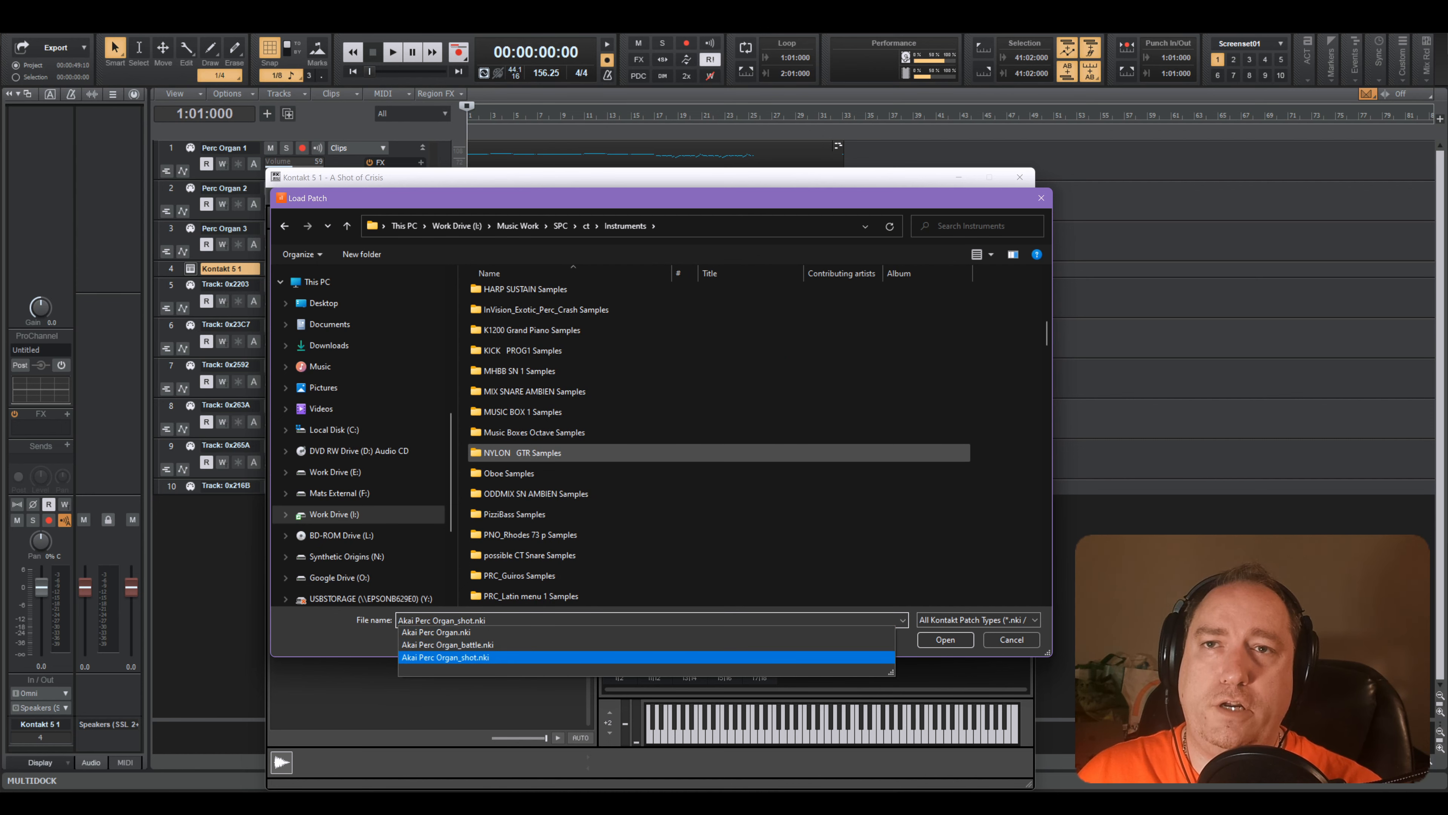
pyautogui.press('Return')
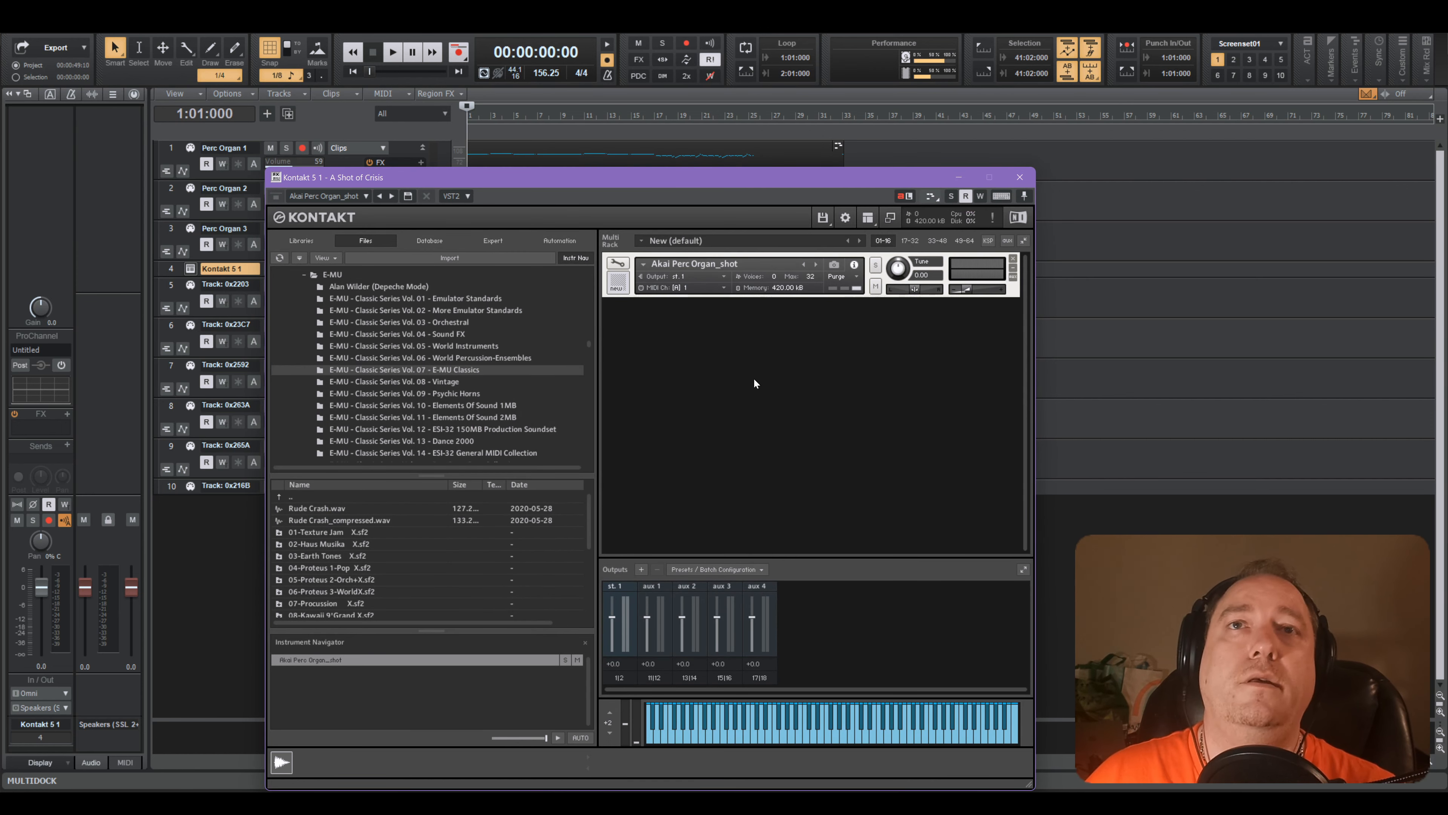
# - Load two more instances of the recently used Akai Perc Organ_shot patch into the Kontakt rack
pyautogui.click(822, 217)
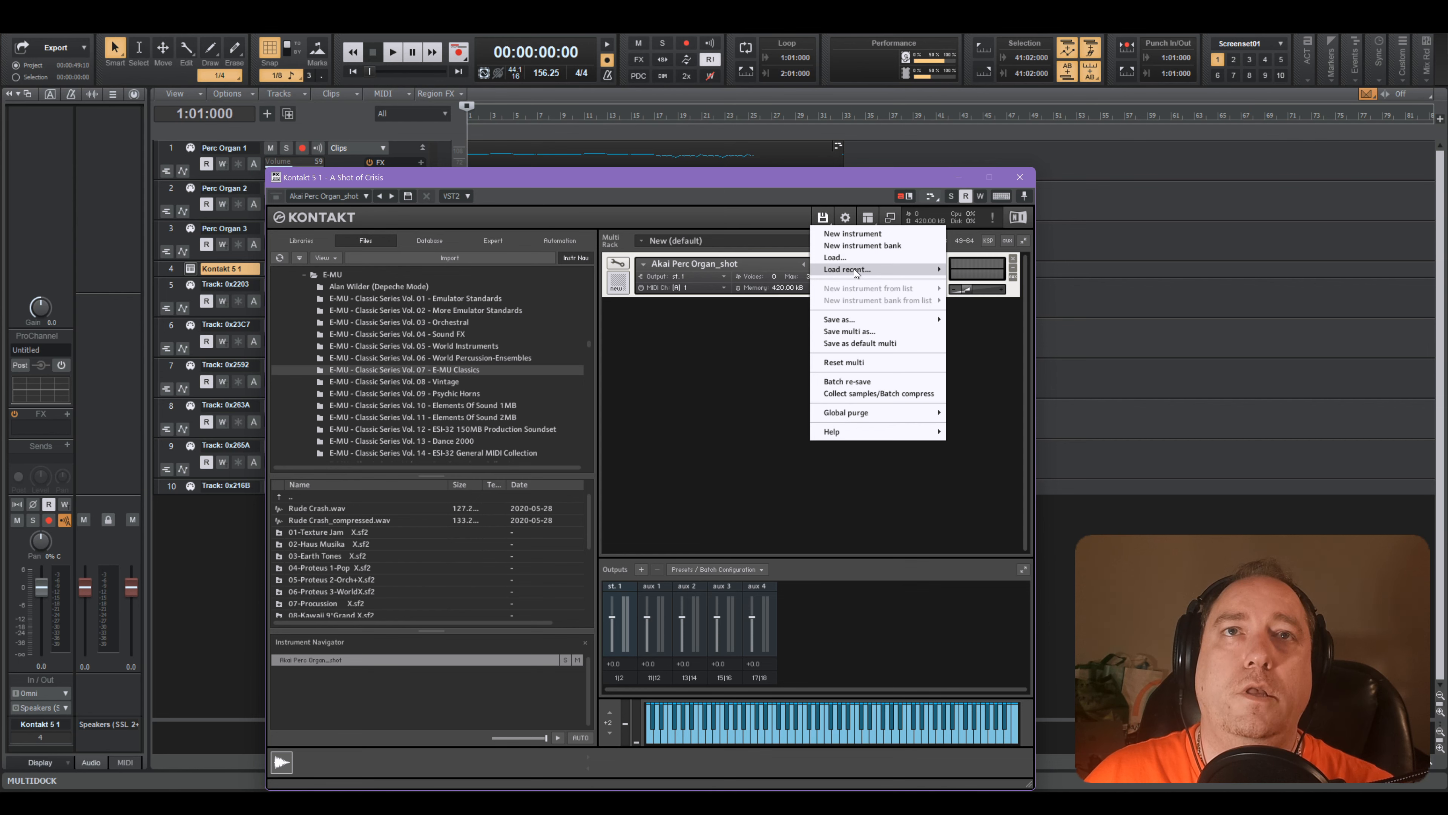
pyautogui.moveTo(854, 269)
pyautogui.click(796, 272)
pyautogui.click(822, 217)
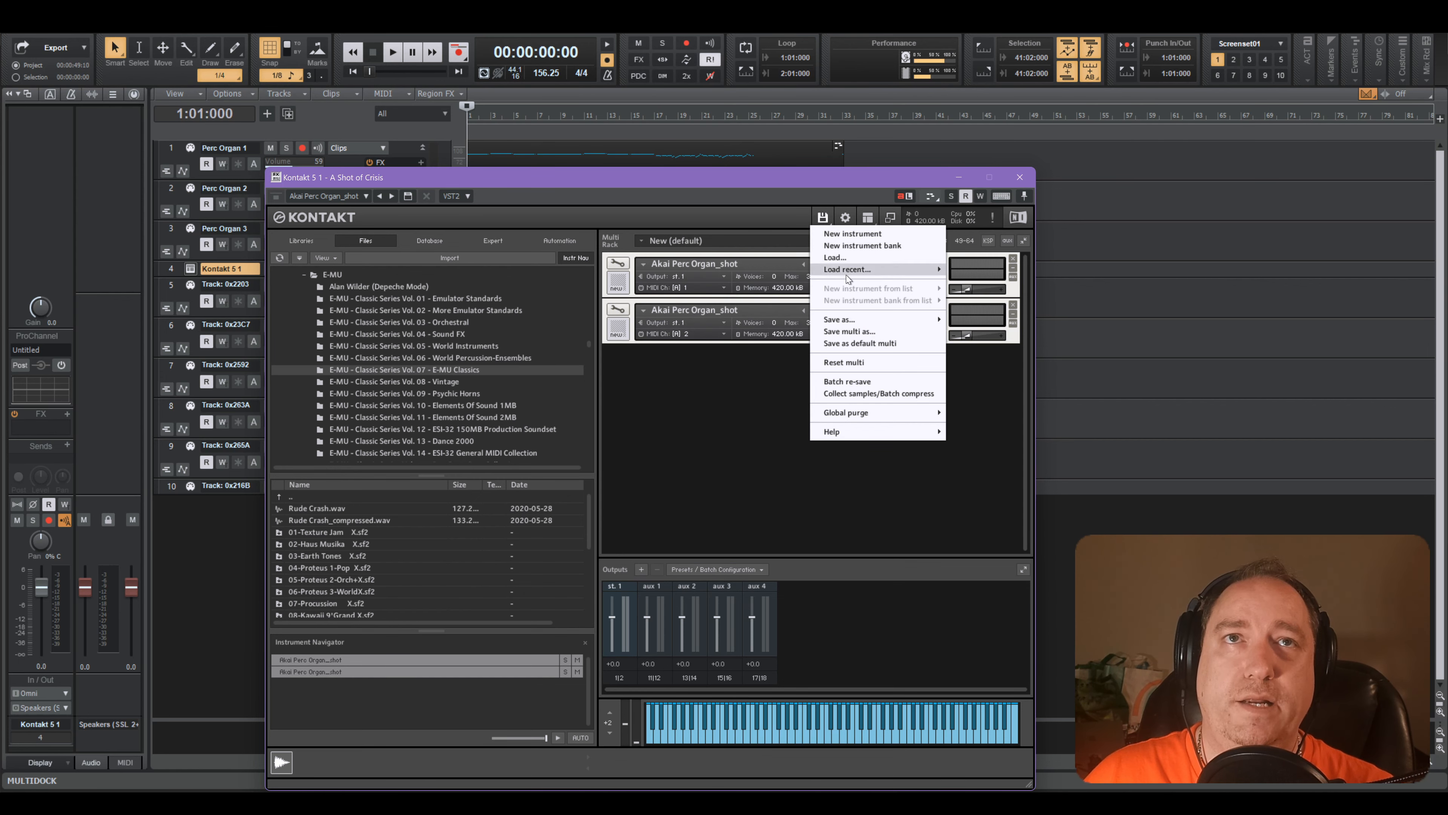
pyautogui.moveTo(839, 276)
pyautogui.click(764, 264)
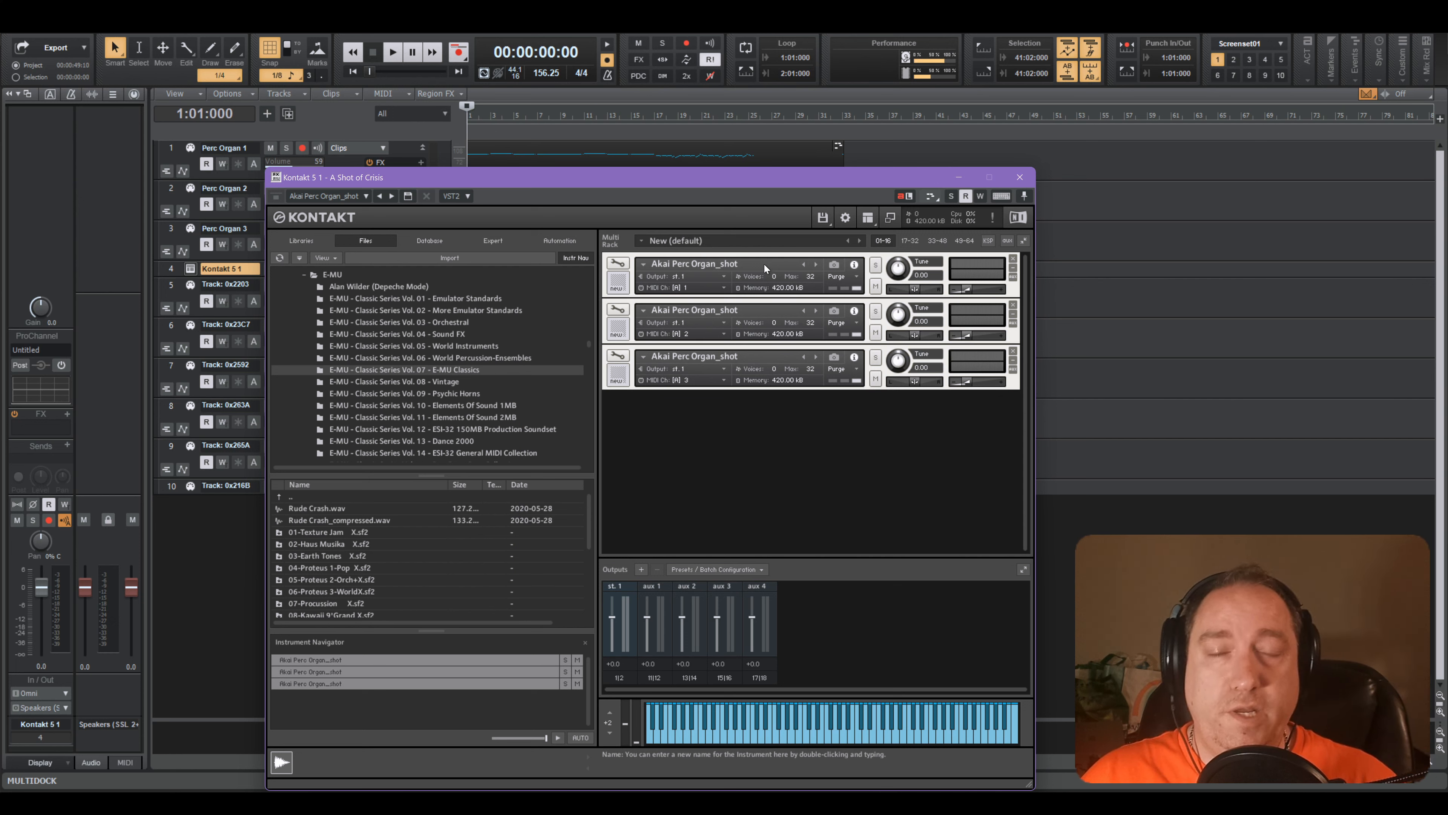
# - Examine the volume envelope and pitch modulation of the first Akai Perc Organ_shot instance, audition it on Kontakt's keyboard, and close Kontakt
pyautogui.click(623, 267)
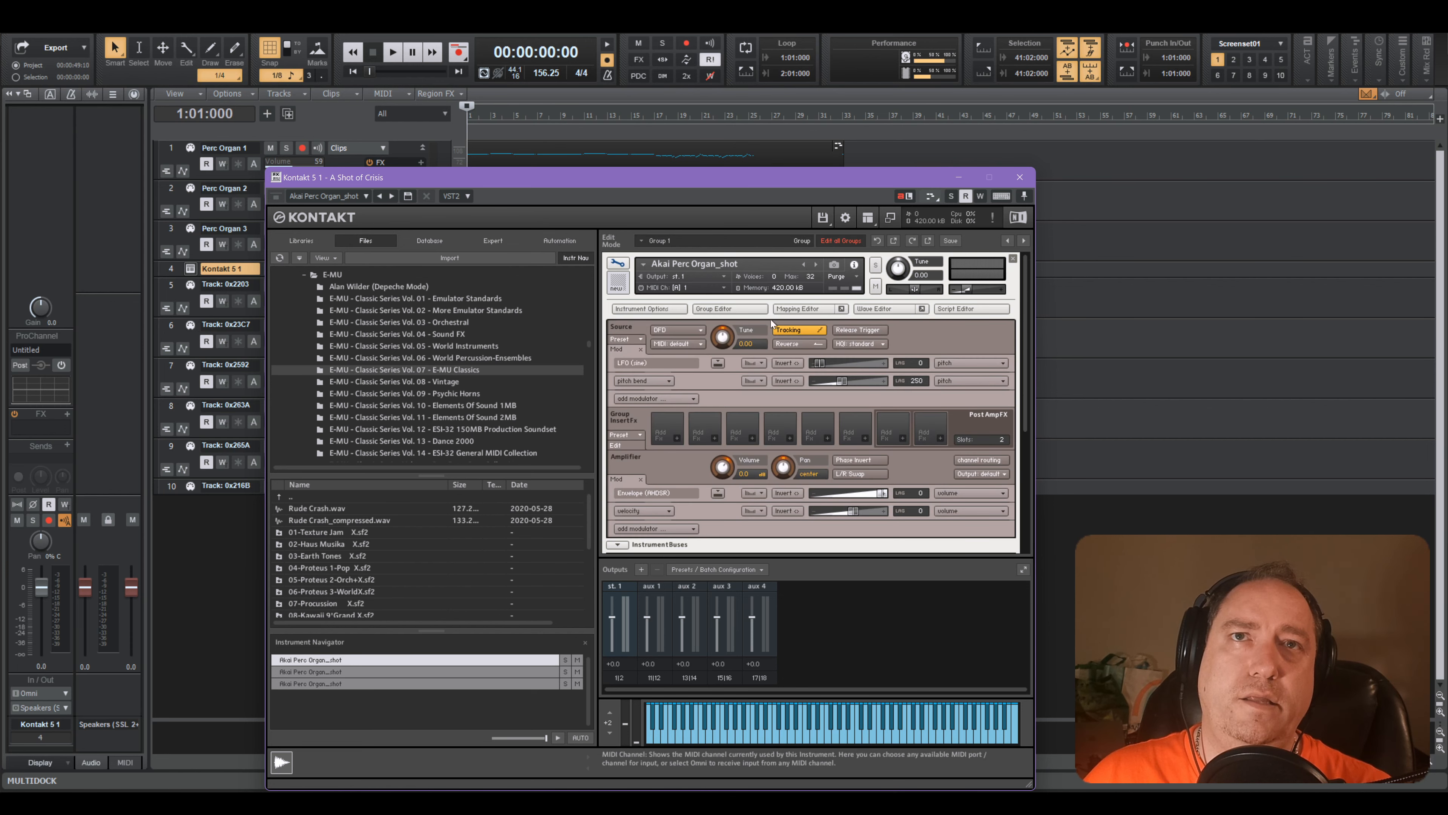
pyautogui.scroll(-5, 1027, 330)
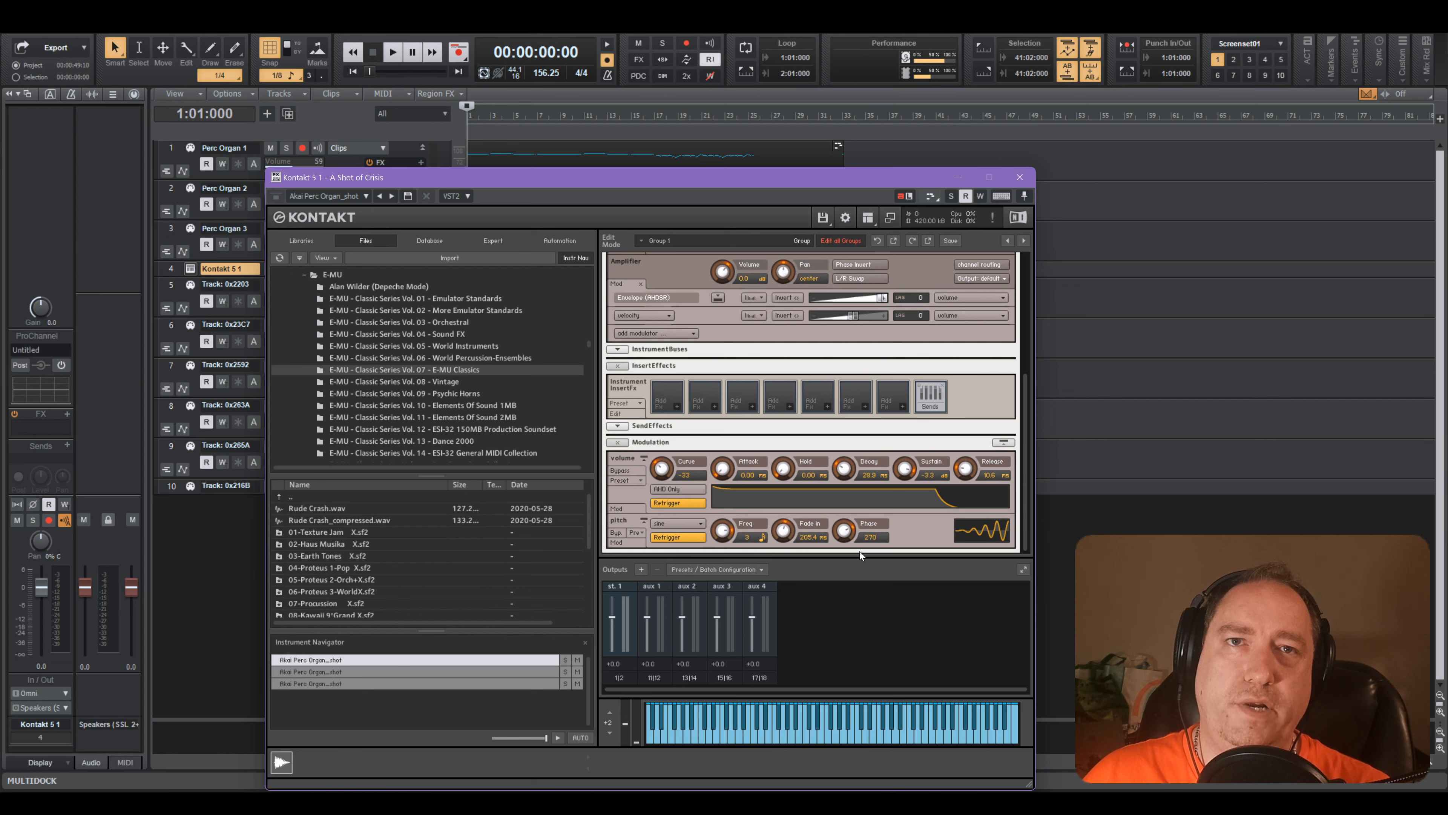
pyautogui.click(815, 734)
pyautogui.click(925, 732)
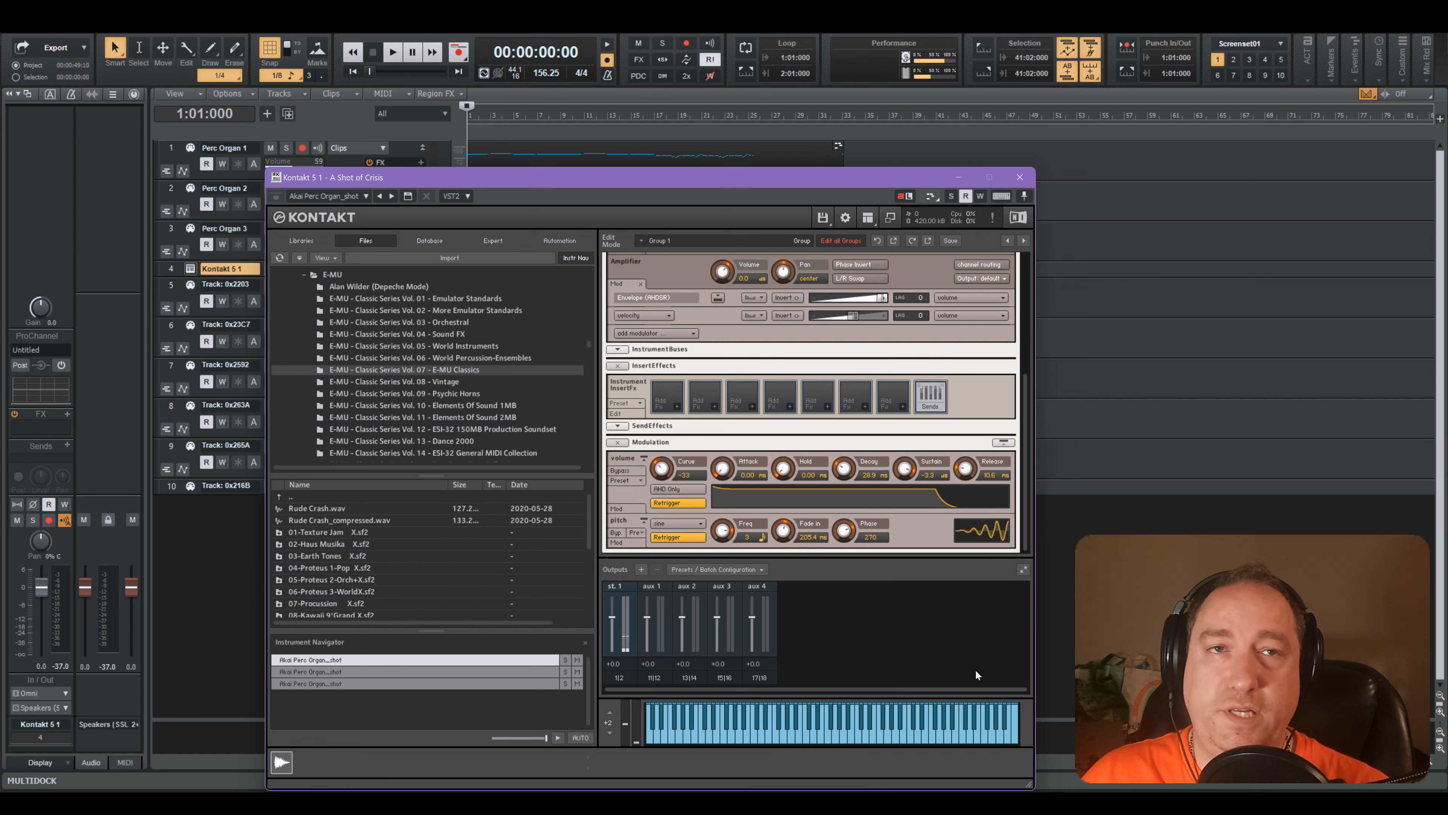
pyautogui.click(1021, 178)
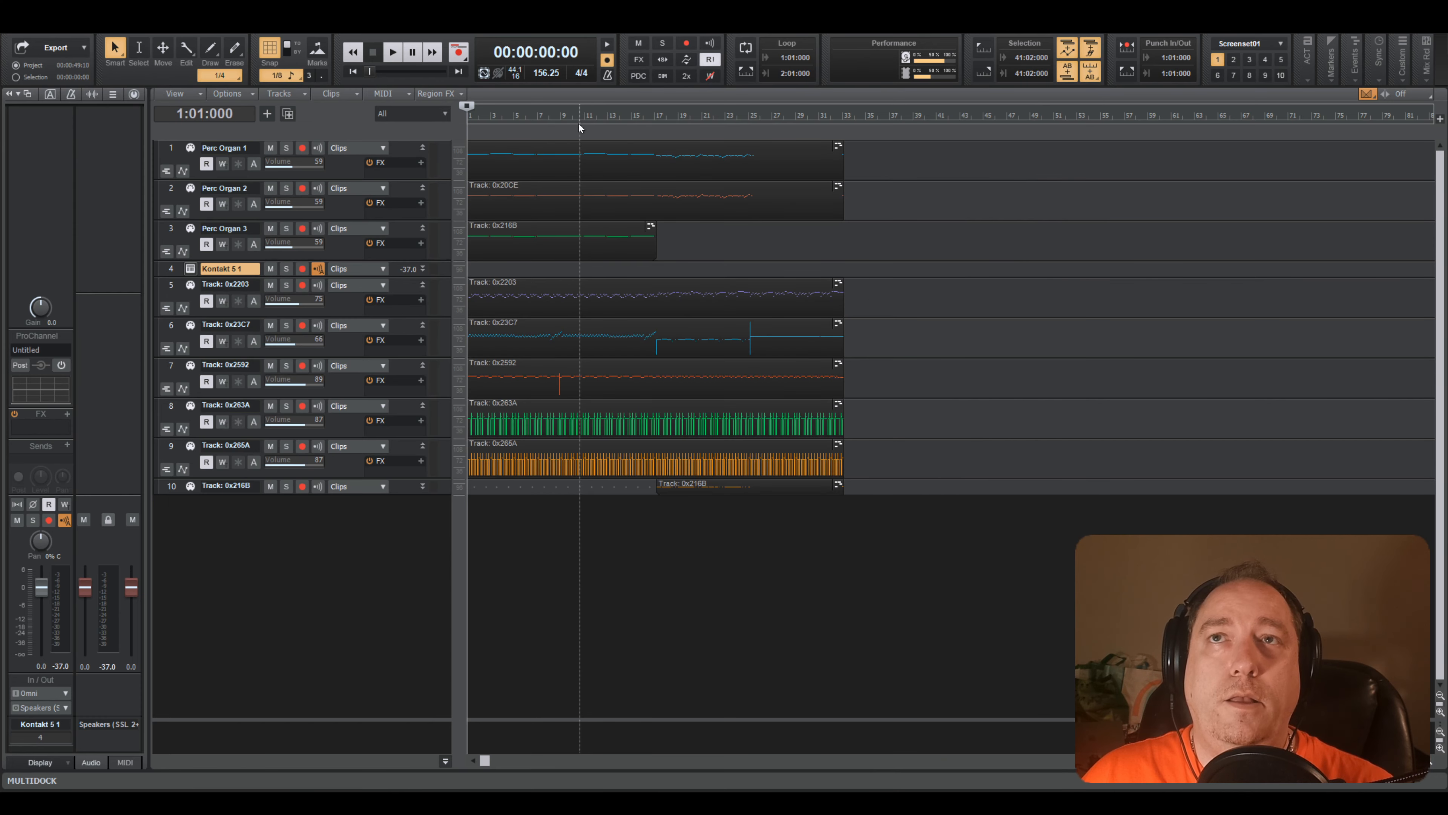
# - Listen briefly to the three Perc Organ tracks in solo, and unsolo them all again
pyautogui.press('space')
pyautogui.click(279, 267)
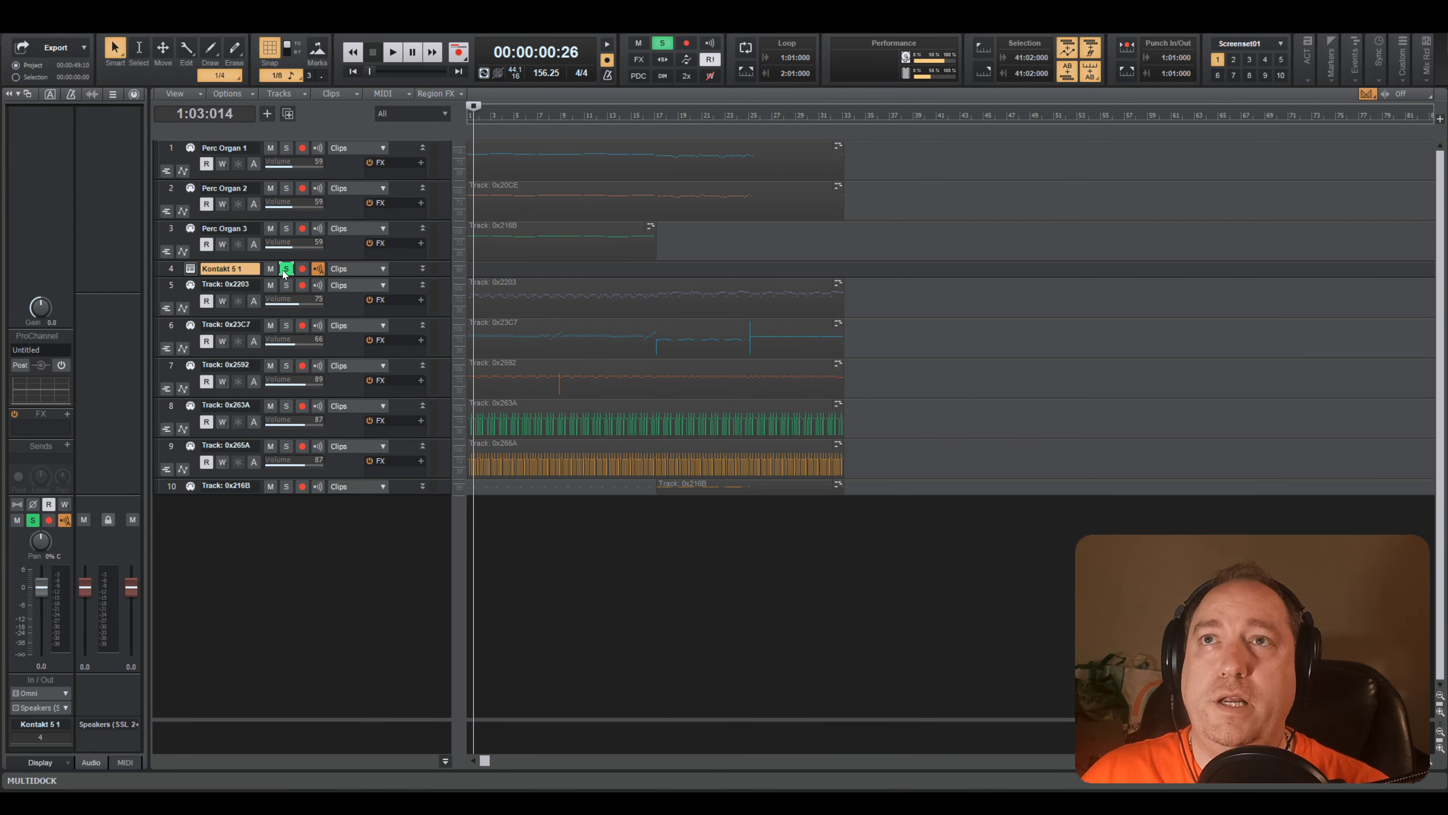
pyautogui.click(286, 268)
pyautogui.click(286, 228)
pyautogui.click(286, 188)
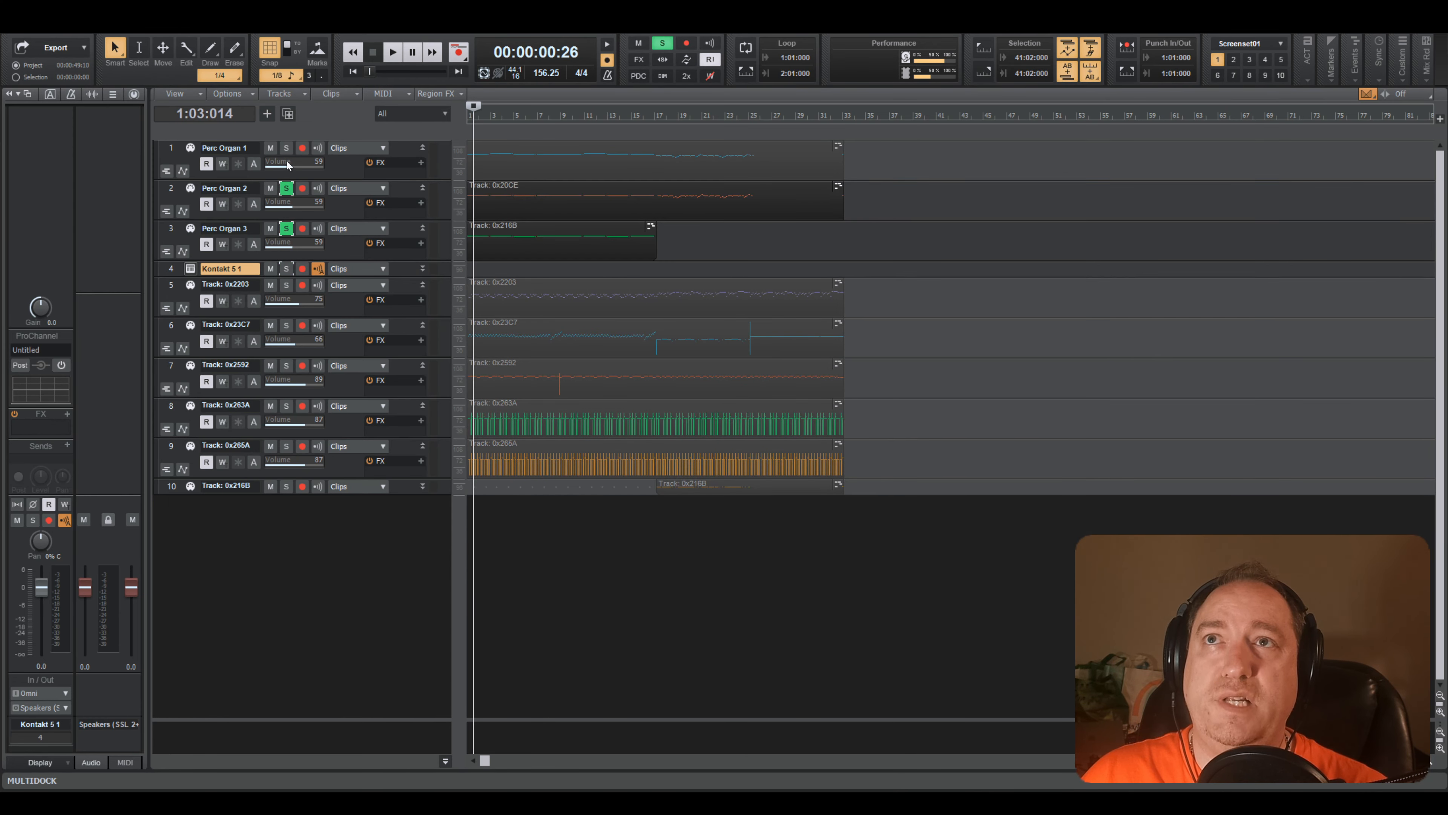
pyautogui.press('space')
pyautogui.press('space')
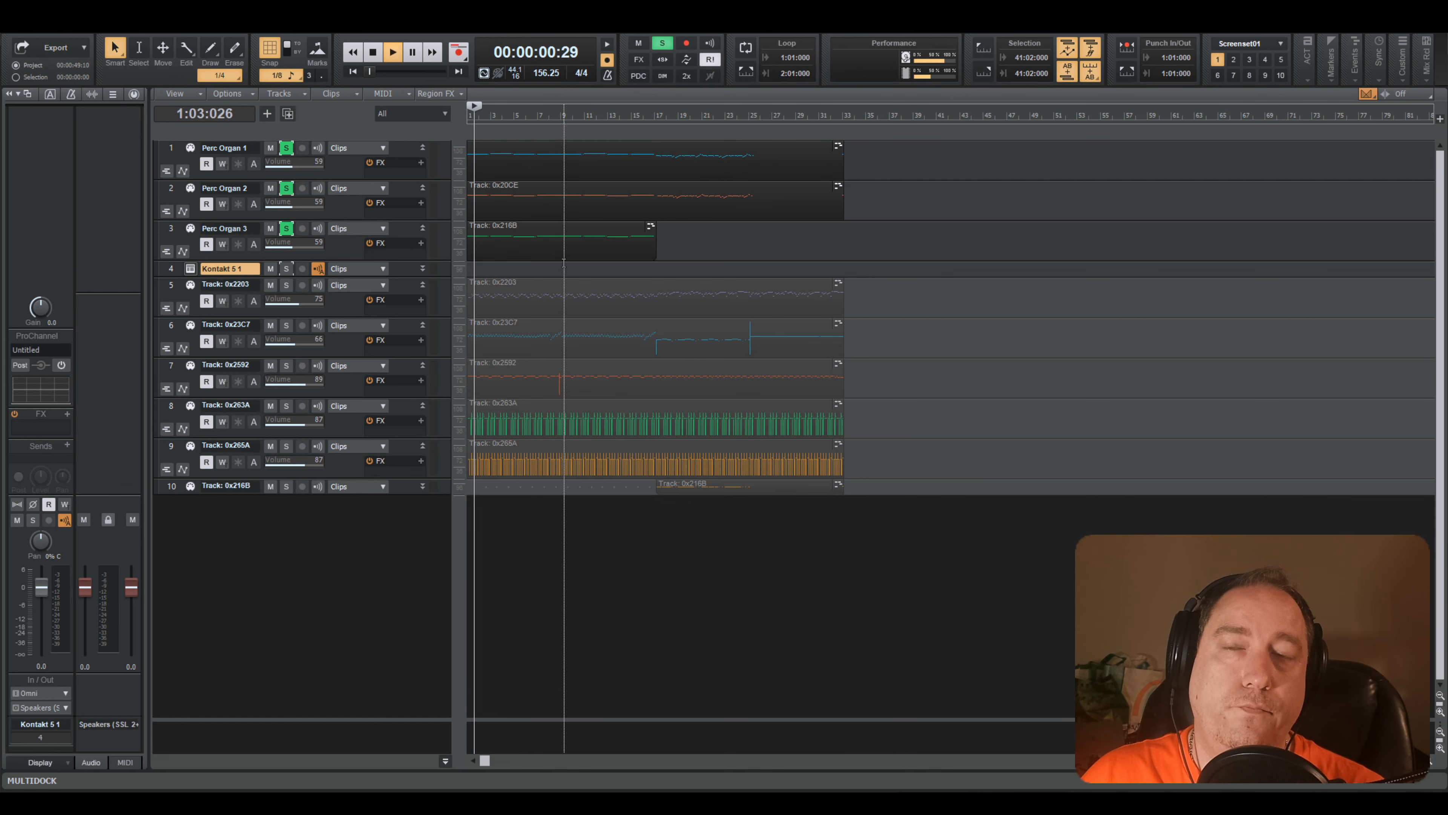
pyautogui.click(286, 148)
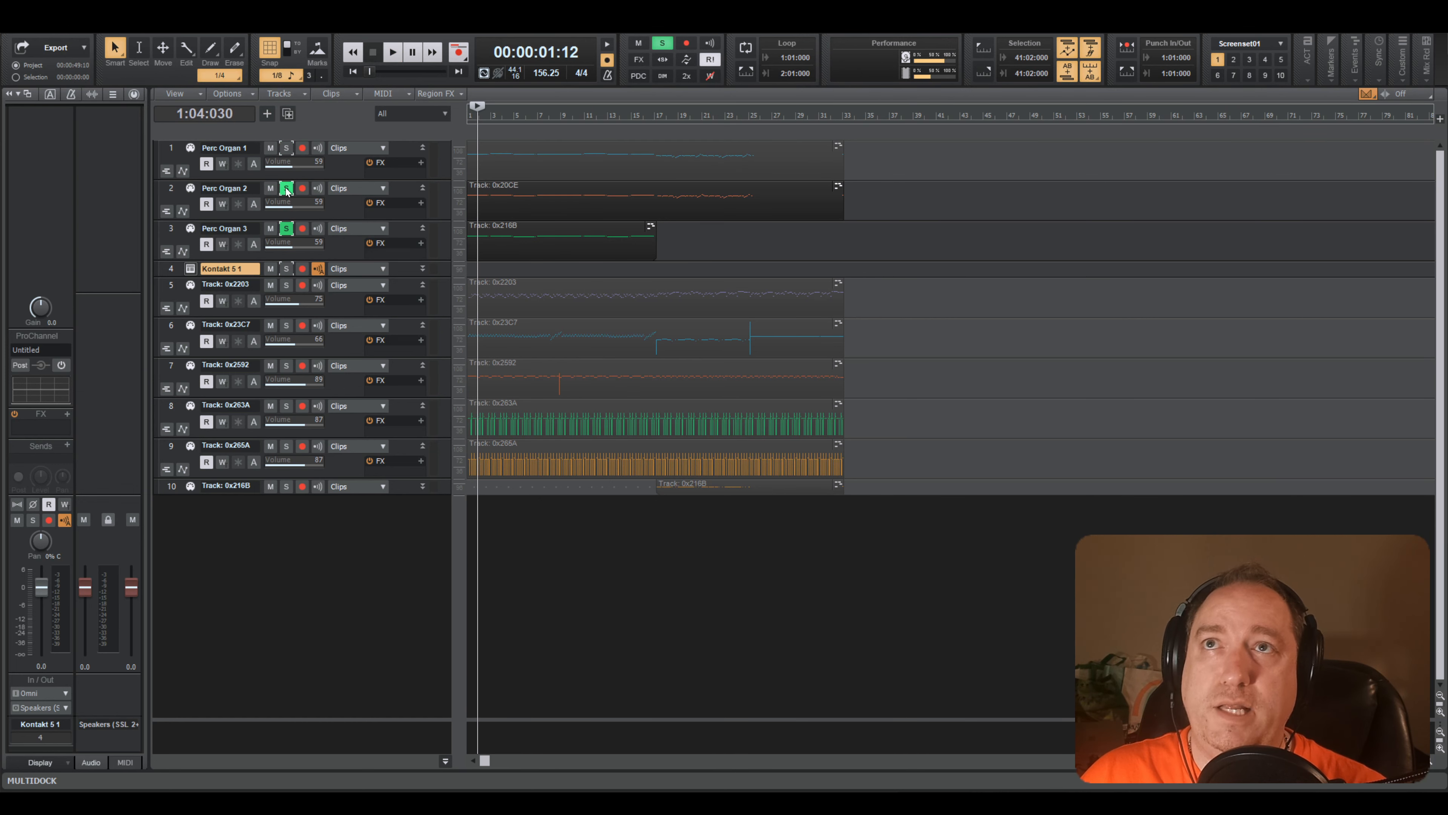
pyautogui.click(286, 188)
pyautogui.click(287, 228)
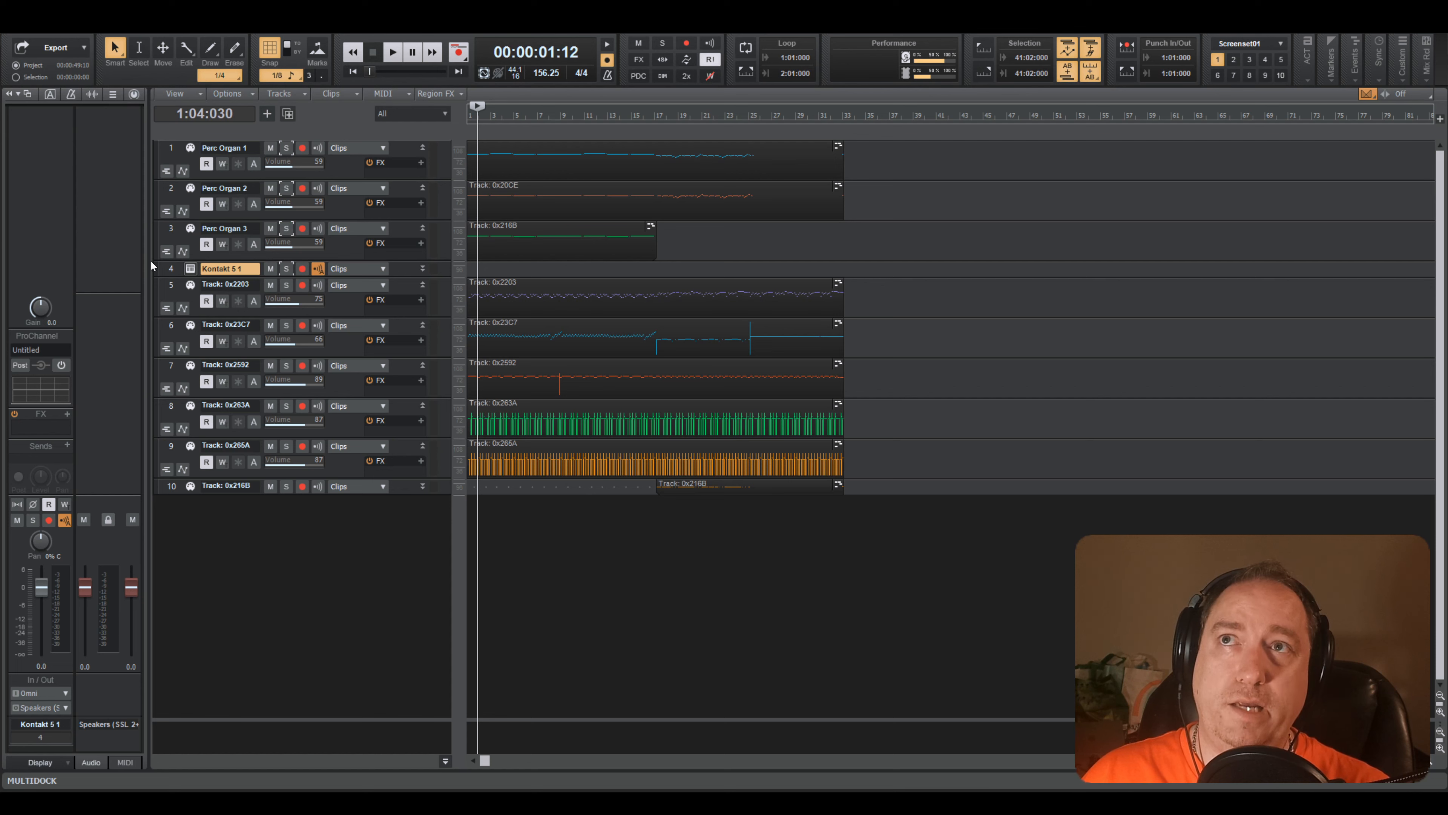
# - Select the three Perc Organ tracks and route their MIDI output to Kontakt 5 1 together
pyautogui.click(167, 230)
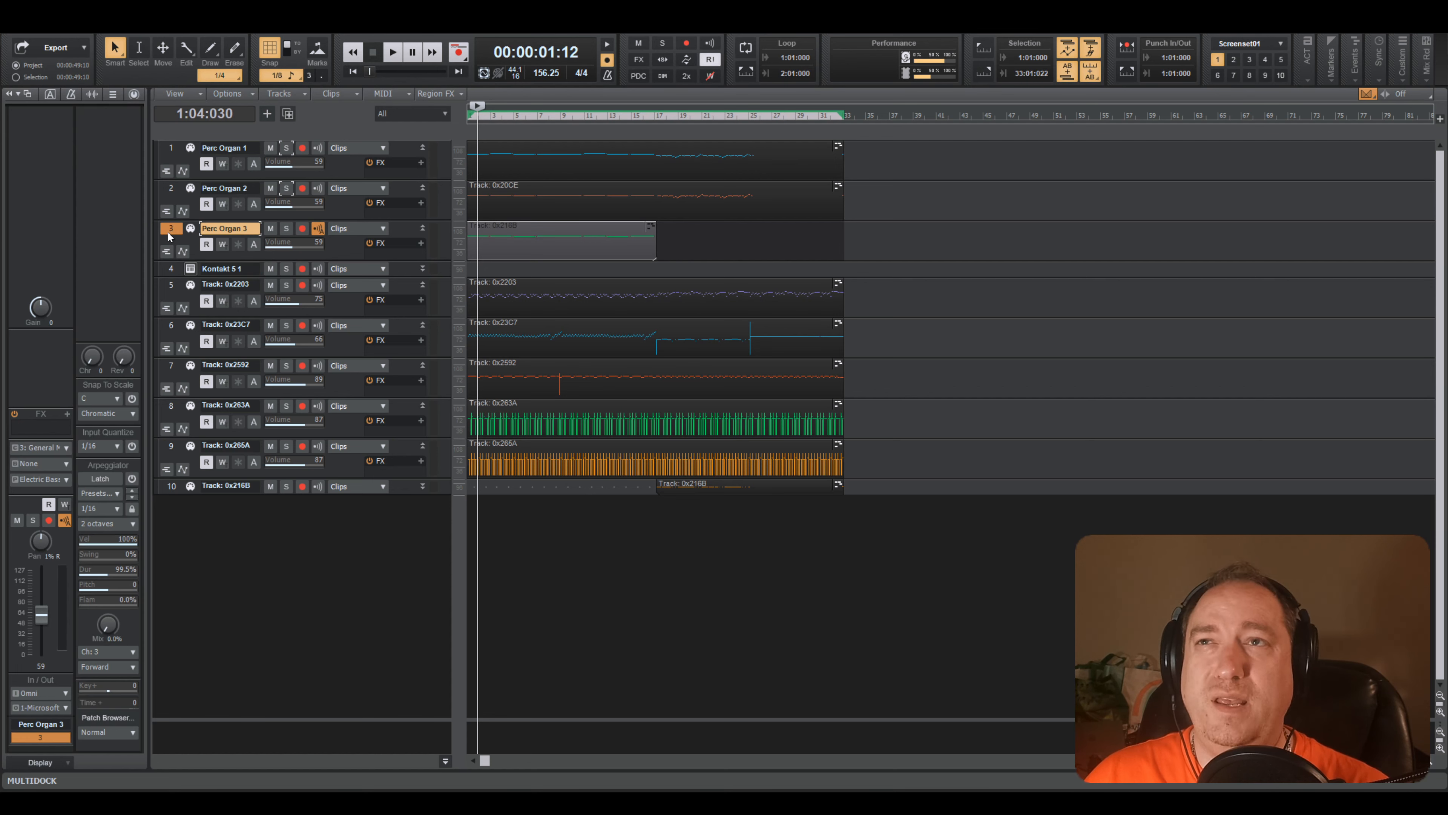
pyautogui.keyDown('ctrl'); pyautogui.click(166, 191); pyautogui.keyUp('ctrl')
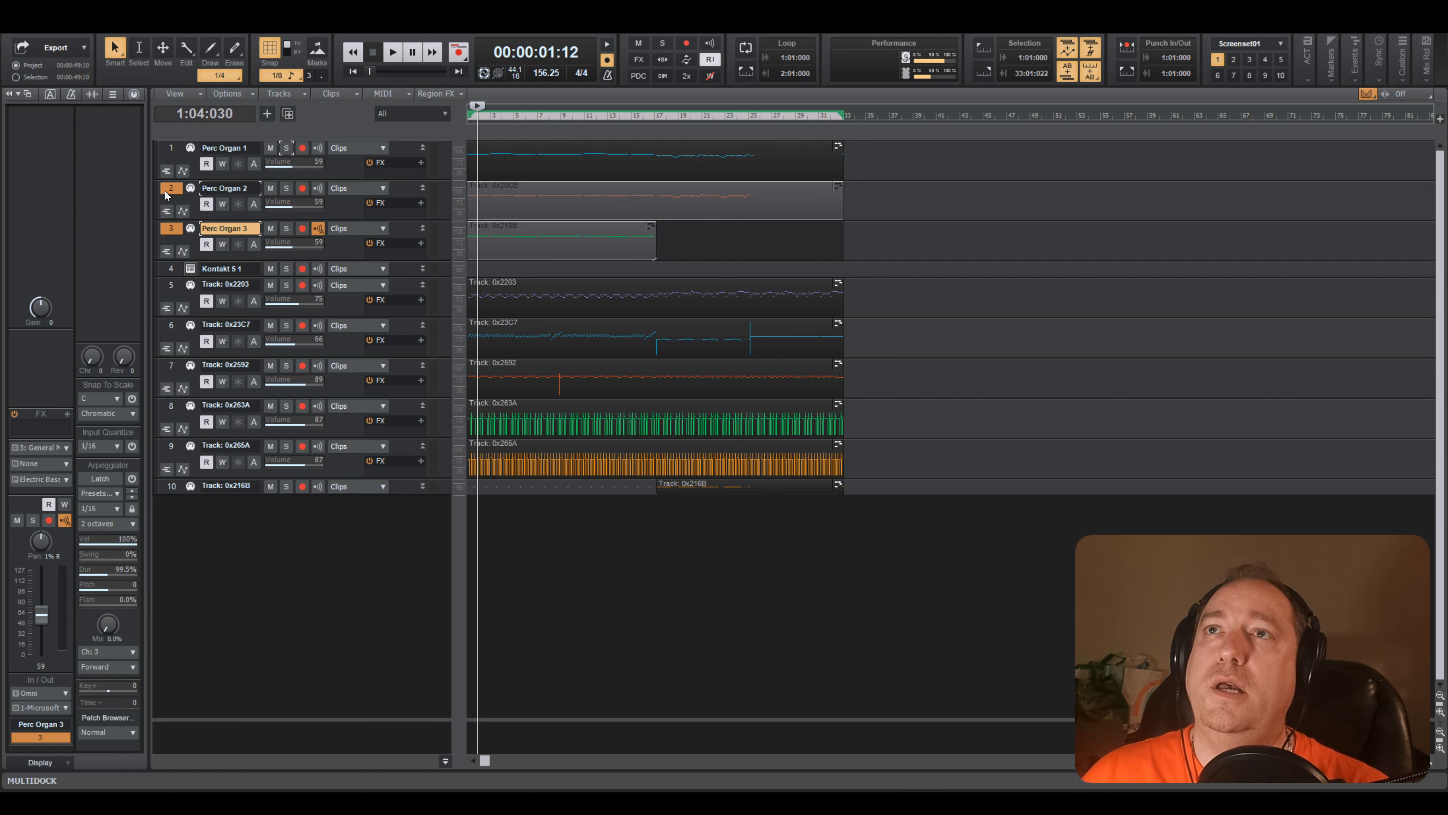
pyautogui.keyDown('ctrl'); pyautogui.click(163, 147); pyautogui.keyUp('ctrl')
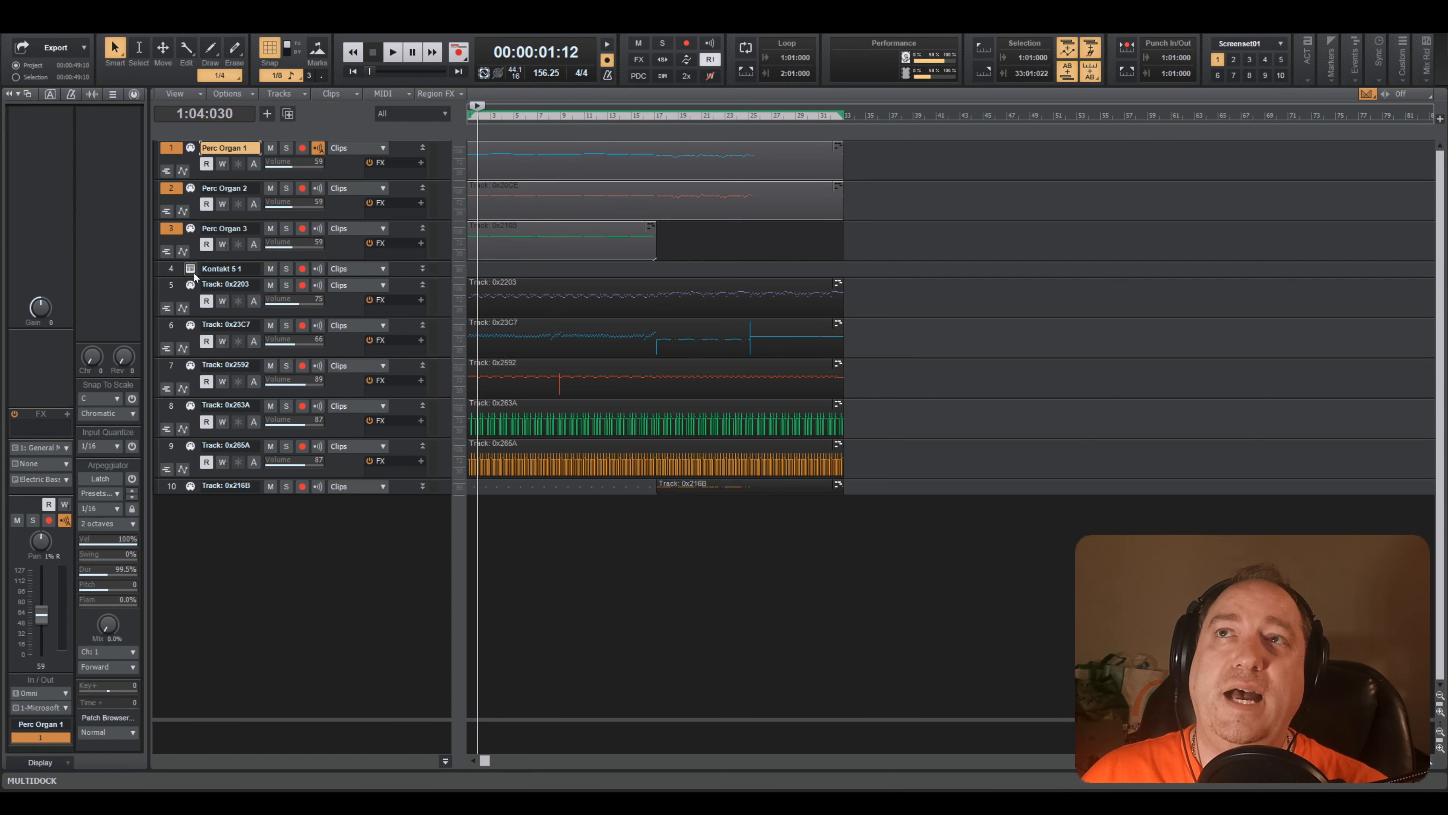
pyautogui.click(67, 707)
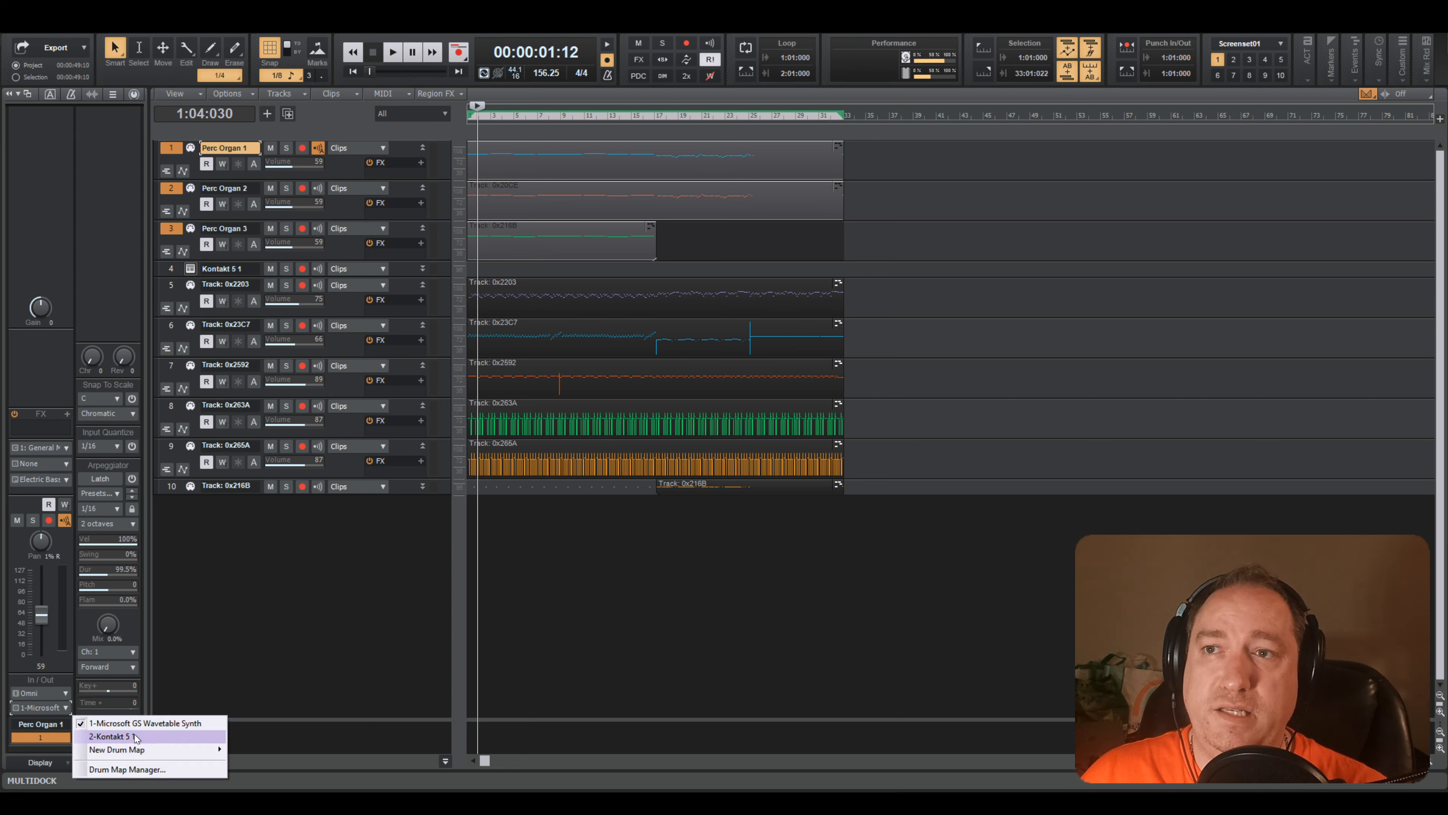
pyautogui.click(135, 735)
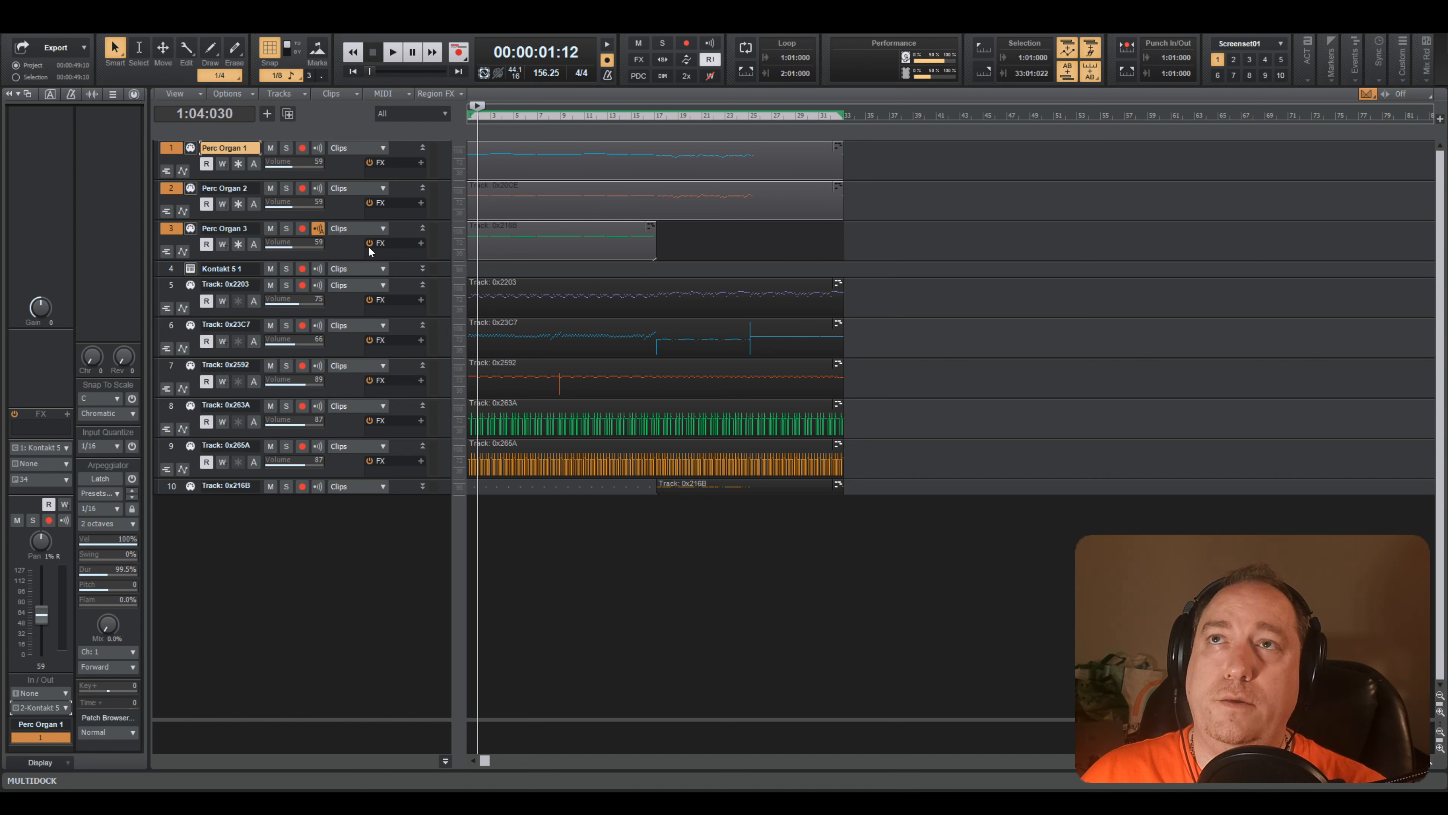
# - Select only Perc Organ 1, and check the MIDI channels of the three organ instances in Kontakt's rack view
pyautogui.click(172, 148)
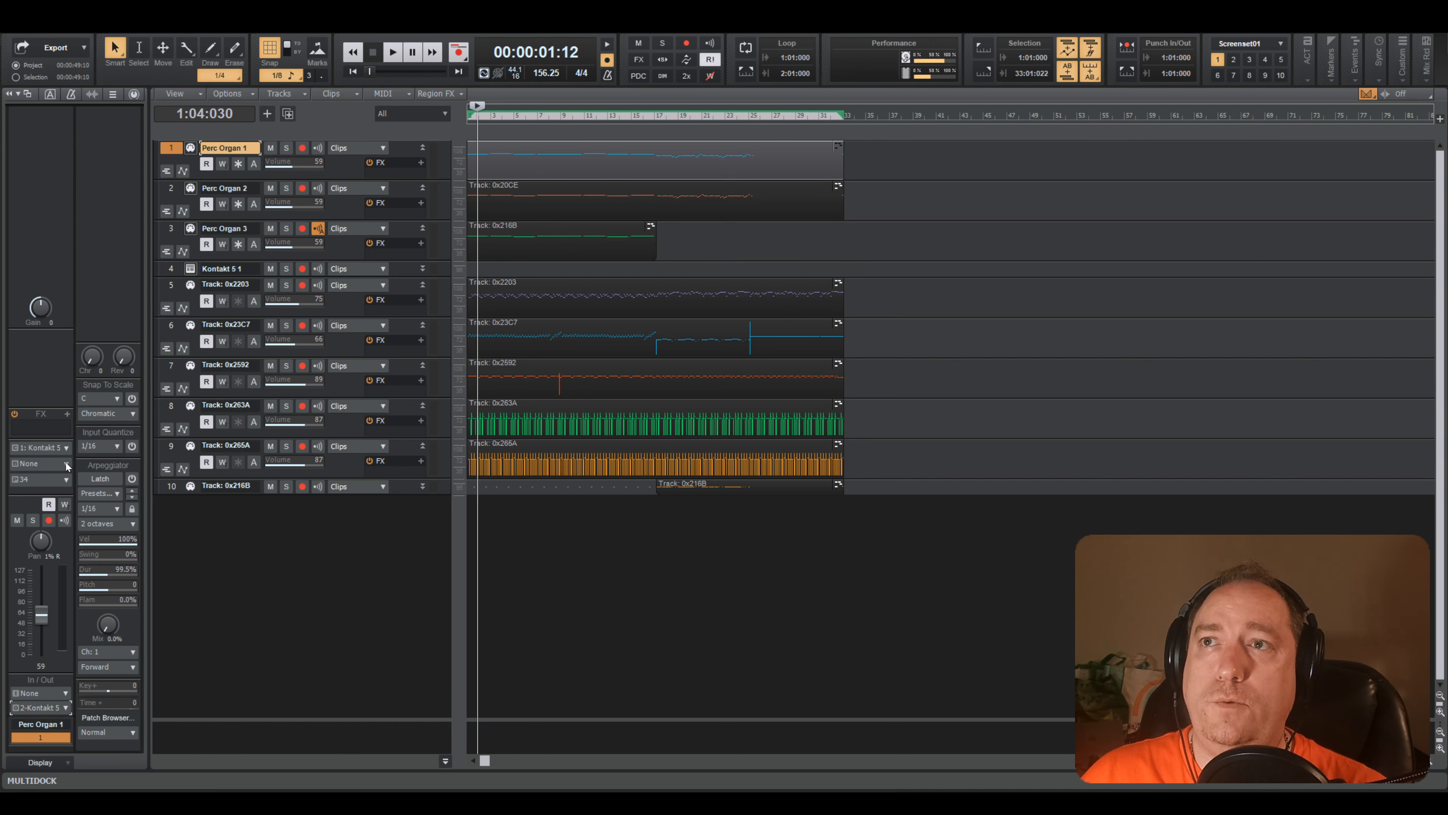
pyautogui.click(191, 269)
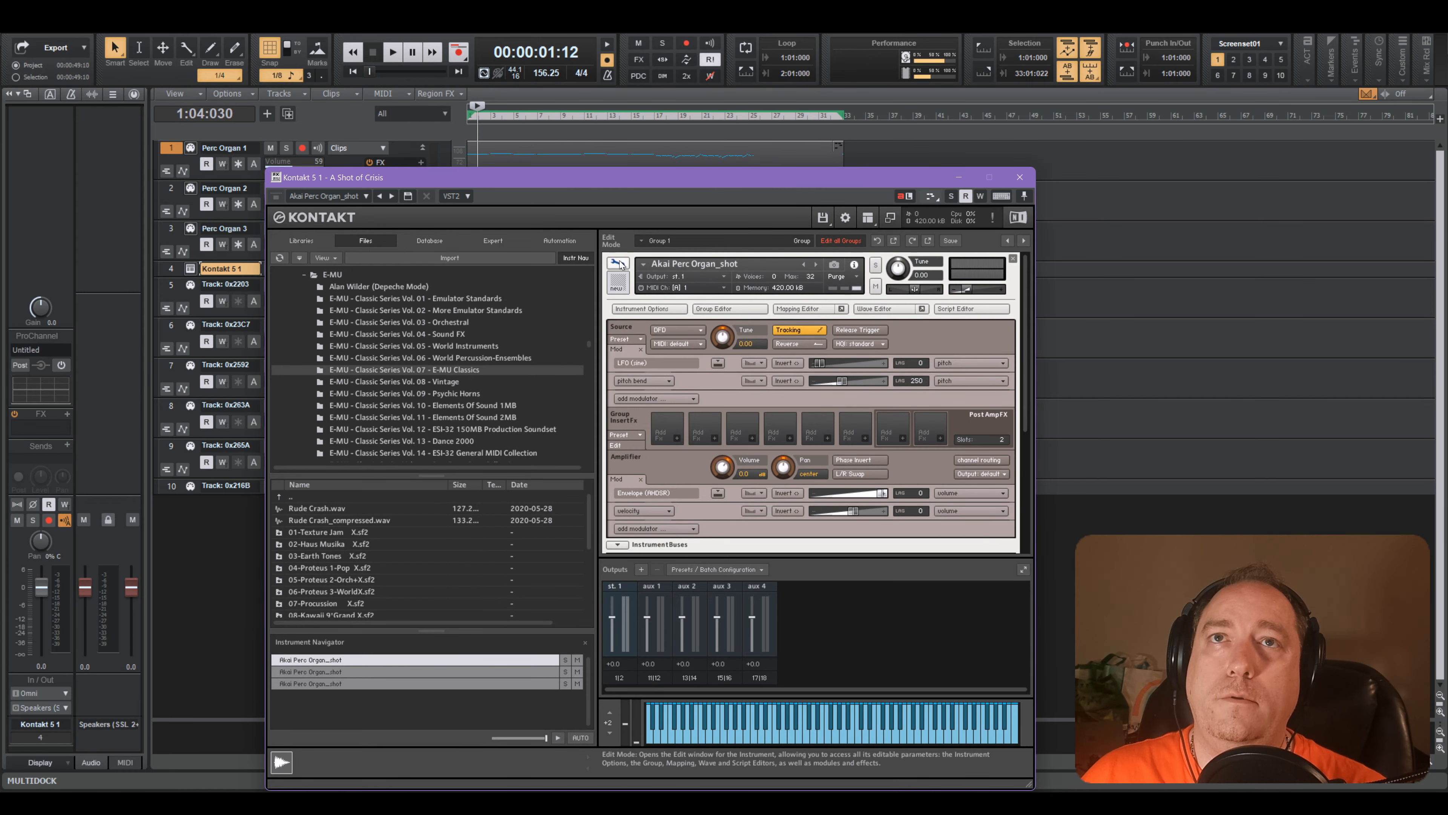
pyautogui.click(617, 263)
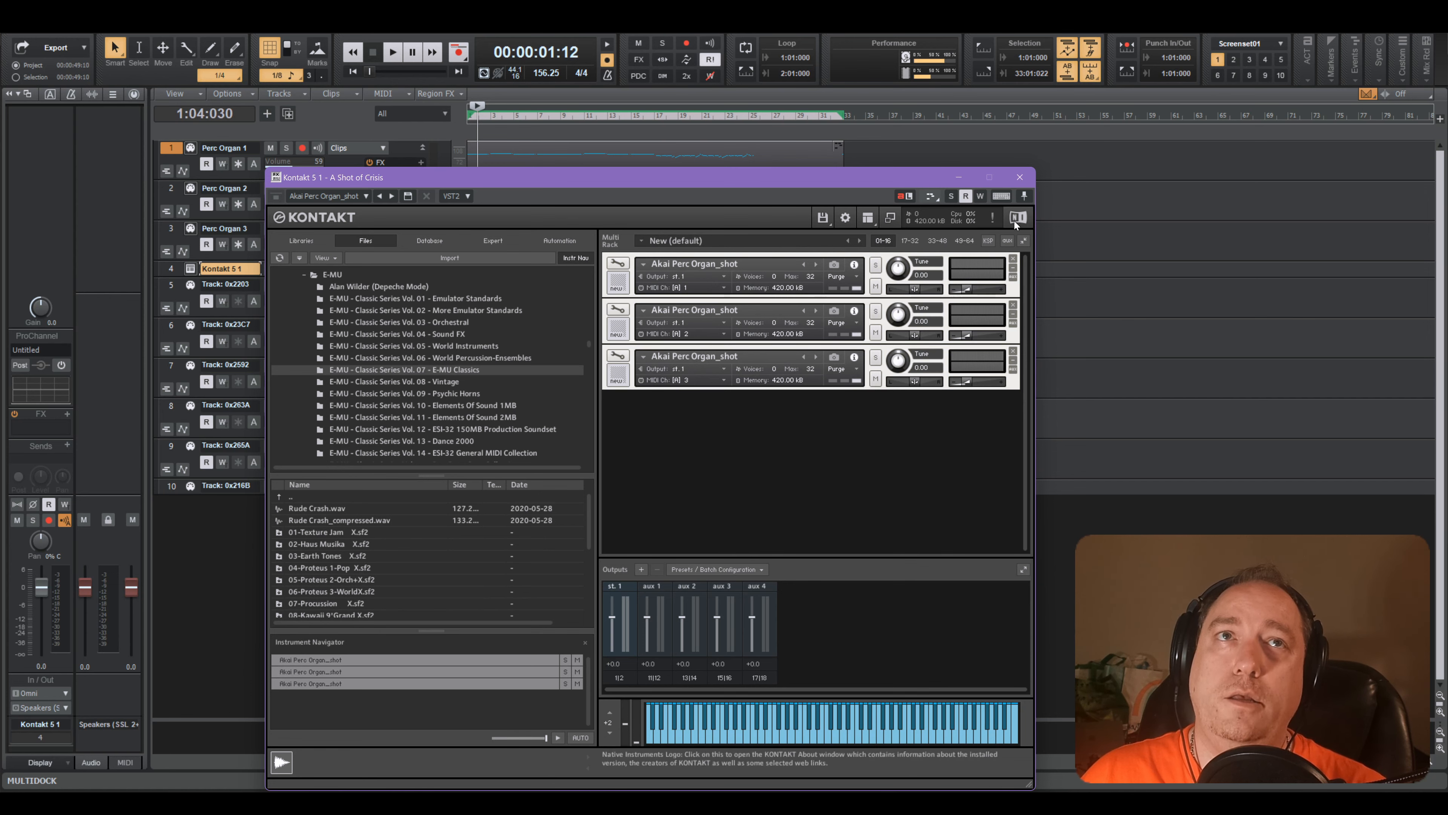
pyautogui.click(1020, 177)
# - Solo the Kontakt 5 1 track with its Perc Organ tracks and play the song briefly from the start
pyautogui.press('w')
pyautogui.click(287, 269)
pyautogui.press('space')
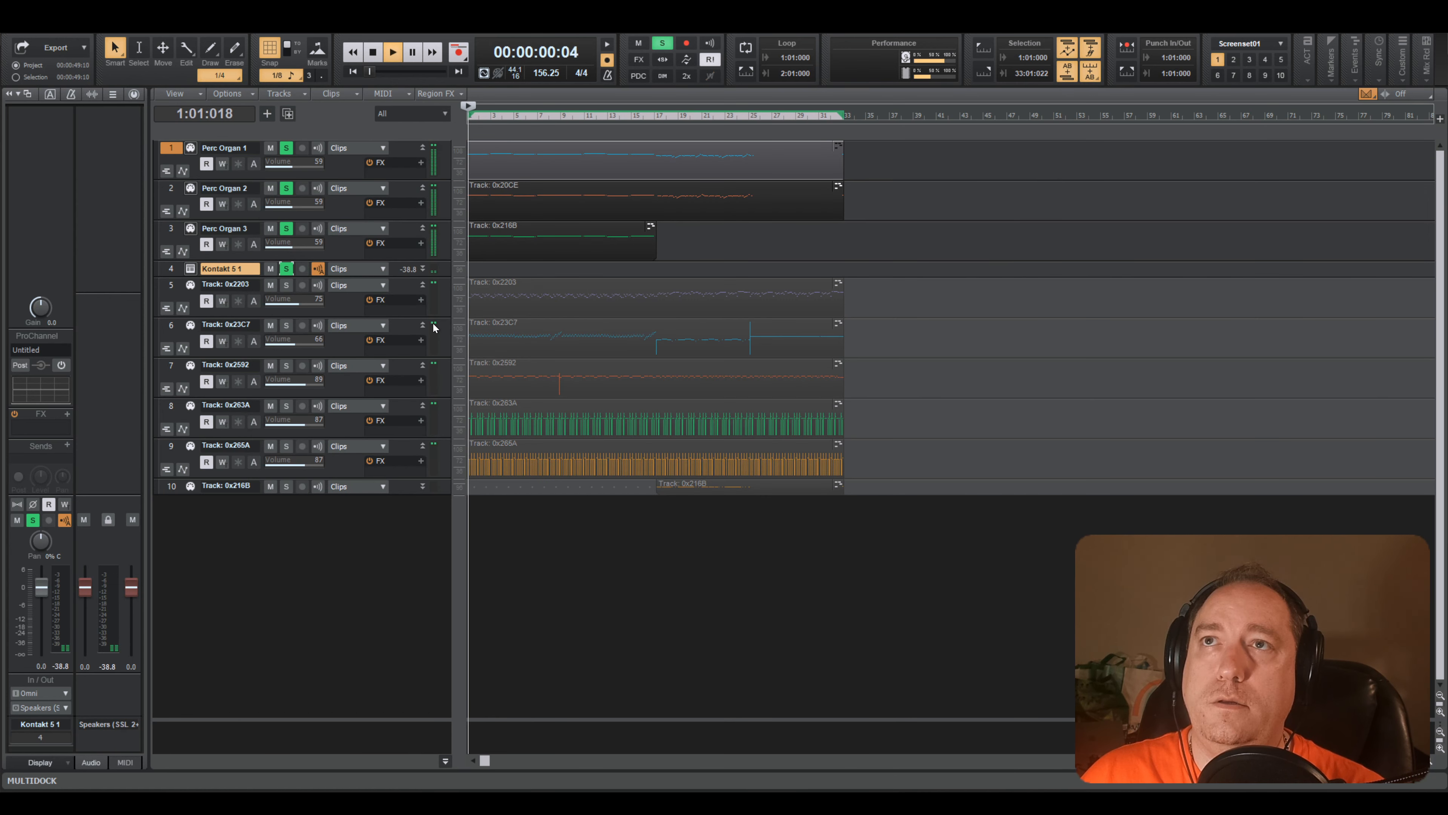
pyautogui.press('space')
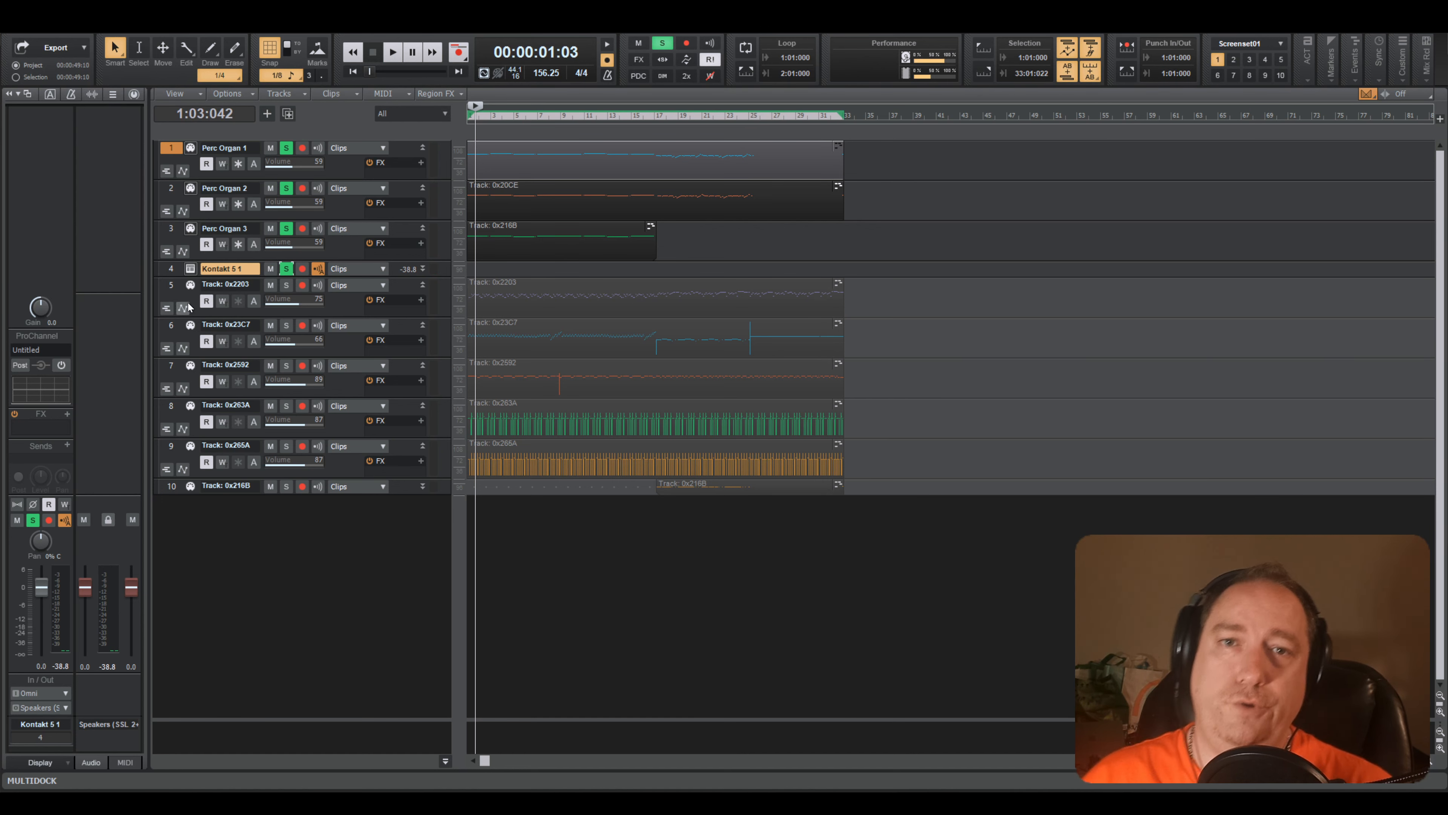
pyautogui.click(177, 151)
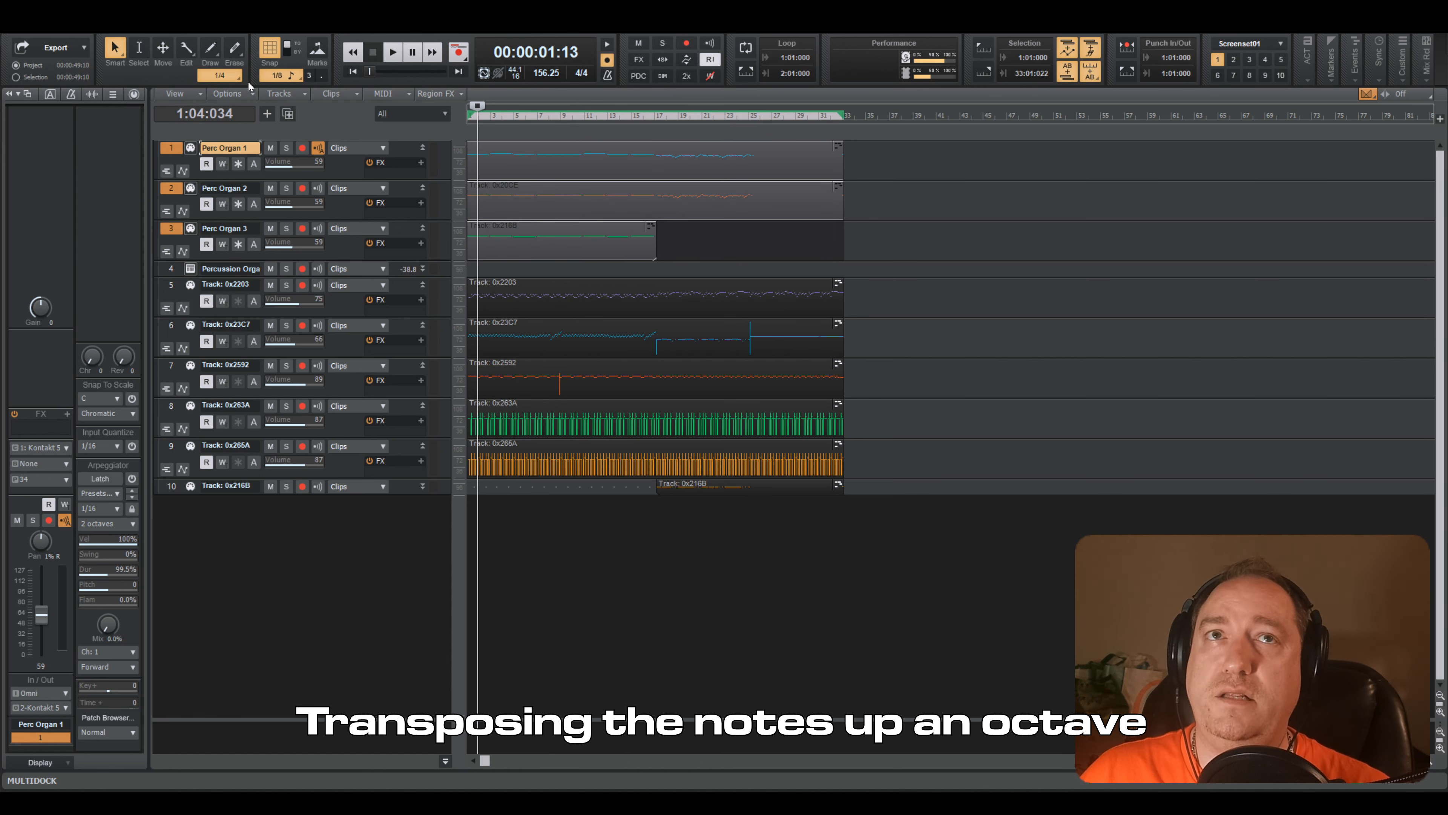
pyautogui.click(138, 32)
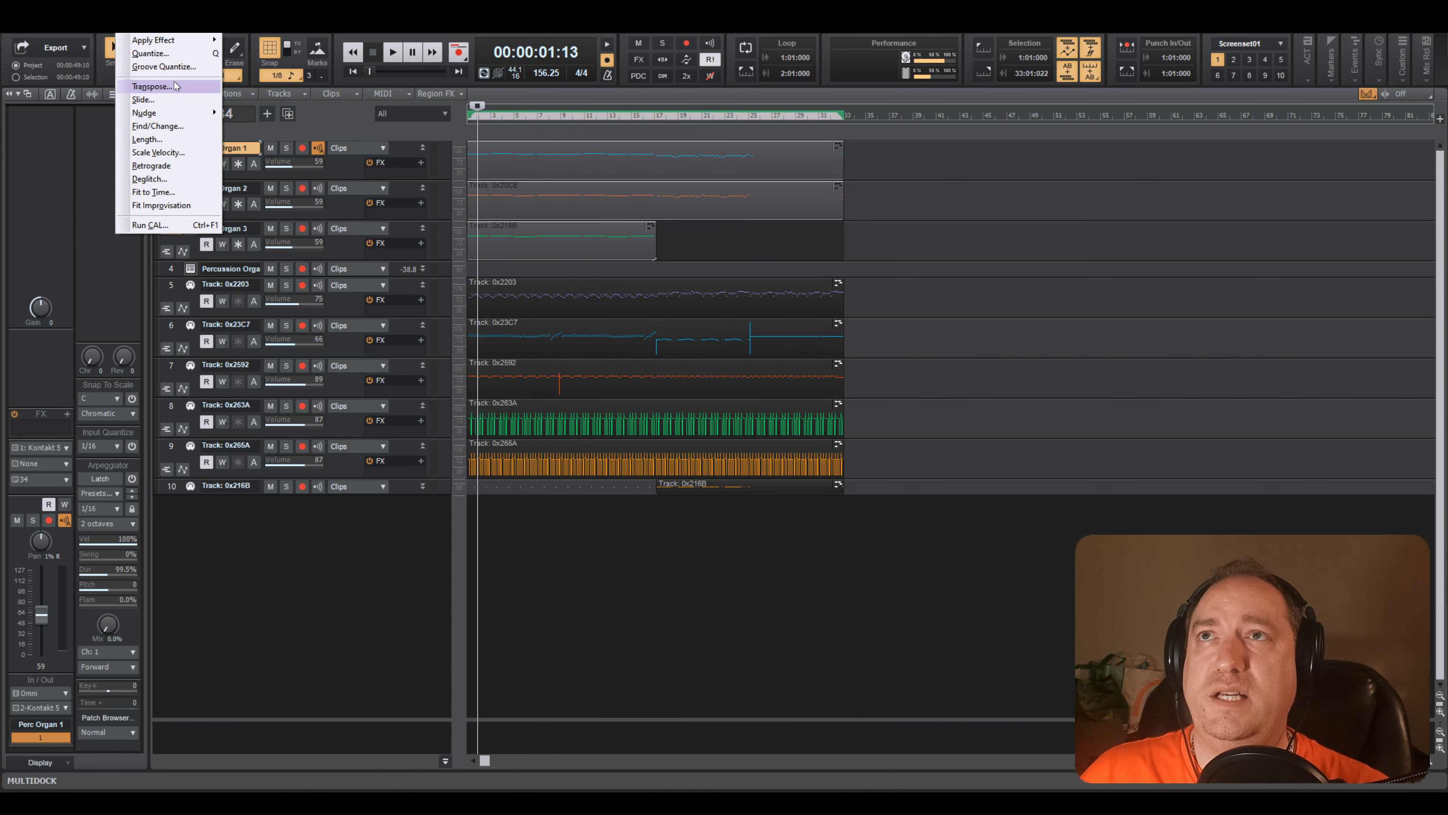
pyautogui.click(288, 637)
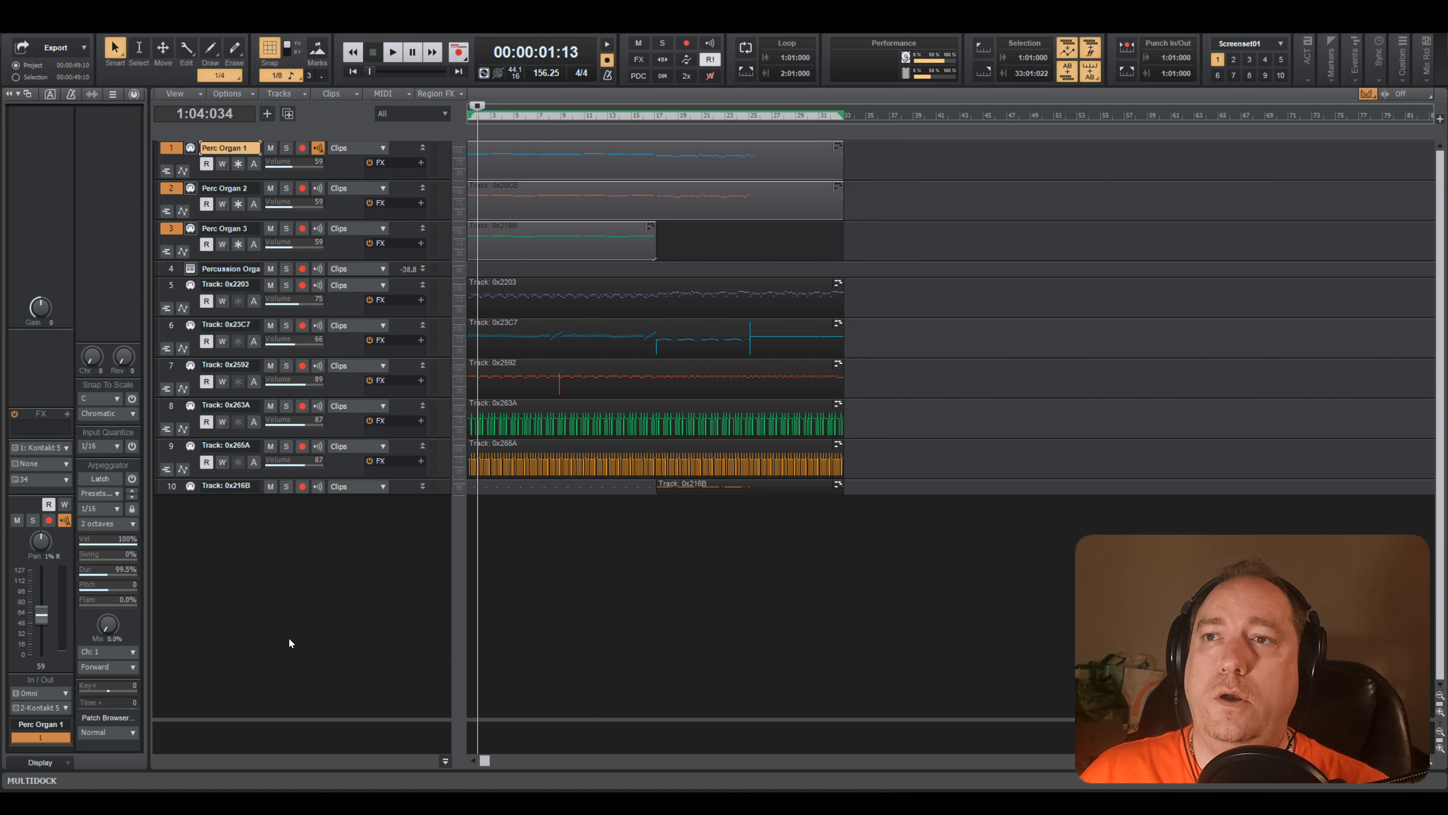
pyautogui.click(873, 223)
# - Transpose the three Perc Organ tracks up an octave with a Key+ offset of 12, and play the result from the start
pyautogui.press('w')
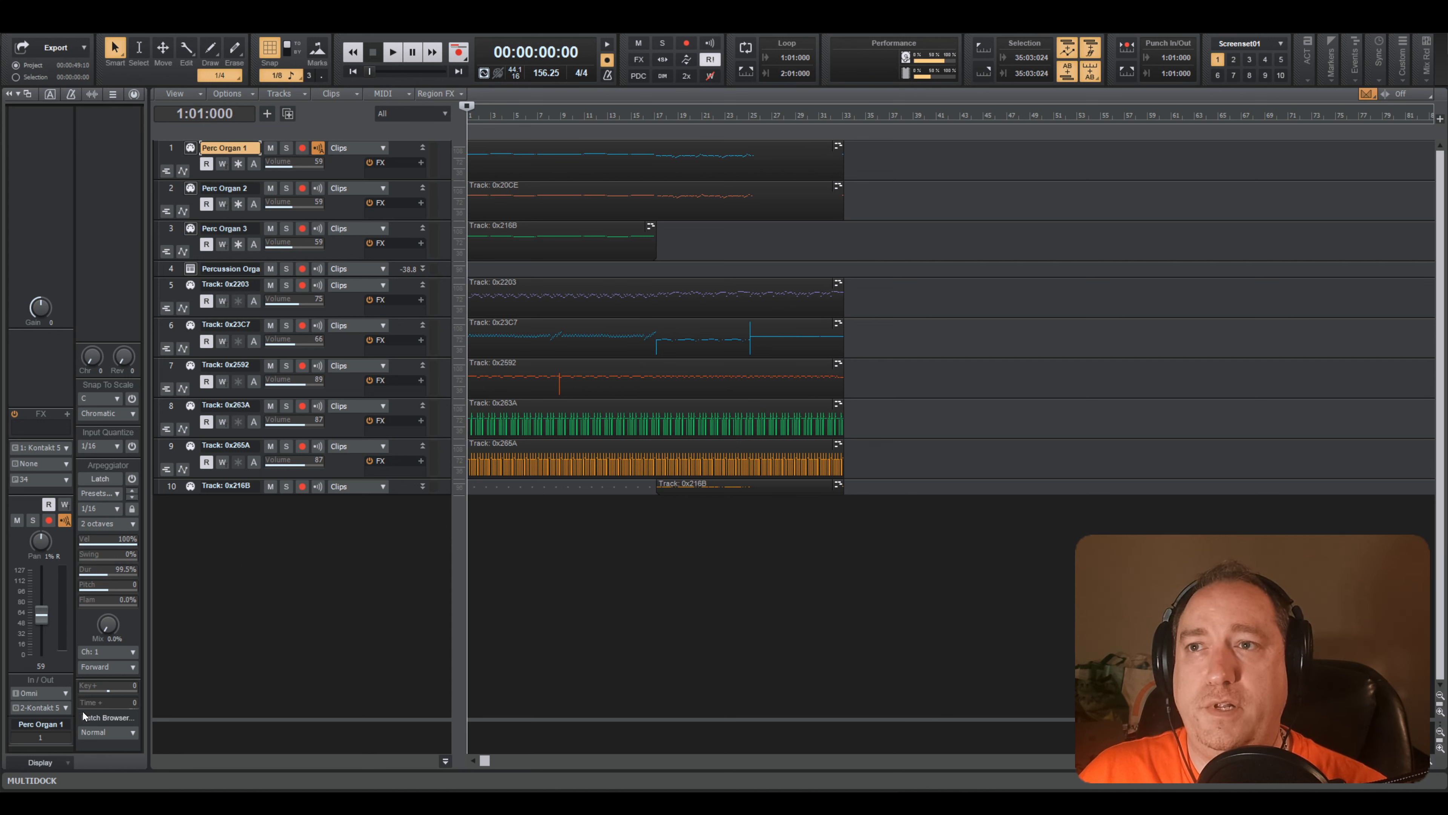
pyautogui.scroll(1, 102, 688)
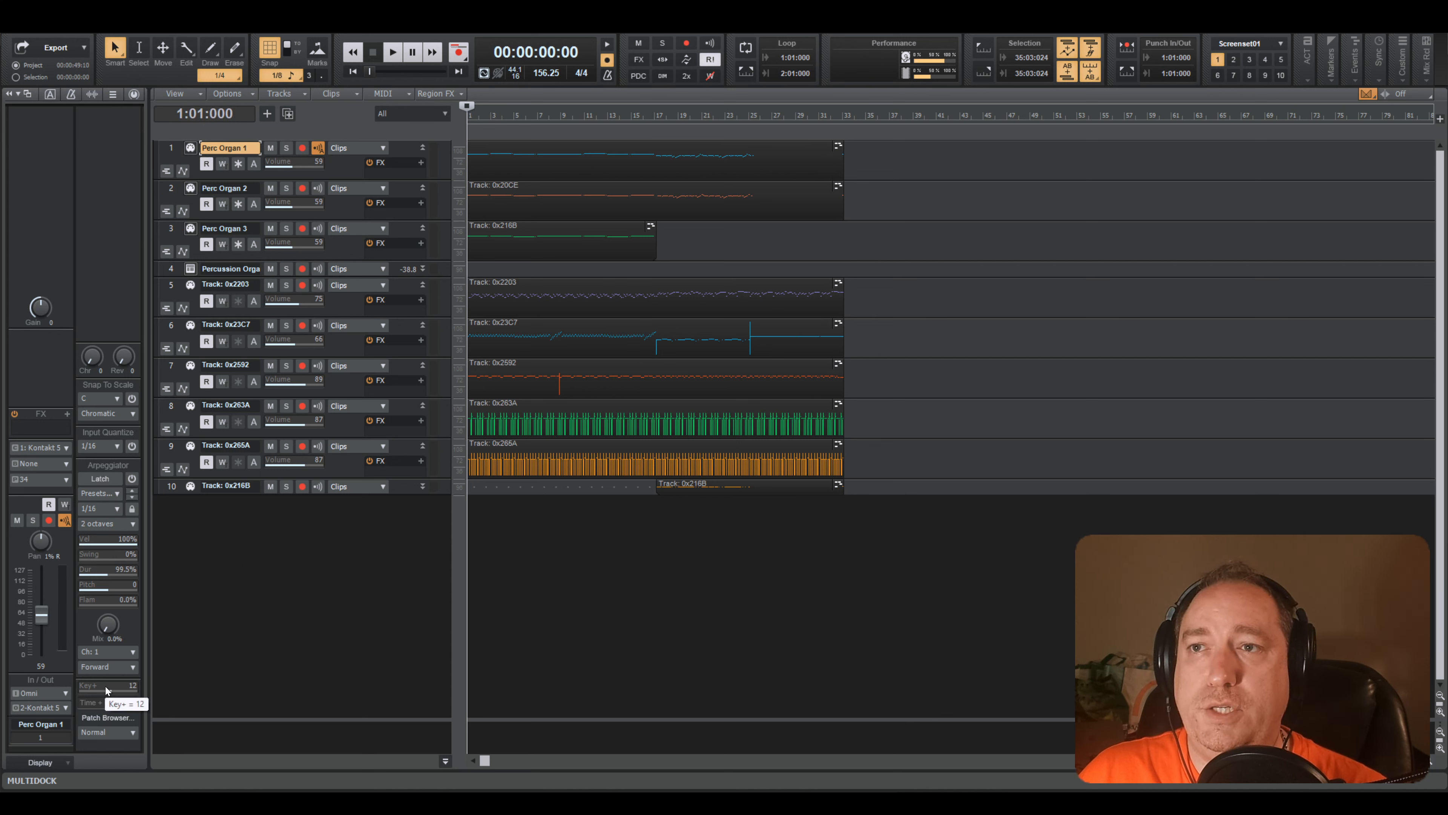
pyautogui.click(166, 189)
pyautogui.click(175, 229)
pyautogui.press('space')
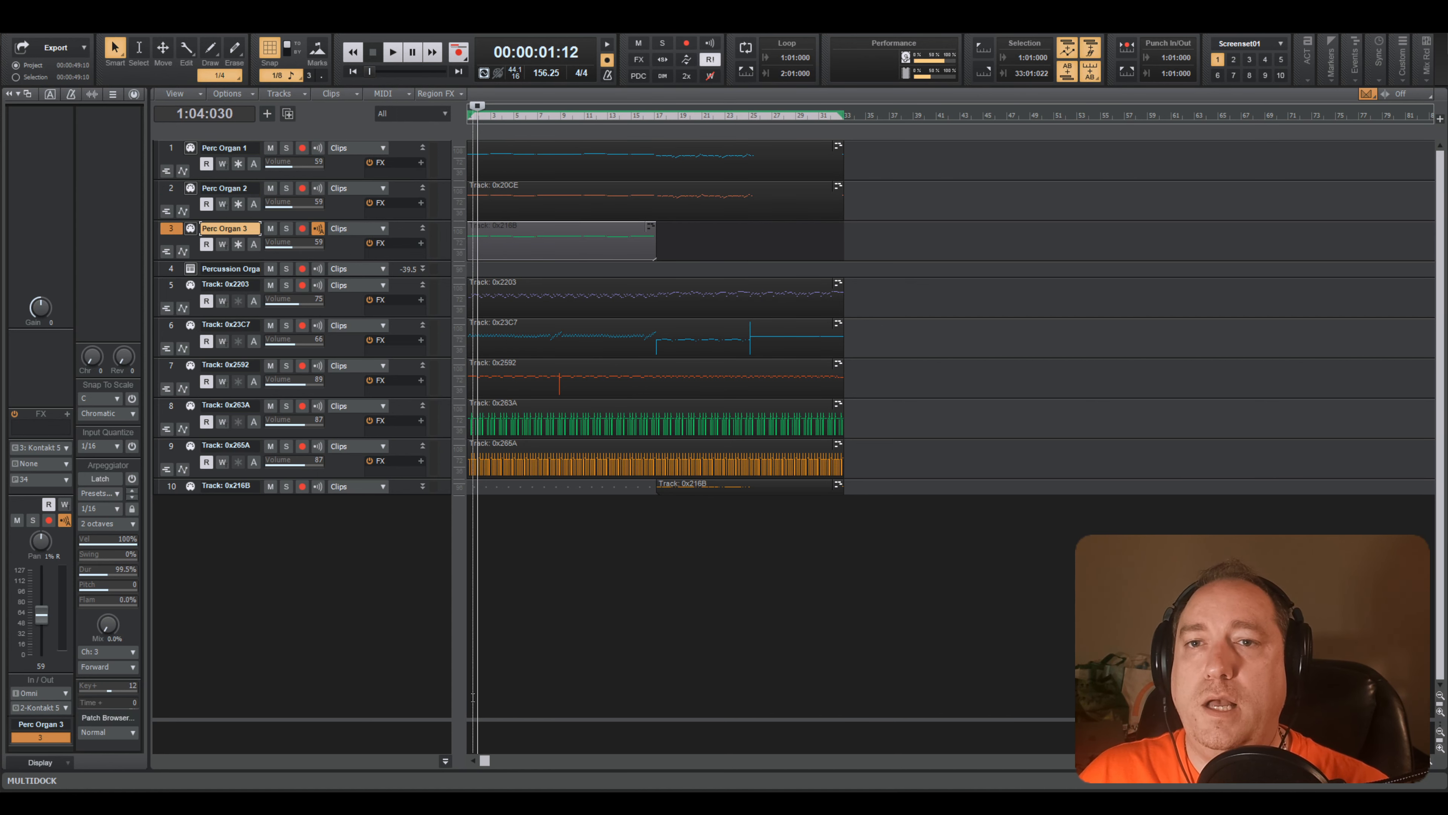
# - Rename the MIDI track Track: 0x2203 as Pick Bass
pyautogui.hotkey('alt', 'Tab')
pyautogui.hotkey('alt', 'Tab')
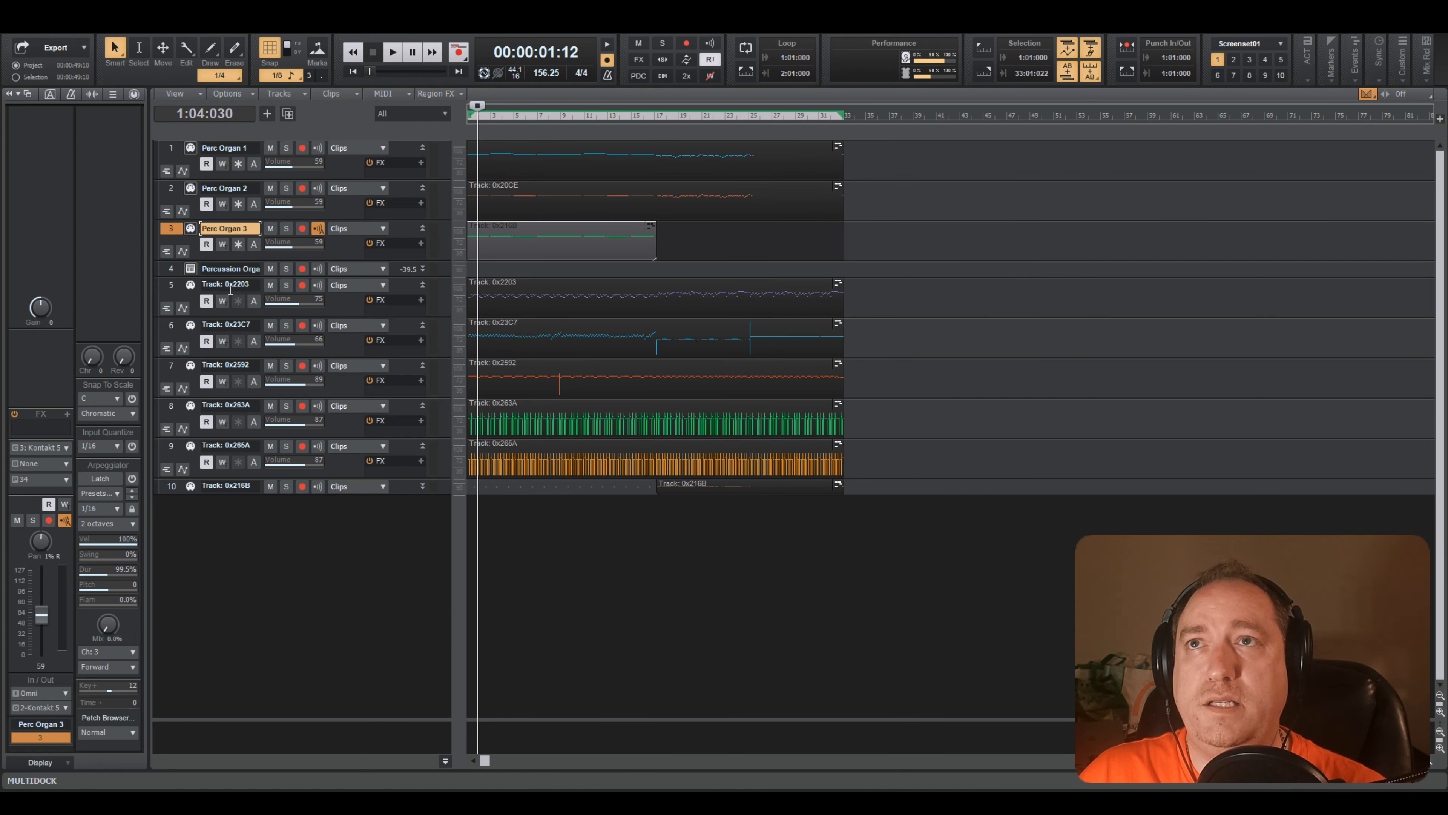
pyautogui.doubleClick(228, 285)
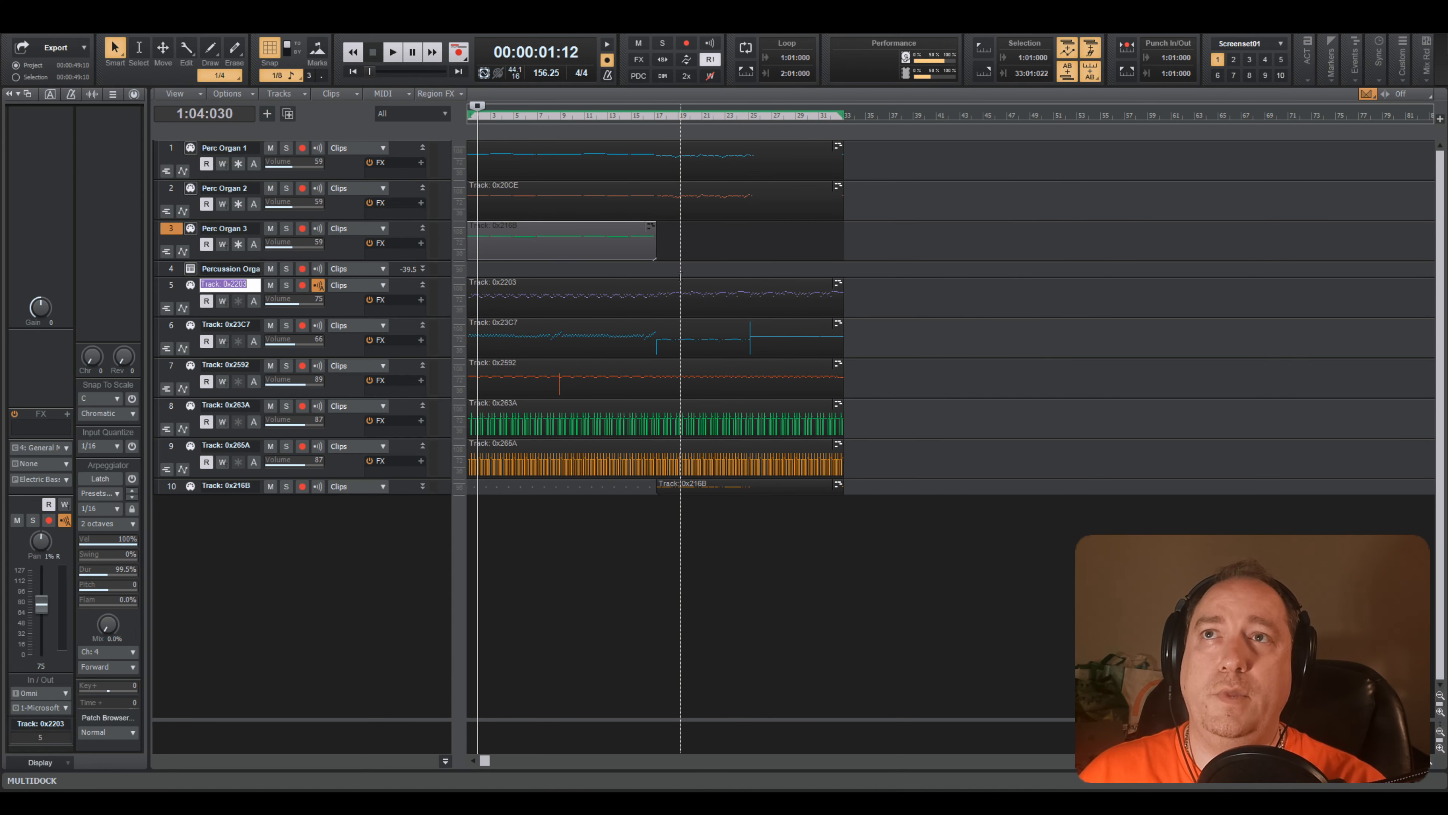
pyautogui.write('Pick Bas')
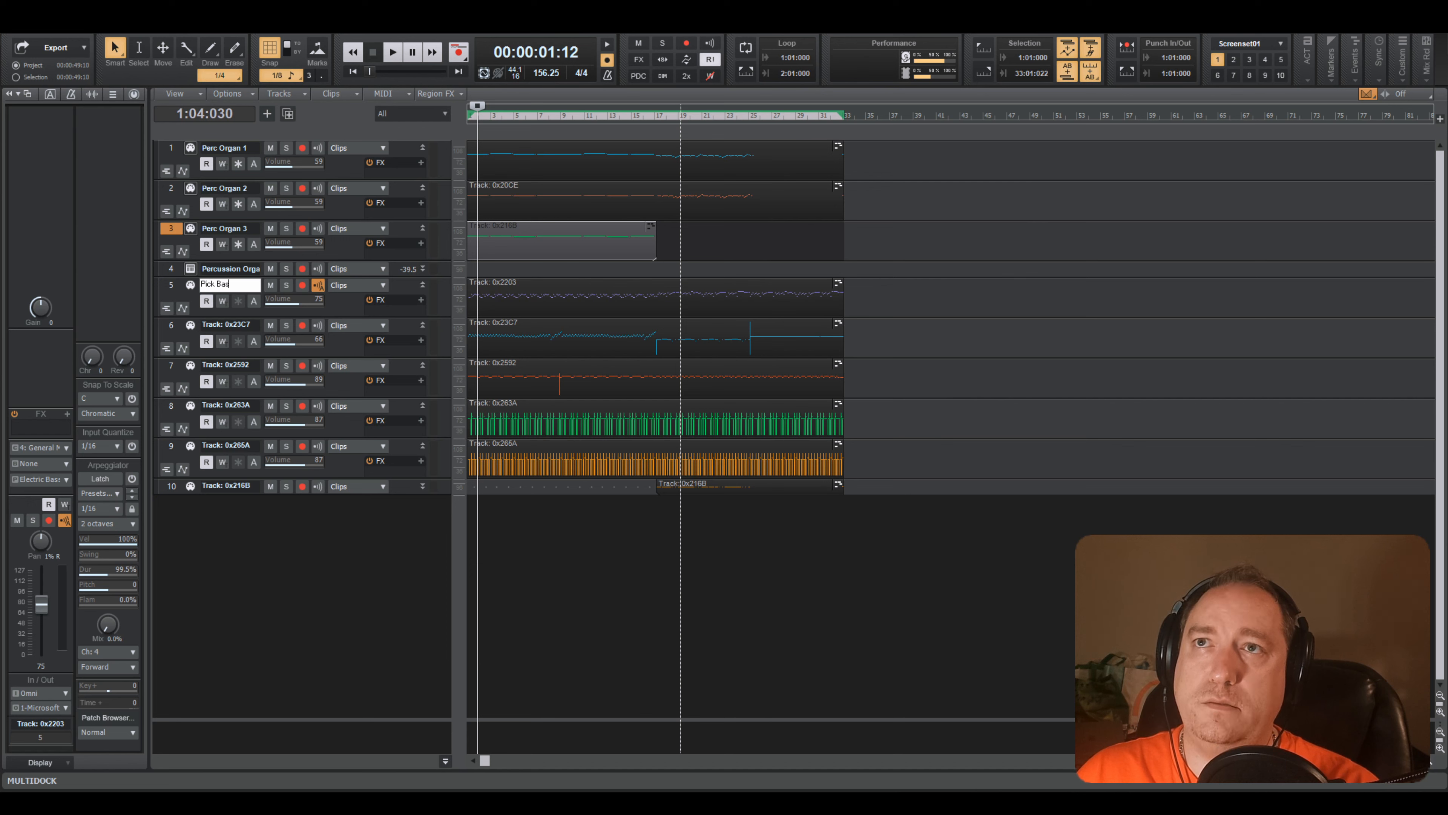
pyautogui.write('s')
pyautogui.press('Return')
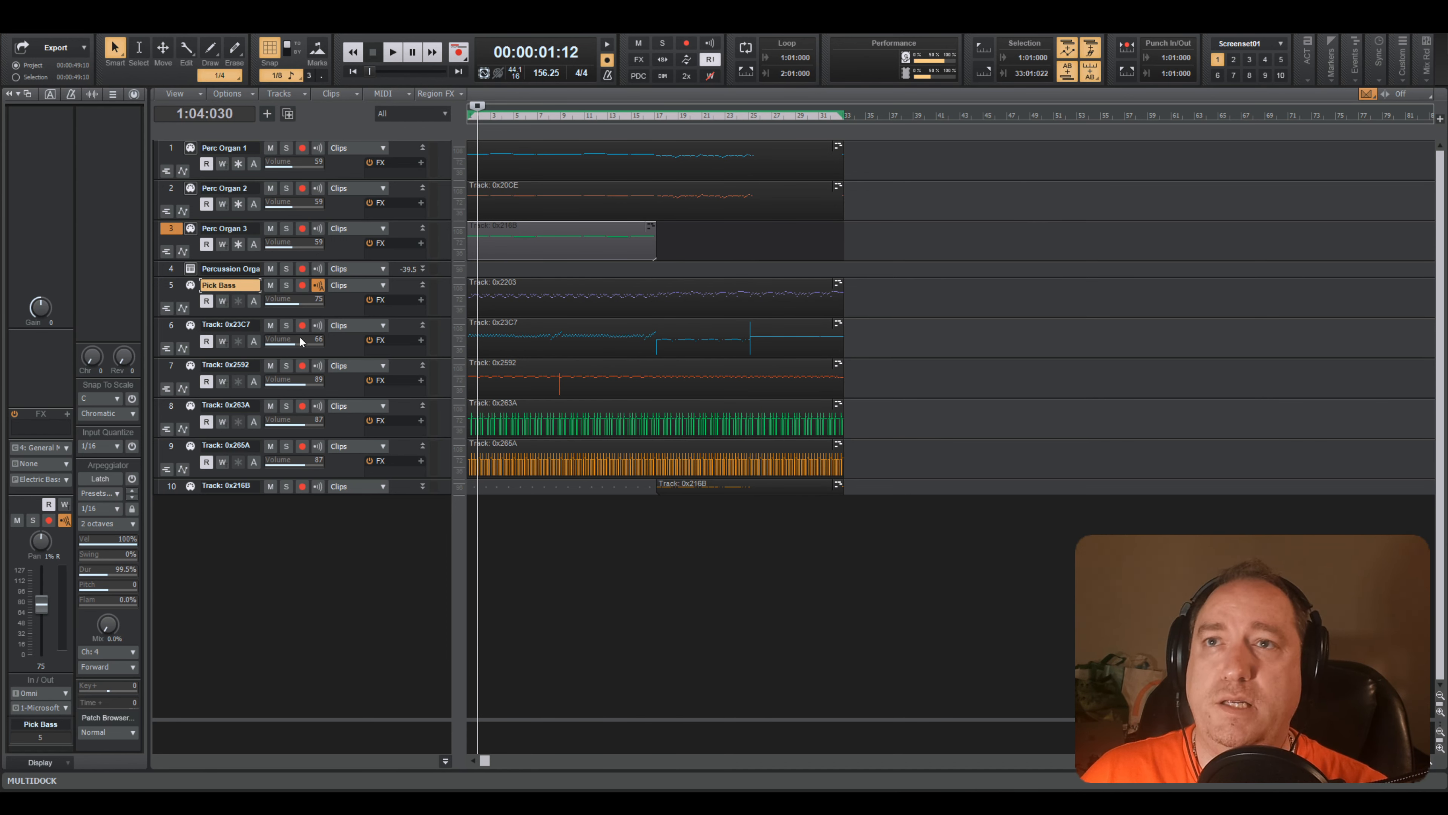
# - Insert a Kontakt 5 instrument track and move it directly above the Pick Bass MIDI track
pyautogui.rightClick(251, 581)
pyautogui.click(285, 633)
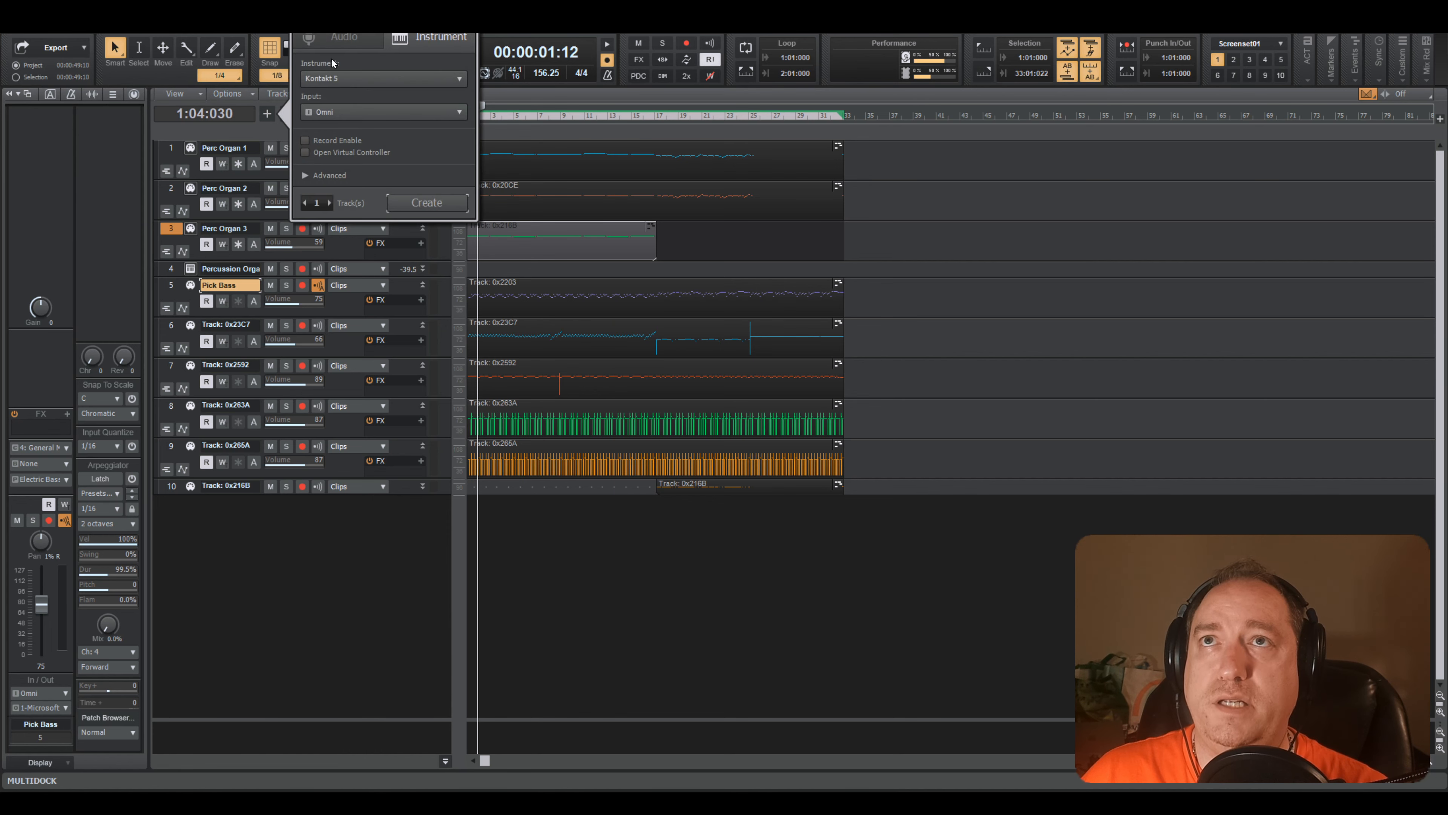
pyautogui.click(437, 203)
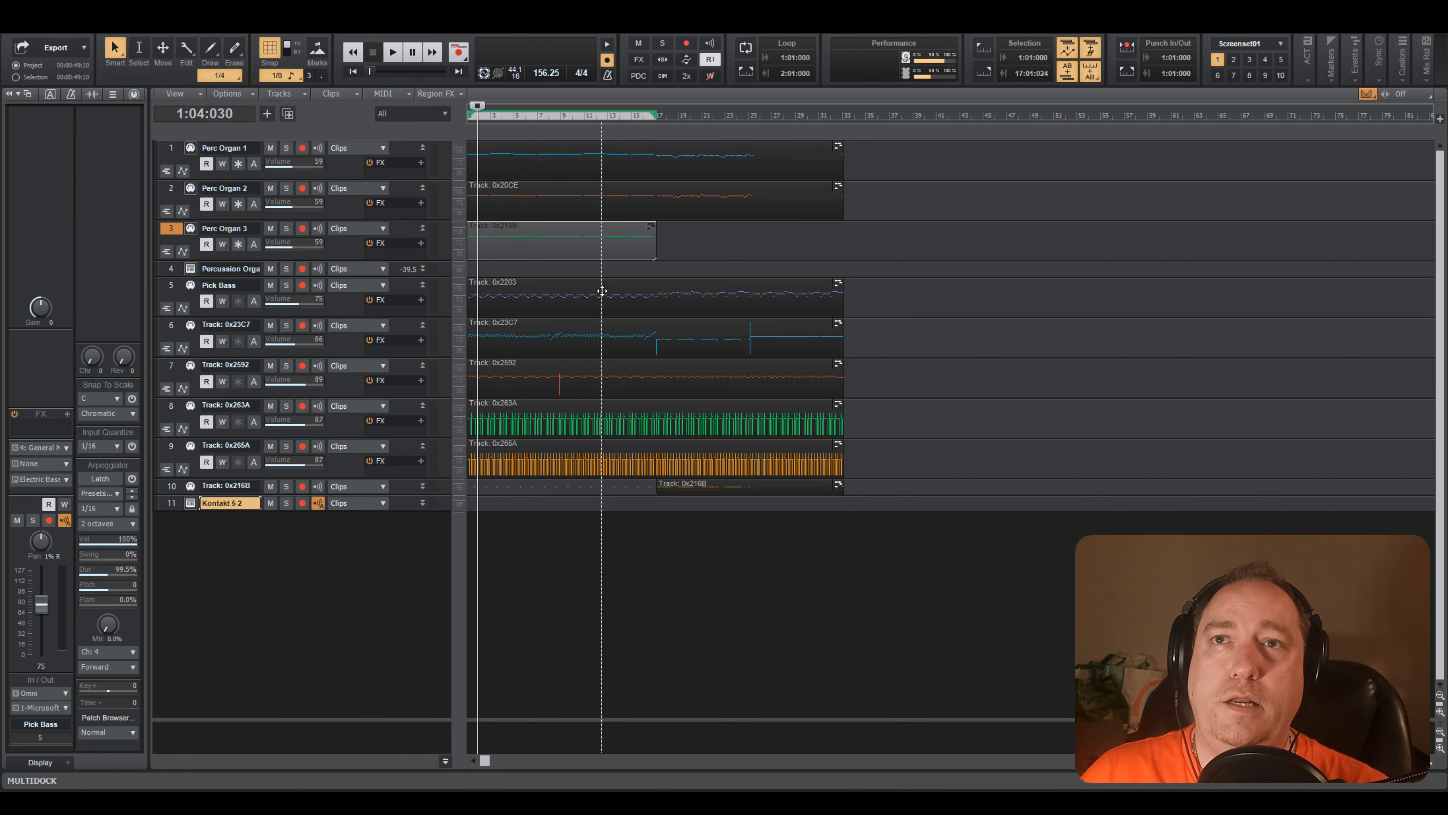
pyautogui.moveTo(398, 502); pyautogui.dragTo(399, 278)
# - Rename the new Kontakt 5 2 instrument track as Pick Bass, reusing the MIDI track's name
pyautogui.doubleClick(217, 302)
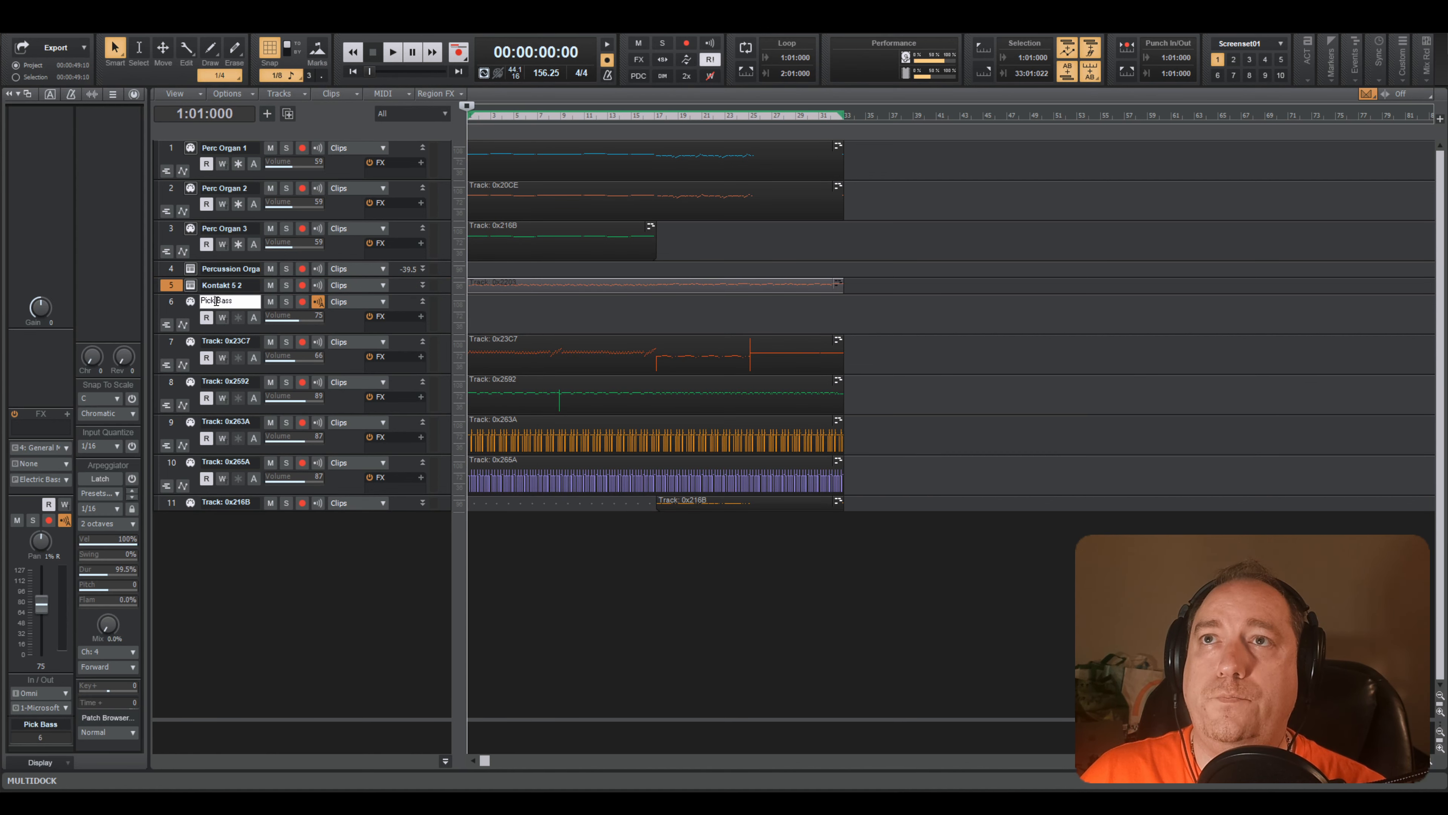
pyautogui.click(228, 286)
pyautogui.hotkey('ctrl', 'a')
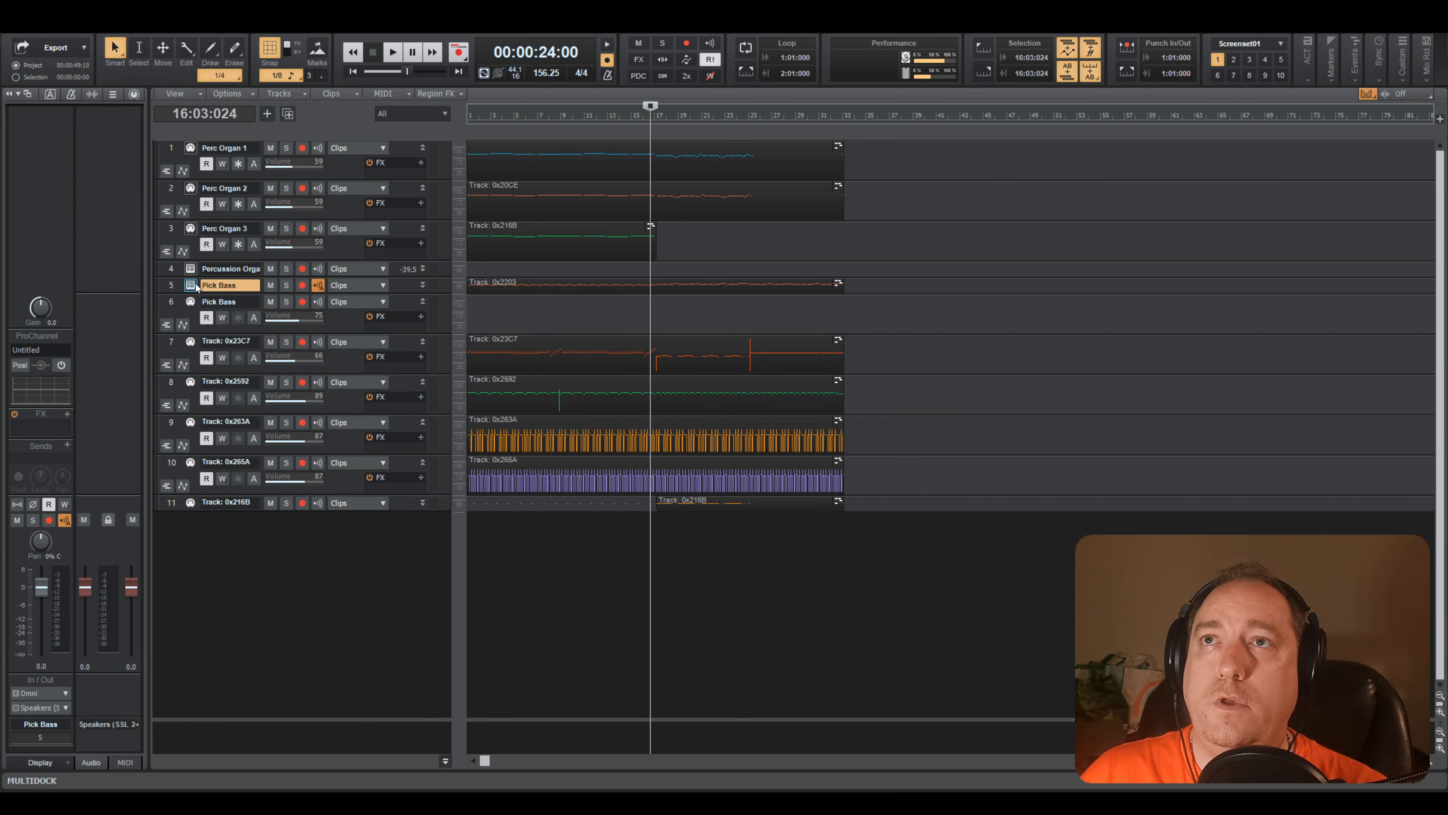
# - Open Kontakt for the Pick Bass instrument track and browse the Instruments folder for a patch to load
pyautogui.click(193, 285)
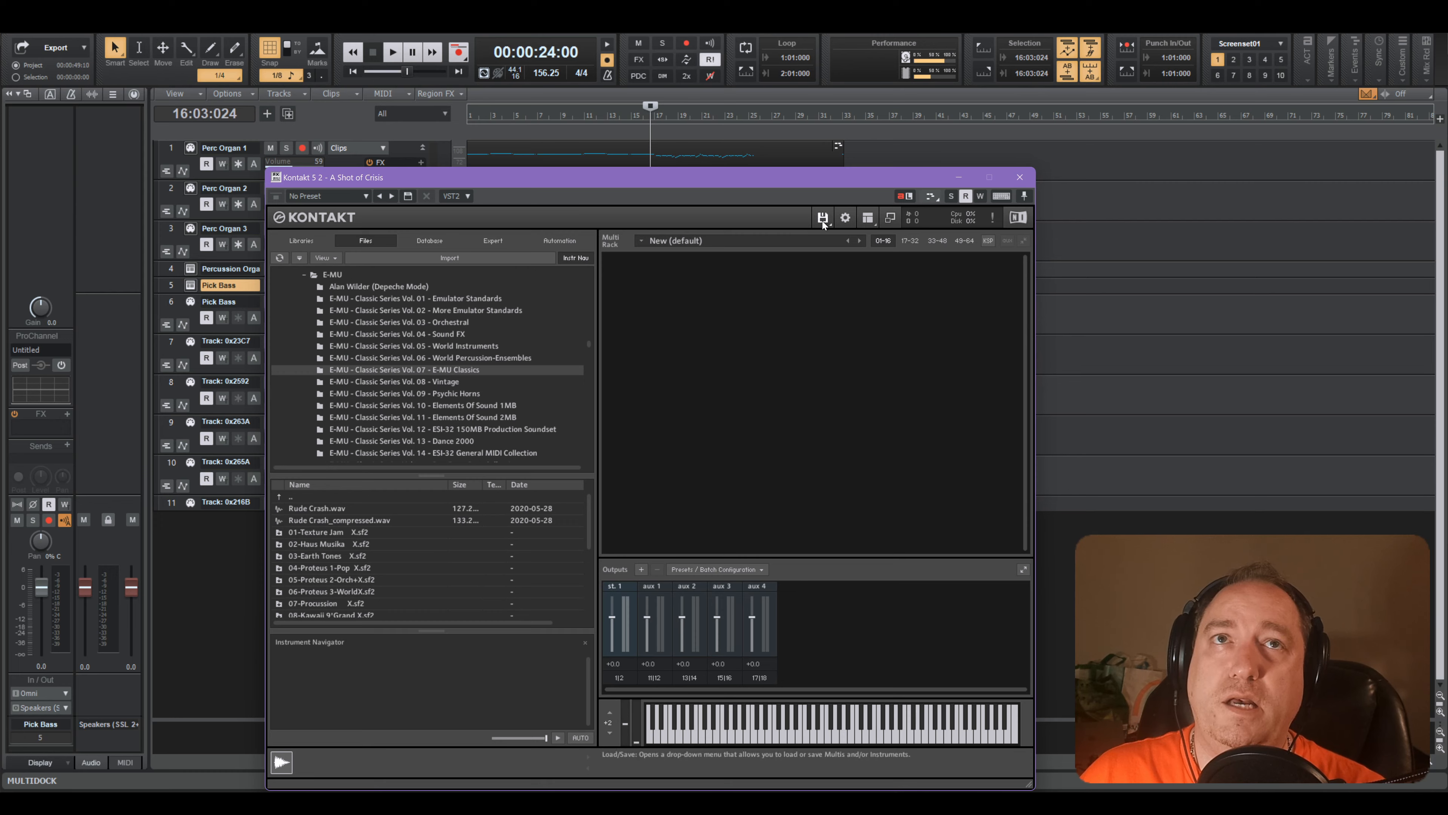
pyautogui.click(823, 219)
pyautogui.click(880, 257)
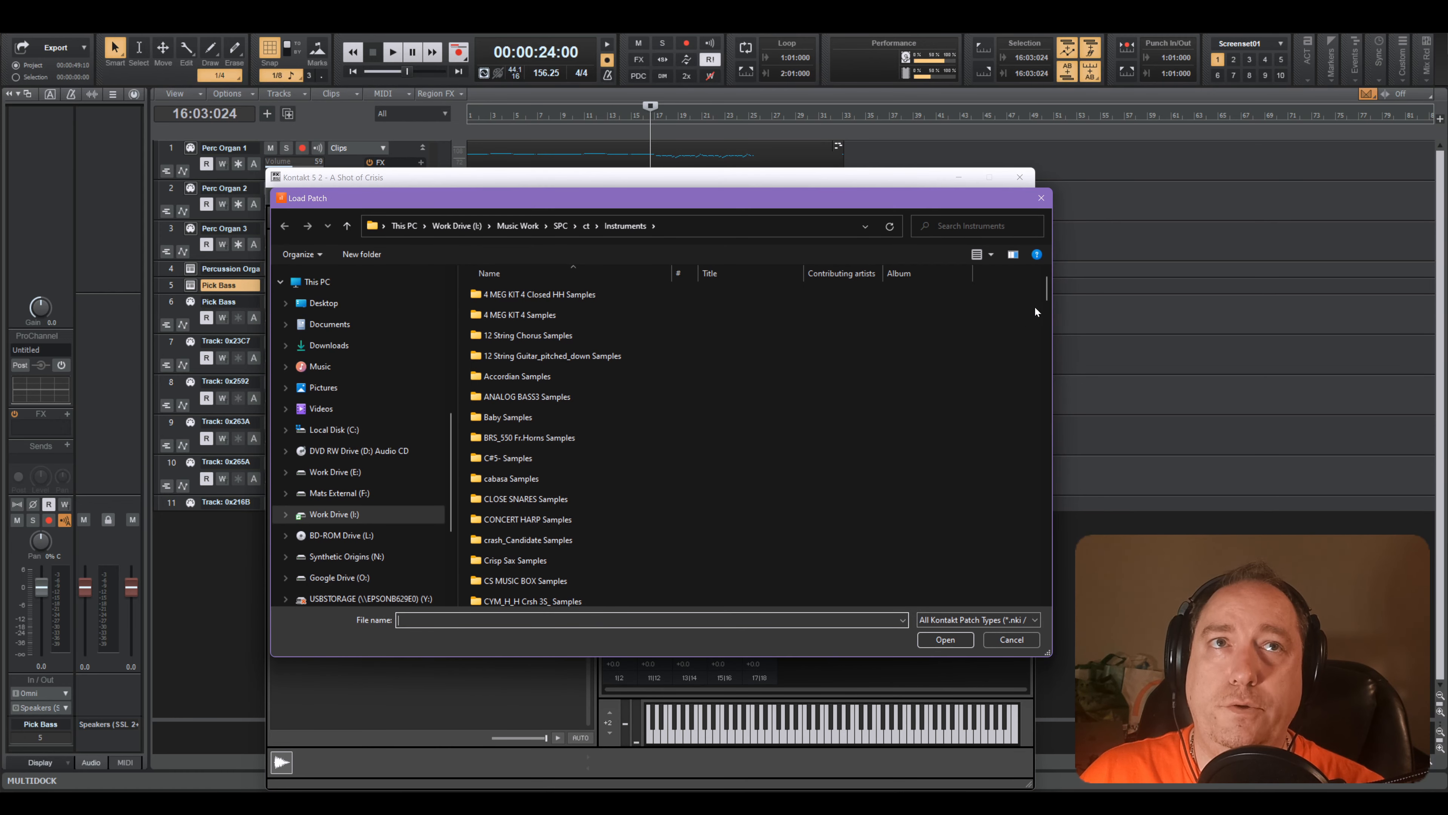
pyautogui.moveTo(1046, 293); pyautogui.dragTo(1025, 465)
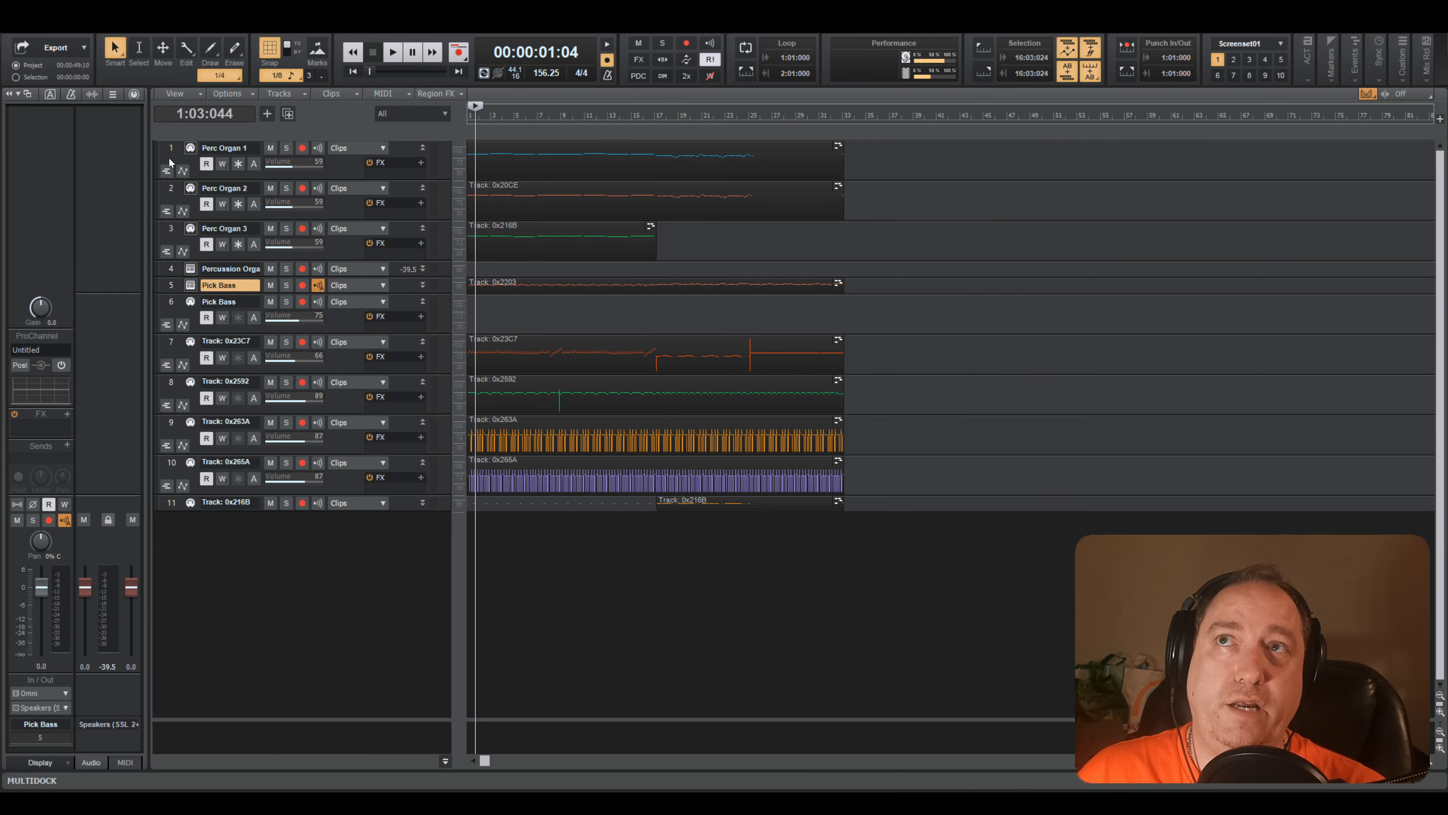
# - Select the clip on the Pick Bass instrument track and set the track's MIDI channel to 1 of Kontakt 5
pyautogui.click(573, 287)
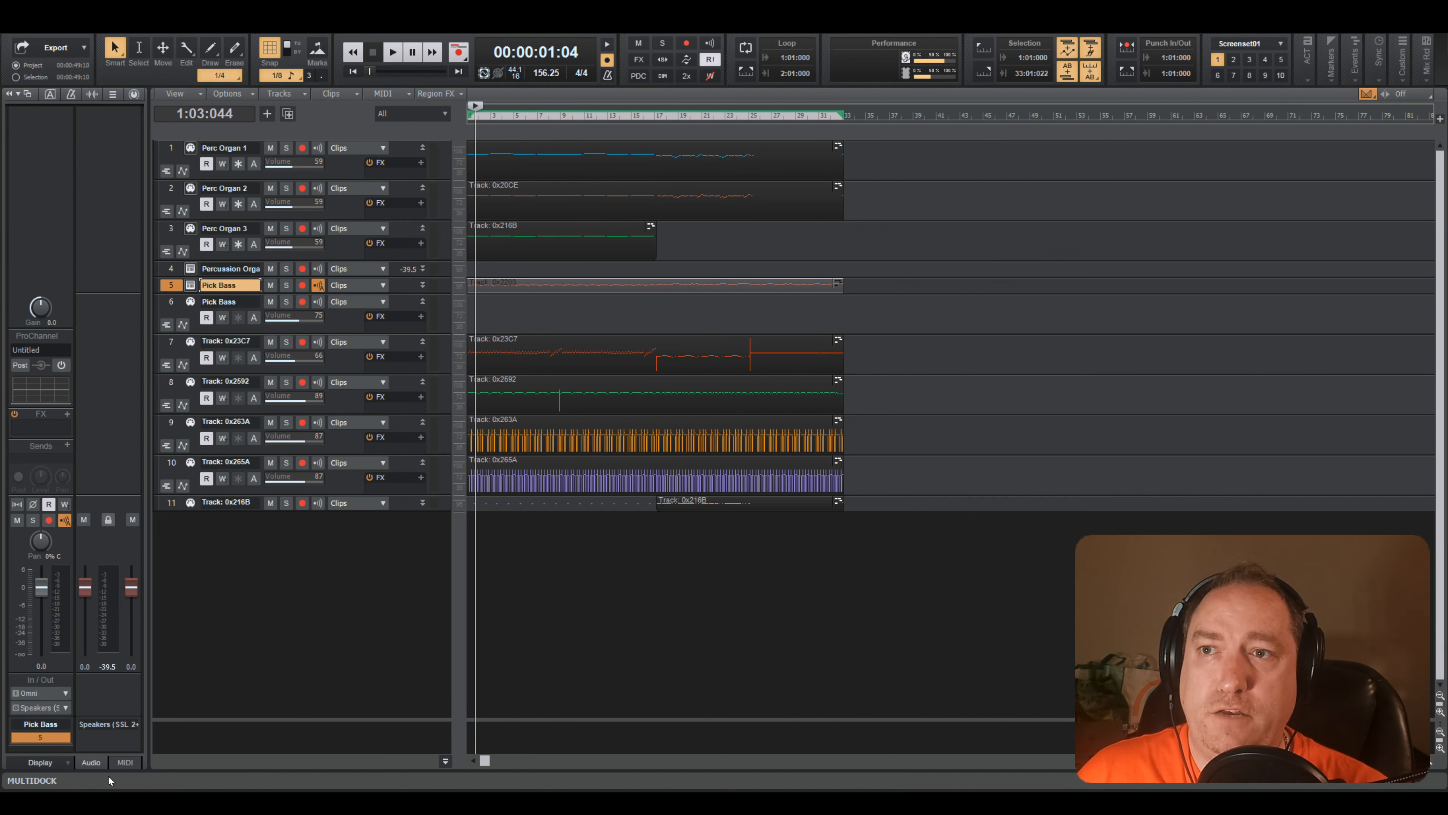
pyautogui.click(121, 762)
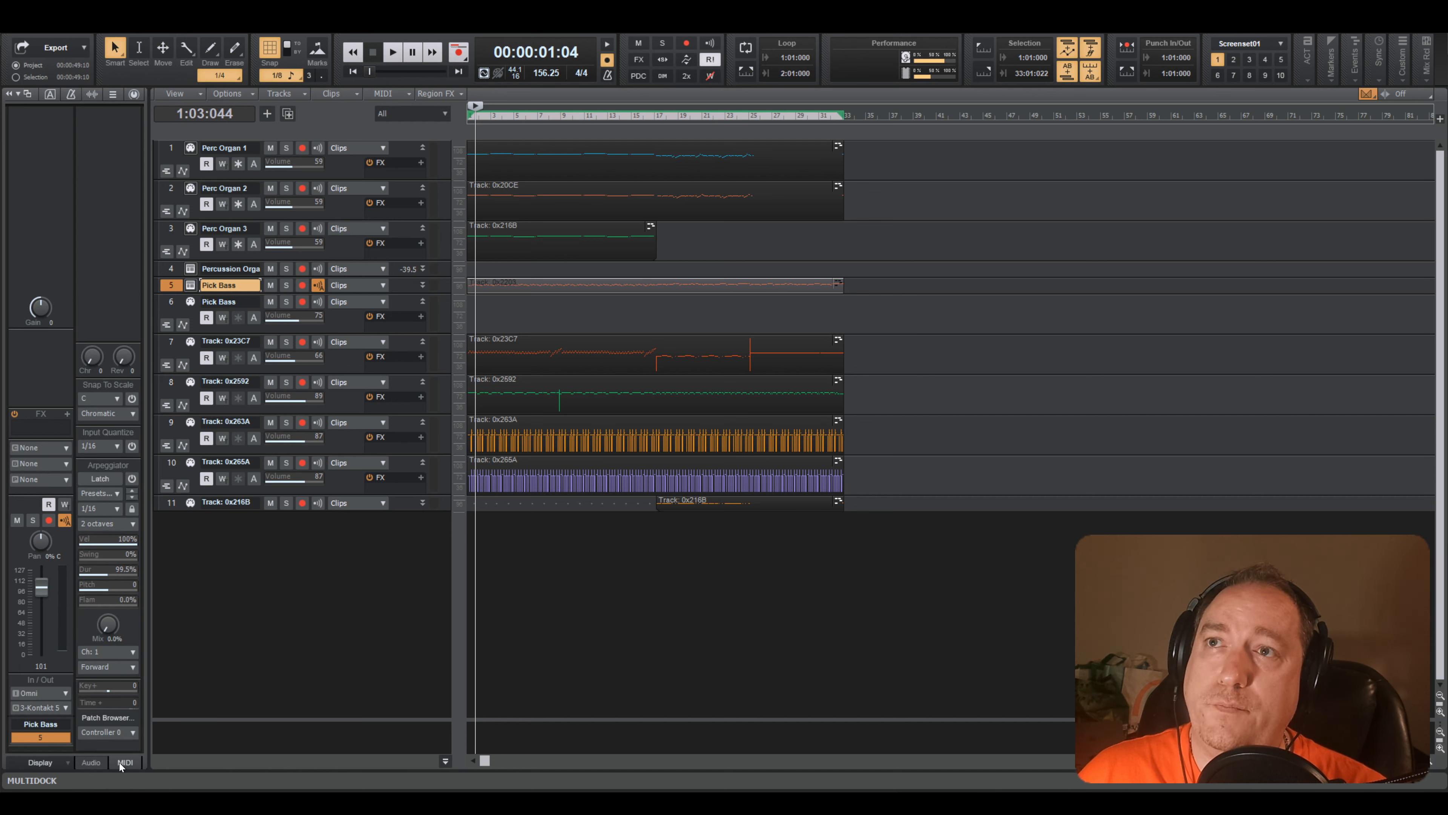
pyautogui.click(43, 449)
pyautogui.click(40, 463)
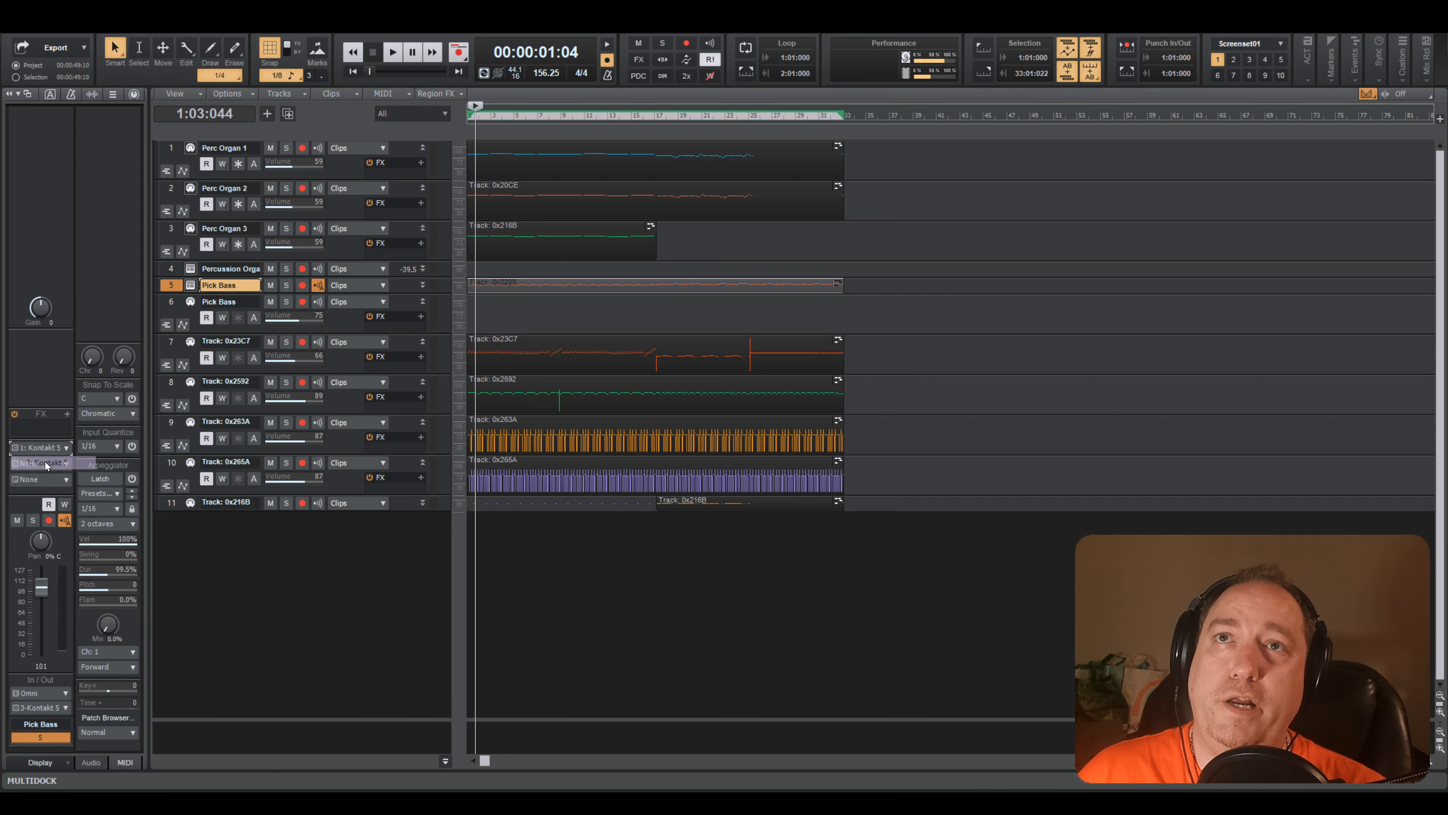
# - Audition the Pick Bass with the song, lowering its volume and setting its Key+ transposition to -24
pyautogui.press('w')
pyautogui.press('space')
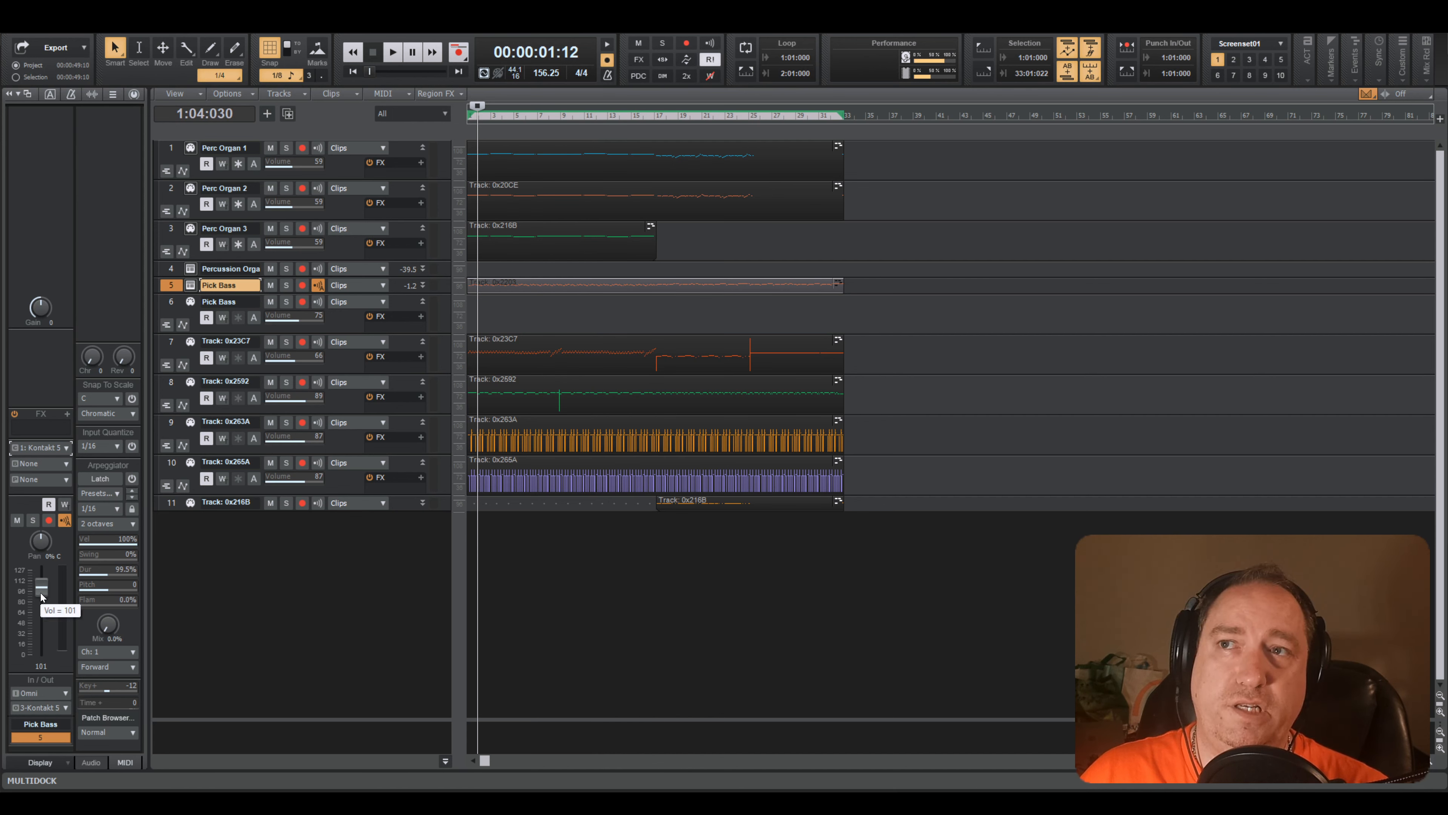
pyautogui.press('space')
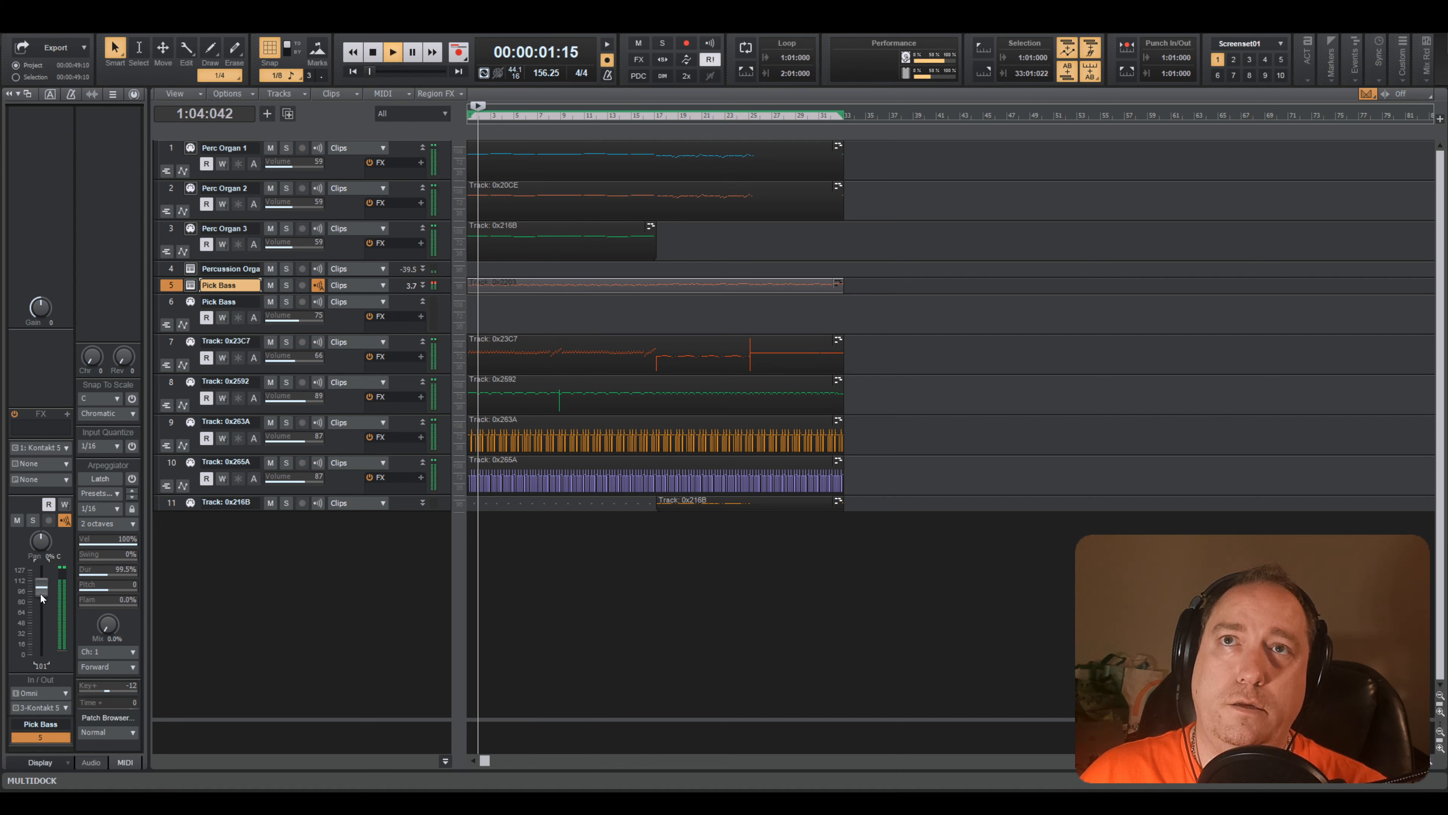
pyautogui.press('space')
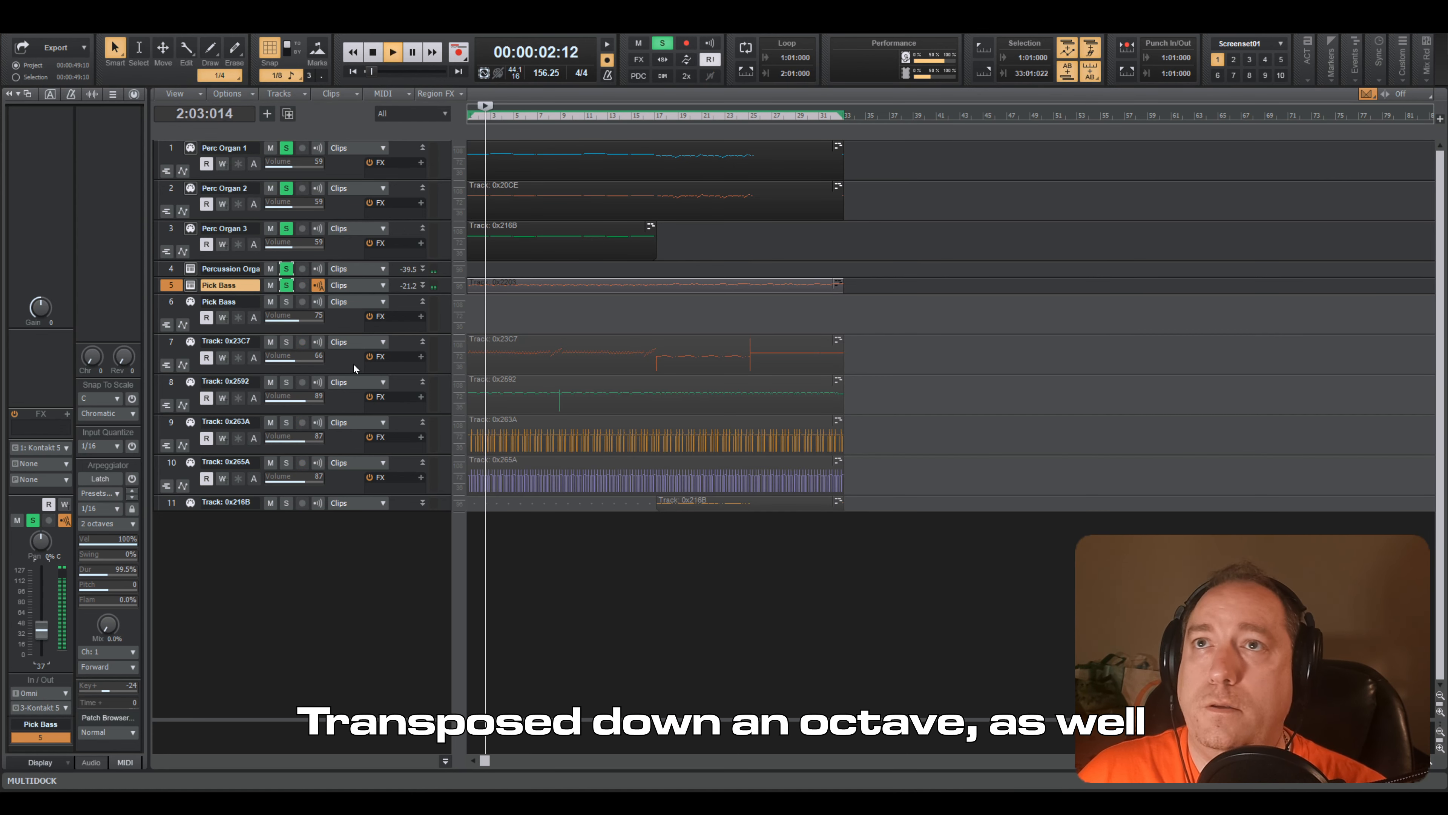
# - Delete the leftover empty Pick Bass MIDI track below the instrument track
pyautogui.rightClick(169, 300)
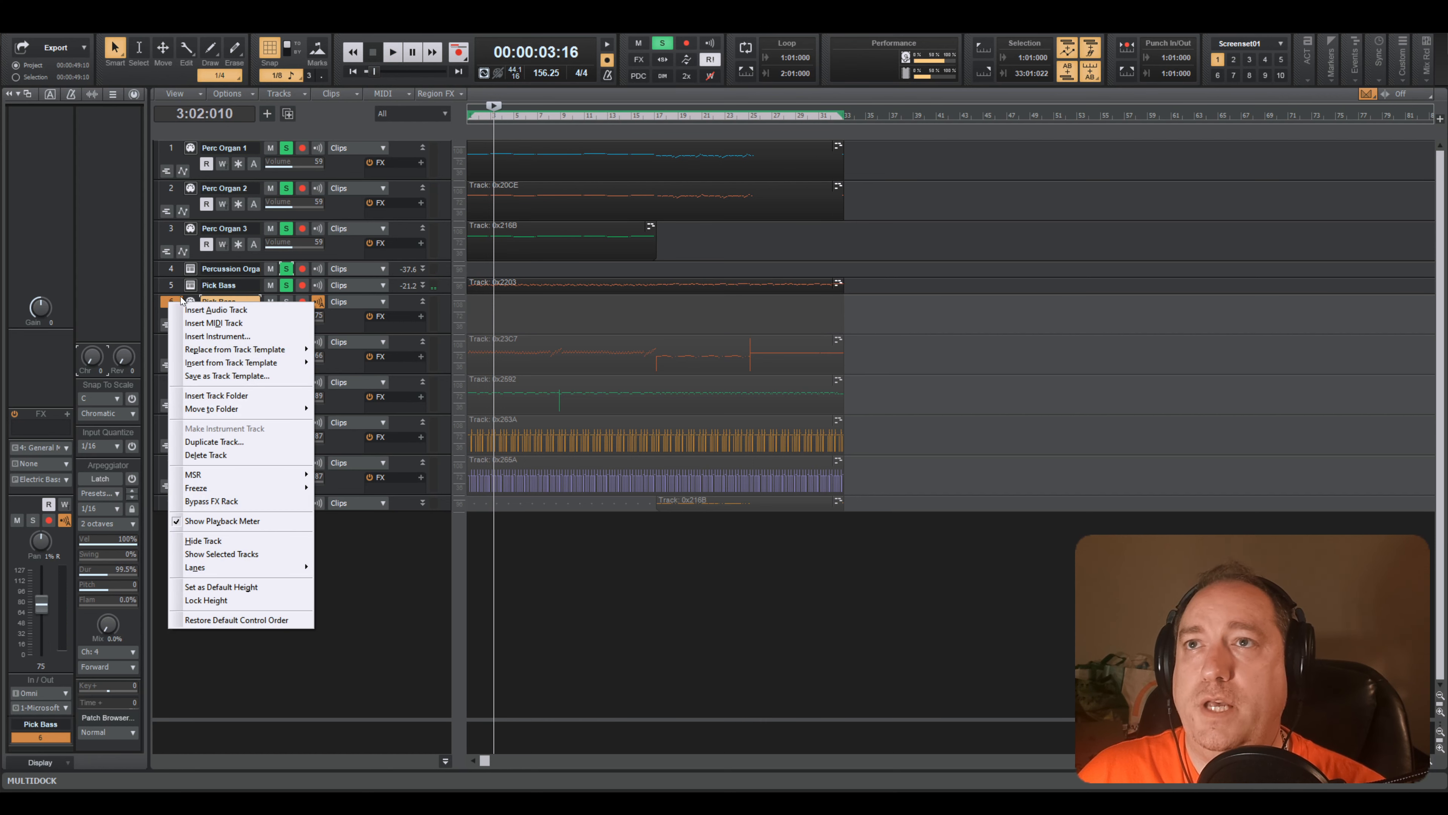
pyautogui.click(230, 455)
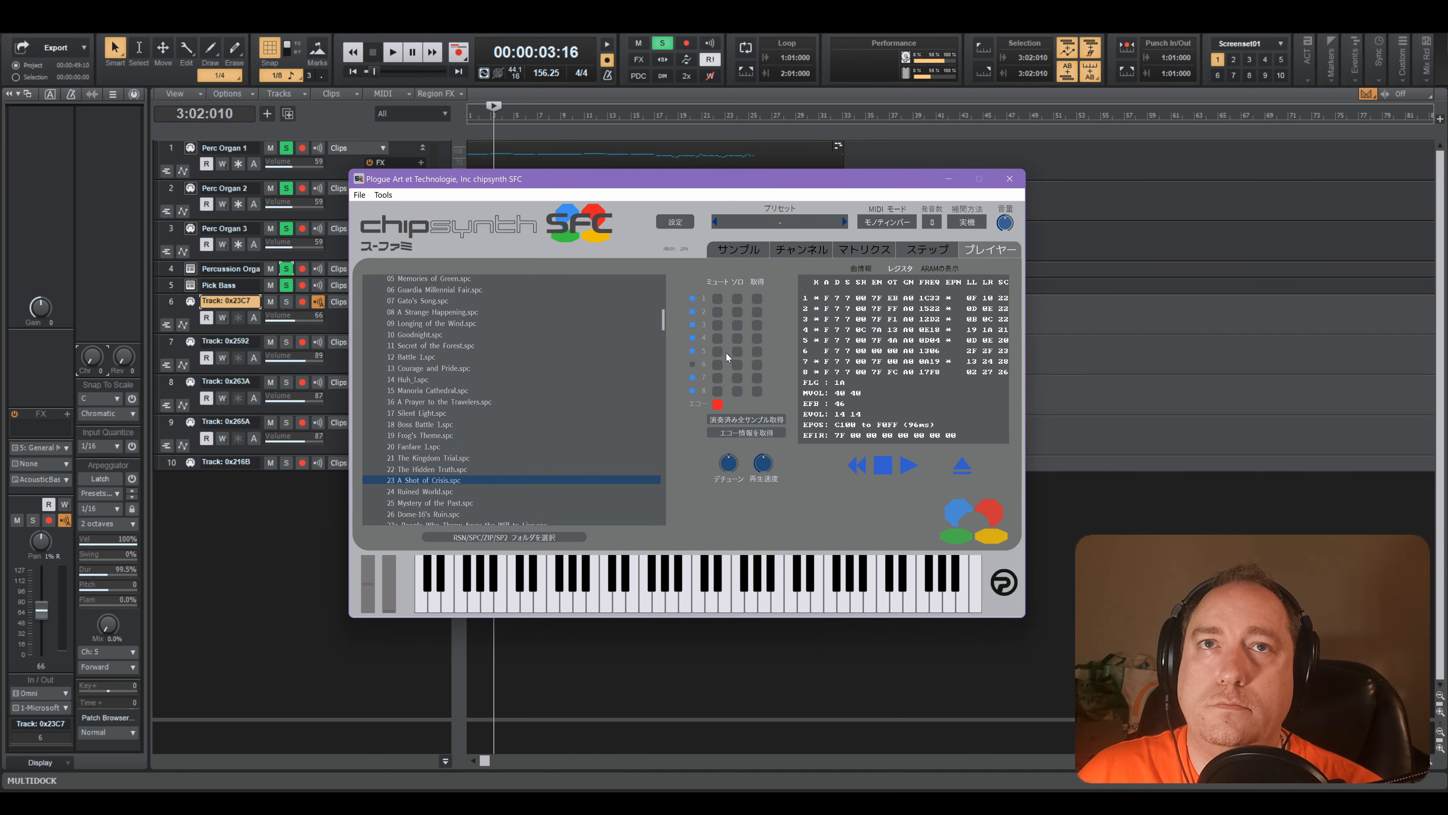
# - Listen to channel 5 of A Shot of Crisis in chipsynth SFC, comparing it with channels 6 to 8 and reducing the playback speed
pyautogui.click(738, 352)
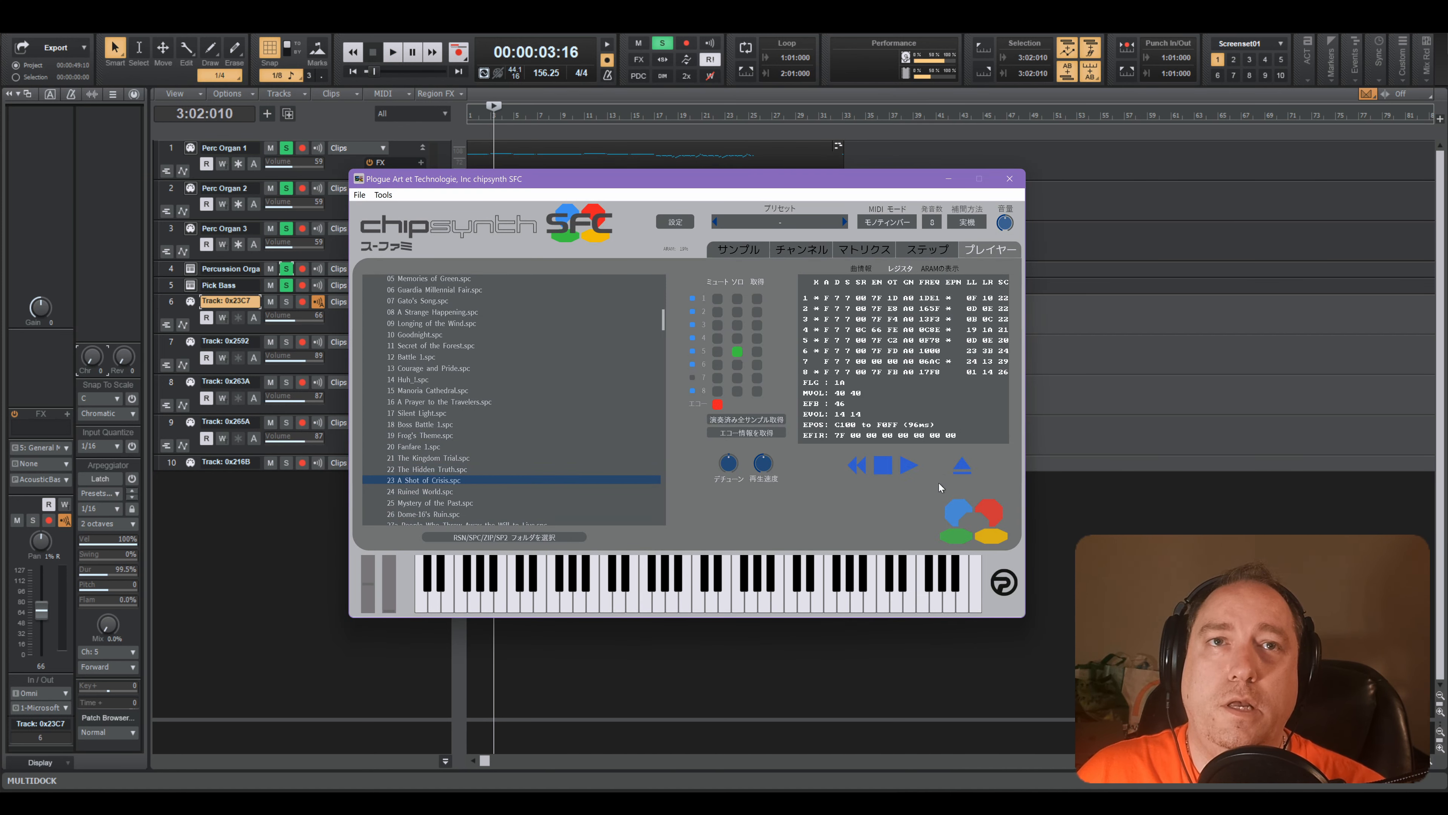
pyautogui.click(735, 367)
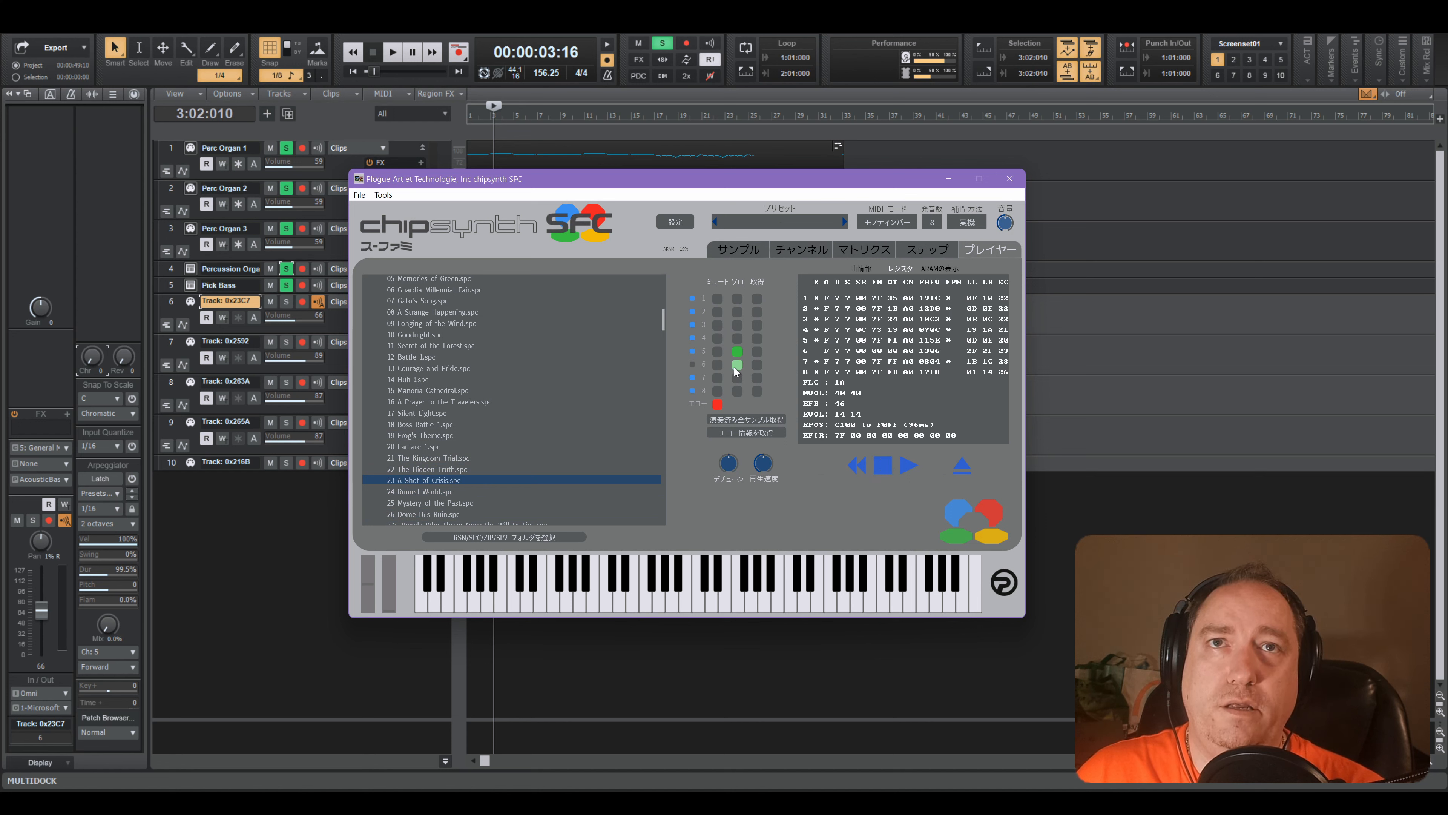
pyautogui.click(737, 378)
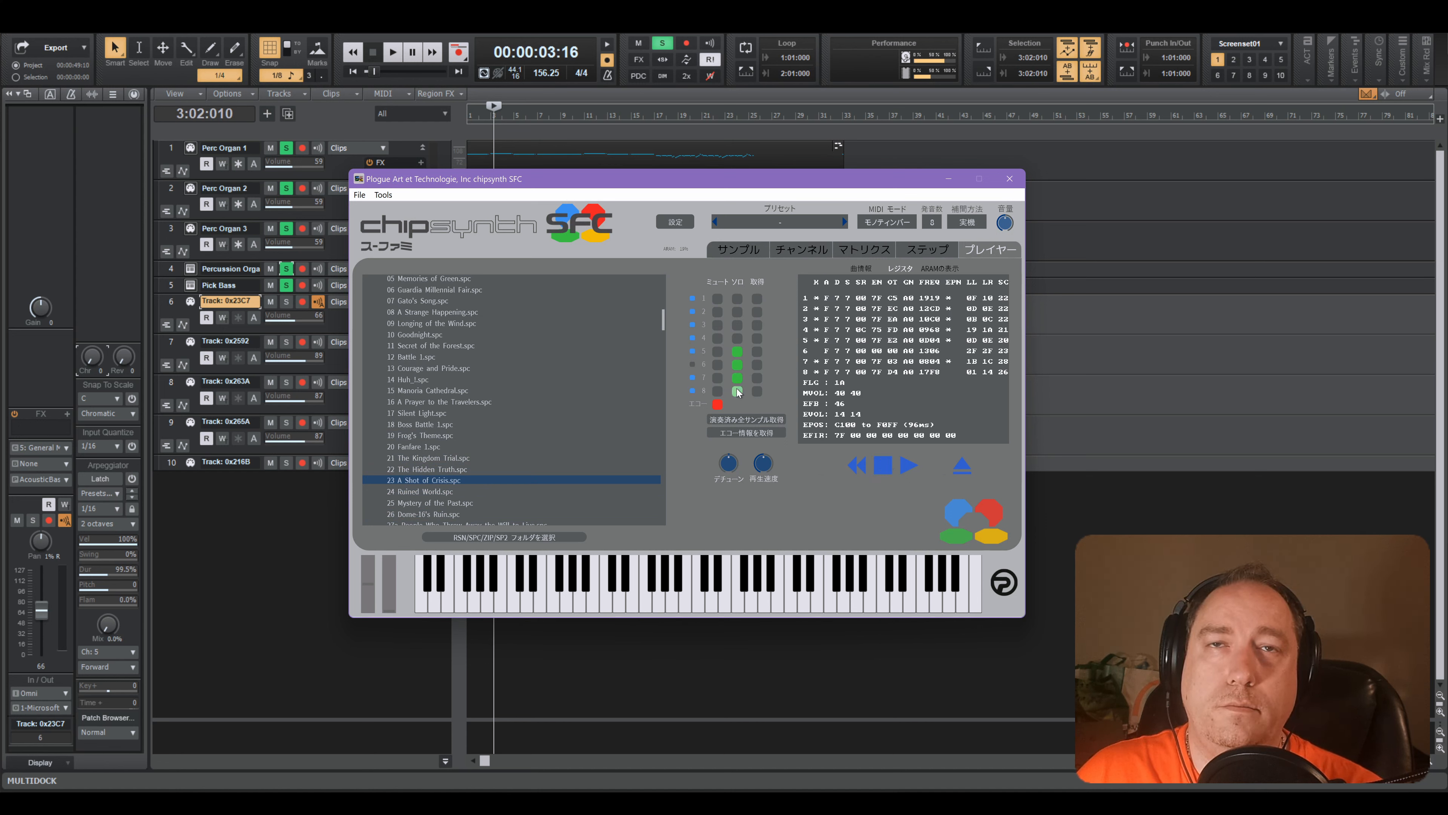
pyautogui.click(737, 391)
pyautogui.click(739, 378)
pyautogui.click(739, 367)
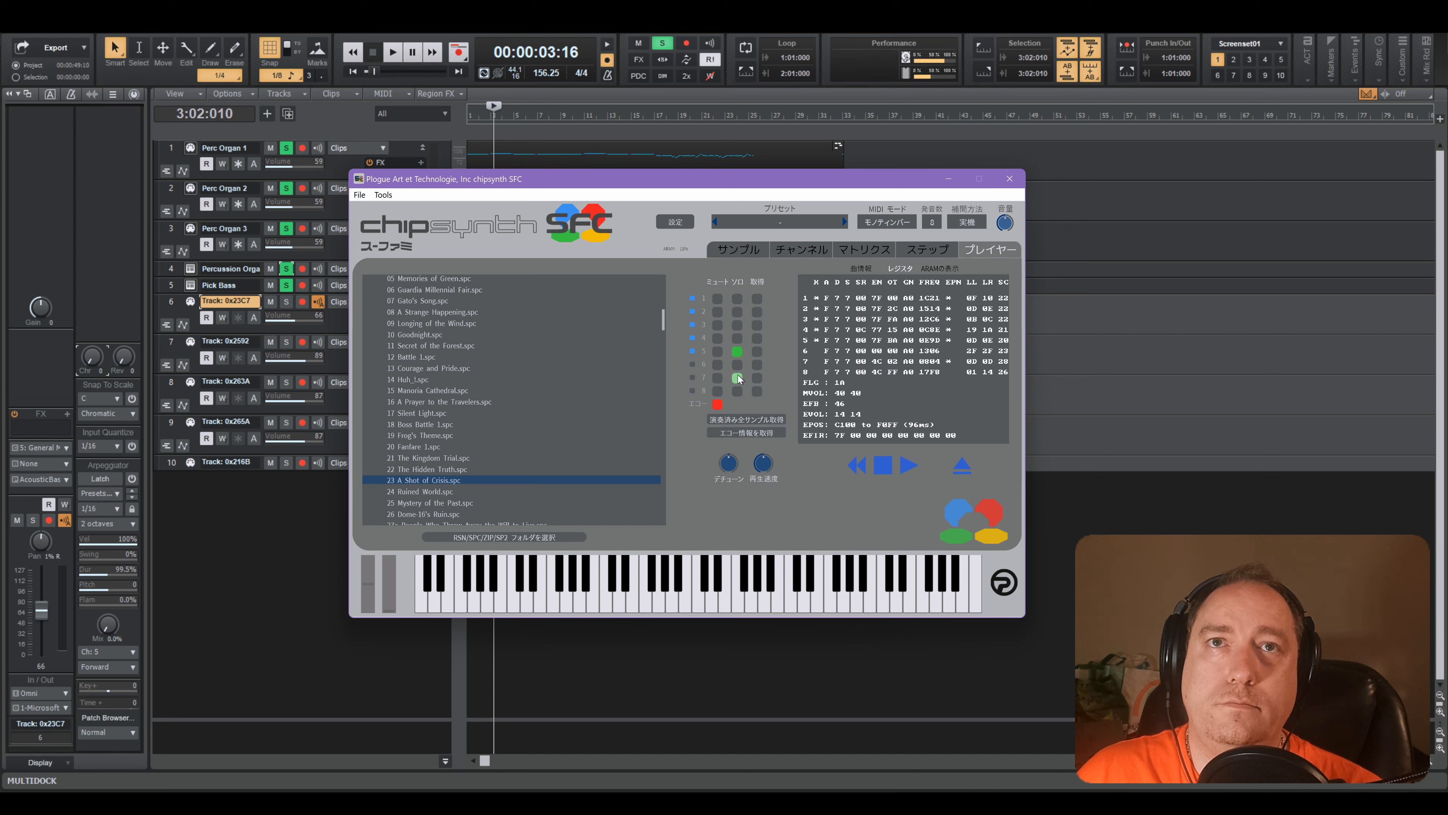
pyautogui.click(738, 376)
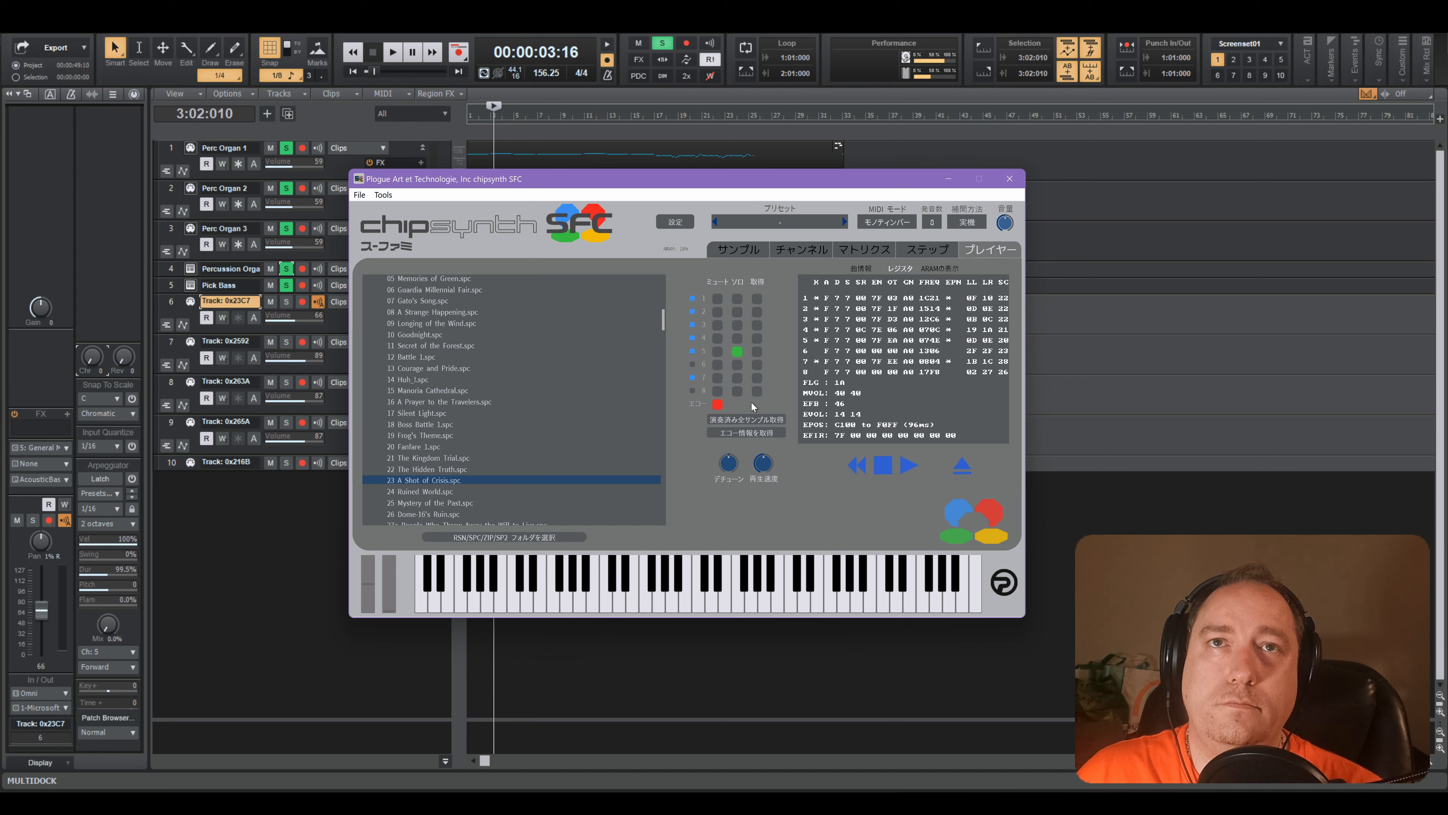
pyautogui.click(881, 471)
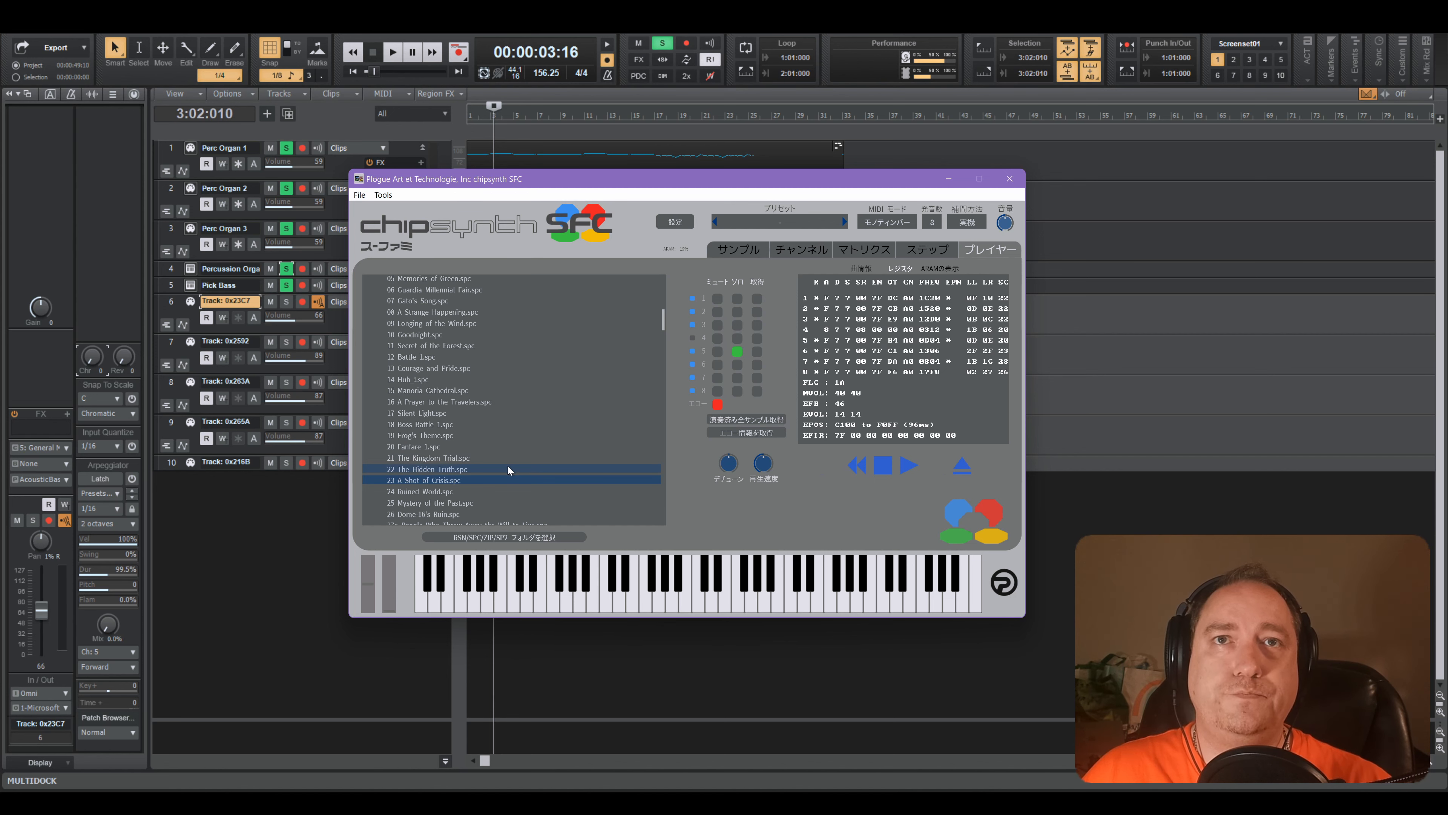
pyautogui.moveTo(763, 462); pyautogui.dragTo(758, 514)
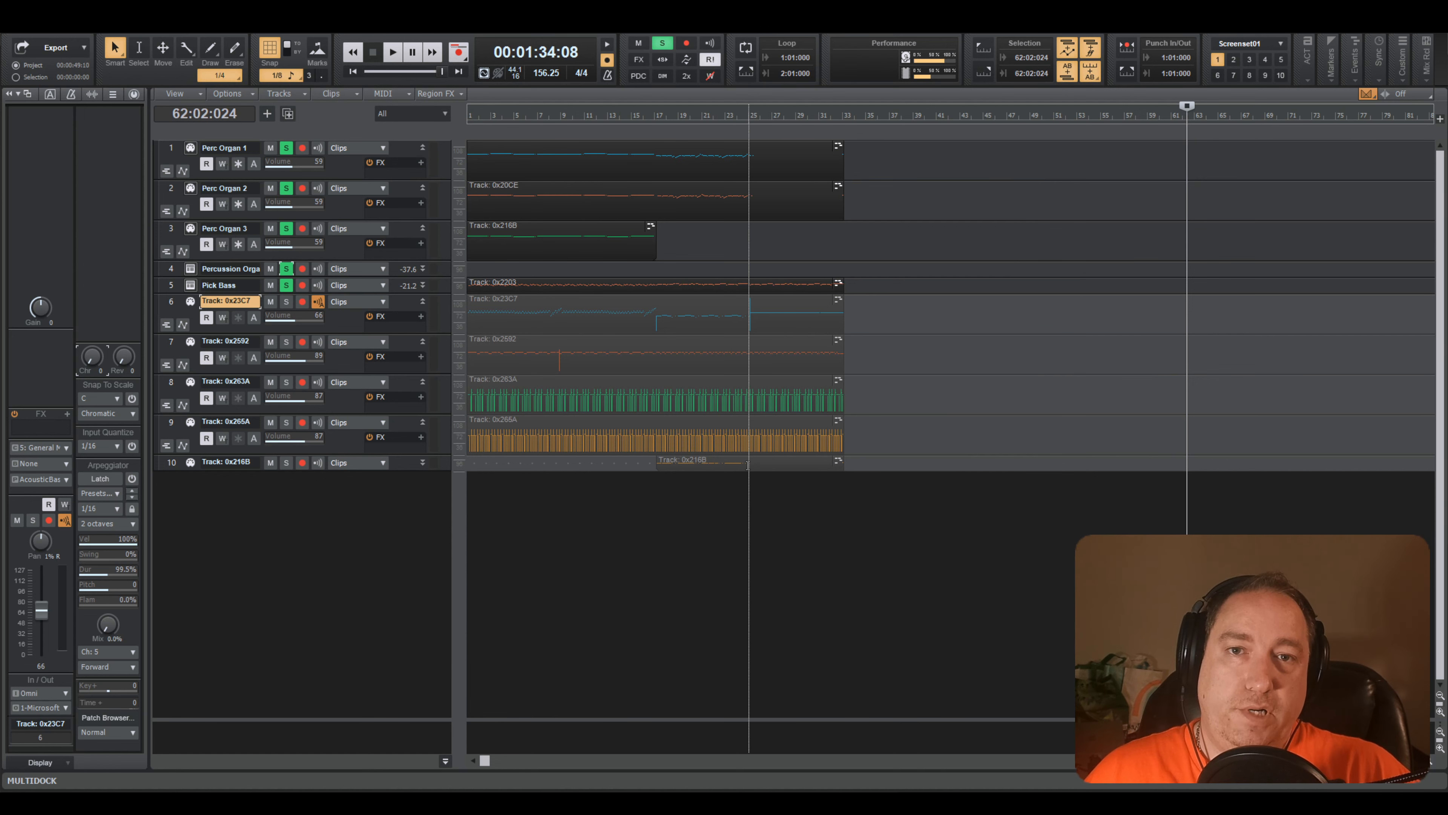
# - Insert another Kontakt 5 instrument track in the Cakewalk project for the next part
pyautogui.rightClick(331, 519)
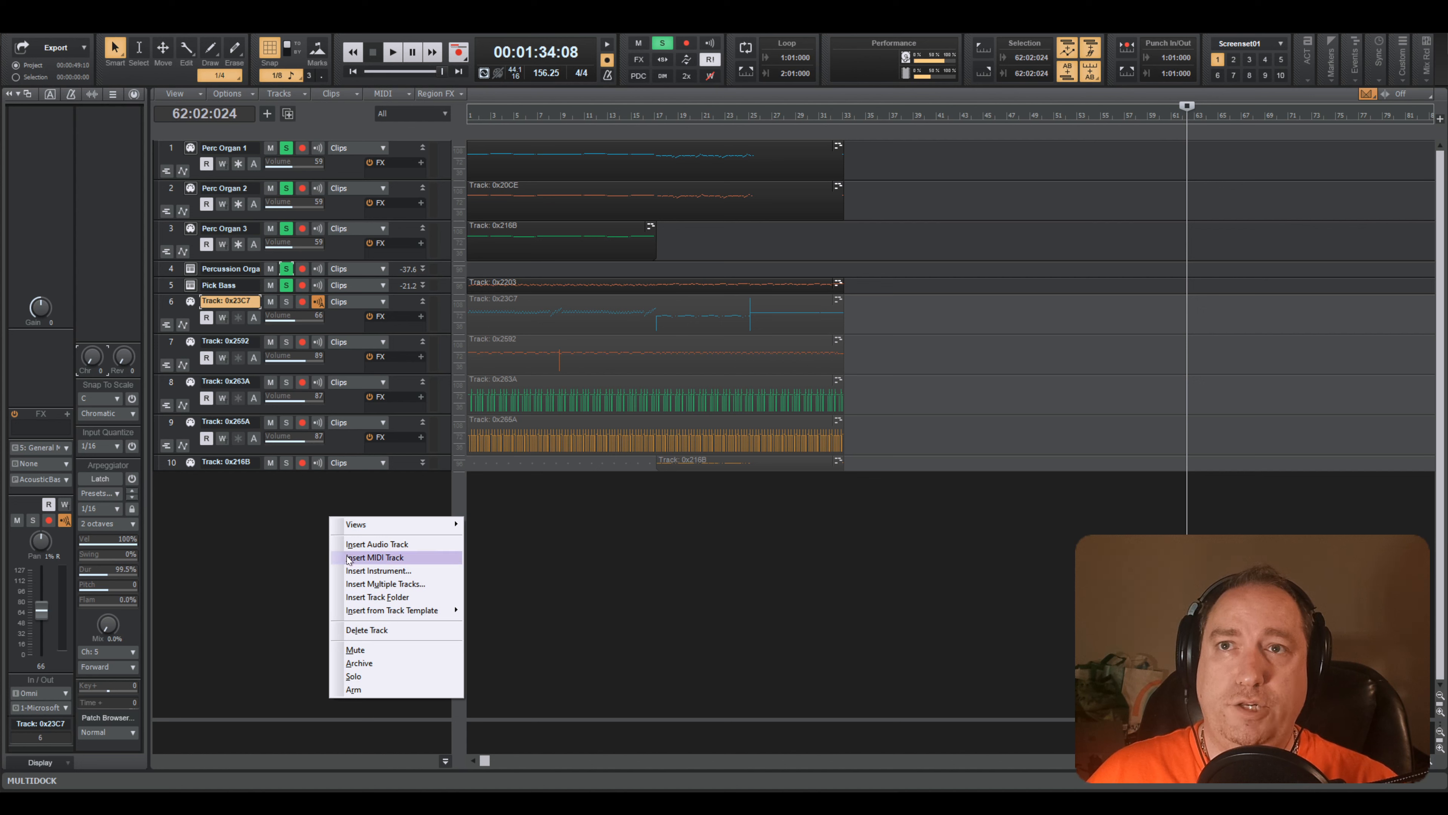
pyautogui.click(370, 570)
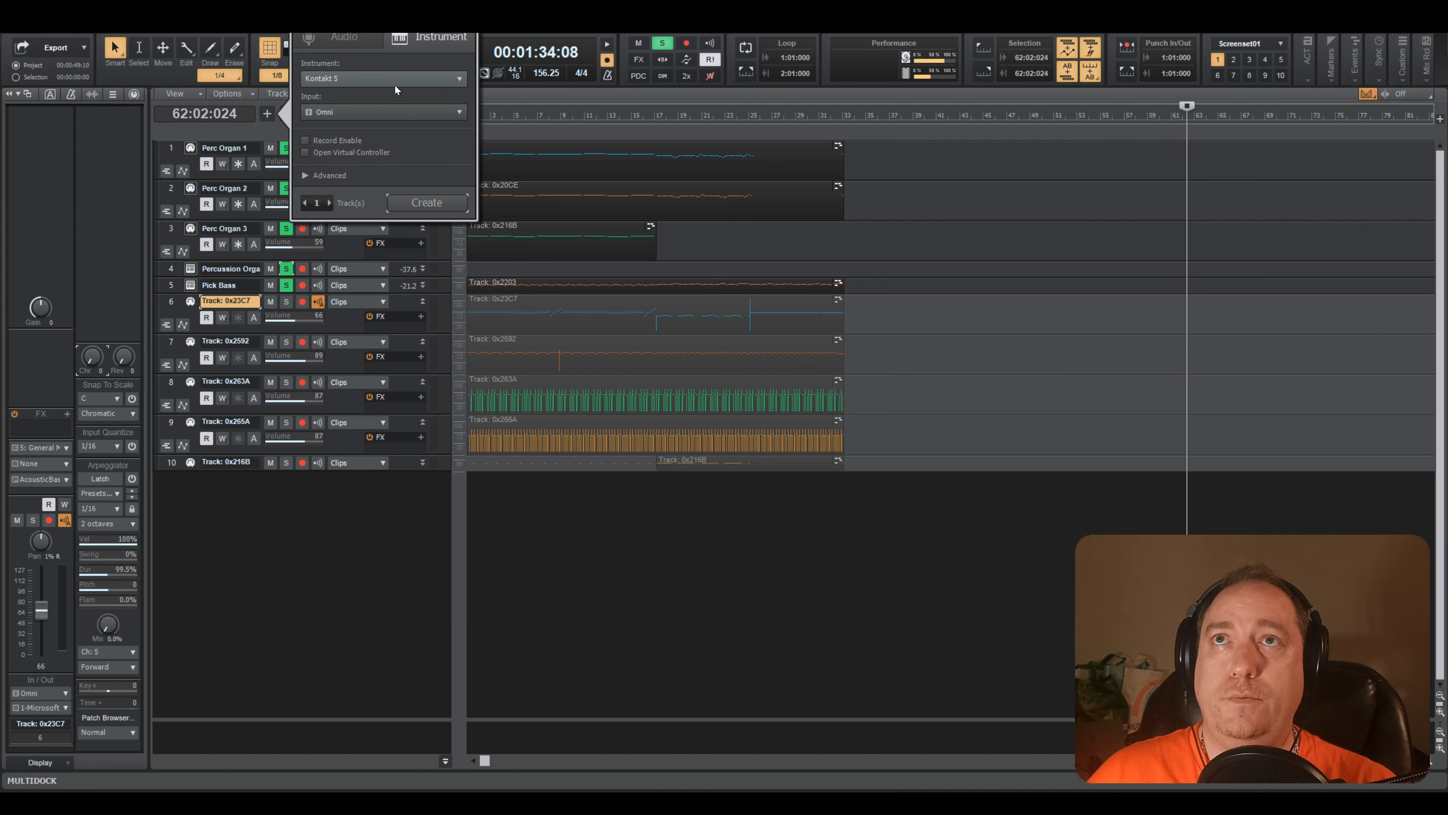
pyautogui.click(429, 196)
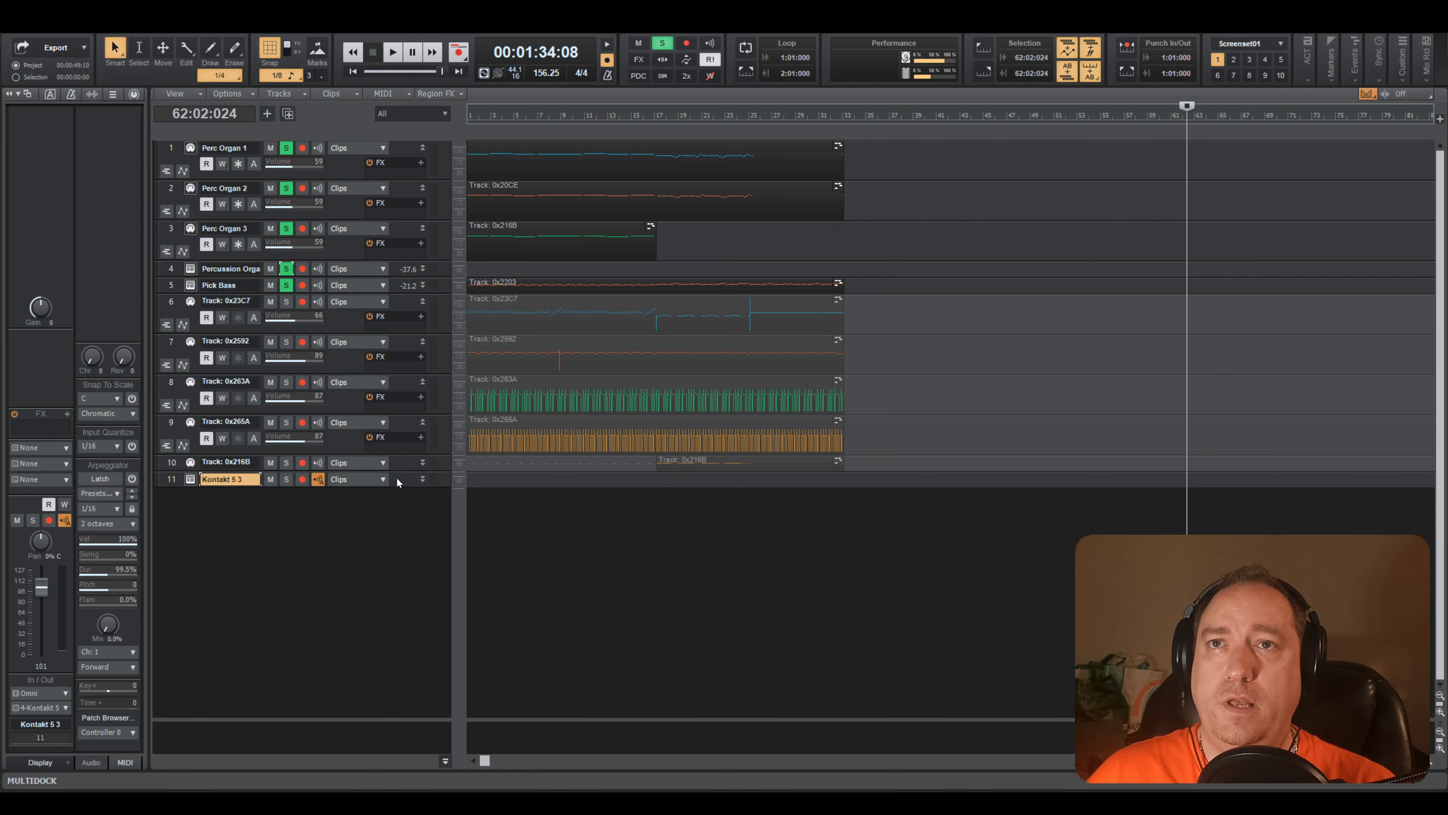
# - Move the new Kontakt 5 track above Track: 0x23C7, transfer that track's MIDI clip onto it, and solo it
pyautogui.moveTo(398, 482); pyautogui.dragTo(400, 321)
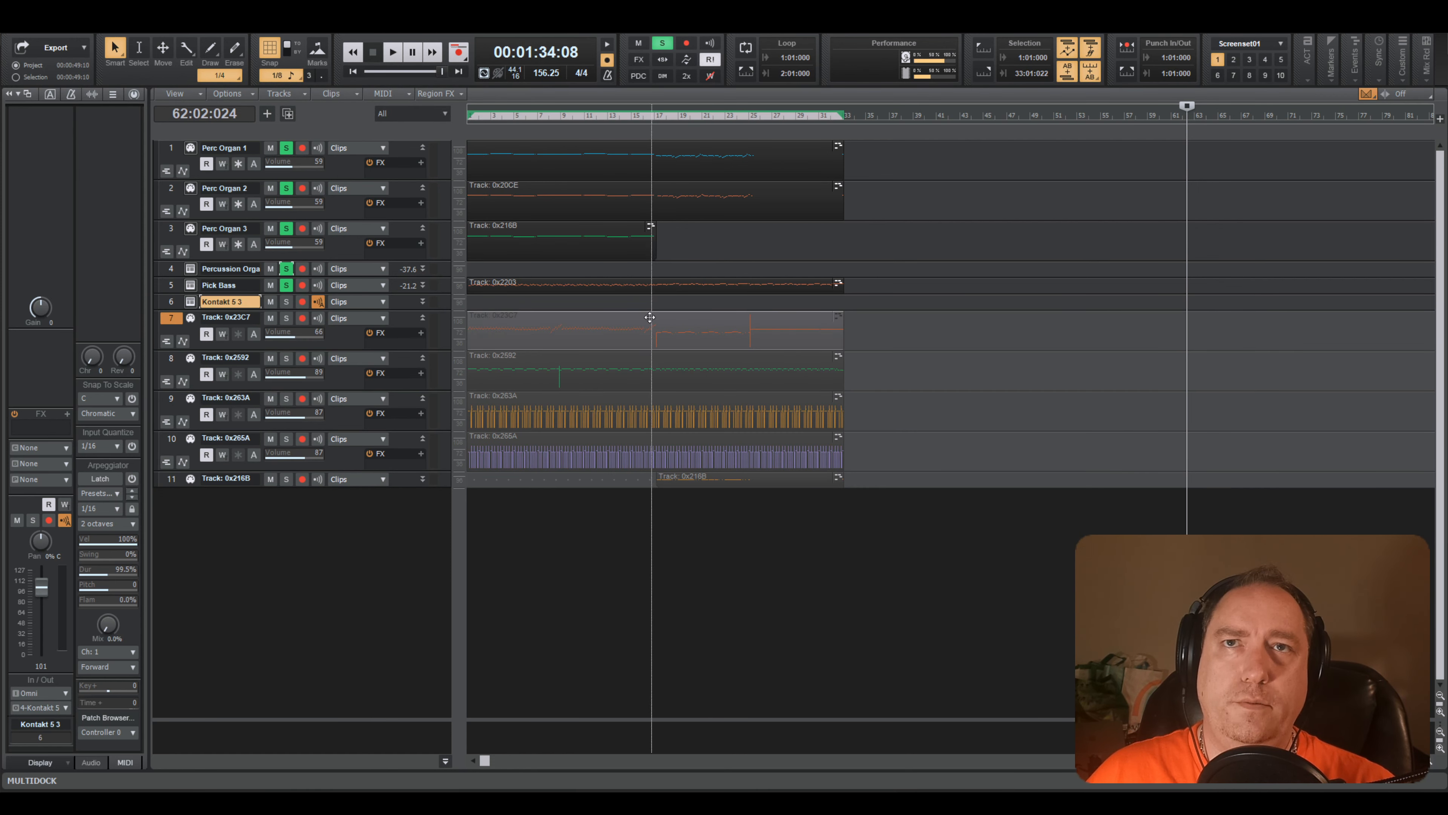
pyautogui.moveTo(487, 322); pyautogui.dragTo(487, 303)
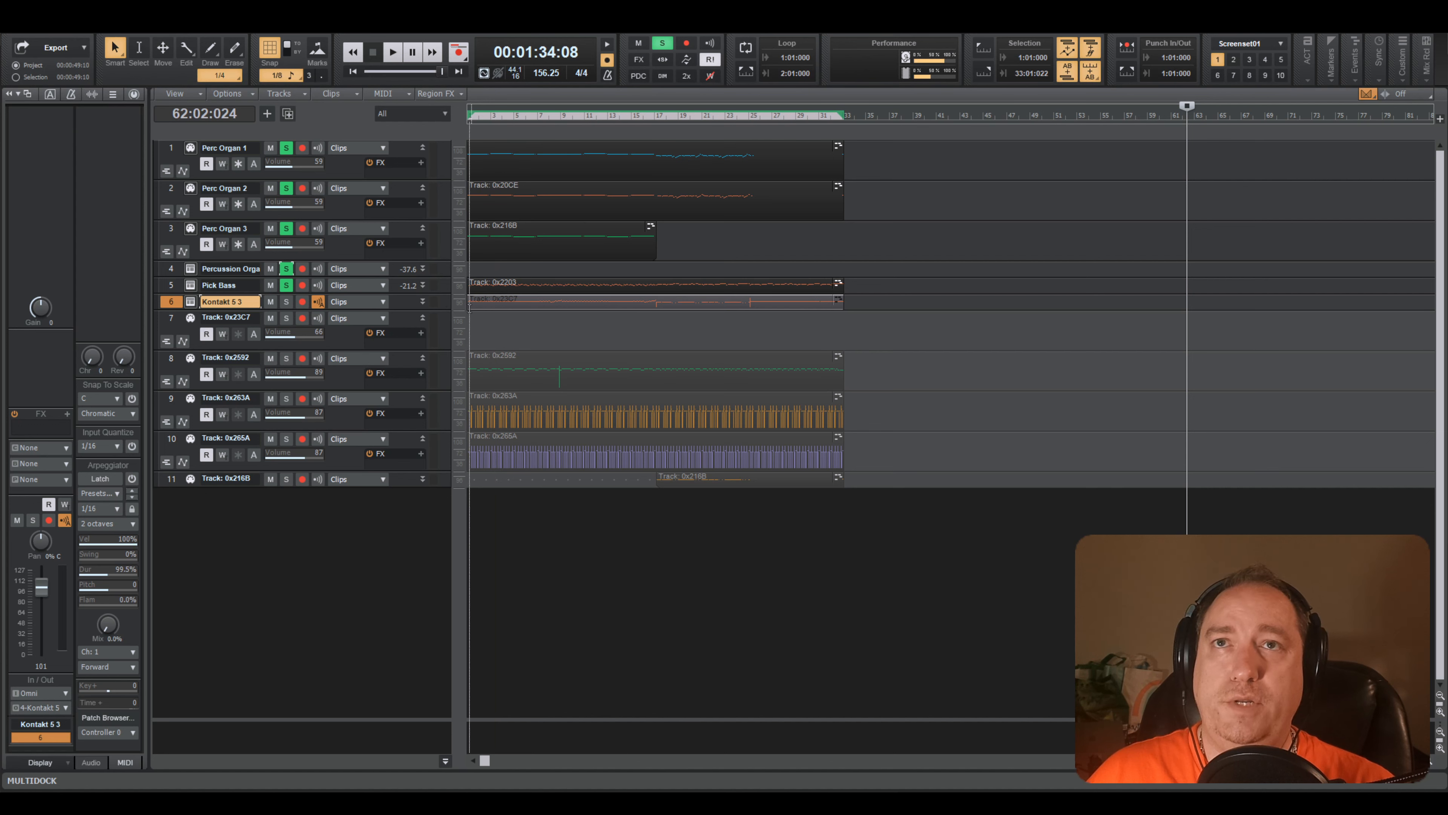
pyautogui.click(287, 304)
# - Rename the soloed Kontakt 5 instrument track as Strings
pyautogui.doubleClick(172, 307)
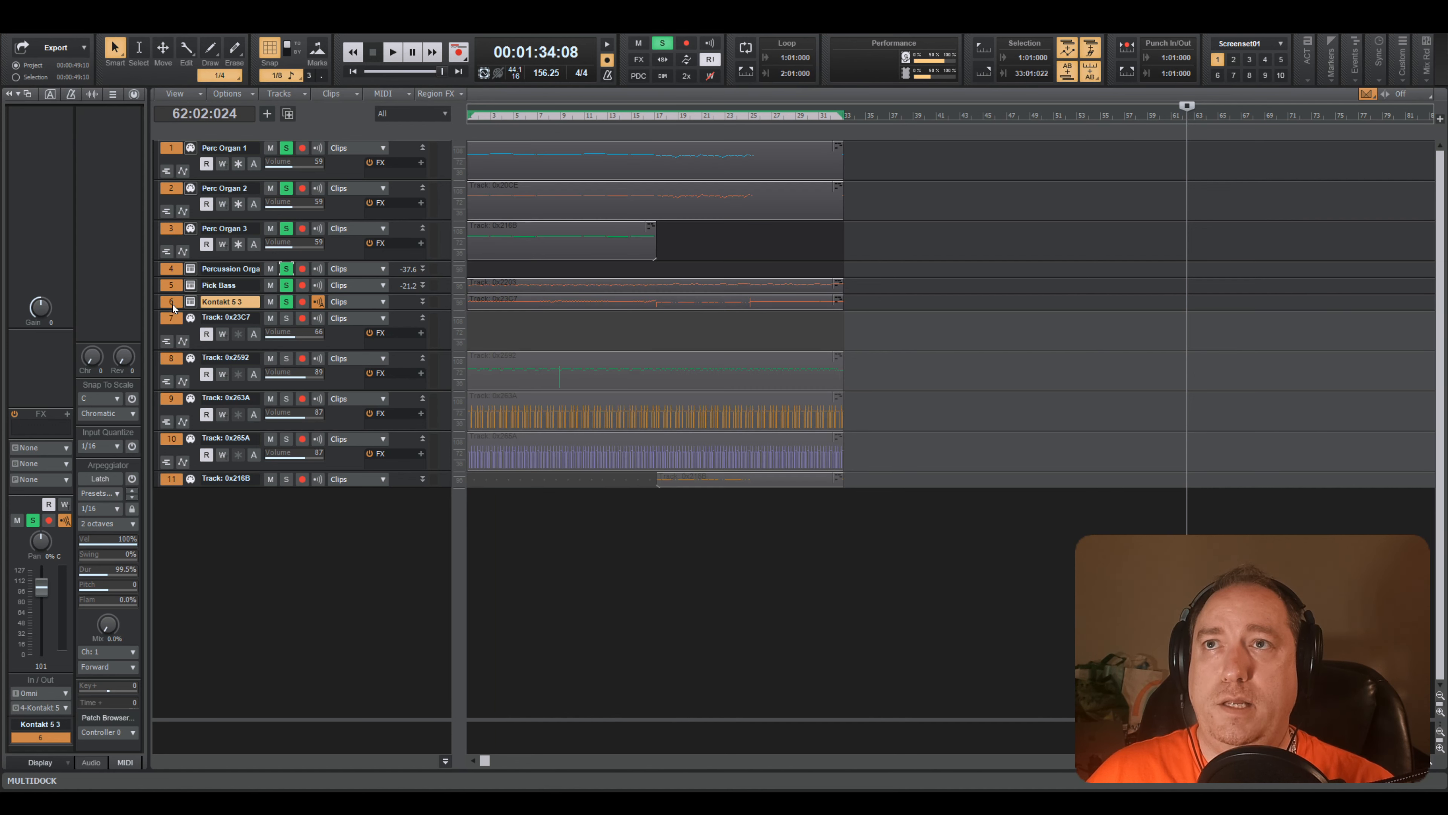
pyautogui.write('S')
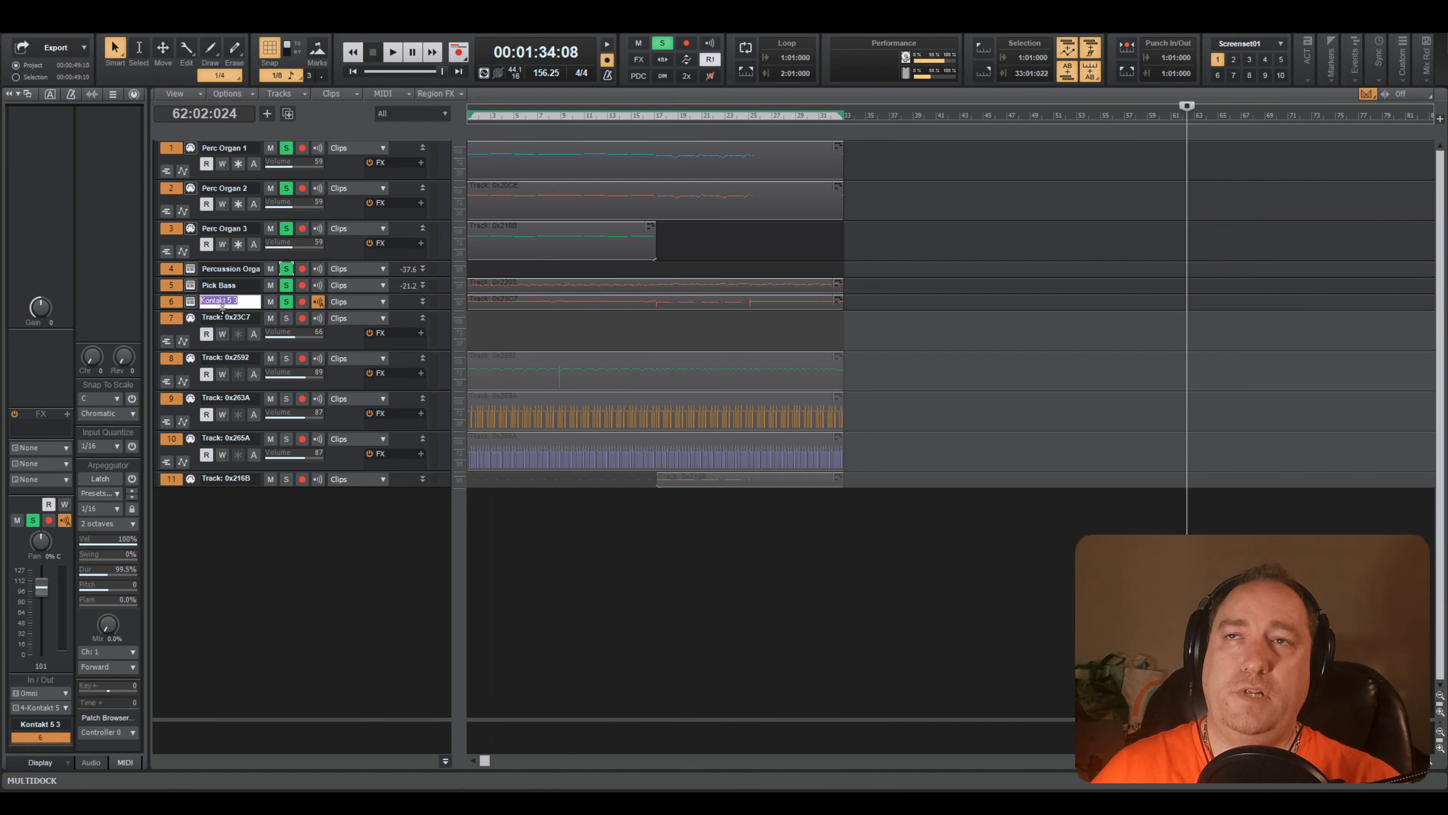
pyautogui.write('trings')
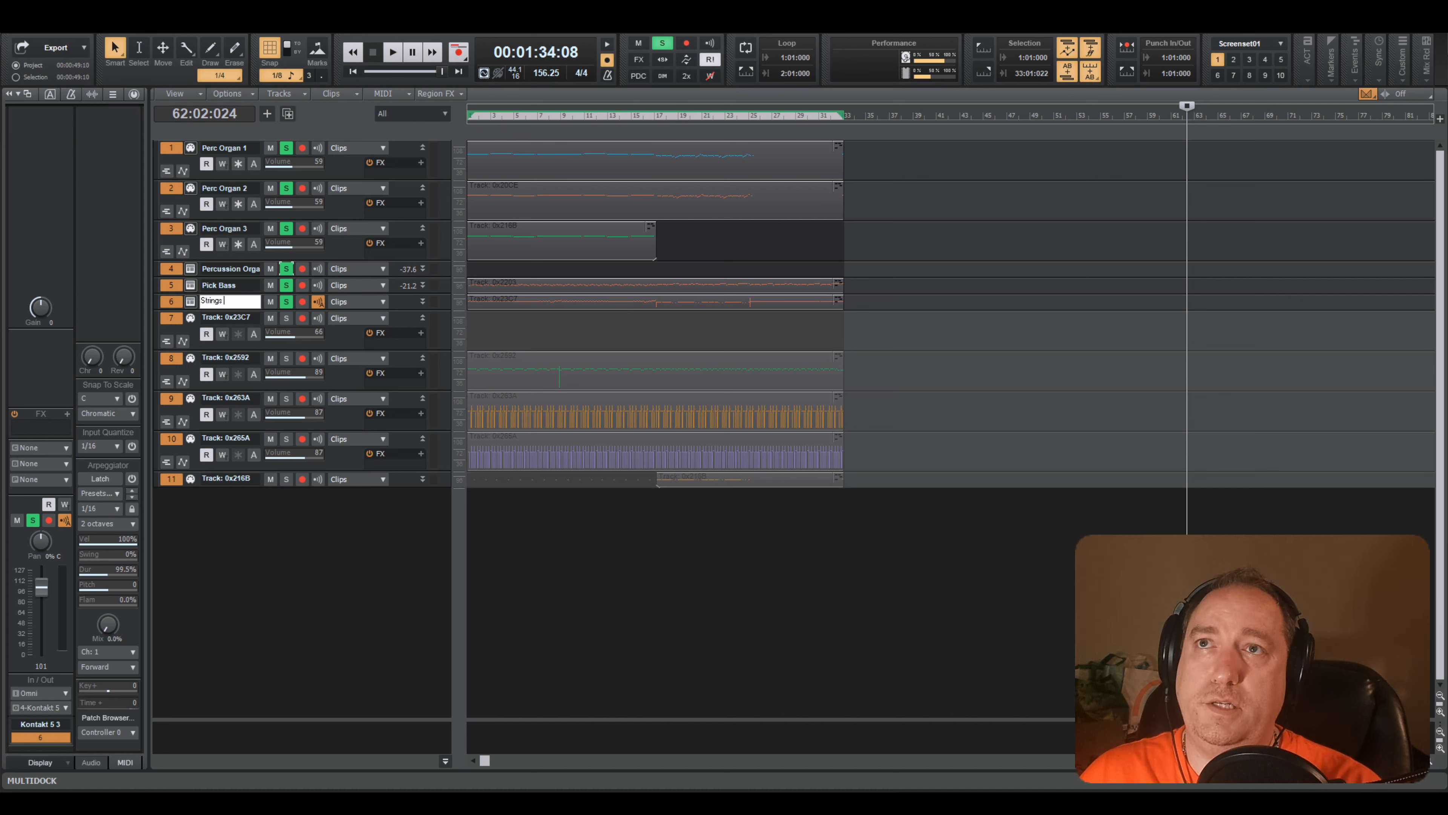
pyautogui.press('Return')
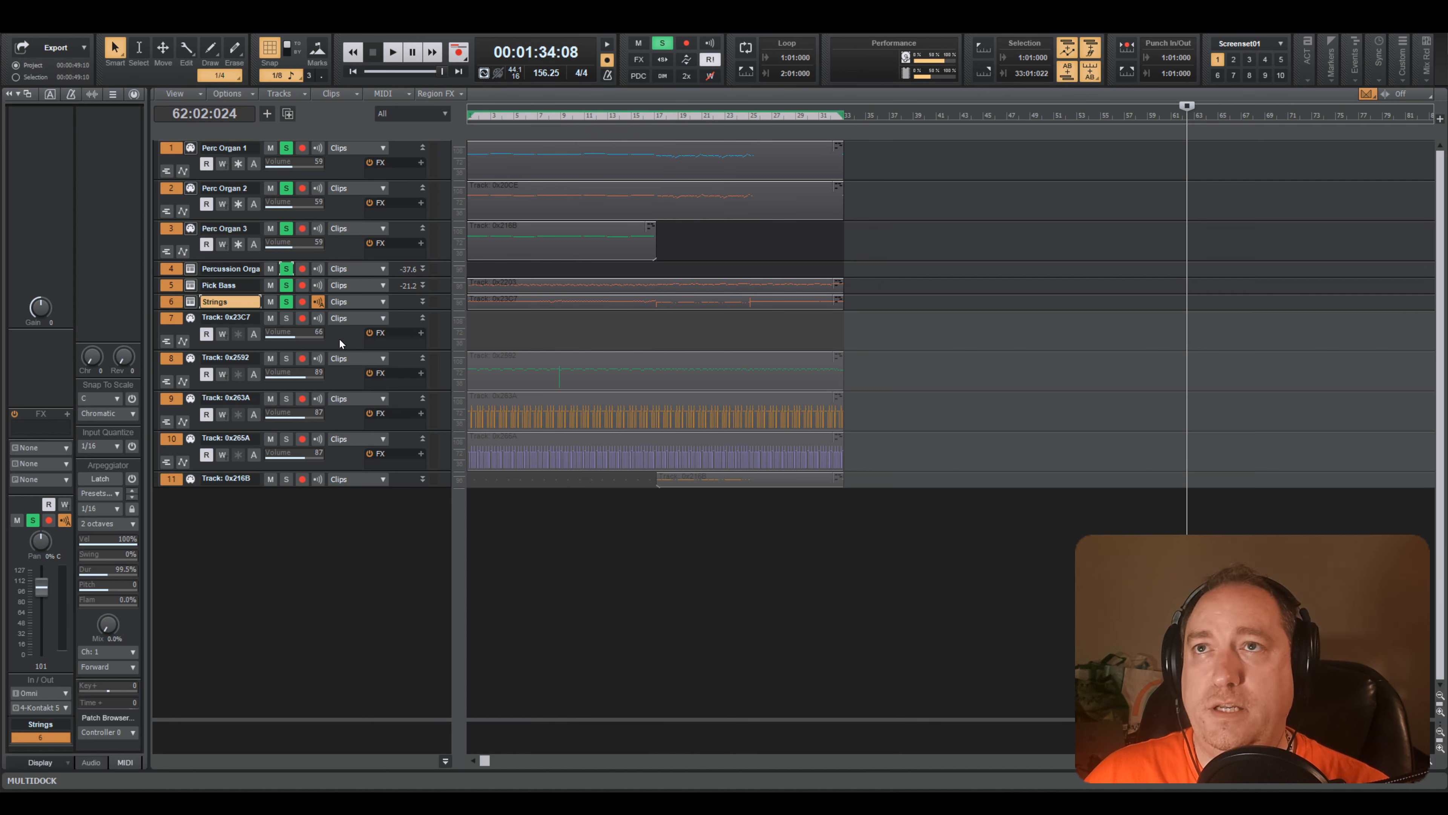
# - Open the Strings track's Kontakt instance and load the recently used CTStrings.nki patch
pyautogui.click(189, 303)
pyautogui.click(822, 216)
pyautogui.moveTo(872, 268)
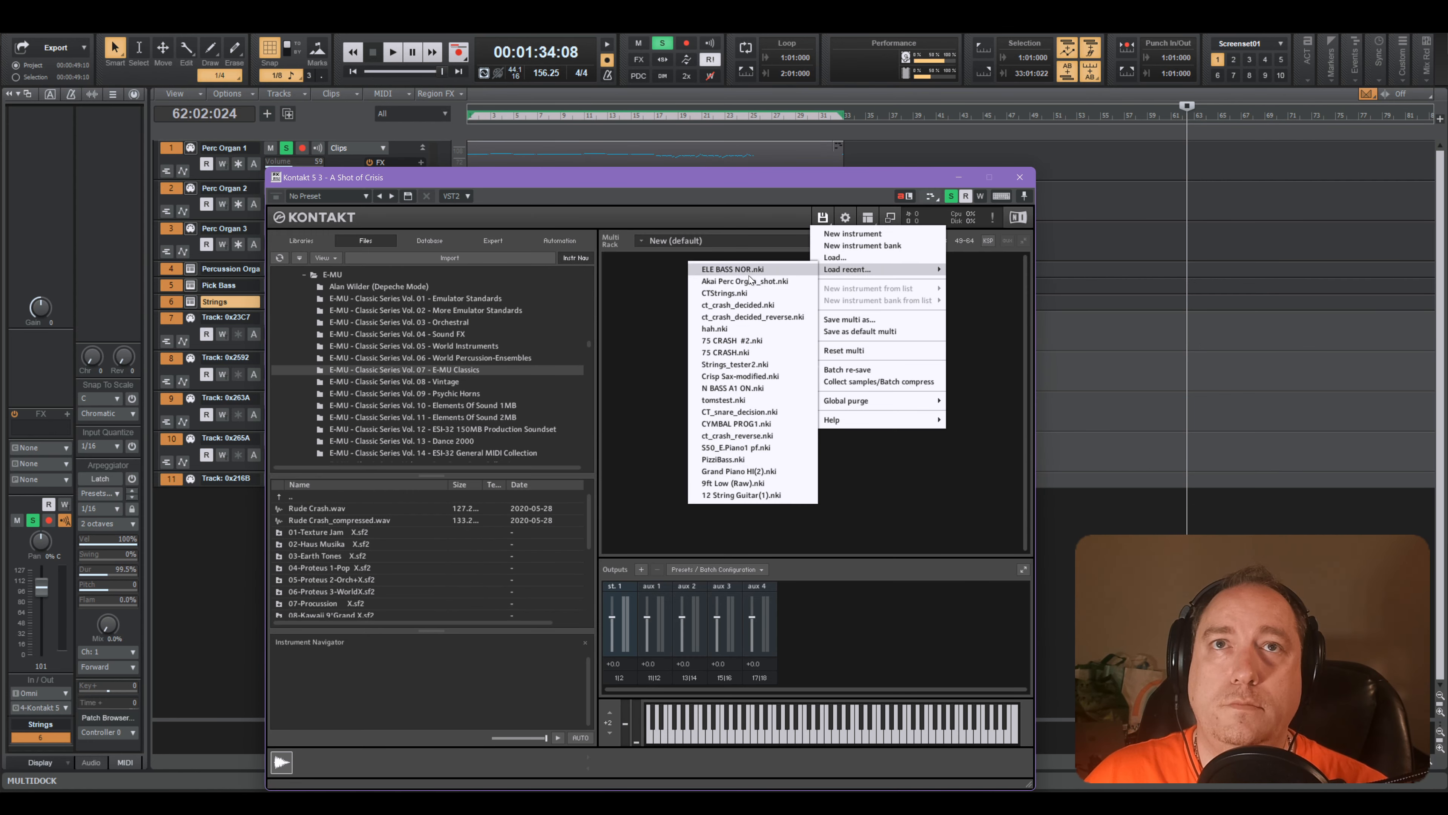
pyautogui.click(717, 293)
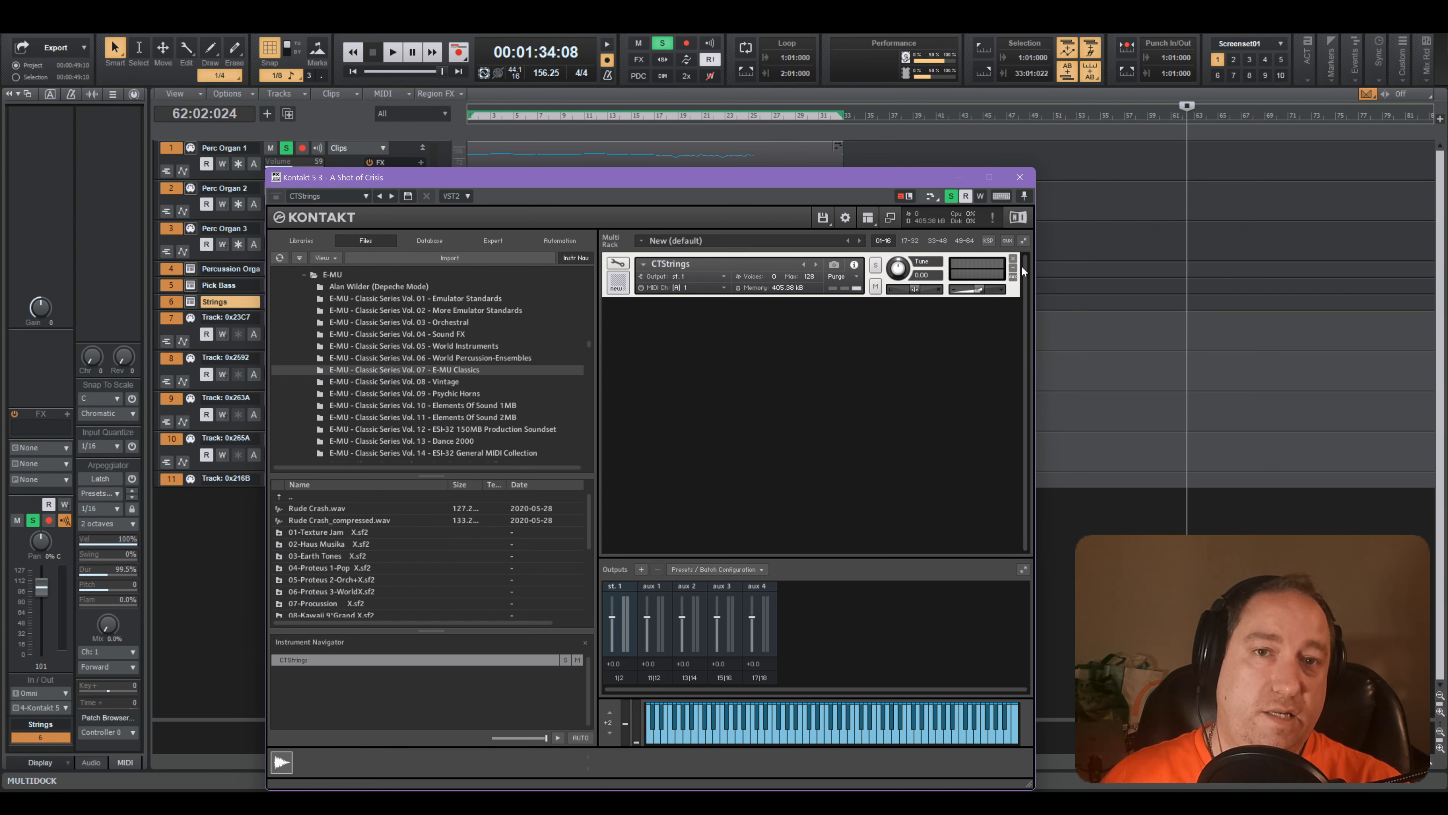
# - Audition the CTStrings patch by playing several notes across the upper half of its keyboard
pyautogui.click(823, 740)
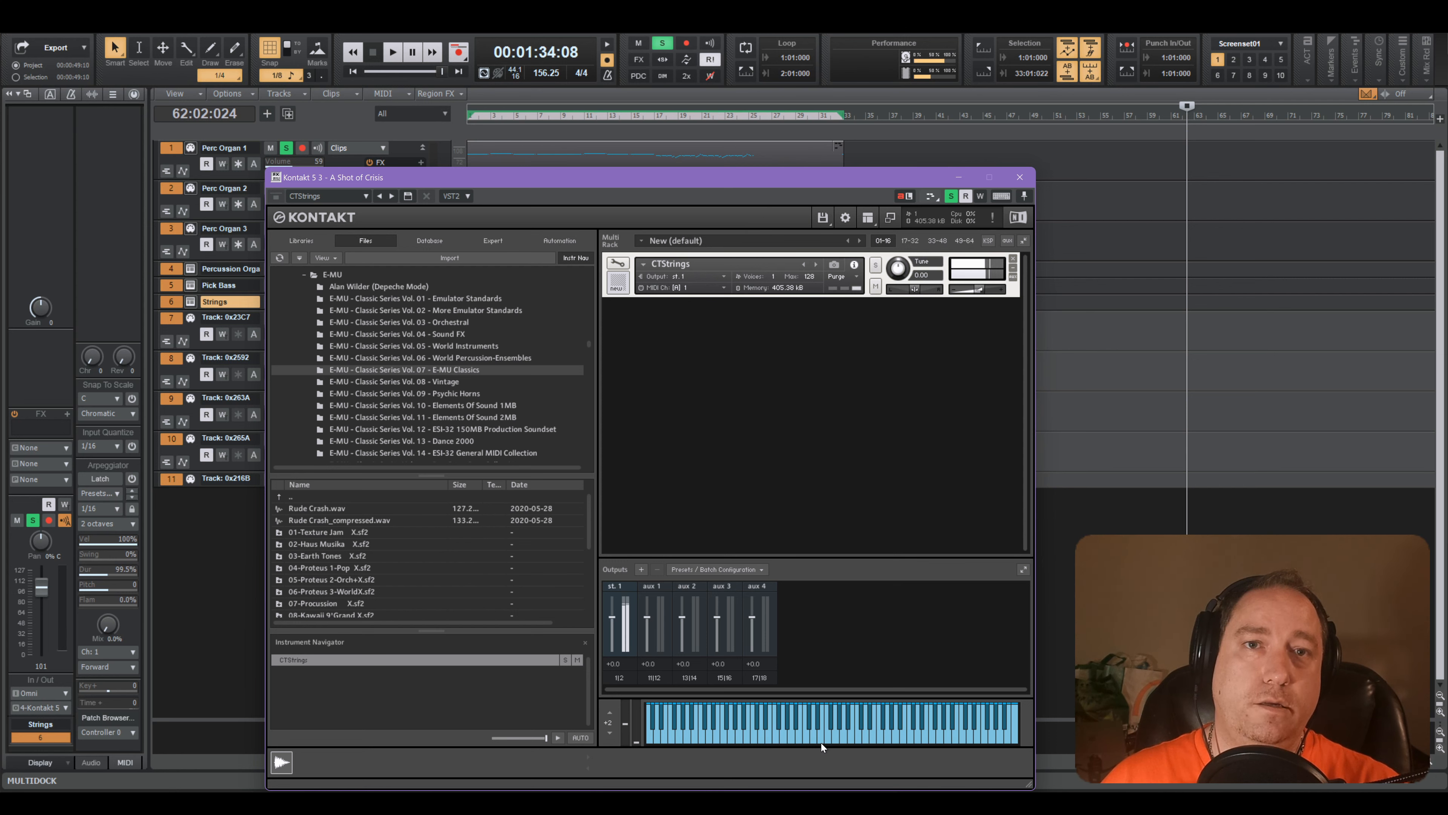
pyautogui.click(863, 734)
pyautogui.click(935, 730)
pyautogui.click(908, 733)
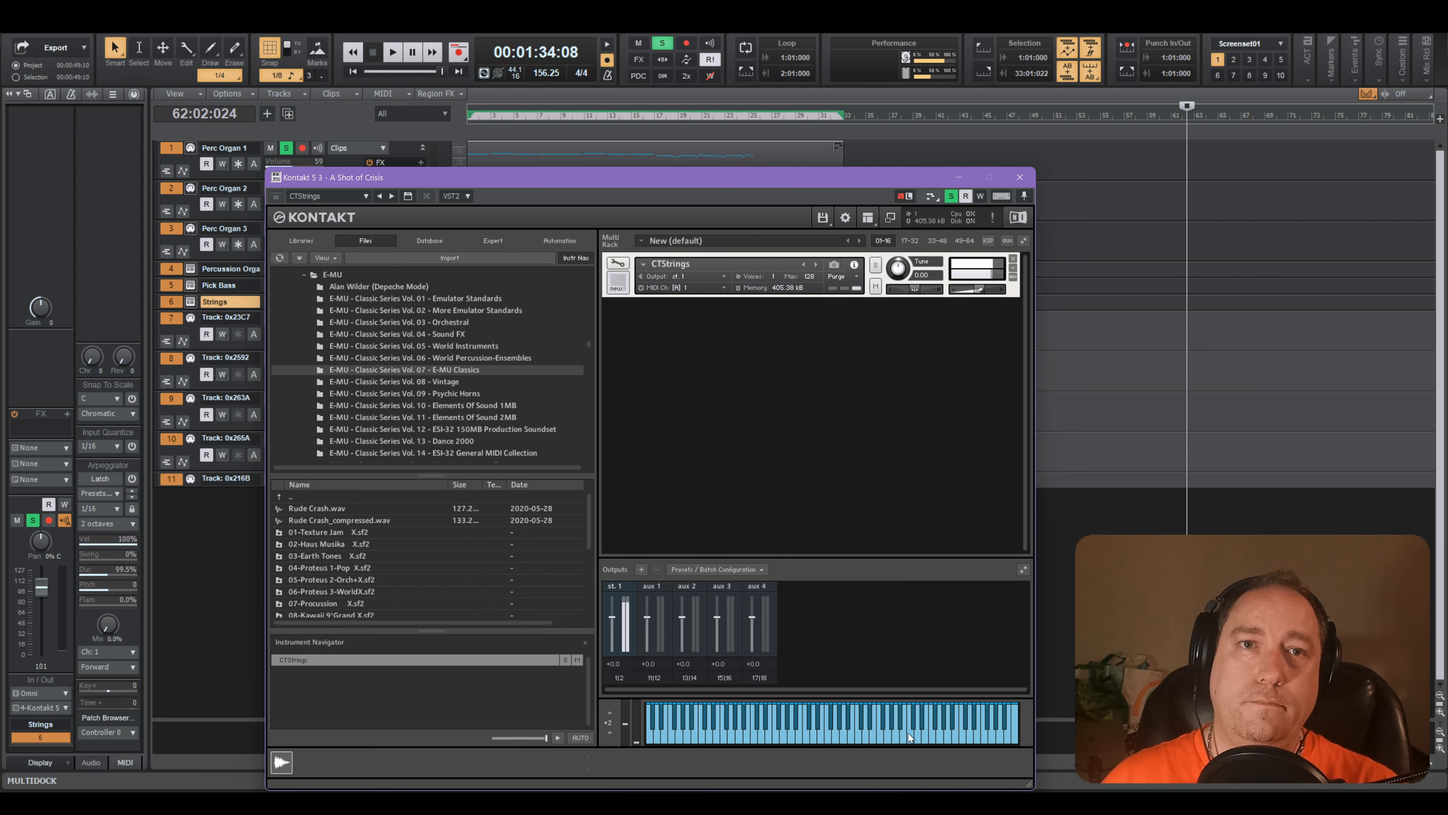
pyautogui.click(859, 738)
pyautogui.click(827, 736)
pyautogui.click(803, 736)
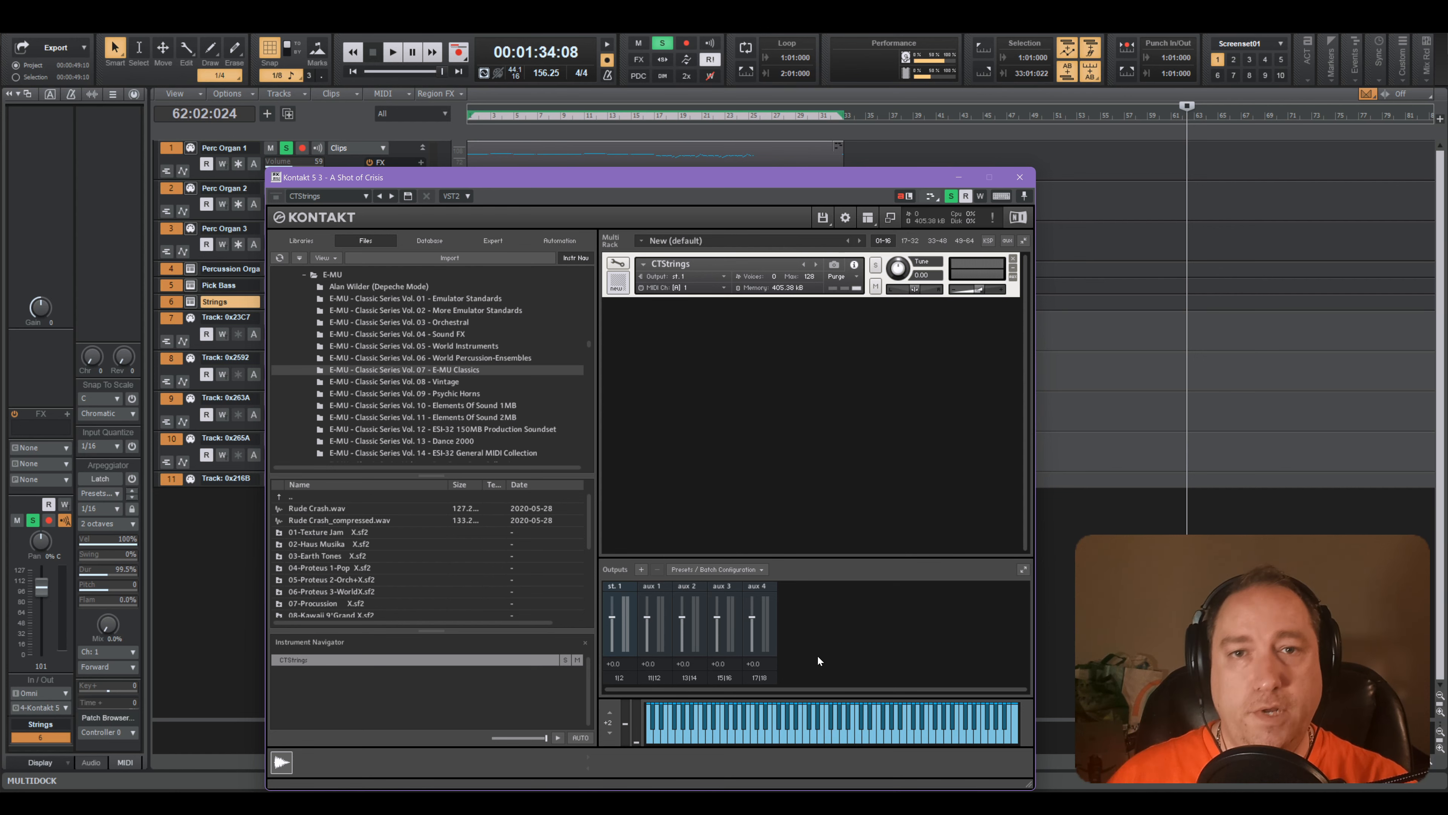
# - Remove CTStrings from the Kontakt rack and load the Full Strings 88(2).nki patch instead
pyautogui.click(1013, 258)
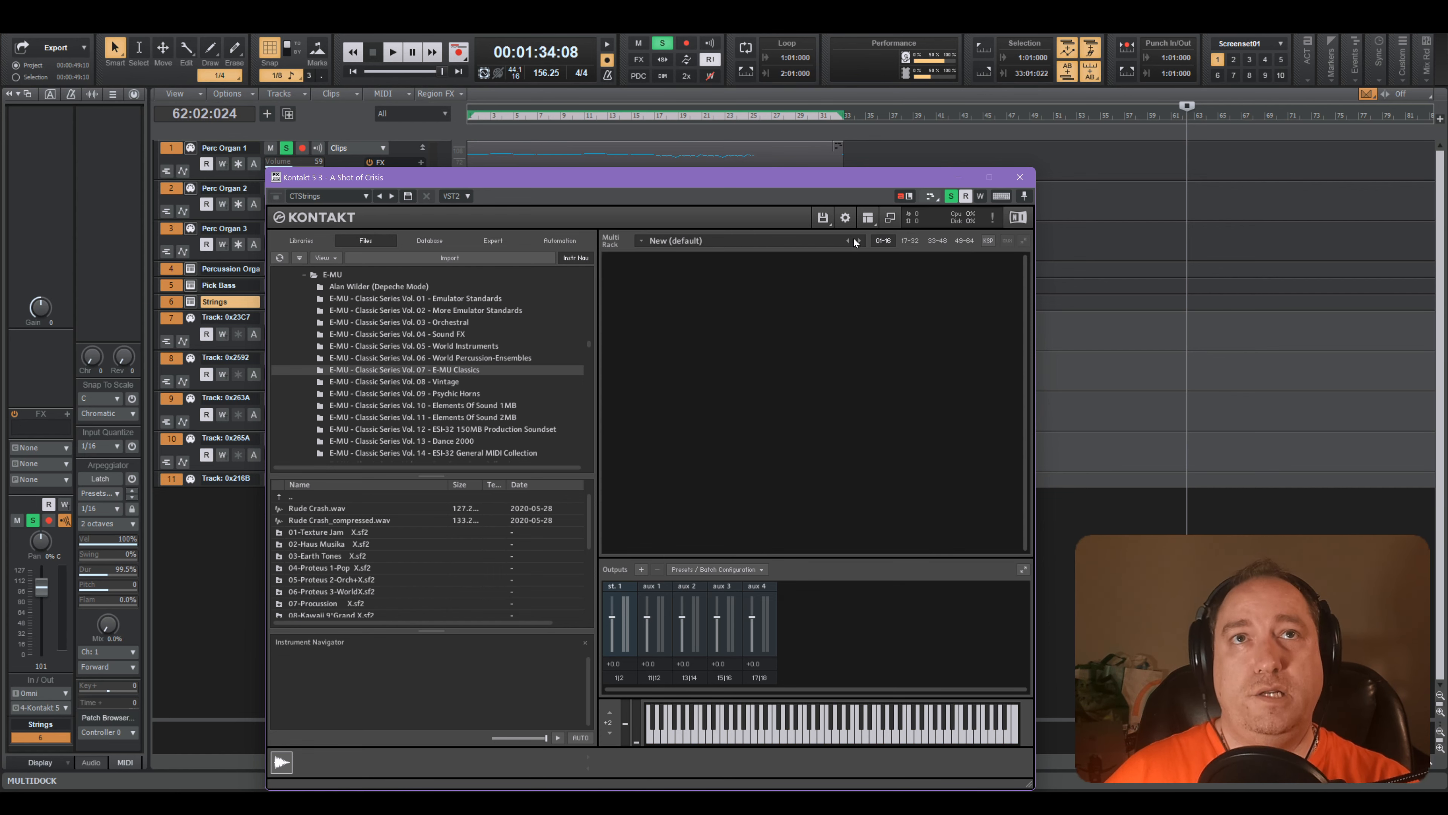
pyautogui.click(830, 223)
pyautogui.moveTo(816, 269)
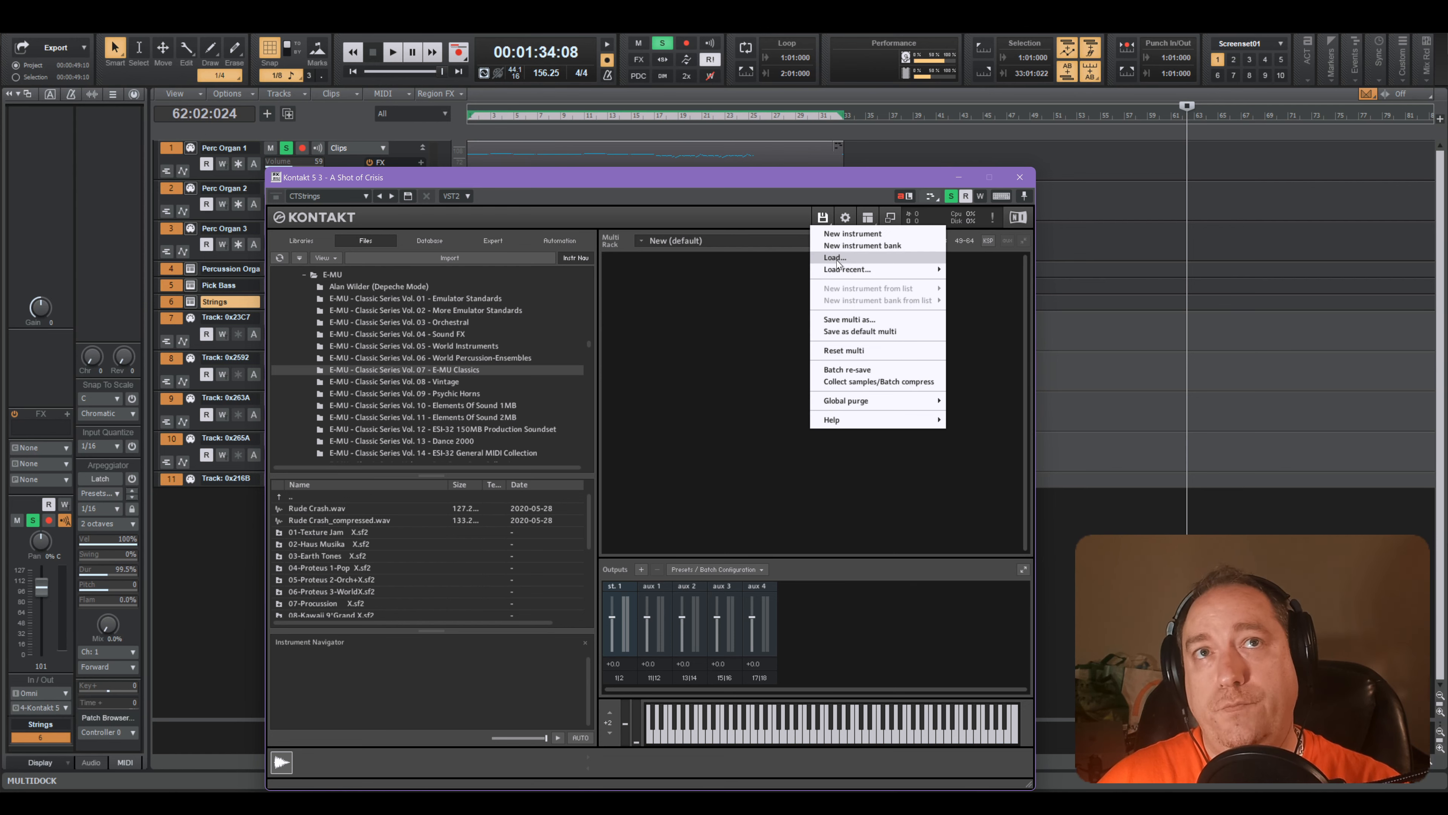
pyautogui.click(836, 260)
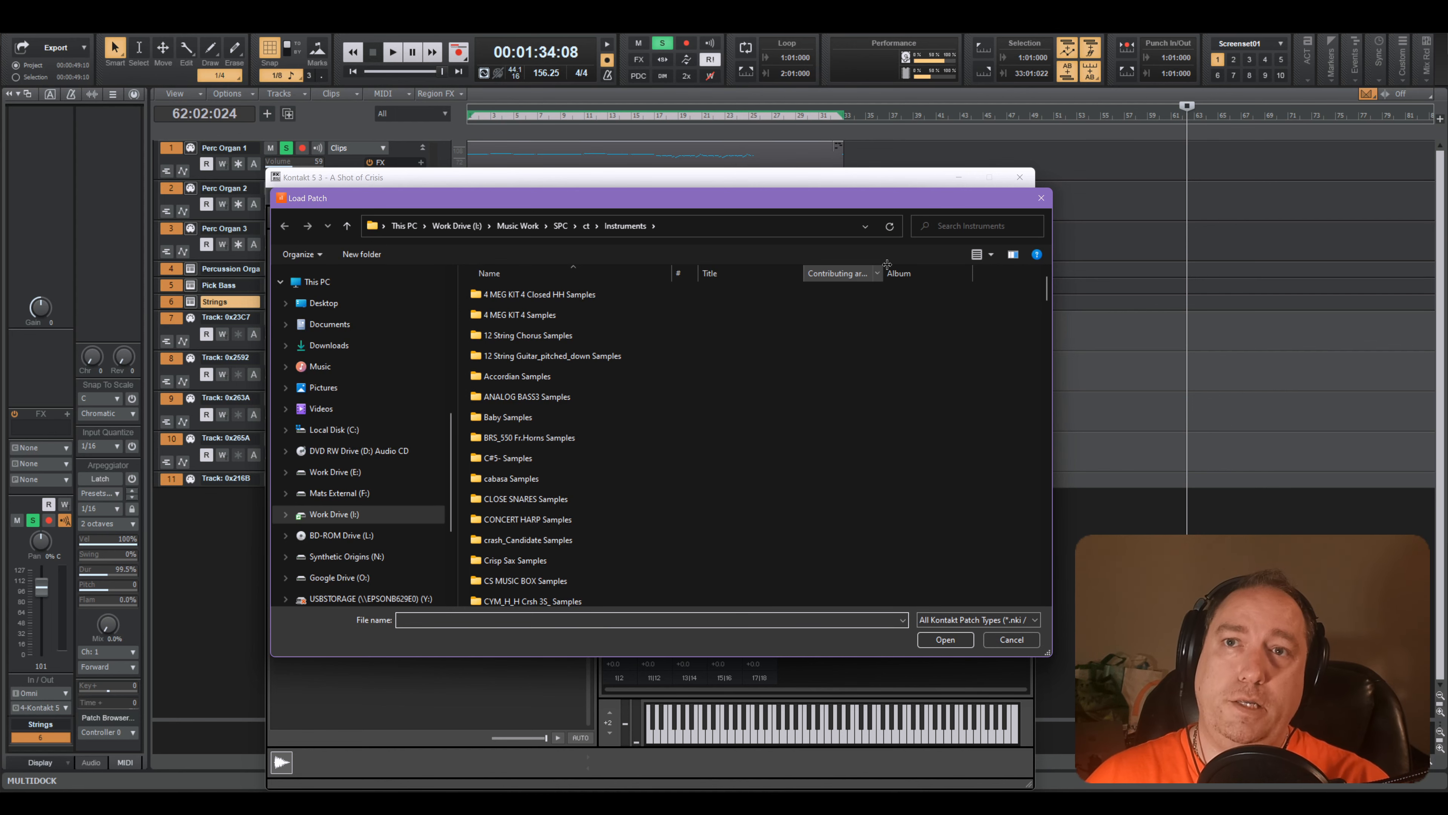
pyautogui.write('full')
pyautogui.press('Down')
pyautogui.press('Down')
pyautogui.press('Down')
pyautogui.press('Down')
pyautogui.press('Down')
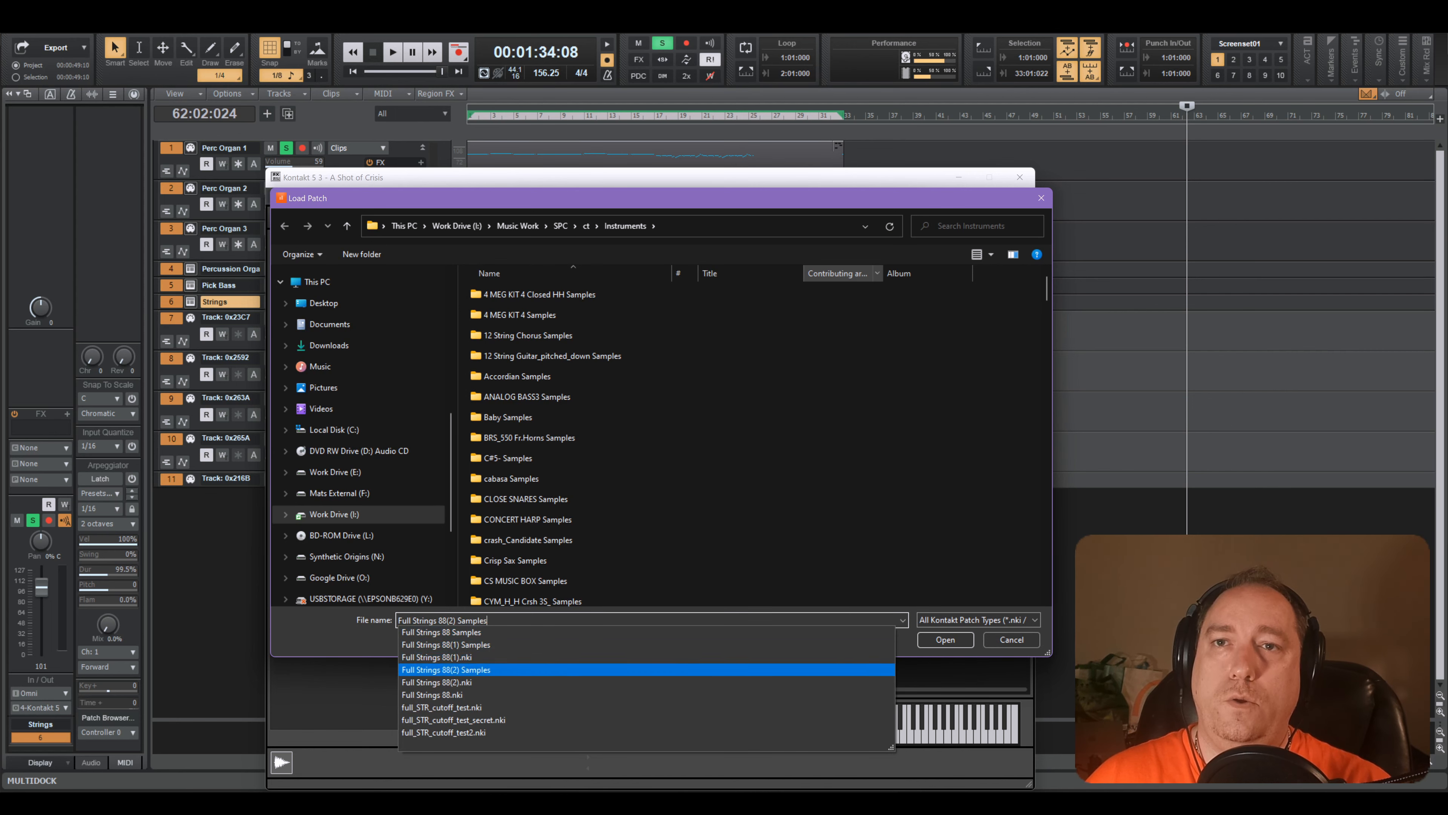
pyautogui.press('Return')
# - Audition the Full Strings 88(2) patch by playing notes in the middle and upper registers
pyautogui.click(831, 738)
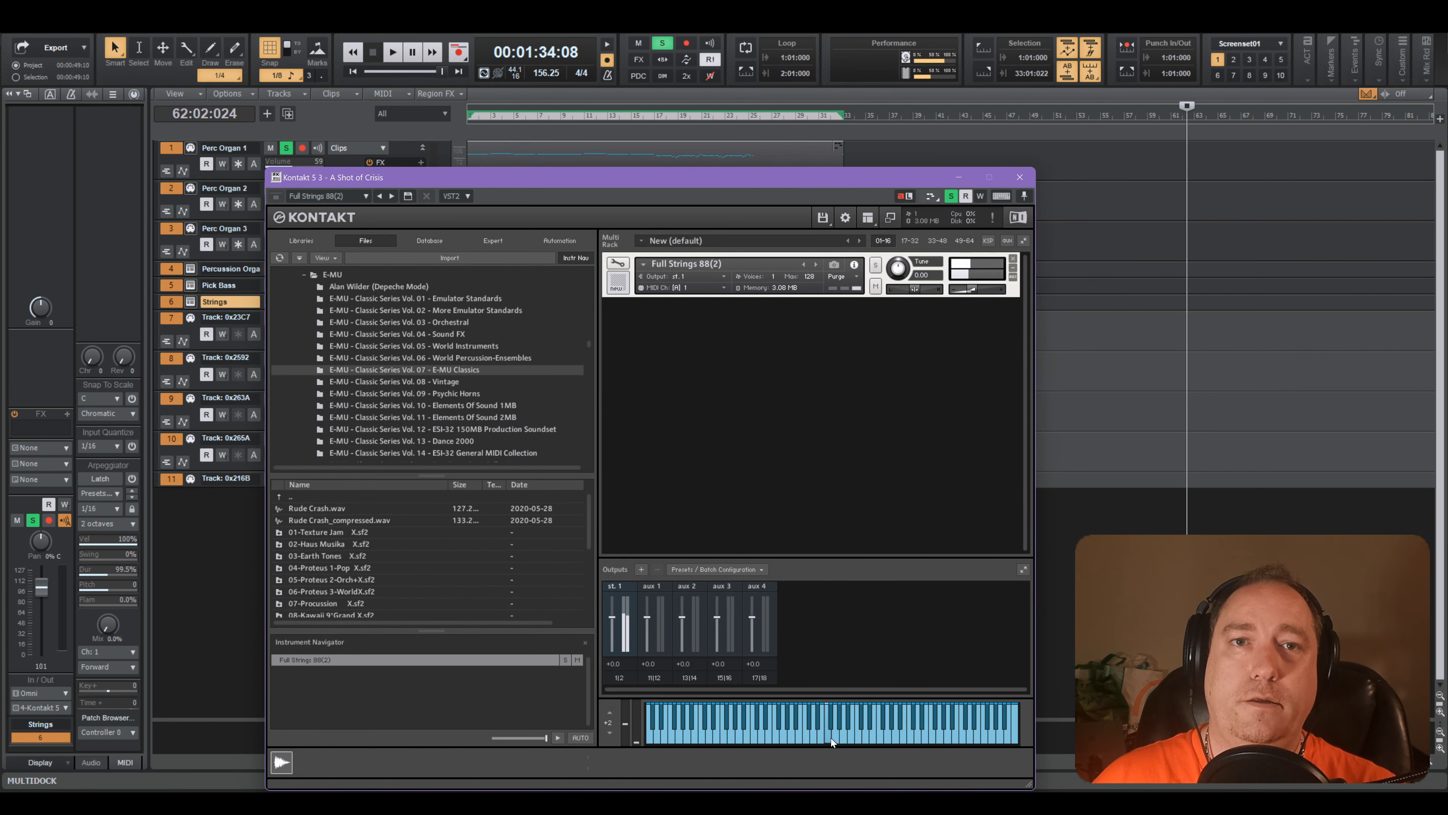
pyautogui.click(798, 739)
pyautogui.click(842, 737)
pyautogui.click(857, 739)
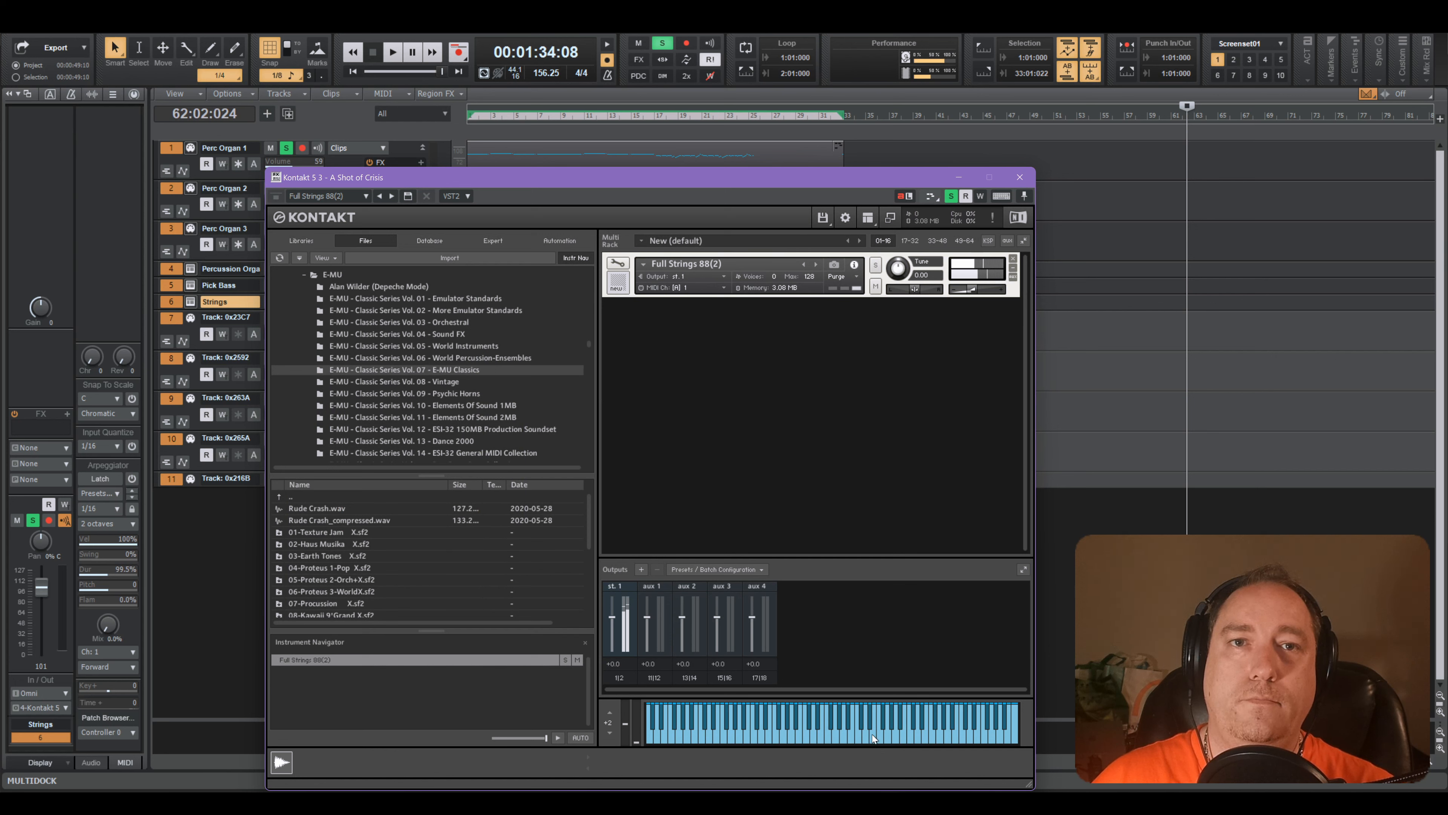
pyautogui.click(872, 734)
pyautogui.click(869, 733)
pyautogui.click(874, 734)
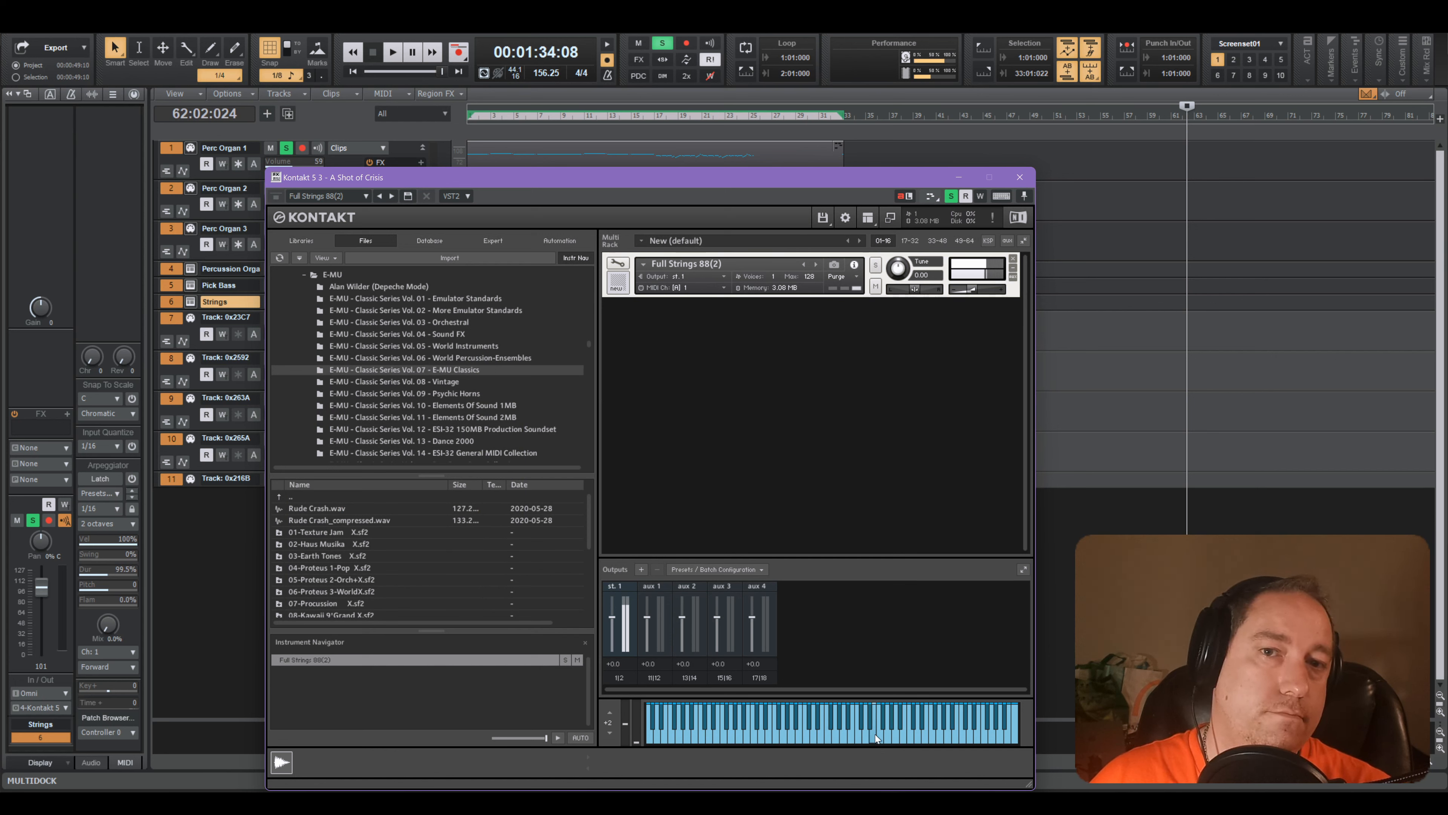
pyautogui.click(834, 739)
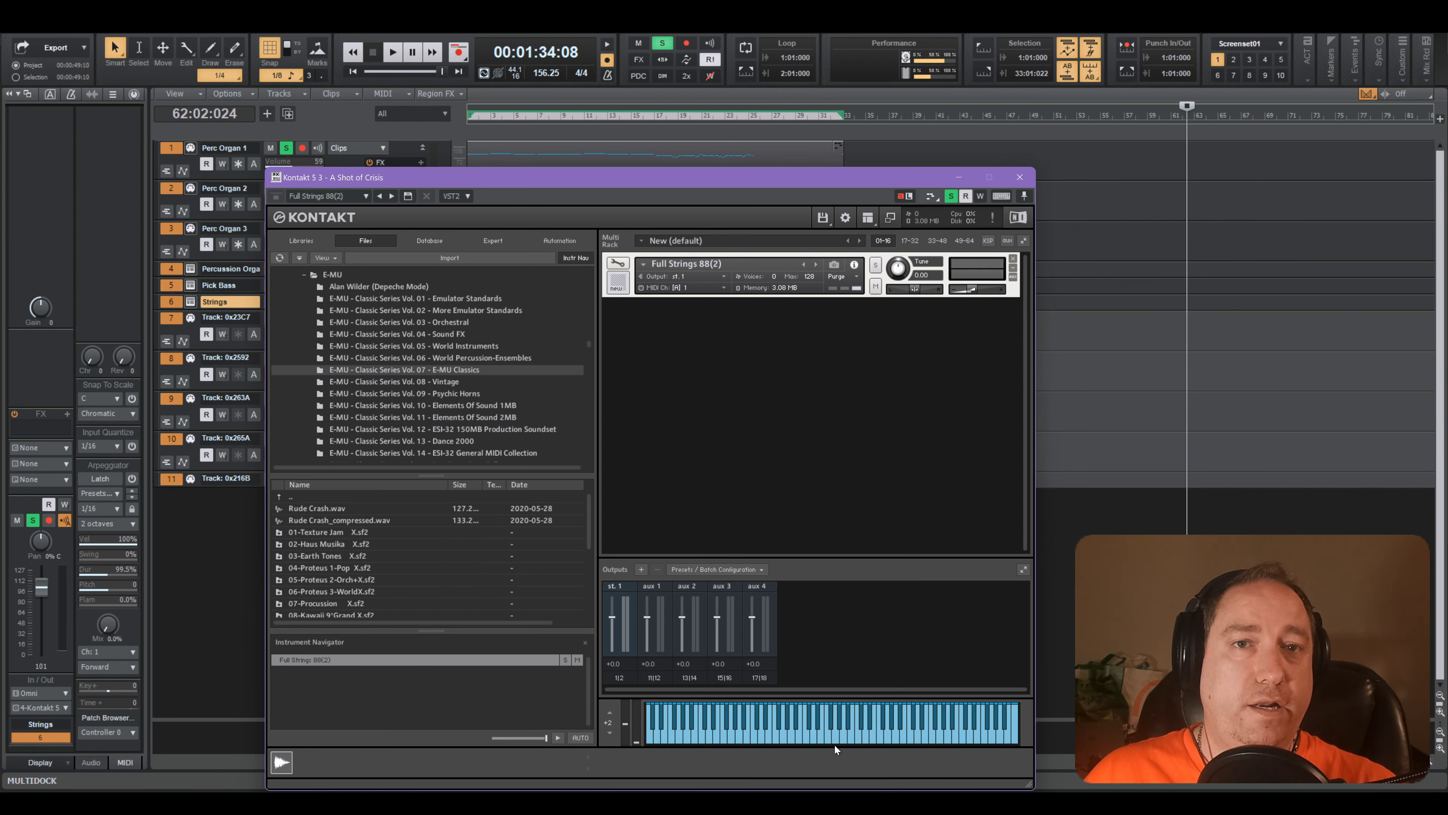
pyautogui.click(850, 740)
pyautogui.click(873, 738)
pyautogui.click(882, 737)
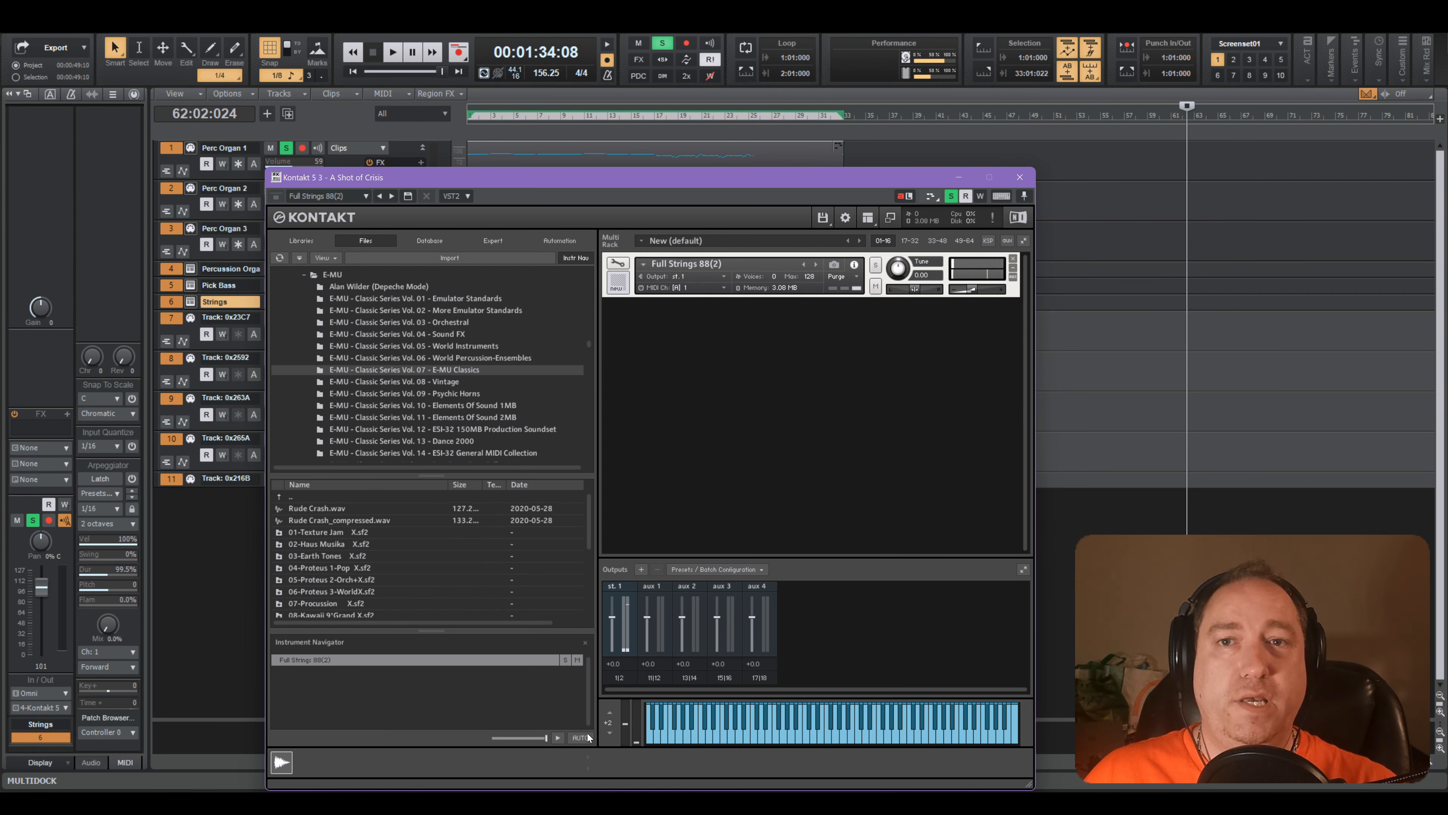
# - Switch to chipsynth SFC, play A Shot of Crisis, capture the channel 5 sample and select it in slot B
pyautogui.click(538, 803)
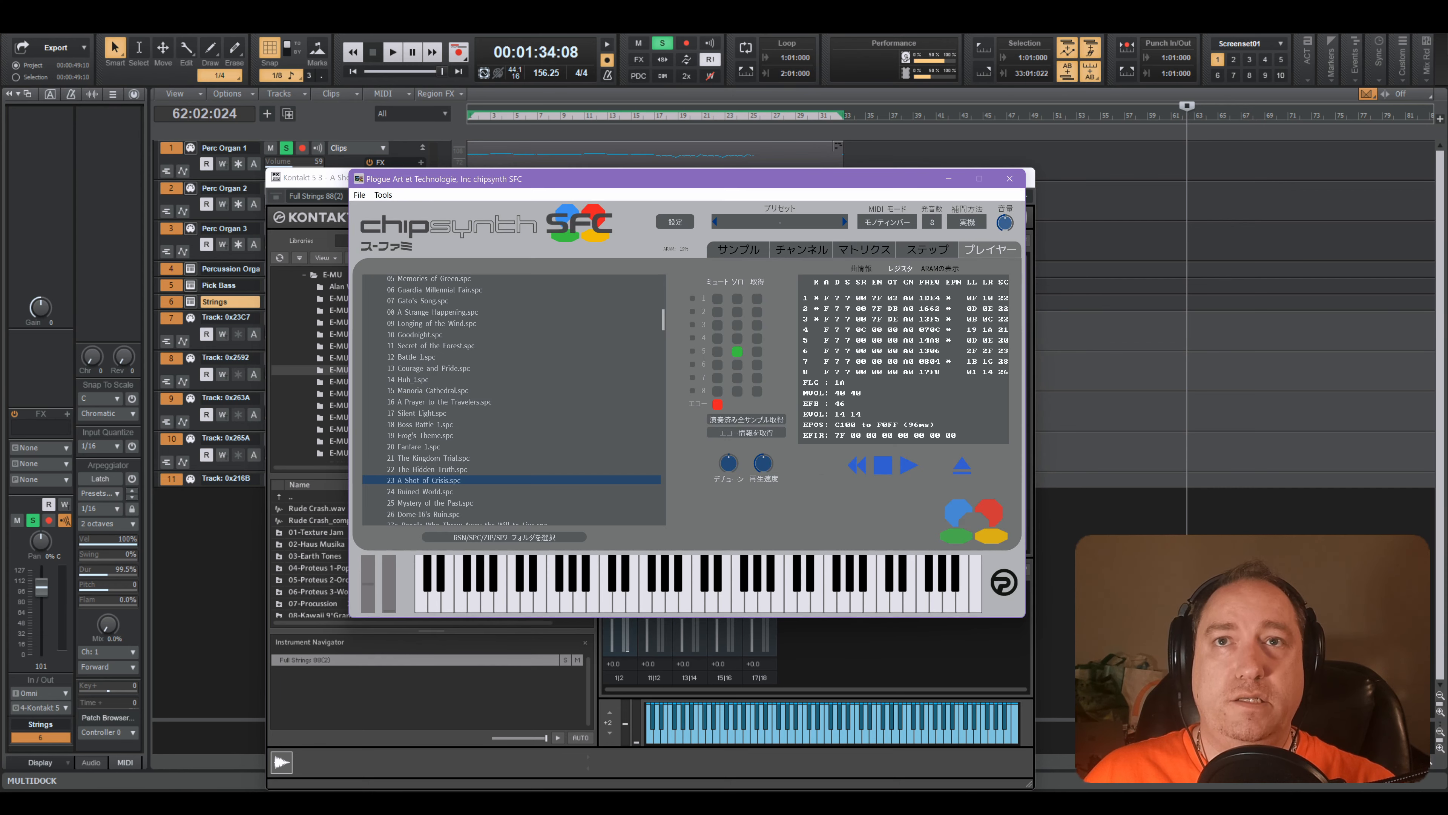
pyautogui.doubleClick(526, 479)
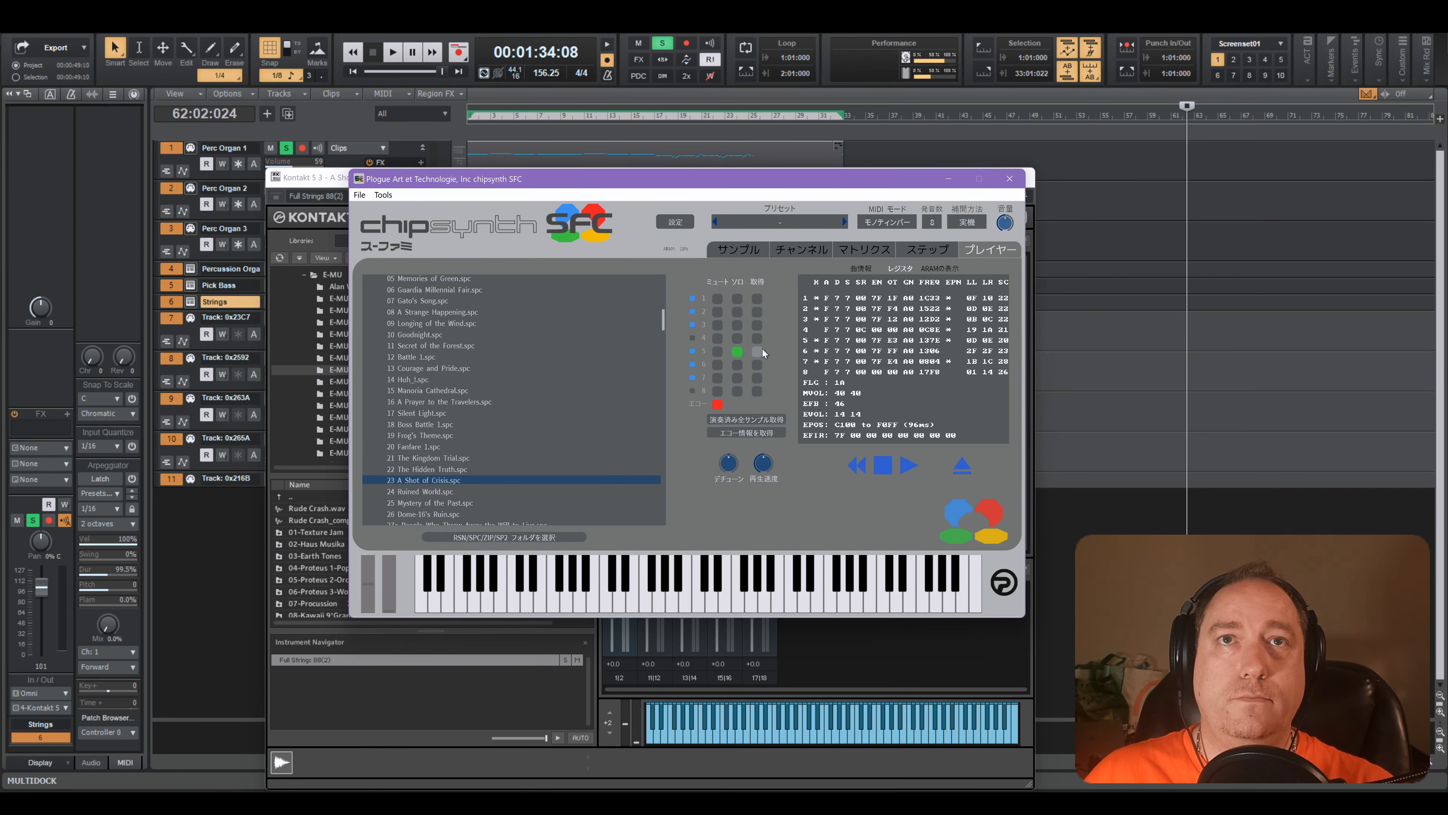
pyautogui.click(742, 239)
pyautogui.click(812, 308)
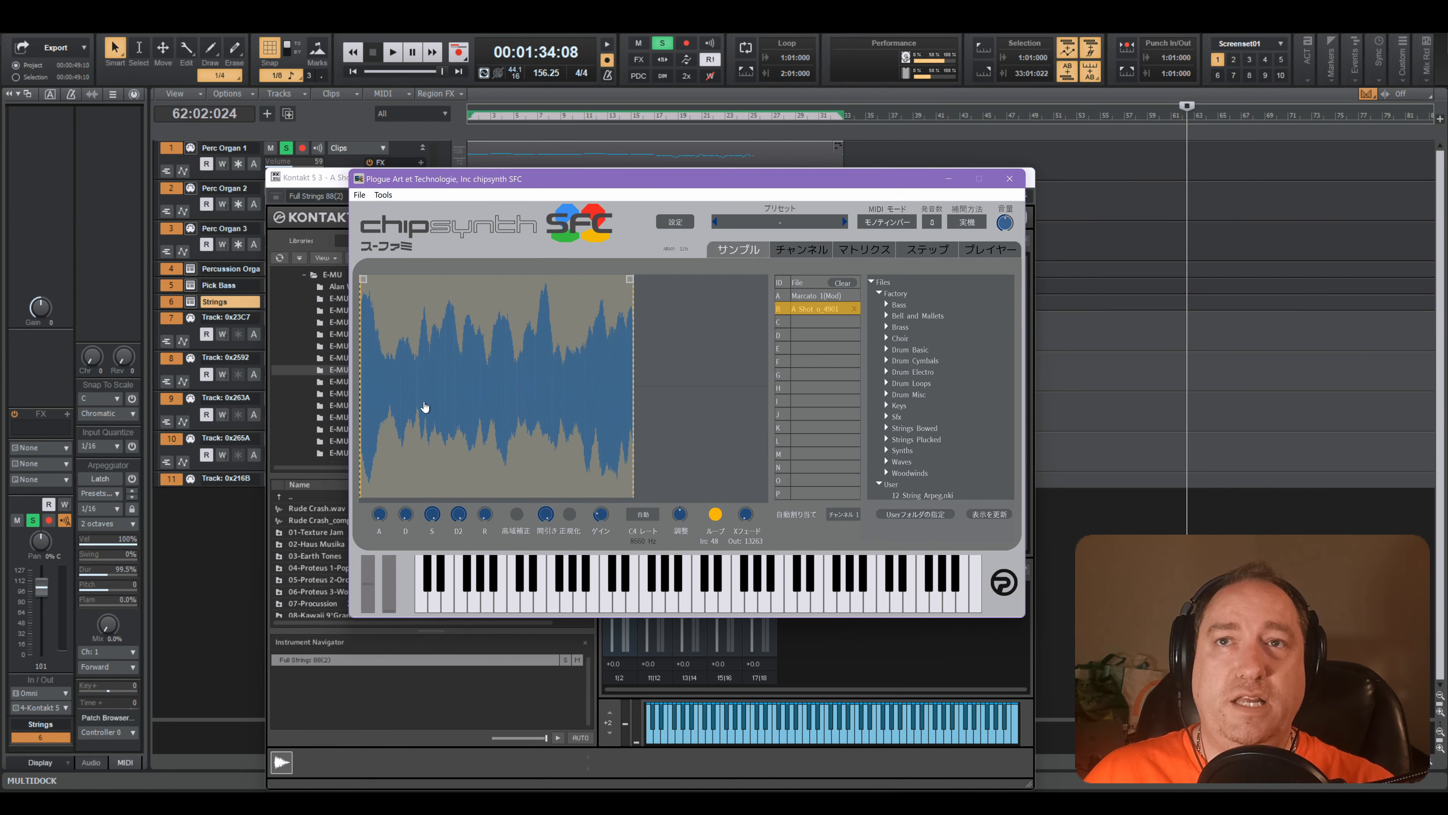
# - Examine the captured string sample's waveform at different zoom levels and audition it on the keyboard
pyautogui.scroll(10, 391, 409)
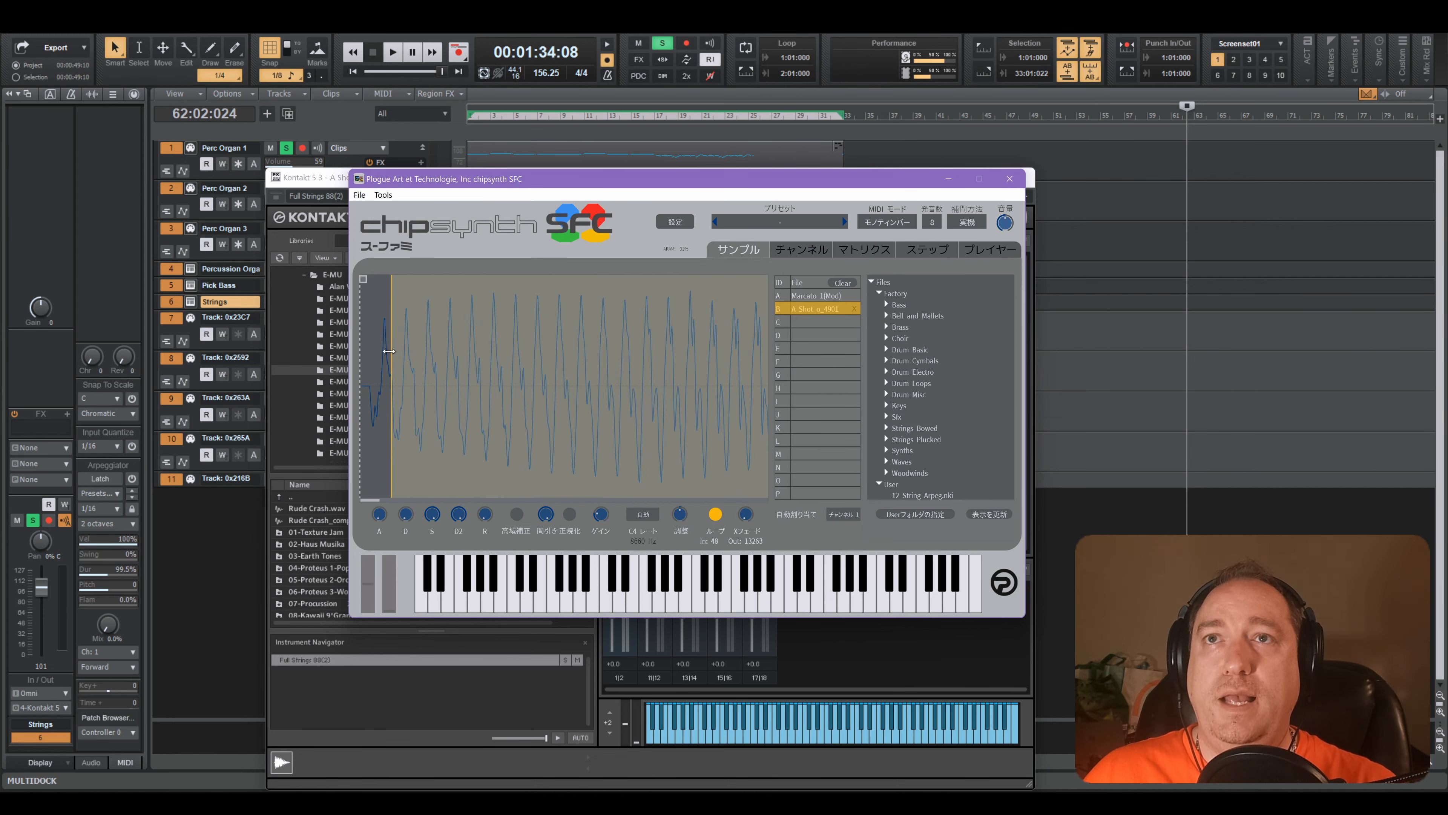
pyautogui.scroll(-5, 365, 359)
pyautogui.scroll(-3, 406, 349)
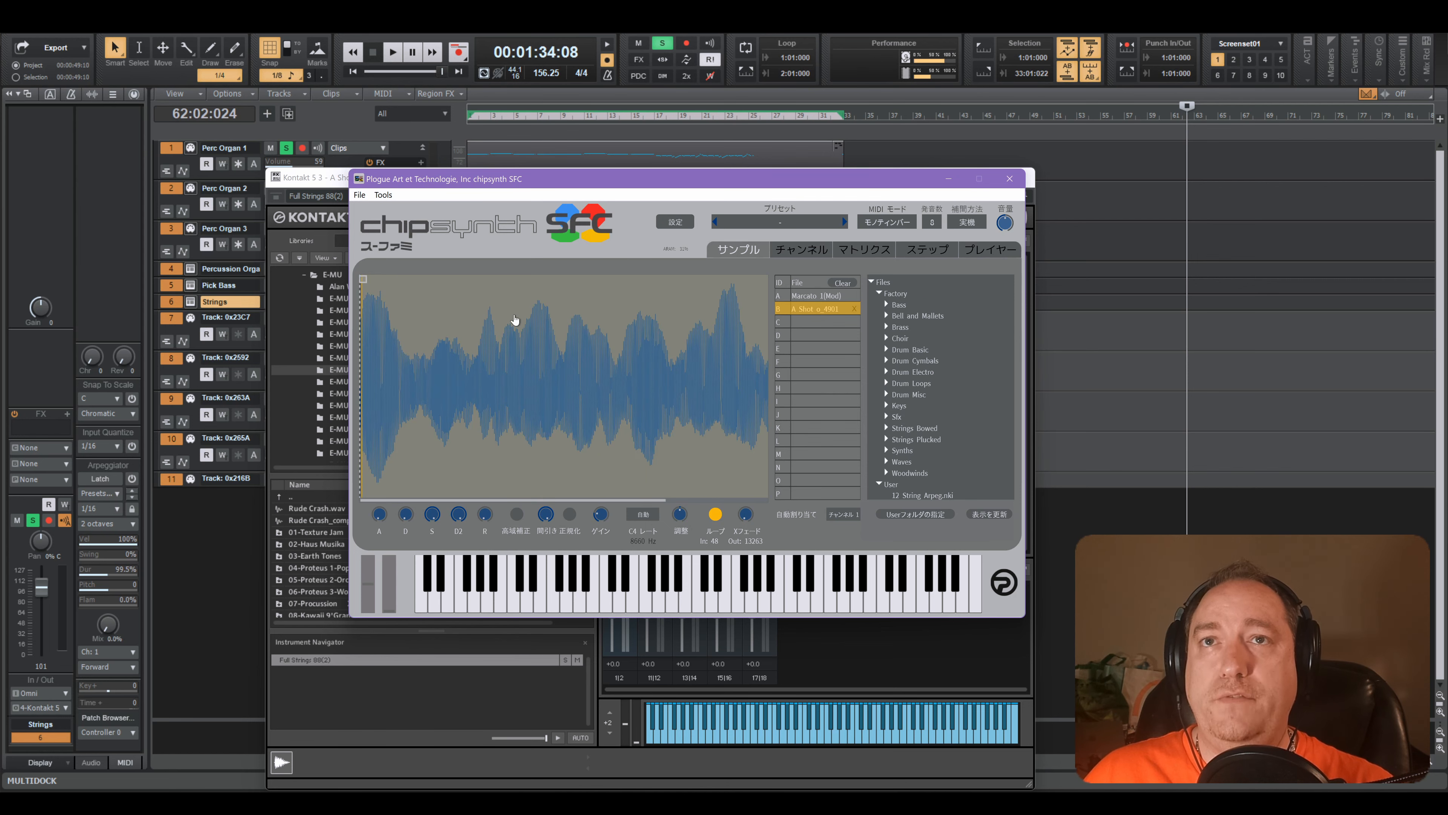
pyautogui.scroll(-3, 437, 388)
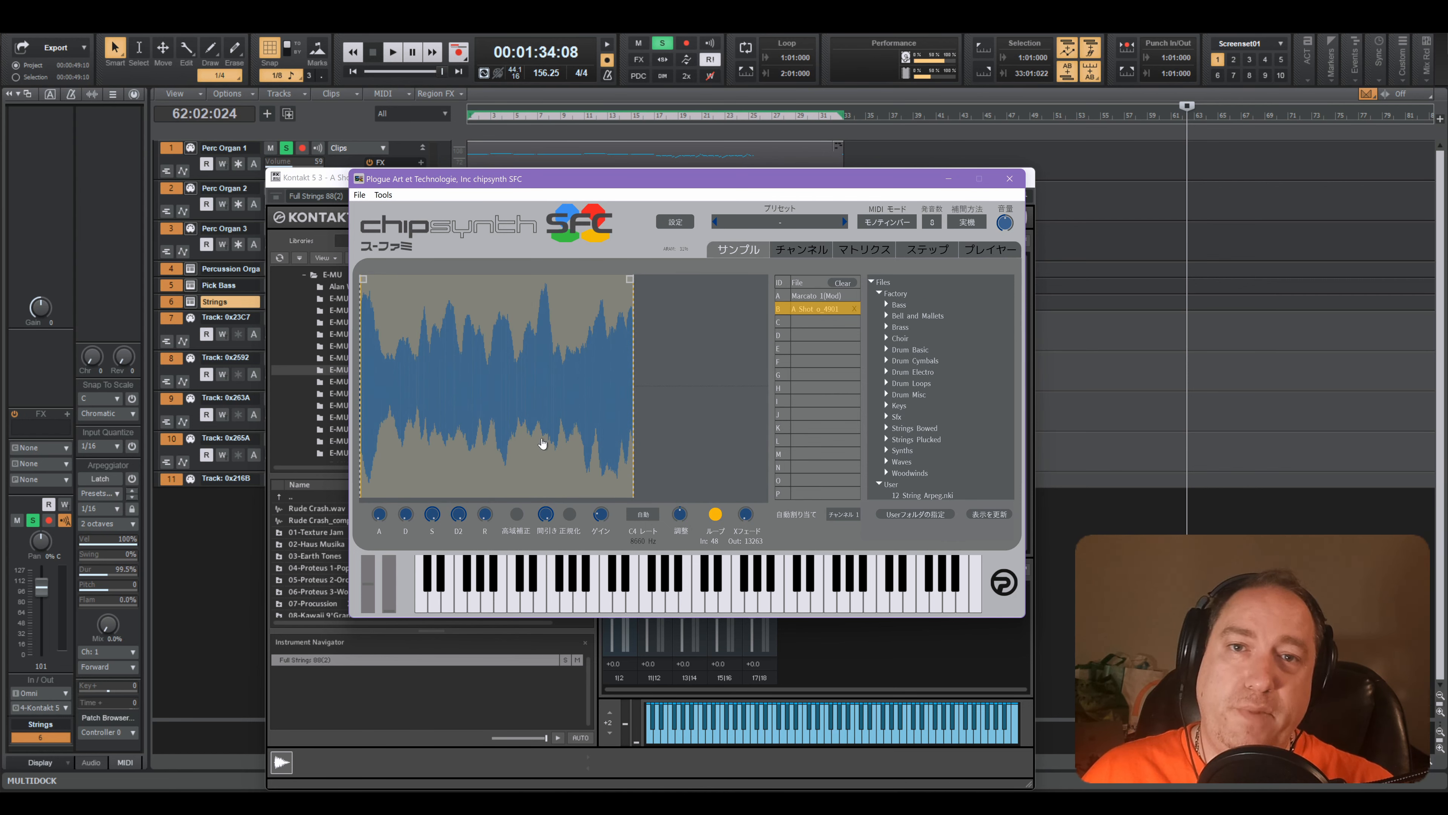
pyautogui.click(846, 678)
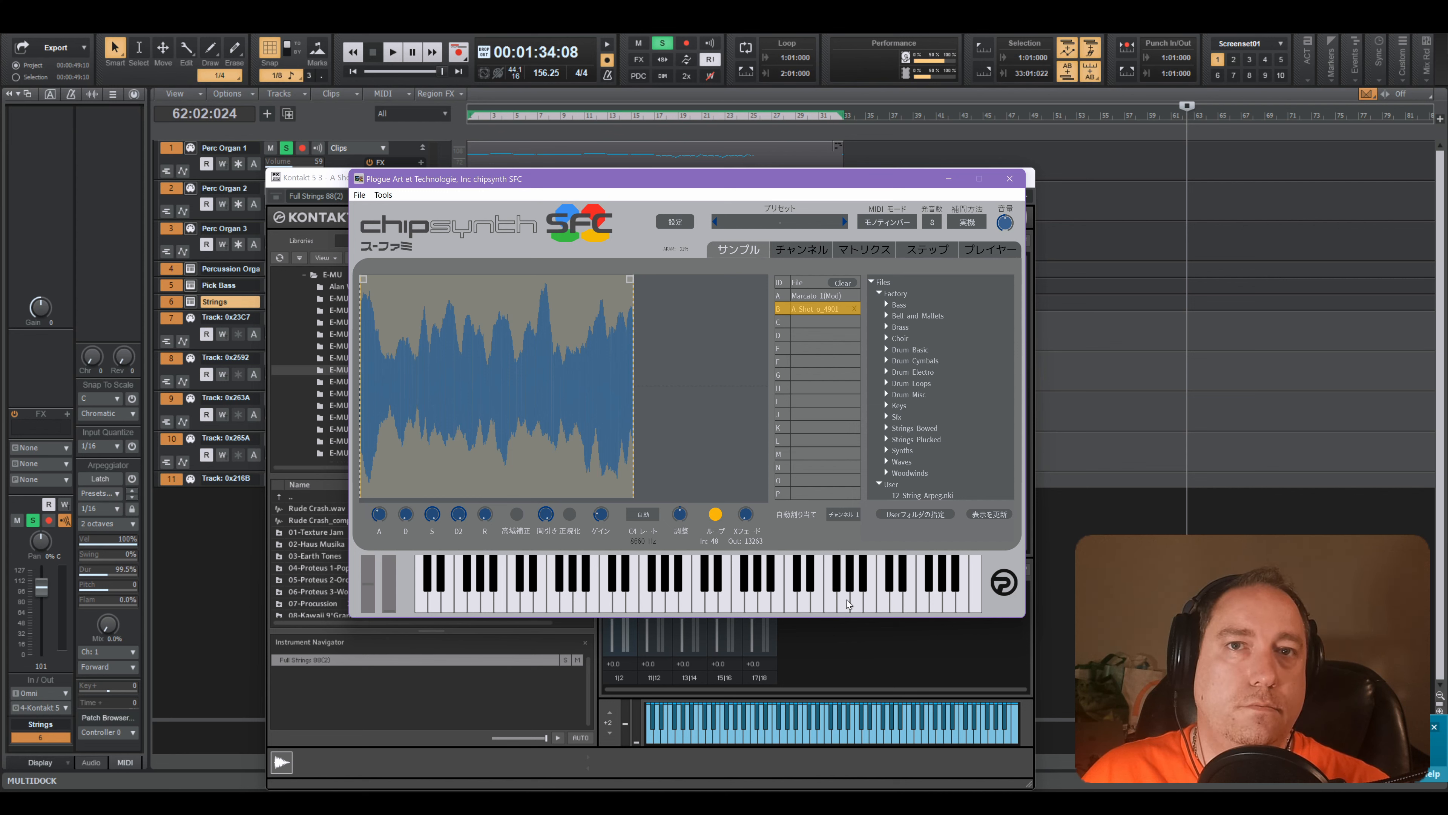
pyautogui.click(897, 599)
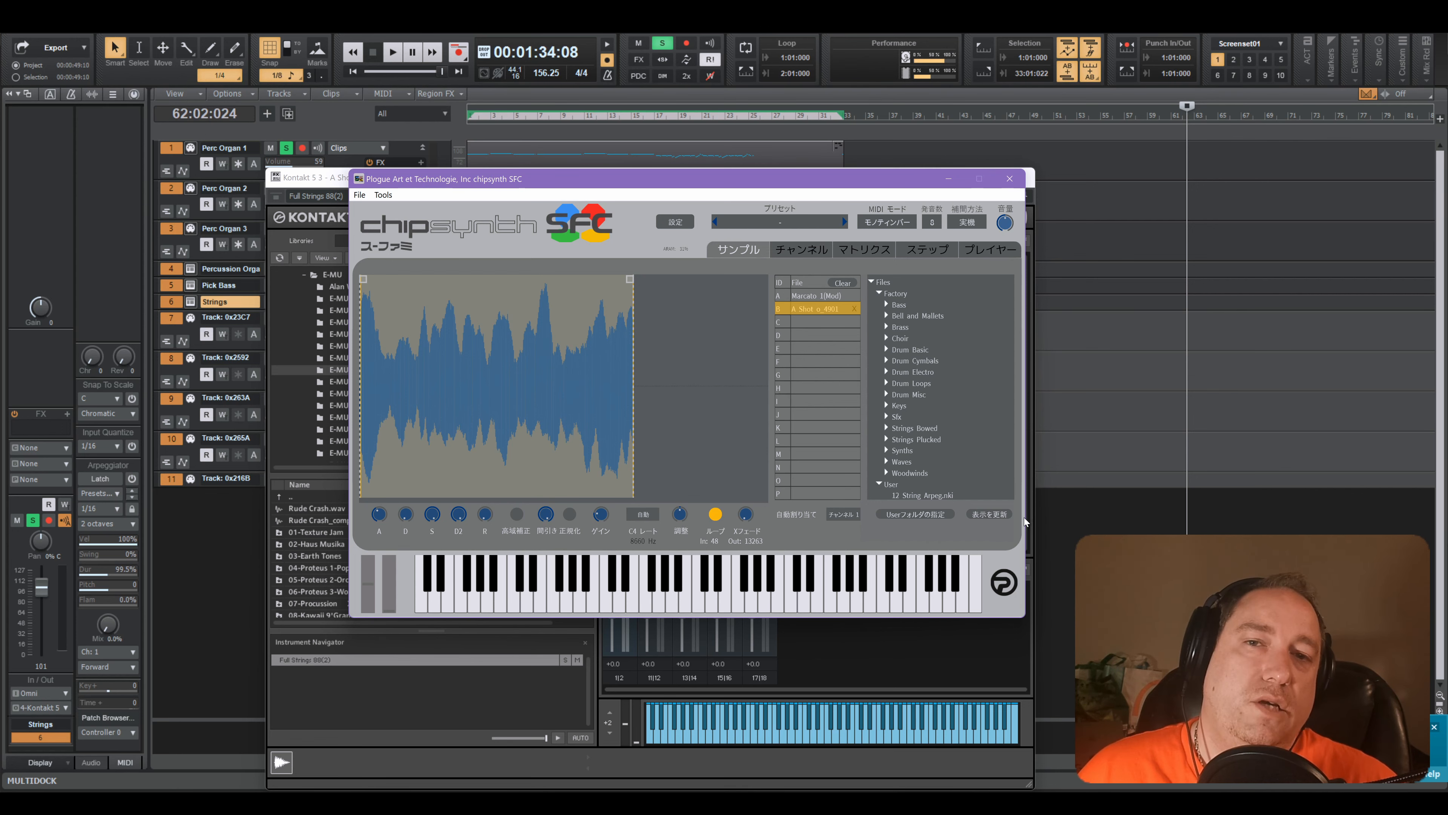
# - Return to Kontakt and play Full Strings 88(2) notes for comparison with the captured game sample
pyautogui.click(877, 668)
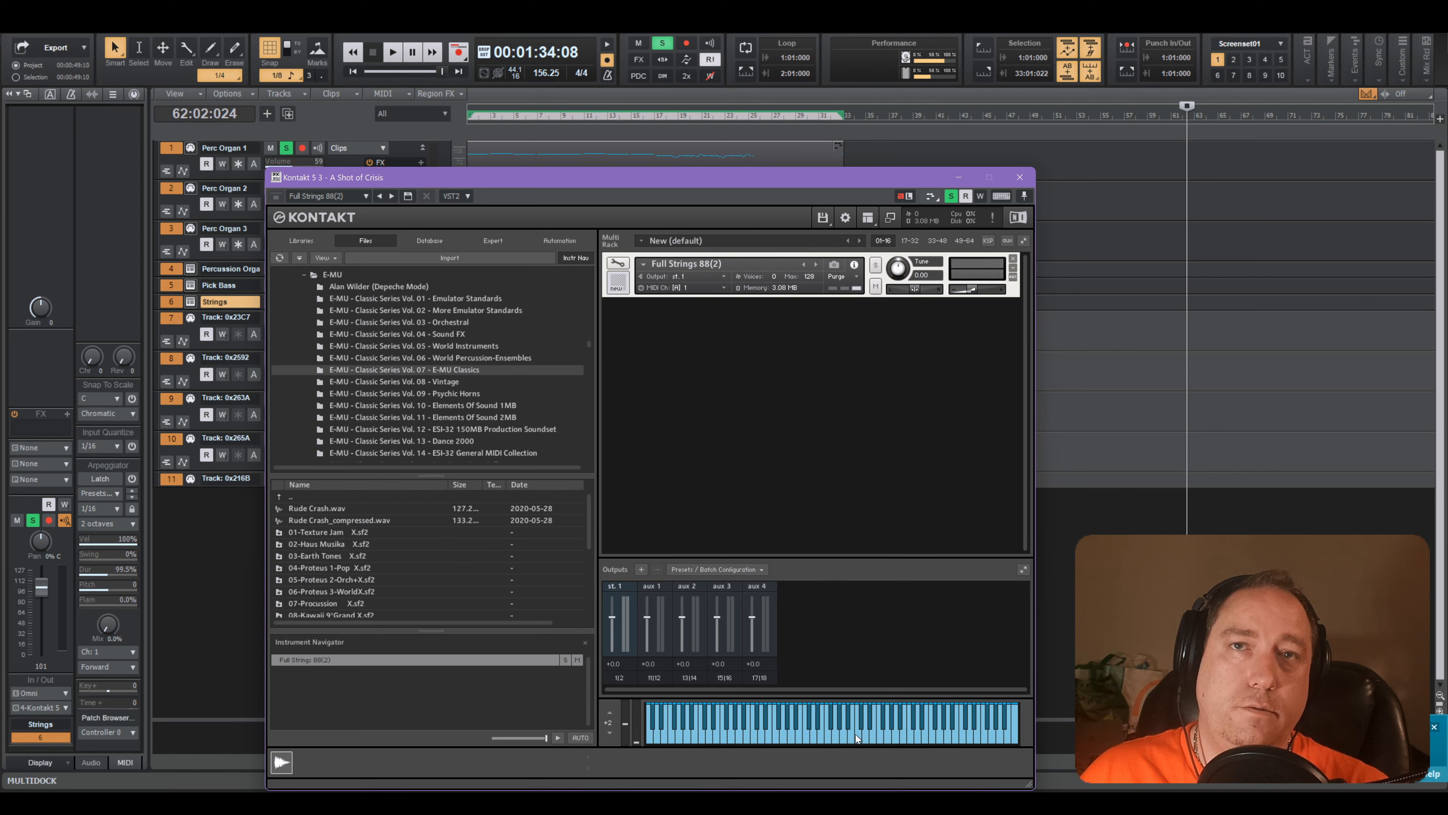
pyautogui.click(835, 734)
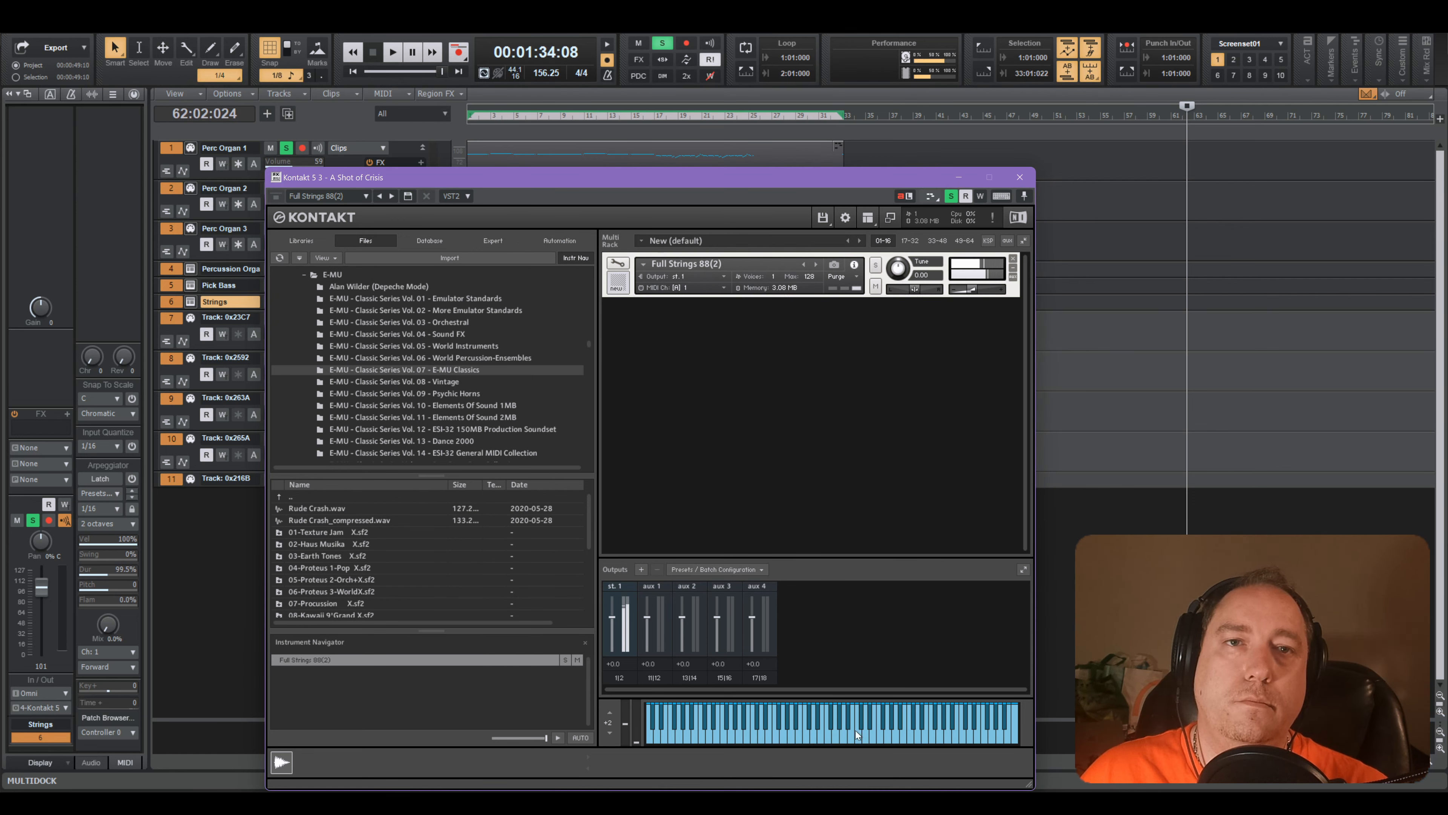
pyautogui.click(907, 741)
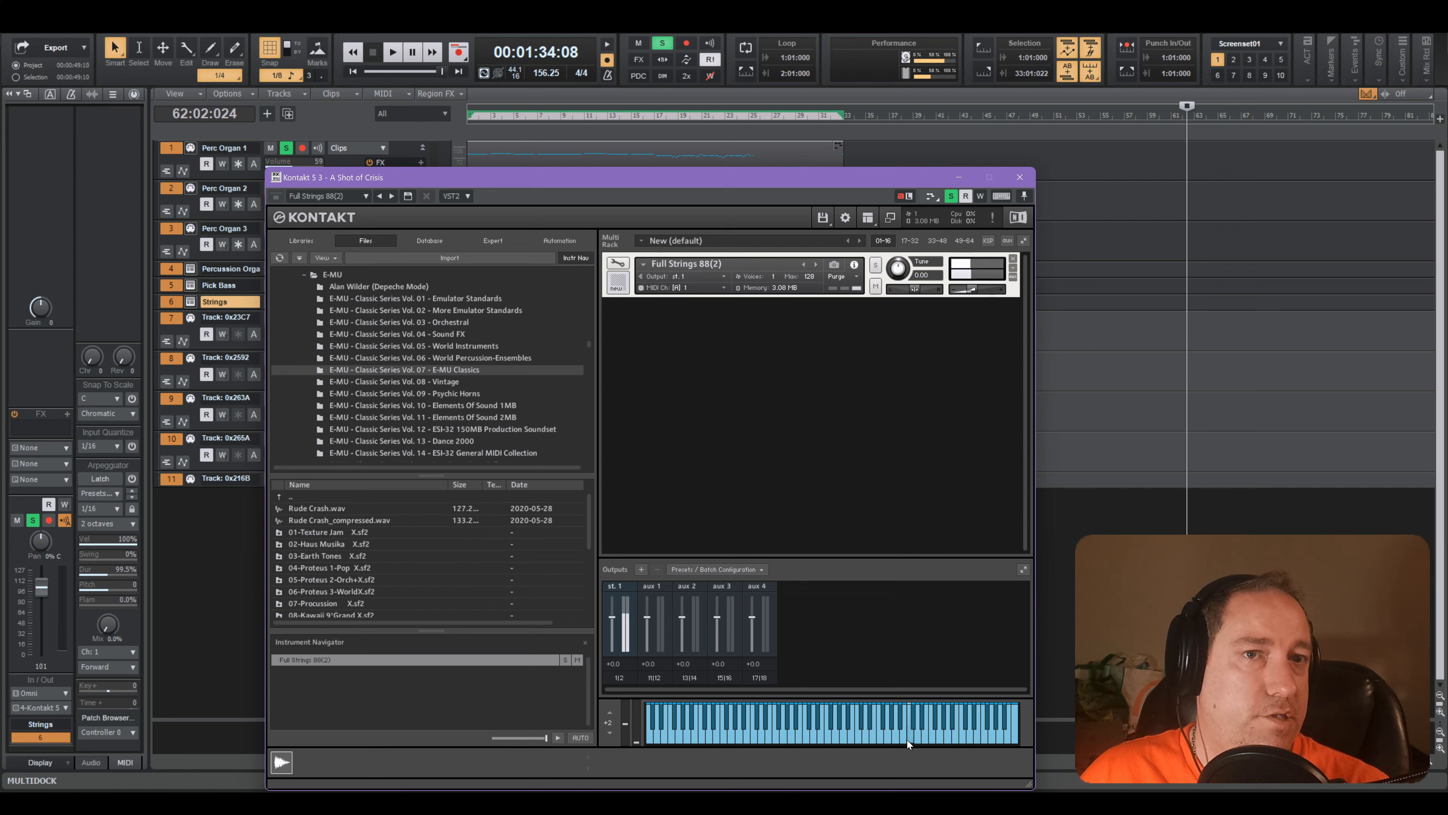
pyautogui.moveTo(938, 735); pyautogui.dragTo(922, 737)
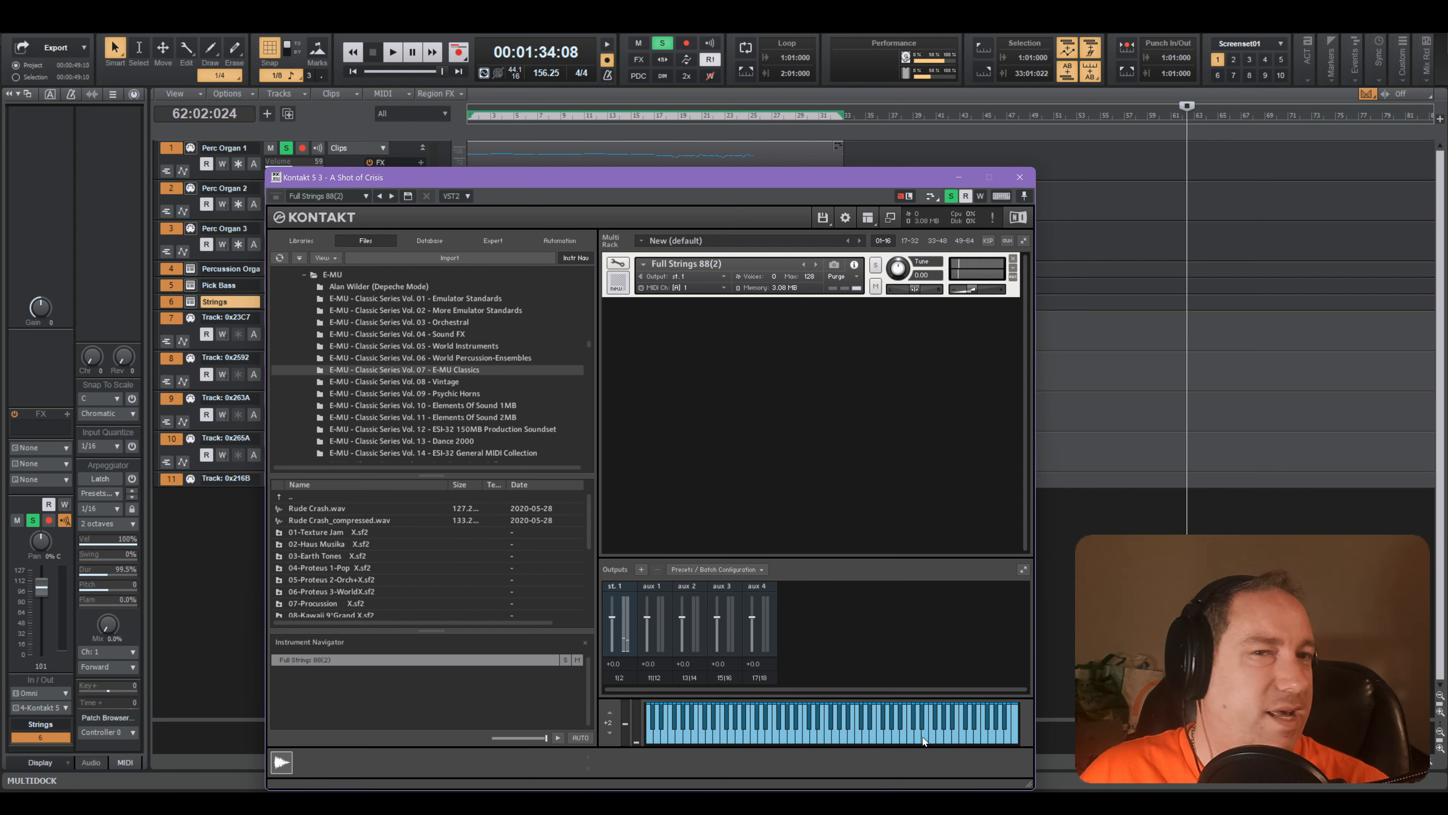
# - Open Full Strings 88(2) for editing, show its key zones in the Mapping Editor, and select the F#5 zone
pyautogui.click(617, 261)
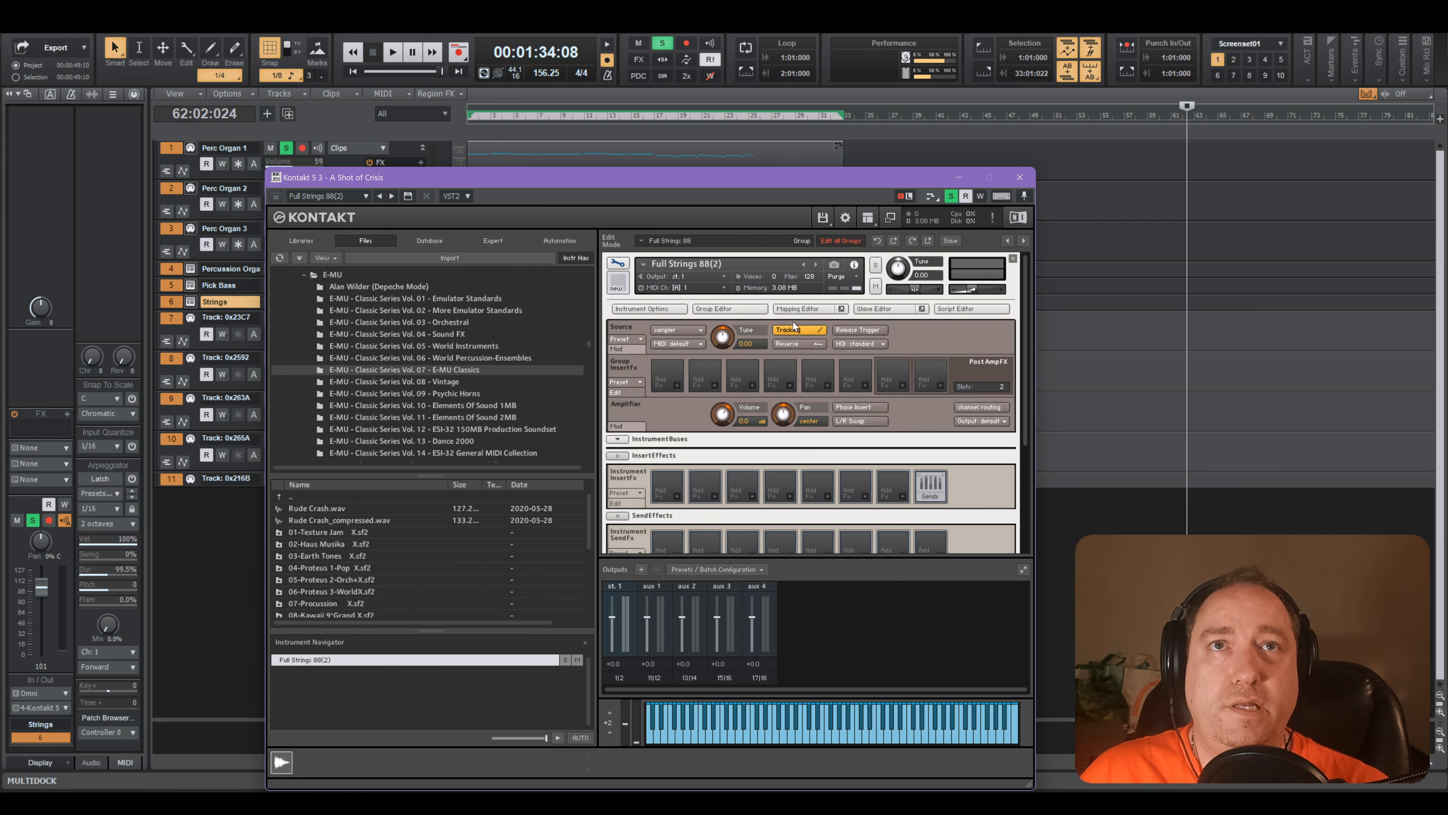
pyautogui.click(798, 309)
pyautogui.moveTo(764, 544); pyautogui.dragTo(850, 541)
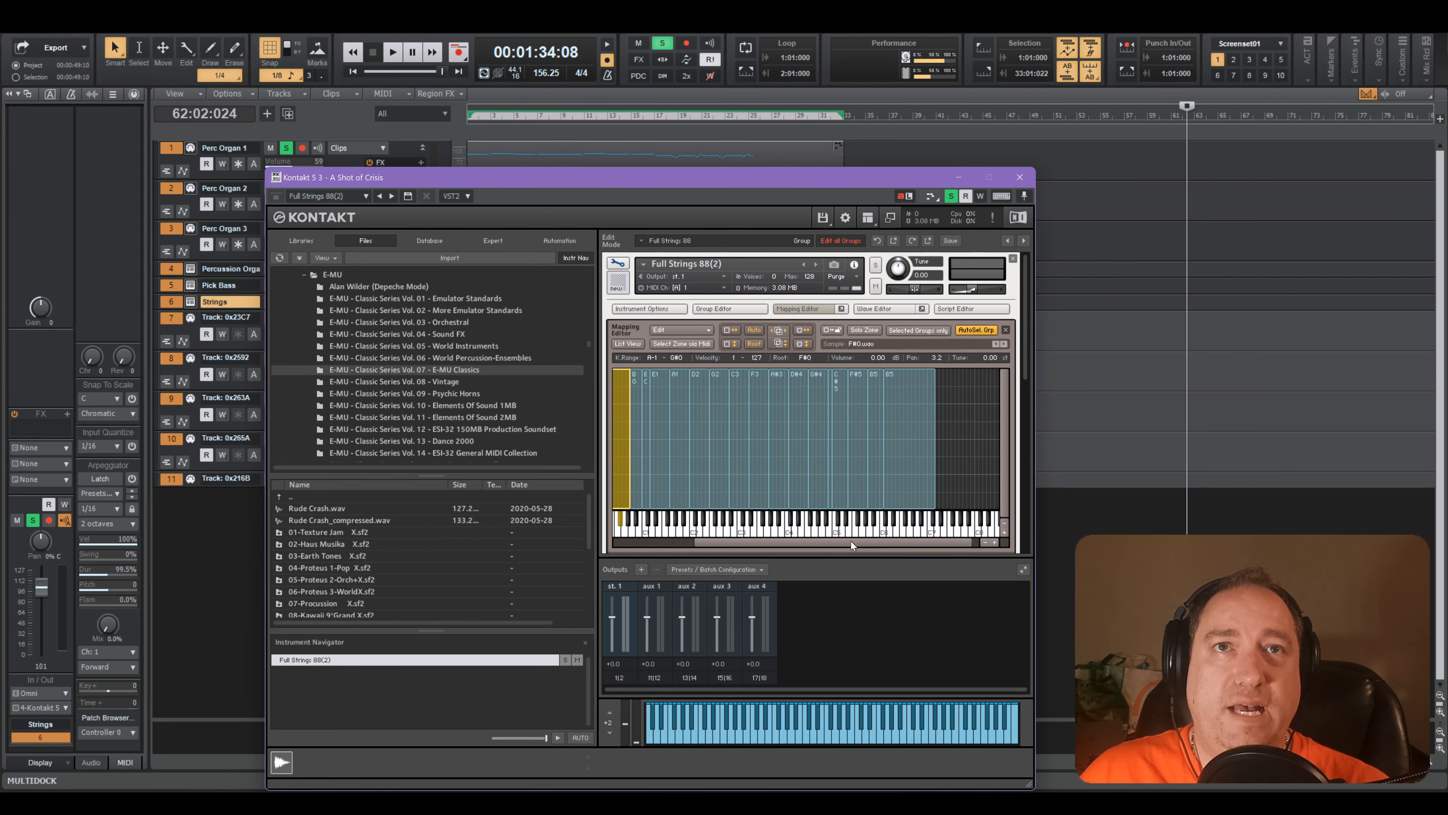
pyautogui.click(854, 407)
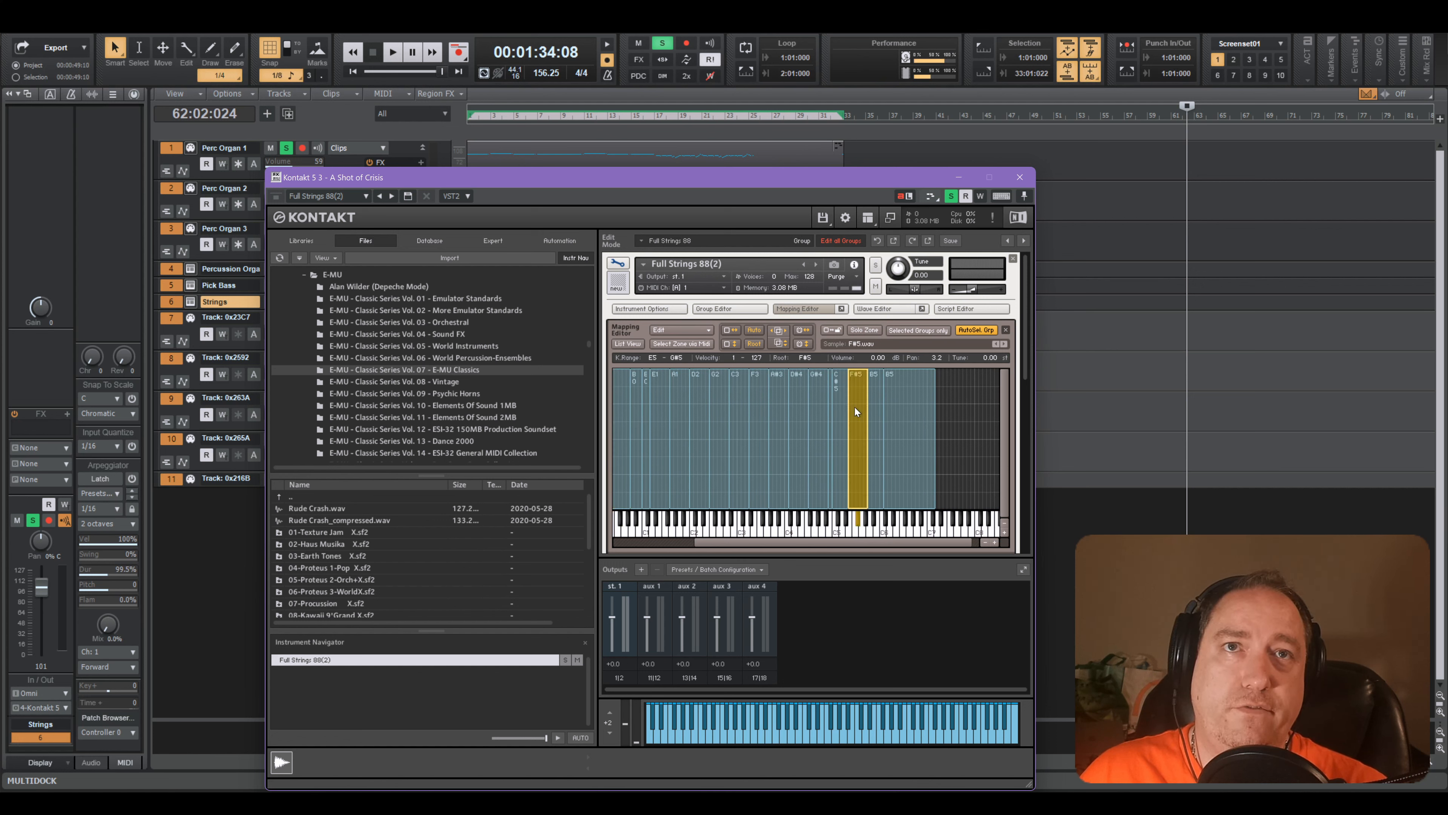
# - Audition the F#5 zone on the mapping keyboard and delete all the zones below it
pyautogui.click(855, 531)
pyautogui.click(855, 531)
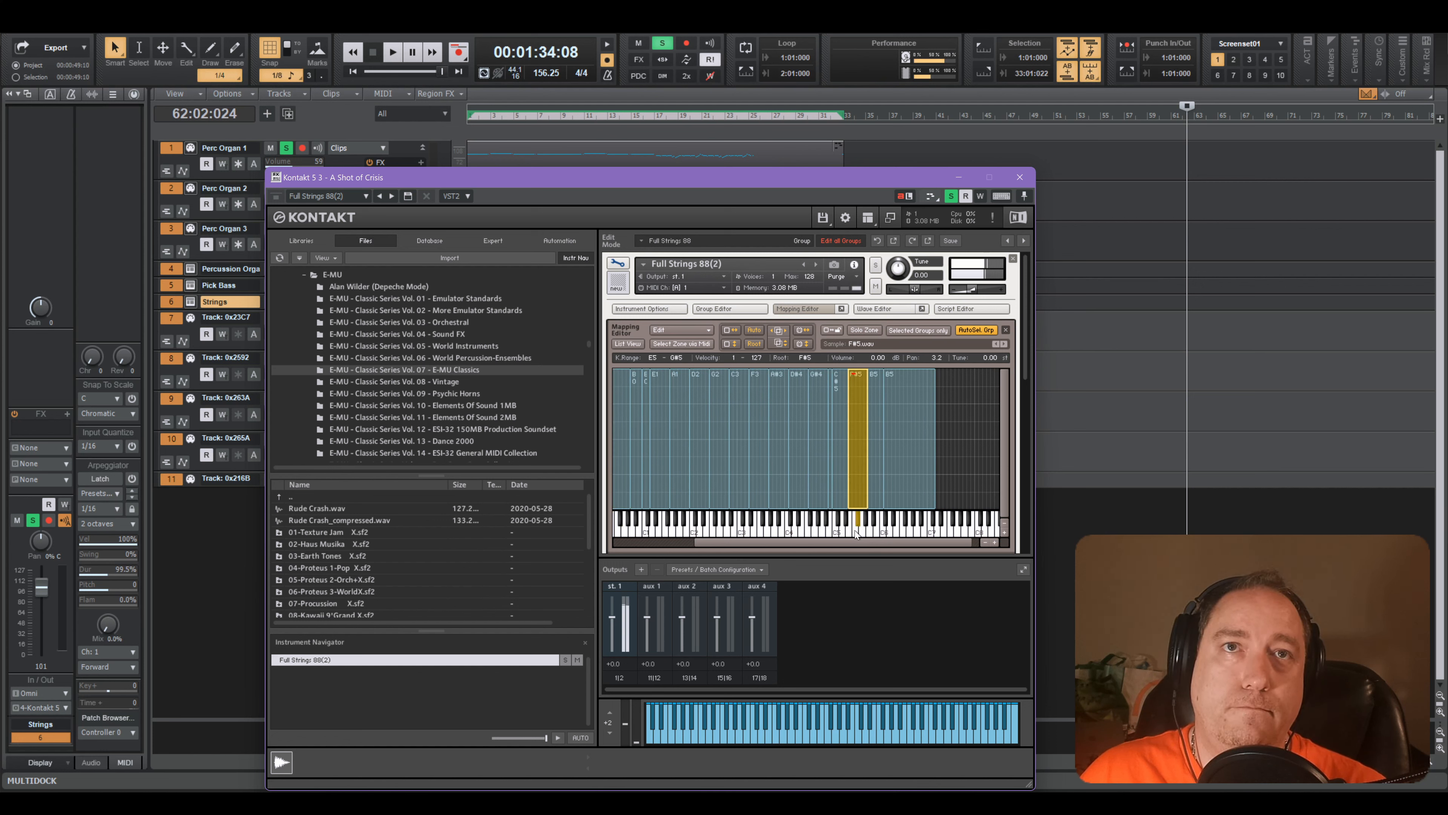
pyautogui.moveTo(842, 543); pyautogui.dragTo(731, 536)
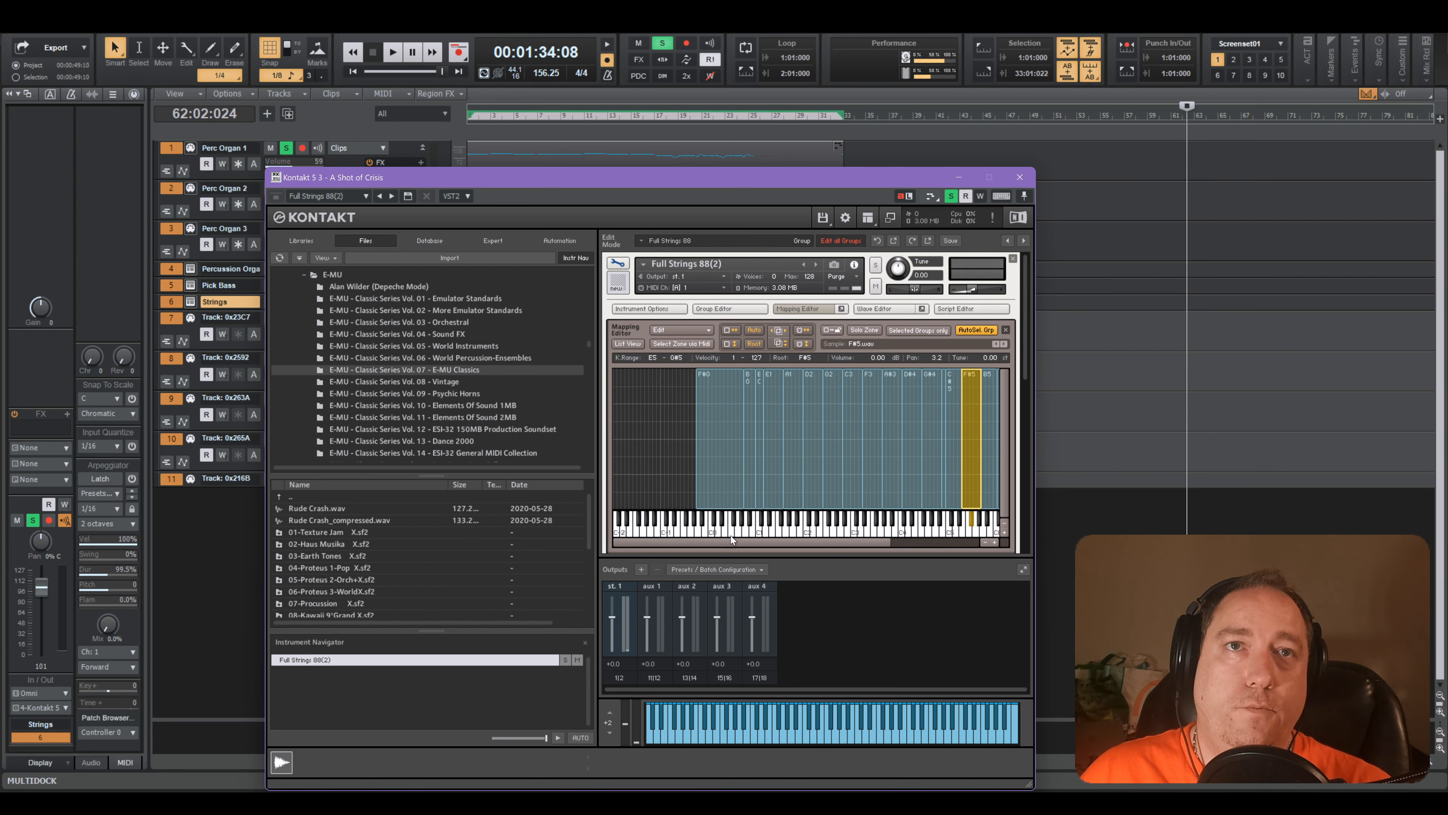
pyautogui.moveTo(648, 403); pyautogui.dragTo(946, 426)
pyautogui.press('Delete')
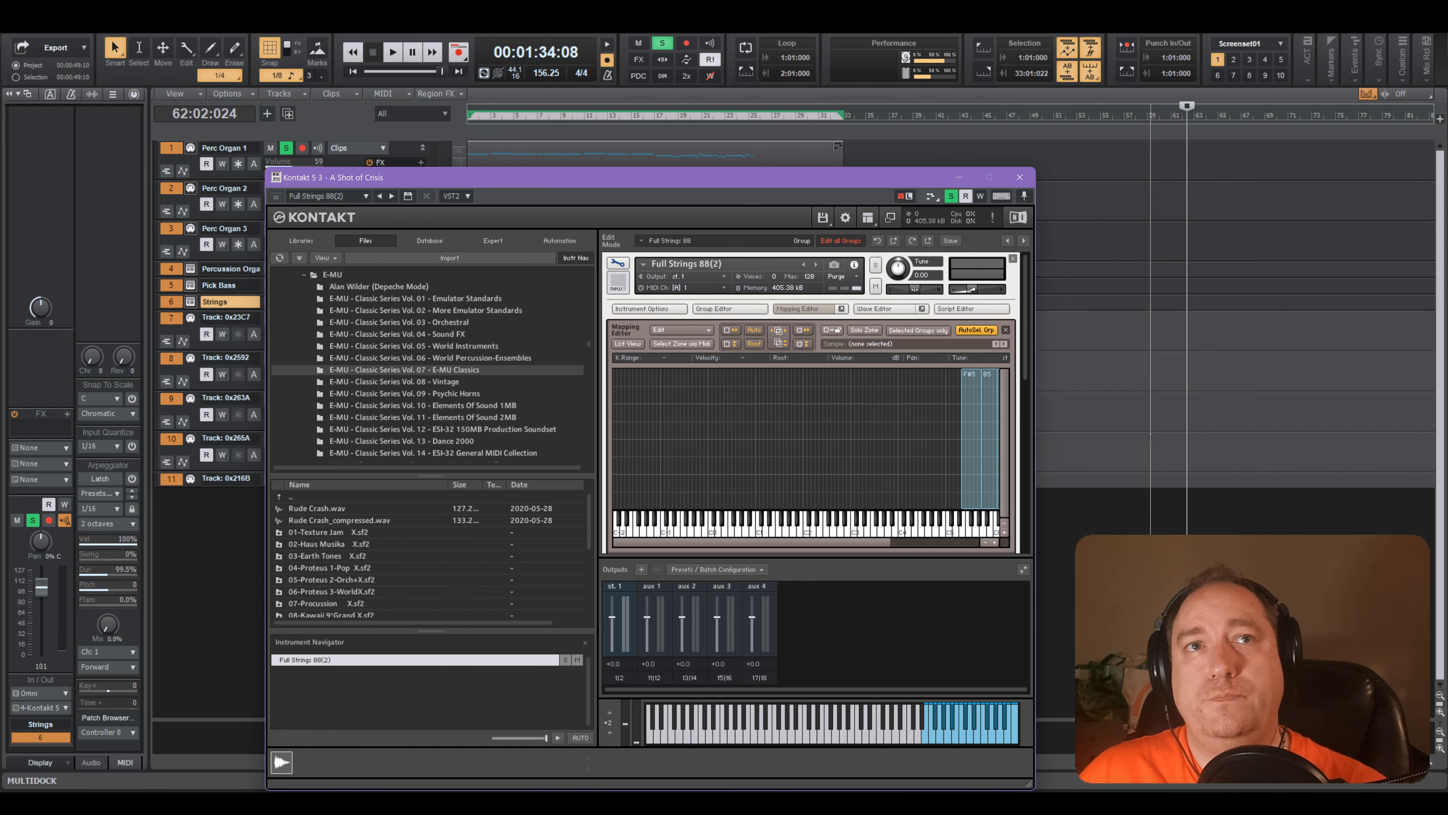
# - Extend the F#5 zone's key range down to C#-1 in the Mapping Editor
pyautogui.moveTo(827, 541); pyautogui.dragTo(867, 541)
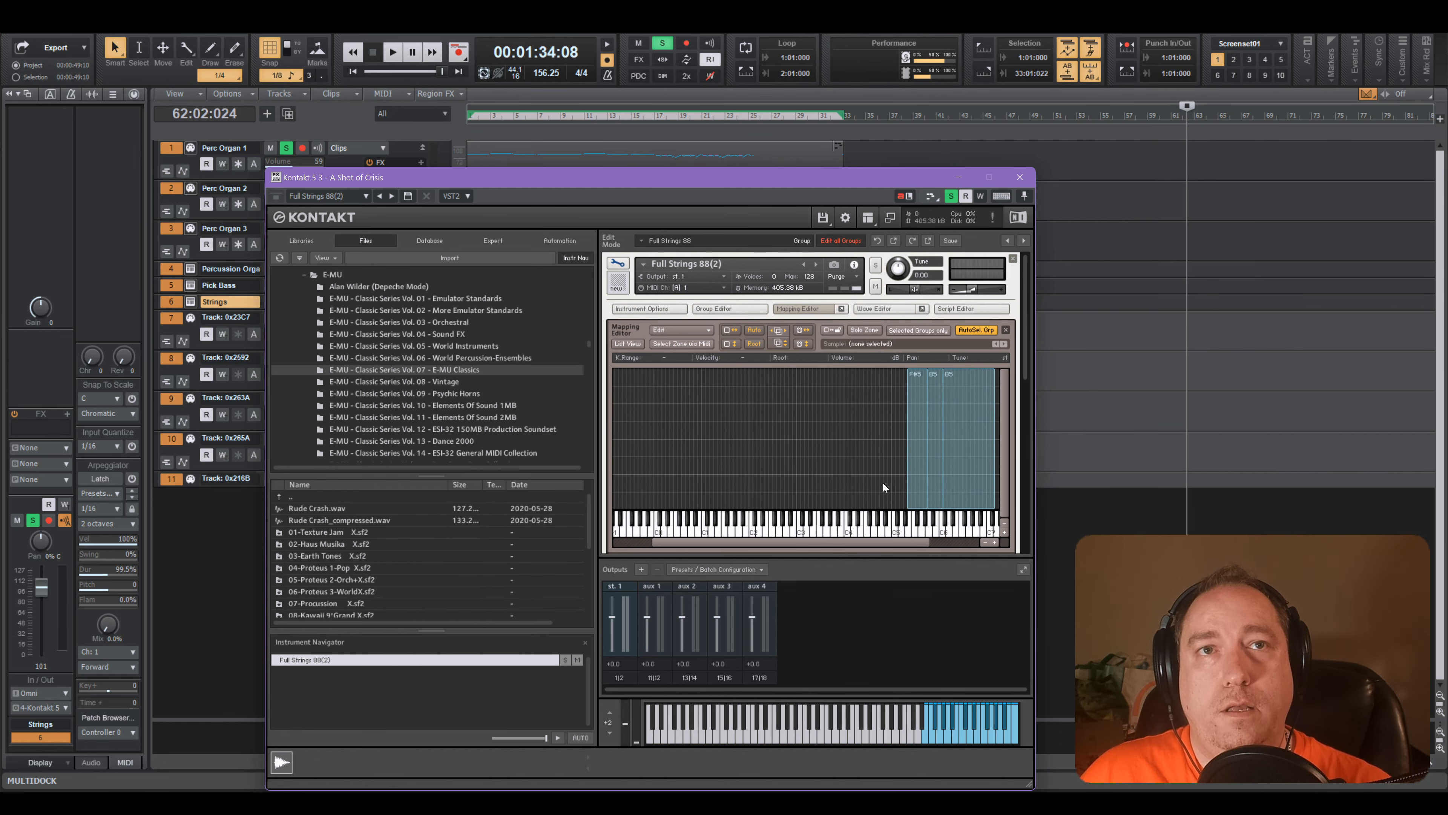
pyautogui.click(917, 443)
pyautogui.moveTo(905, 437); pyautogui.dragTo(637, 437)
# - Audition the stretched F#5 sample on several lower and middle keys of the mapping keyboard
pyautogui.click(845, 529)
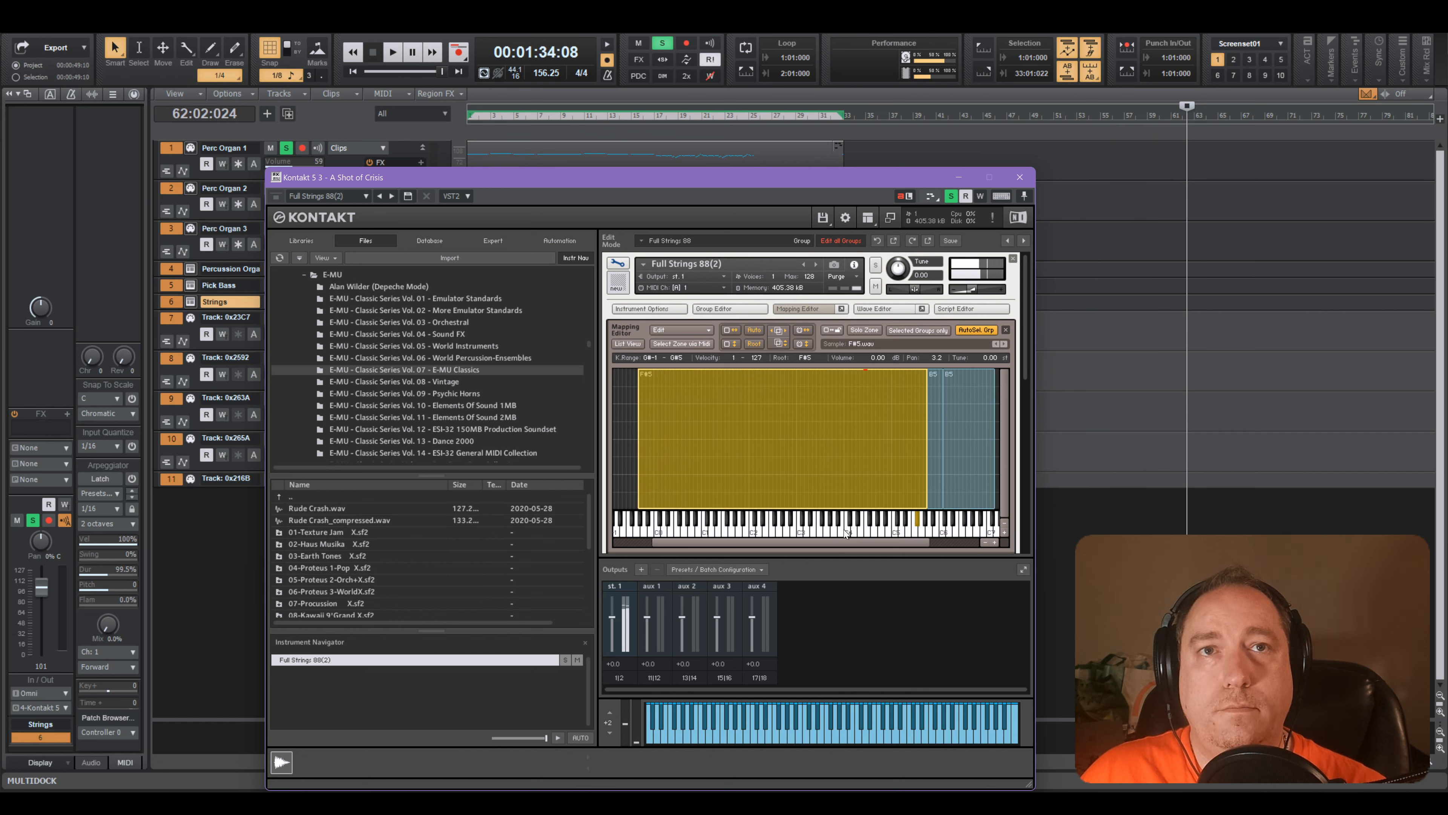
pyautogui.click(799, 528)
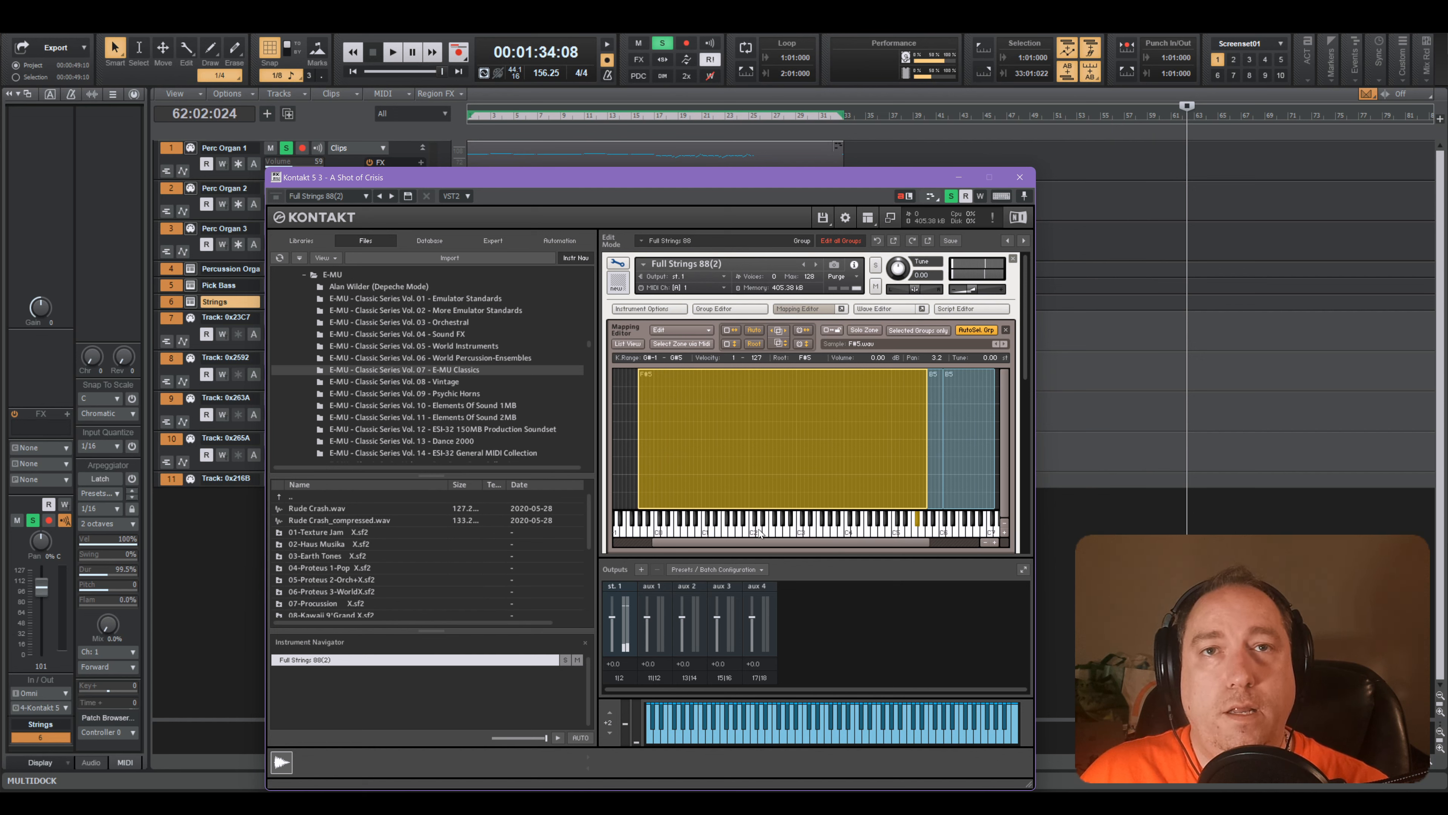
pyautogui.click(734, 534)
pyautogui.click(814, 531)
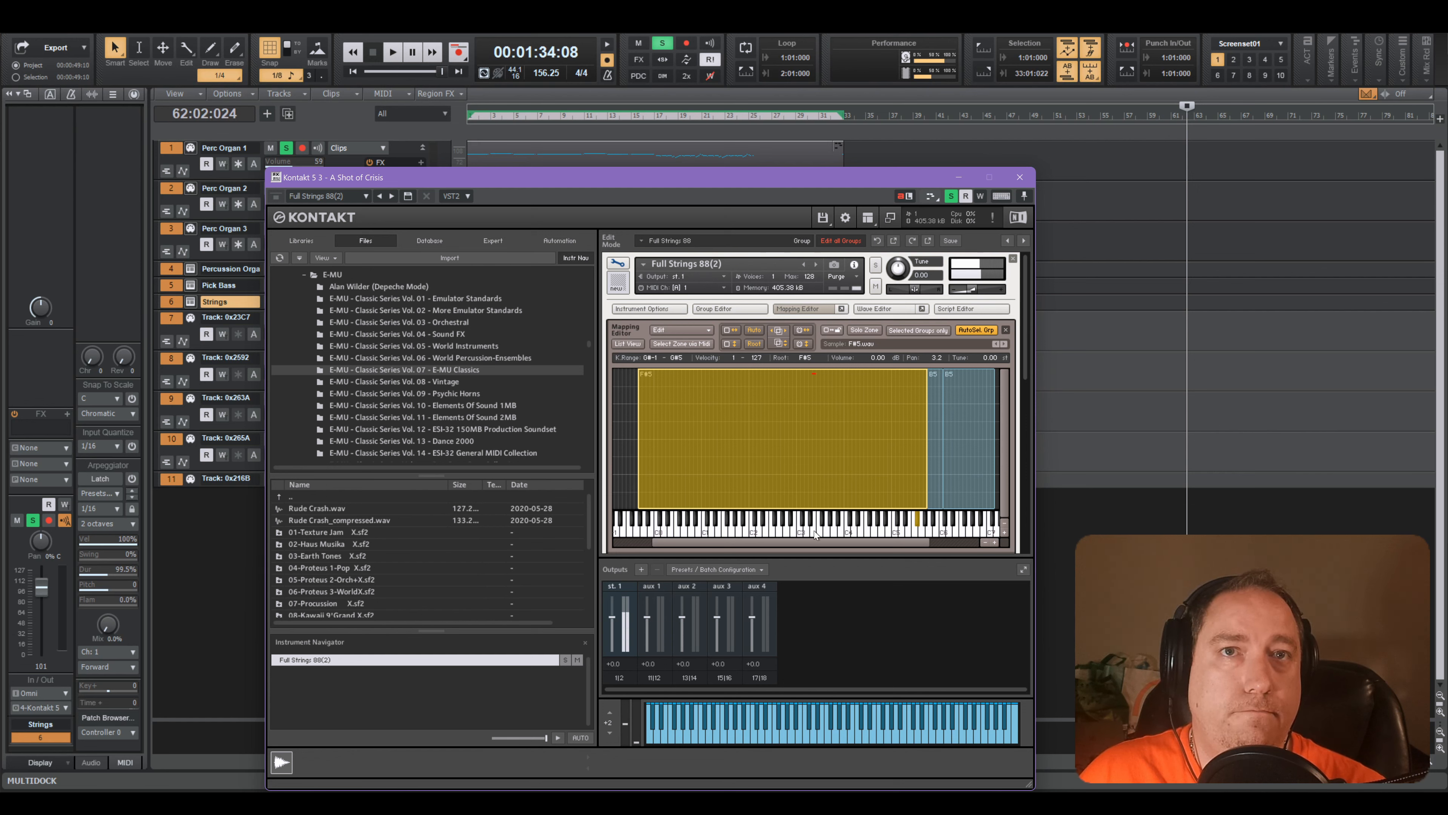
pyautogui.click(851, 532)
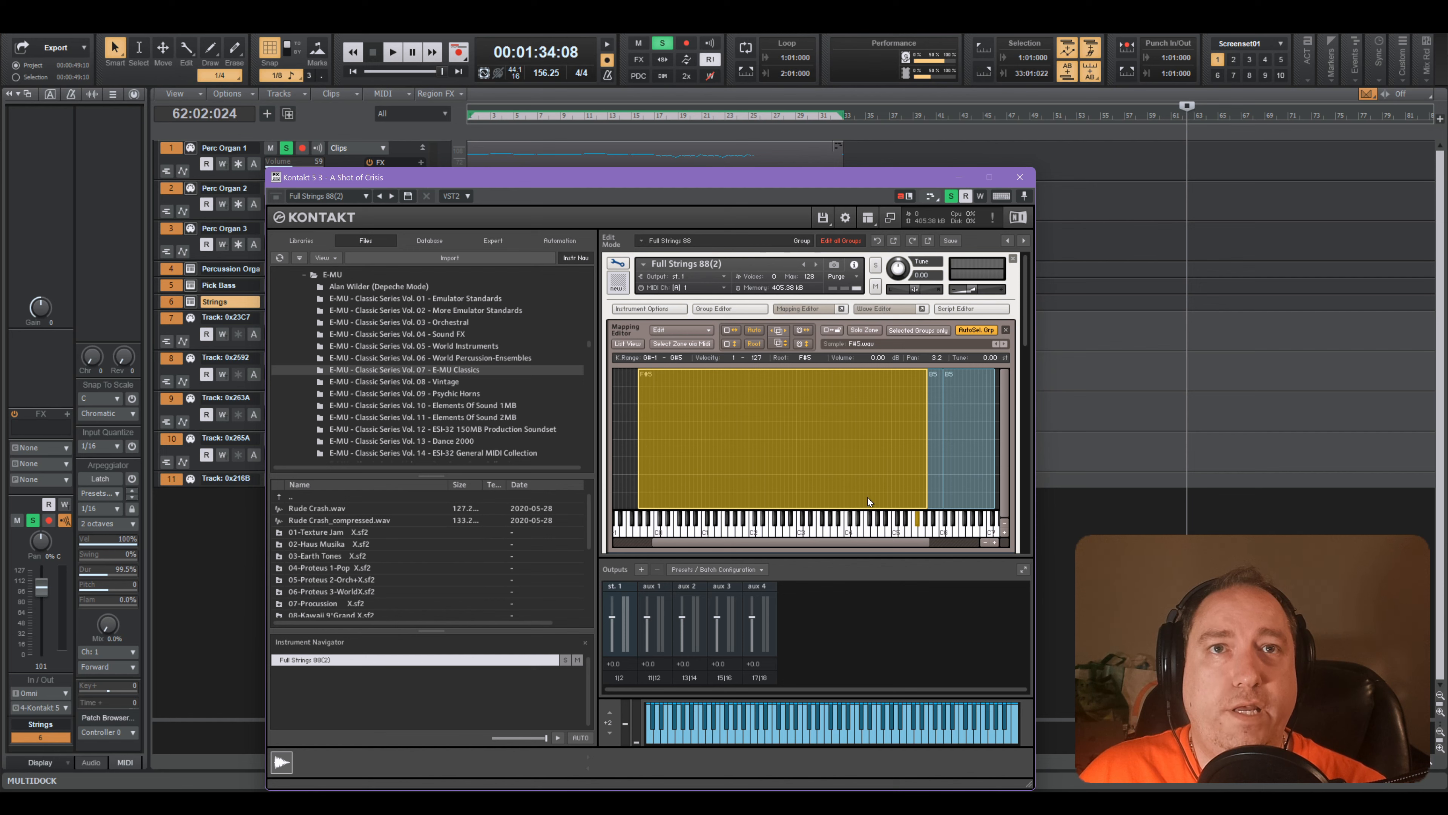
# - Compare the F#5 waveform with the captured sample in chipsynth SFC and set its sample start to 5632 in the Wave Editor
pyautogui.scroll(-1, 1006, 471)
pyautogui.scroll(-2, 1007, 471)
pyautogui.moveTo(1025, 372); pyautogui.dragTo(1017, 423)
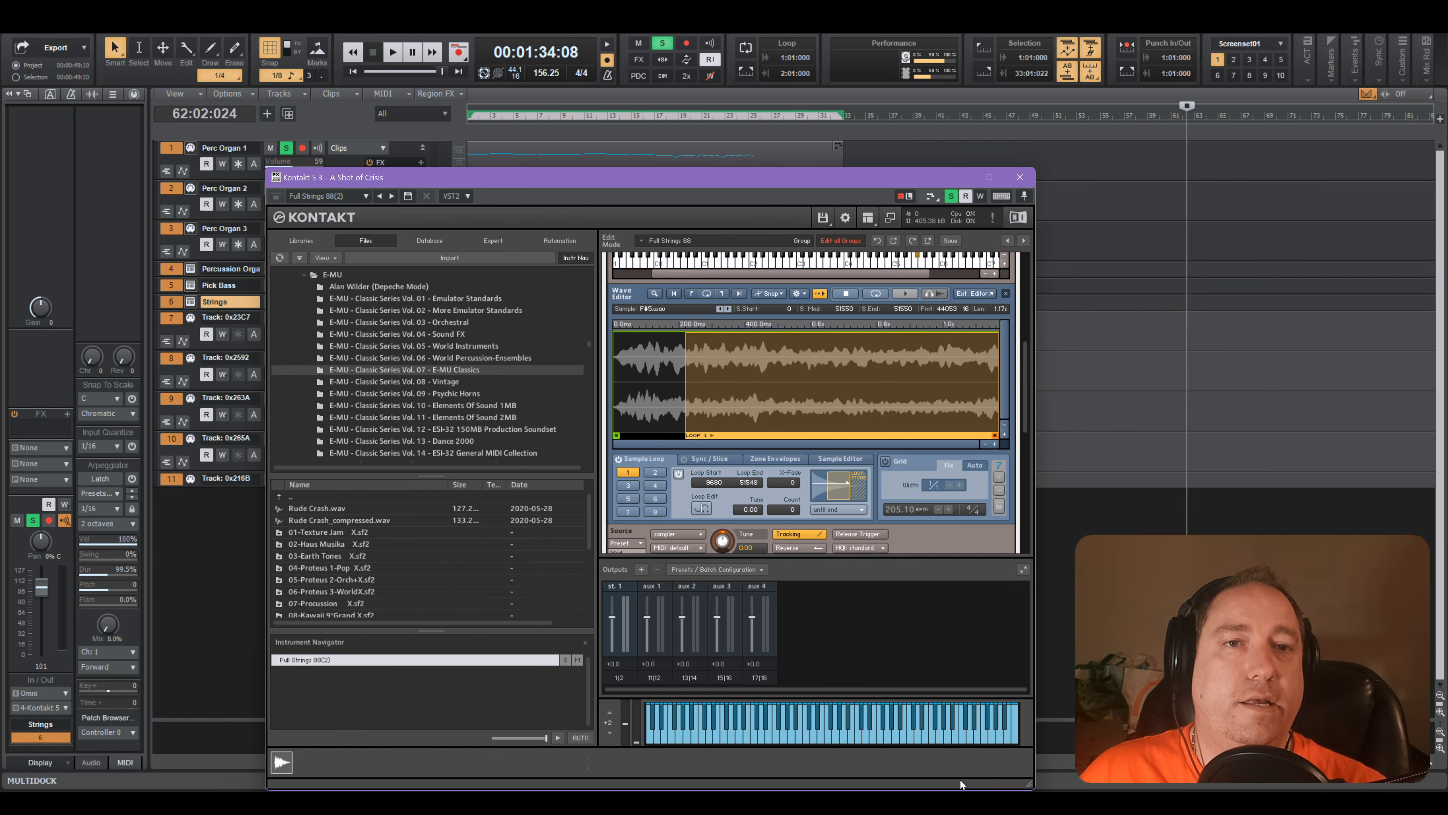
pyautogui.click(959, 802)
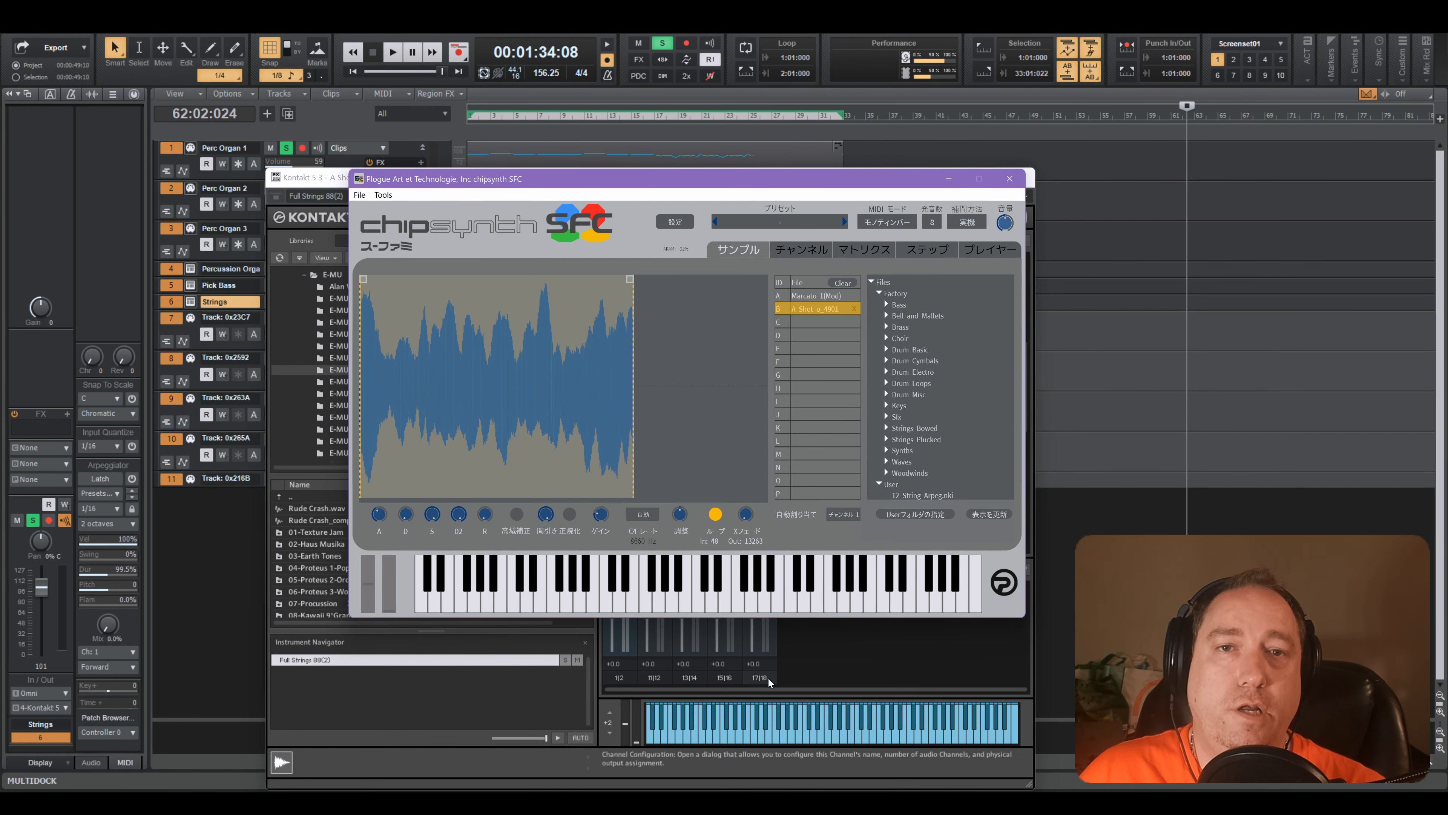
pyautogui.click(839, 666)
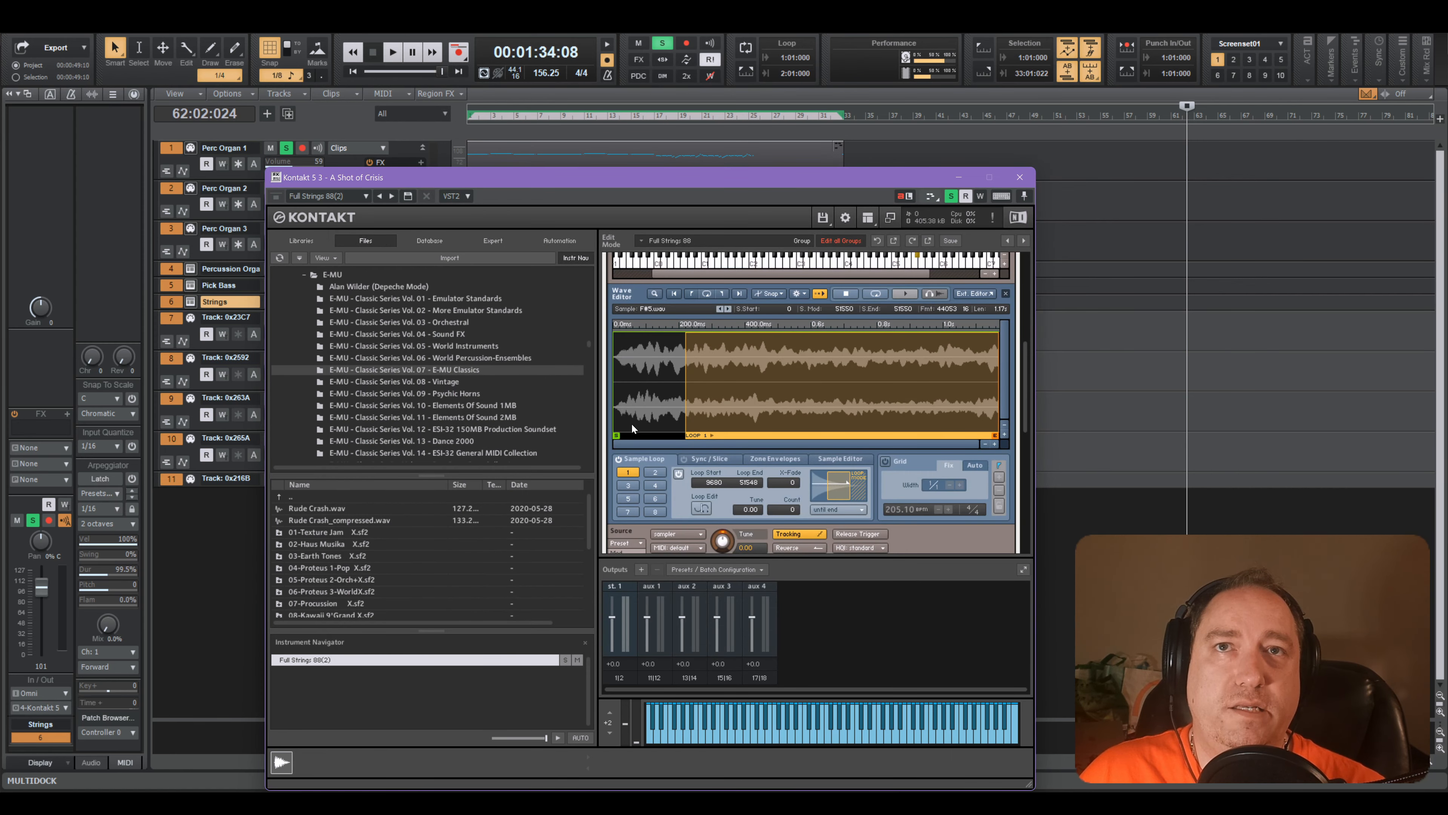
pyautogui.moveTo(616, 437); pyautogui.dragTo(657, 438)
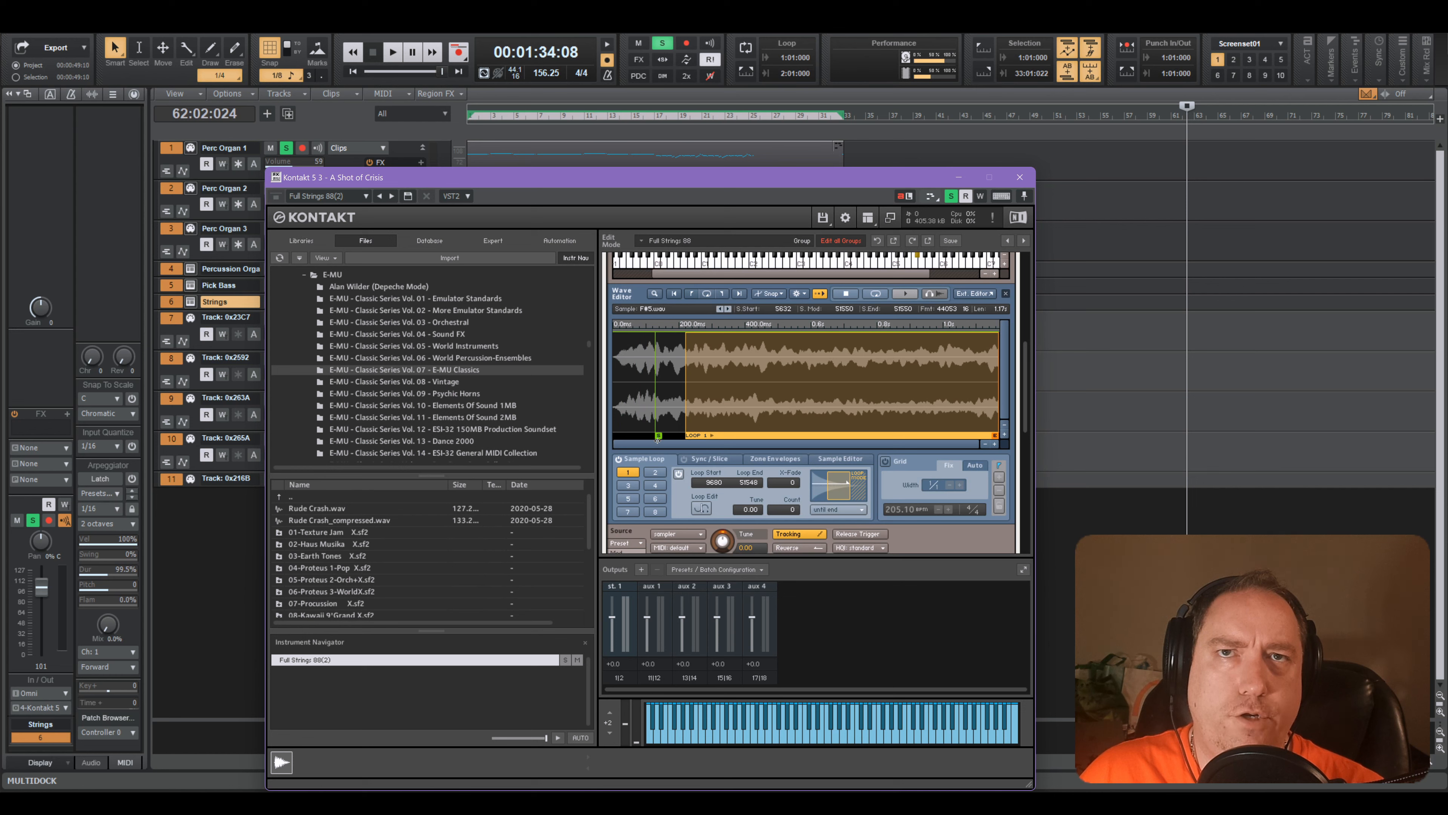
# - Audition the trimmed F#5 sample against the captured game sample in chipsynth SFC
pyautogui.click(824, 732)
pyautogui.click(860, 736)
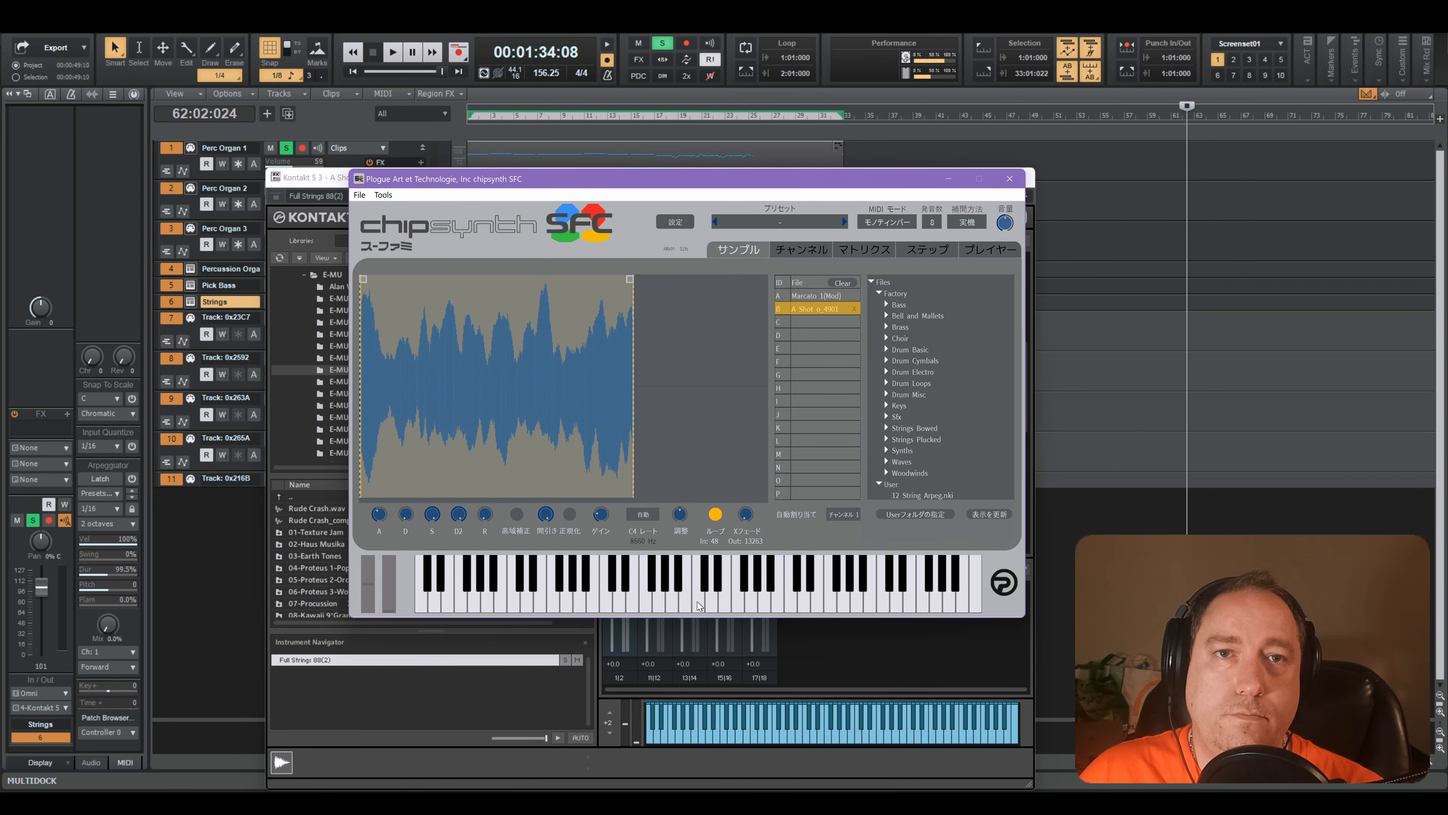
pyautogui.click(802, 737)
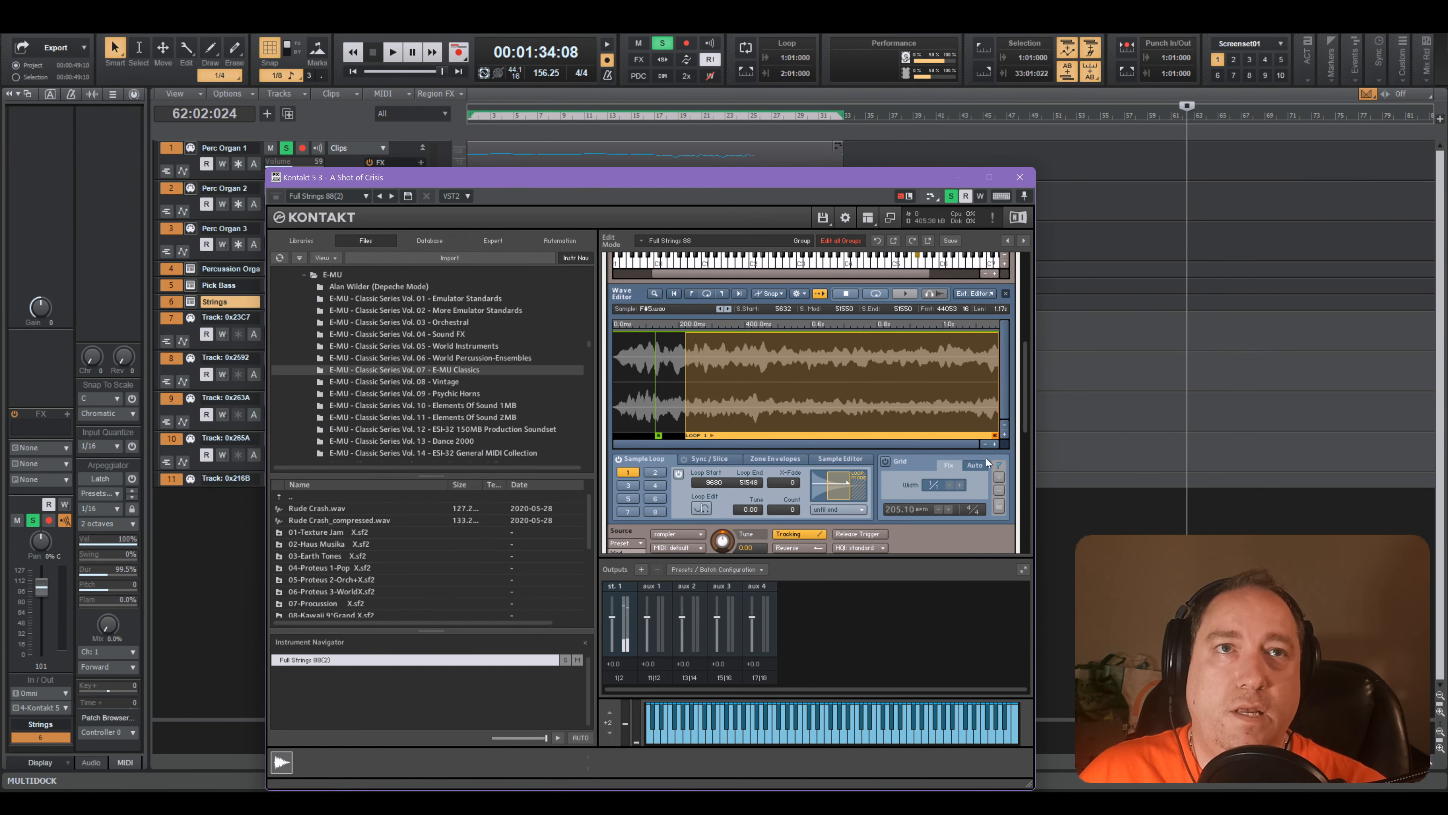
# - Close the Mapping and Wave editors and set the source module's HQI interpolation to perfect
pyautogui.moveTo(1027, 412); pyautogui.dragTo(1025, 280)
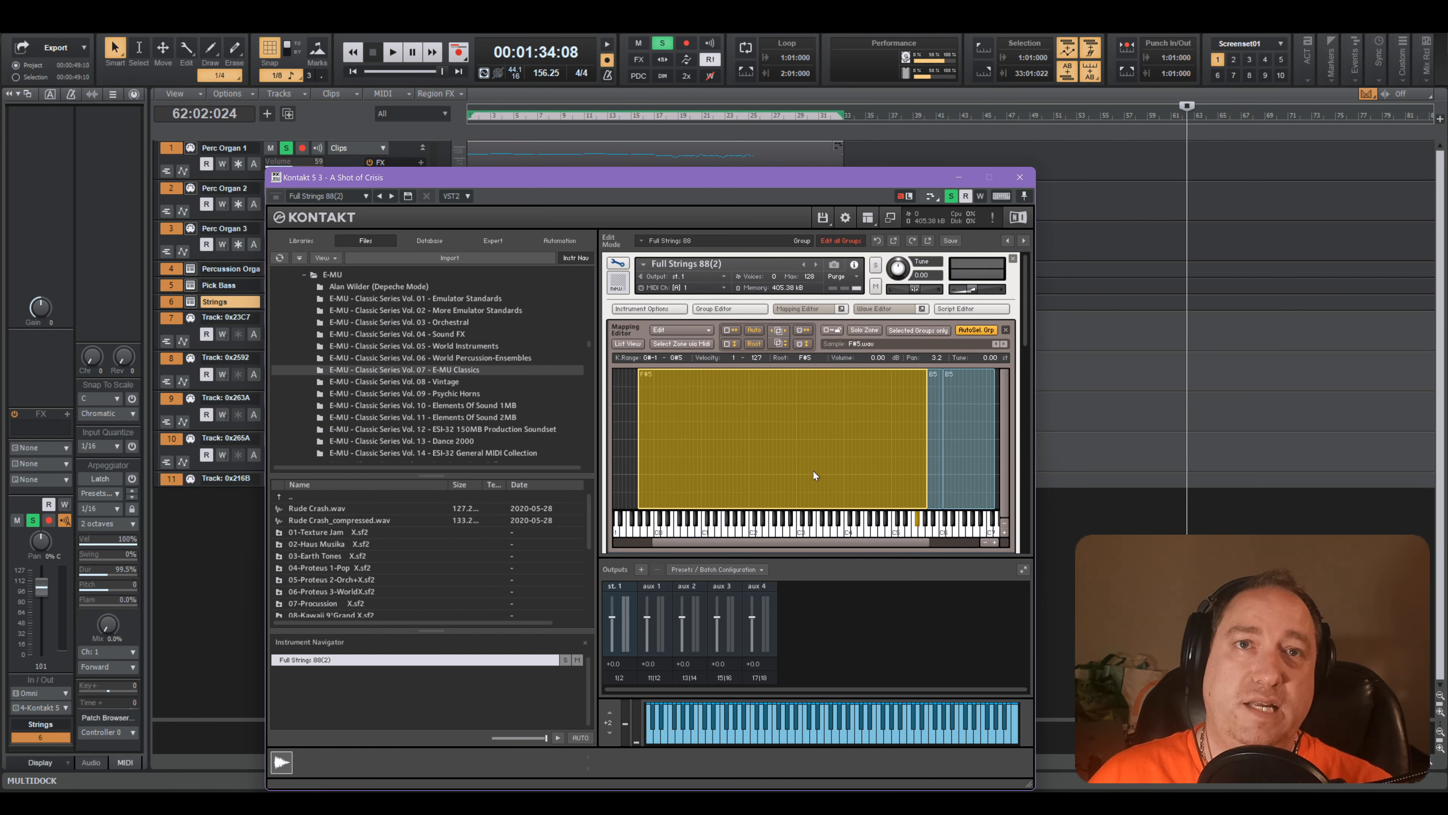
pyautogui.click(878, 309)
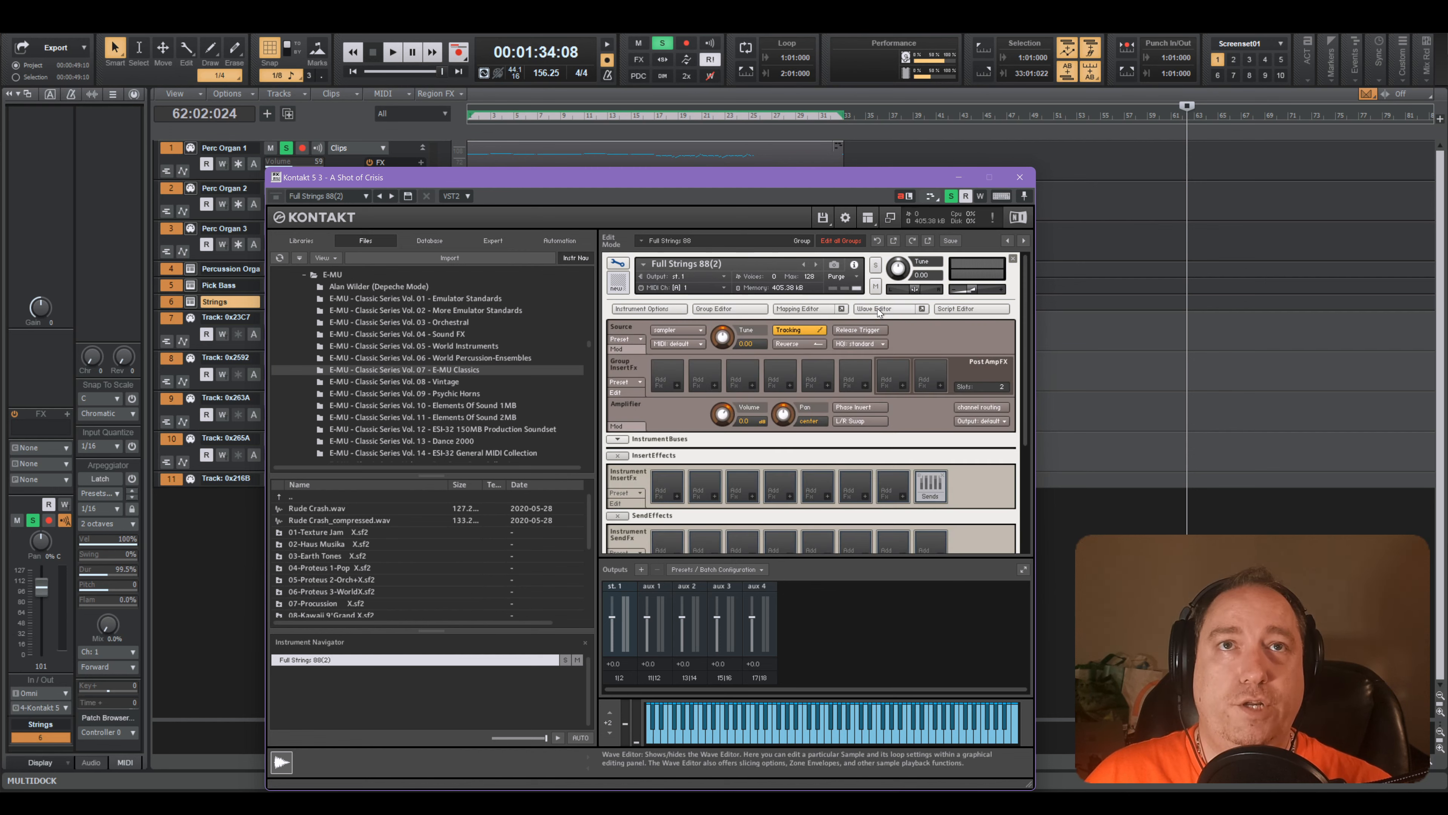
pyautogui.click(871, 344)
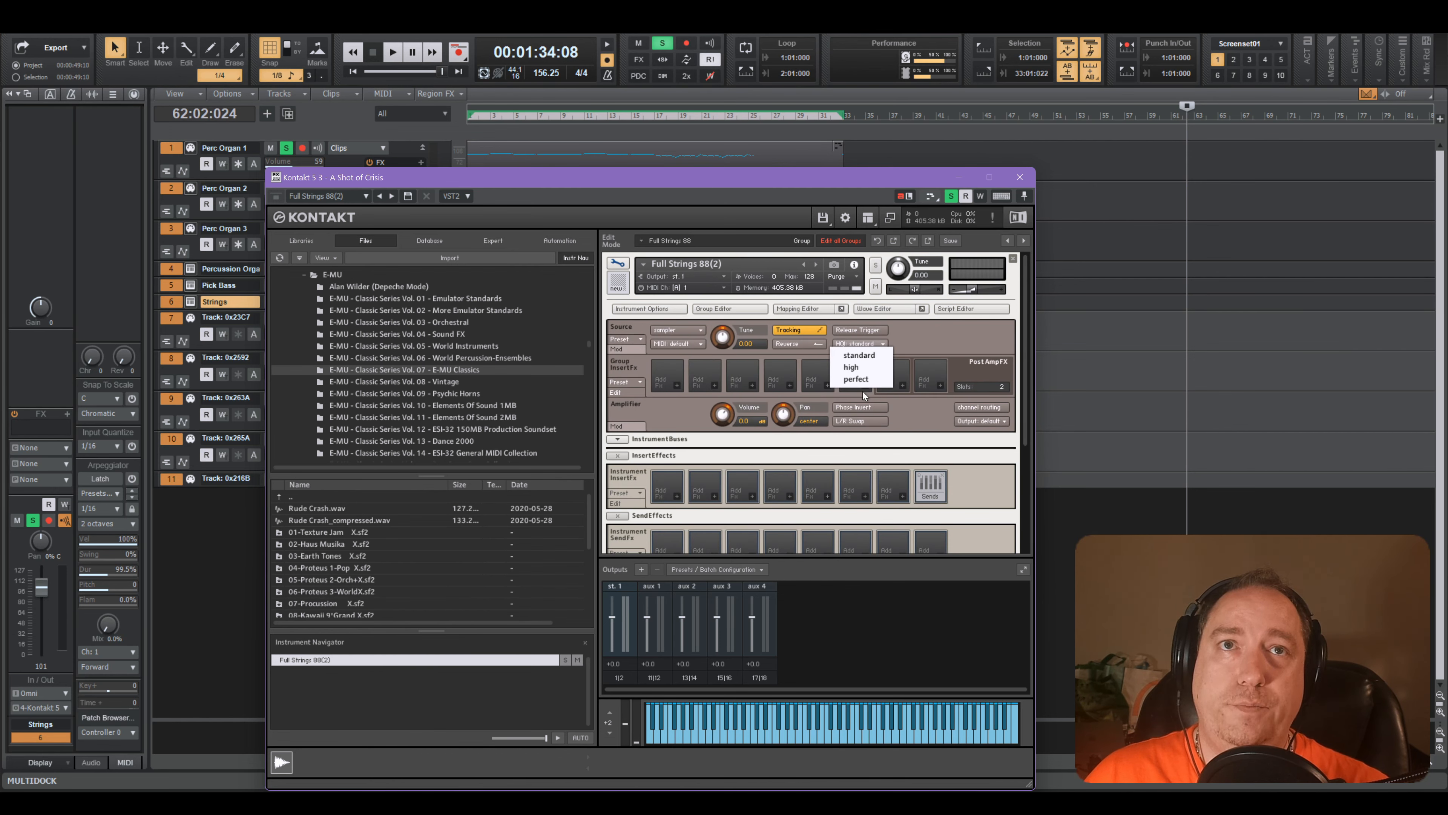
pyautogui.click(856, 380)
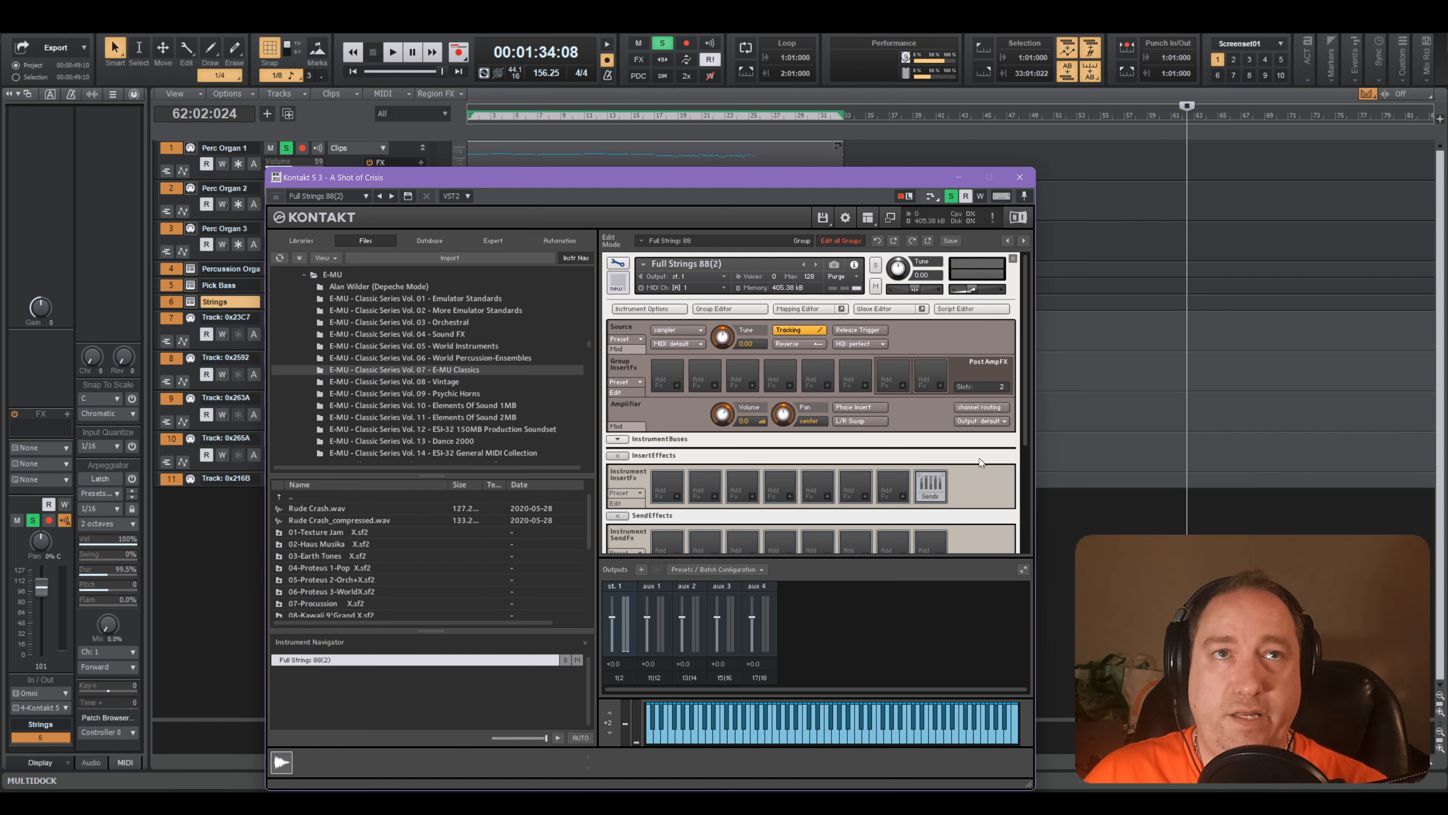
# - Switch to chipsynth SFC and play A Shot of Crisis with all channels, try detuning it, reset the detune and stop playback
pyautogui.scroll(-5, 1023, 427)
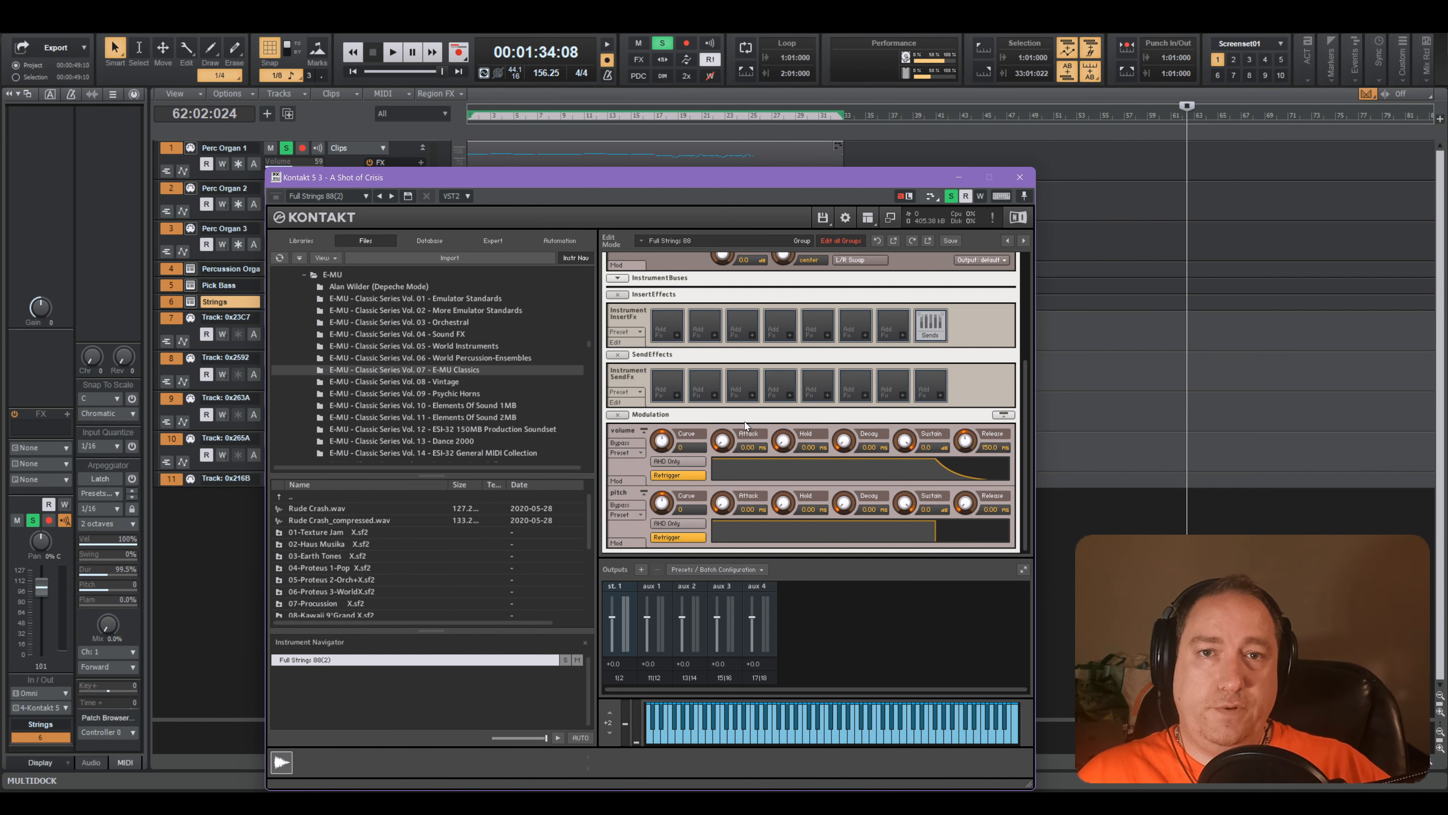
pyautogui.click(507, 803)
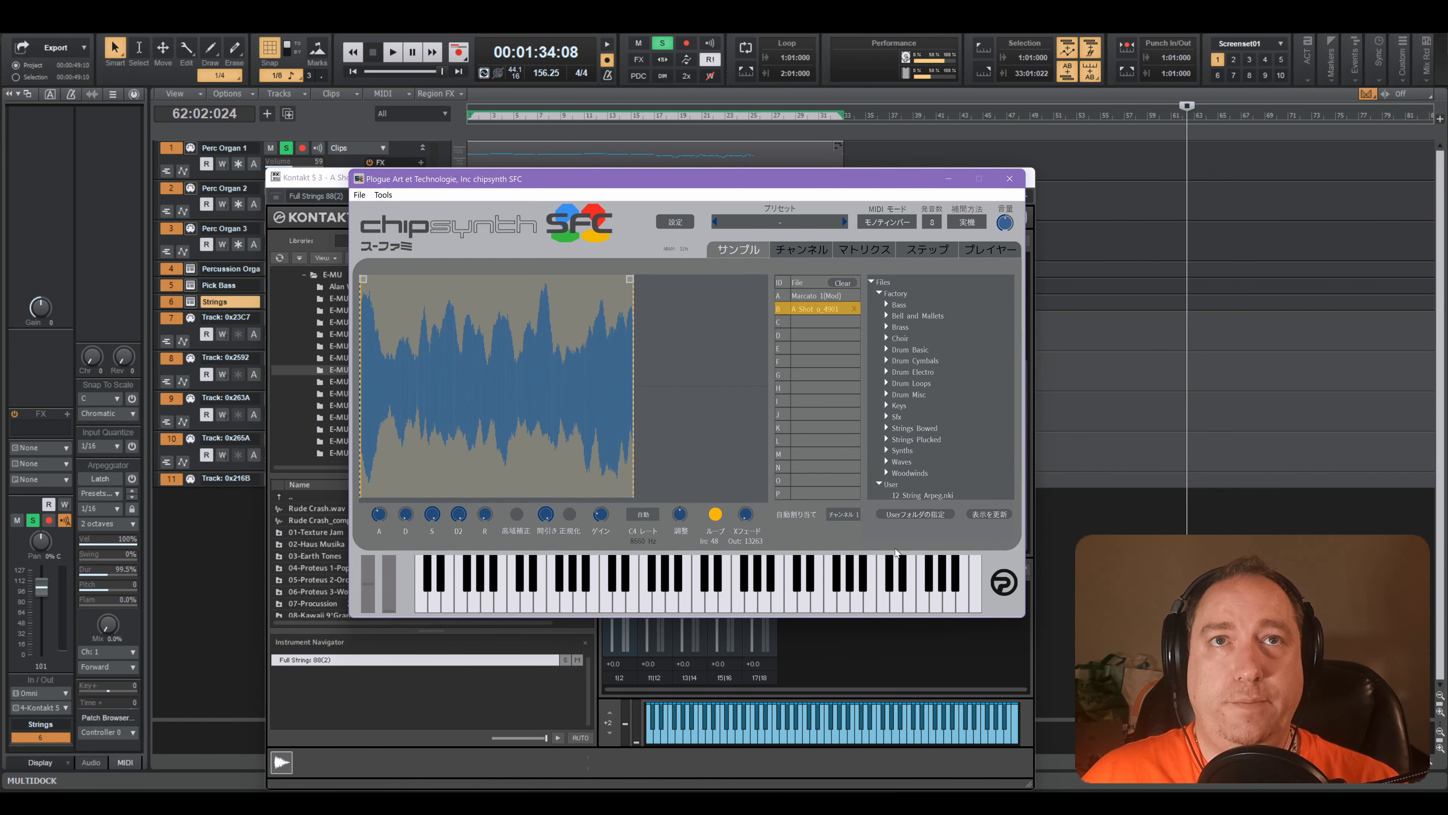
pyautogui.click(1005, 249)
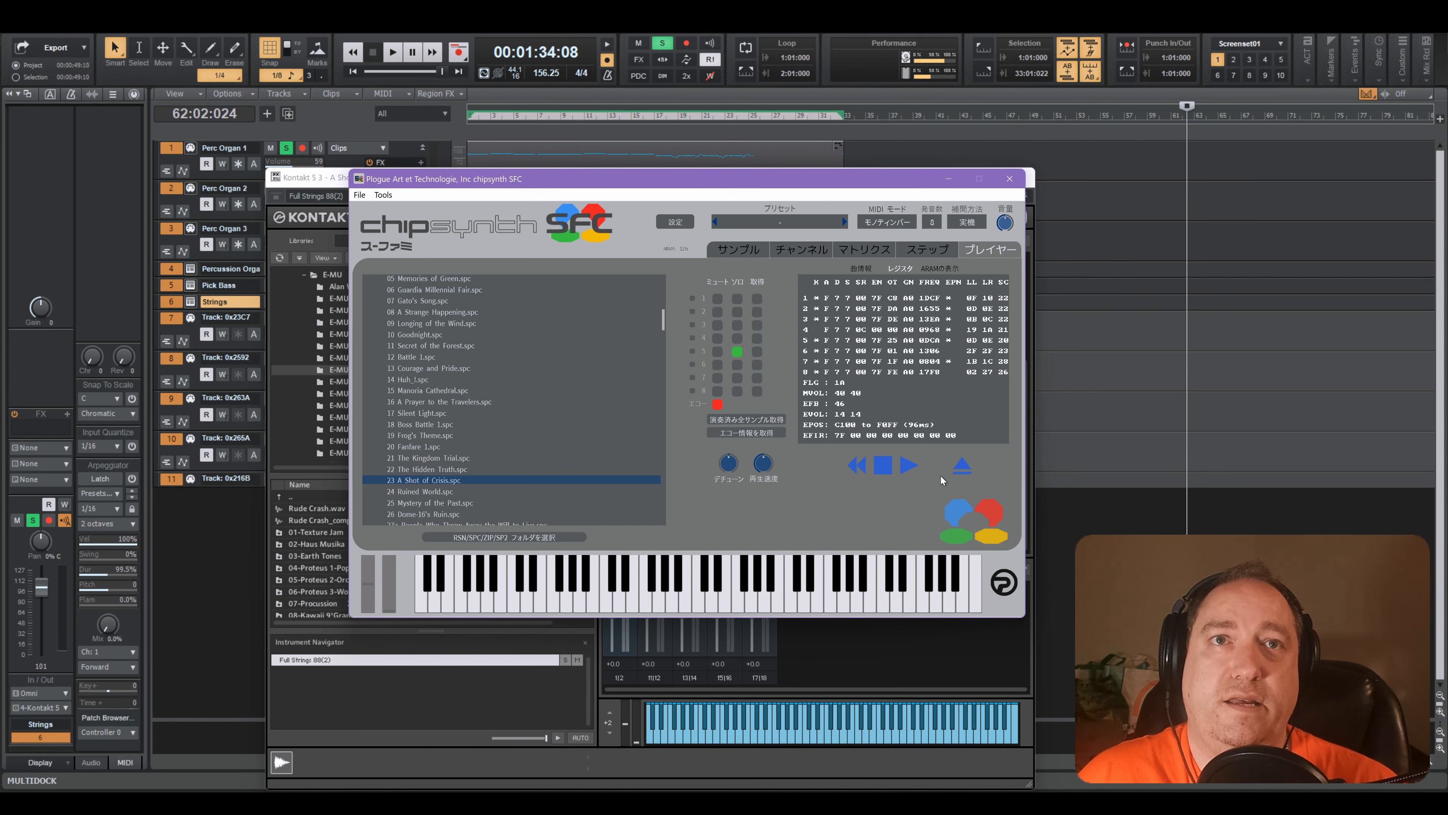
pyautogui.click(910, 465)
pyautogui.moveTo(732, 470)
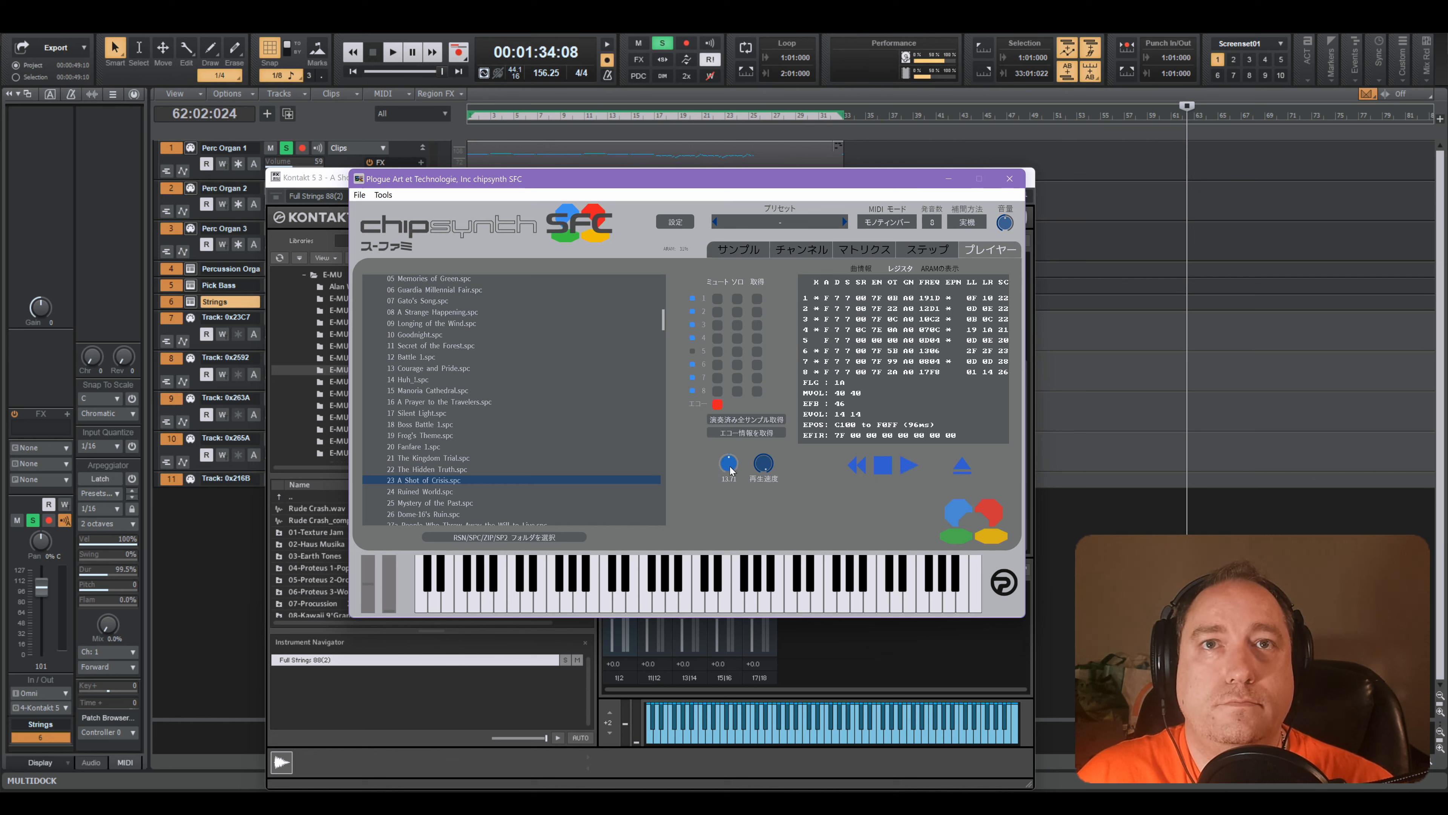
pyautogui.moveTo(731, 466); pyautogui.dragTo(732, 468)
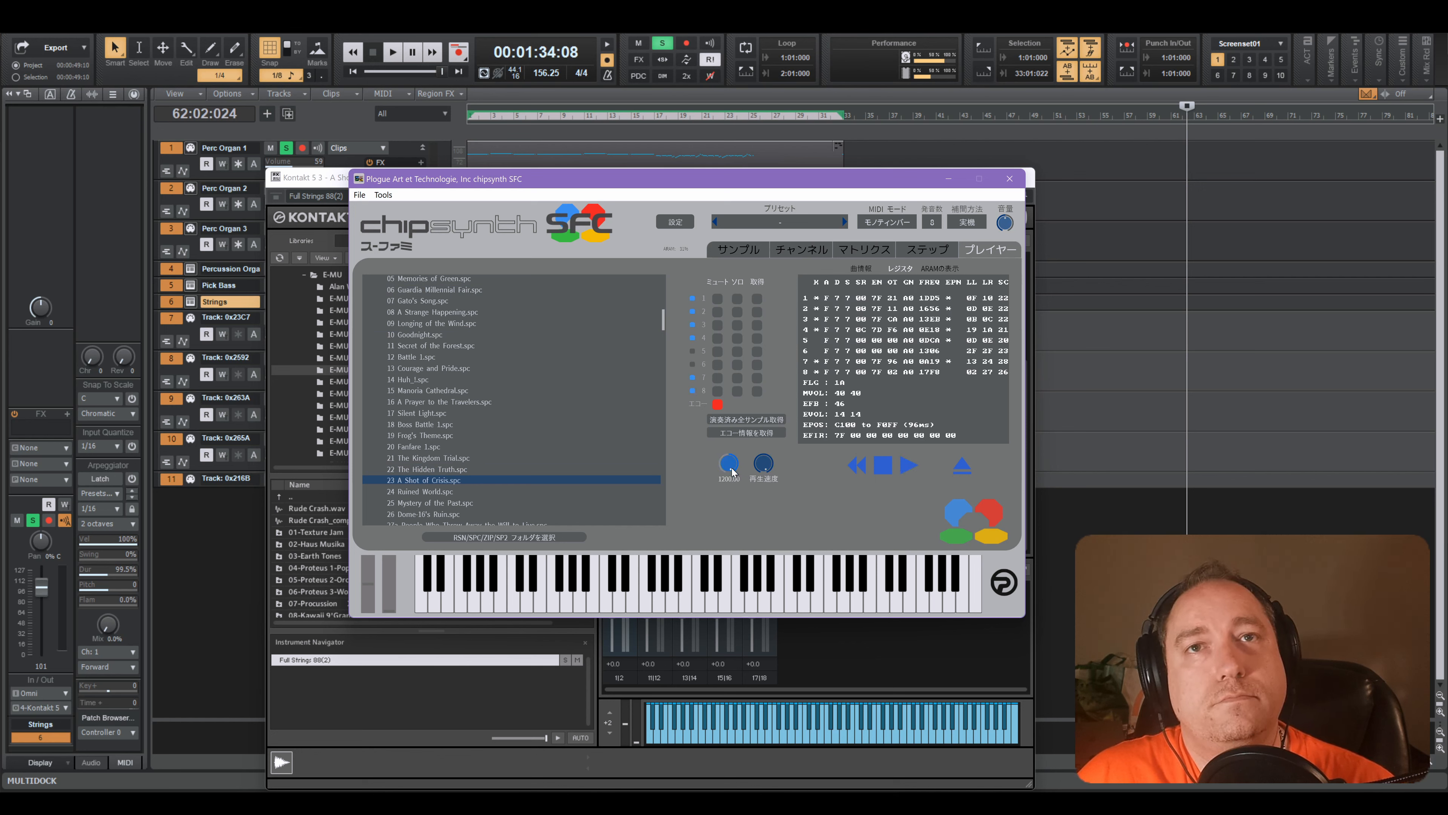
pyautogui.doubleClick(732, 470)
pyautogui.doubleClick(759, 471)
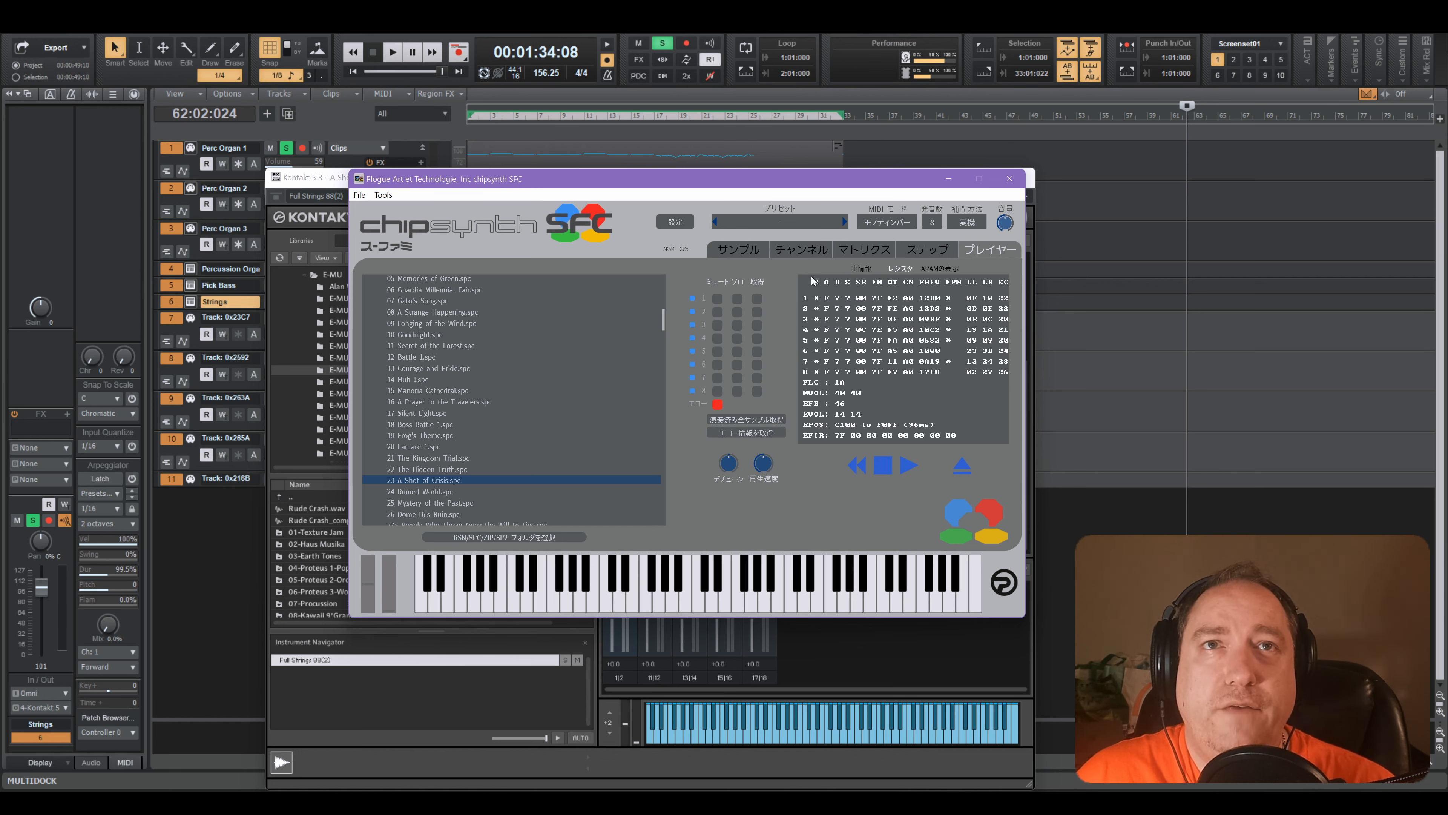
pyautogui.click(883, 466)
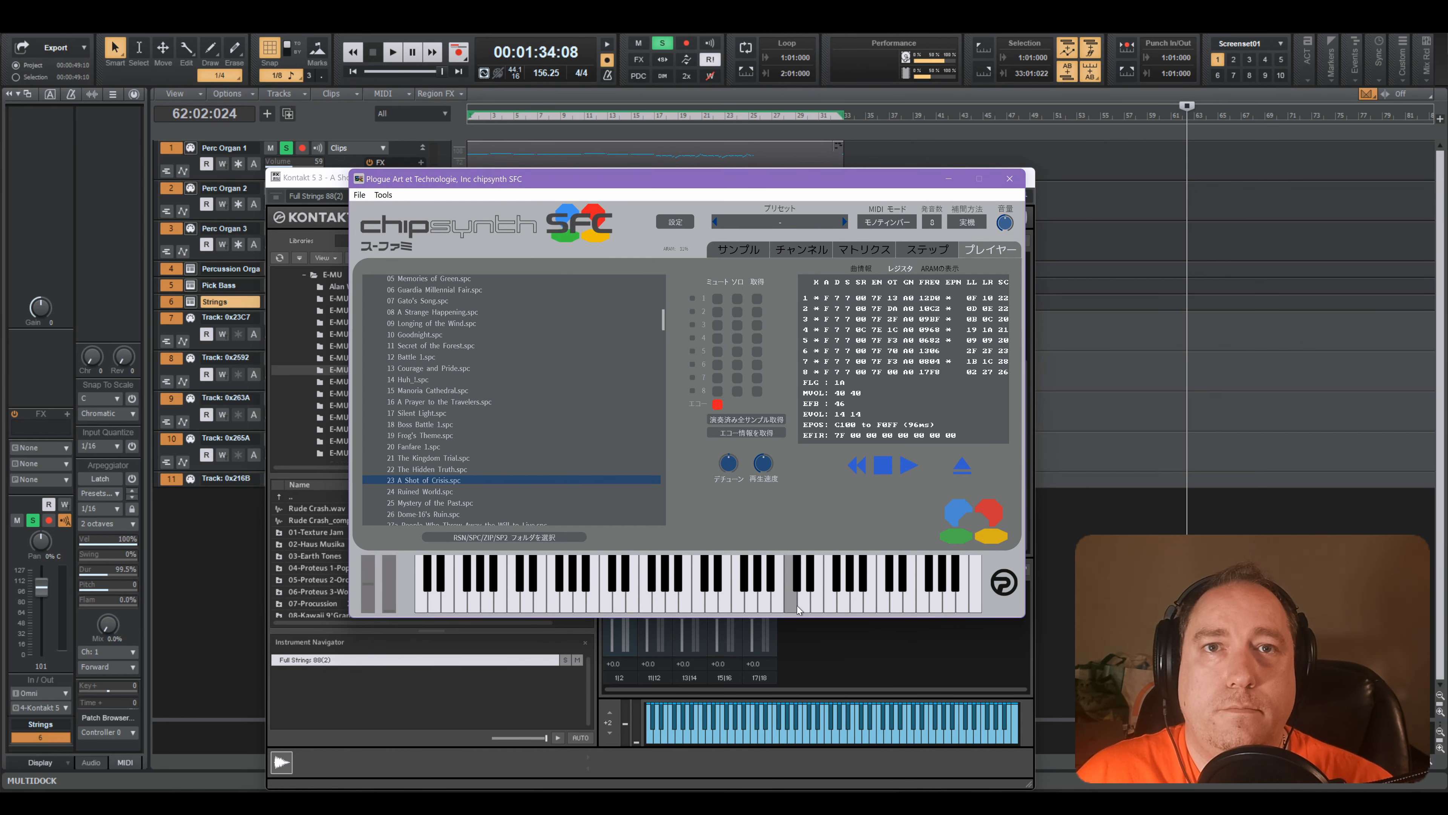
# - Return to Kontakt, lengthen the volume envelope's attack and audition the strings on the keyboard
pyautogui.click(834, 654)
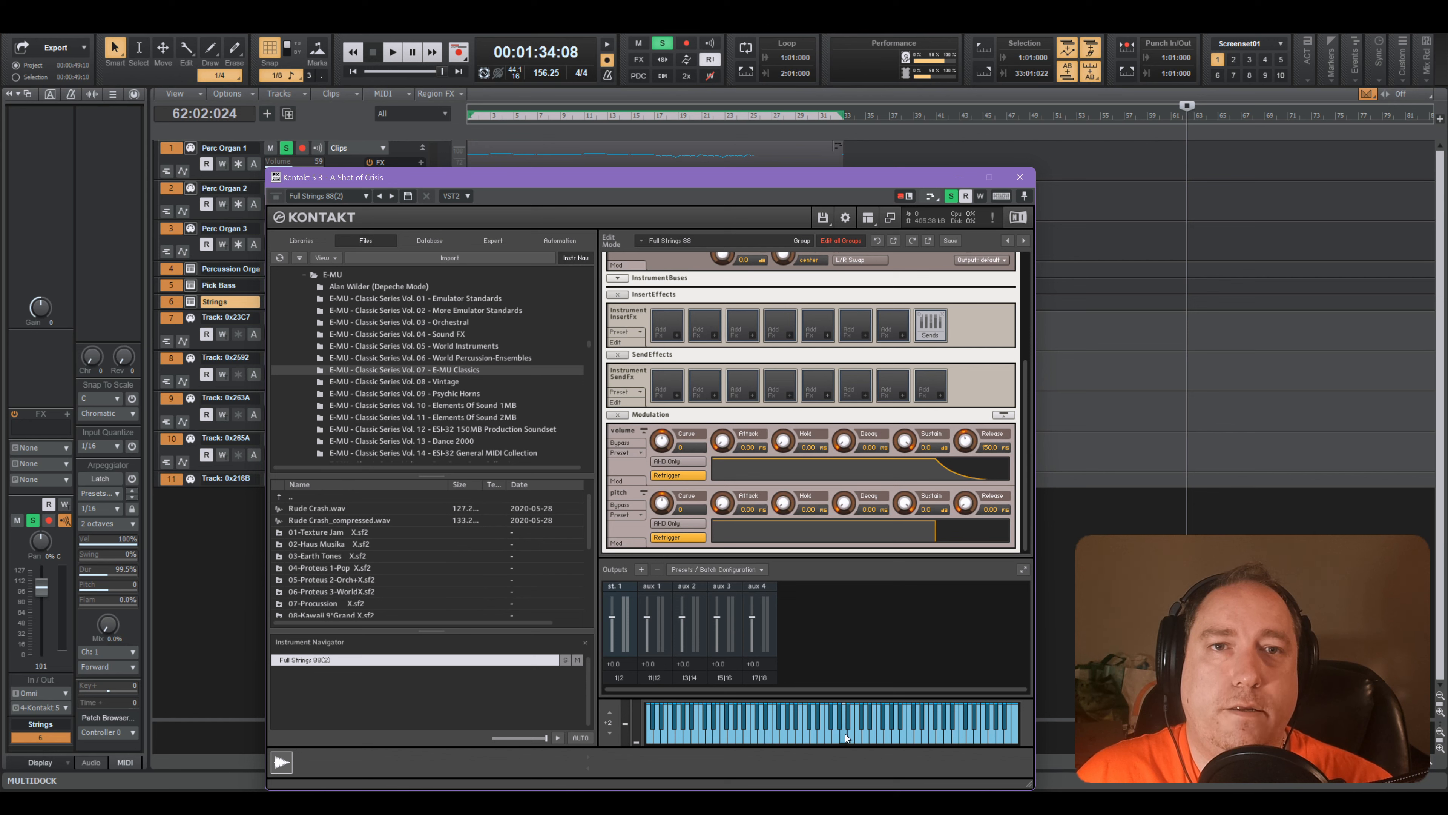
pyautogui.click(879, 736)
pyautogui.click(864, 725)
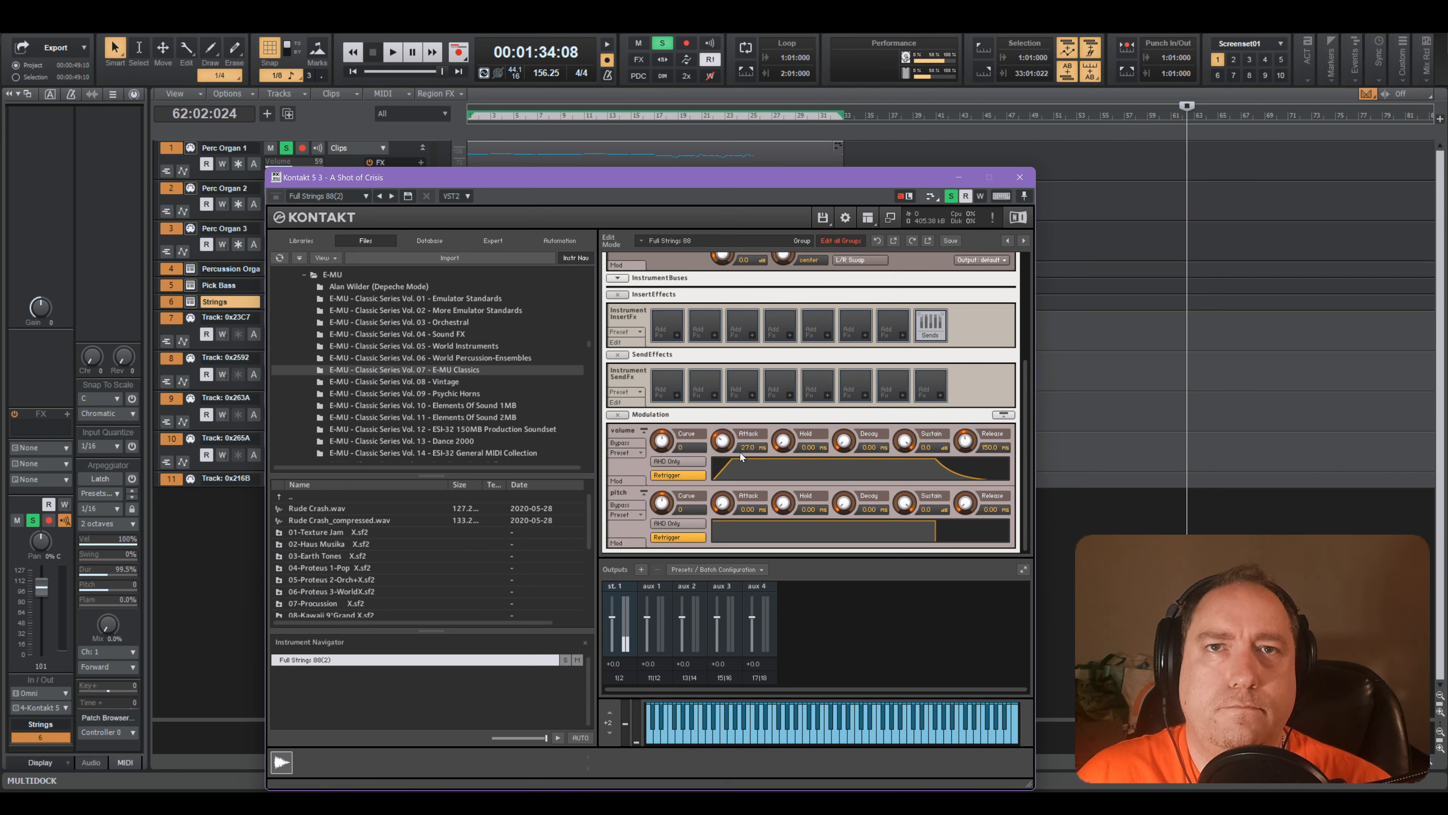
pyautogui.click(822, 739)
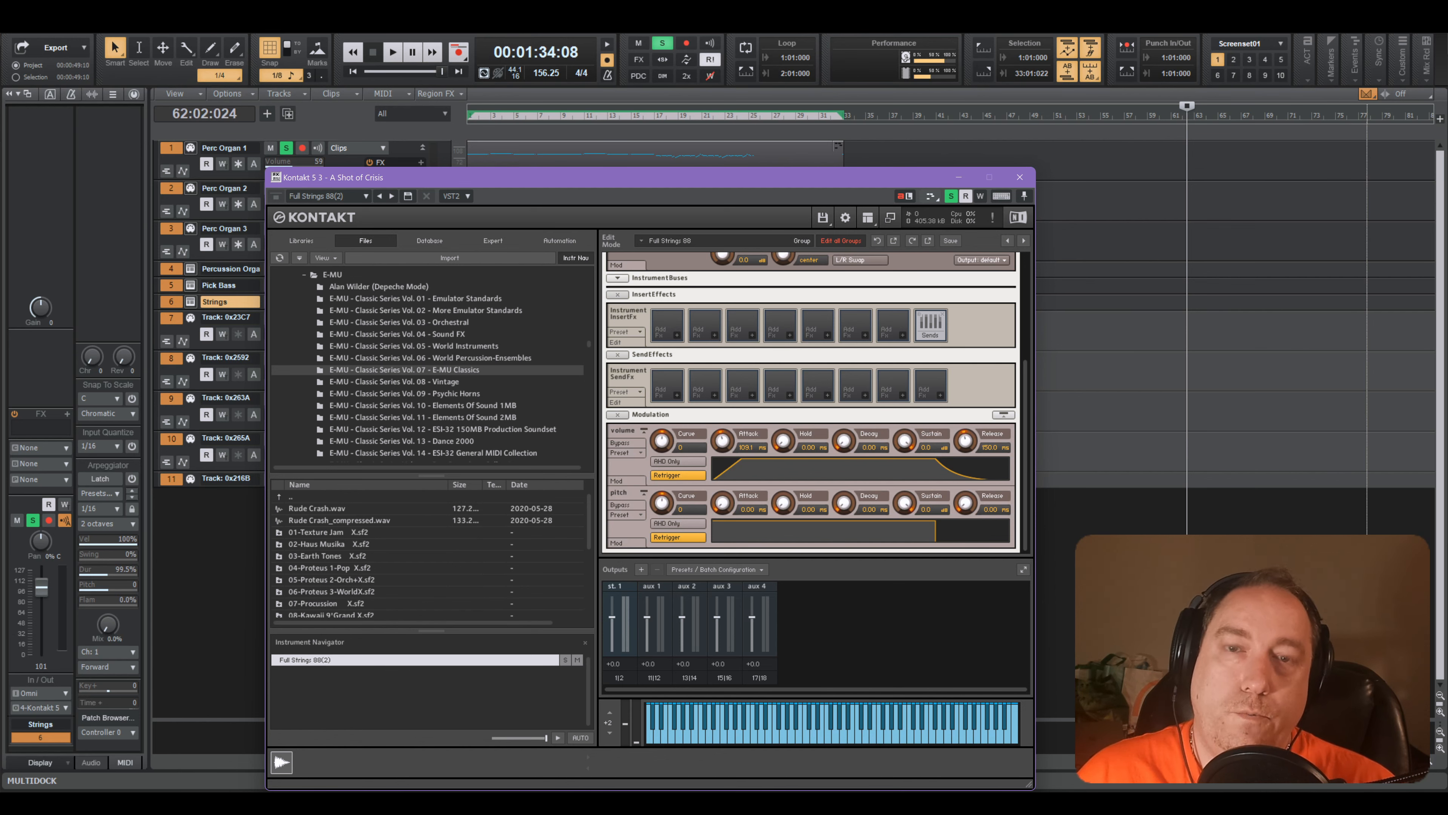
# - Close Full Strings 88(2) without saving its changes and load the recent instrument CTStrings.nki
pyautogui.scroll(3, 773, 406)
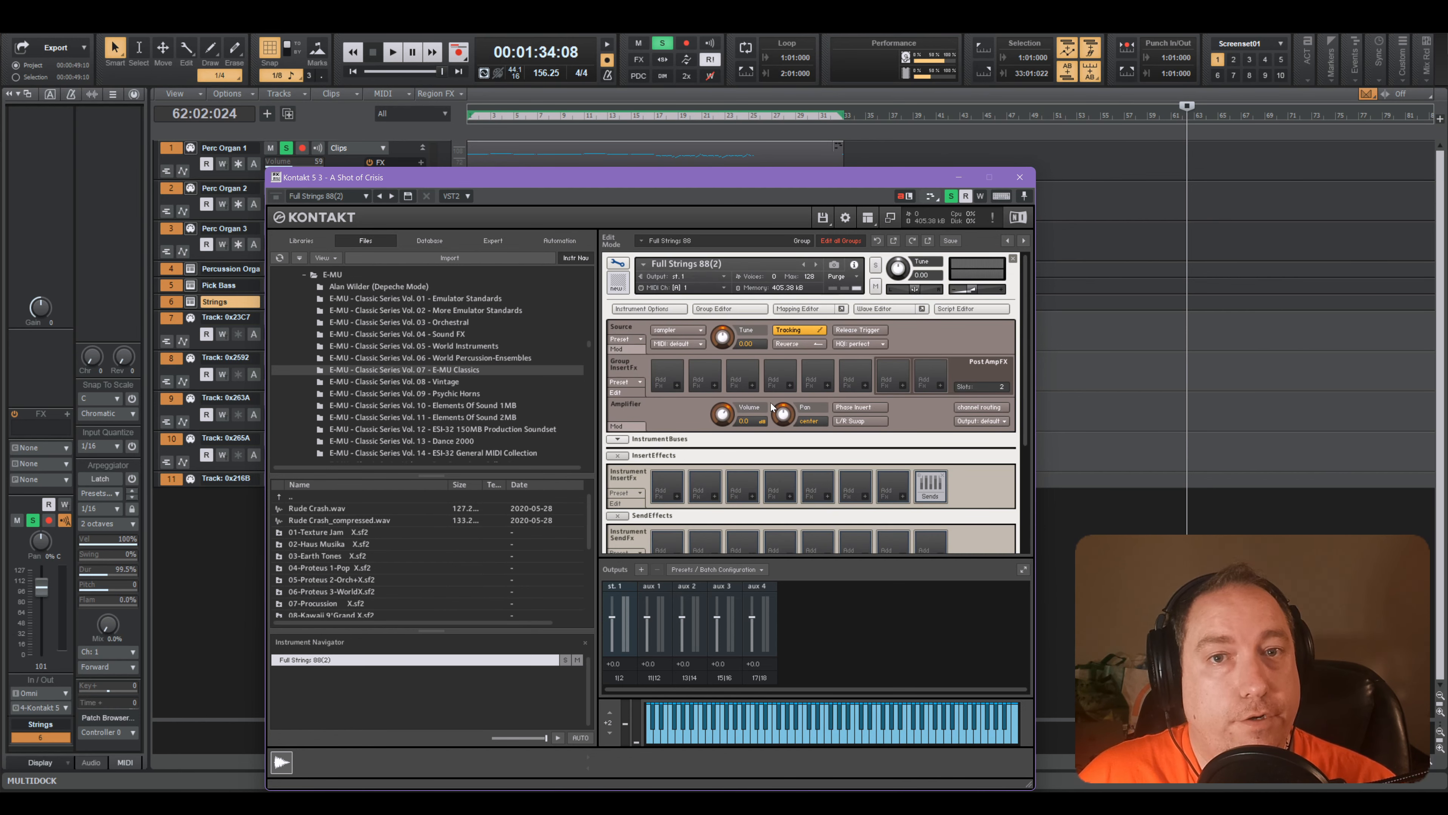
pyautogui.click(1012, 259)
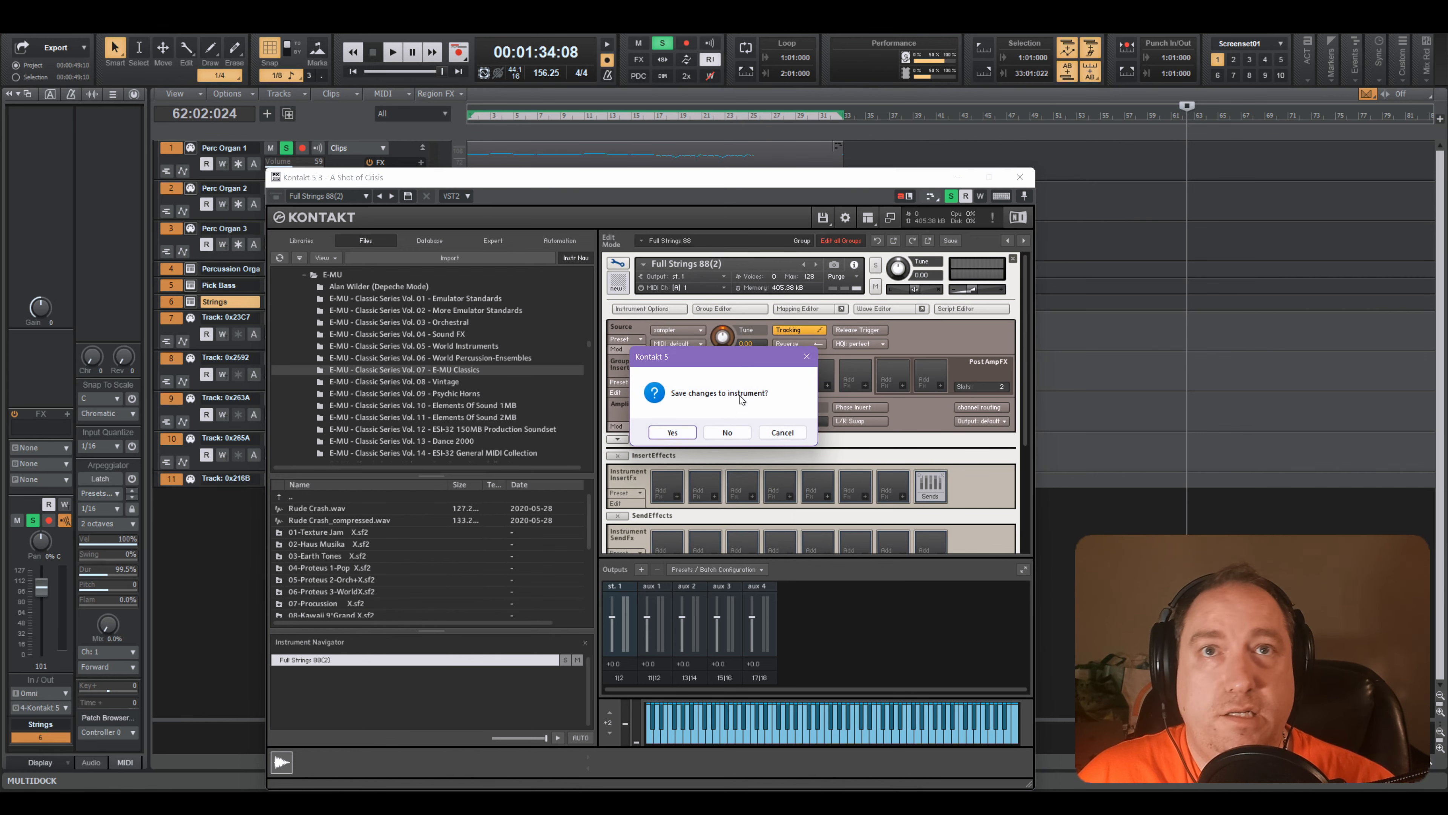
pyautogui.click(727, 432)
pyautogui.click(822, 218)
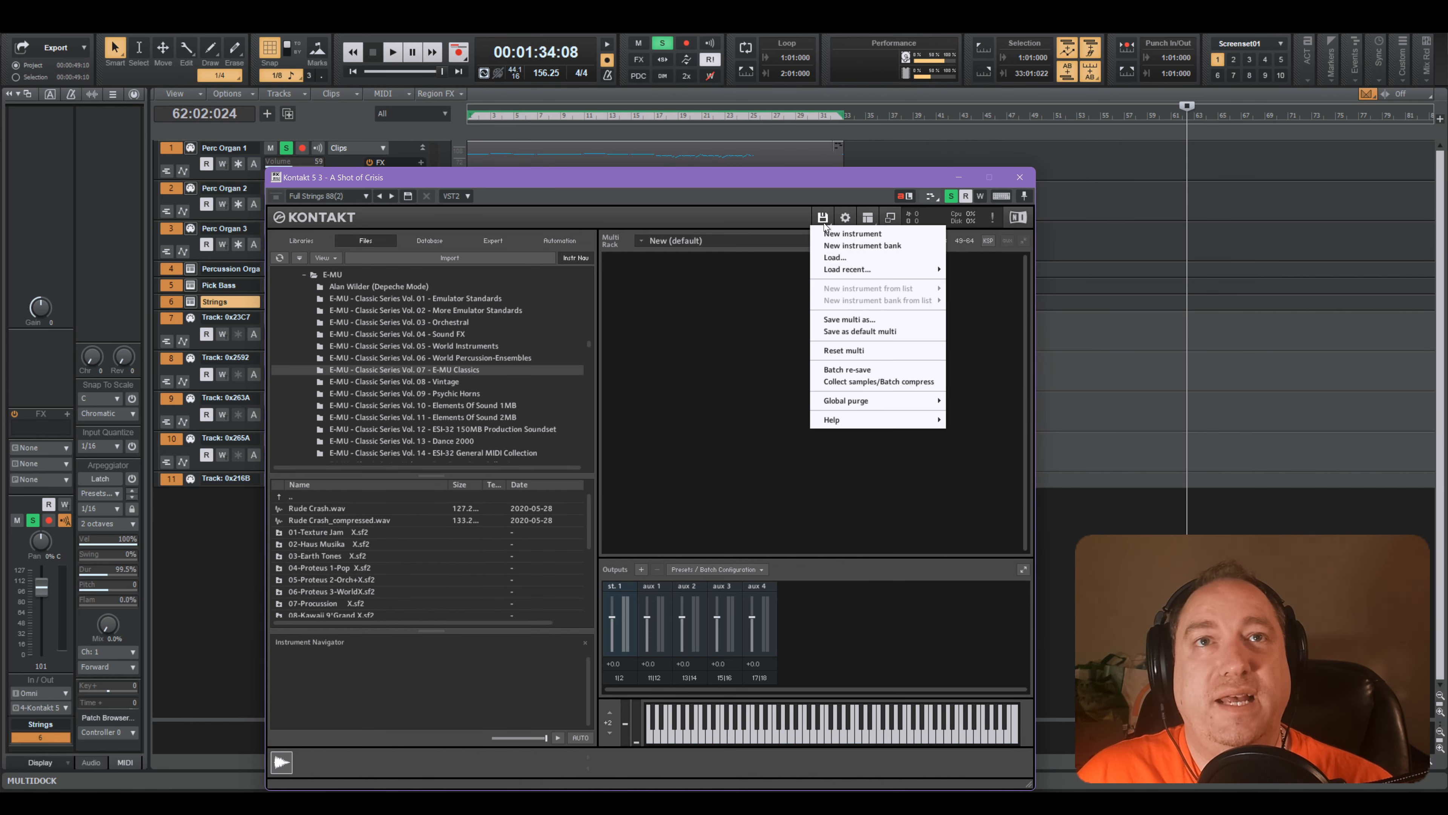
pyautogui.moveTo(855, 269)
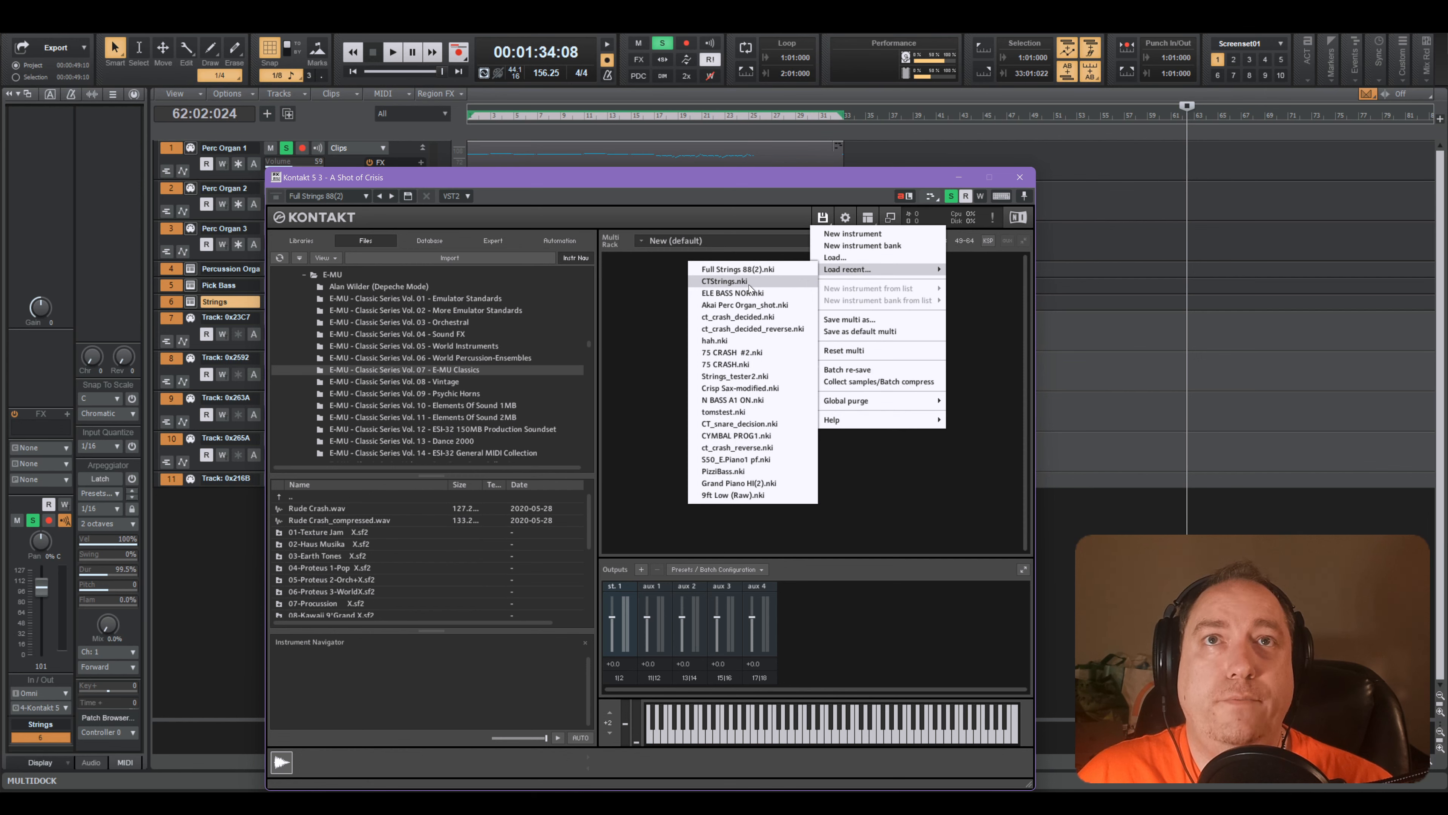
pyautogui.click(748, 282)
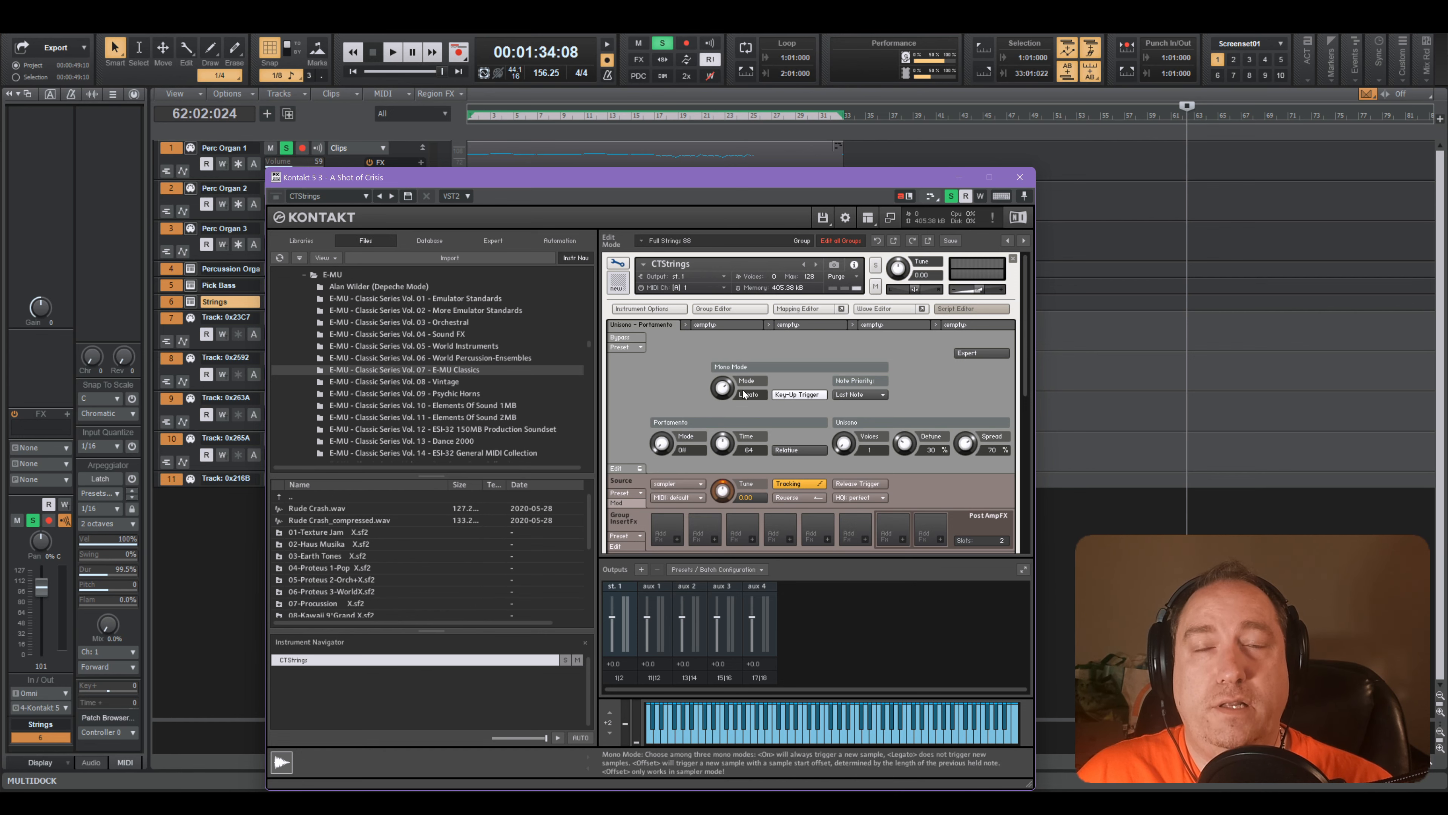
# - Load the factory Unisono - Portamento performance script into CTStrings and set its mono mode to Legato
pyautogui.click(620, 347)
pyautogui.moveTo(646, 368)
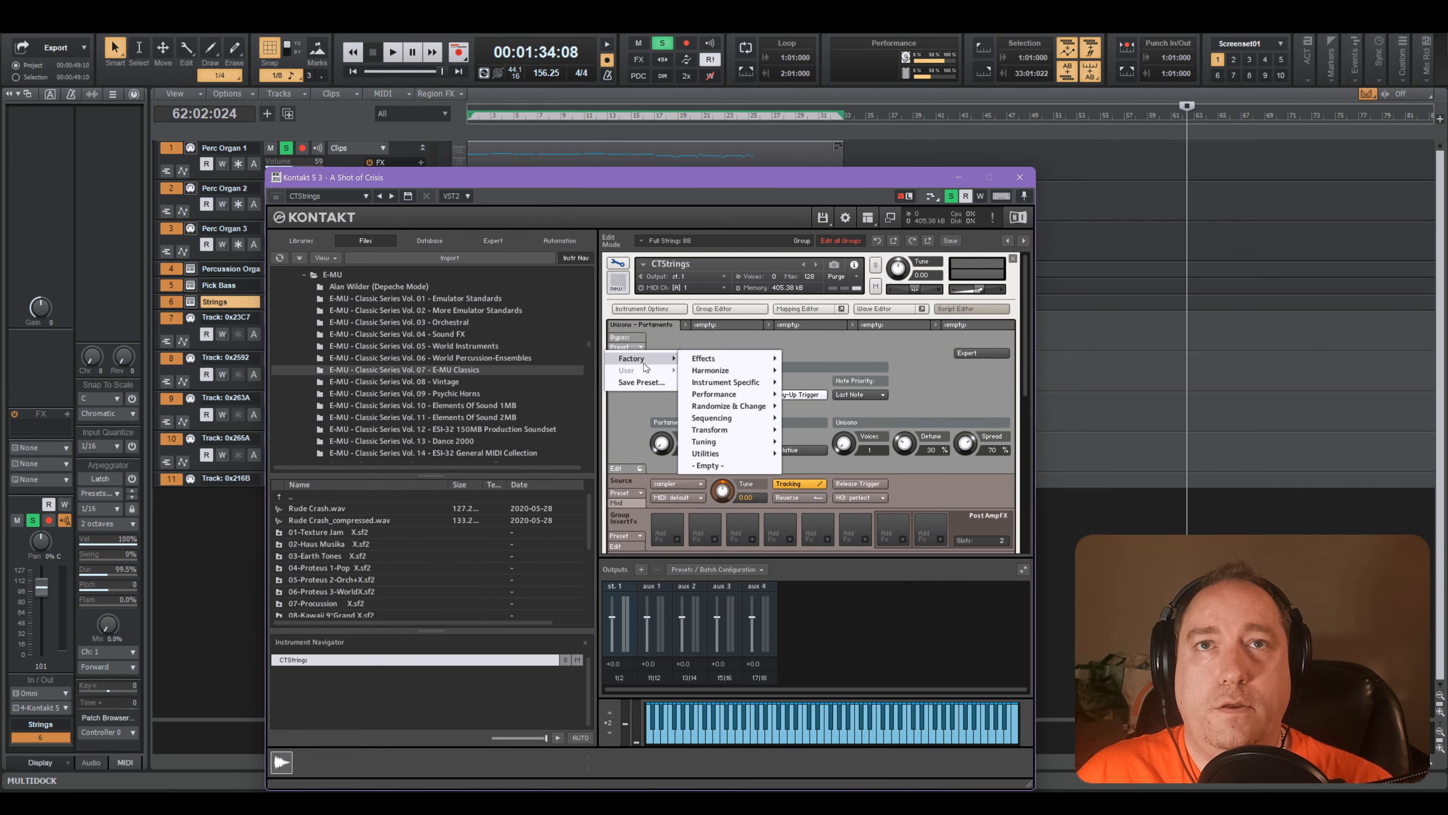
pyautogui.moveTo(731, 394)
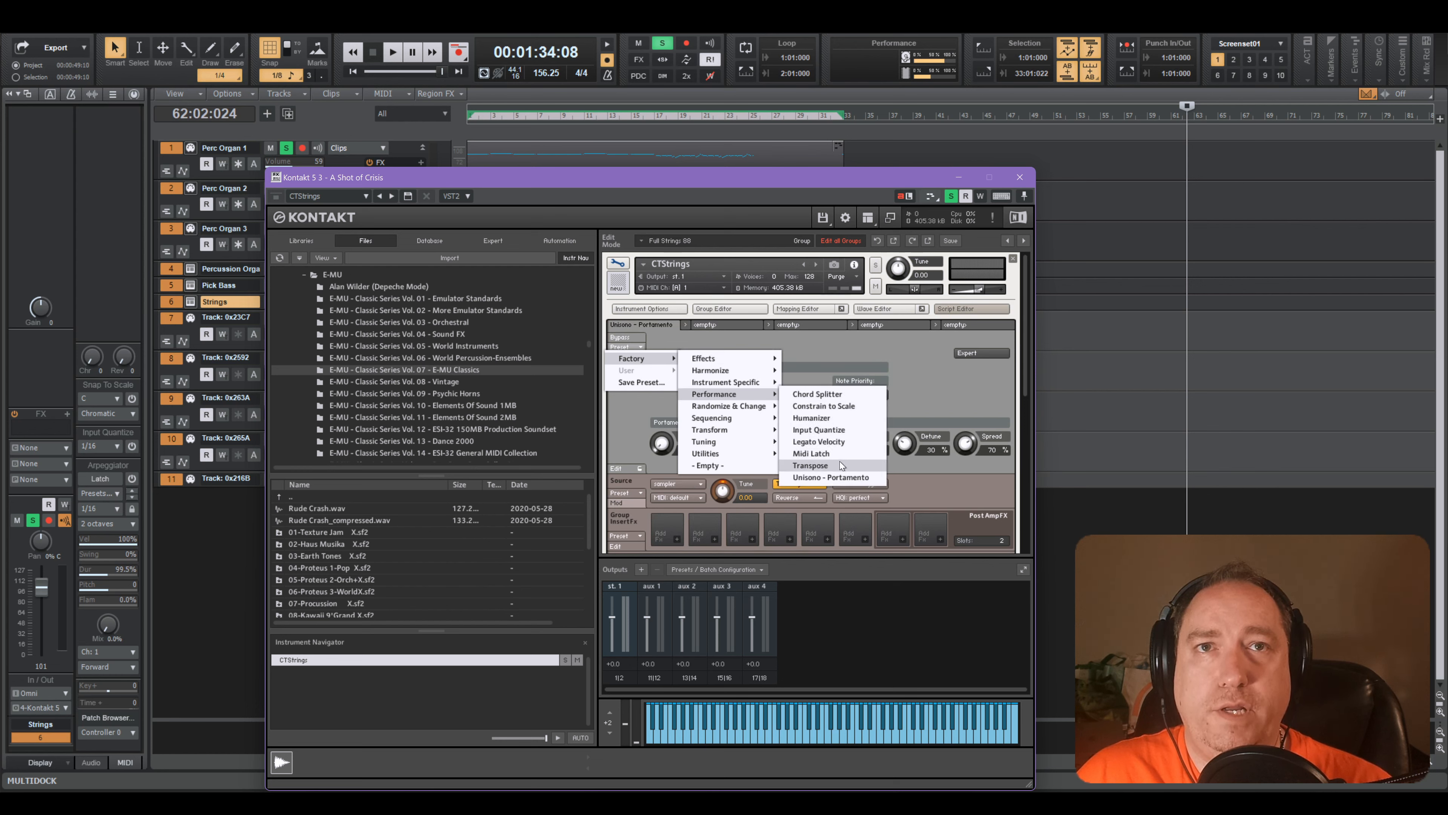
pyautogui.click(837, 478)
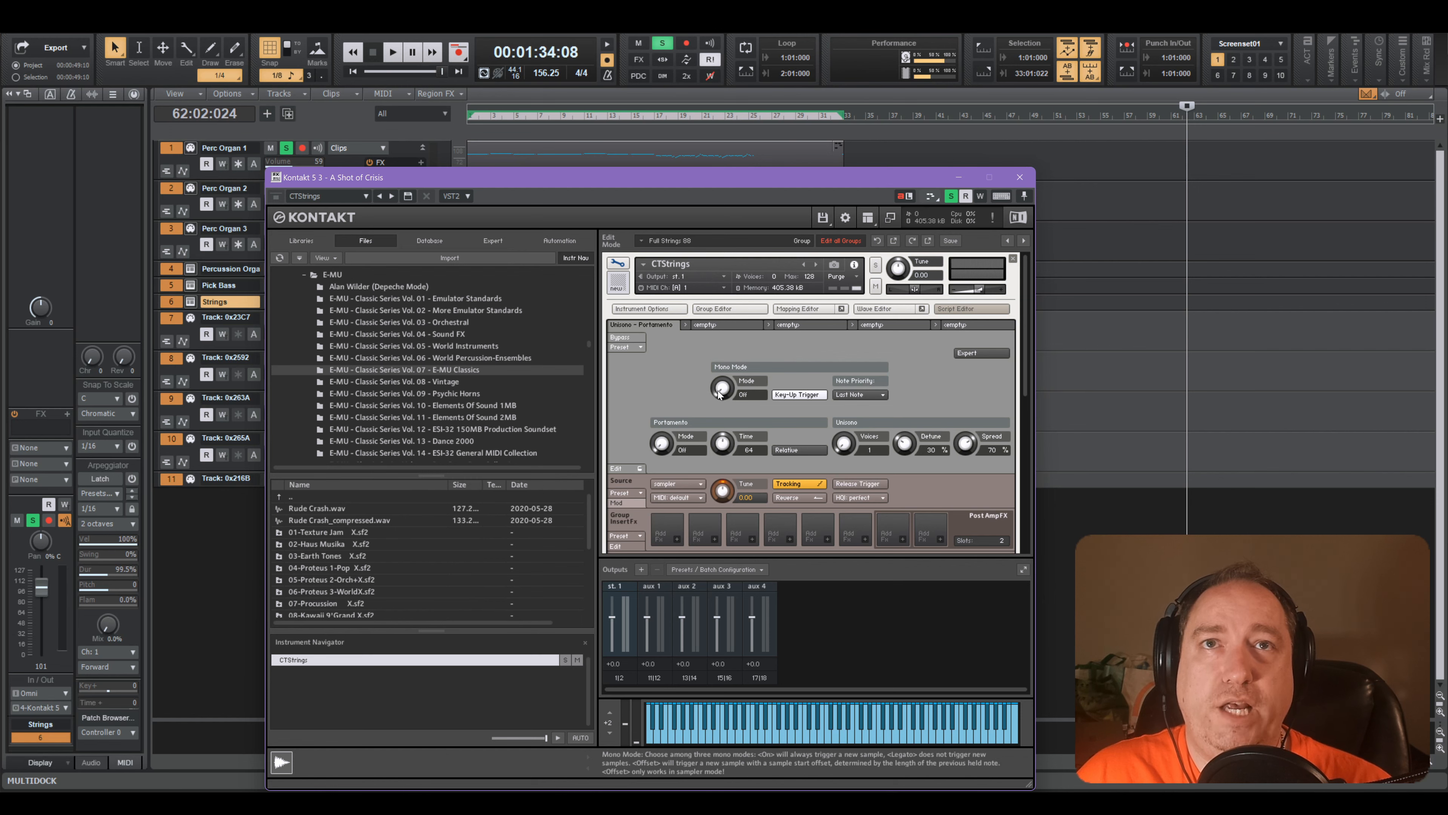
pyautogui.moveTo(704, 316); pyautogui.dragTo(703, 295)
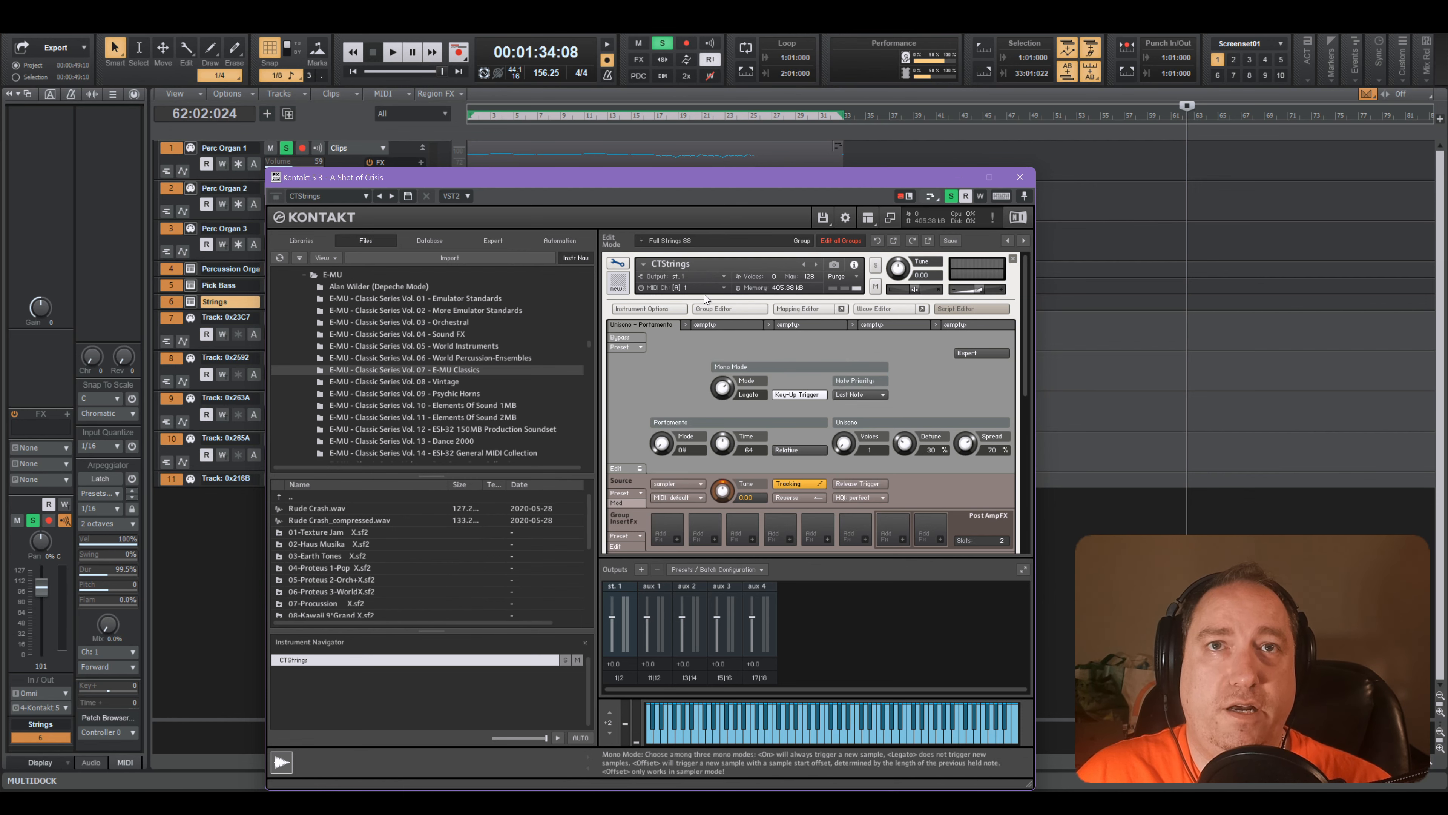
pyautogui.moveTo(779, 182); pyautogui.dragTo(810, 102)
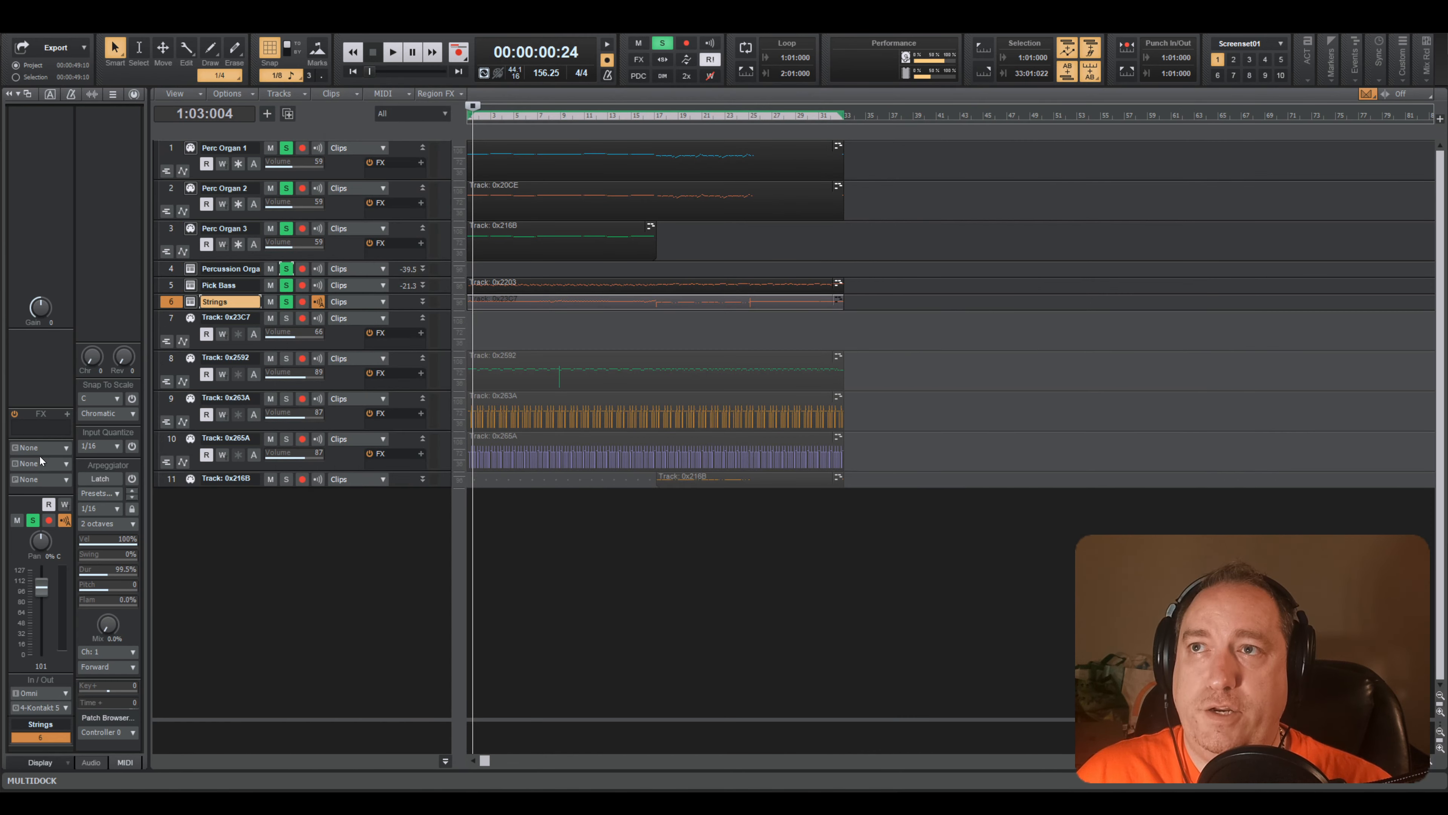
# - Assign the 1: Kontakt 5 option to the Strings track and briefly play back the song
pyautogui.click(44, 451)
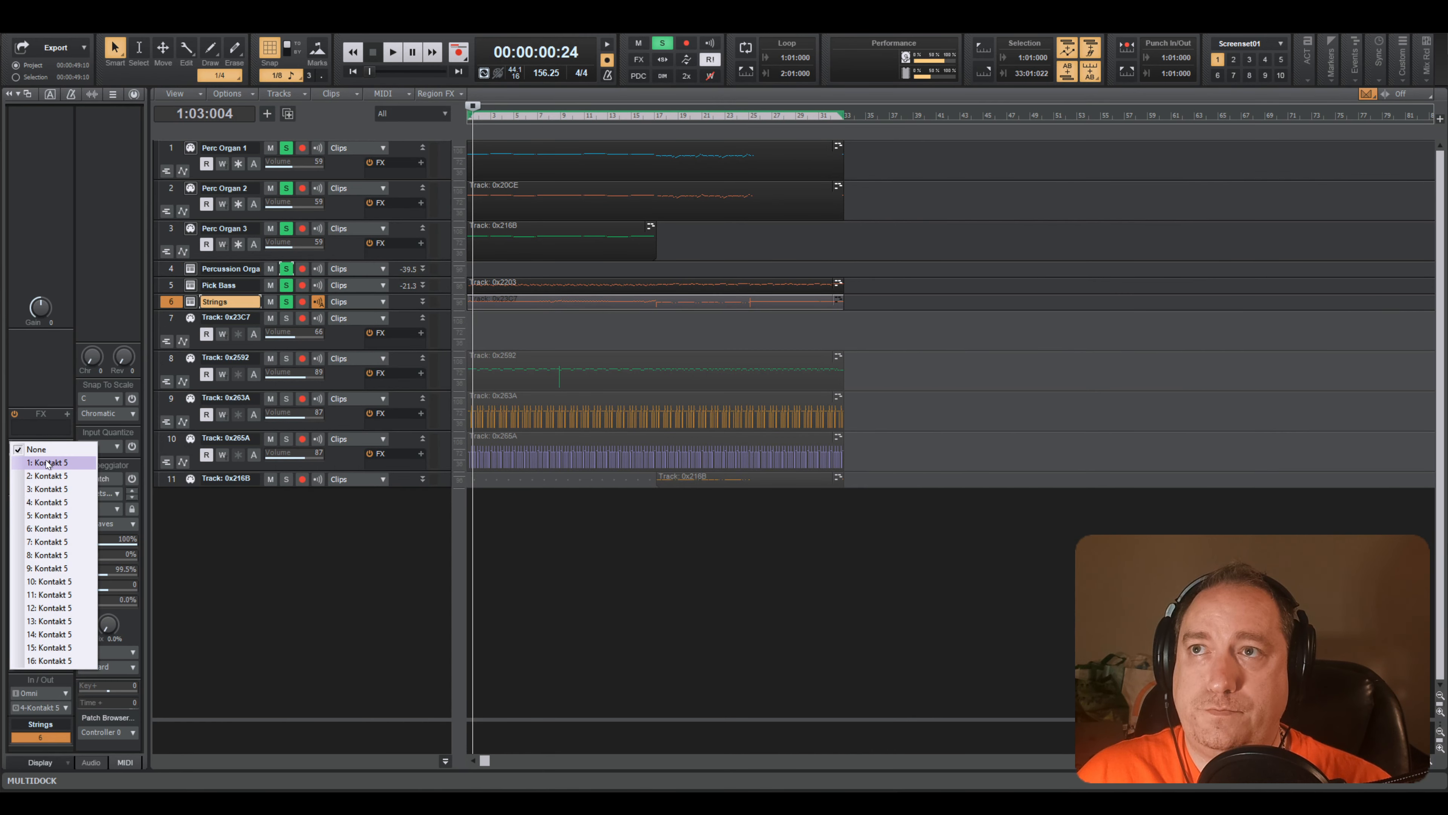
pyautogui.click(45, 463)
pyautogui.click(470, 583)
pyautogui.press('space')
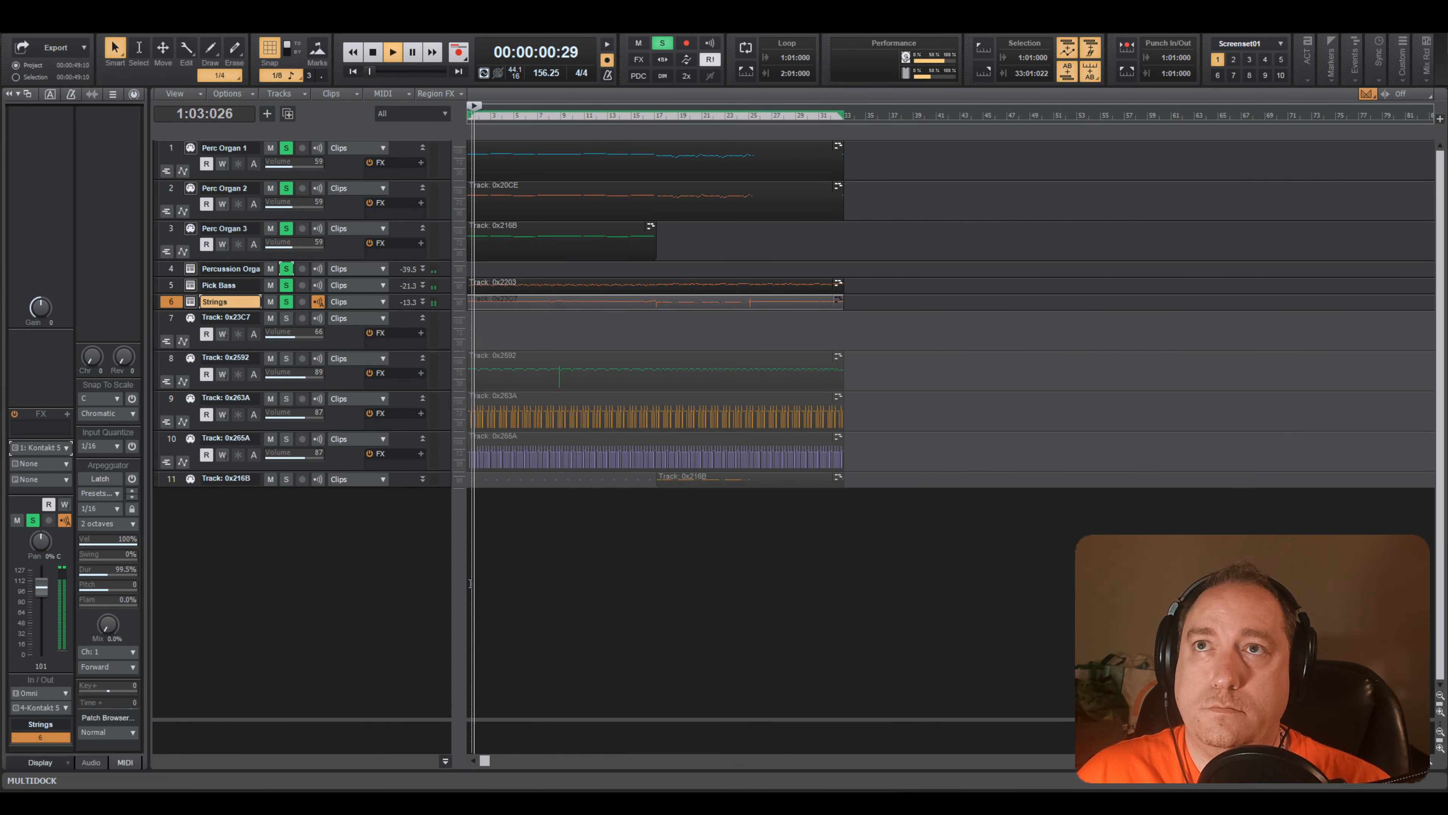
pyautogui.press('space')
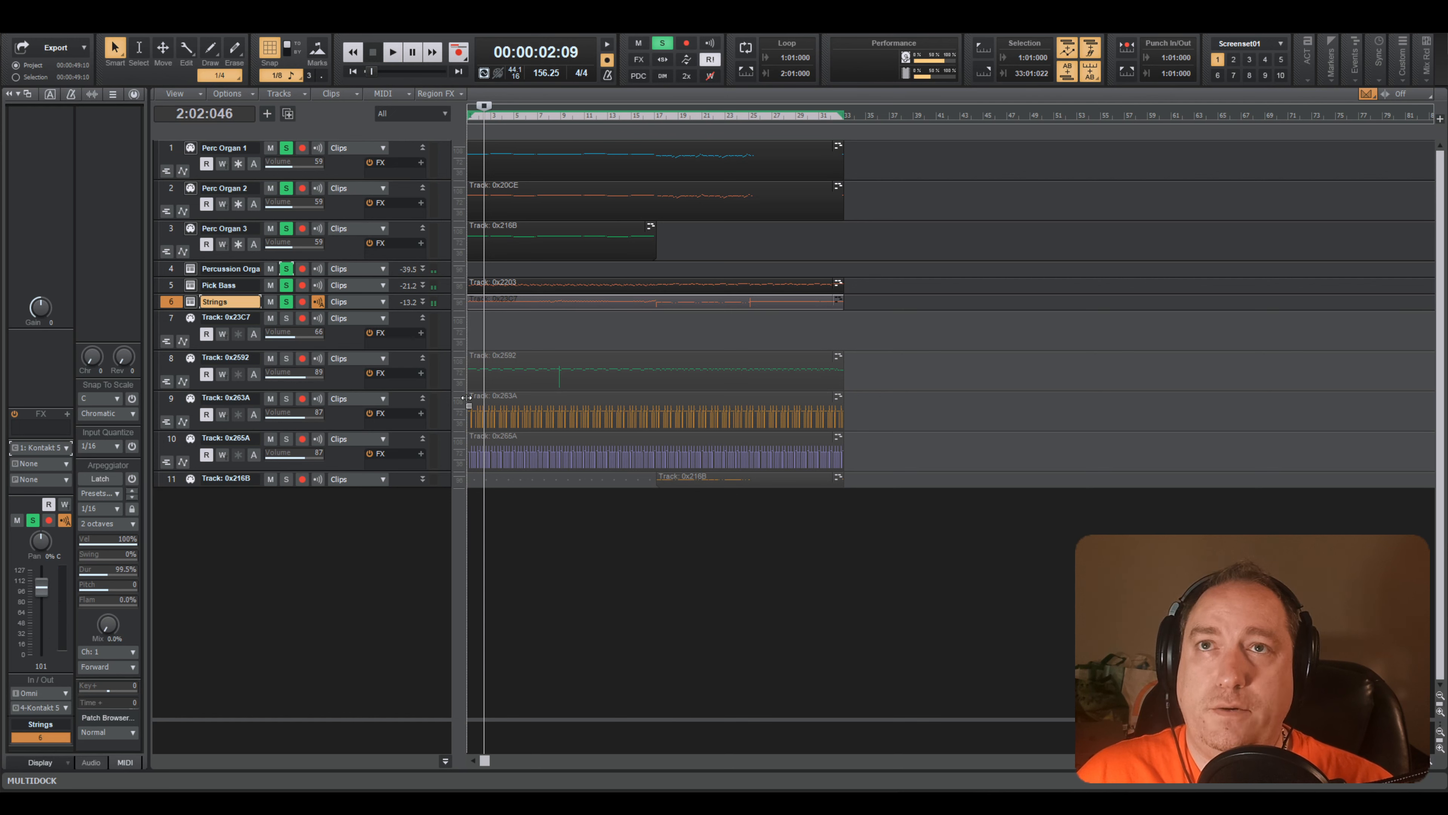
# - Reopen the Strings track's Kontakt instrument and reduce the volume envelope's attack to 0 ms
pyautogui.click(191, 303)
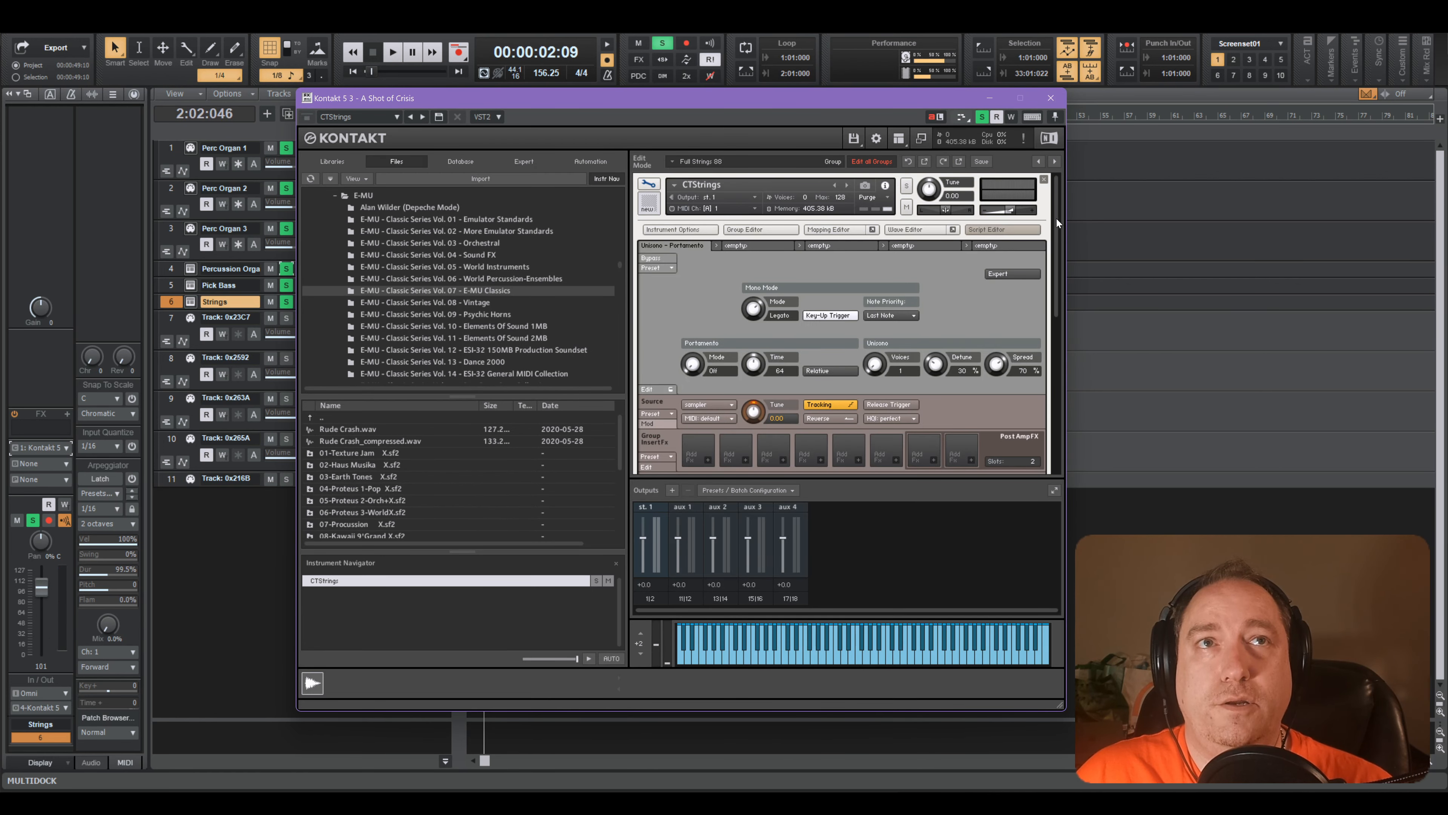
pyautogui.moveTo(1057, 219); pyautogui.dragTo(1057, 381)
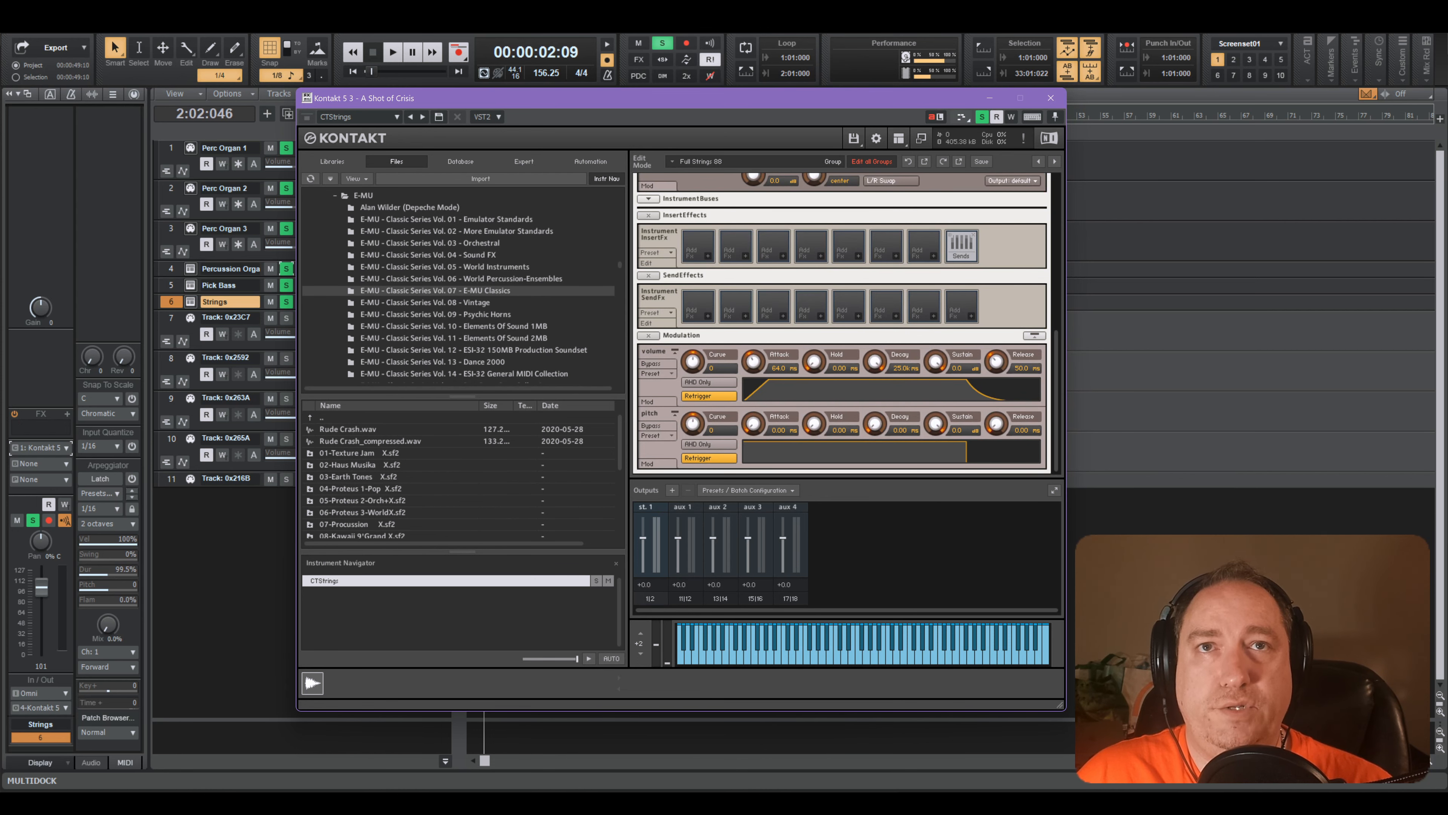
pyautogui.moveTo(753, 362); pyautogui.dragTo(753, 405)
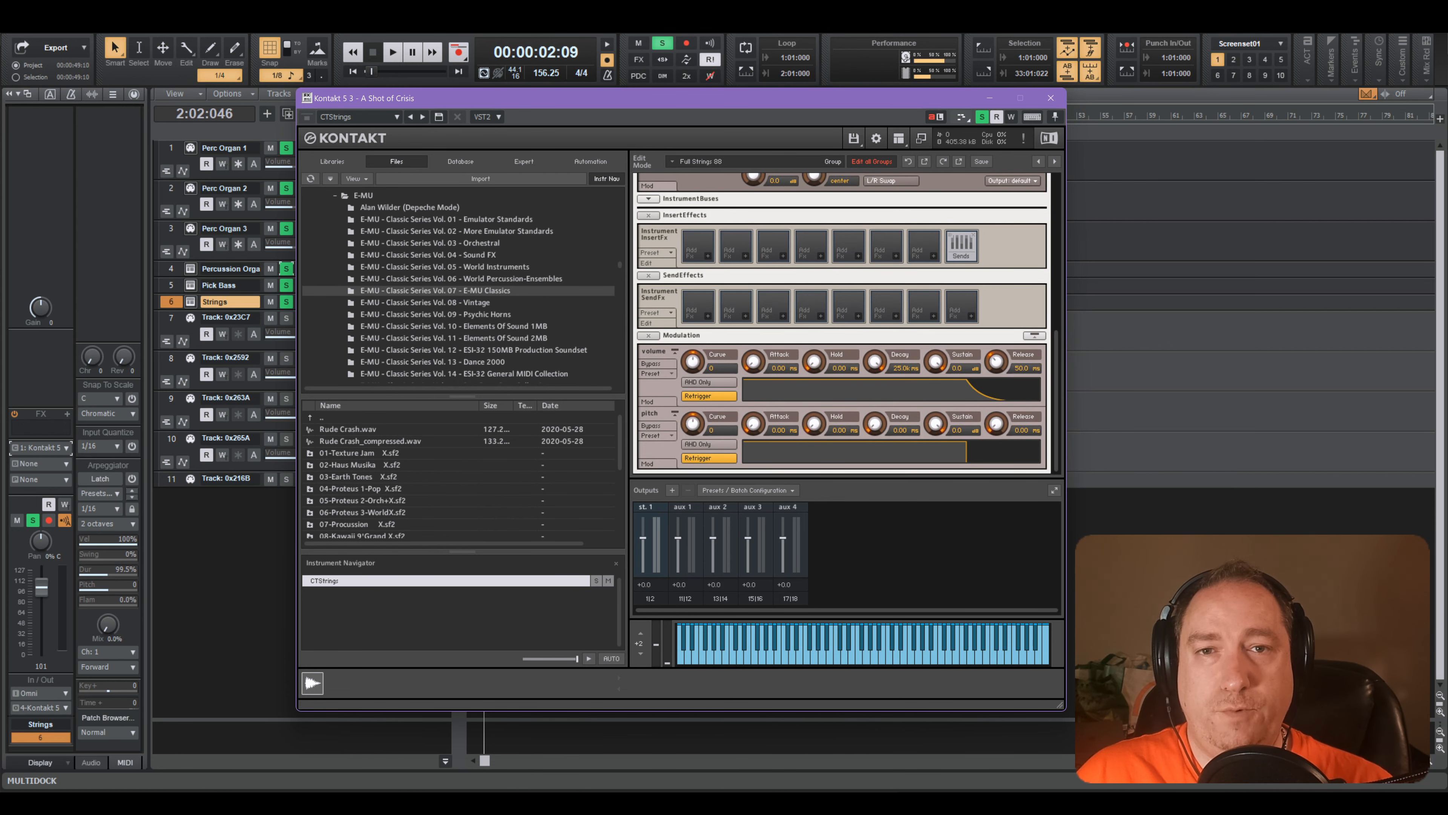
# - Switch to chipsynth SFC and examine the start of the A Shot of Crisis sample's waveform up close
pyautogui.click(606, 803)
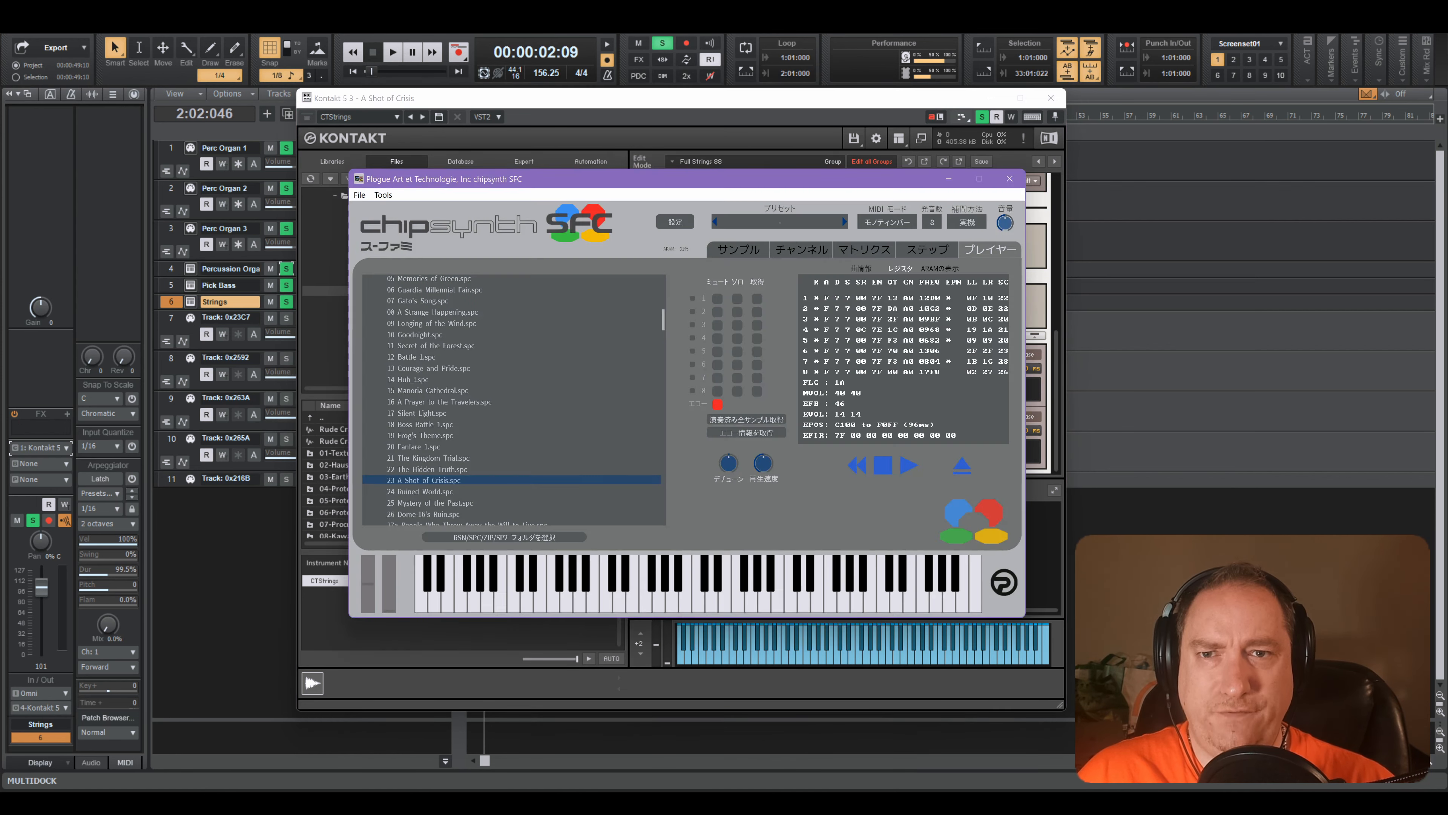
pyautogui.click(737, 251)
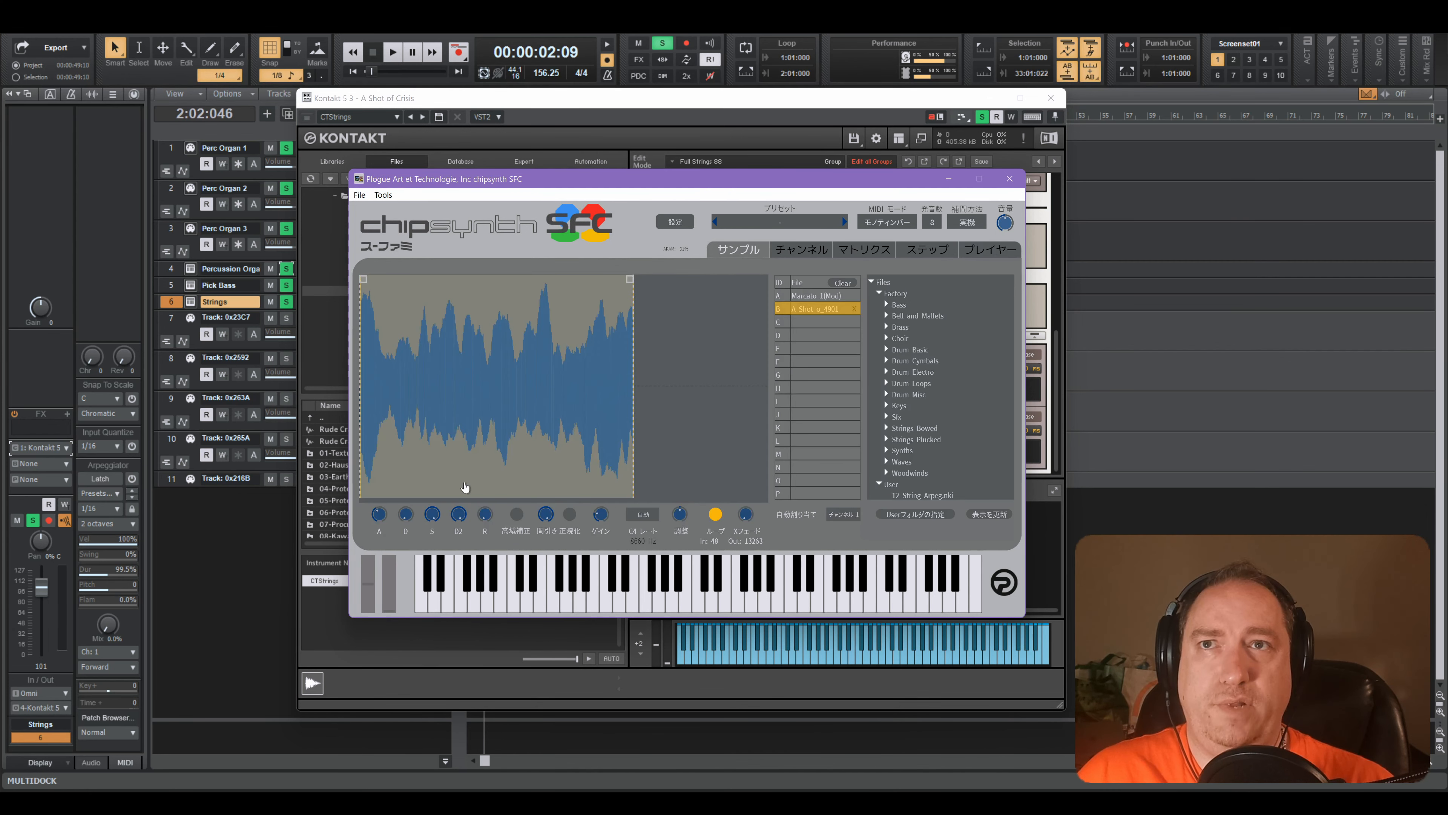
pyautogui.scroll(6, 462, 414)
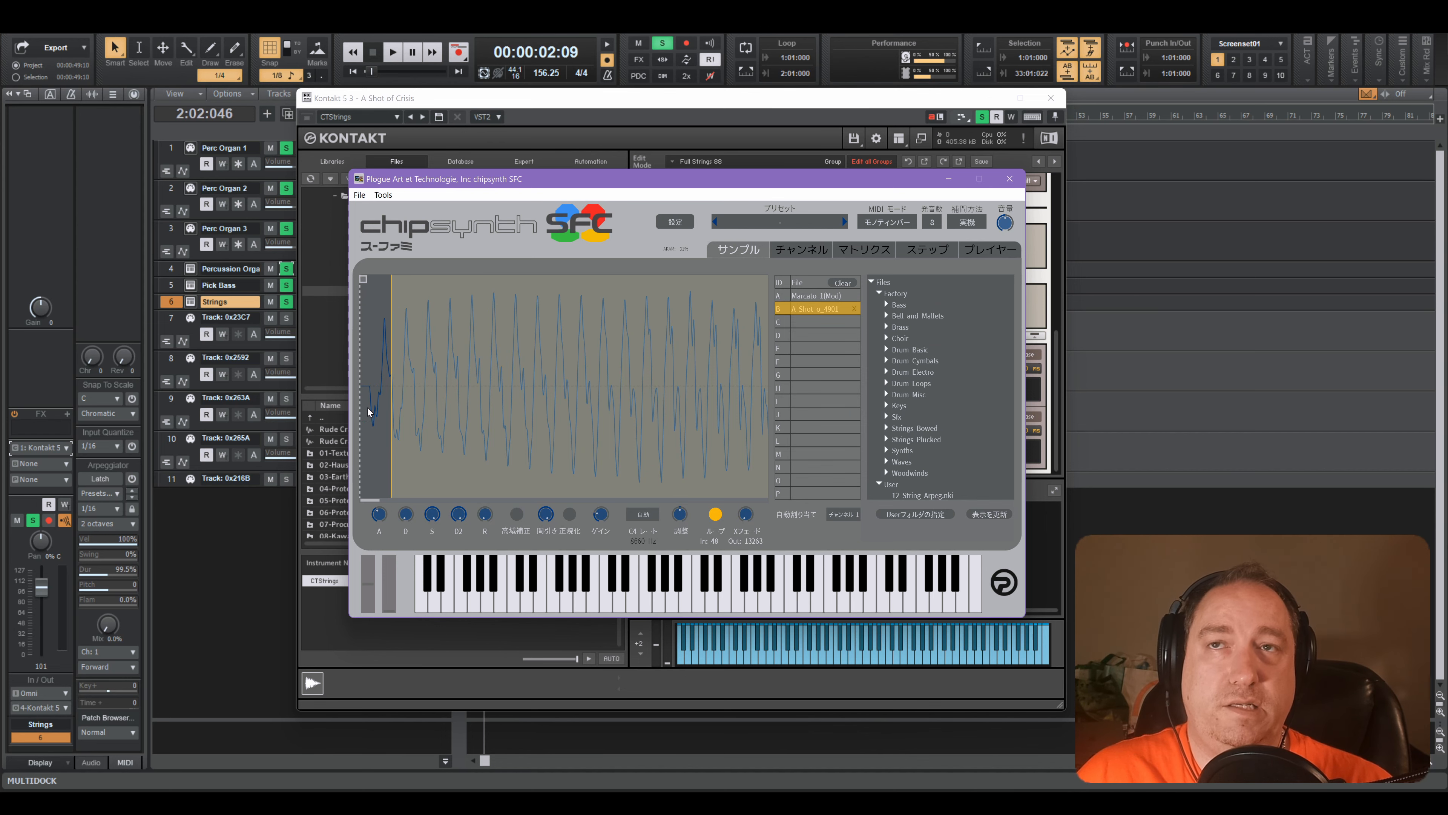
# - Return to Kontakt, set the volume envelope's attack to 5 ms and audition notes on the keyboard
pyautogui.click(572, 132)
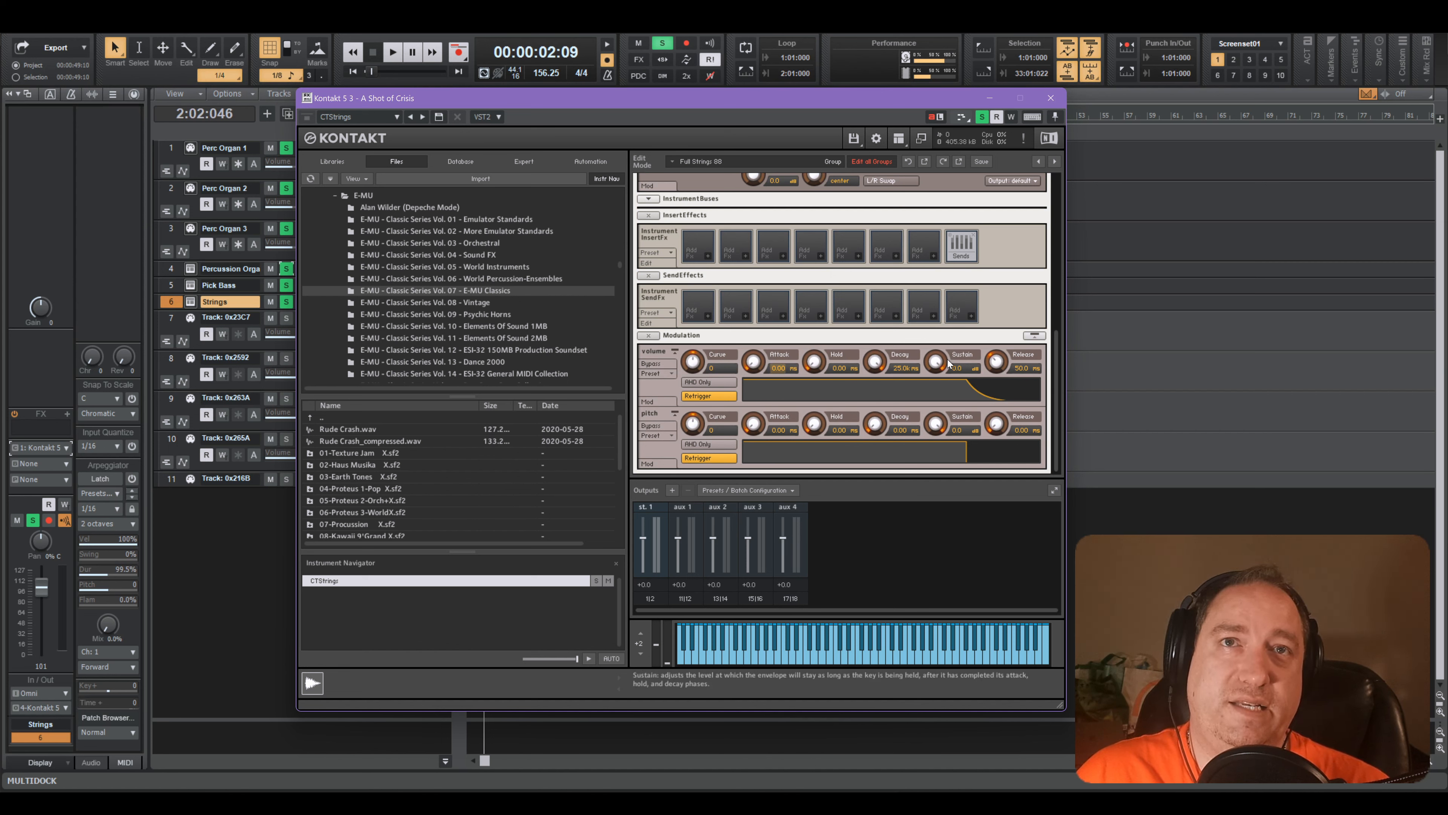
pyautogui.press('Return')
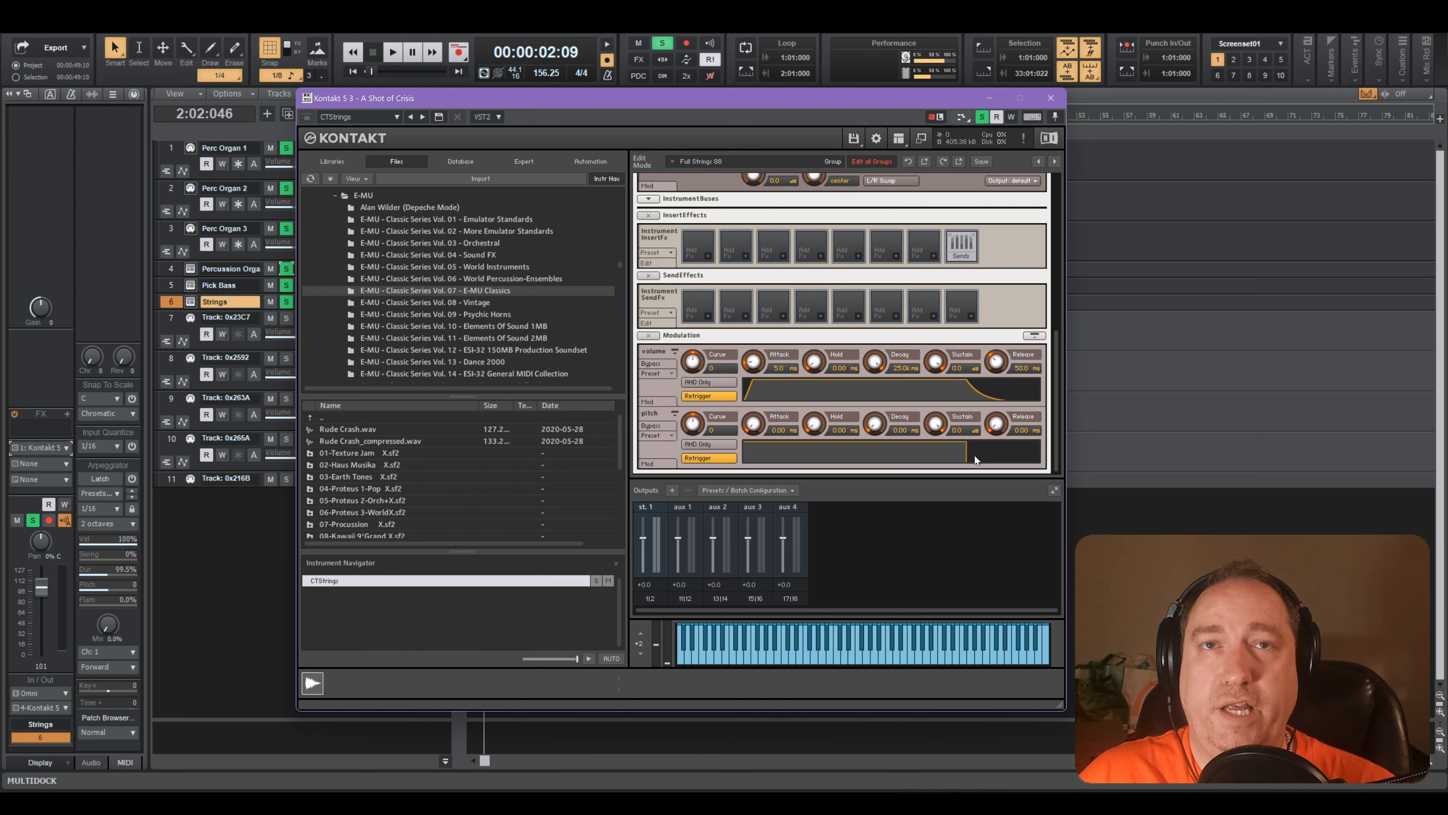
pyautogui.click(850, 657)
pyautogui.click(895, 657)
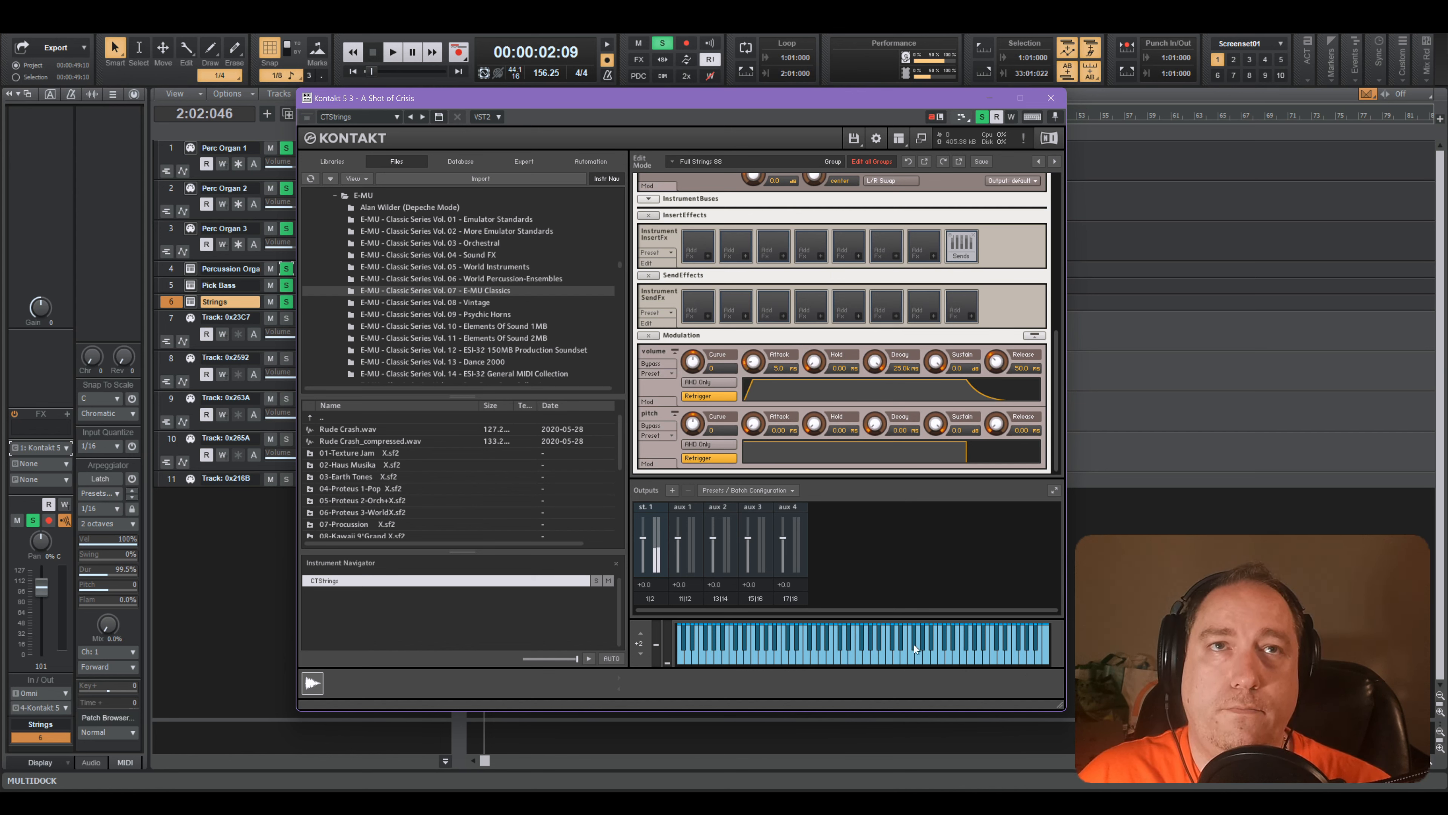
# - Close Kontakt, transpose the Strings track by Key+ 12 and play the song from the start
pyautogui.press('w')
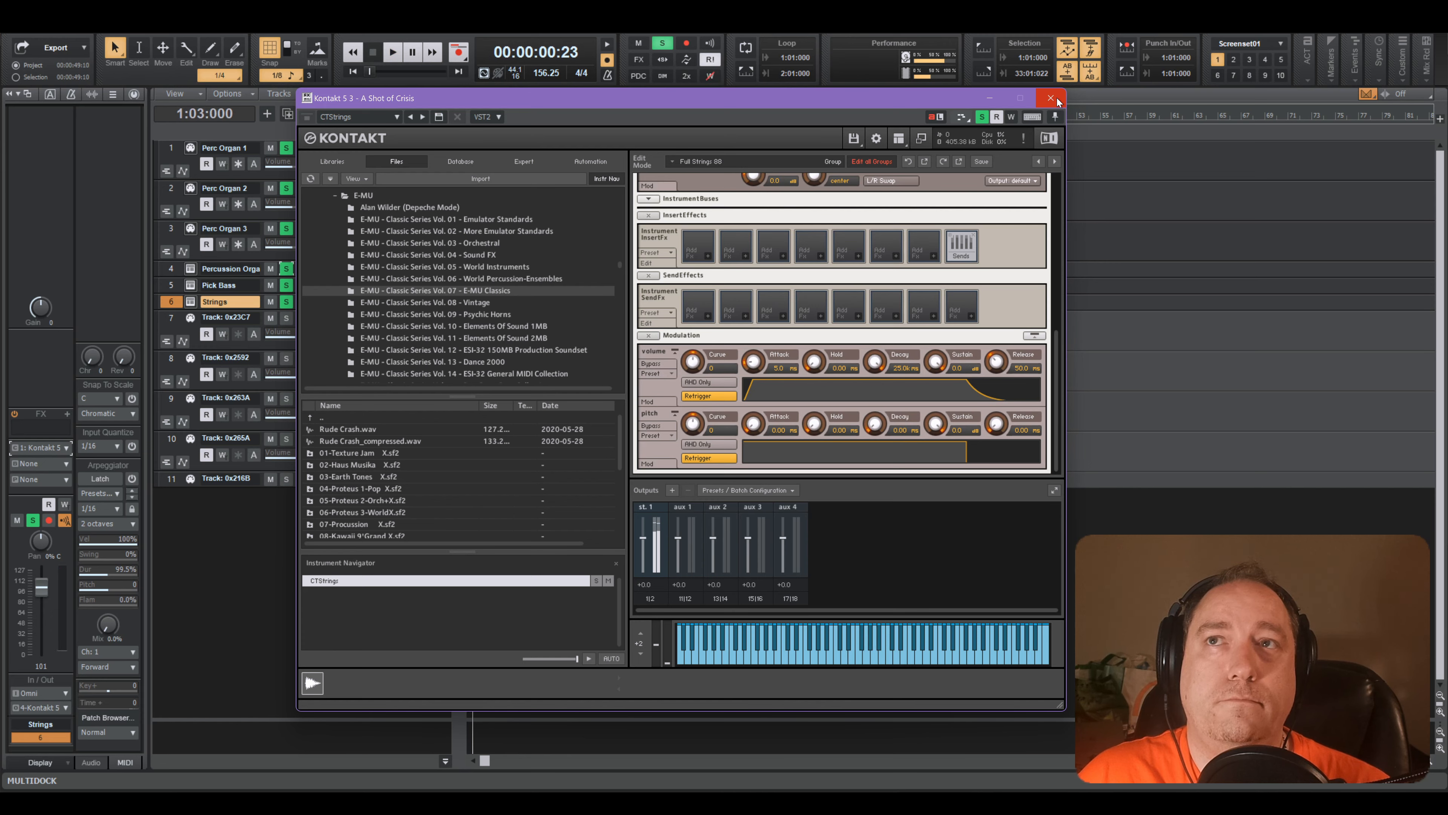
pyautogui.click(1055, 99)
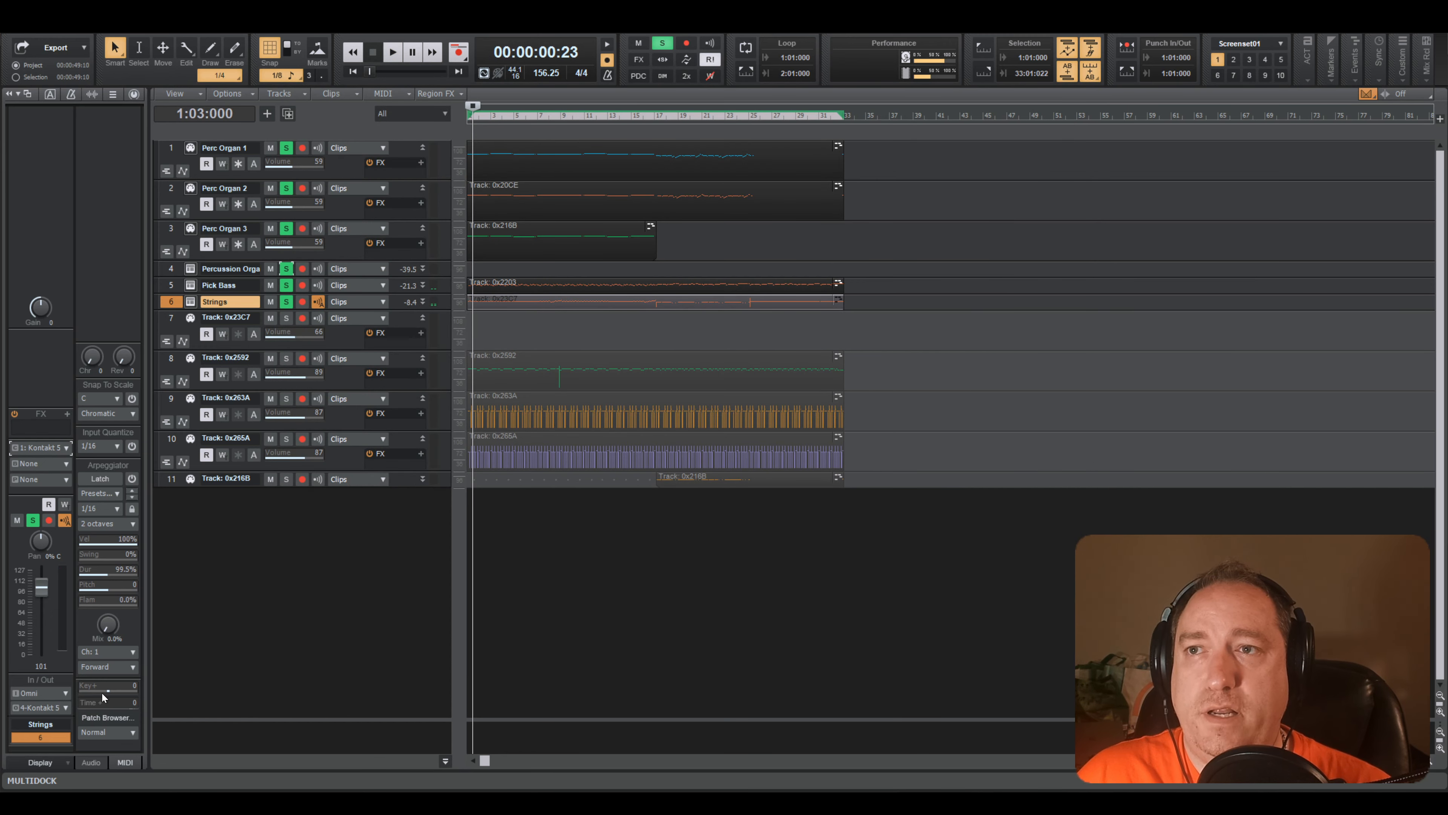
pyautogui.press('space')
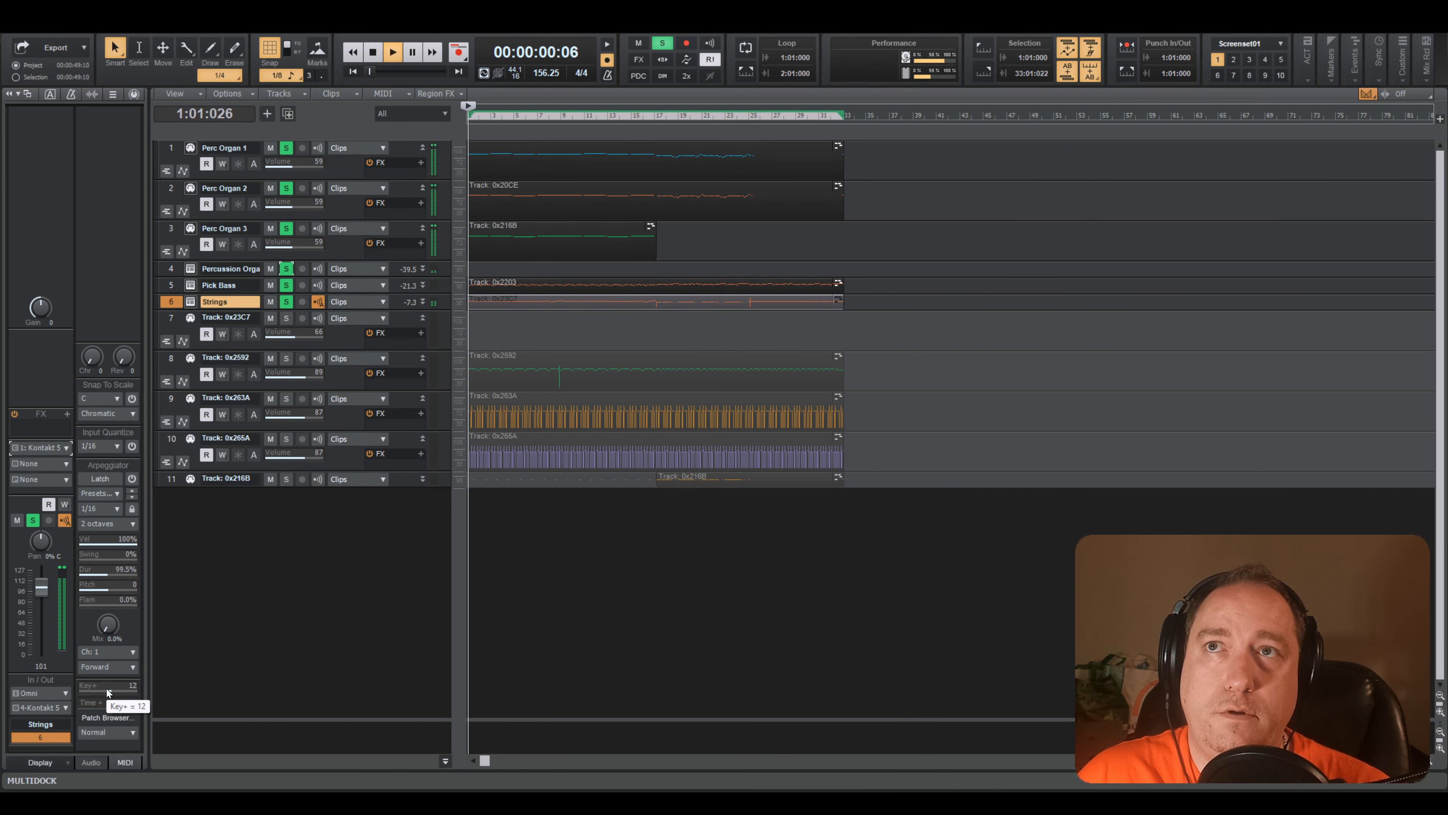
# - Open the Strings clip in the Piano Roll and maximize its window
pyautogui.doubleClick(516, 298)
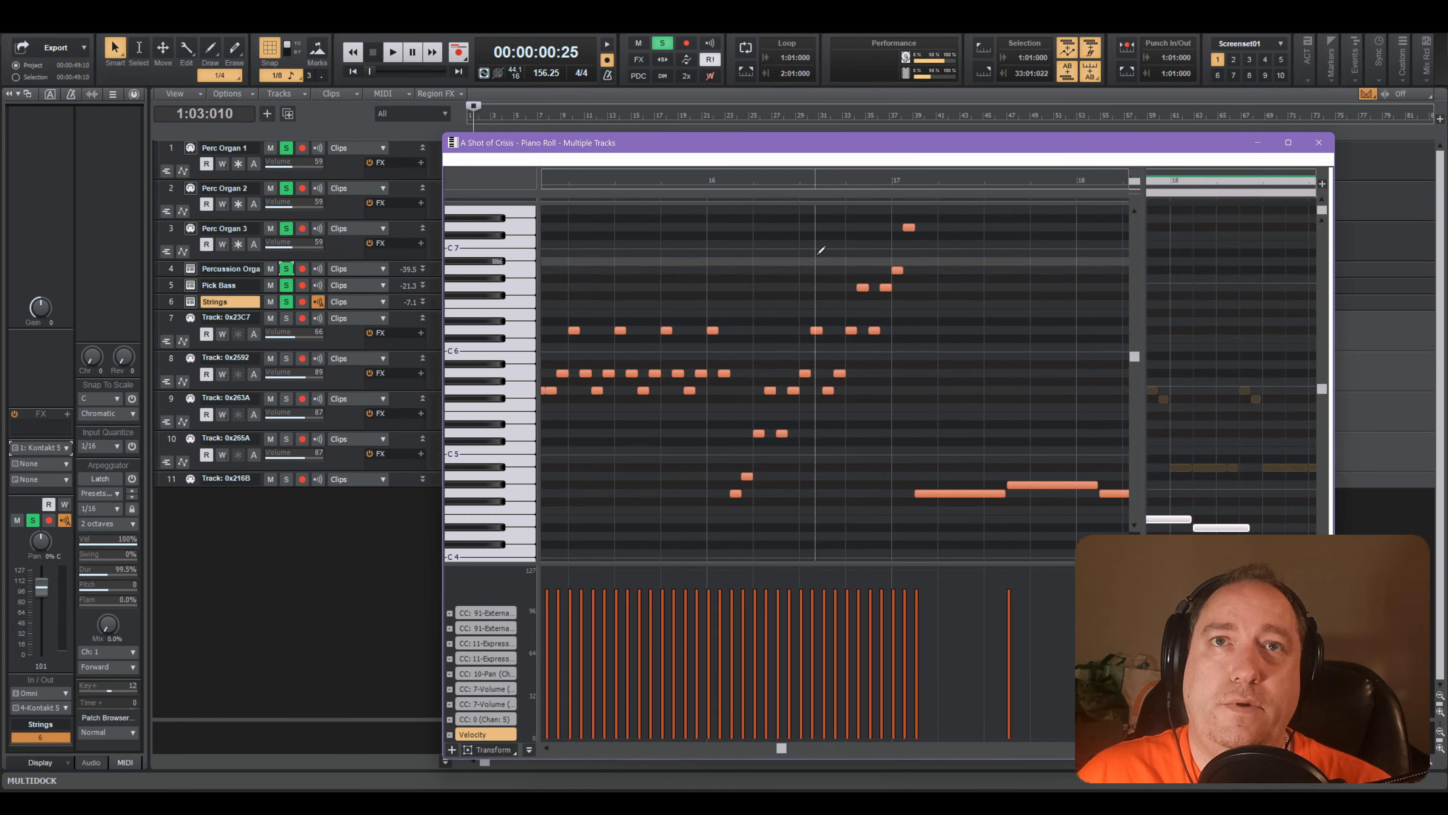
pyautogui.doubleClick(858, 151)
pyautogui.scroll(4, 769, 263)
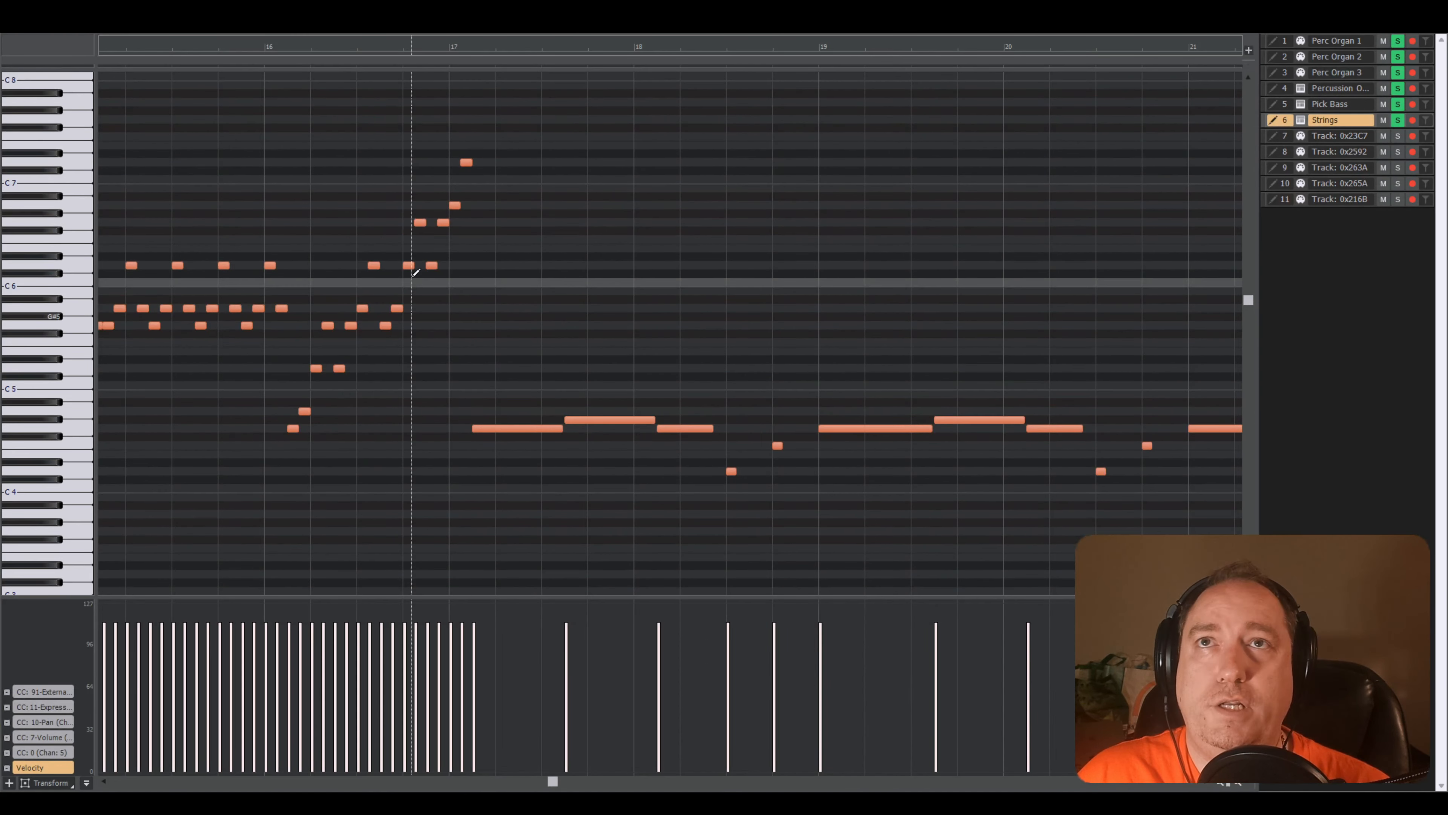
pyautogui.press('space')
# - Select all notes of the Strings part from the beginning and lengthen them slightly with the Smart tool
pyautogui.press('t')
pyautogui.click(408, 170)
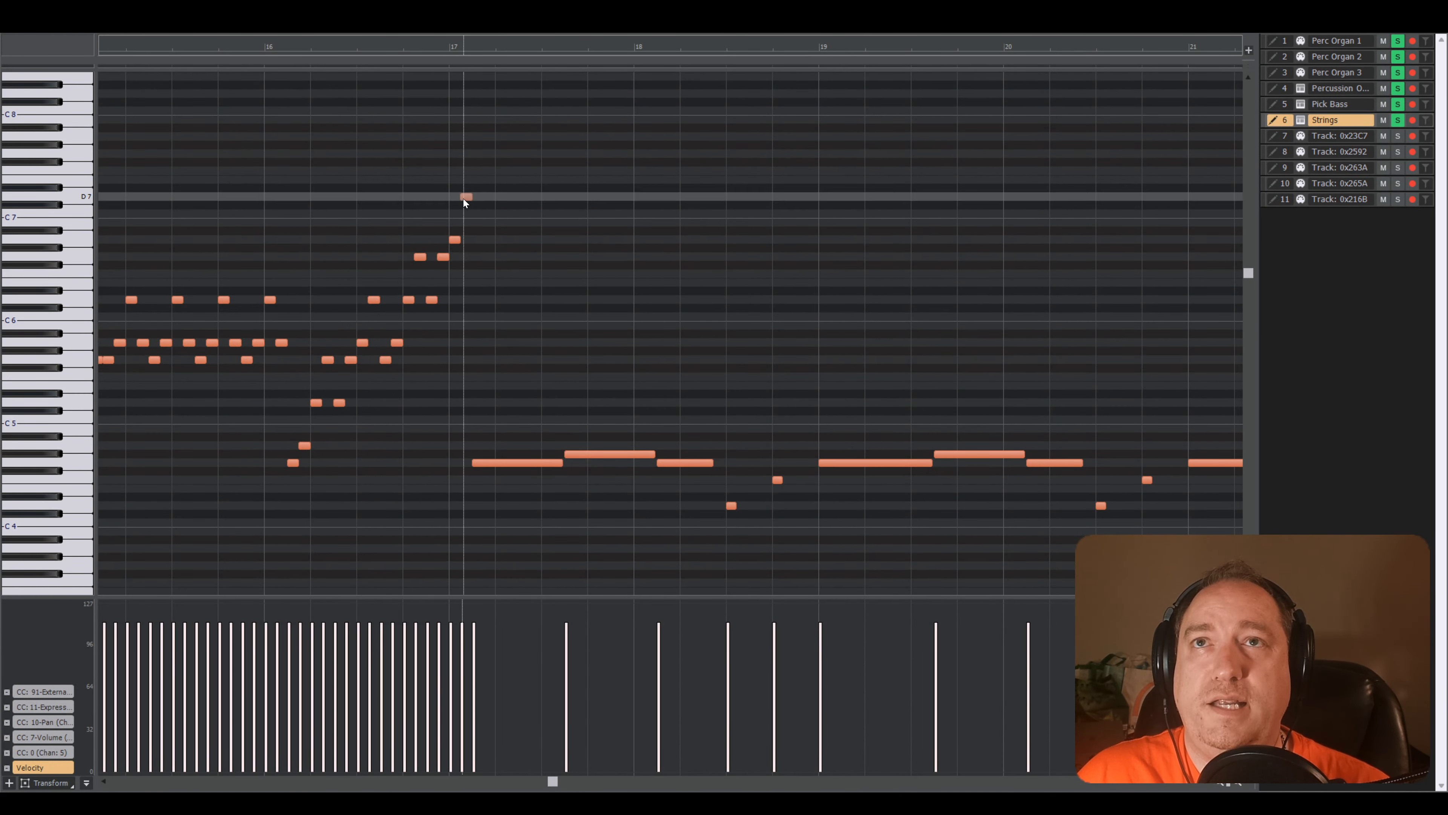
pyautogui.moveTo(457, 199); pyautogui.dragTo(99, 566)
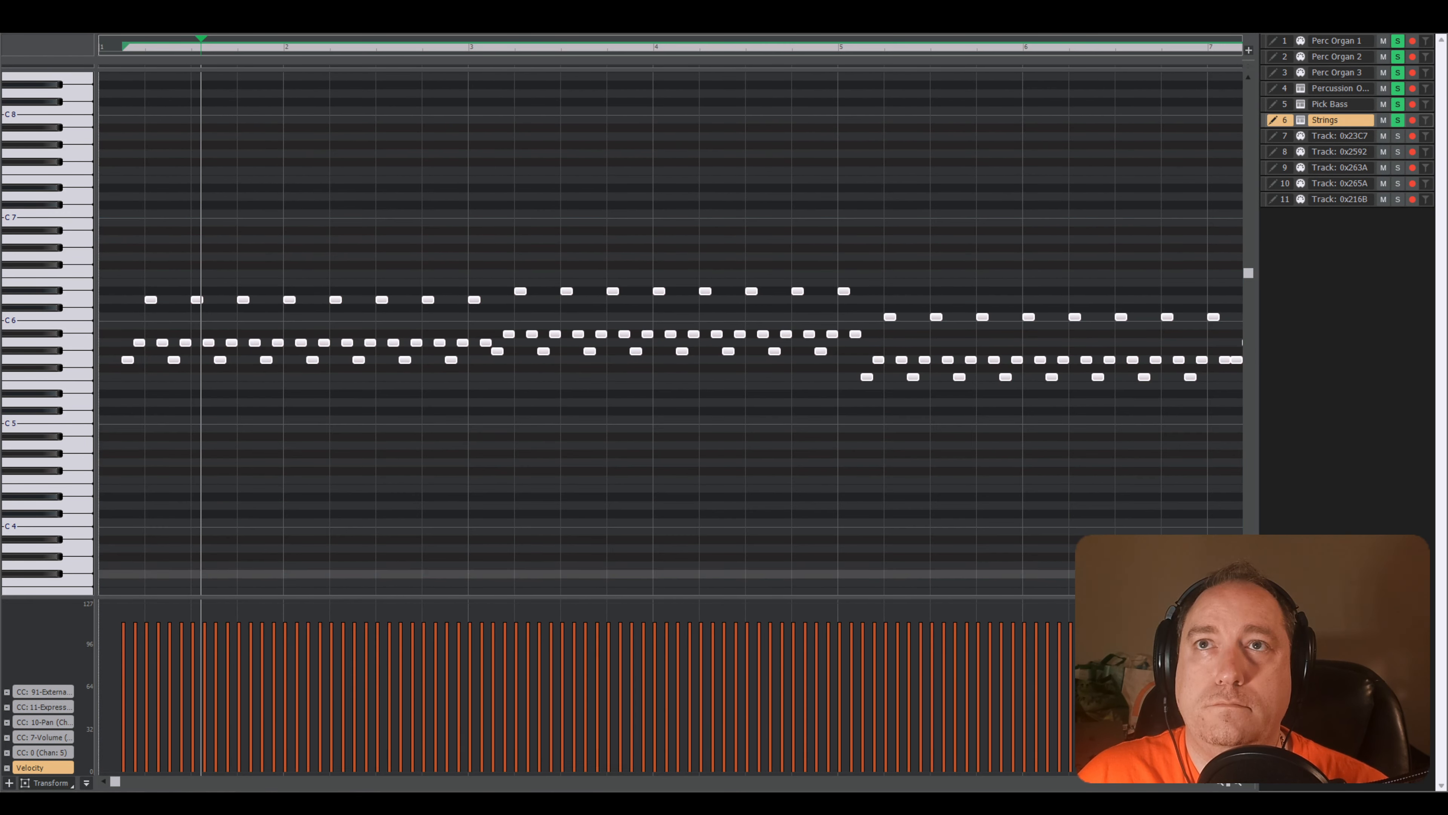
pyautogui.moveTo(116, 781)
pyautogui.mouseDown()
pyautogui.moveTo(520, 780)
pyautogui.moveTo(115, 782)
pyautogui.mouseUp()
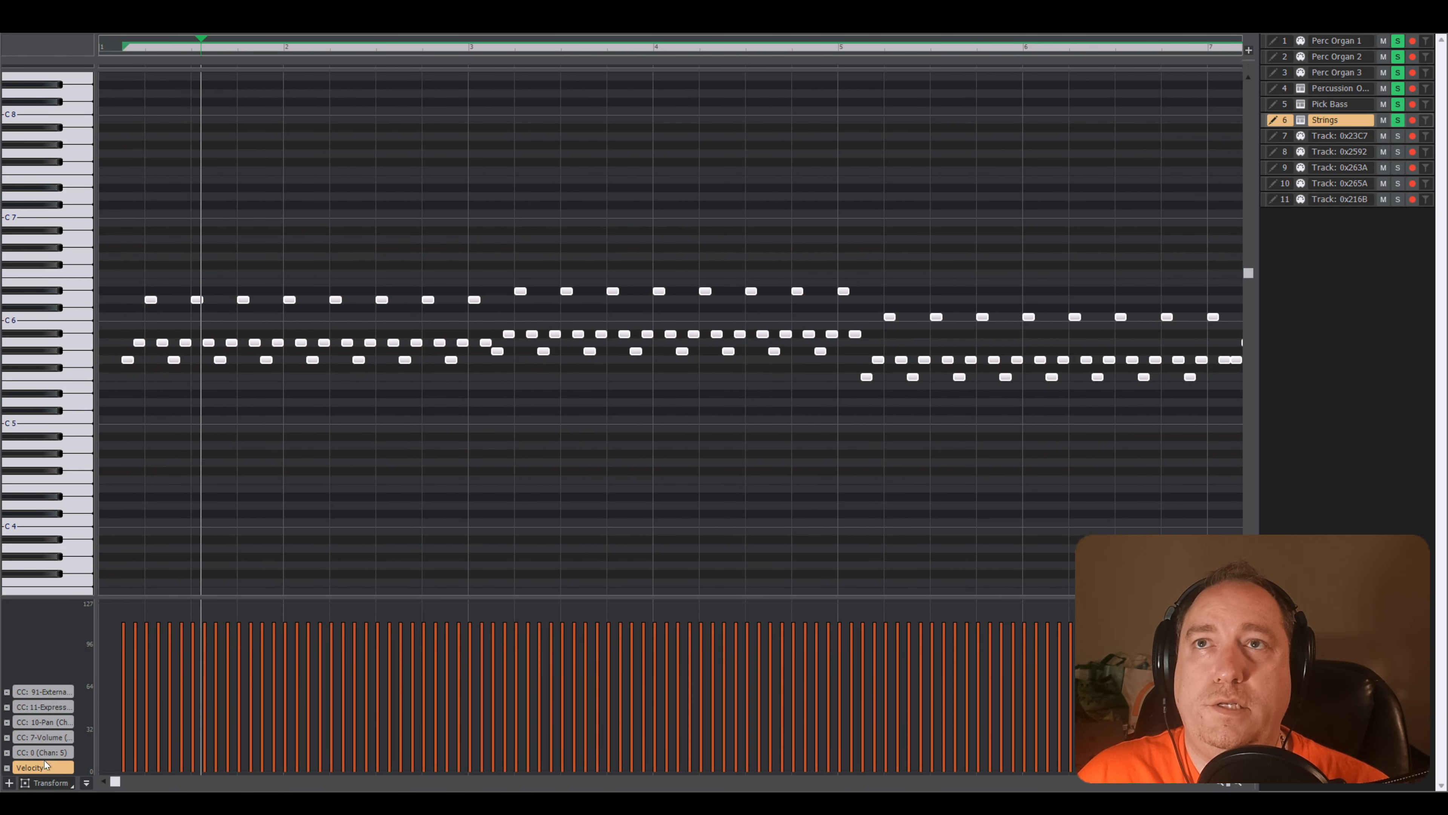
pyautogui.middleClick(178, 239)
pyautogui.click(117, 195)
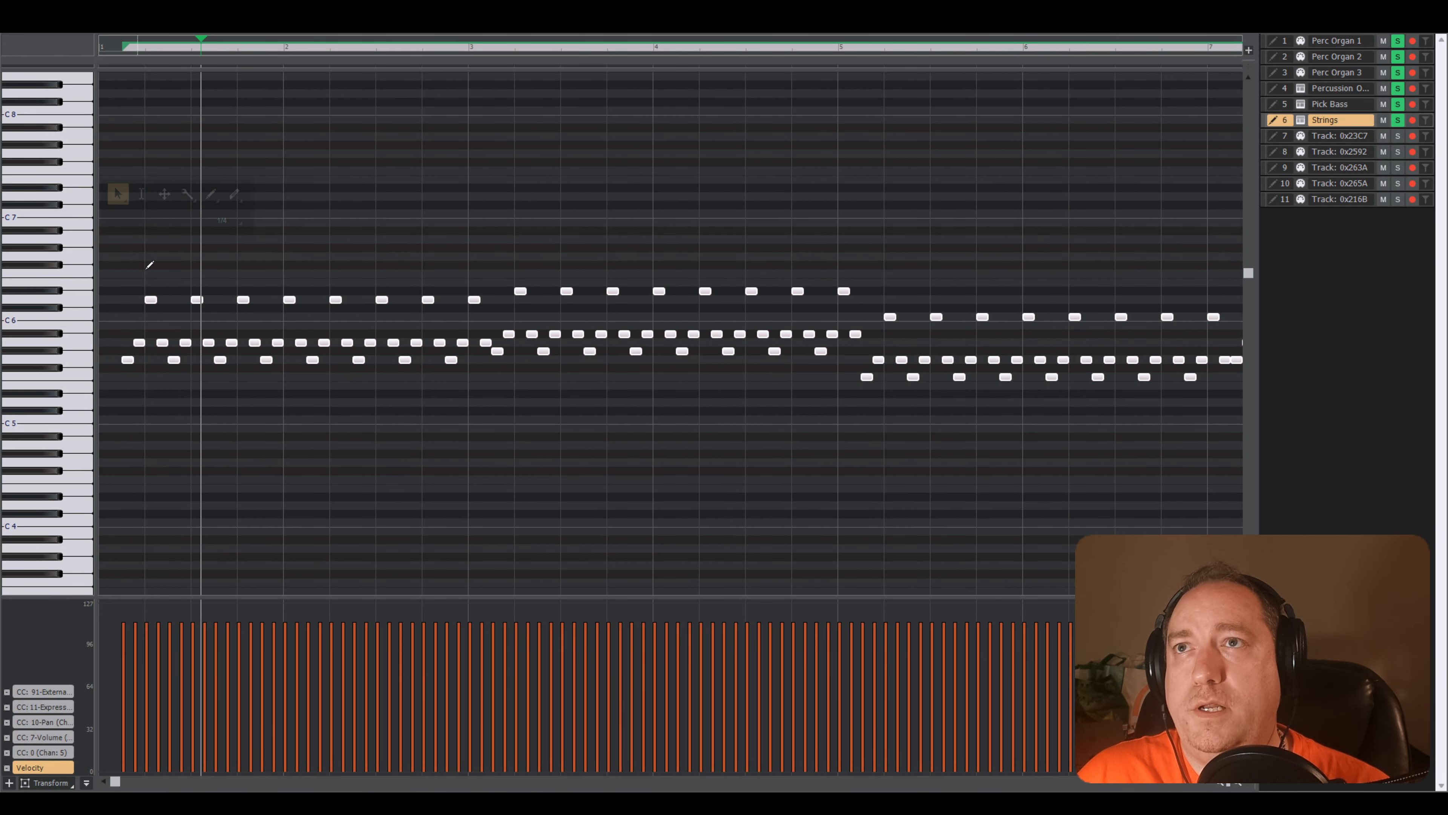
pyautogui.moveTo(133, 362); pyautogui.dragTo(136, 361)
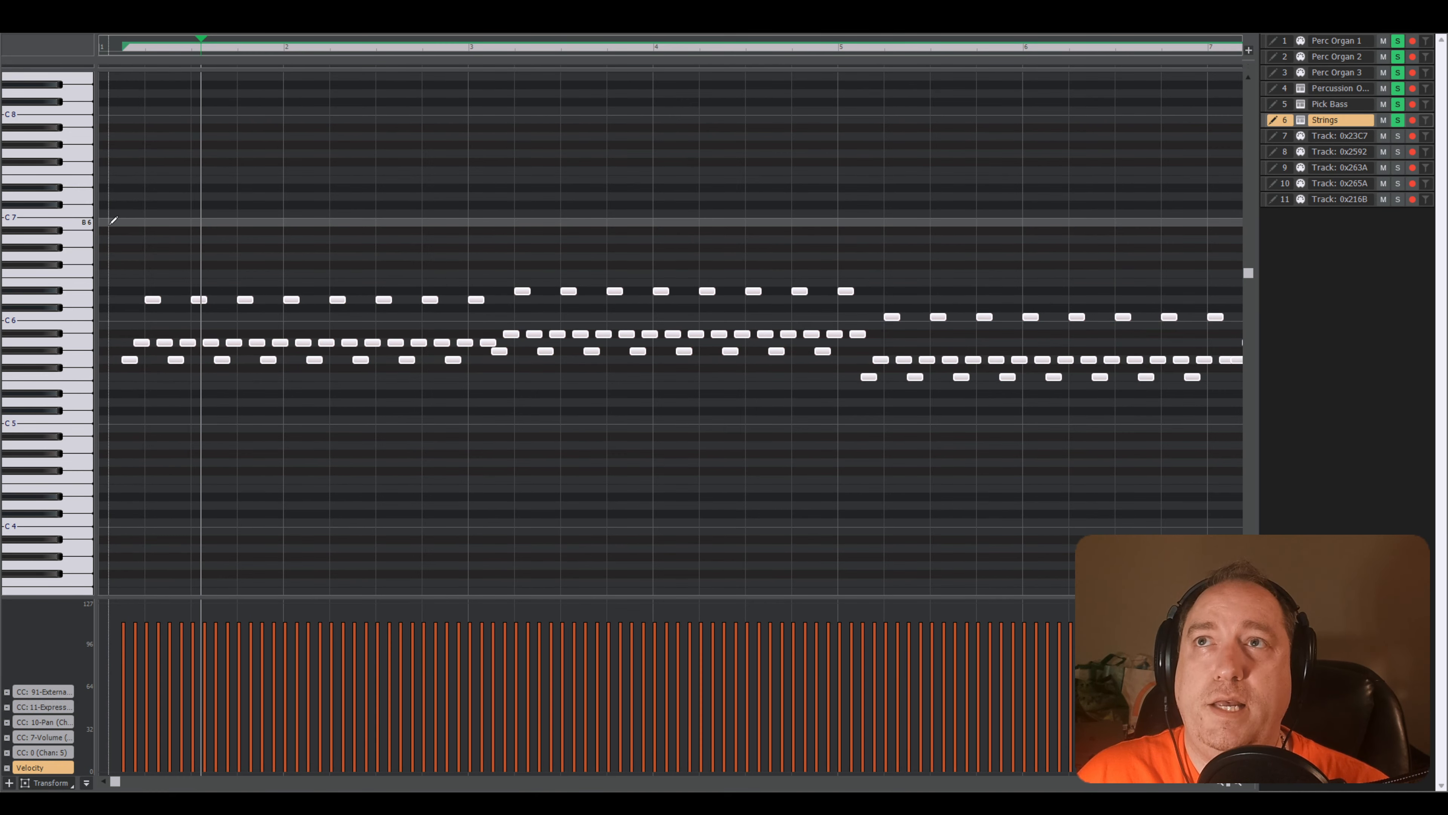
pyautogui.click(110, 222)
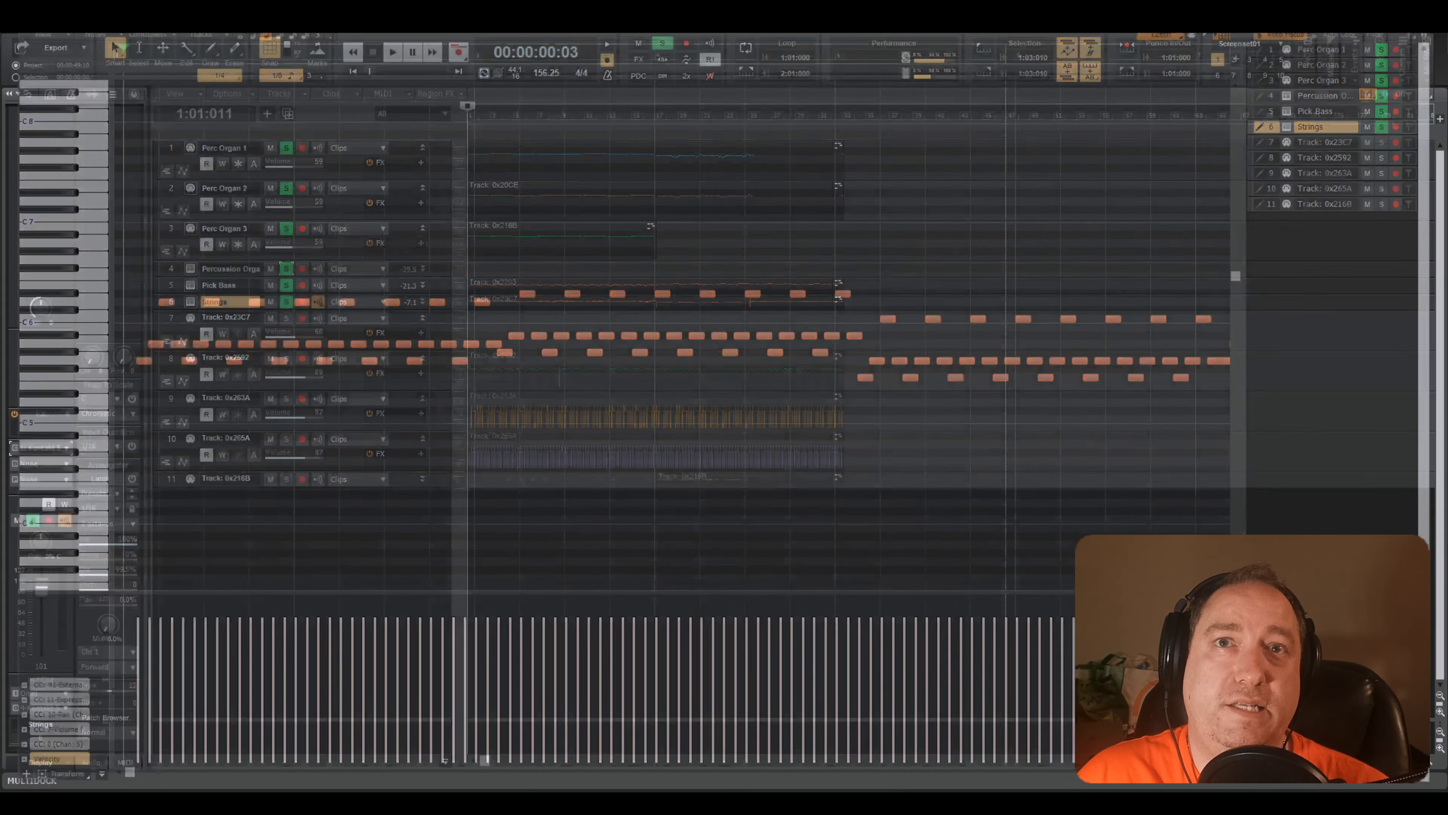
# - Play back the song and solo only the Strings track to hear it in isolation
pyautogui.press('space')
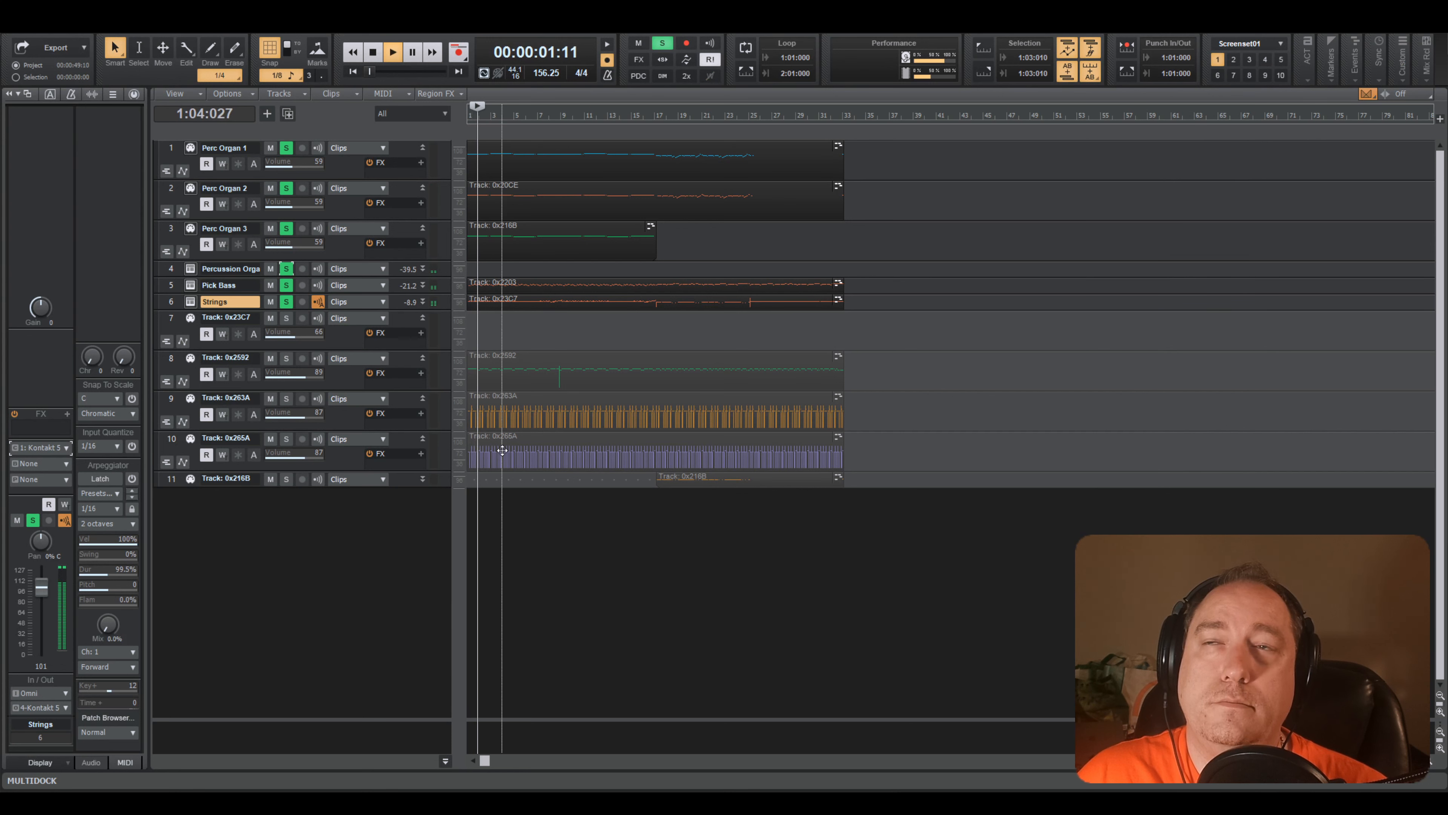
pyautogui.keyDown('ctrl'); pyautogui.click(285, 302); pyautogui.keyUp('ctrl')
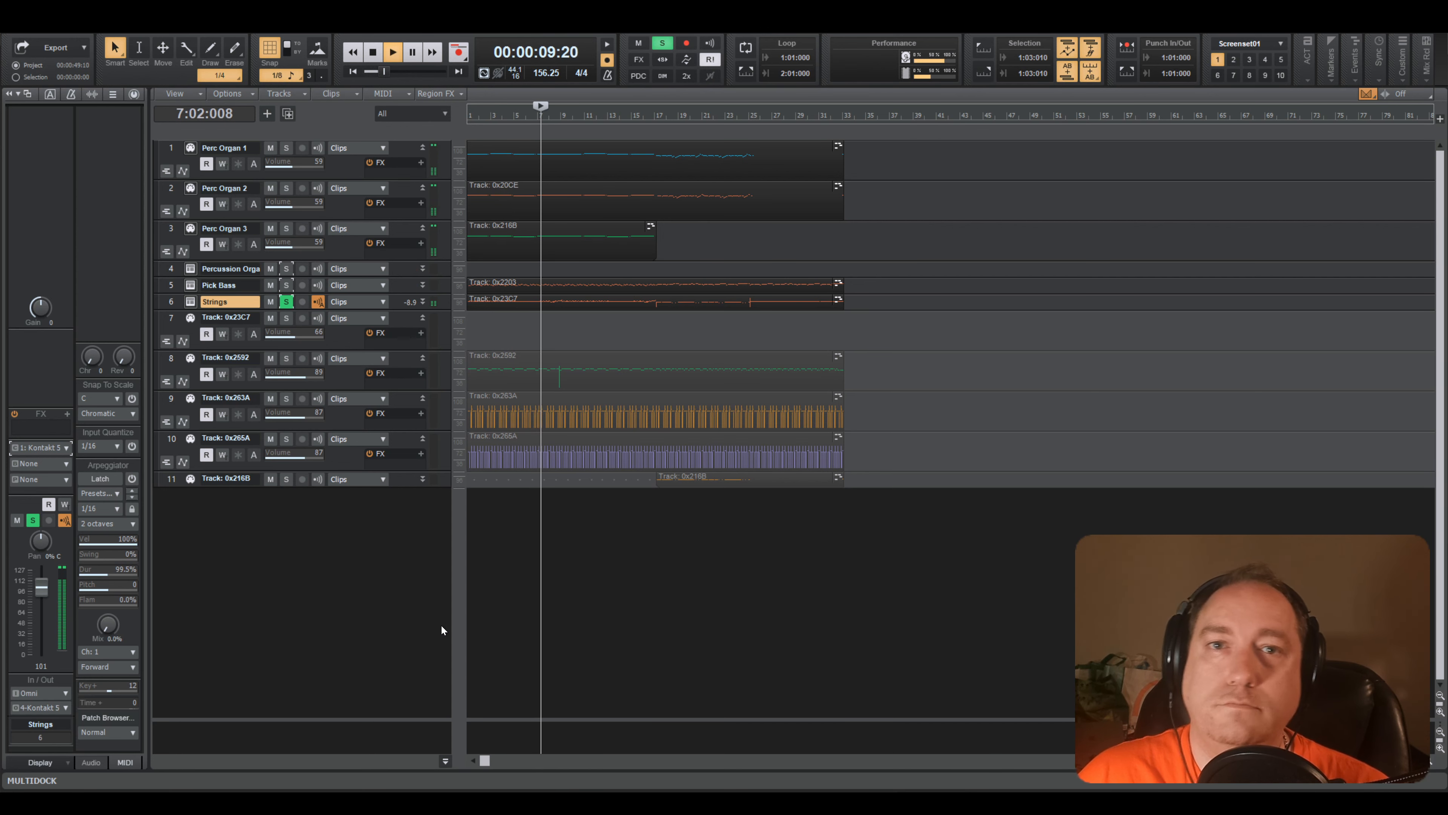
pyautogui.press('space')
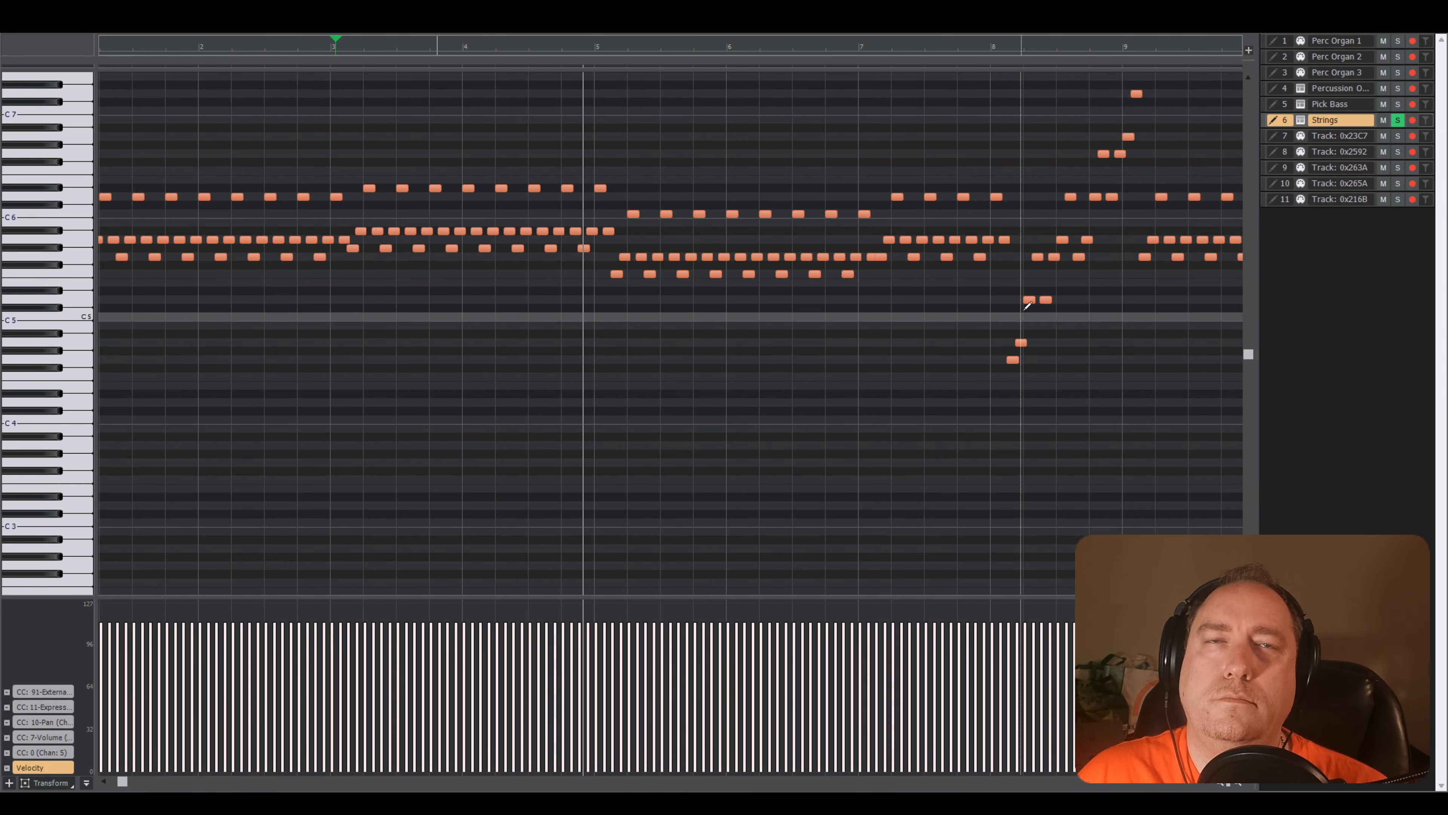
# - Extend the G5 note at the start of measure 7 in the Strings Piano Roll until it reaches the next note
pyautogui.scroll(2, 968, 307)
pyautogui.scroll(1, 936, 308)
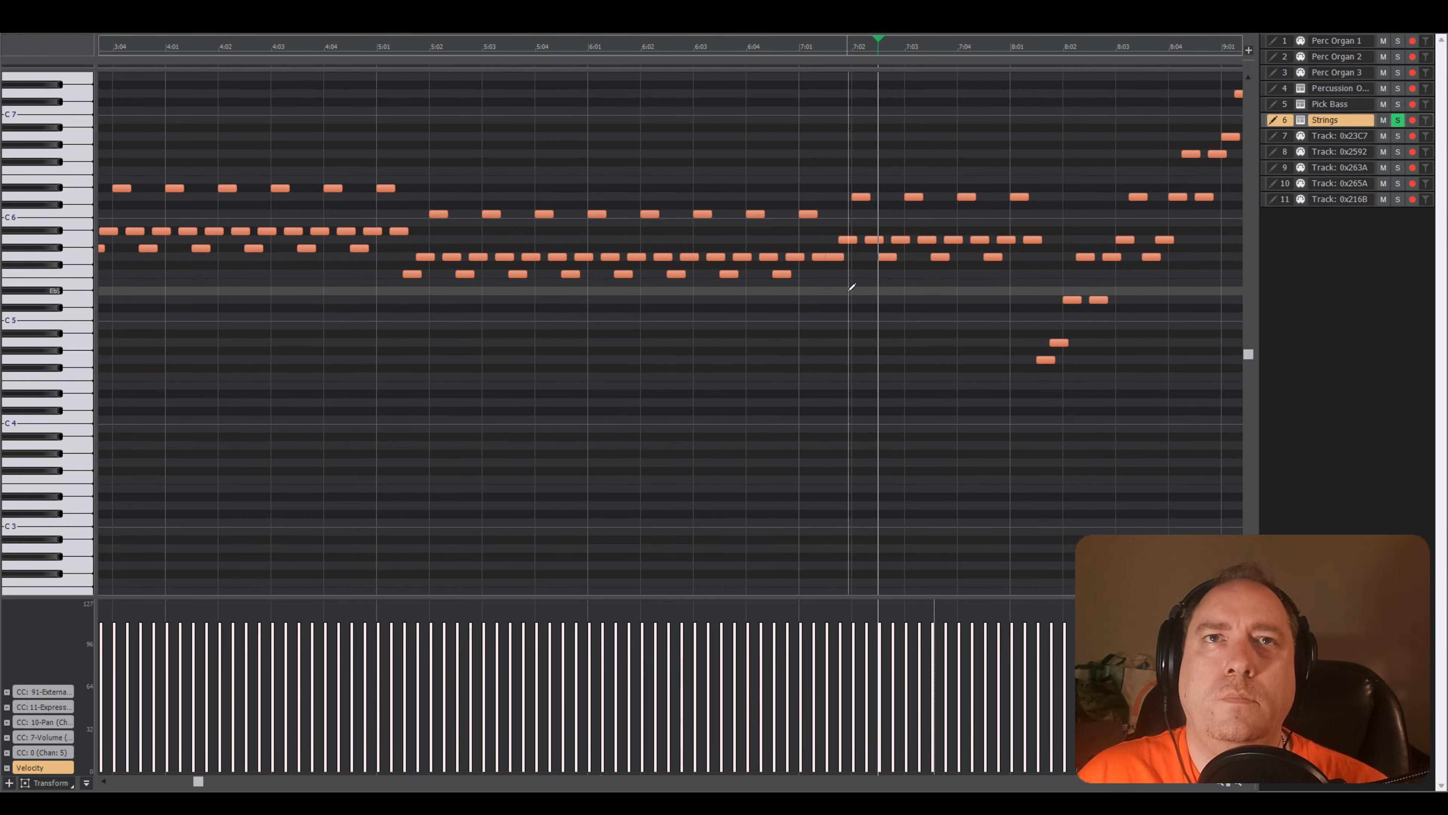
pyautogui.scroll(3, 915, 327)
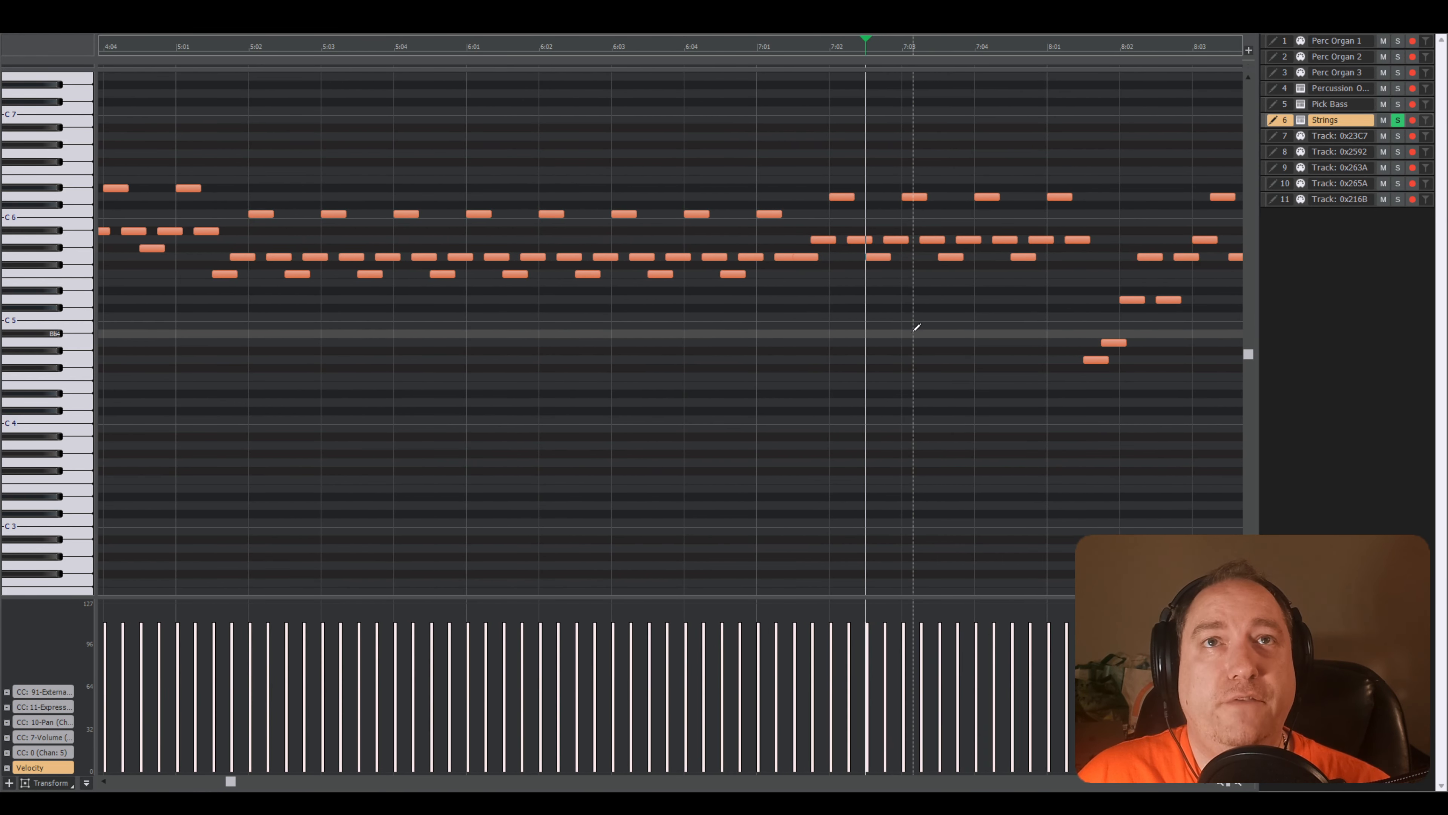
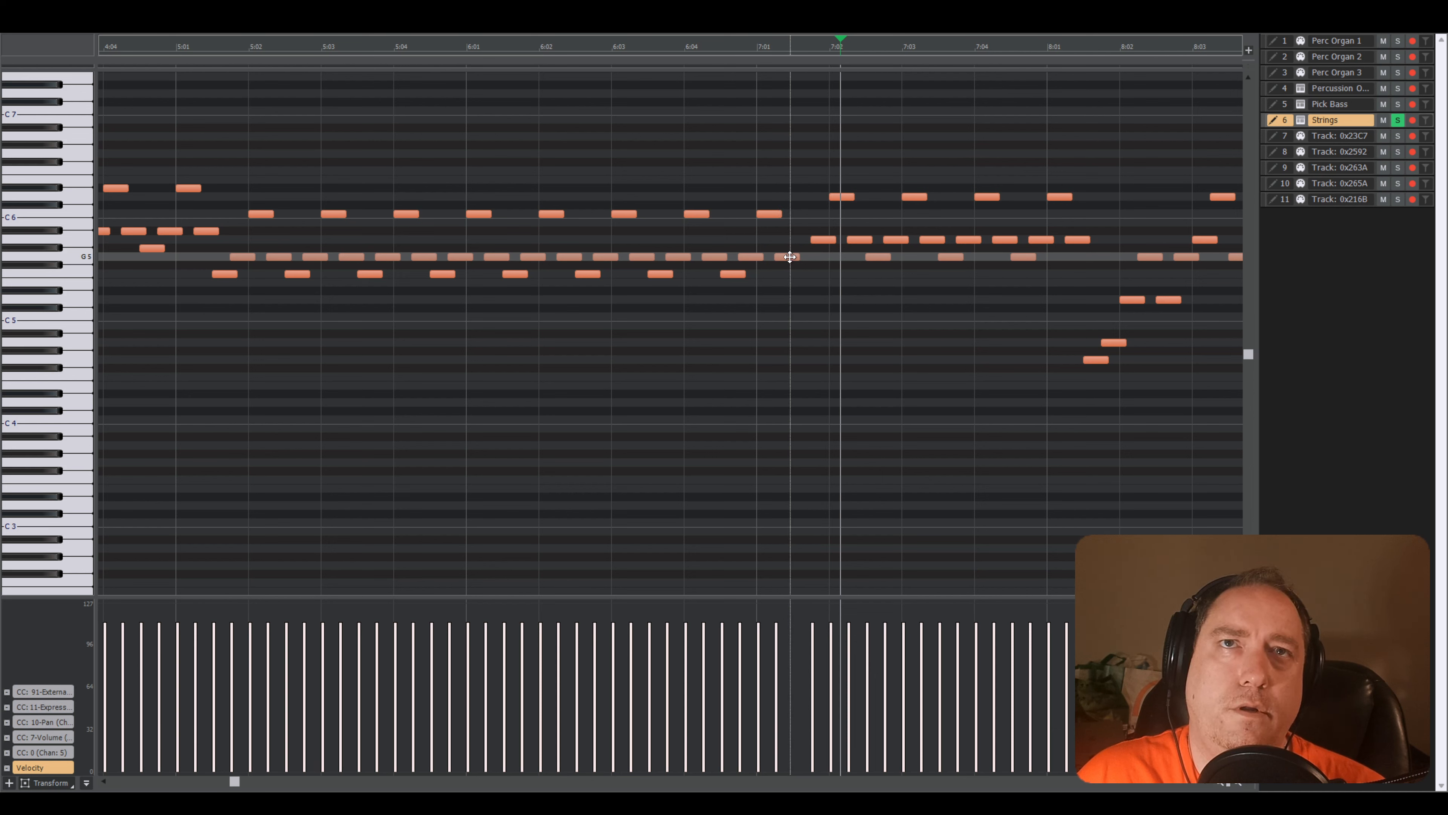
pyautogui.moveTo(796, 258); pyautogui.dragTo(810, 261)
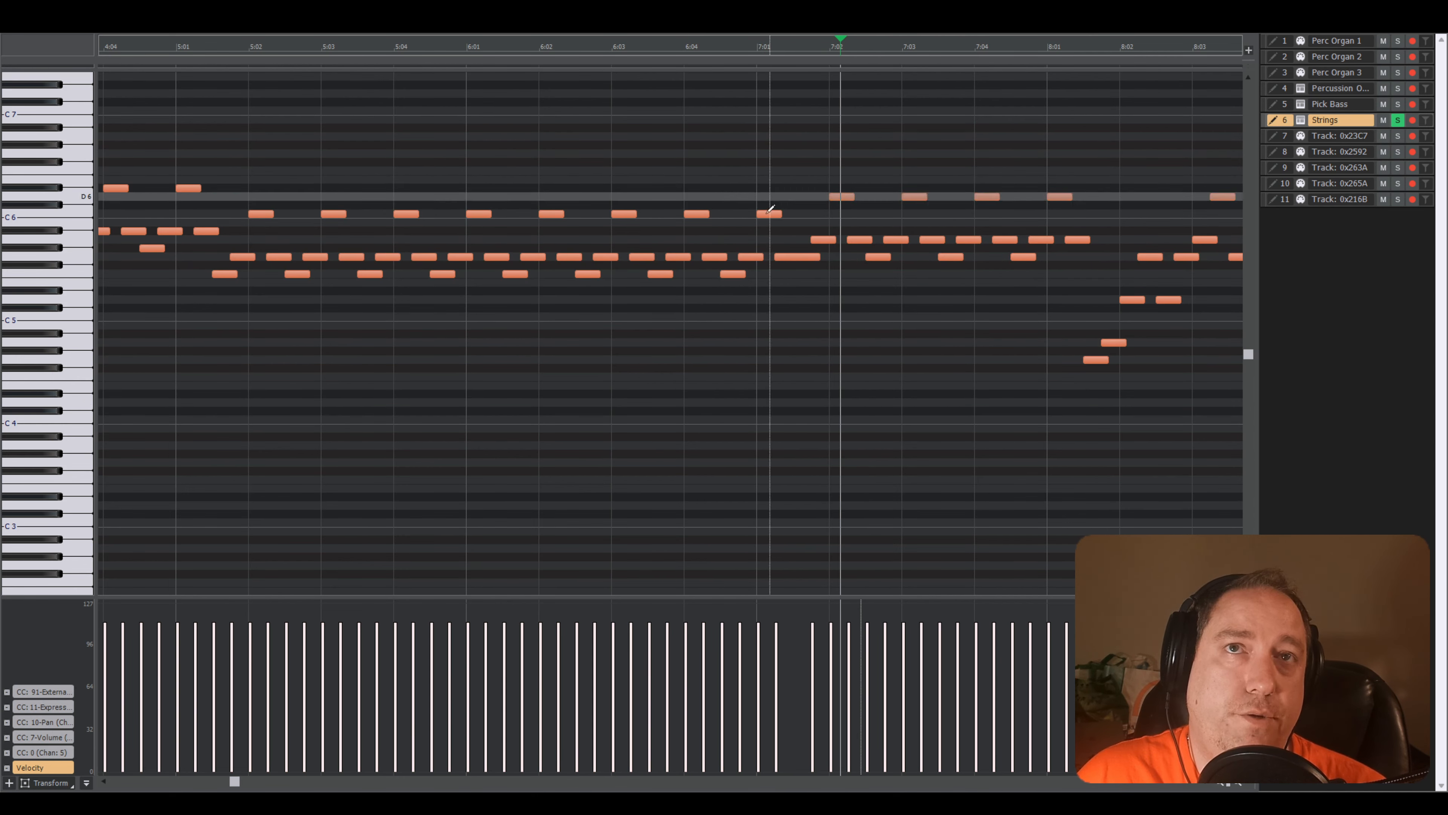
# - Shorten the high D7 note in measure 9 of the Strings part so it ends where the next note begins
pyautogui.click(667, 358)
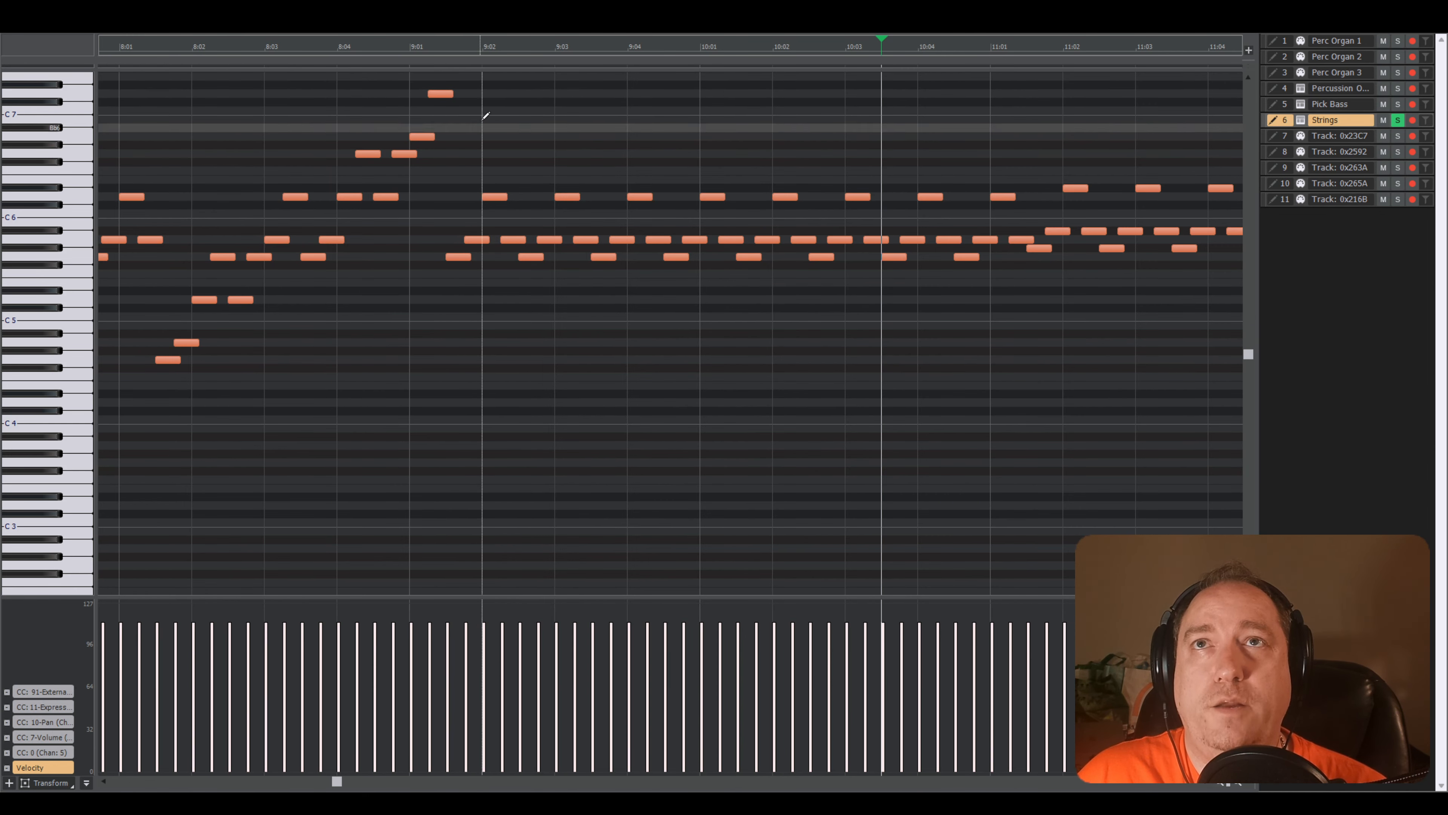
pyautogui.click(451, 94)
pyautogui.moveTo(450, 93); pyautogui.dragTo(443, 95)
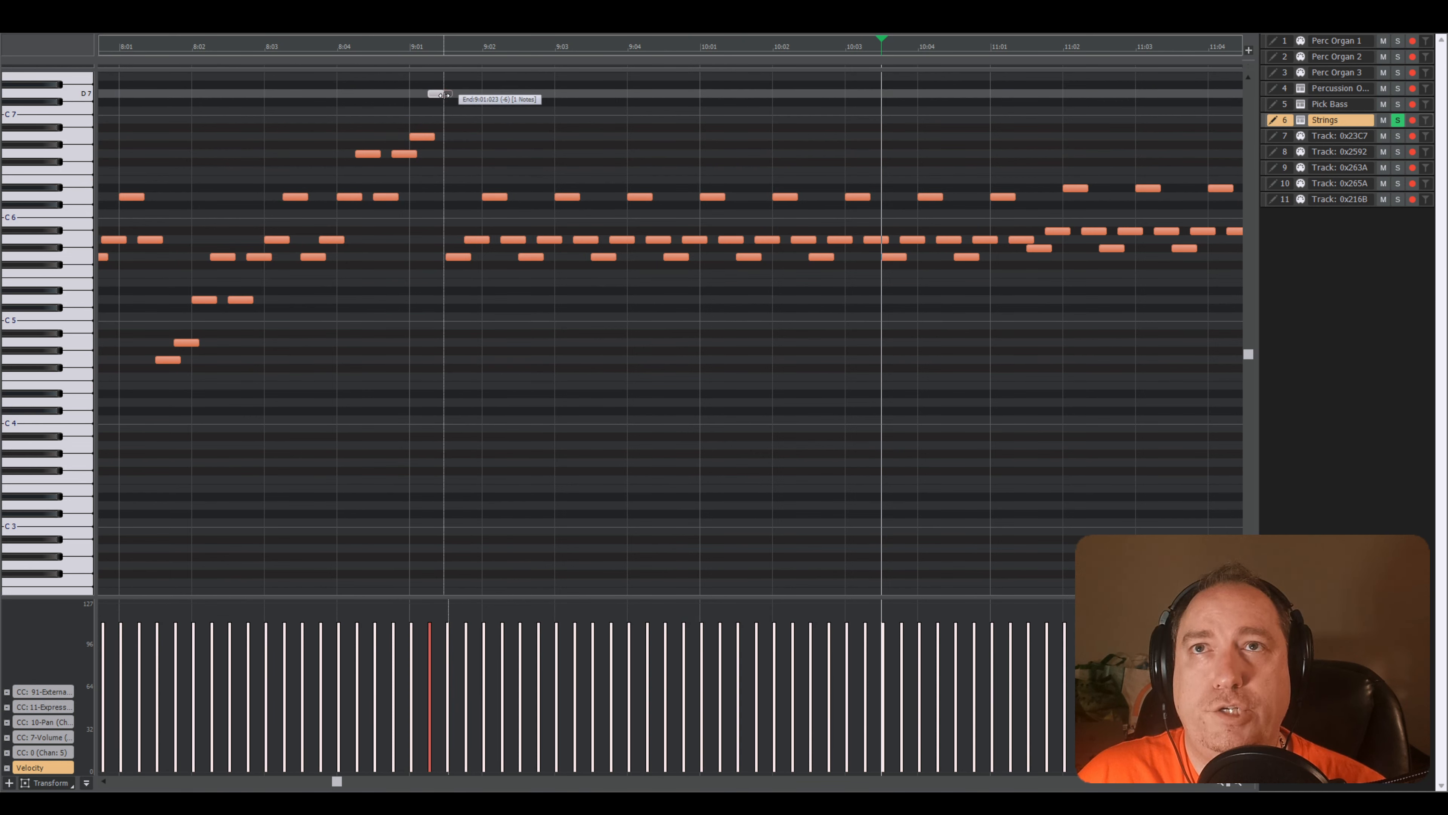
# - Play on through the Strings part, remove the repeated G5 note in measure 15, and extend the preceding G5 over its place
pyautogui.click(297, 424)
pyautogui.press('space')
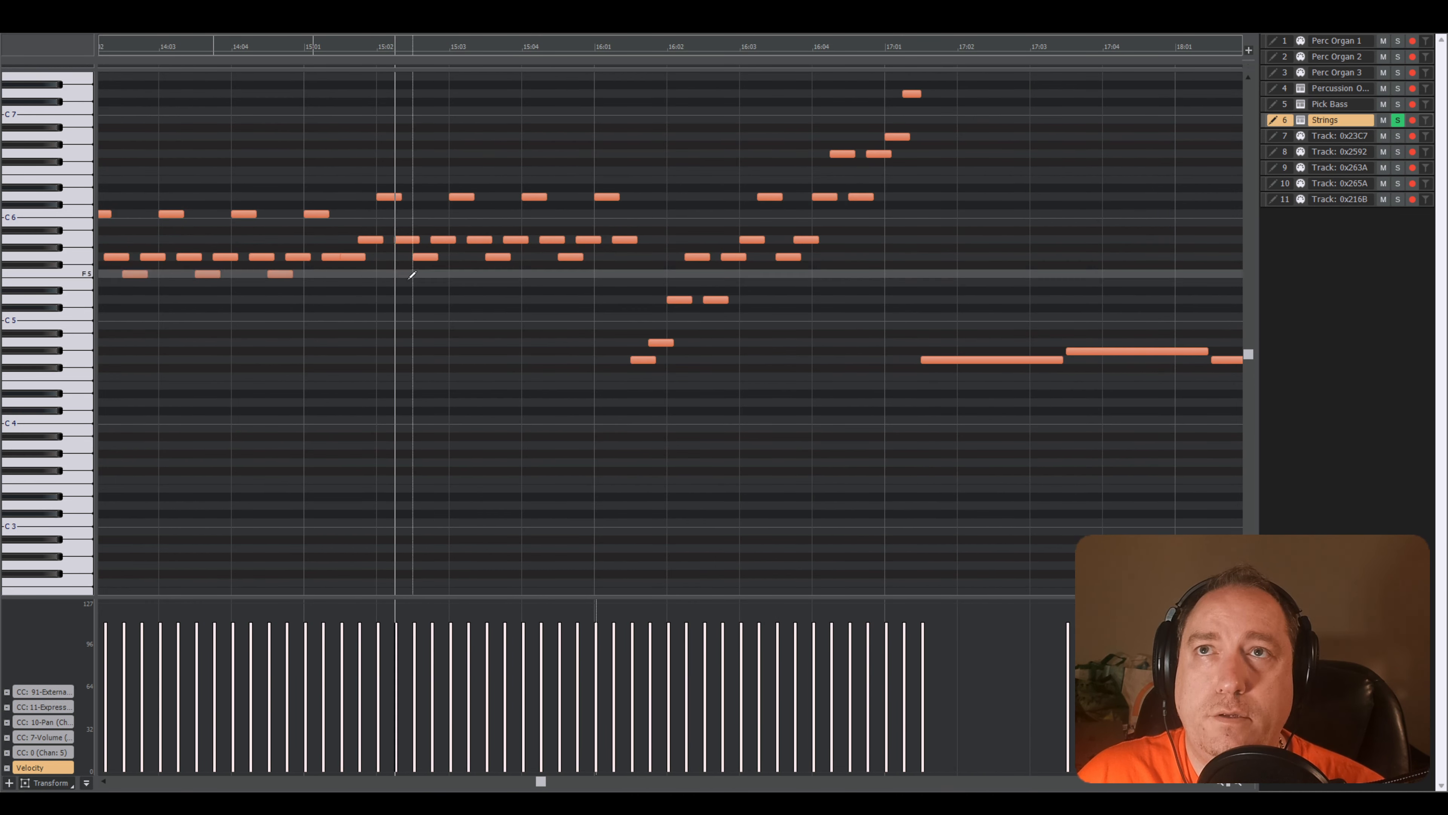
pyautogui.rightClick(351, 257)
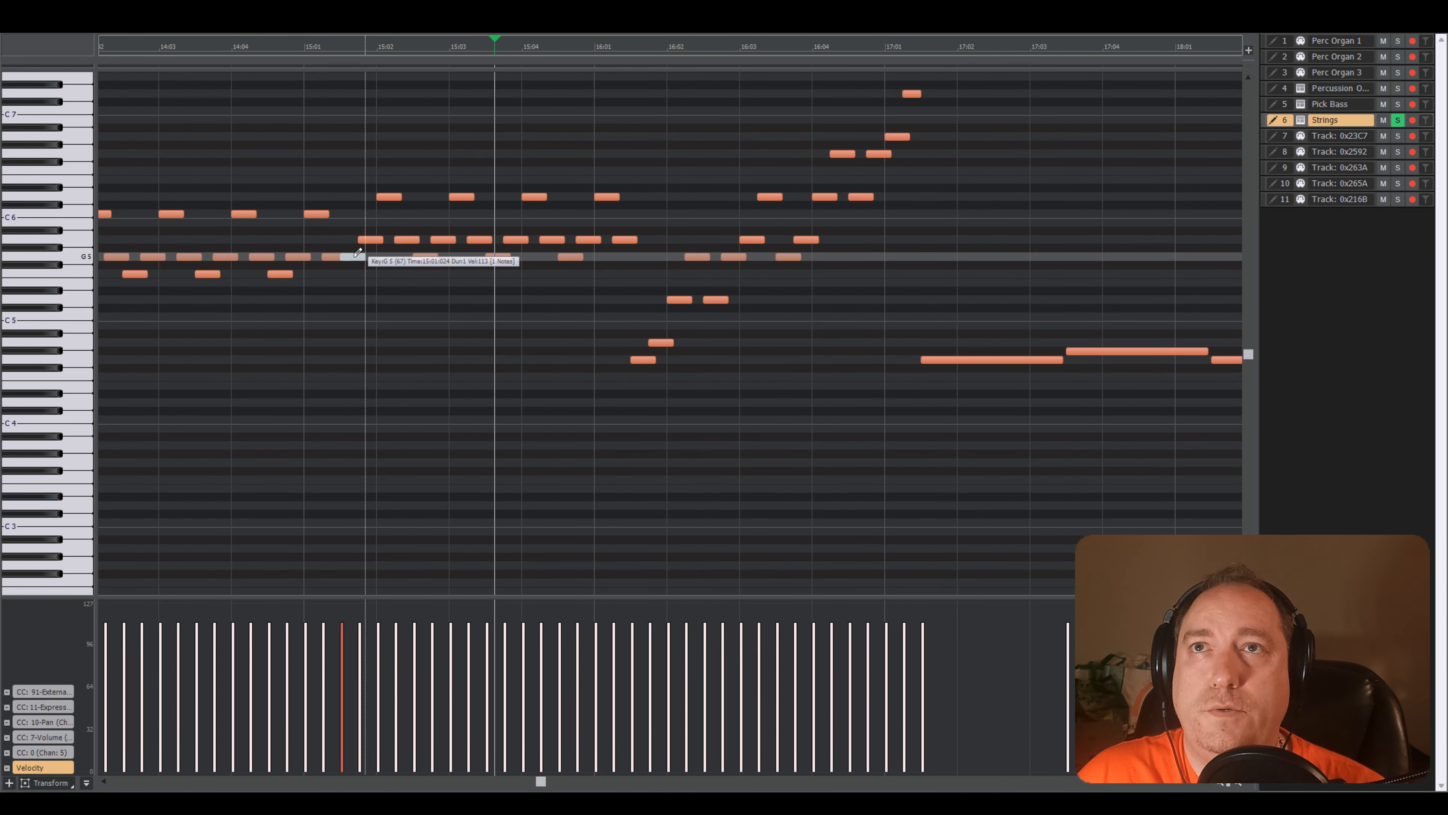
pyautogui.moveTo(346, 257); pyautogui.dragTo(363, 258)
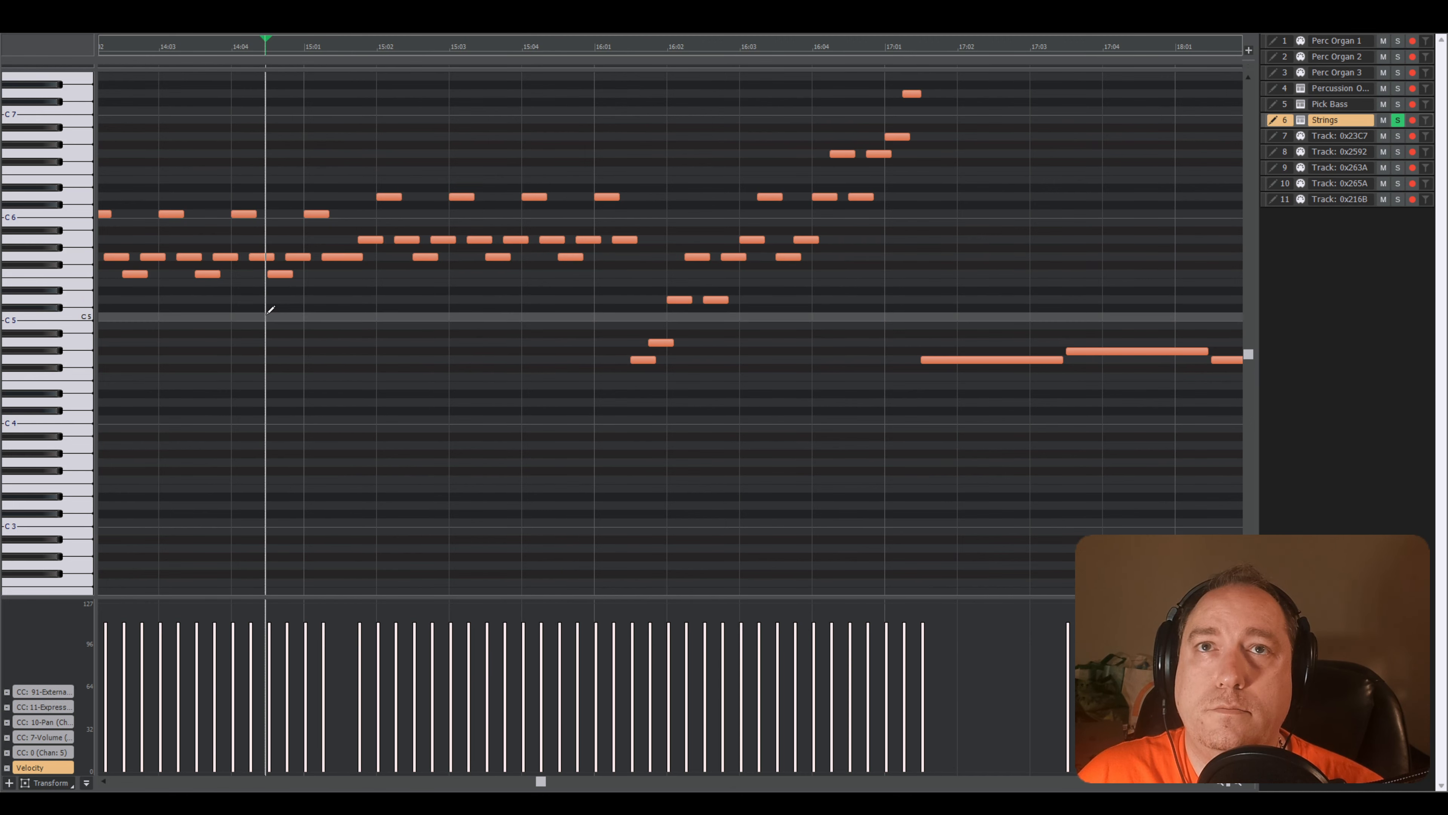
pyautogui.scroll(2, 866, 456)
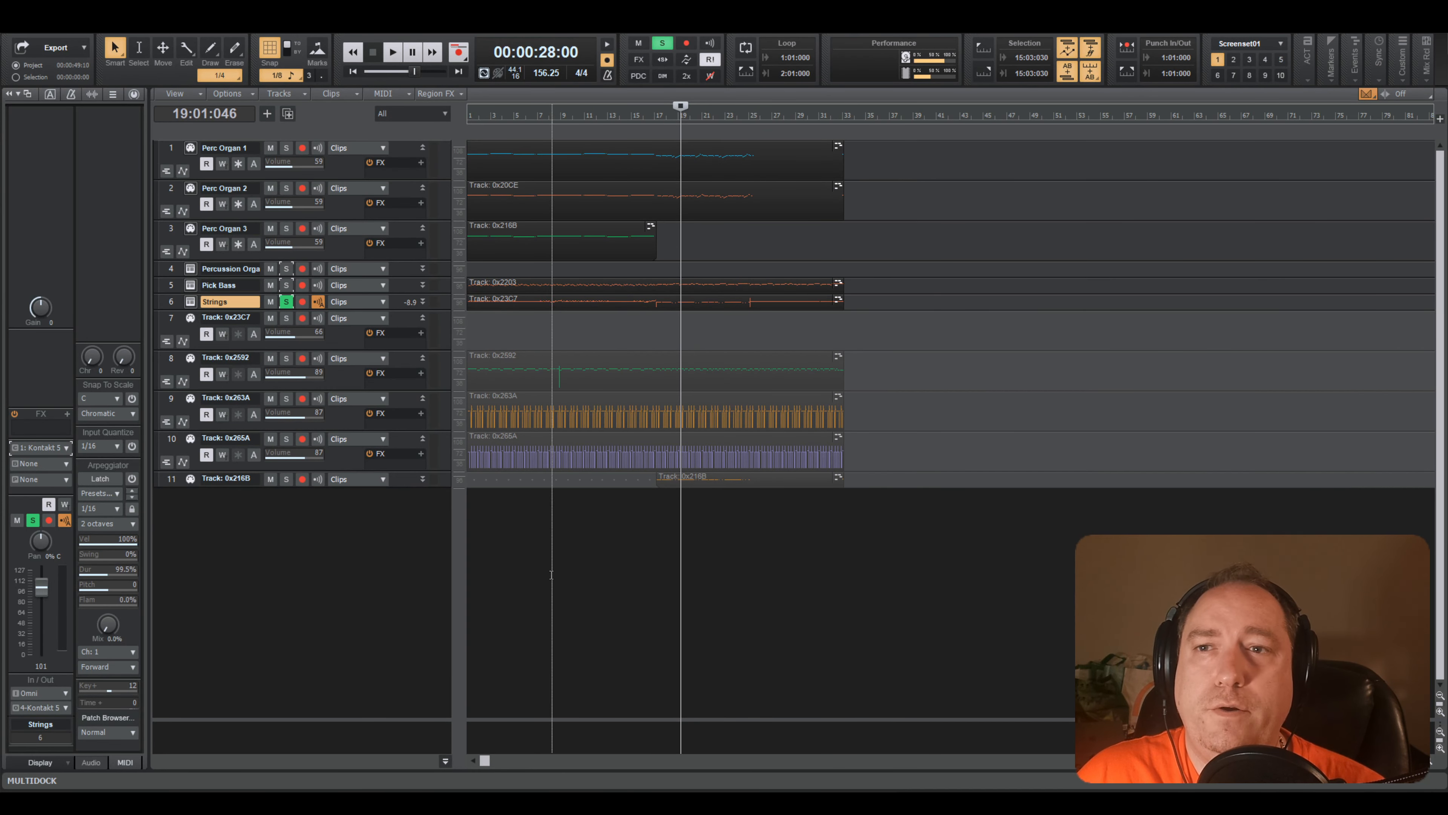
# - Switch to chipsynth SFC and solo channel 5 of A Shot of Crisis to listen to it, returning to Cakewalk
pyautogui.click(507, 804)
pyautogui.click(998, 252)
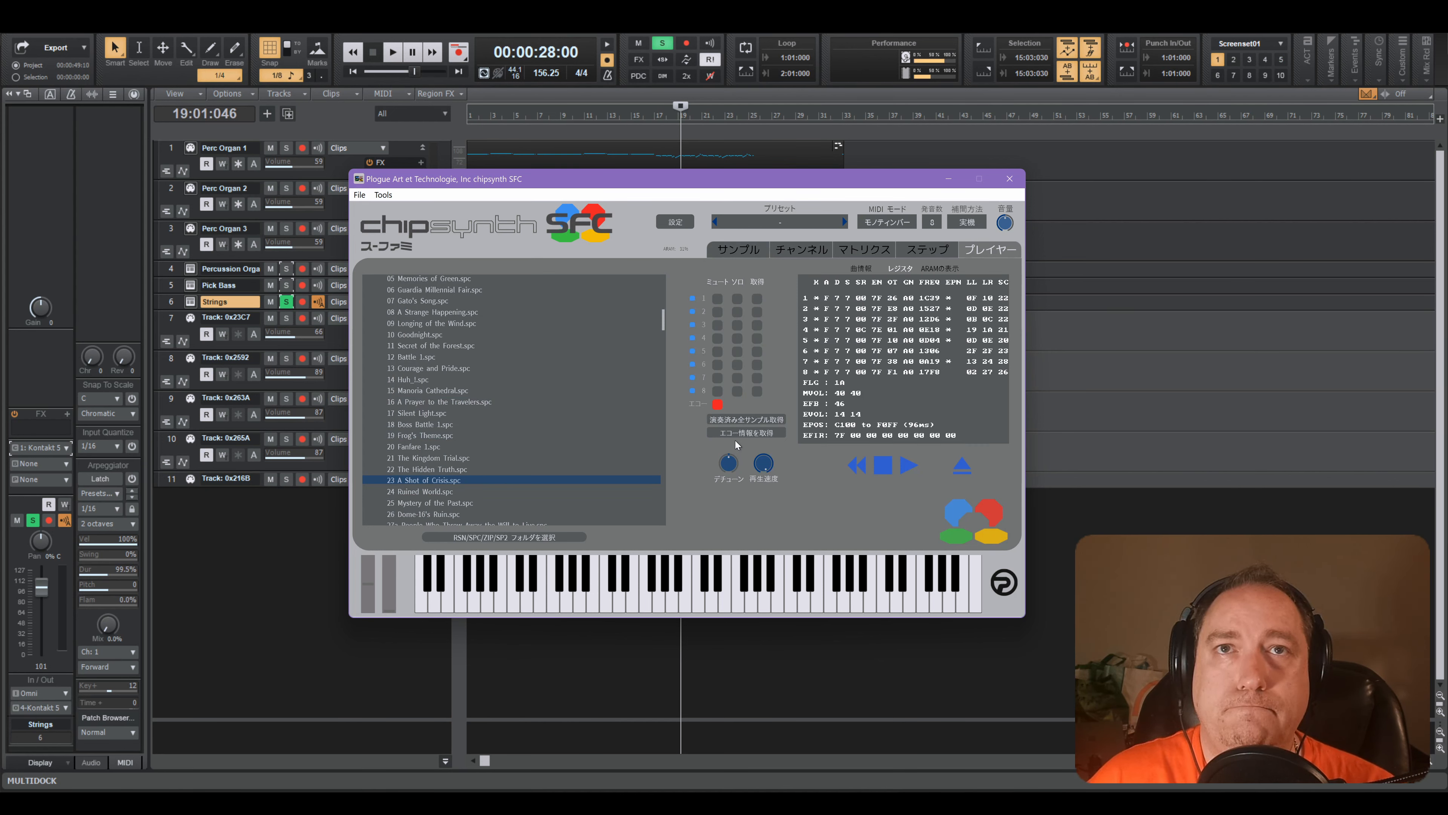
pyautogui.click(737, 351)
pyautogui.moveTo(773, 473)
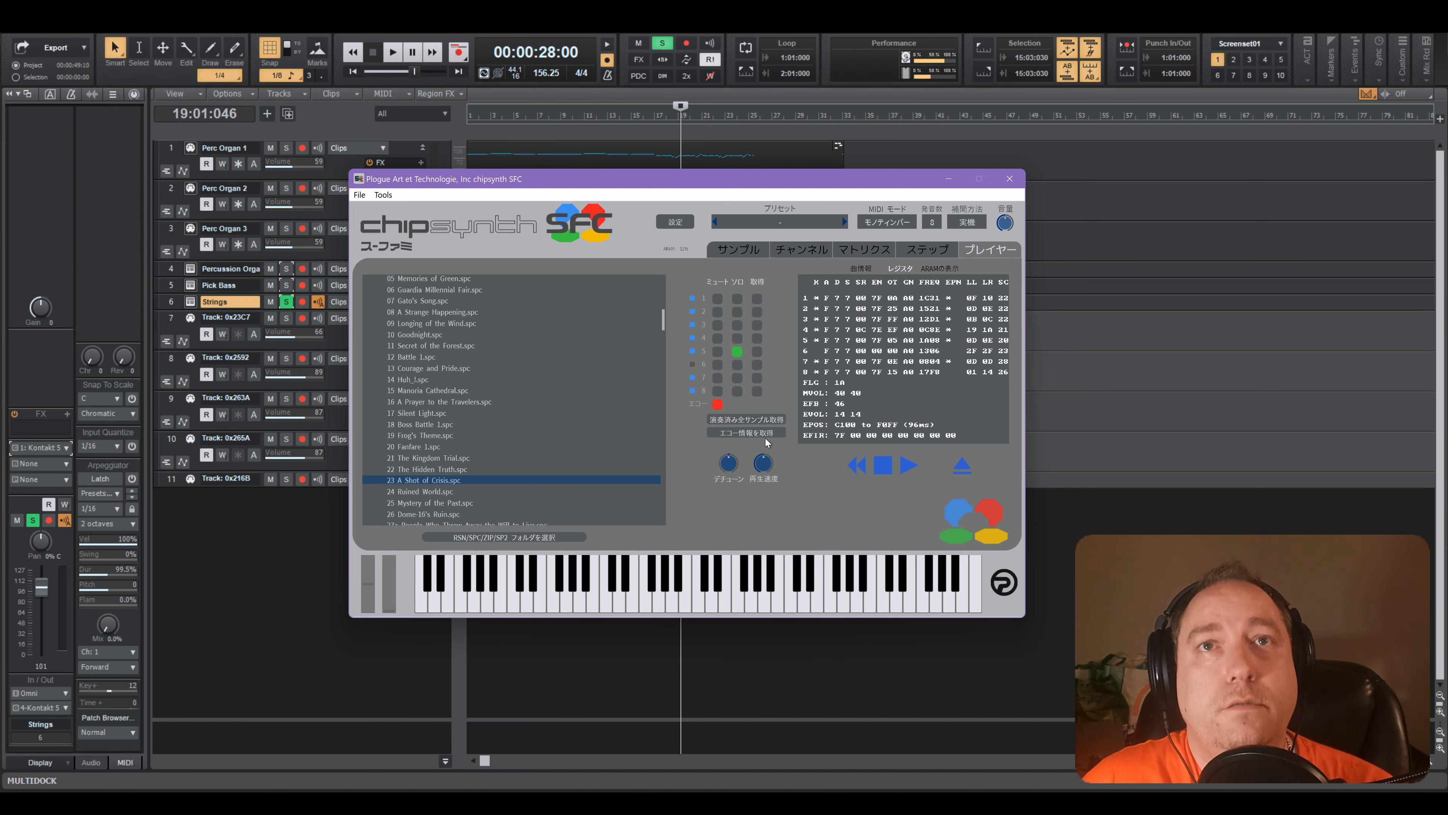
pyautogui.hotkey('alt', 'Tab')
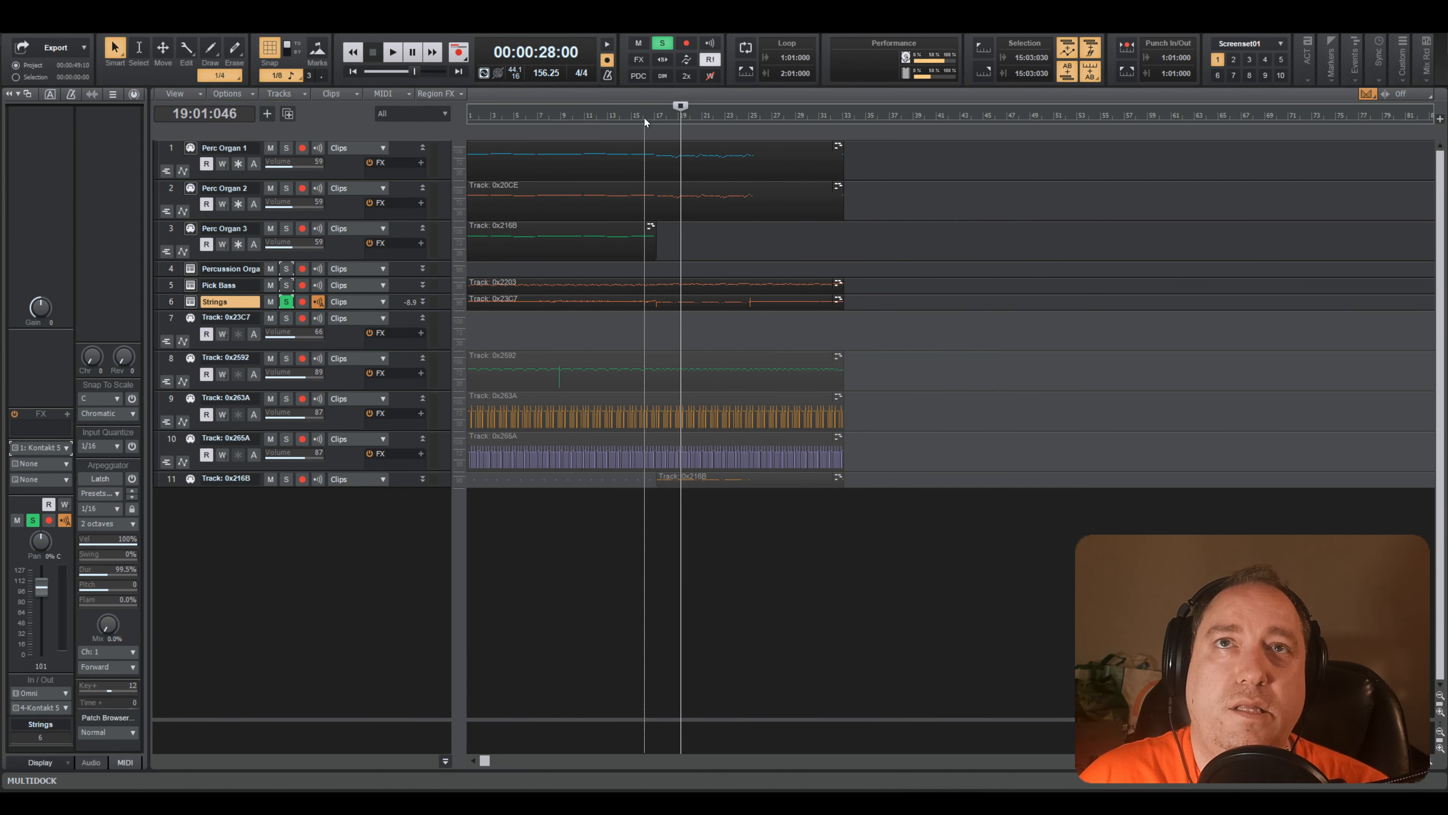
# - Insert two new MIDI tracks below the last track and name them Strings 1 and Strings 2
pyautogui.rightClick(246, 539)
pyautogui.click(317, 579)
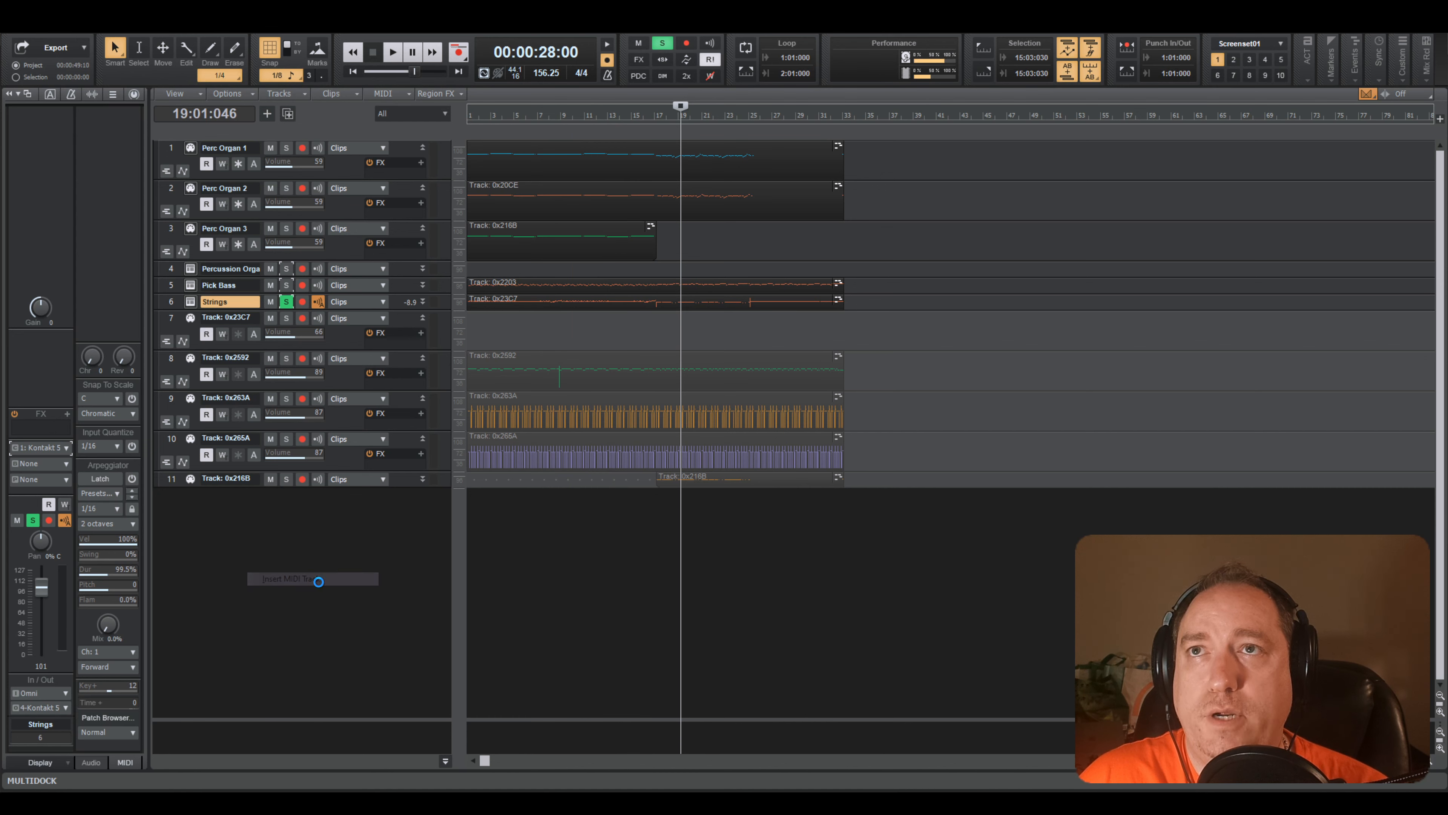
pyautogui.rightClick(264, 563)
pyautogui.click(305, 601)
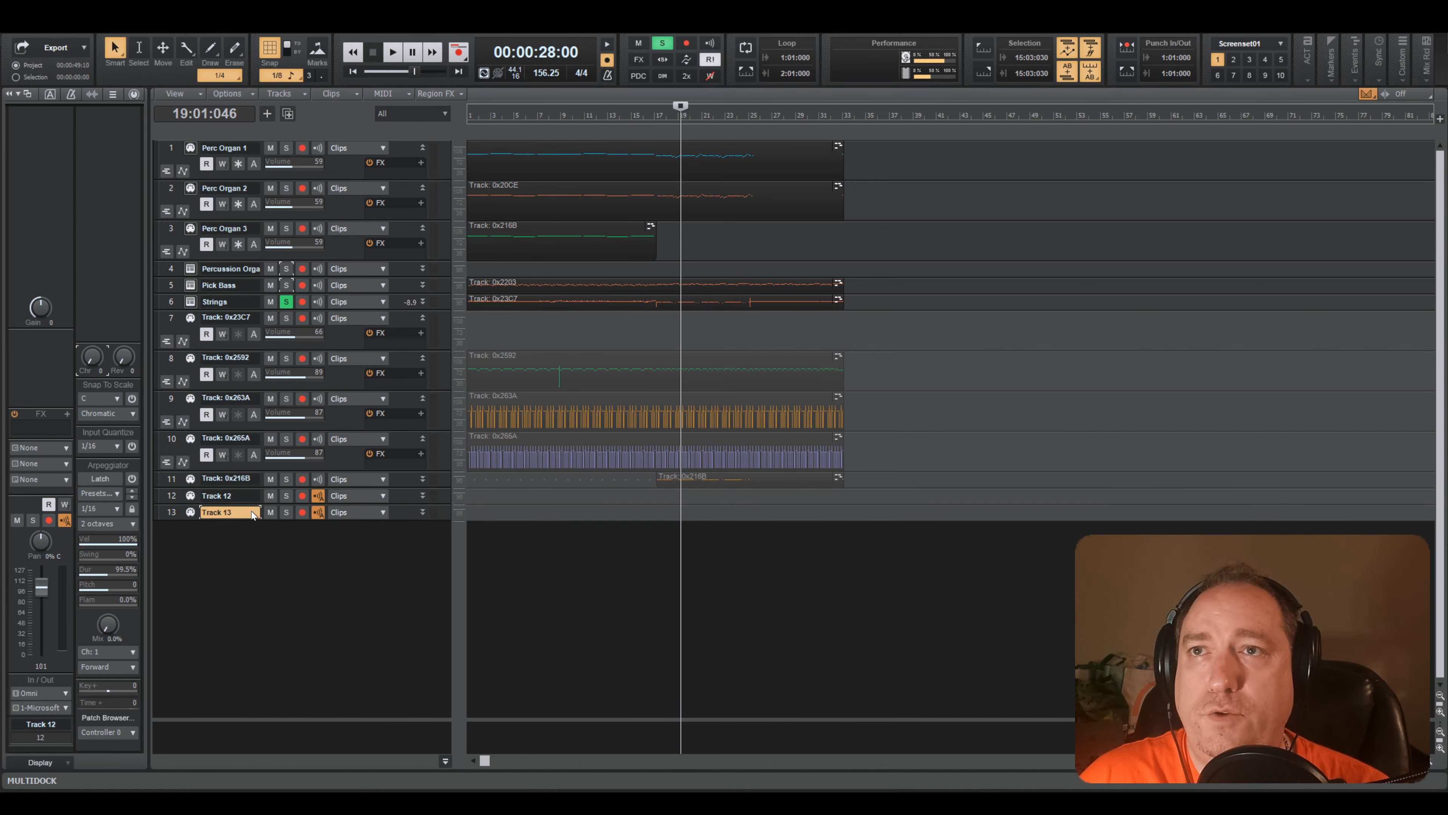
pyautogui.write('Strings 2')
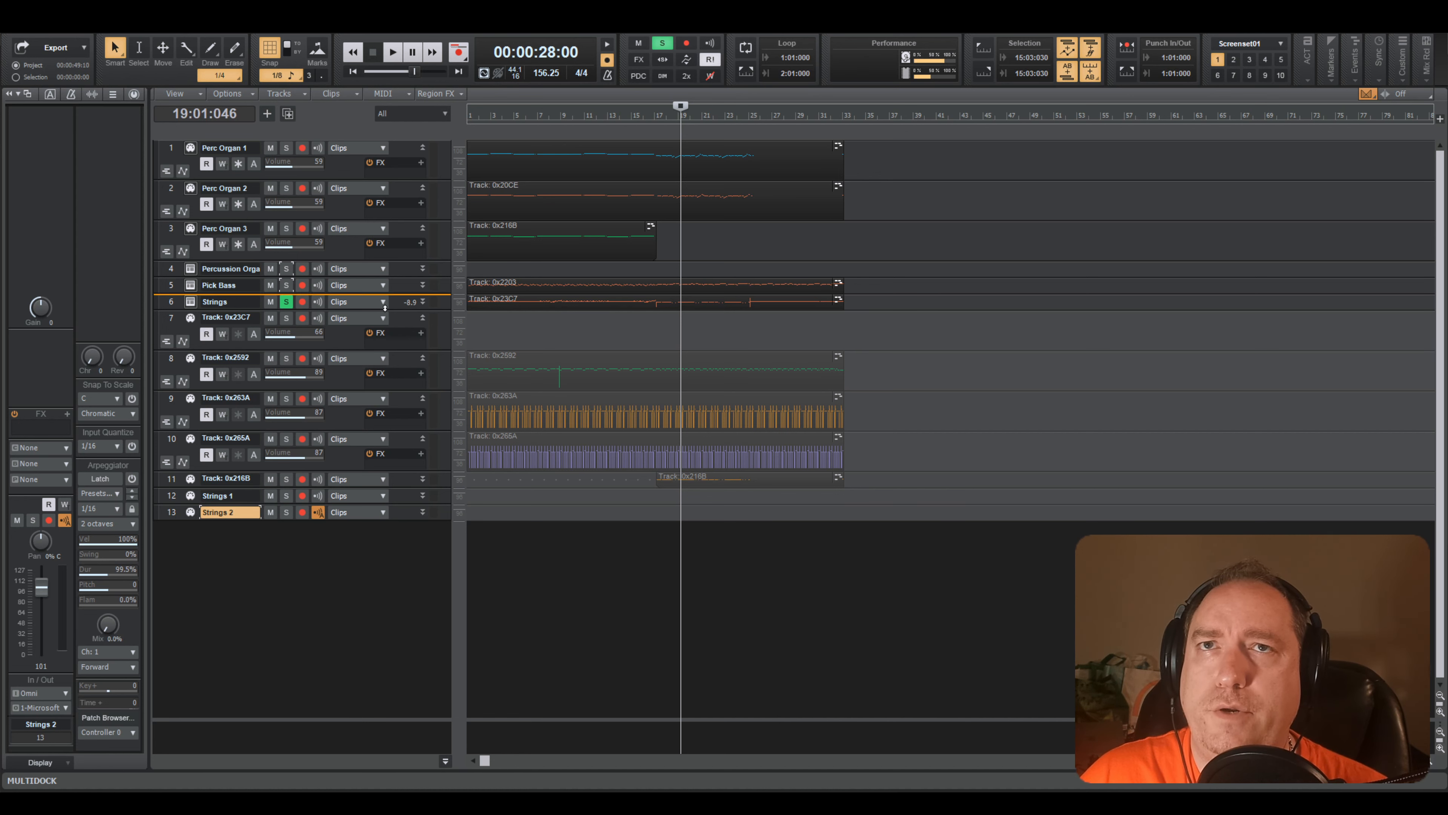
# - Move the Strings 1 and Strings 2 tracks above Strings, transferring the Strings clip to Strings 1 and the Track: 0x216B clip to Strings 2
pyautogui.moveTo(384, 308); pyautogui.dragTo(613, 309)
pyautogui.click(614, 315)
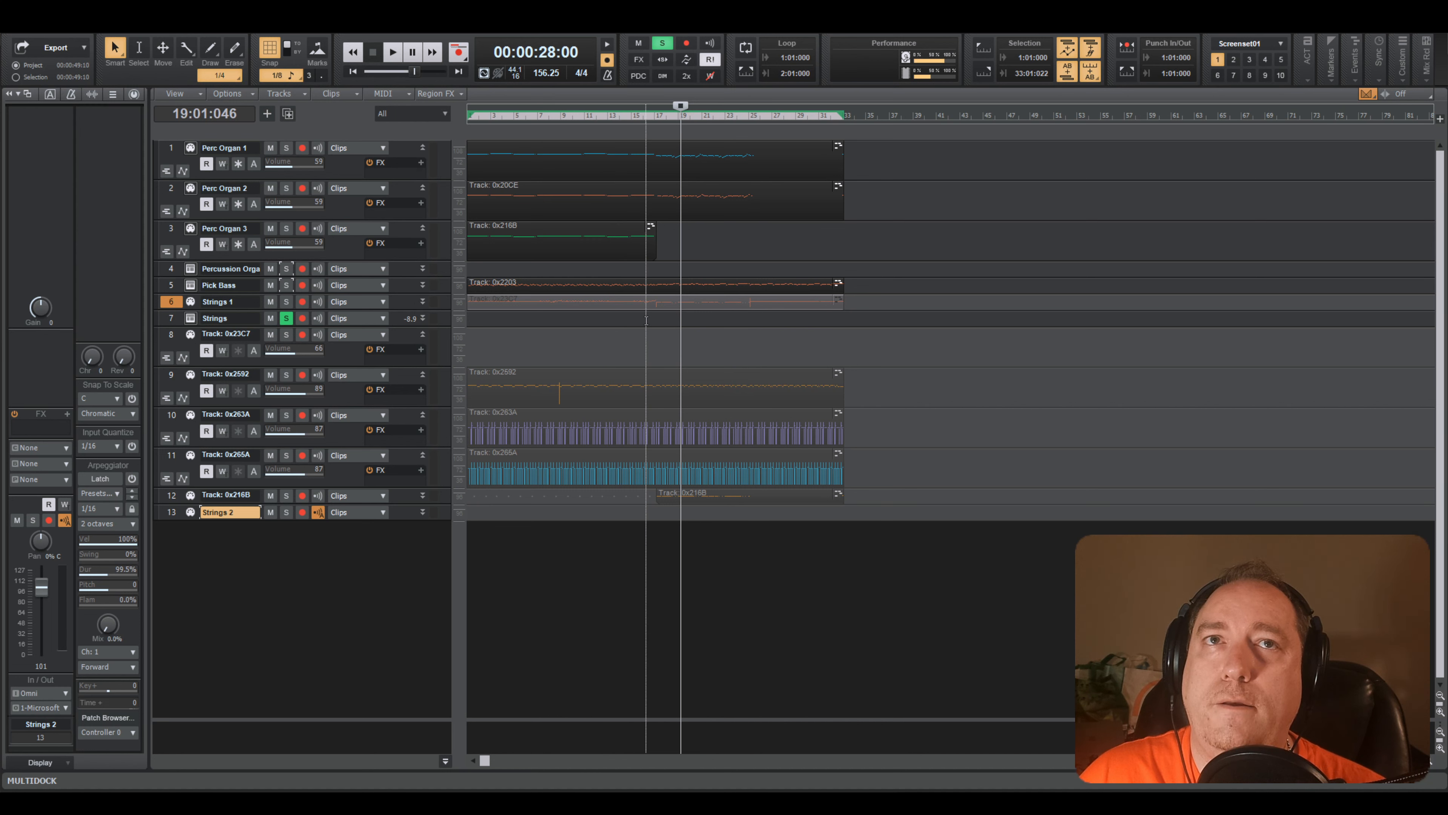
pyautogui.click(673, 493)
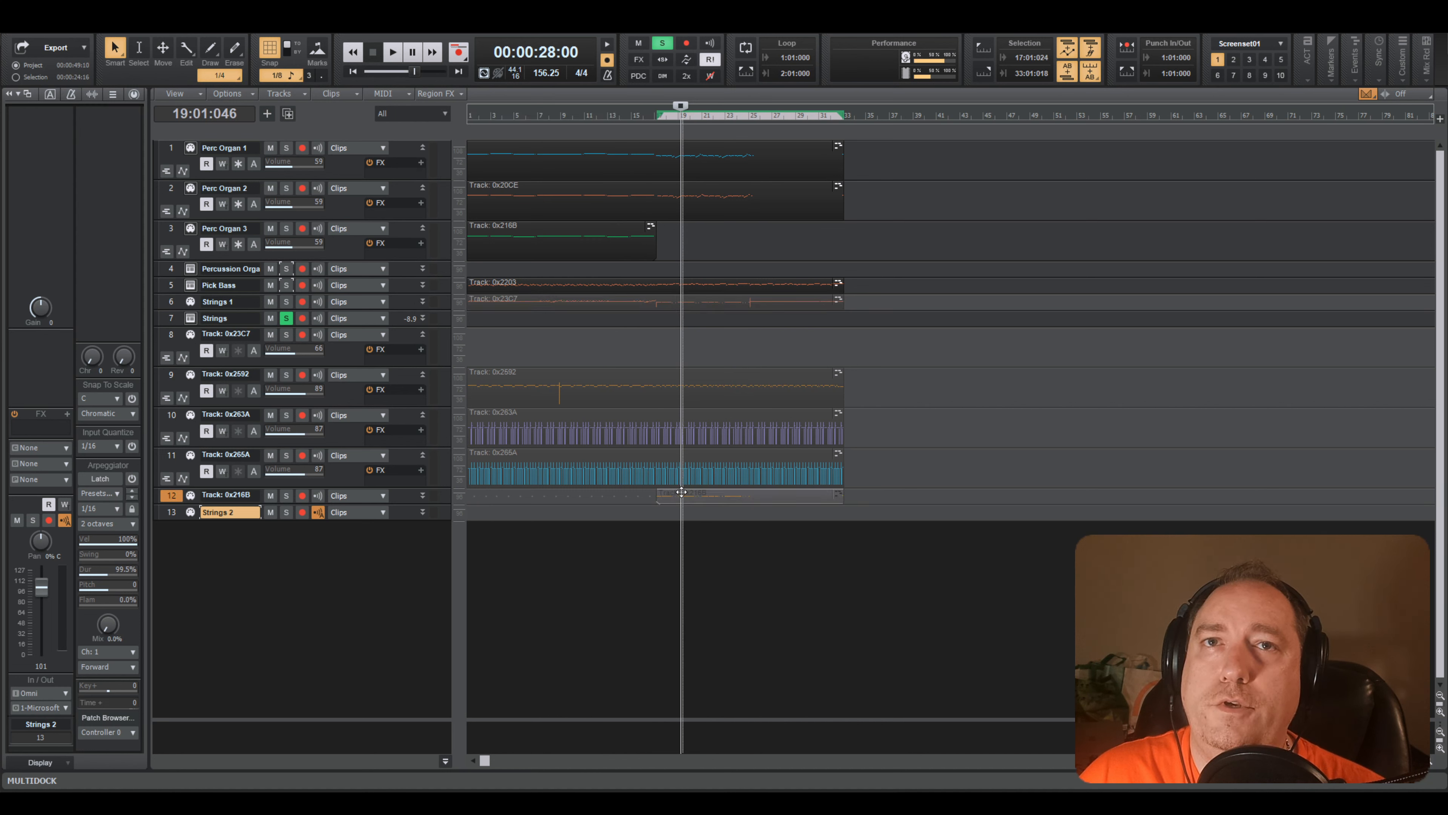
pyautogui.moveTo(681, 491); pyautogui.dragTo(649, 330)
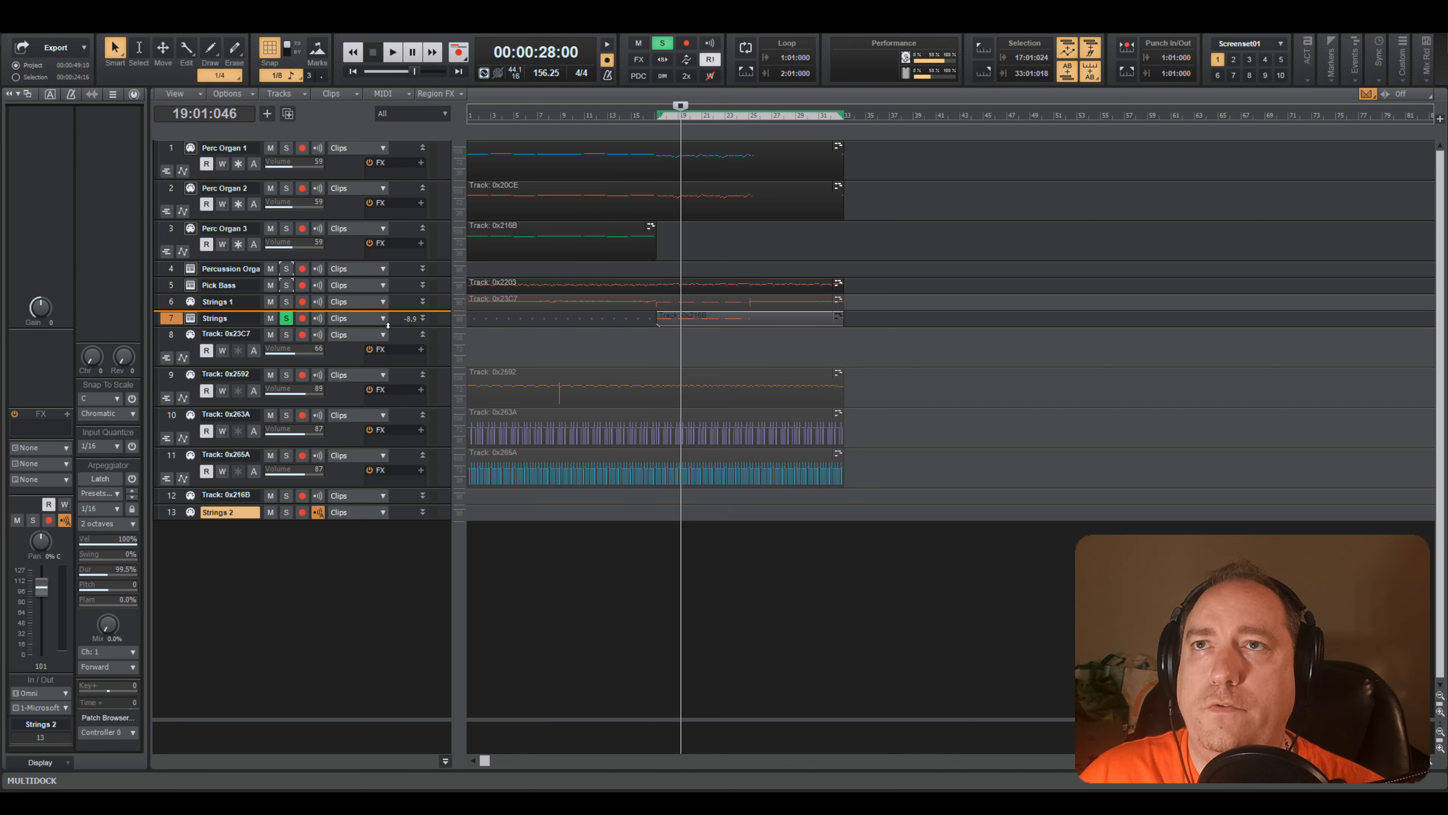
pyautogui.moveTo(388, 325); pyautogui.dragTo(456, 320)
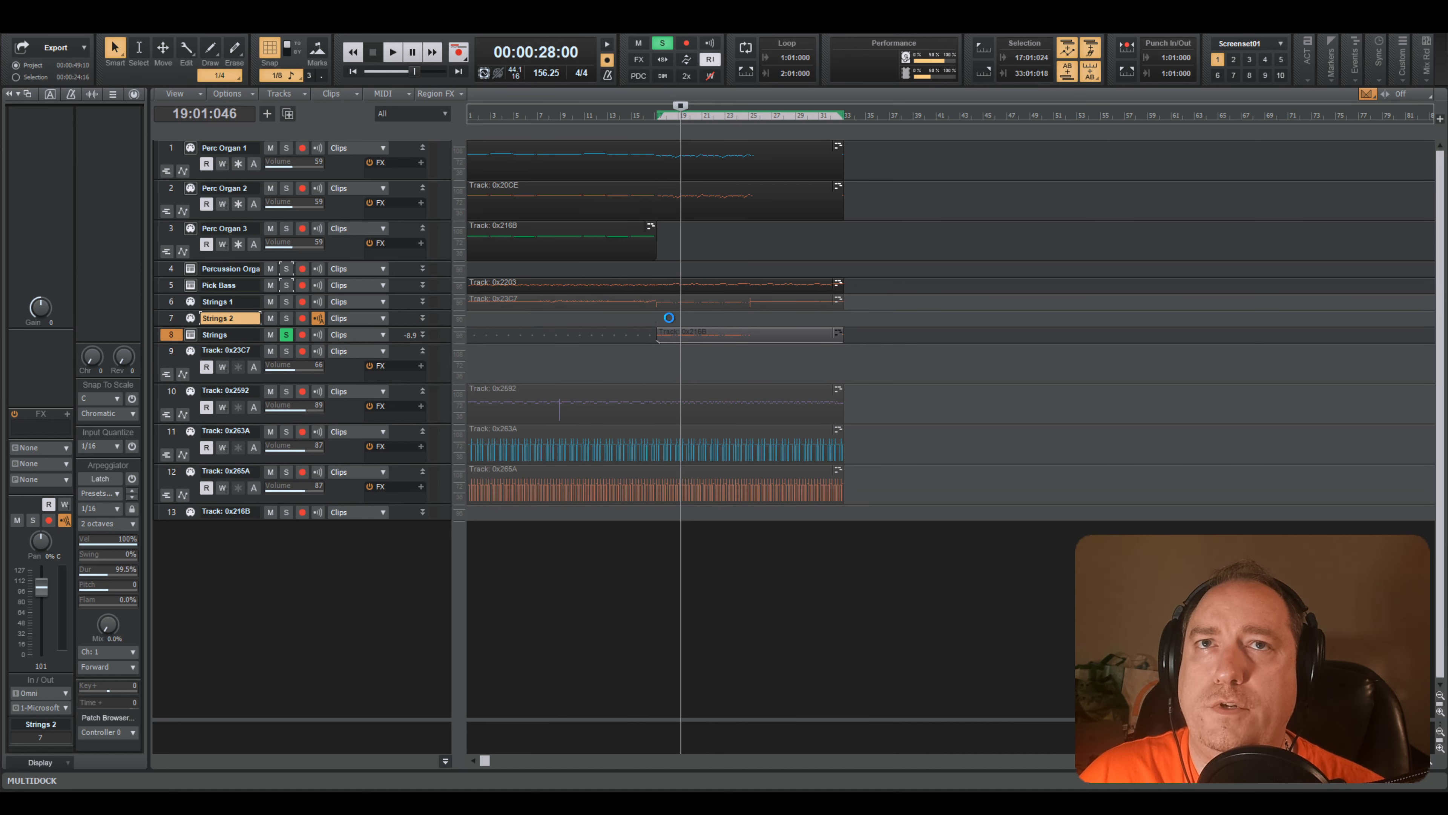
pyautogui.click(649, 329)
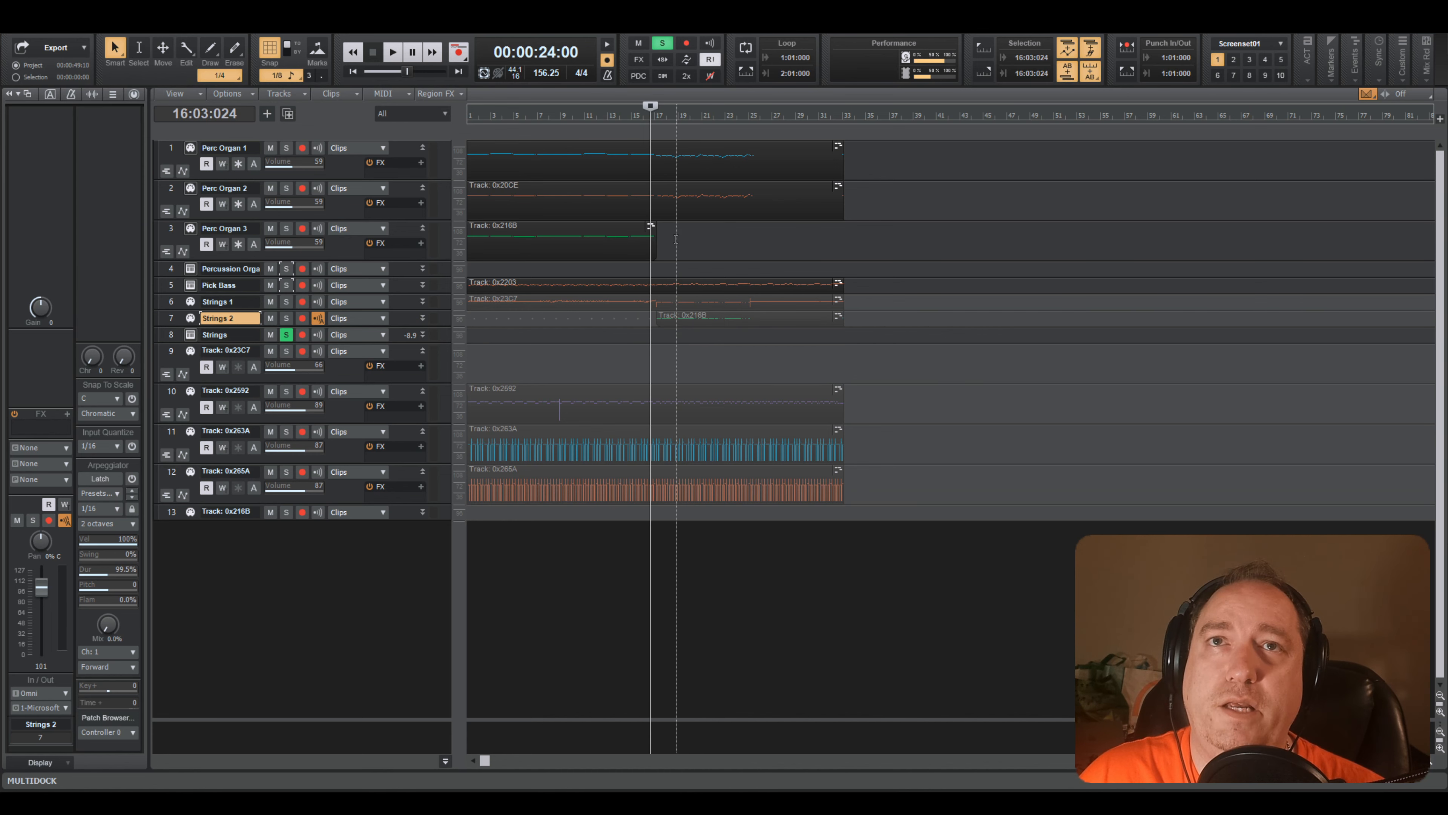
# - Unsolo the Strings track and save its edited Kontakt instrument as CTStrings in the Instruments folder, replacing the existing file
pyautogui.click(287, 335)
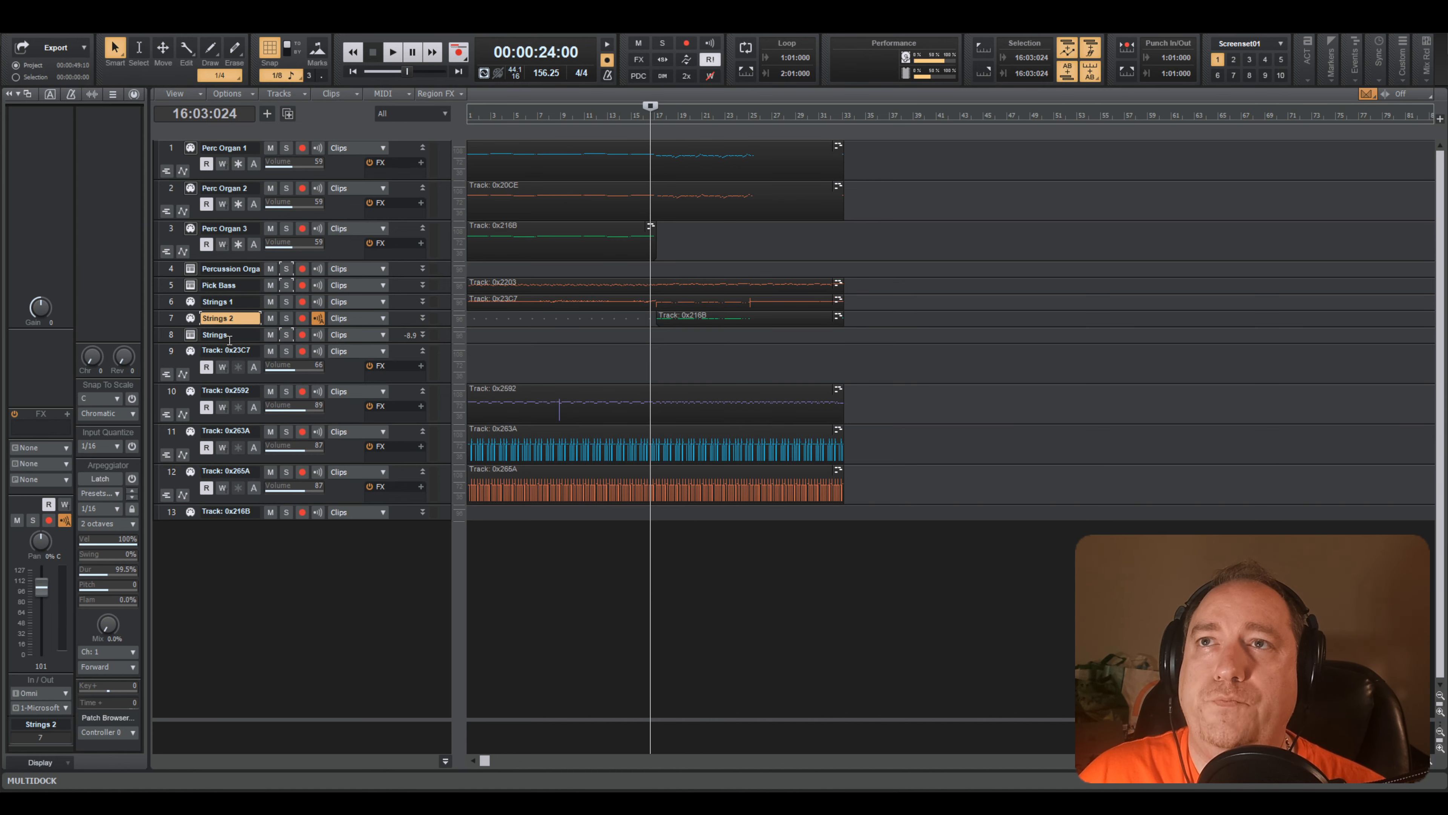
pyautogui.click(193, 335)
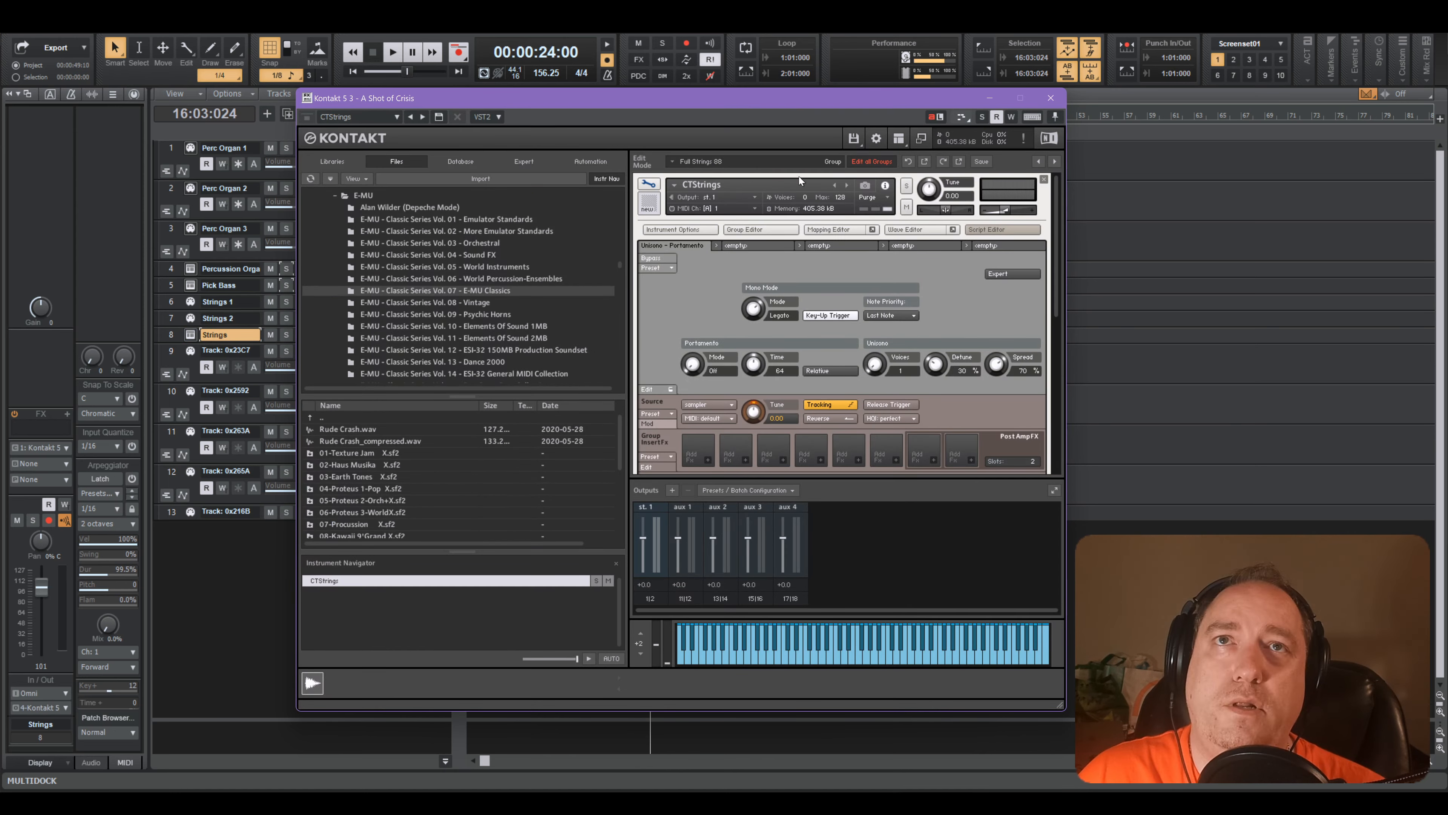
pyautogui.click(853, 139)
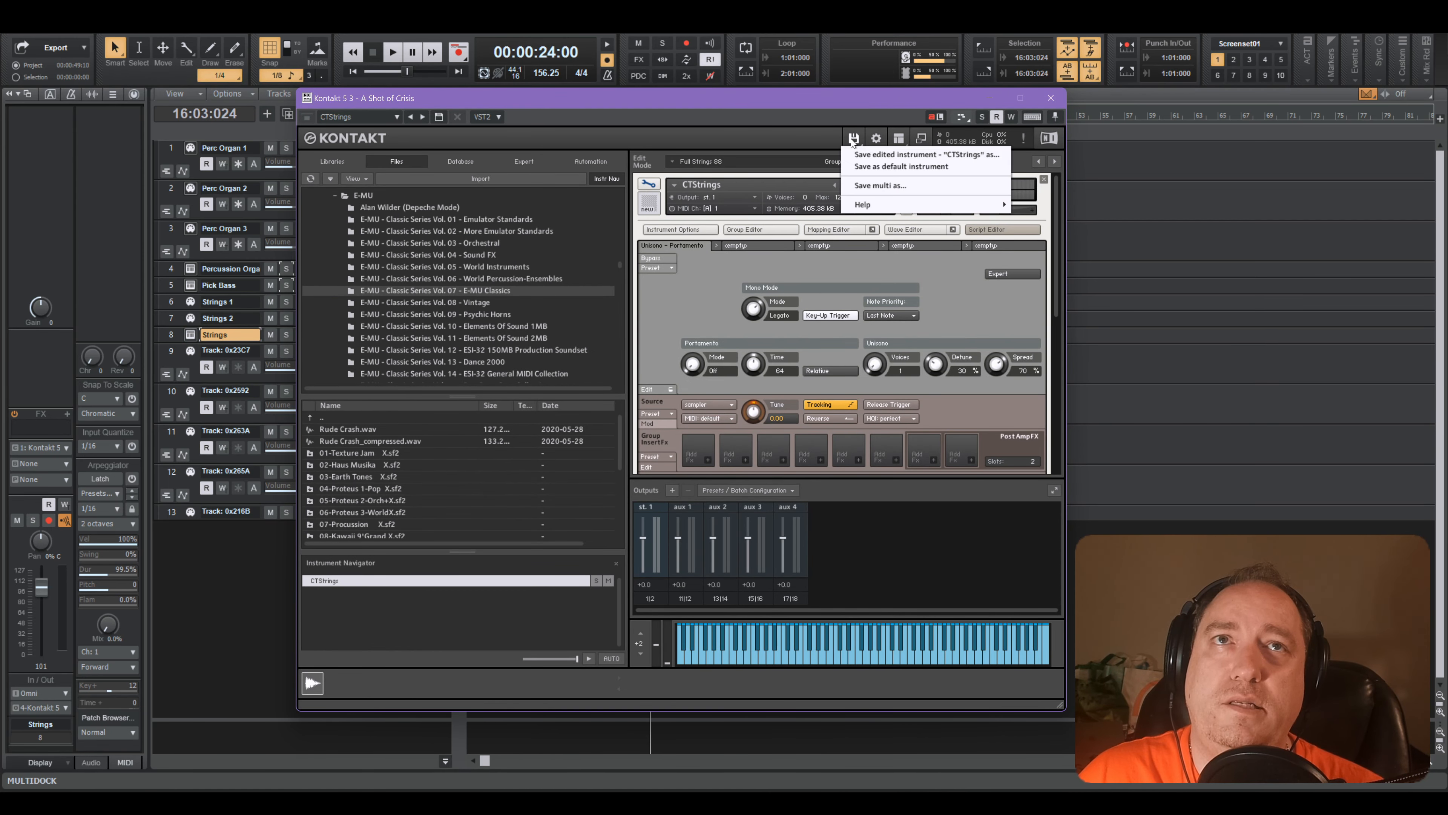
pyautogui.click(858, 158)
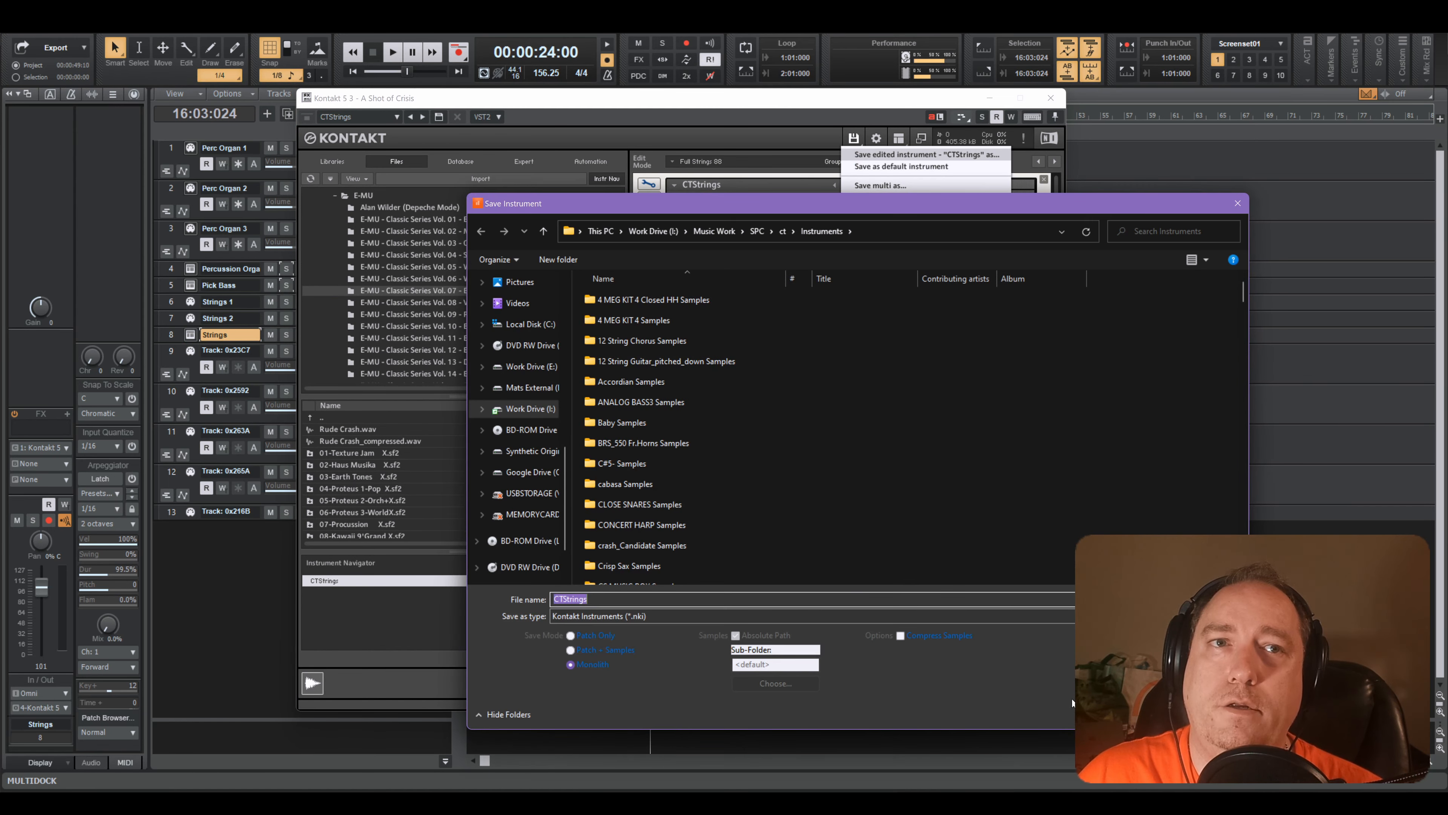
pyautogui.press('Return')
pyautogui.click(756, 405)
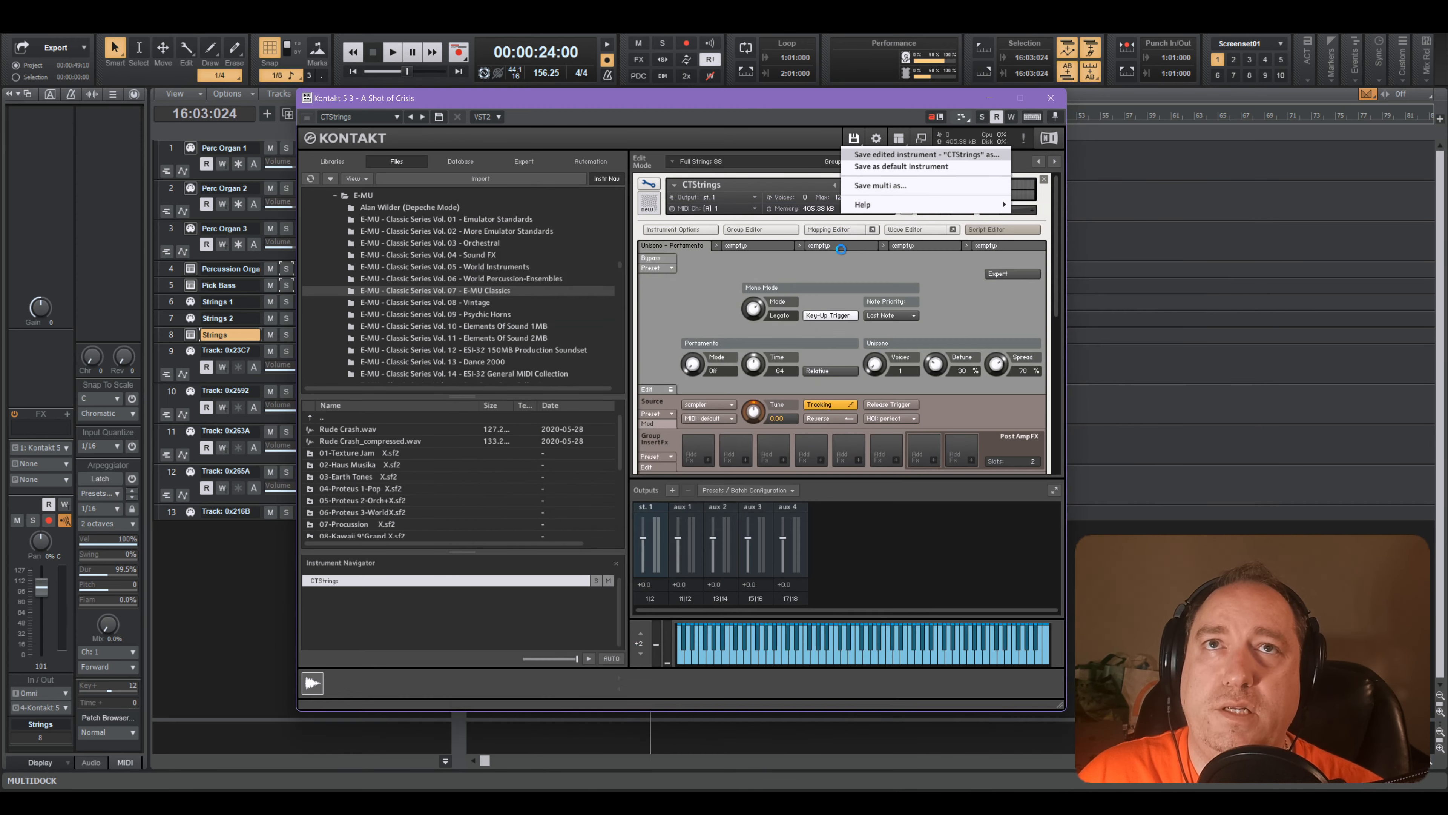
# - Load a second CTStrings instrument from the recently used instruments into the Kontakt rack
pyautogui.click(854, 139)
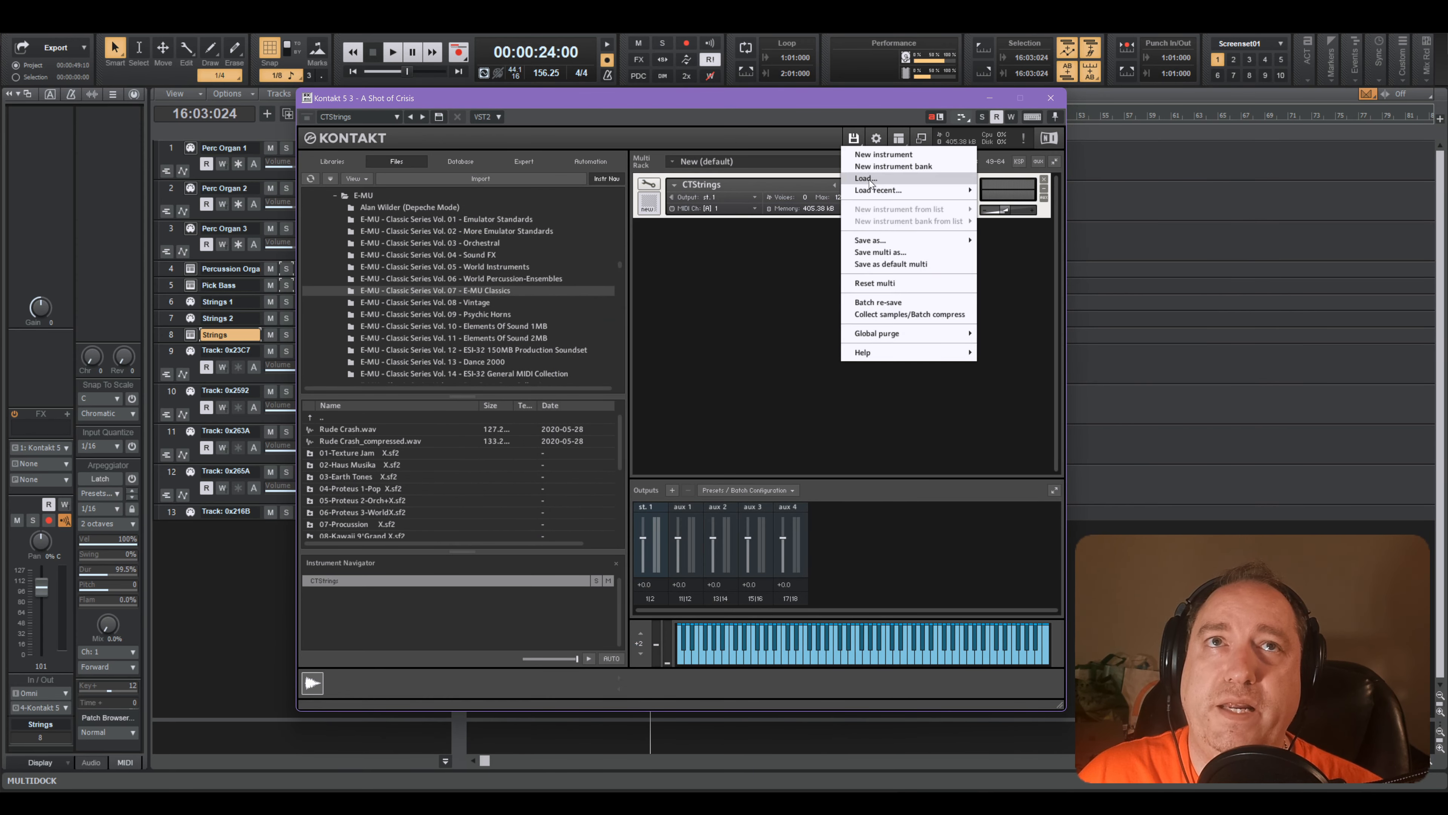
pyautogui.moveTo(855, 188)
pyautogui.click(753, 214)
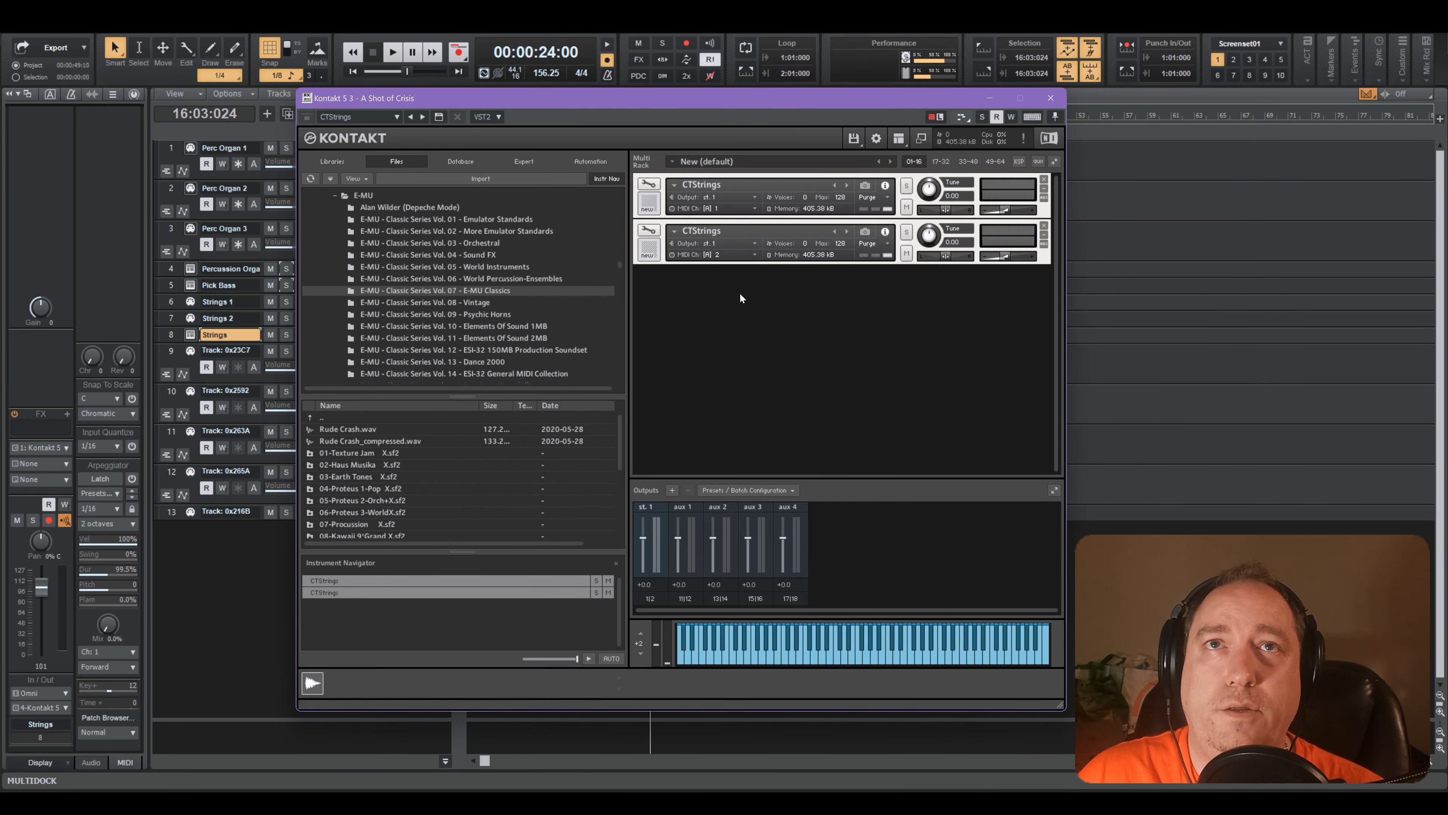
# - Close the Kontakt window, set Strings 1 to MIDI channel 1 and Strings 2 to MIDI channel 2
pyautogui.click(1051, 98)
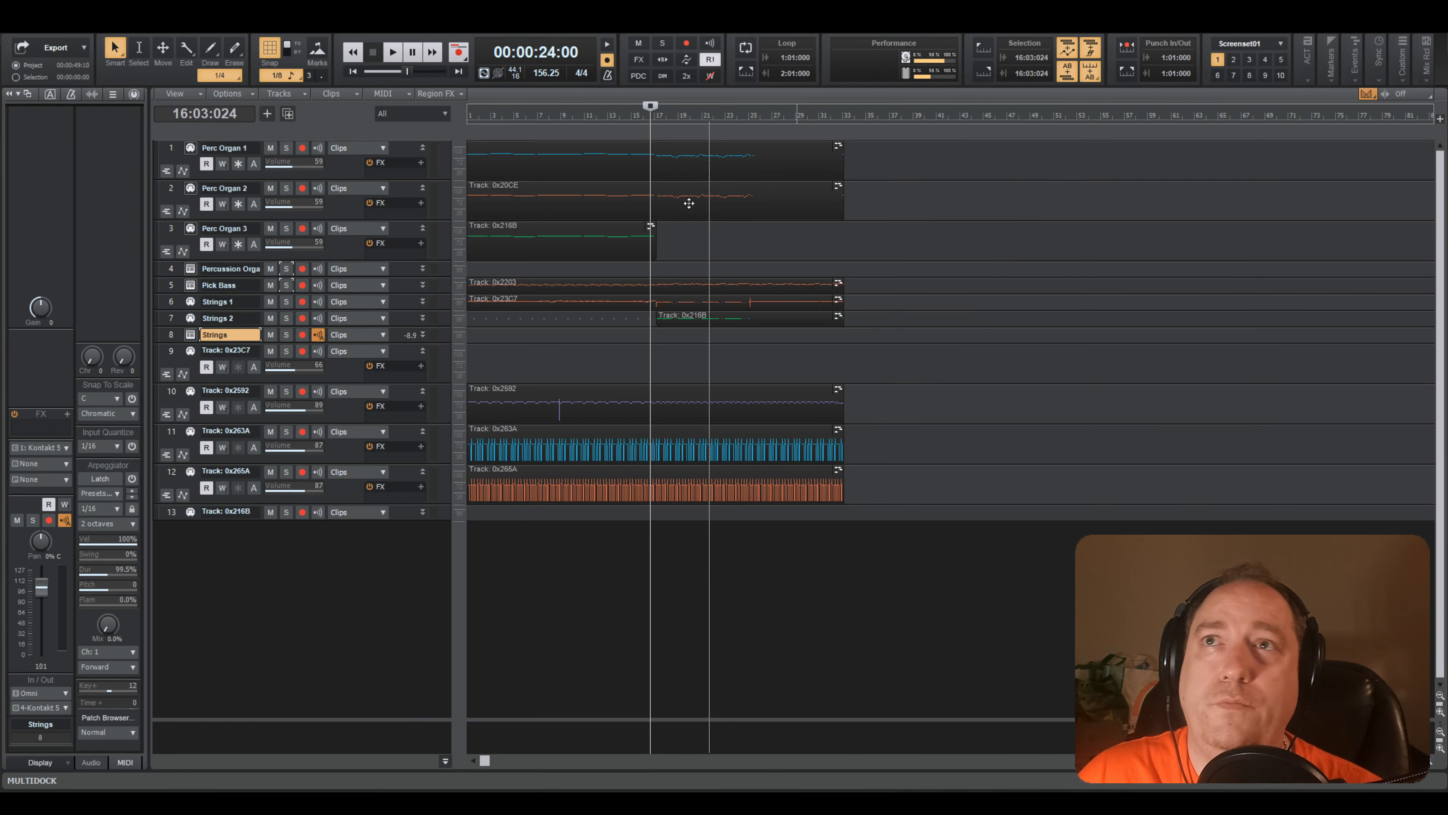
pyautogui.click(168, 303)
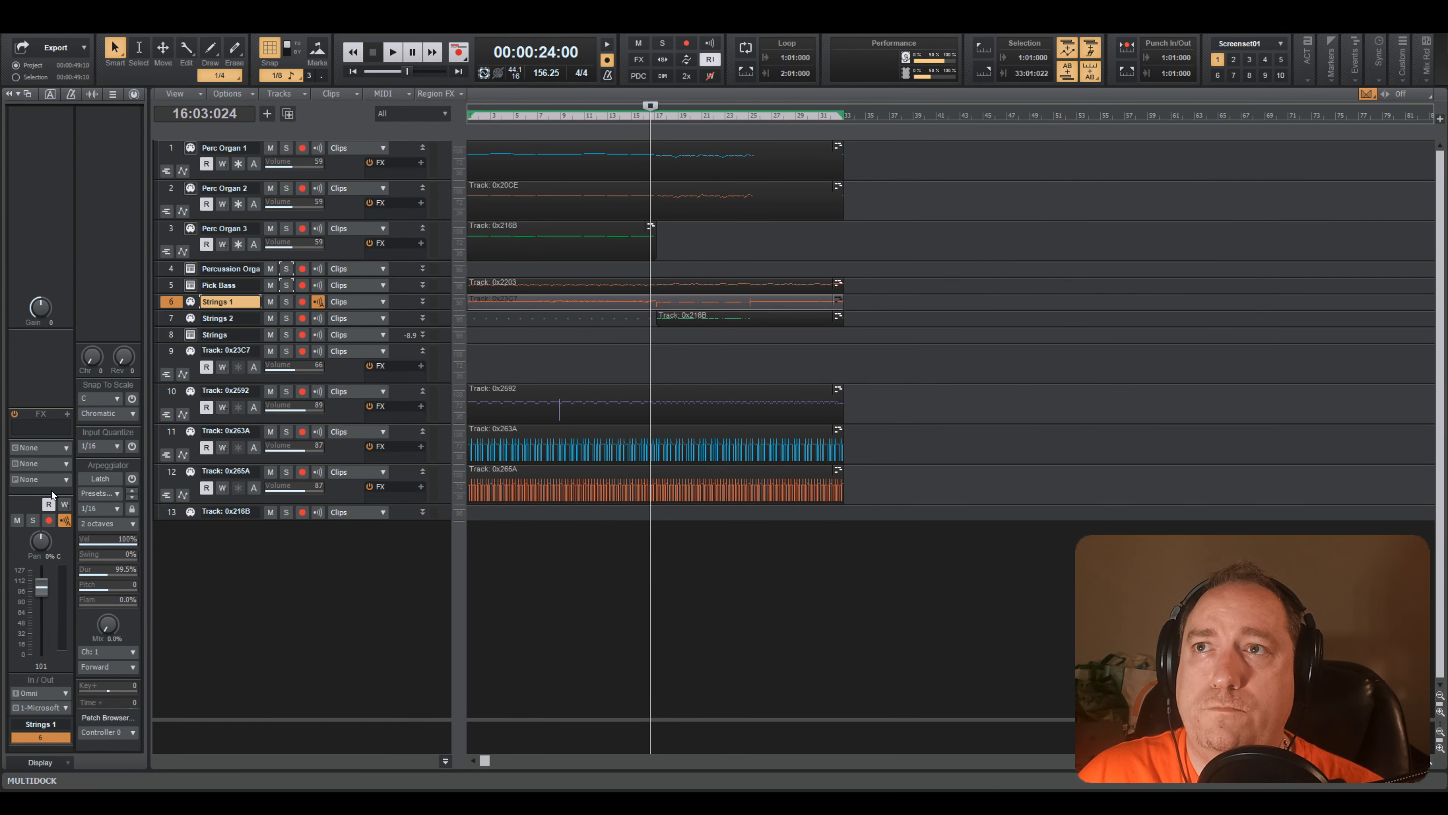
pyautogui.click(53, 448)
pyautogui.click(40, 457)
pyautogui.click(170, 322)
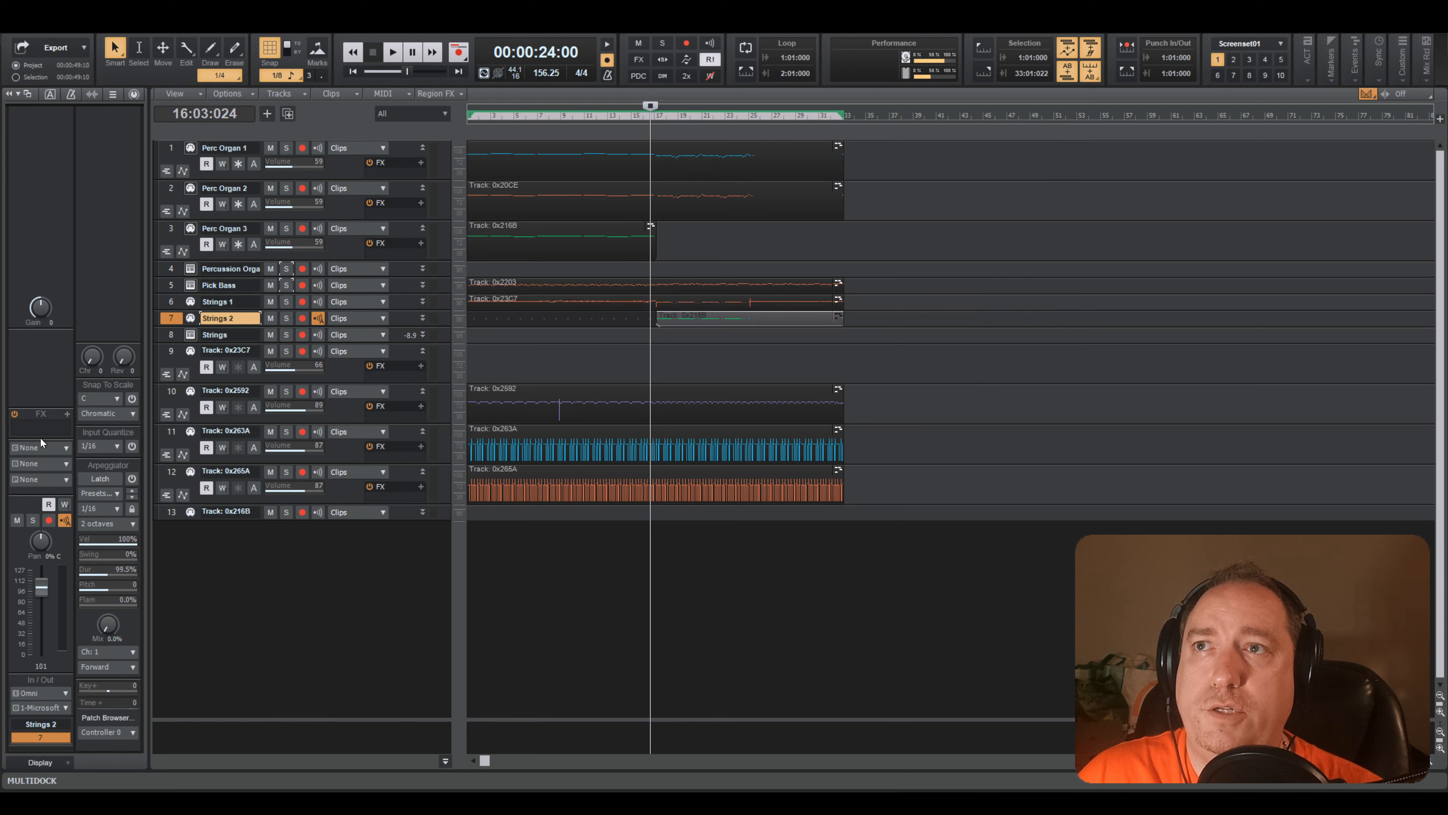
pyautogui.click(41, 447)
pyautogui.click(40, 471)
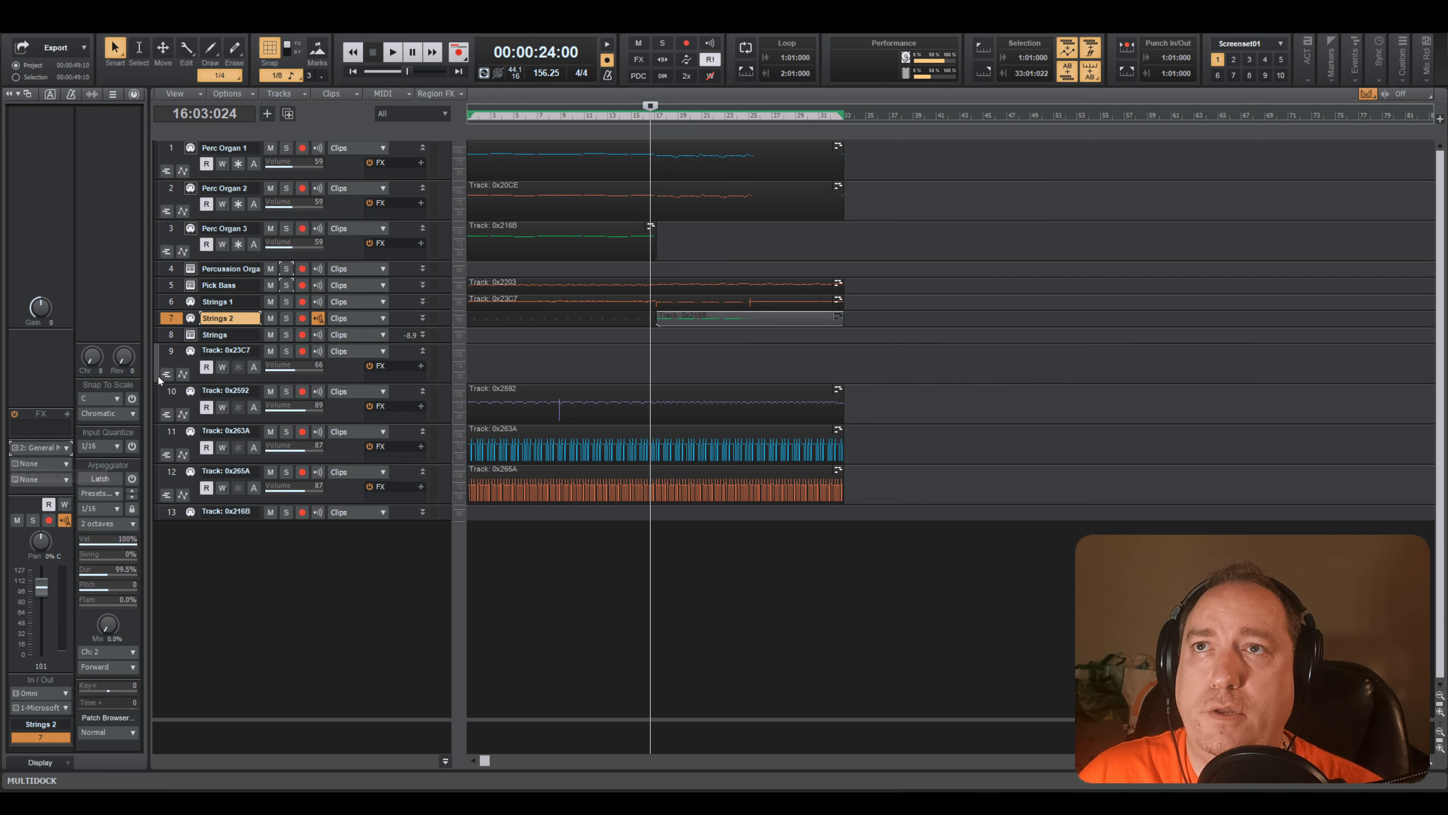
# - Select both Strings 1 and Strings 2 and route their output to Kontakt 5 3
pyautogui.keyDown('ctrl'); pyautogui.click(168, 303); pyautogui.keyUp('ctrl')
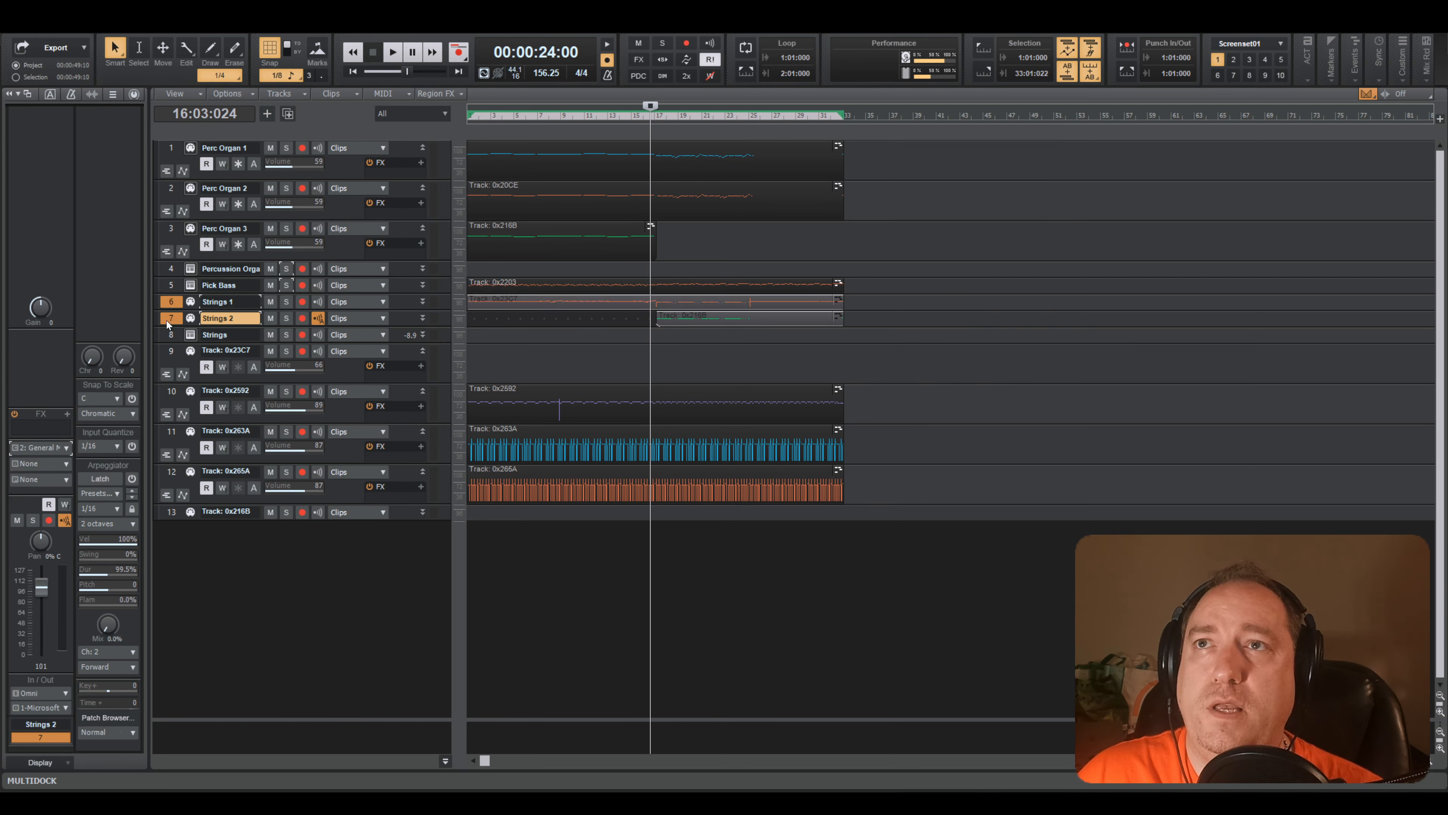
pyautogui.click(62, 709)
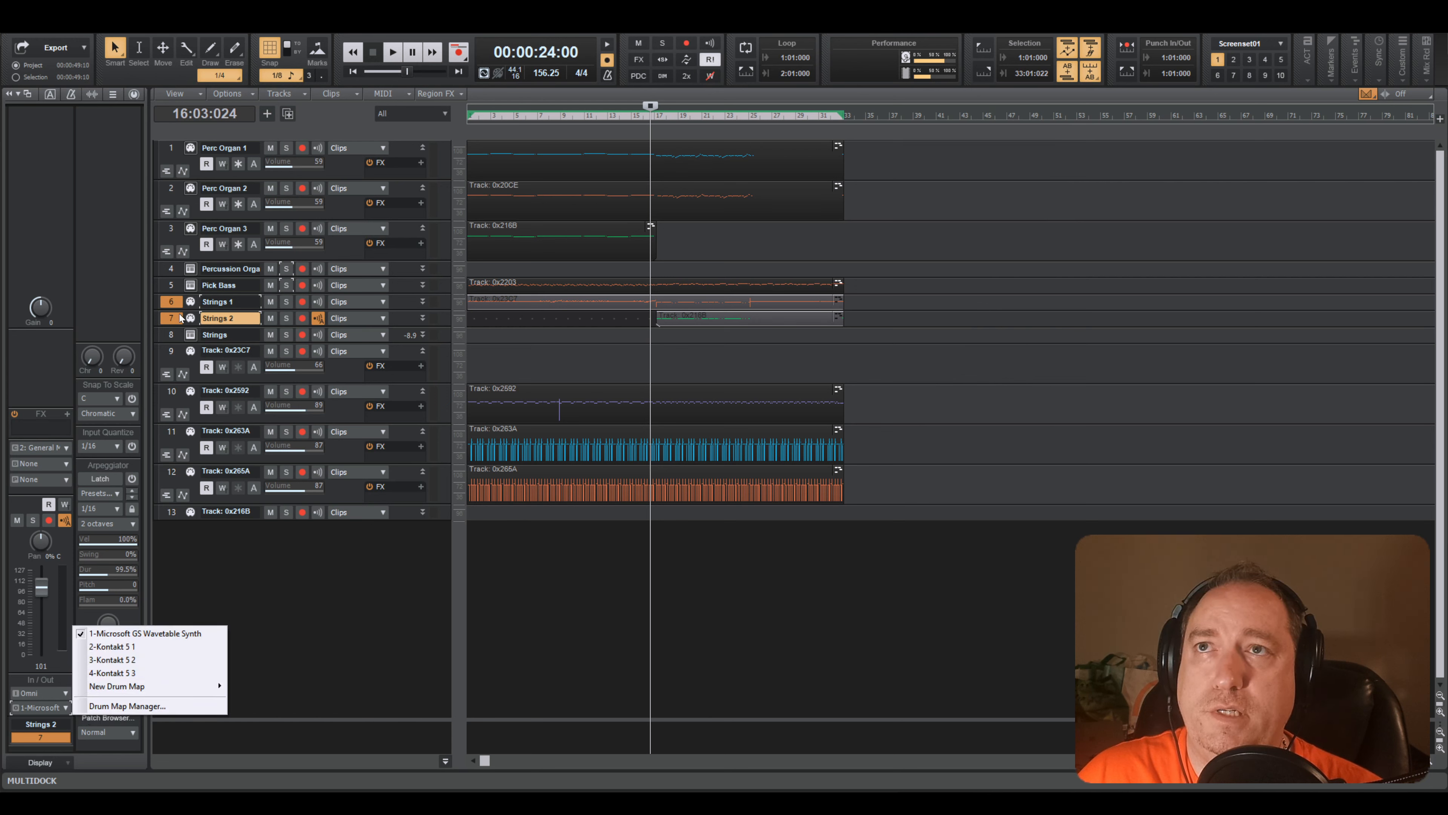
pyautogui.click(127, 672)
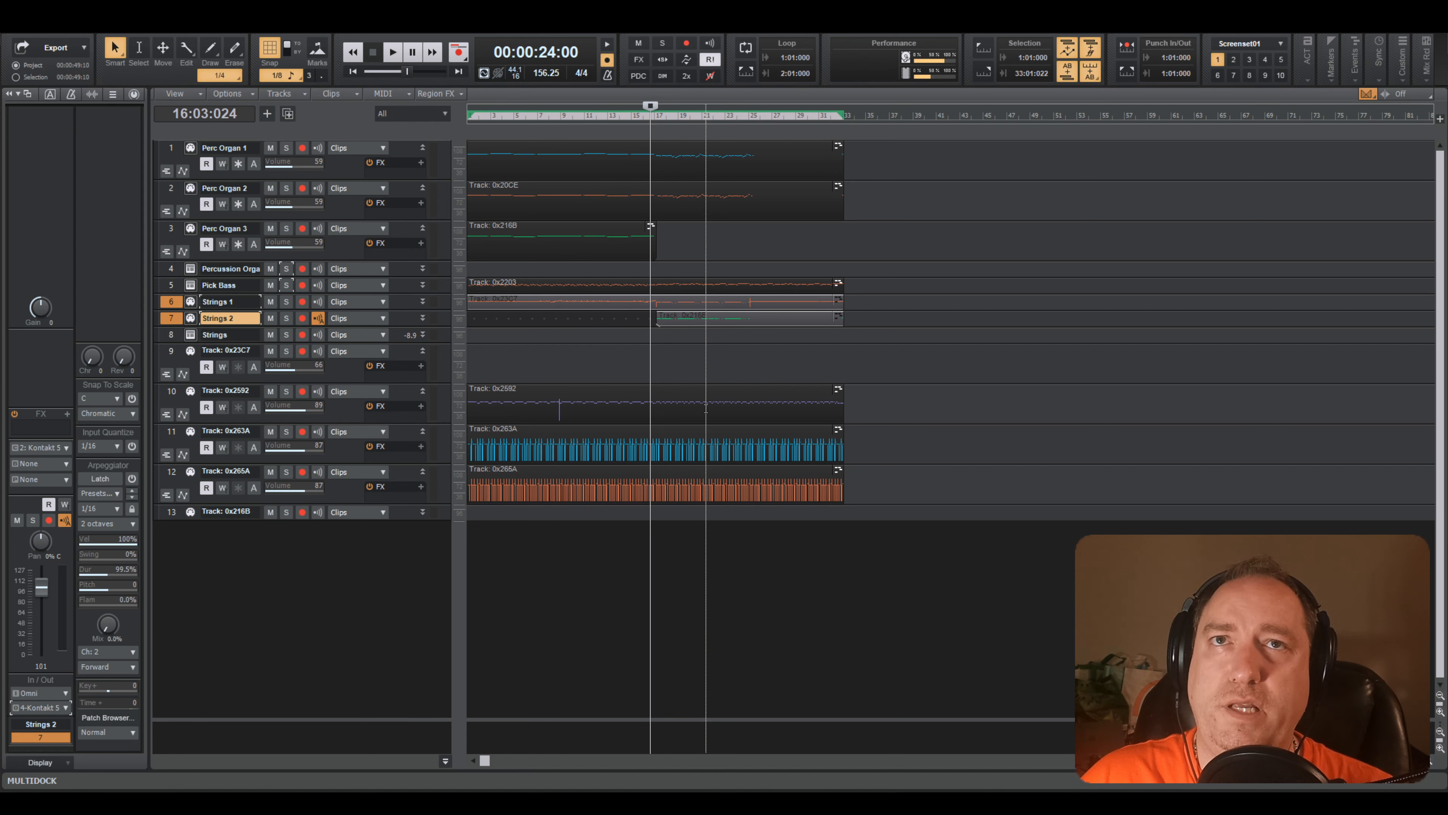
# - Solo the strings tracks during playback and set the key transposition of Strings 2 to 12
pyautogui.press('space')
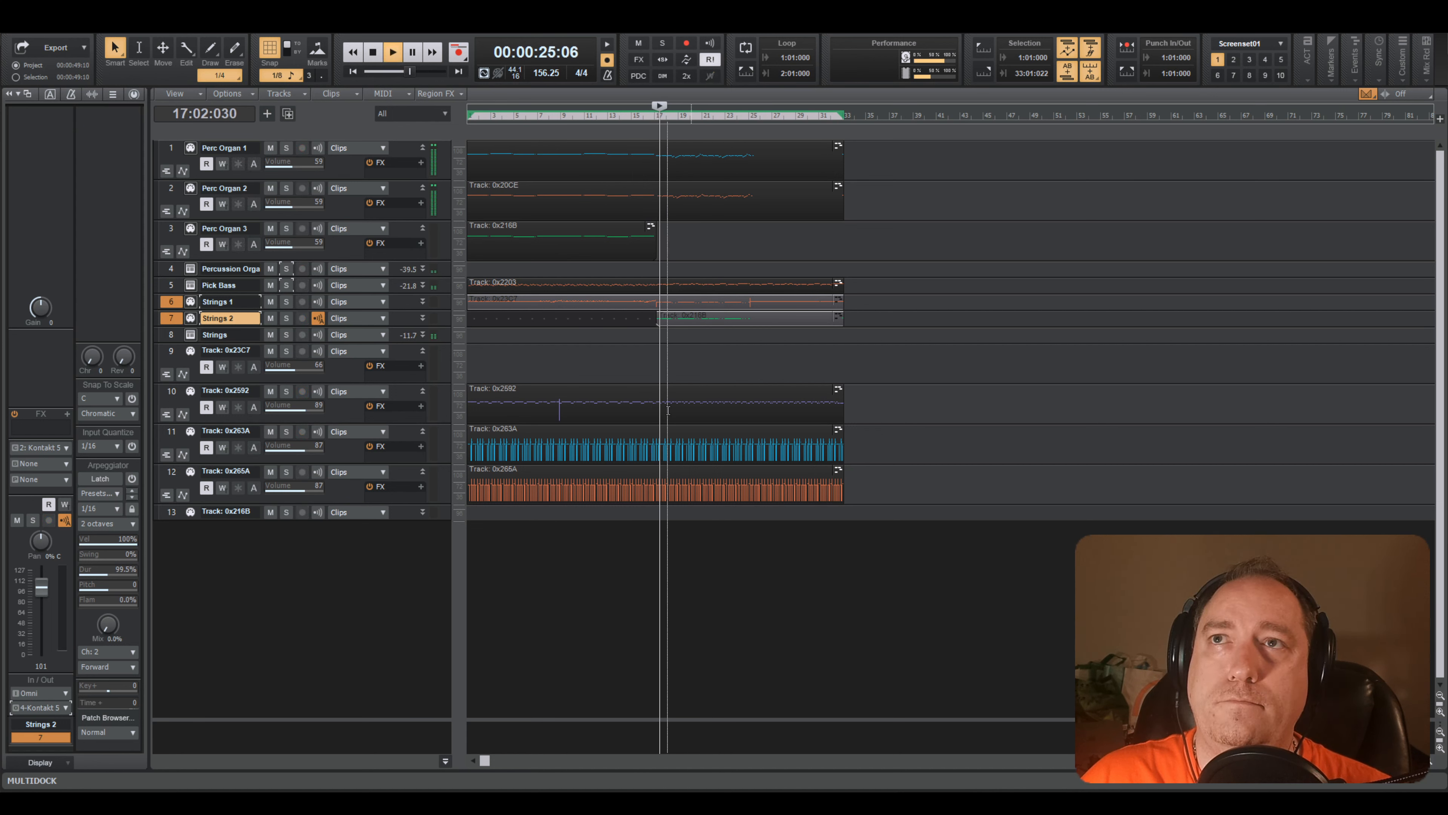
pyautogui.click(285, 303)
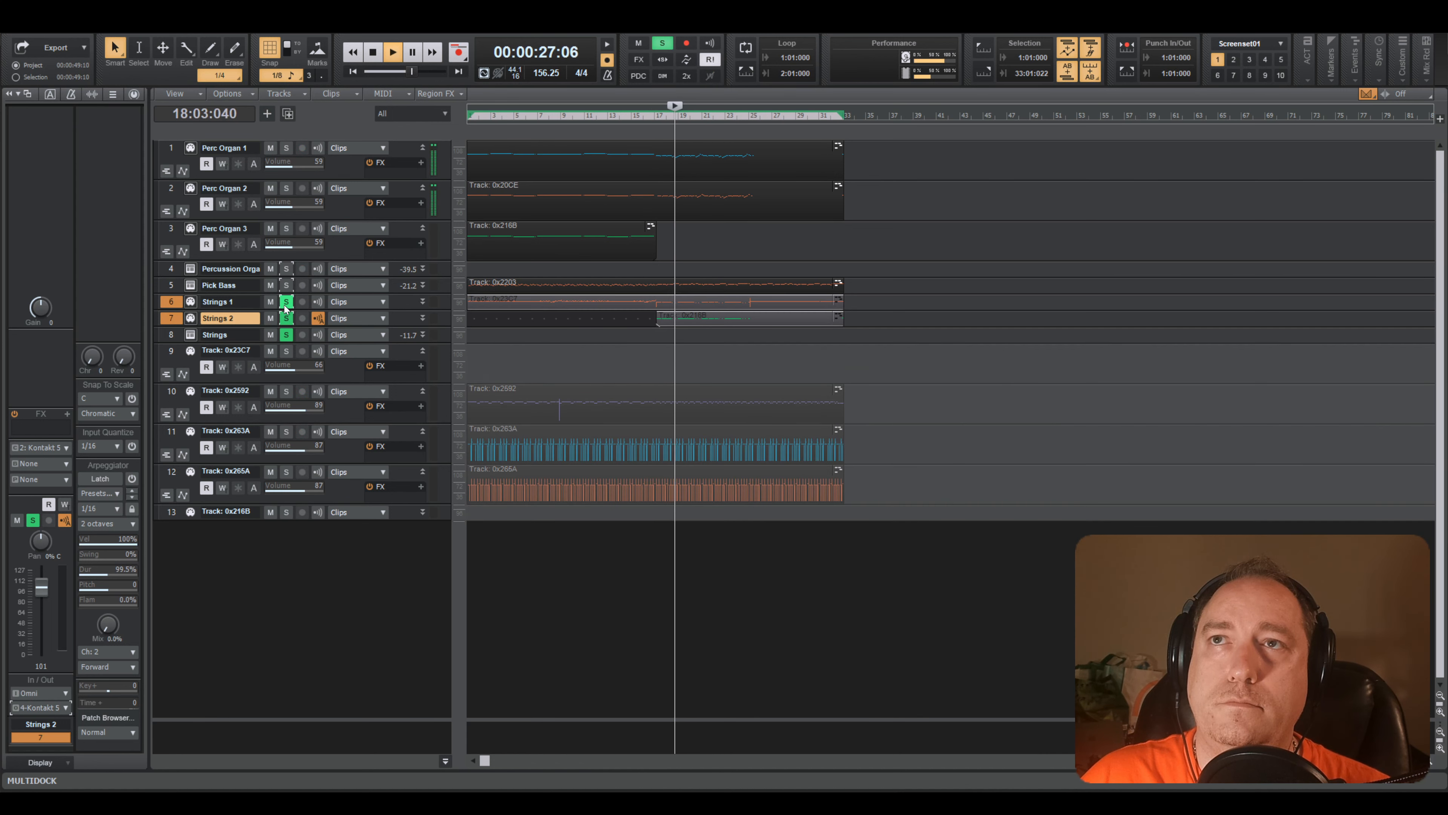
pyautogui.click(179, 308)
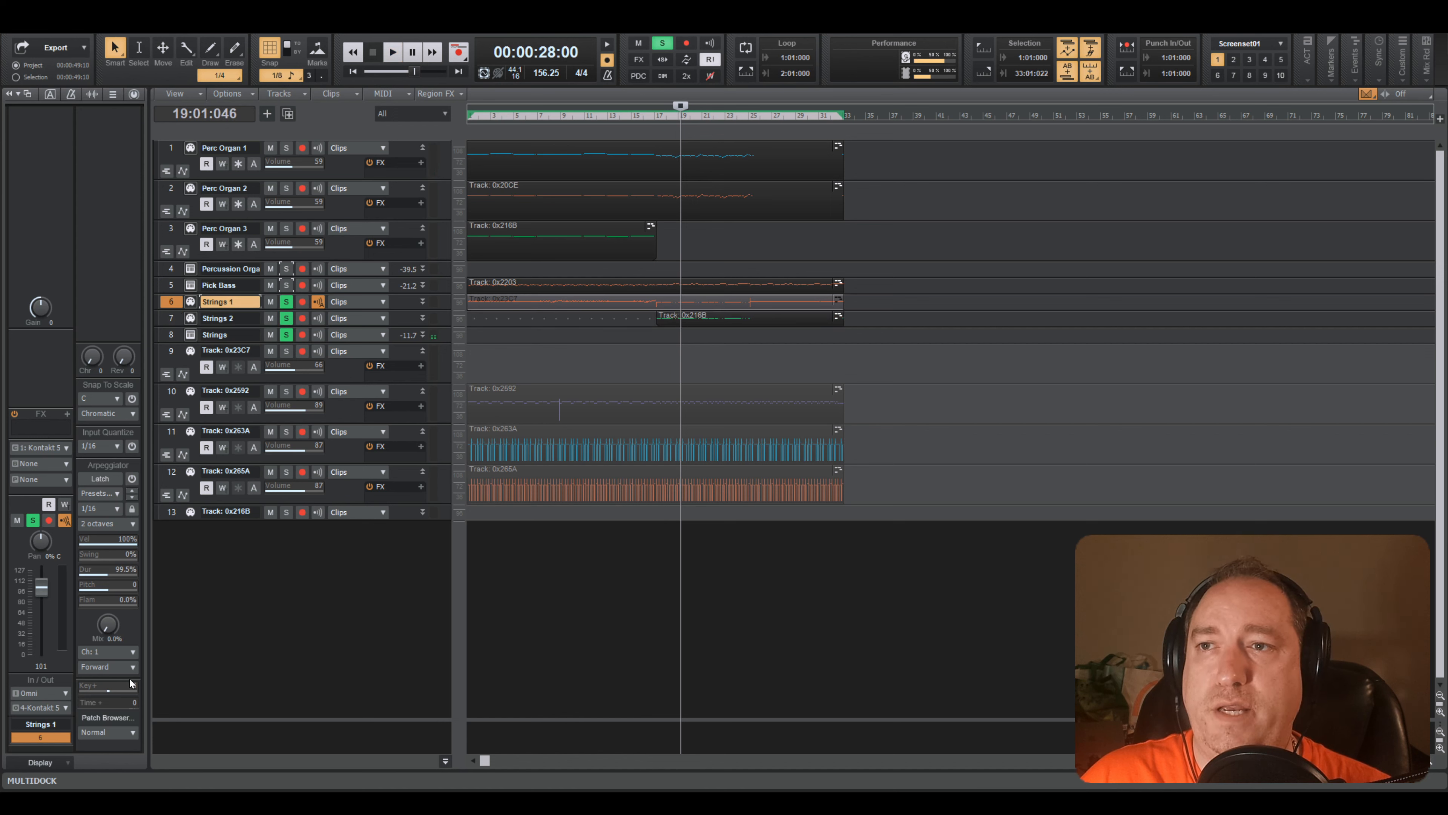
pyautogui.click(172, 319)
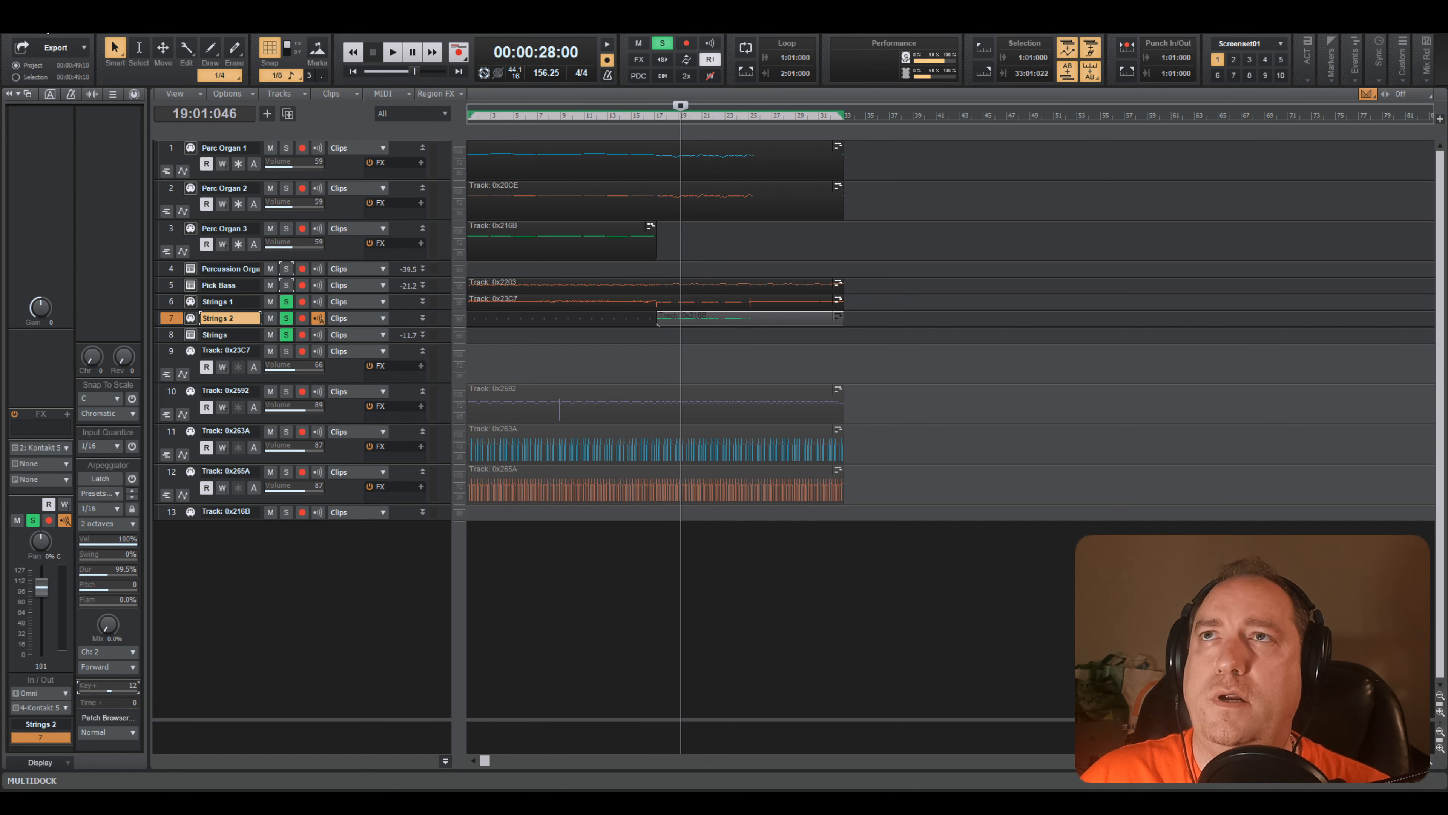
# - Save the project as A Shot of Crisis.cwp using the Normal file type
pyautogui.click(43, 24)
pyautogui.moveTo(22, 26)
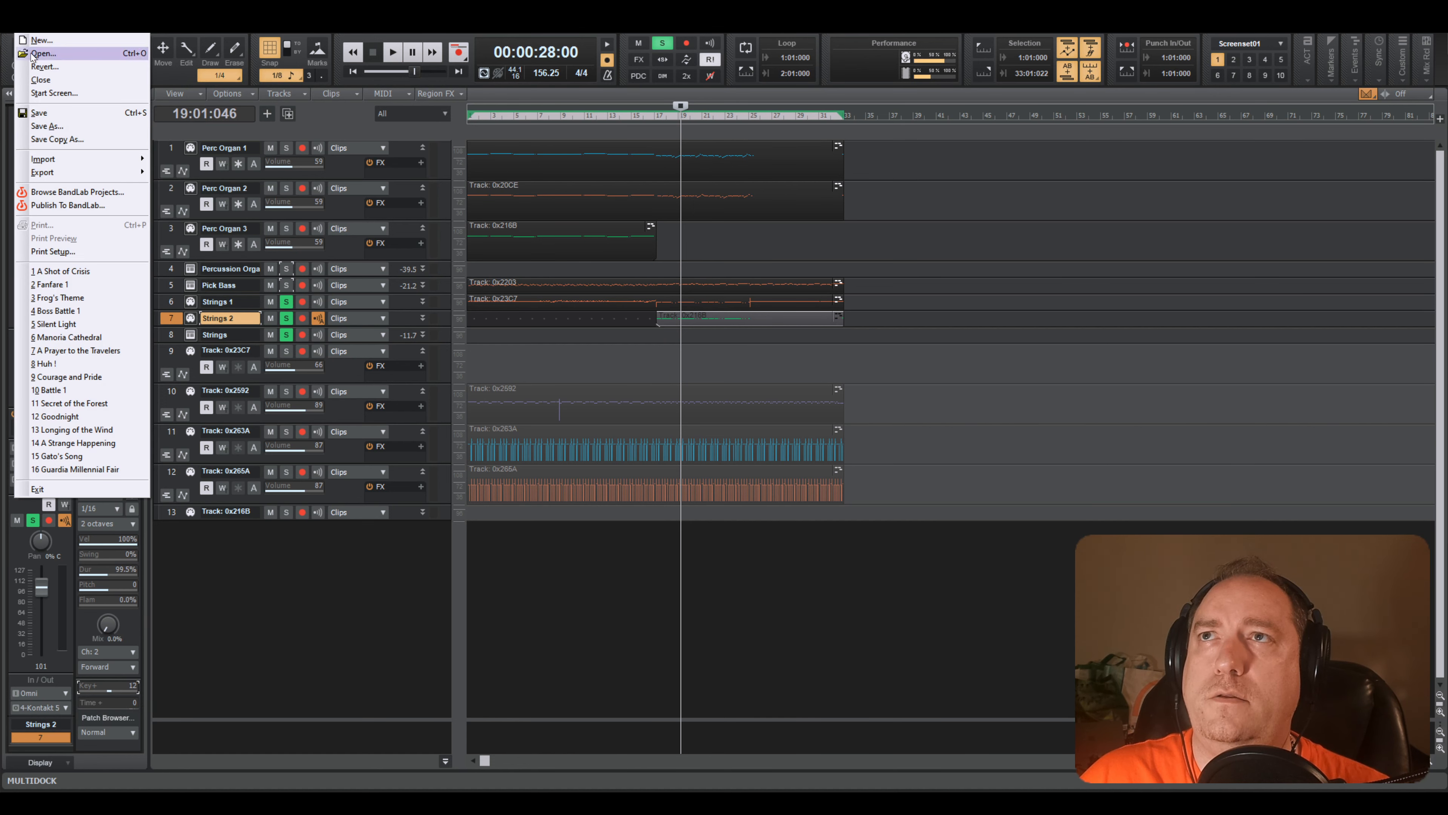
pyautogui.click(48, 125)
pyautogui.click(707, 515)
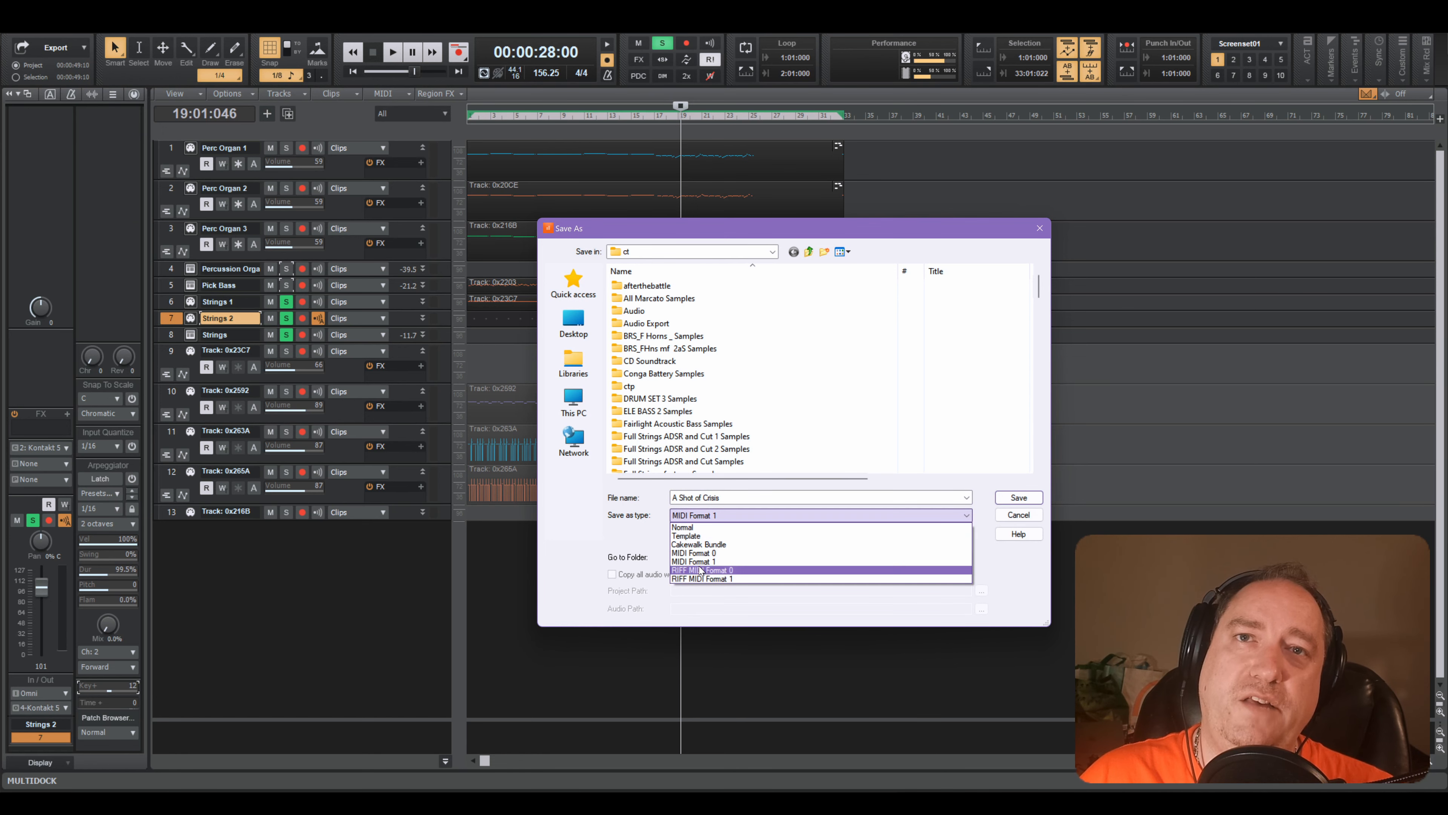
pyautogui.click(688, 526)
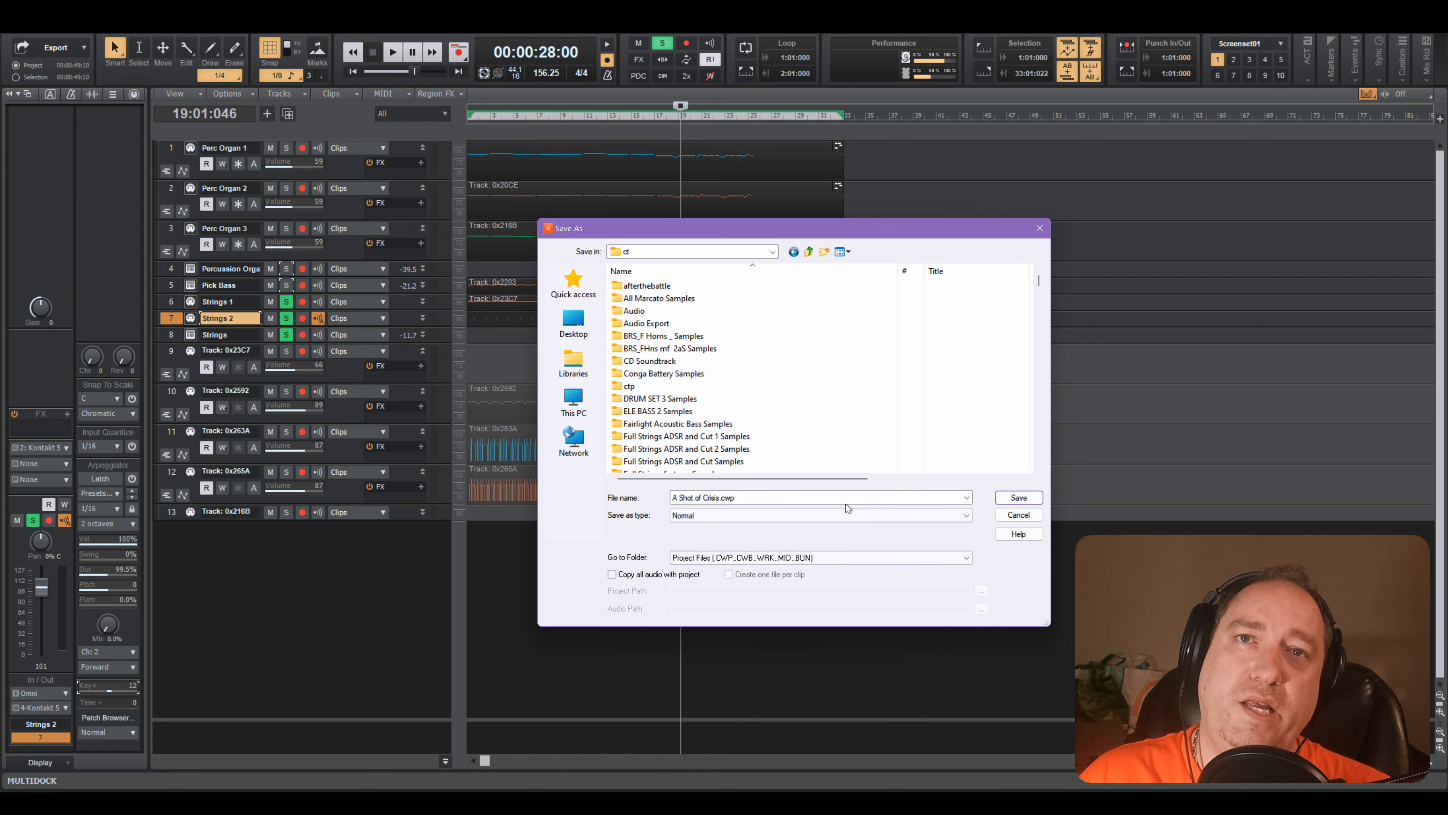
pyautogui.click(1024, 500)
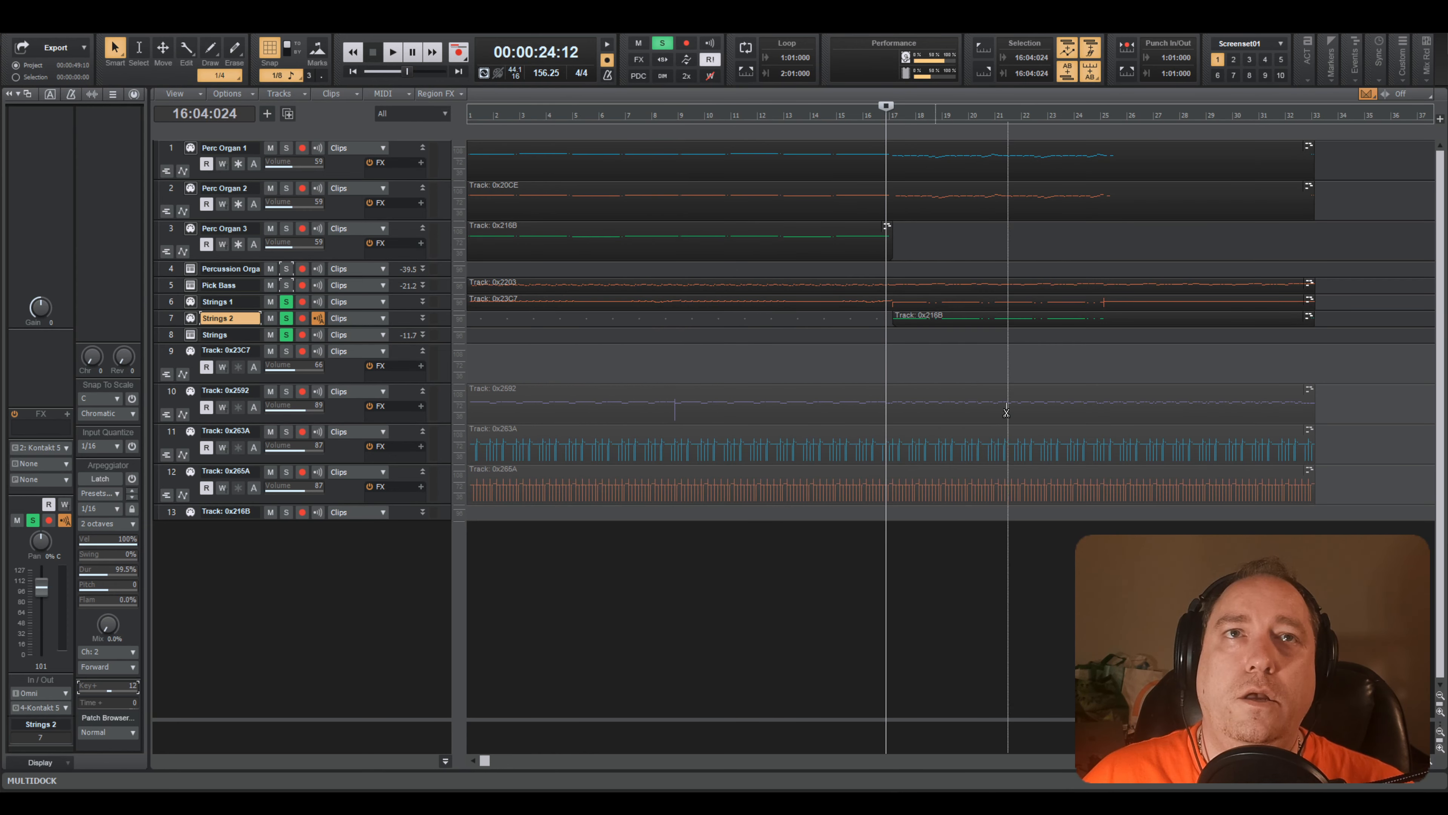
# - Clear the clip selection and play back the soloed strings from just before measure 17
pyautogui.scroll(1, 1327, 399)
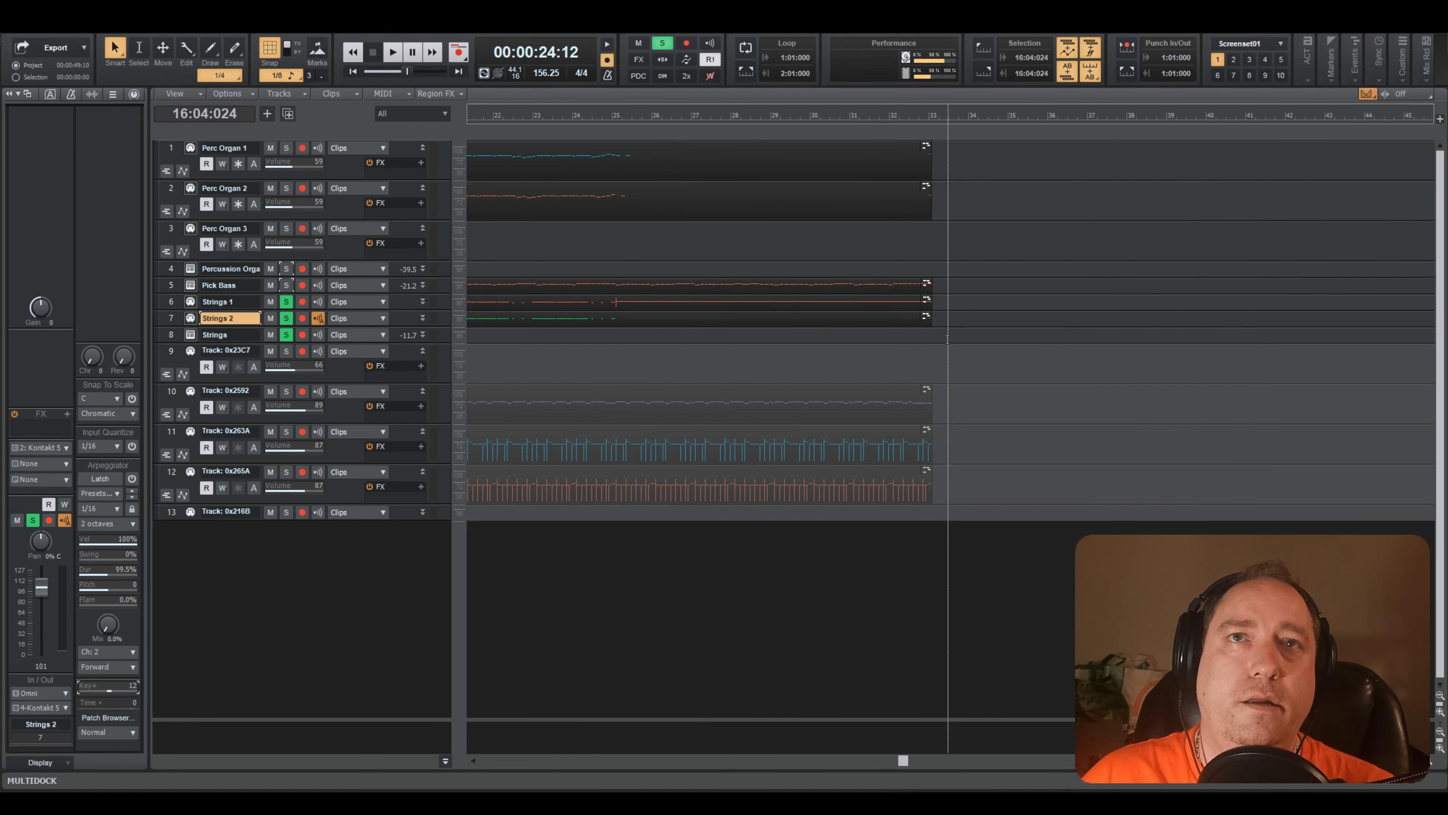
pyautogui.scroll(-1, 947, 342)
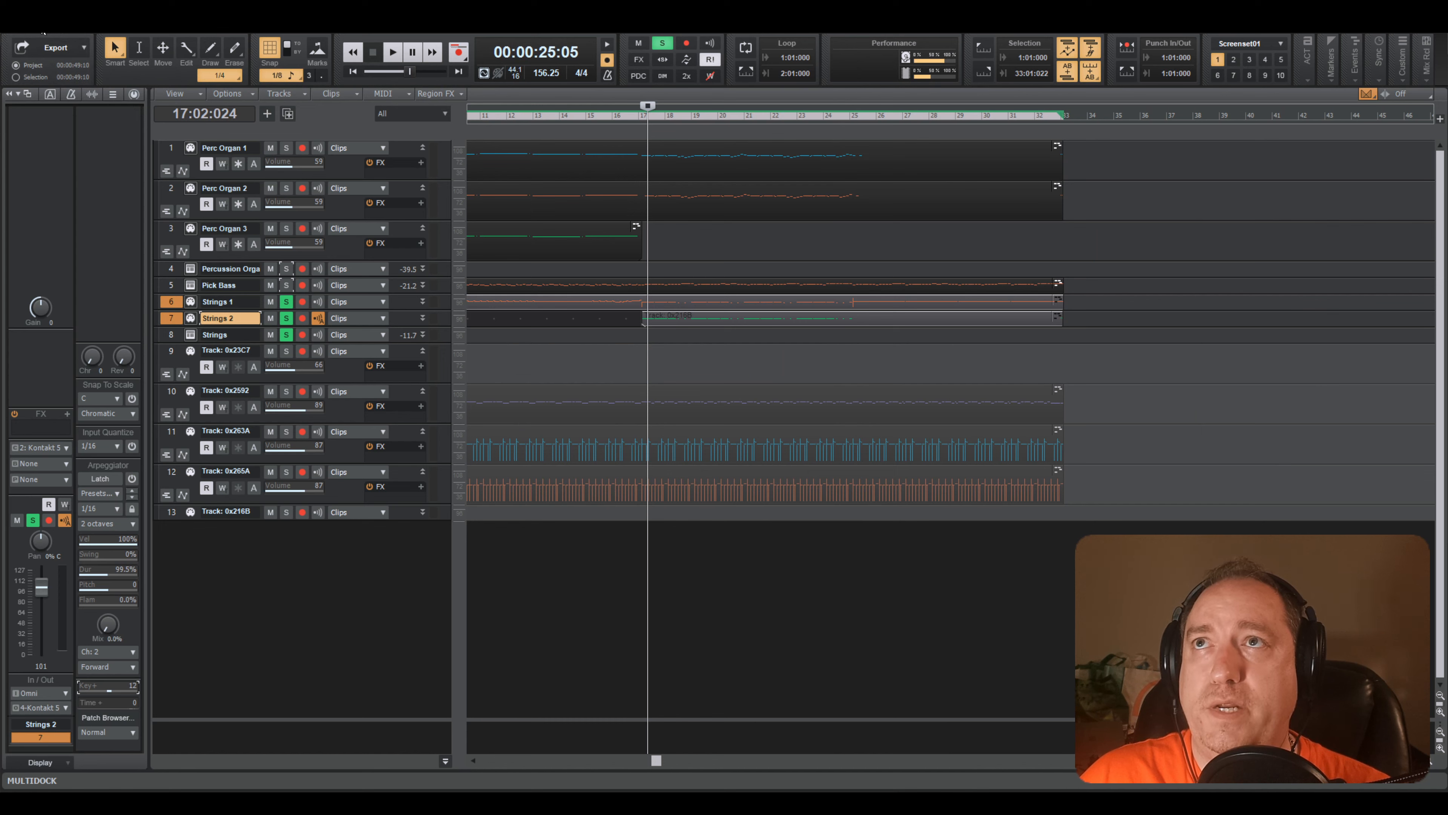
pyautogui.click(42, 34)
pyautogui.moveTo(102, 86)
pyautogui.click(208, 132)
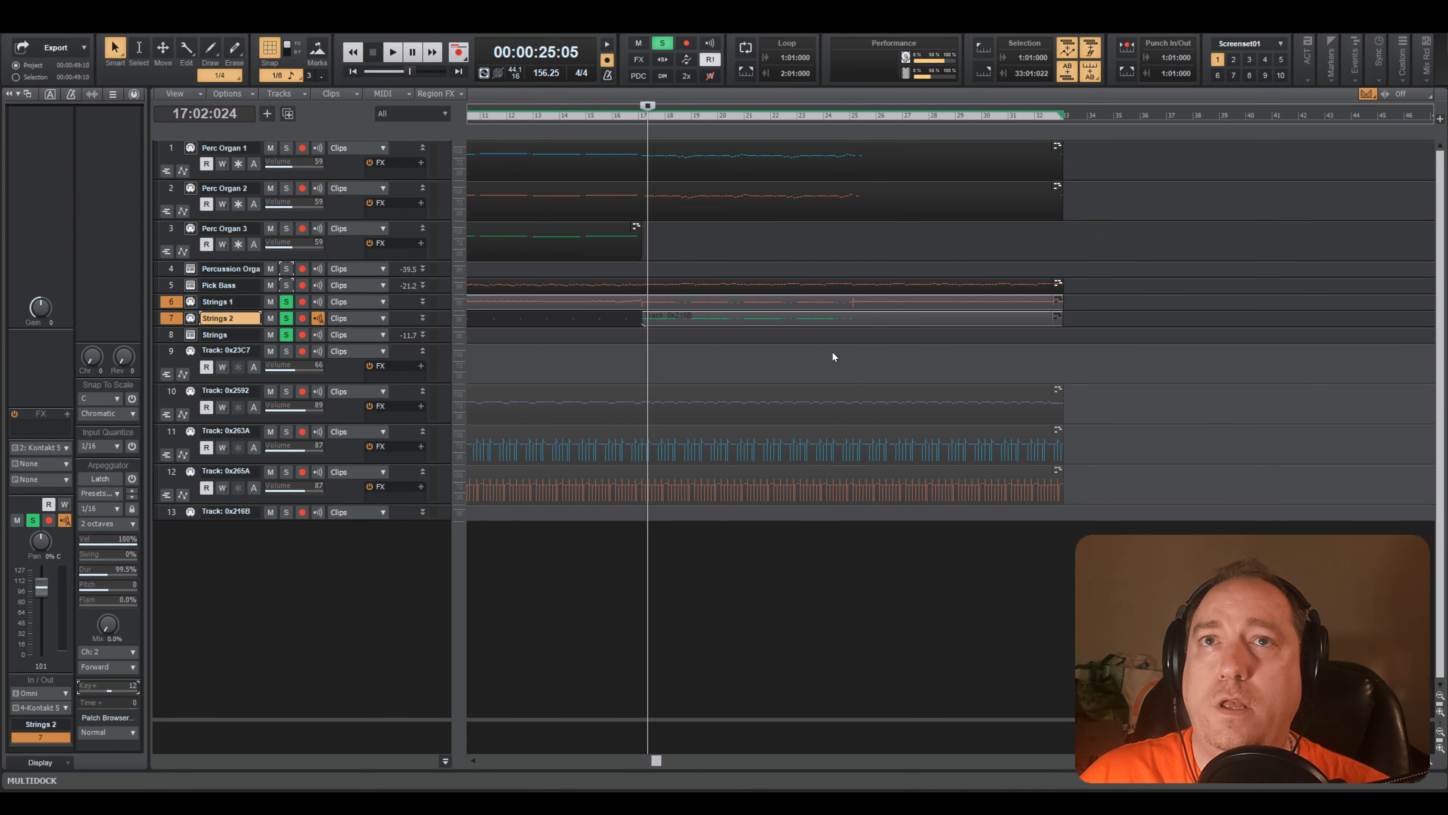
pyautogui.click(924, 247)
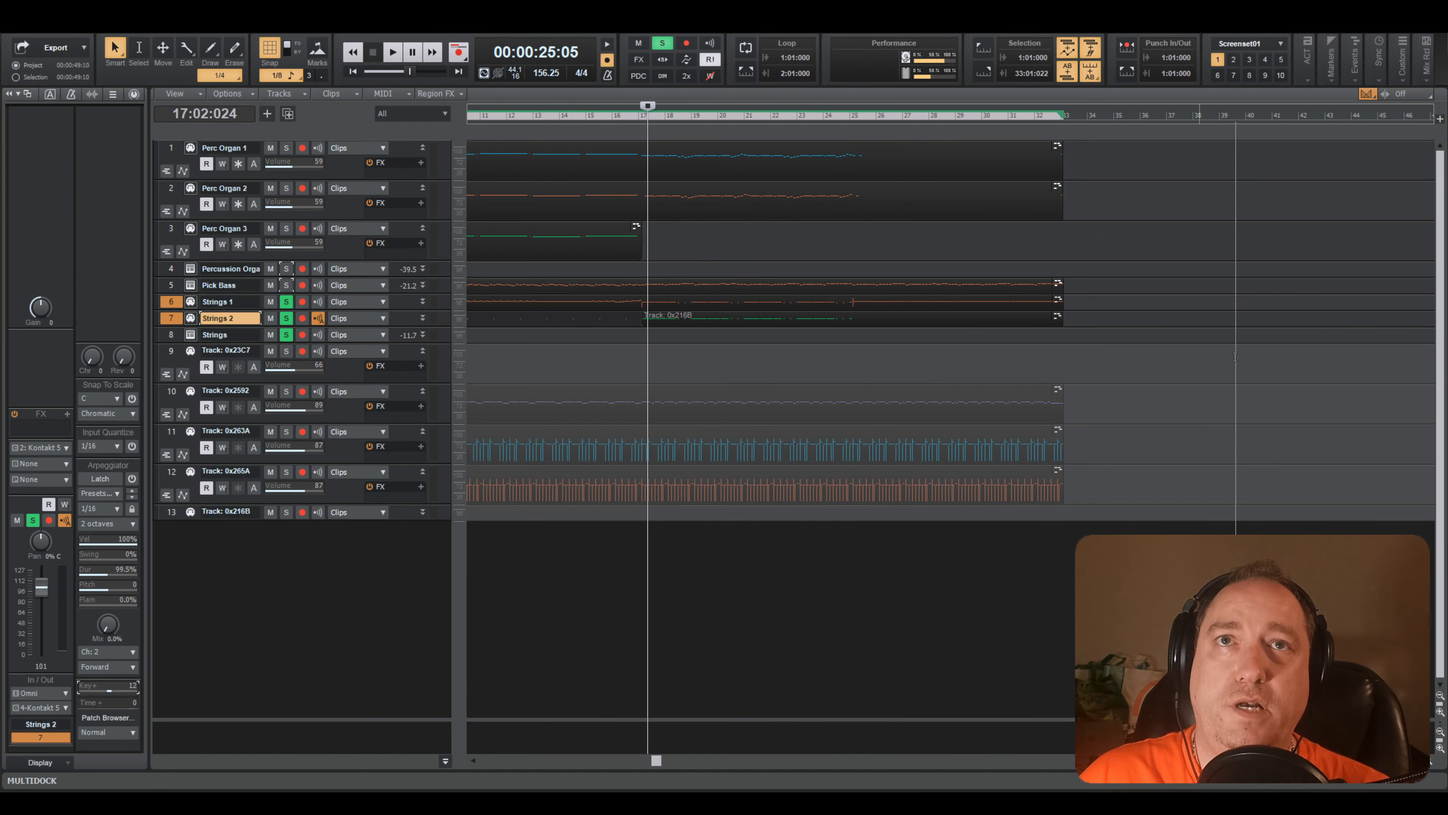
pyautogui.click(630, 360)
pyautogui.press('space')
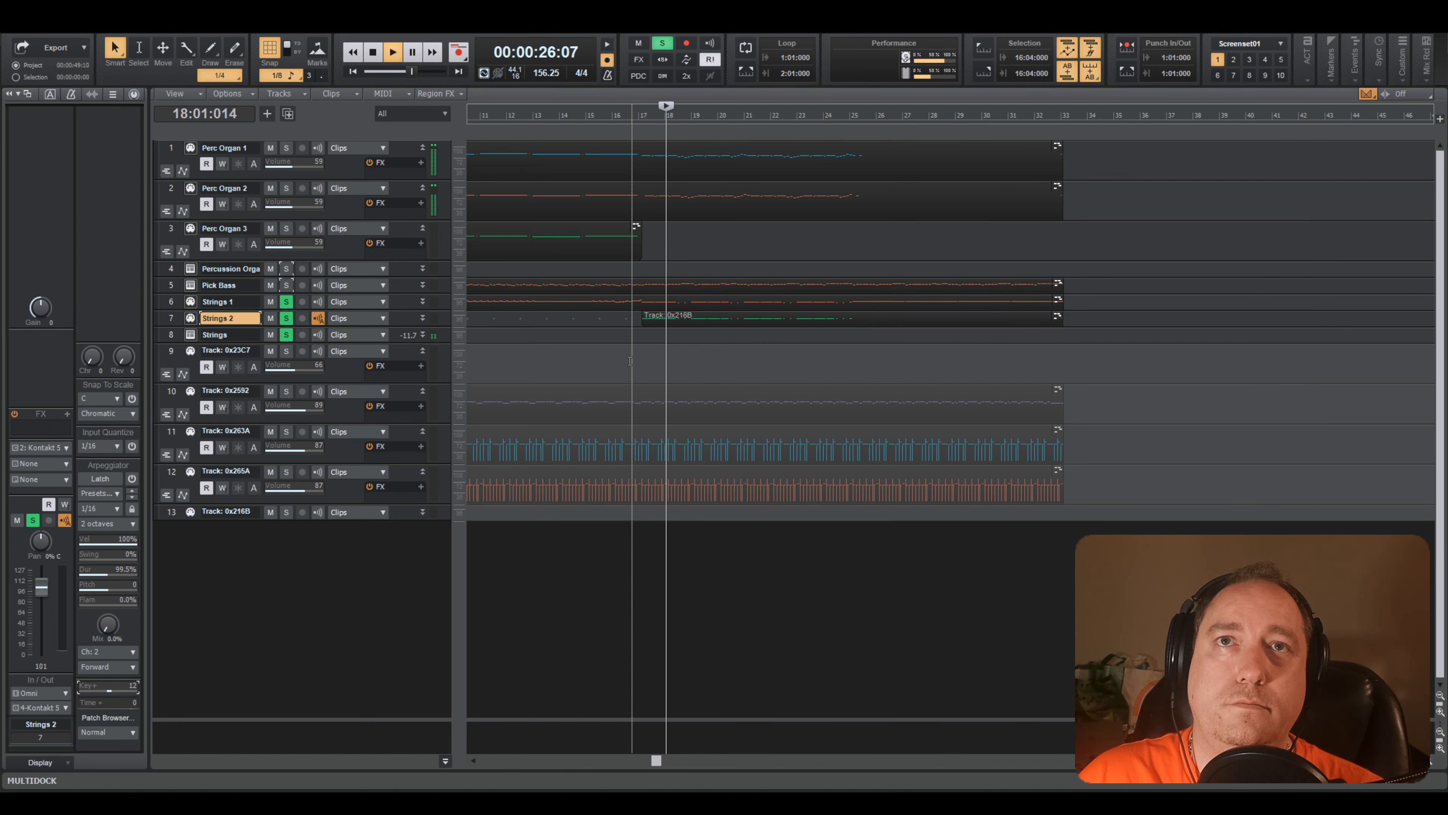
pyautogui.press('space')
# - Split the Strings 1 clip at measure 17 and again at measure 25
pyautogui.scroll(1, 656, 323)
pyautogui.scroll(3, 656, 323)
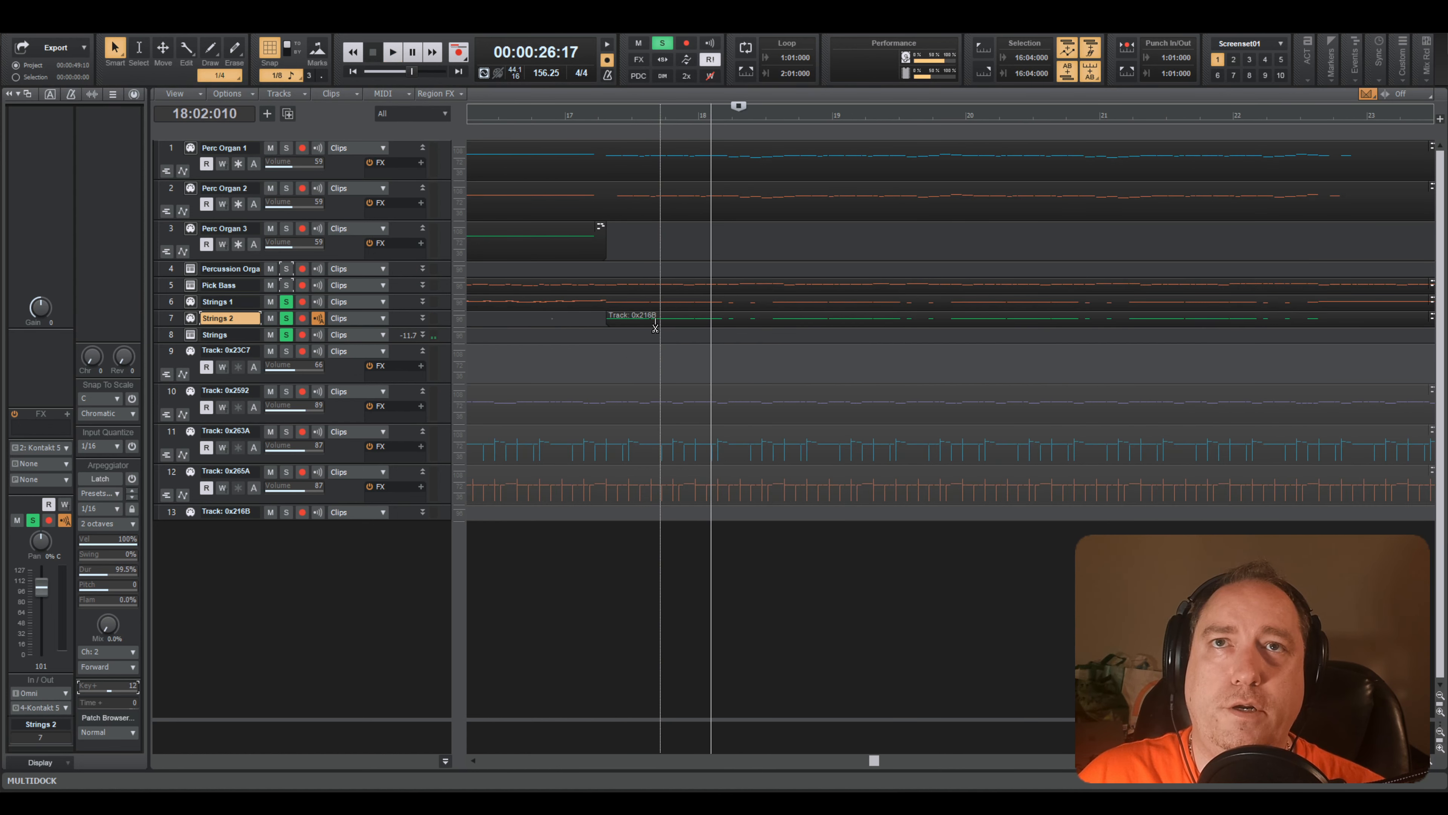
pyautogui.keyDown('alt'); pyautogui.click(581, 305); pyautogui.keyUp('alt')
pyautogui.scroll(-3, 1215, 392)
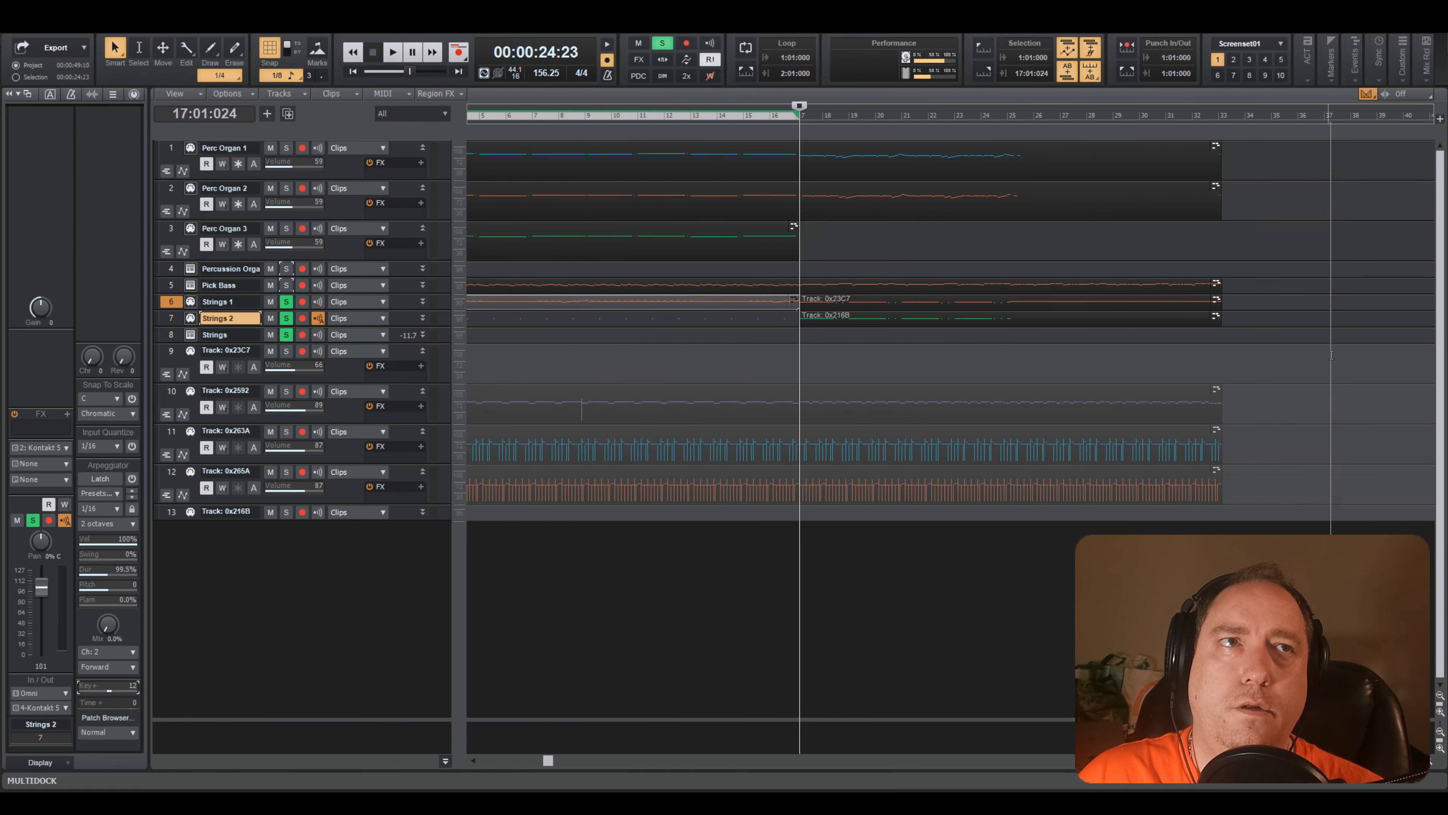
pyautogui.click(872, 304)
# - Play the Strings 1 section after measure 25, move it onto a new track 14, and end the Strings 2 clip at measure 25
pyautogui.press('space')
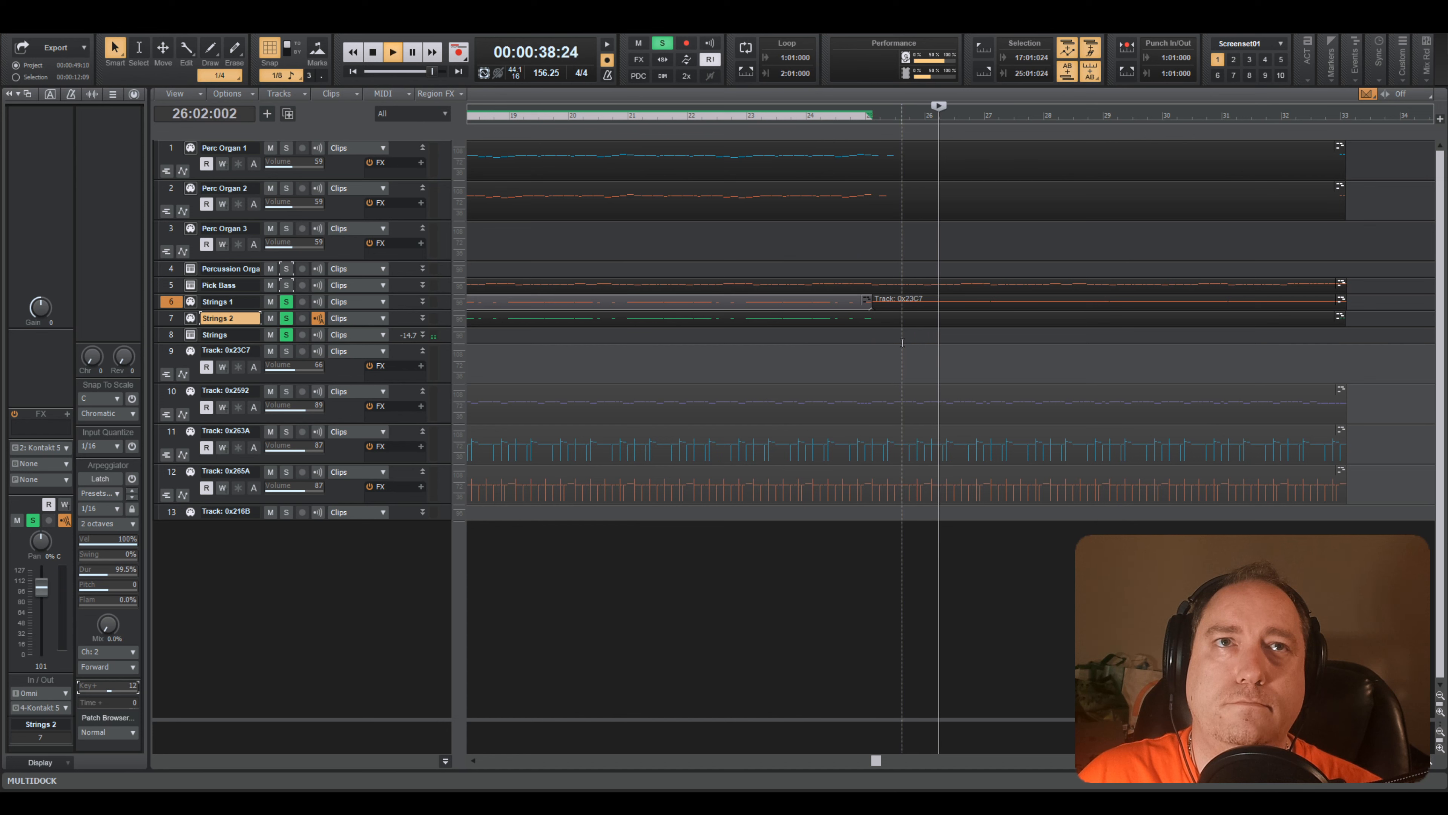
pyautogui.press('space')
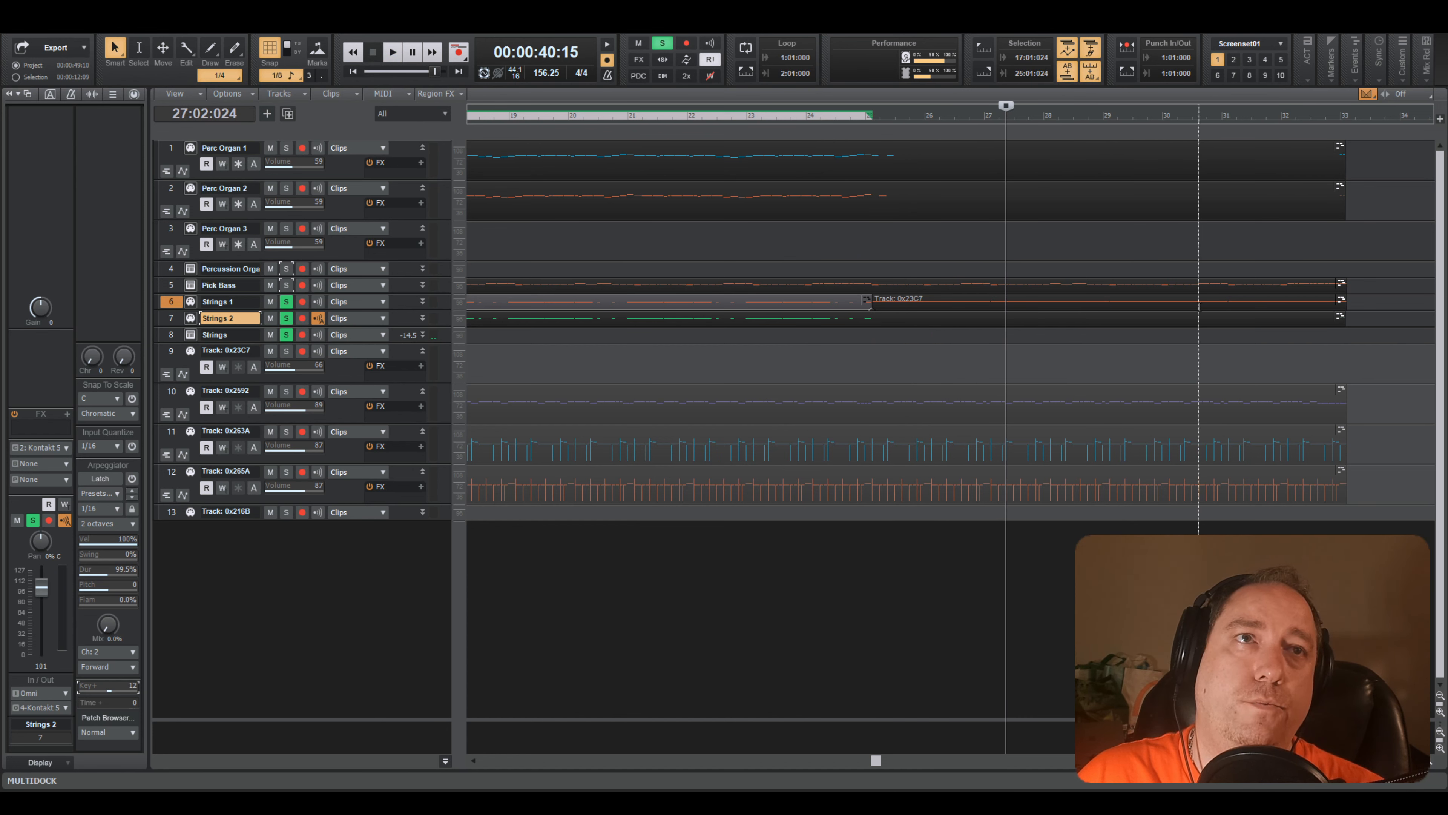
pyautogui.click(1237, 300)
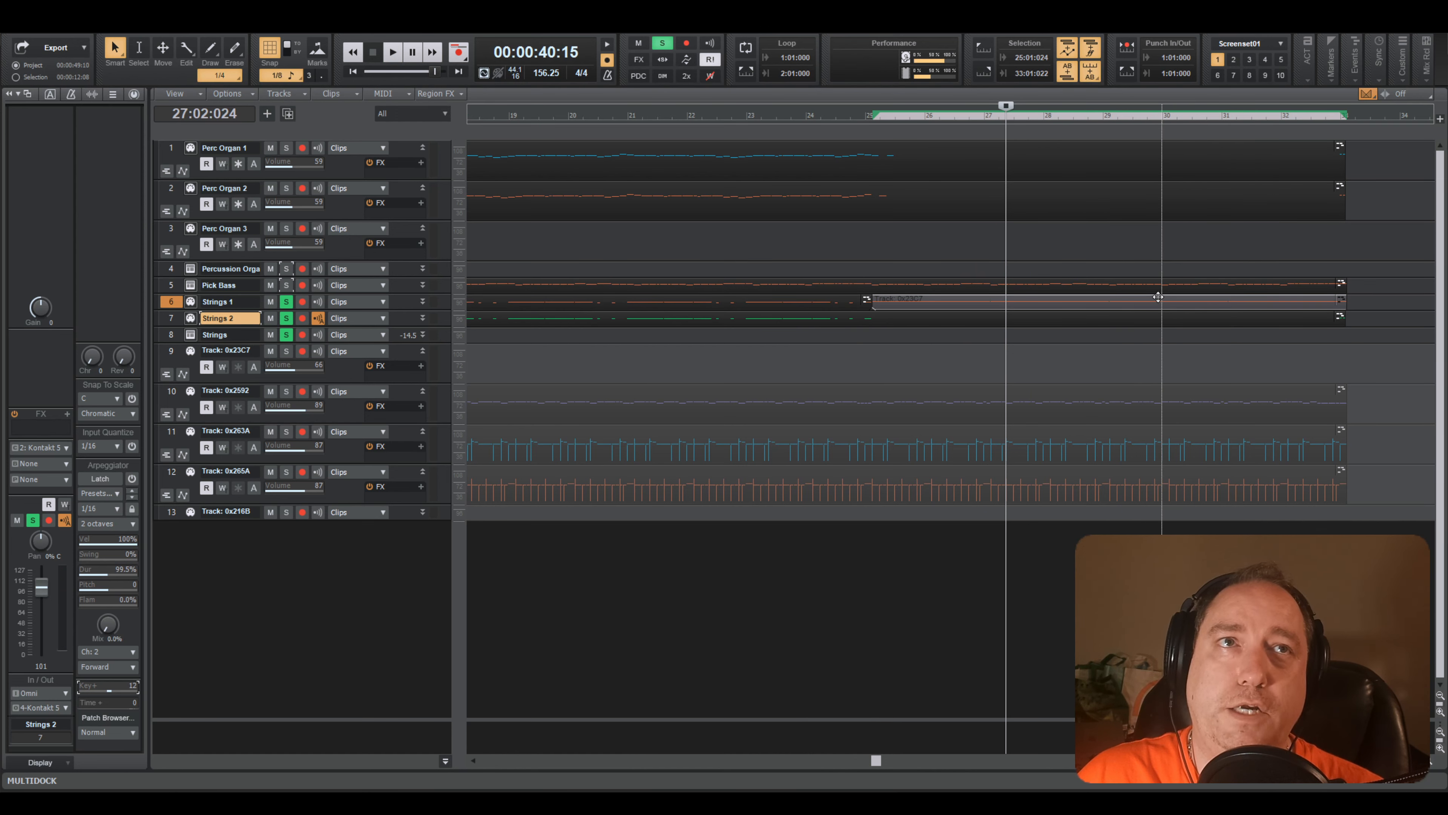
pyautogui.moveTo(1150, 297); pyautogui.dragTo(1108, 527)
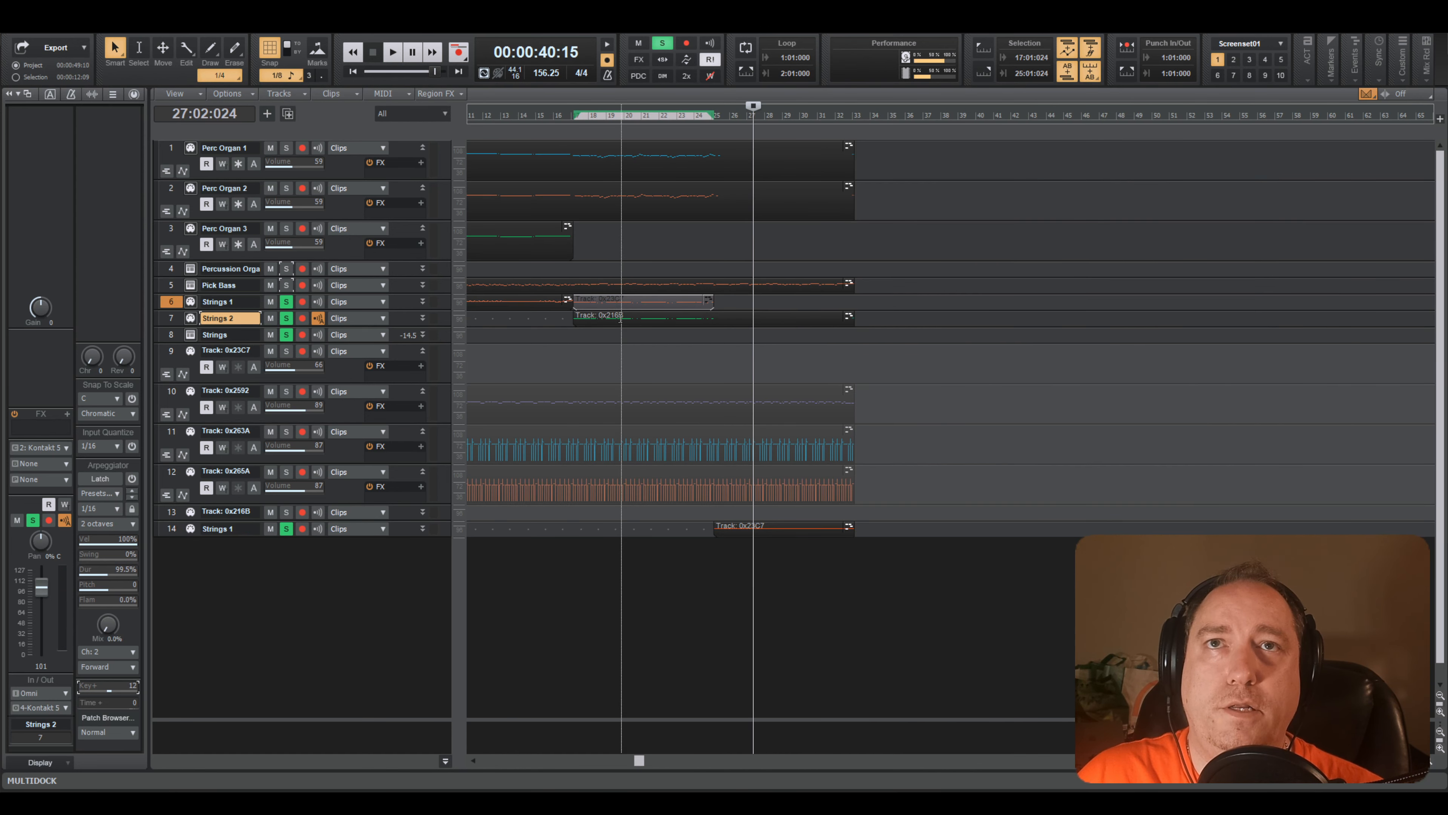
pyautogui.keyDown('ctrl'); pyautogui.click(620, 319); pyautogui.keyUp('ctrl')
pyautogui.rightClick(620, 319)
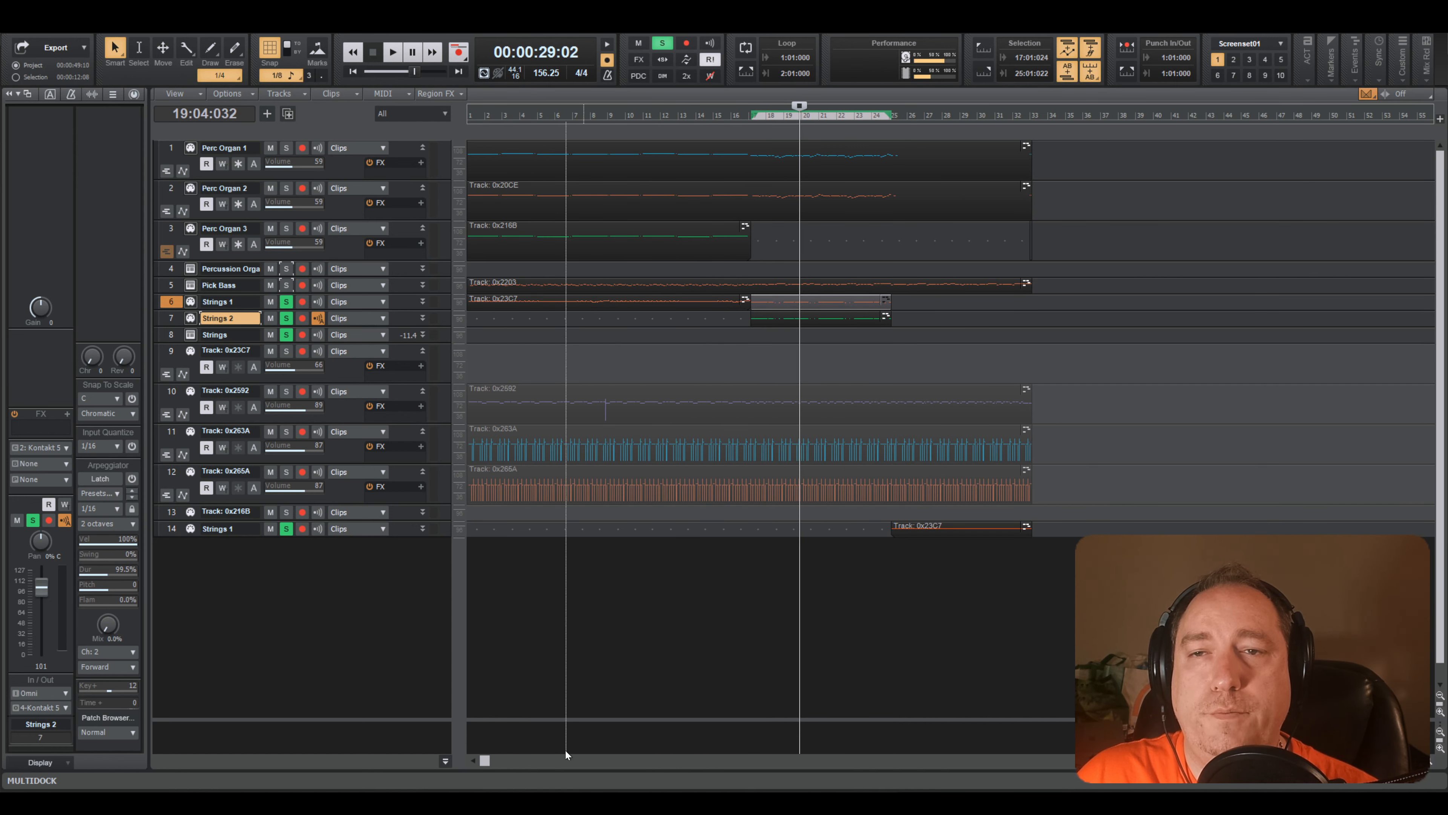
# - Switch to chipsynth SFC and solo channel 3 alongside channel 5 of A Shot of Crisis.spc for comparison, then minimize it
pyautogui.click(566, 804)
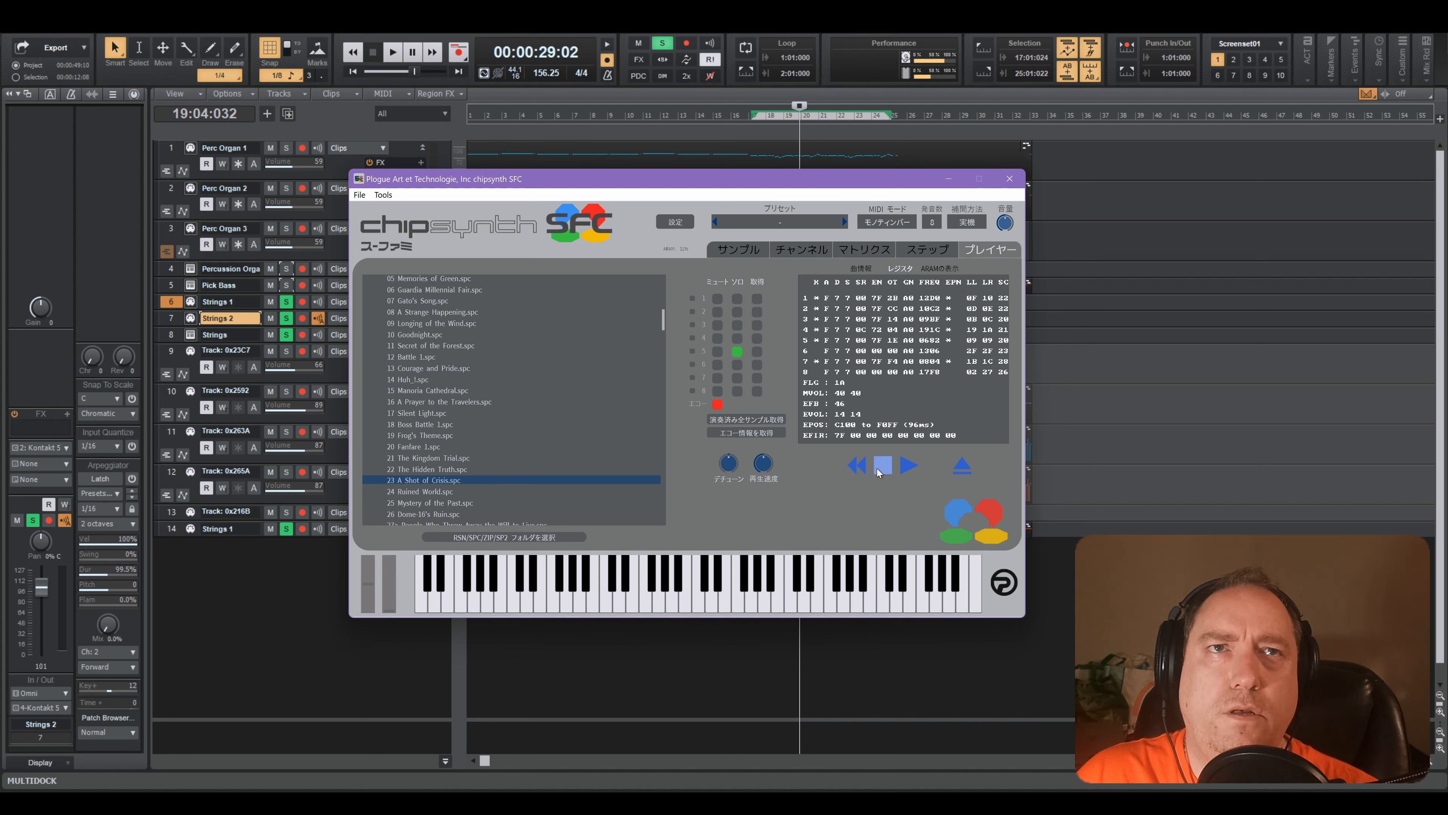
pyautogui.click(737, 325)
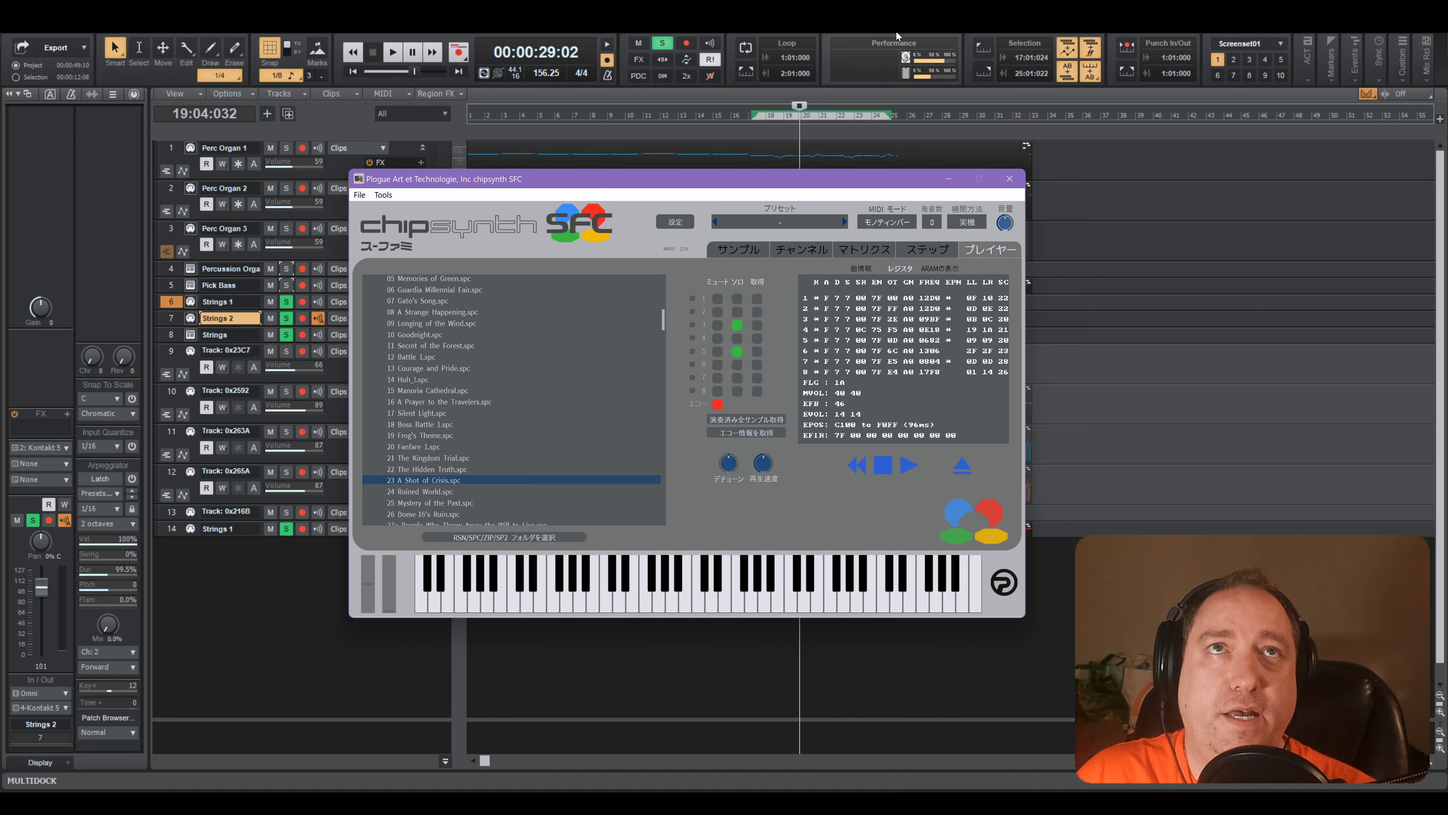
pyautogui.click(948, 179)
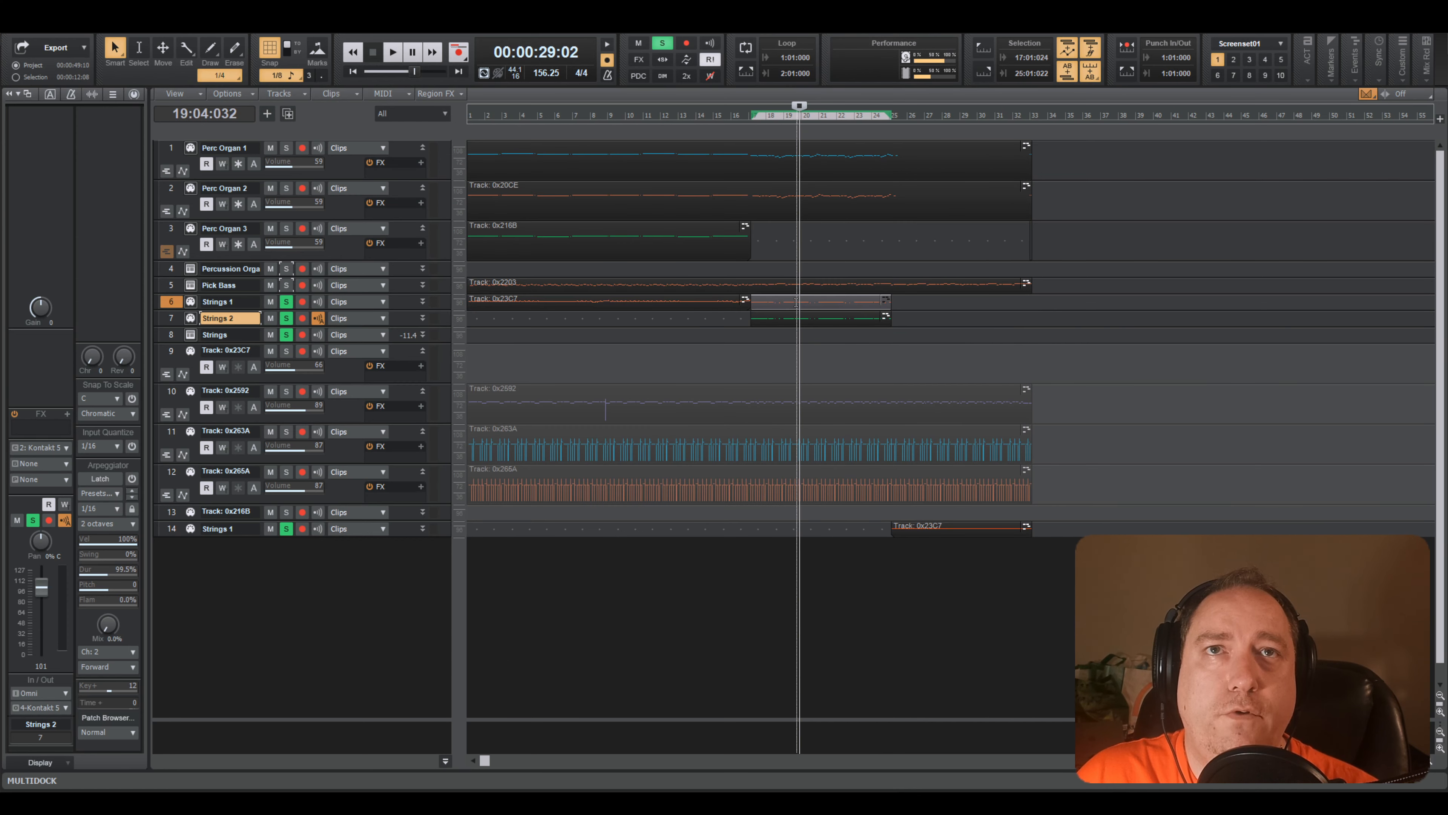
# - Try moving the Strings 2 clip at measures 17 to 25 onto the Strings track, and undo the move
pyautogui.moveTo(802, 318); pyautogui.dragTo(780, 336)
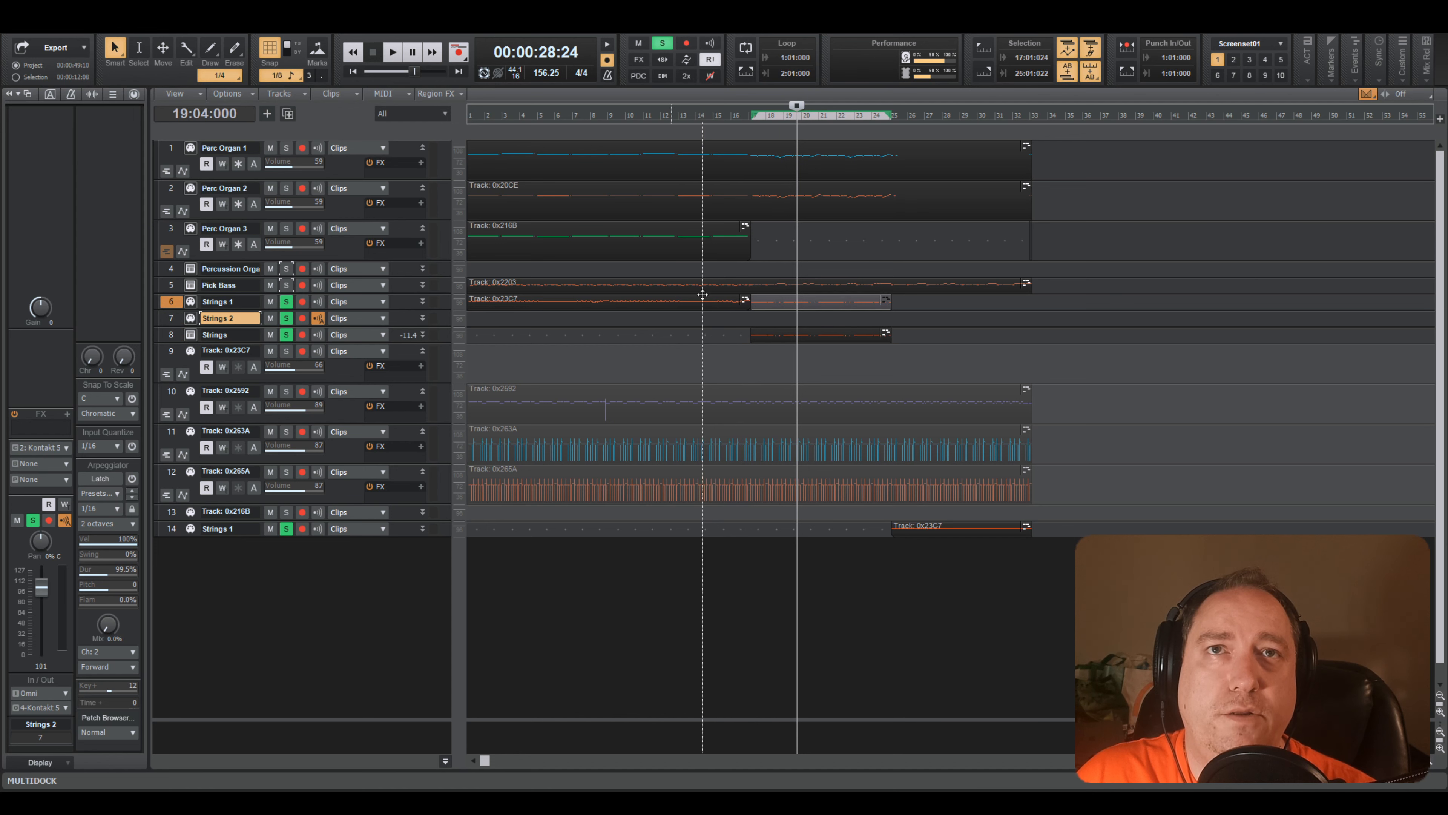
pyautogui.hotkey('ctrl', 'z')
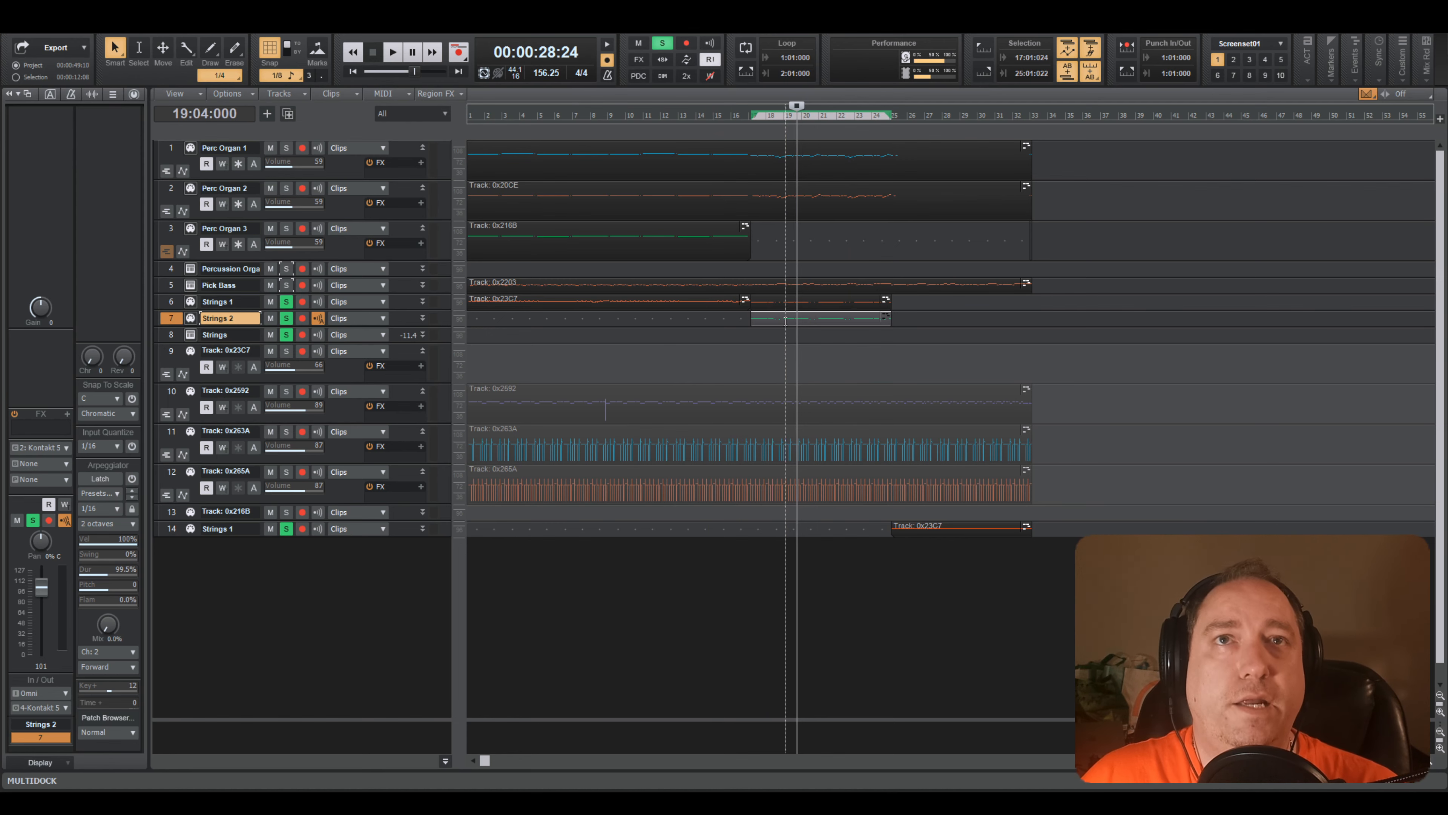
# - Select the Strings 1 notes in measures 17 to 25 in the piano roll and lower their velocities slightly
pyautogui.doubleClick(774, 302)
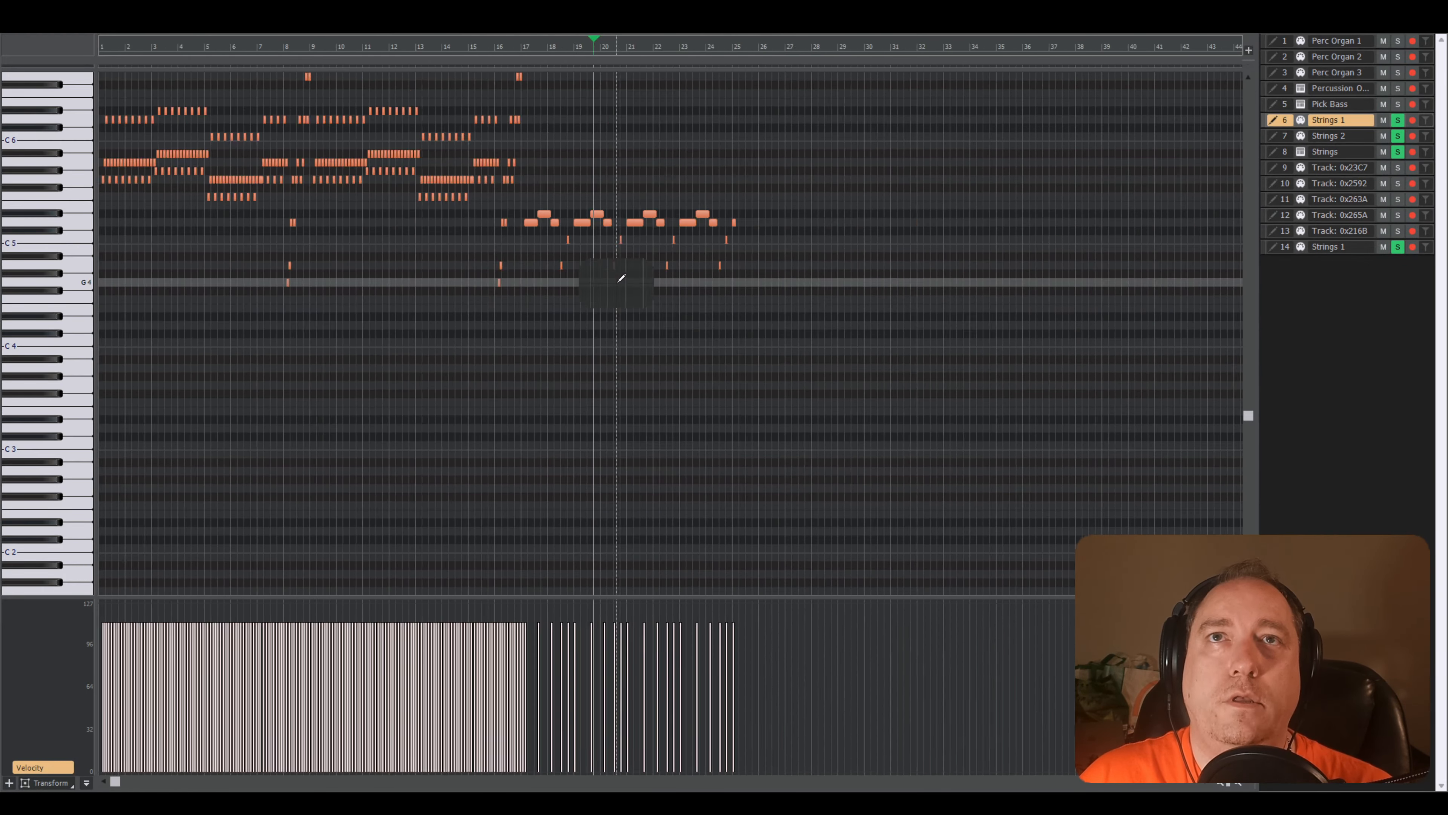
pyautogui.scroll(2, 621, 279)
pyautogui.middleClick(536, 320)
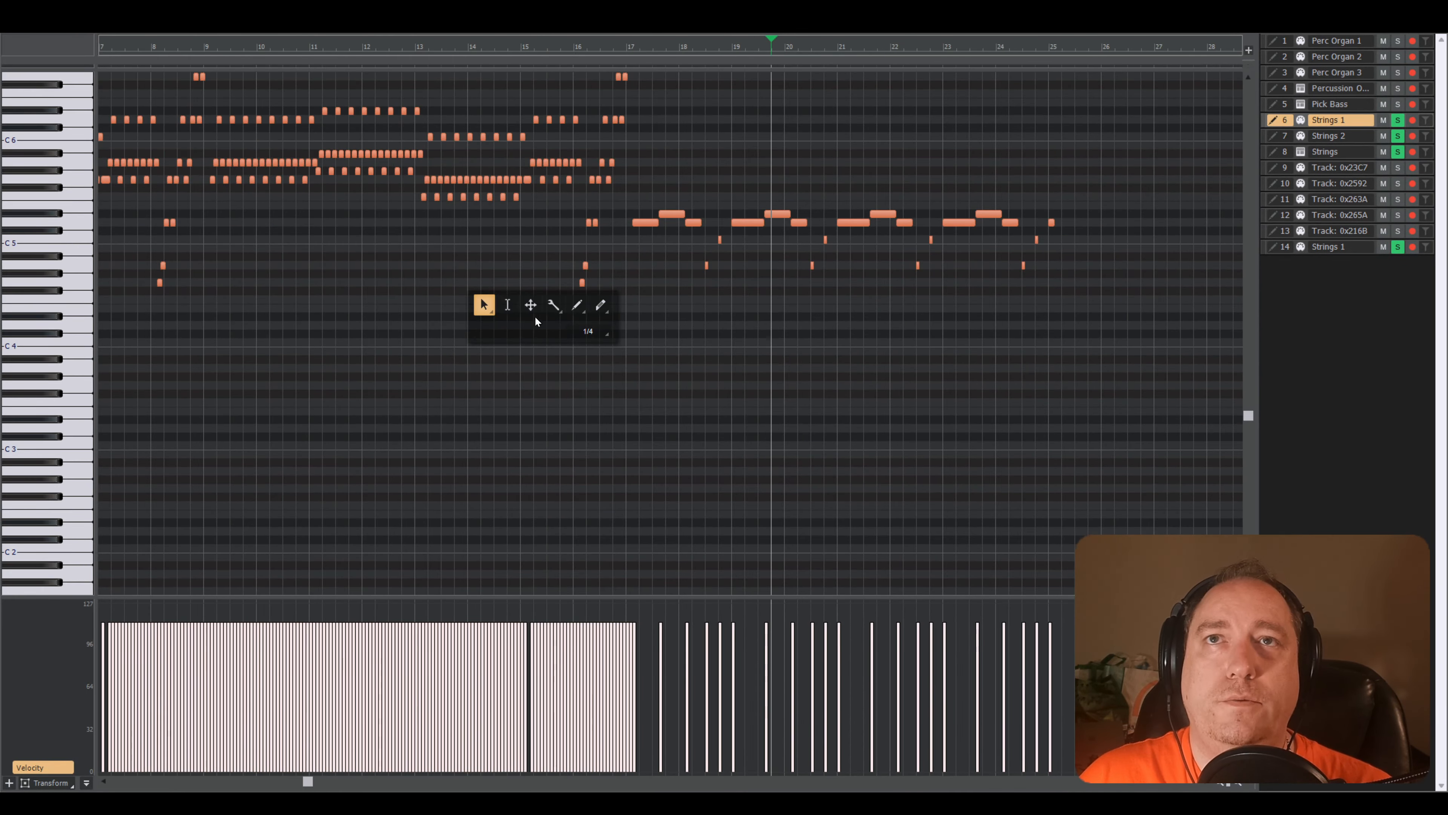
pyautogui.click(505, 308)
pyautogui.moveTo(626, 198); pyautogui.dragTo(1078, 322)
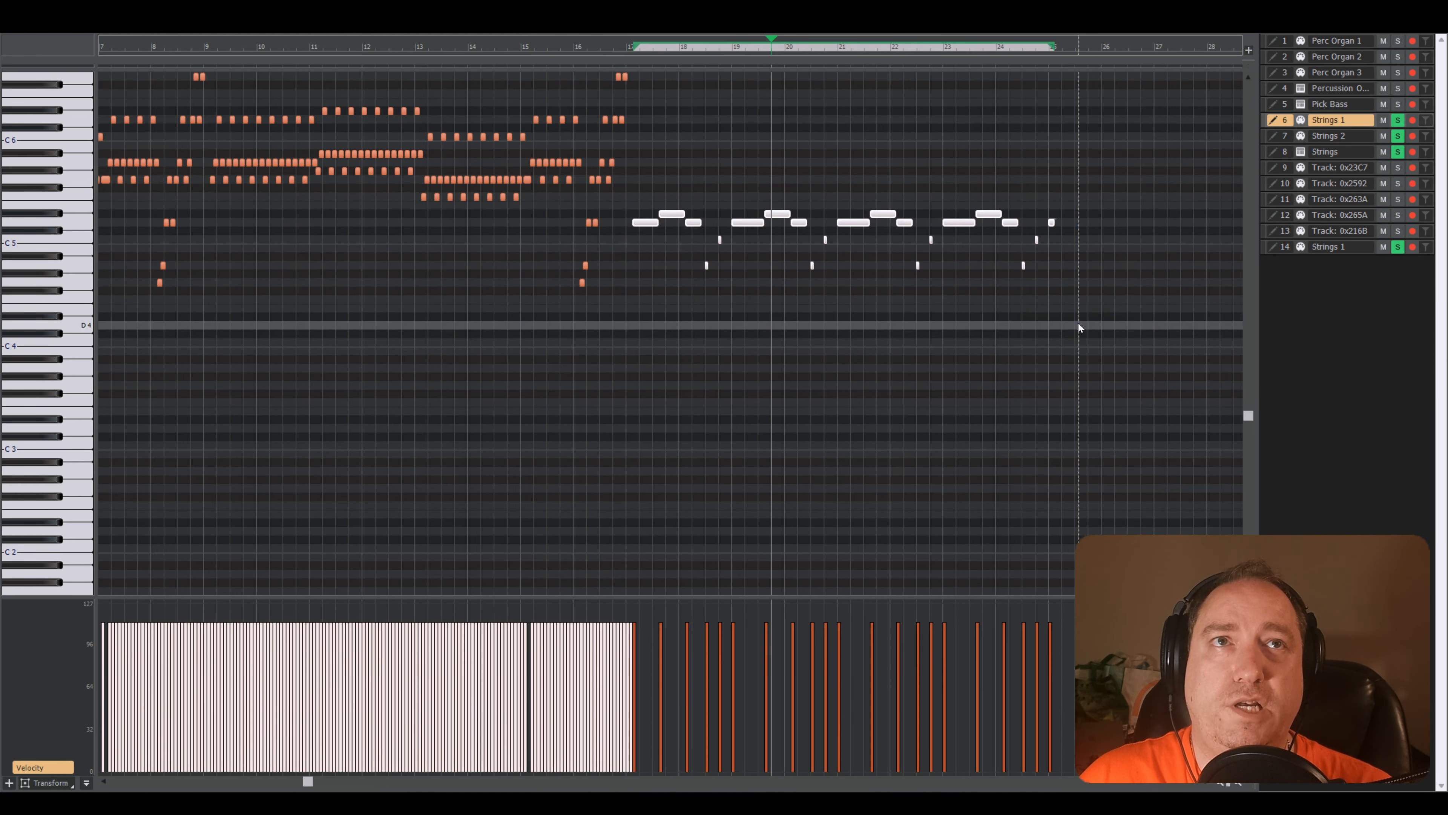
pyautogui.middleClick(1078, 324)
pyautogui.click(1018, 311)
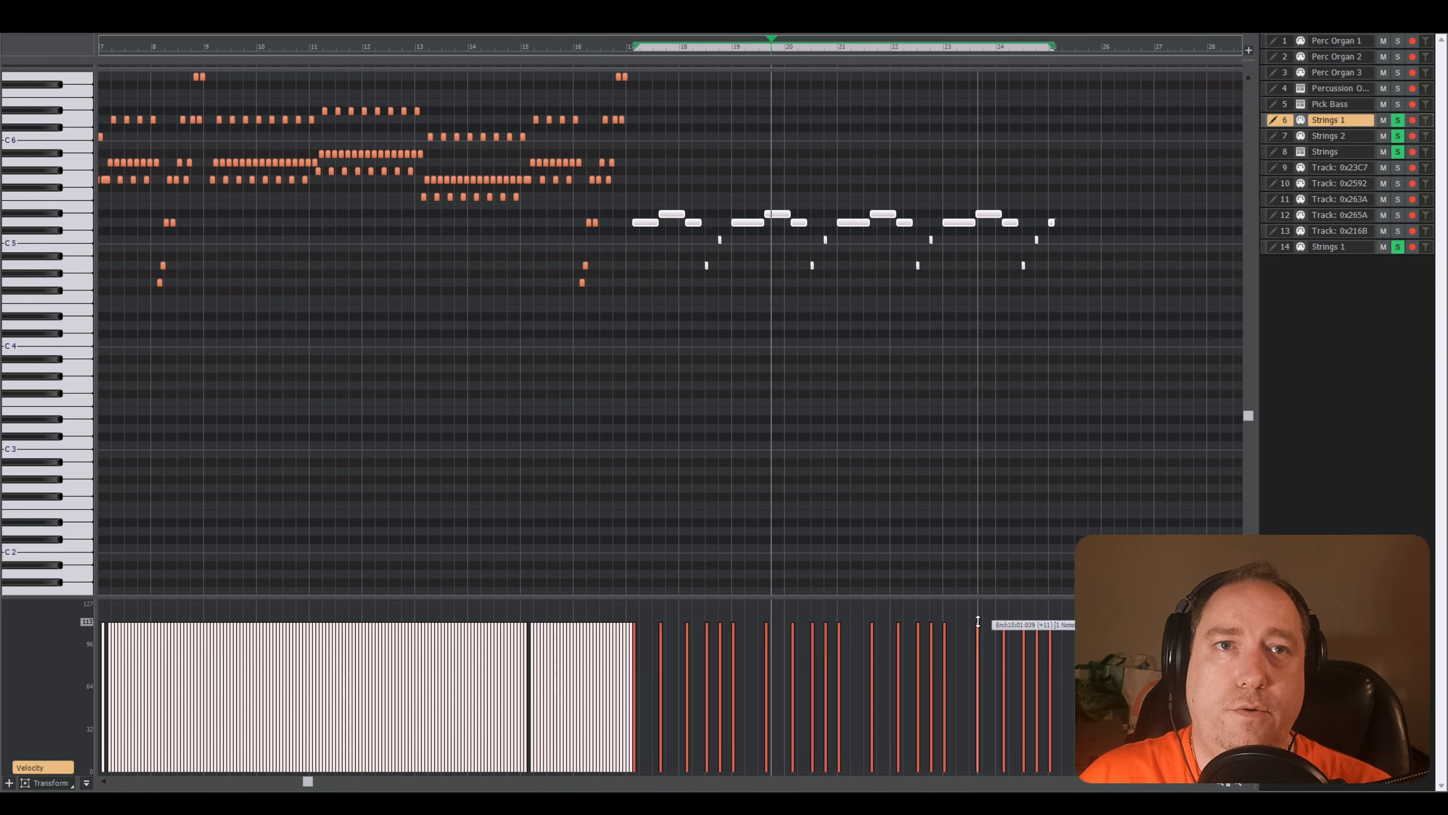
pyautogui.moveTo(978, 621); pyautogui.dragTo(977, 637)
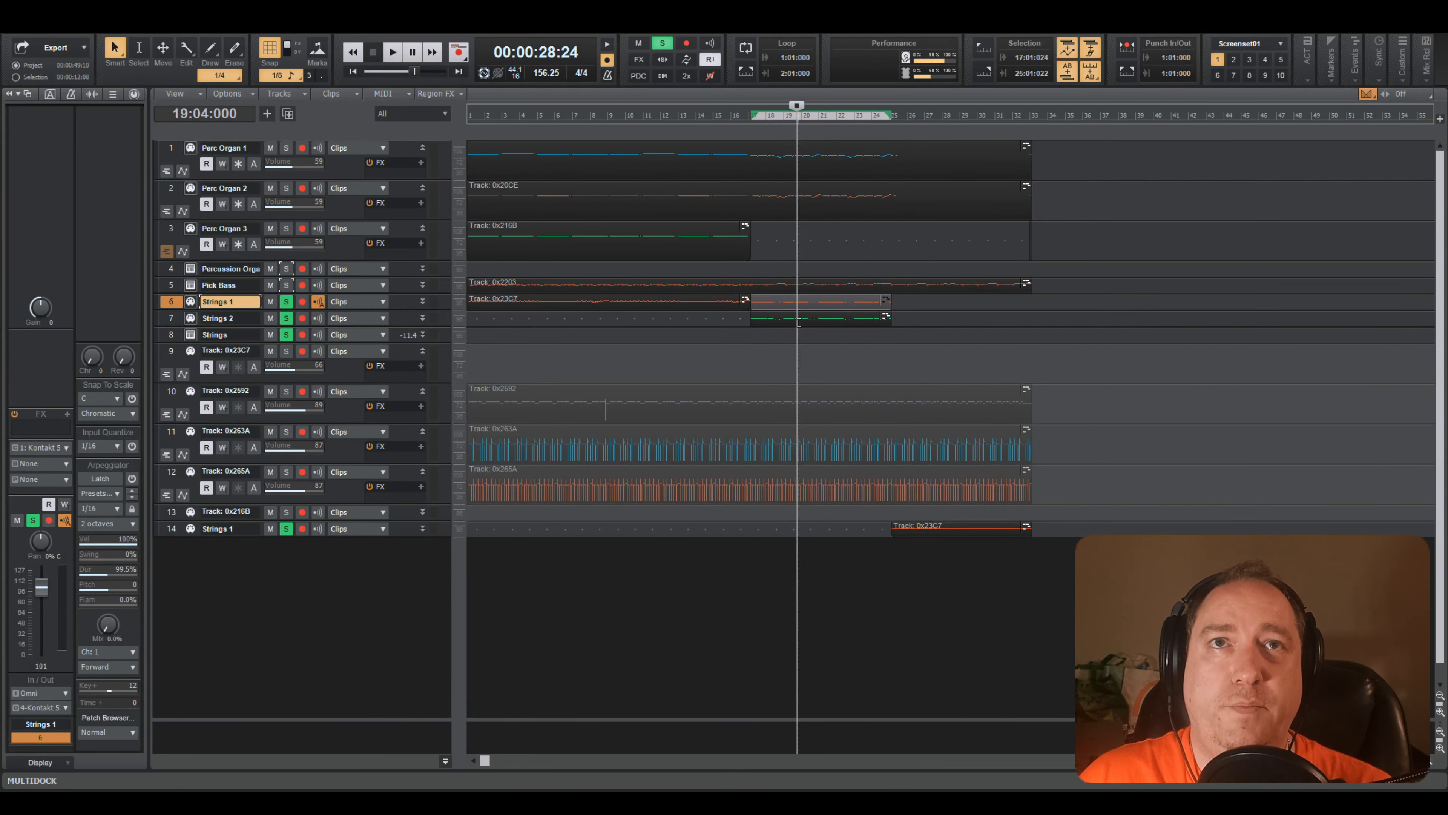
# - Select all the Strings 2 notes in measures 17 to 25 and lower their velocities to about 90
pyautogui.doubleClick(785, 316)
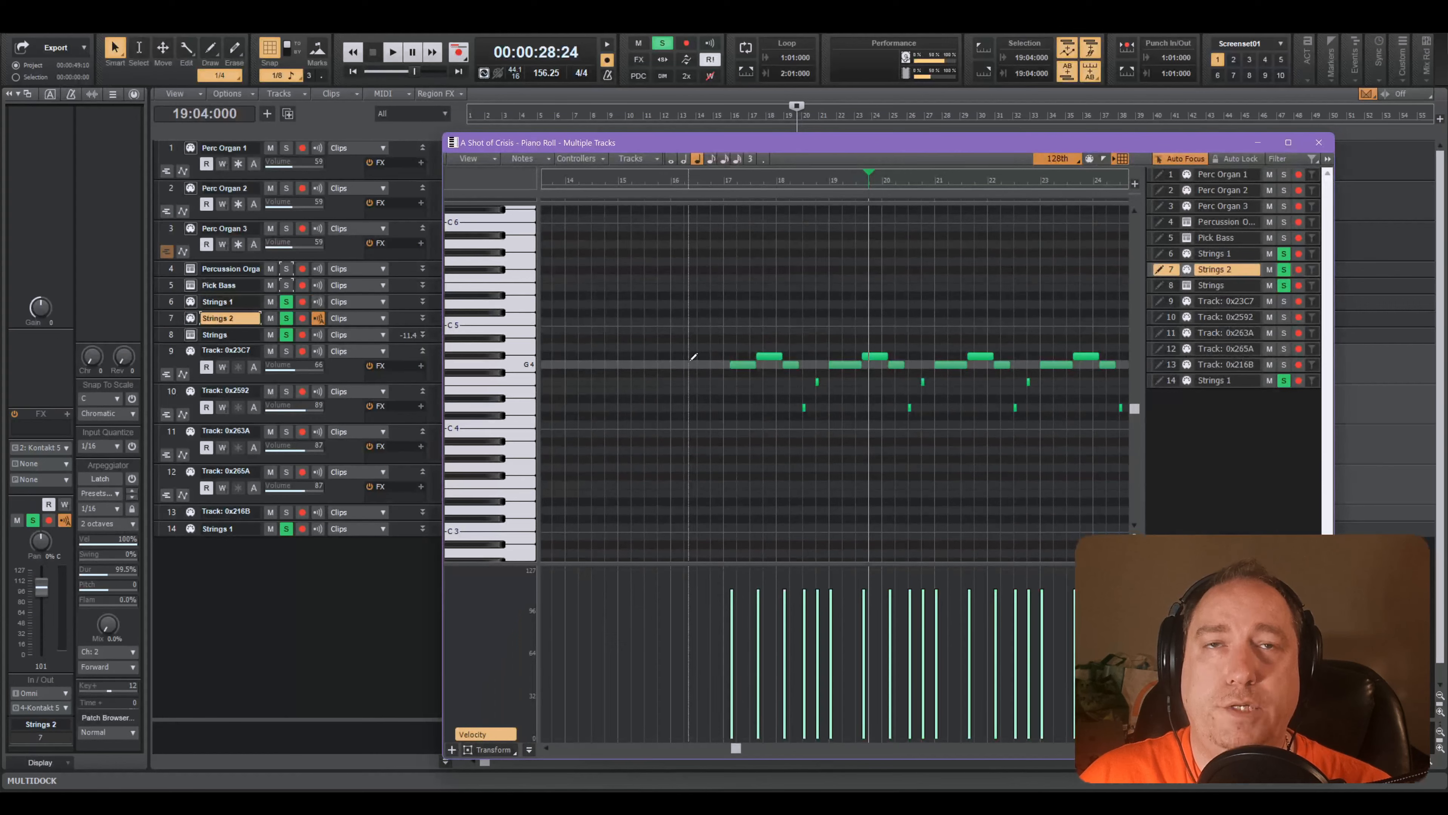
pyautogui.scroll(-5, 690, 352)
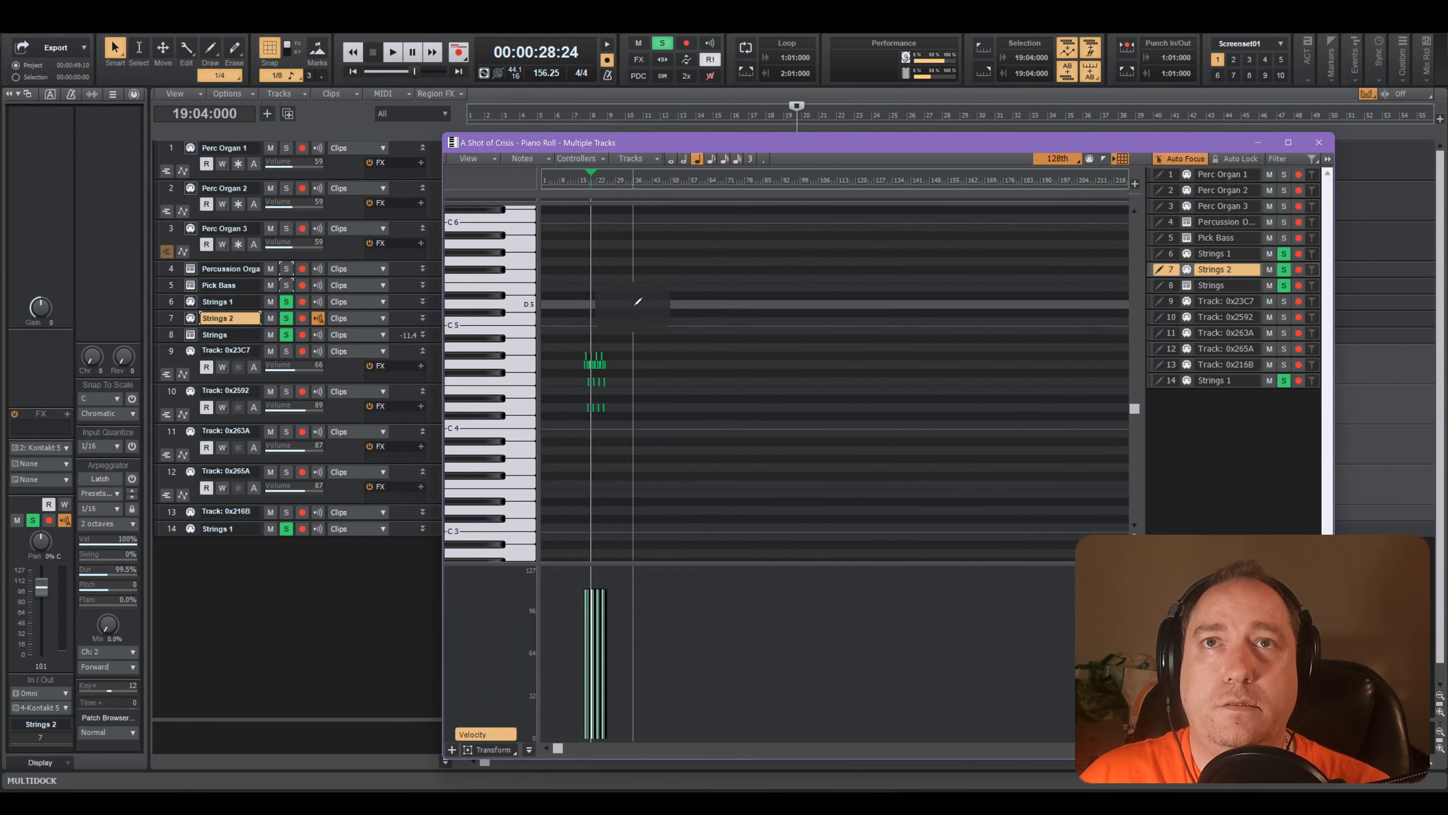
pyautogui.scroll(6, 638, 301)
pyautogui.press('t')
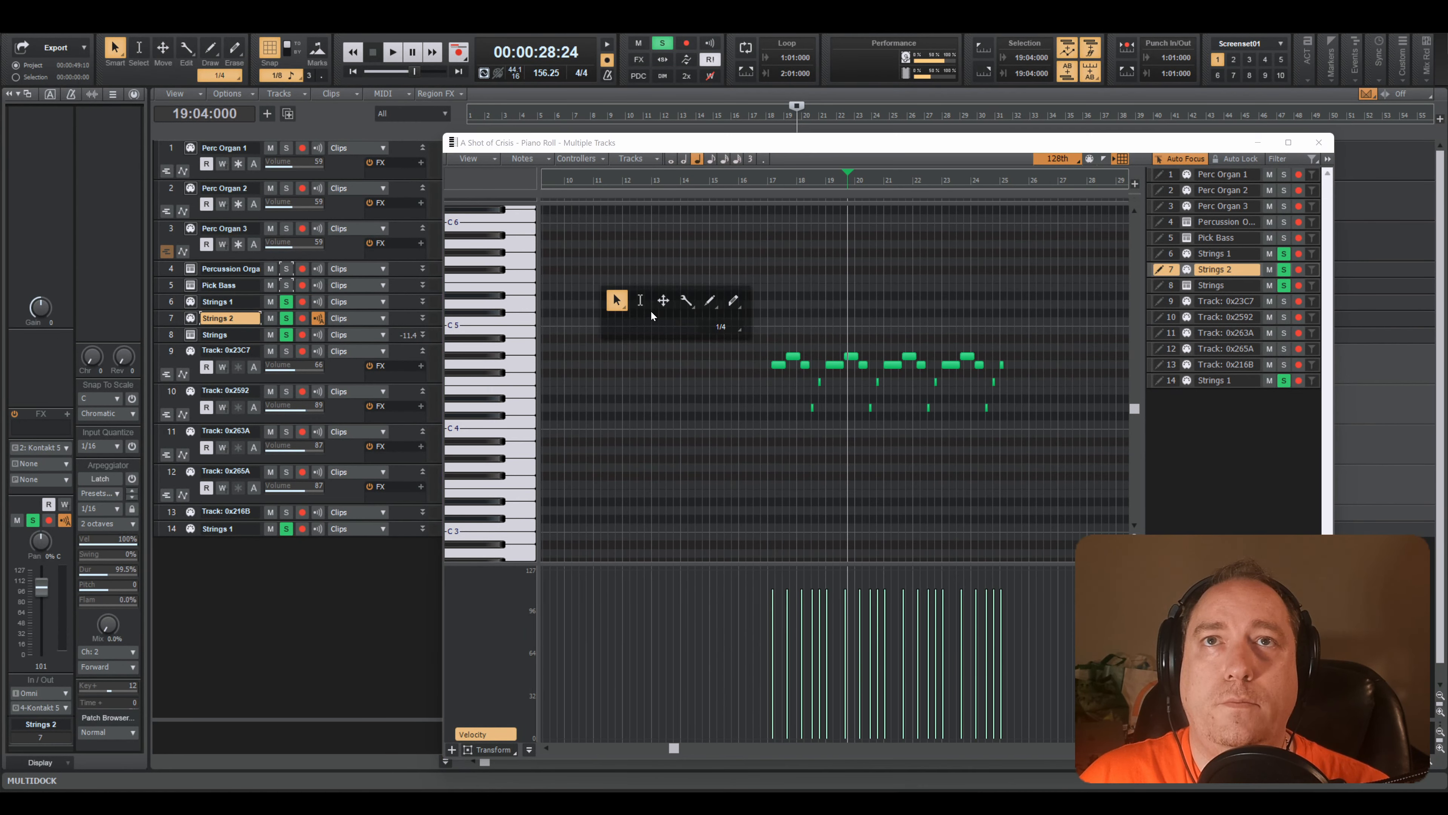
pyautogui.click(641, 301)
pyautogui.moveTo(737, 333); pyautogui.dragTo(1027, 436)
pyautogui.press('t')
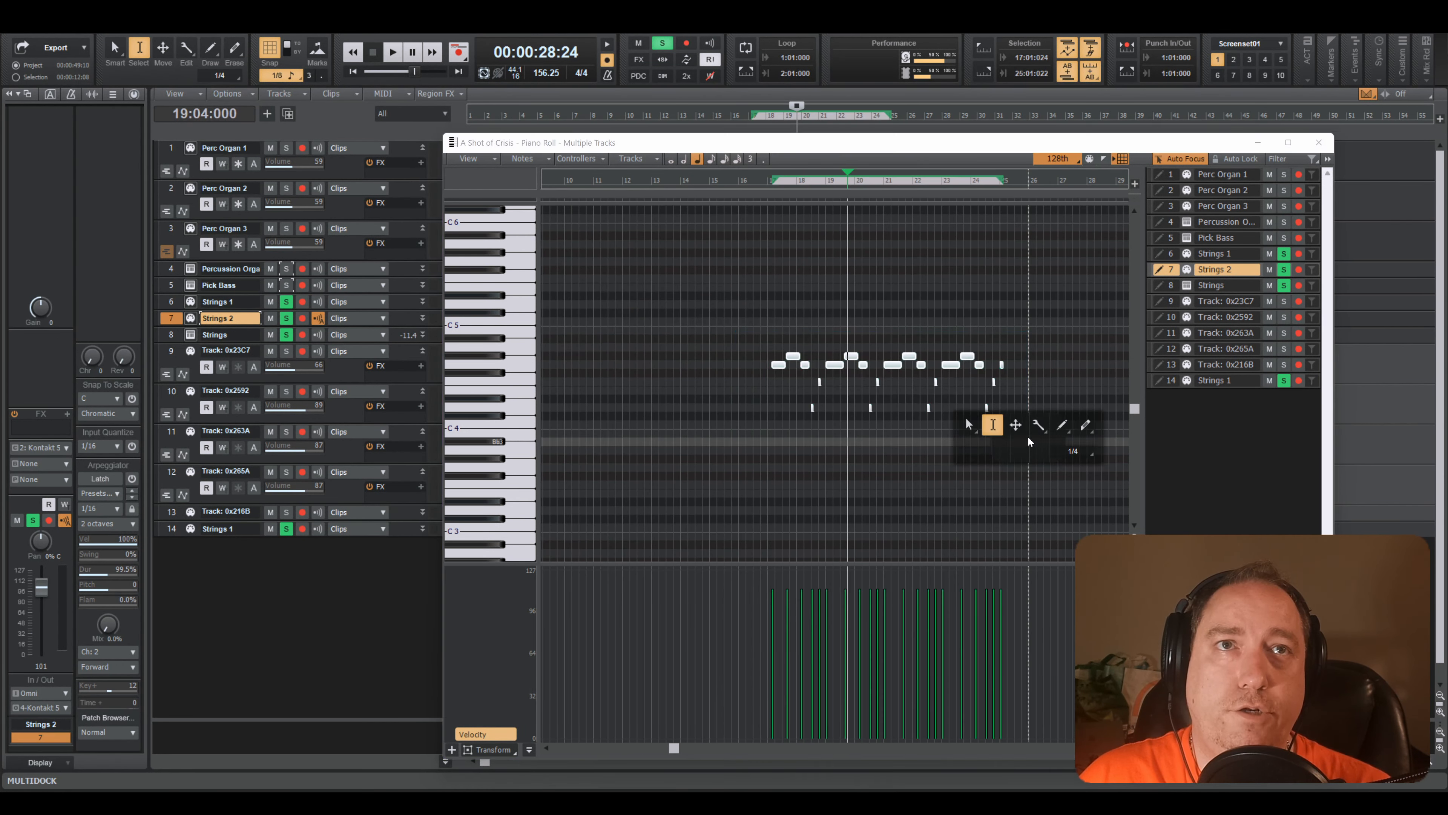
pyautogui.click(968, 423)
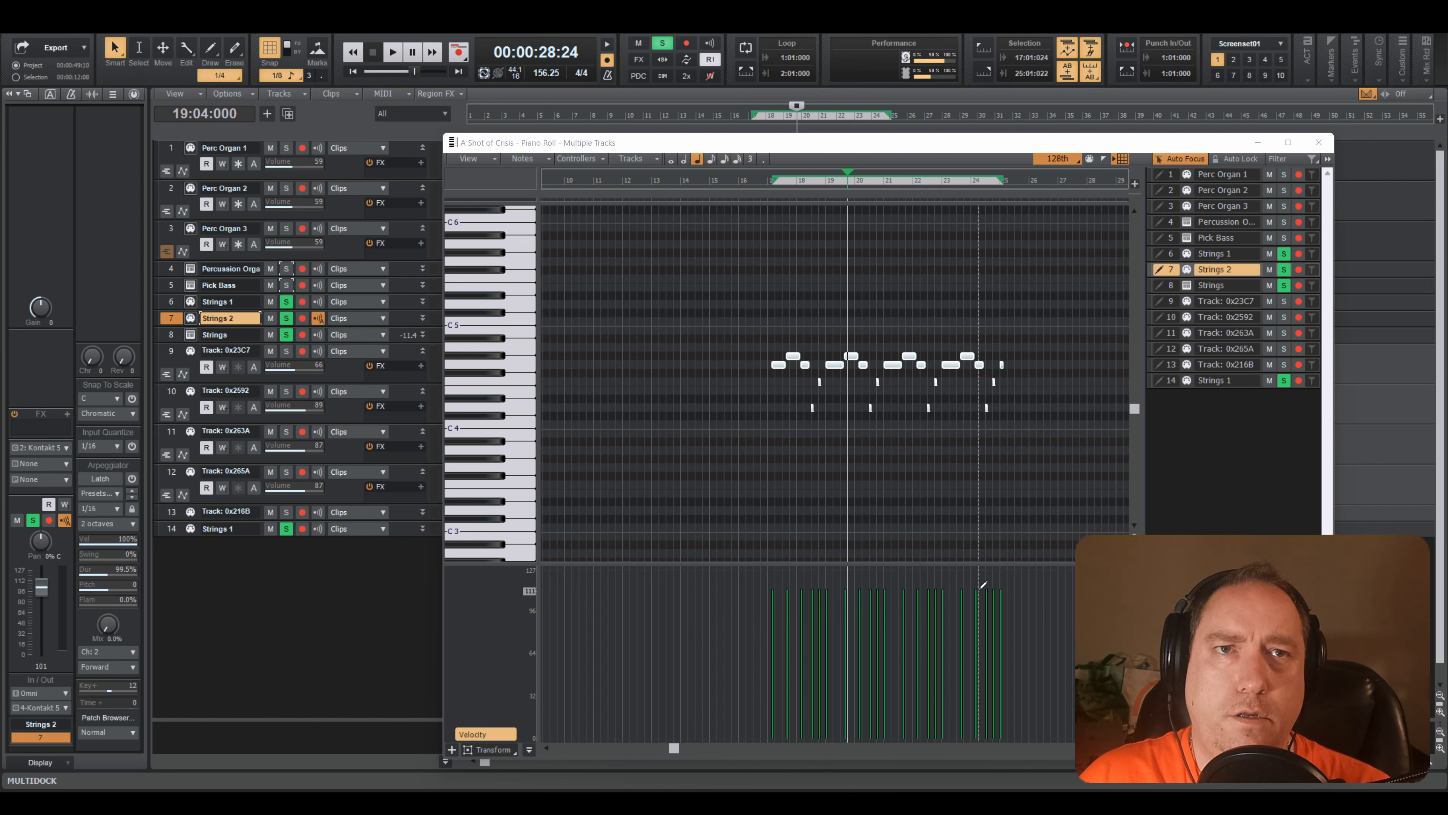
pyautogui.moveTo(978, 587); pyautogui.dragTo(975, 619)
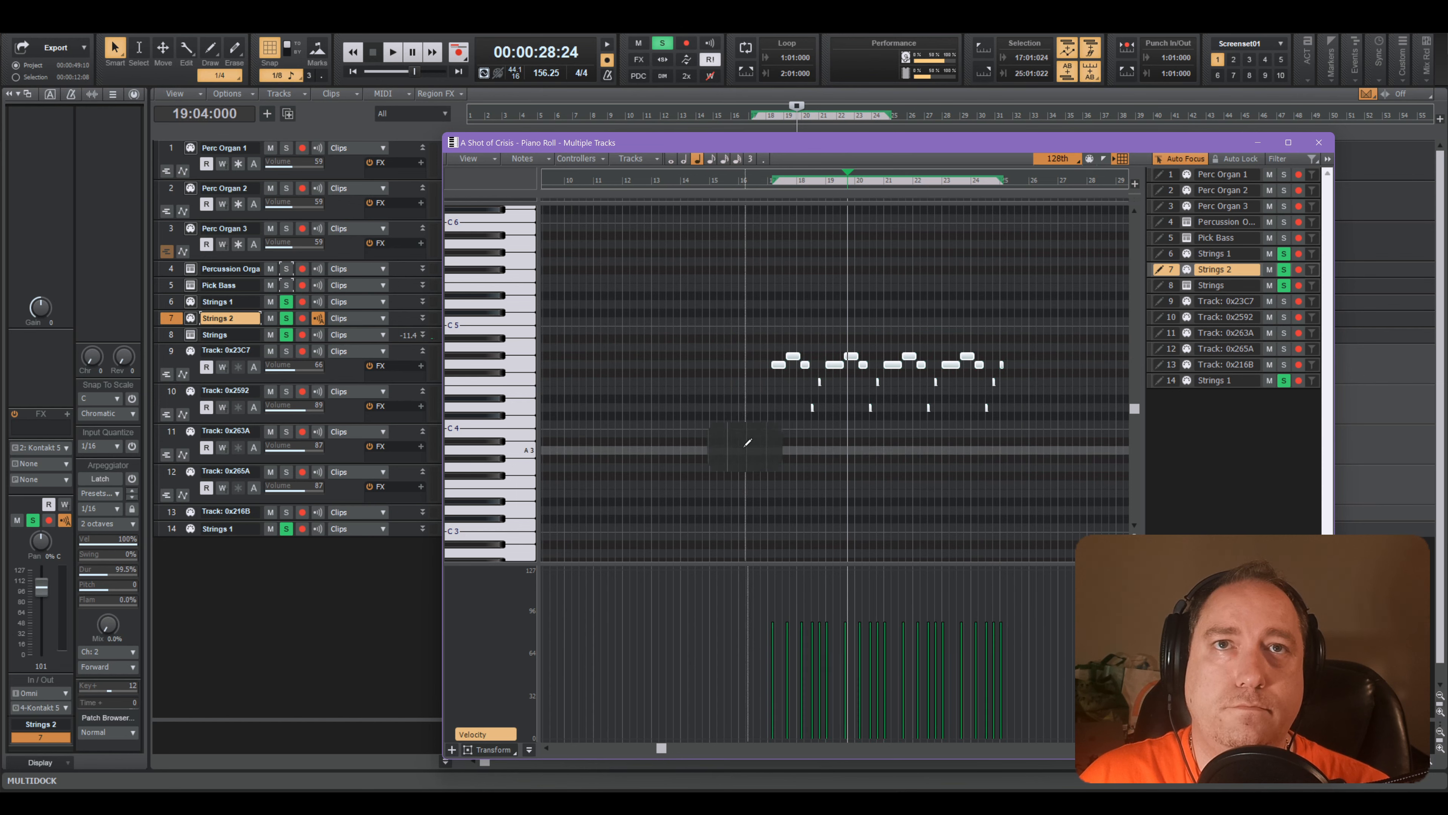
# - Play the two strings parts from measure 16, close the piano roll, and unsolo the Strings tracks
pyautogui.click(744, 443)
pyautogui.press('space')
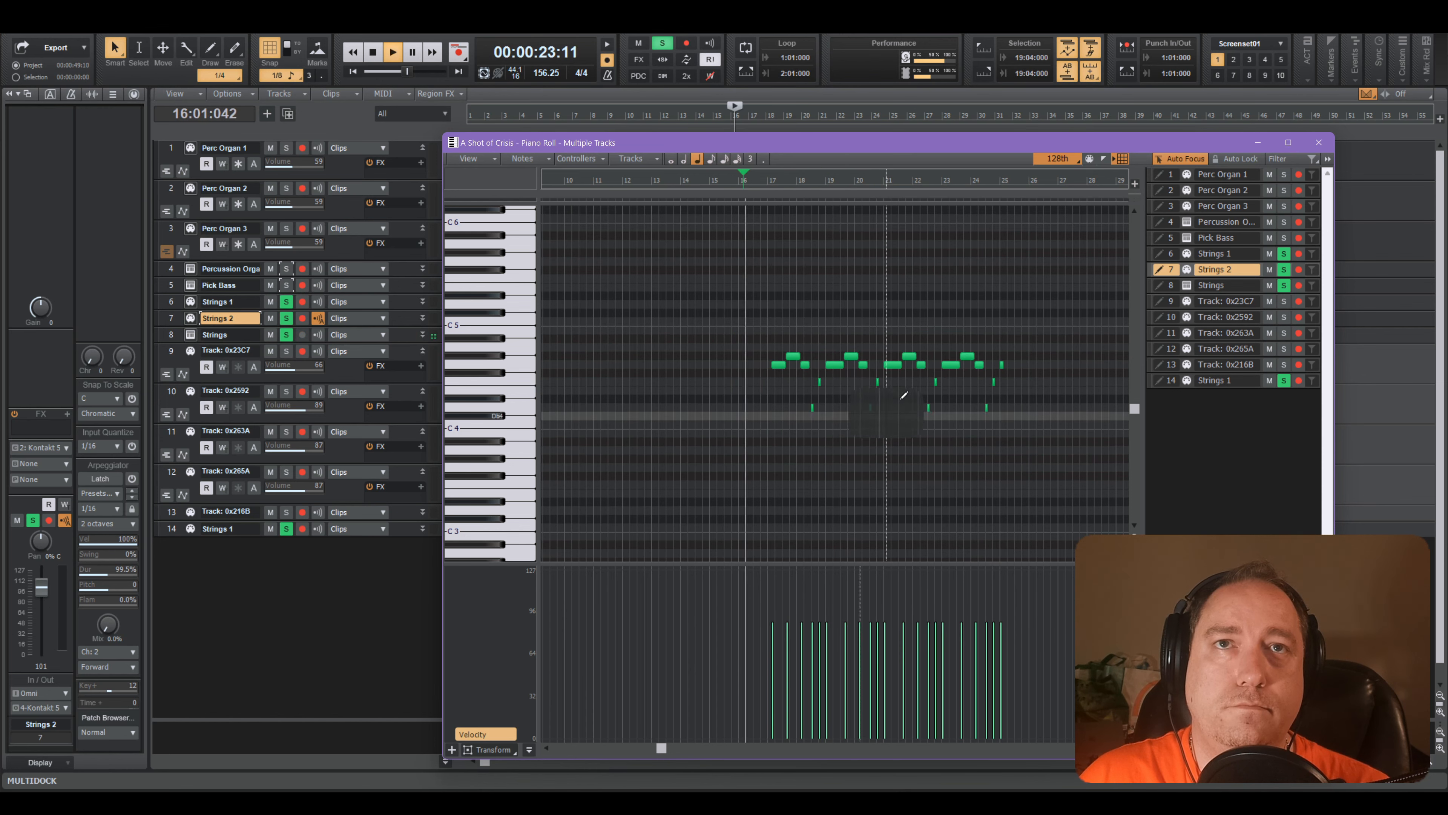
pyautogui.click(1326, 147)
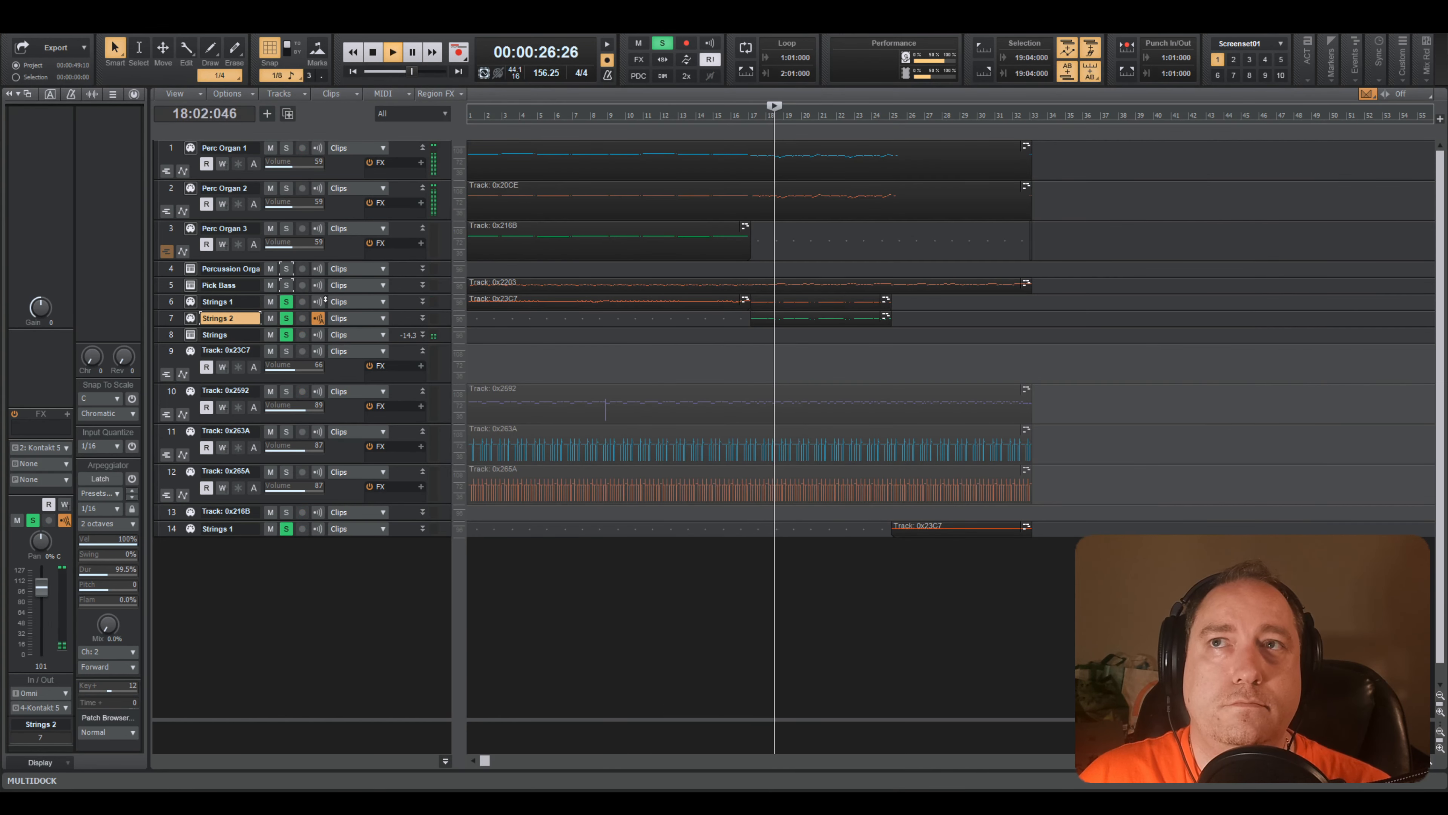
pyautogui.click(289, 337)
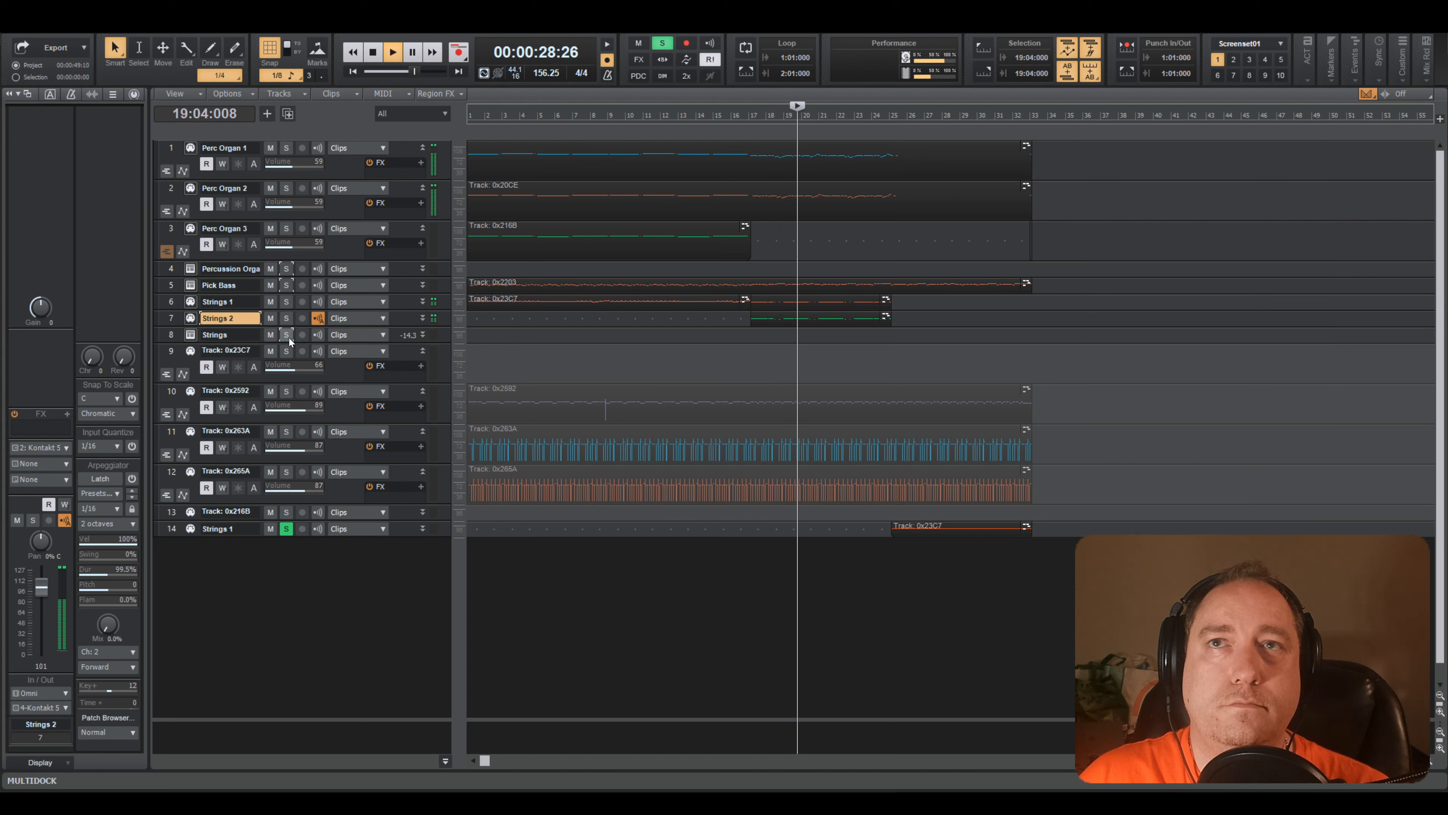
# - Unsolo and rename track 14 as Crash, and delete the empty Track: 0x23C7
pyautogui.click(286, 528)
pyautogui.click(165, 348)
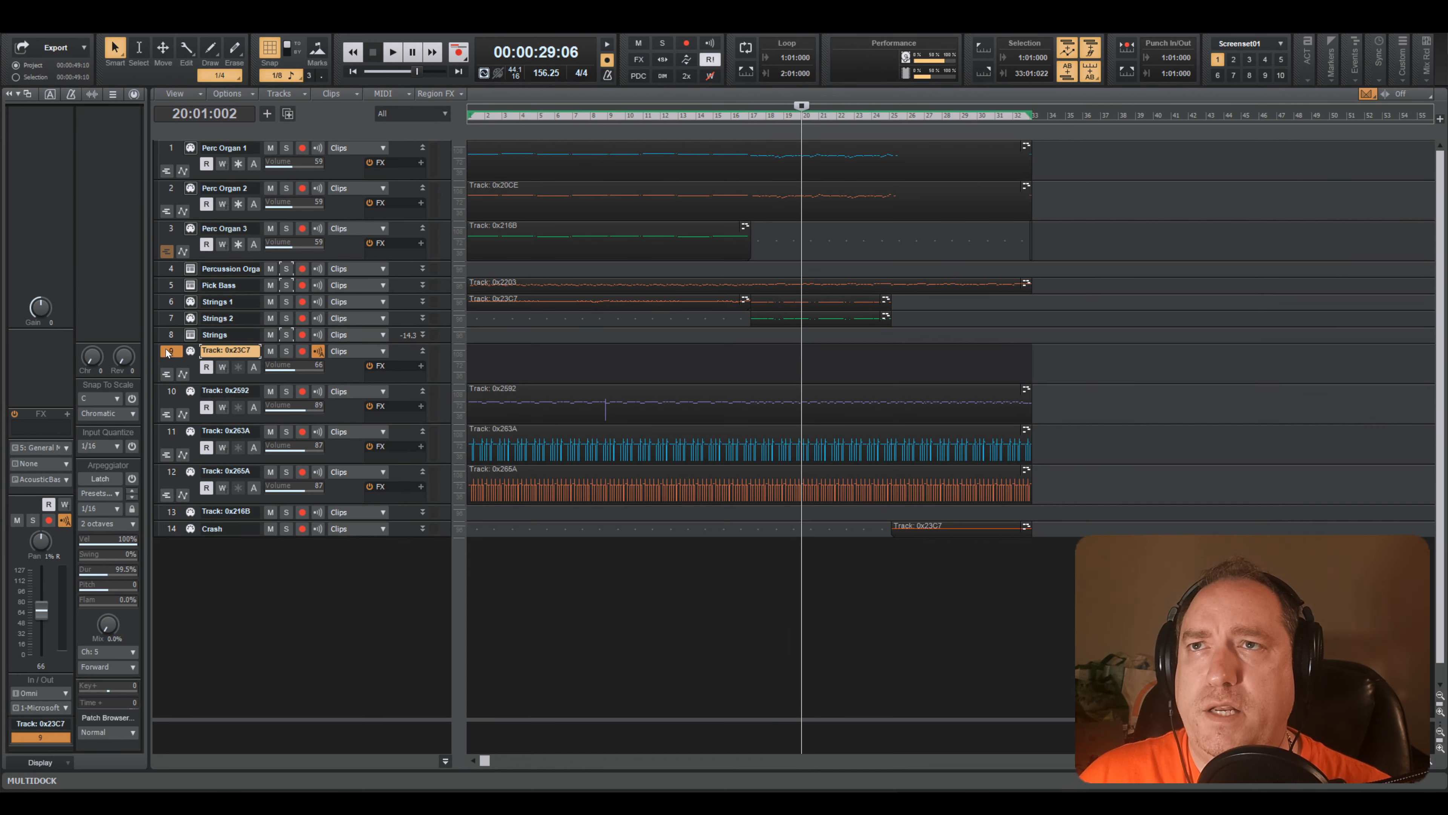
pyautogui.rightClick(167, 350)
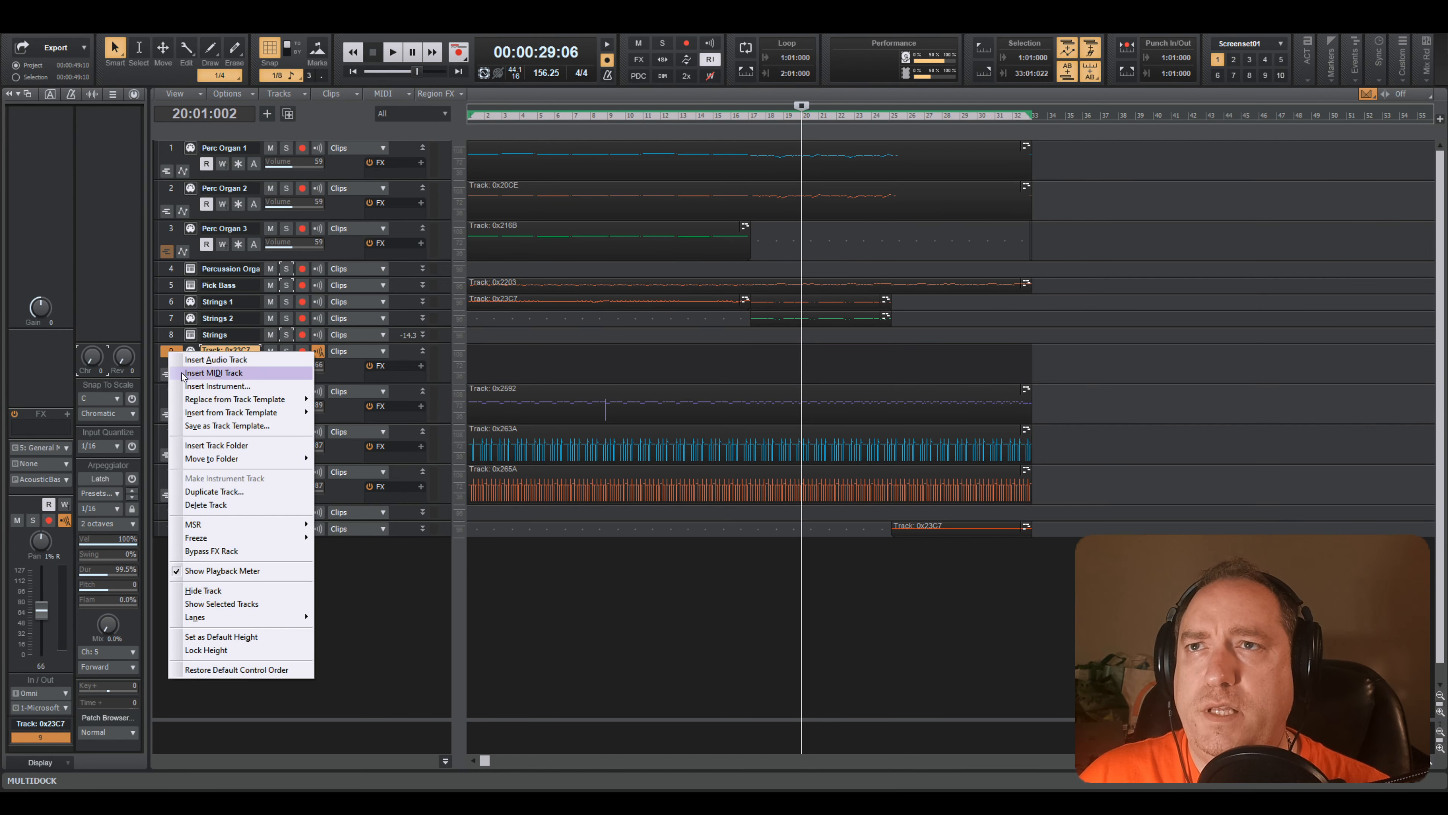
pyautogui.click(222, 505)
# - Play Track: 0x2592 on its own from the start of the song, then unsolo it
pyautogui.press('w')
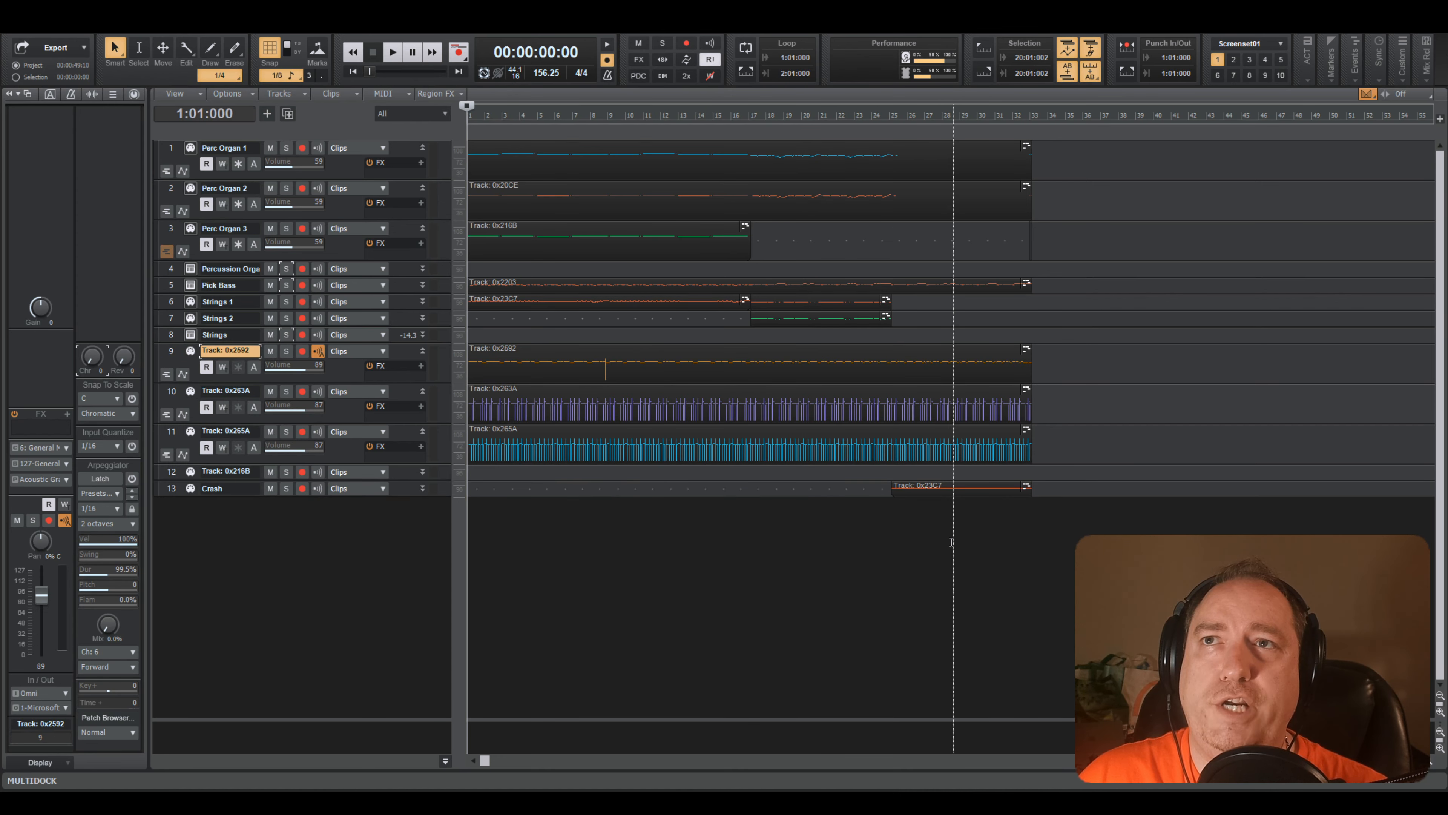
pyautogui.click(286, 351)
pyautogui.press('space')
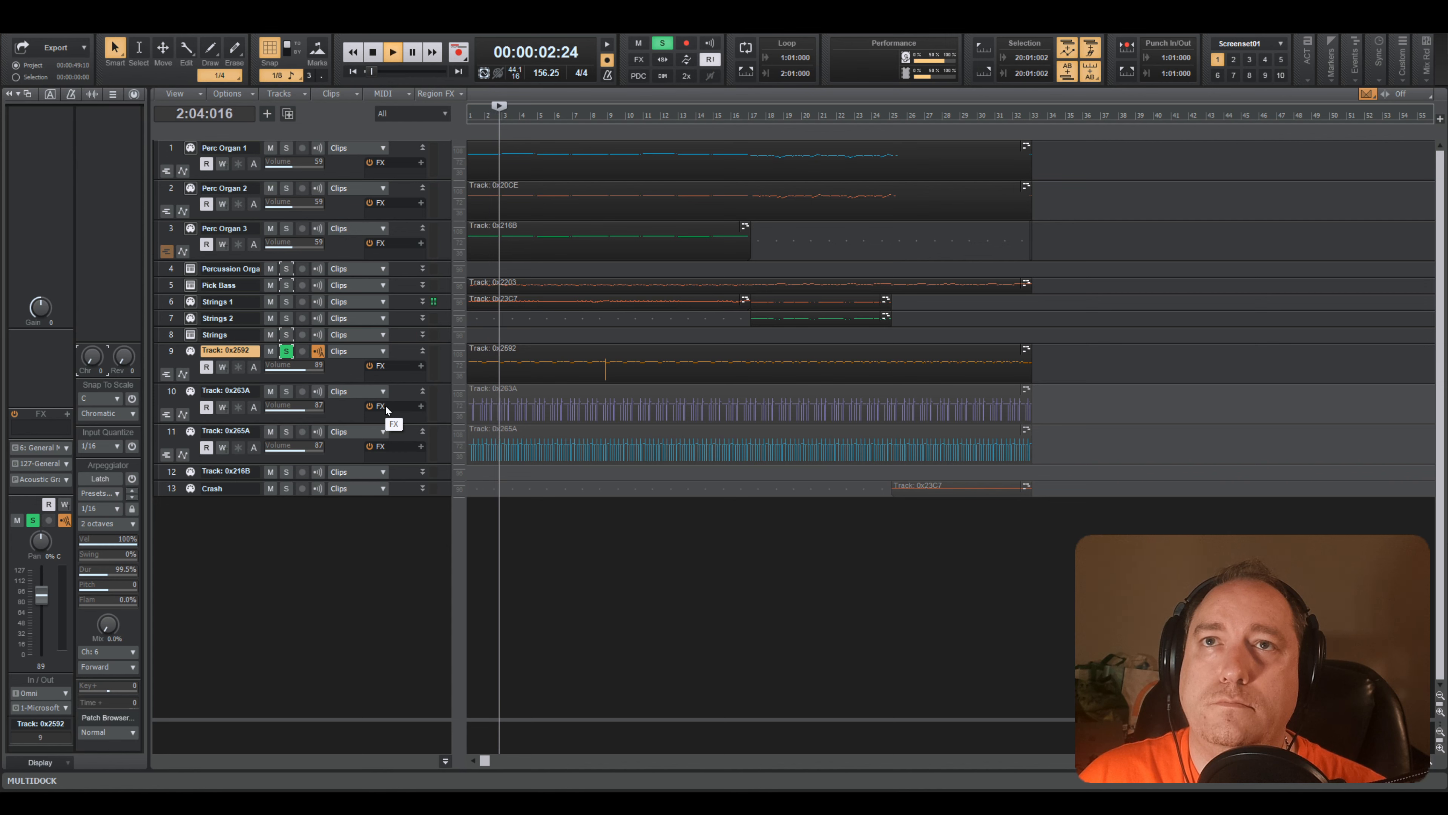
pyautogui.press('space')
pyautogui.click(286, 351)
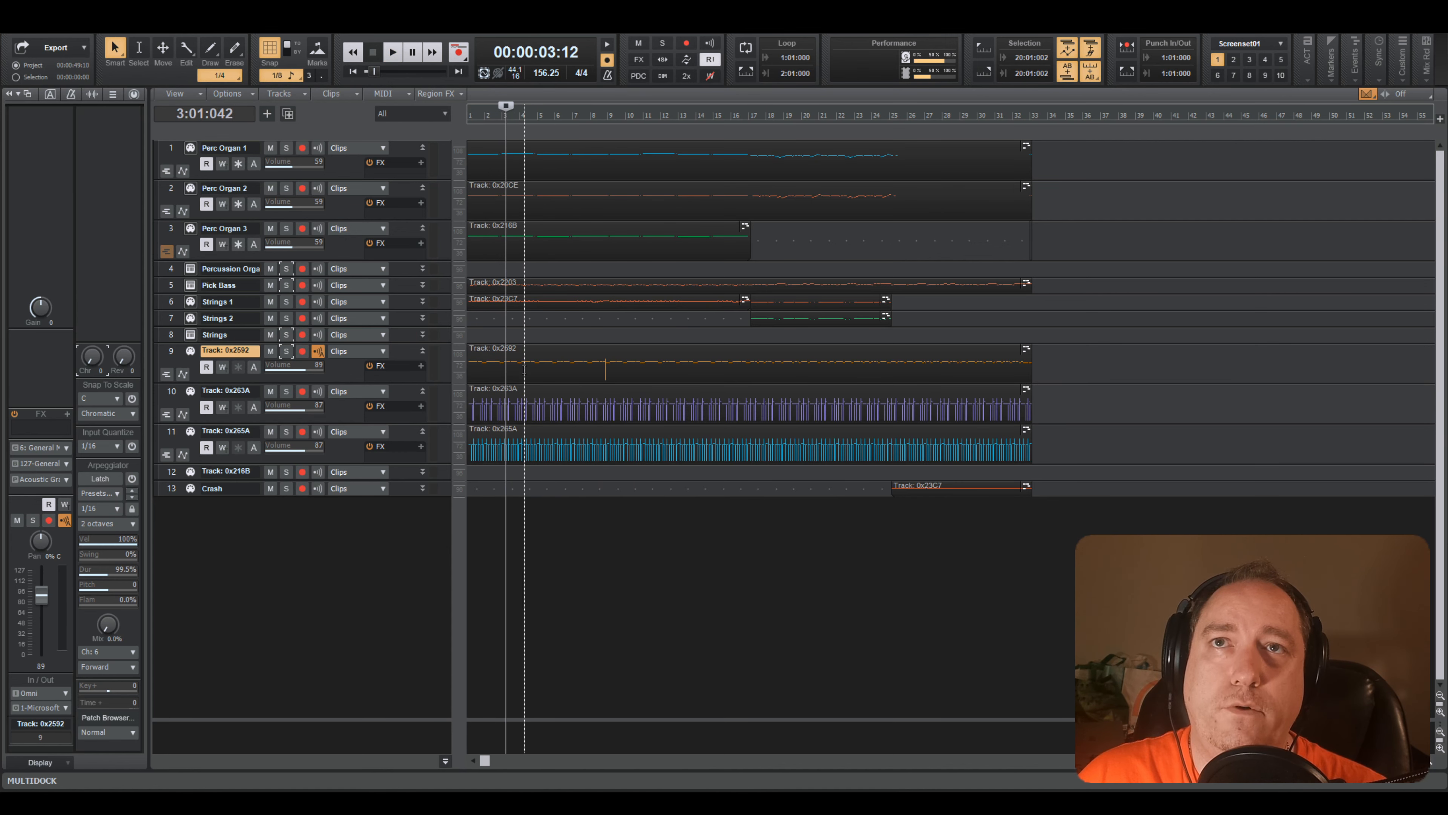
# - Play the full arrangement from the start, solo Track: 0x2592, and return to the beginning of the song
pyautogui.press('w')
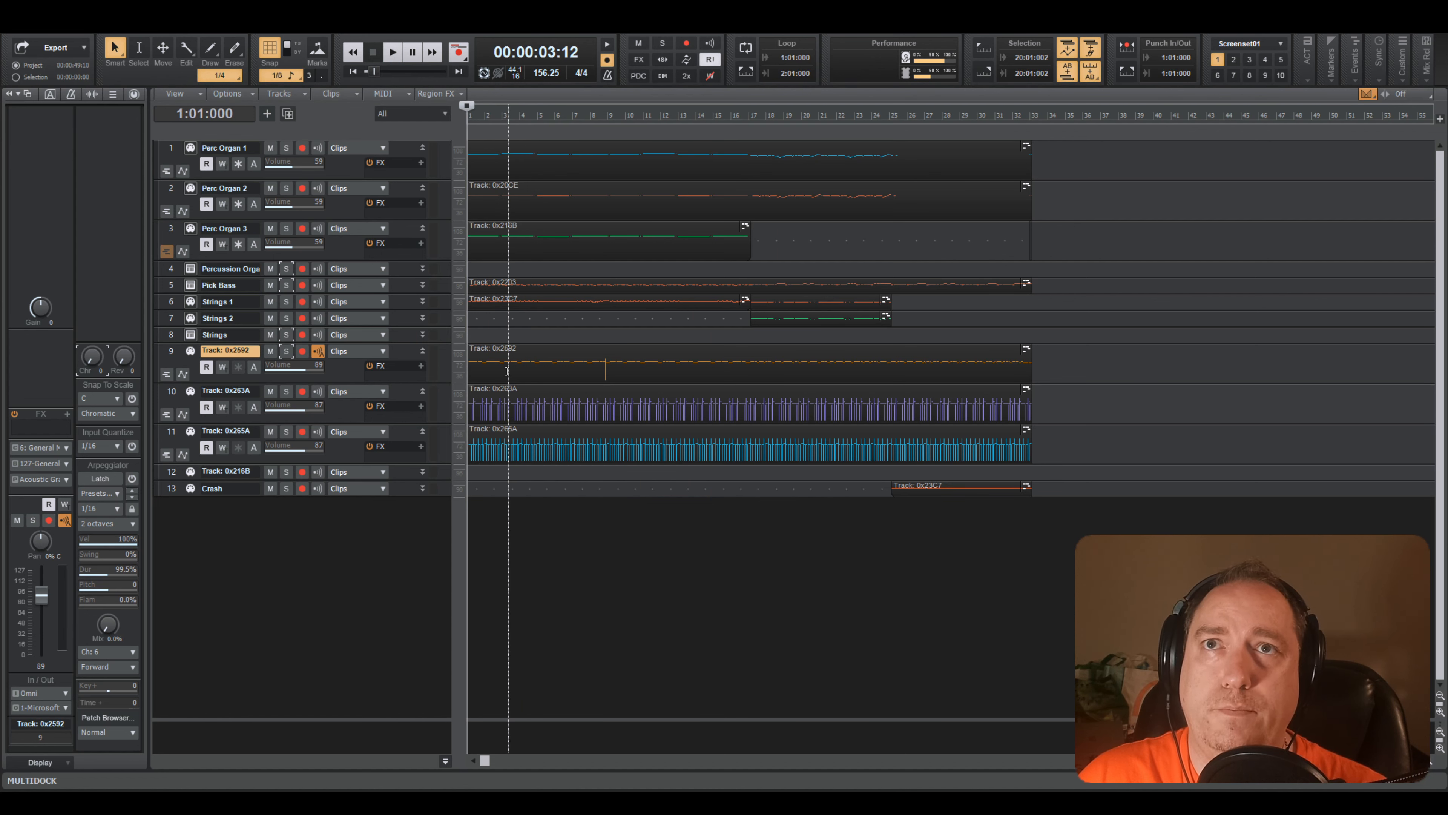
pyautogui.press('space')
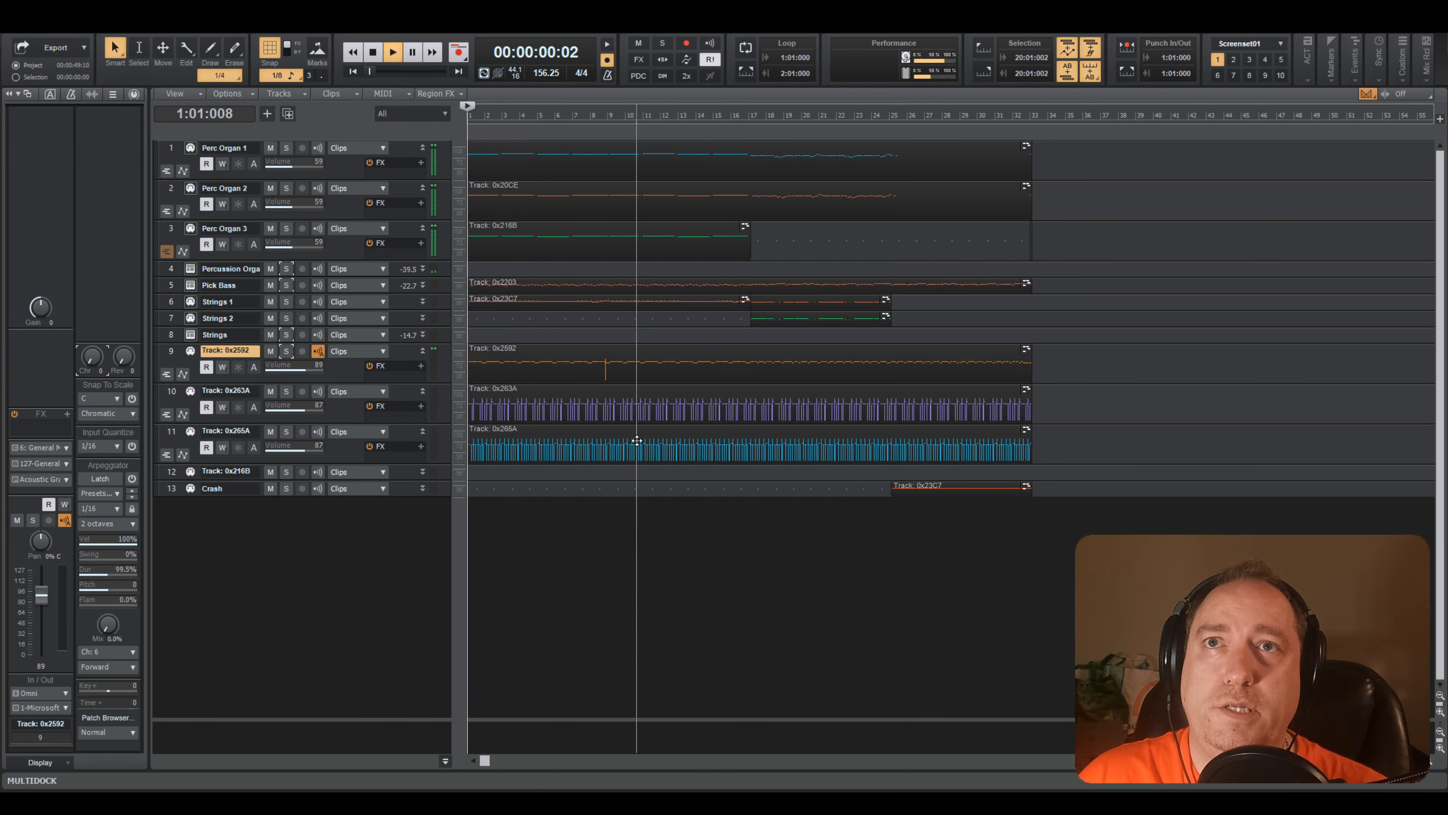
pyautogui.click(286, 352)
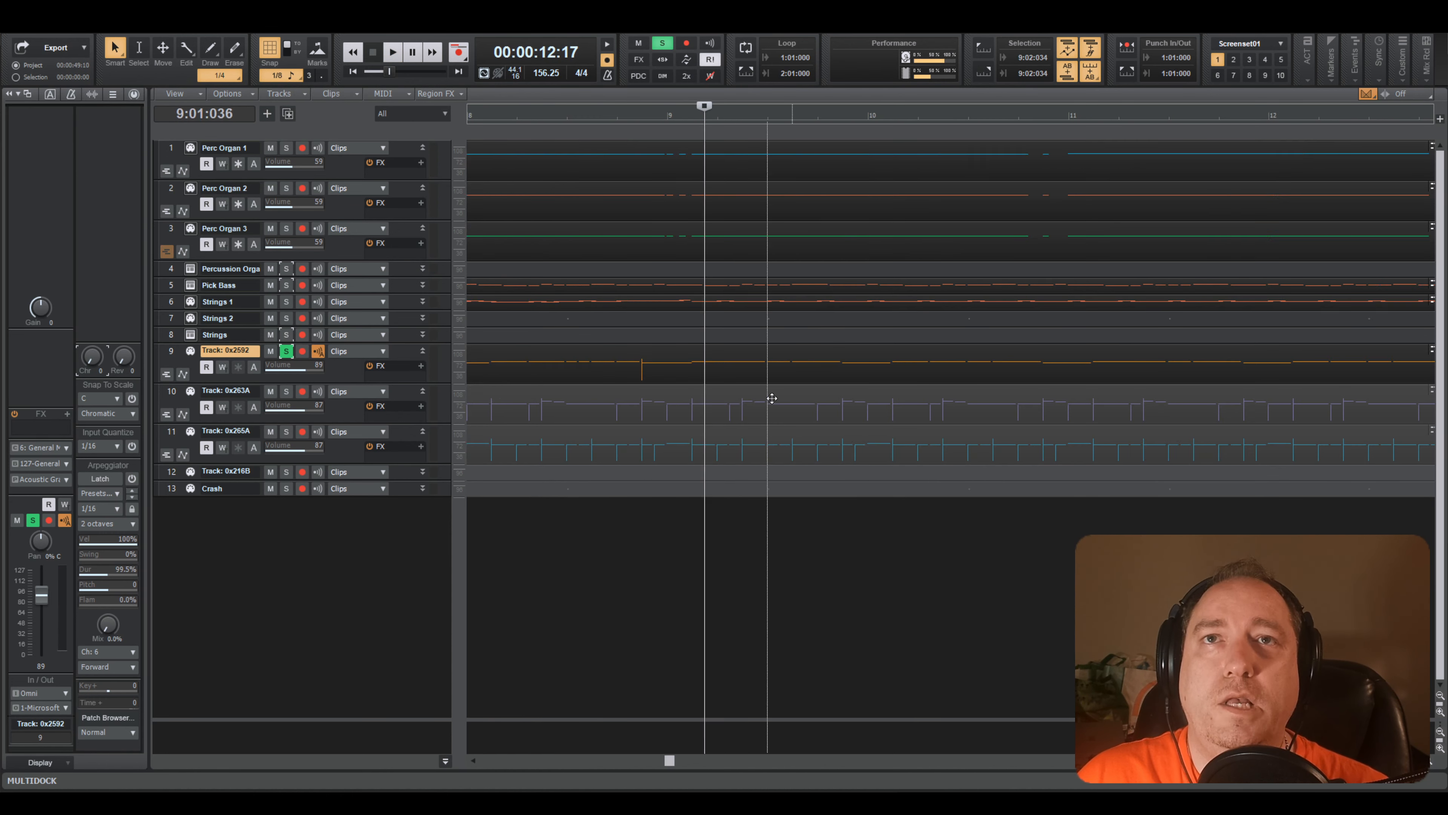
pyautogui.press('w')
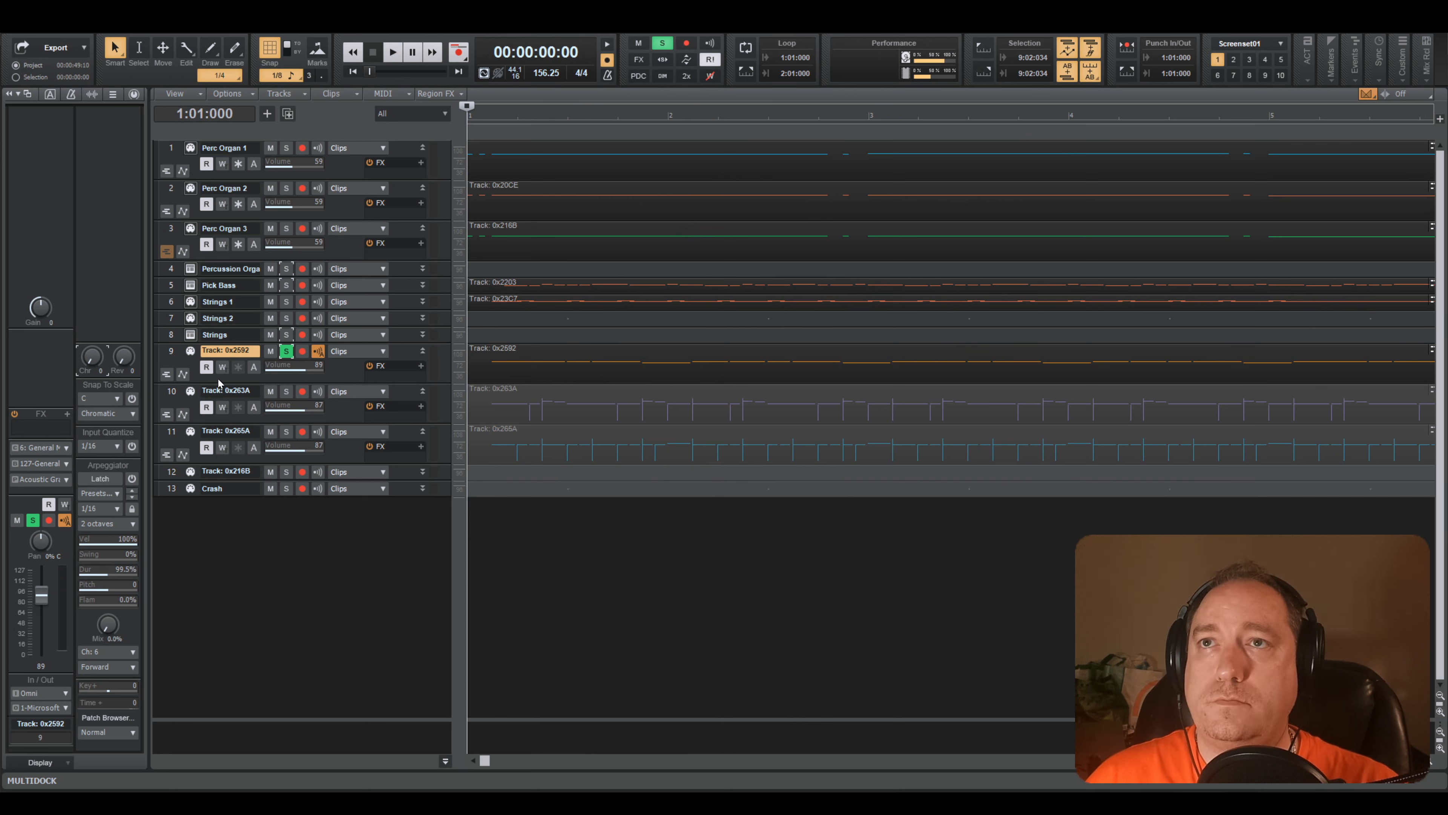
# - Insert a new MIDI track and place it directly below Track: 0x2592
pyautogui.rightClick(276, 576)
pyautogui.click(320, 616)
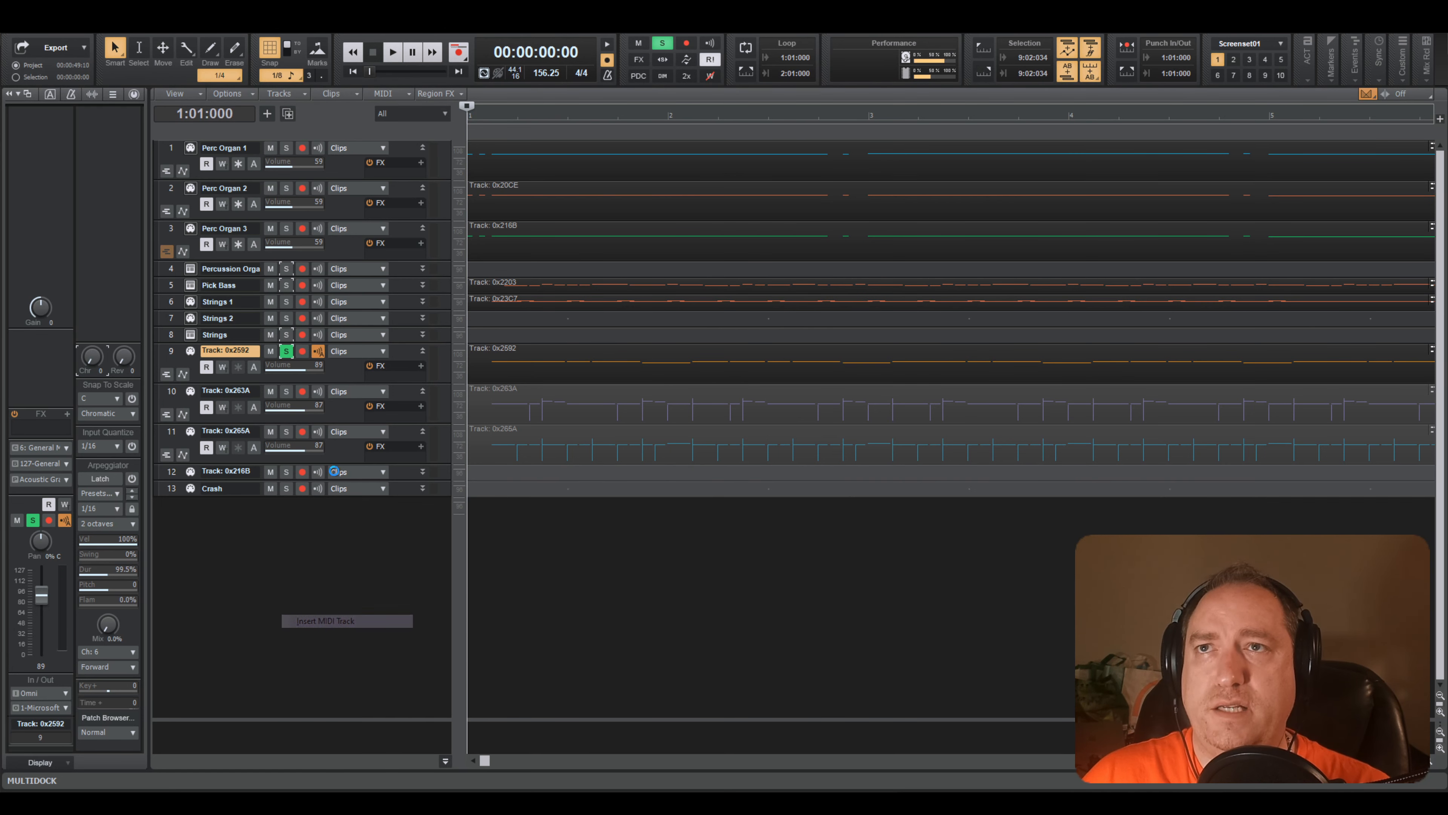
pyautogui.moveTo(382, 488); pyautogui.dragTo(388, 395)
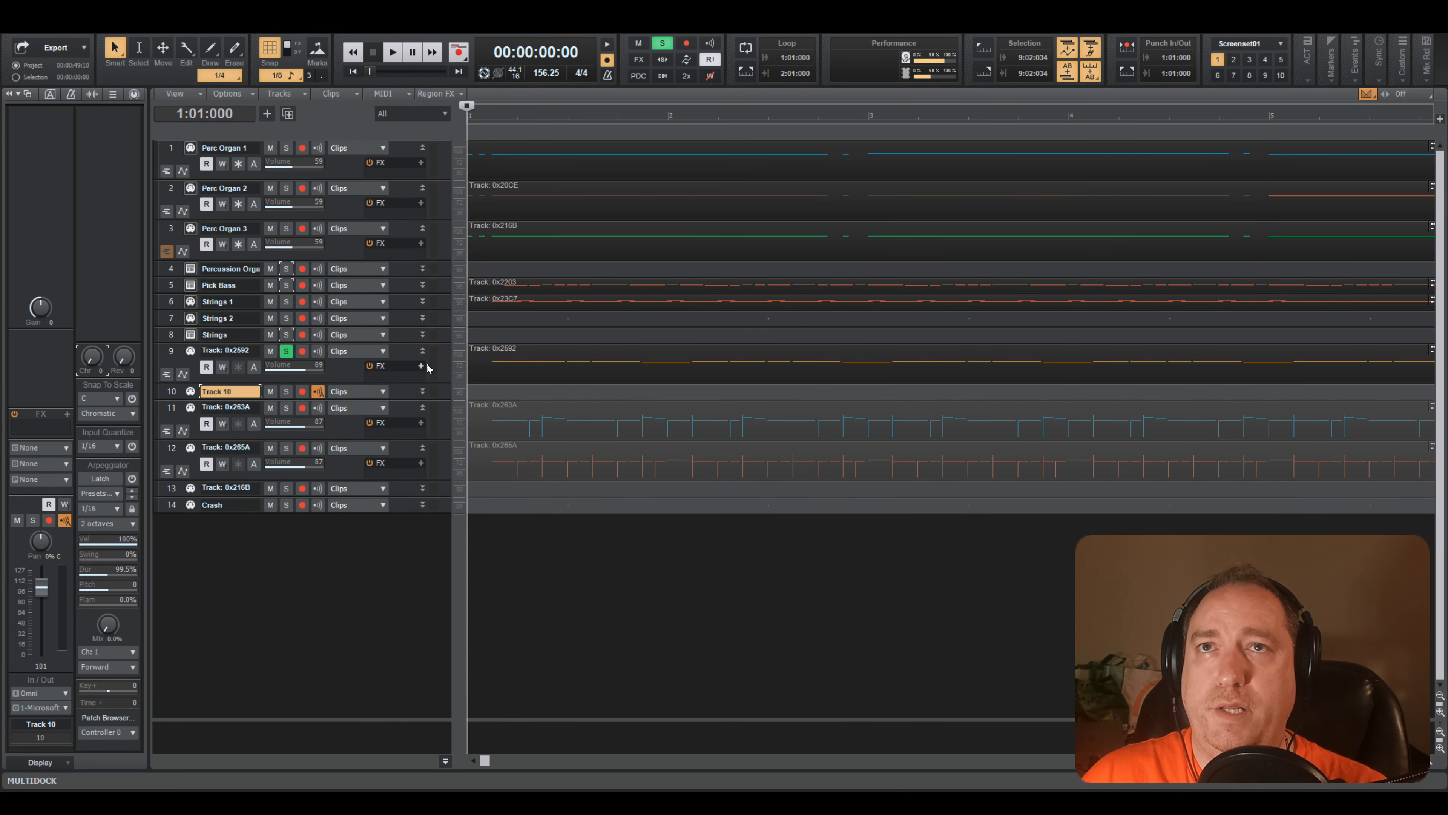
# - Open the Track: 0x2592 clip in the piano roll and rename the track as Kick
pyautogui.click(516, 356)
pyautogui.doubleClick(524, 354)
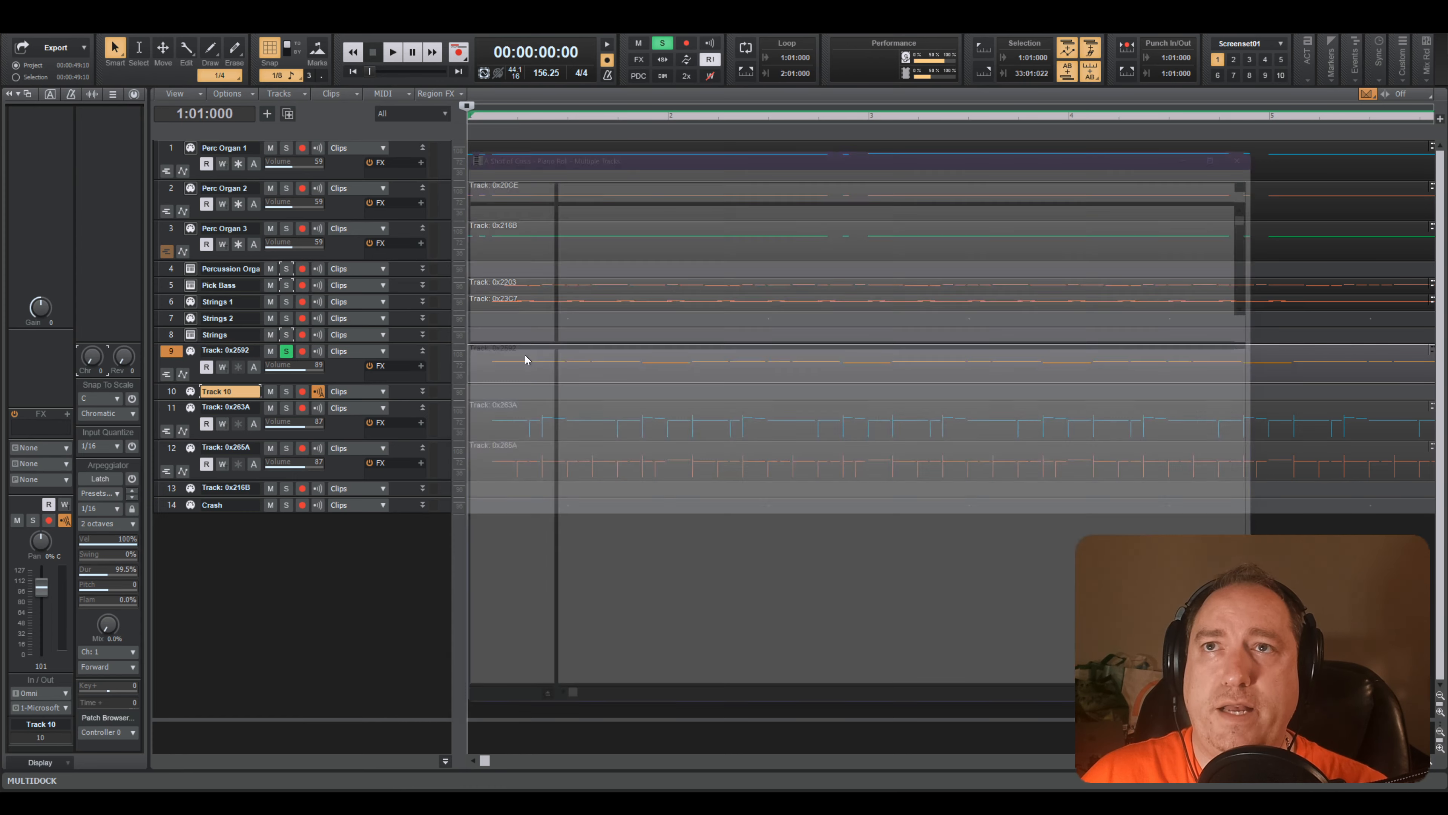
pyautogui.doubleClick(239, 350)
pyautogui.write('Loo')
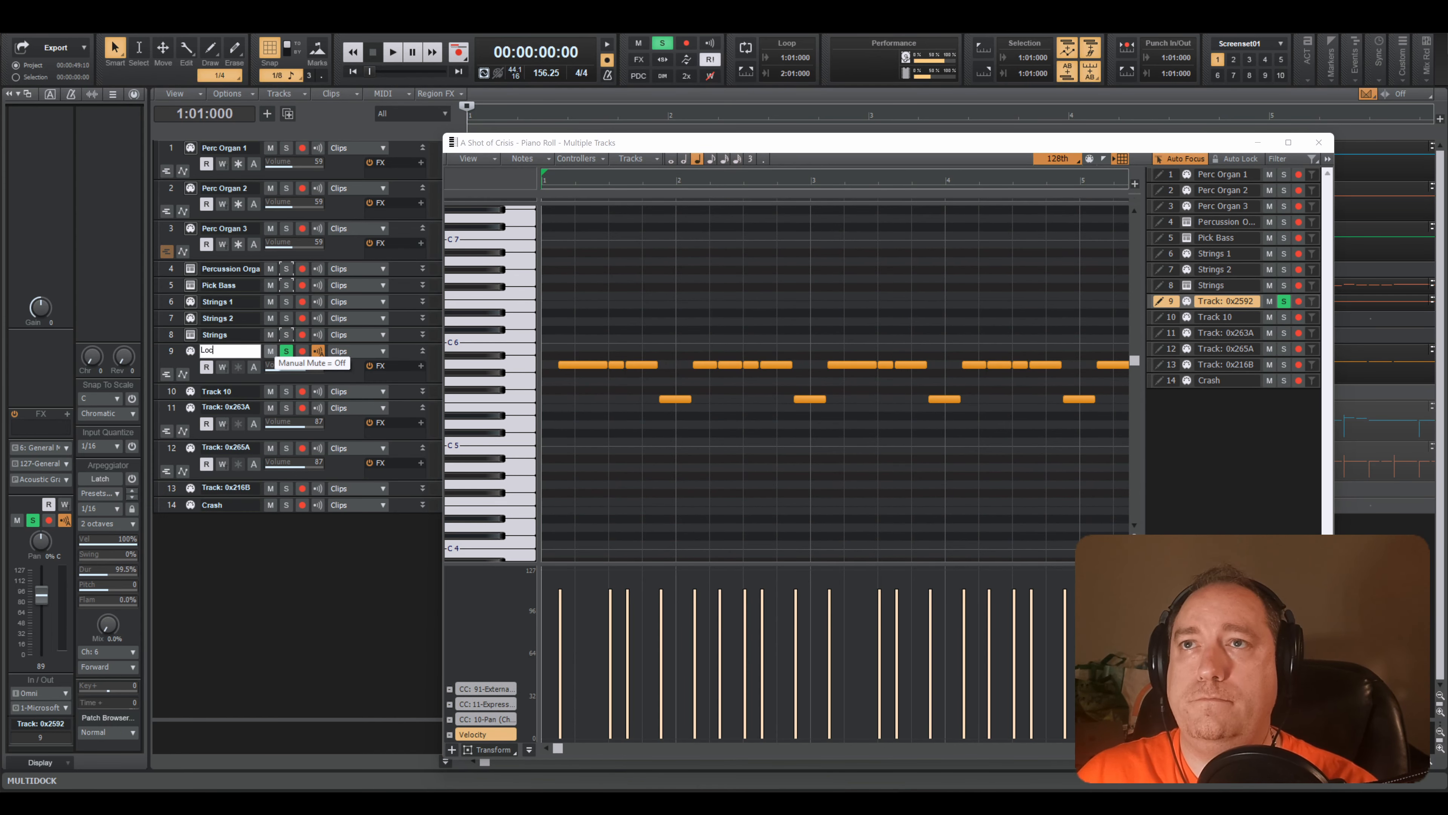
pyautogui.press('Return')
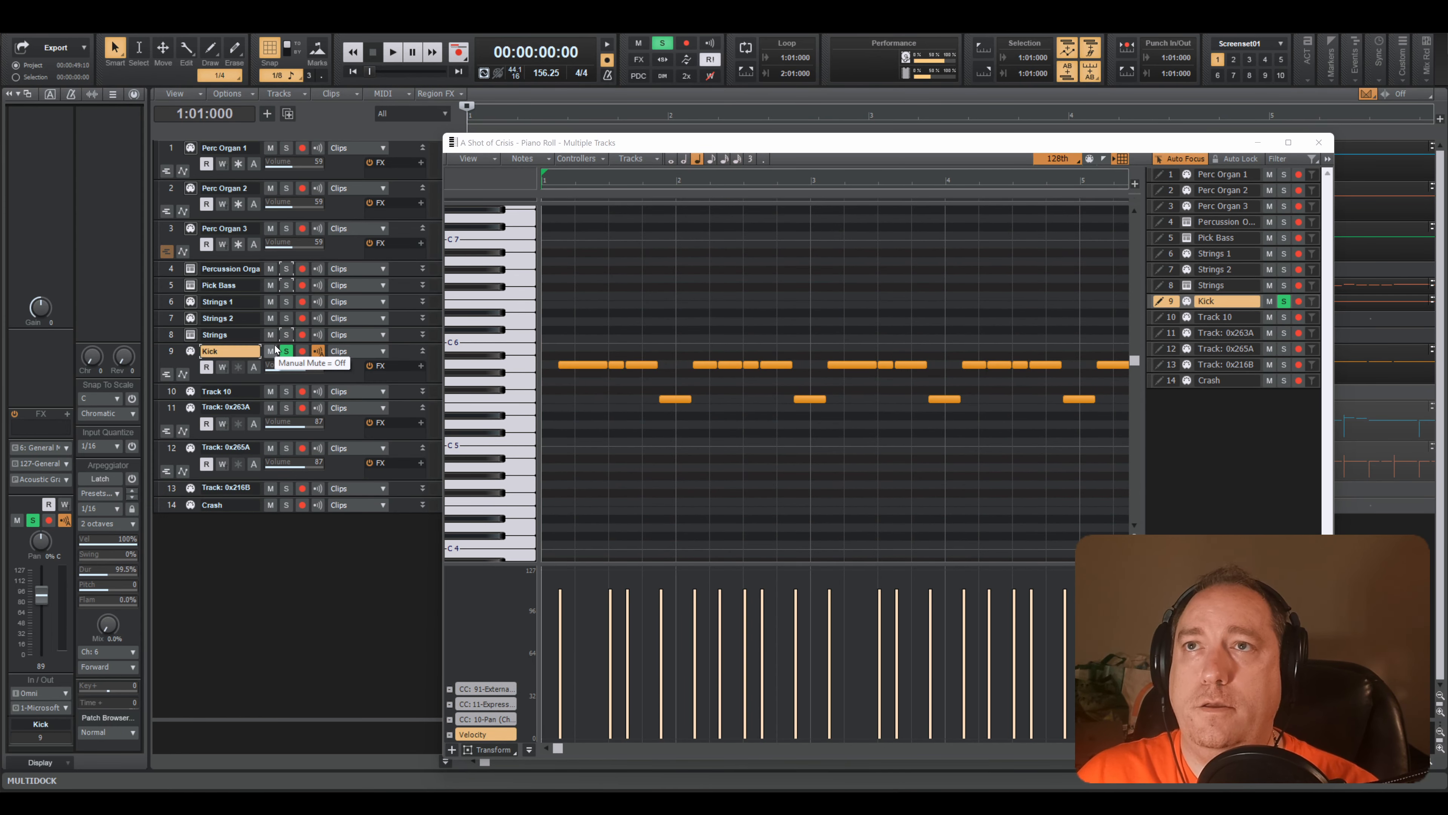
# - Rename the new empty track 10 as Snare
pyautogui.press('Down')
pyautogui.press('F2')
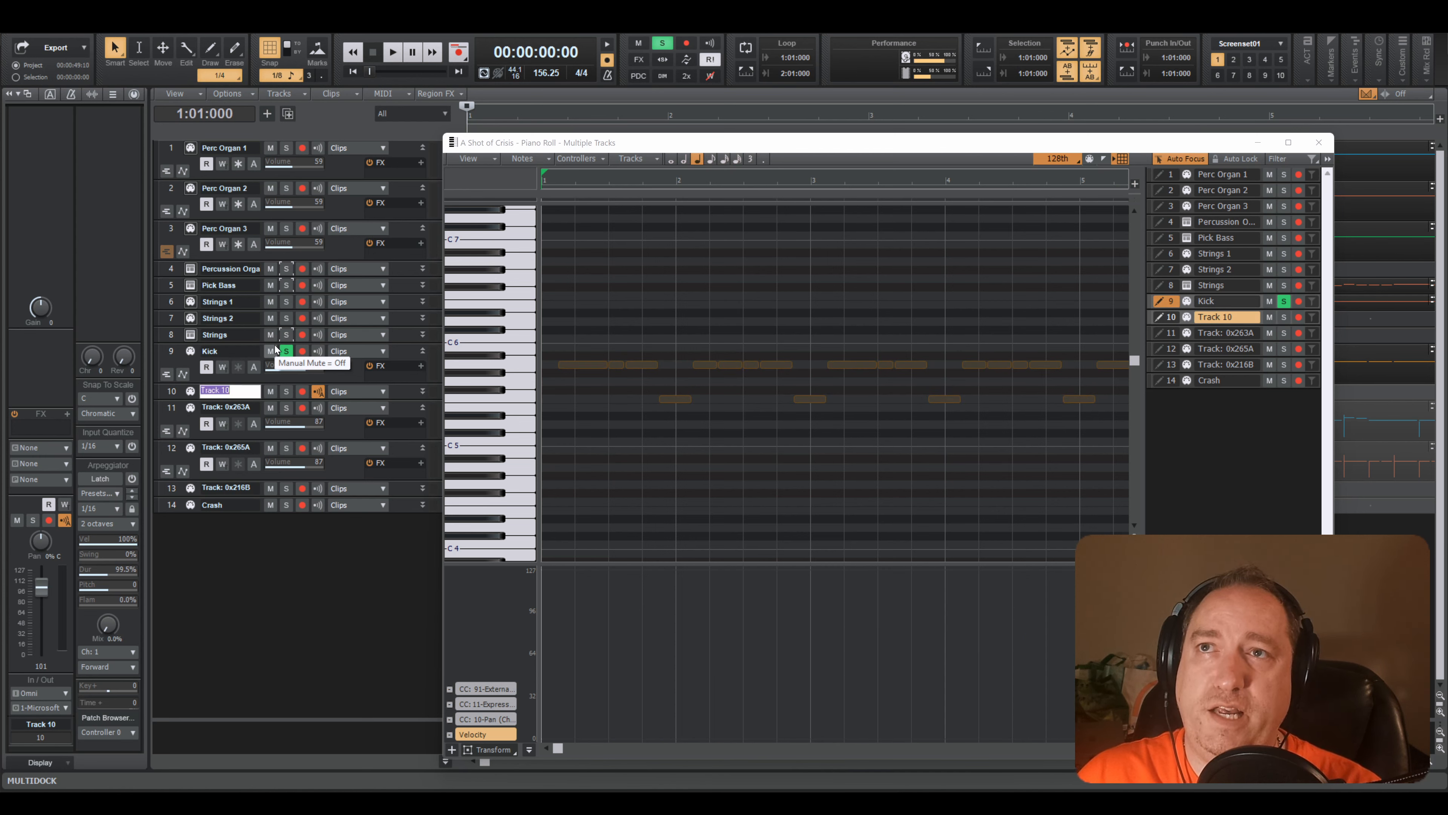
pyautogui.write('Snare')
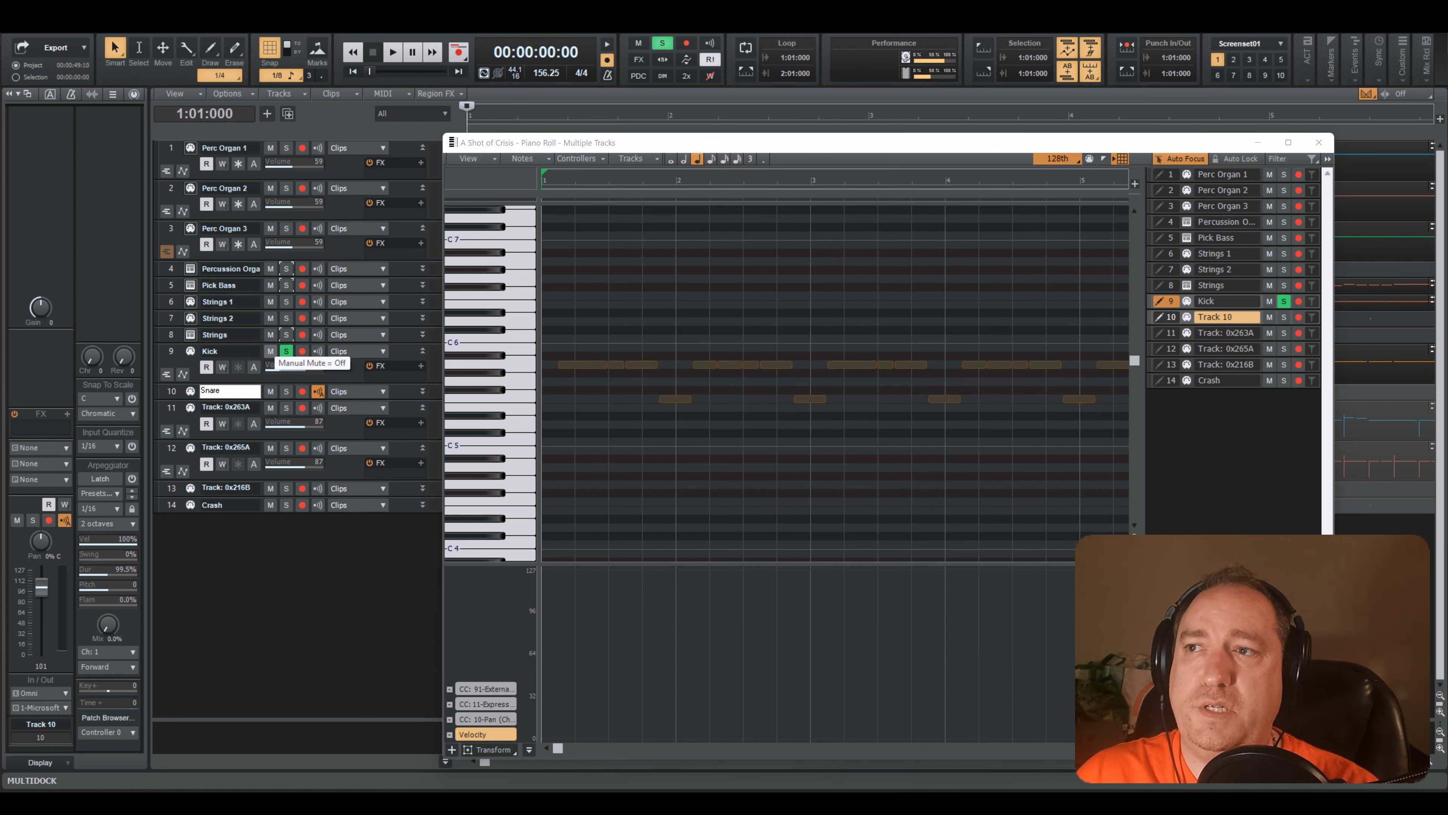
pyautogui.press('Return')
# - Select all the upper-row notes on the Kick track, and set snap to 1/2 for the project and 1/8 for the piano roll
pyautogui.press('Up')
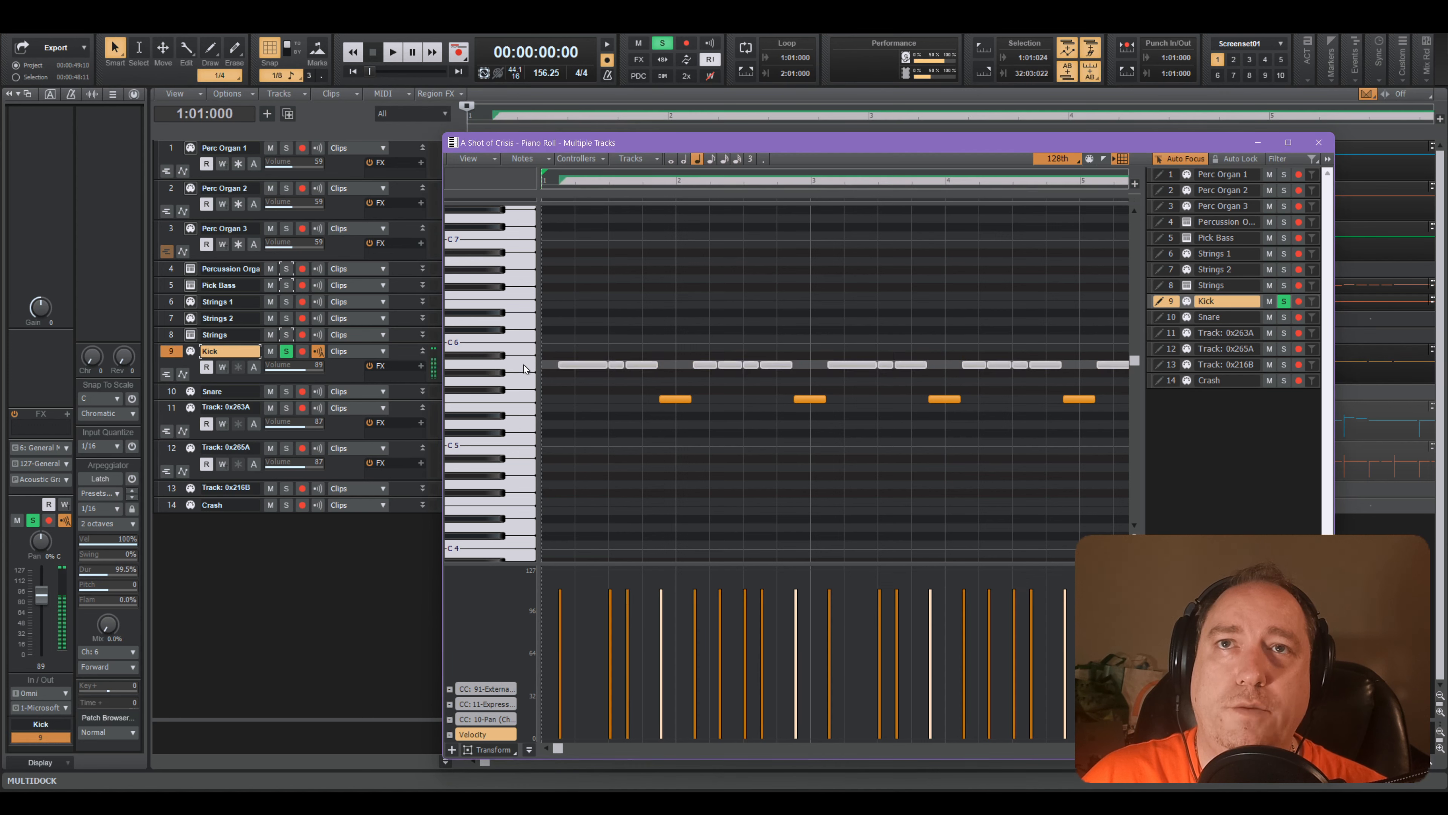
pyautogui.click(529, 369)
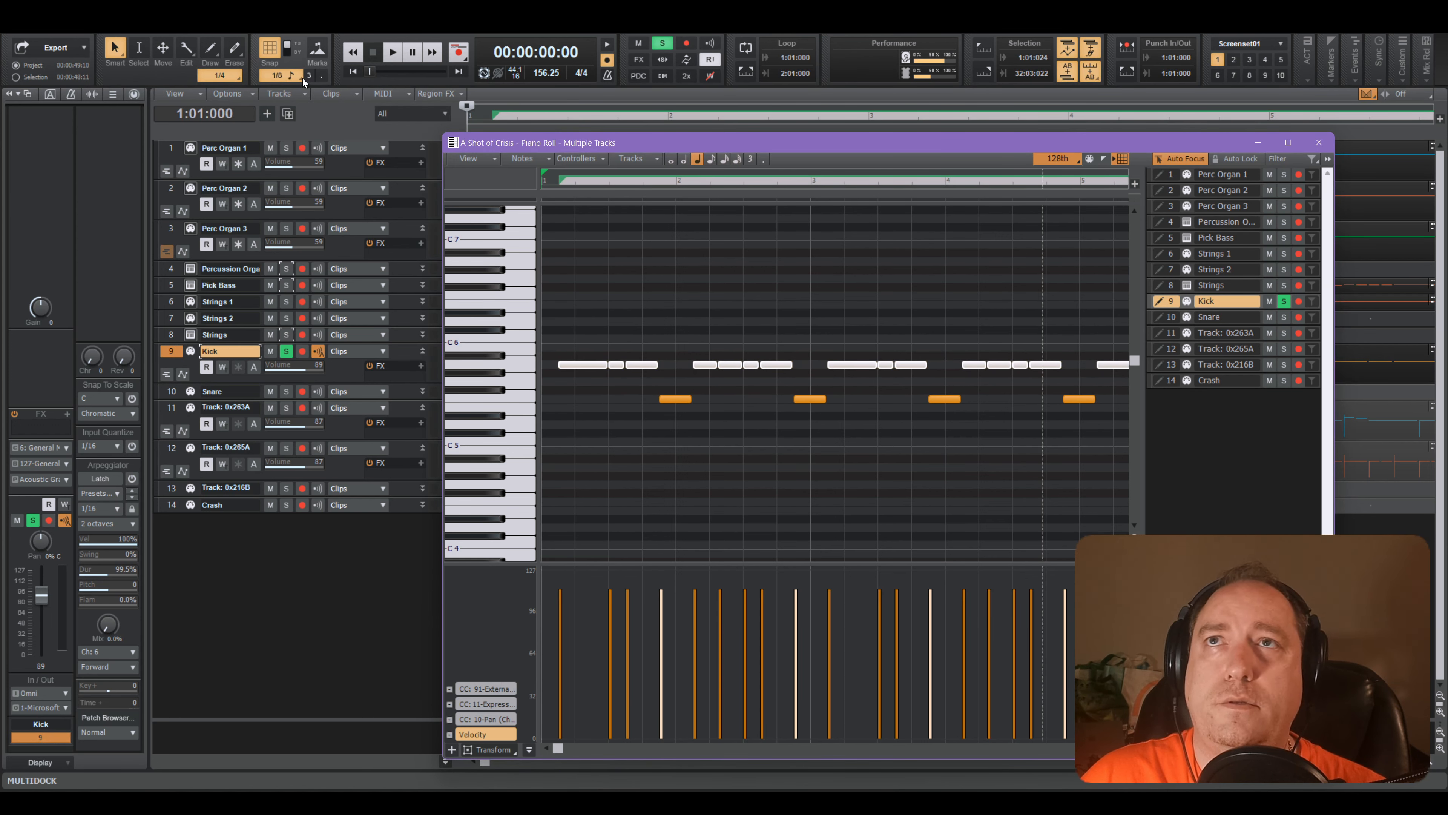
pyautogui.click(280, 75)
pyautogui.click(293, 126)
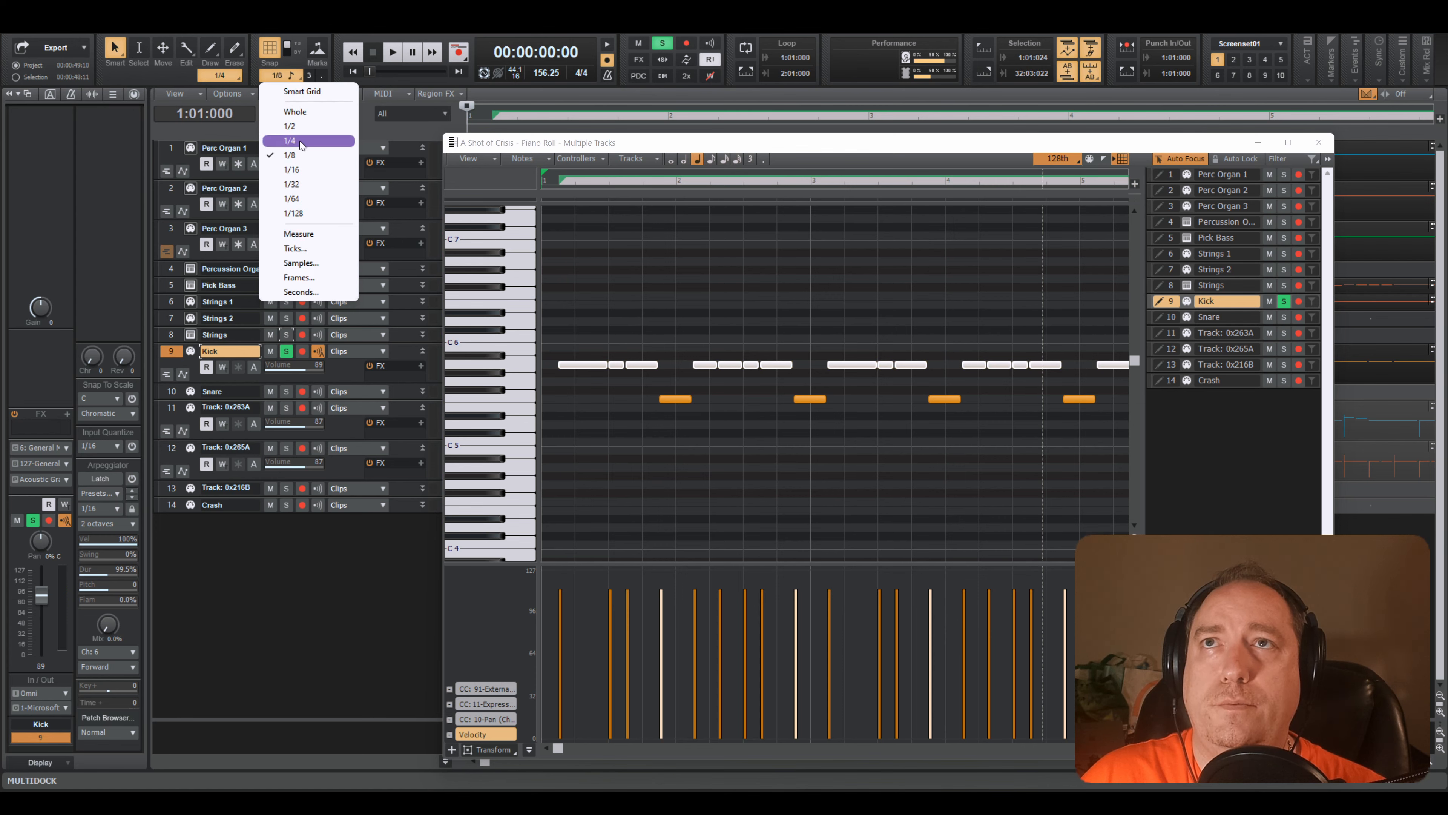
pyautogui.click(1057, 159)
pyautogui.click(1087, 316)
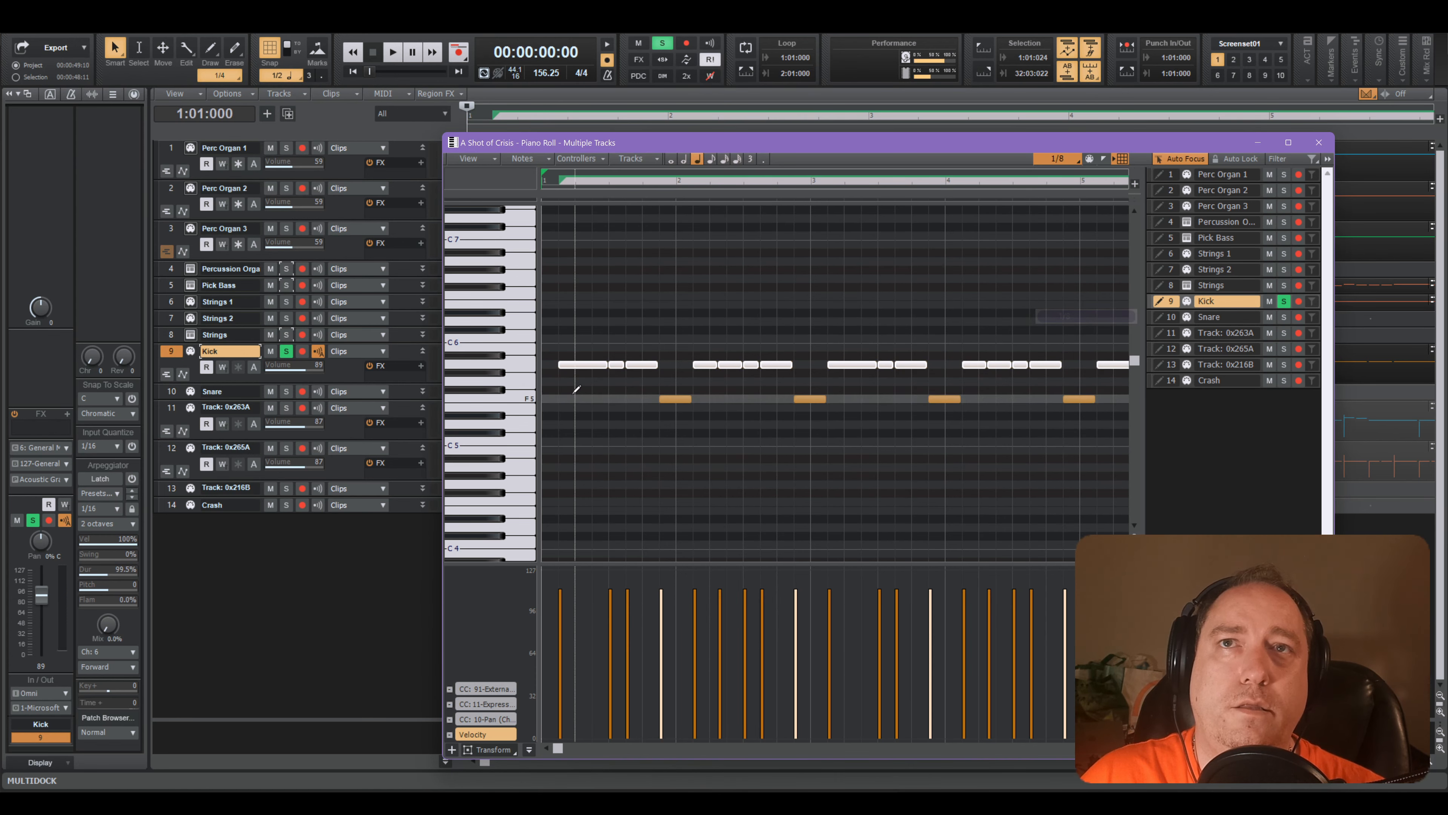
pyautogui.click(170, 352)
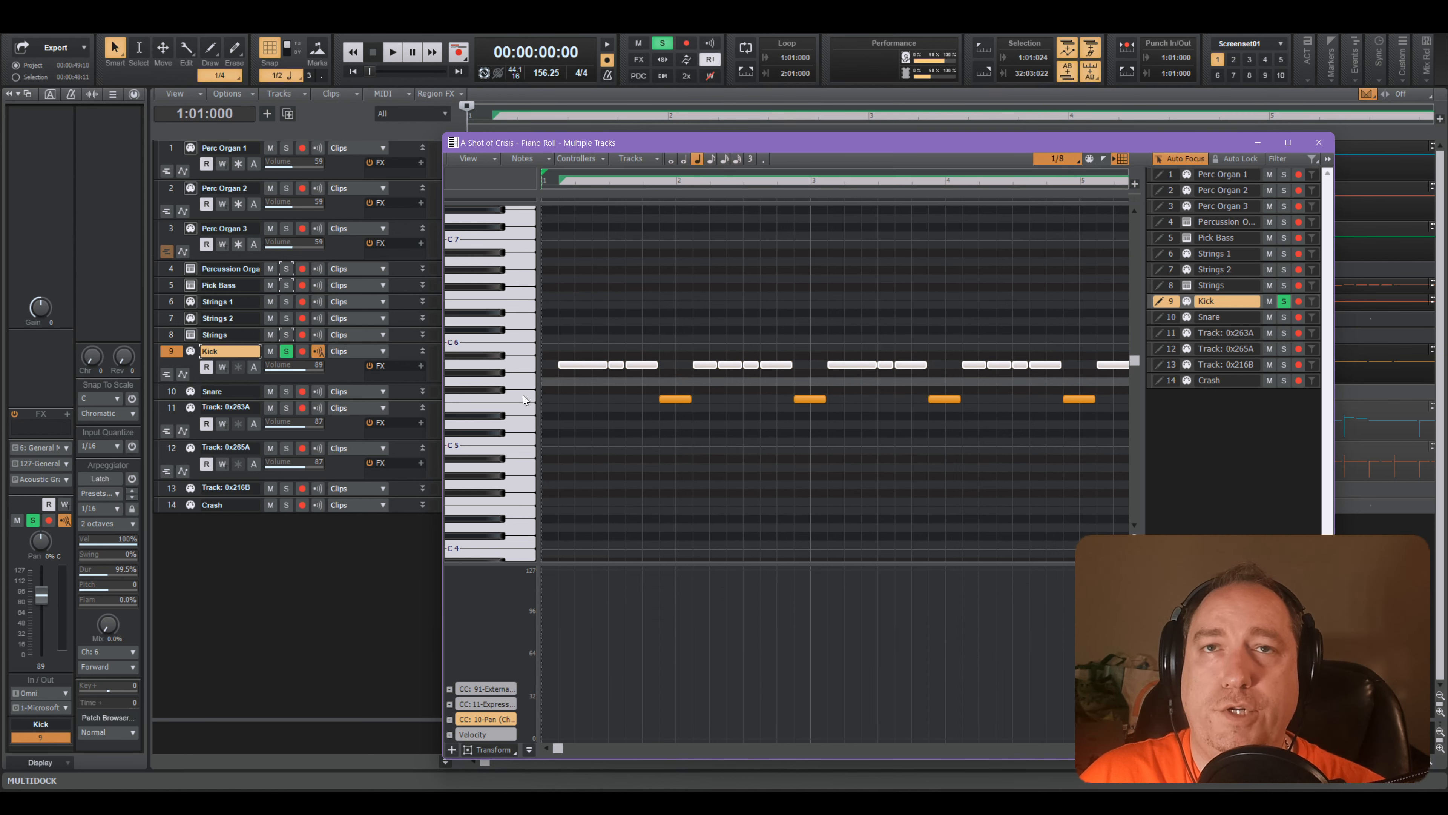
# - Cut all the lower-row notes from the Kick track and paste them onto the Snare track at 1:04:024
pyautogui.click(525, 401)
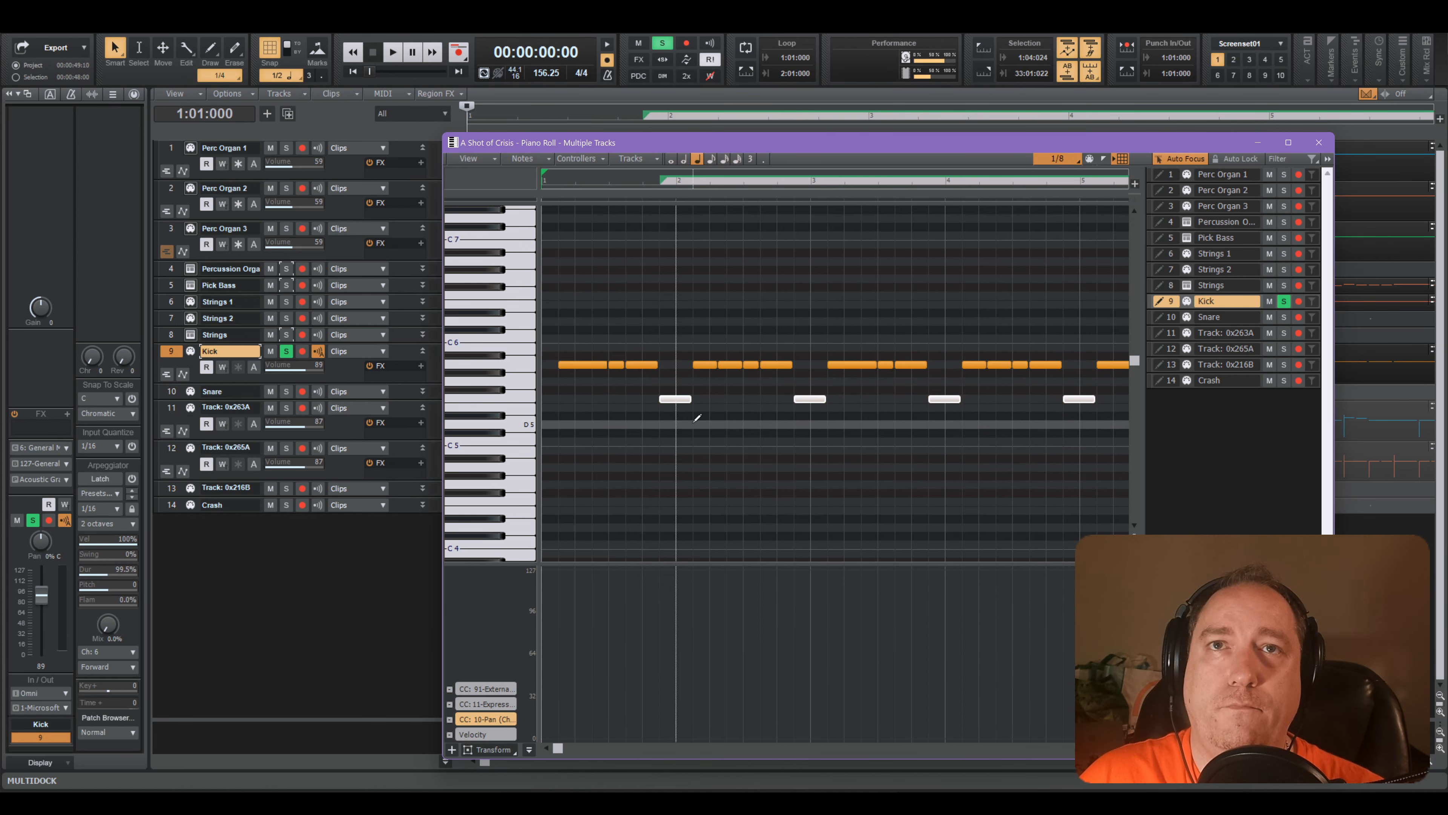
pyautogui.press('Delete')
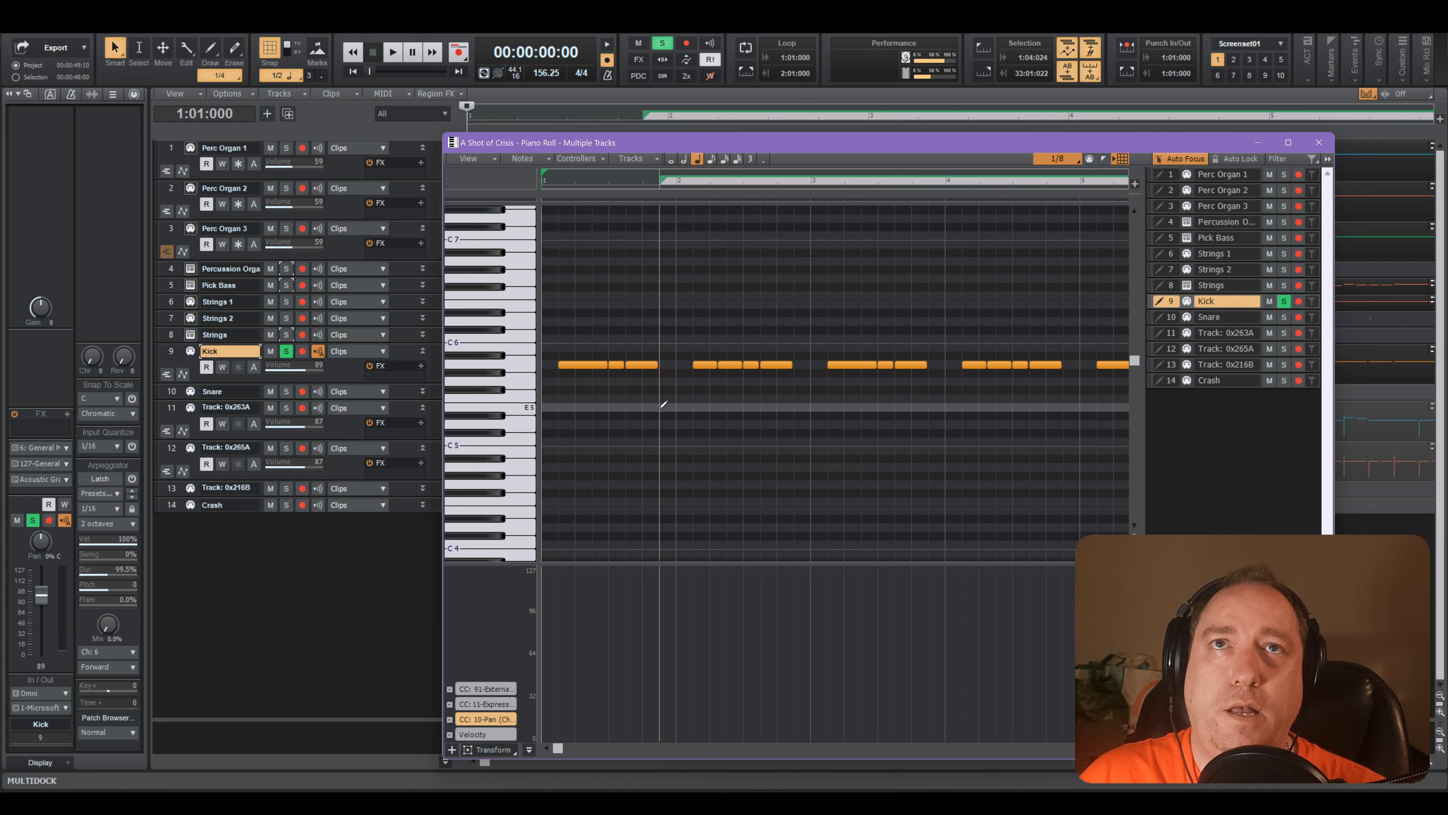
pyautogui.click(658, 182)
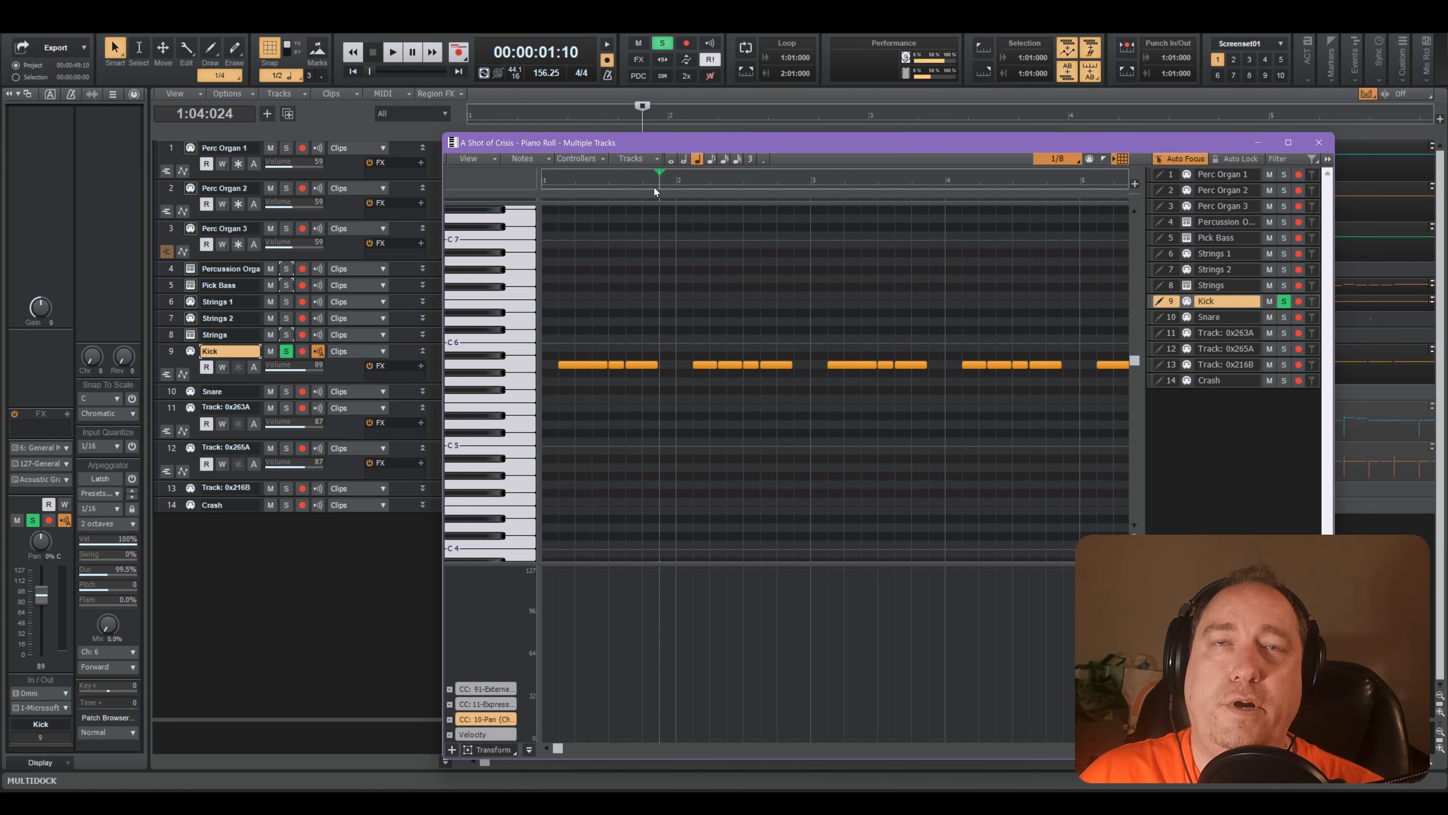
pyautogui.click(178, 394)
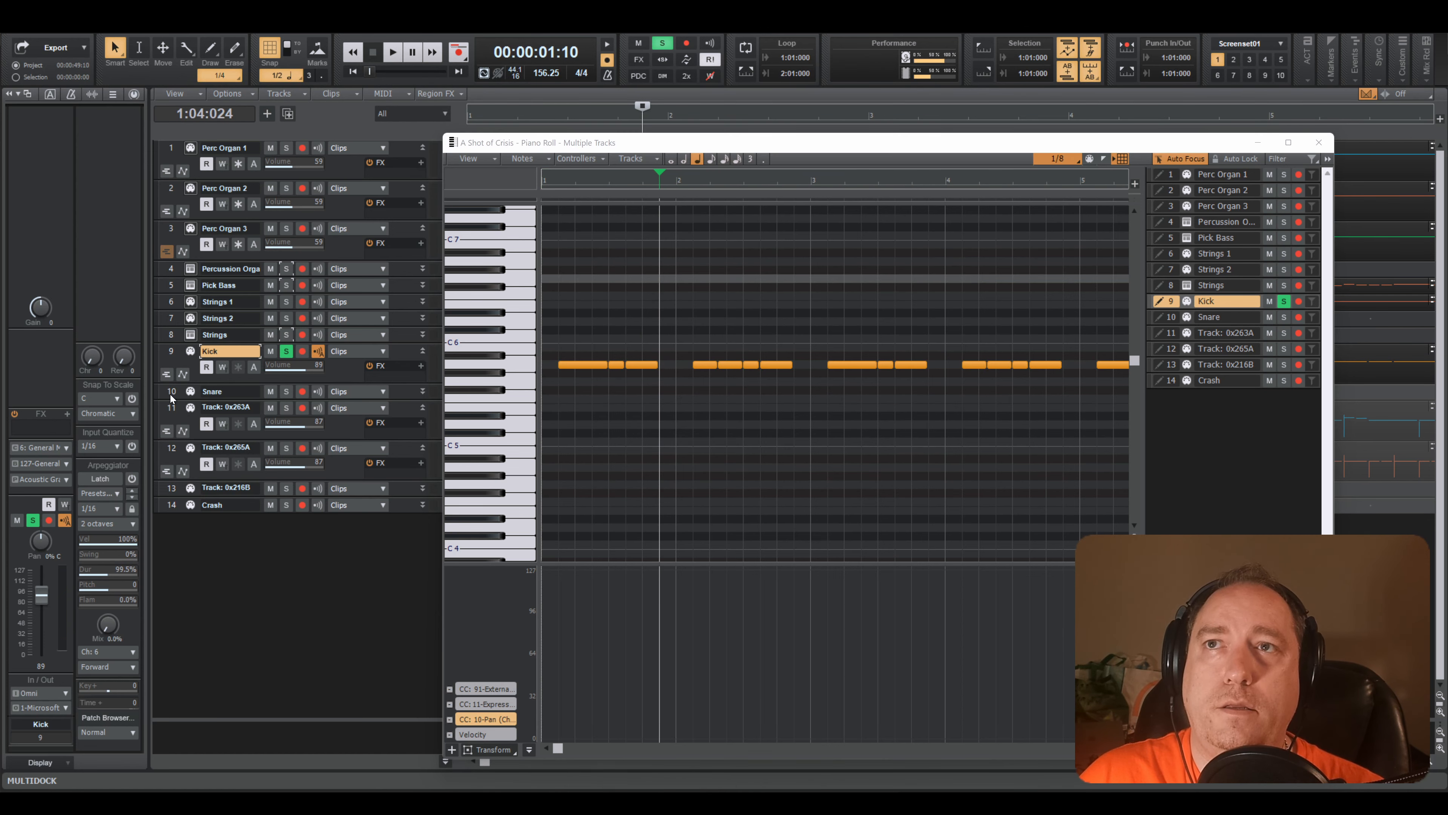
pyautogui.click(170, 394)
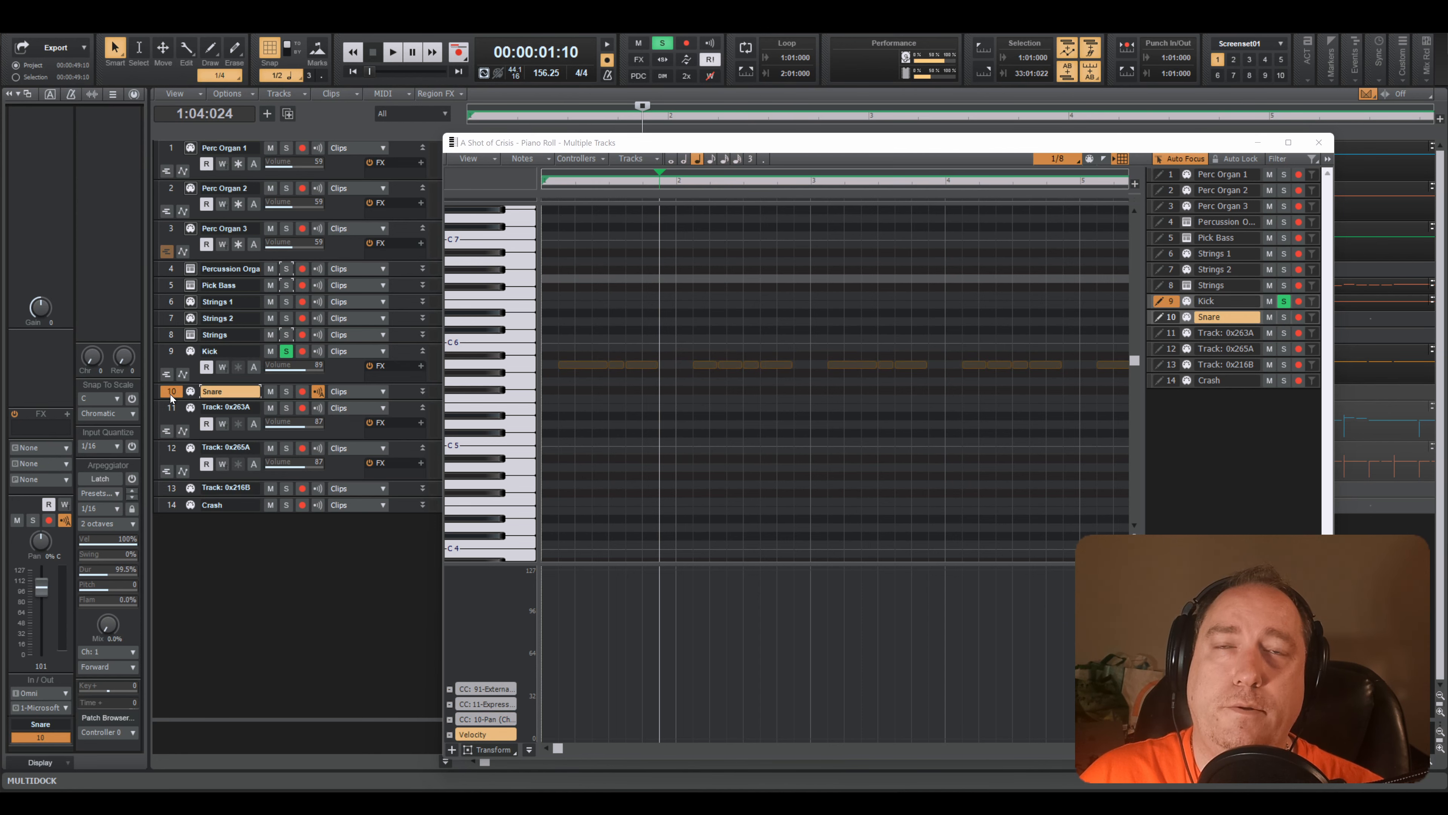
pyautogui.hotkey('ctrl', 'v')
pyautogui.click(1319, 143)
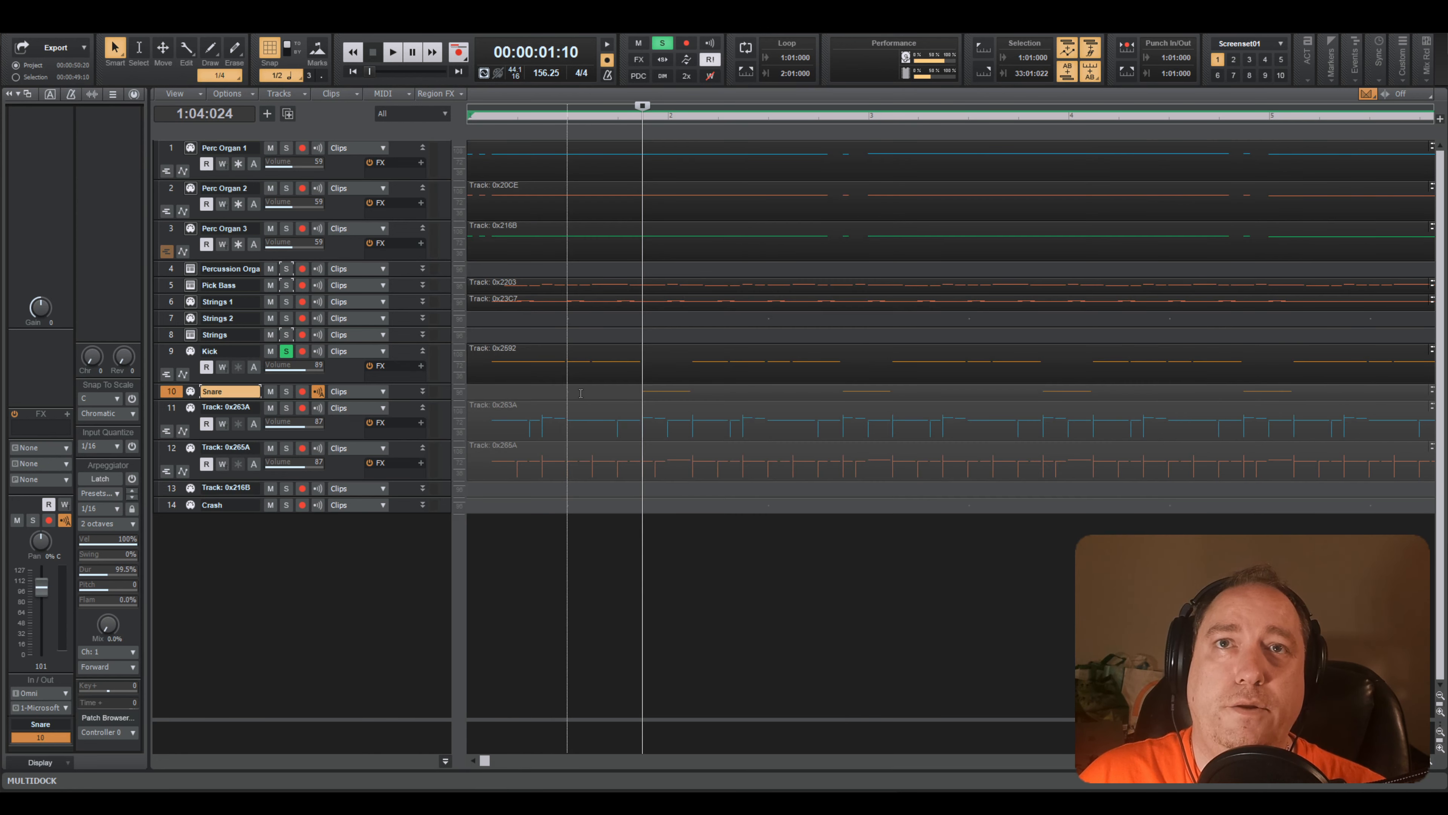
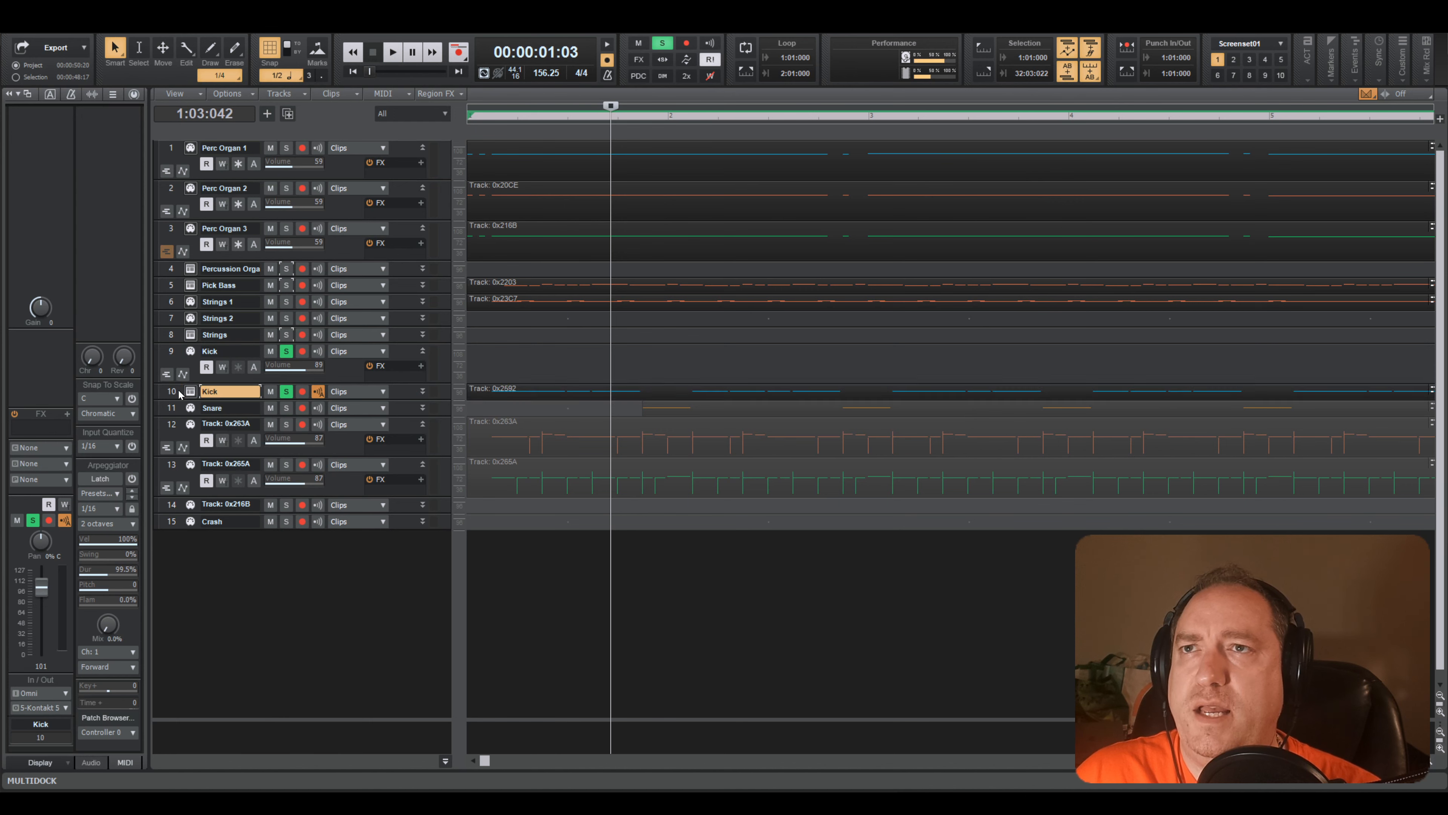
# - Set the MIDI channel of the Kick instrument track to 1 for its Kontakt 5 output
pyautogui.click(54, 447)
pyautogui.click(56, 464)
pyautogui.press('space')
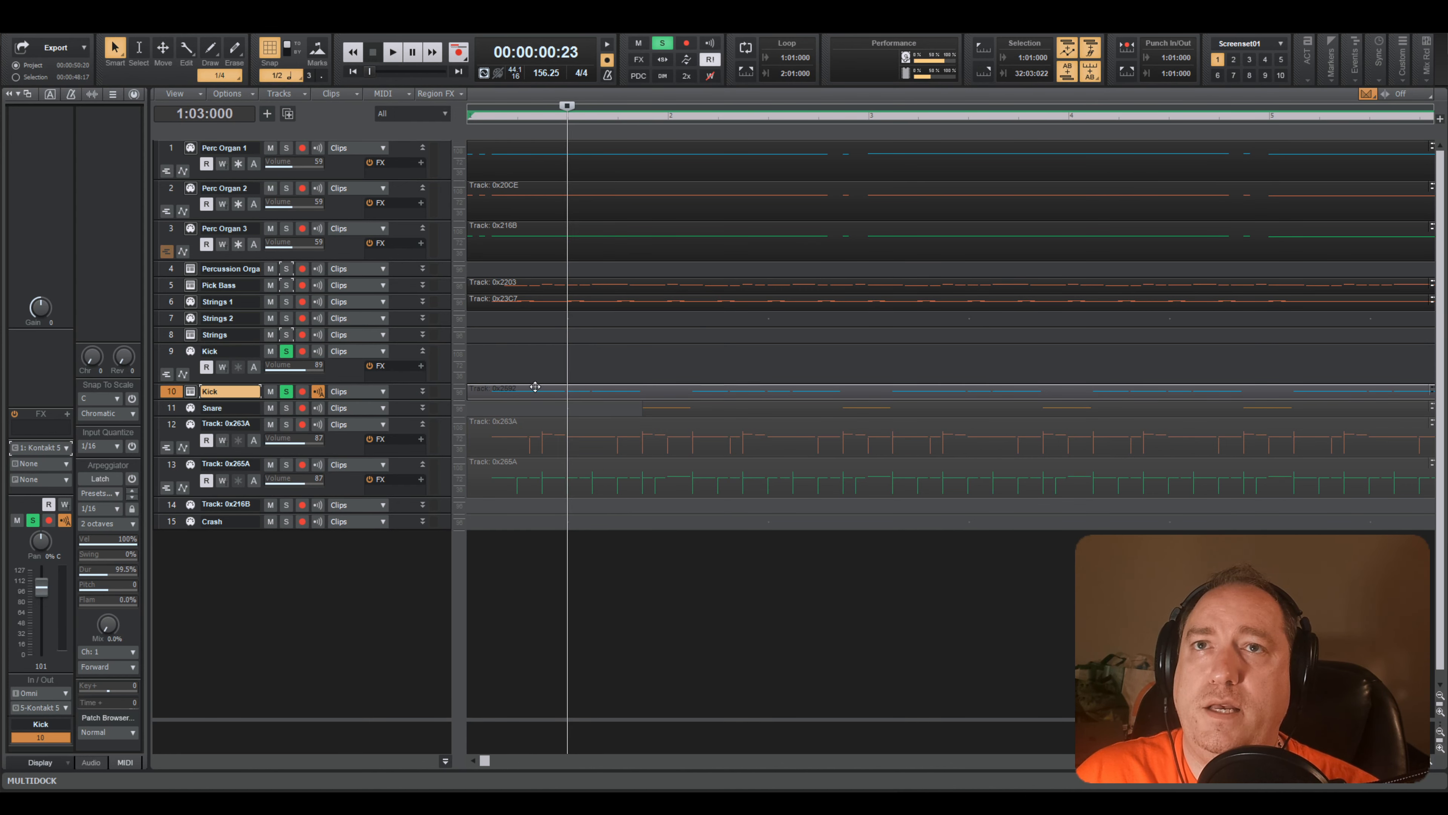
# - Lower all the notes of the Kick clip in the piano roll and play the kick back from the start
pyautogui.doubleClick(535, 387)
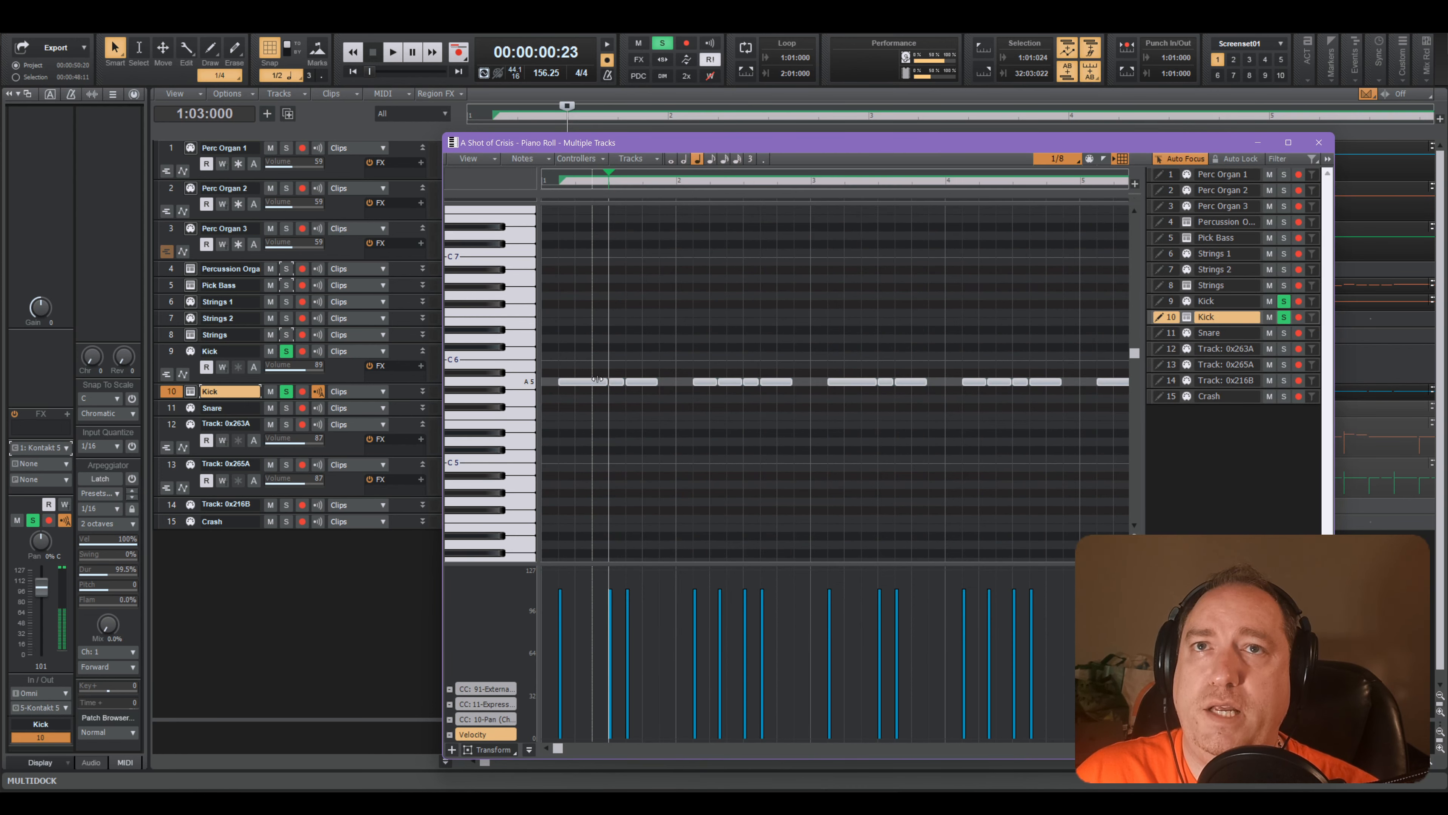
pyautogui.moveTo(580, 383); pyautogui.dragTo(578, 493)
pyautogui.click(1318, 142)
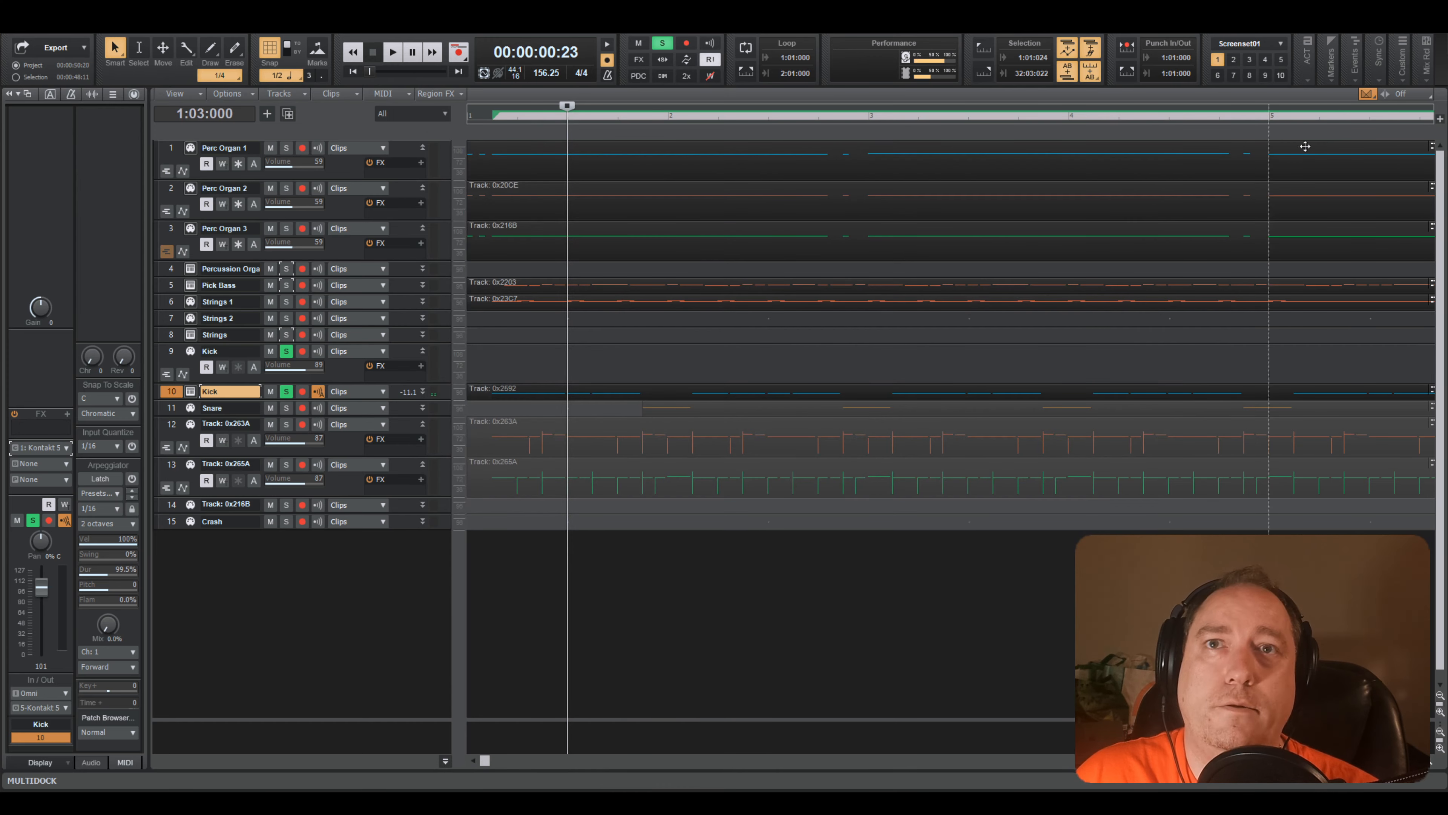
pyautogui.click(488, 584)
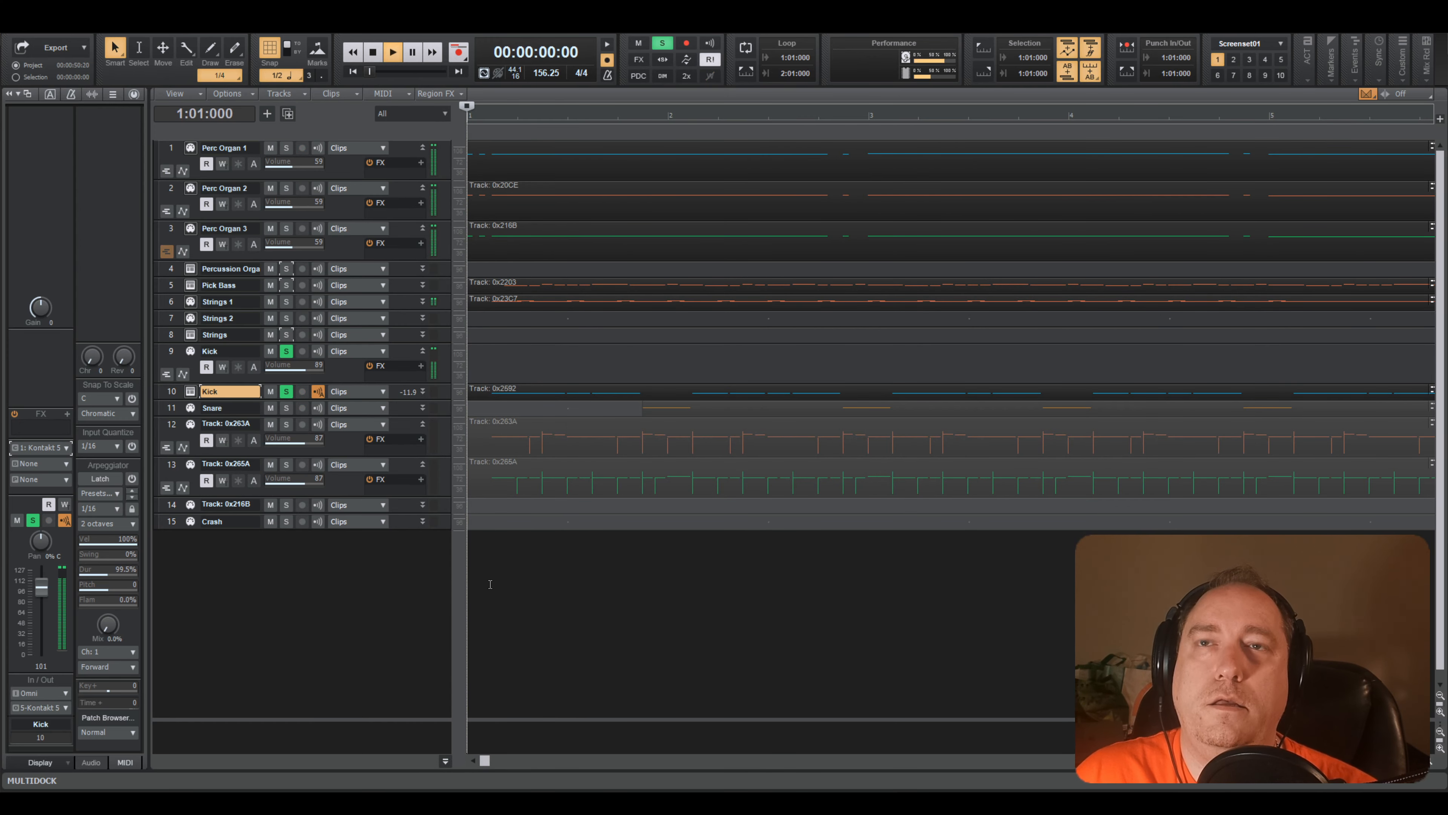
pyautogui.press('space')
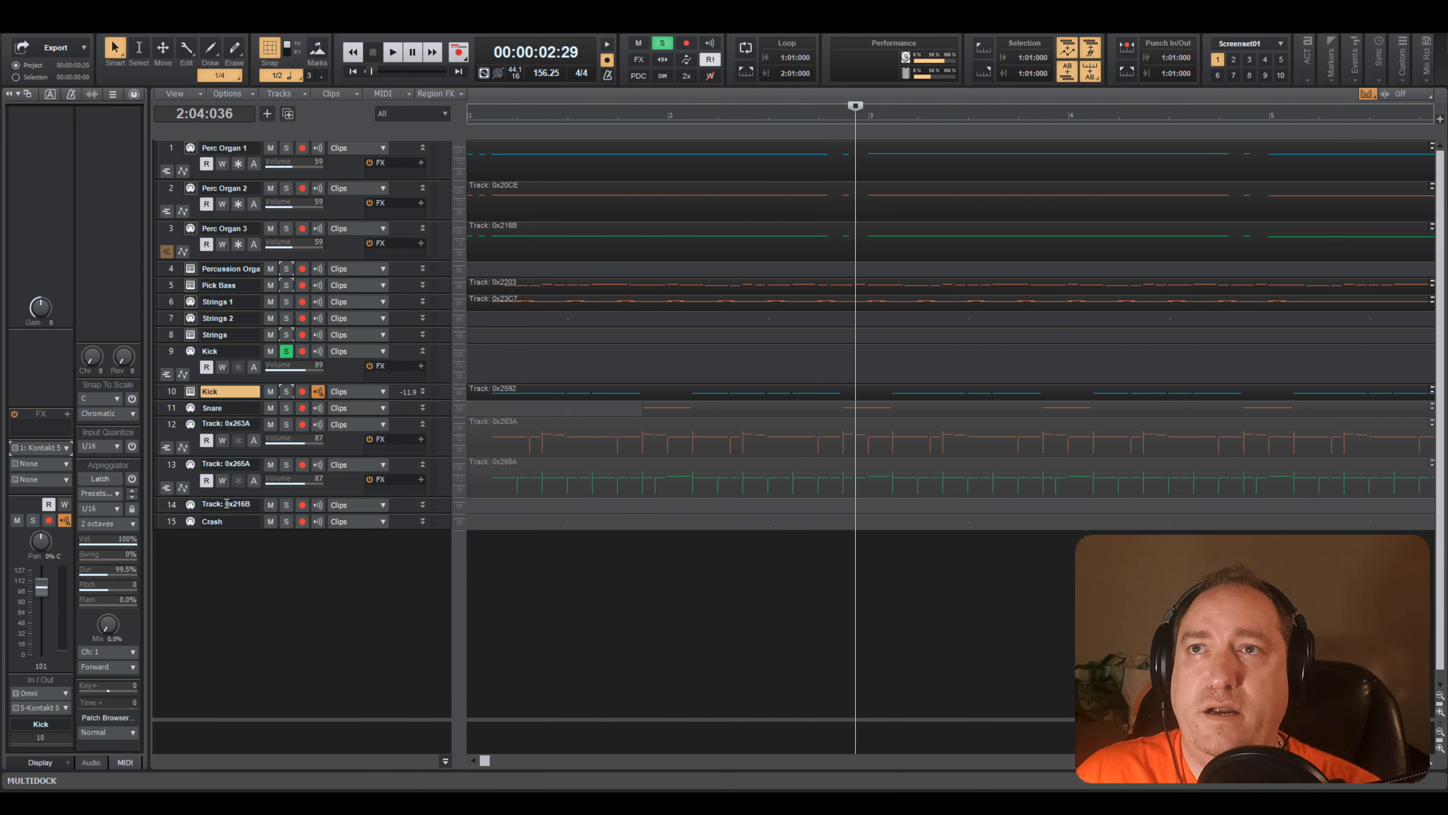
# - Insert a Kontakt 5 instrument track named Snare directly below the Kick instrument track and move the snare clip onto it
pyautogui.rightClick(262, 596)
pyautogui.click(314, 636)
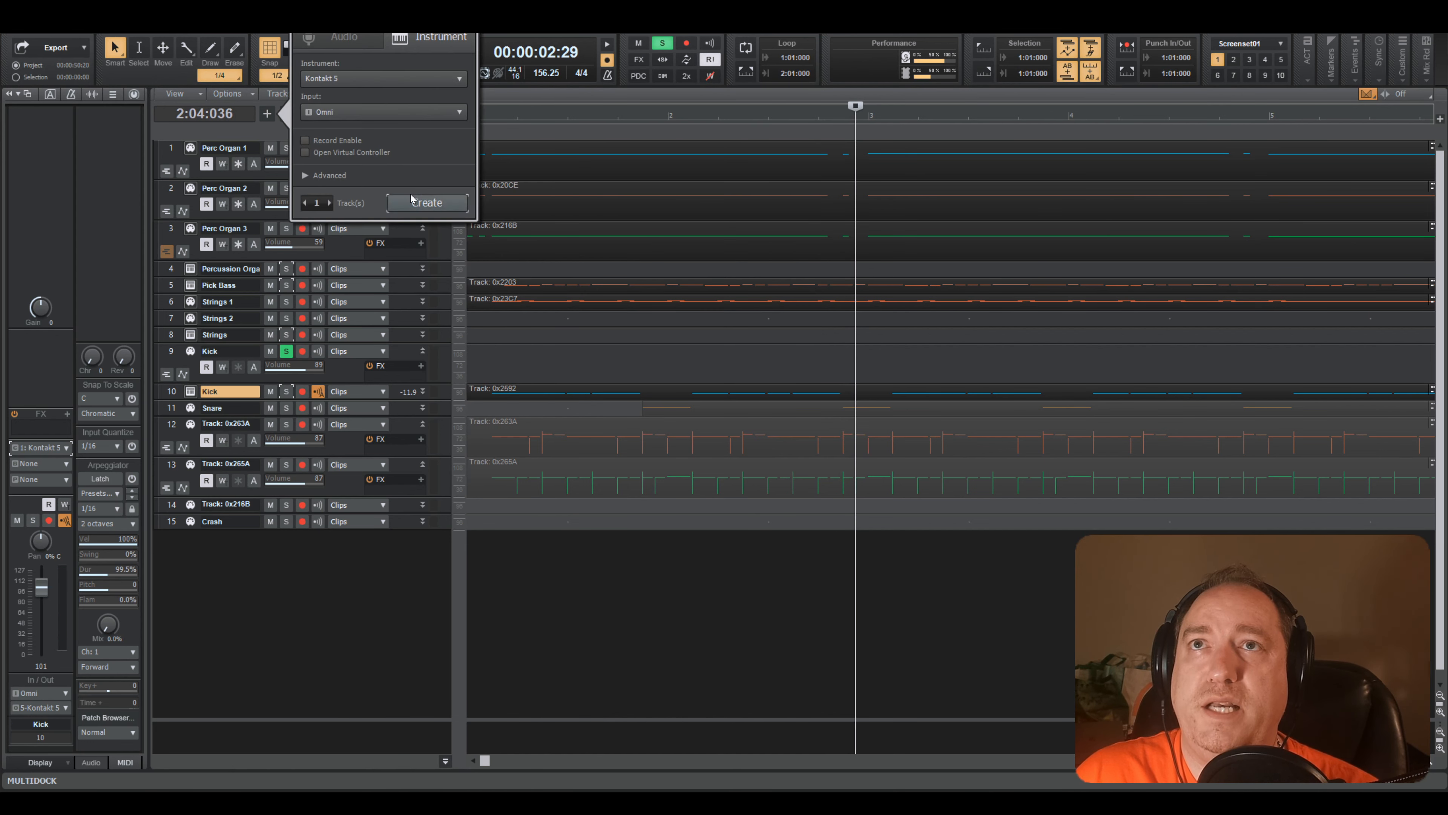
pyautogui.write('Snare')
pyautogui.press('Return')
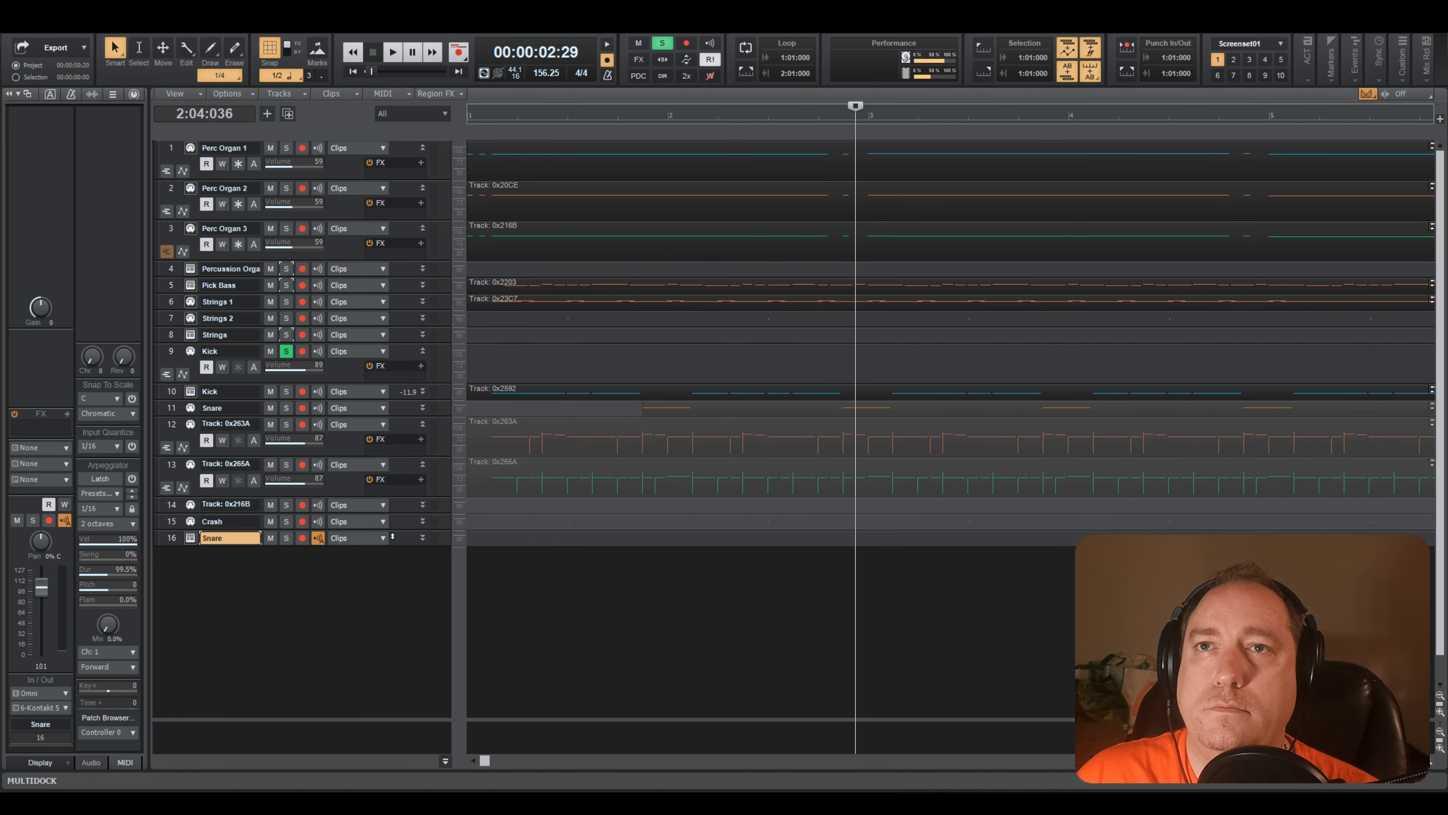
pyautogui.moveTo(191, 538); pyautogui.dragTo(191, 406)
pyautogui.click(677, 421)
pyautogui.moveTo(677, 419)
pyautogui.mouseDown()
pyautogui.moveTo(679, 399)
pyautogui.moveTo(670, 408)
pyautogui.mouseUp()
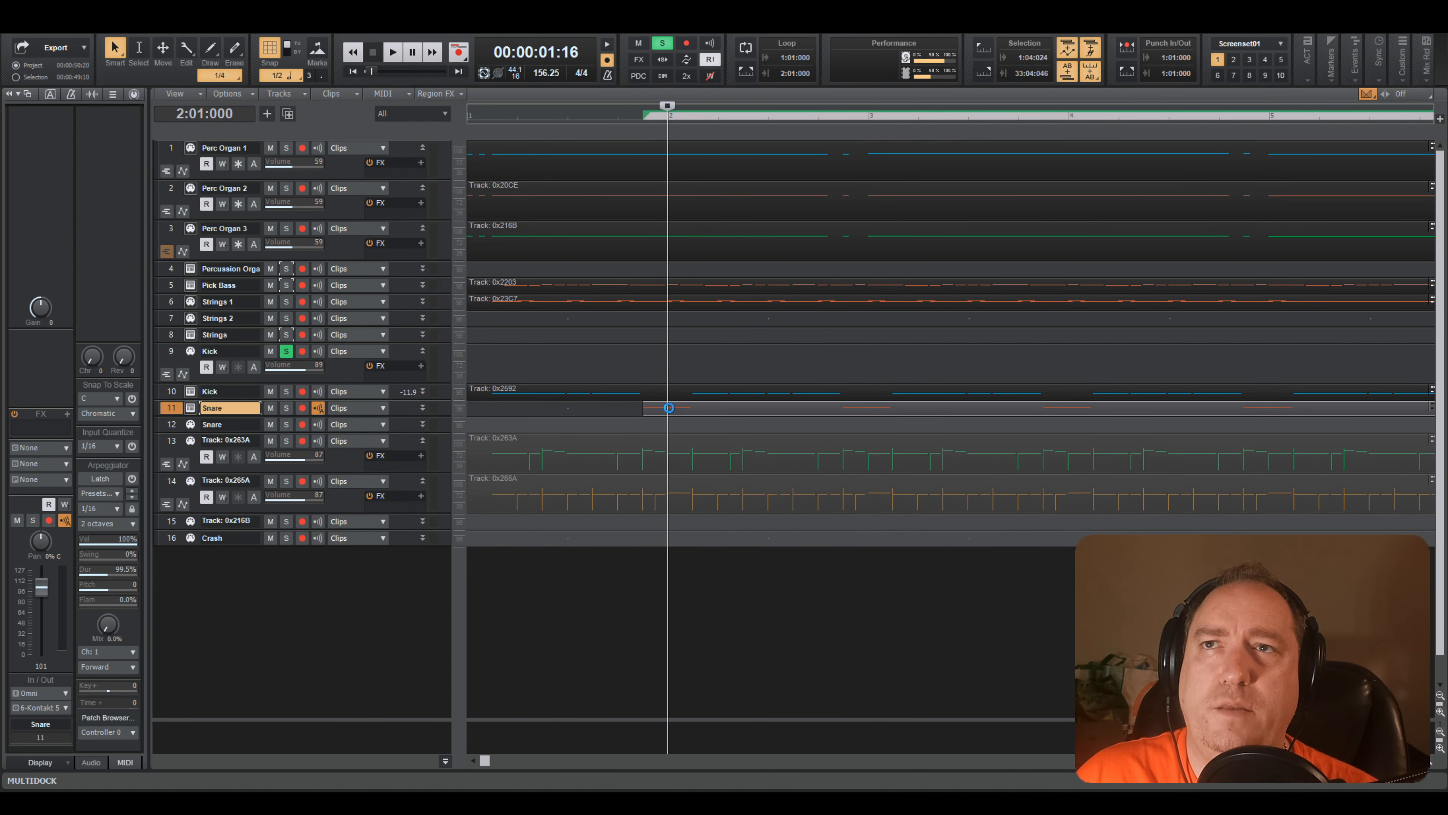
# - Load the SNR_Rock Sn 1S patch into the new Snare track's Kontakt 5 and audition it on the keyboard
pyautogui.click(190, 408)
pyautogui.click(854, 138)
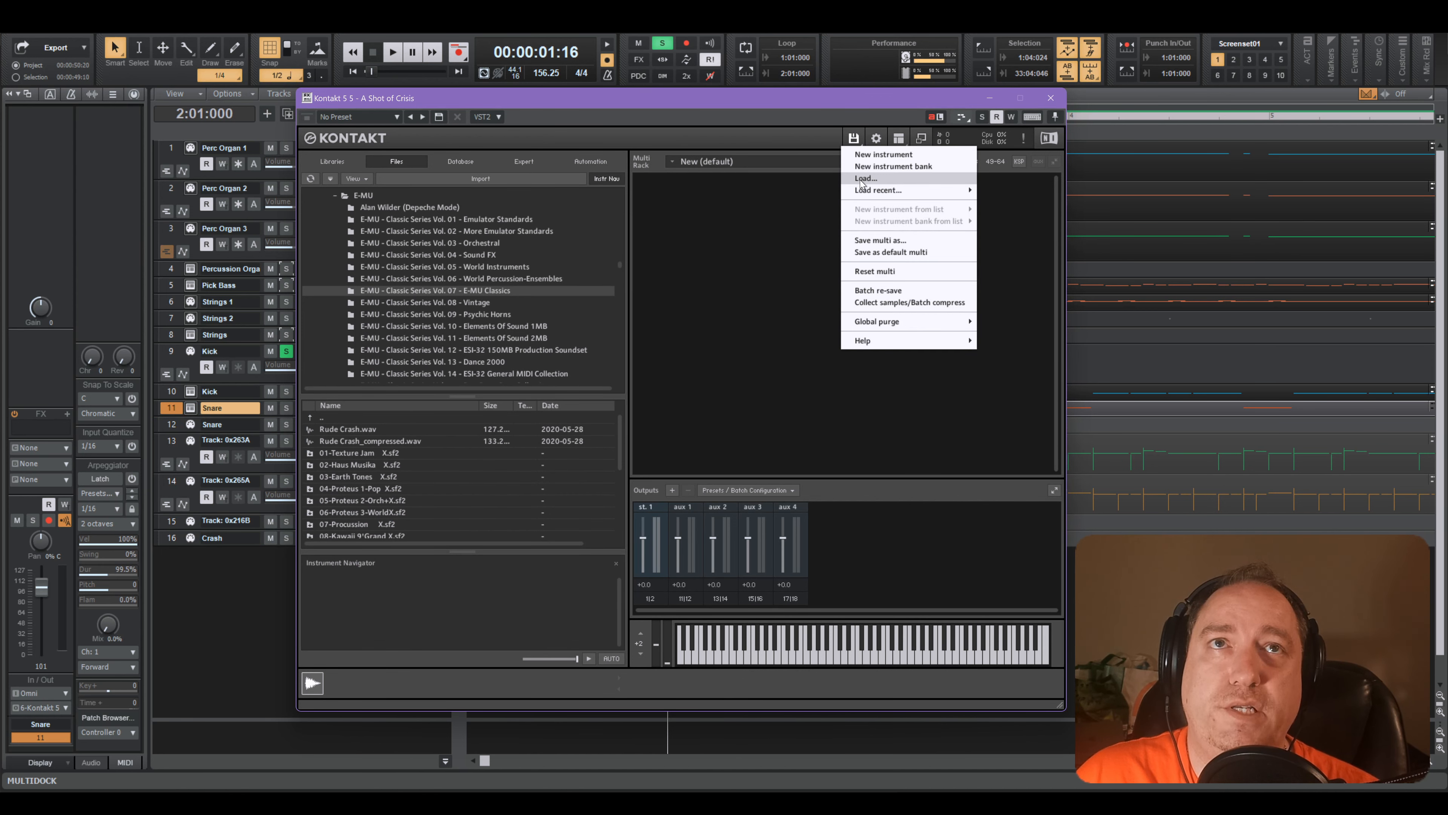
pyautogui.click(862, 179)
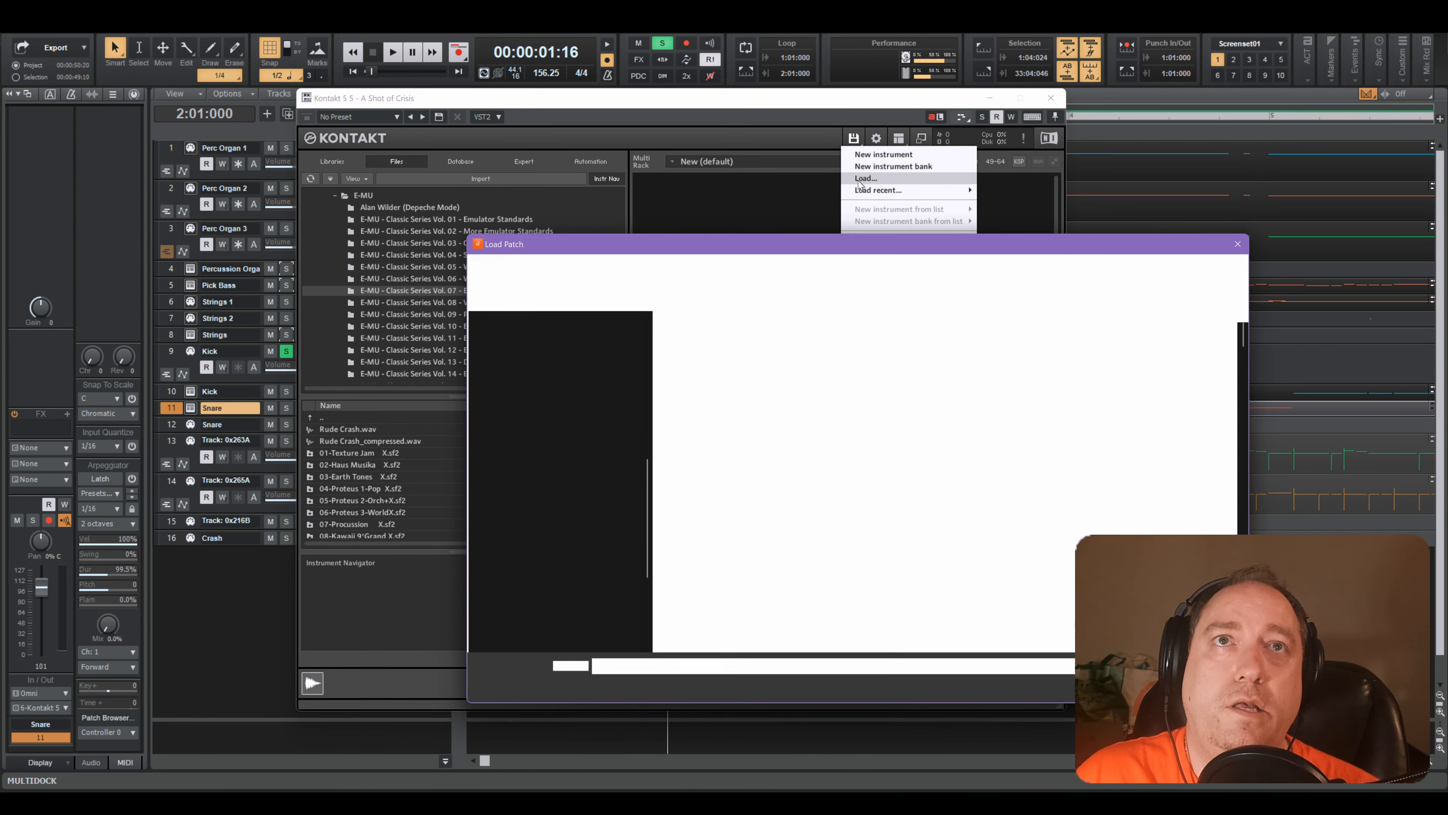
pyautogui.scroll(-15, 1025, 484)
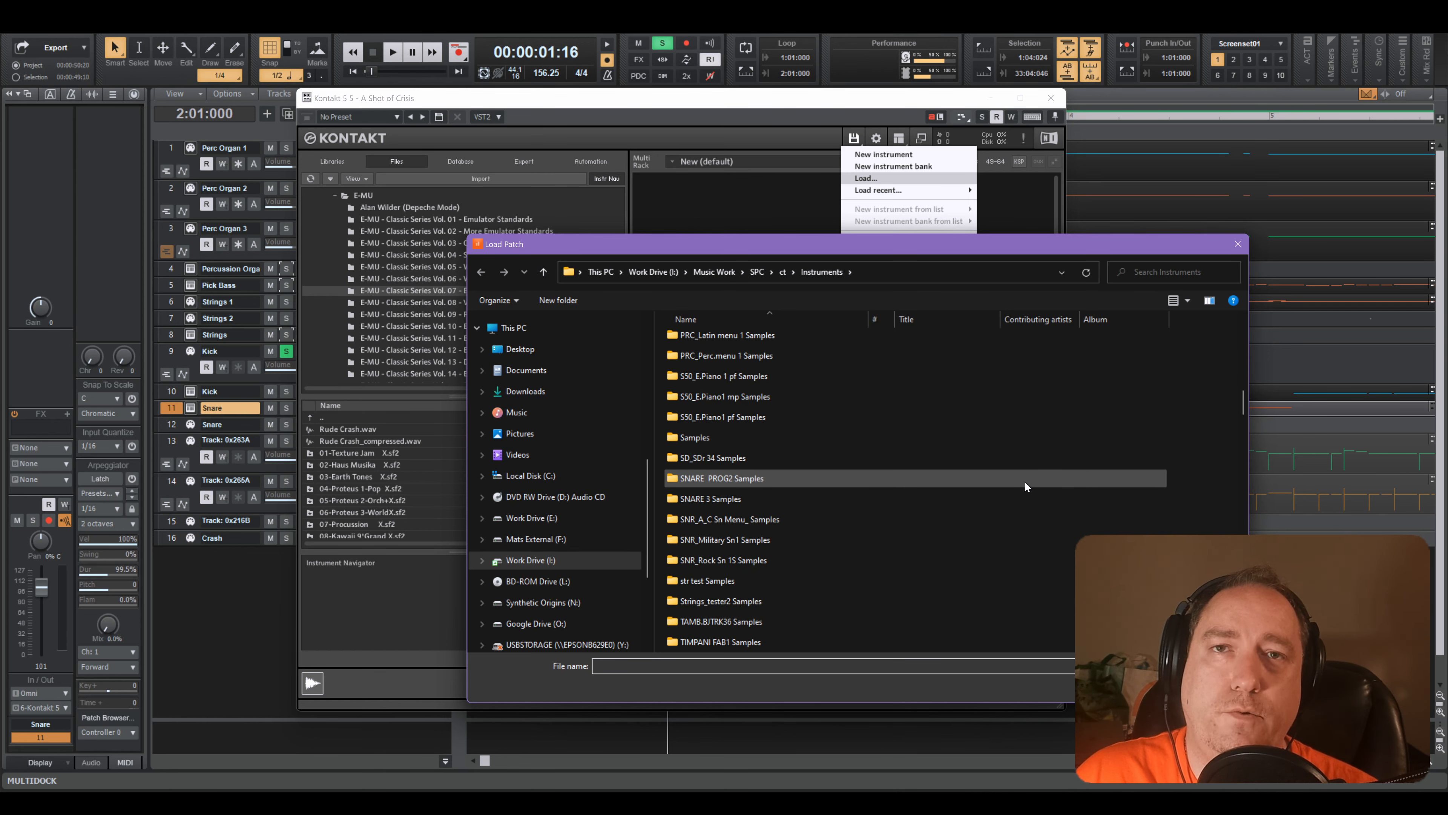
pyautogui.write('rums')
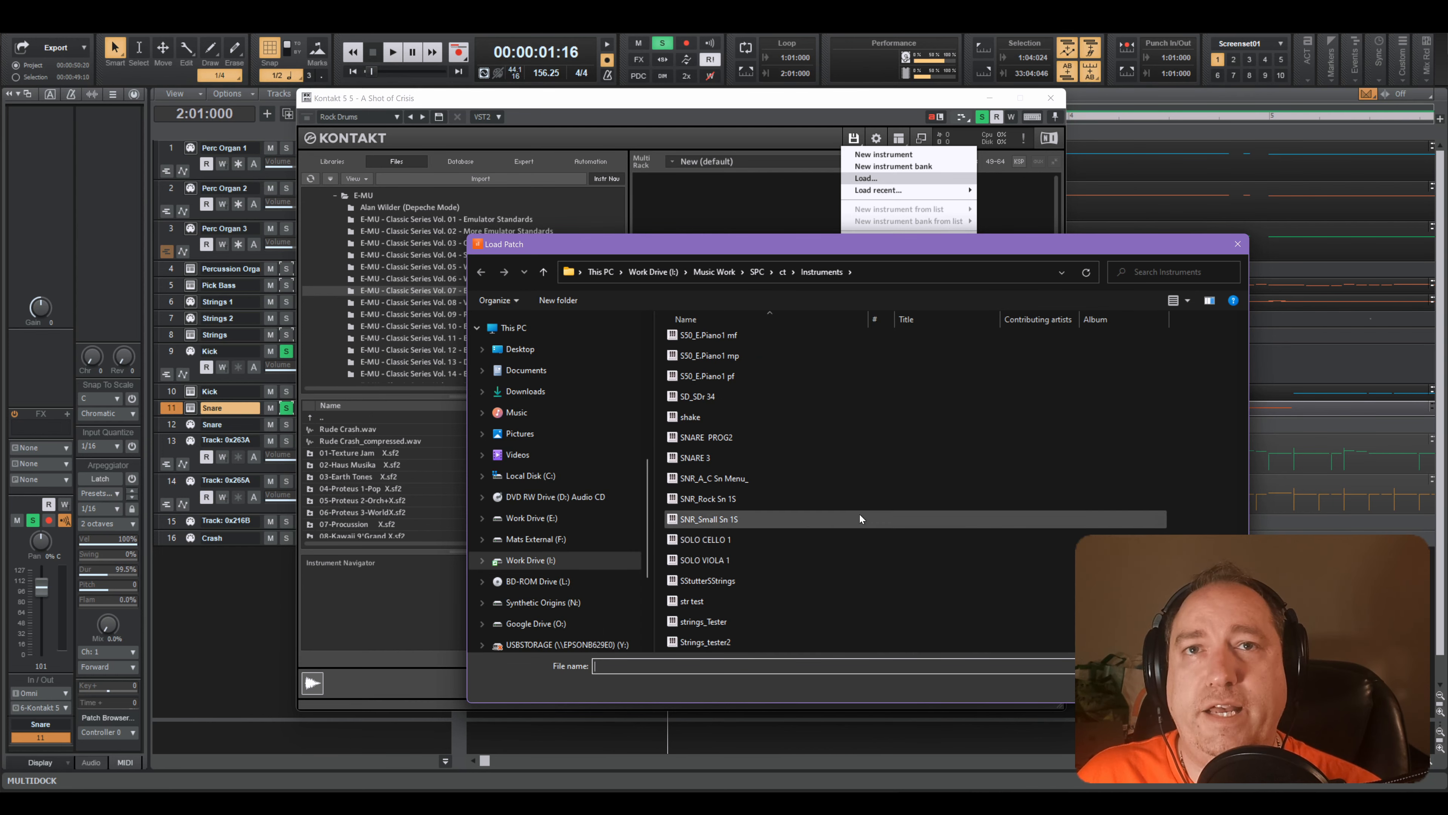
pyautogui.doubleClick(713, 503)
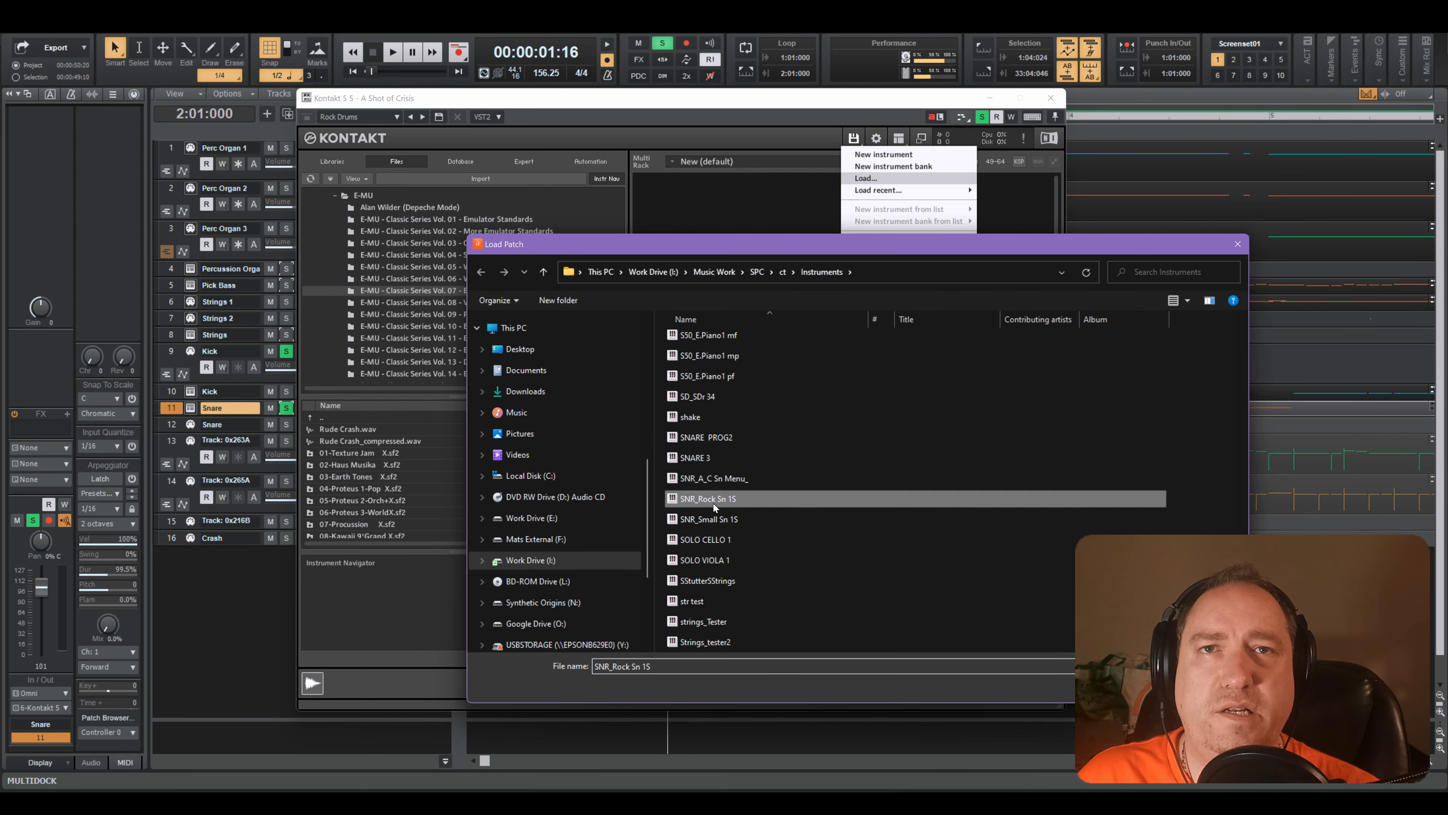
pyautogui.click(746, 661)
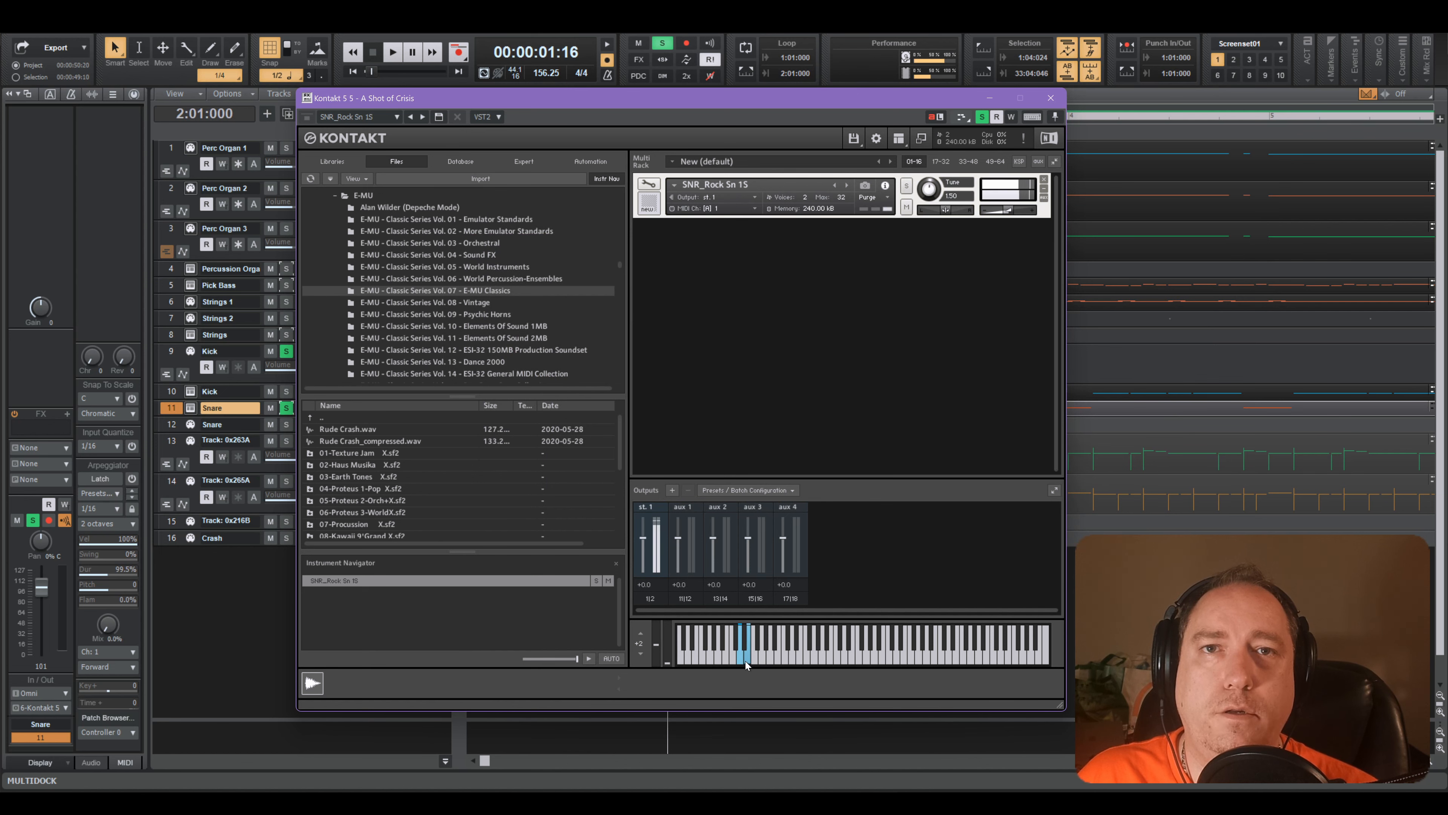
pyautogui.click(1050, 98)
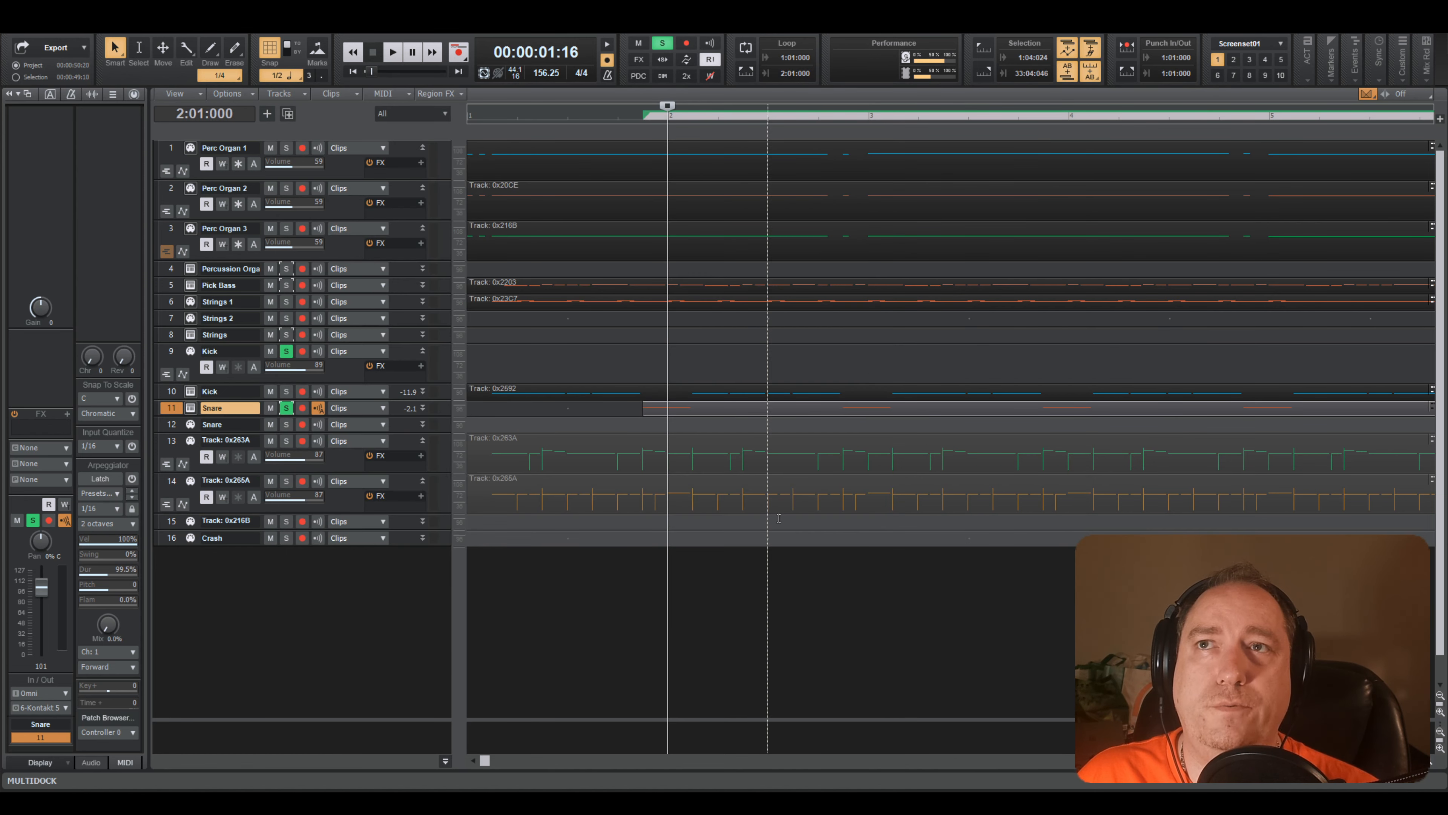
# - Move all the notes of the Snare clip down to D3 in the piano roll
pyautogui.press('w')
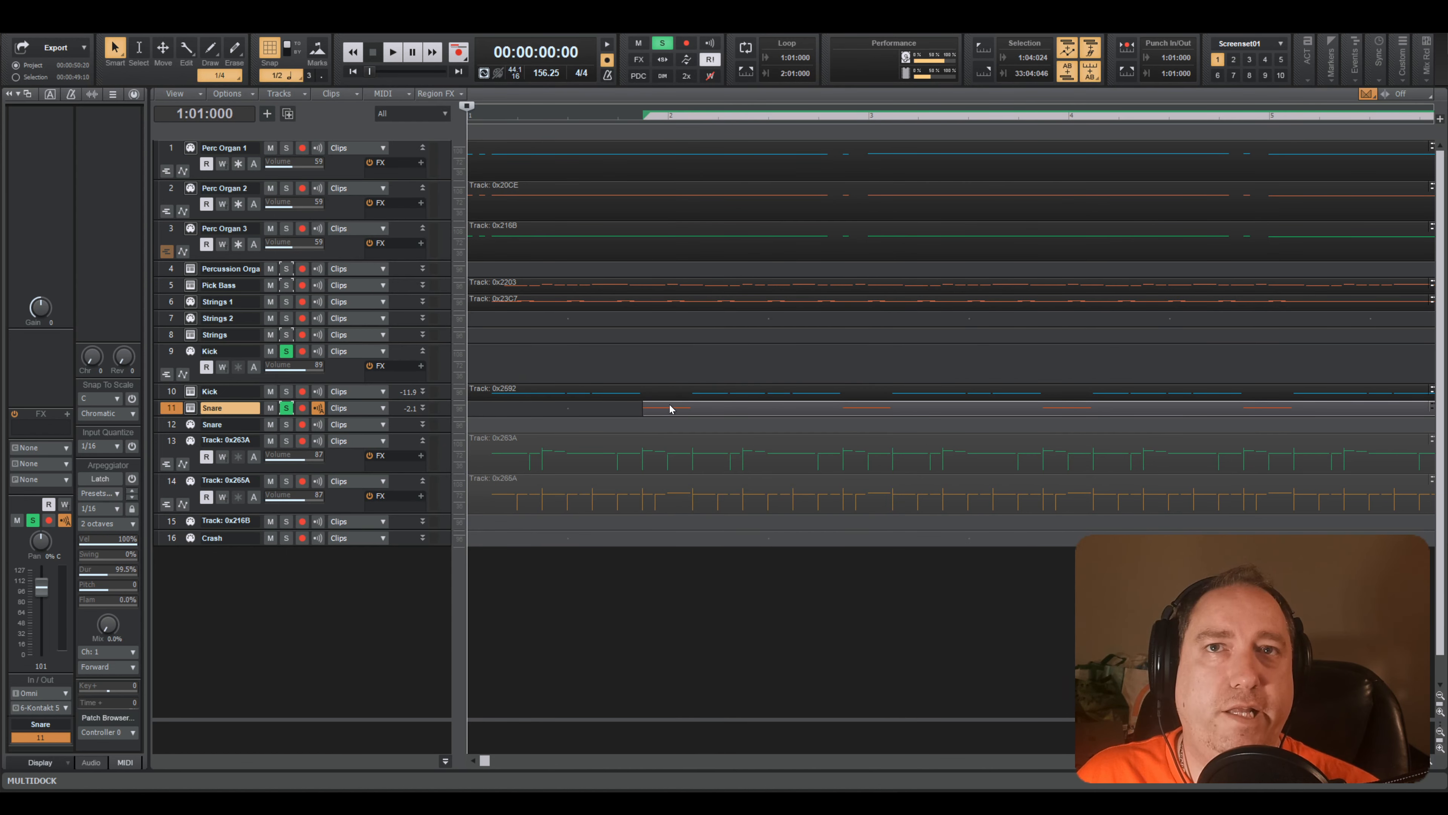
pyautogui.doubleClick(670, 404)
pyautogui.hotkey('ctrl', 'a')
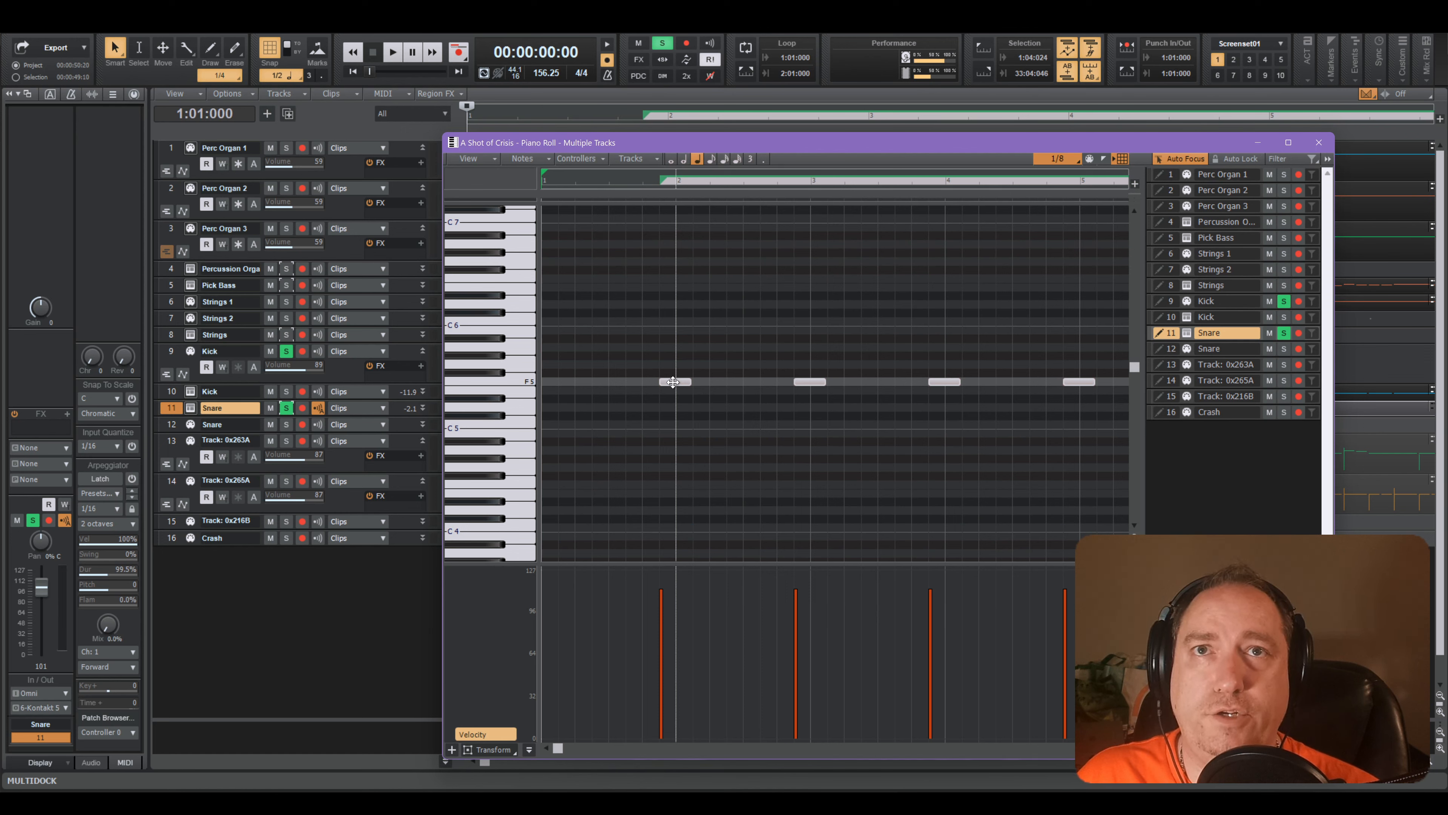
pyautogui.moveTo(673, 382)
pyautogui.mouseDown()
pyautogui.moveTo(690, 525)
pyautogui.moveTo(713, 563)
pyautogui.moveTo(752, 227)
pyautogui.mouseUp()
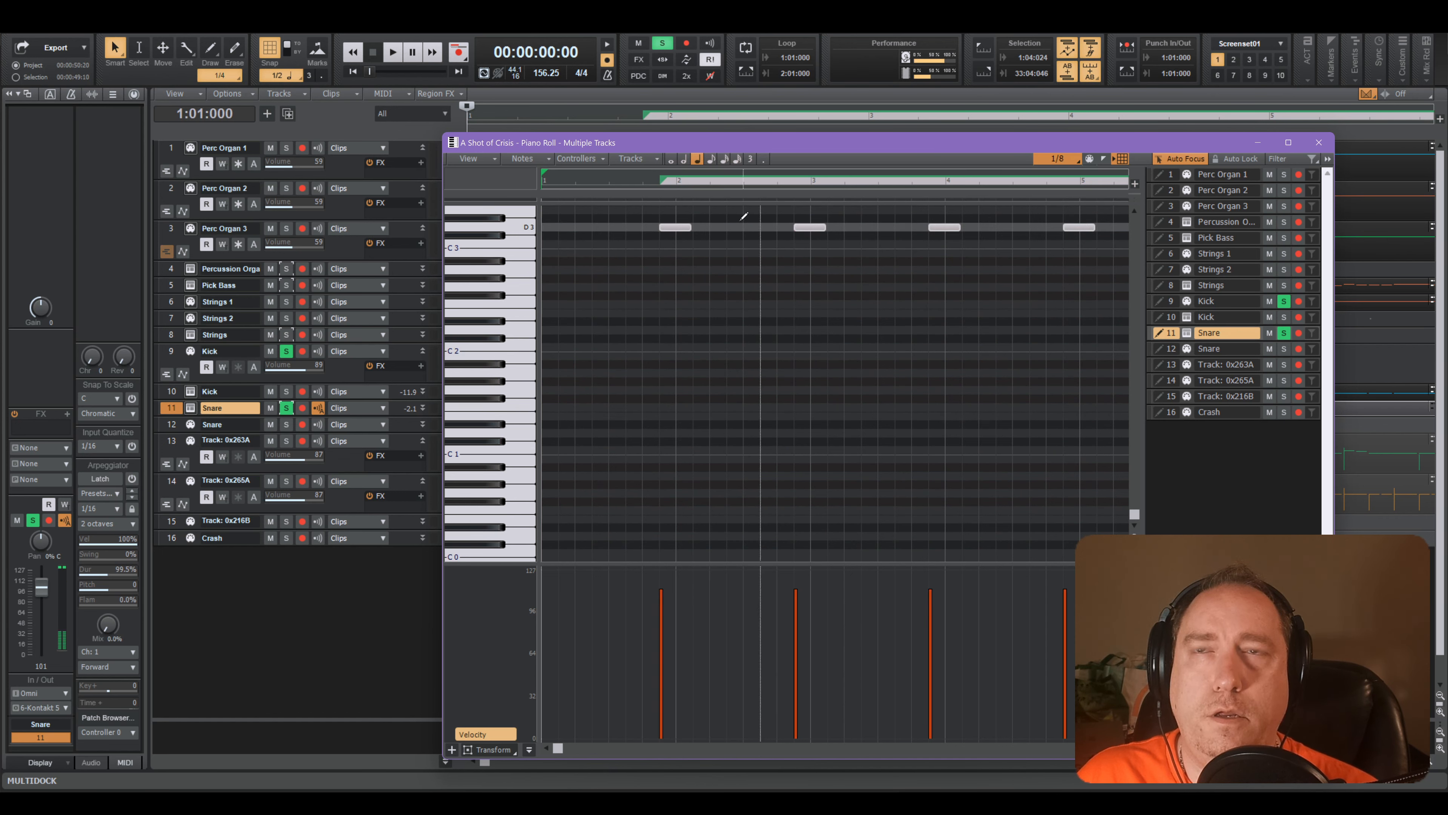
# - Set the Snare instrument track's MIDI channel to 1 and play the snare part back
pyautogui.click(52, 447)
pyautogui.click(51, 465)
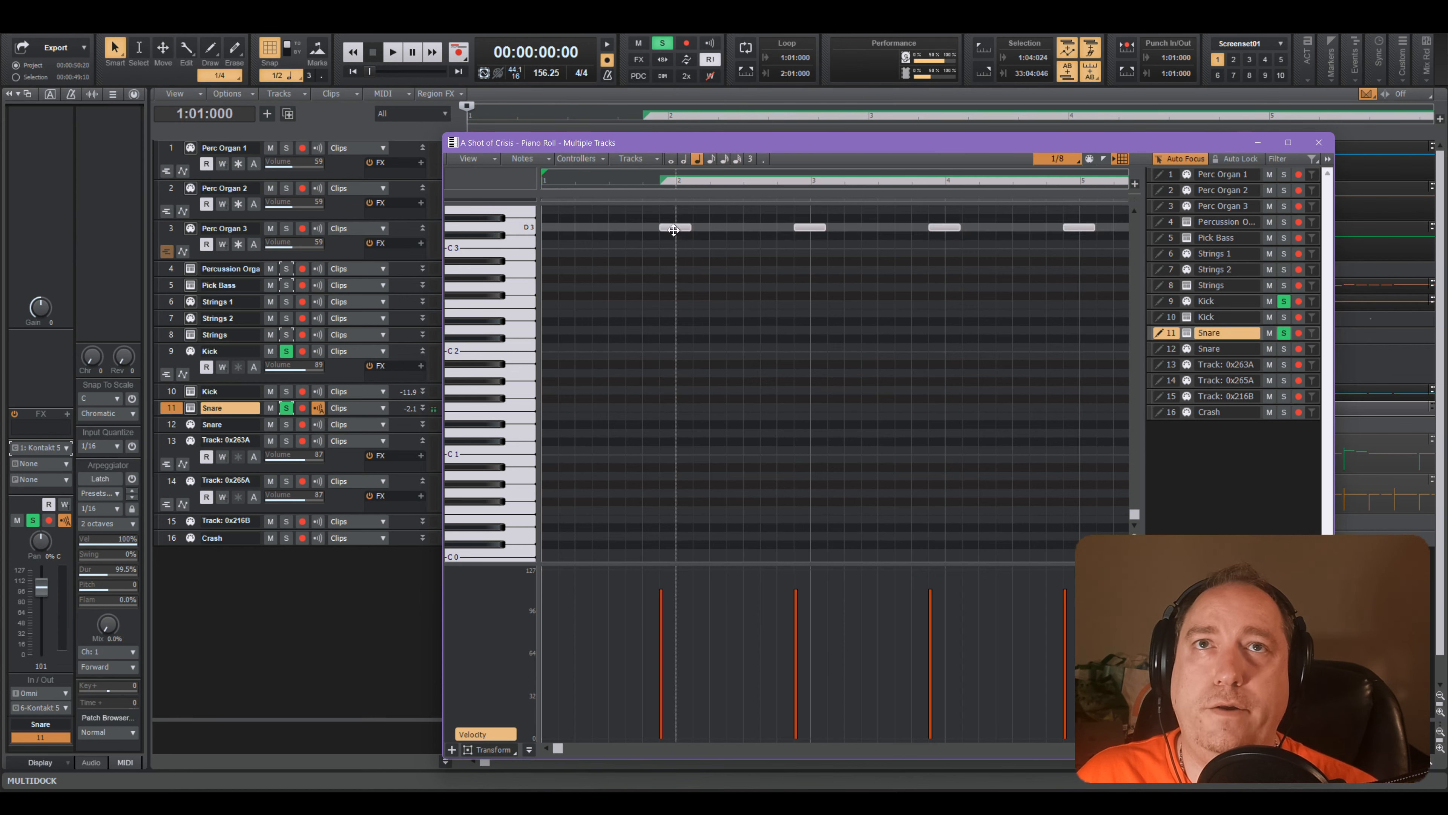
pyautogui.press('space')
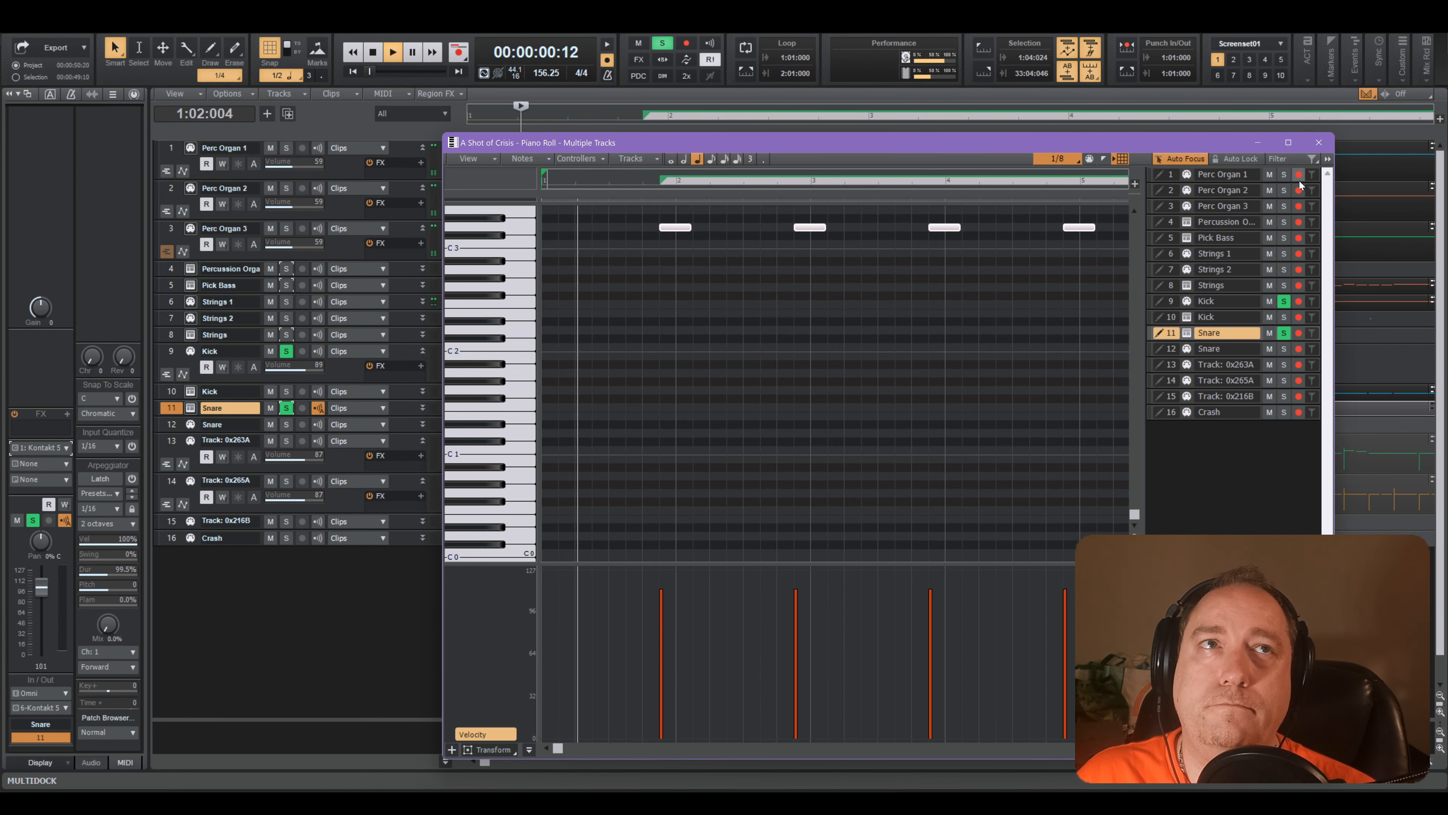
pyautogui.click(1319, 142)
# - Solo the Kick instrument track along with the Snare and play both from the start
pyautogui.click(287, 391)
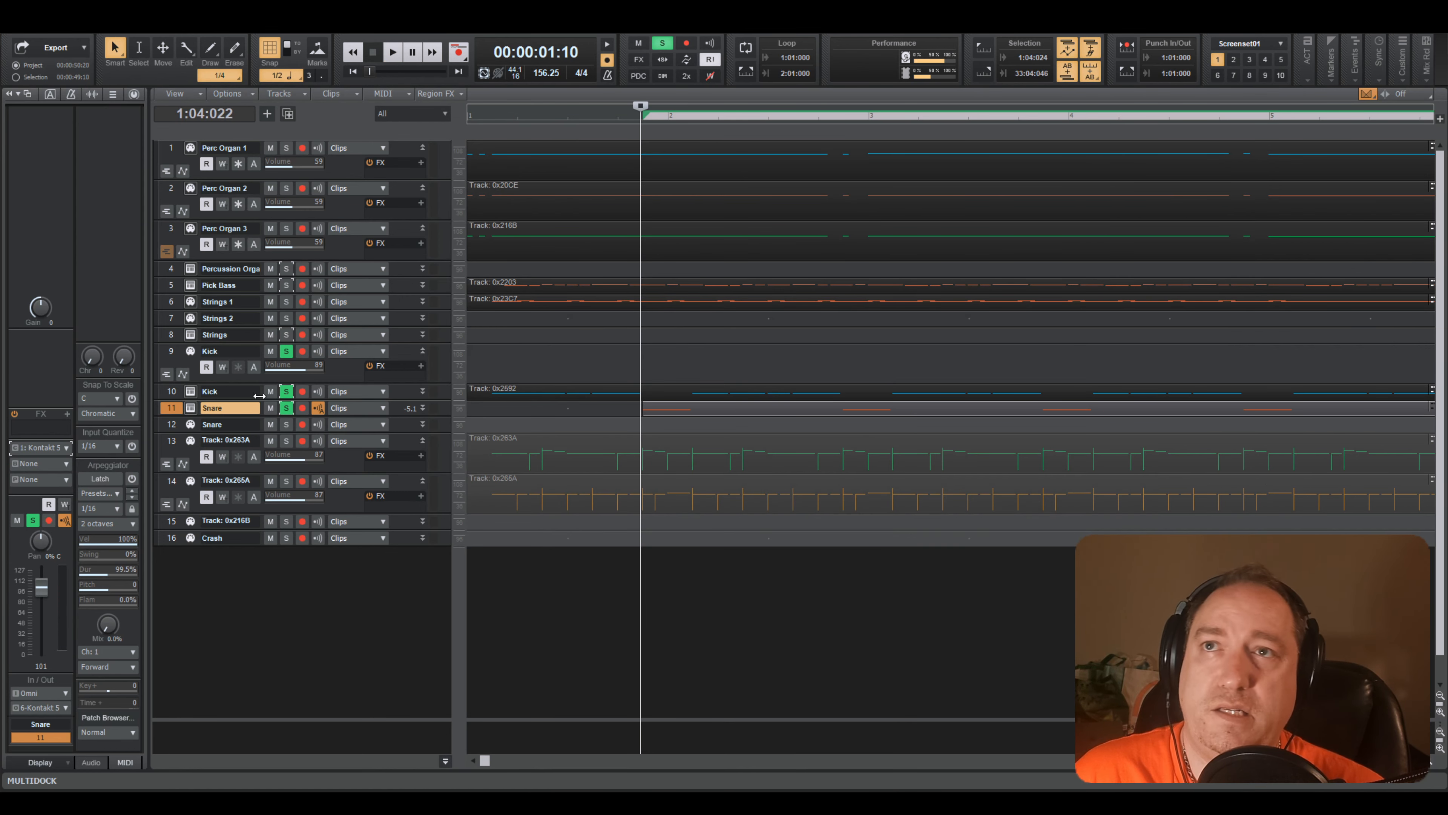
pyautogui.press('w')
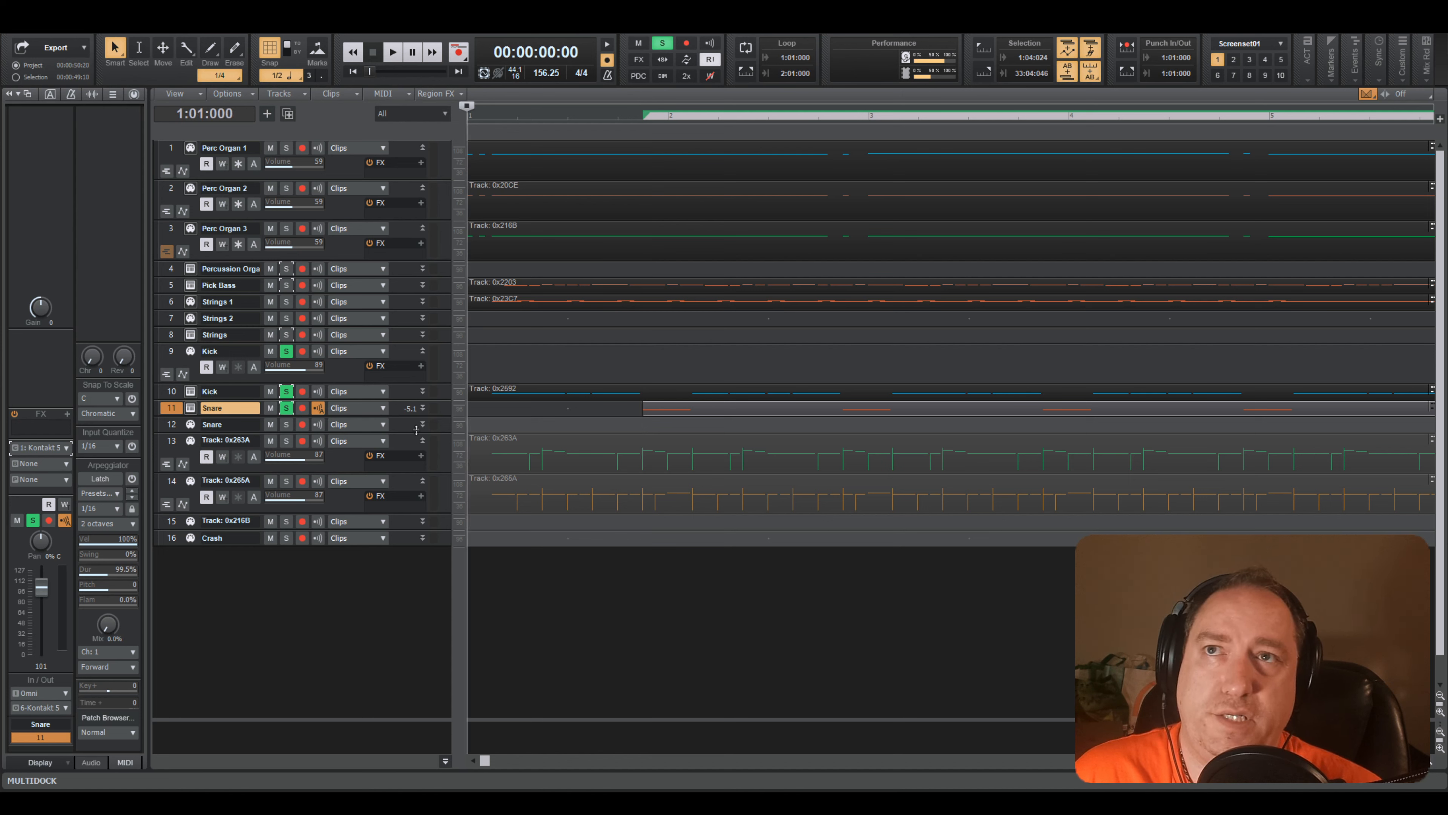
pyautogui.press('space')
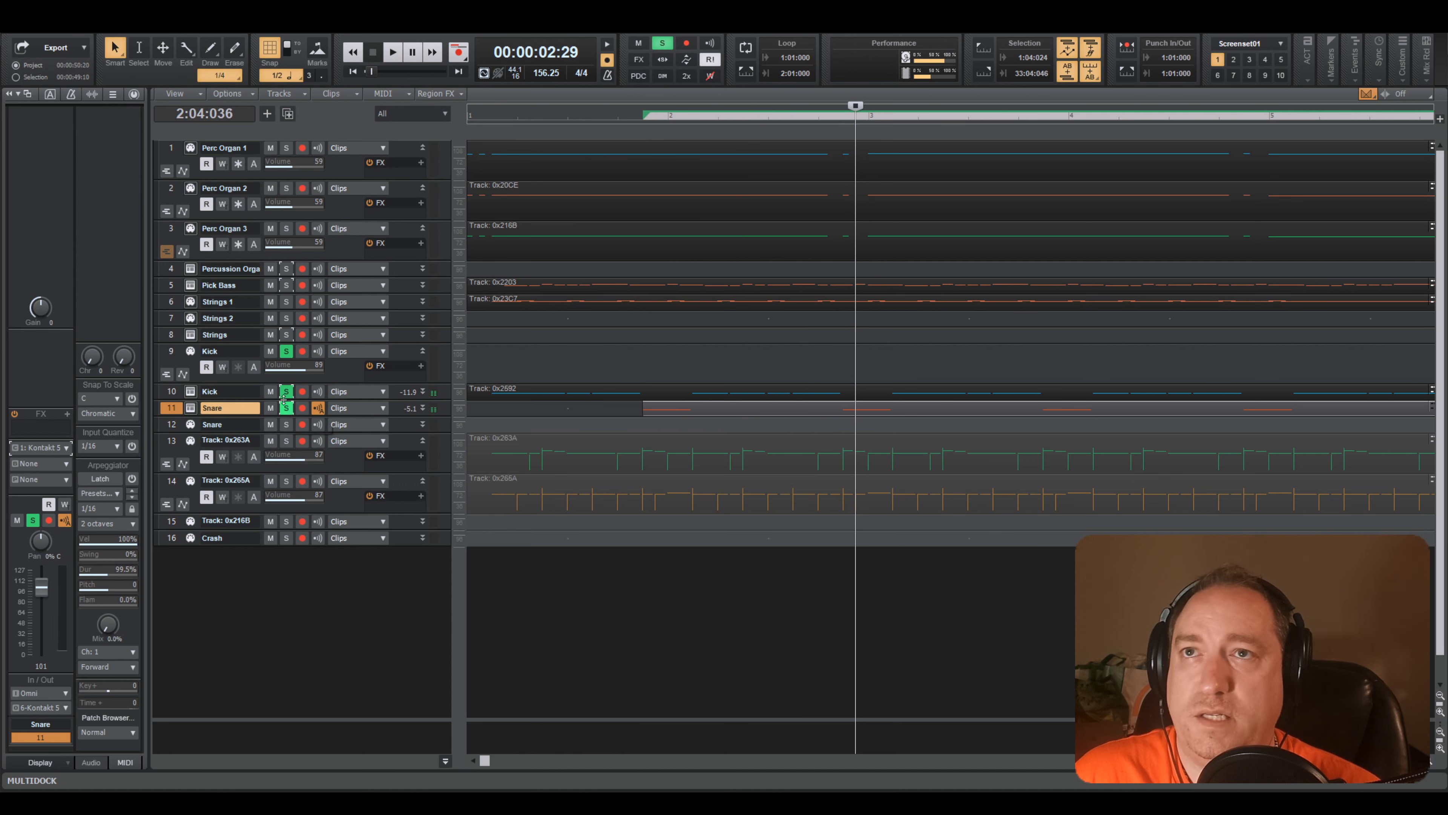
# - Solo the Perc Organ, Percussion Organ, Pick Bass and Strings tracks too and play the mix from the start
pyautogui.moveTo(294, 332); pyautogui.dragTo(292, 290)
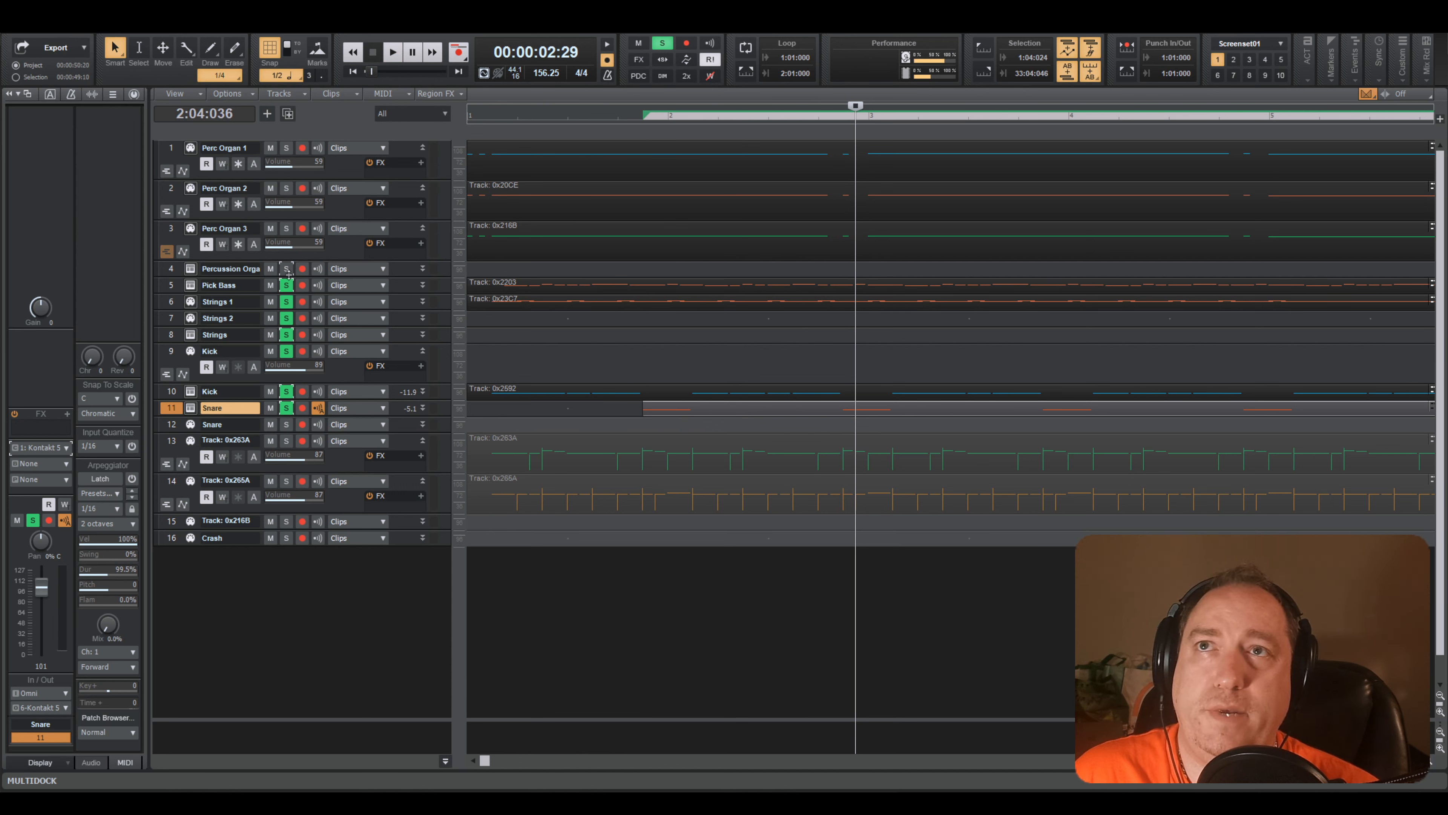
pyautogui.click(288, 270)
pyautogui.press('w')
pyautogui.press('space')
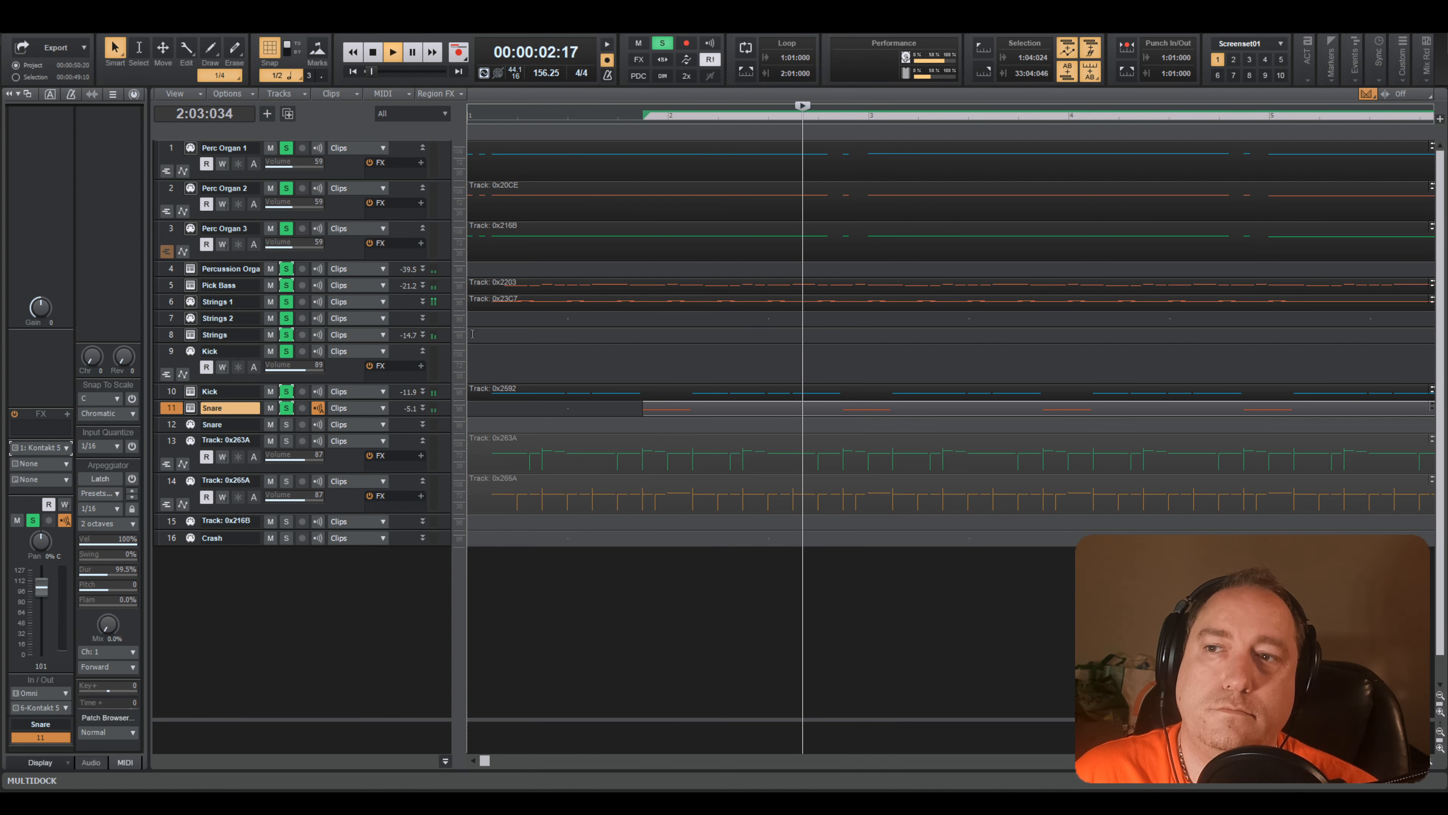
pyautogui.press('space')
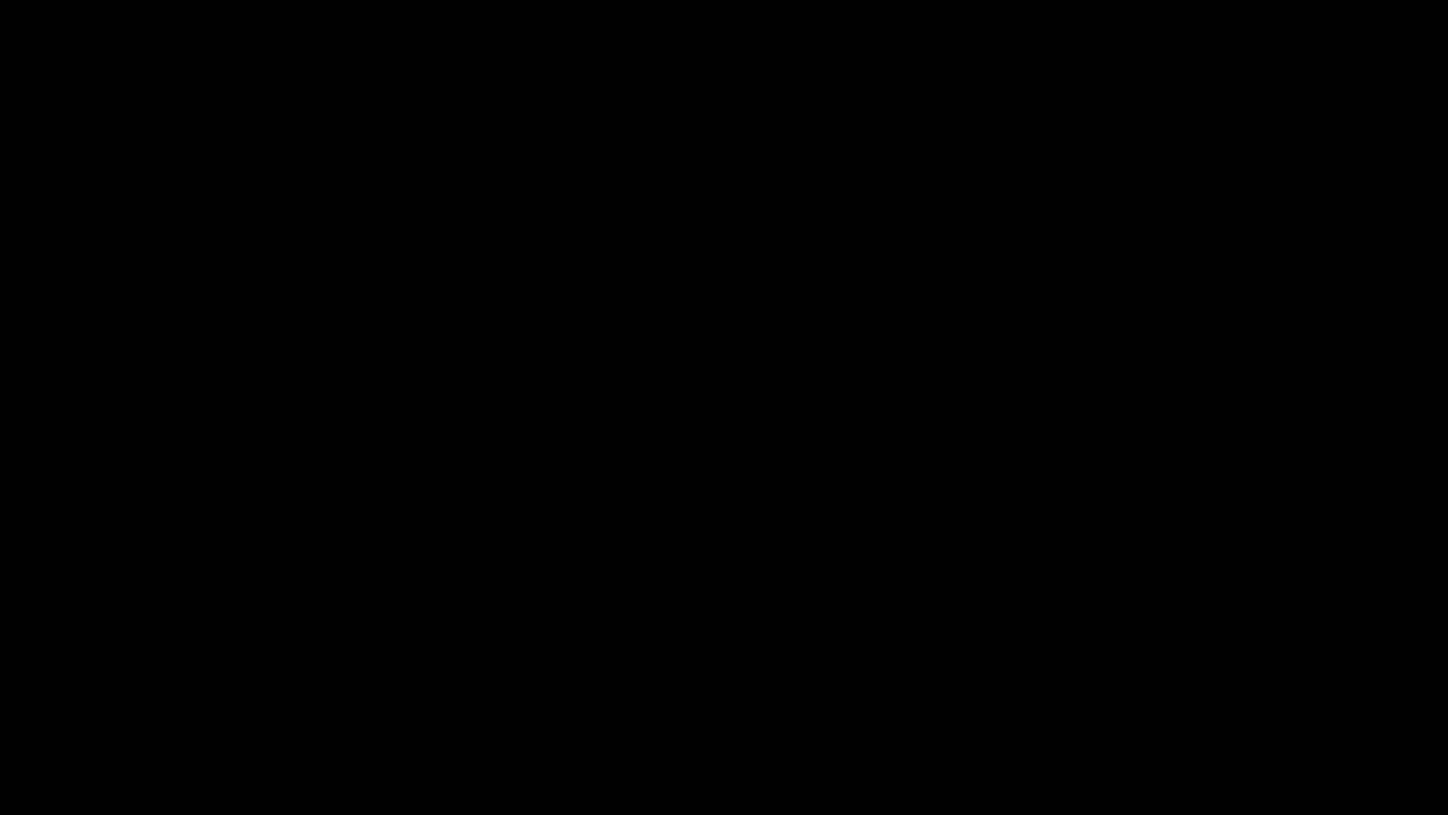
# - Turn off solo on all the kick, snare, strings, bass and organ tracks
pyautogui.click(287, 351)
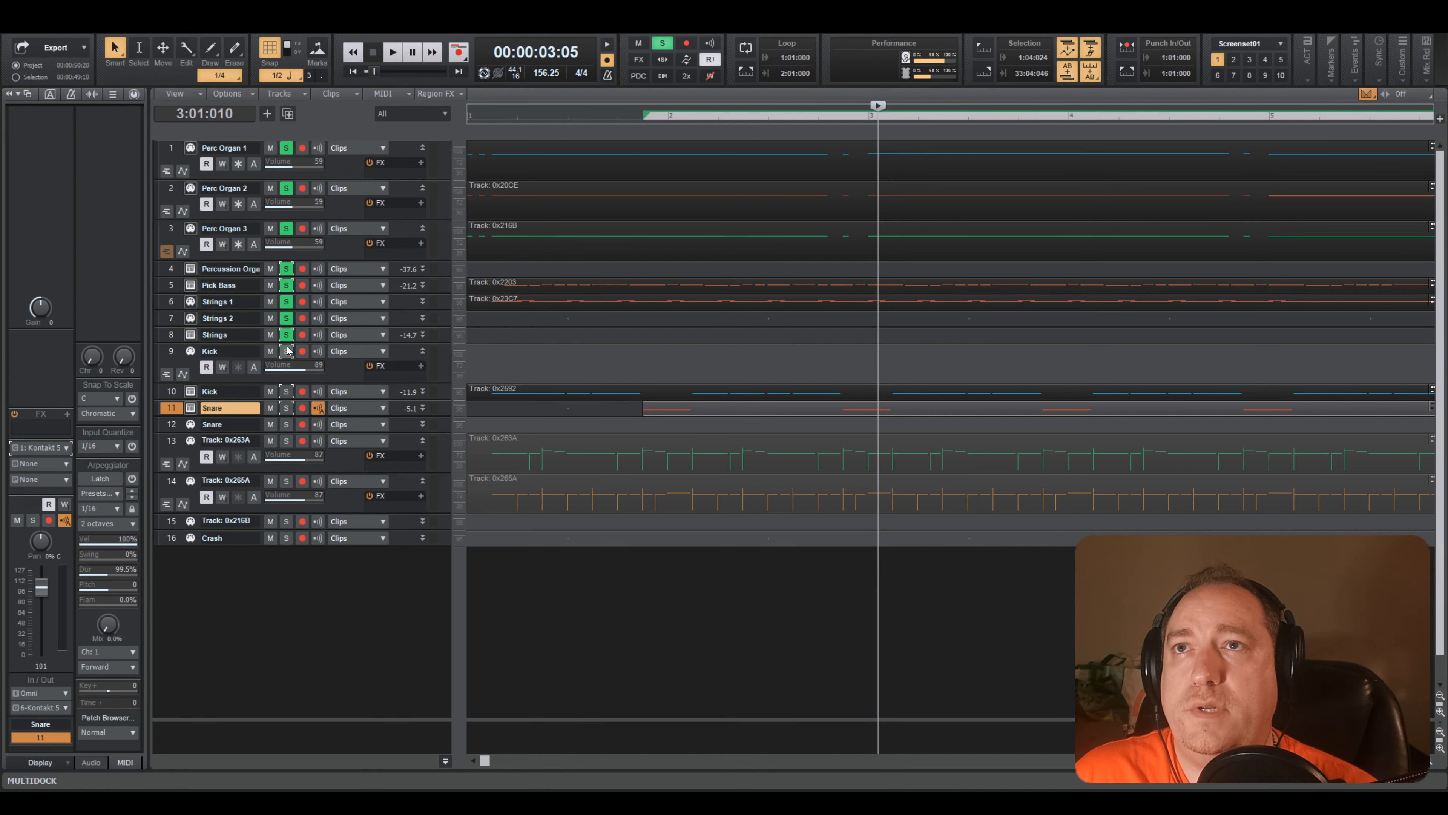
pyautogui.click(286, 286)
pyautogui.click(286, 269)
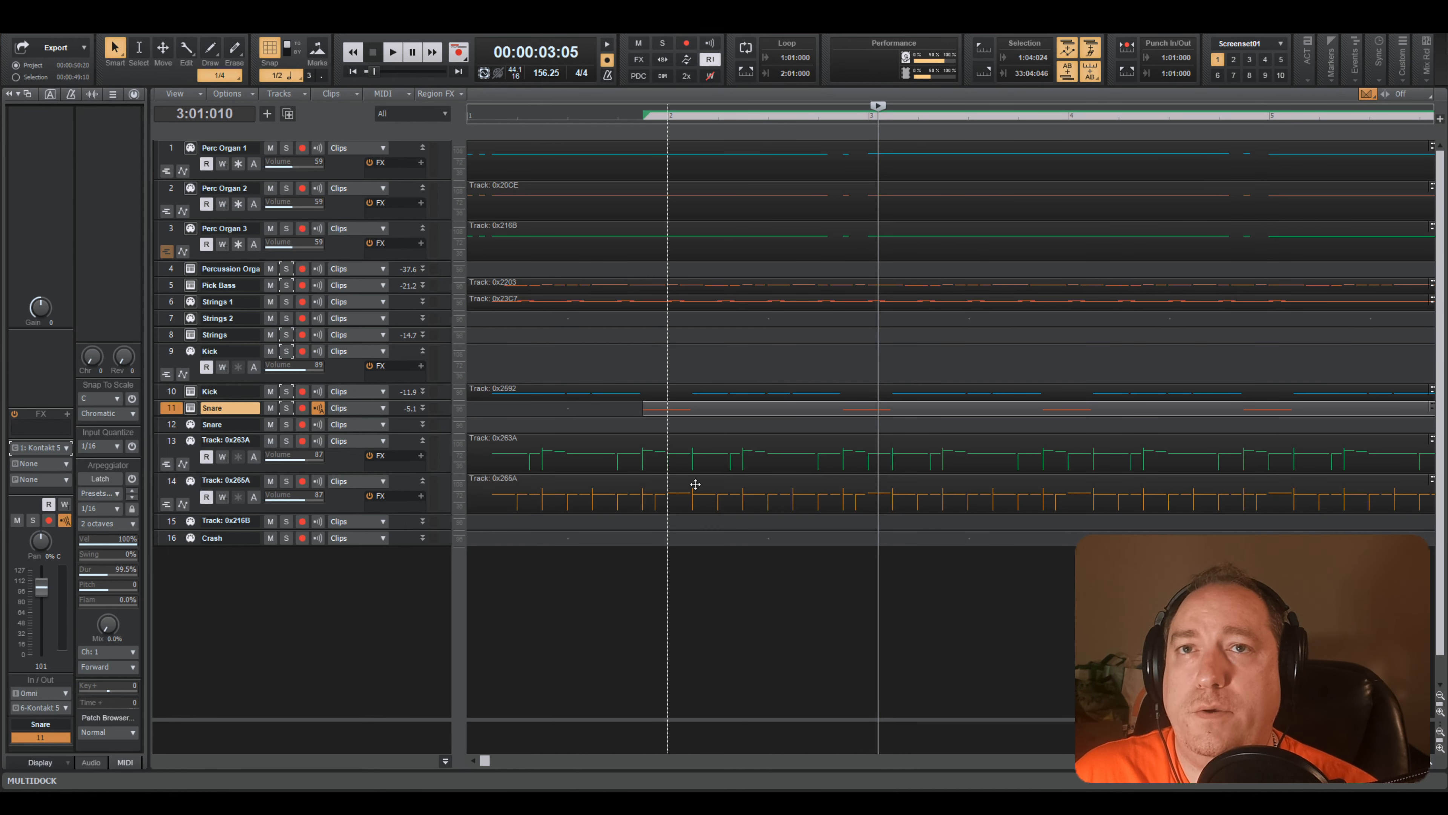
# - Play back Track: 0x263A in solo to hear its part, and turn its solo off again
pyautogui.moveTo(484, 761); pyautogui.dragTo(490, 723)
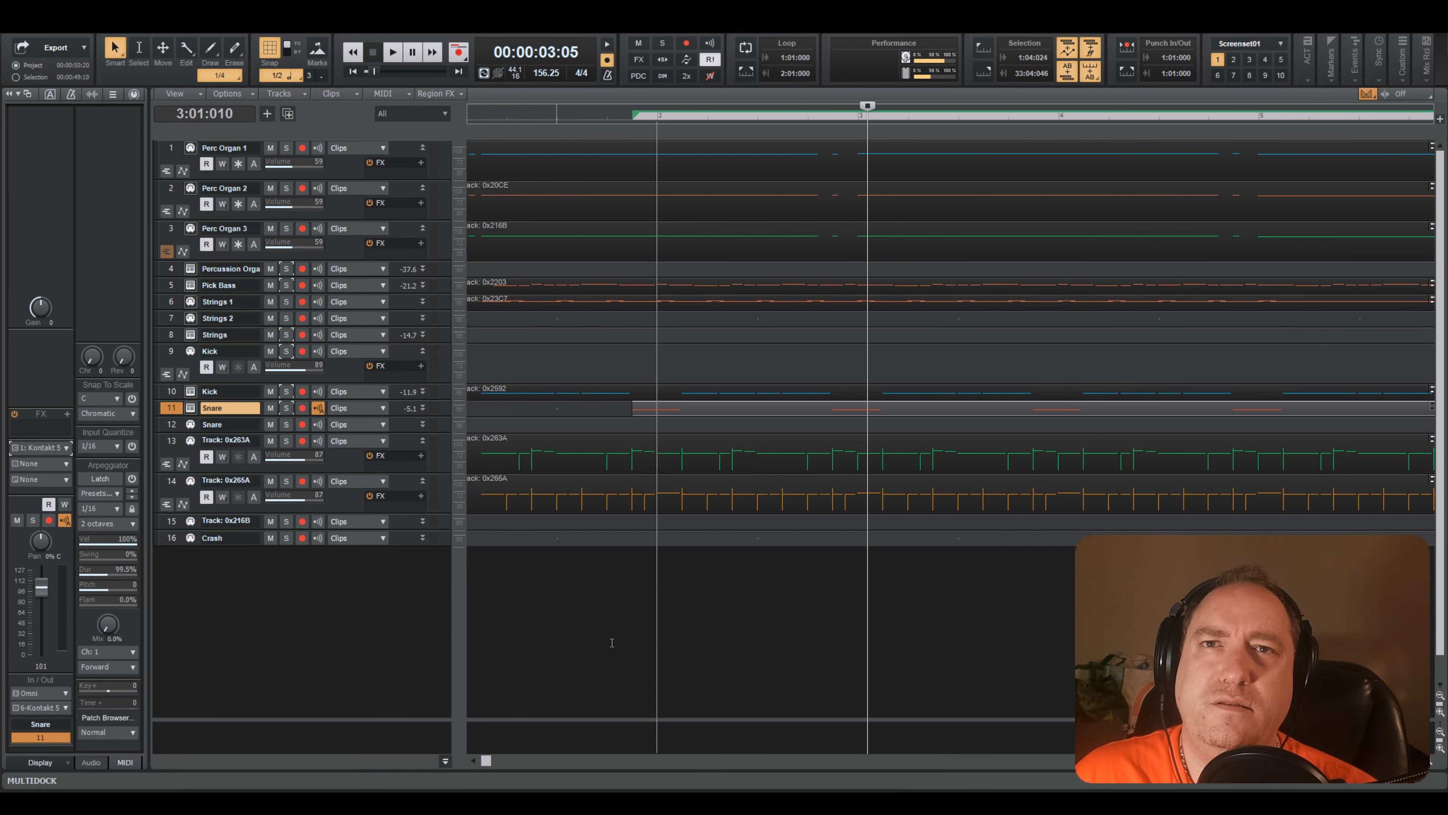
pyautogui.scroll(-8, 616, 633)
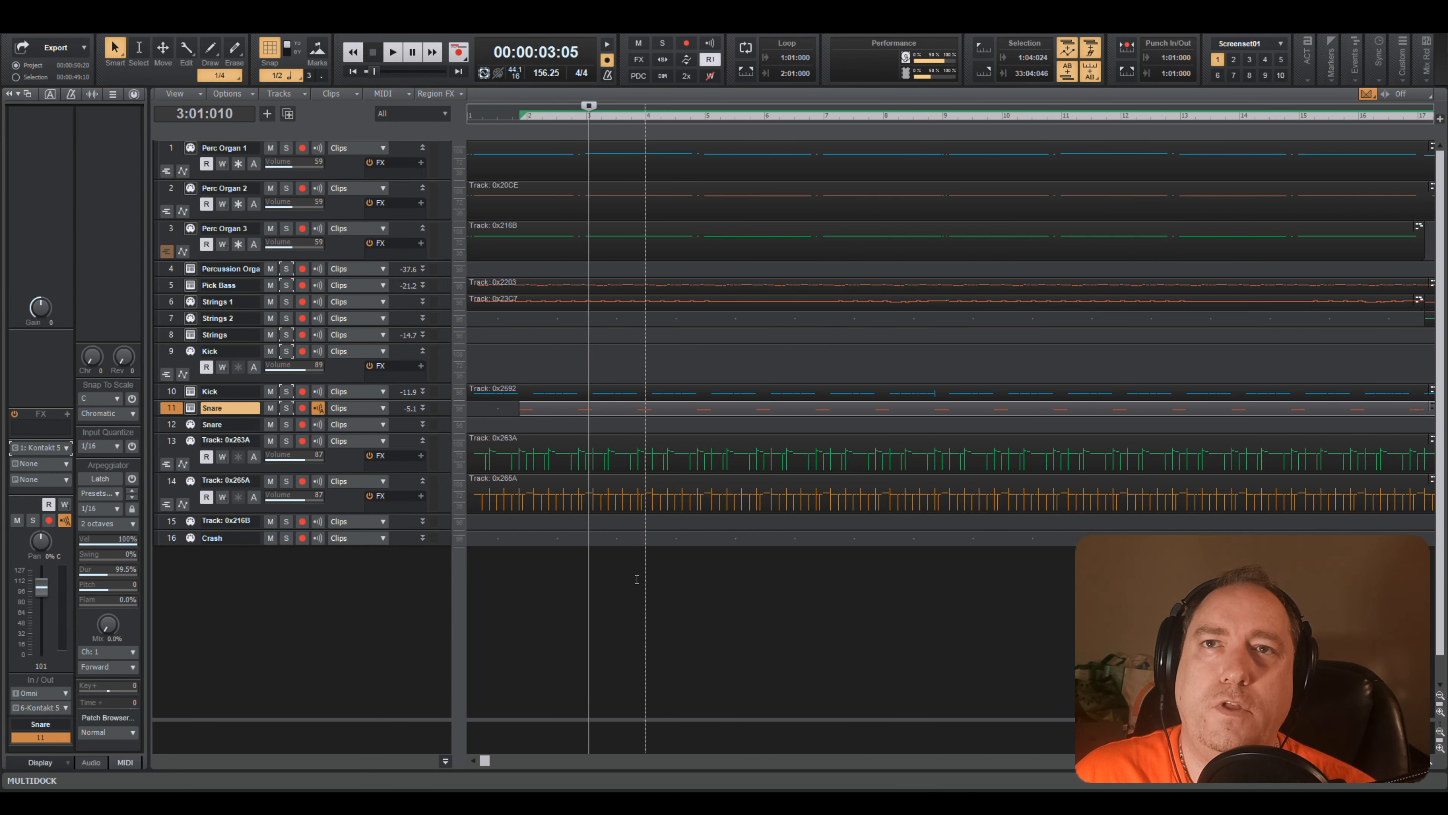
pyautogui.scroll(6, 637, 579)
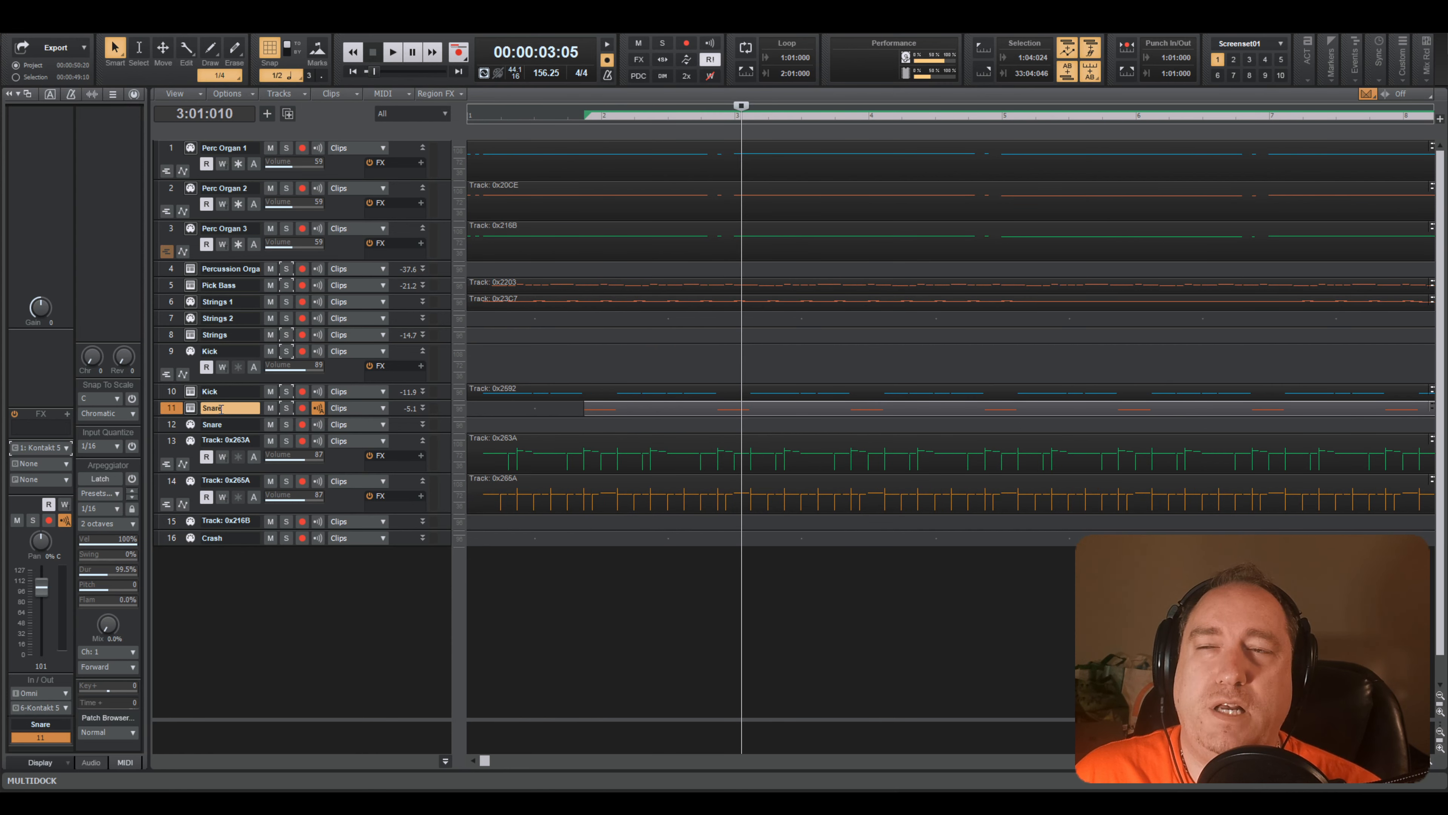
pyautogui.click(174, 444)
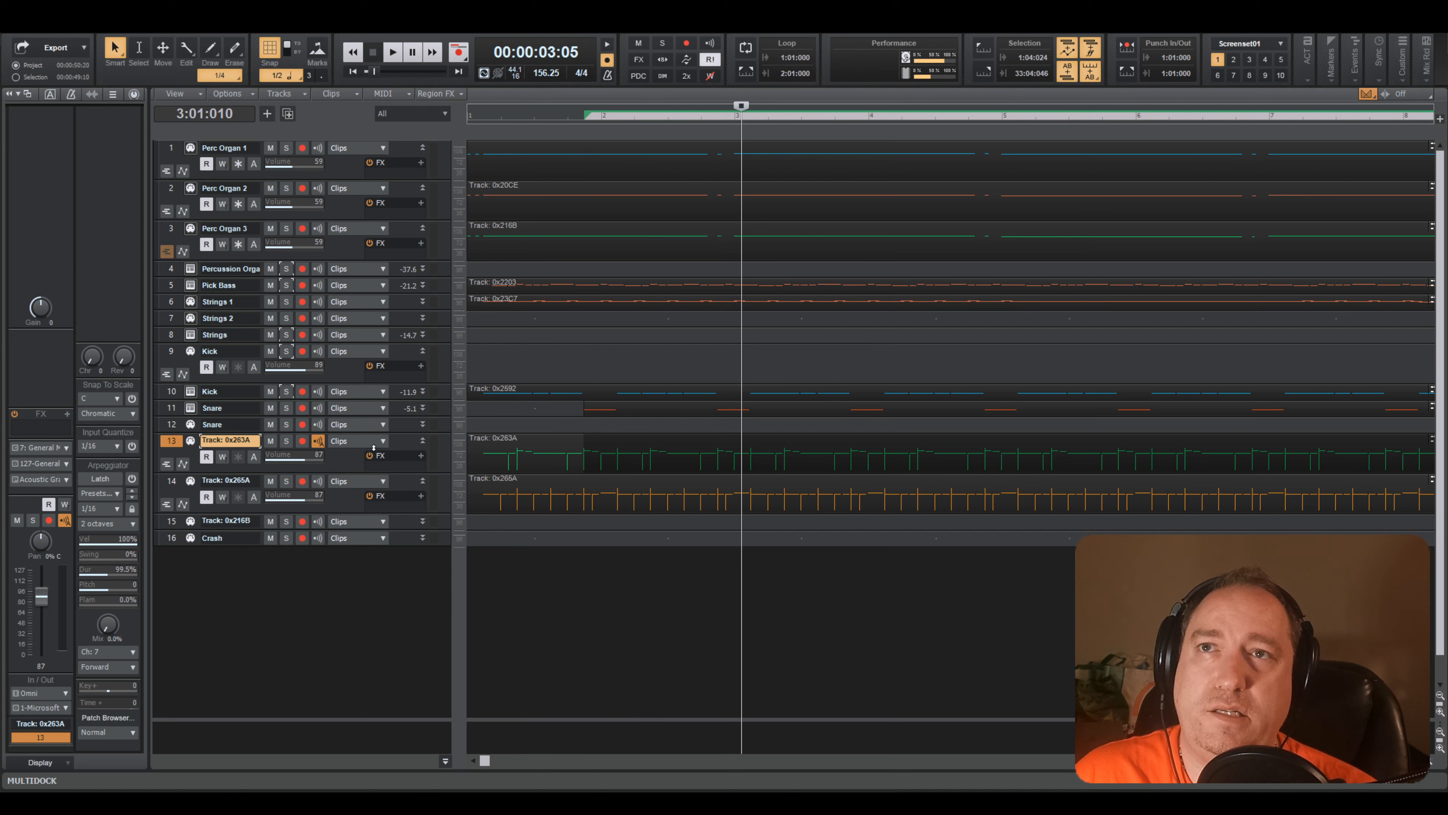
pyautogui.click(287, 441)
pyautogui.press('space')
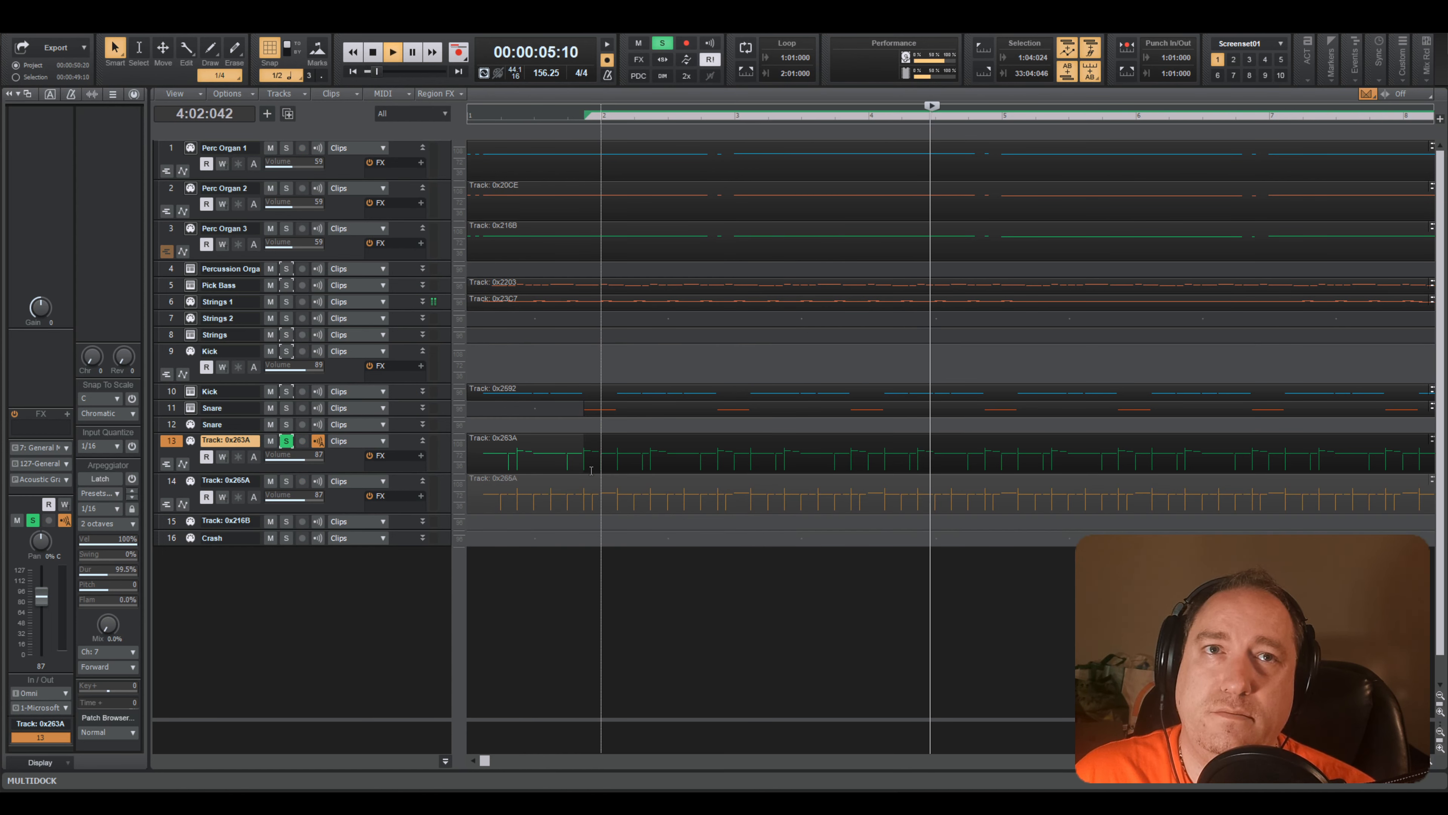
pyautogui.press('space')
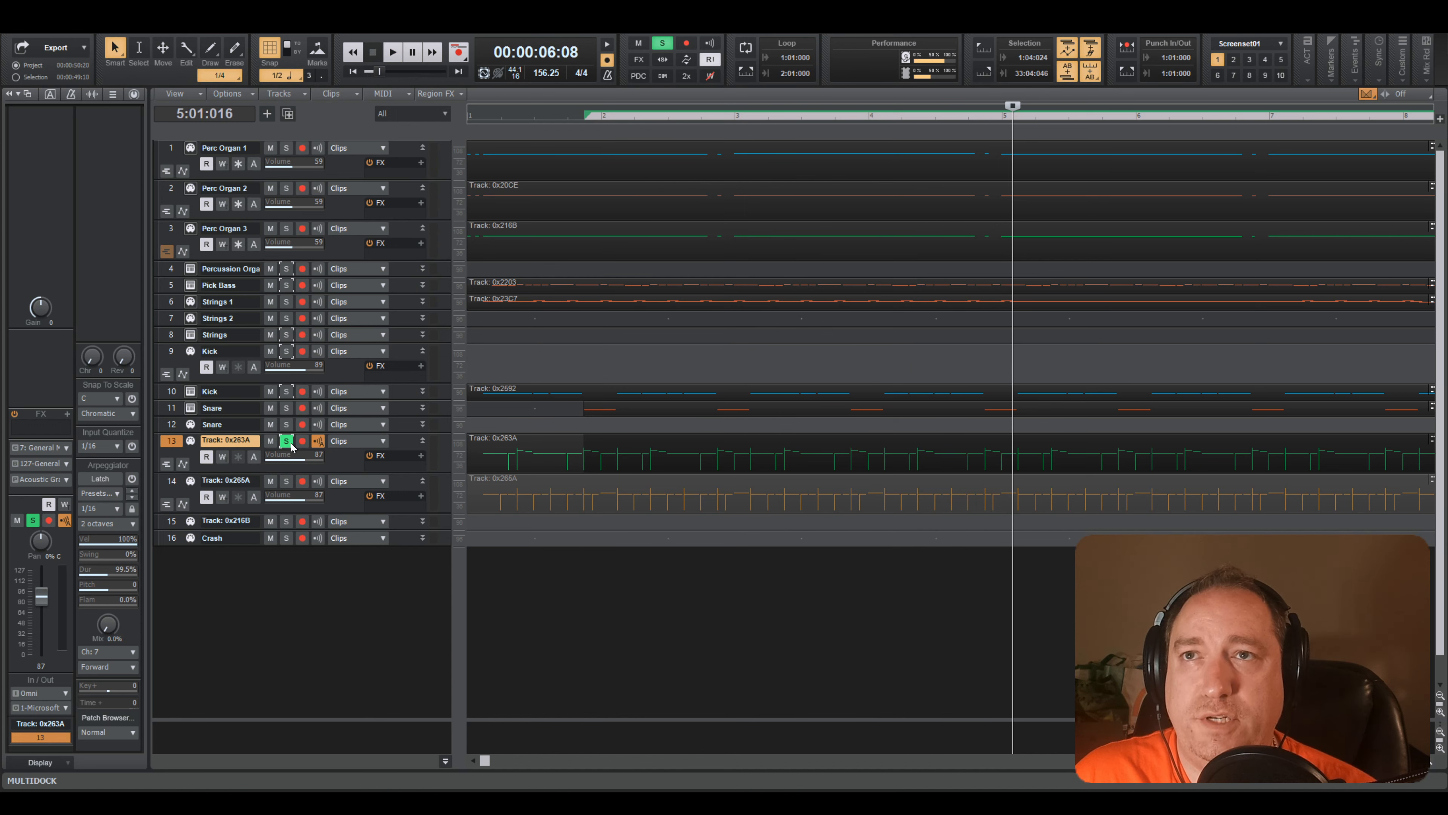
pyautogui.click(286, 442)
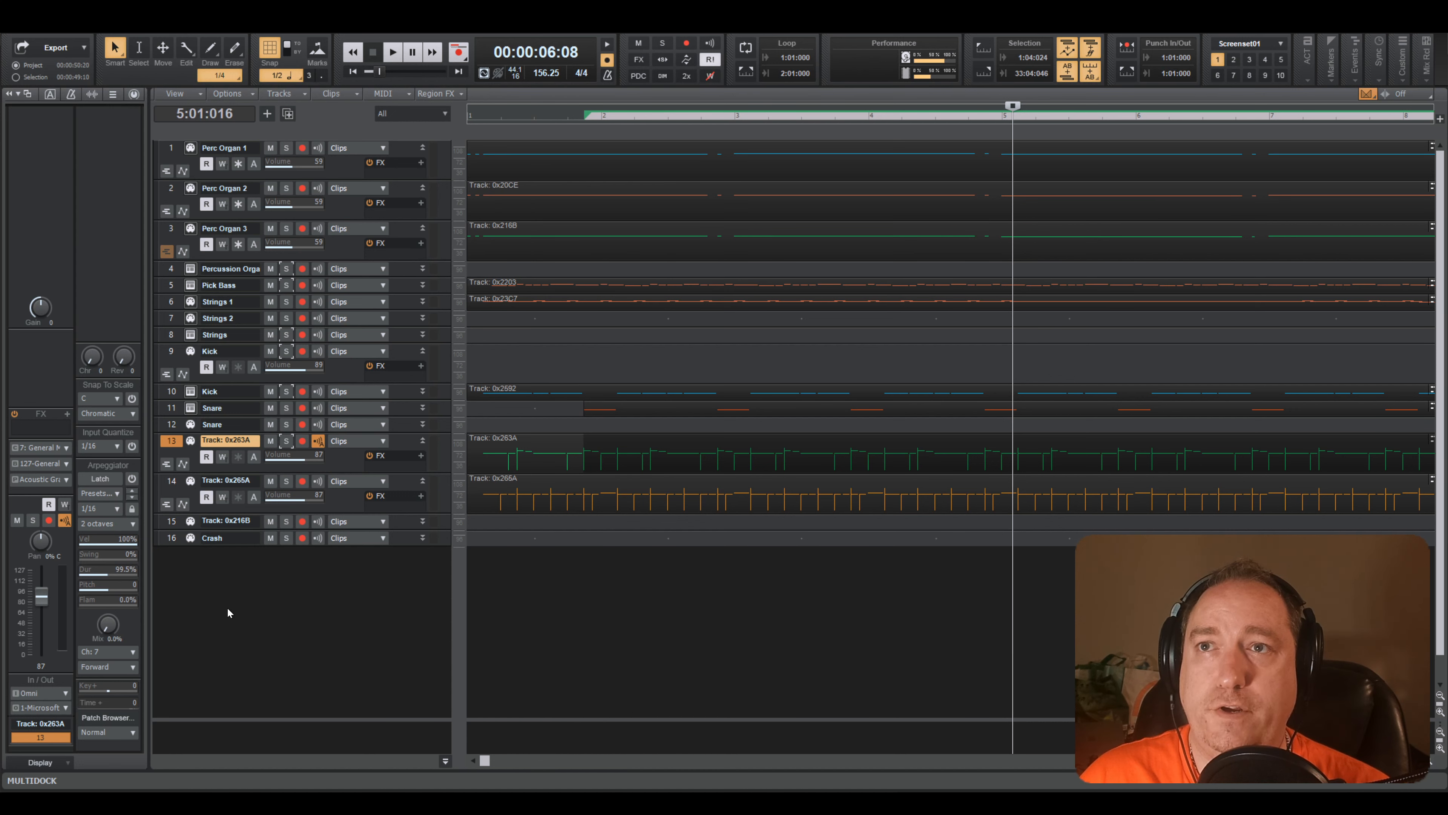
# - Rename the Track: 0x265A MIDI track as Hihat Closed
pyautogui.doubleClick(225, 481)
pyautogui.write('Hihat')
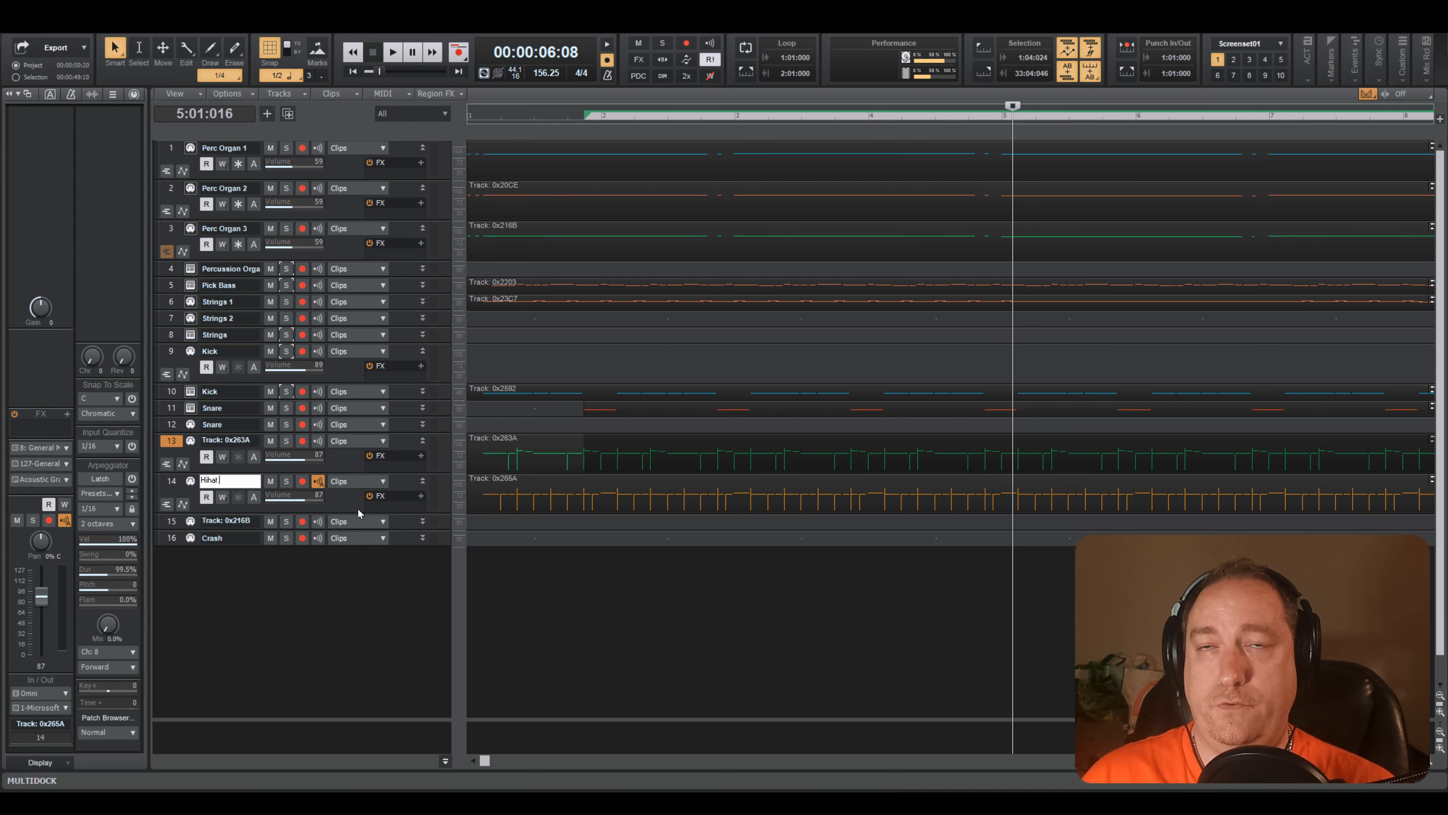
pyautogui.write('Cl')
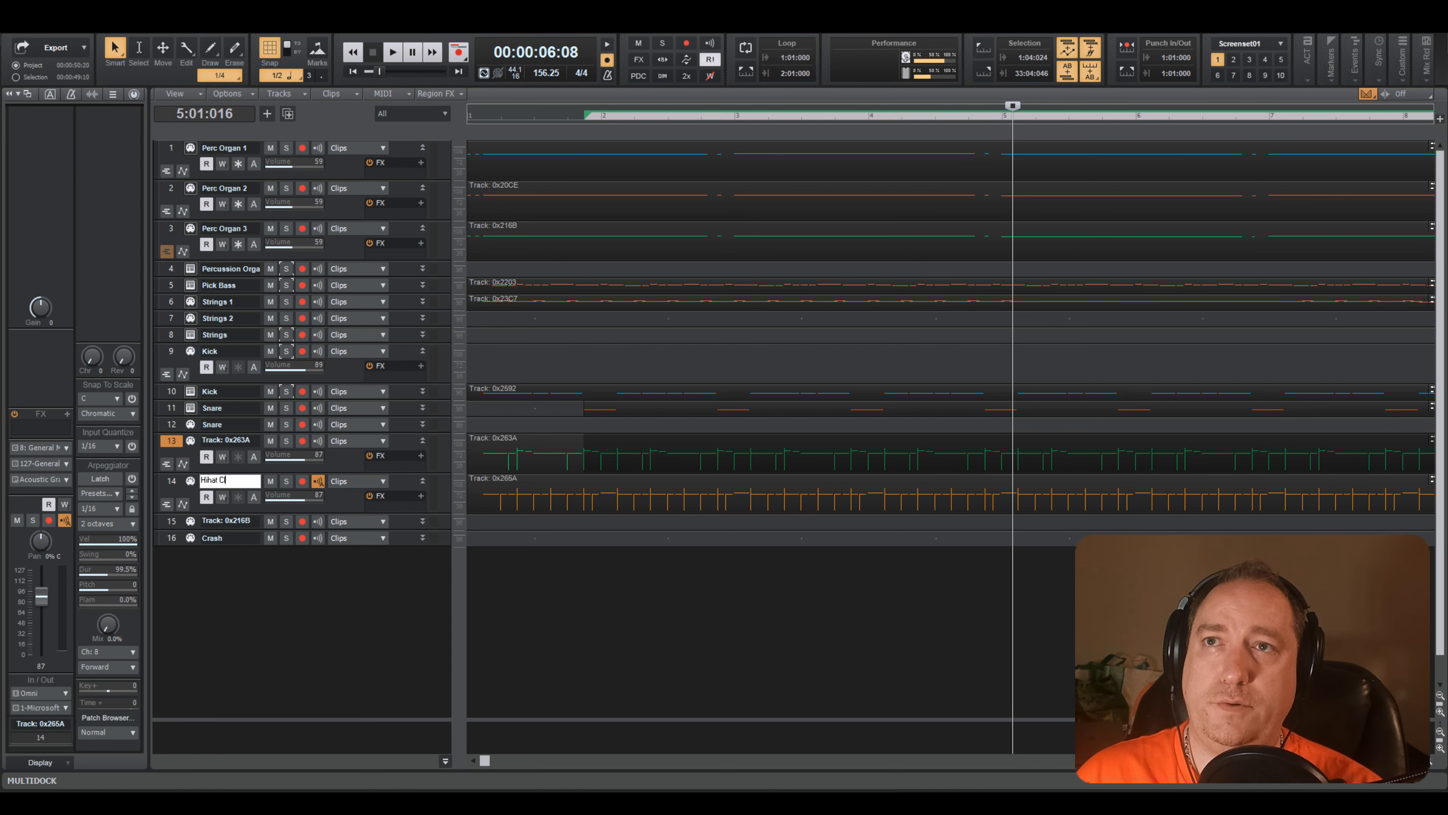
pyautogui.write('osed')
pyautogui.press('Return')
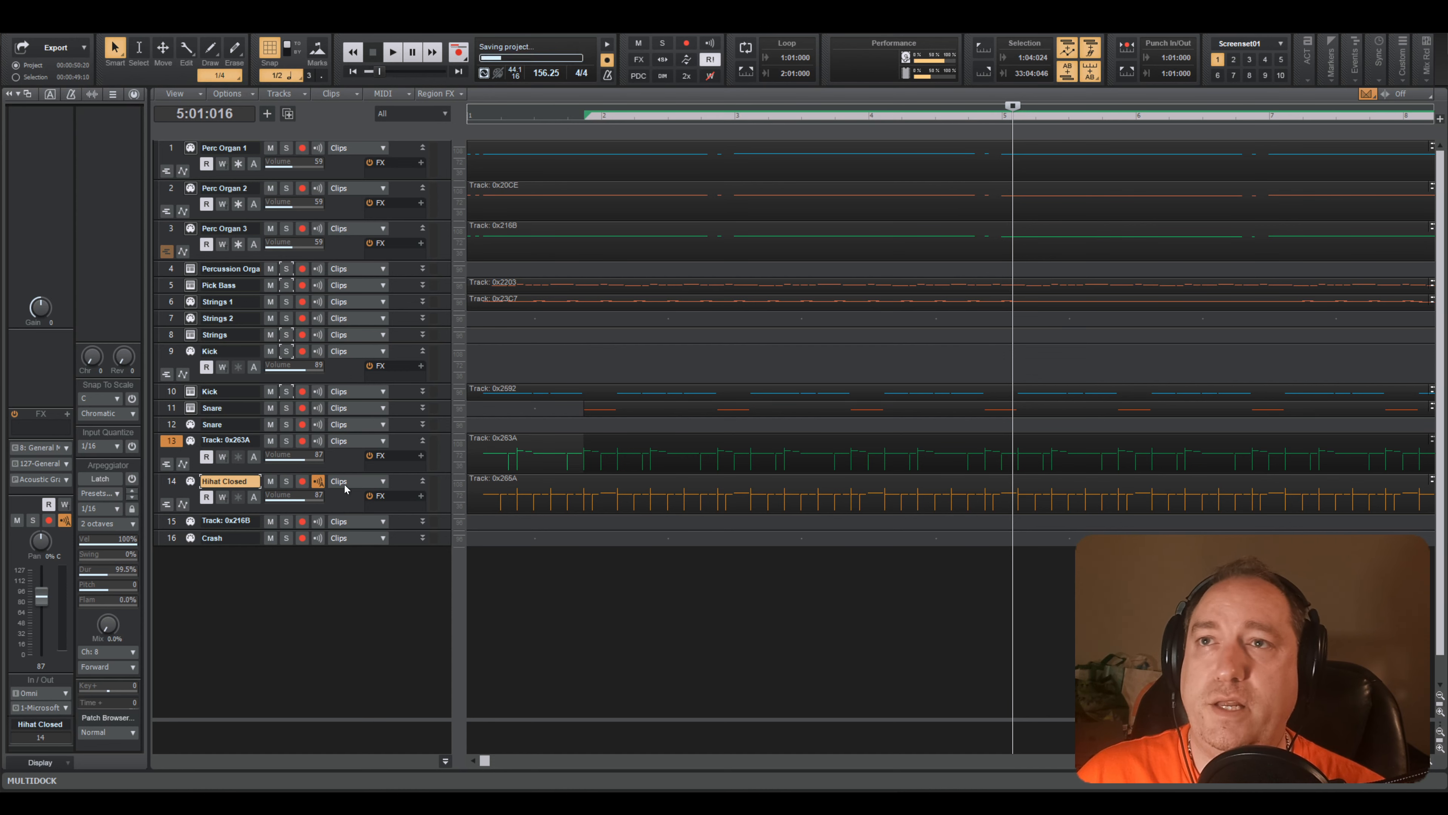
# - Duplicate the Hihat Closed track once with its events, properties and effects, starting at track 15
pyautogui.click(168, 484)
pyautogui.rightClick(168, 484)
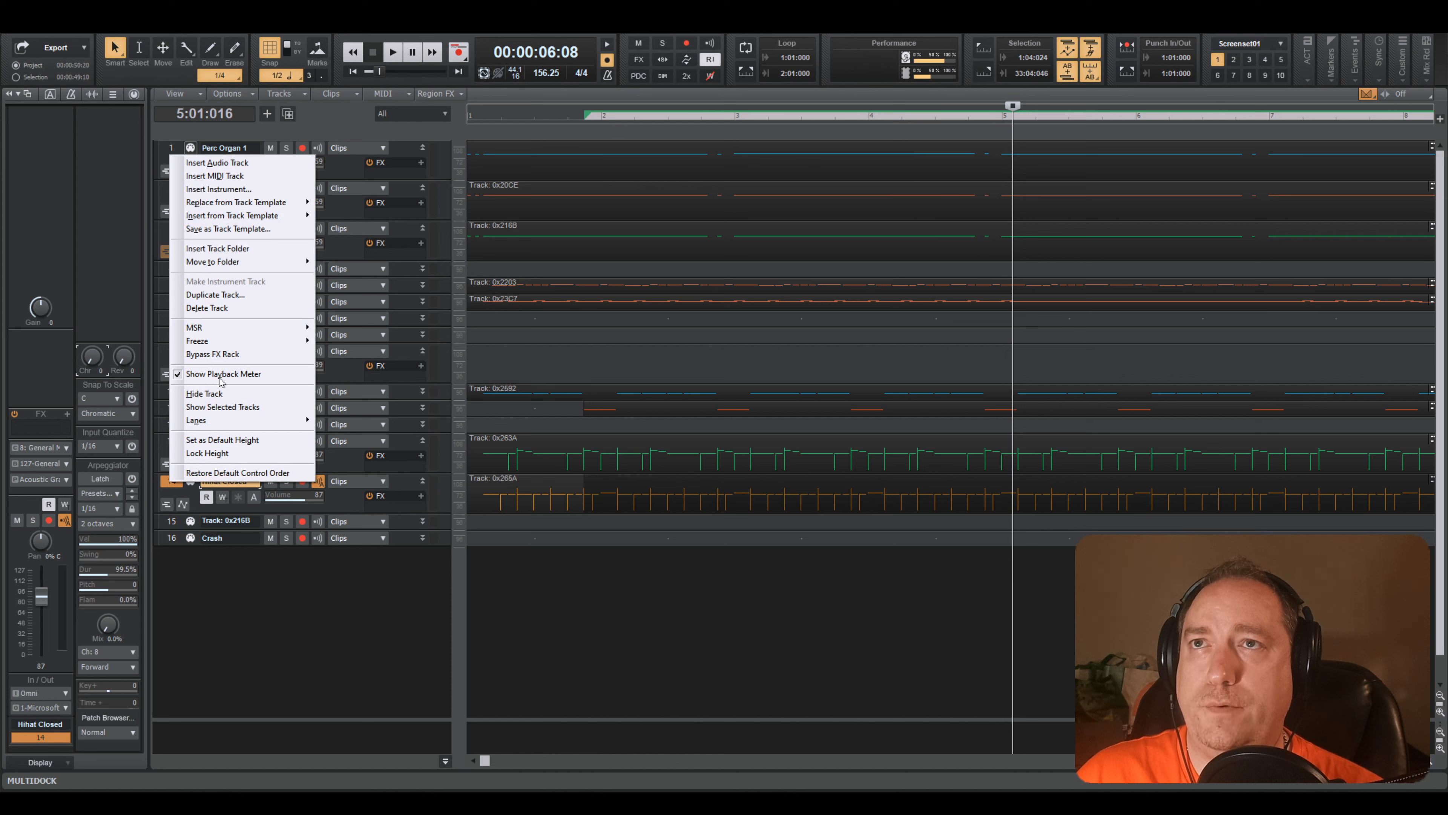
pyautogui.click(215, 294)
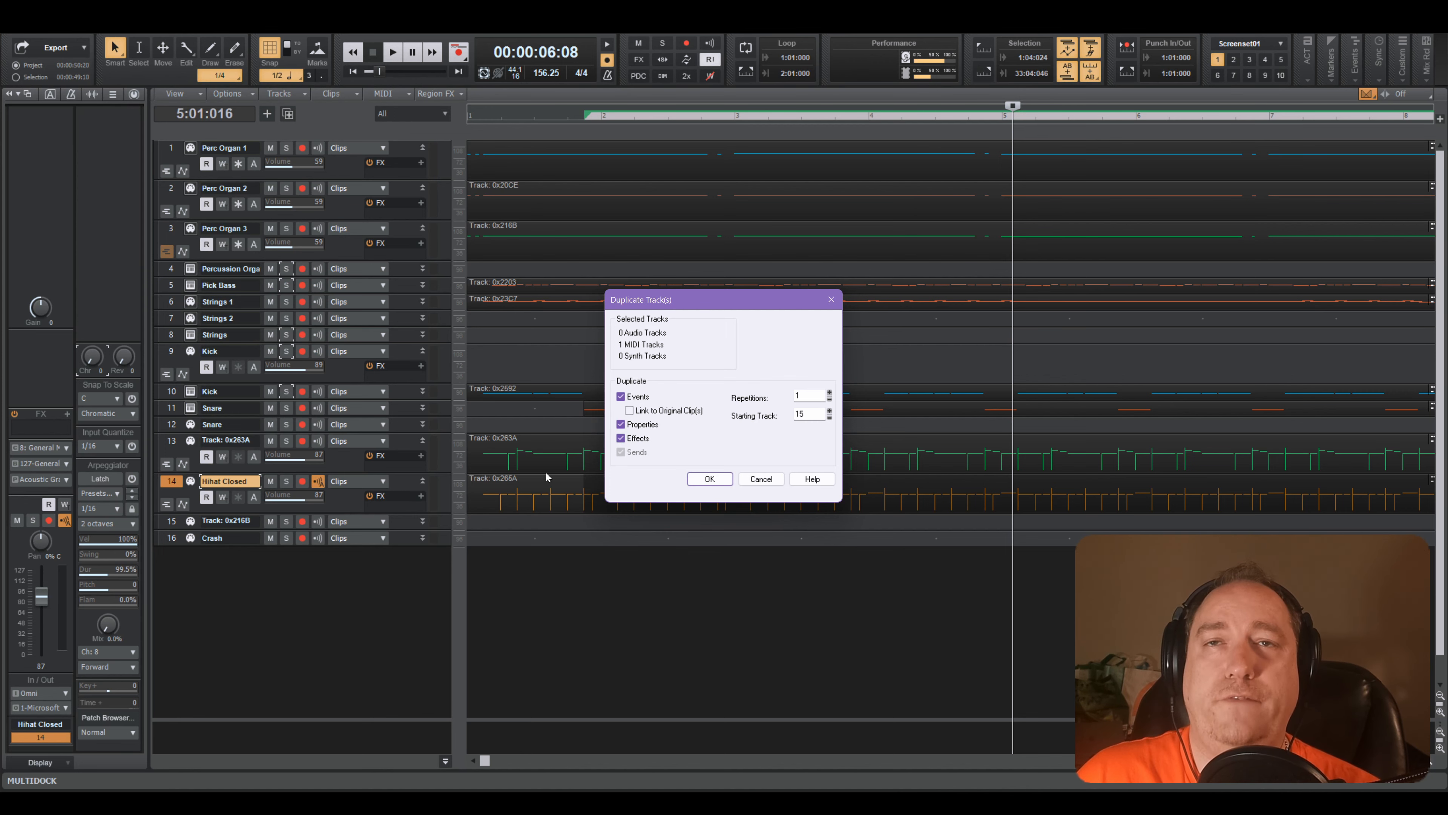
pyautogui.click(700, 483)
# - Delete every note of the upper pitch row from the original Hihat Closed track in the piano roll, keeping the C5 row
pyautogui.doubleClick(701, 489)
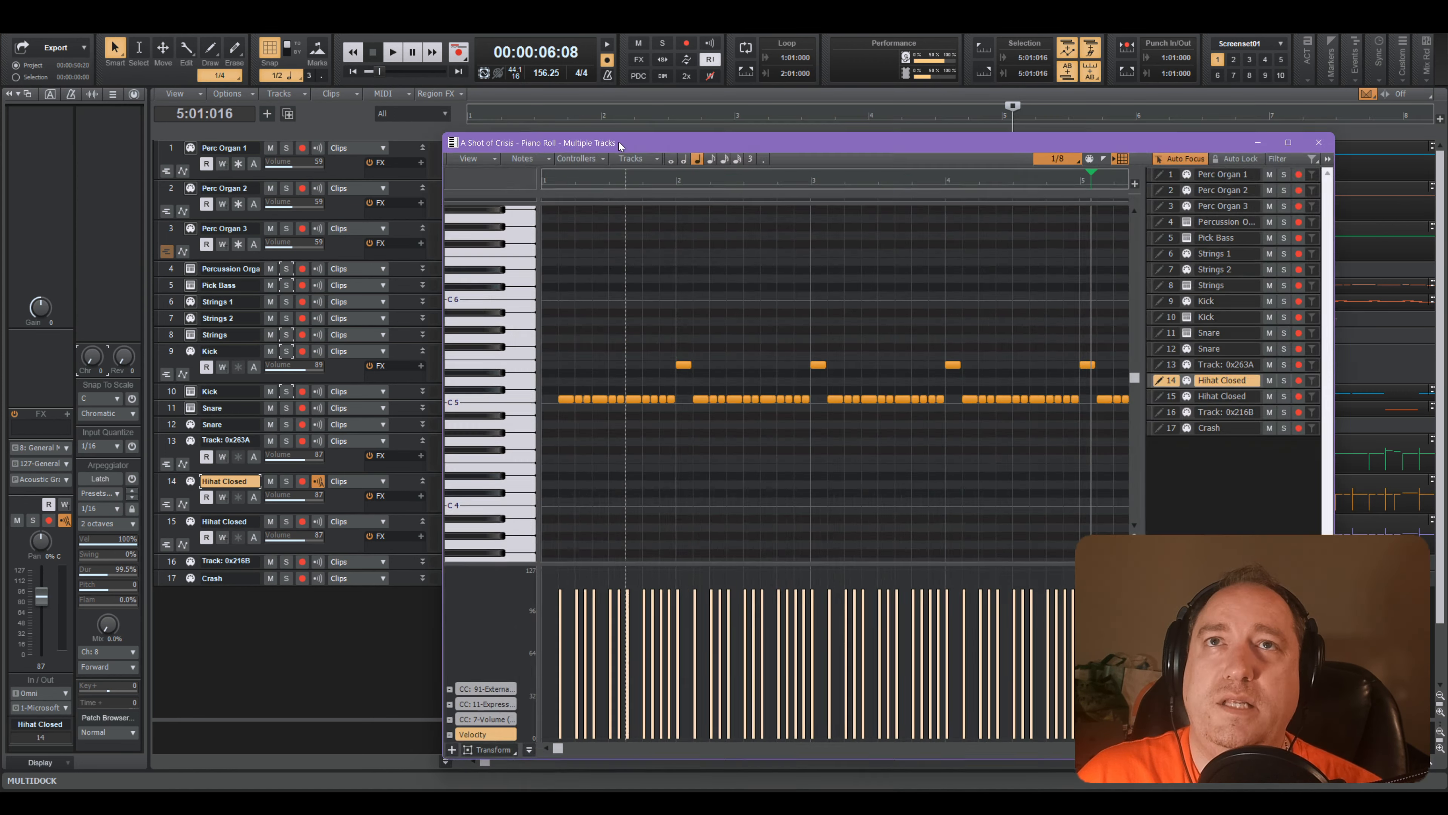
pyautogui.click(59, 752)
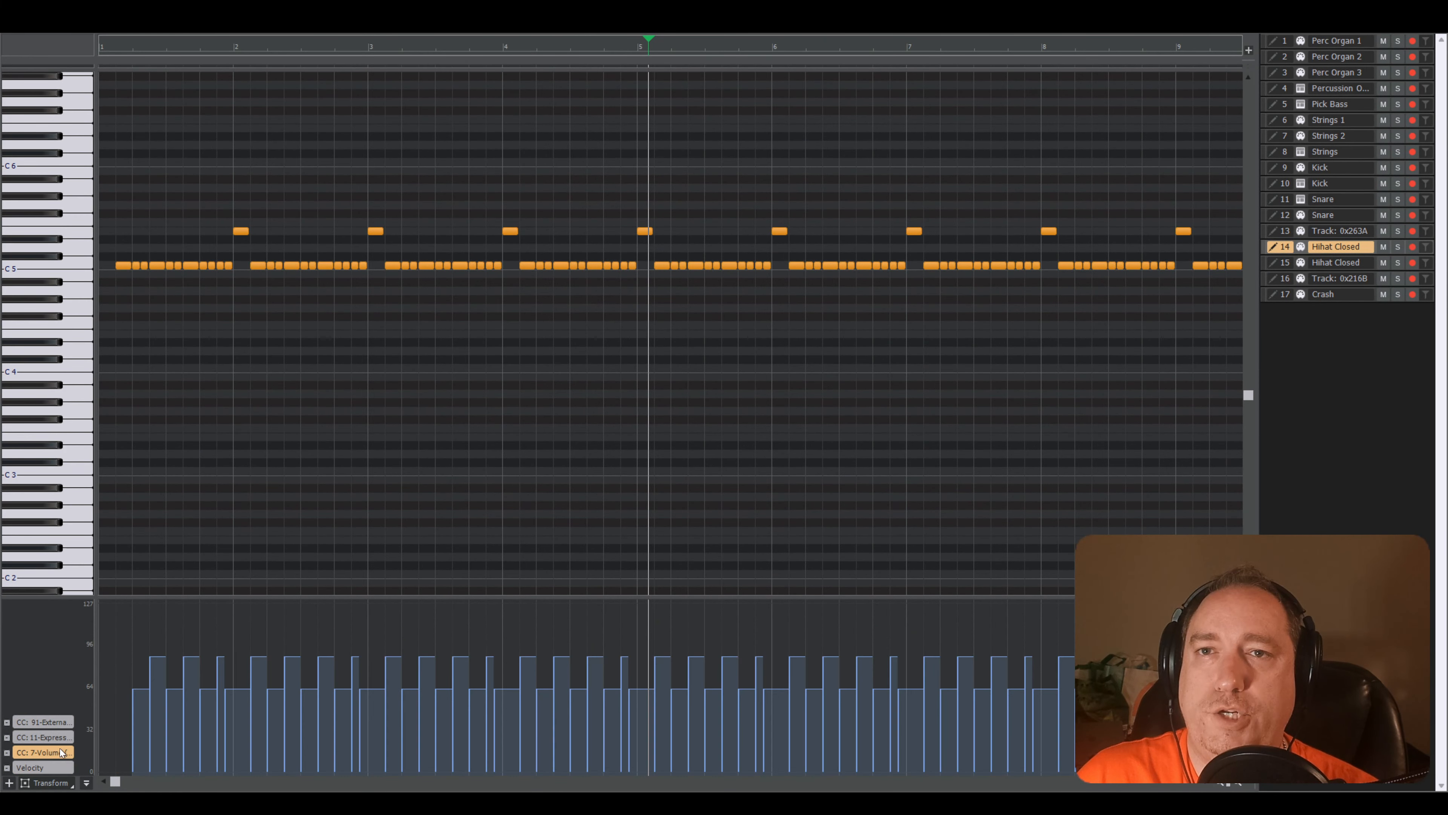
pyautogui.scroll(-5, 547, 577)
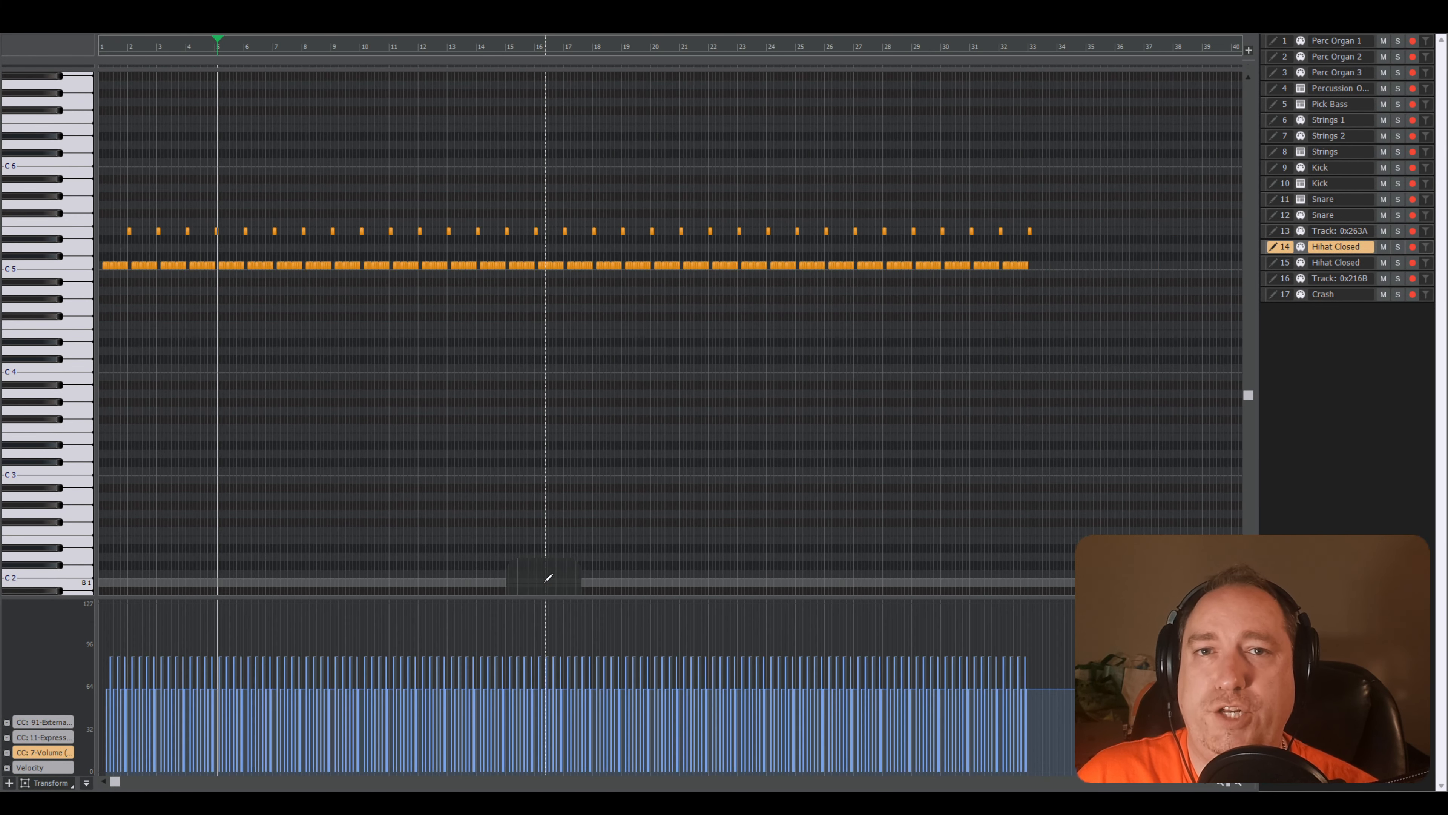
pyautogui.scroll(5, 547, 578)
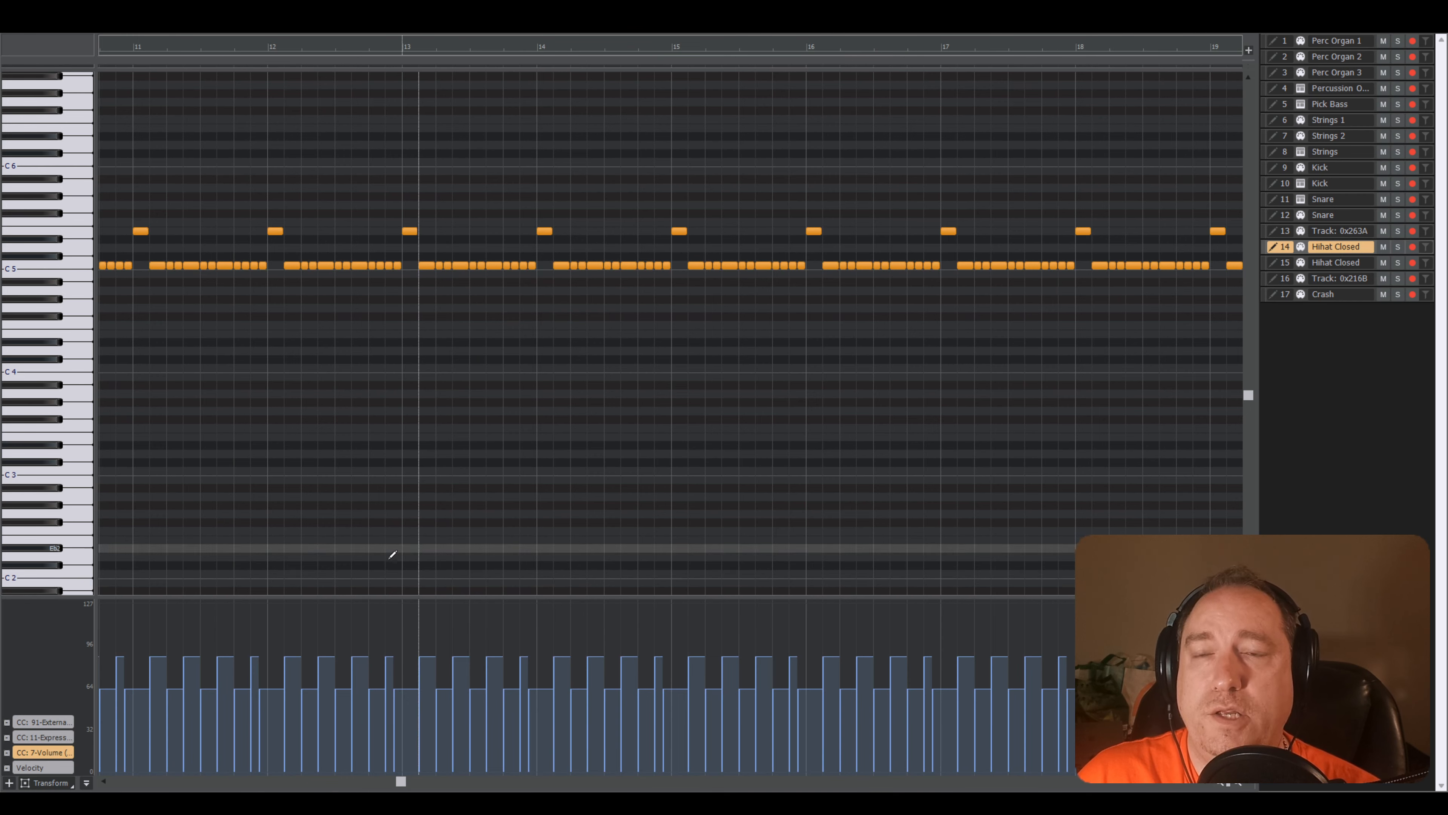
pyautogui.press('w')
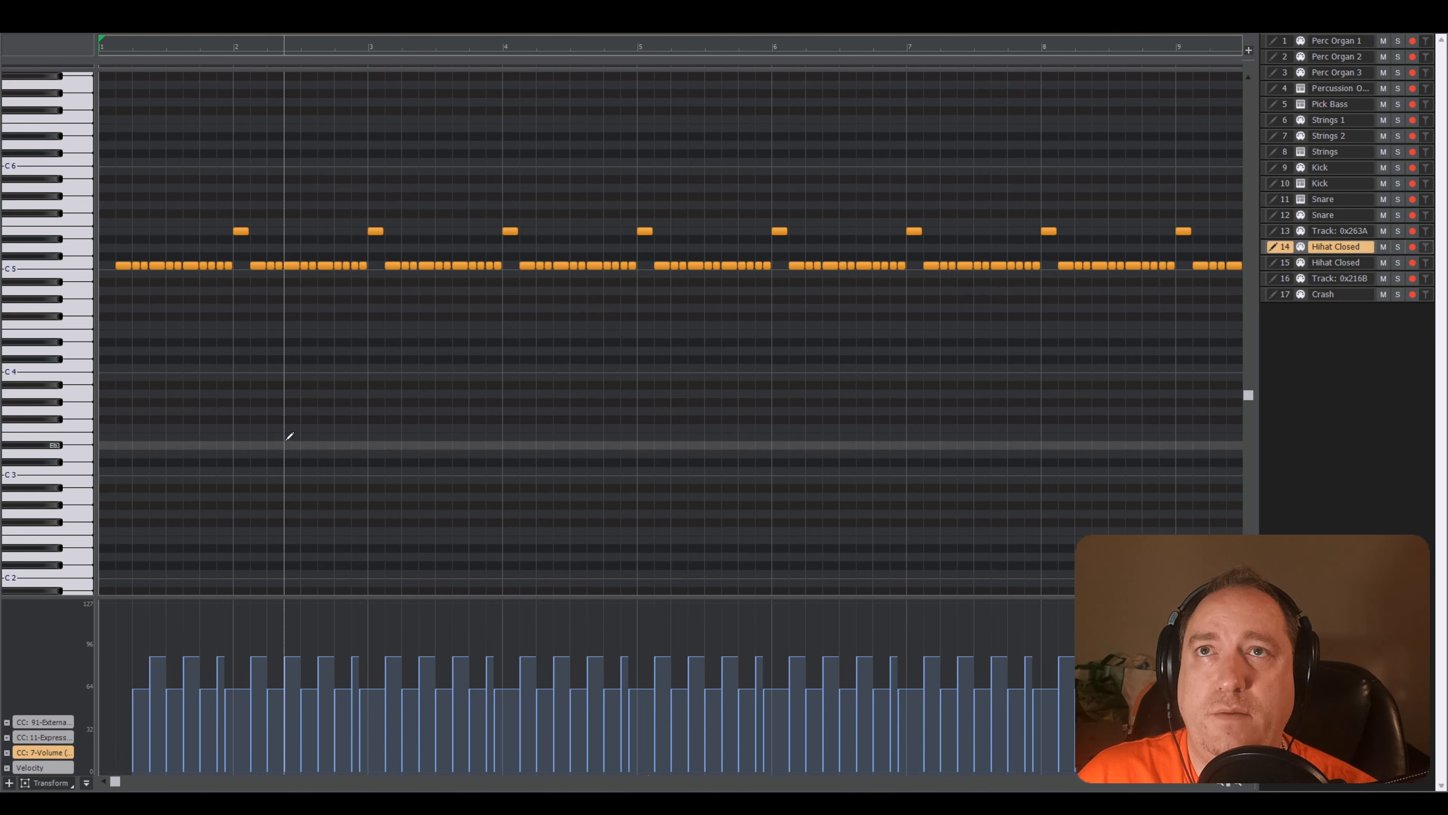
pyautogui.click(235, 45)
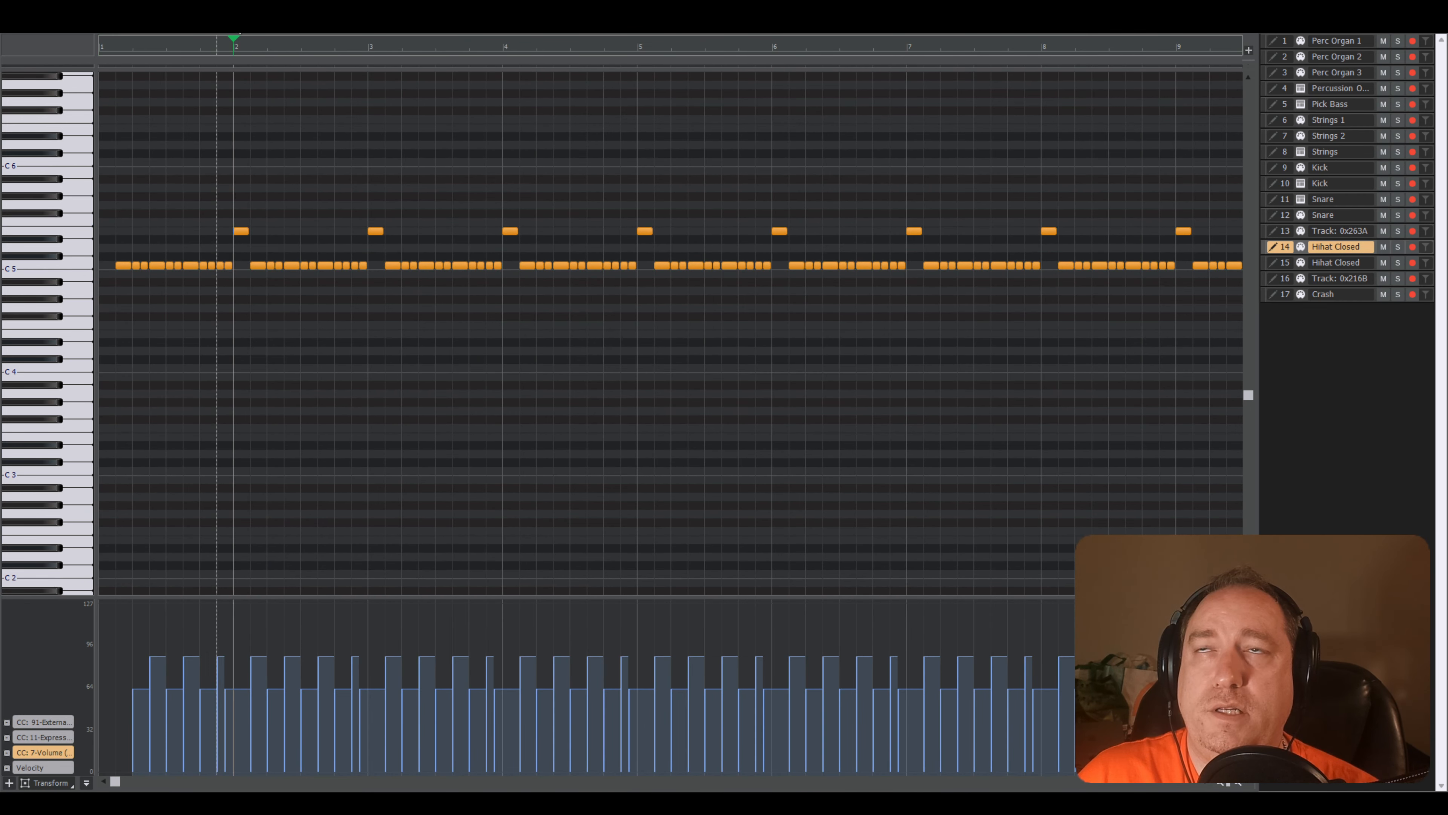
pyautogui.click(87, 230)
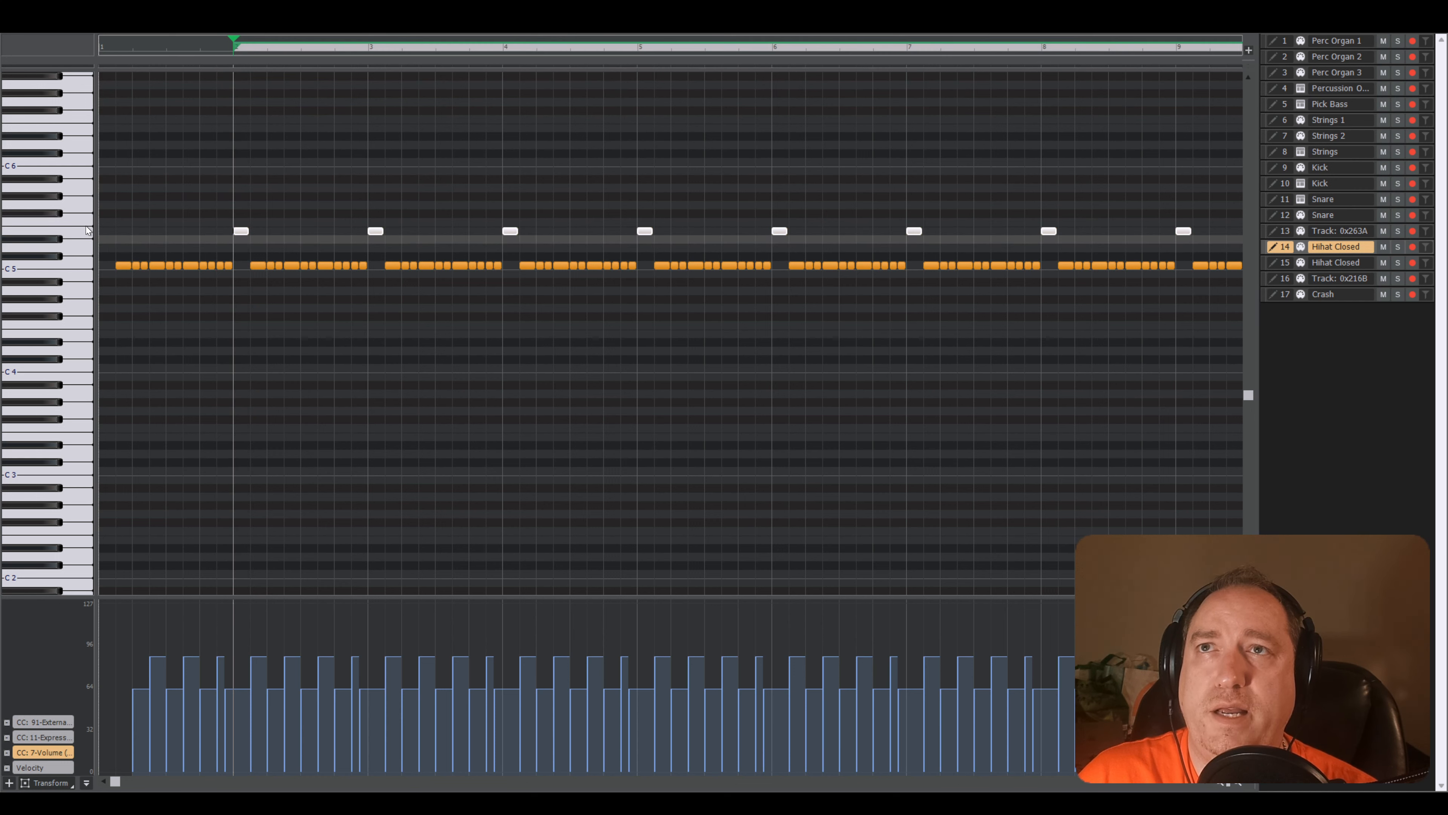
pyautogui.press('Delete')
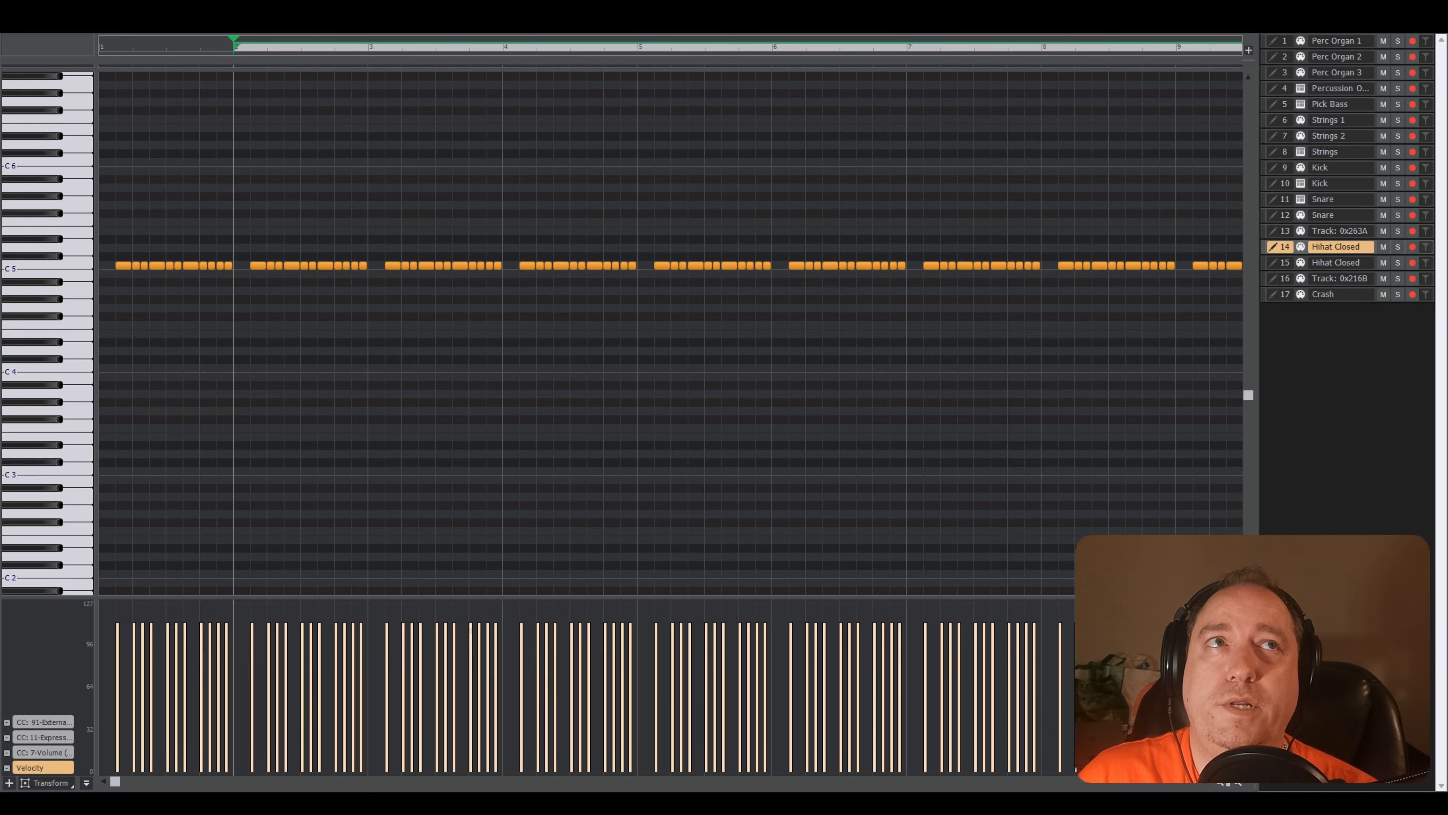
pyautogui.click(1433, 8)
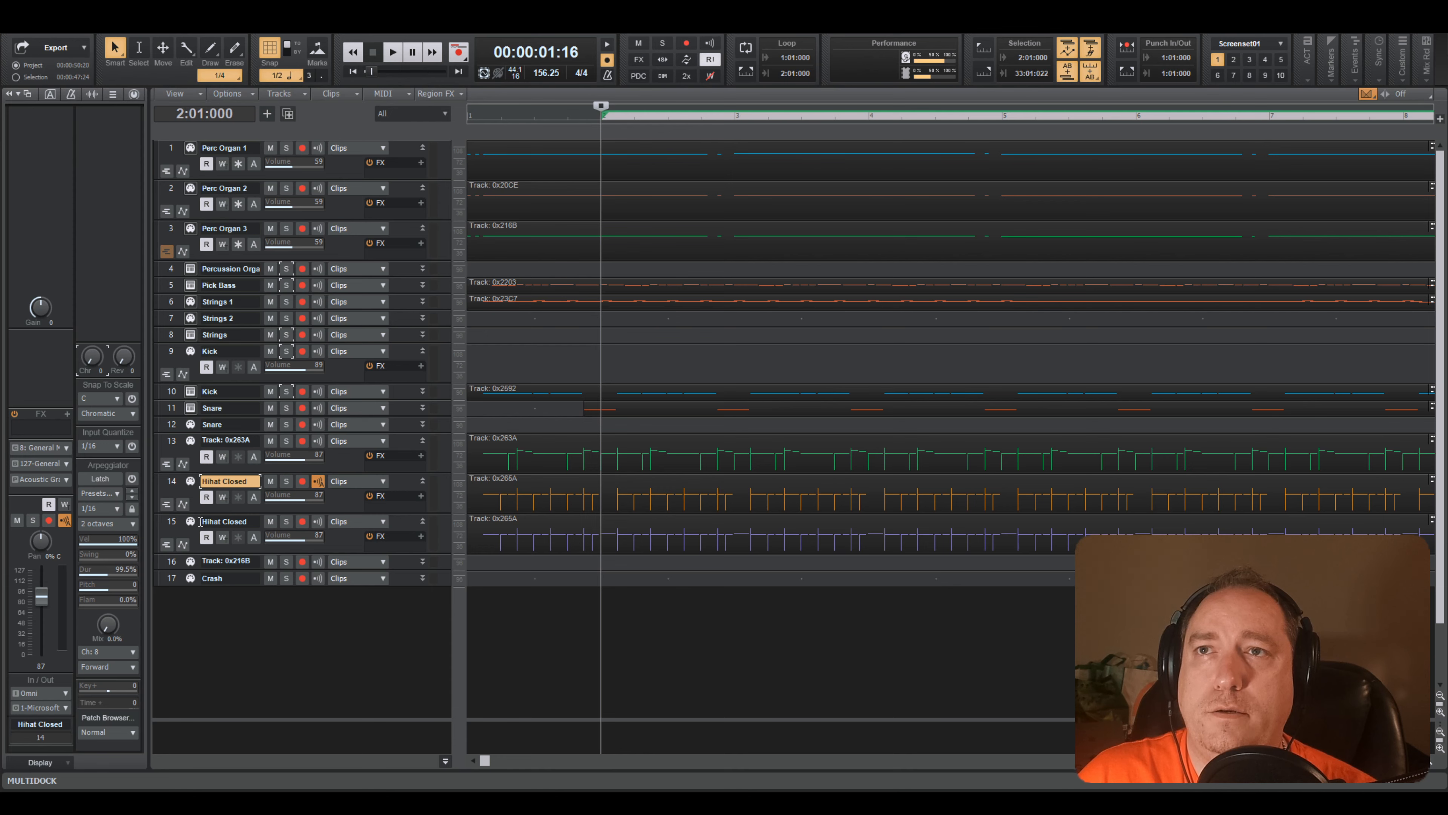
# - Rename the duplicated Hihat Closed track as Hihat Opened
pyautogui.doubleClick(225, 521)
pyautogui.write('Hihat 0')
pyautogui.write('pened')
# - Delete all the C5 notes from the Hihat Opened track in the piano roll, keeping the upper row
pyautogui.doubleClick(554, 524)
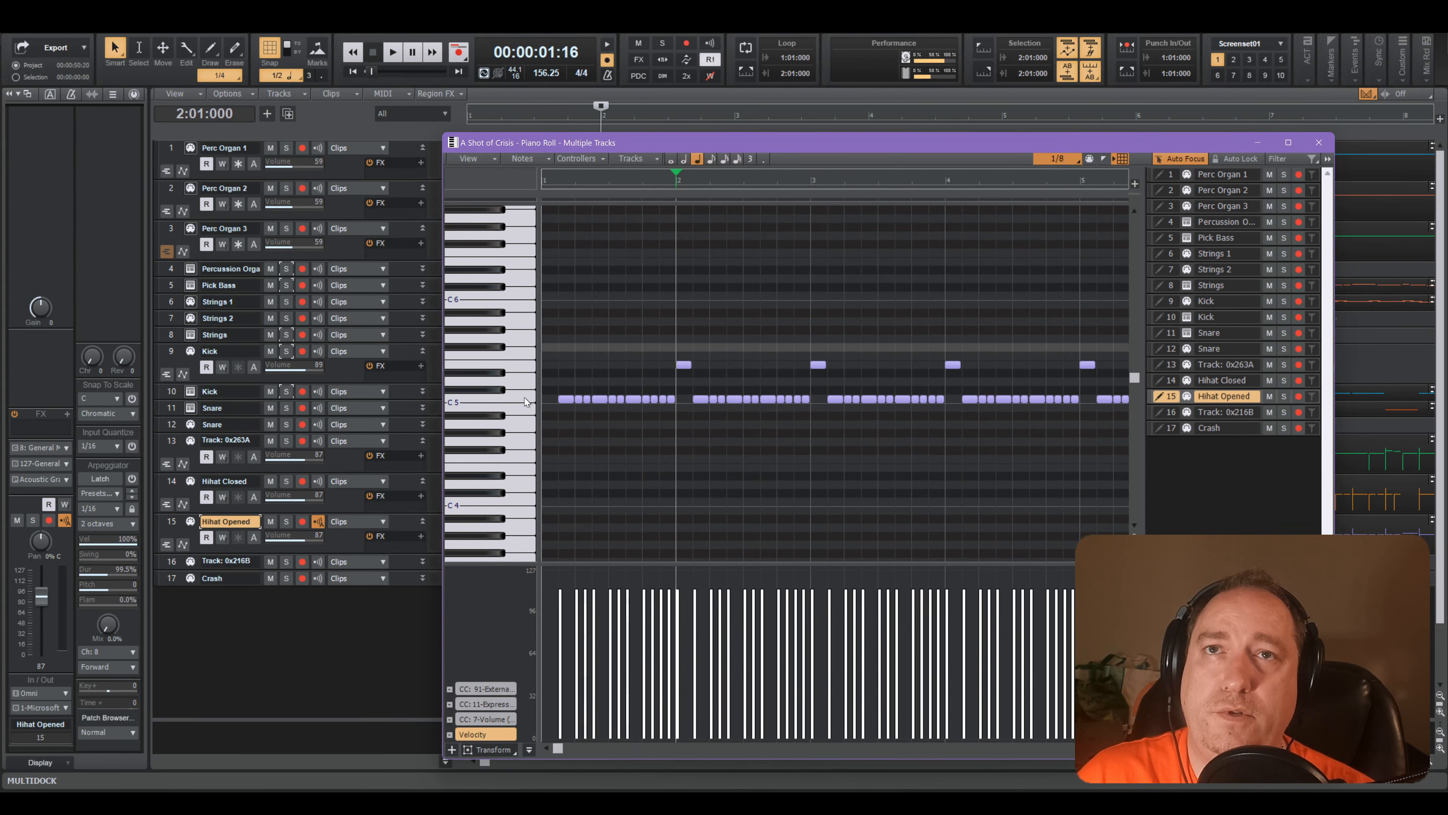
pyautogui.click(523, 397)
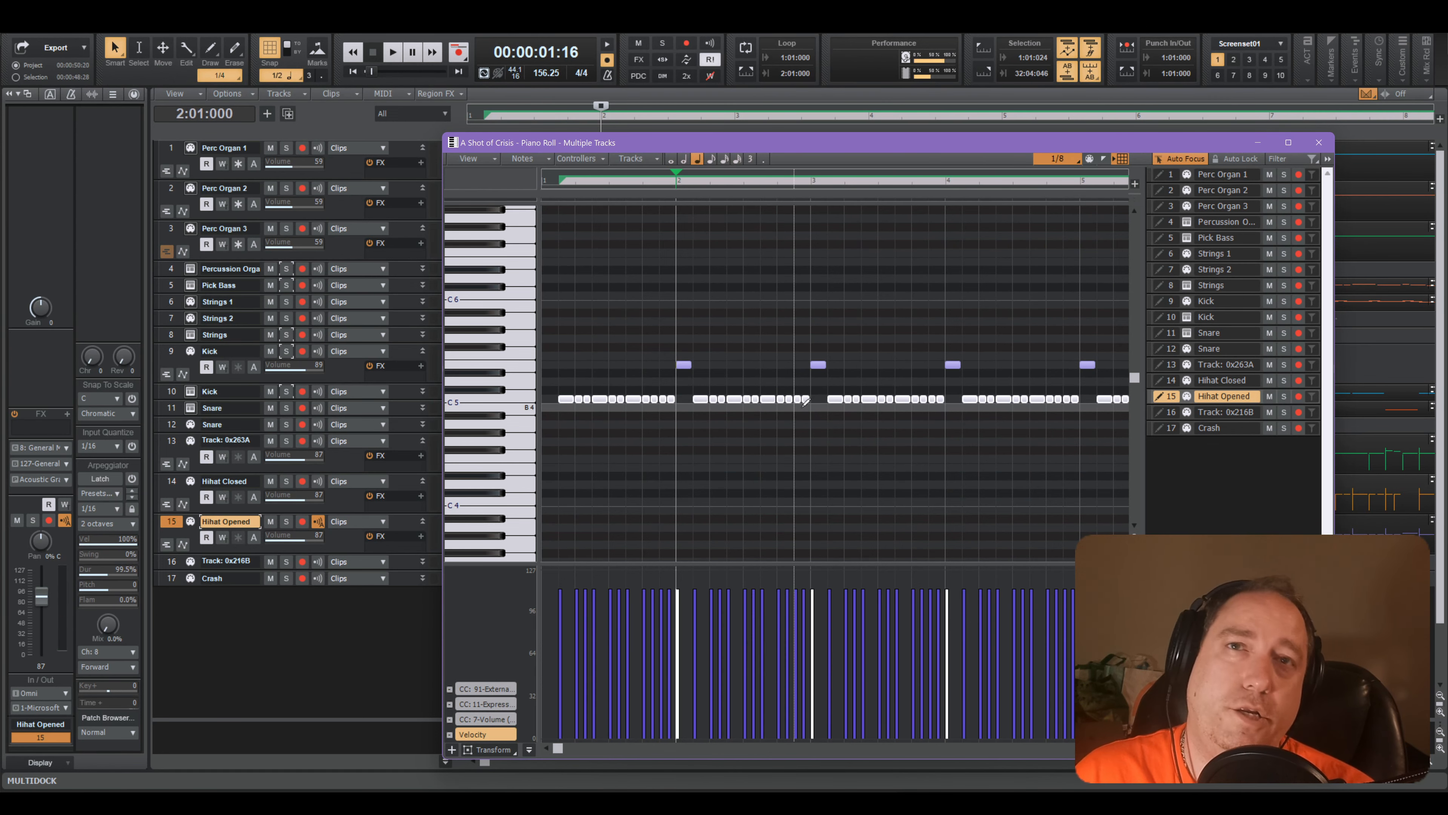
pyautogui.press('Delete')
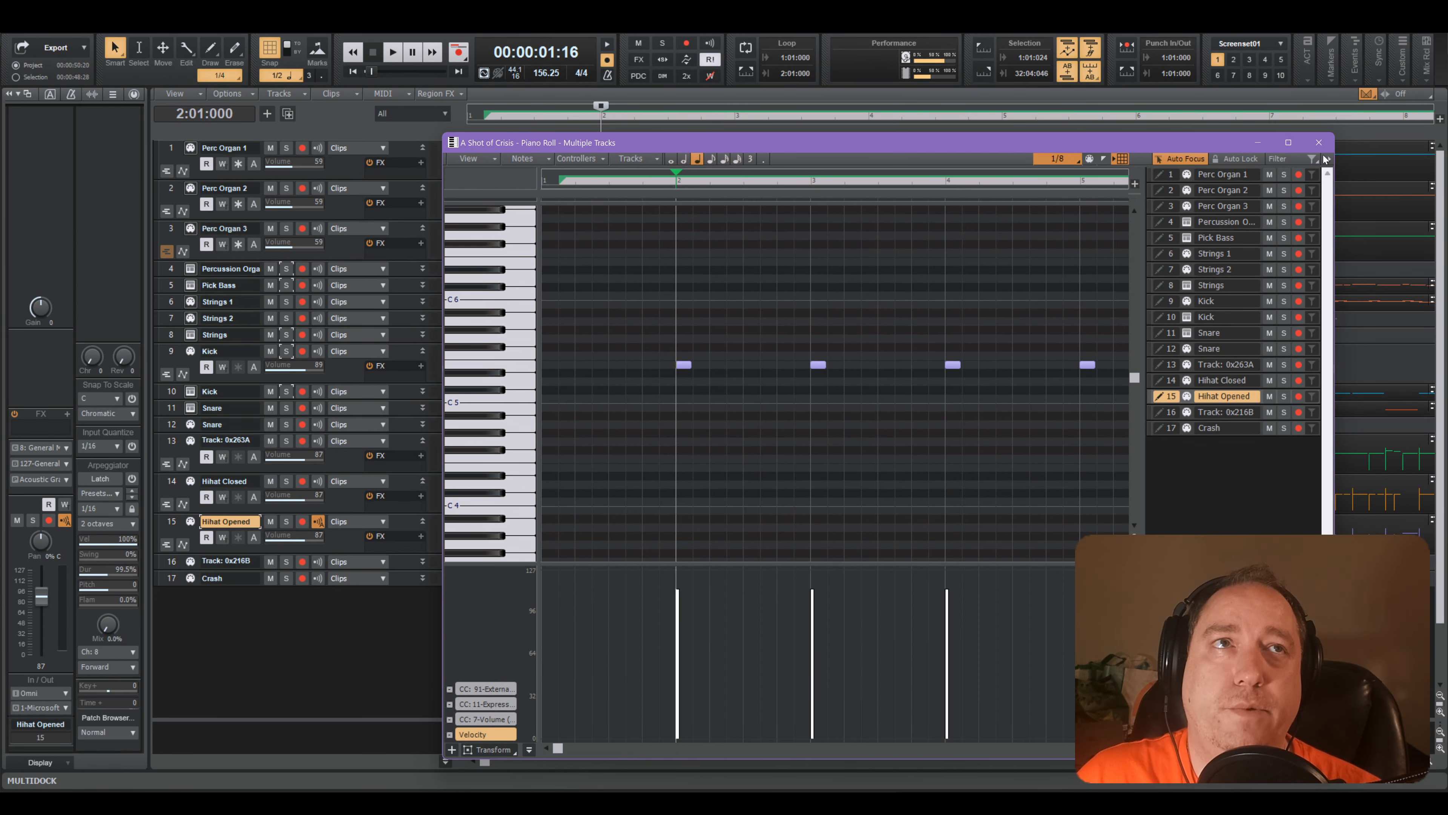
pyautogui.click(1320, 143)
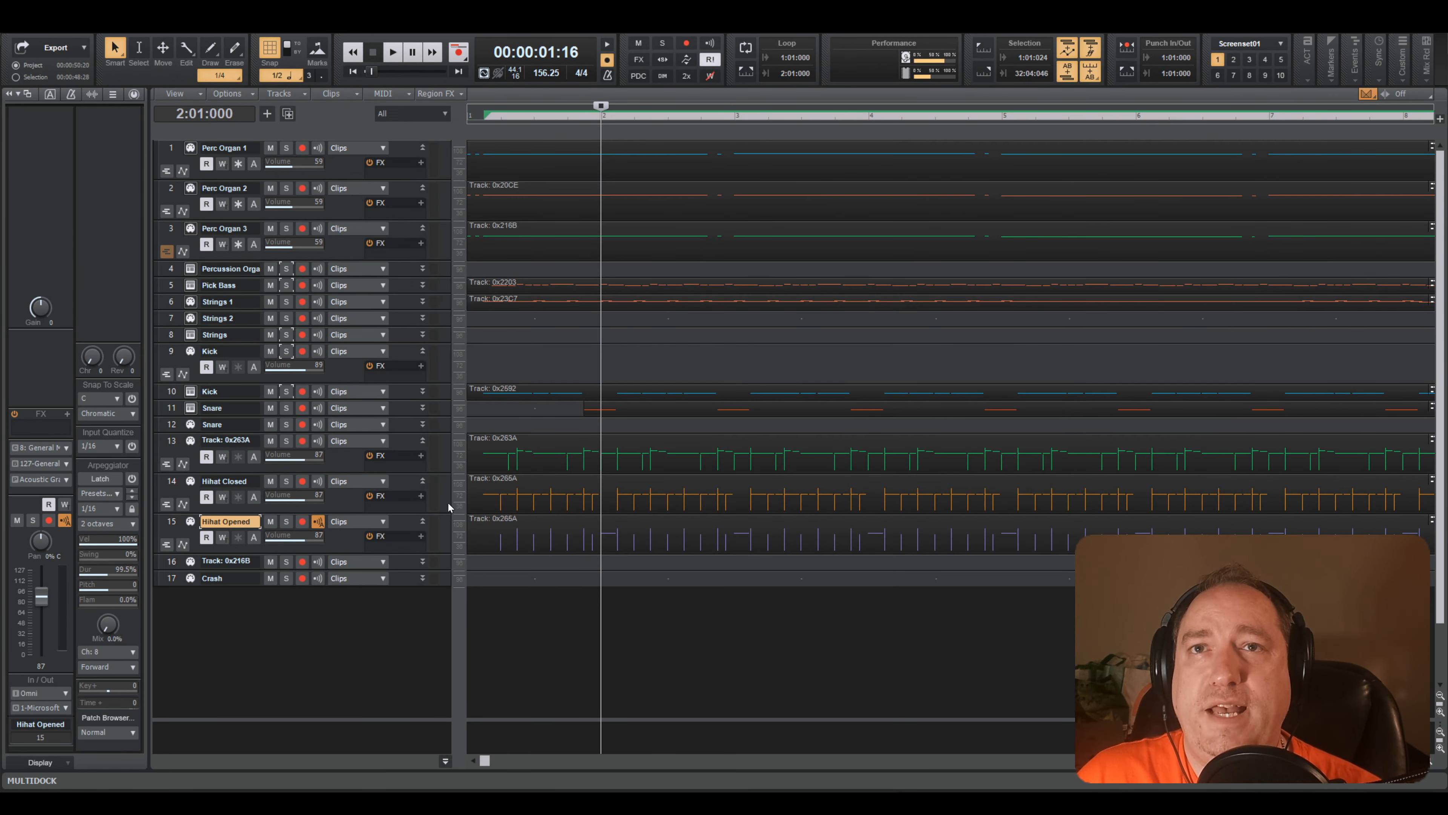
# - Insert one Kontakt 5 instrument track above Hihat Opened with Omni input and name it Hihats
pyautogui.click(671, 524)
pyautogui.rightClick(196, 436)
pyautogui.click(274, 490)
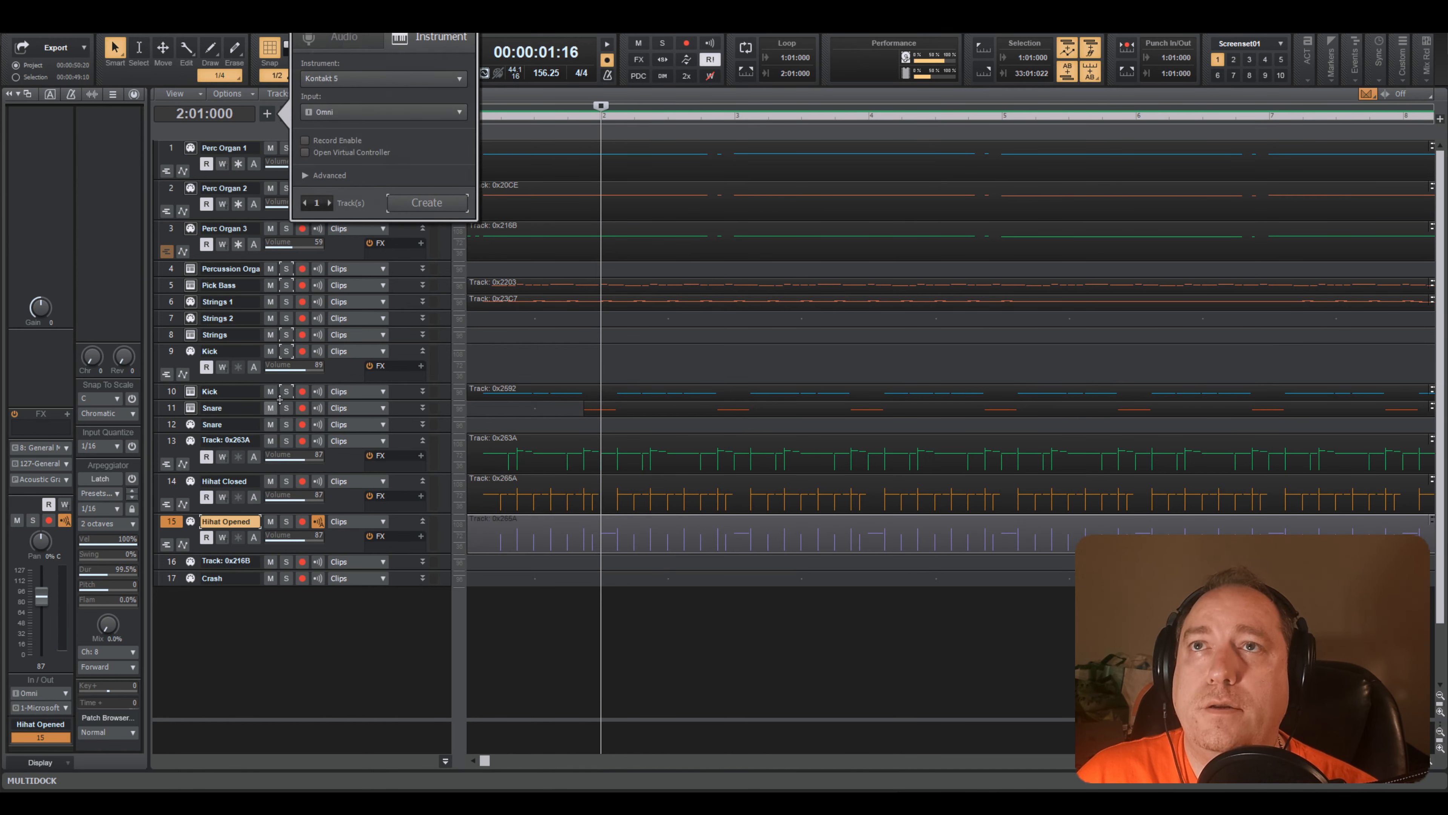
pyautogui.click(419, 203)
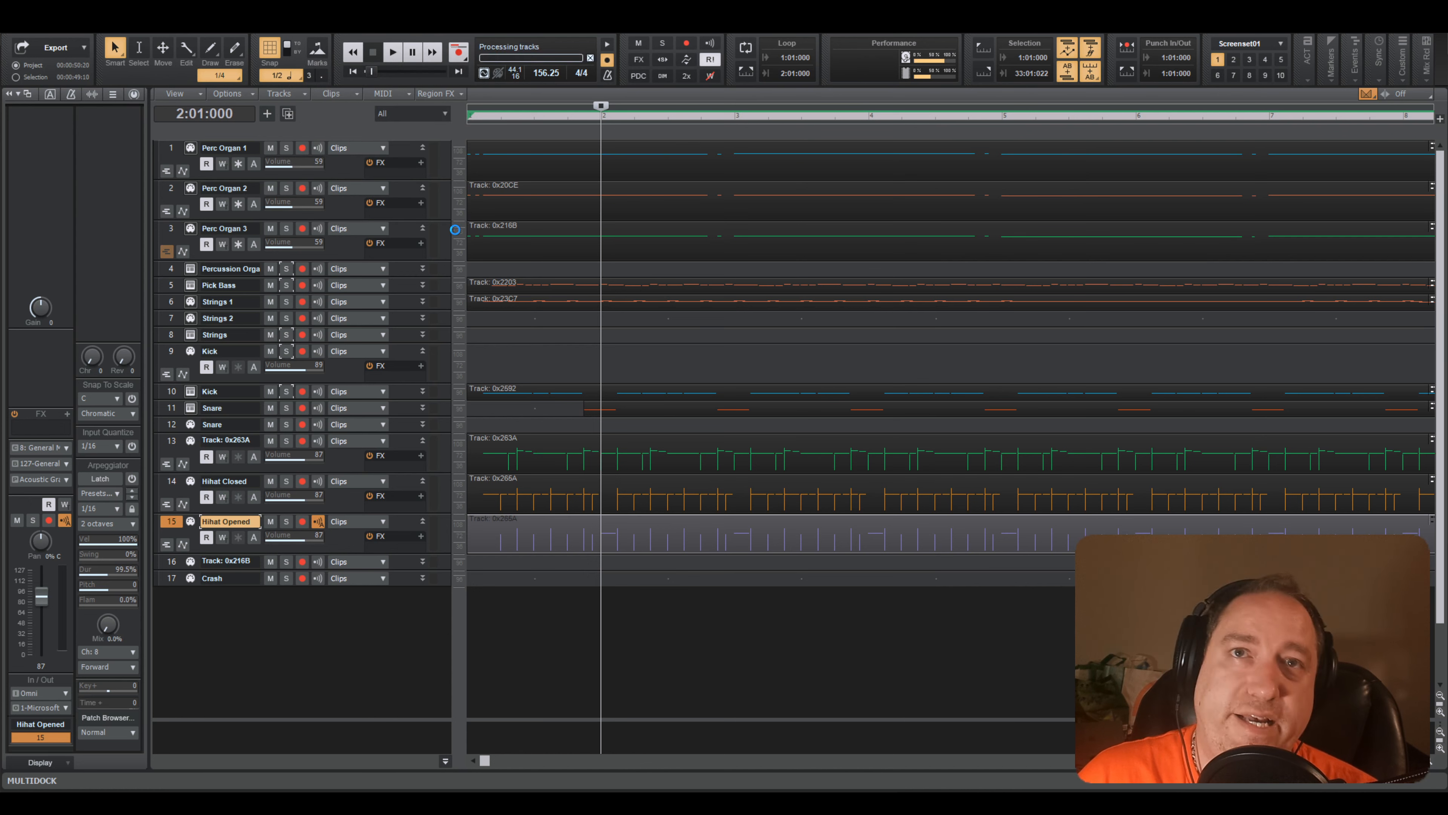
pyautogui.doubleClick(254, 522)
pyautogui.write('Hihats')
pyautogui.press('Return')
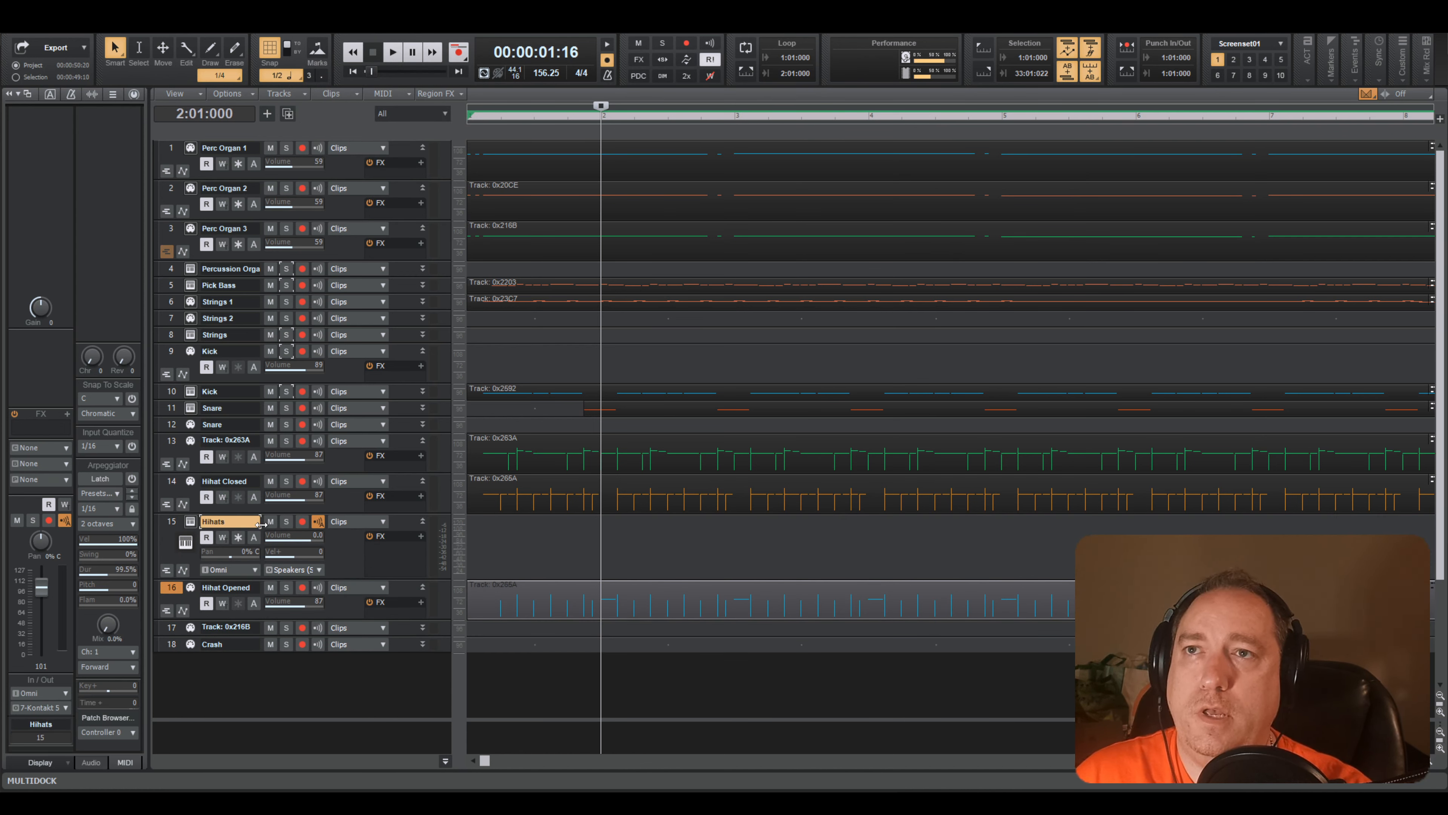
# - Load the 4 MEG KIT 4 patch into the Hihats track's Kontakt instrument and audition its sounds on the virtual keyboard
pyautogui.click(191, 521)
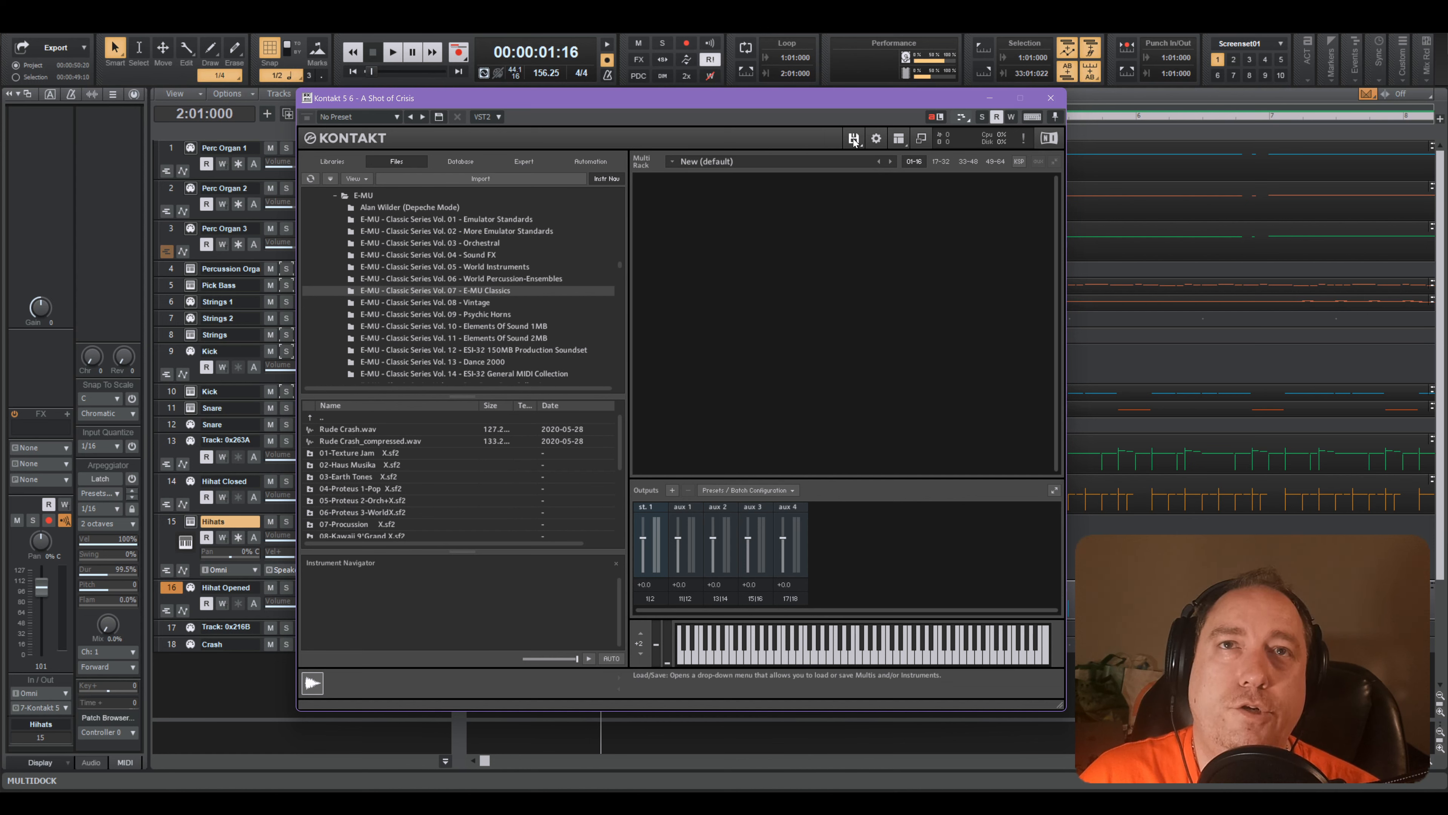
pyautogui.click(853, 140)
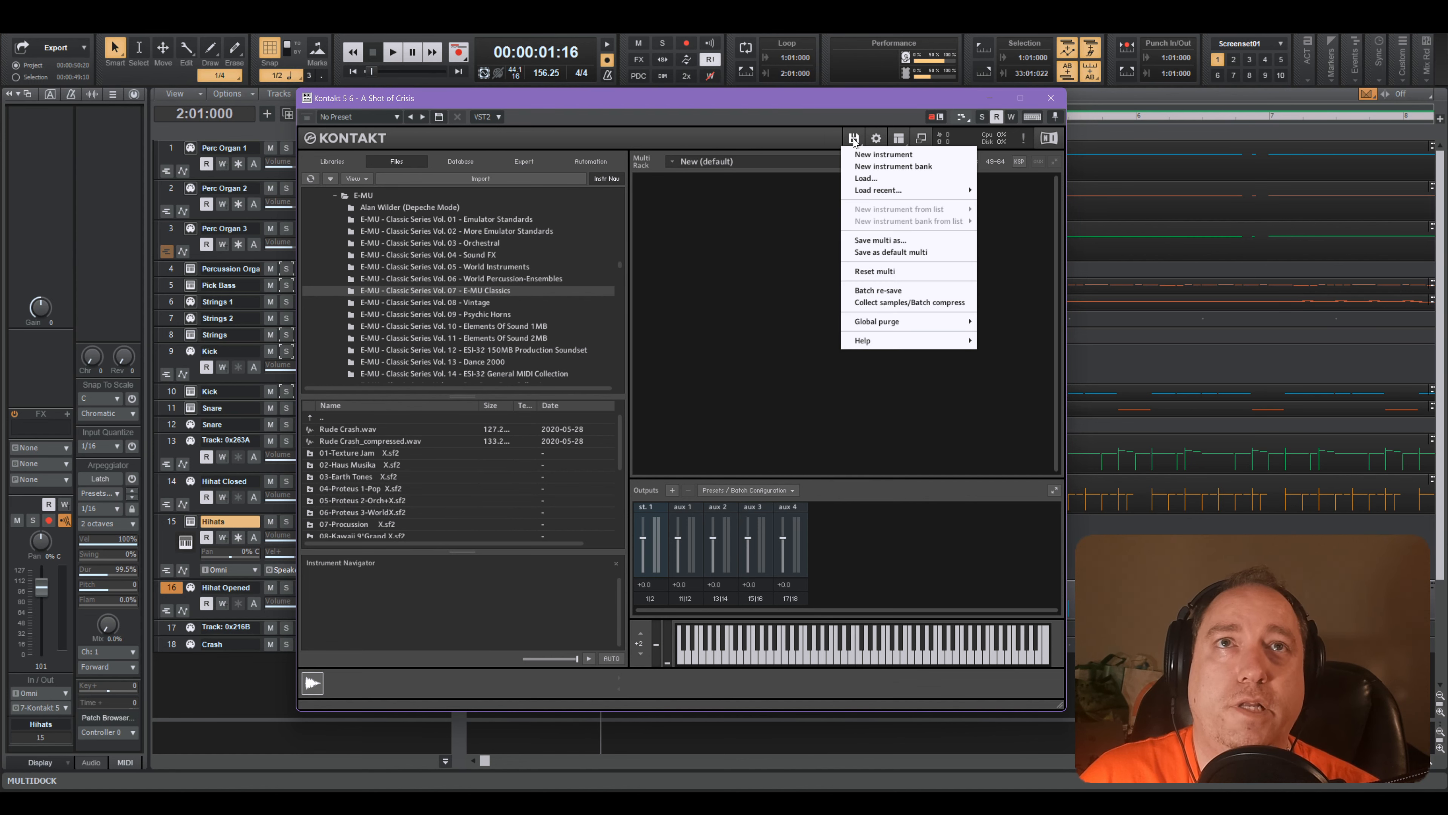
pyautogui.click(864, 179)
pyautogui.scroll(-10, 827, 473)
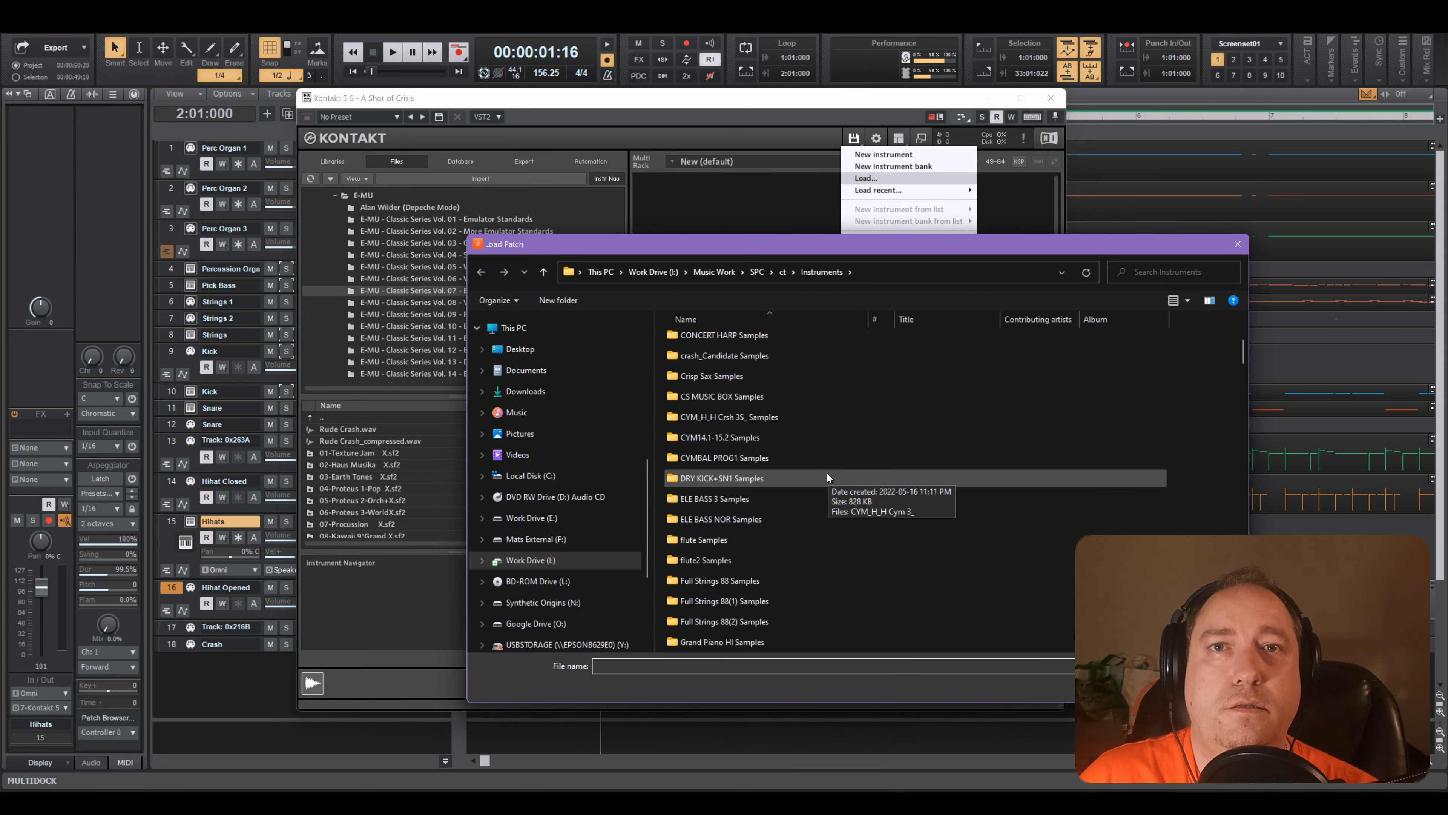
pyautogui.scroll(-5, 827, 476)
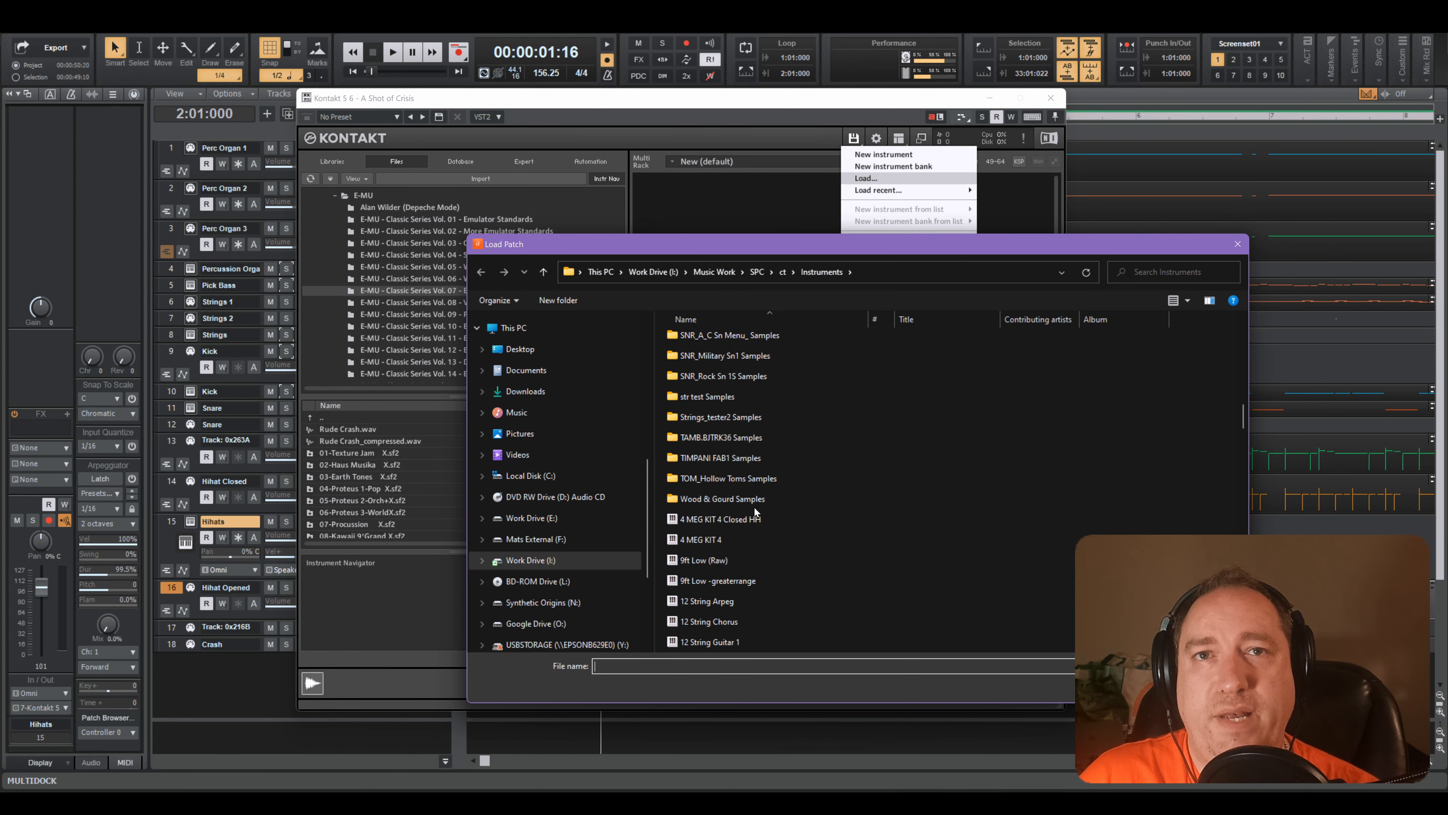
pyautogui.doubleClick(709, 540)
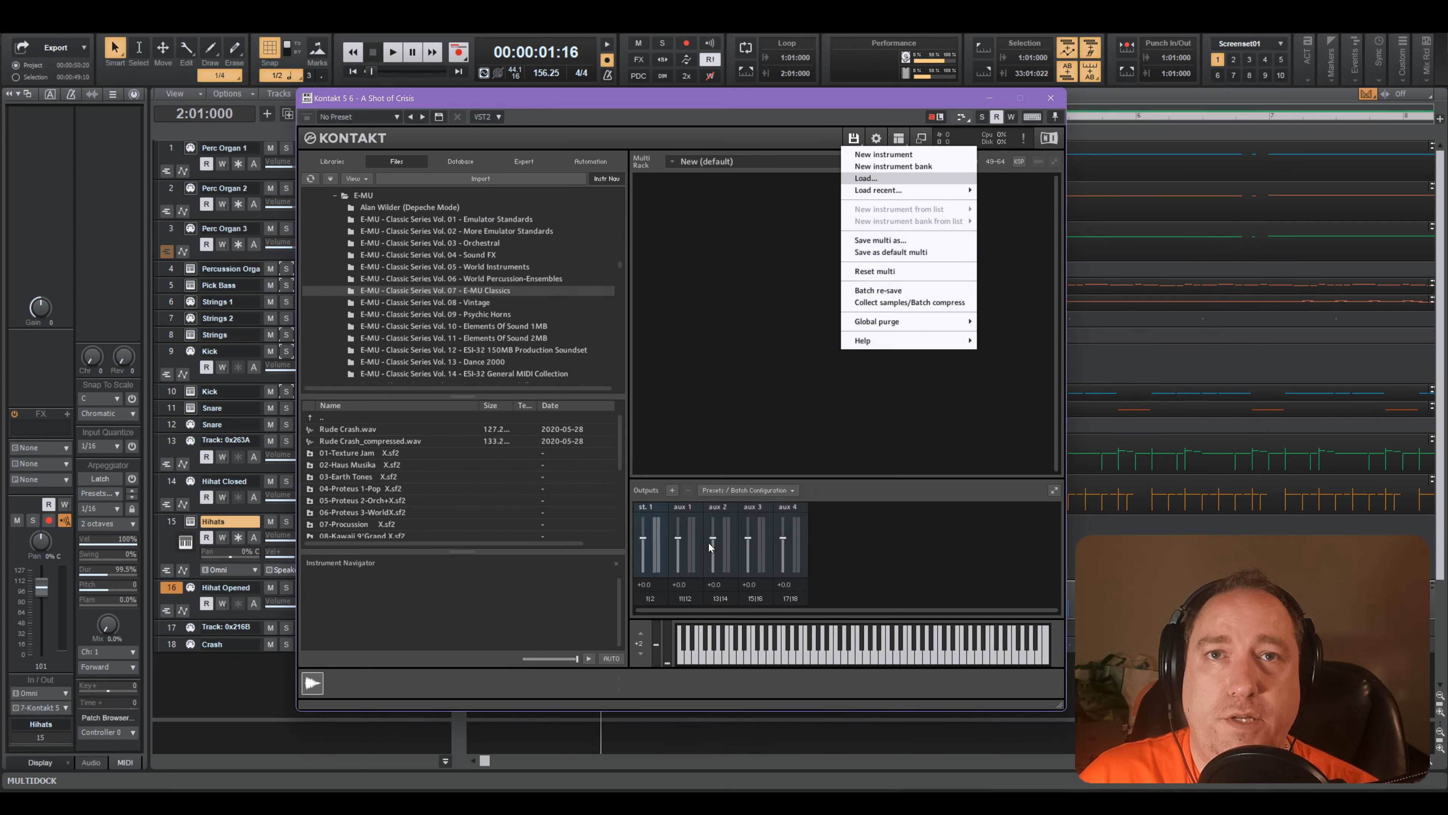
pyautogui.click(835, 660)
pyautogui.click(841, 660)
pyautogui.click(842, 660)
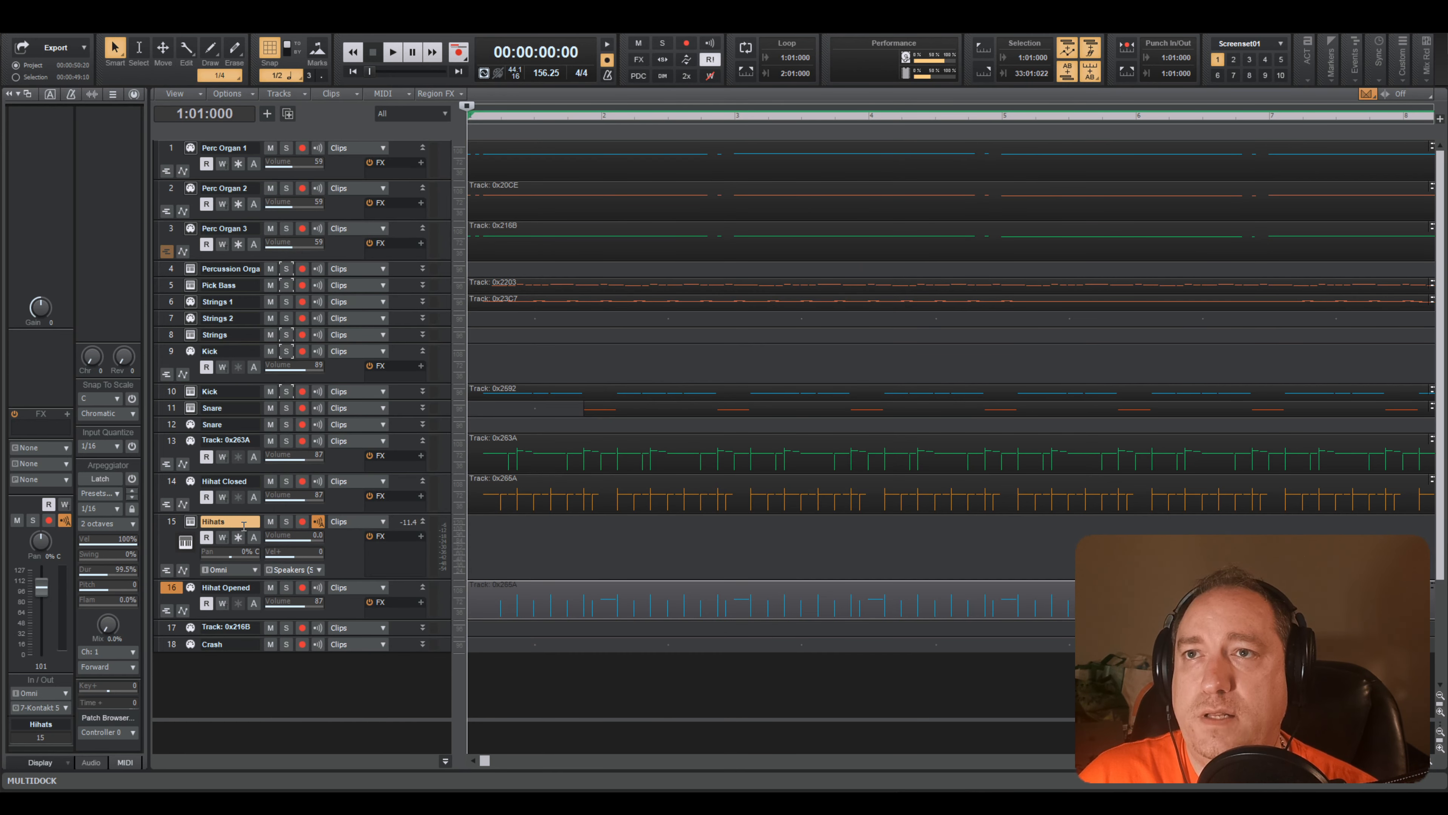
# - Rename track 13 as Hihat Closed and track 14 as Hihat Open
pyautogui.doubleClick(243, 523)
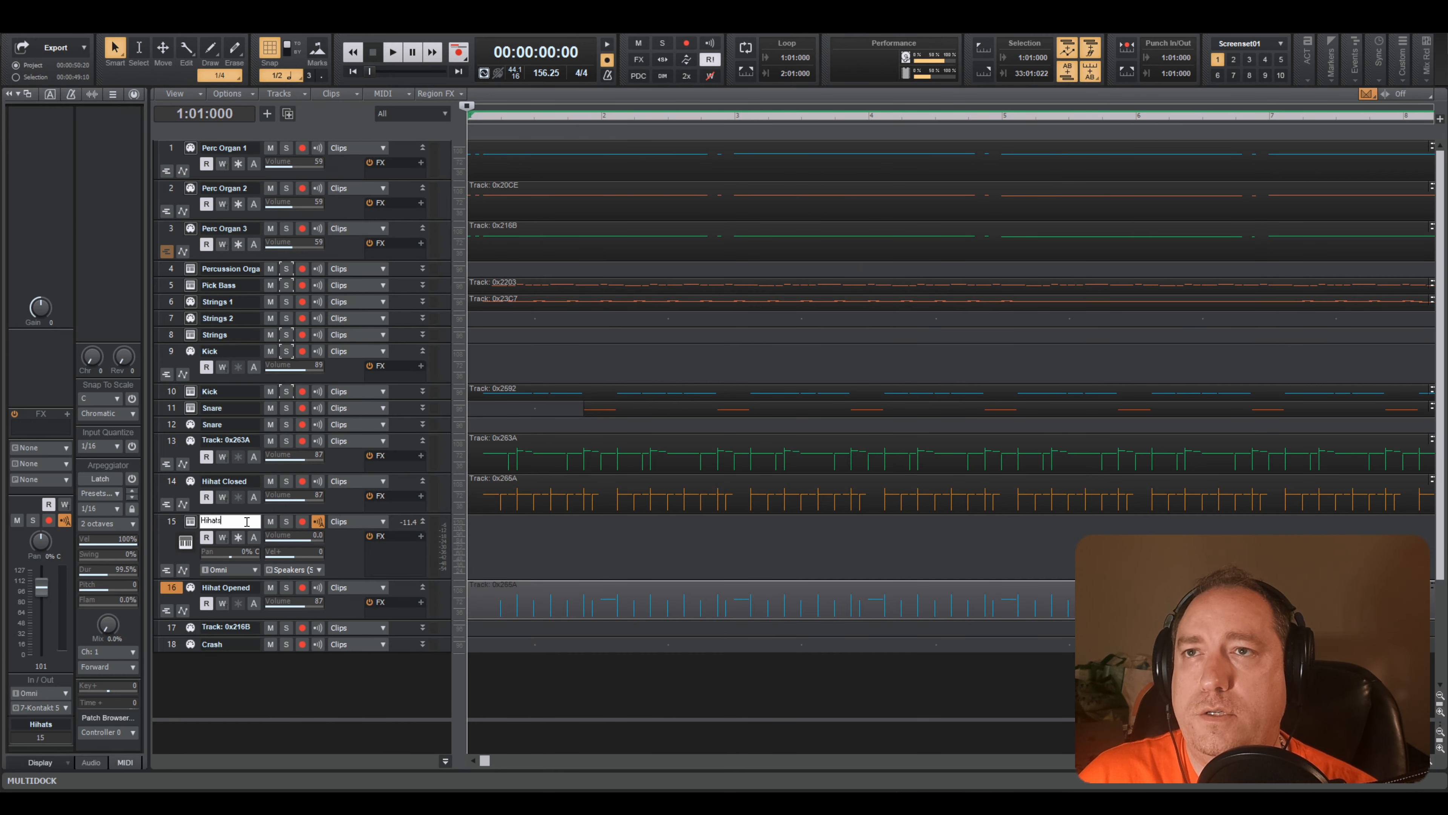
pyautogui.doubleClick(244, 438)
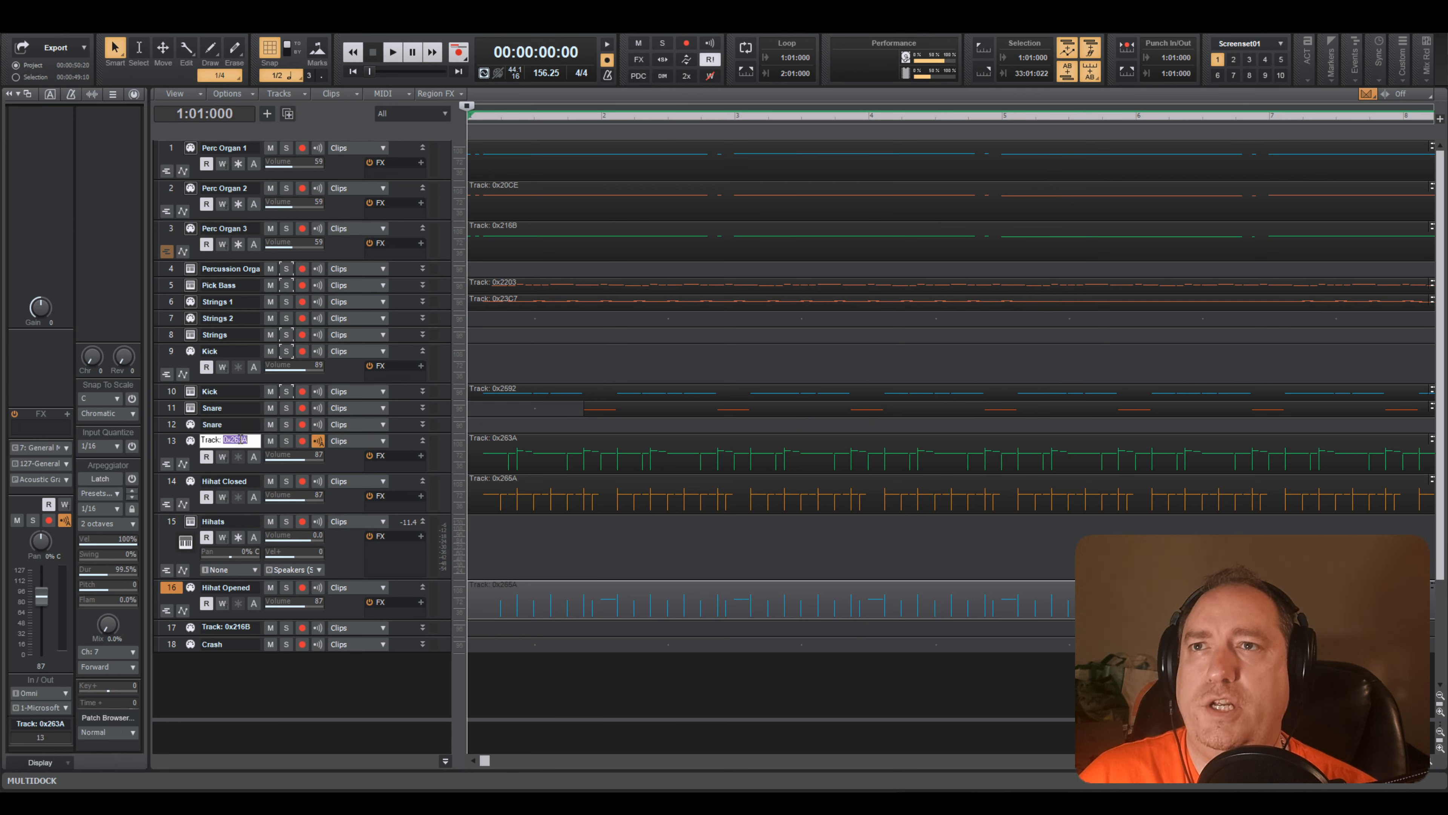
pyautogui.write('Hiha')
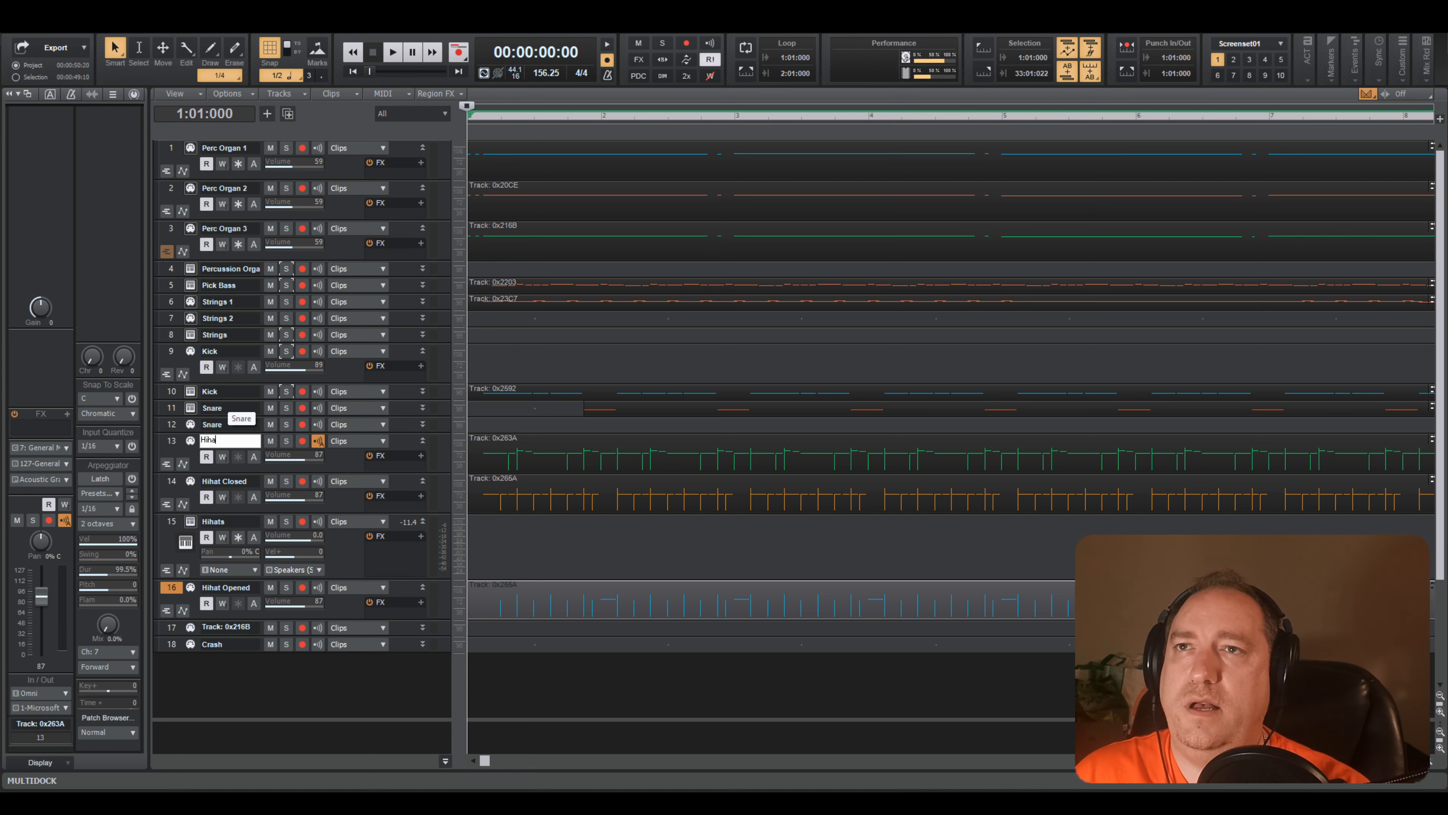
pyautogui.write('t Closed')
pyautogui.press('Tab')
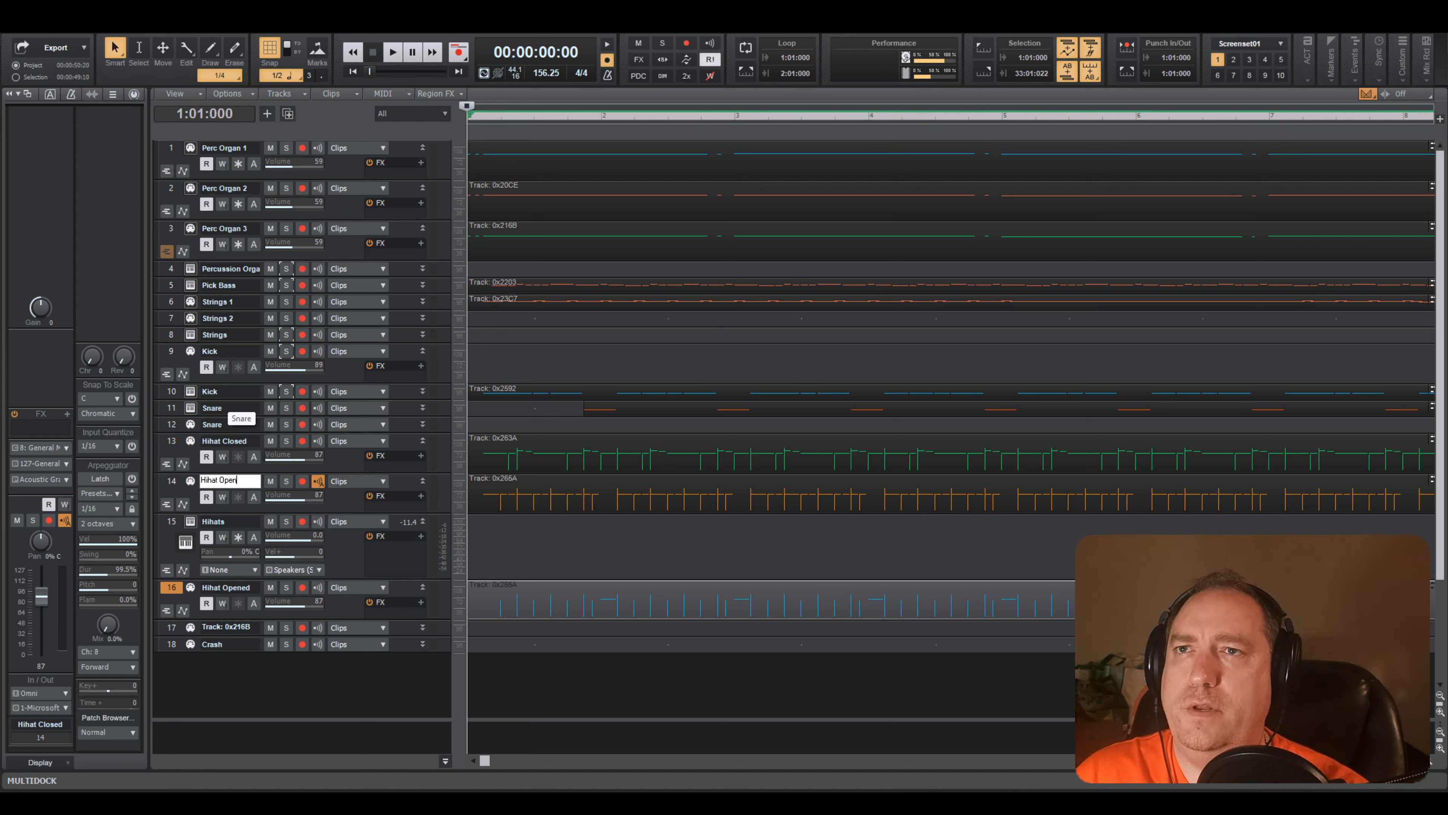
pyautogui.press('Return')
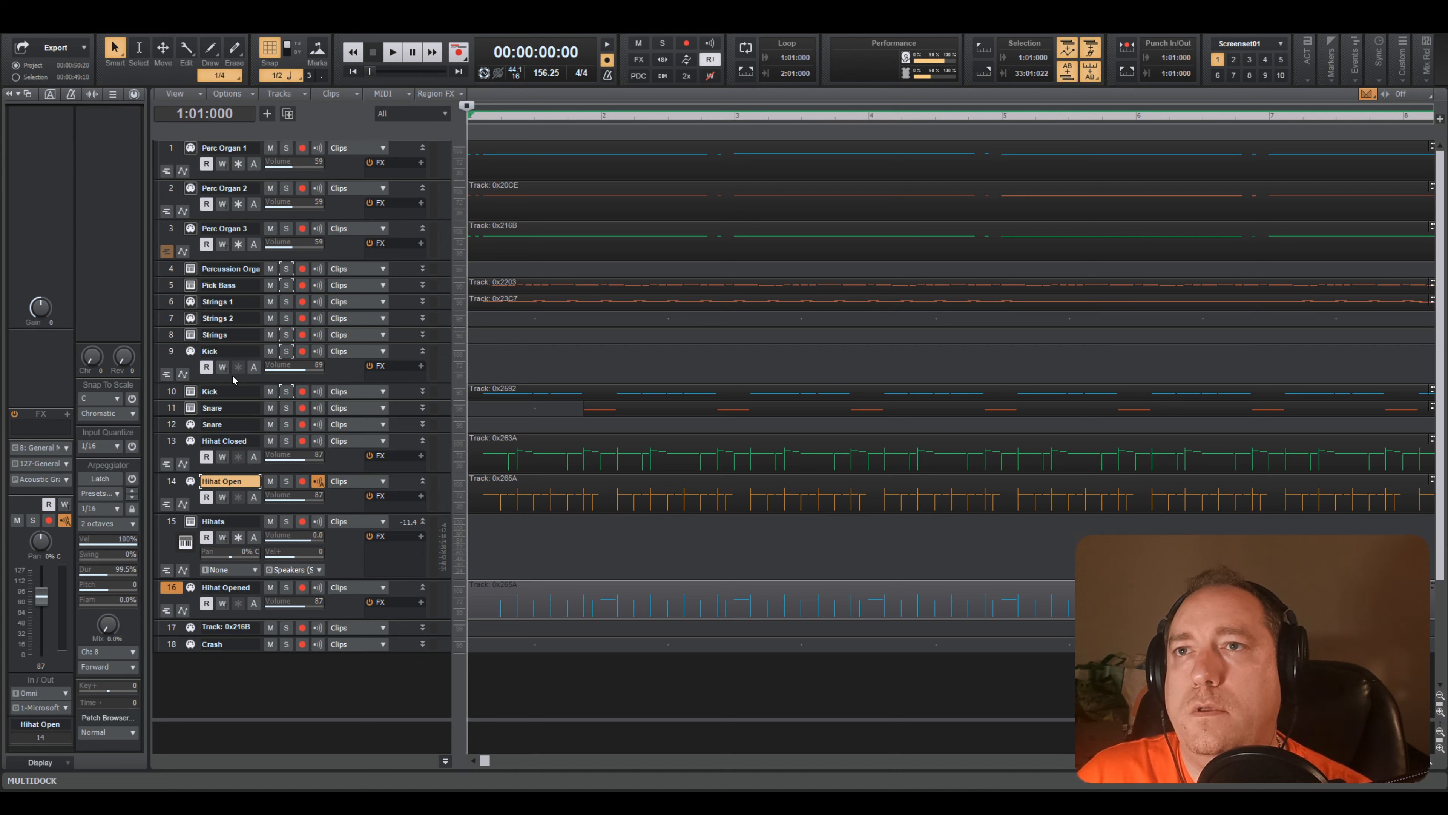
# - Set the MIDI channel of the Hihat Closed track in row 13 to 1: General MIDI
pyautogui.click(173, 482)
pyautogui.keyDown('ctrl'); pyautogui.click(171, 442); pyautogui.keyUp('ctrl')
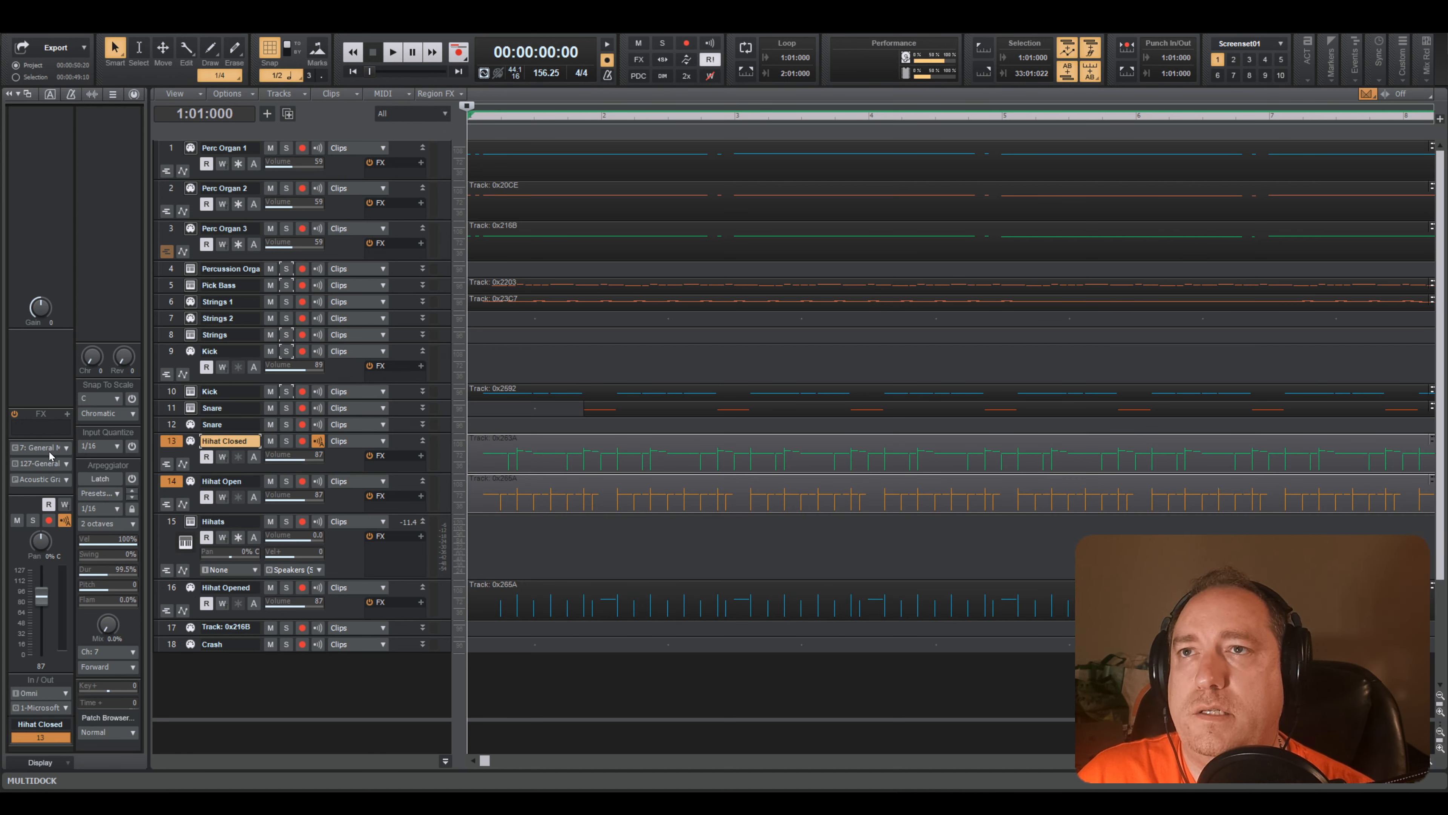
pyautogui.click(171, 443)
pyautogui.click(47, 453)
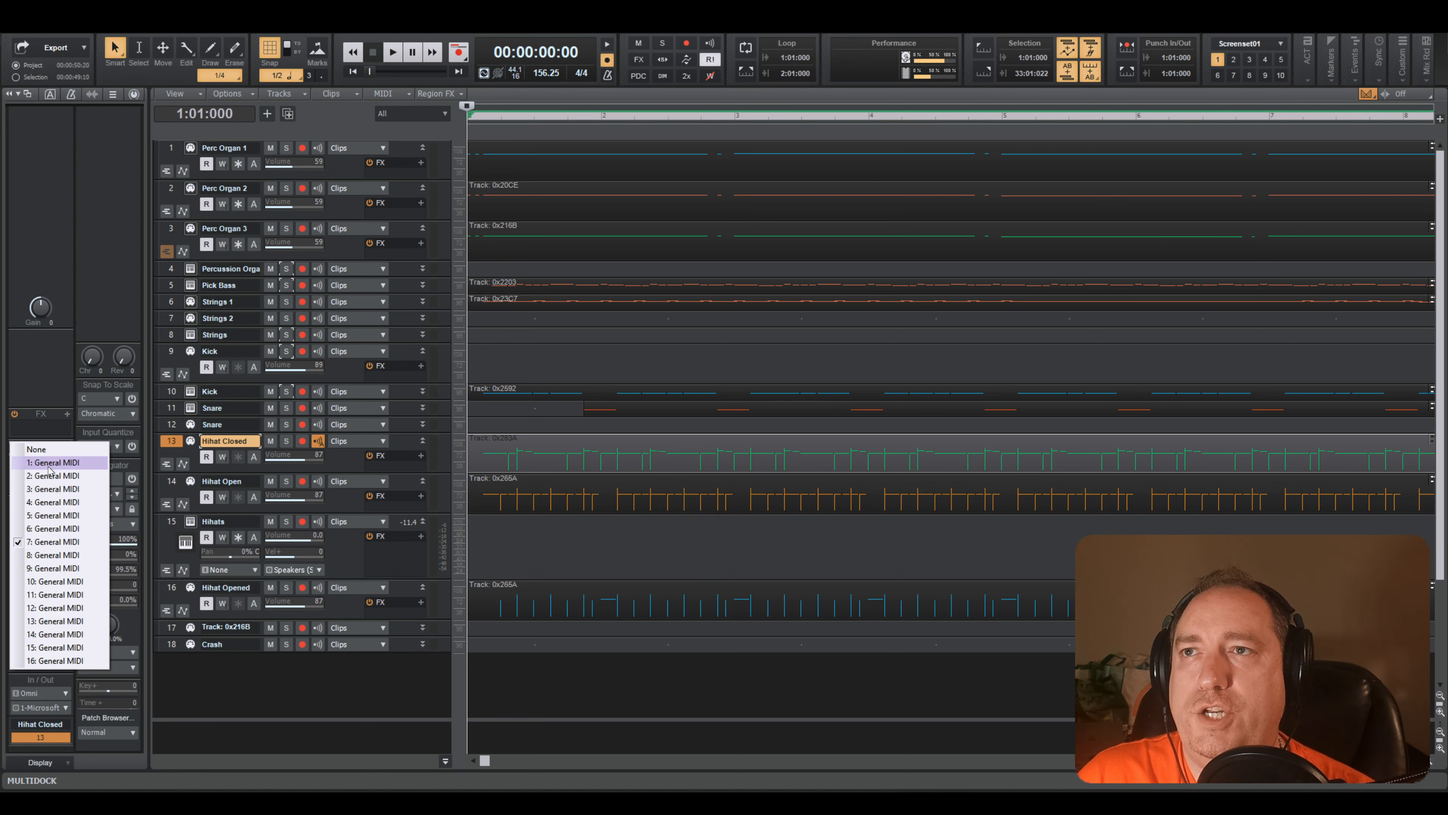
pyautogui.click(50, 467)
pyautogui.click(171, 482)
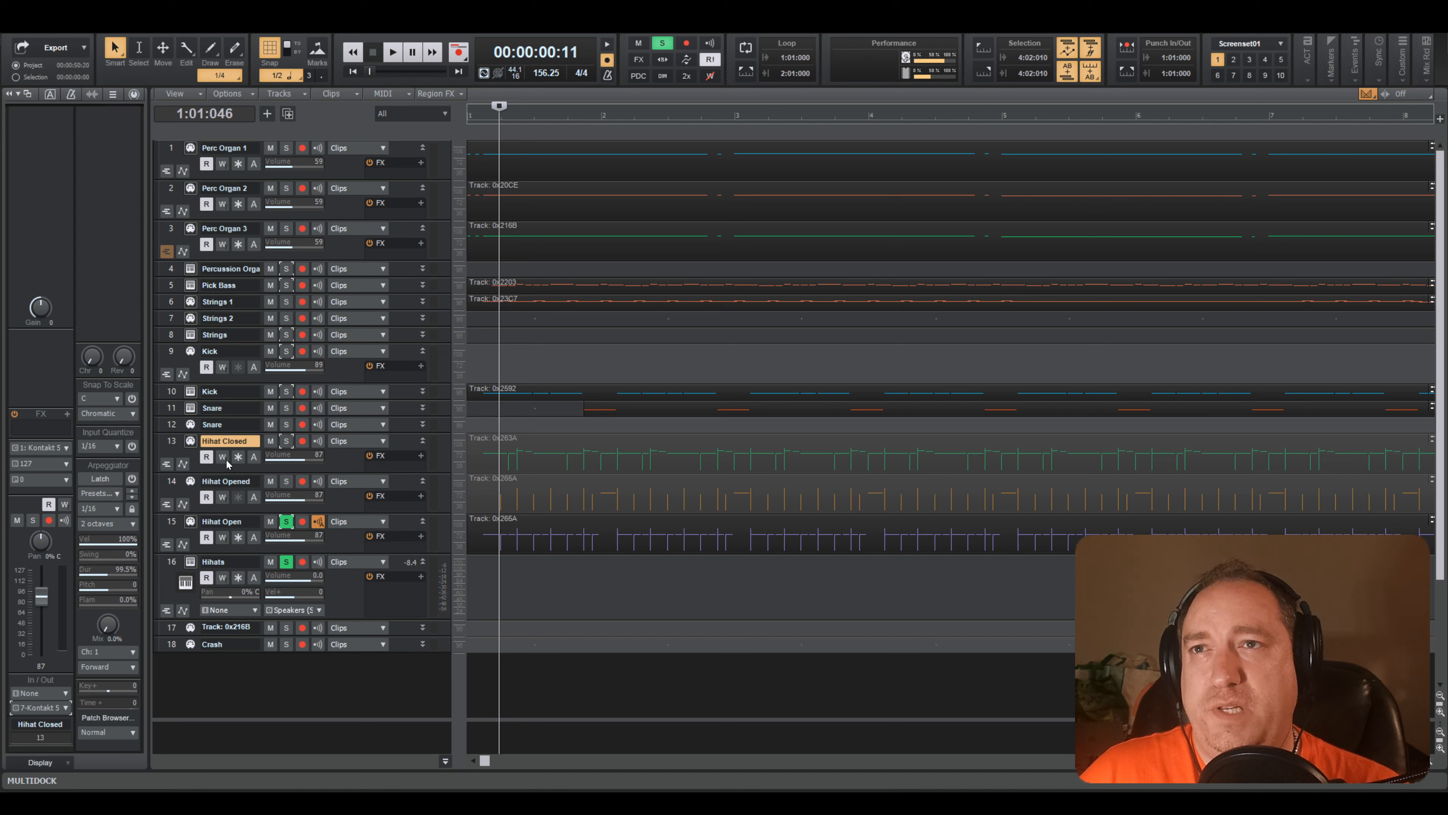
# - Rename the Hihat Closed track in row 13 as Perc
pyautogui.doubleClick(245, 441)
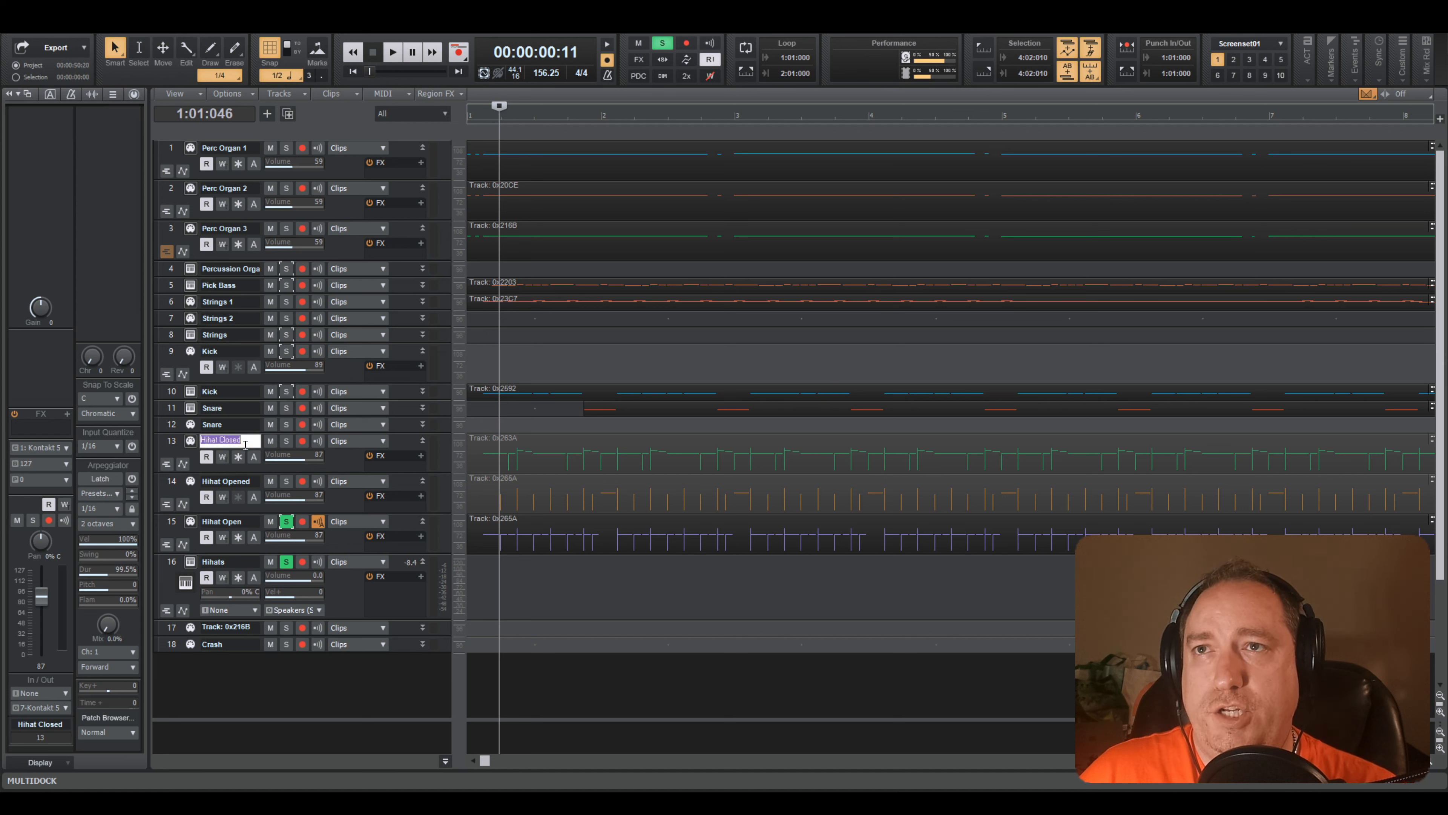
pyautogui.write('Perc')
pyautogui.press('Return')
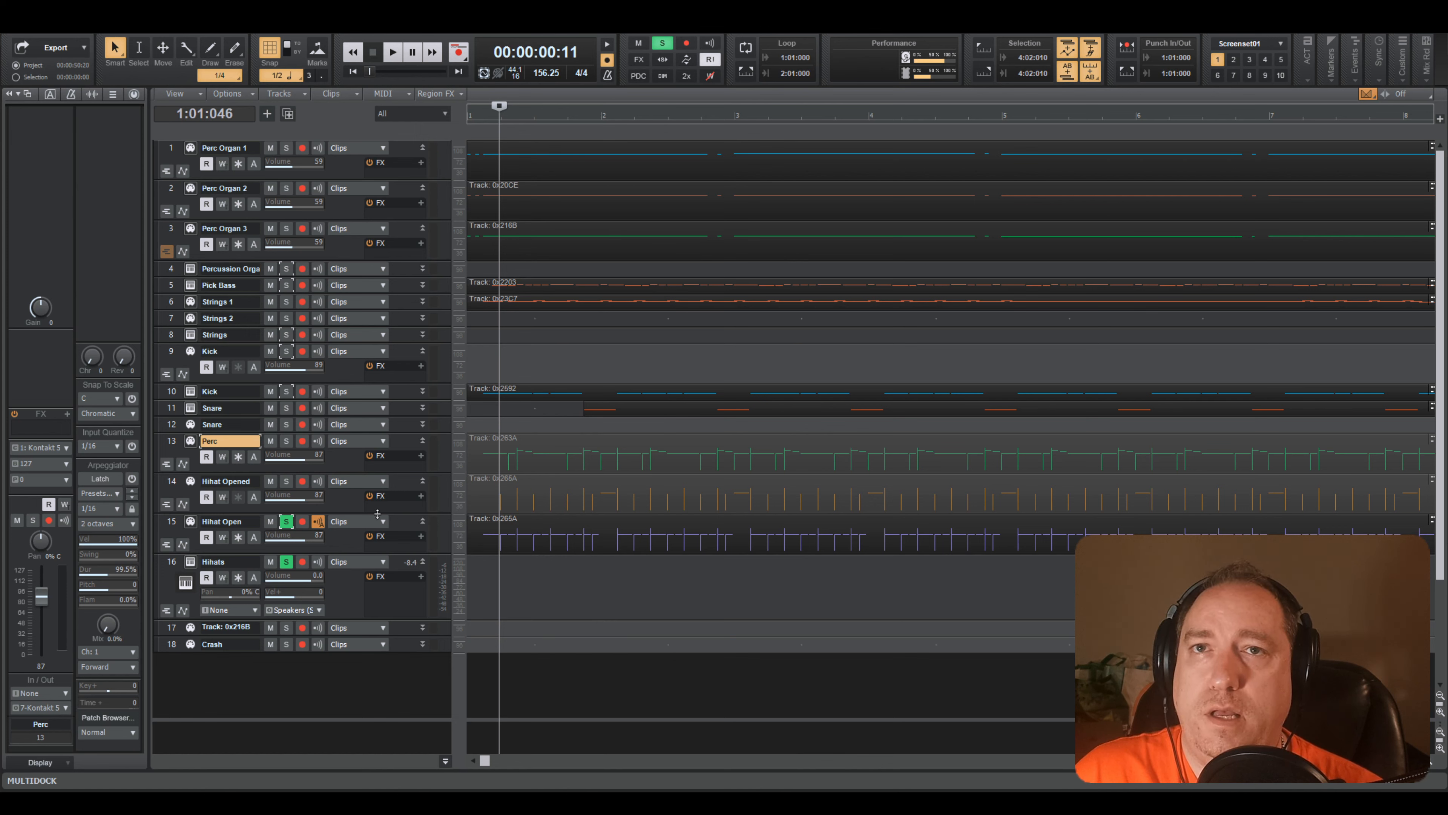
# - Rename the Hihat Open track as Hihat Closed and move it above the Hihat Opened track
pyautogui.doubleClick(243, 482)
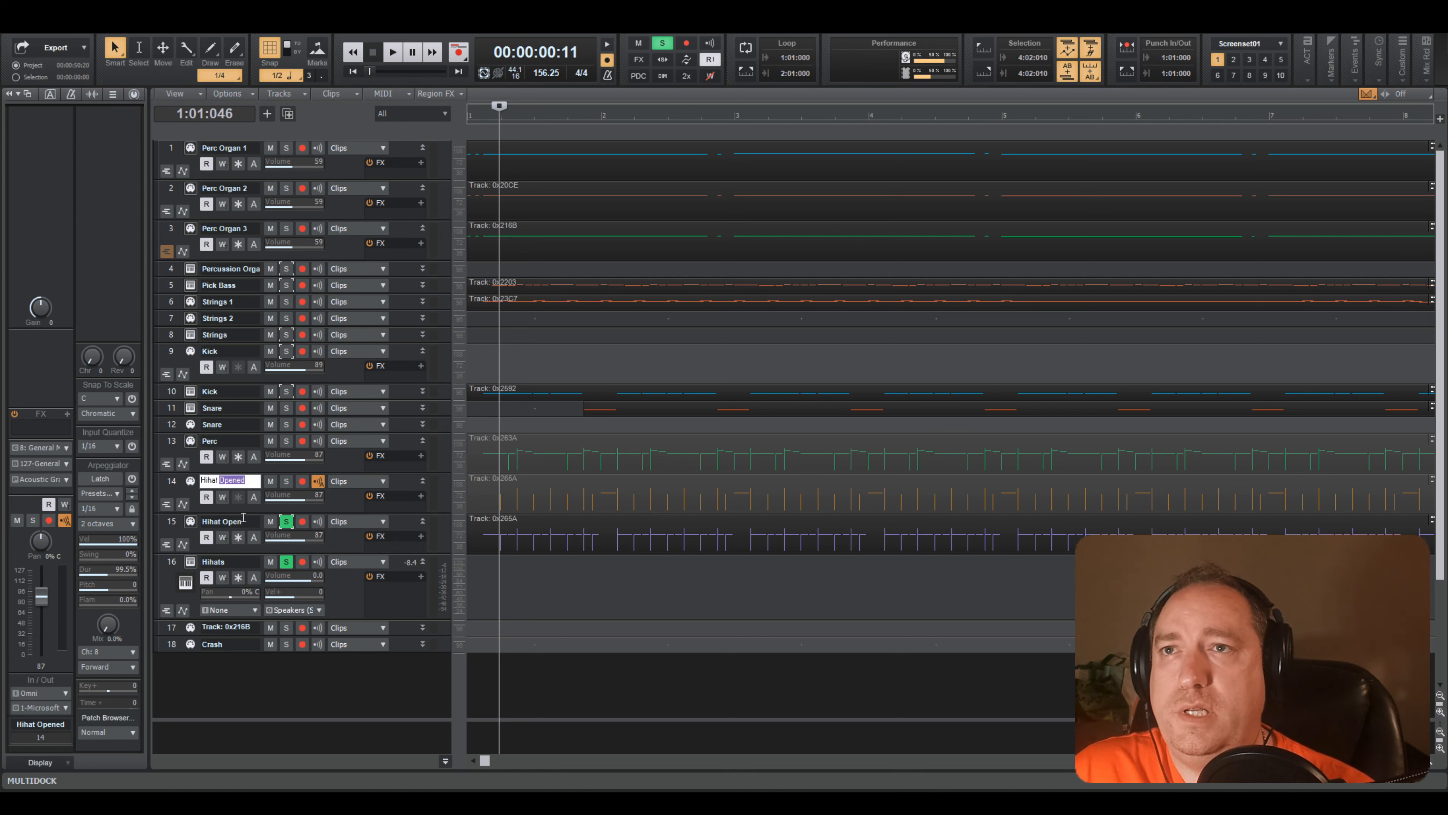
pyautogui.doubleClick(220, 521)
pyautogui.press('BackSpace')
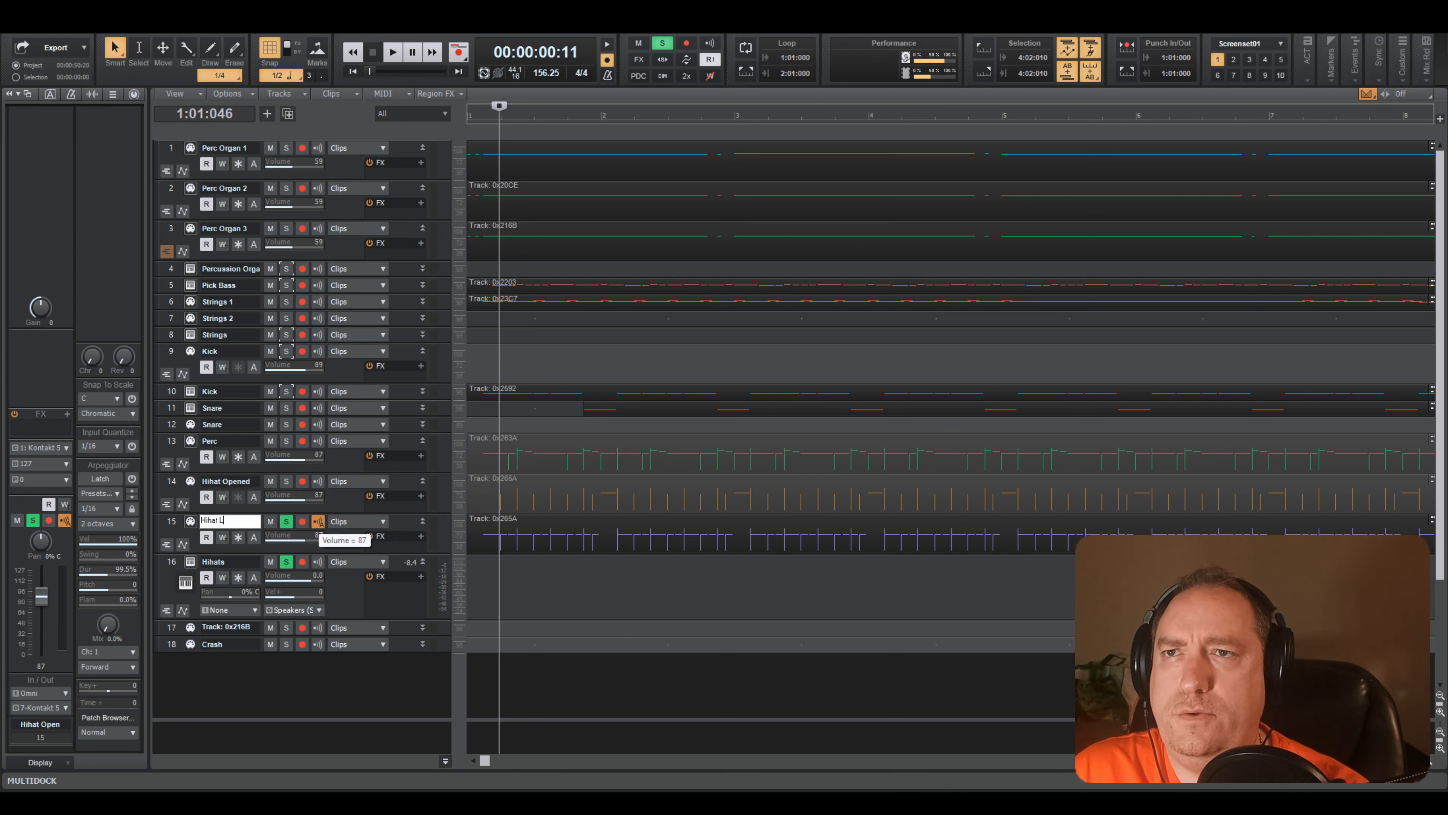
pyautogui.write('Closed')
pyautogui.press('Return')
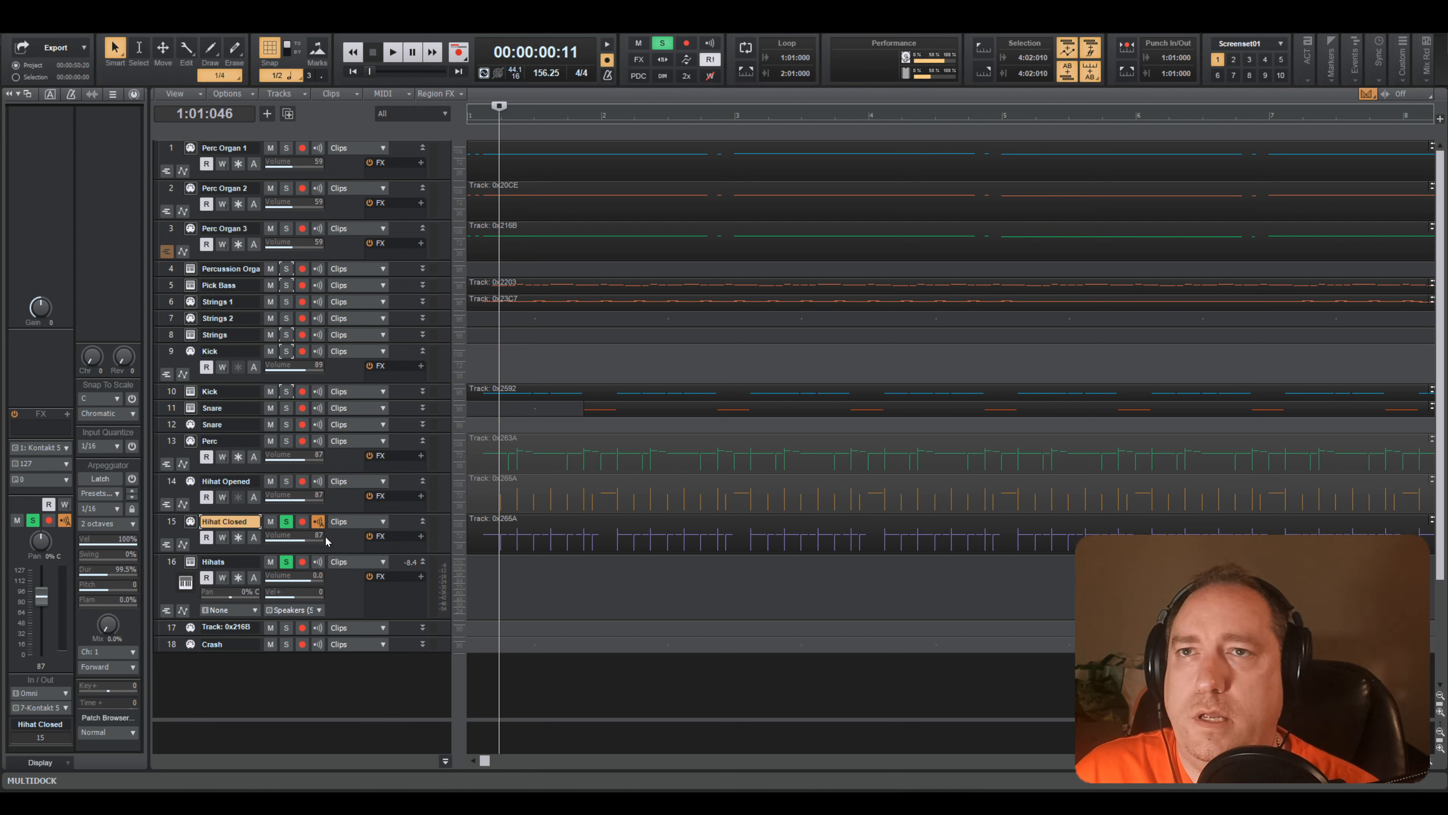
pyautogui.moveTo(394, 511); pyautogui.dragTo(393, 484)
# - Set the Hihat Opened track's MIDI channel to 1: General MIDI
pyautogui.click(169, 484)
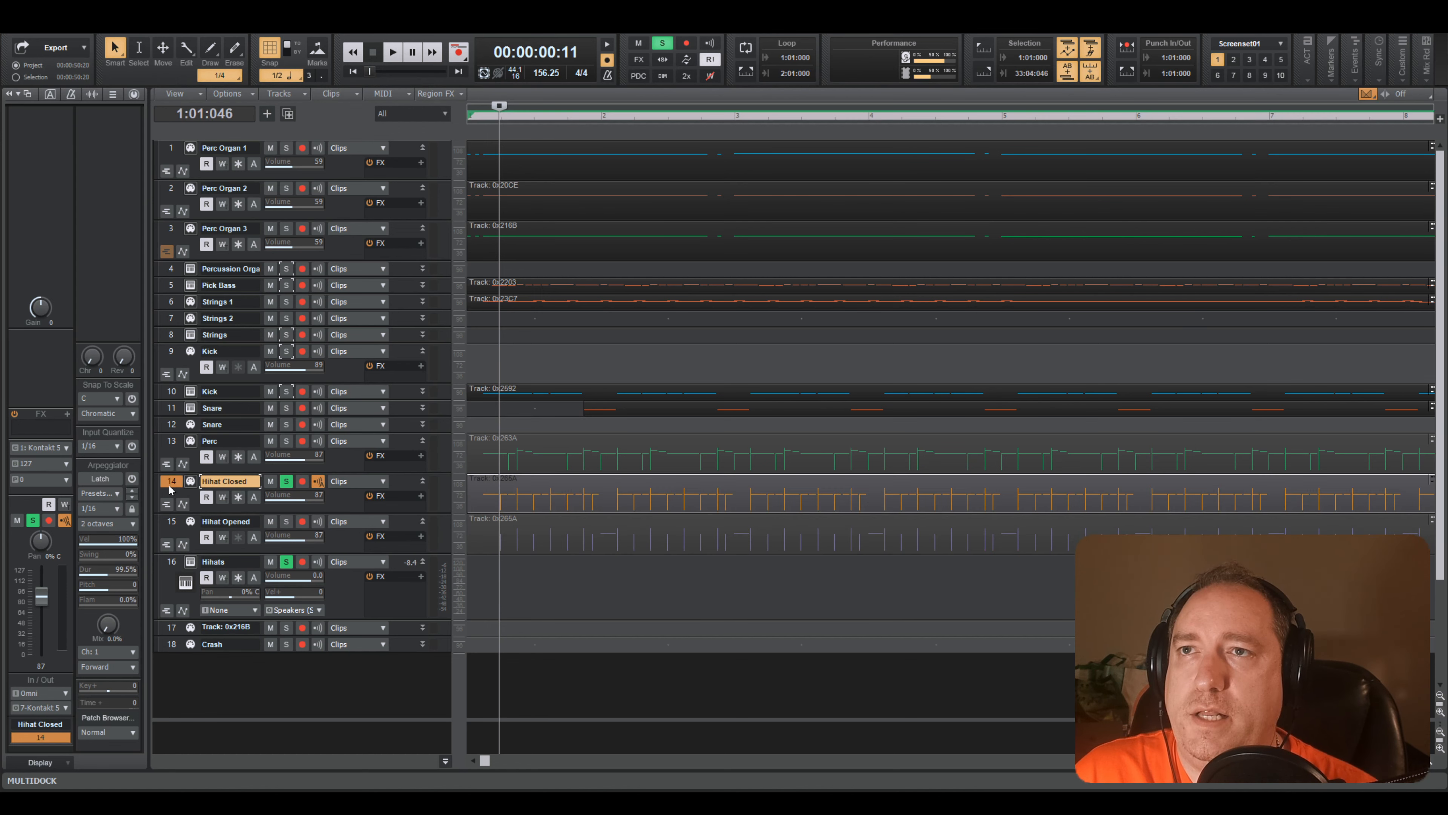
pyautogui.click(170, 523)
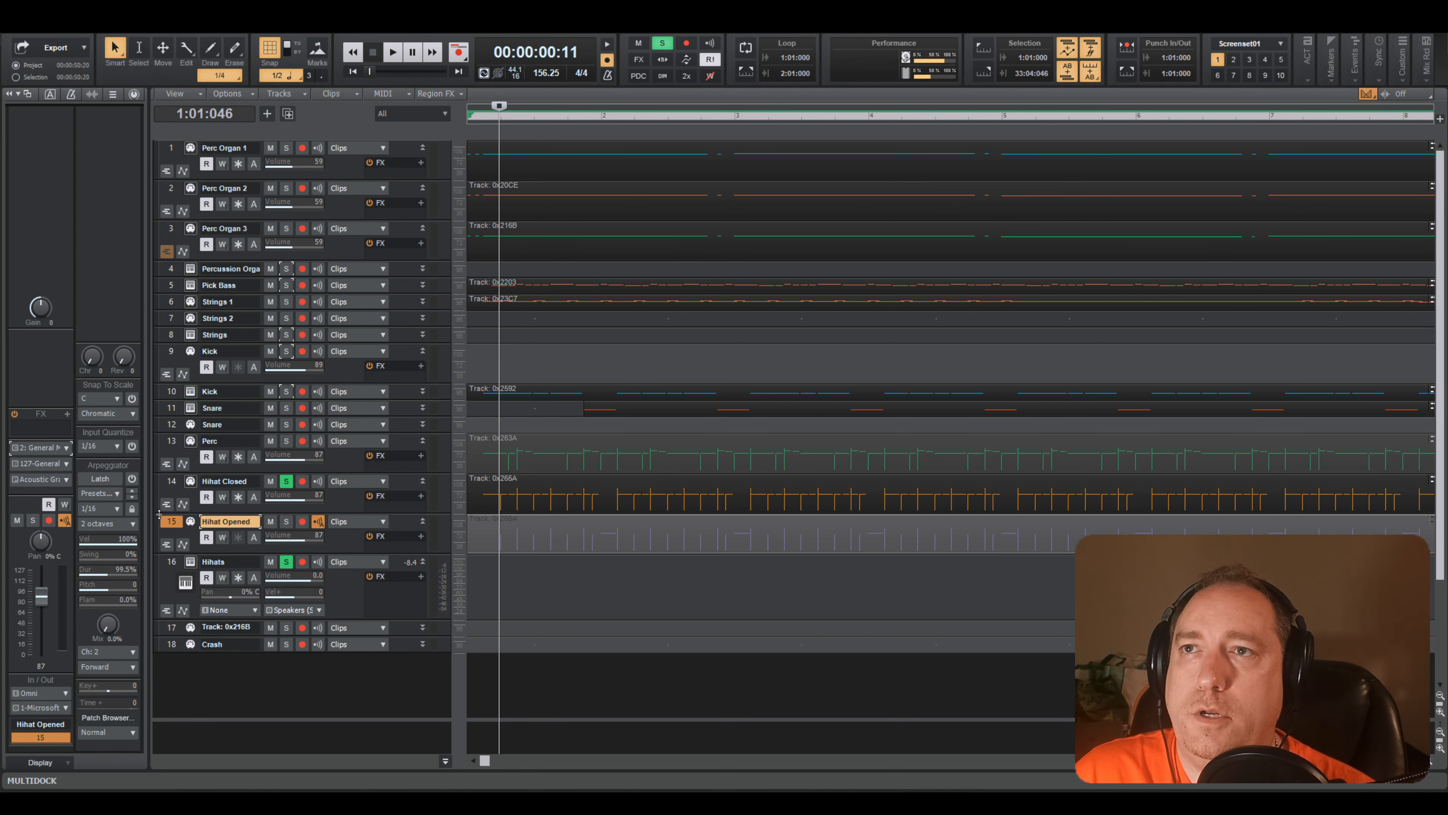
pyautogui.click(38, 446)
pyautogui.click(34, 461)
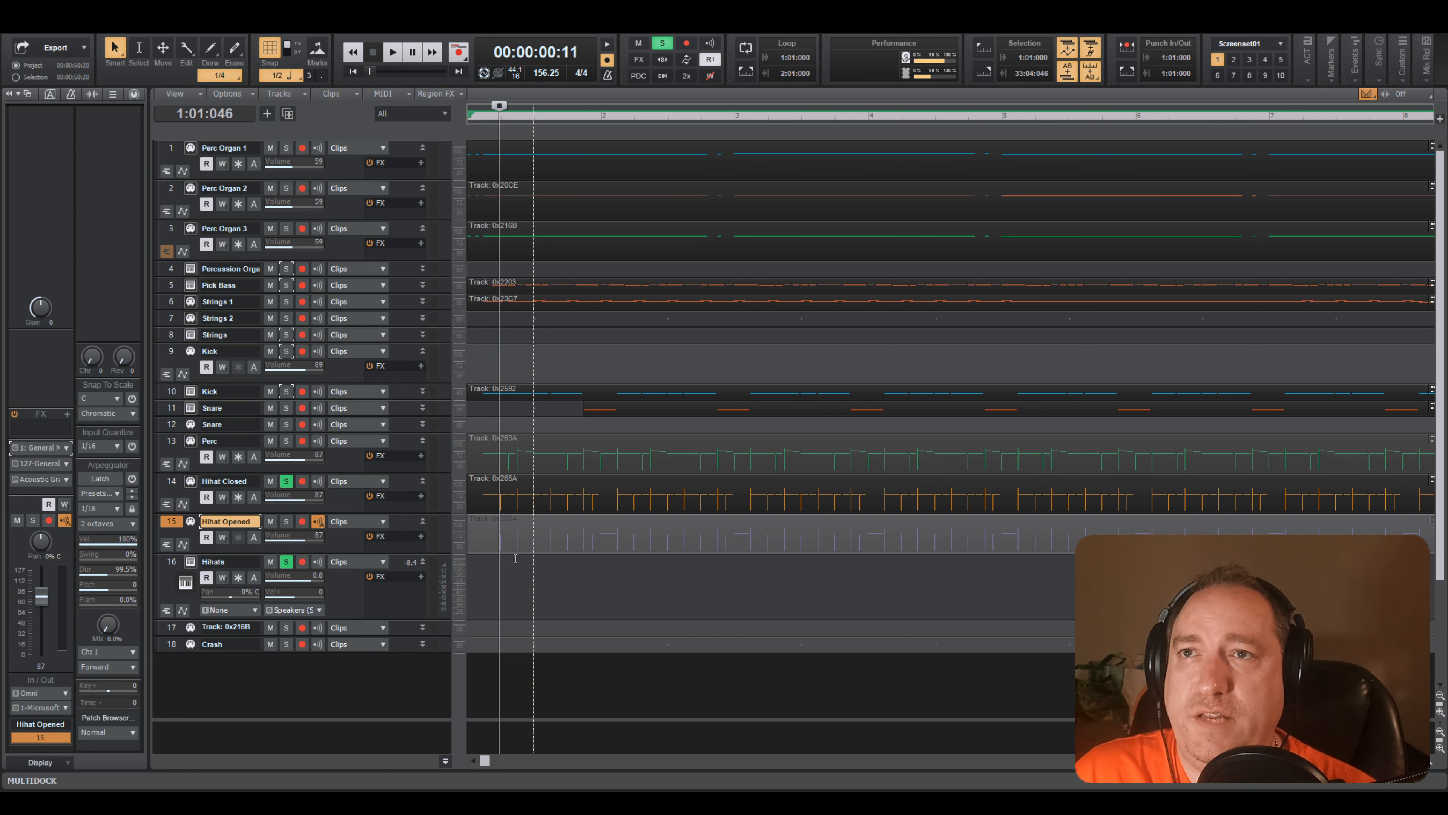
# - Play back the opening bars to check the soloed hihat parts
pyautogui.click(475, 555)
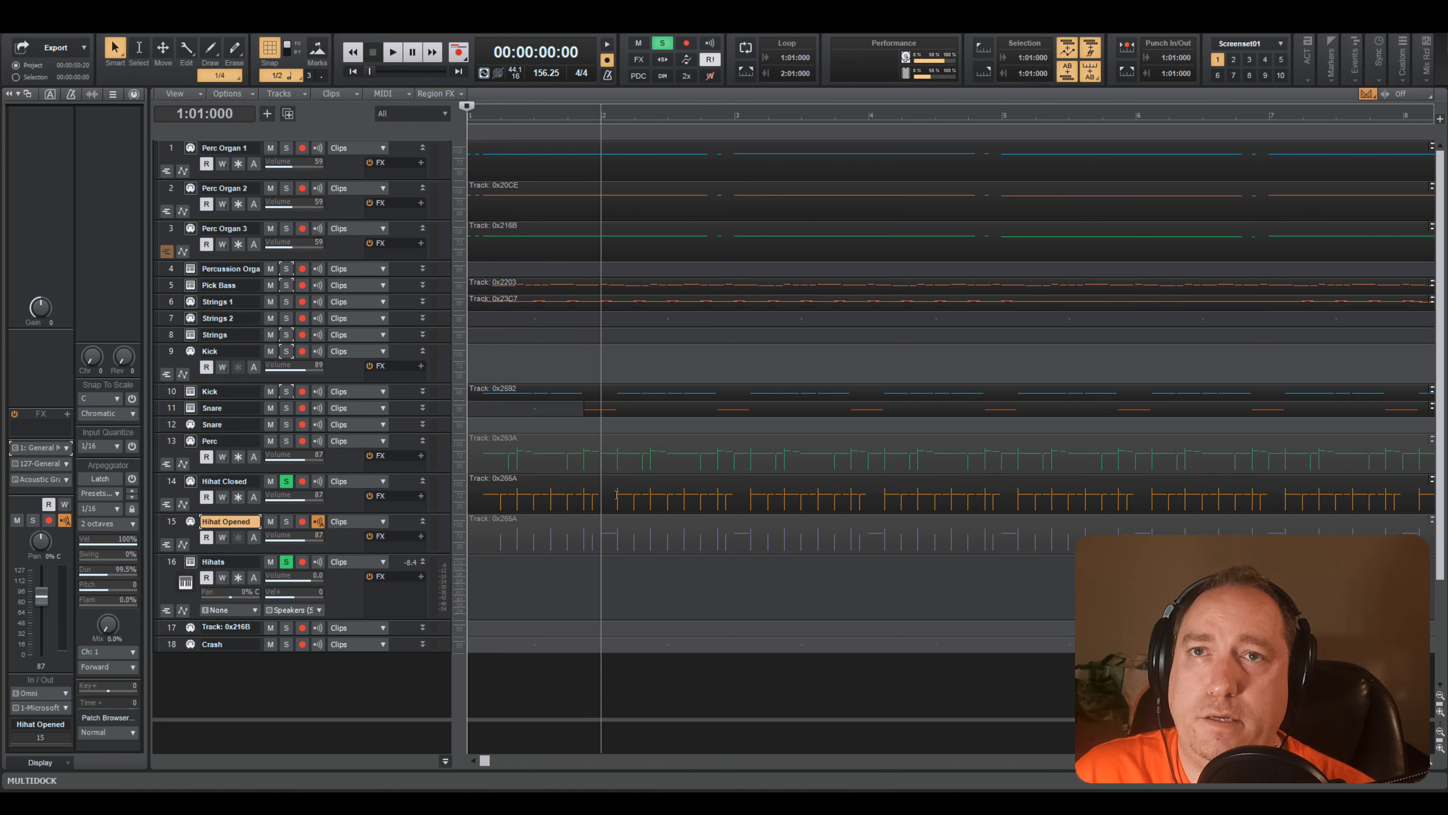
pyautogui.press('space')
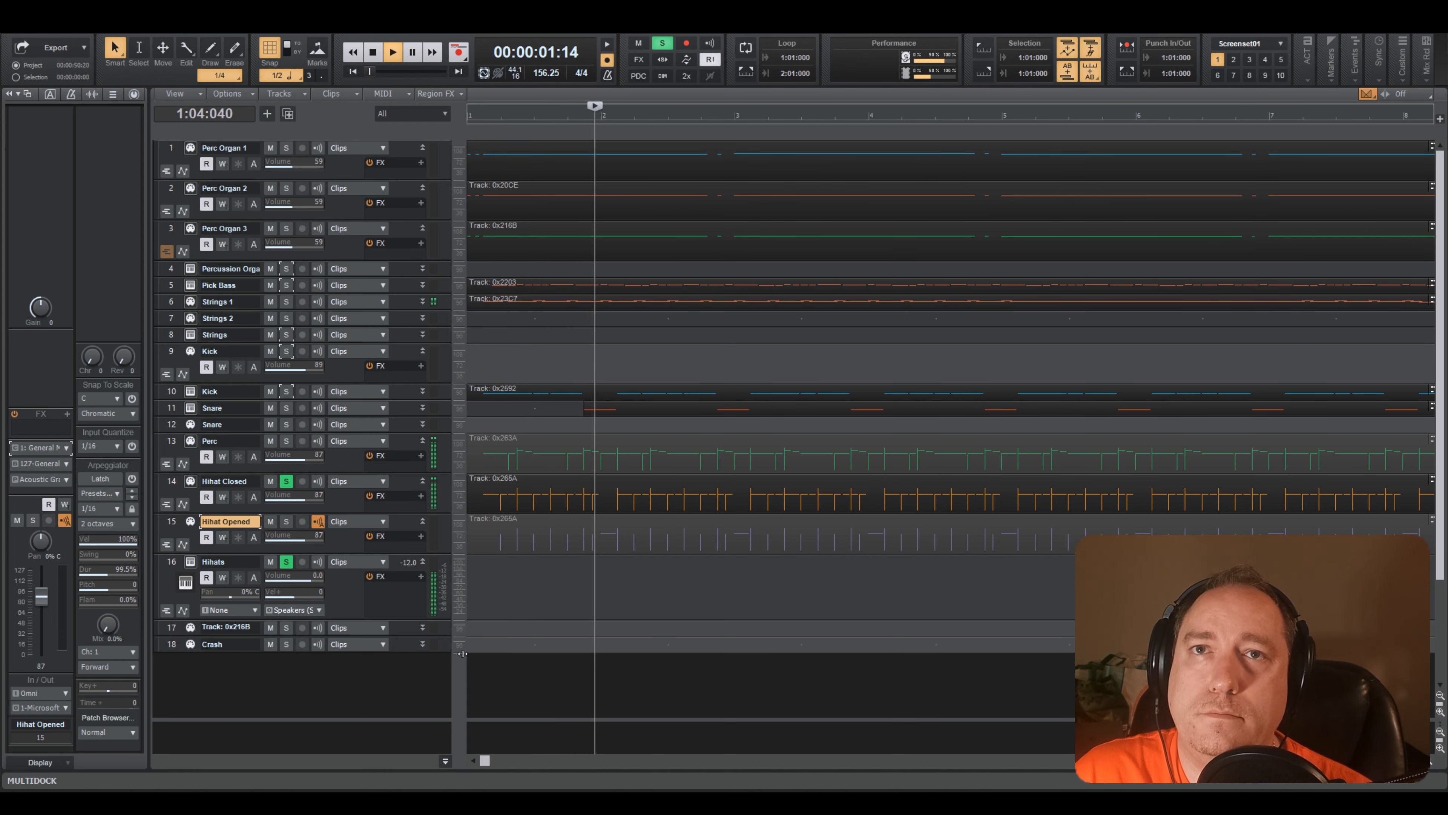
pyautogui.press('space')
# - Select the Hihat Opened track's E5 notes in the piano roll and move them down to A4
pyautogui.hotkey('ctrl', 'a')
pyautogui.hotkey('alt', '3')
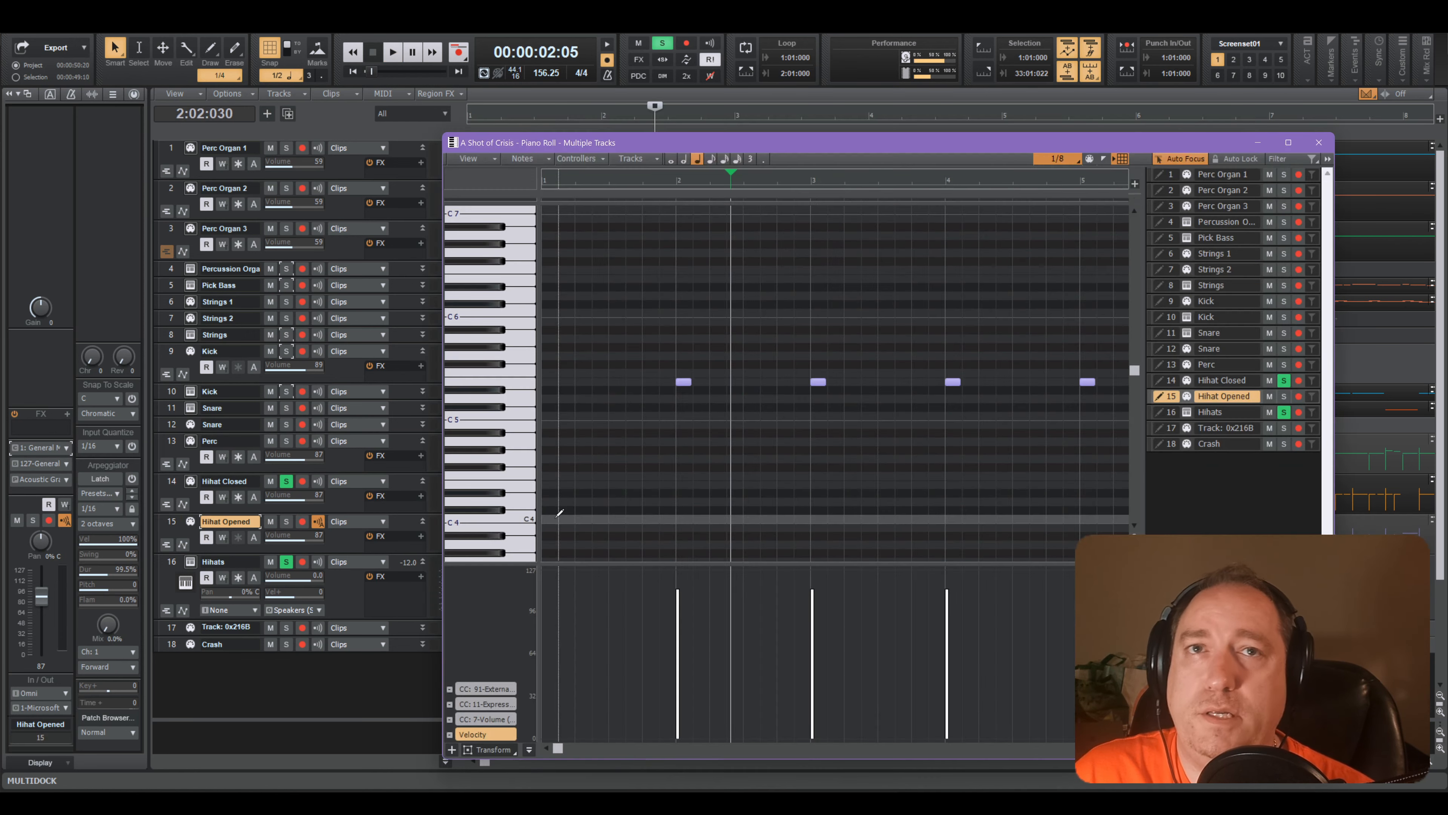
pyautogui.click(516, 386)
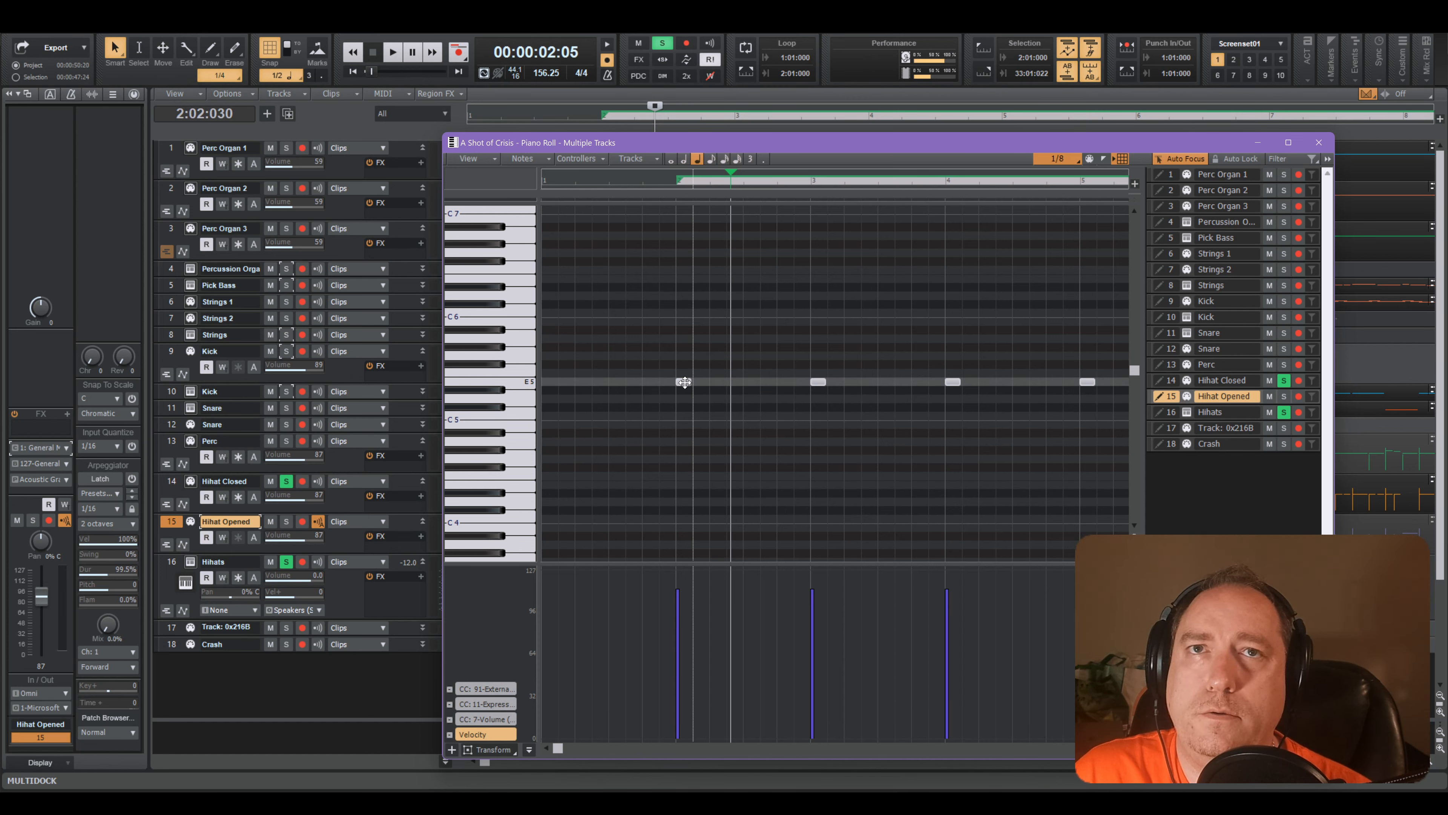
pyautogui.moveTo(685, 382); pyautogui.dragTo(685, 441)
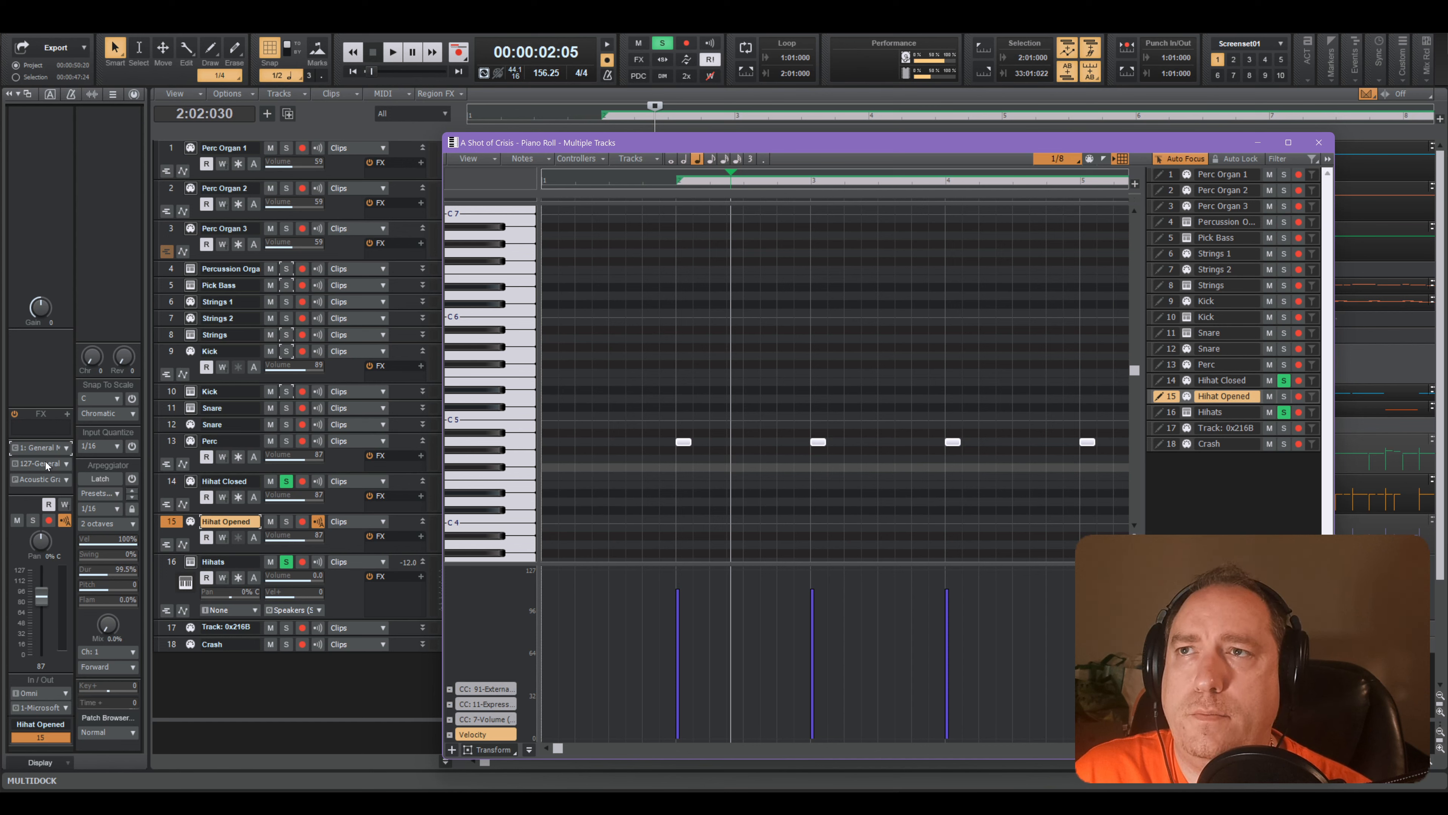
# - Route the Hihat Opened track's output to 7-Kontakt 5 6 and move its selected notes up to D5
pyautogui.click(64, 705)
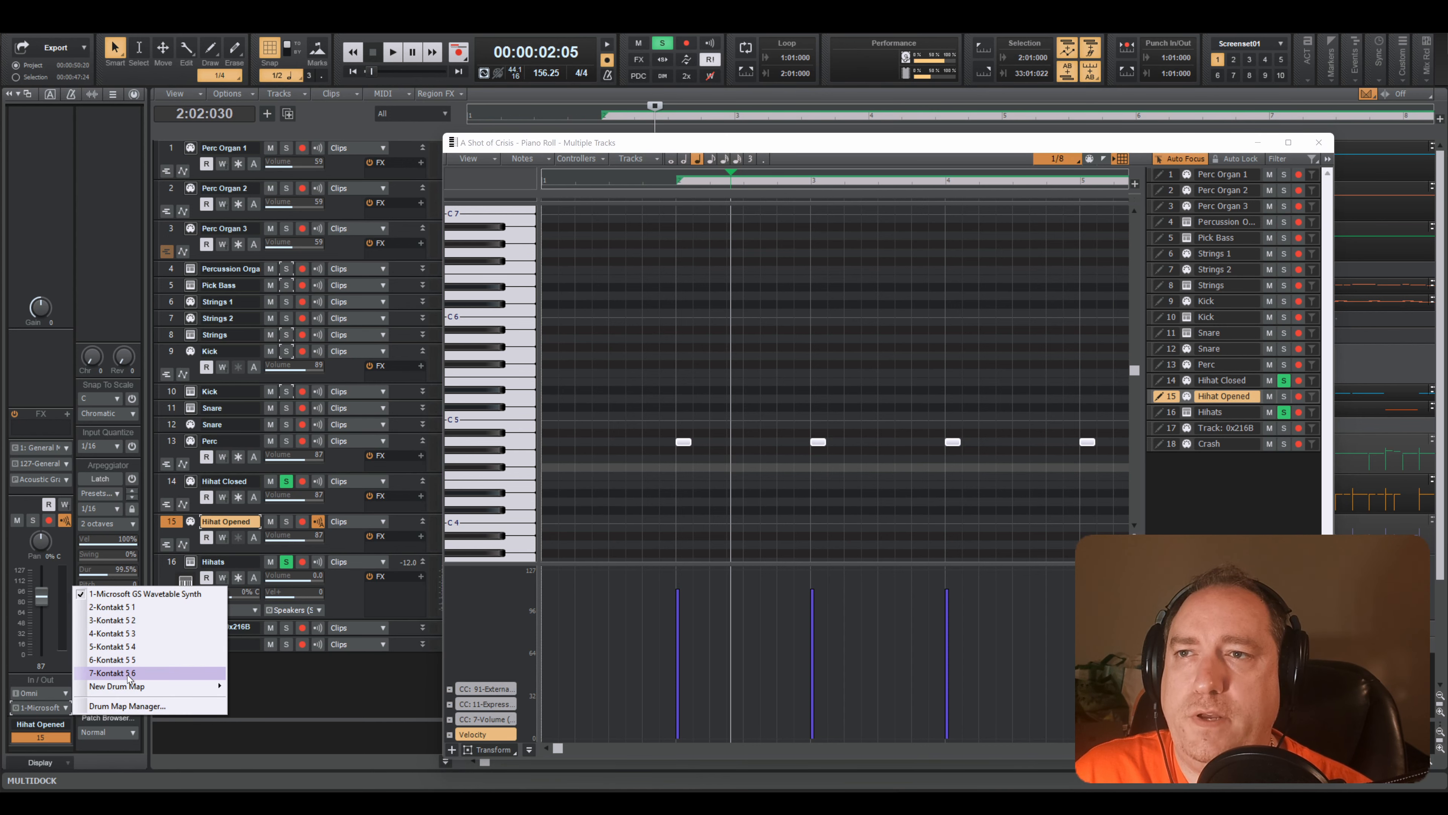
pyautogui.click(147, 674)
pyautogui.click(684, 443)
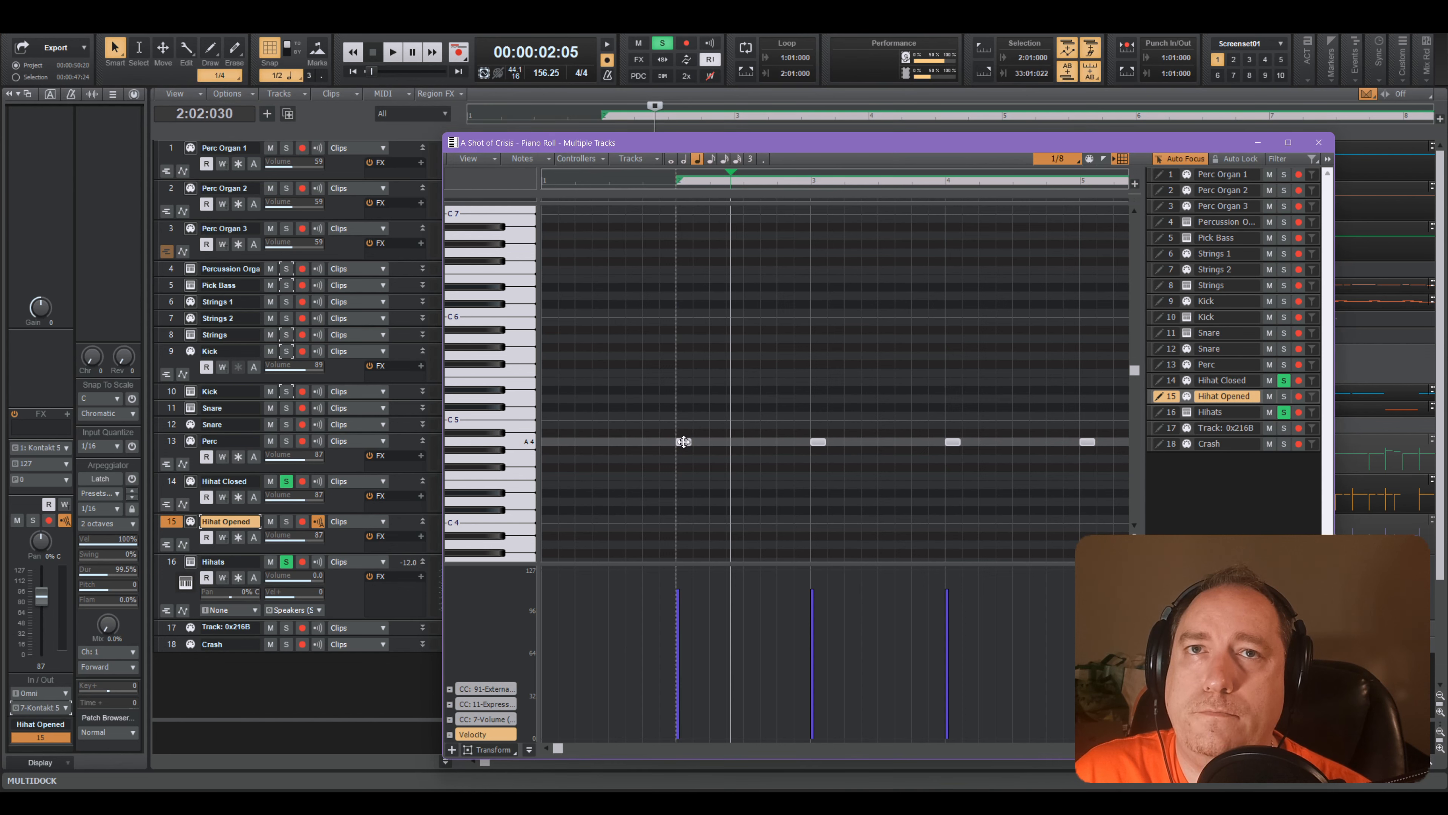
pyautogui.moveTo(684, 444); pyautogui.dragTo(682, 399)
pyautogui.click(840, 462)
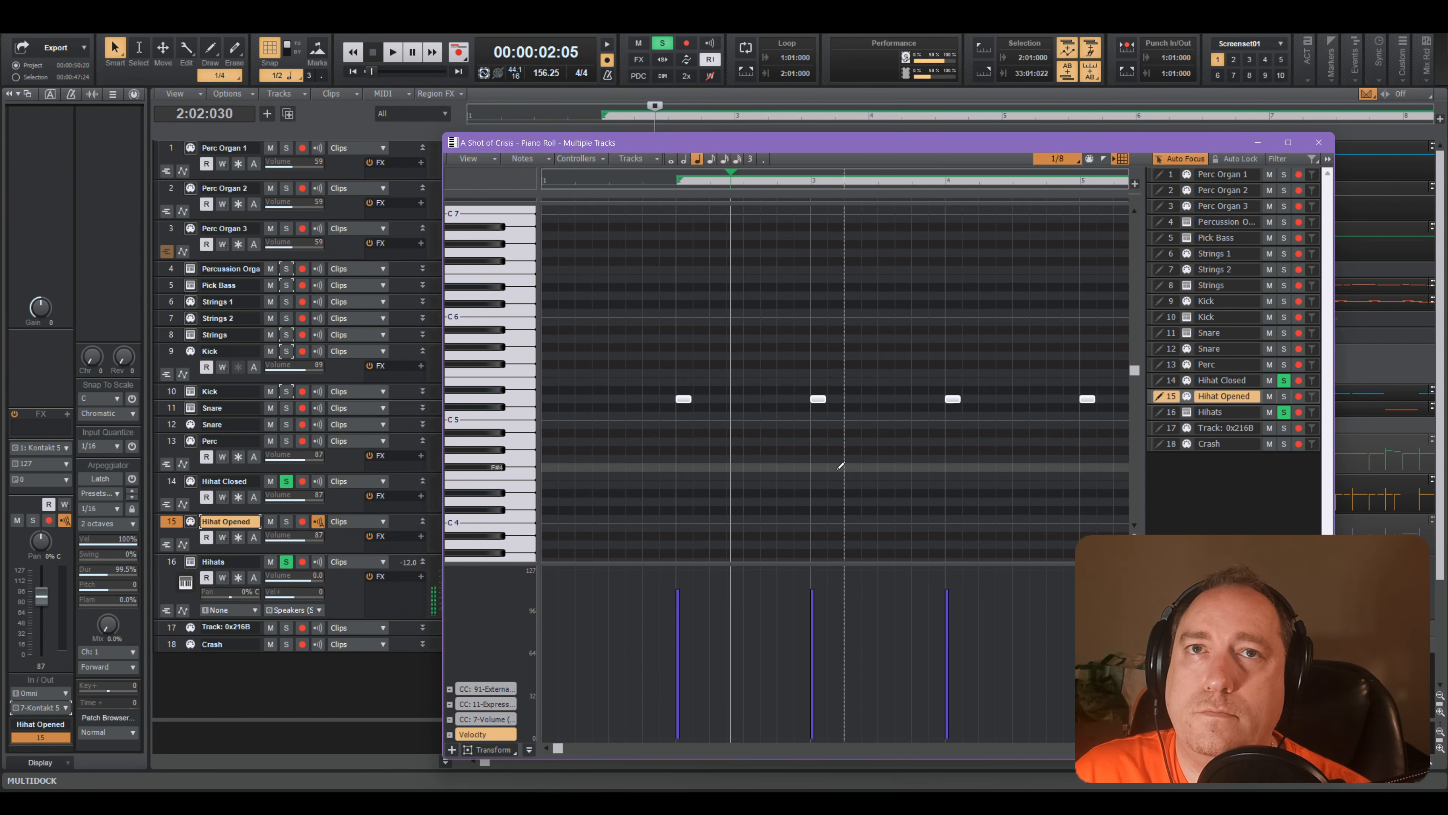
# - Play the hihats back from the start of the song and close the piano roll
pyautogui.press('w')
pyautogui.press('space')
pyautogui.click(1319, 142)
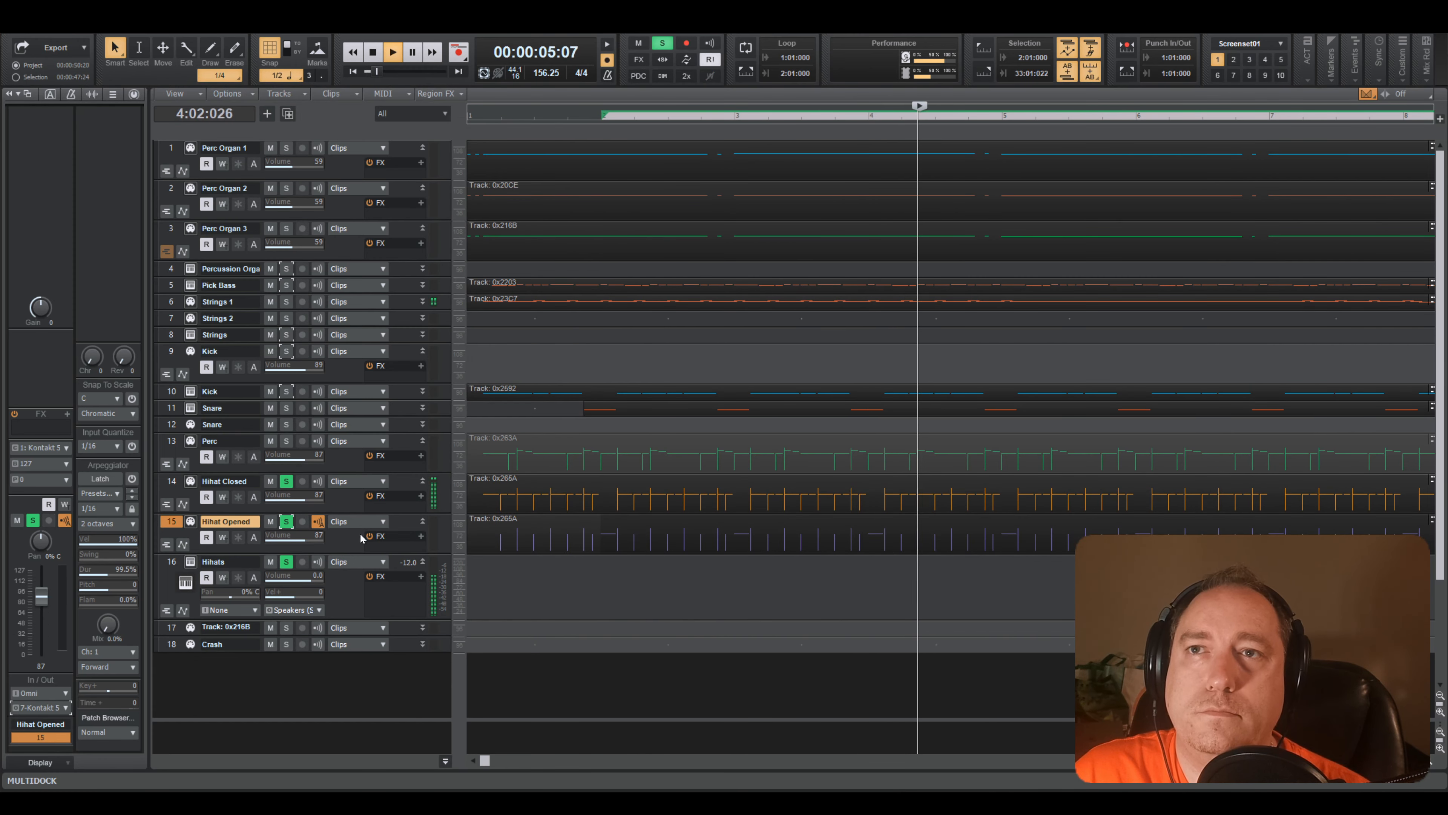
pyautogui.press('space')
# - Raise the velocity of all the D5 notes on the Hihat Opened track in the piano roll
pyautogui.click(603, 519)
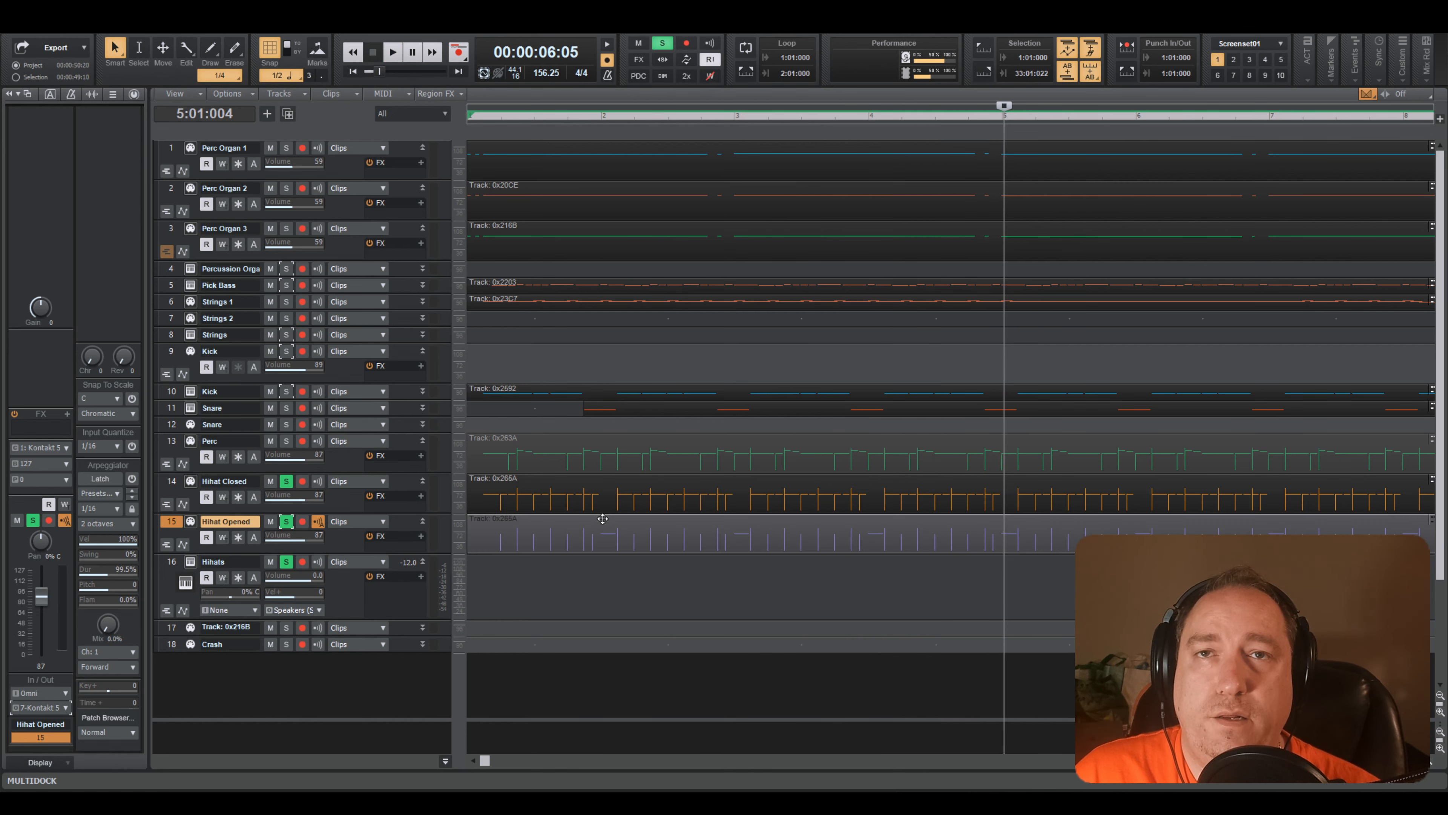
pyautogui.doubleClick(625, 521)
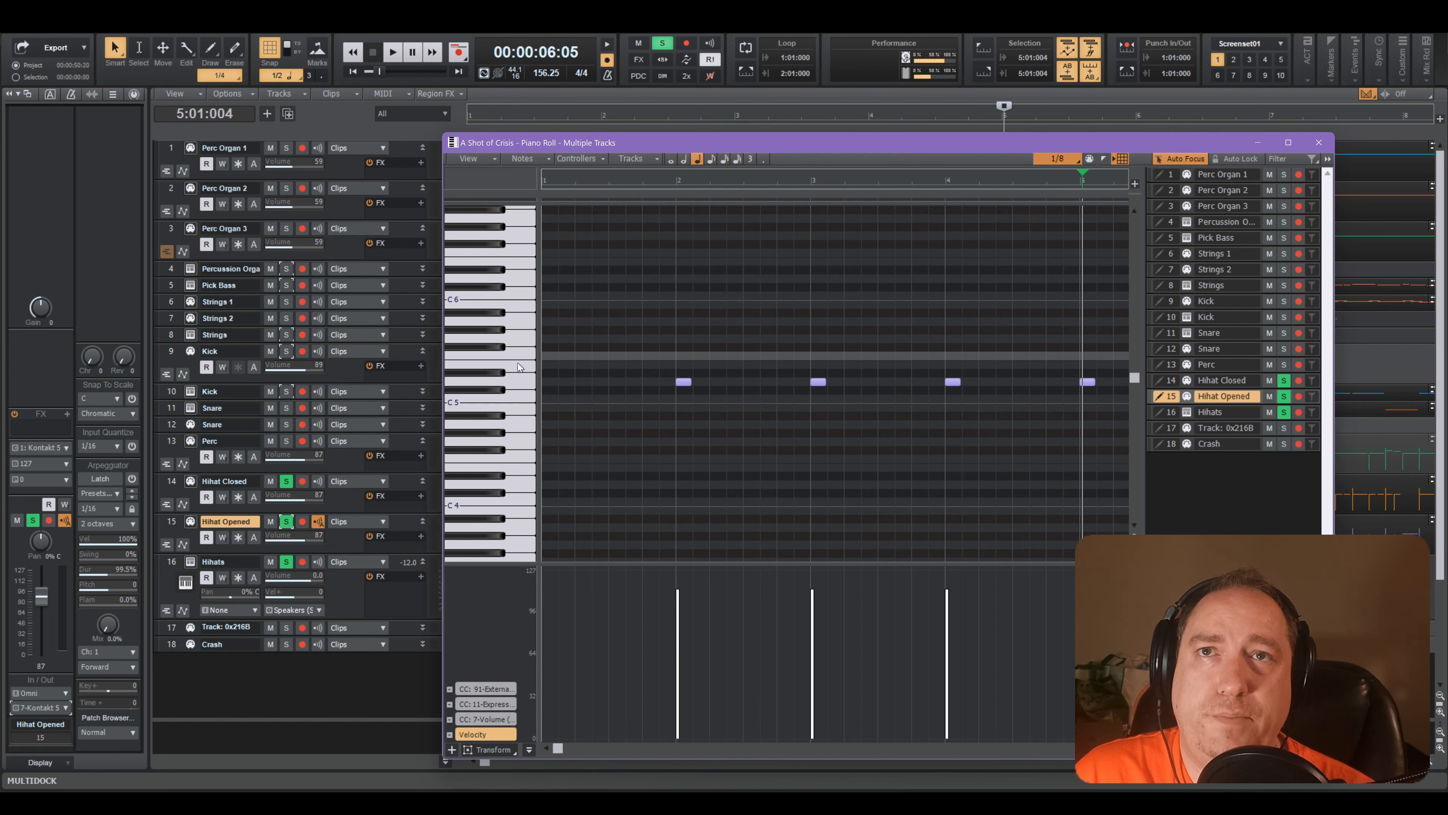
pyautogui.click(516, 383)
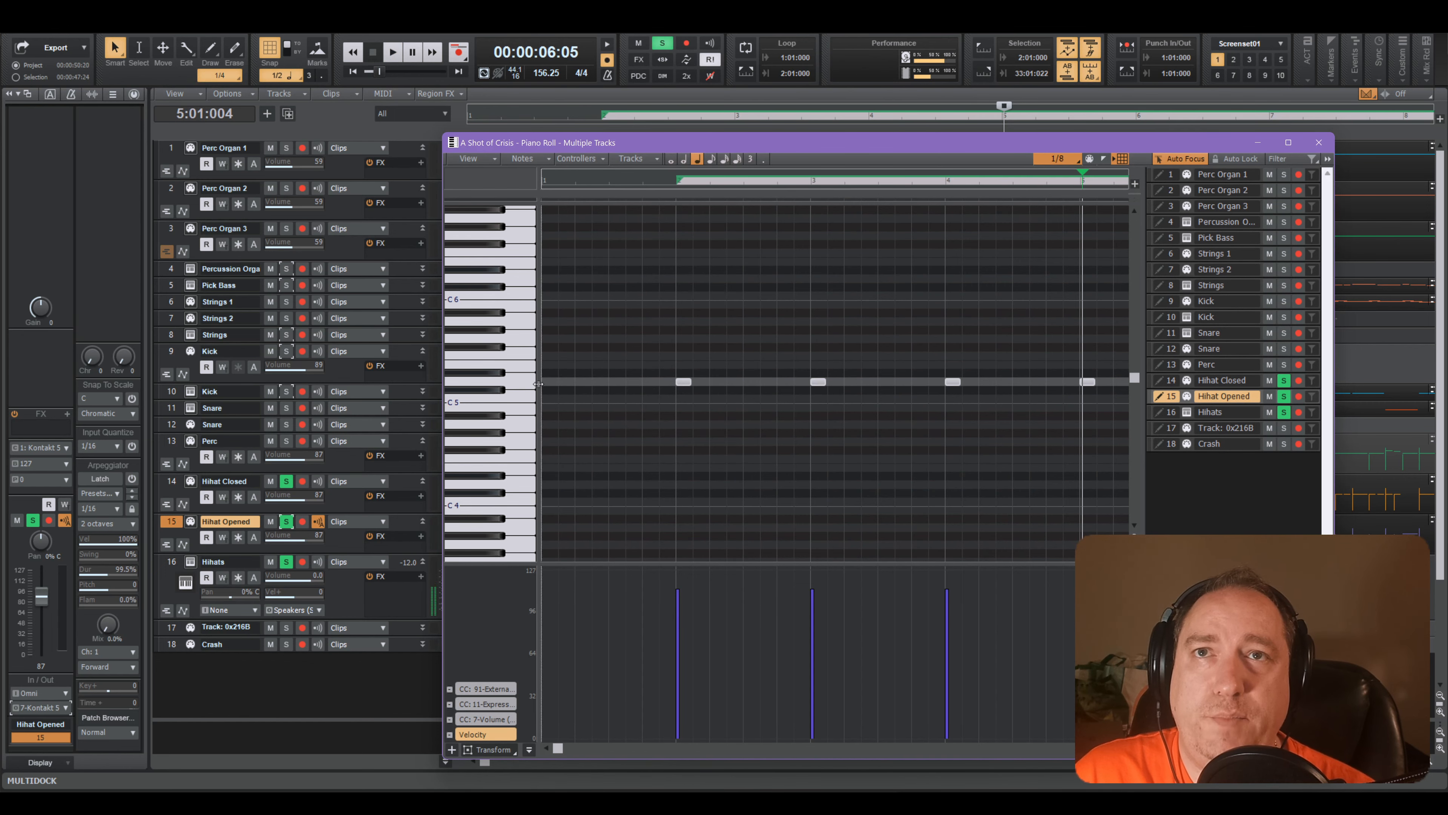
pyautogui.moveTo(678, 590); pyautogui.dragTo(706, 505)
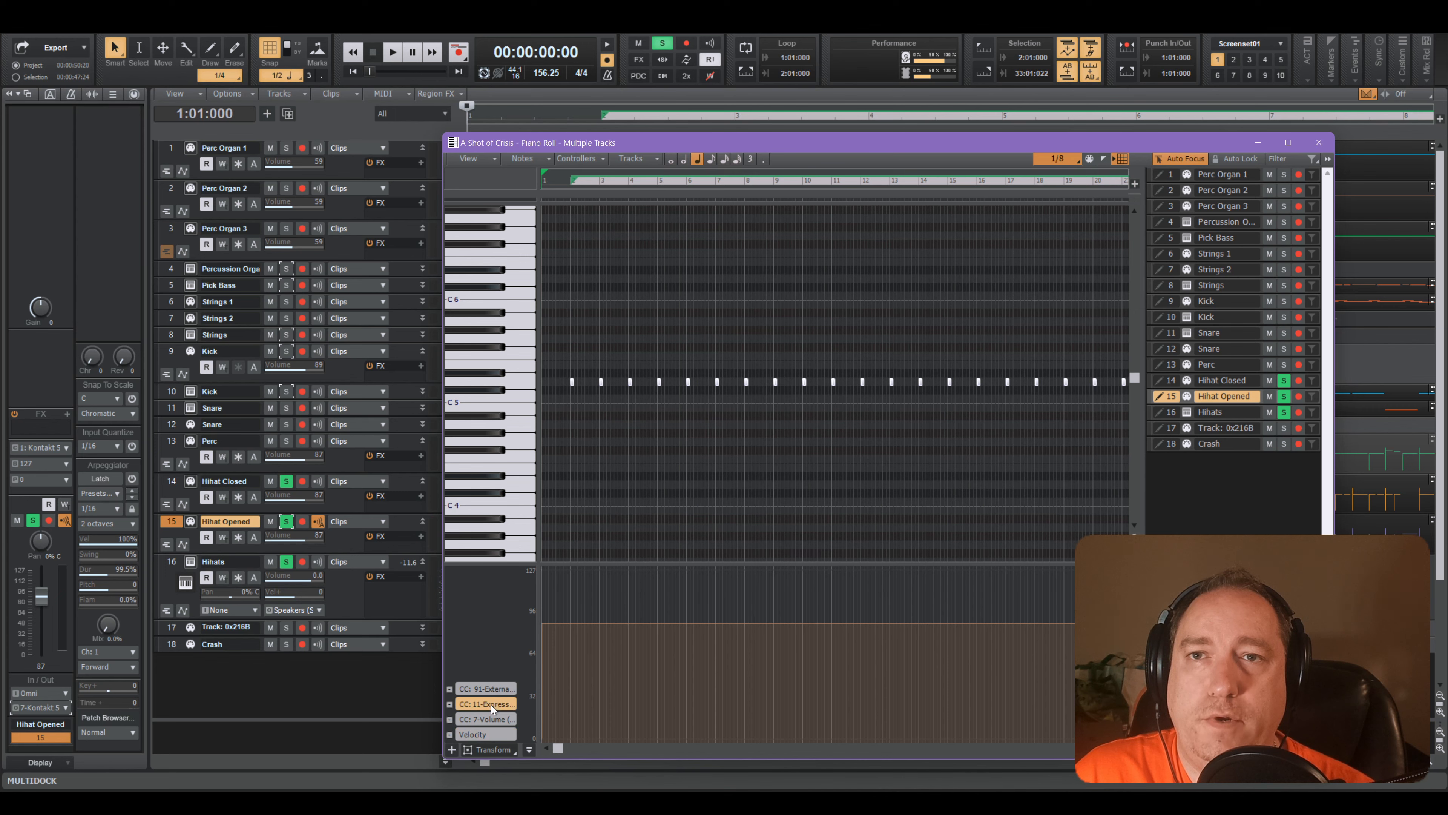
# - Erase the Hihat Opened track's CC 11 Expression events with the Erase tool and show the CC 91 controller lane
pyautogui.press('t')
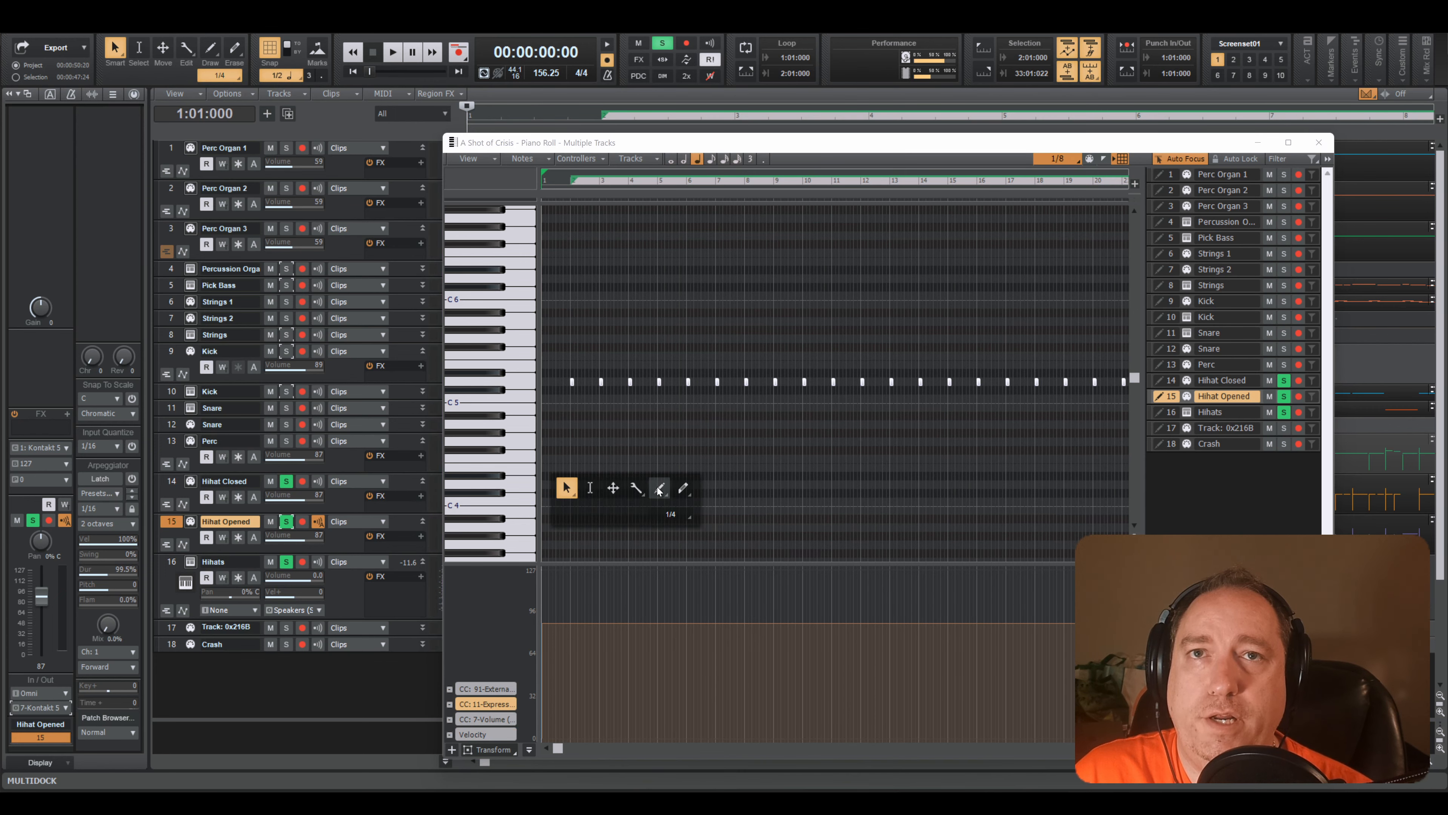
pyautogui.click(660, 487)
pyautogui.press('t')
pyautogui.click(683, 488)
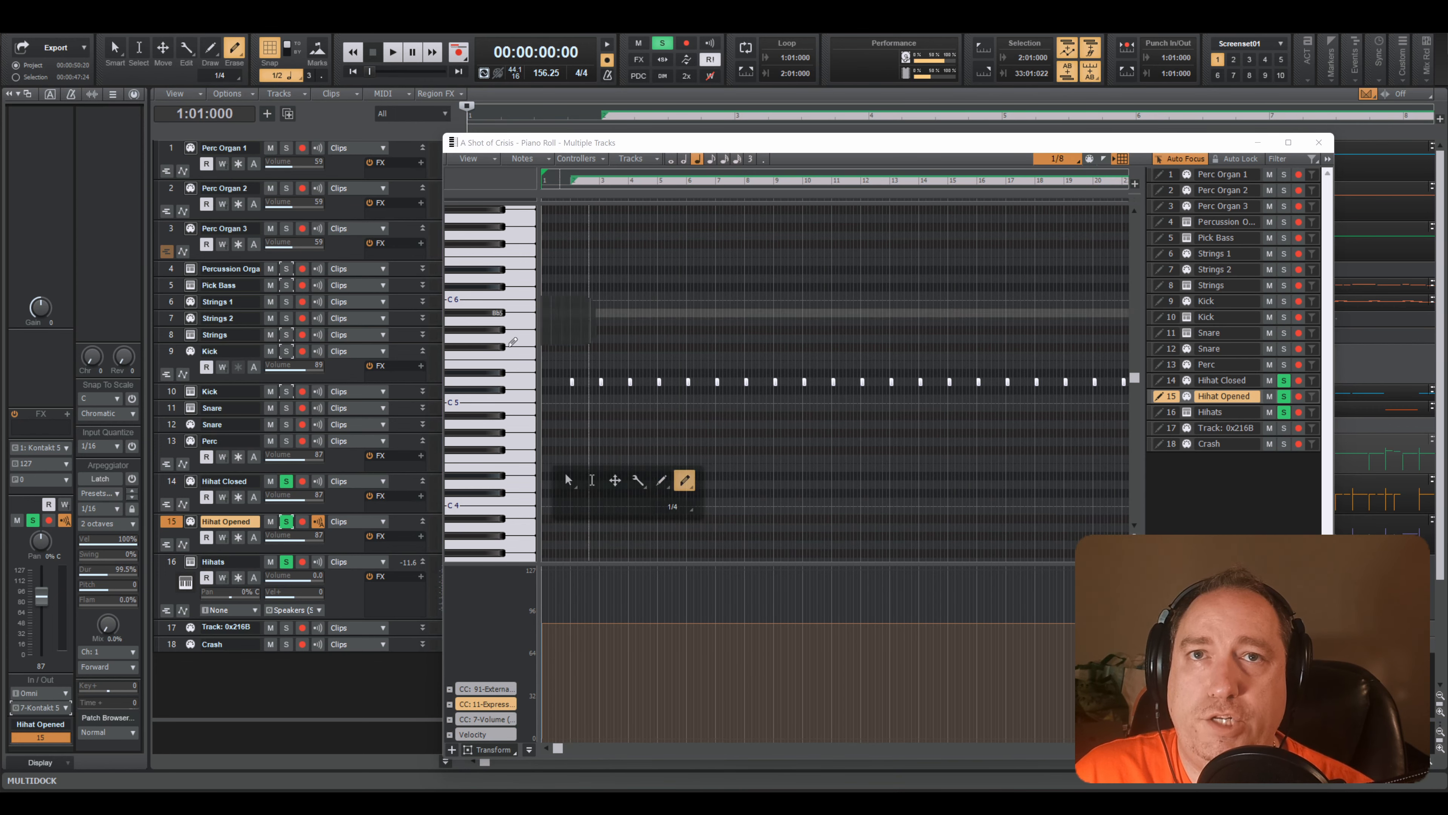
pyautogui.moveTo(574, 601); pyautogui.dragTo(449, 656)
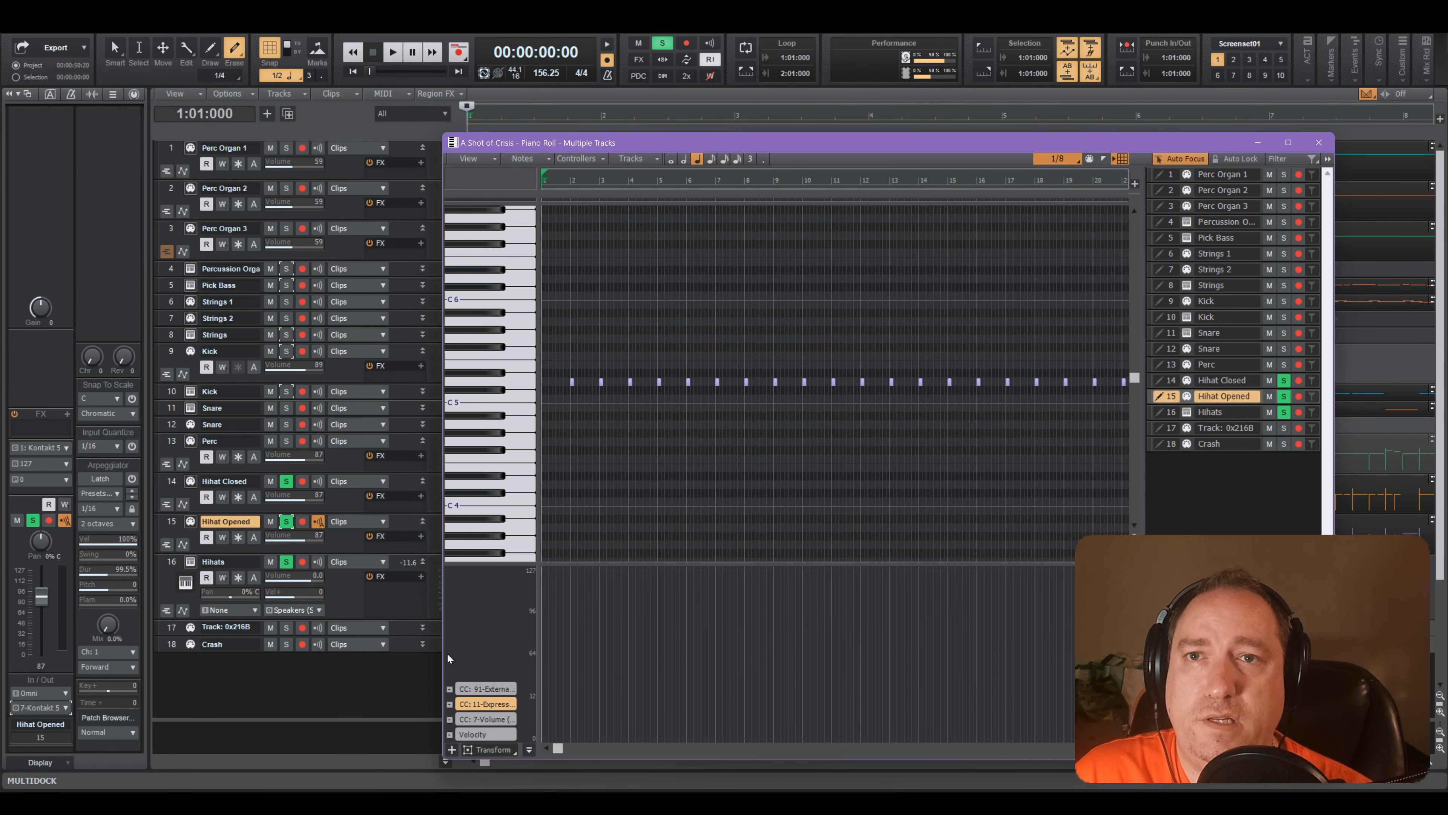
pyautogui.click(472, 692)
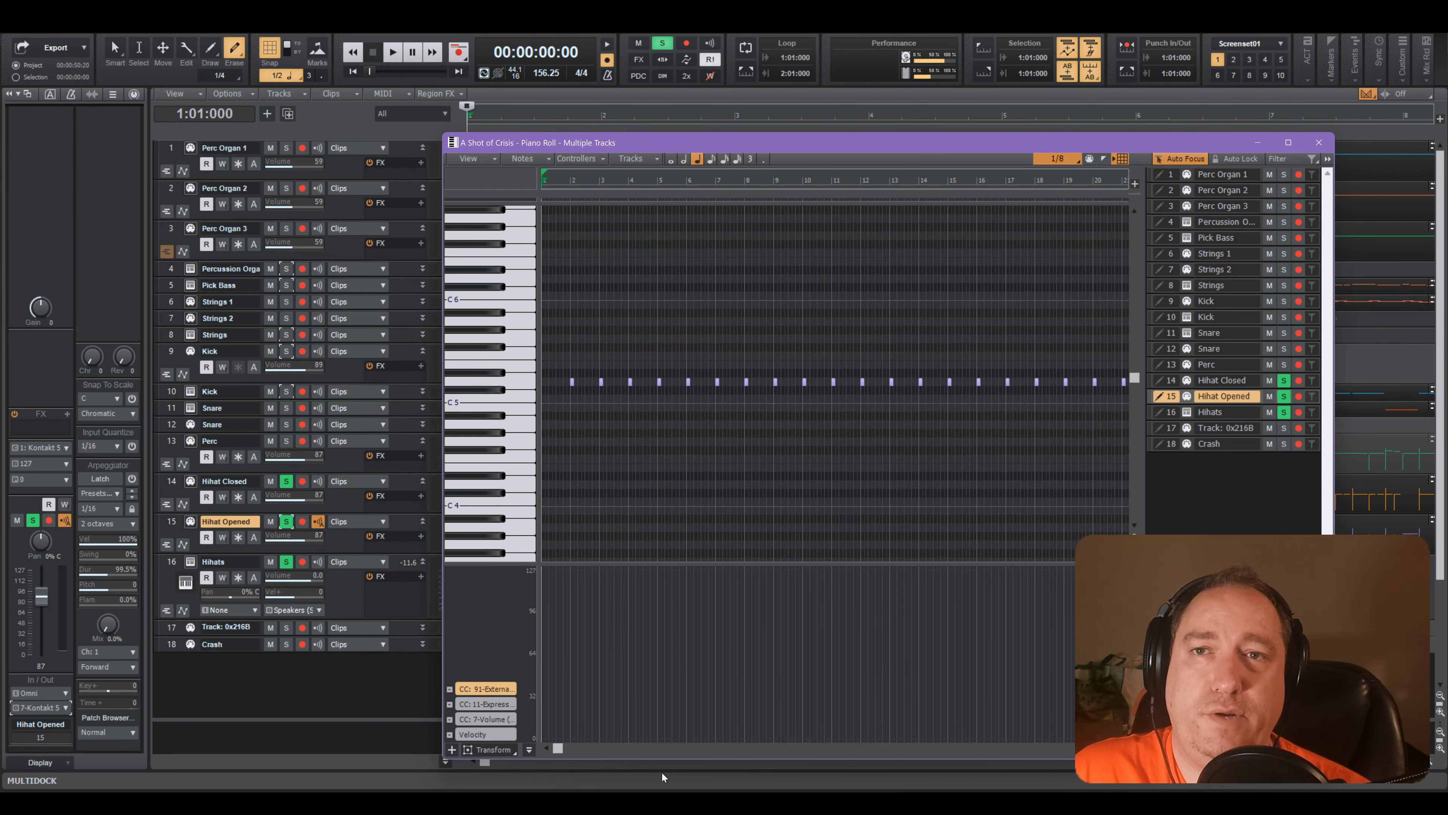
# - Close the piano roll and listen to the opening bars of the hihats again
pyautogui.click(1319, 142)
pyautogui.press('space')
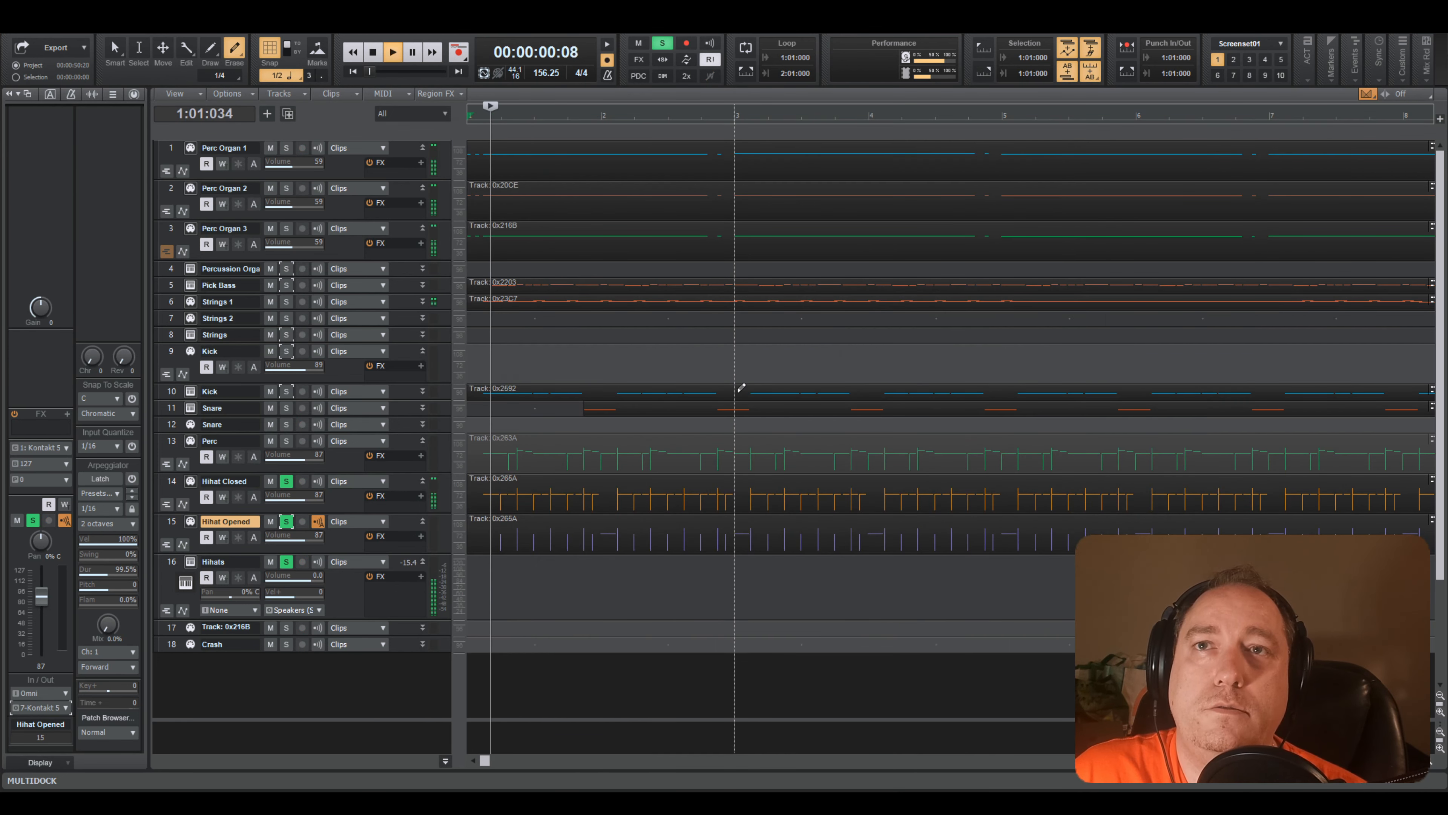
pyautogui.press('space')
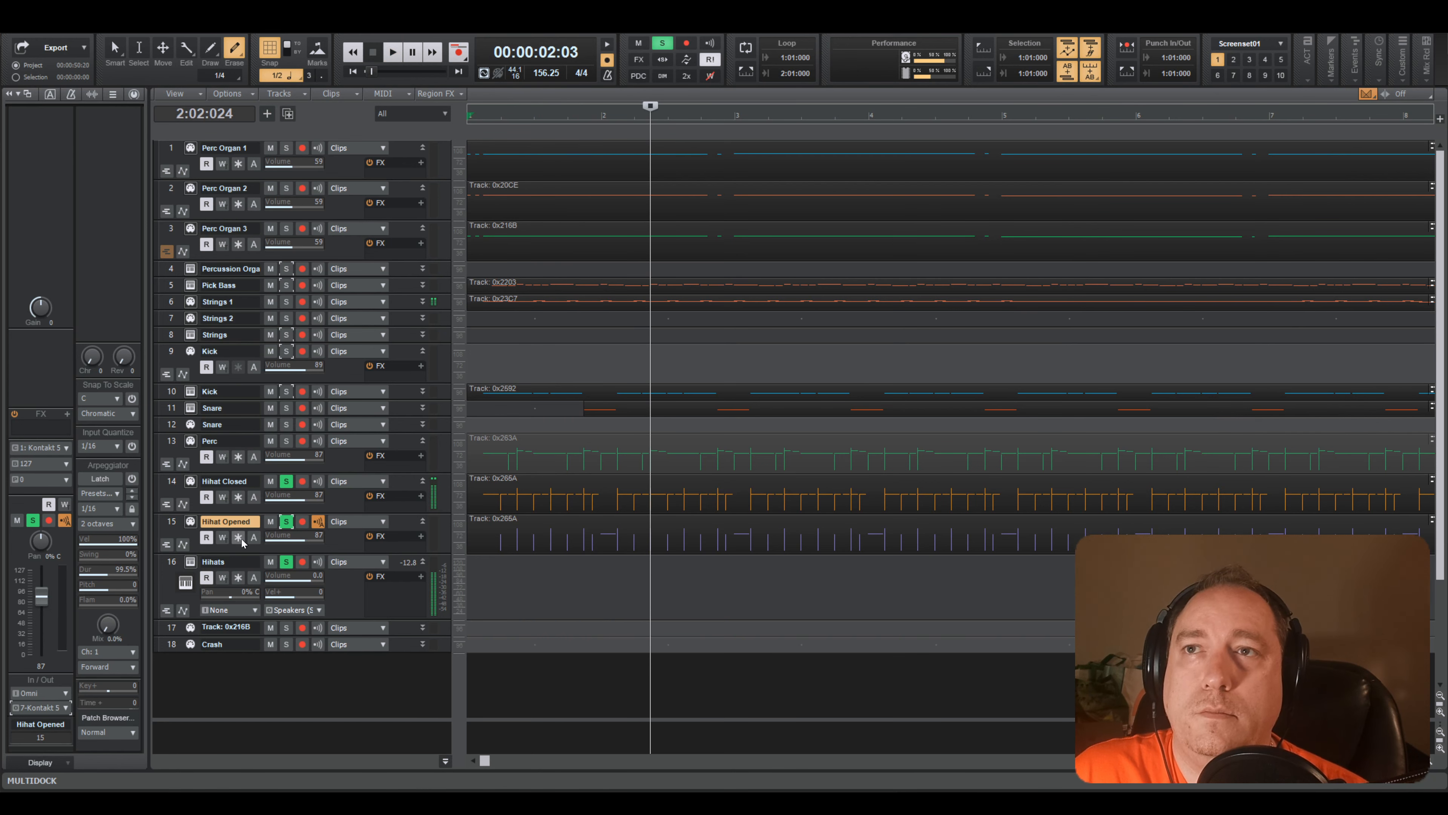
# - Select the Hihat Opened clip's remaining controller events with Select By Filter and delete them, keeping the notes
pyautogui.click(172, 522)
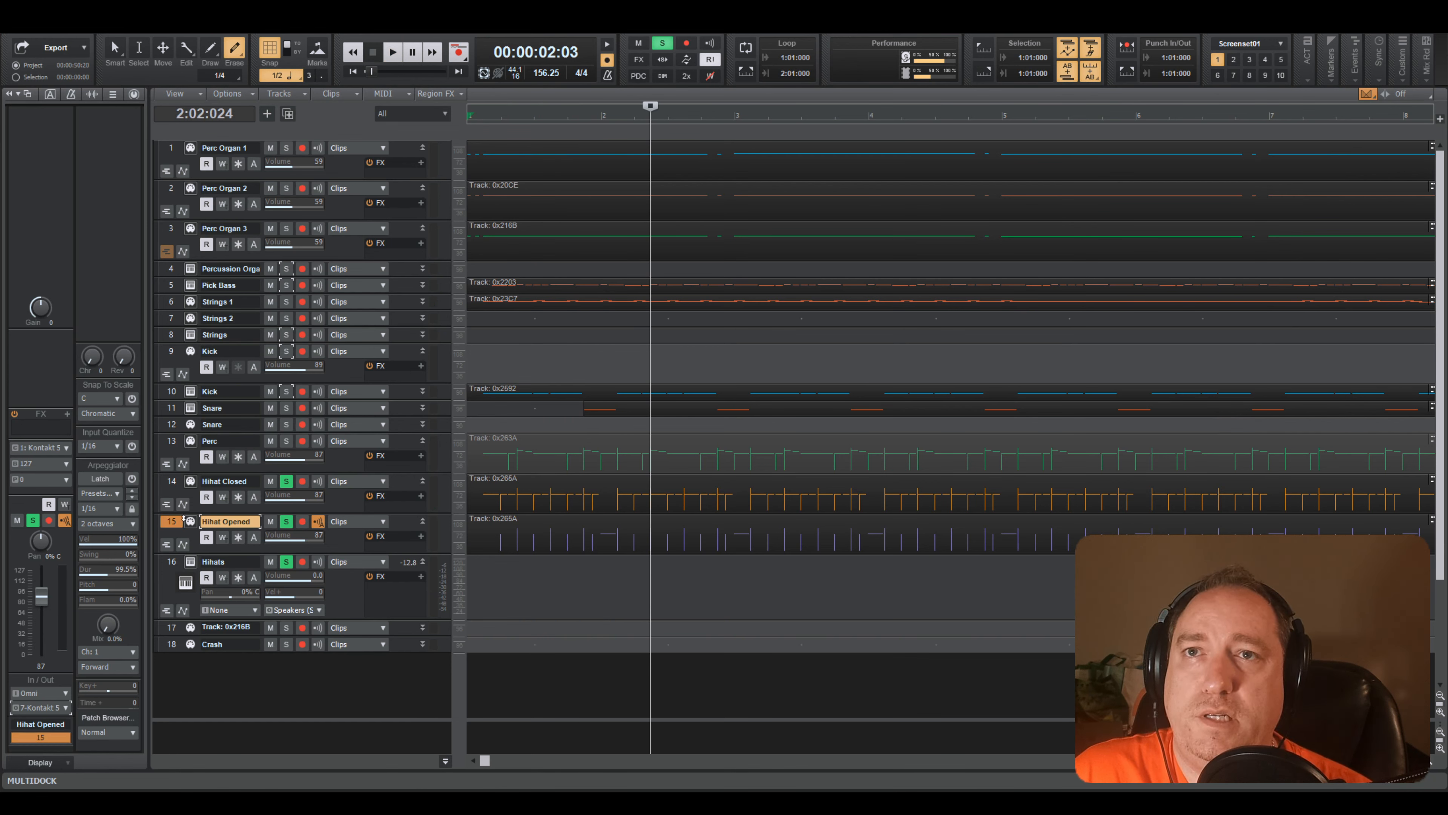
pyautogui.middleClick(529, 527)
pyautogui.click(474, 519)
pyautogui.click(573, 526)
pyautogui.click(283, 137)
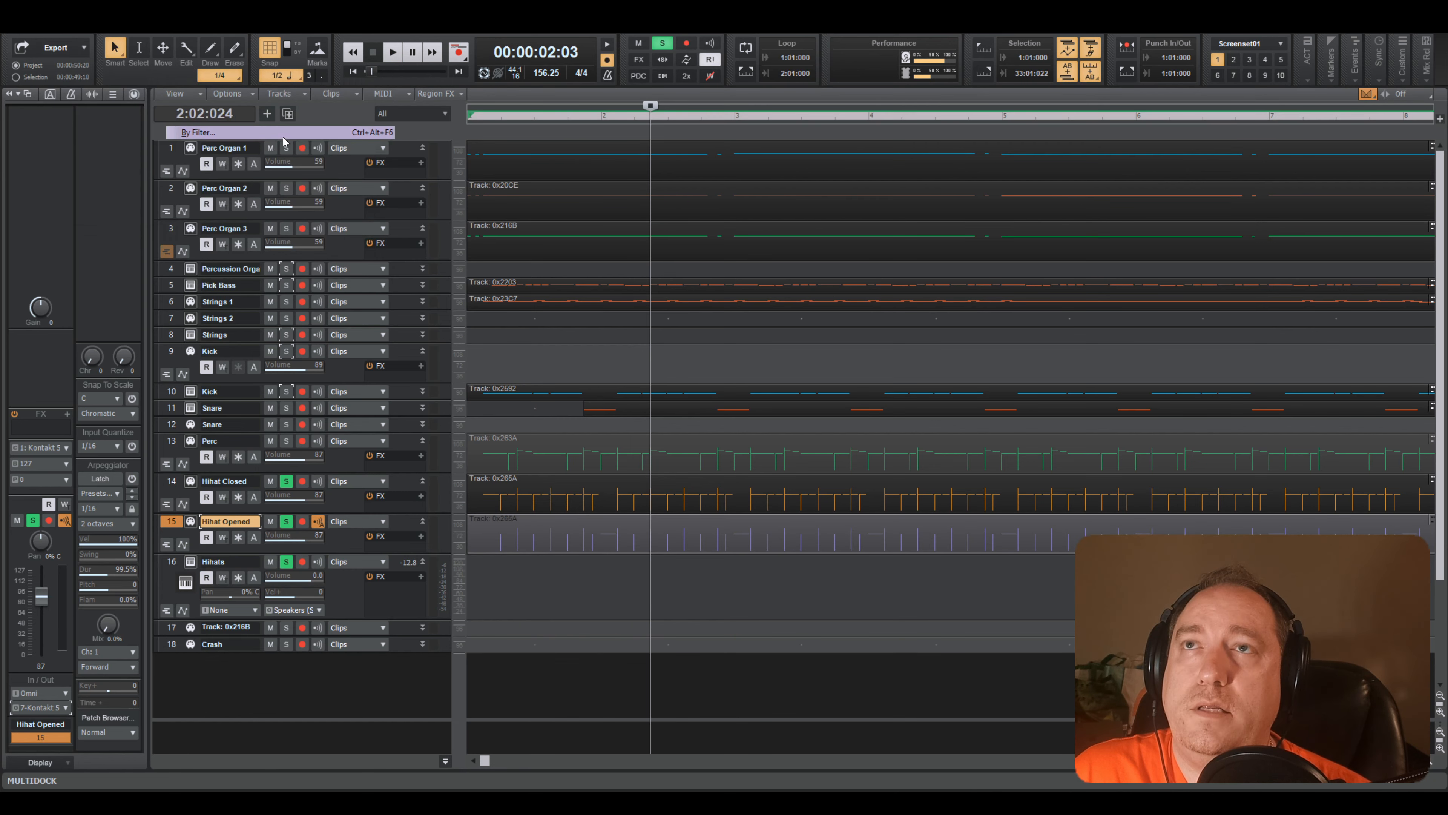
pyautogui.click(934, 256)
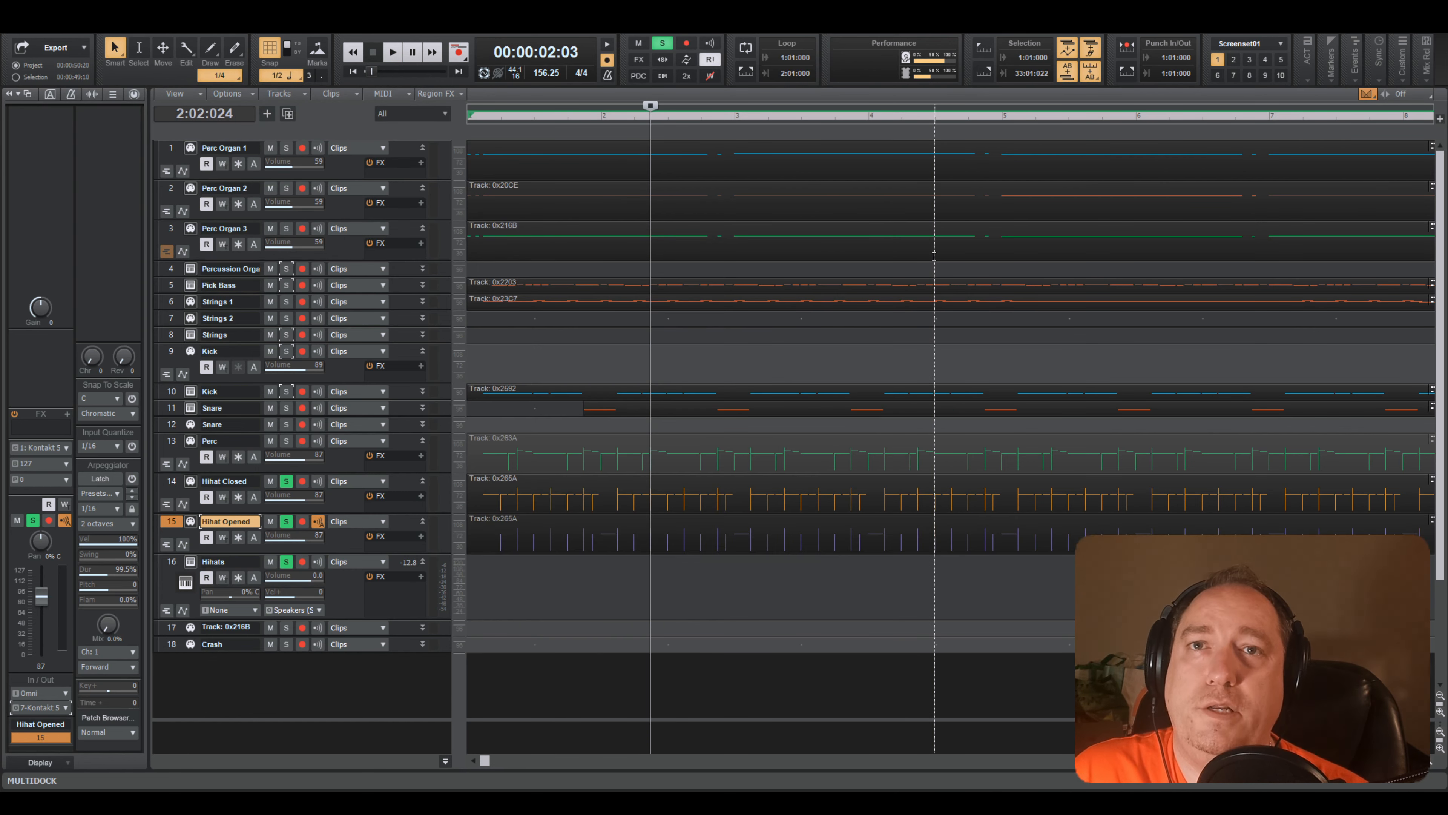
pyautogui.press('Delete')
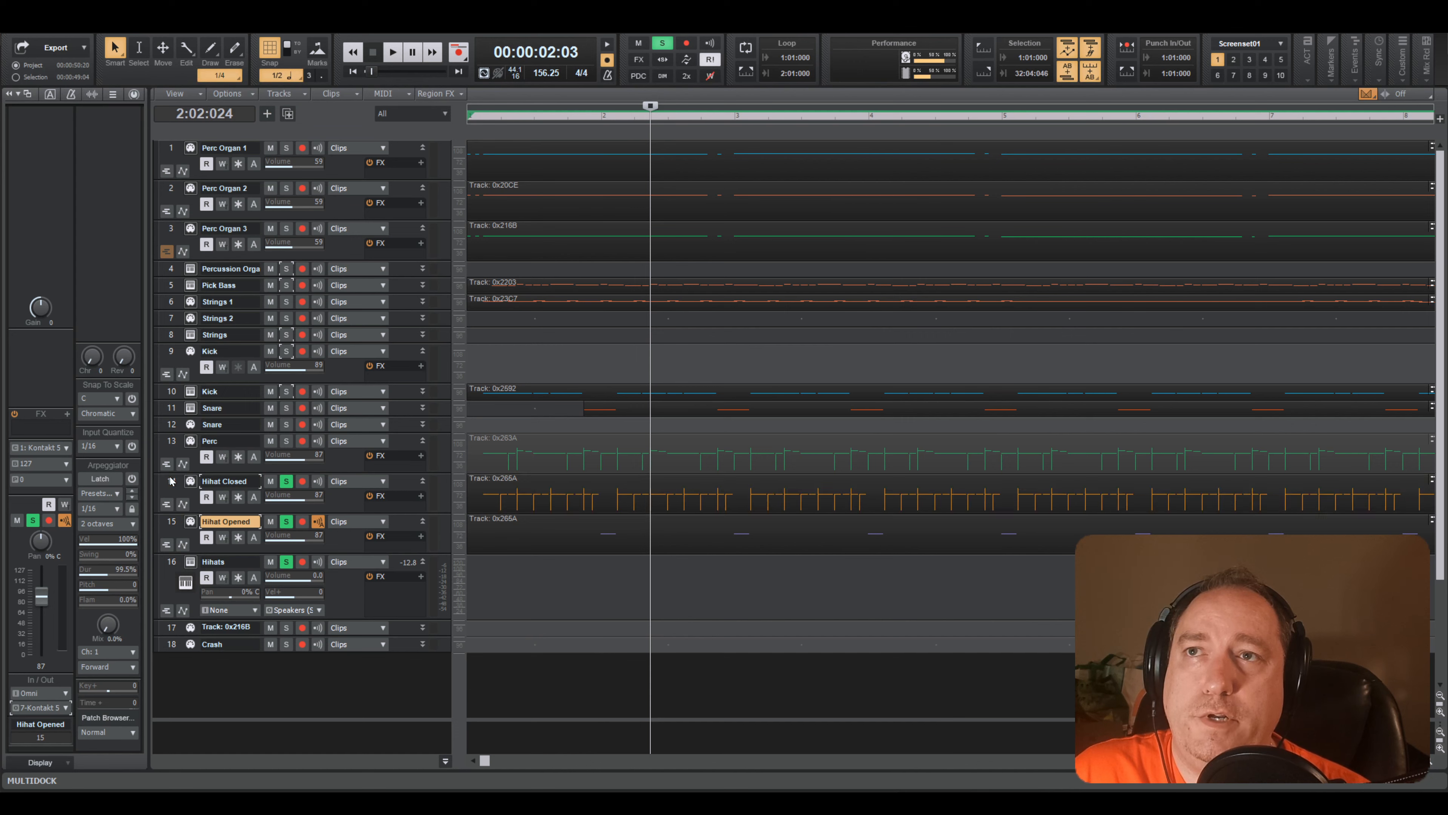
# - Open the Hihat Closed track in the piano roll and select everything with the CC 7 Volume lane shown
pyautogui.click(172, 480)
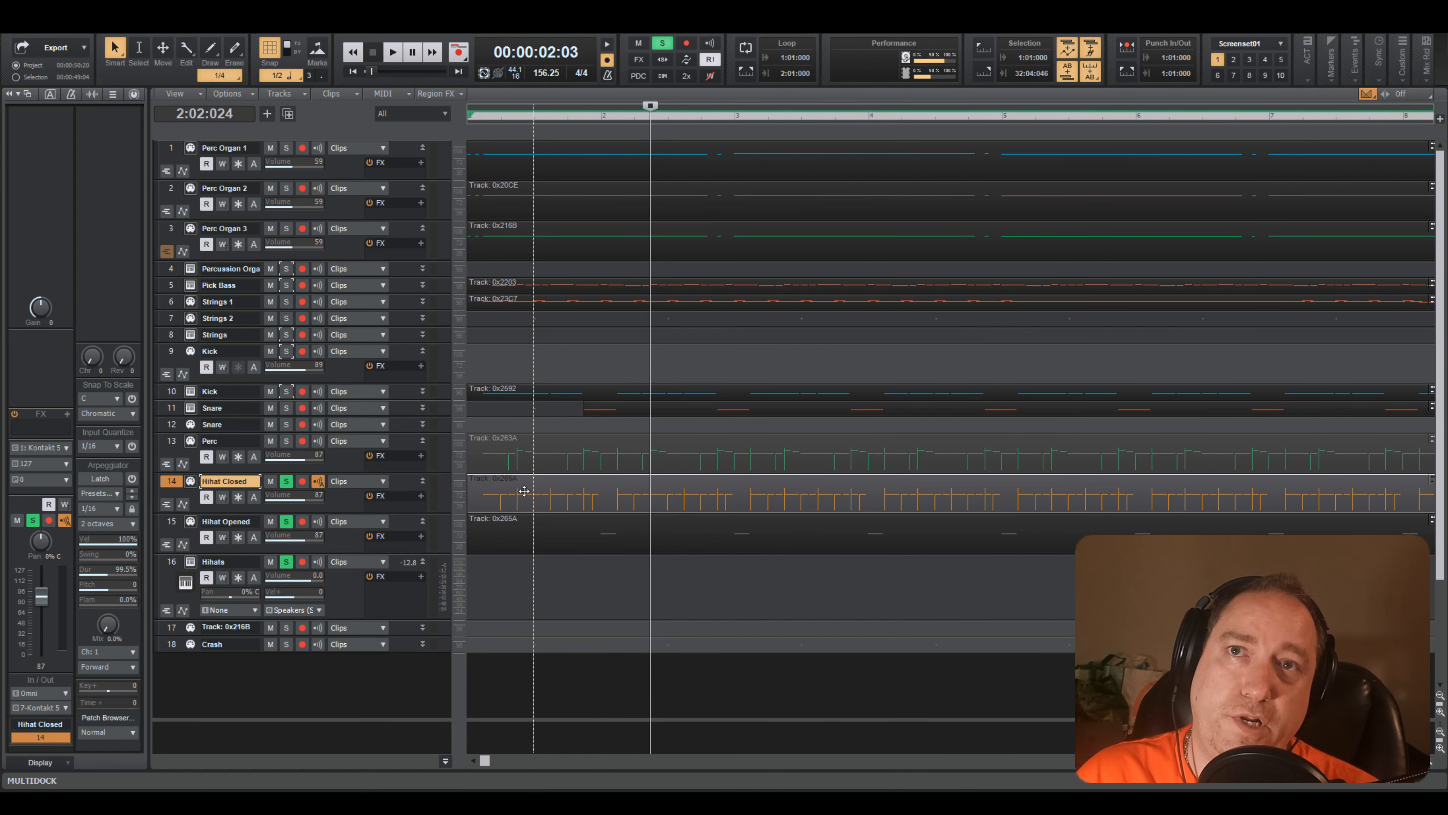
pyautogui.doubleClick(523, 491)
pyautogui.click(494, 720)
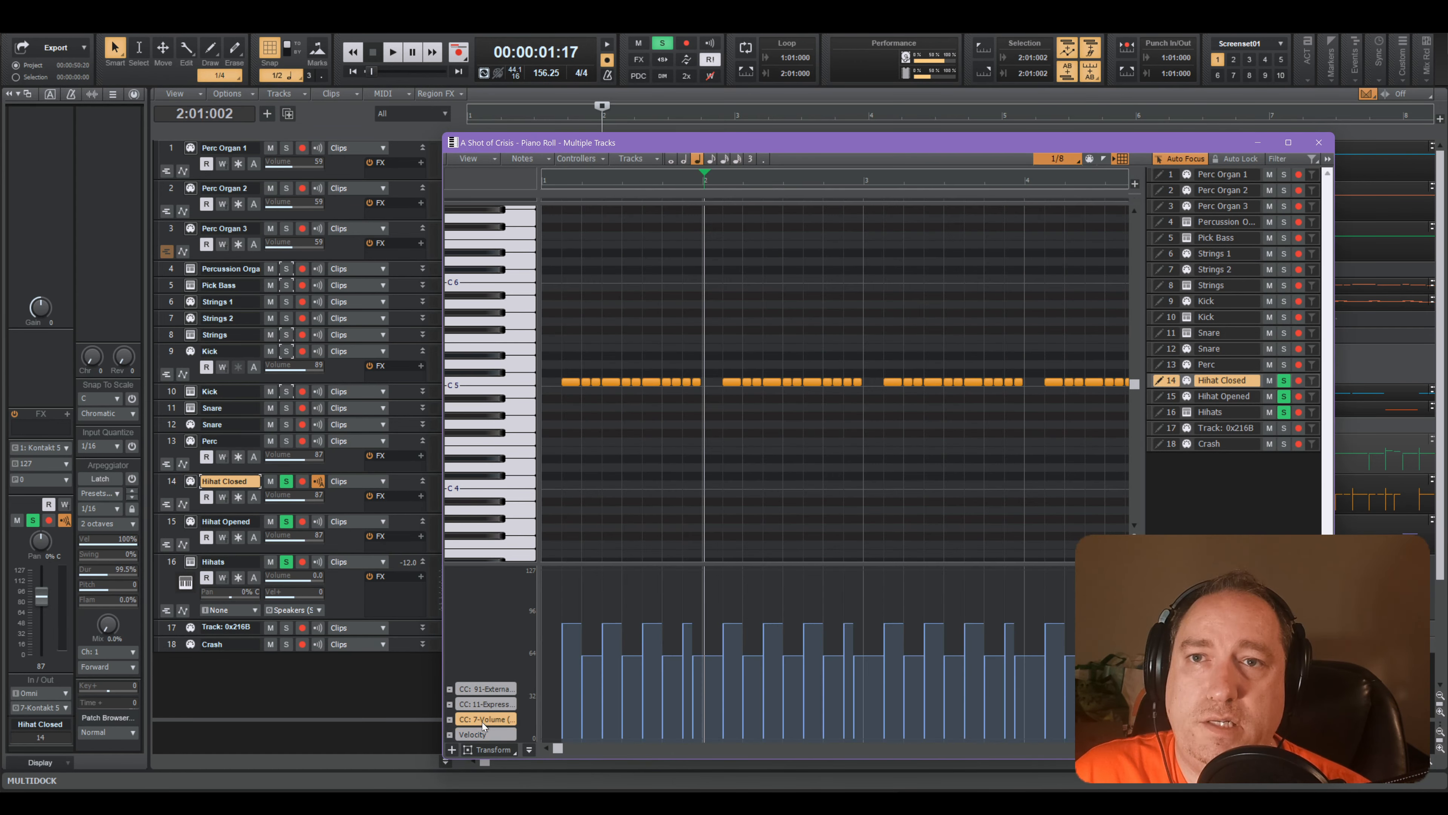
pyautogui.scroll(-20, 742, 496)
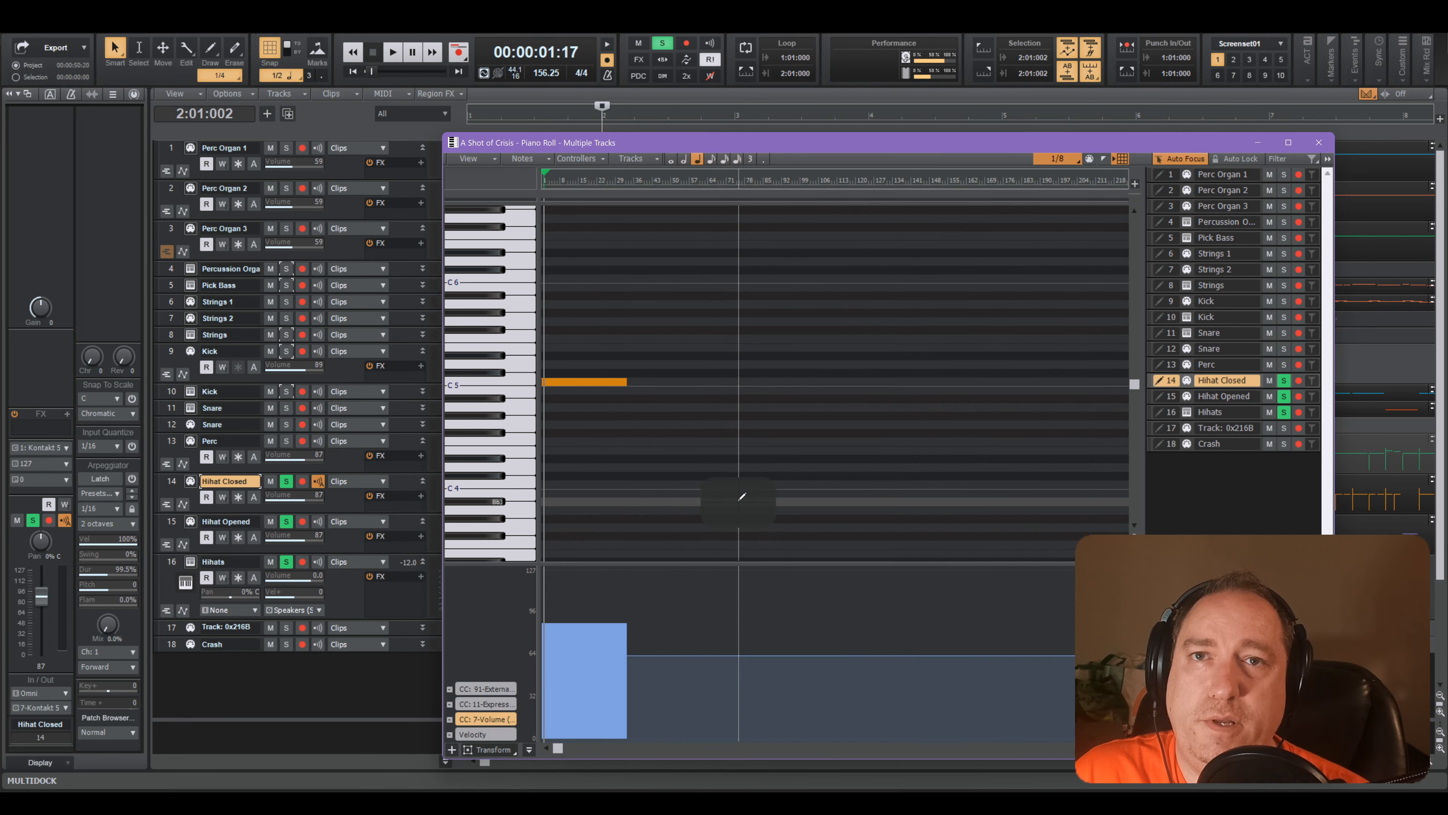
pyautogui.middleClick(740, 501)
pyautogui.click(689, 494)
pyautogui.hotkey('ctrl', 'a')
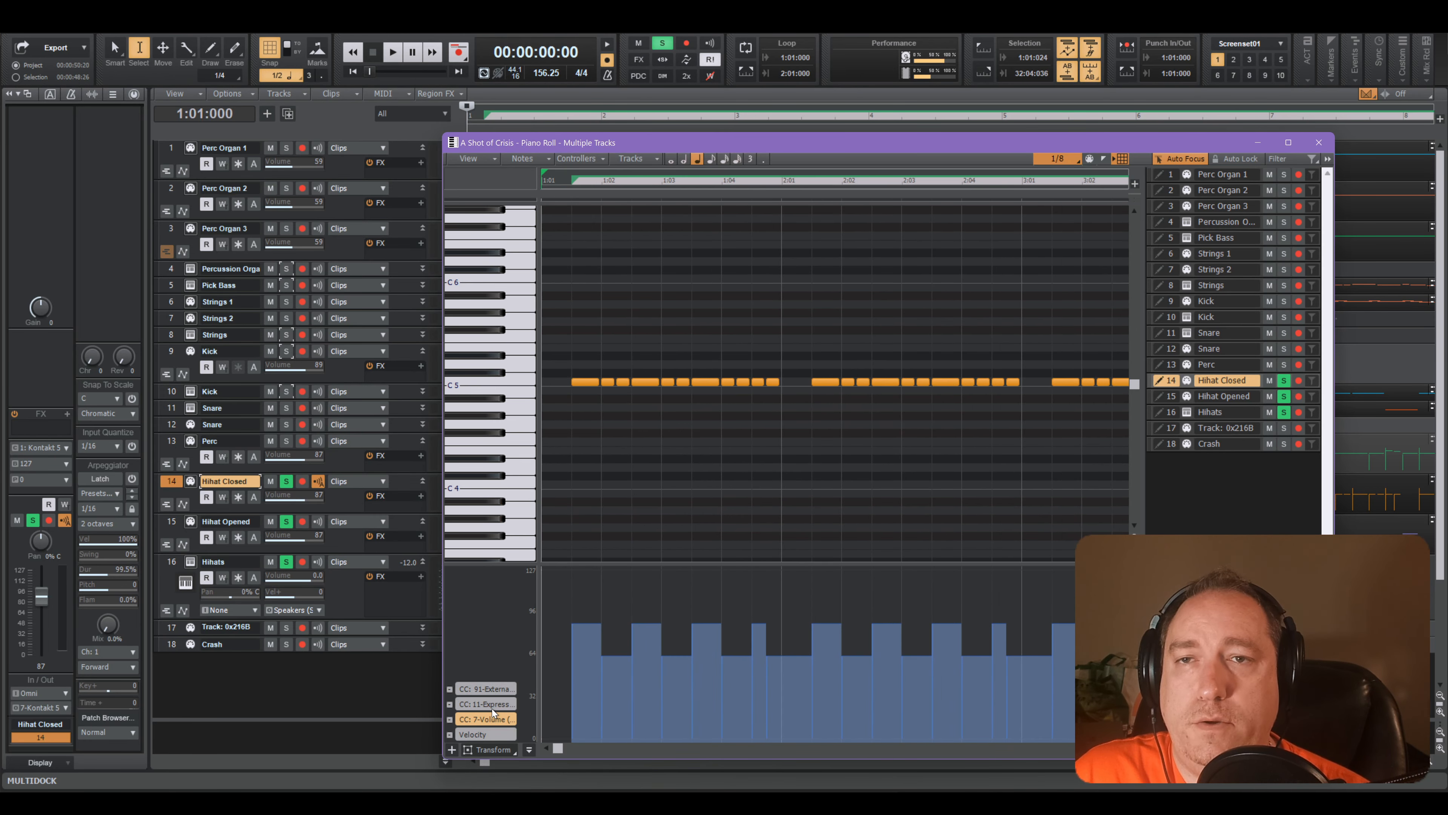
# - Erase the Hihat Closed track's existing CC 11 Expression events across the whole song with the Erase tool
pyautogui.click(494, 703)
pyautogui.middleClick(728, 502)
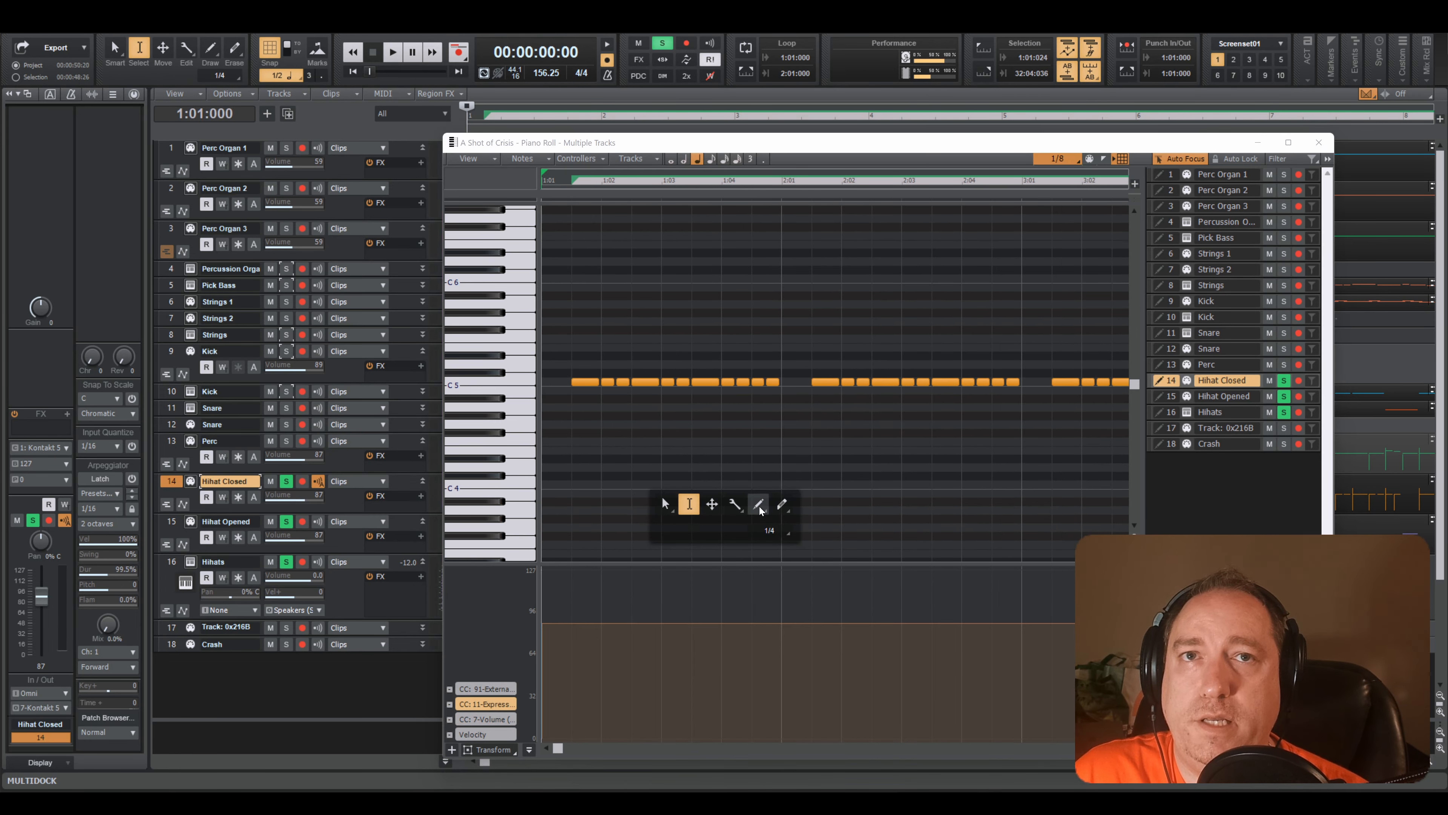
pyautogui.click(757, 494)
pyautogui.middleClick(754, 497)
pyautogui.click(810, 486)
pyautogui.moveTo(599, 608); pyautogui.dragTo(524, 630)
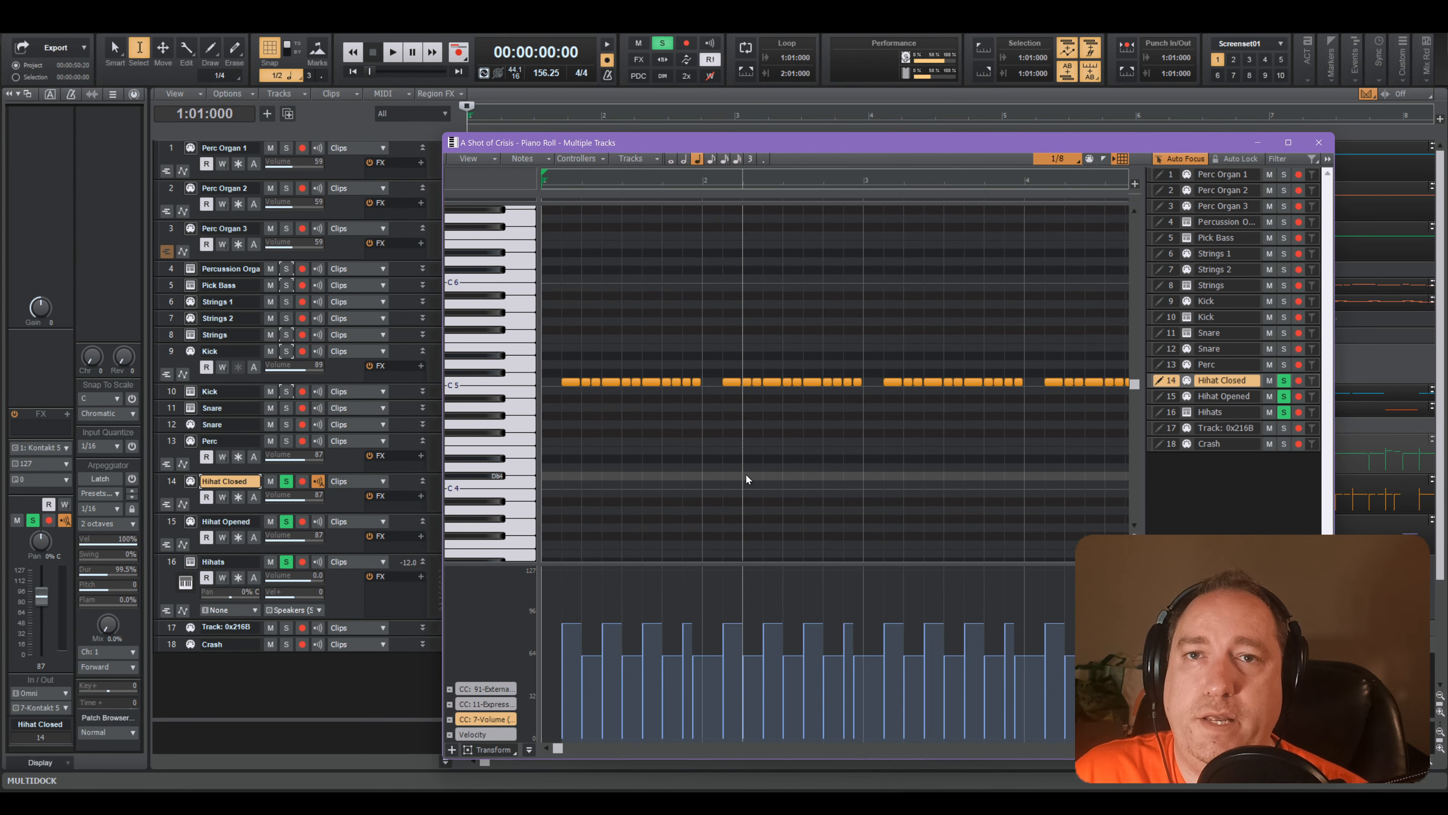
# - Select all Hihat Closed CC 7 Volume values, move them to the CC 11 Expression lane, and close the piano roll
pyautogui.scroll(-8, 747, 478)
pyautogui.middleClick(746, 478)
pyautogui.moveTo(692, 594); pyautogui.dragTo(530, 656)
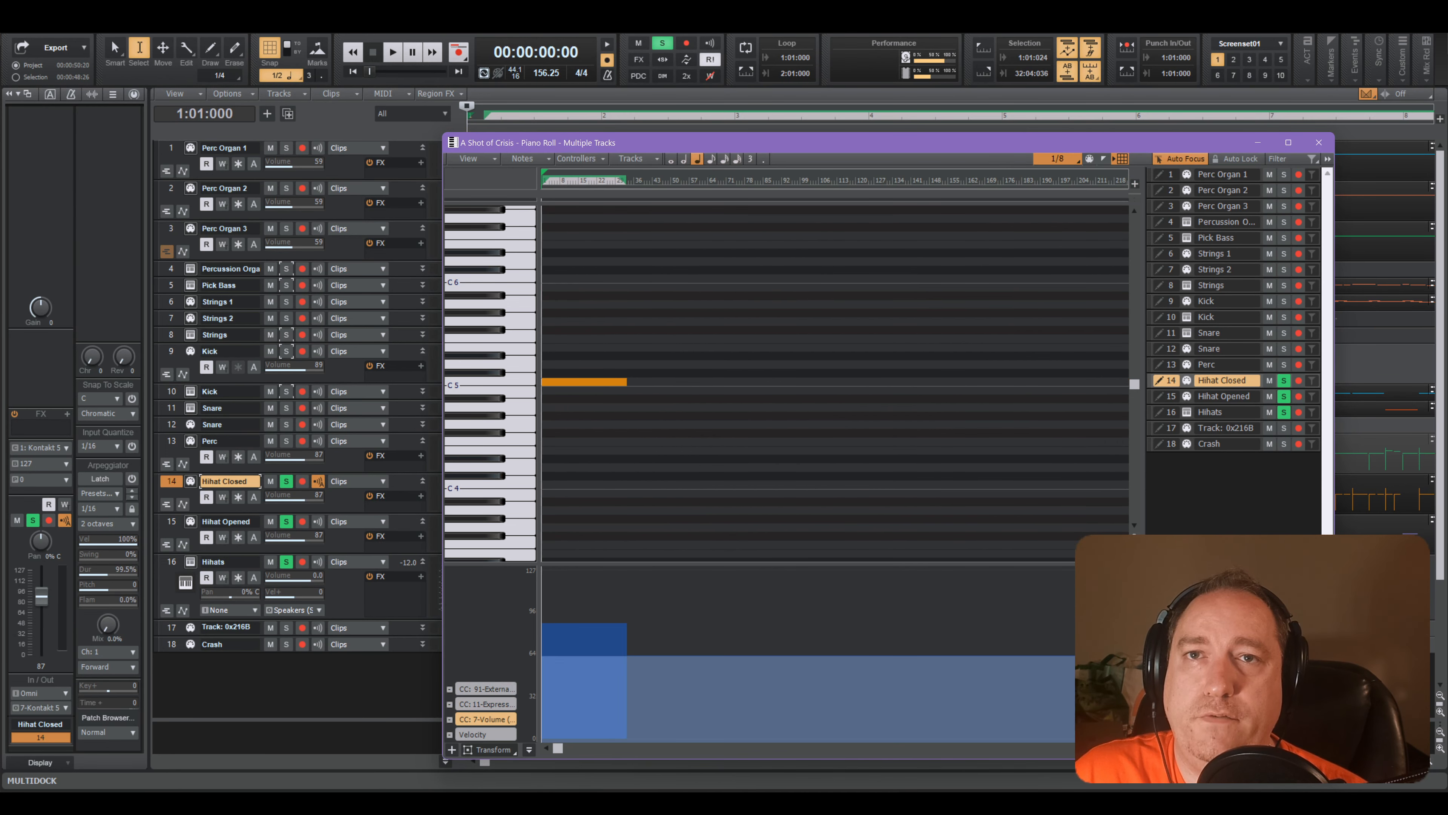
pyautogui.middleClick(592, 503)
pyautogui.scroll(8, 591, 507)
pyautogui.click(485, 704)
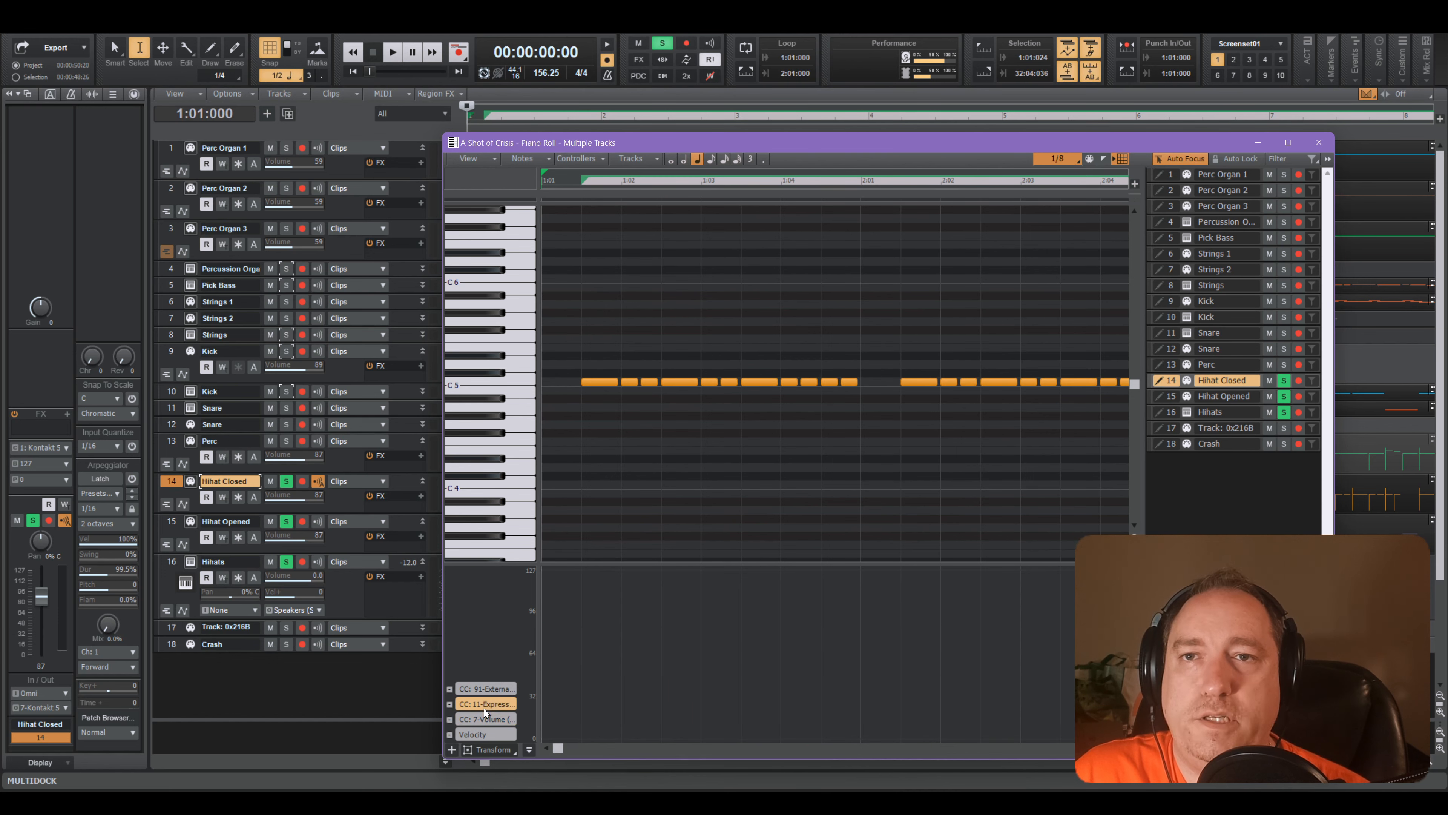
pyautogui.rightClick(494, 706)
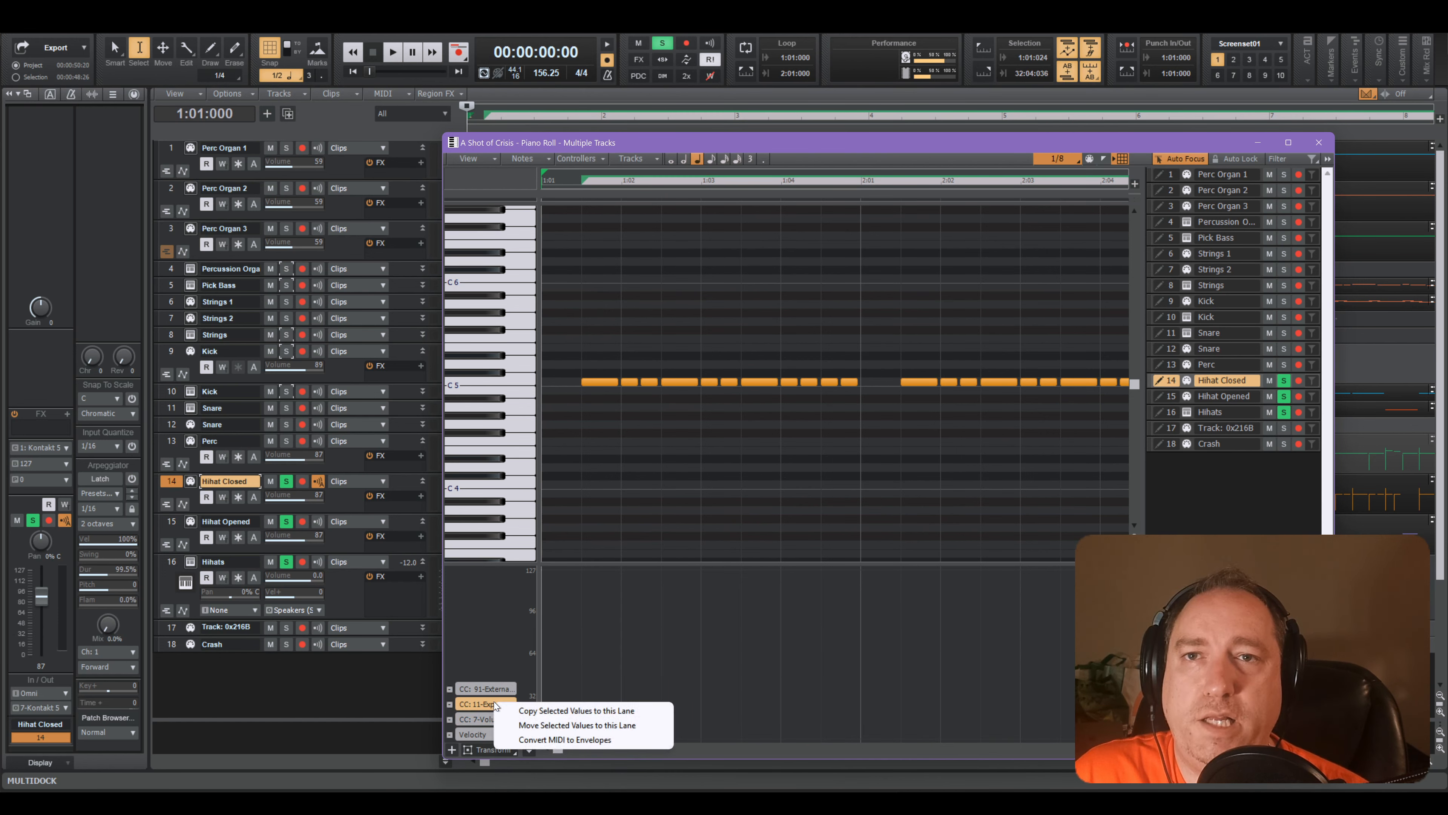
pyautogui.click(520, 724)
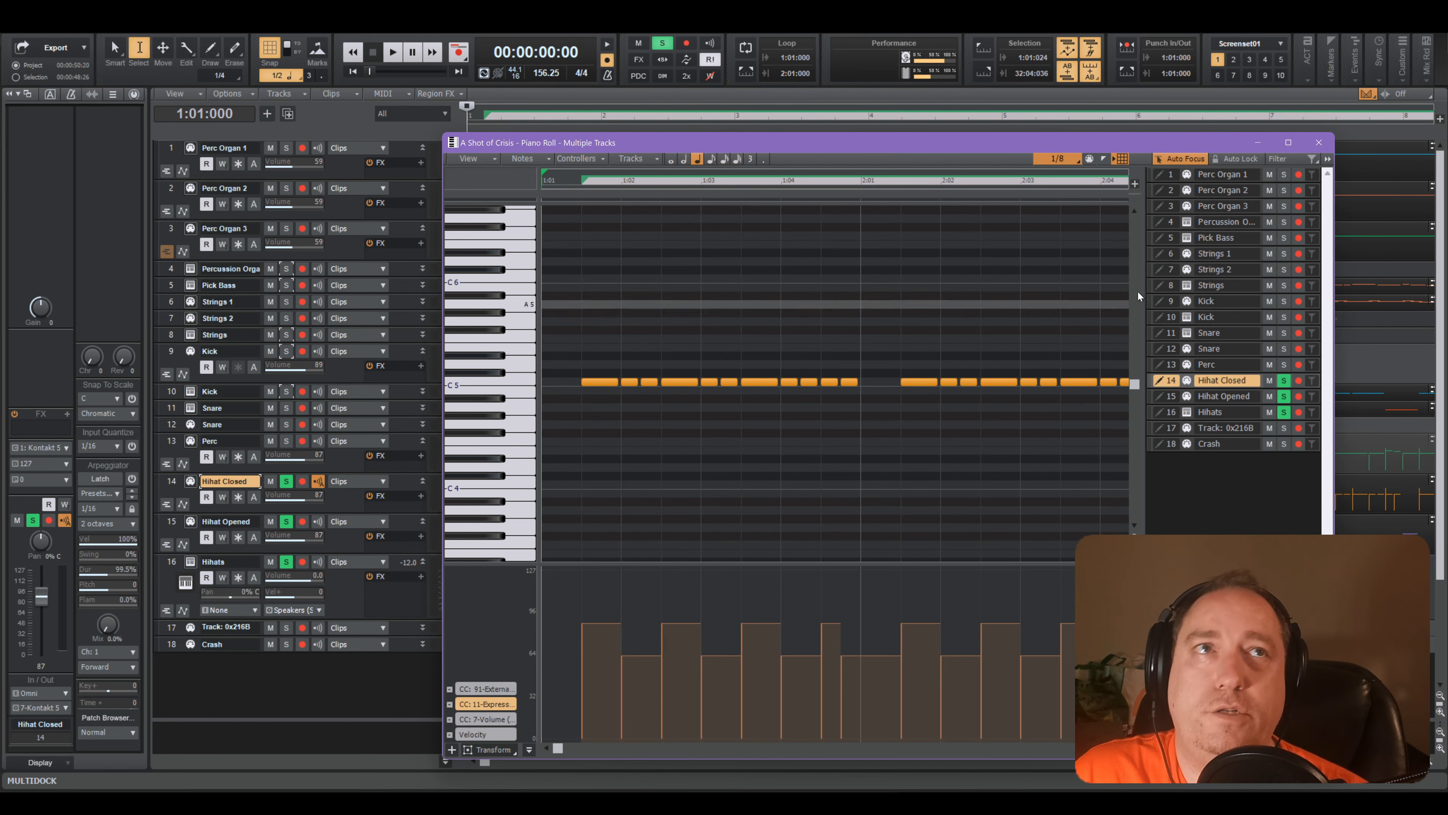
pyautogui.click(1319, 142)
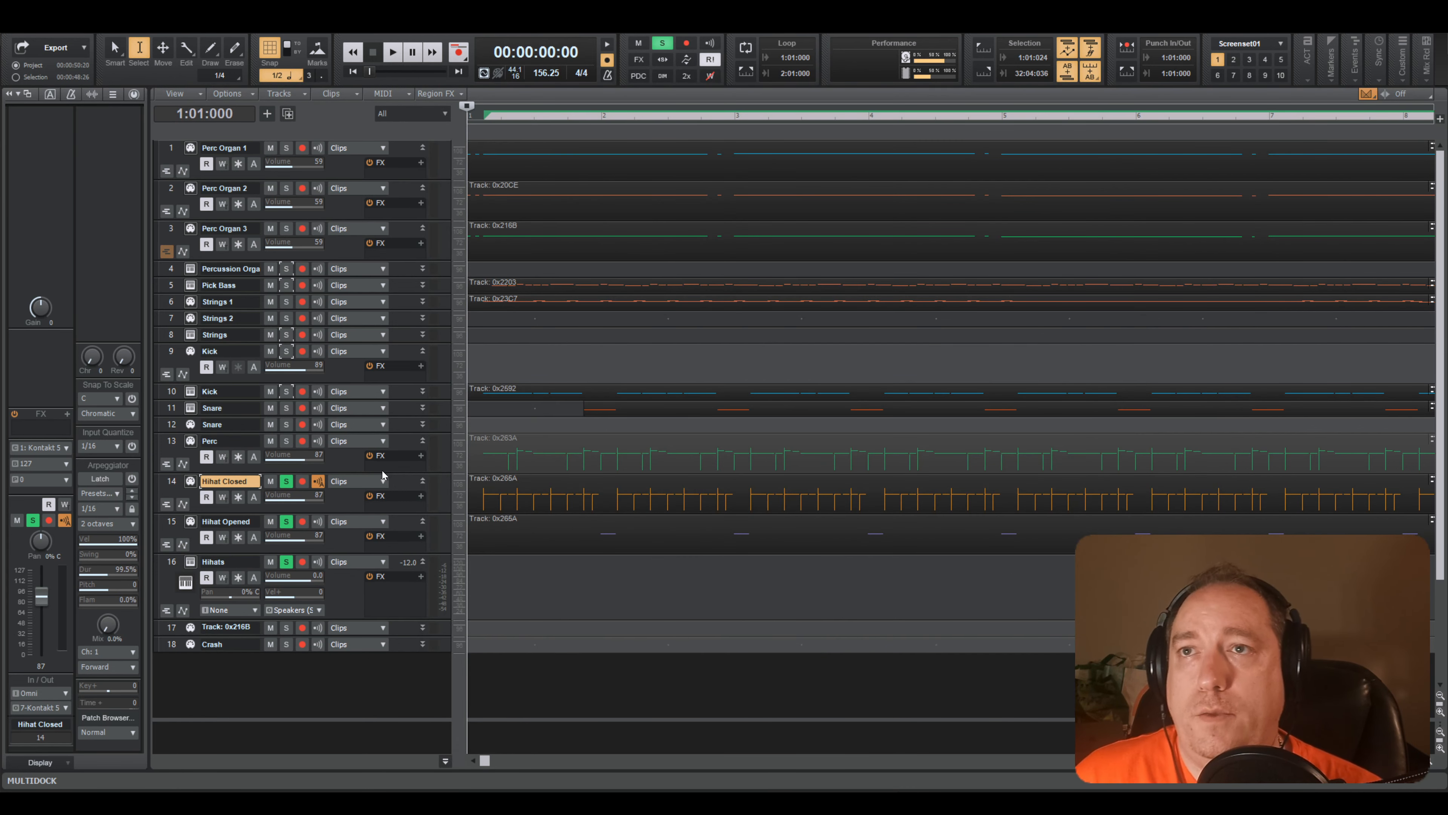
# - In the Hihats Kontakt instrument, show the amplifier's modulators and reduce the velocity-to-volume modulation amount
pyautogui.click(190, 562)
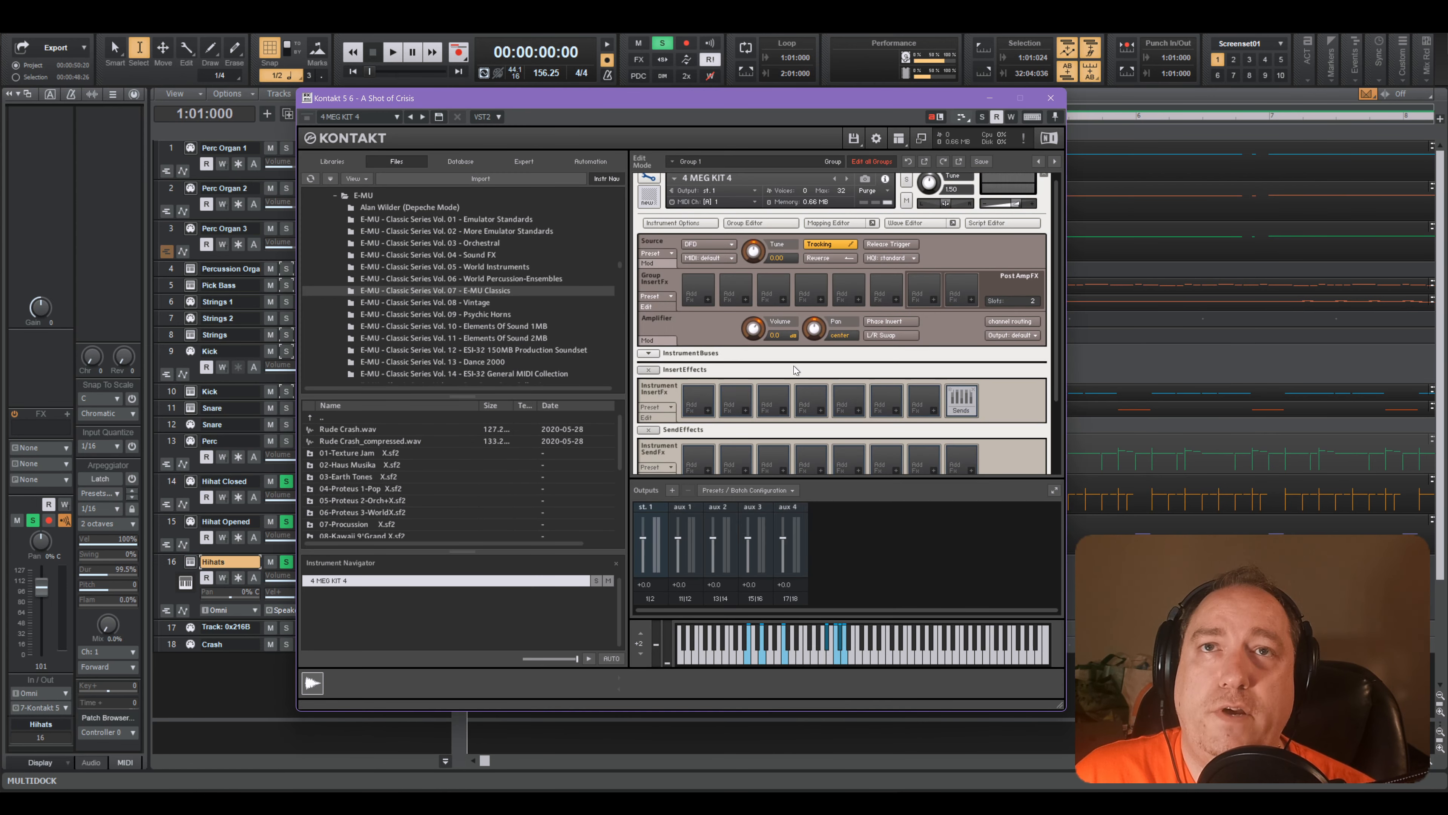
pyautogui.click(648, 346)
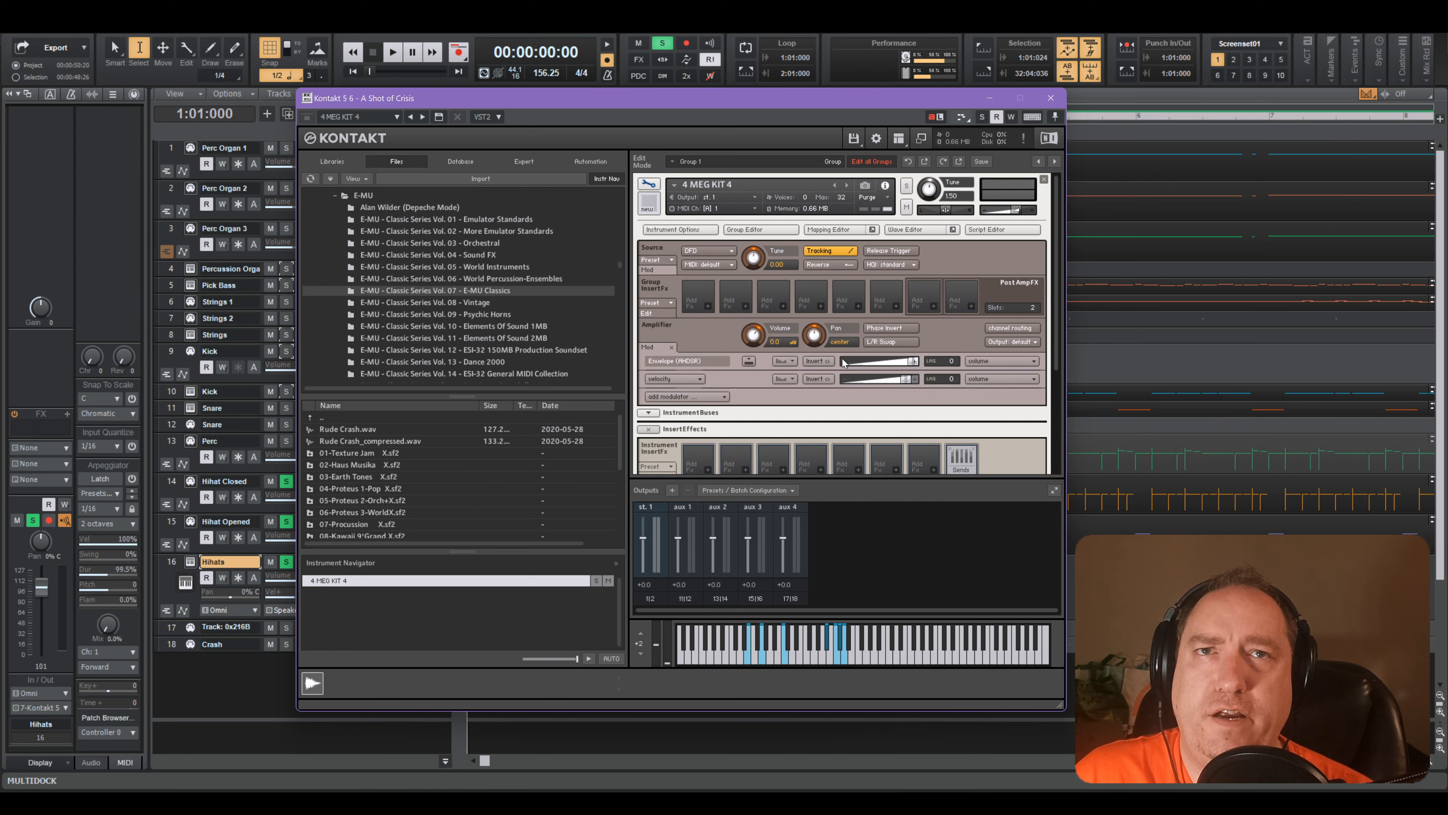
pyautogui.moveTo(908, 376); pyautogui.dragTo(899, 378)
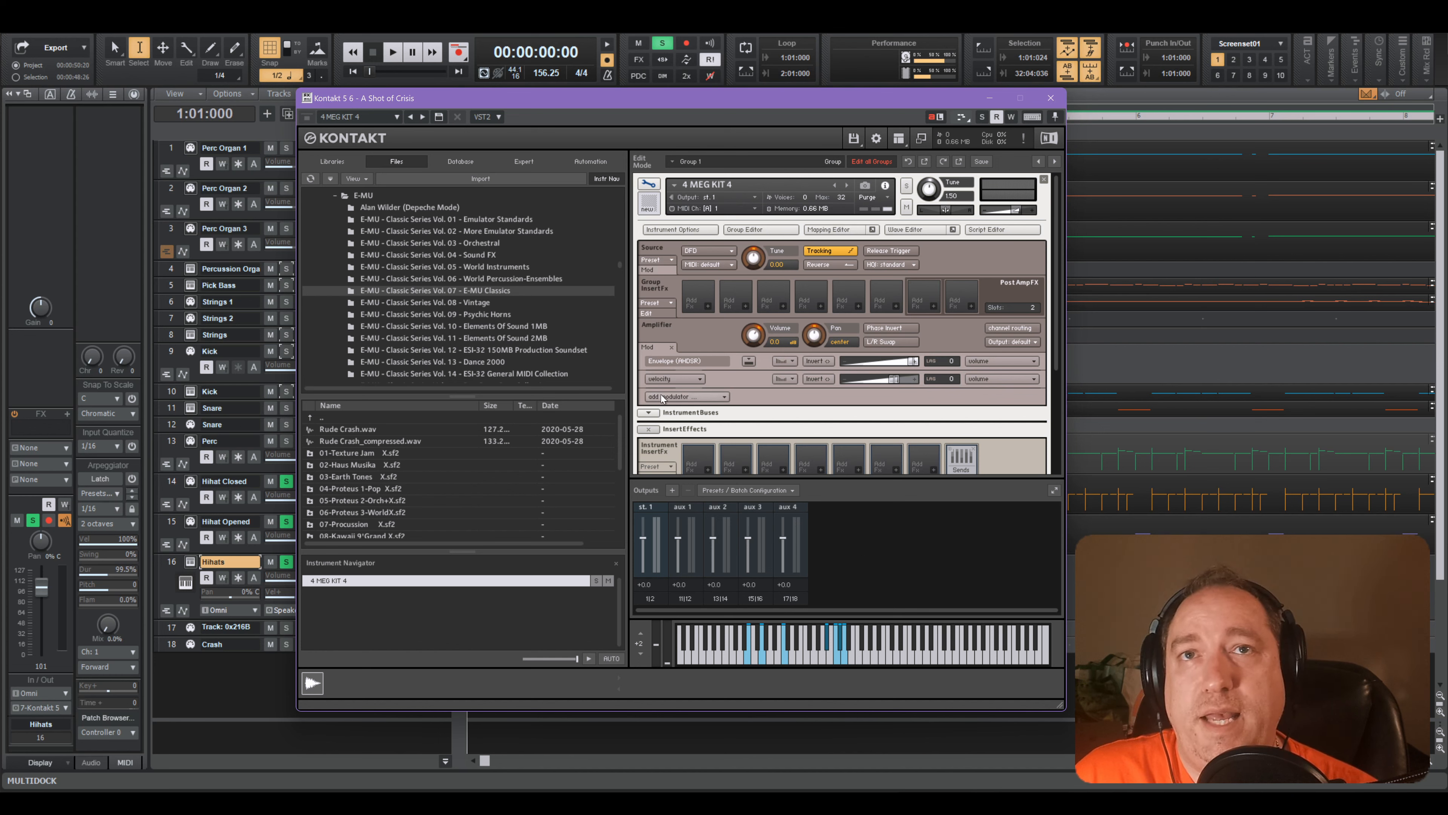
# - Add an external MIDI CC modulator using CC 11 to the 4 MEG KIT 4 amplifier volume and play the hihats
pyautogui.click(685, 400)
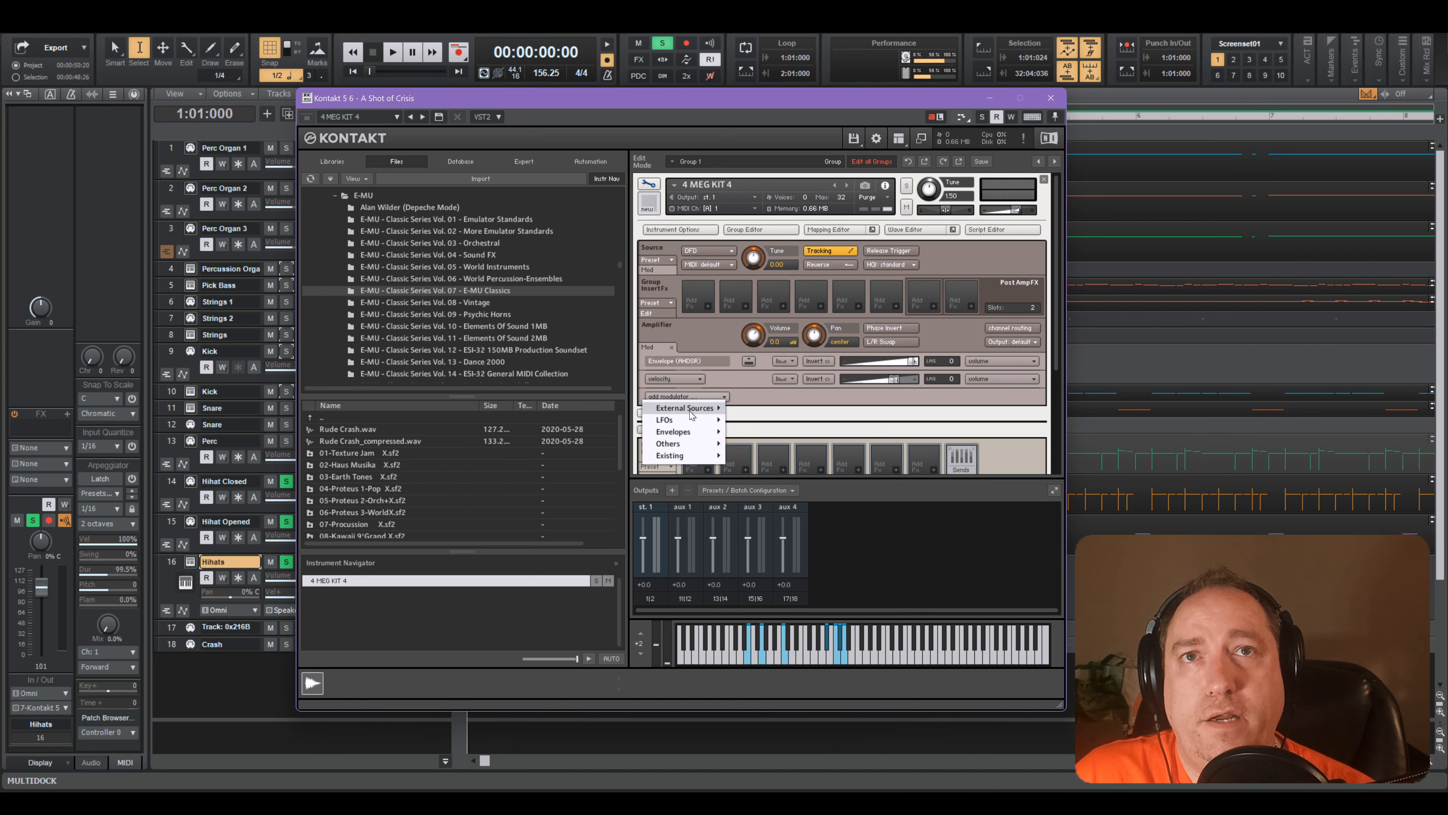
pyautogui.moveTo(691, 414)
pyautogui.click(753, 447)
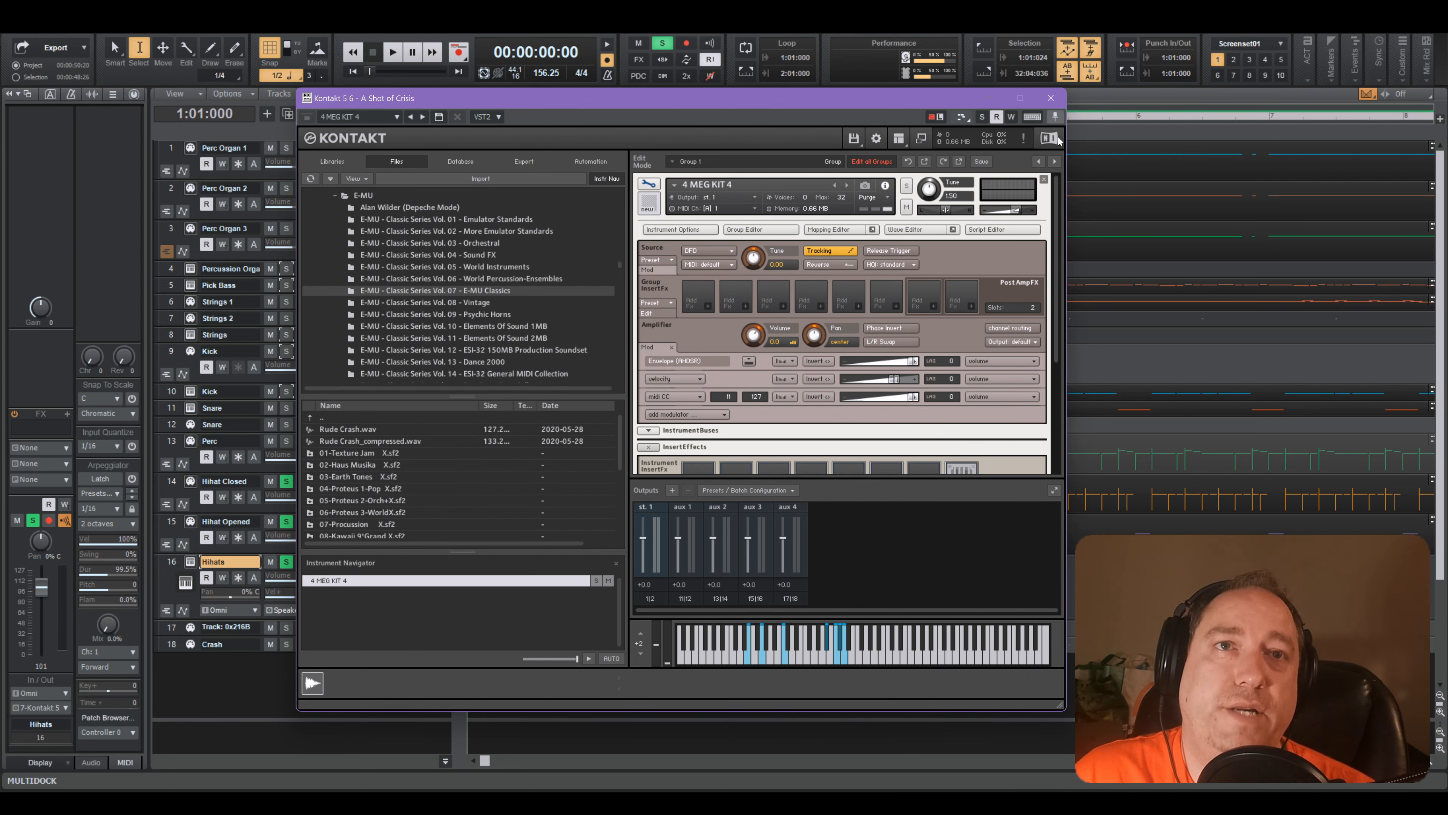
pyautogui.press('space')
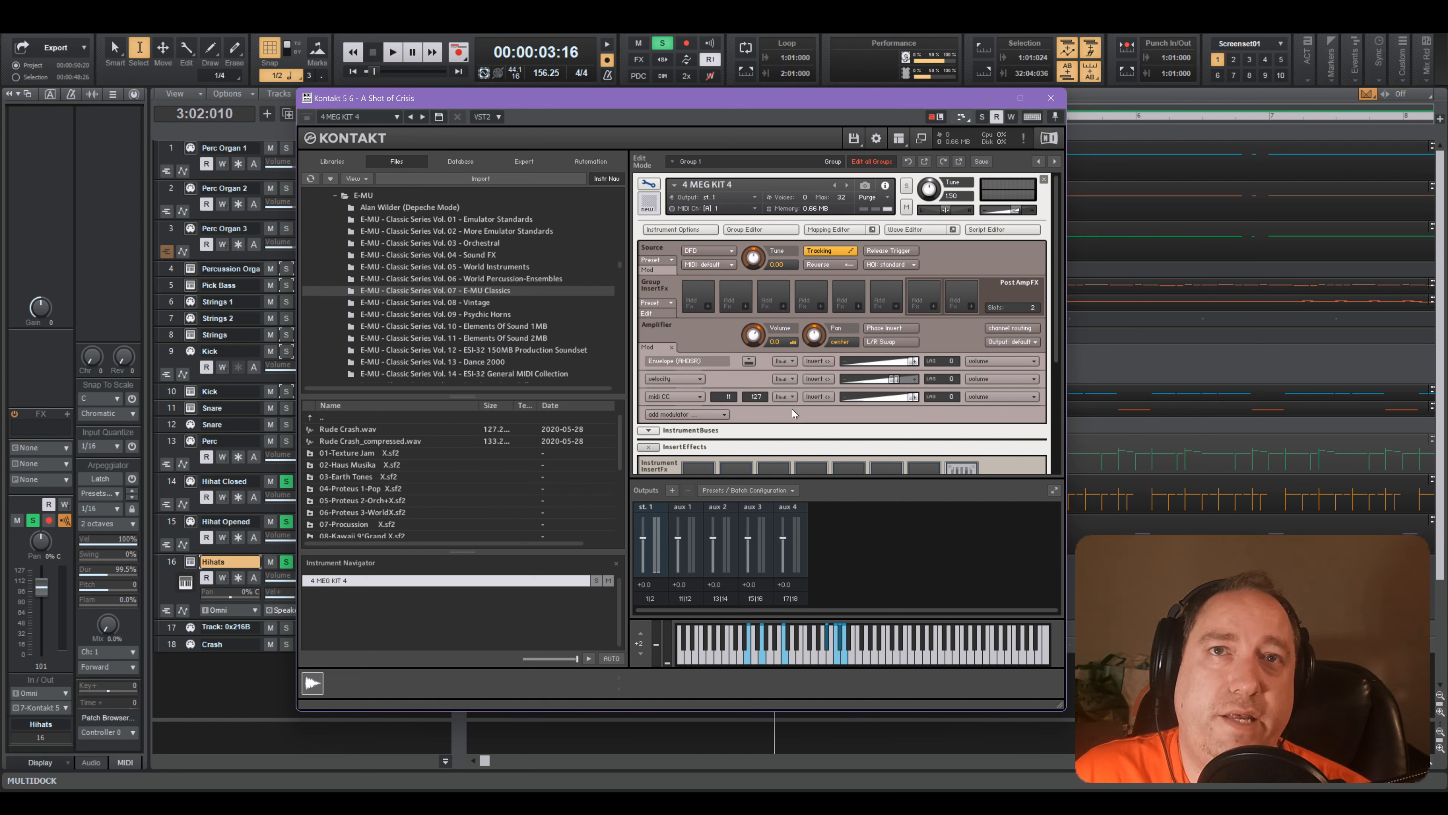
# - Activate the CC 11 modulator's shaper, bend its curve from a flat minimum steeply up to a flat maximum during playback, and close Kontakt
pyautogui.click(784, 396)
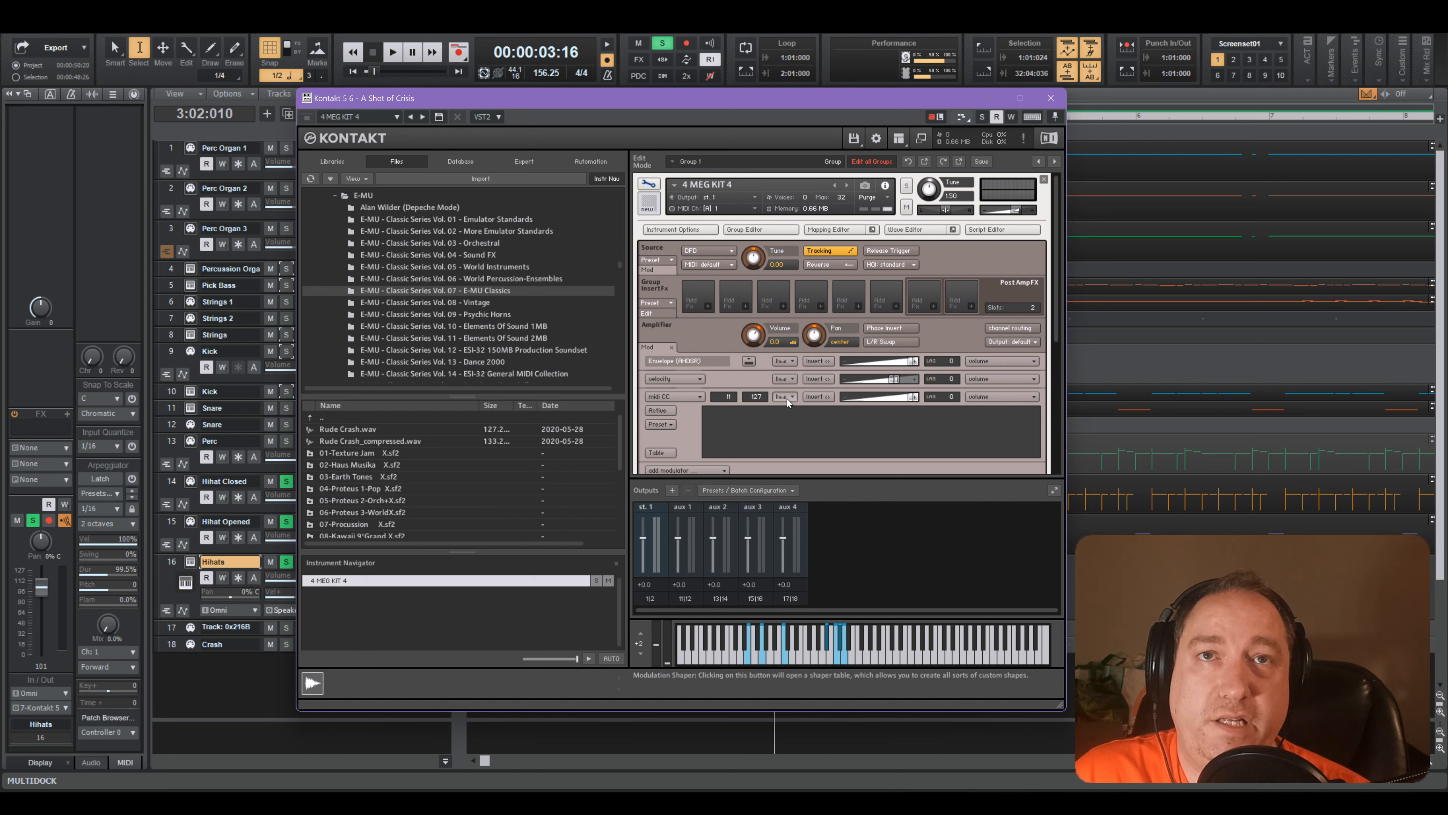
pyautogui.click(664, 413)
pyautogui.press('space')
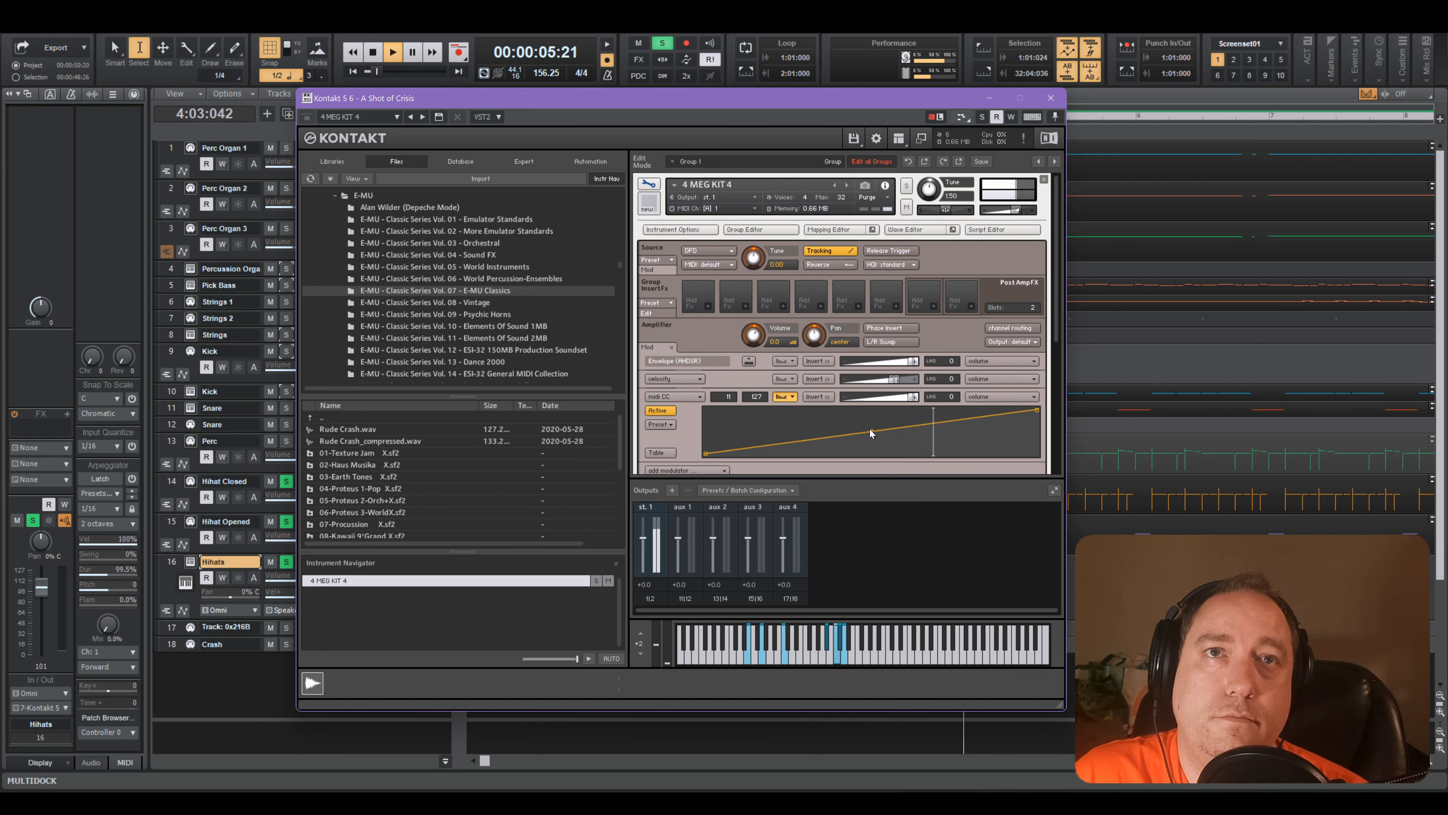
pyautogui.moveTo(873, 431); pyautogui.dragTo(871, 435)
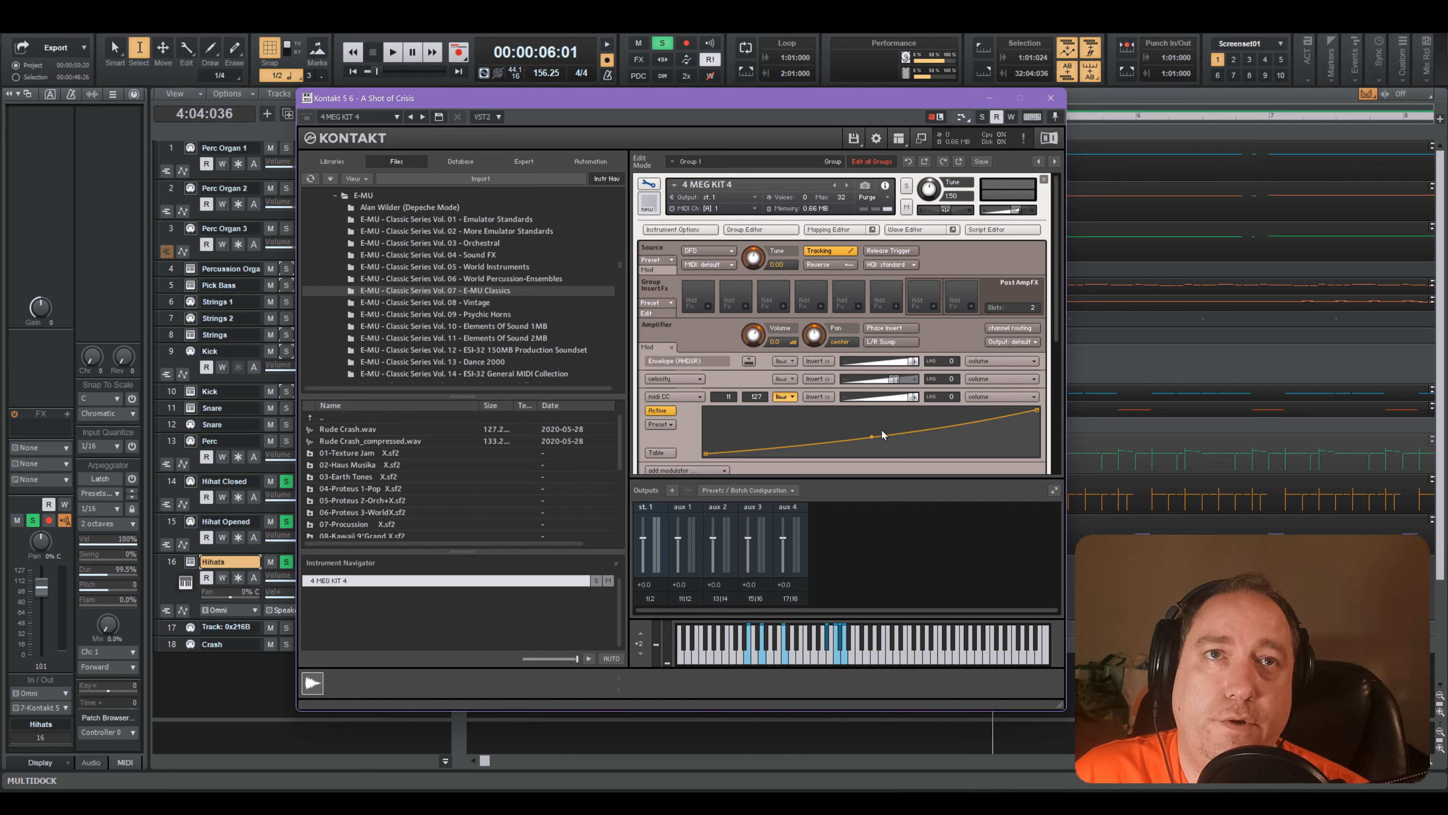
pyautogui.rightClick(980, 423)
pyautogui.moveTo(980, 423); pyautogui.dragTo(953, 381)
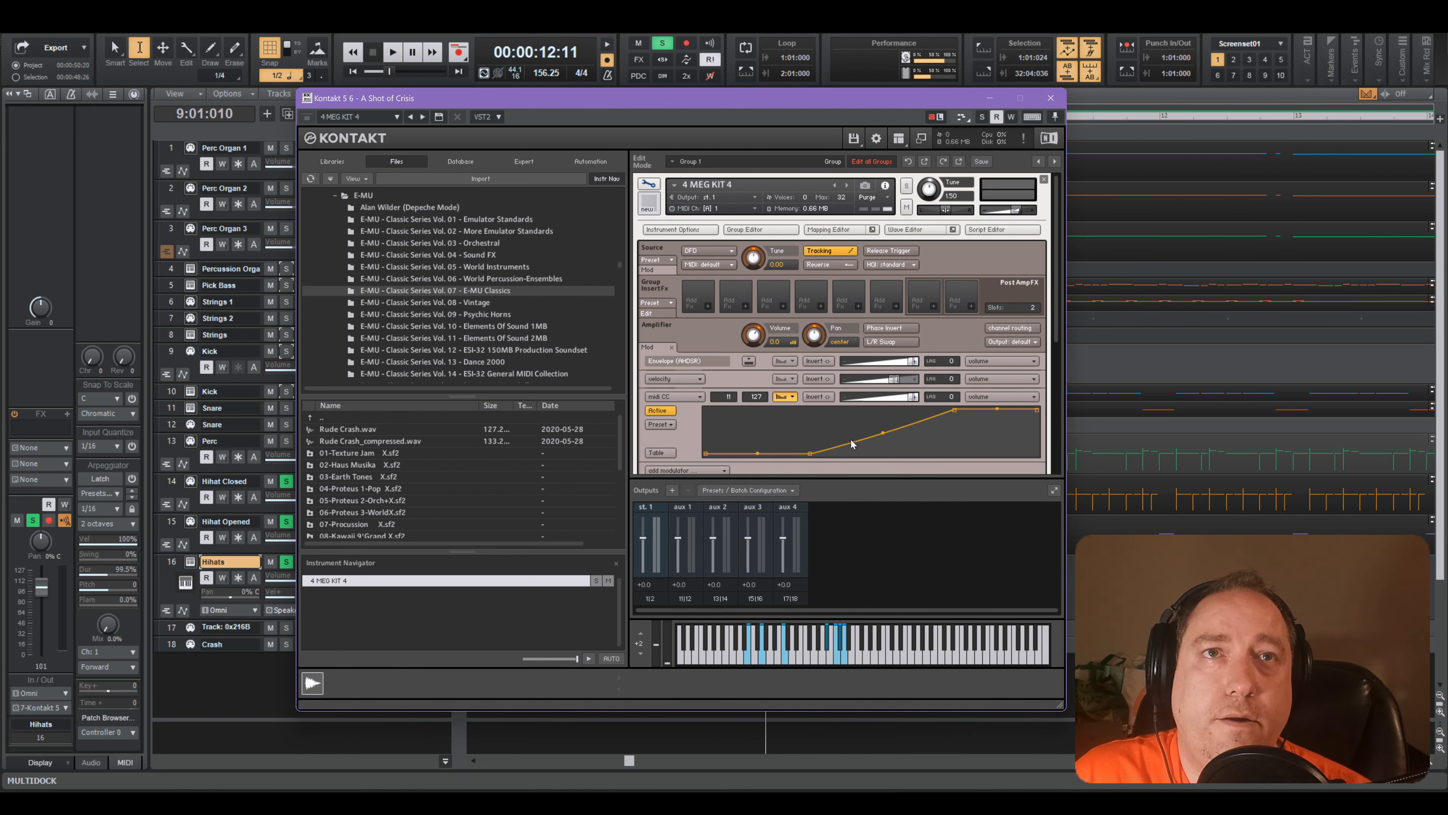
pyautogui.click(1050, 101)
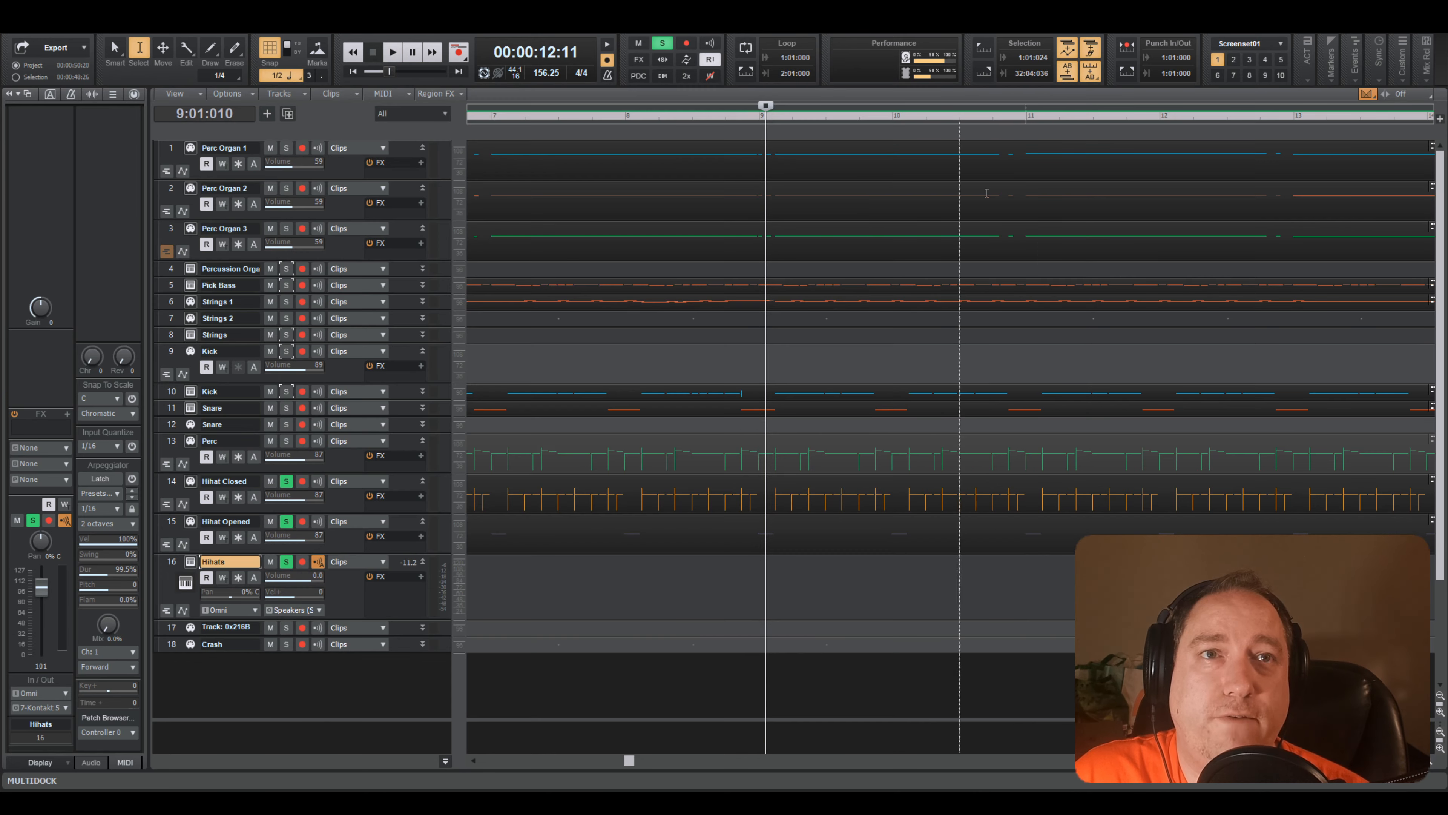
# - Return to the song start, reopen Hihat Closed in the piano roll and select all its CC 11 Expression events
pyautogui.press('w')
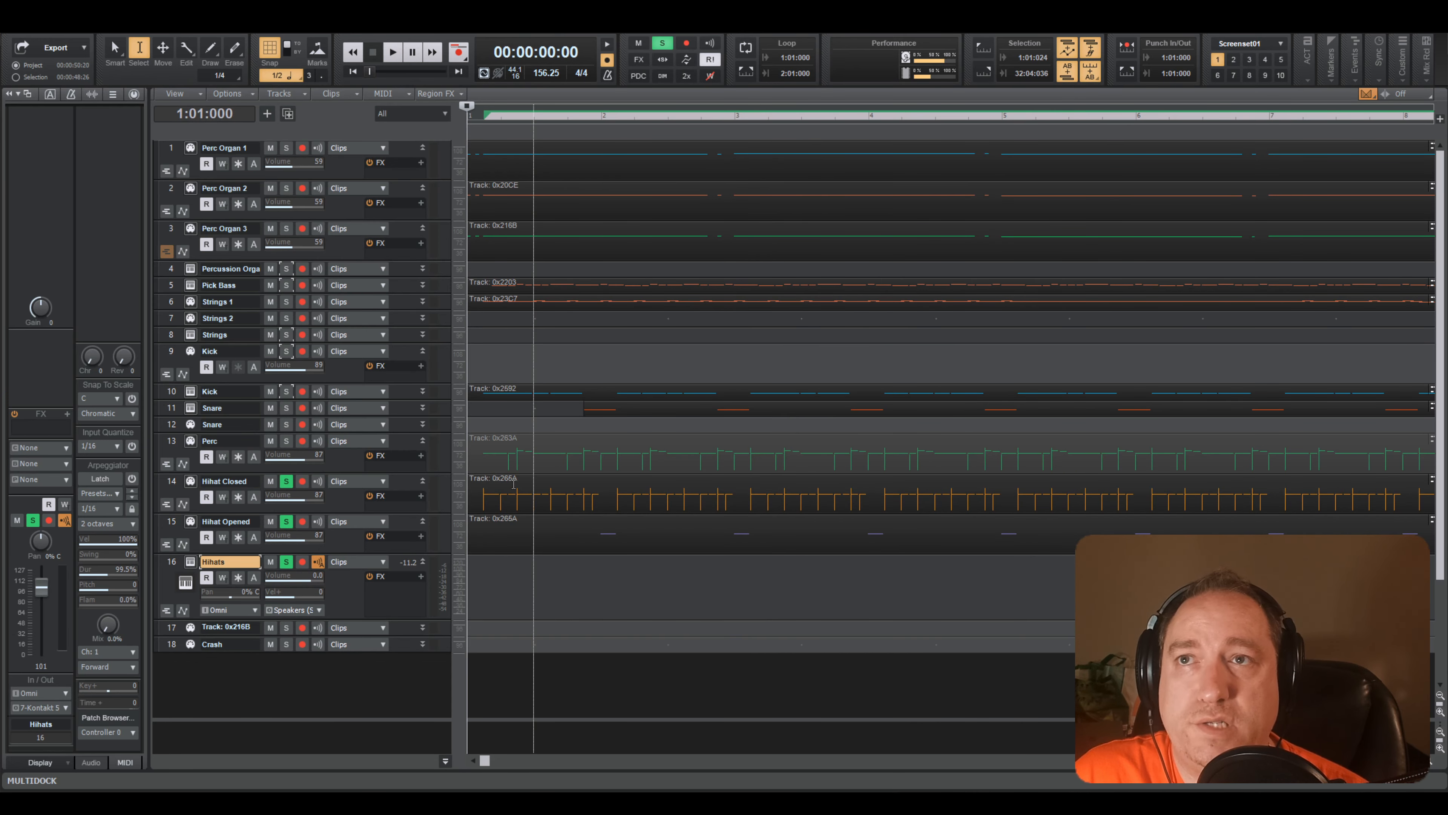
pyautogui.doubleClick(514, 485)
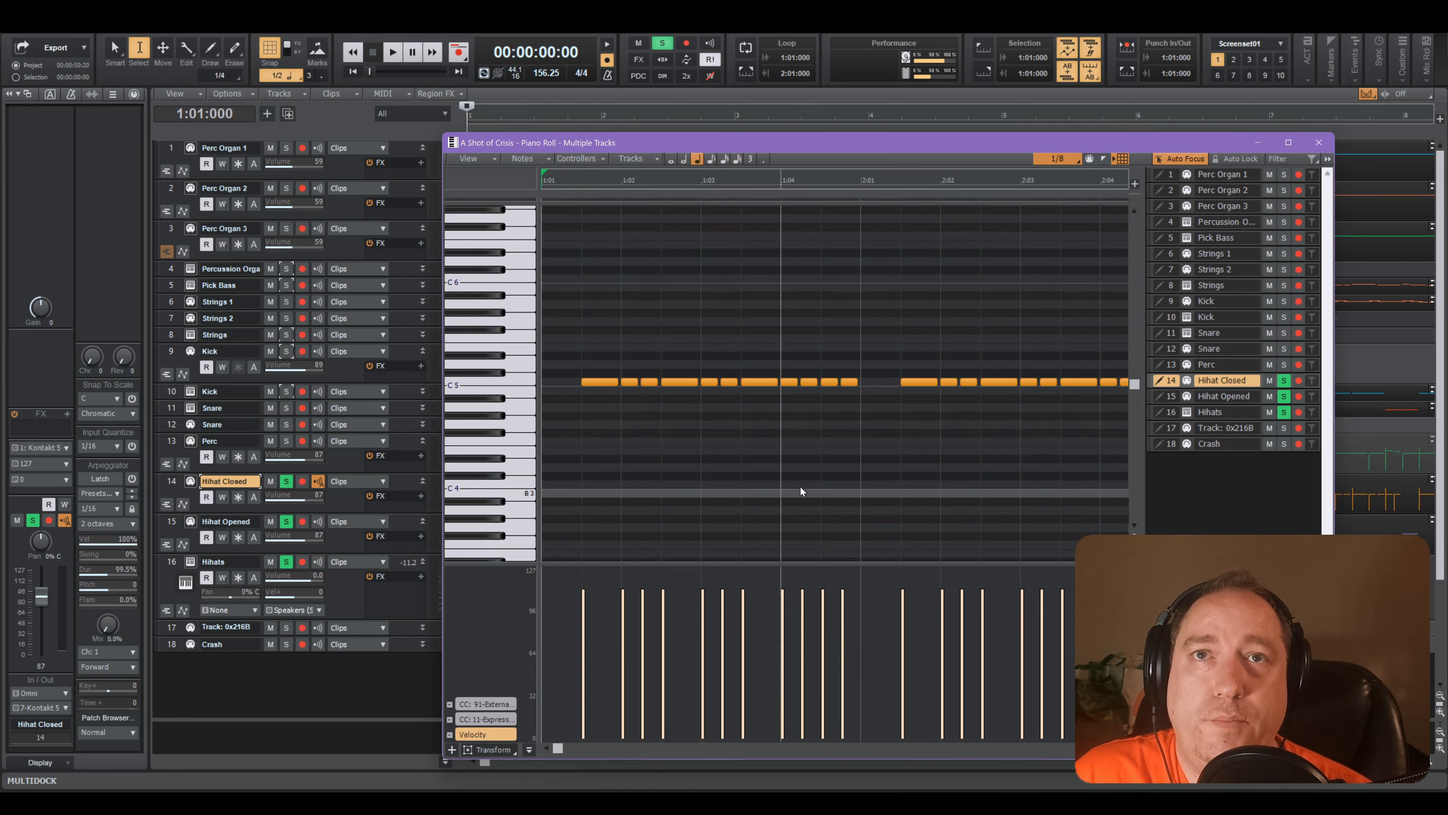
pyautogui.scroll(-12, 816, 492)
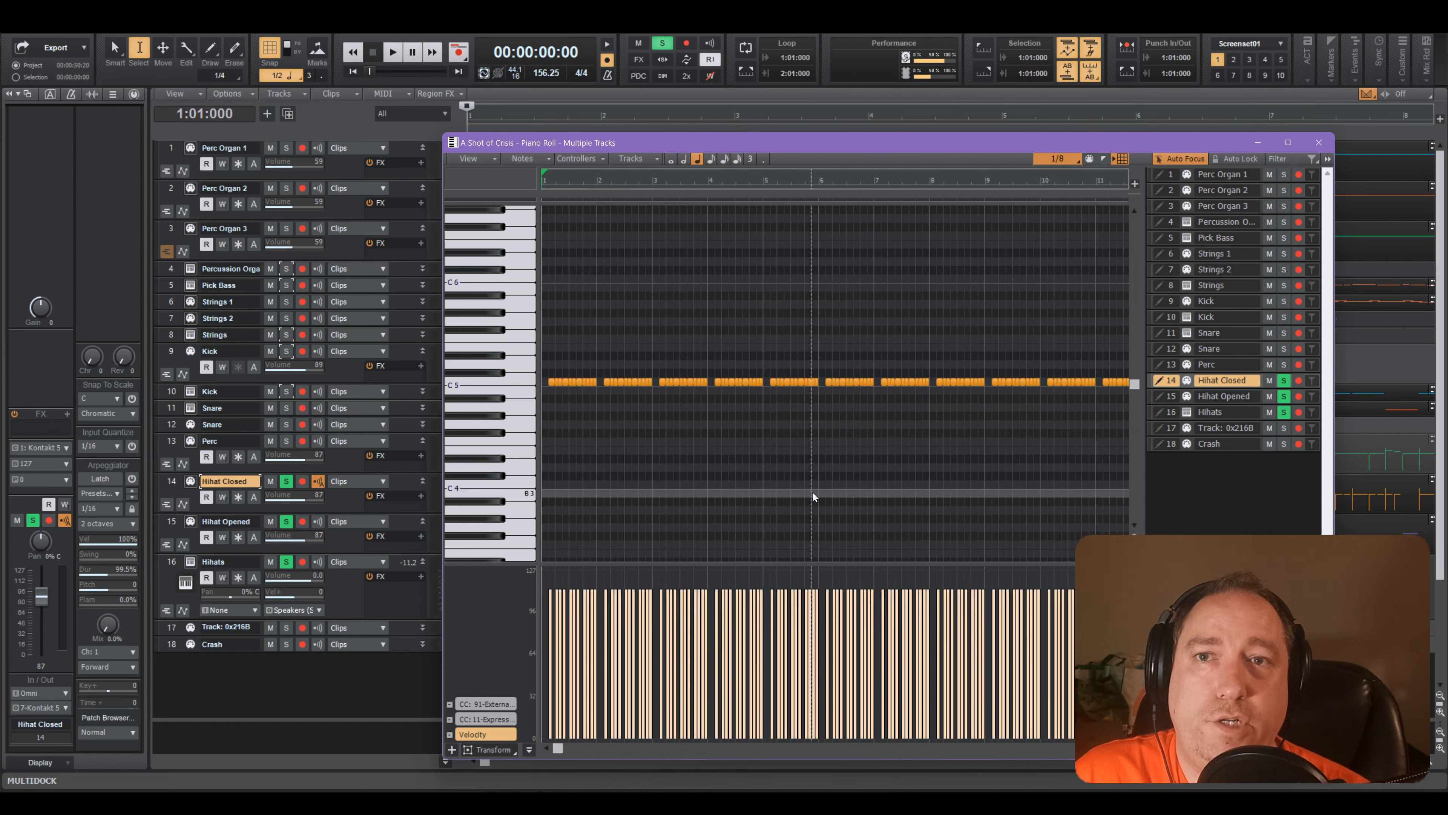
pyautogui.click(473, 720)
pyautogui.middleClick(716, 510)
pyautogui.click(683, 495)
pyautogui.moveTo(643, 614); pyautogui.dragTo(519, 716)
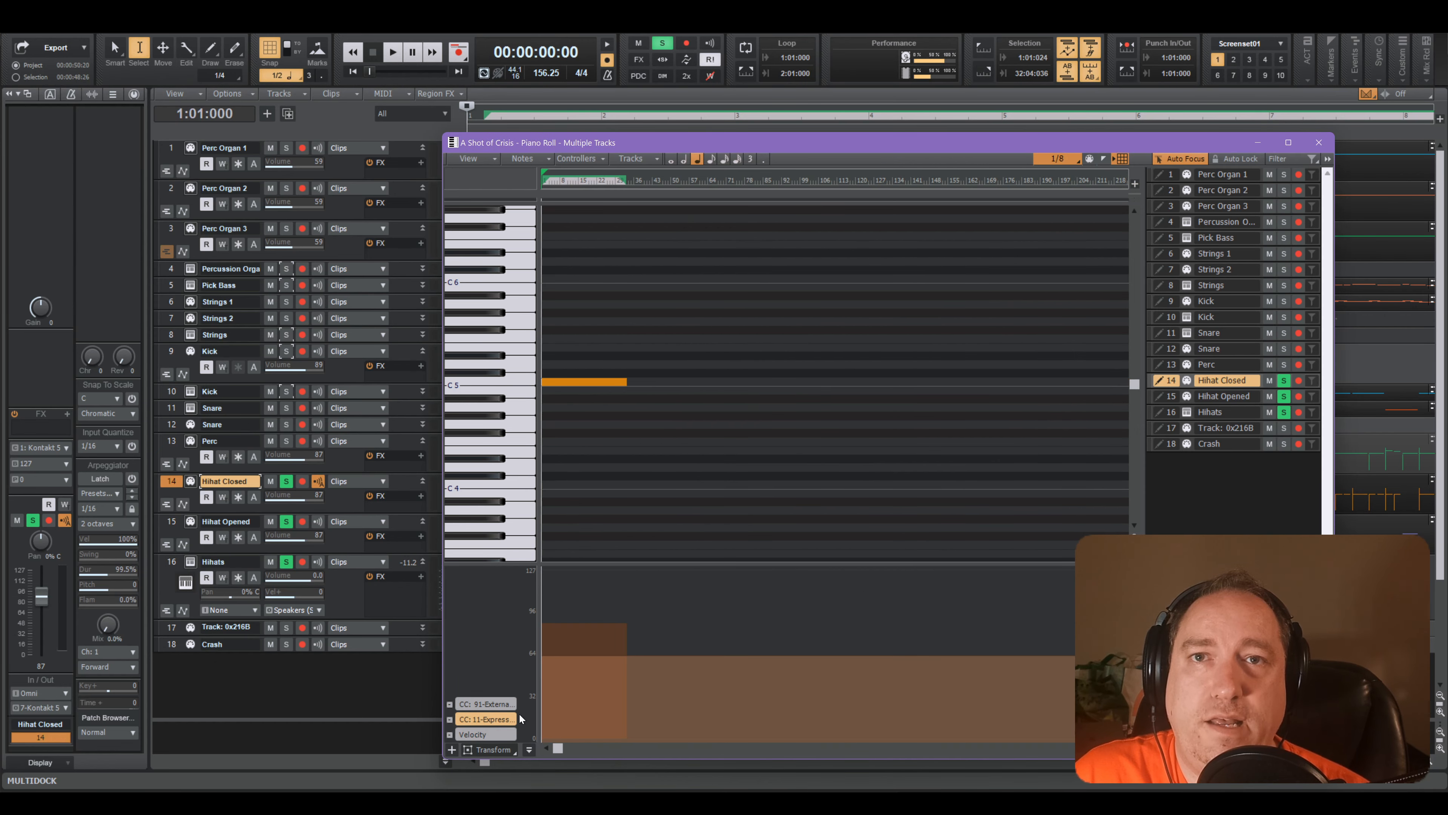
# - Choose the Smart tool and set the piano roll's snap resolution to 2 ticks
pyautogui.scroll(10, 565, 598)
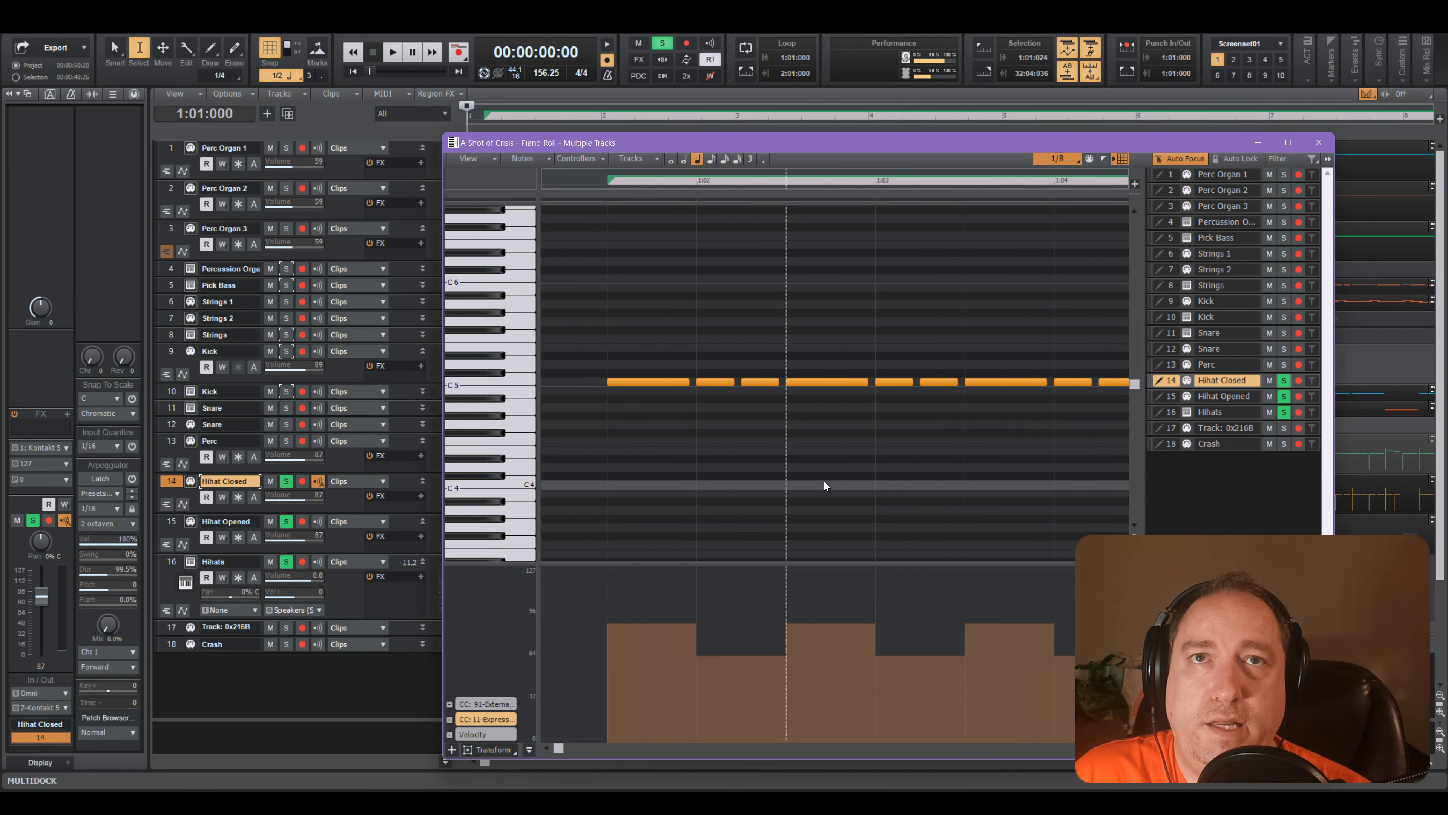
pyautogui.scroll(3, 781, 492)
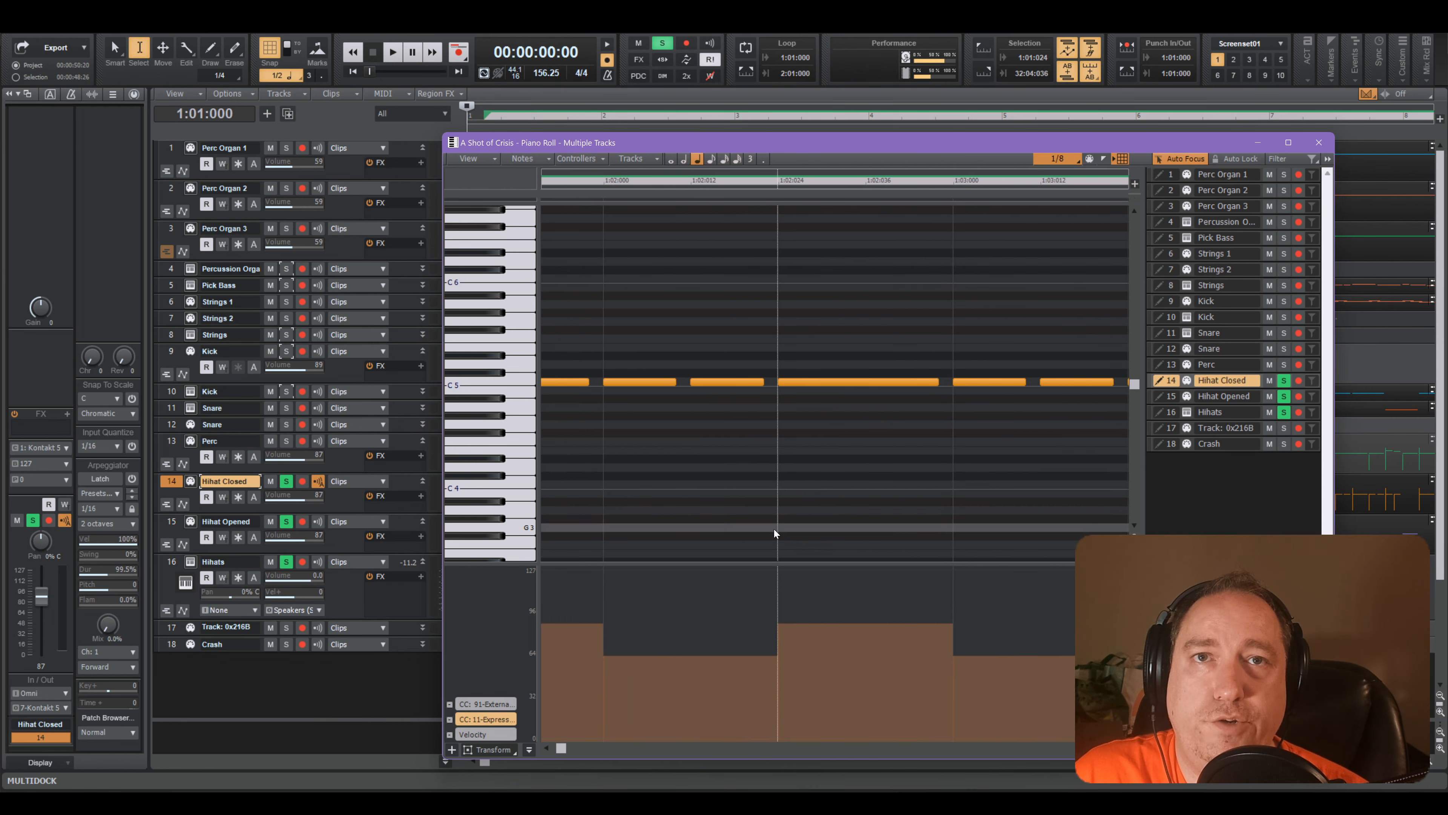
pyautogui.middleClick(774, 515)
pyautogui.click(714, 502)
pyautogui.click(1056, 160)
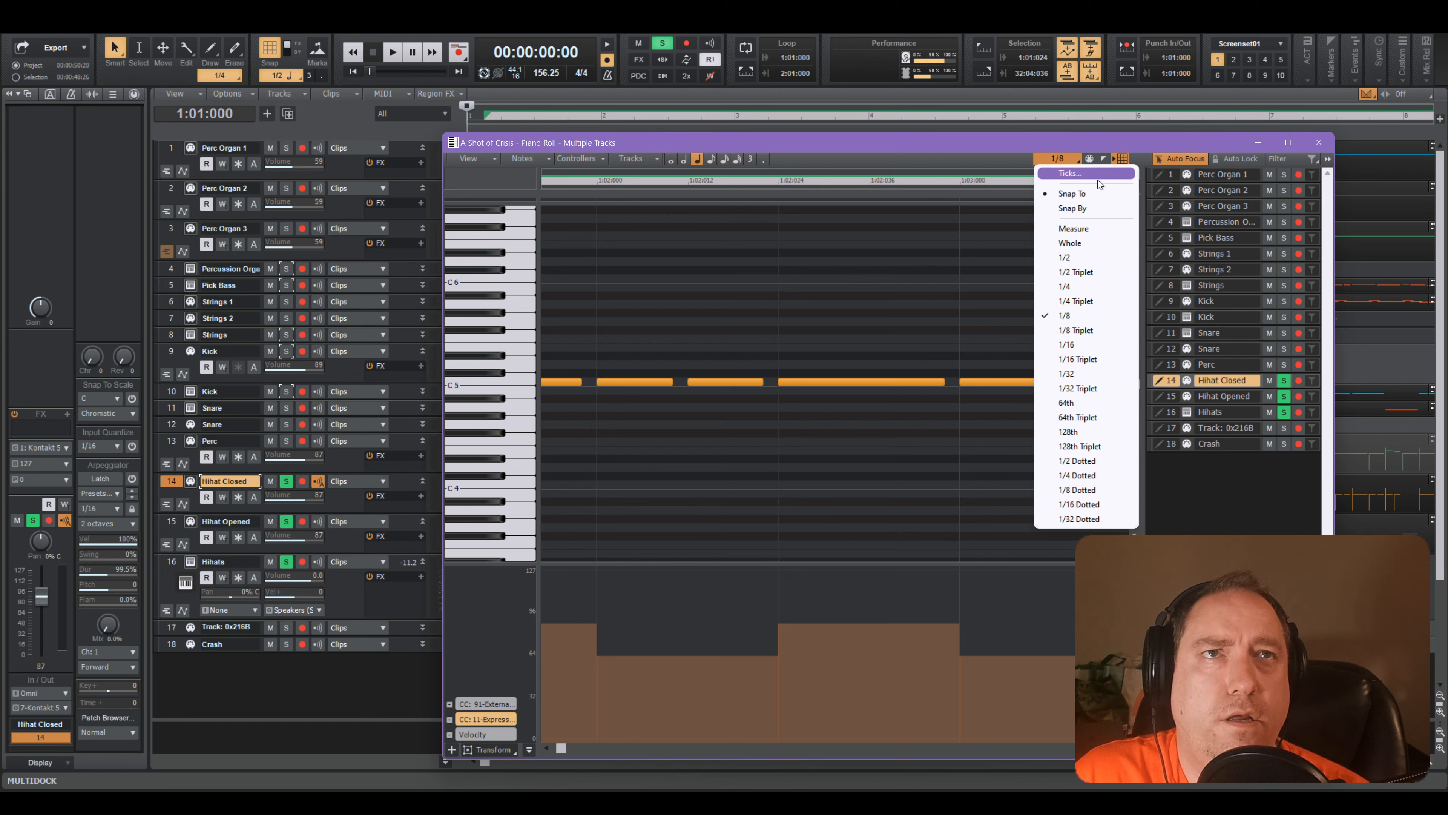
pyautogui.click(1099, 176)
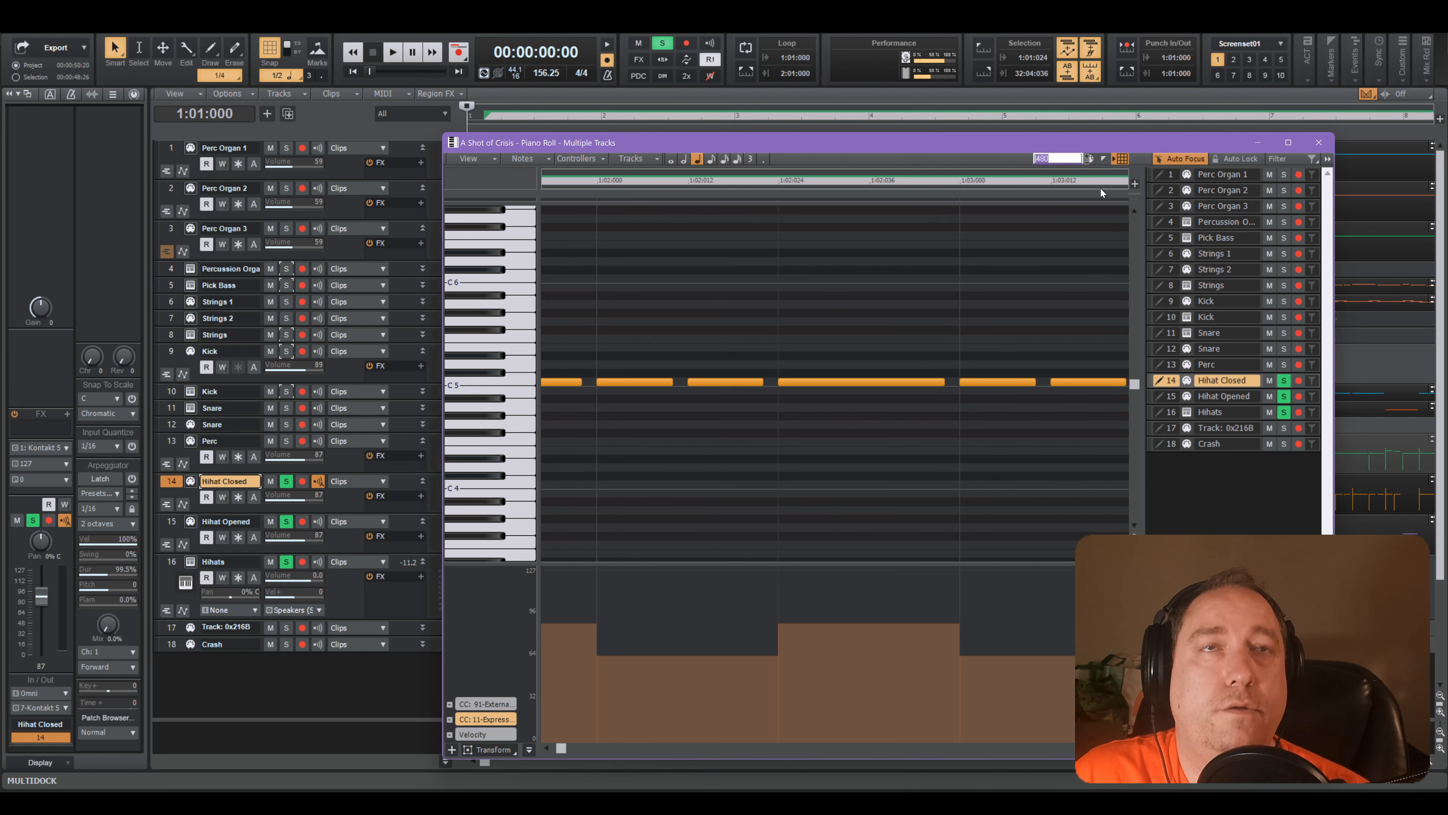
pyautogui.write('2')
pyautogui.press('Return')
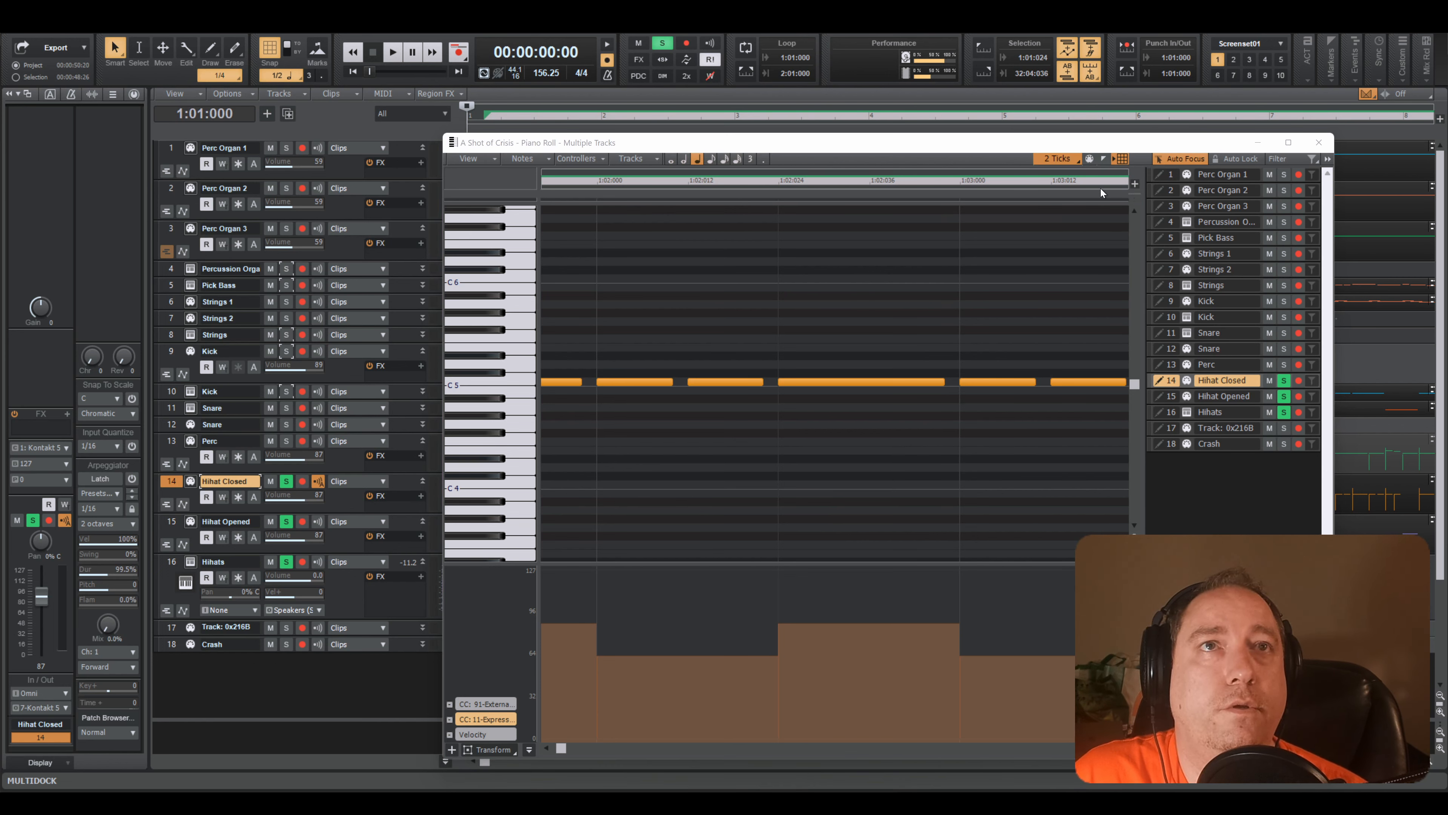
# - Nudge all of Hihat Closed's CC 11 Expression events slightly ahead of their notes, close the piano roll and play the hihats
pyautogui.click(780, 622)
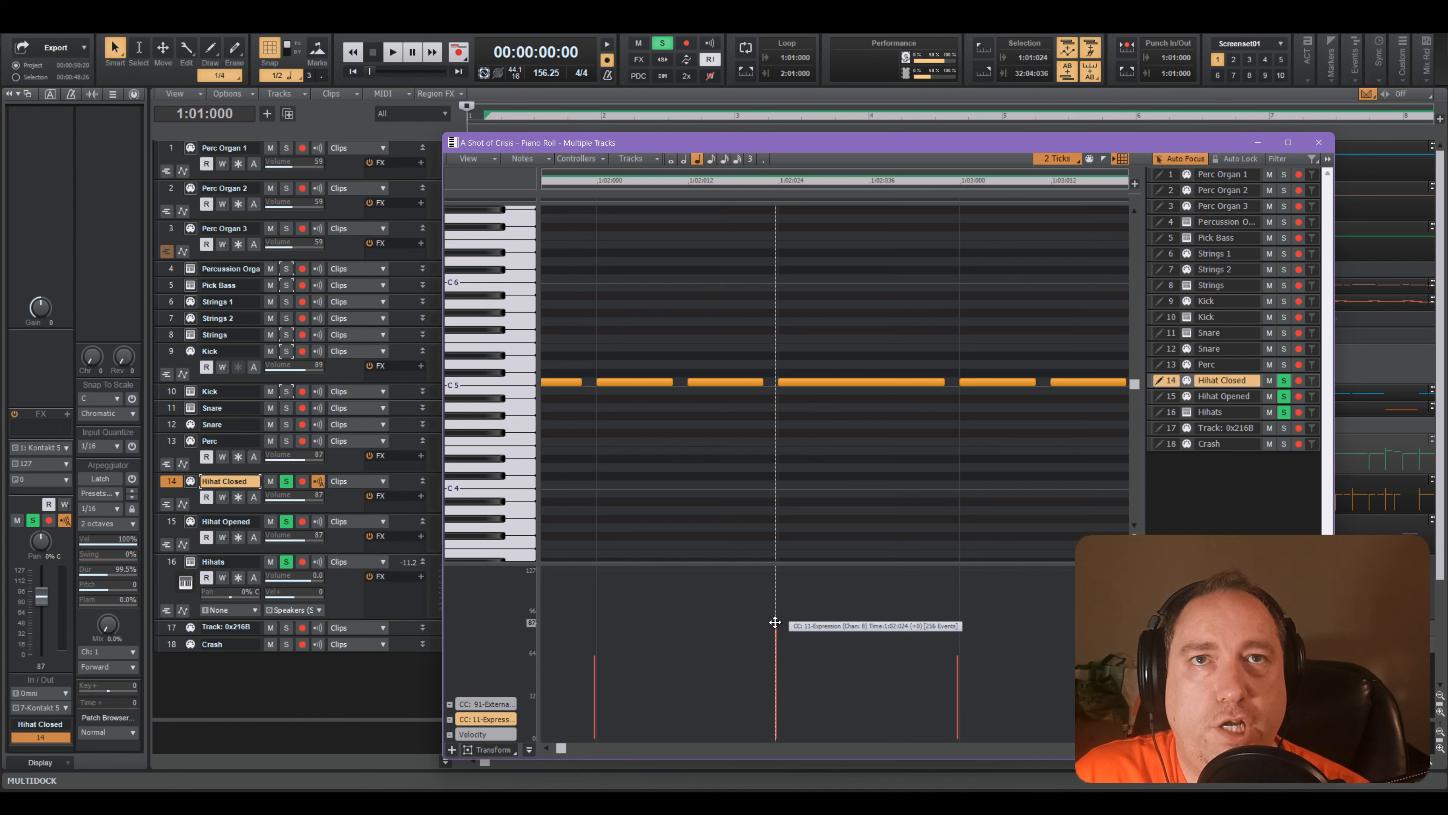
pyautogui.moveTo(775, 622); pyautogui.dragTo(763, 577)
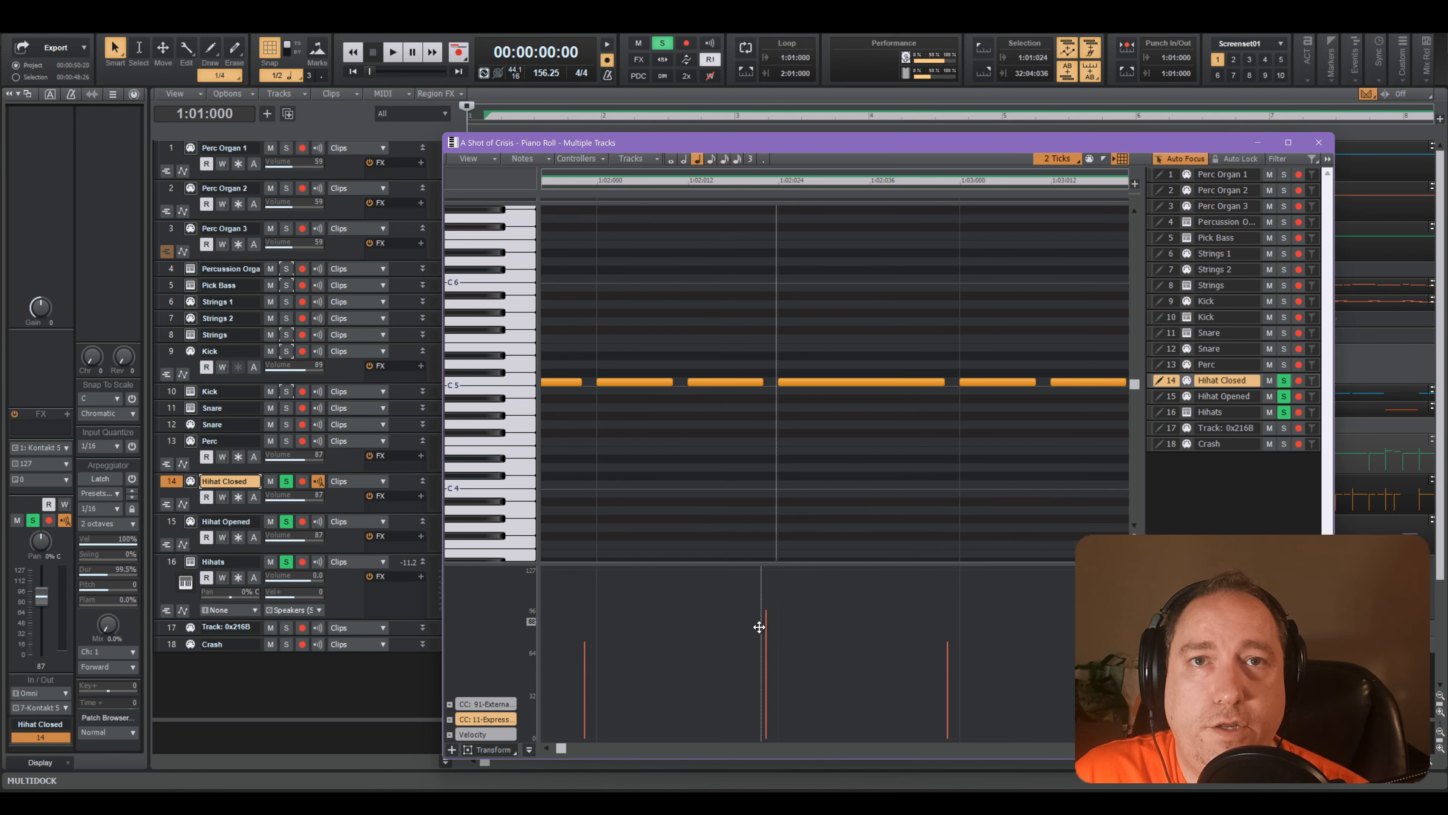
pyautogui.moveTo(759, 627); pyautogui.dragTo(767, 546)
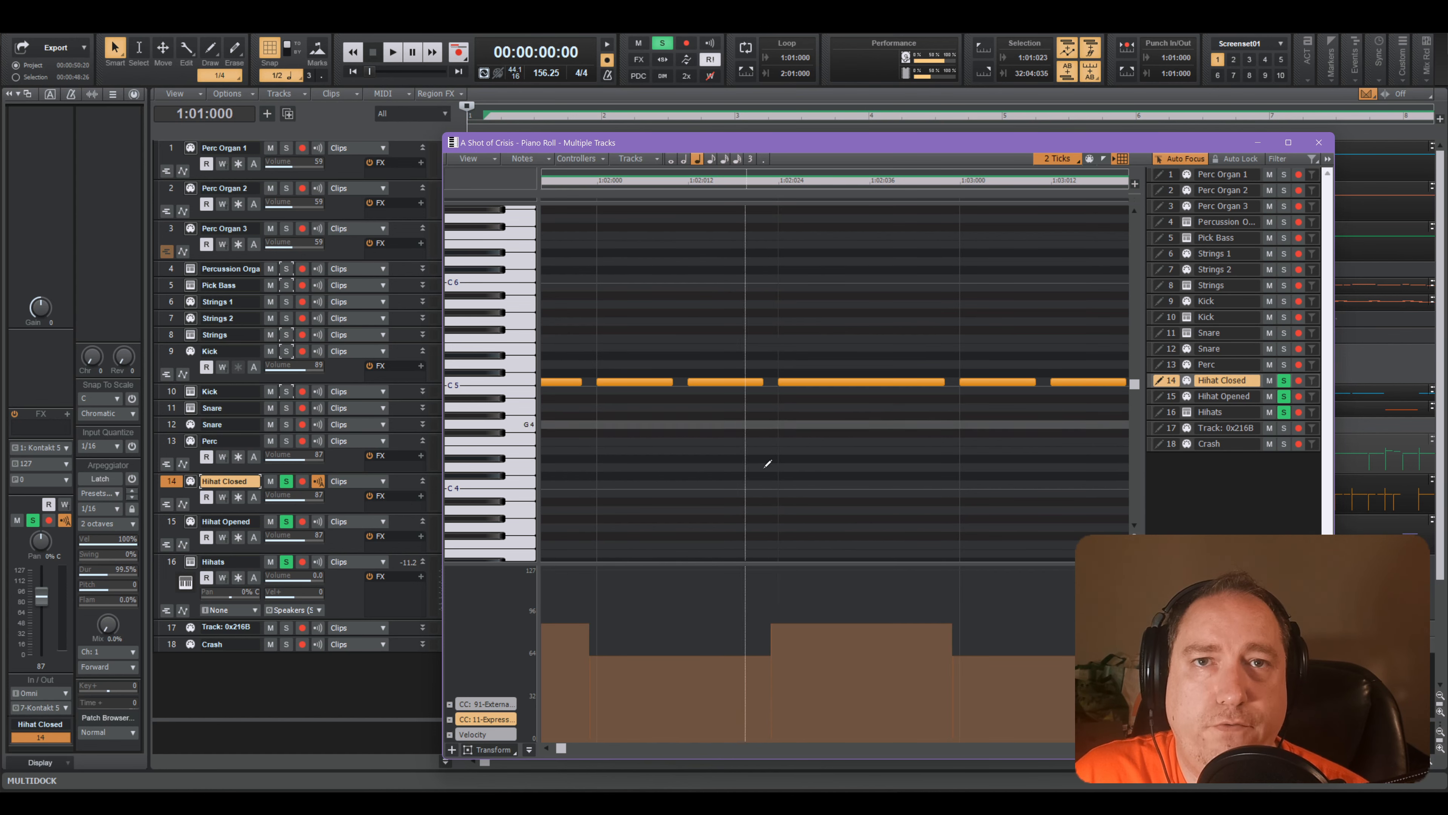
pyautogui.click(1319, 143)
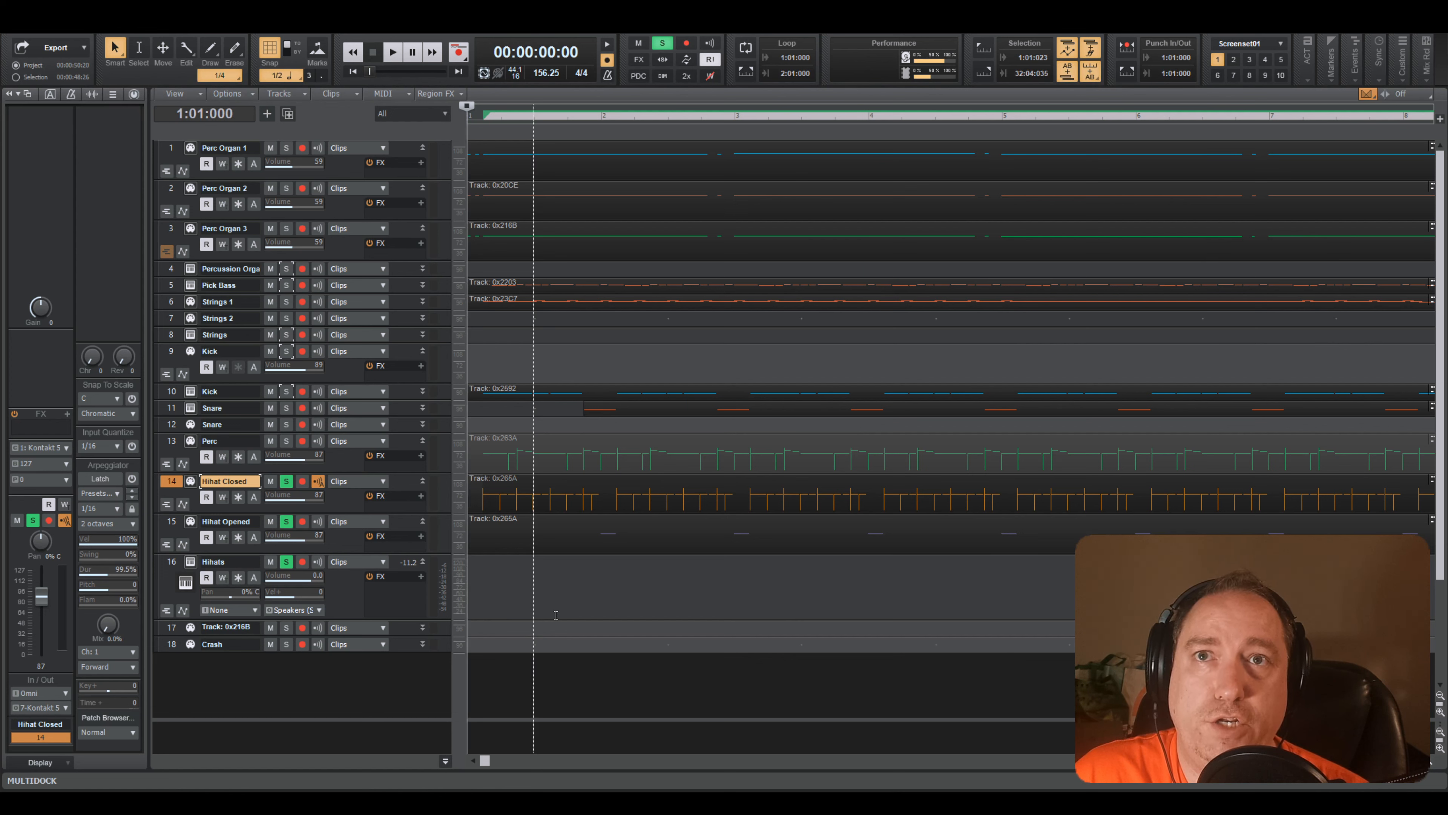
pyautogui.press('space')
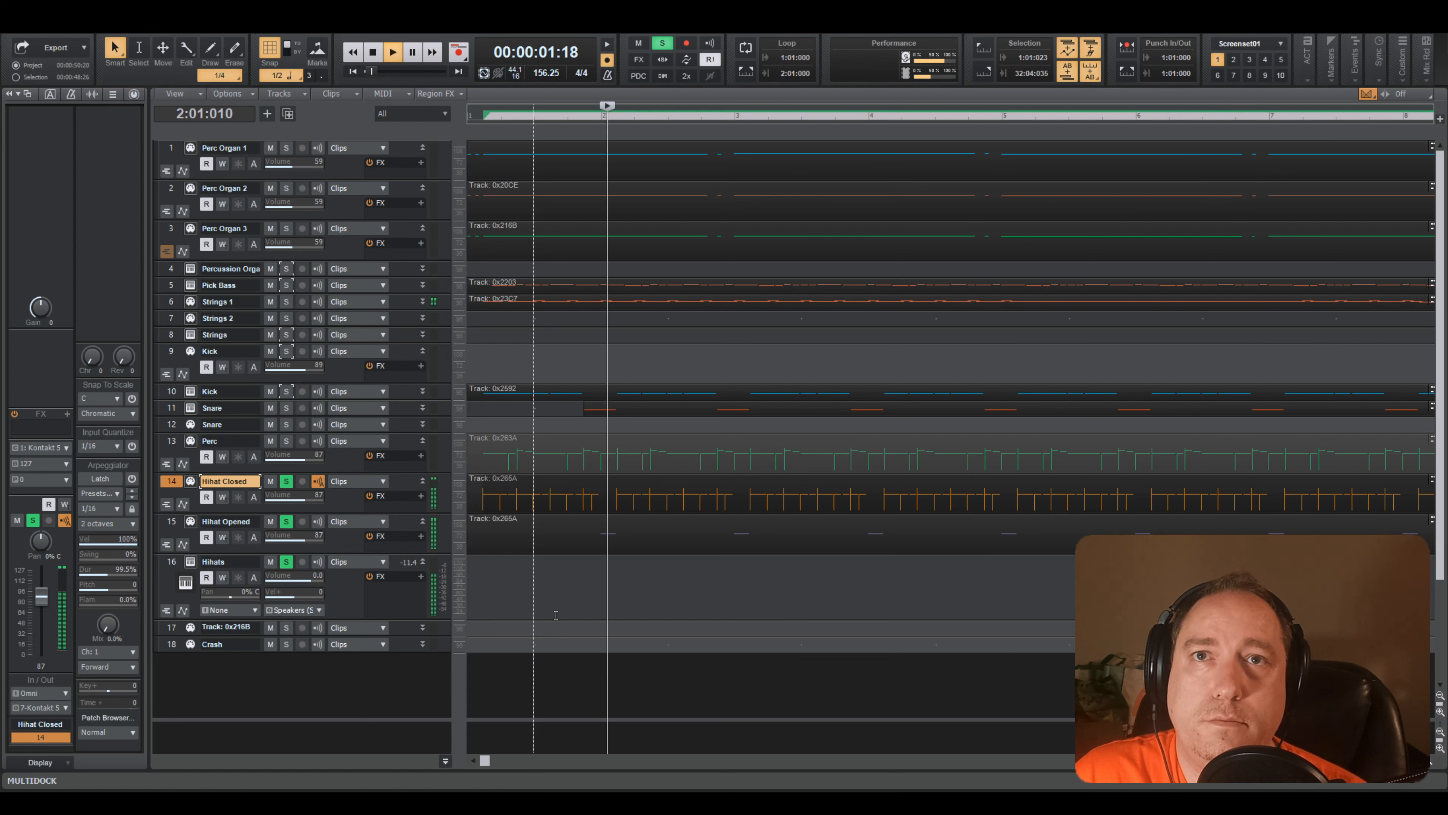
pyautogui.press('space')
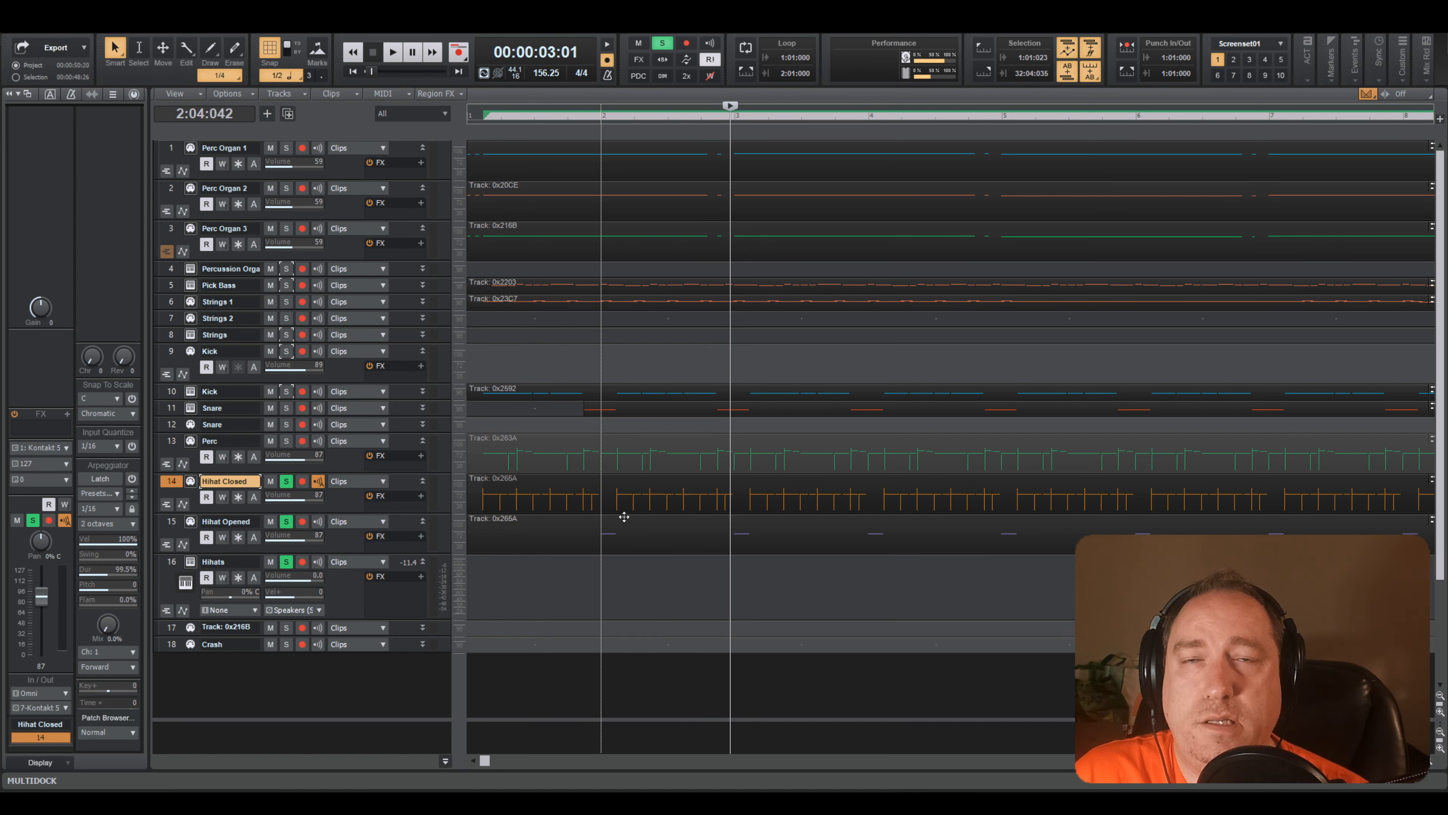
# - Reopen the Hihat Closed clip in the piano roll and select all its notes to inspect their velocities
pyautogui.doubleClick(630, 492)
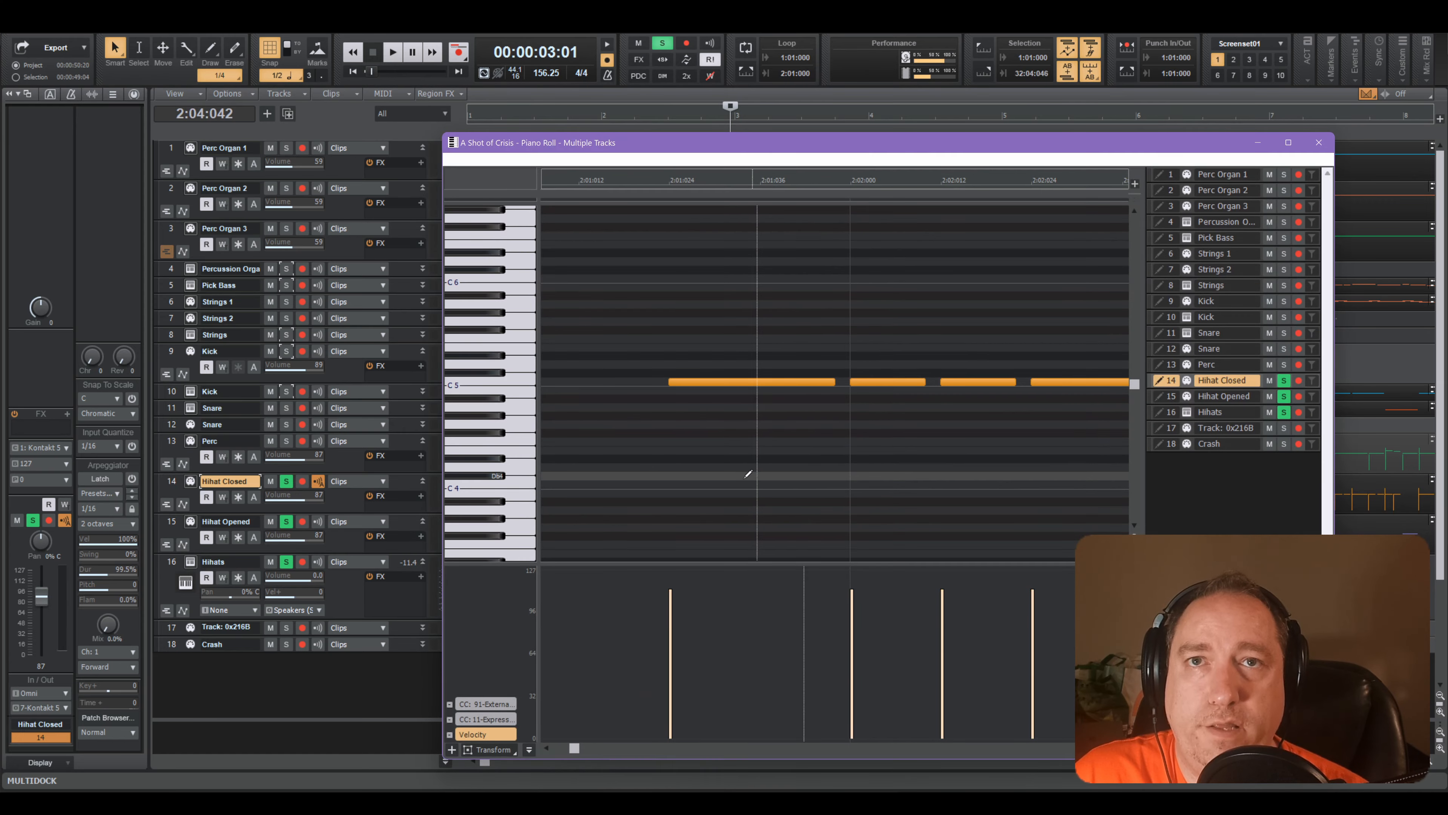
pyautogui.scroll(-6, 730, 475)
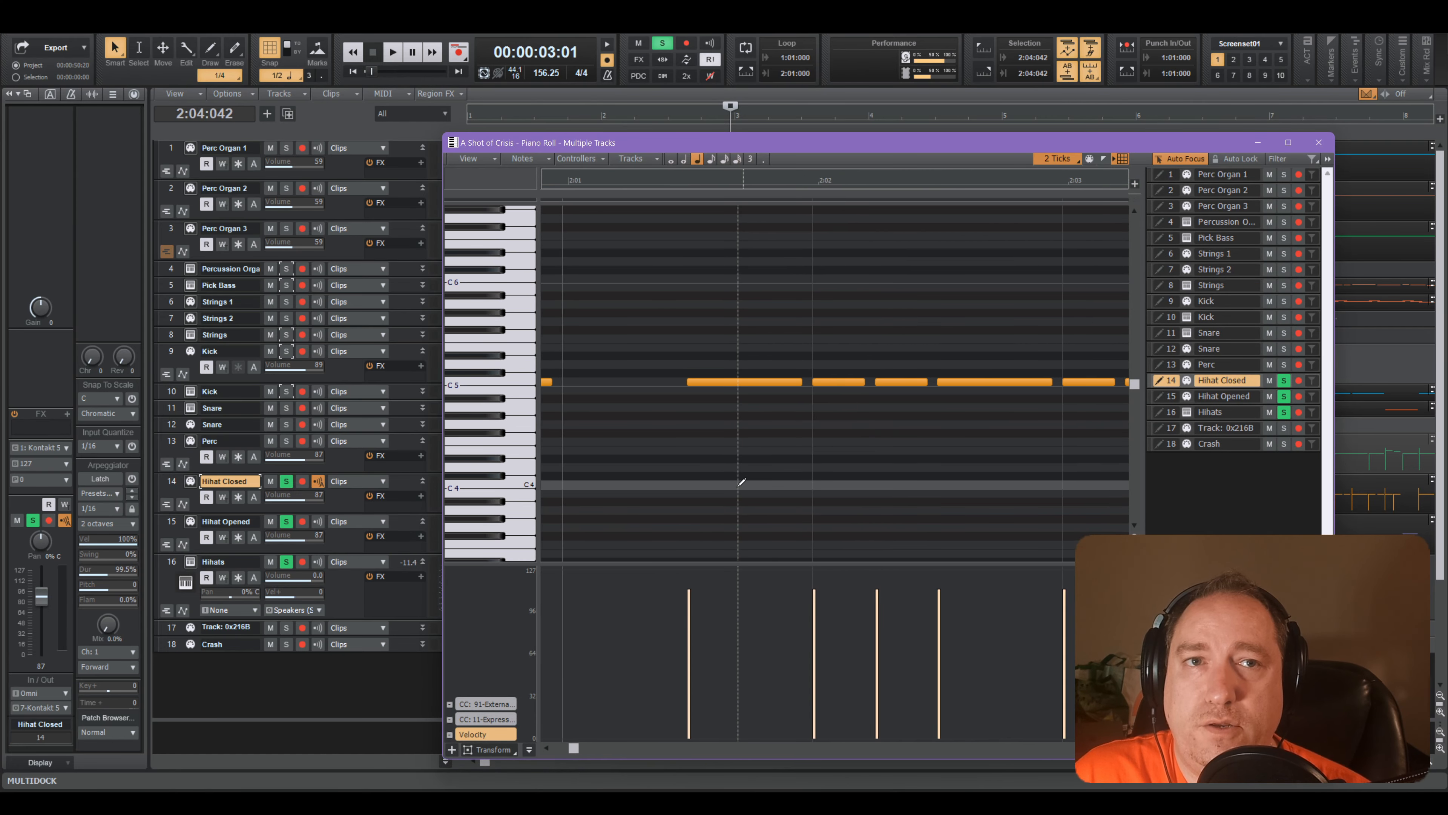
pyautogui.scroll(-4, 741, 482)
pyautogui.hotkey('ctrl', 'a')
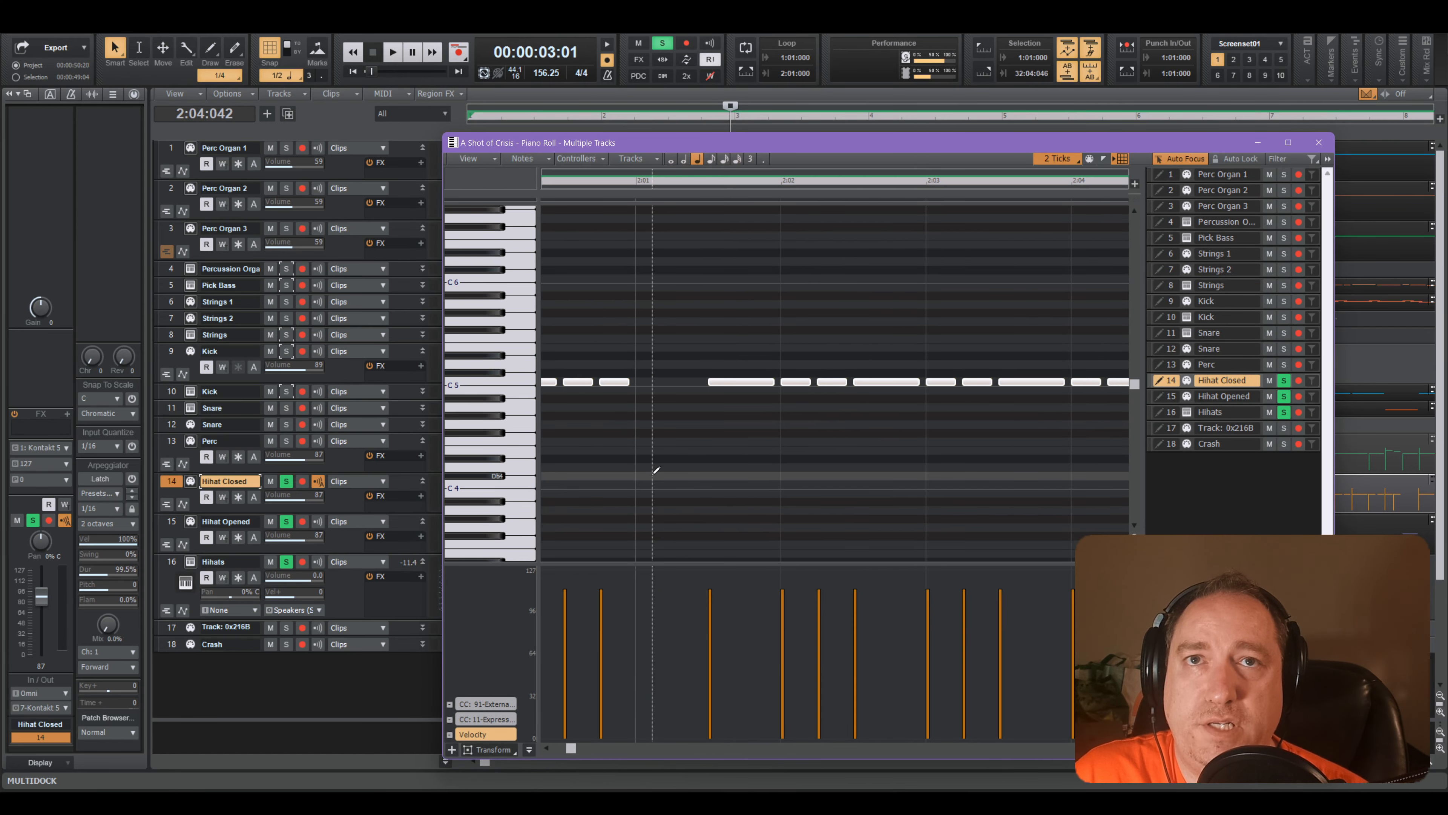
pyautogui.press('t')
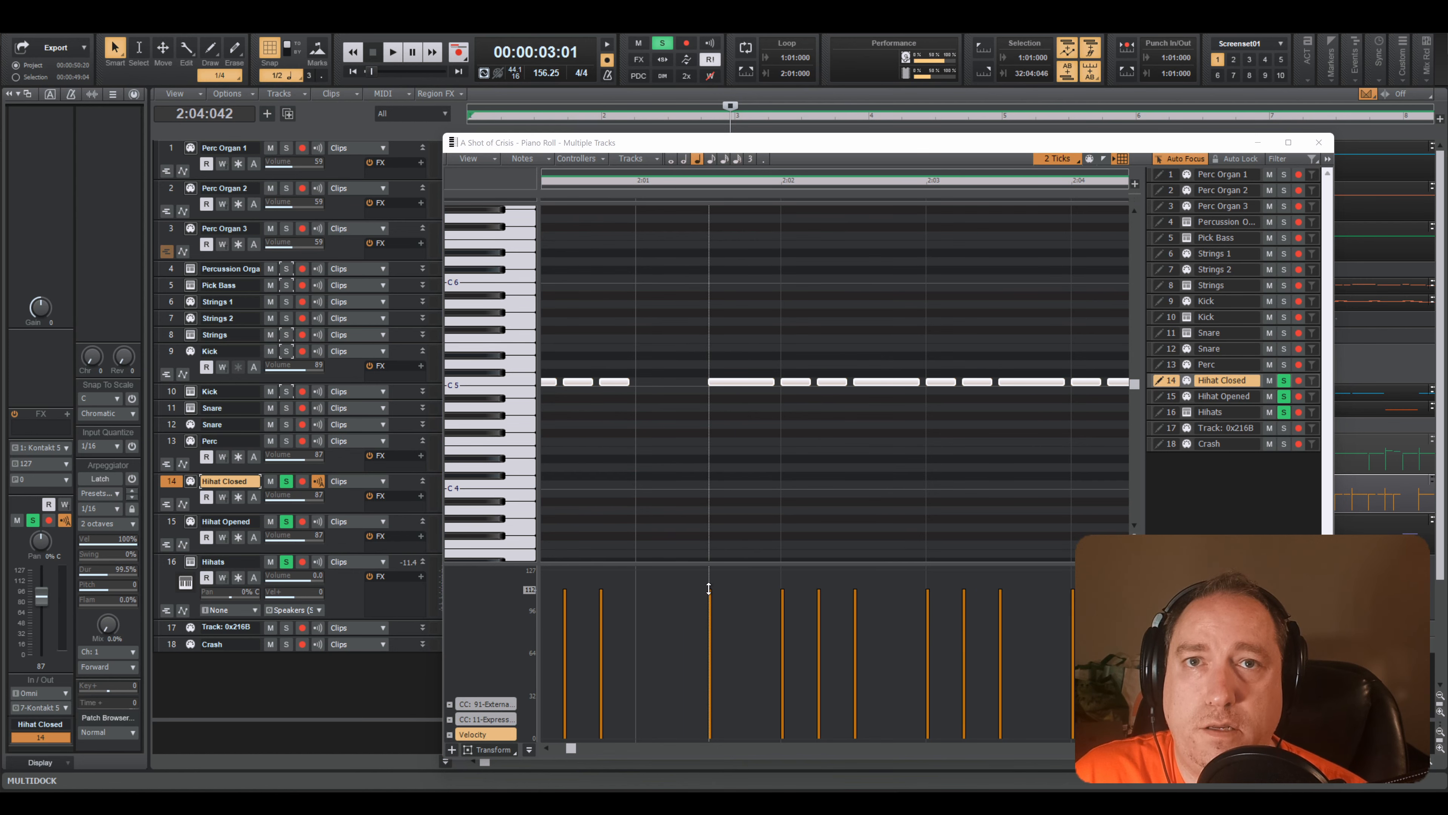
# - Clear the solo on all hihat tracks, mute the Perc track and play the full arrangement
pyautogui.press('space')
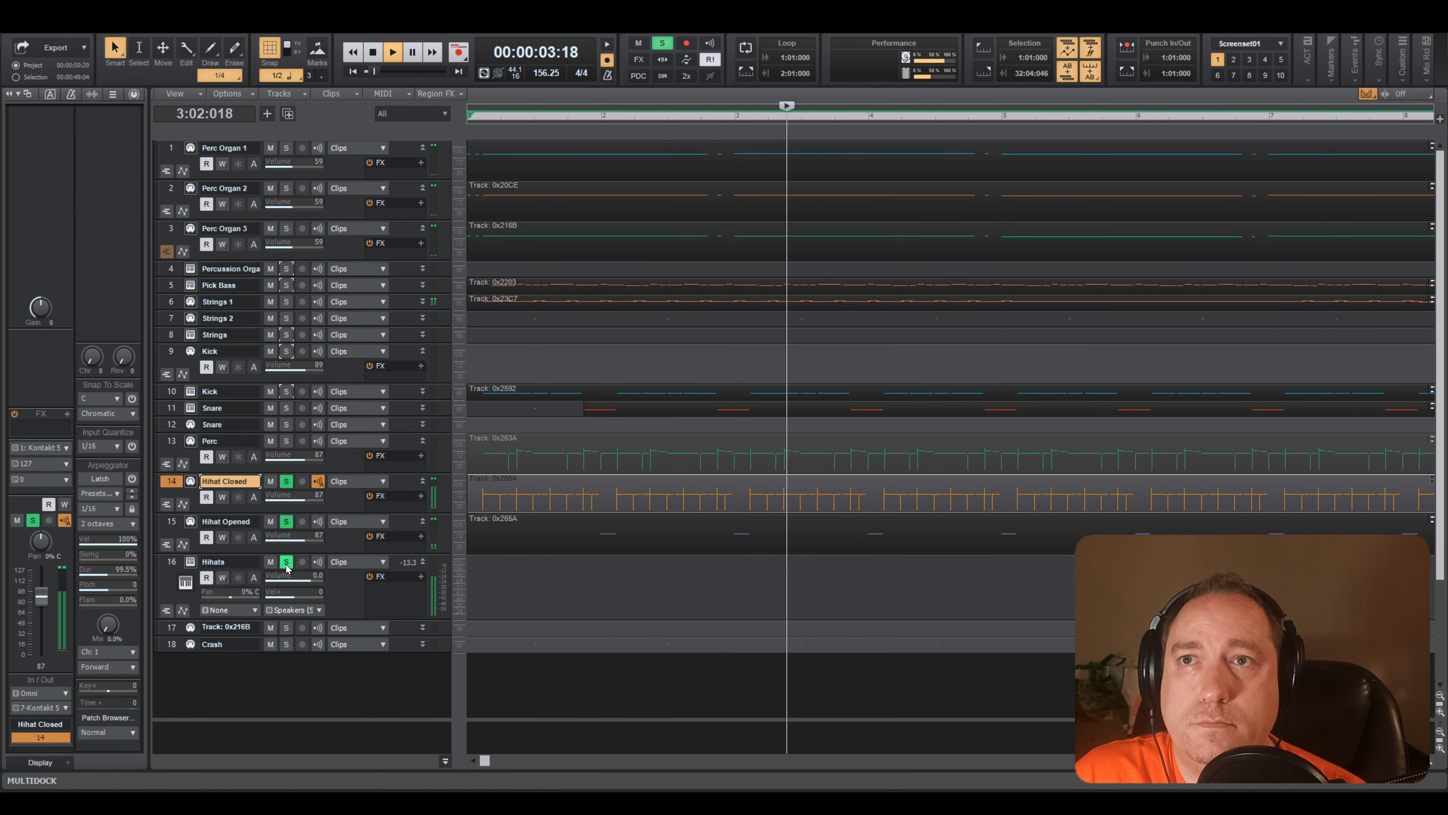
pyautogui.keyDown('ctrl'); pyautogui.click(287, 562); pyautogui.keyUp('ctrl')
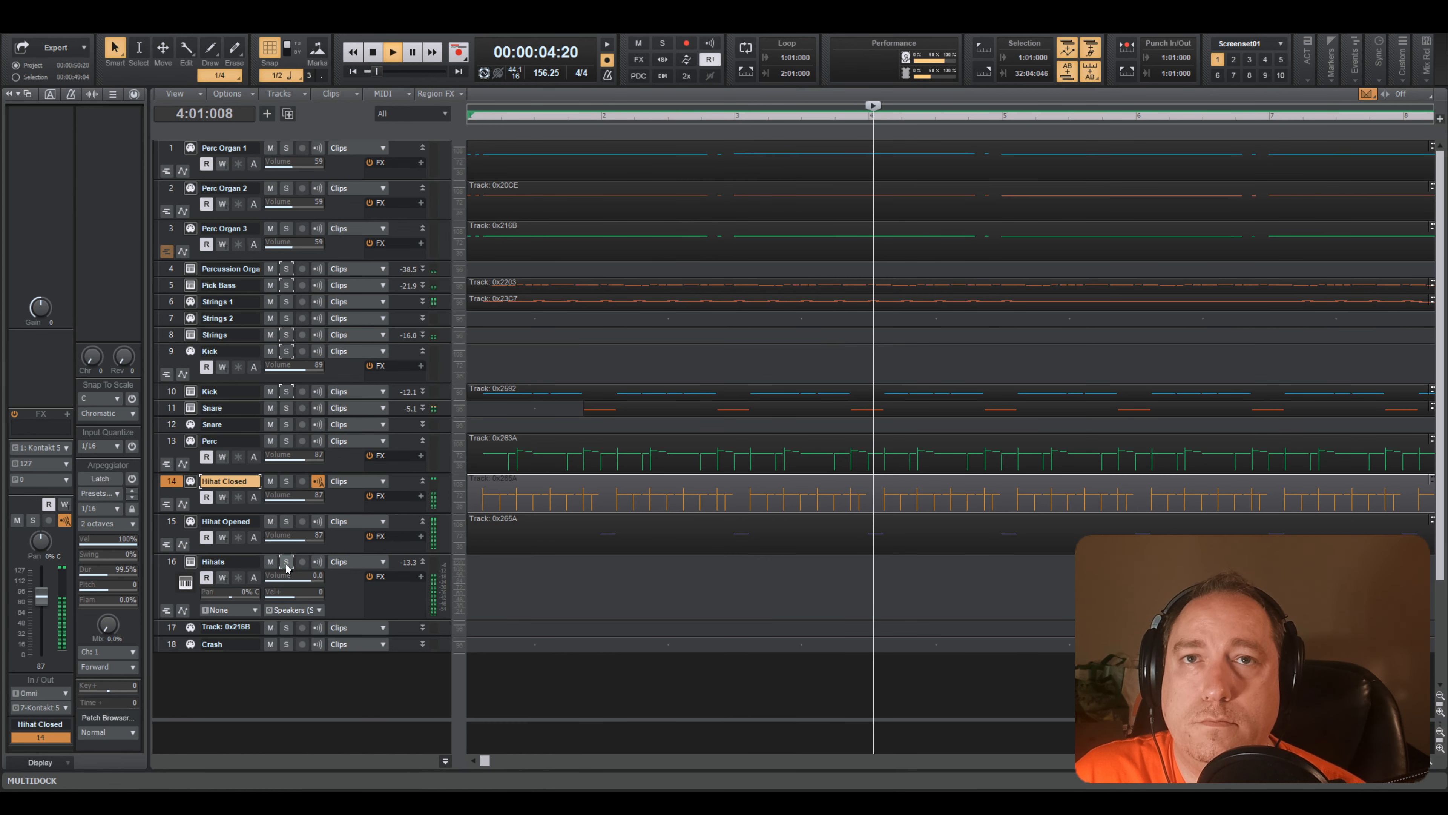
pyautogui.press('space')
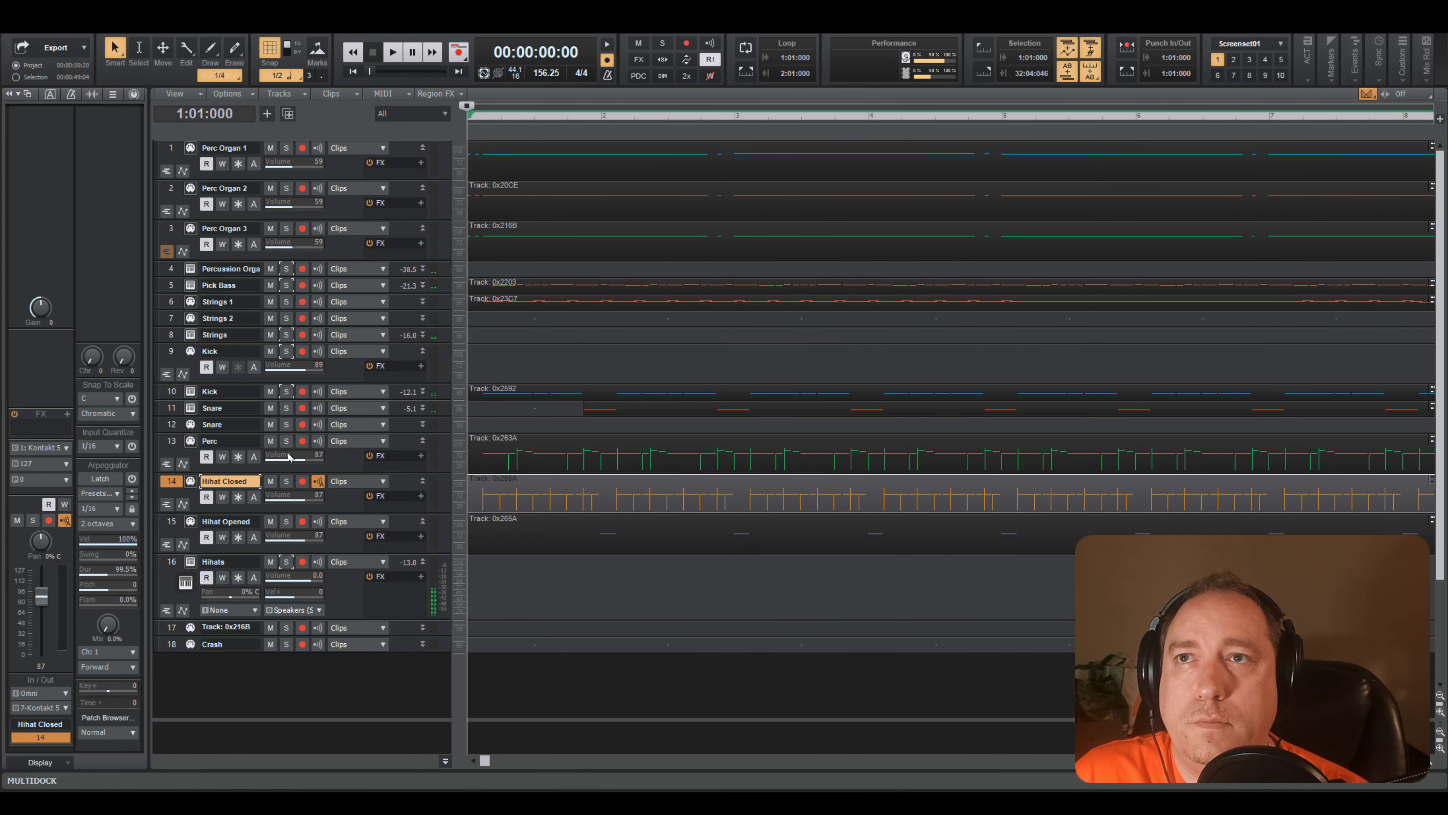
pyautogui.click(271, 441)
pyautogui.press('space')
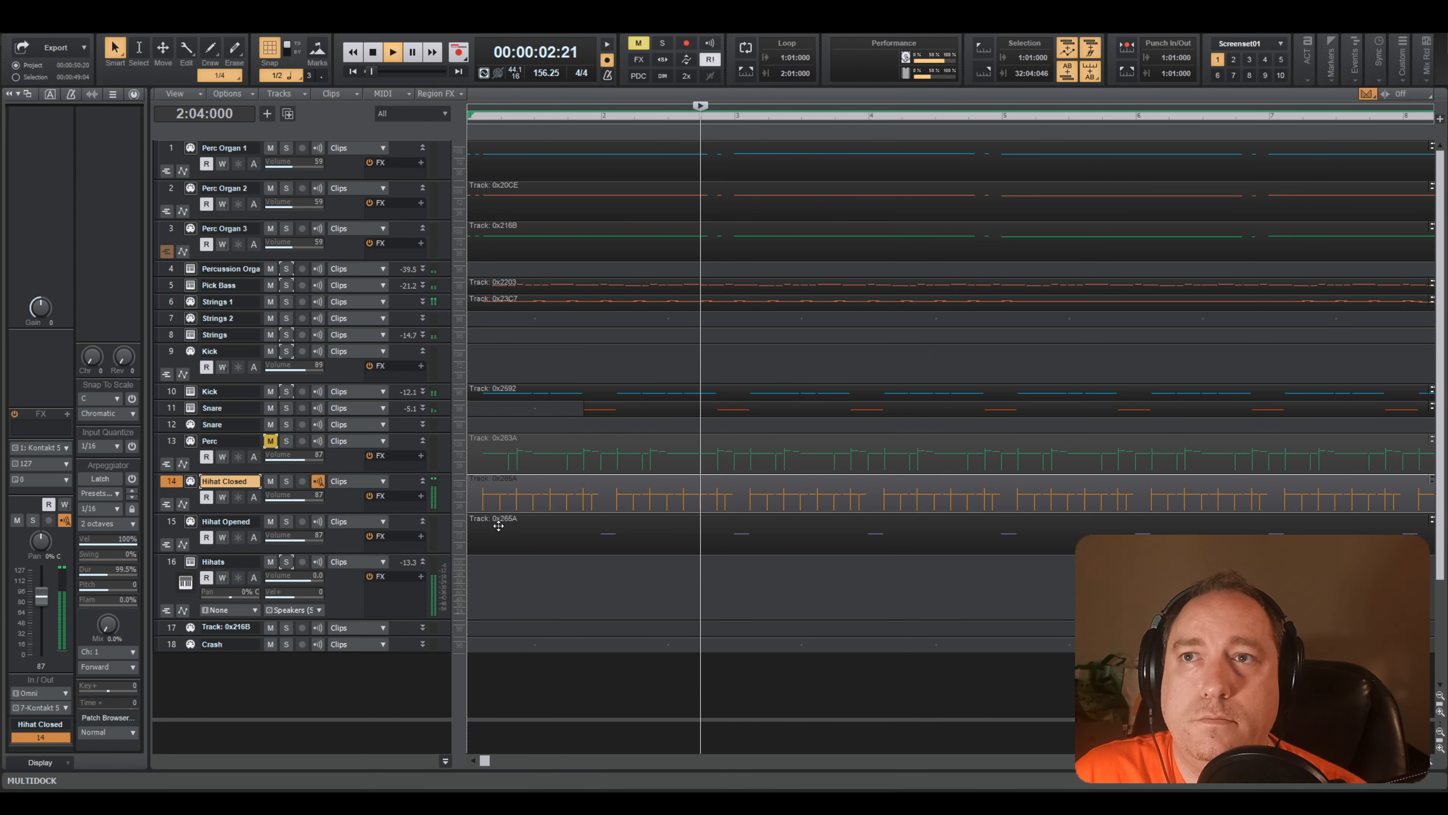
# - Delete the Track: 0x216B track and insert a Kontakt 5 instrument track above Crash
pyautogui.click(164, 627)
pyautogui.scroll(-5, 609, 563)
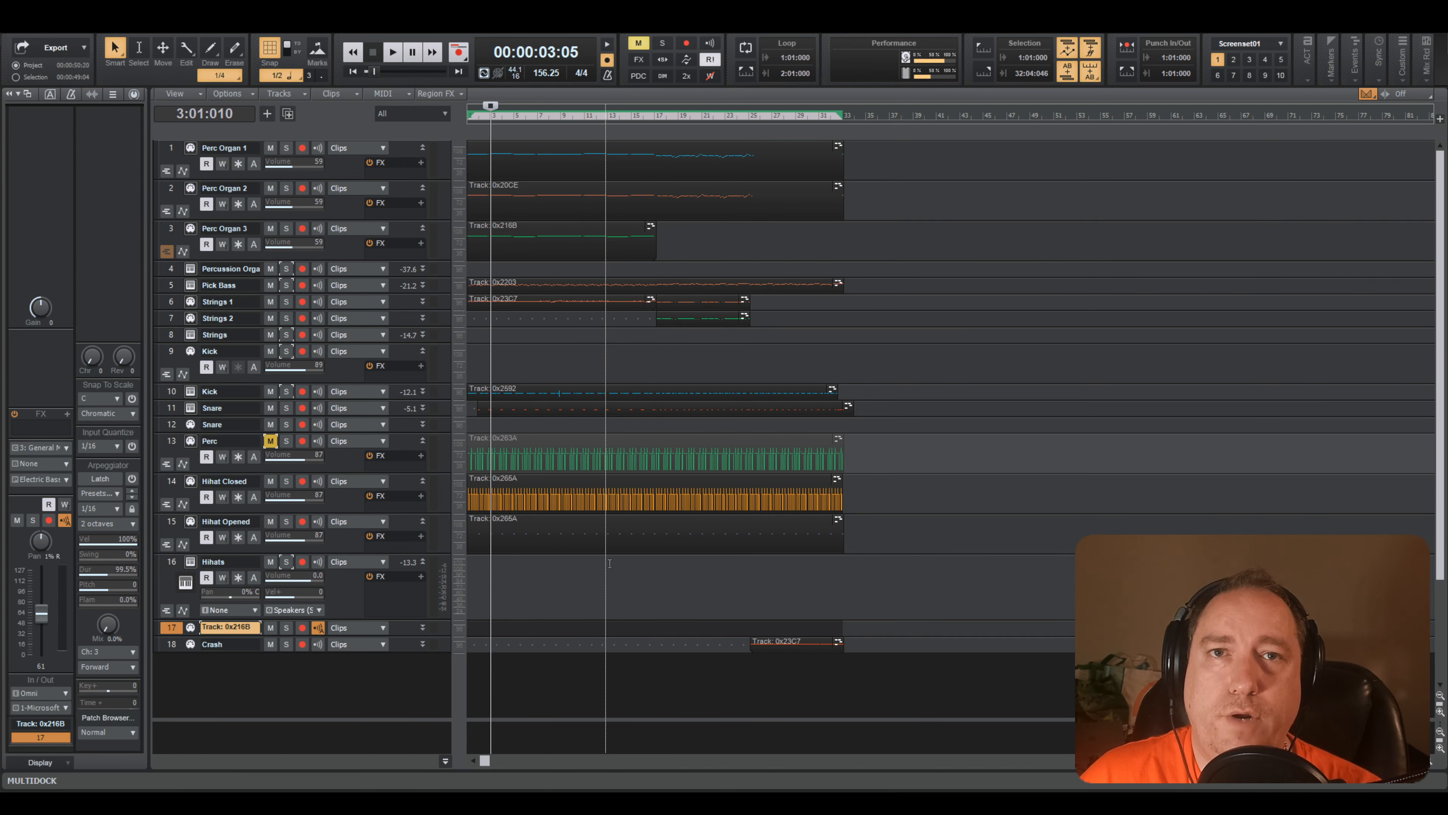
pyautogui.rightClick(175, 632)
pyautogui.click(262, 457)
pyautogui.rightClick(237, 705)
pyautogui.click(302, 559)
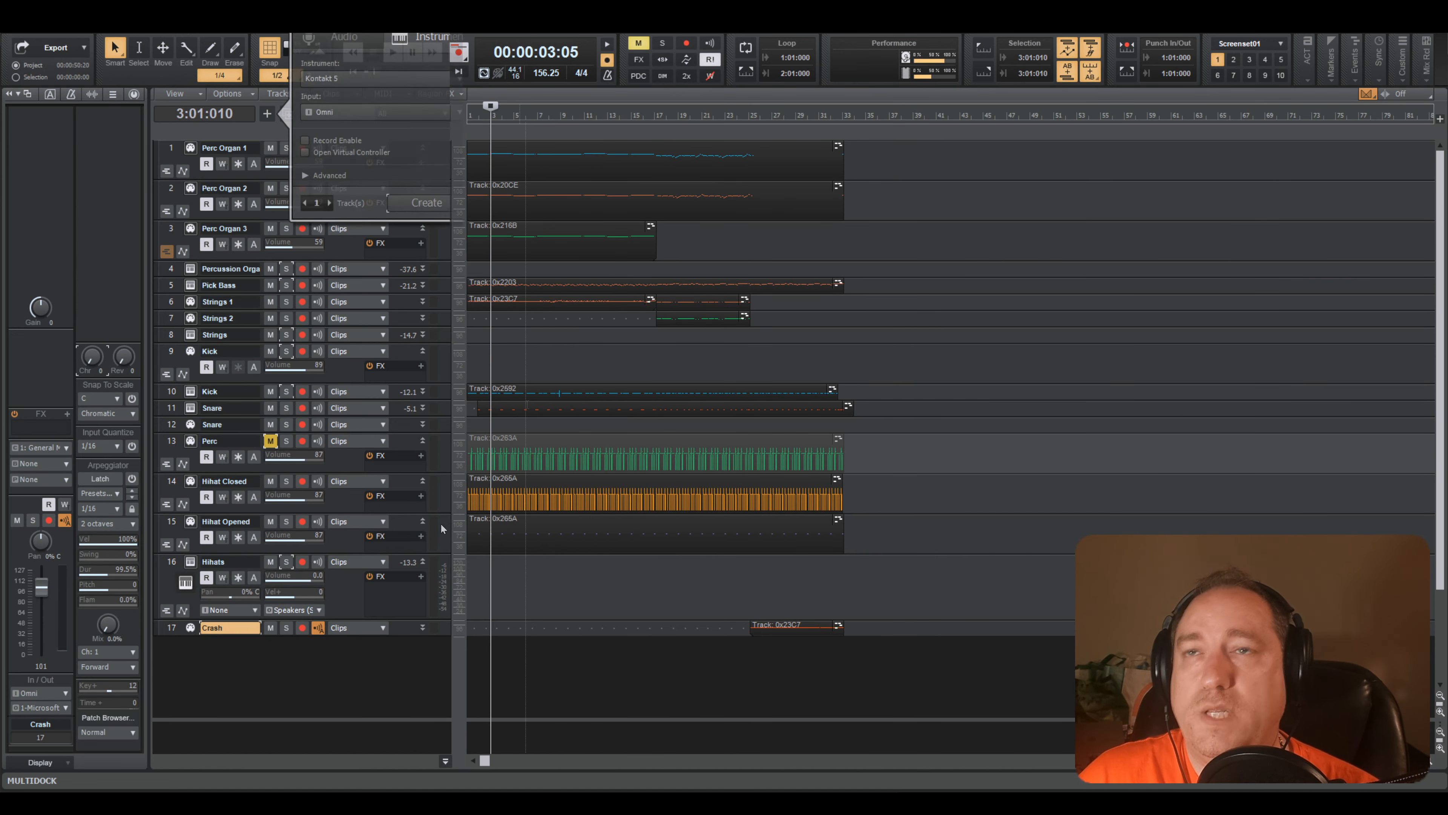
pyautogui.click(428, 203)
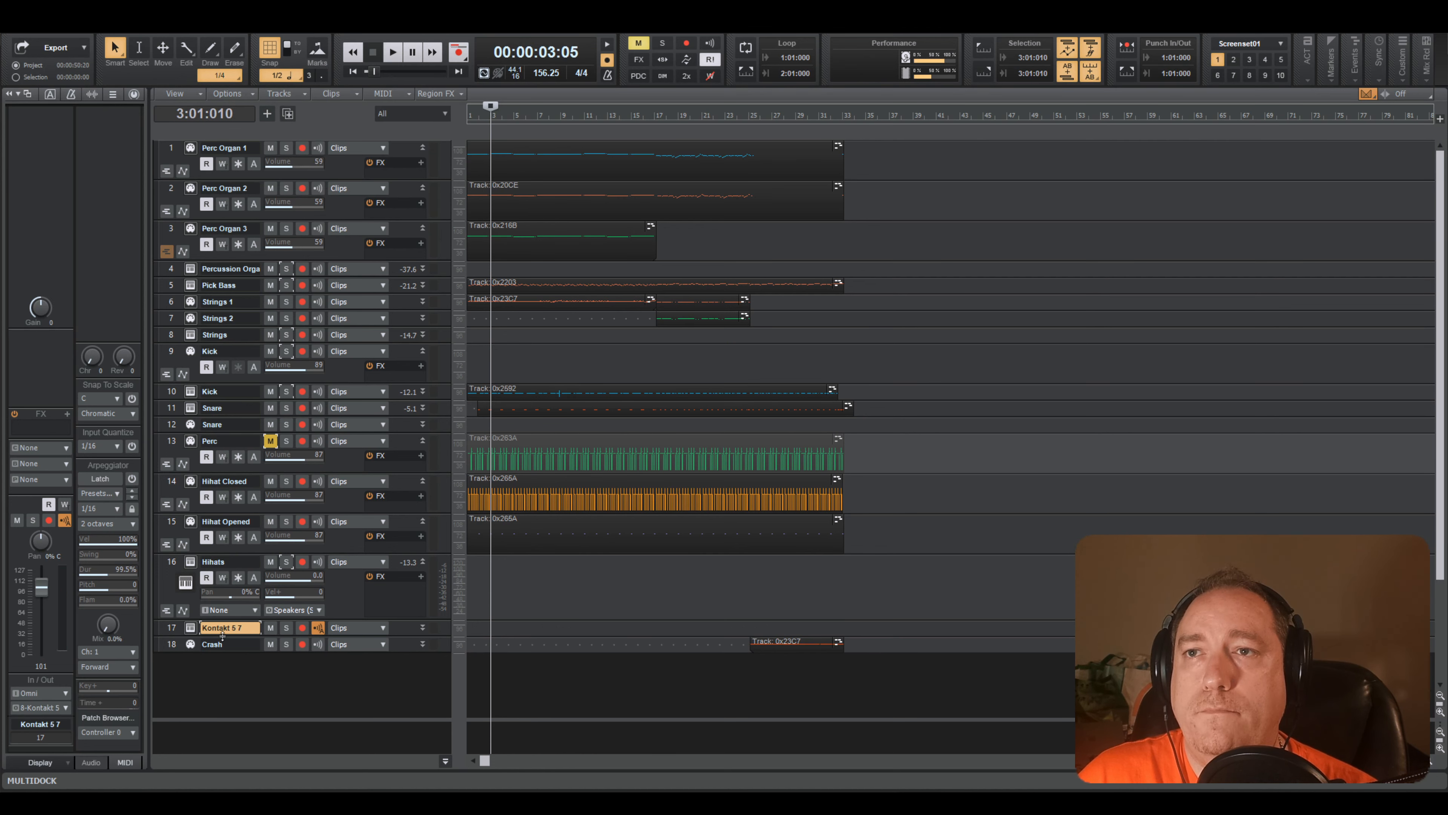
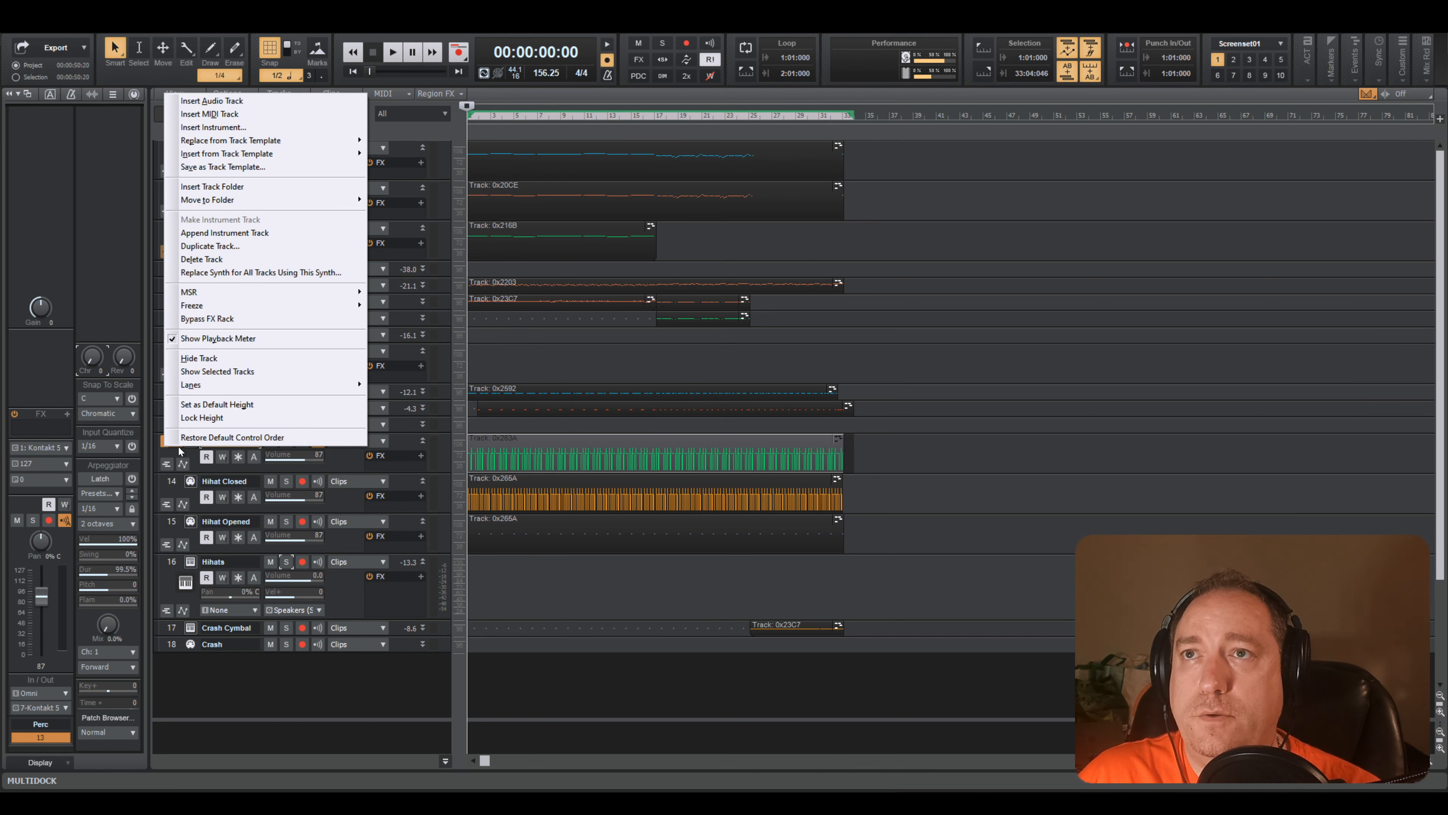
# - Duplicate the Perc track twice with its events, properties and effects, and name the three tracks Conga 1, Conga 2 and Conga 3
pyautogui.click(211, 246)
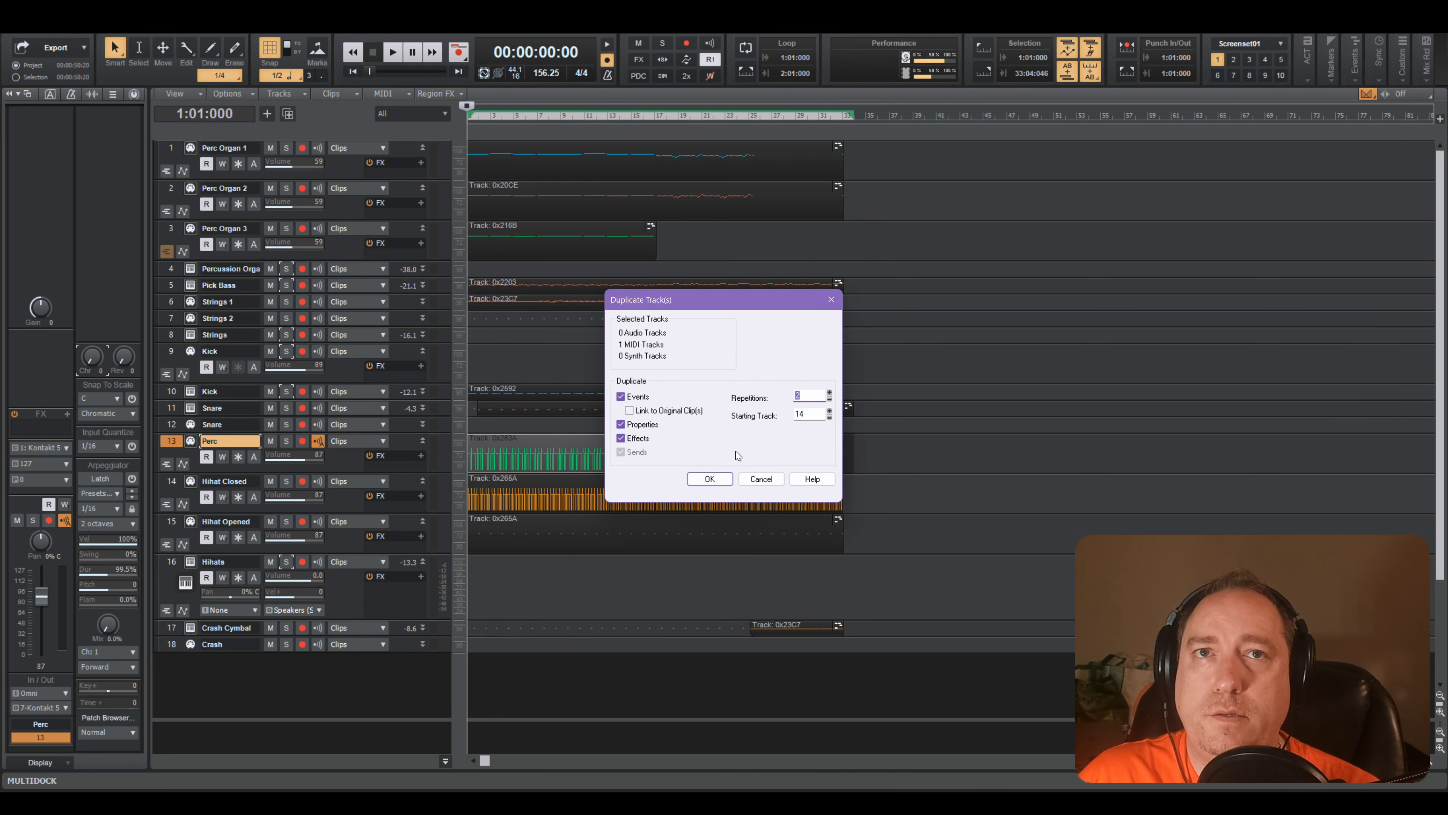
pyautogui.click(709, 479)
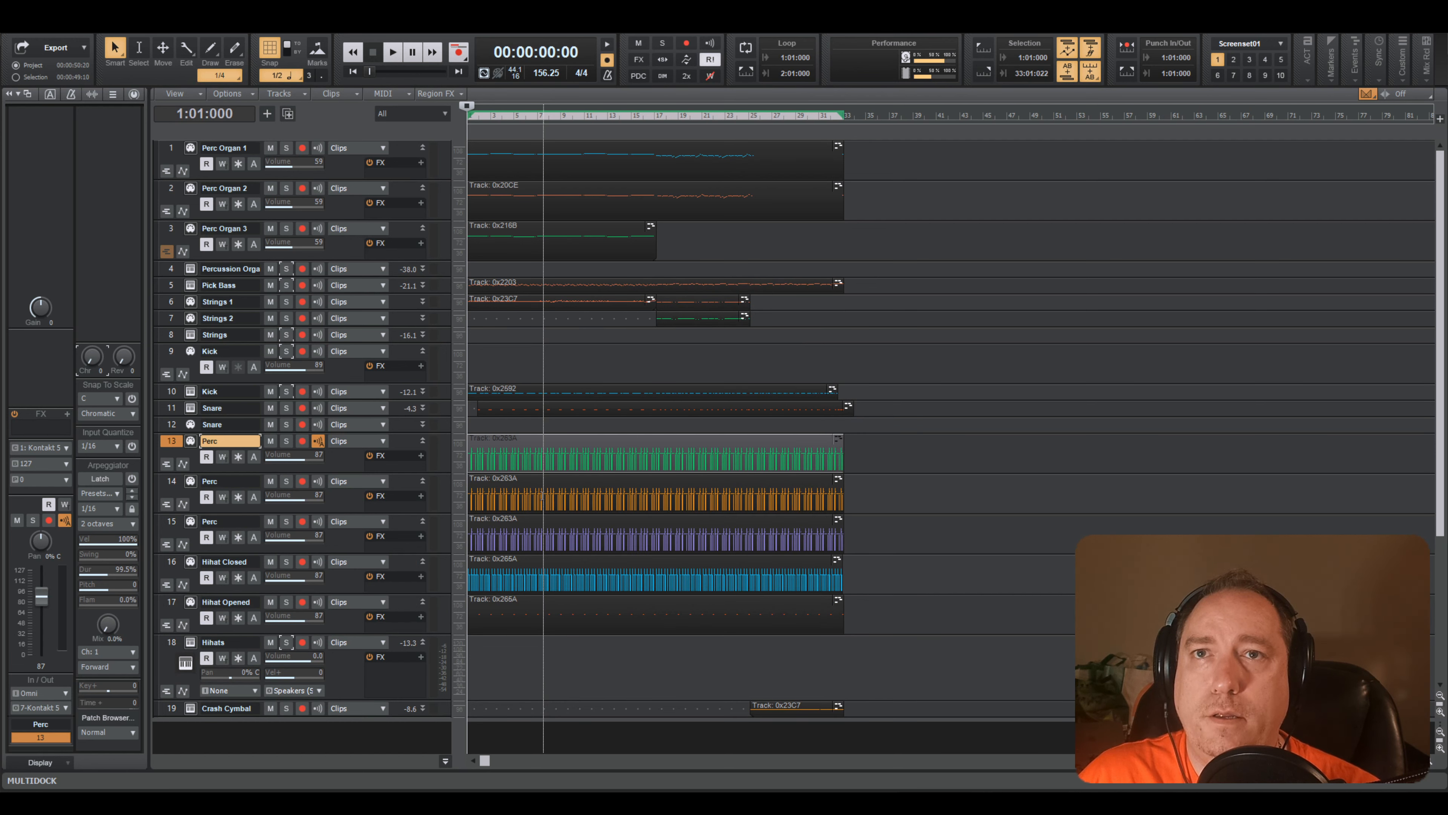
pyautogui.doubleClick(248, 437)
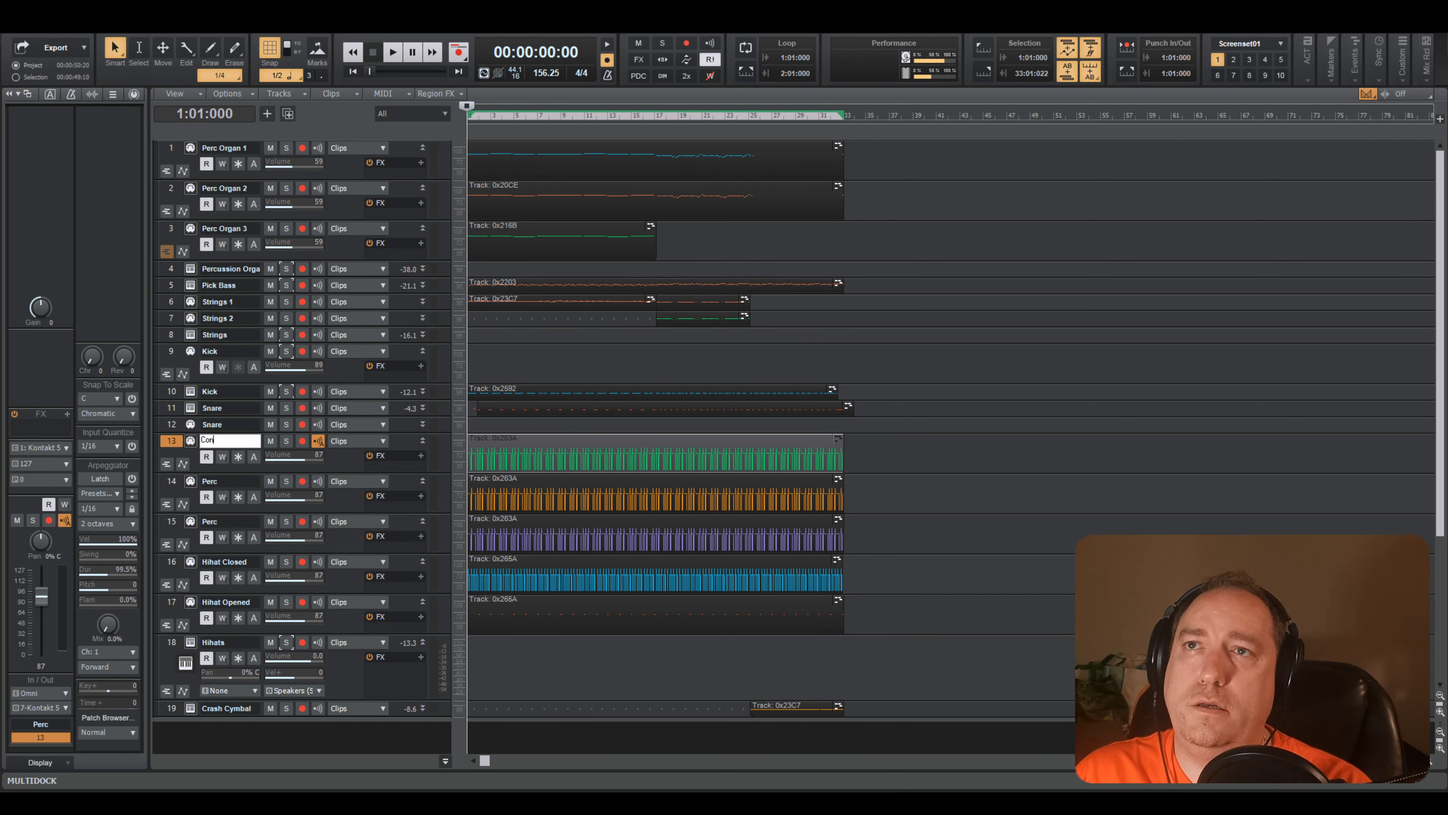
pyautogui.write('2')
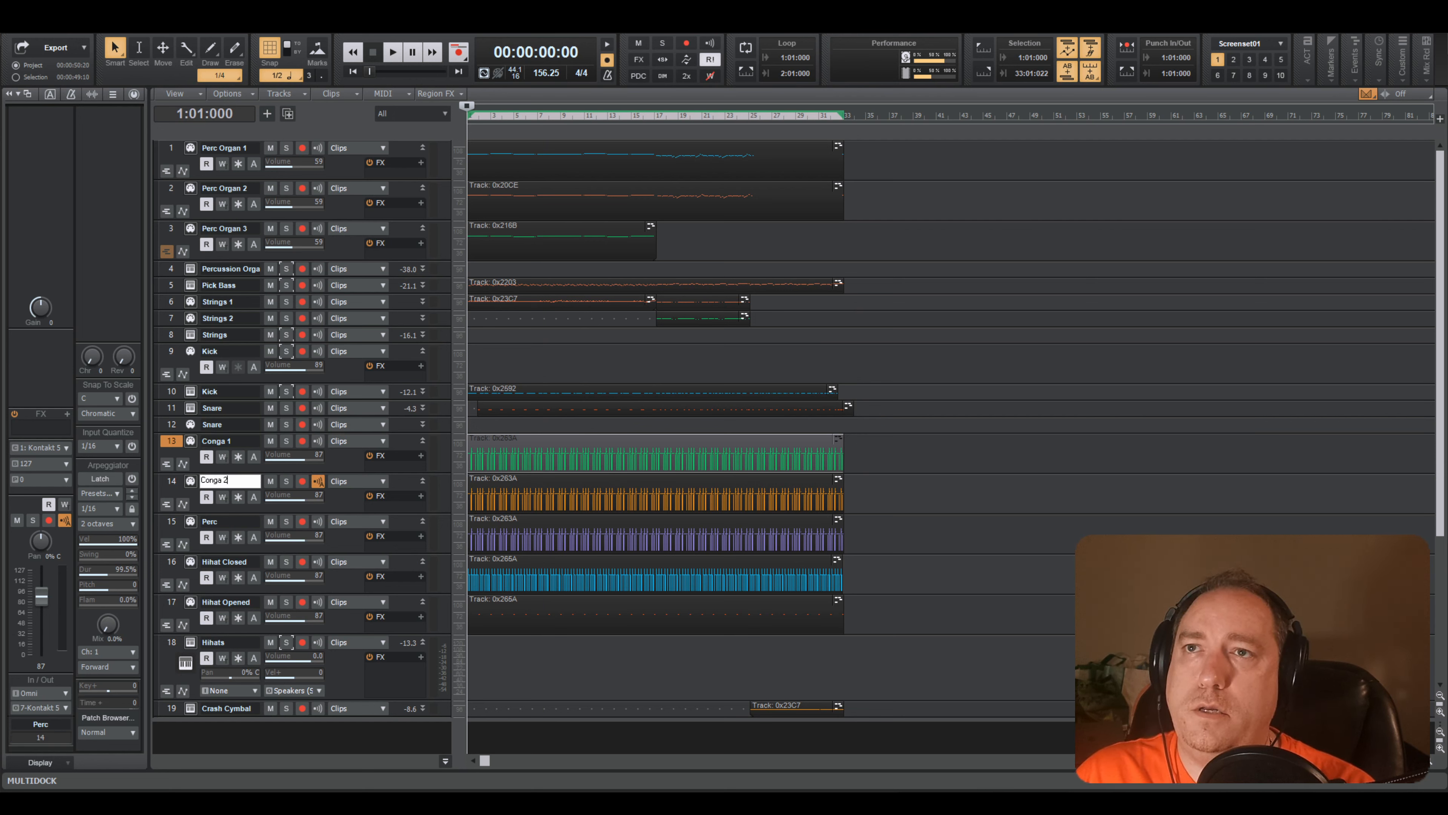
pyautogui.press('Return')
pyautogui.press('Down')
pyautogui.press('BackSpace')
pyautogui.write('3')
pyautogui.press('Return')
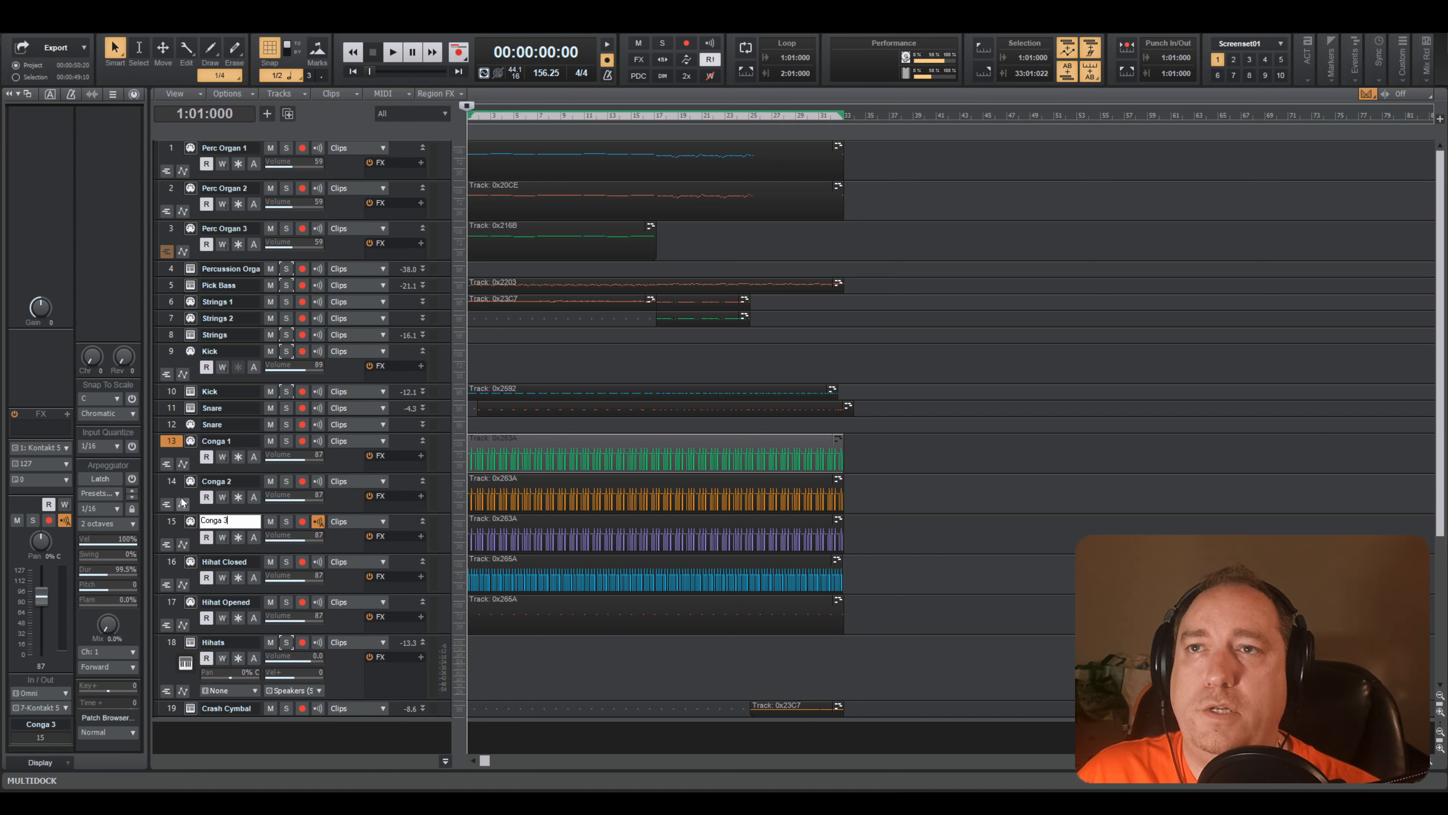
# - Delete Conga 1's two high note rows near C 6, and strip Conga 2 down to only its highest note row
pyautogui.doubleClick(490, 444)
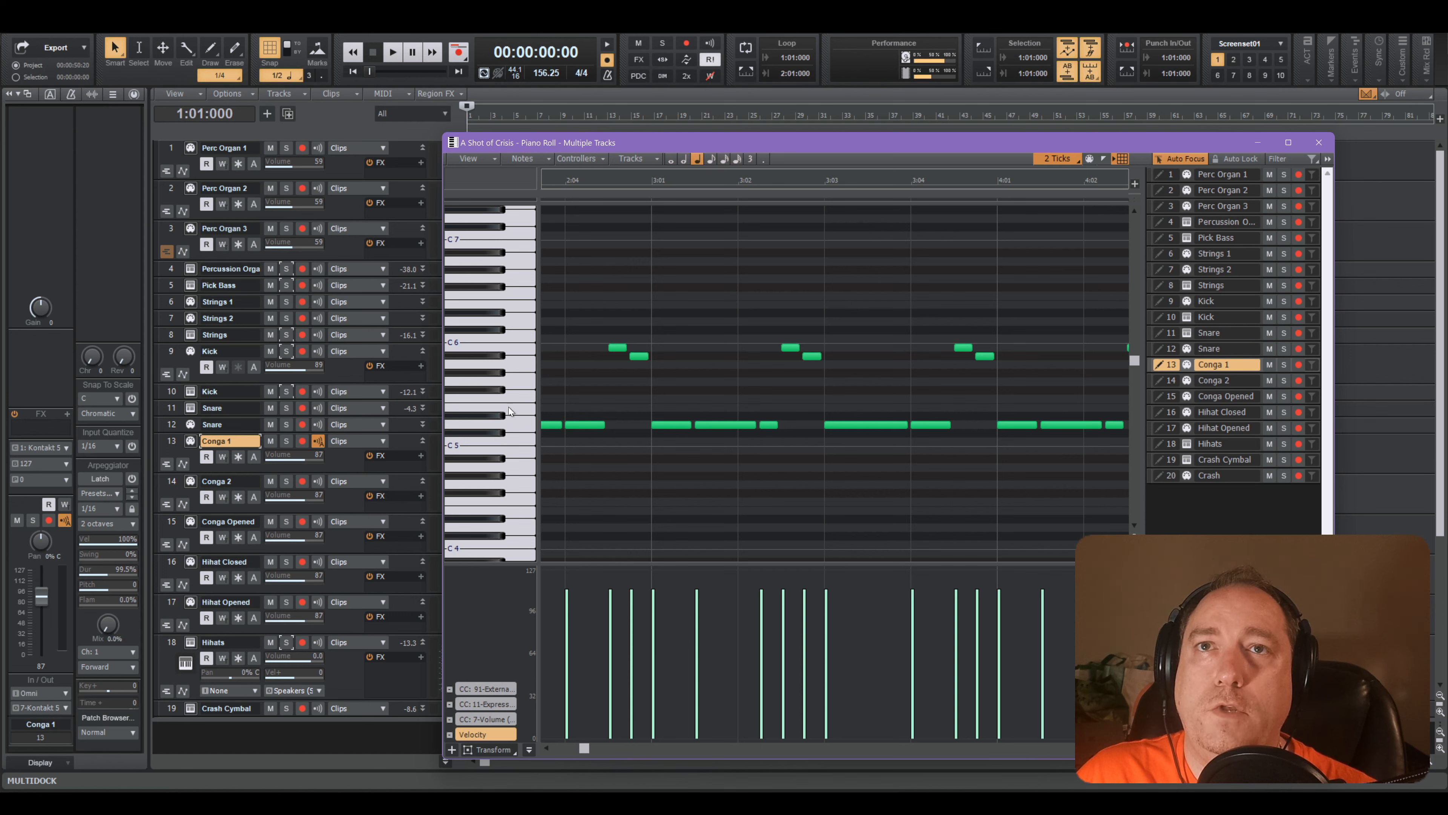
pyautogui.moveTo(524, 348); pyautogui.dragTo(522, 362)
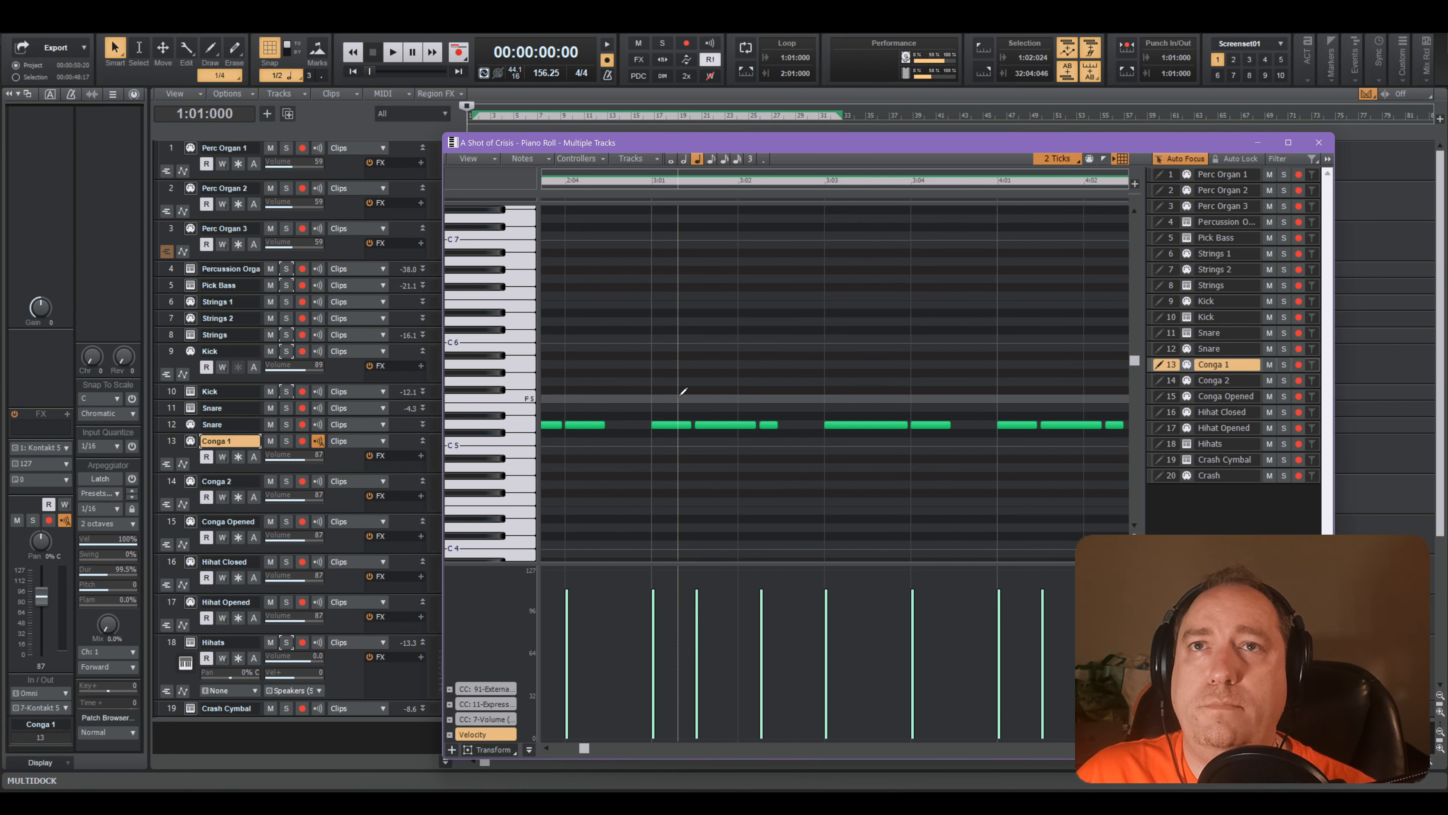
pyautogui.click(224, 481)
pyautogui.doubleClick(530, 484)
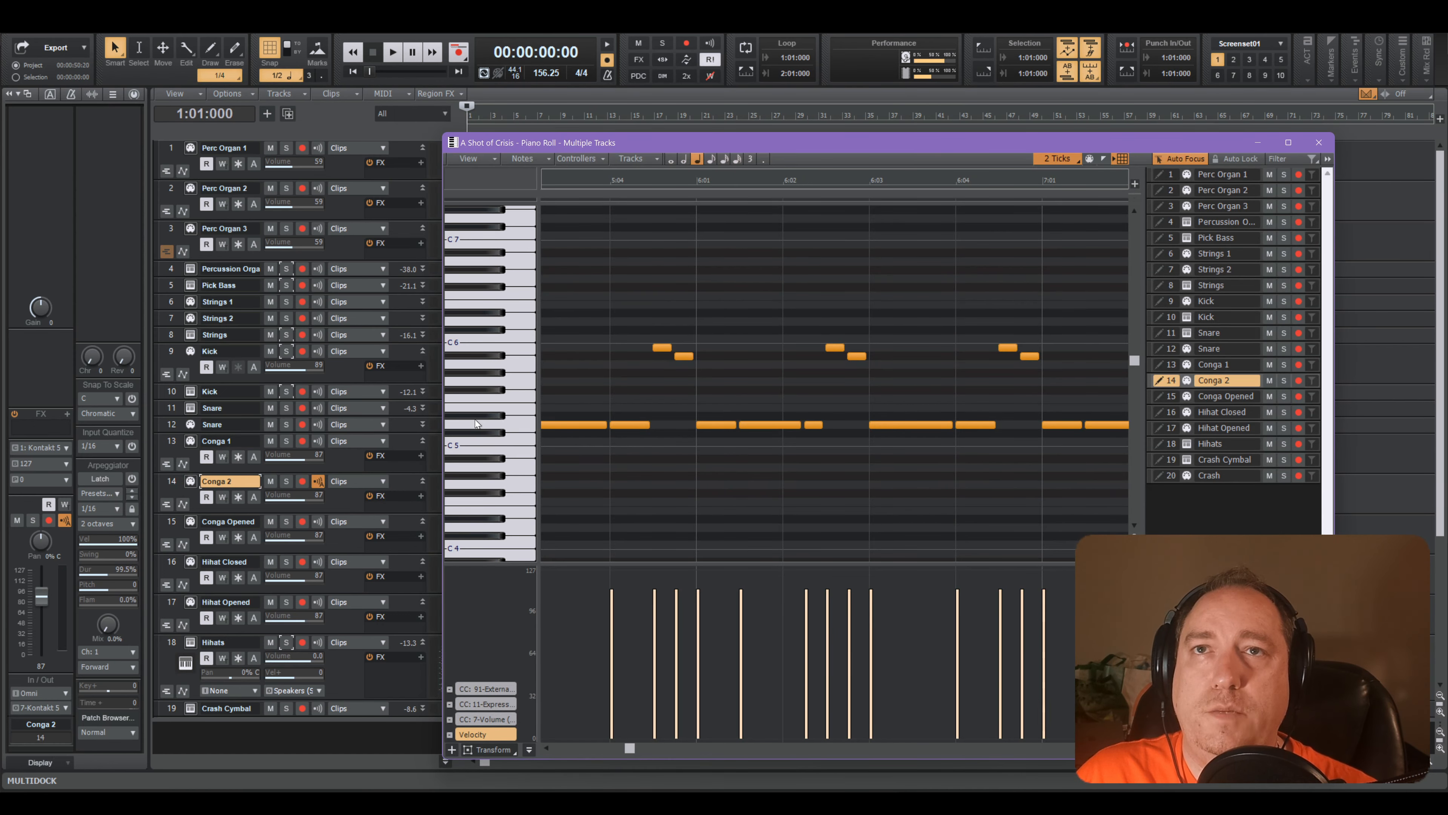
pyautogui.click(522, 426)
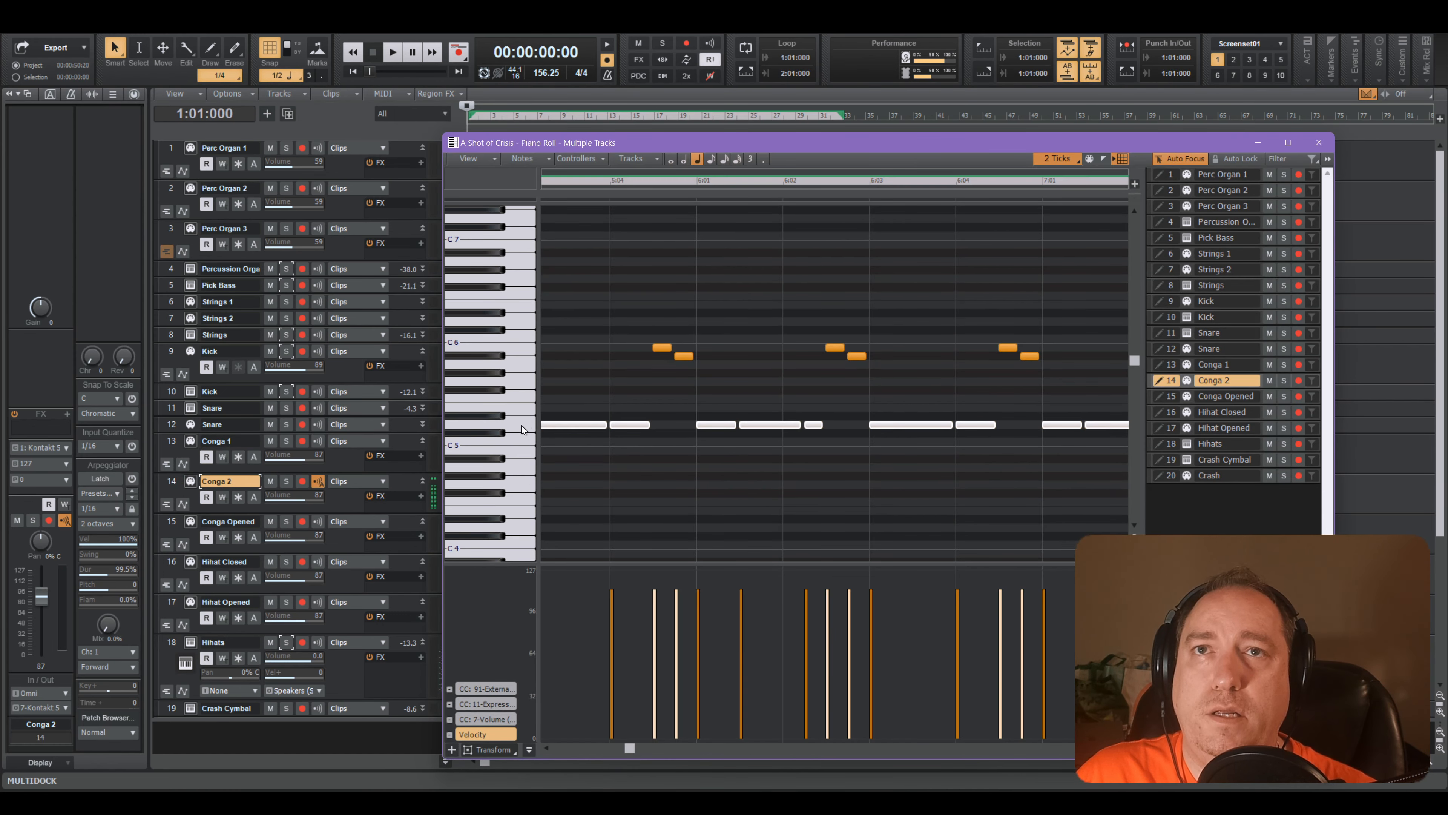
pyautogui.press('Delete')
pyautogui.click(501, 356)
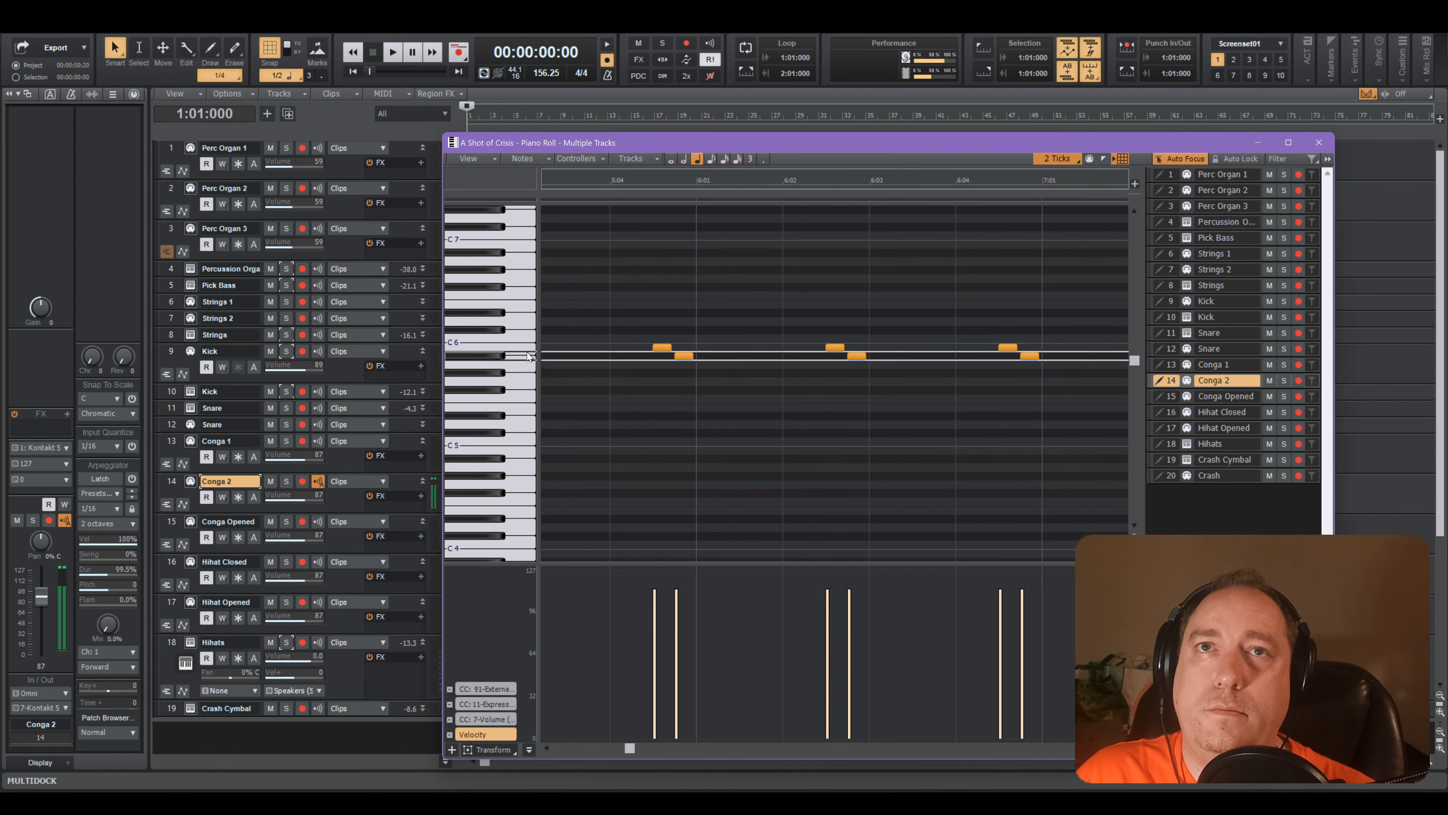
pyautogui.press('Delete')
pyautogui.click(1318, 142)
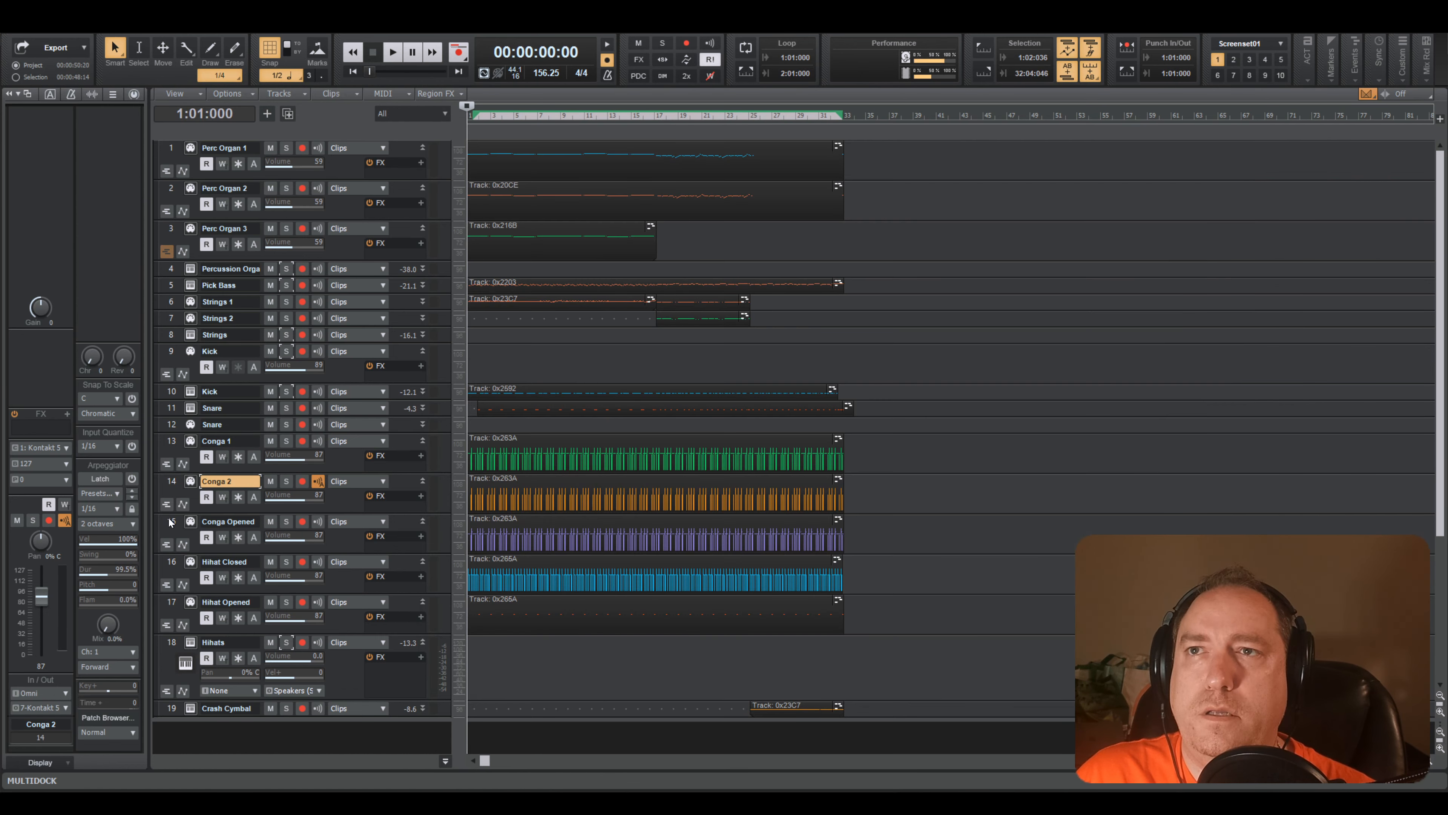
# - In Conga Opened, delete the low note row and the highest row, keeping only the middle row, and close the piano roll
pyautogui.click(171, 520)
pyautogui.click(534, 522)
pyautogui.doubleClick(534, 522)
pyautogui.click(492, 418)
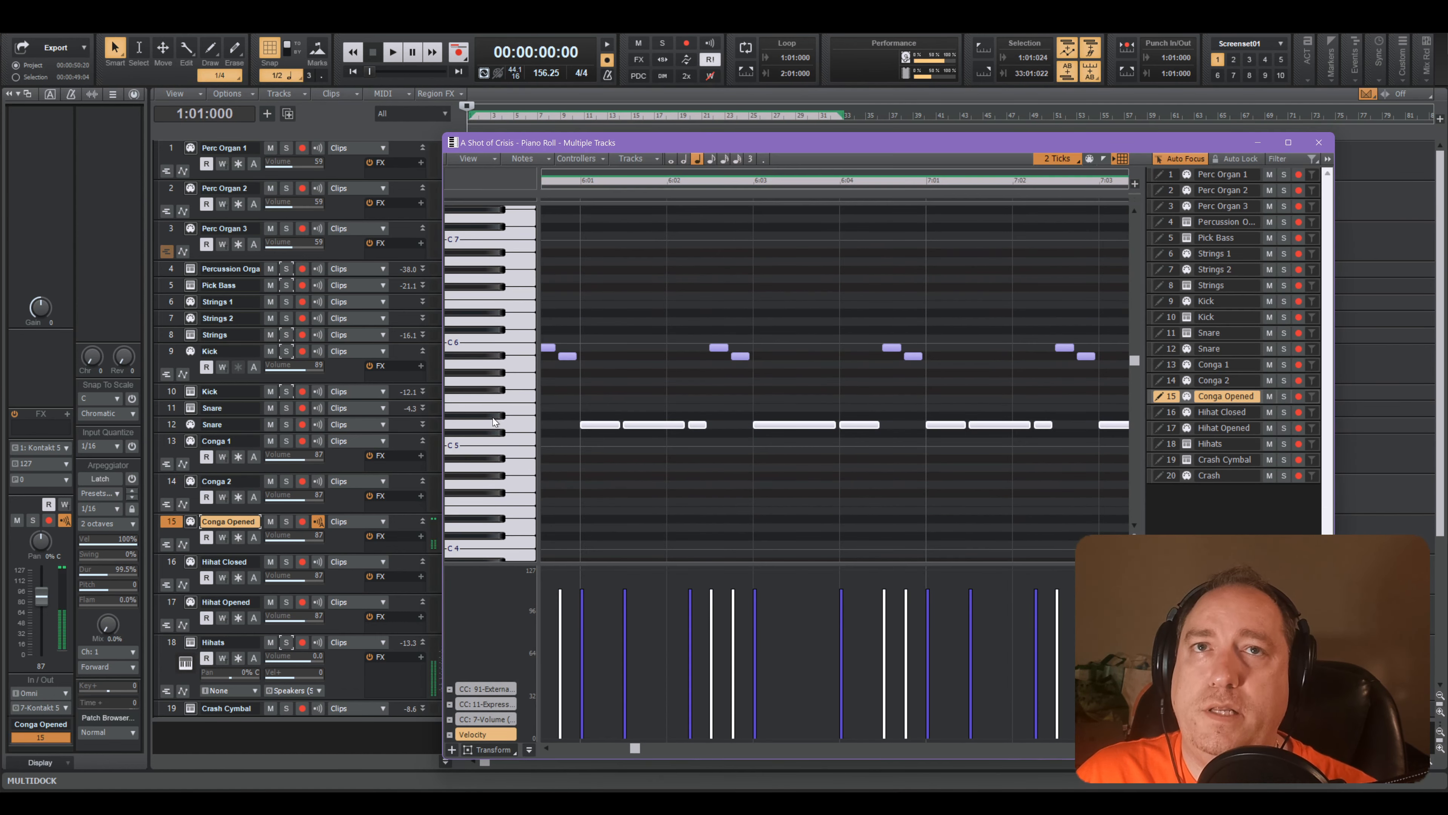
pyautogui.press('Delete')
pyautogui.press('Delete')
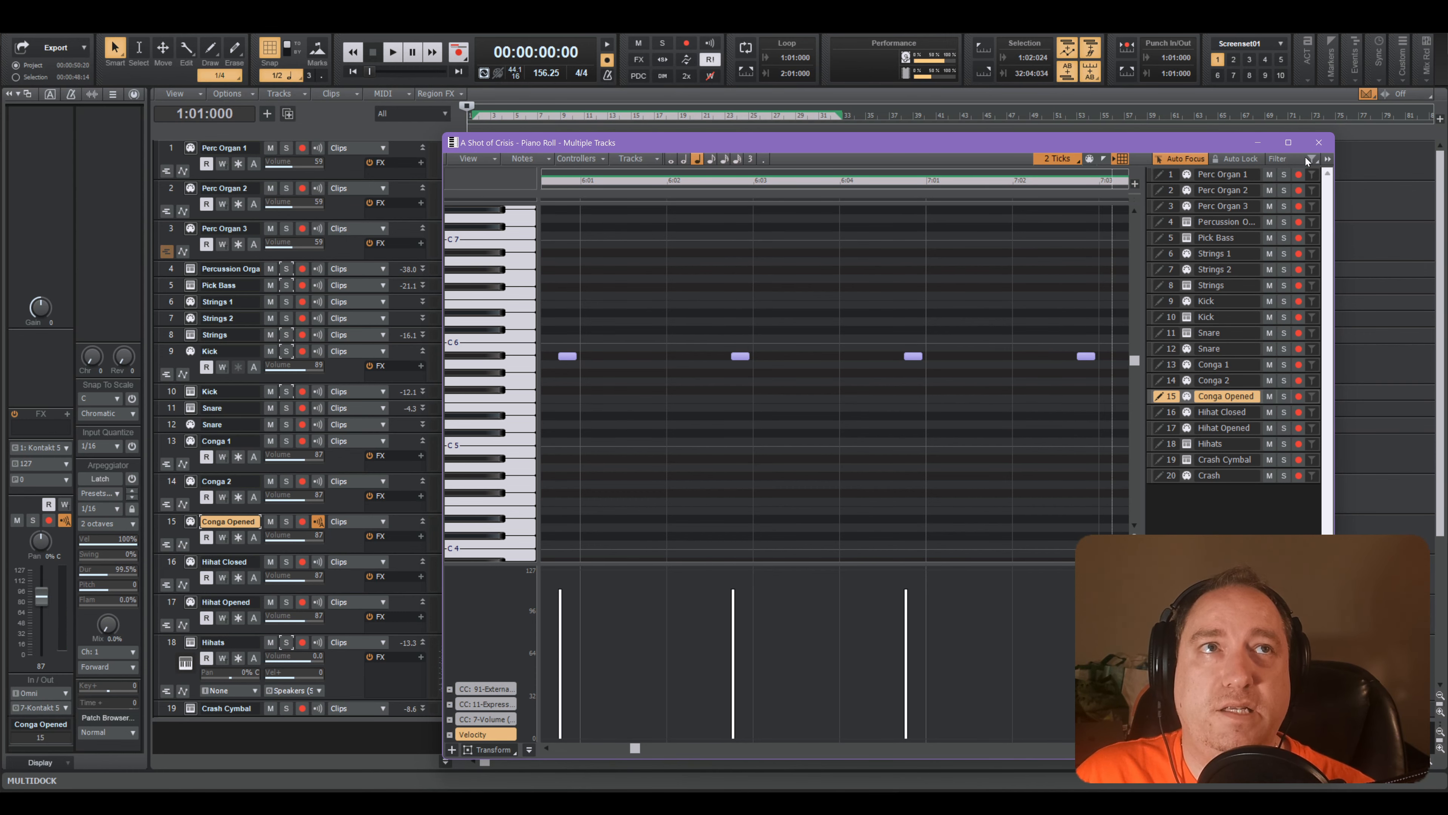
pyautogui.click(1319, 142)
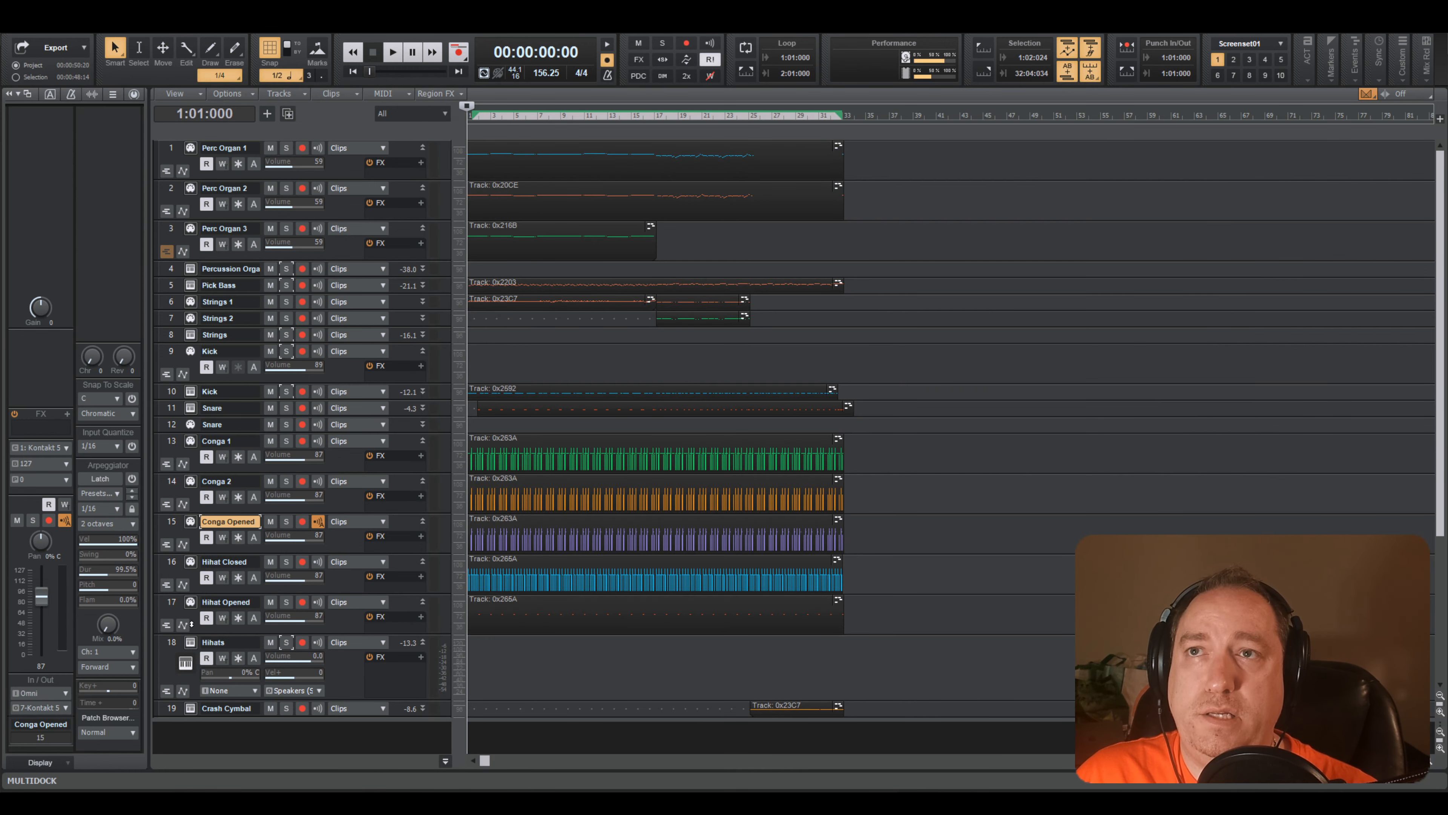
# - Insert a Kontakt 5 instrument track beside the conga tracks and name it Congas
pyautogui.scroll(-3, 298, 630)
pyautogui.rightClick(296, 627)
pyautogui.click(322, 485)
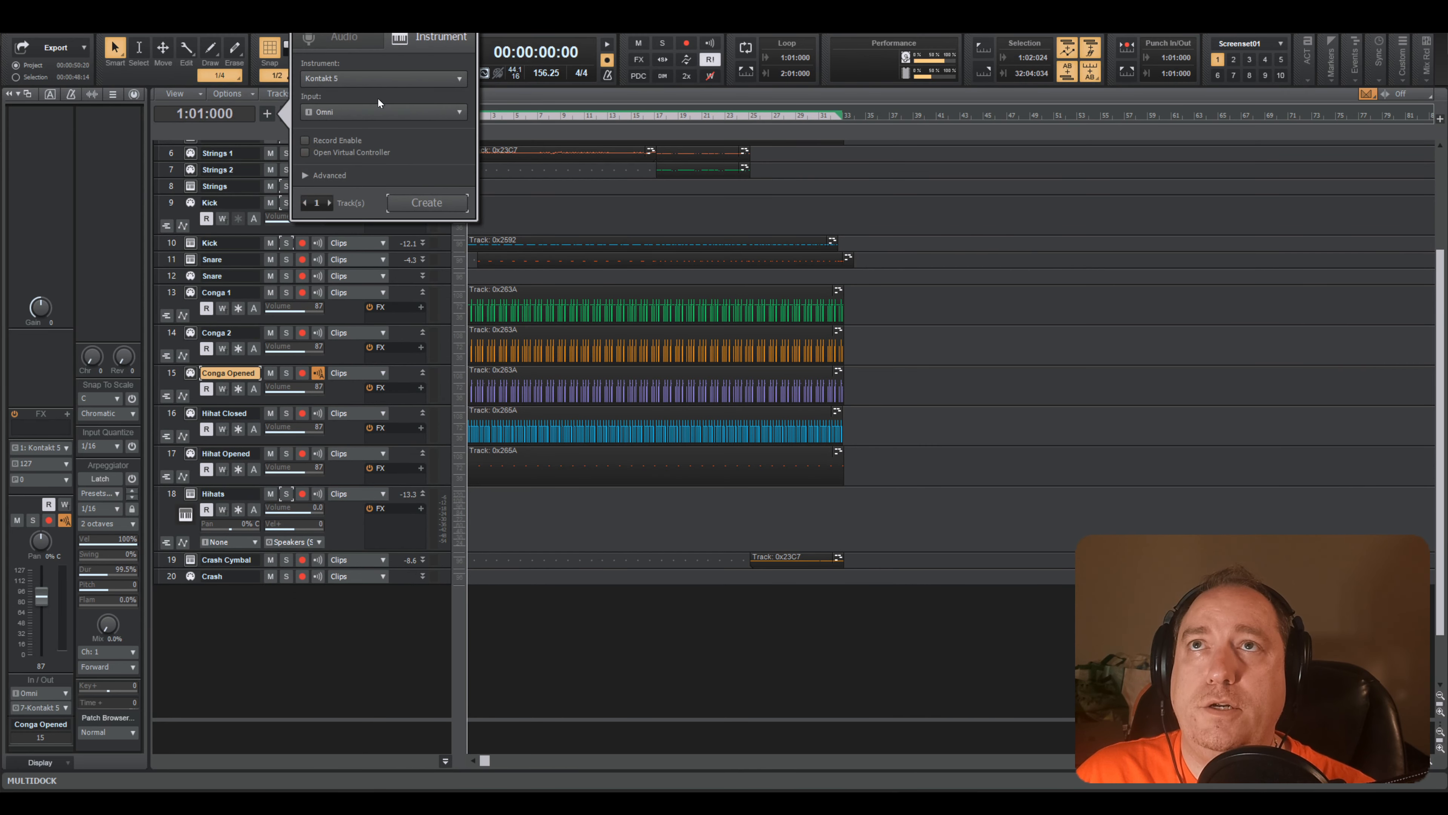
pyautogui.click(449, 208)
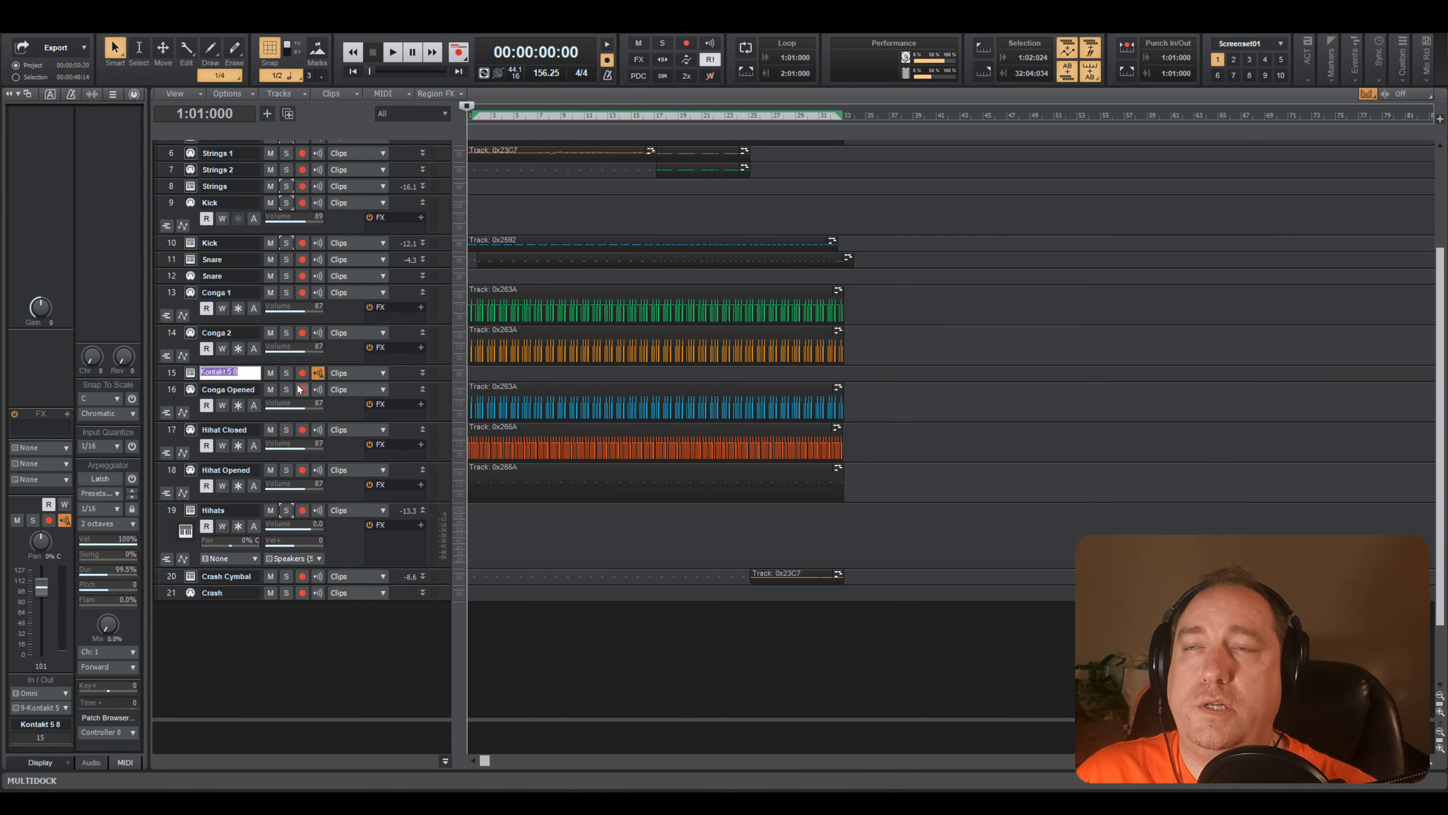
pyautogui.write('Congas')
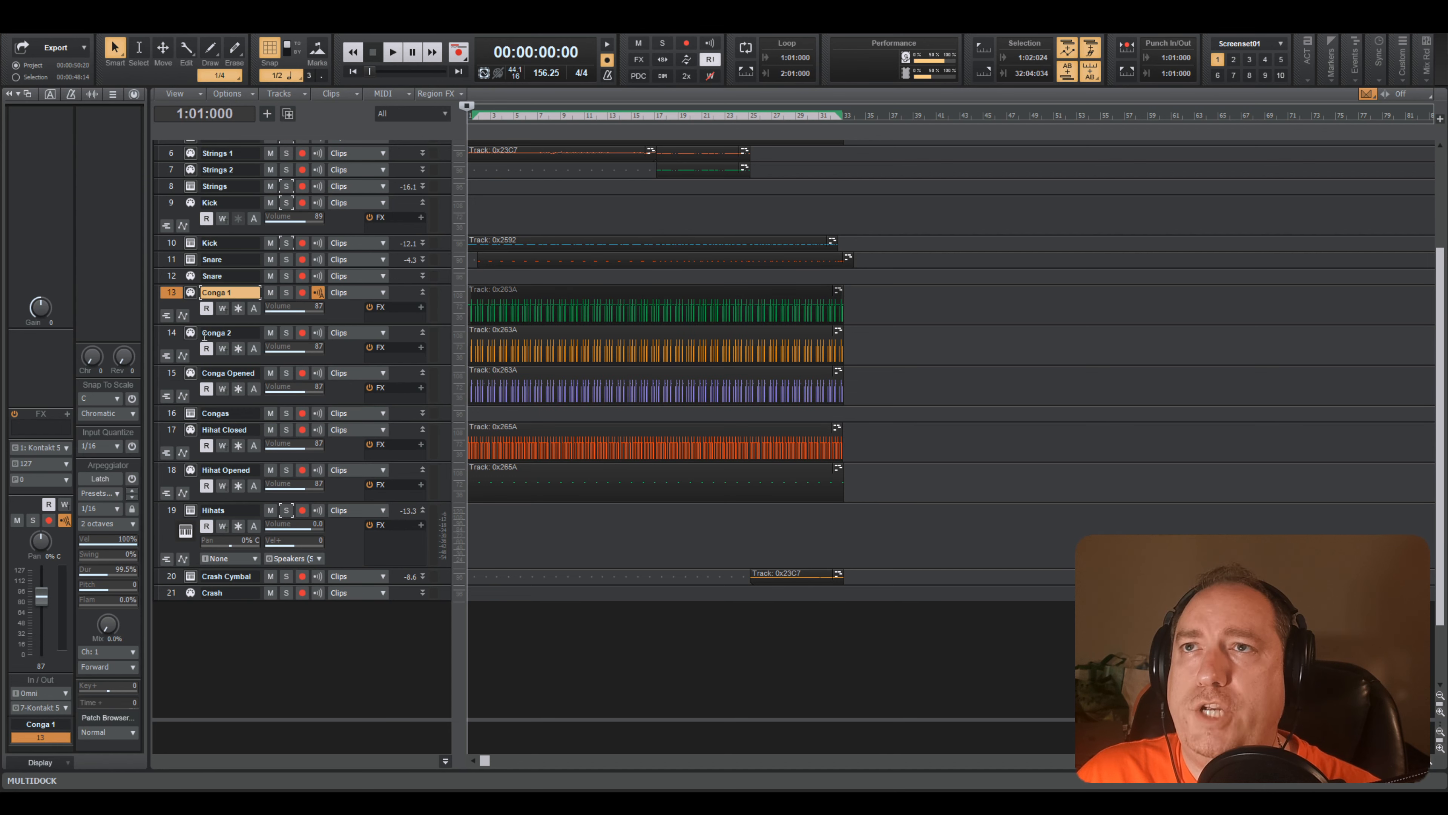
# - Assign the Conga 2 track to channel 2: Kontakt 5 and the Conga Opened track to channel 3: Kontakt 5
pyautogui.click(171, 333)
pyautogui.click(40, 448)
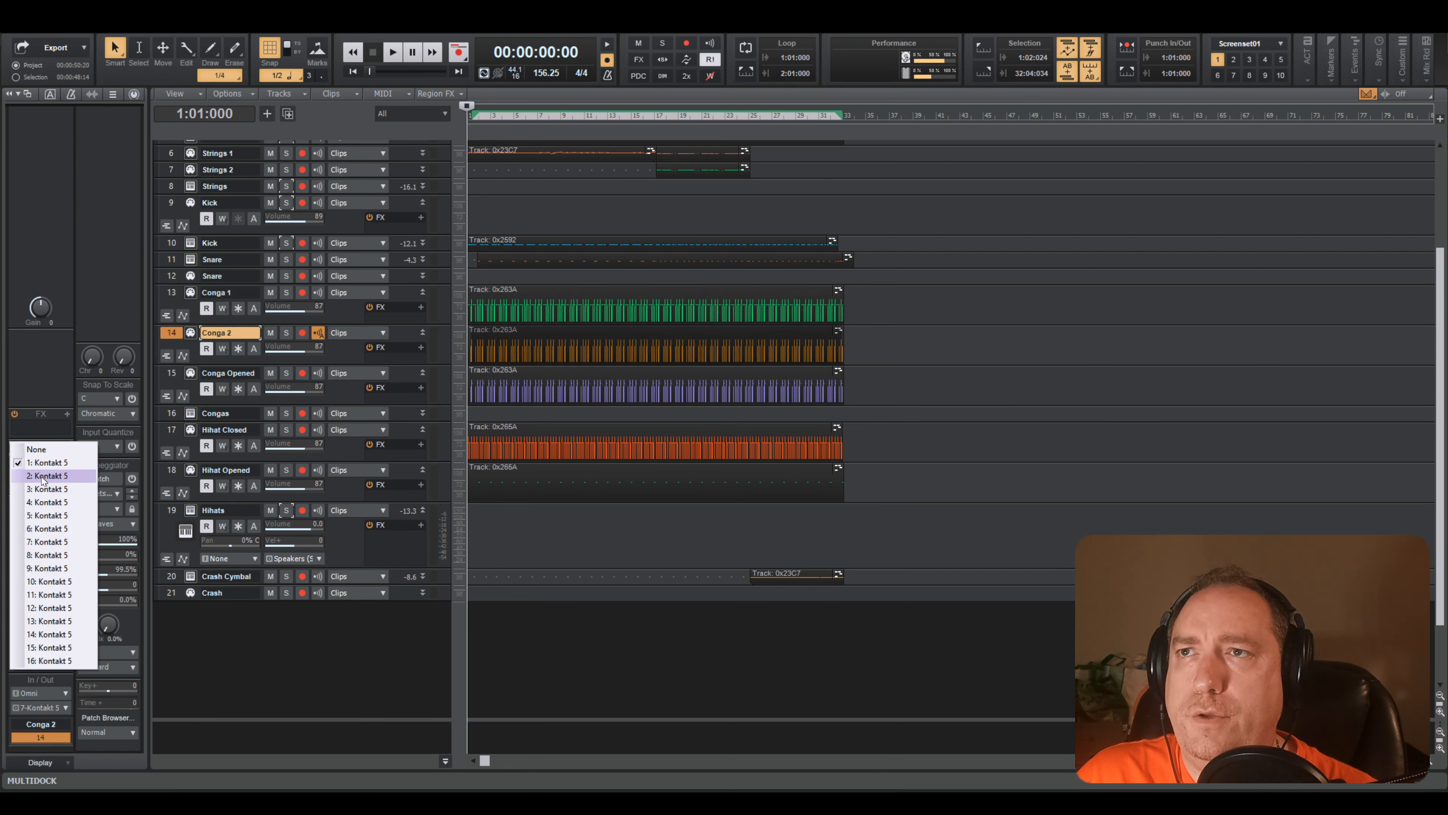
pyautogui.click(43, 475)
pyautogui.click(171, 373)
pyautogui.click(40, 448)
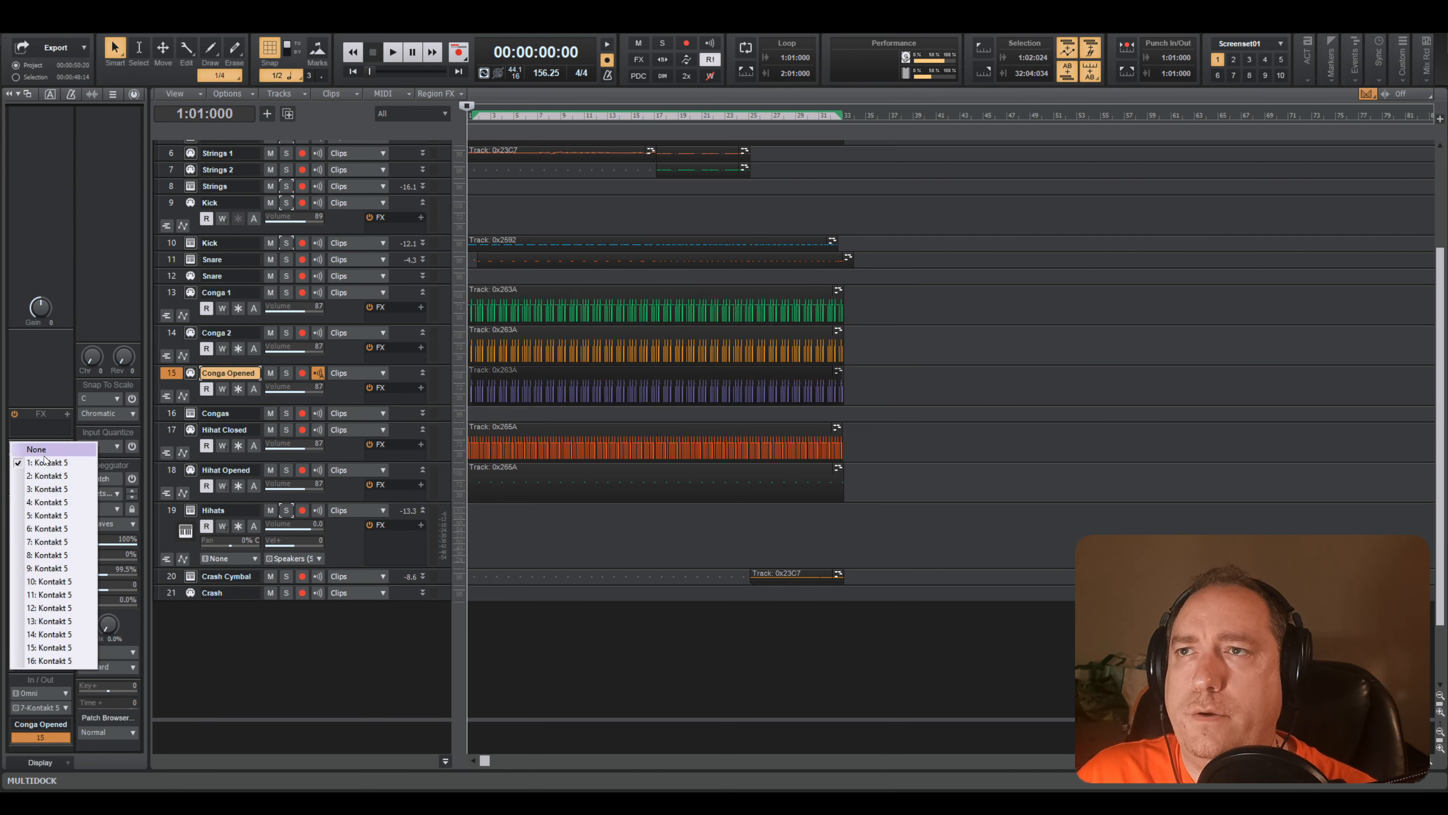
pyautogui.click(43, 489)
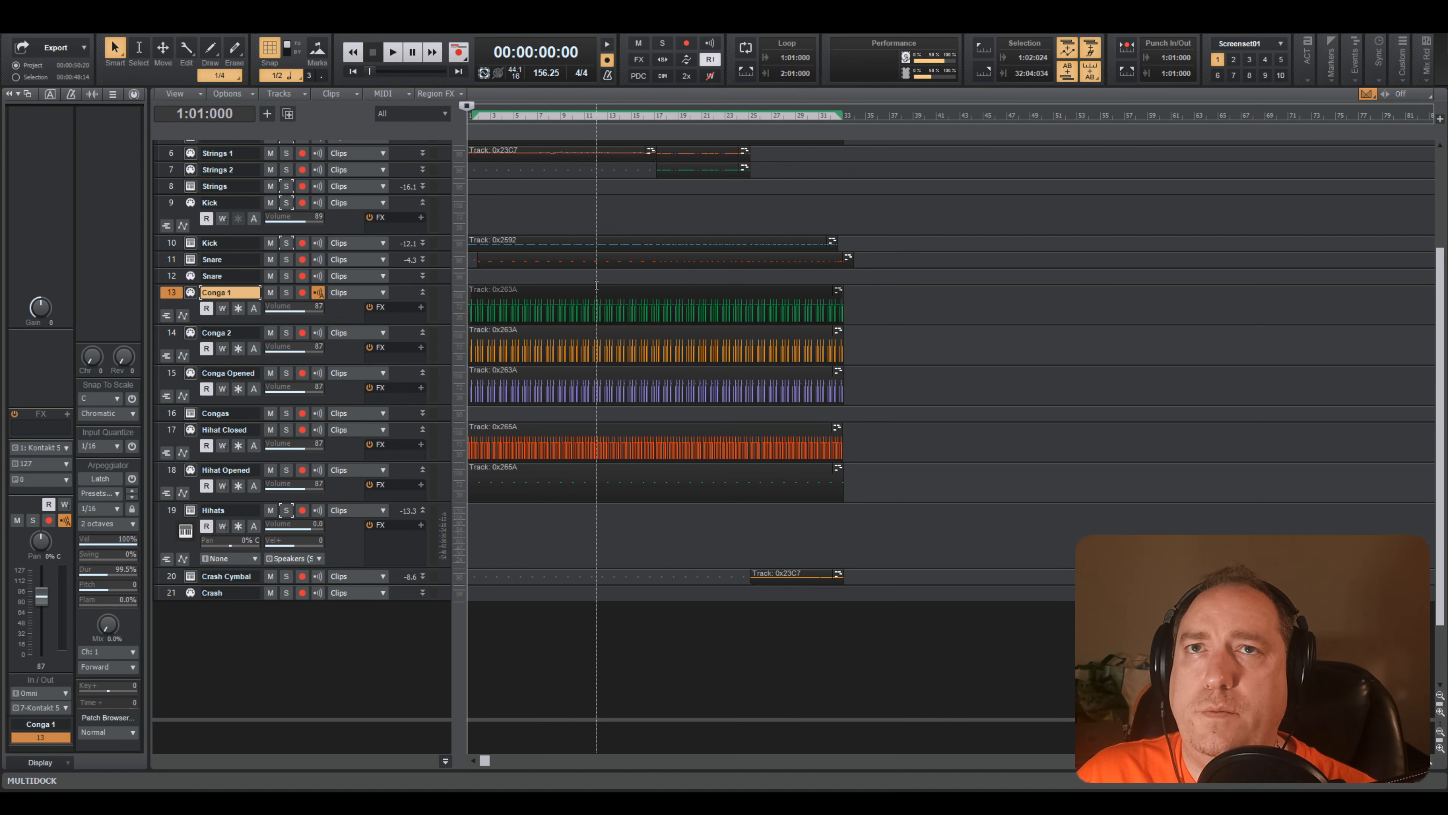
# - Examine Conga 1's CC 7 volume events in the piano roll back towards the start of the clip
pyautogui.click(580, 289)
pyautogui.doubleClick(581, 289)
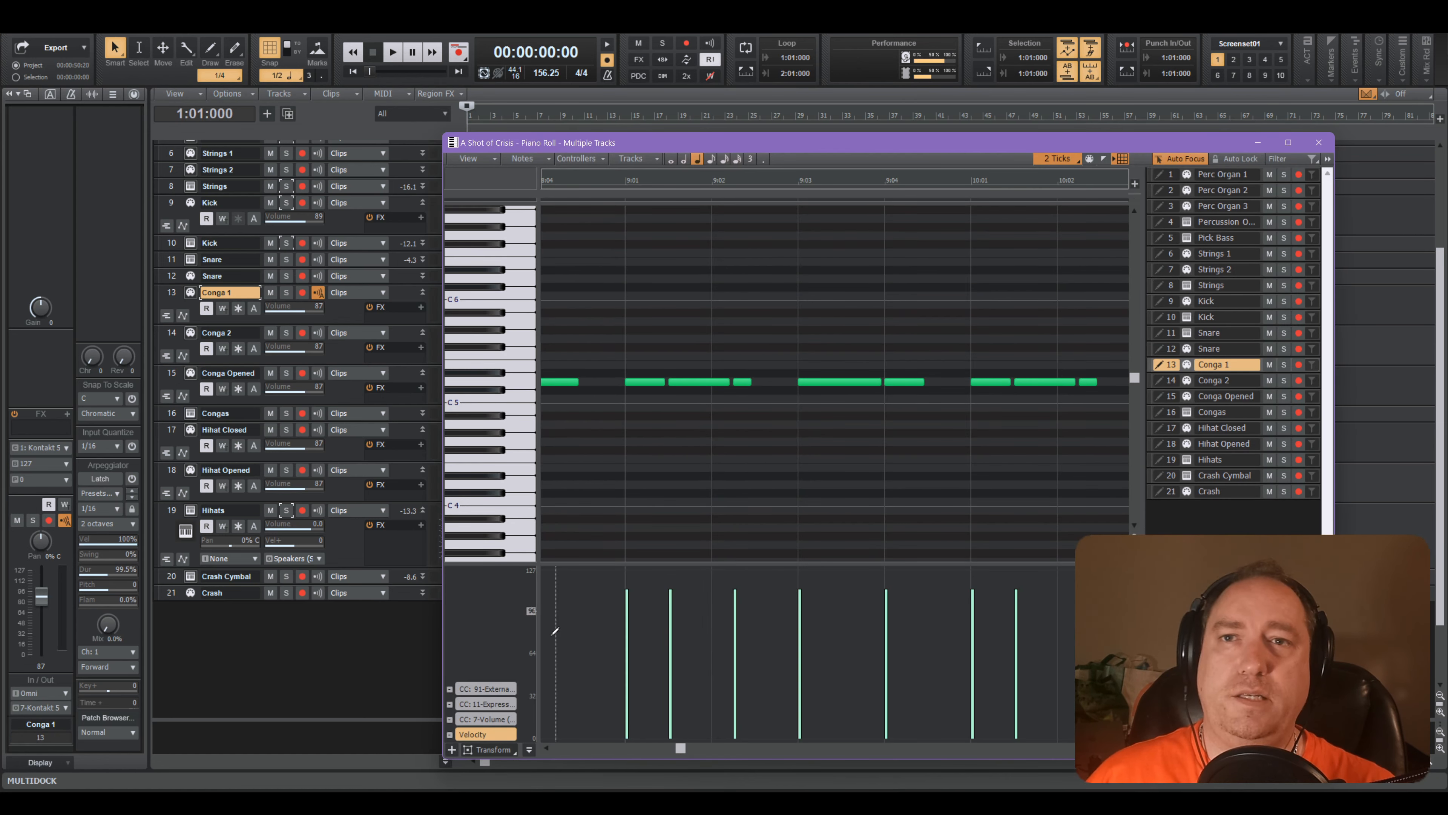
pyautogui.click(504, 720)
pyautogui.moveTo(686, 749); pyautogui.dragTo(559, 750)
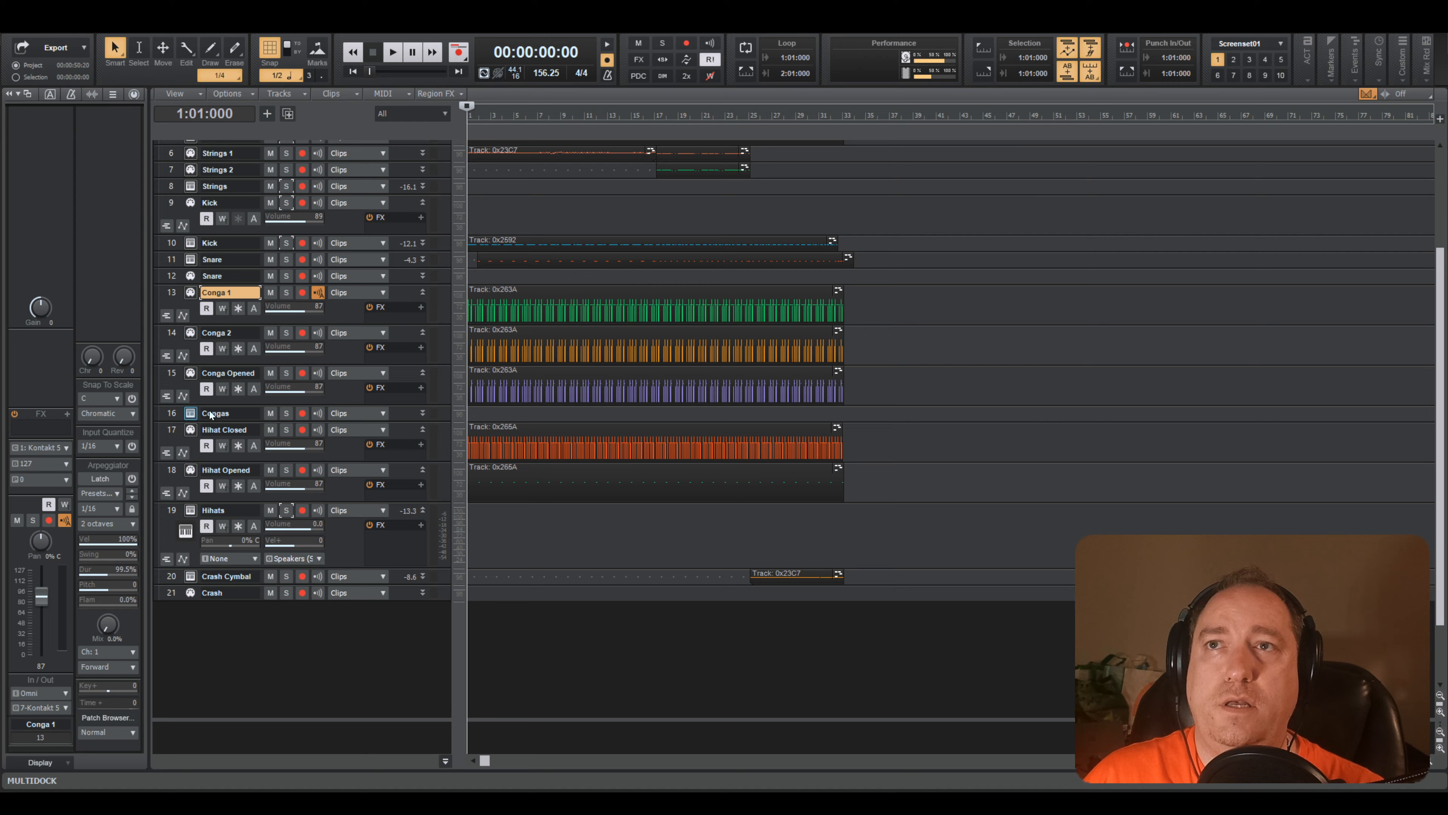
# - Load the Conga 05.nki patch twice in the Congas Kontakt instrument, on MIDI channels 1 and 2, and close its window
pyautogui.click(192, 413)
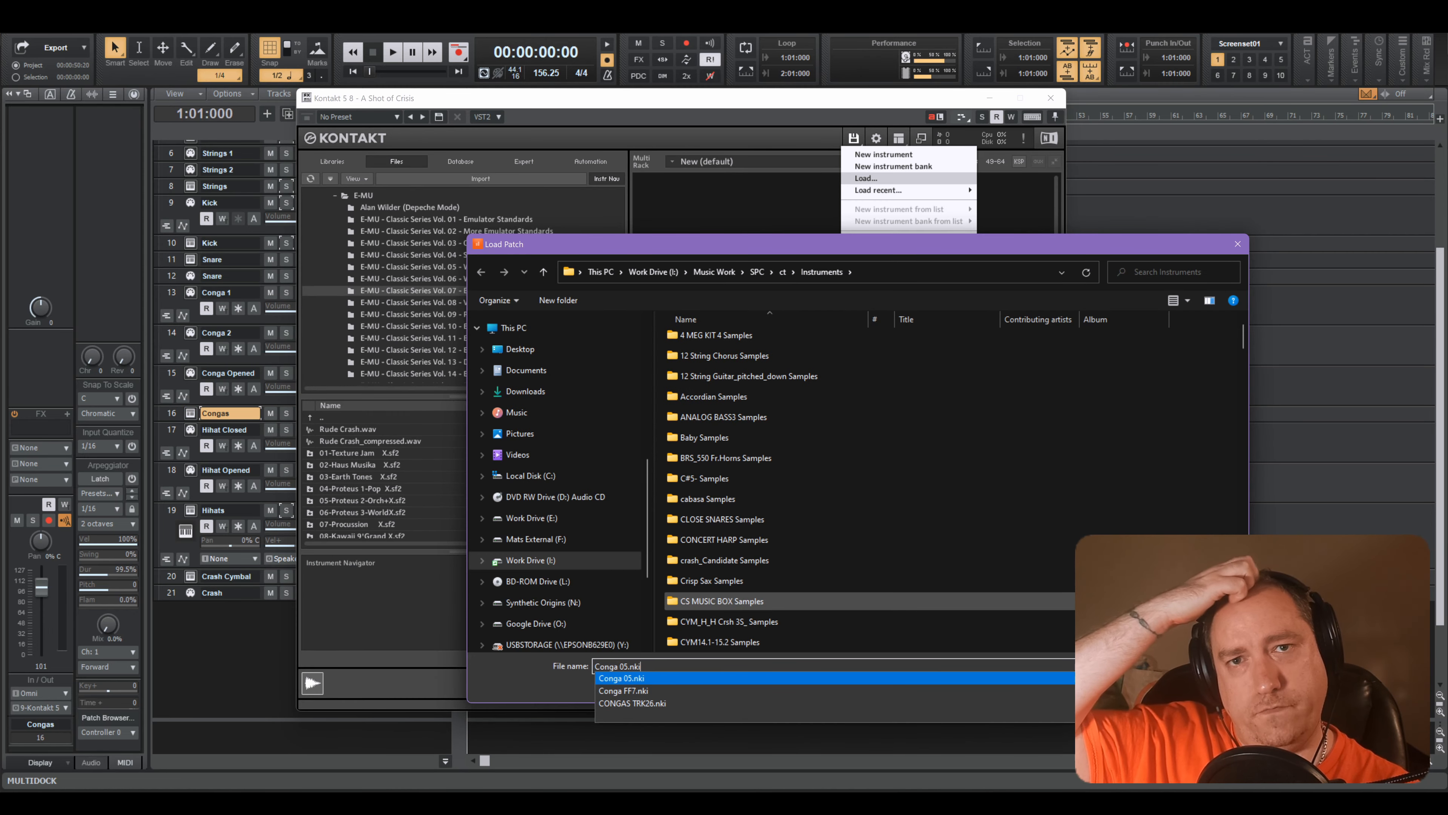
pyautogui.press('Return')
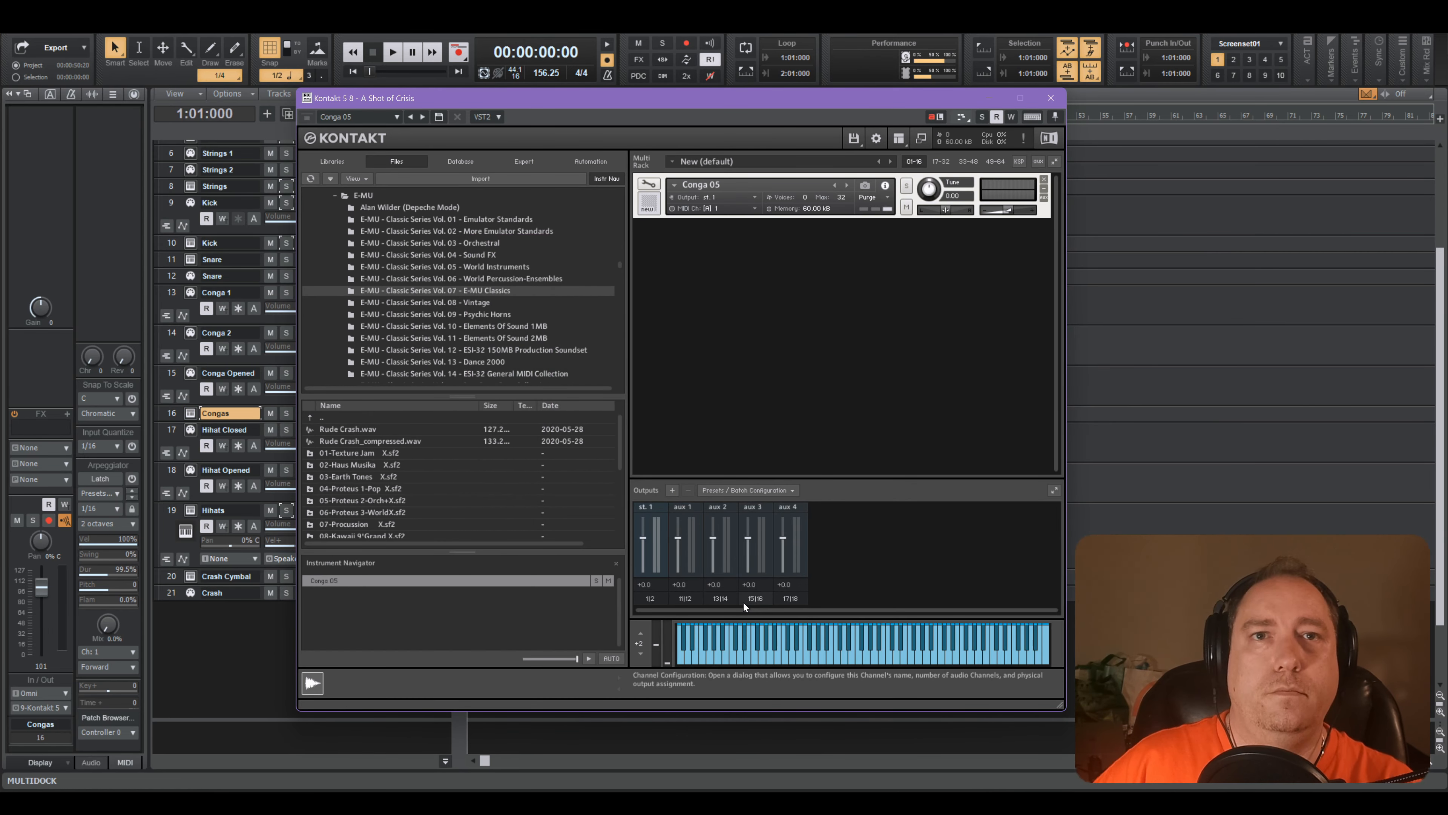
pyautogui.click(843, 656)
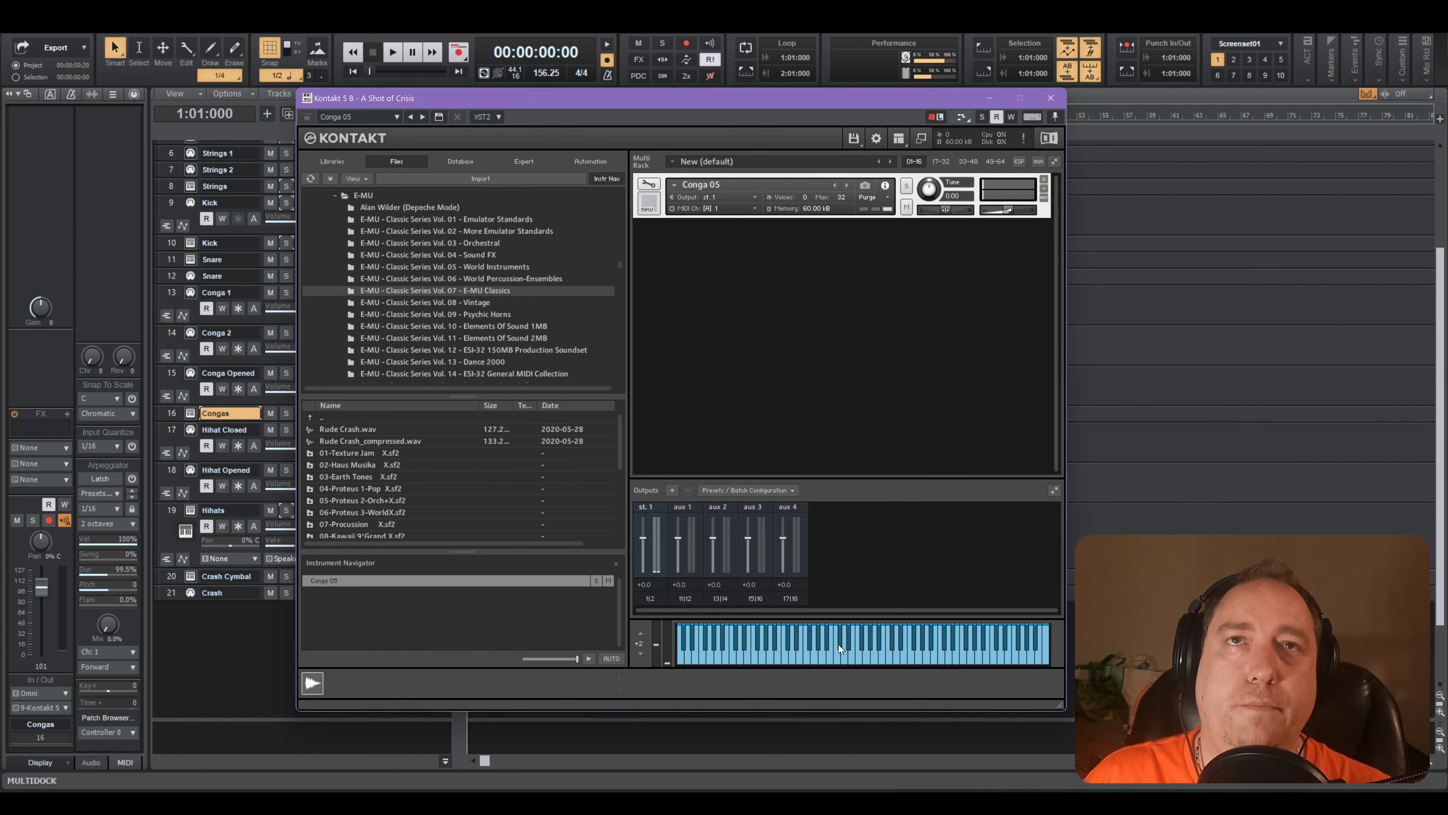
pyautogui.click(854, 137)
pyautogui.moveTo(867, 193)
pyautogui.click(770, 193)
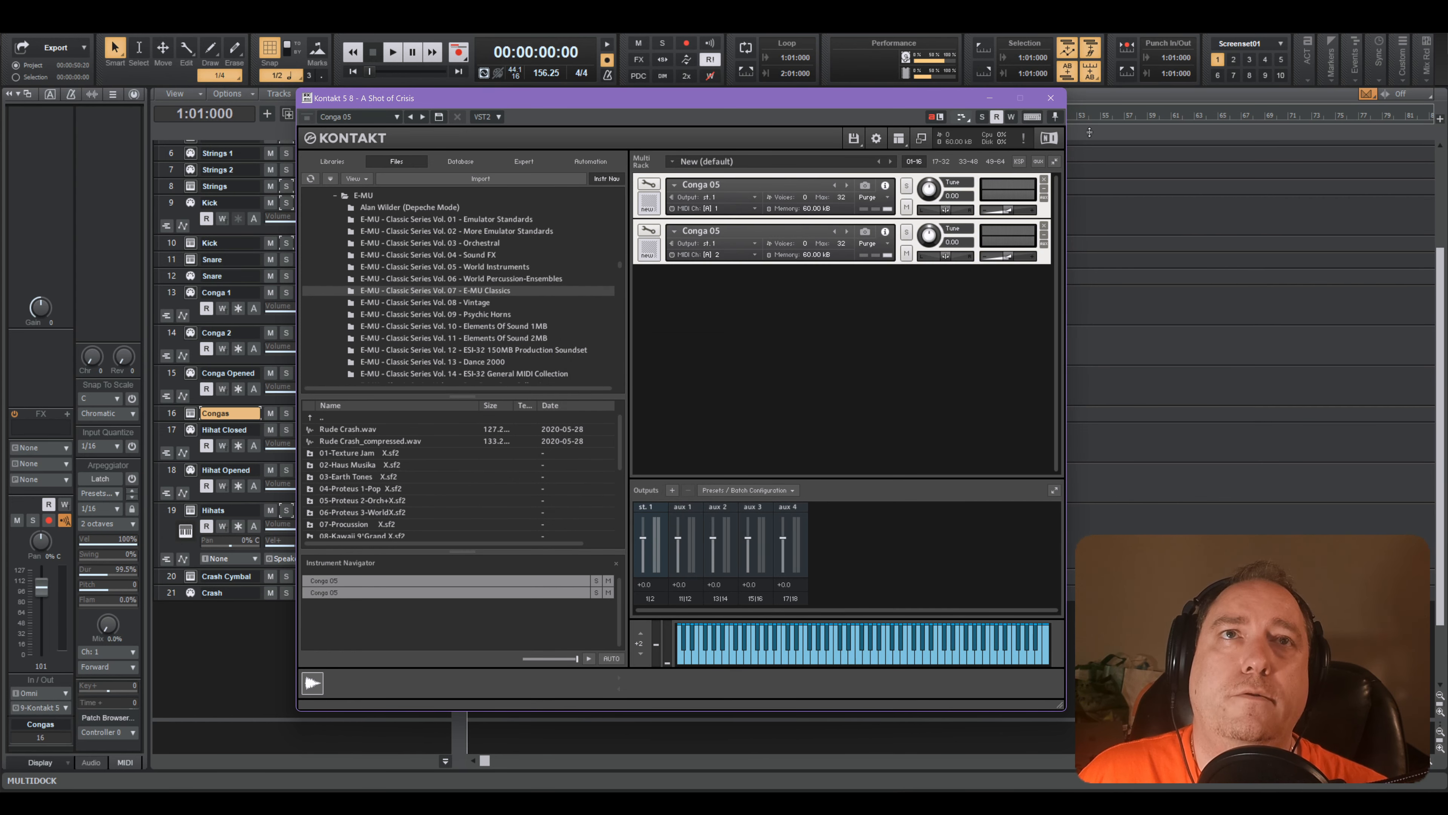
pyautogui.click(1048, 98)
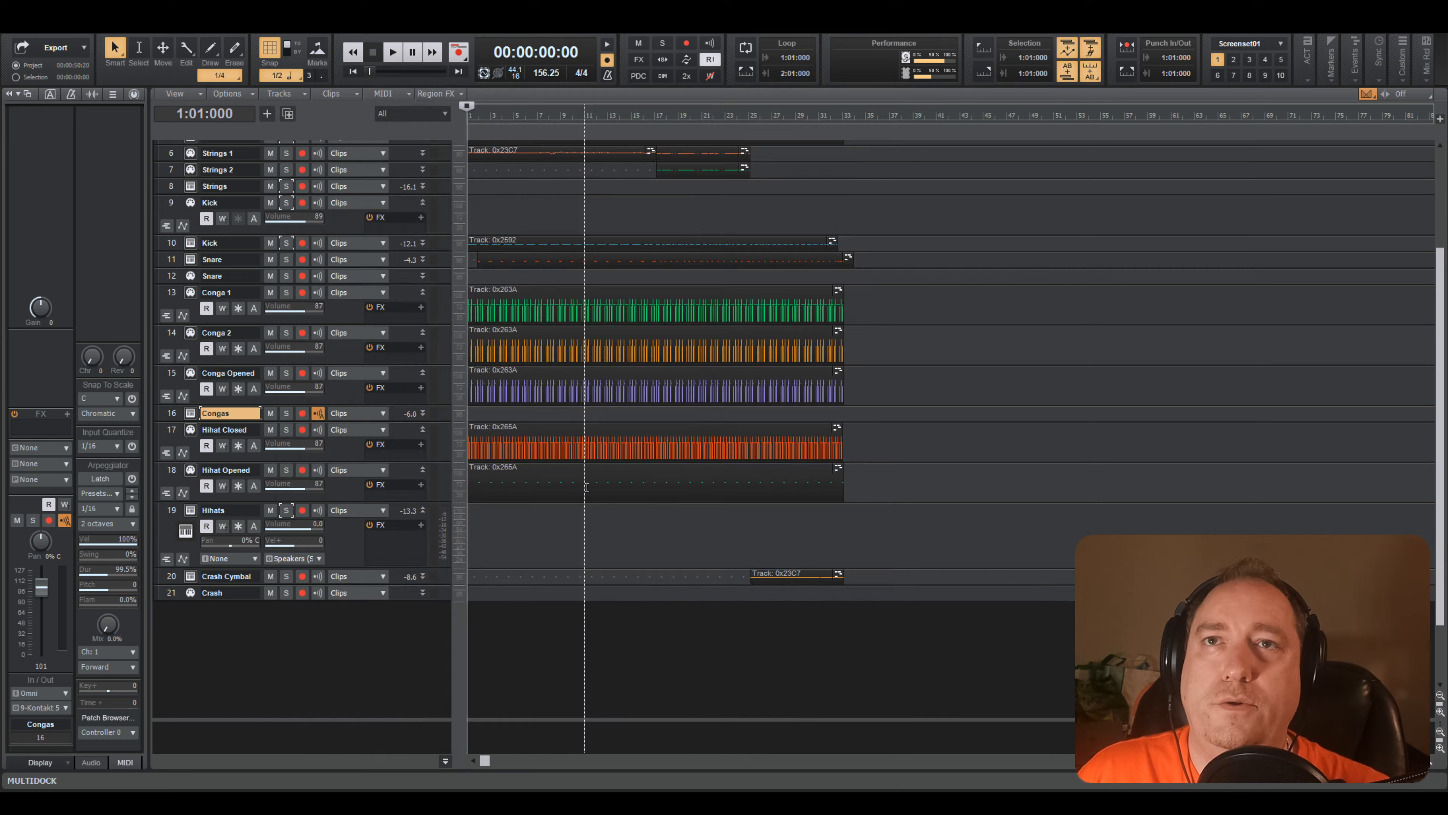
# - Examine Conga 2's CC 7 volume events in the piano roll through to the end of the clip
pyautogui.doubleClick(523, 332)
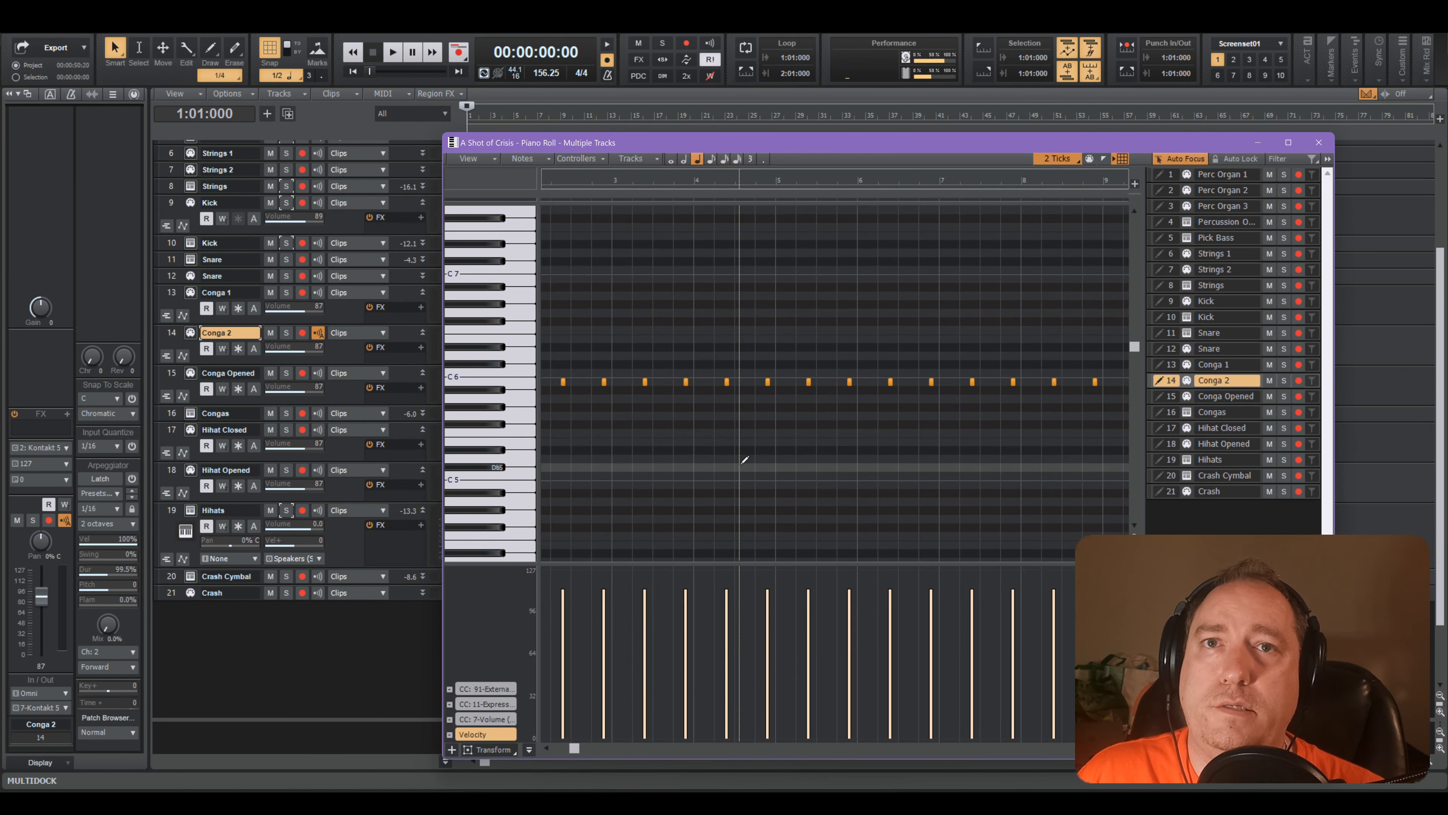
pyautogui.scroll(3, 740, 461)
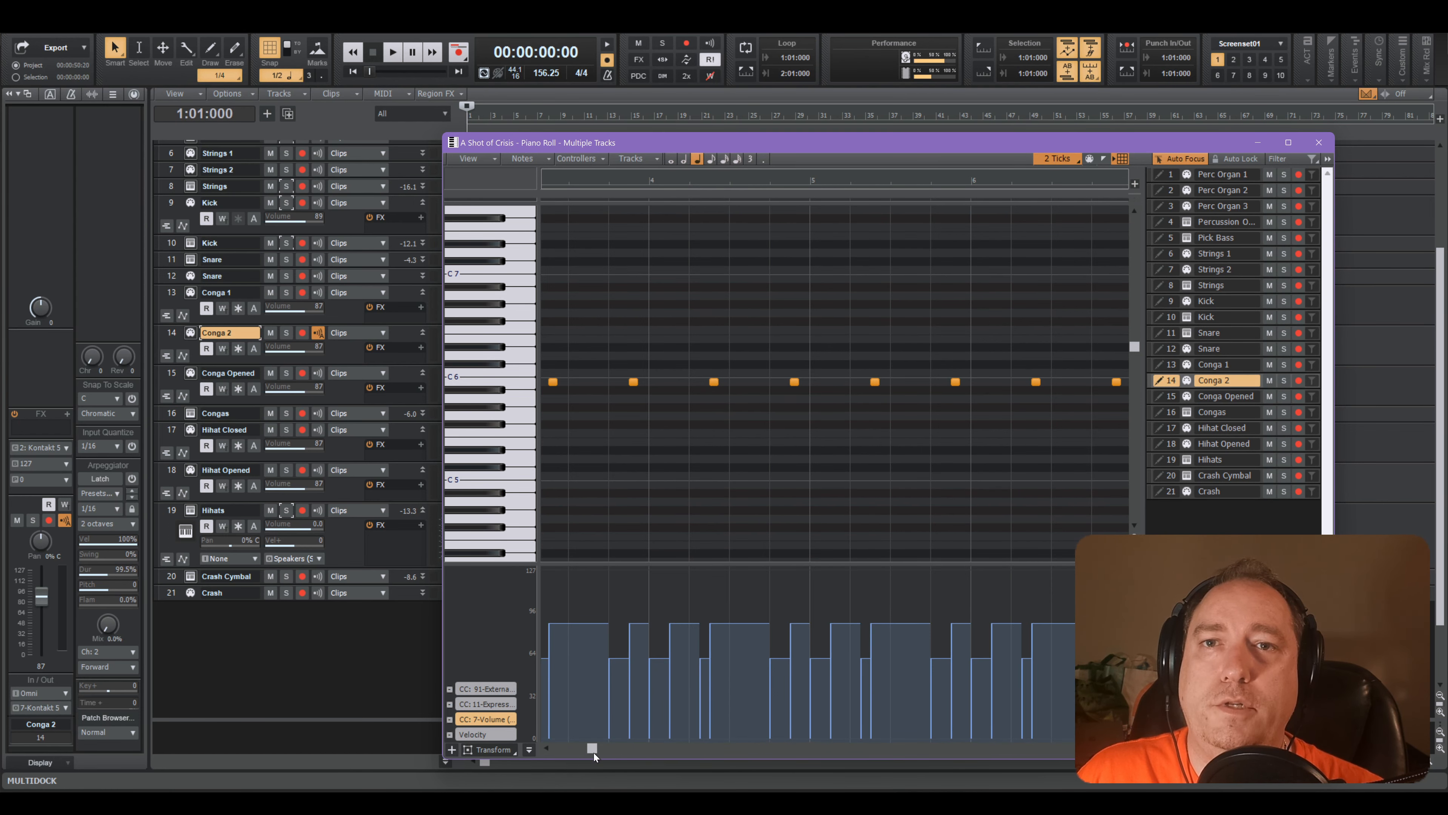
pyautogui.moveTo(594, 753); pyautogui.dragTo(996, 764)
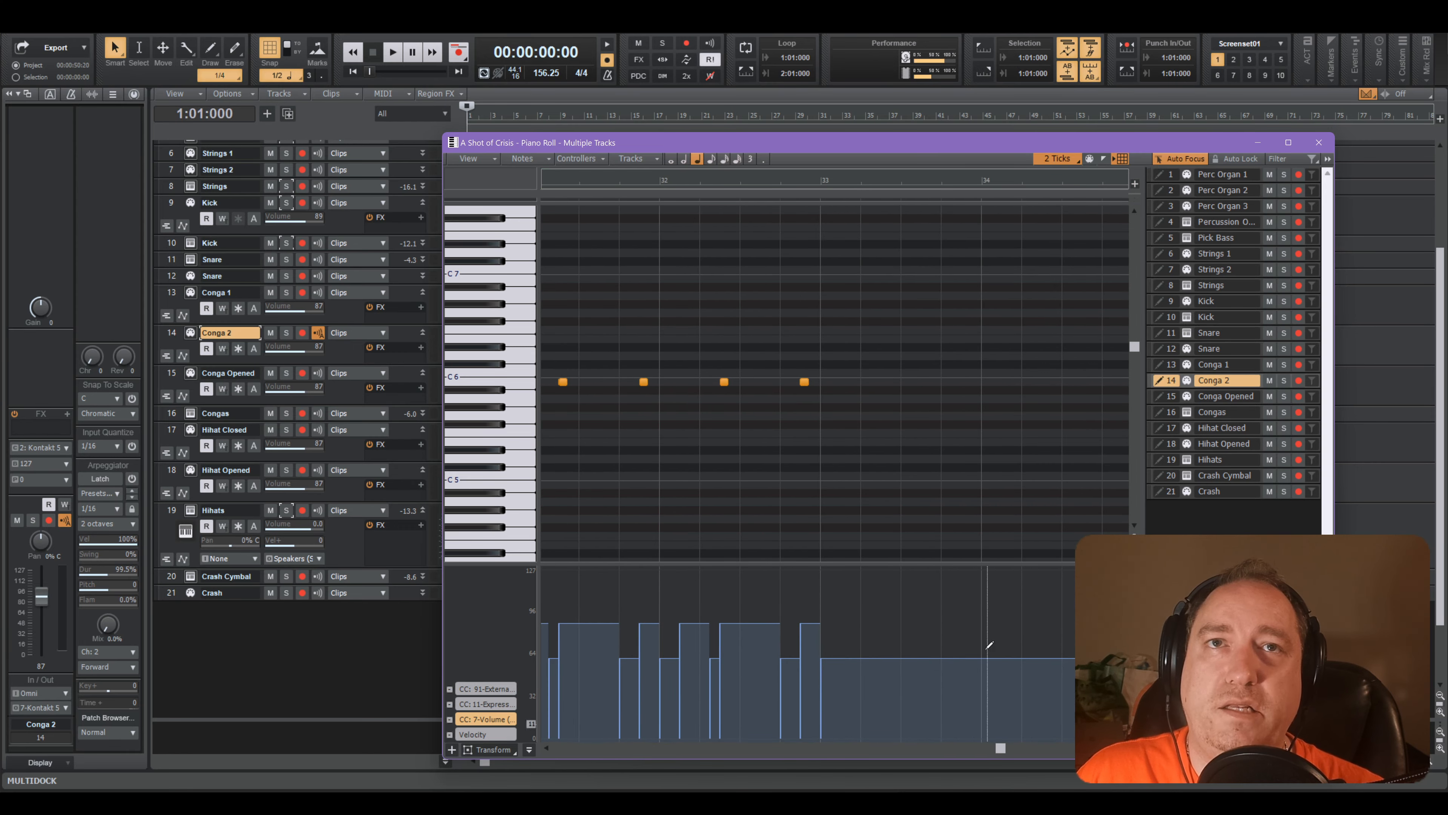
pyautogui.click(1318, 143)
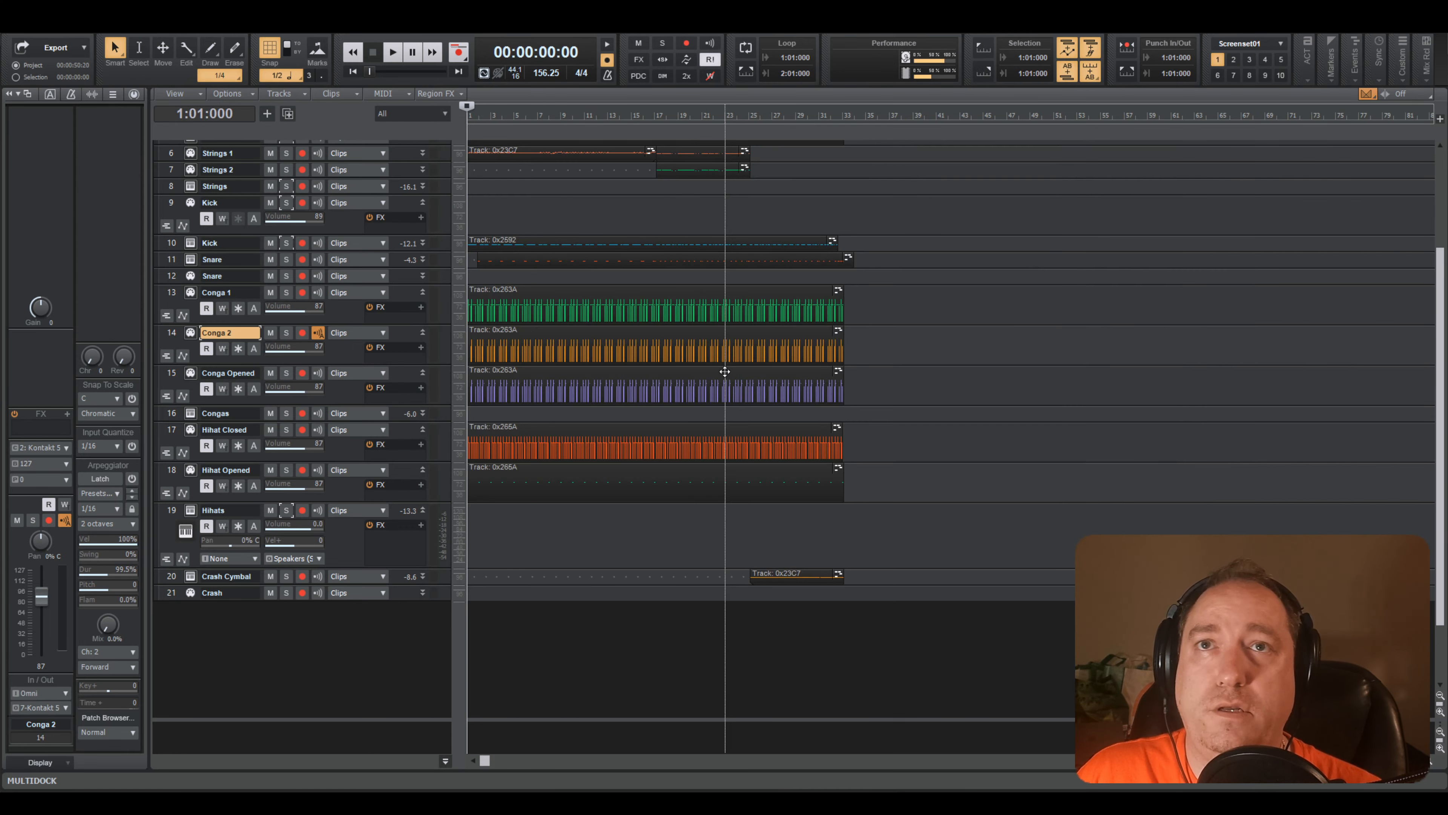
# - Select Conga 2's events by filter with notes excluded, and delete all its non-note events
pyautogui.click(560, 345)
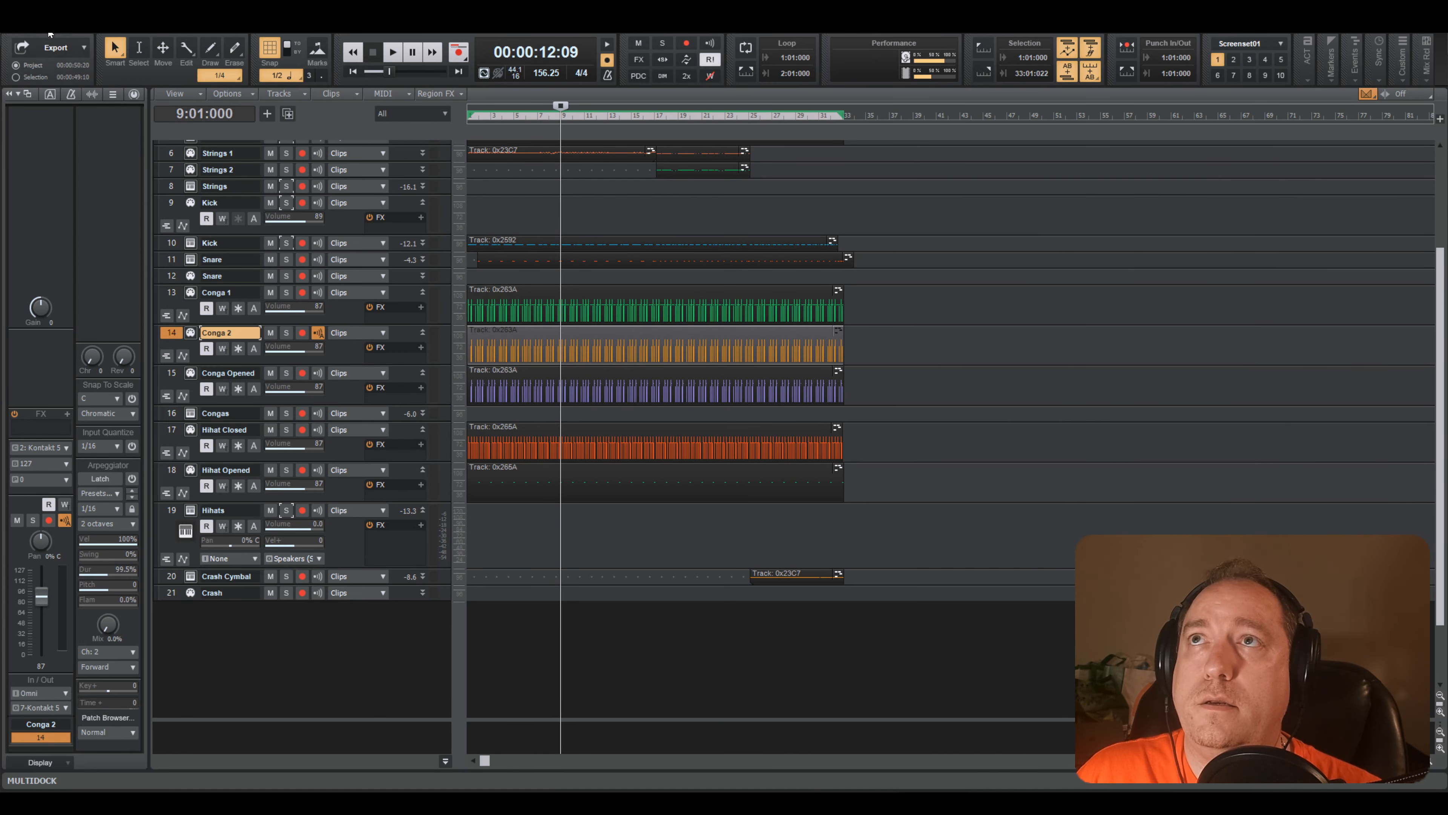
pyautogui.click(70, 25)
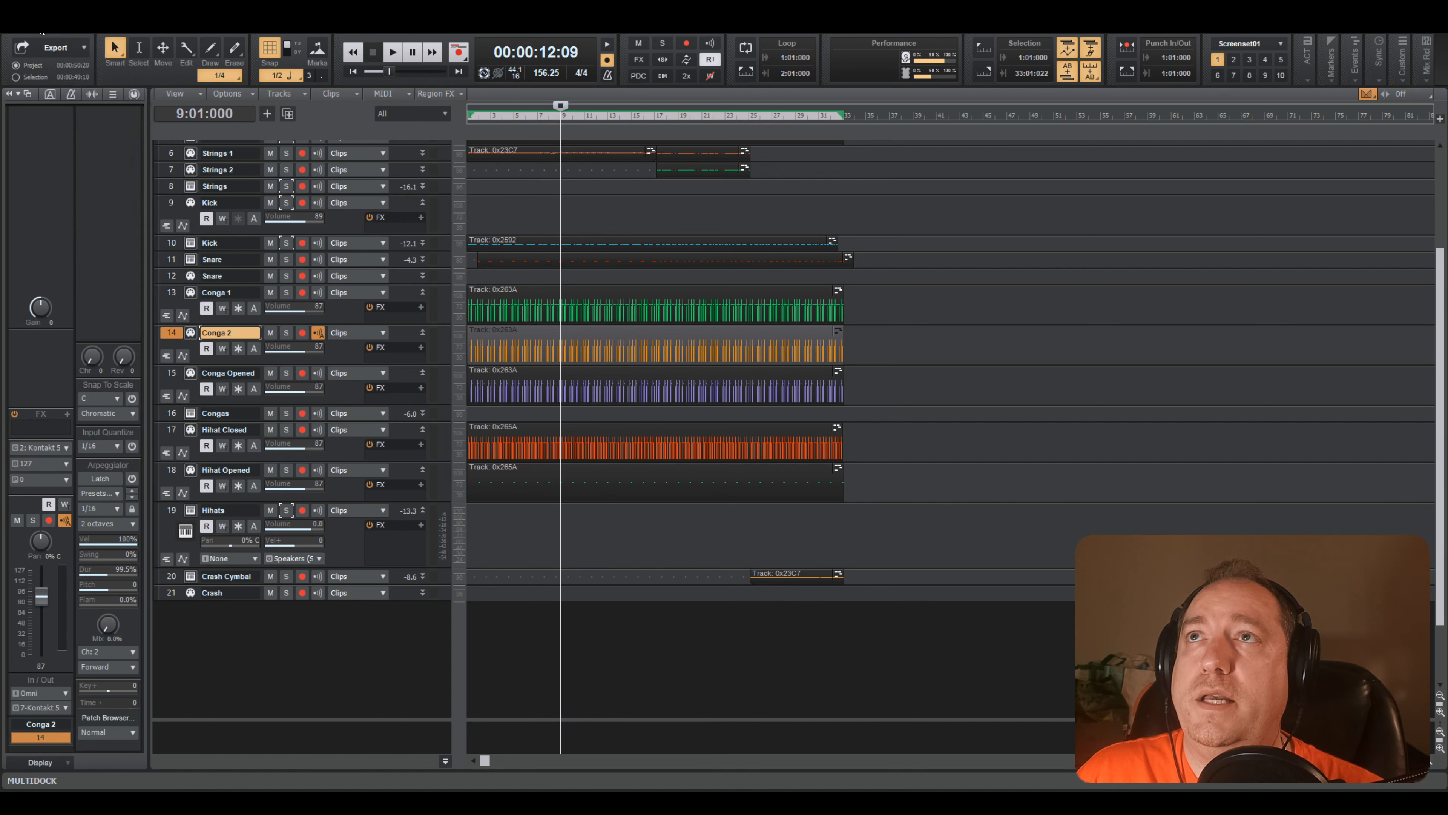
pyautogui.moveTo(45, 26)
pyautogui.moveTo(71, 87)
pyautogui.click(238, 136)
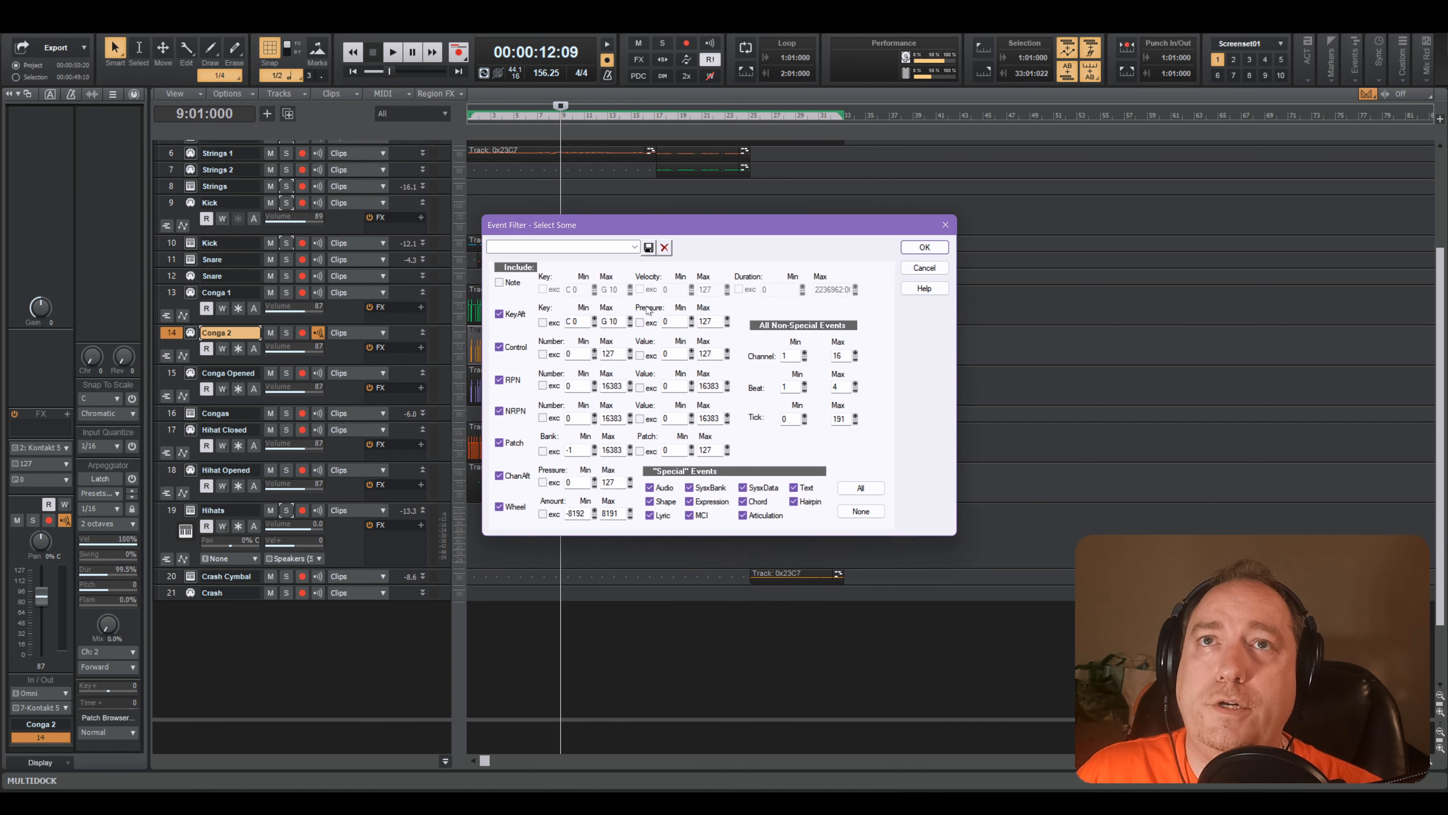
pyautogui.click(932, 247)
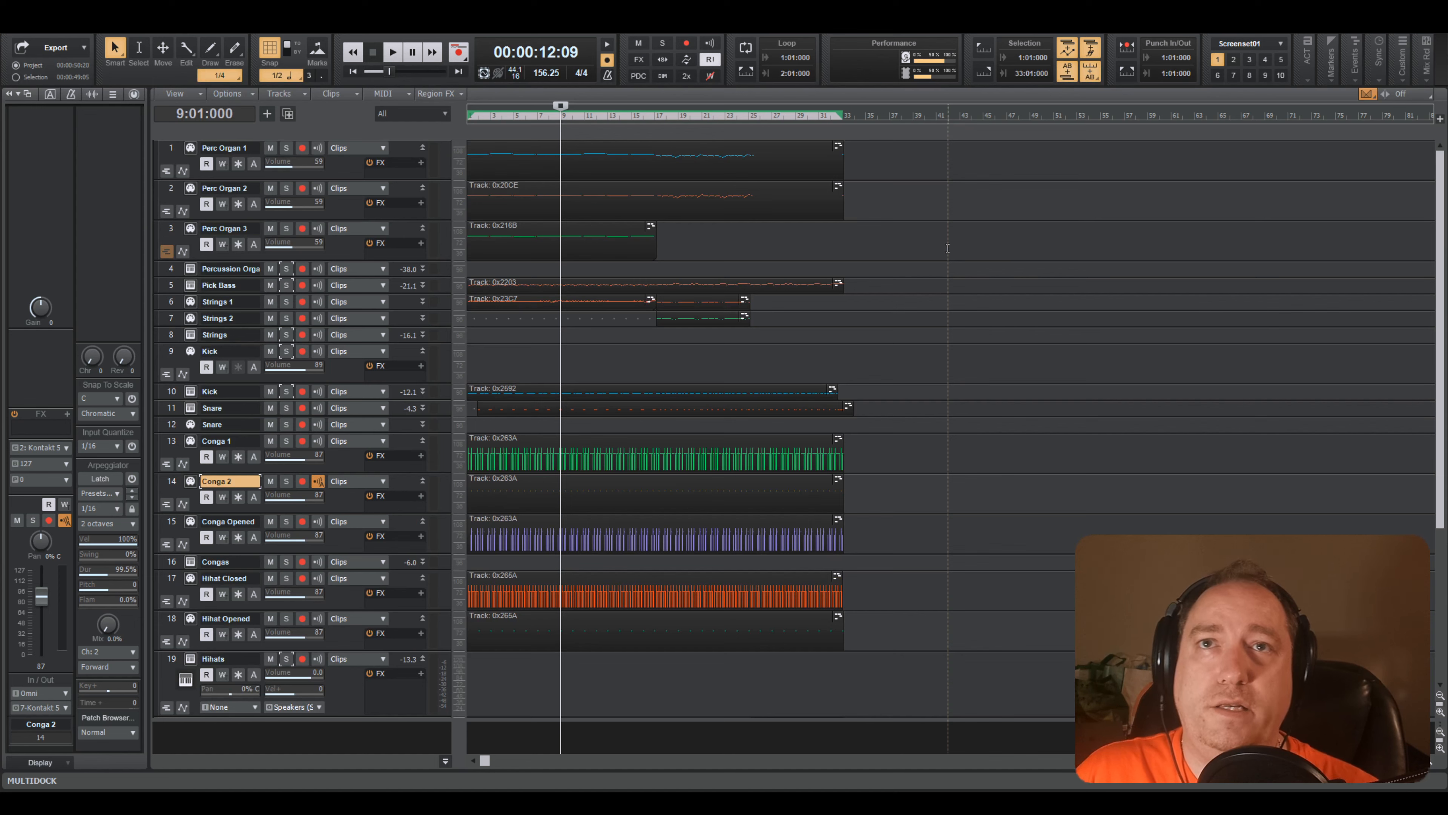
# - Delete all non-note events from the Conga Opened track by filtering the selection to exclude notes
pyautogui.click(183, 520)
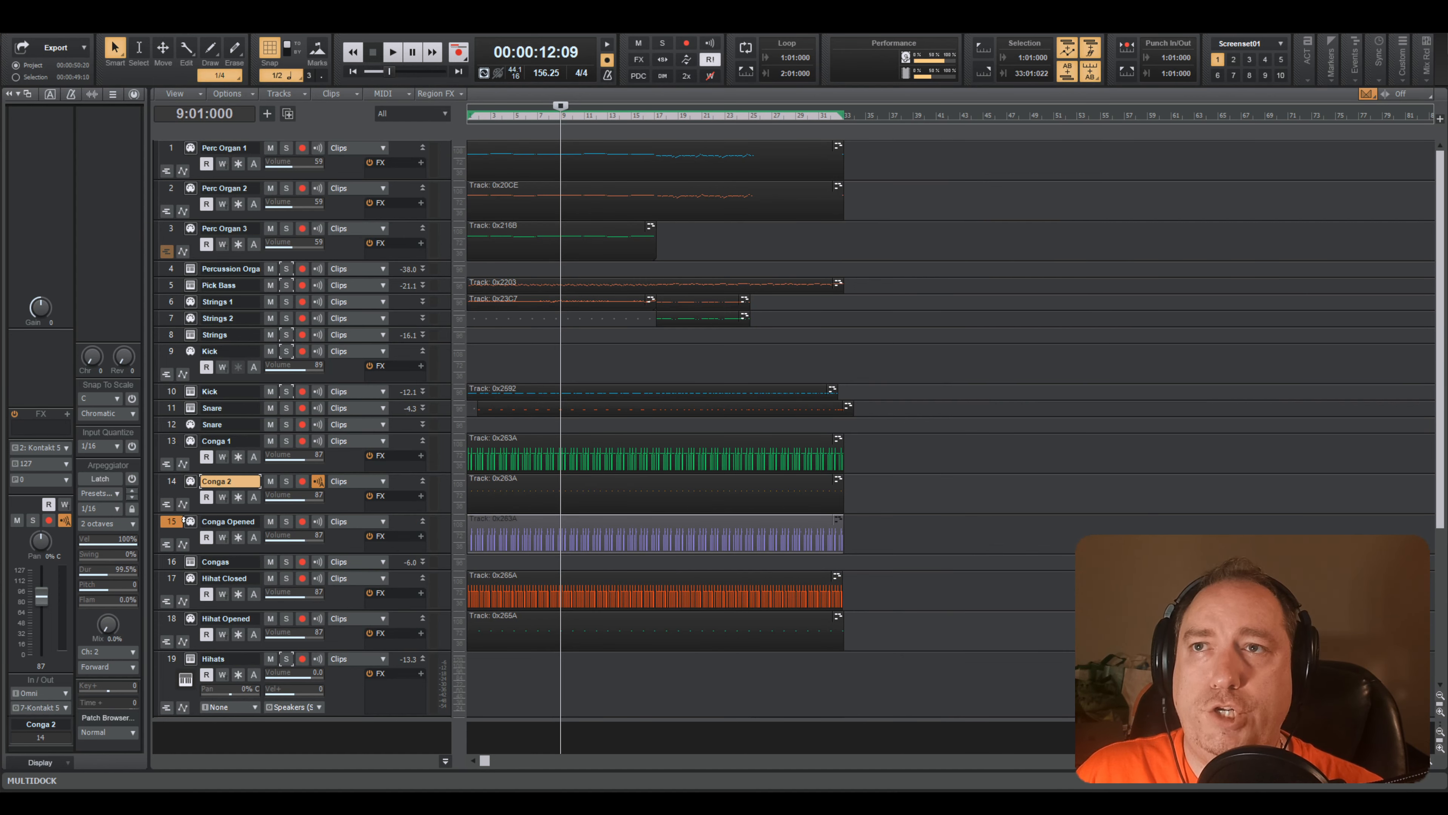
pyautogui.doubleClick(514, 527)
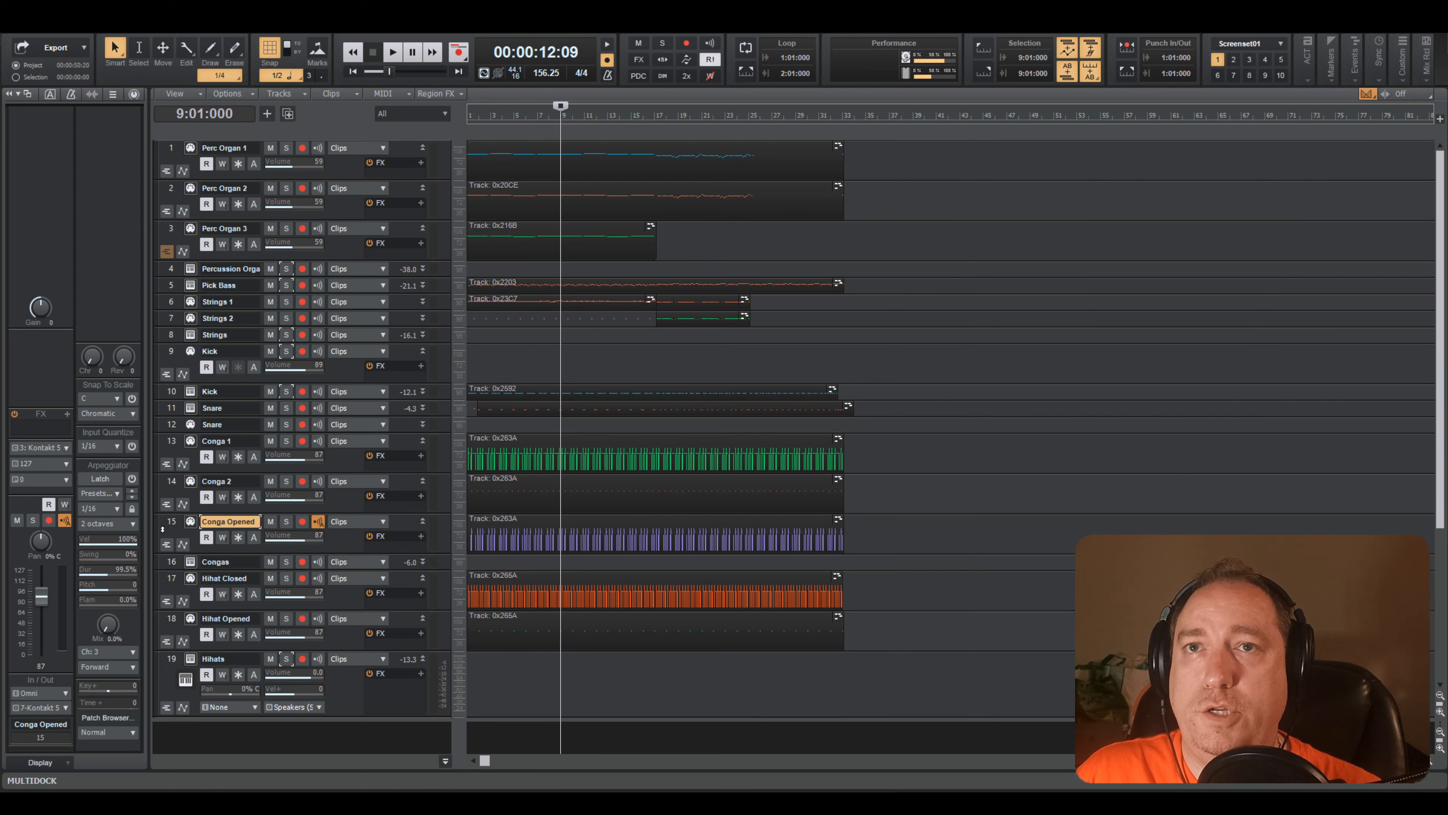
pyautogui.click(169, 522)
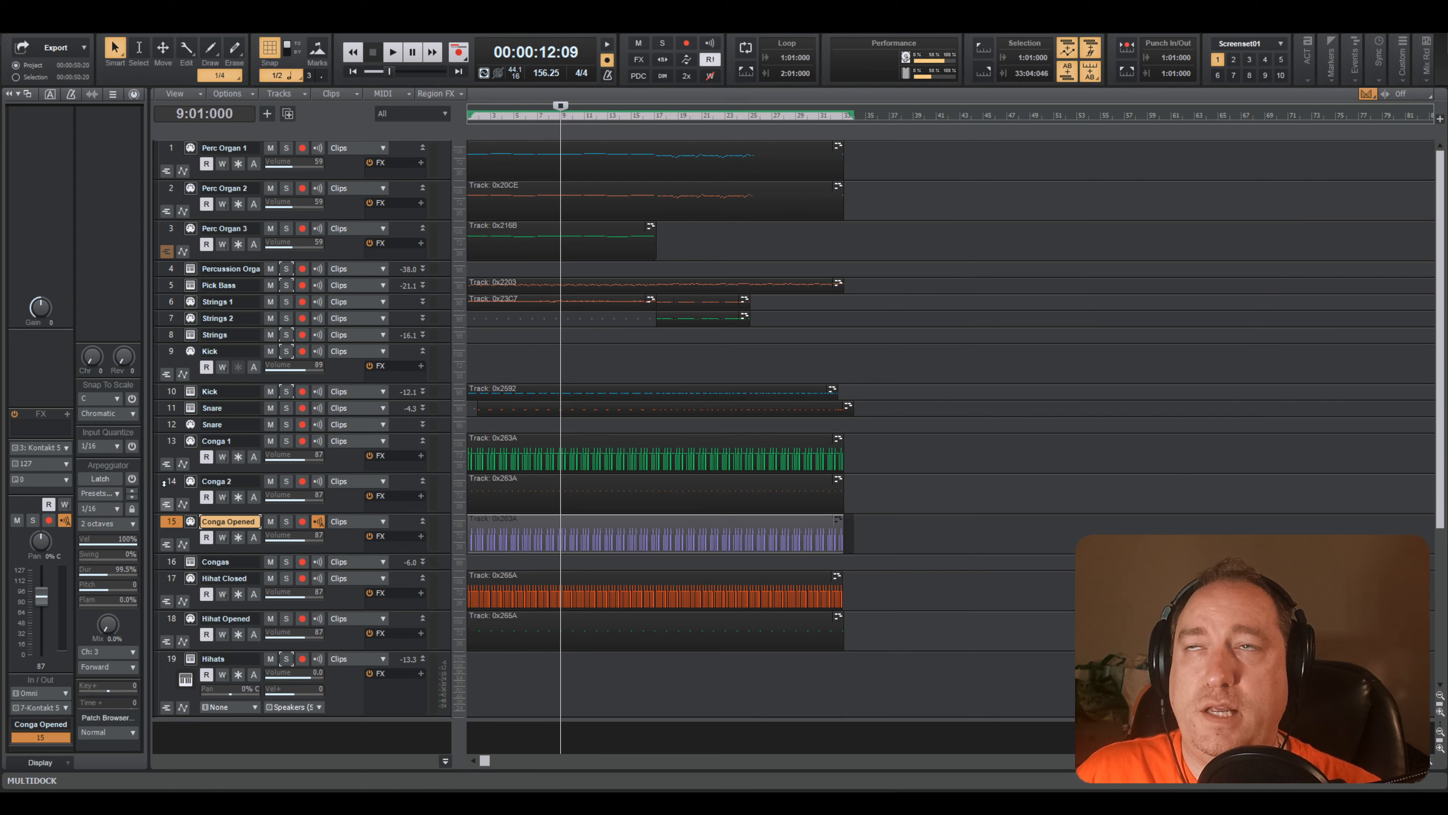
pyautogui.click(46, 26)
pyautogui.moveTo(145, 89)
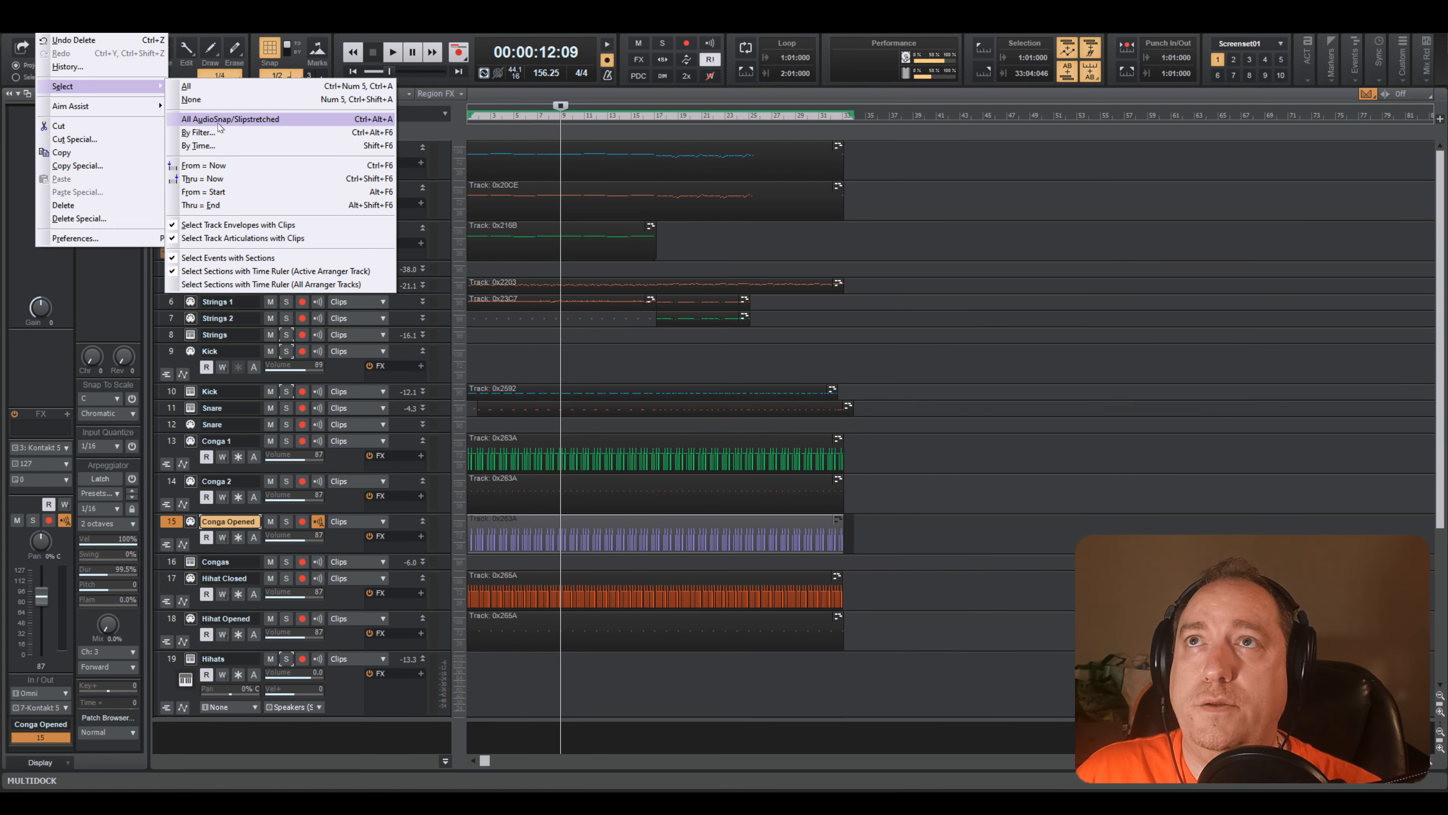
pyautogui.click(215, 133)
pyautogui.press('Return')
pyautogui.press('Delete')
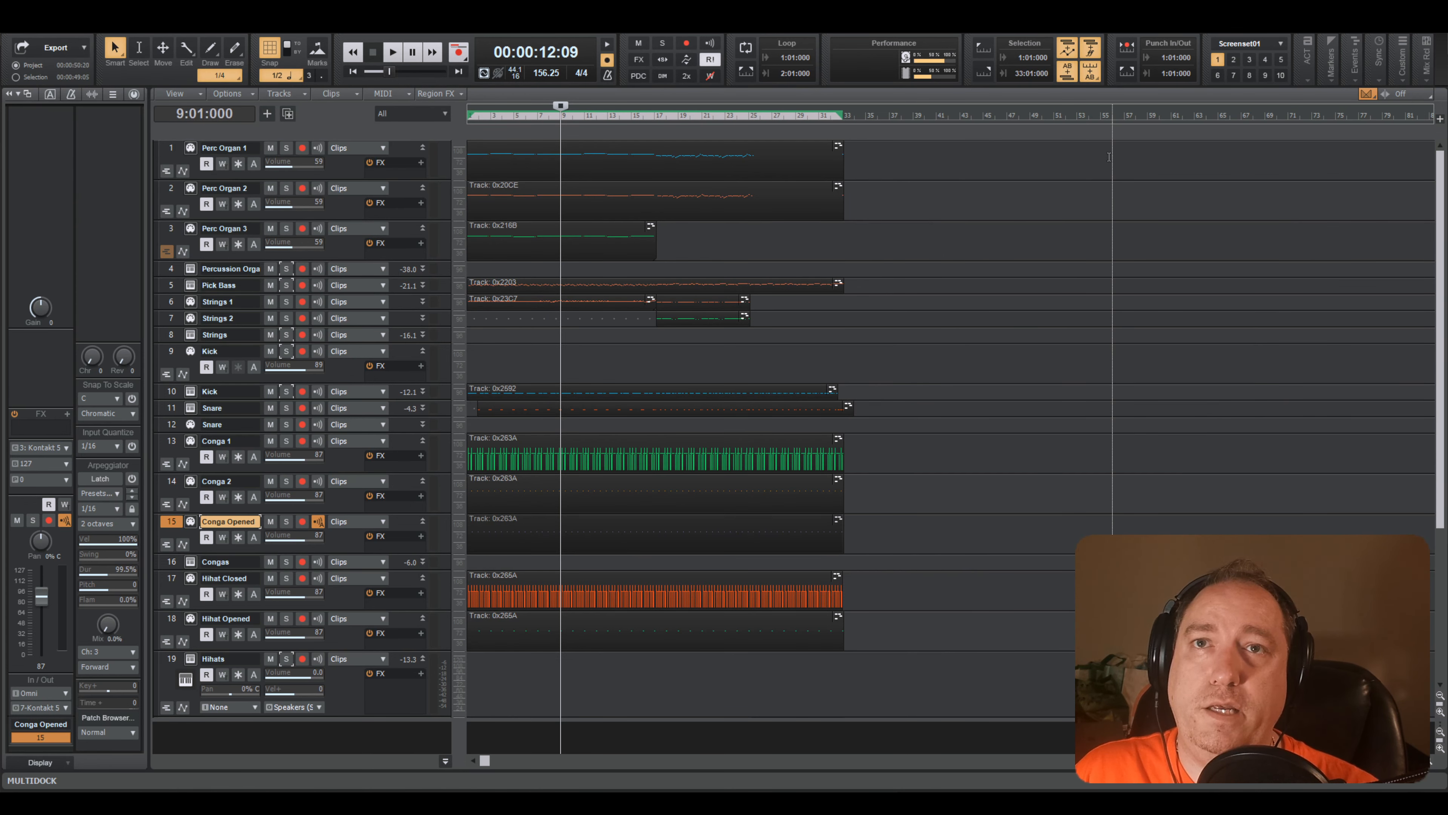
# - Return to the song start and load the Conga FF7.nki patch as a third instrument in the Congas Kontakt
pyautogui.press('w')
pyautogui.click(191, 562)
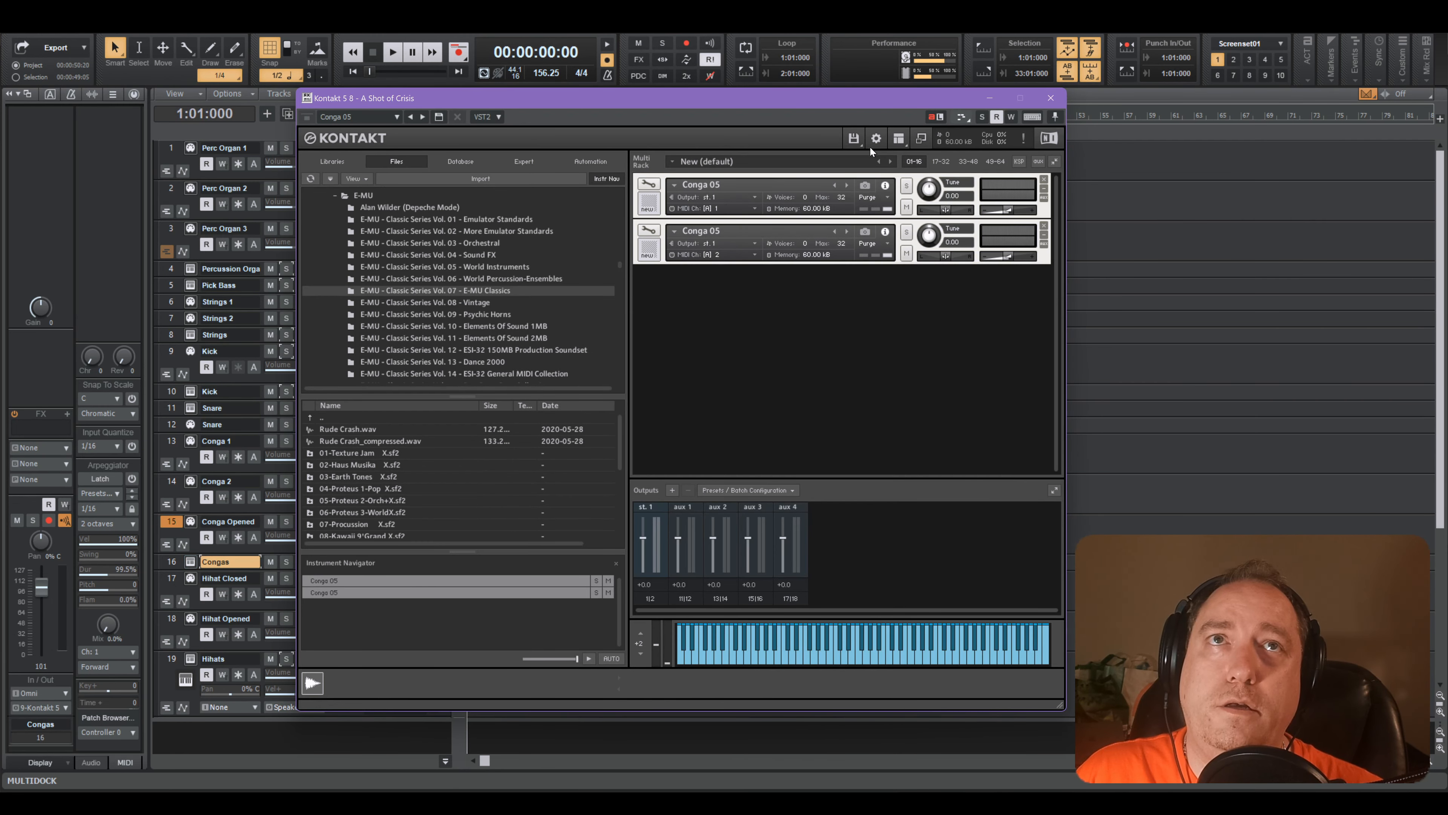
pyautogui.click(854, 138)
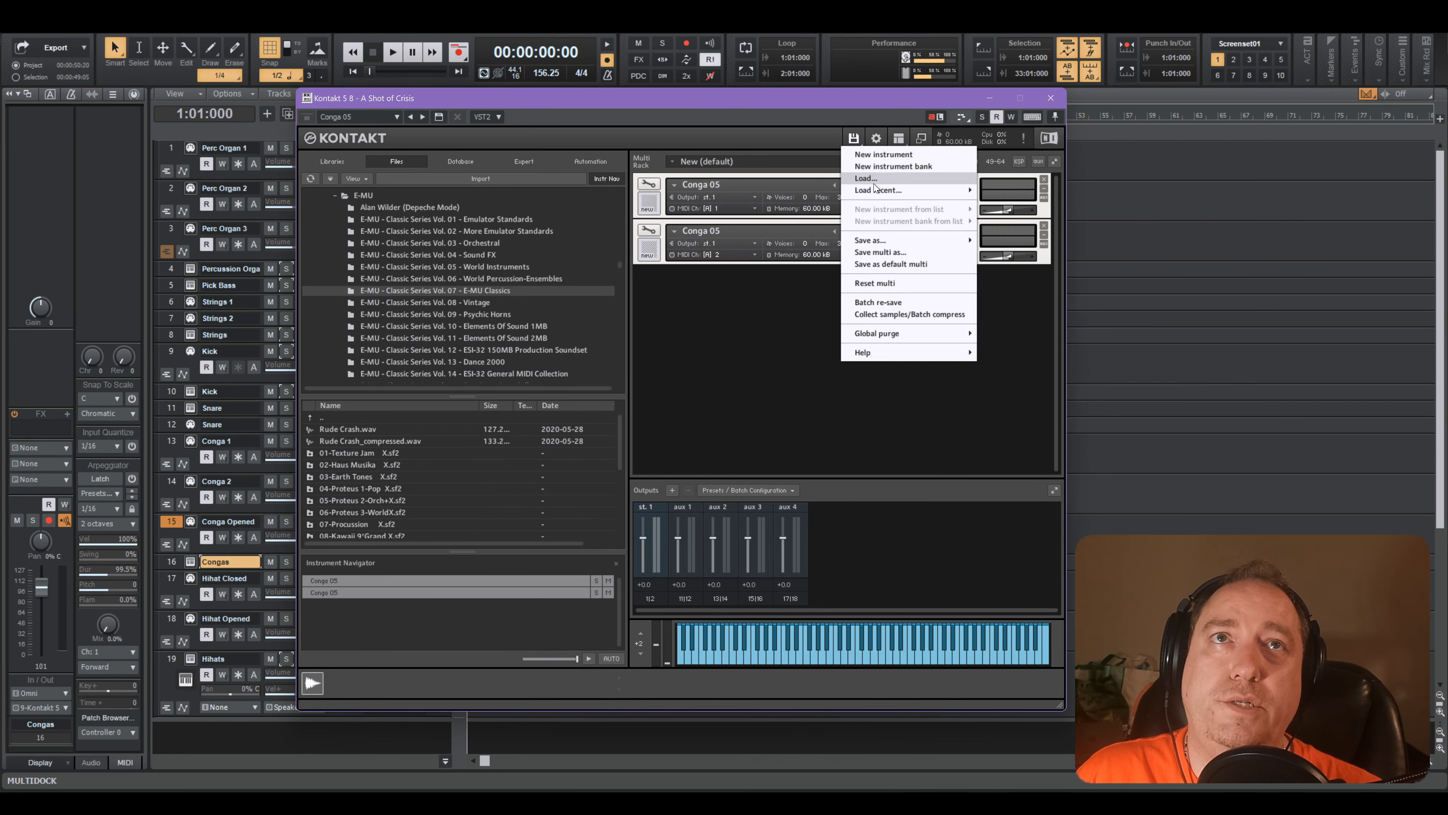
pyautogui.click(866, 178)
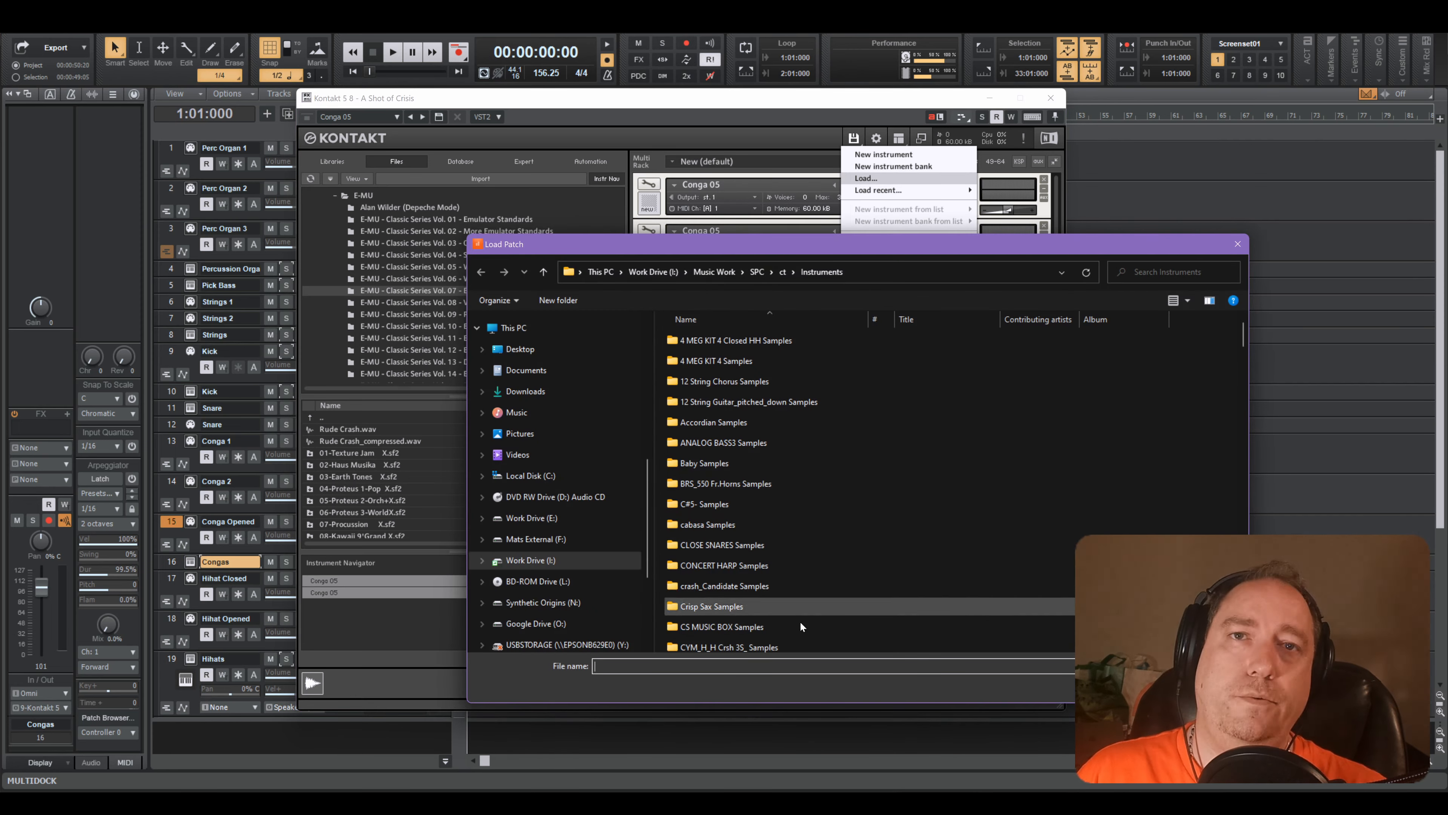
pyautogui.write('cong')
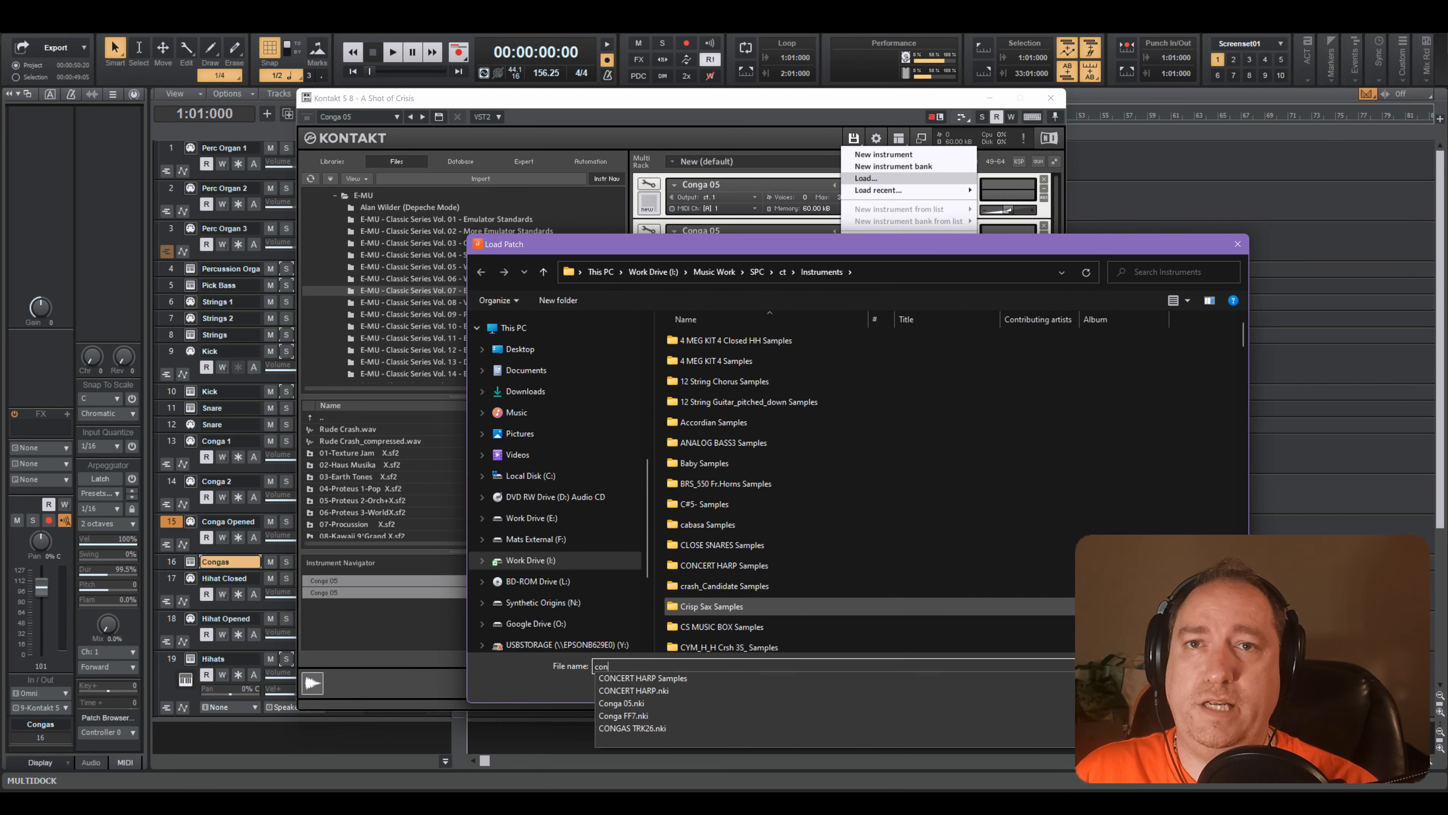
pyautogui.press('Down')
pyautogui.press('Down')
pyautogui.press('Return')
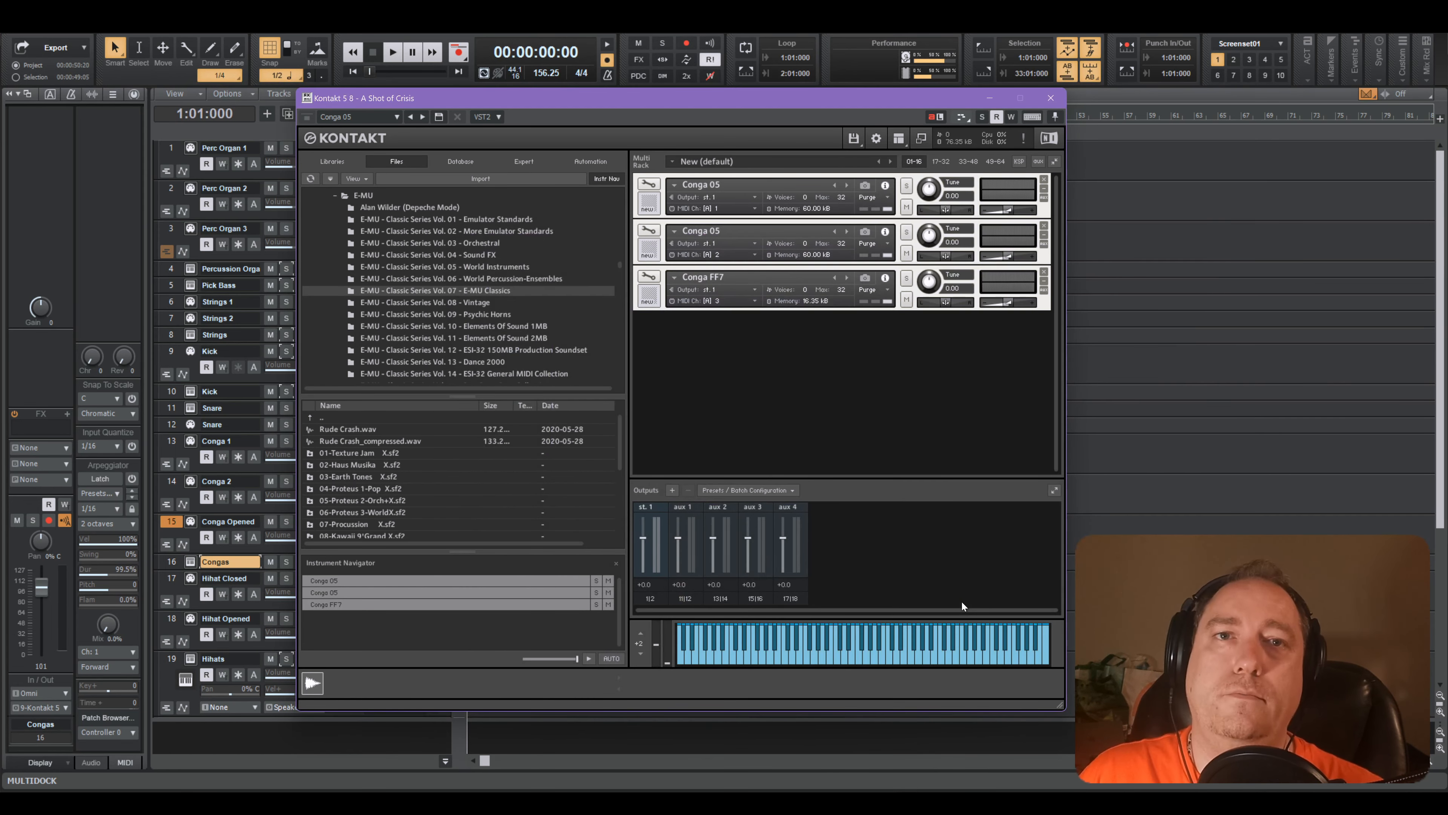
# - Select the Conga FF7 instrument in Kontakt and audition it with several notes on the on-screen keyboard
pyautogui.click(879, 655)
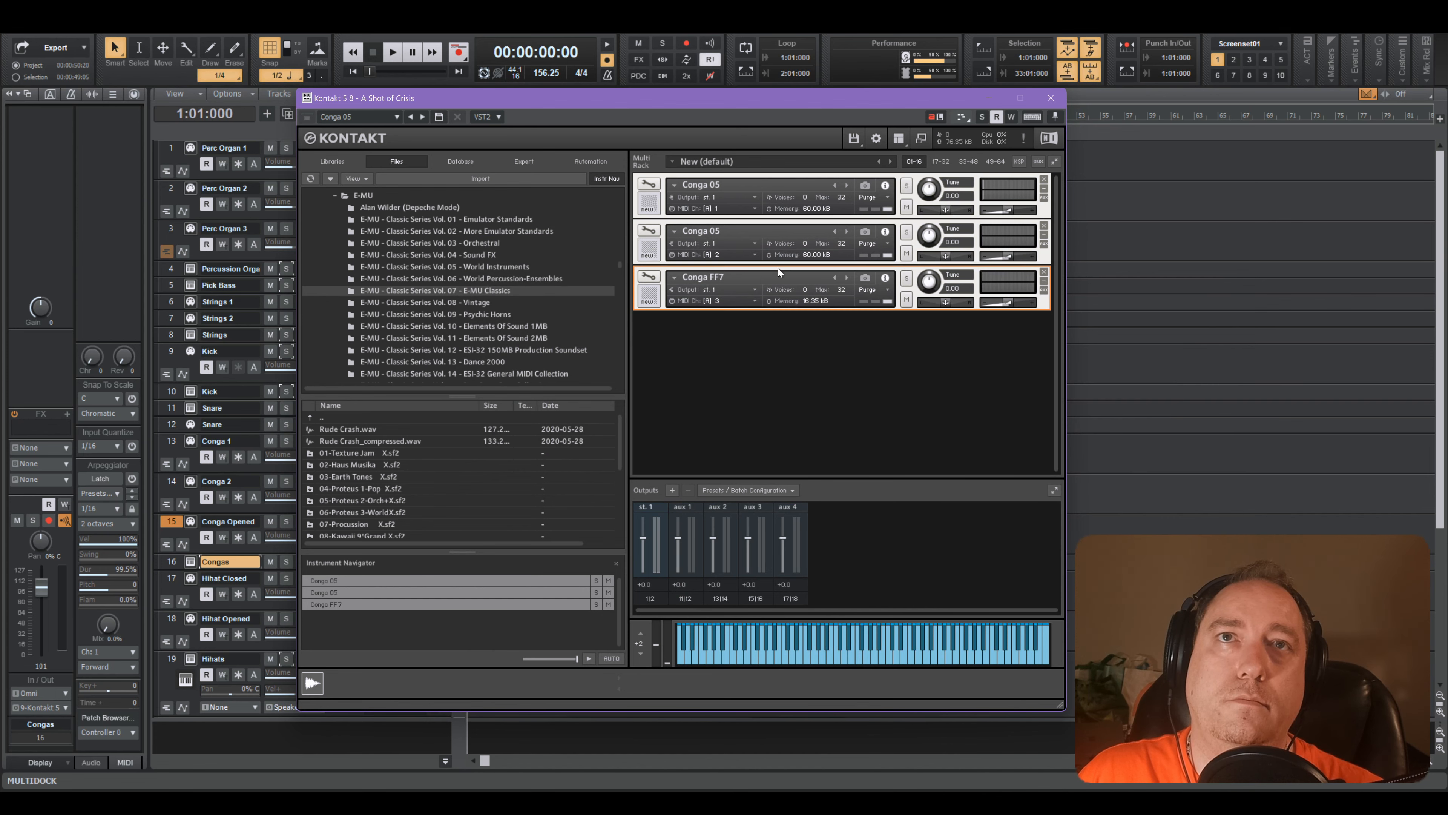
pyautogui.click(777, 269)
pyautogui.click(865, 655)
pyautogui.click(889, 657)
pyautogui.click(887, 657)
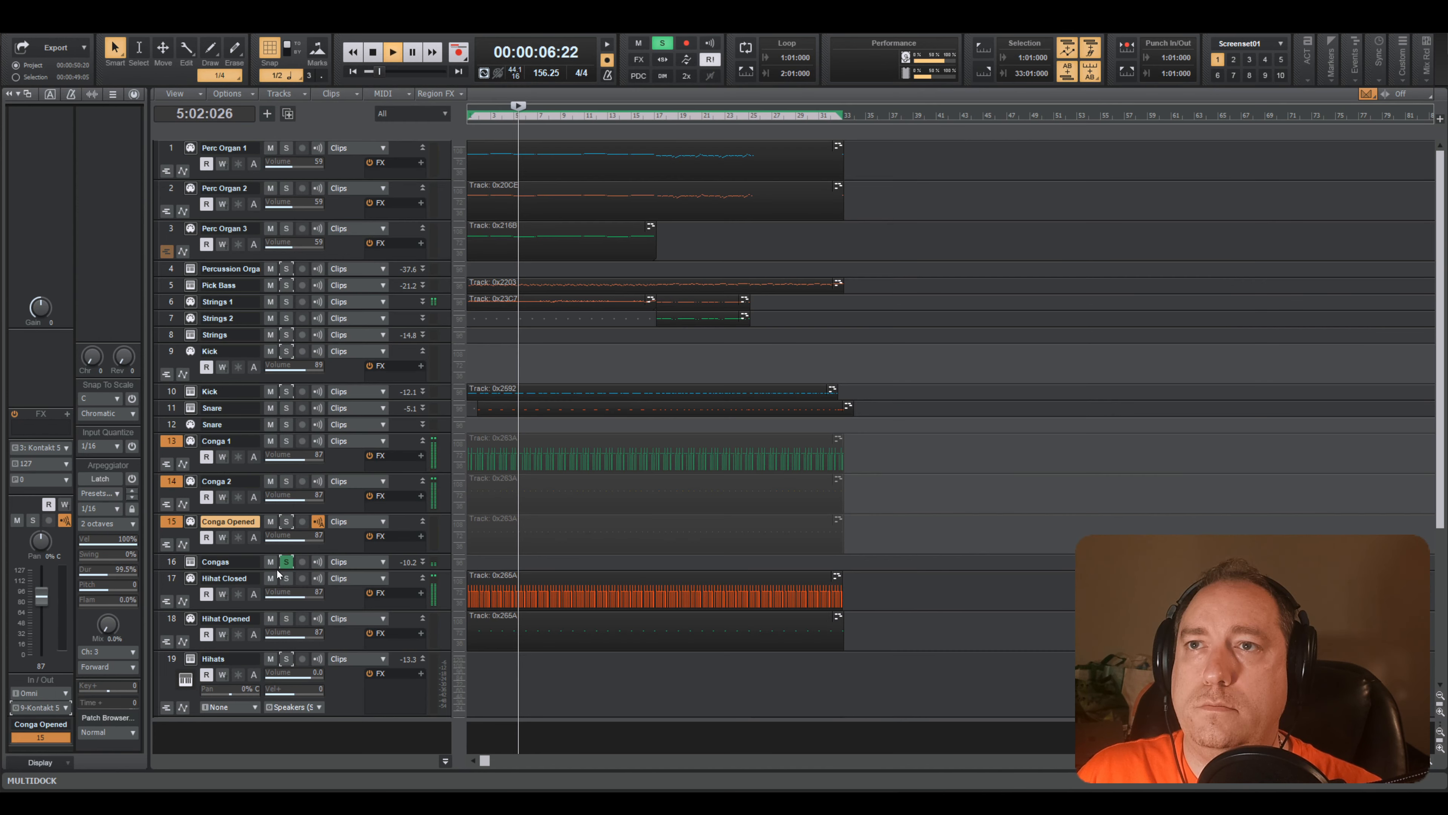
# - Solo the three conga tracks with Congas, and compare their playback with 23 A Shot of Crisis.spc in chipsynth SFC
pyautogui.click(286, 562)
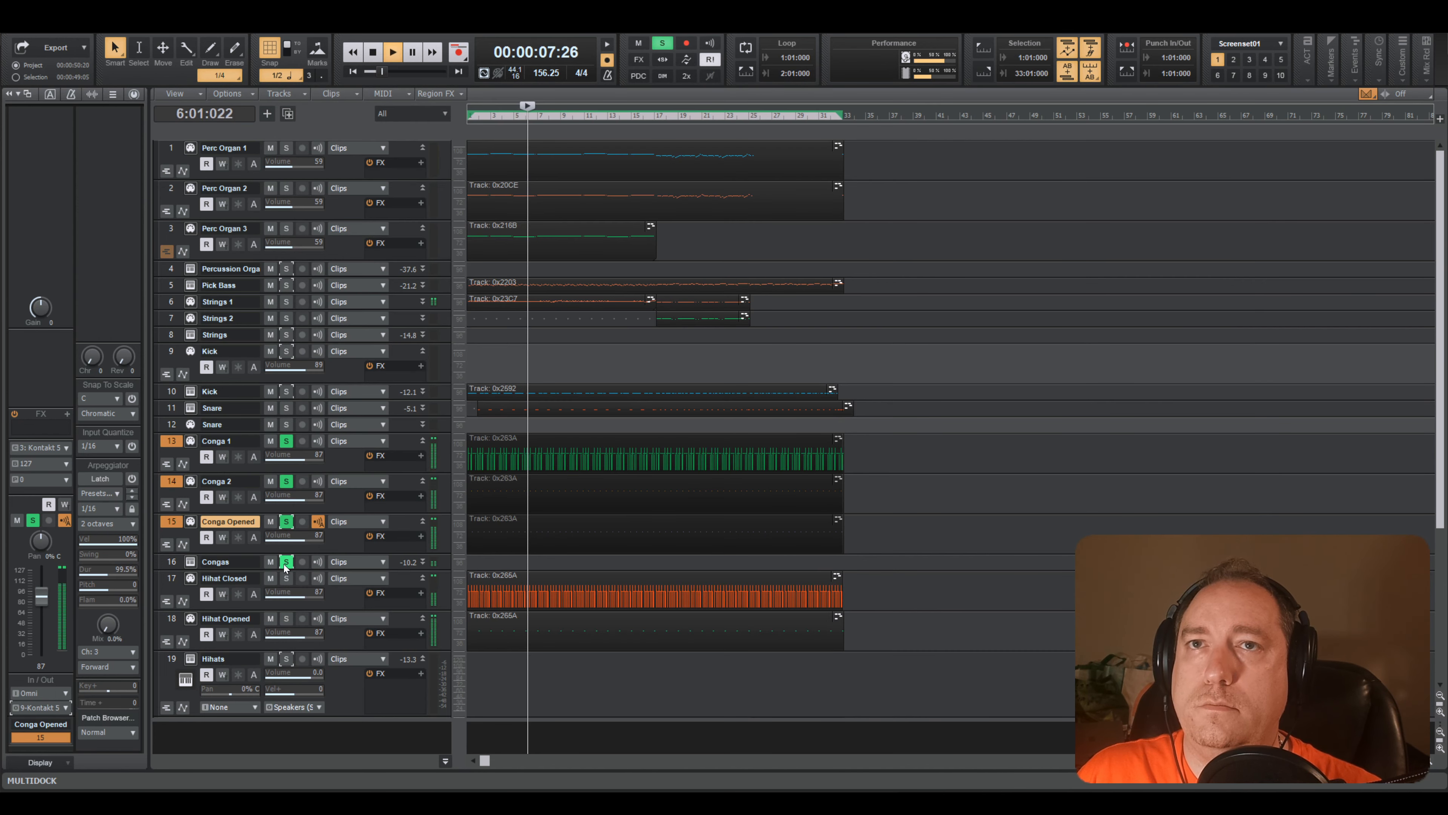
pyautogui.press('space')
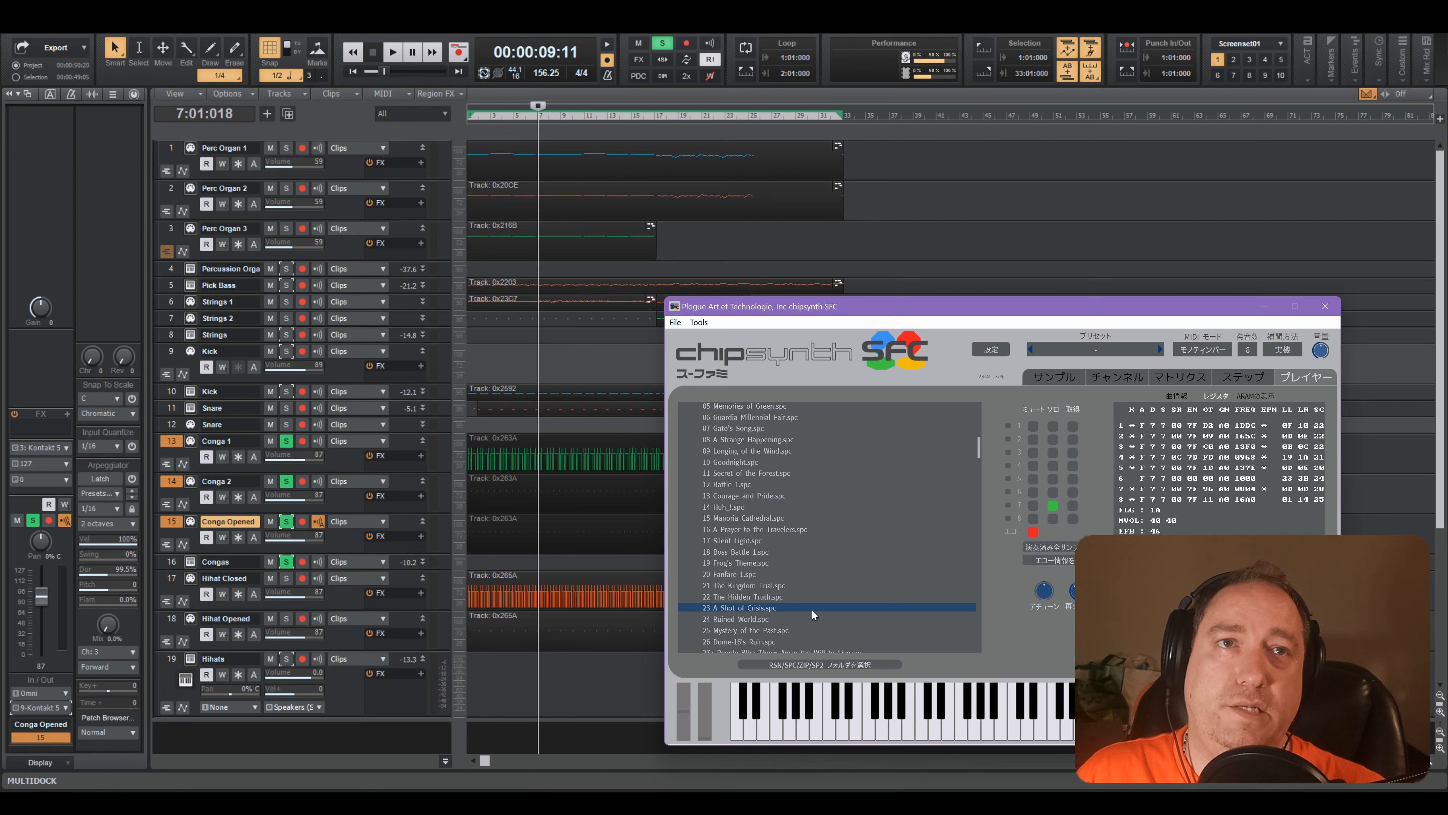
pyautogui.doubleClick(812, 608)
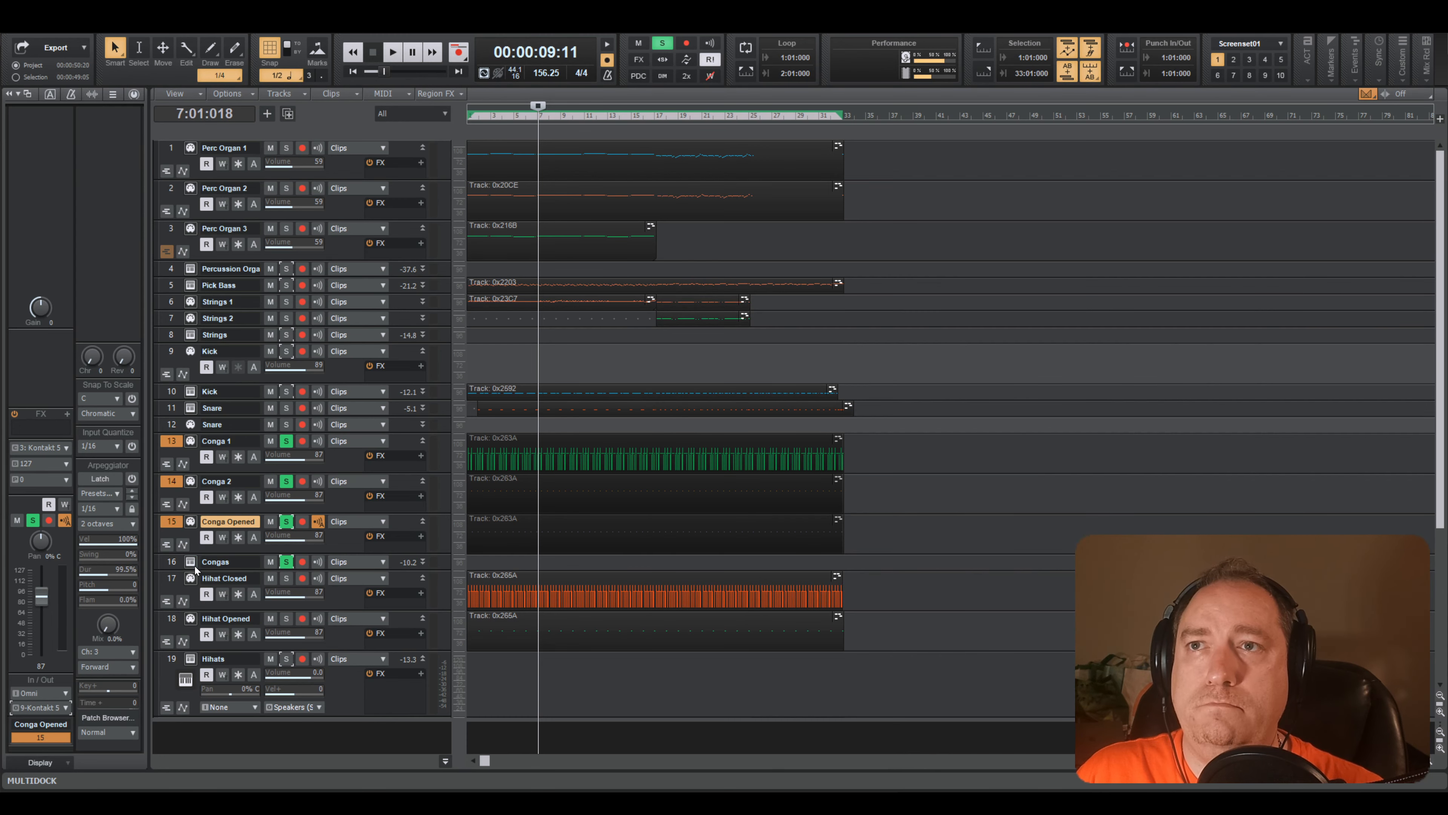
# - Open the Congas Kontakt and set the first Conga 05 instrument's tuning to -2.00 while checking it during playback
pyautogui.click(192, 562)
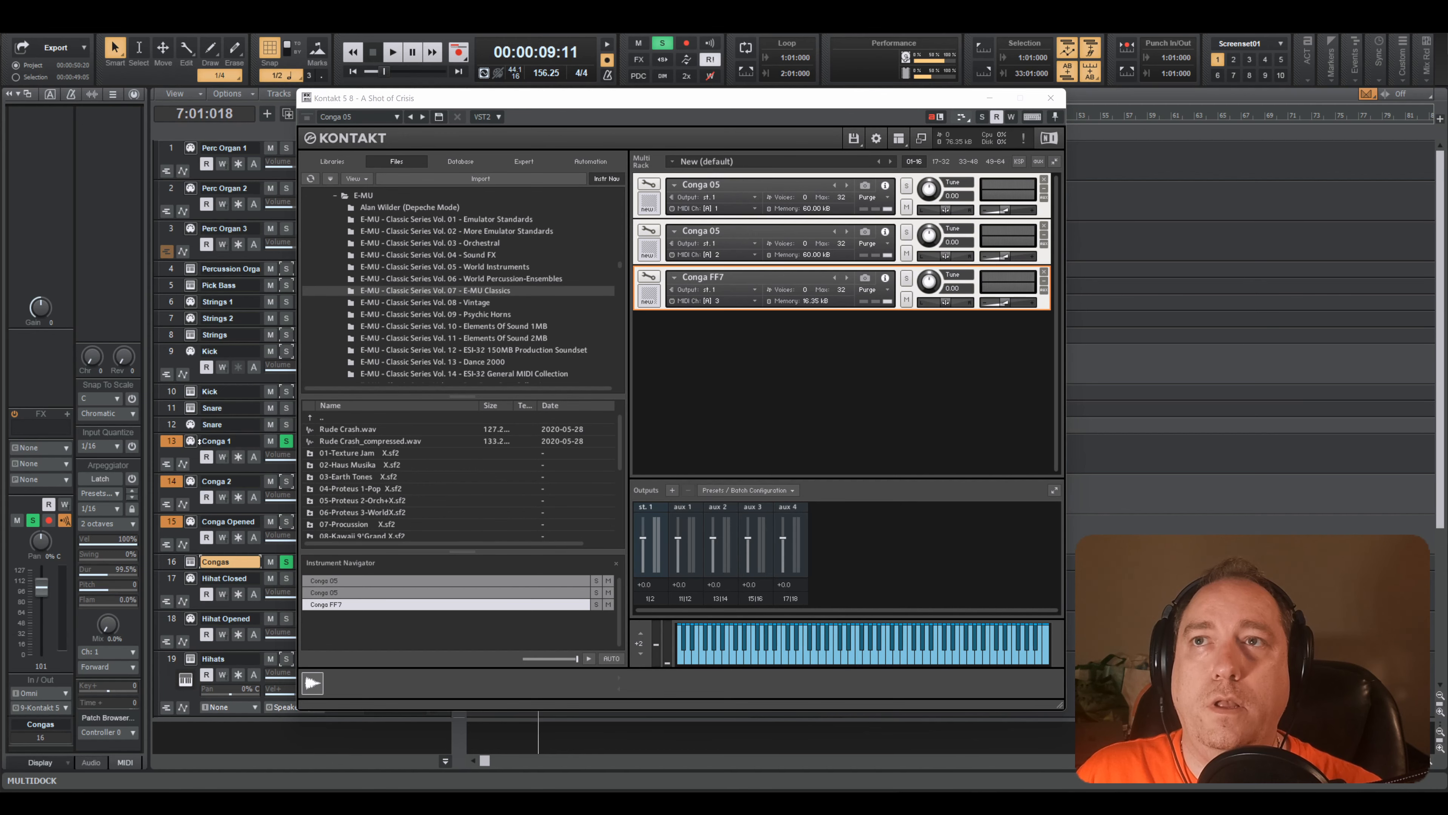
pyautogui.press('space')
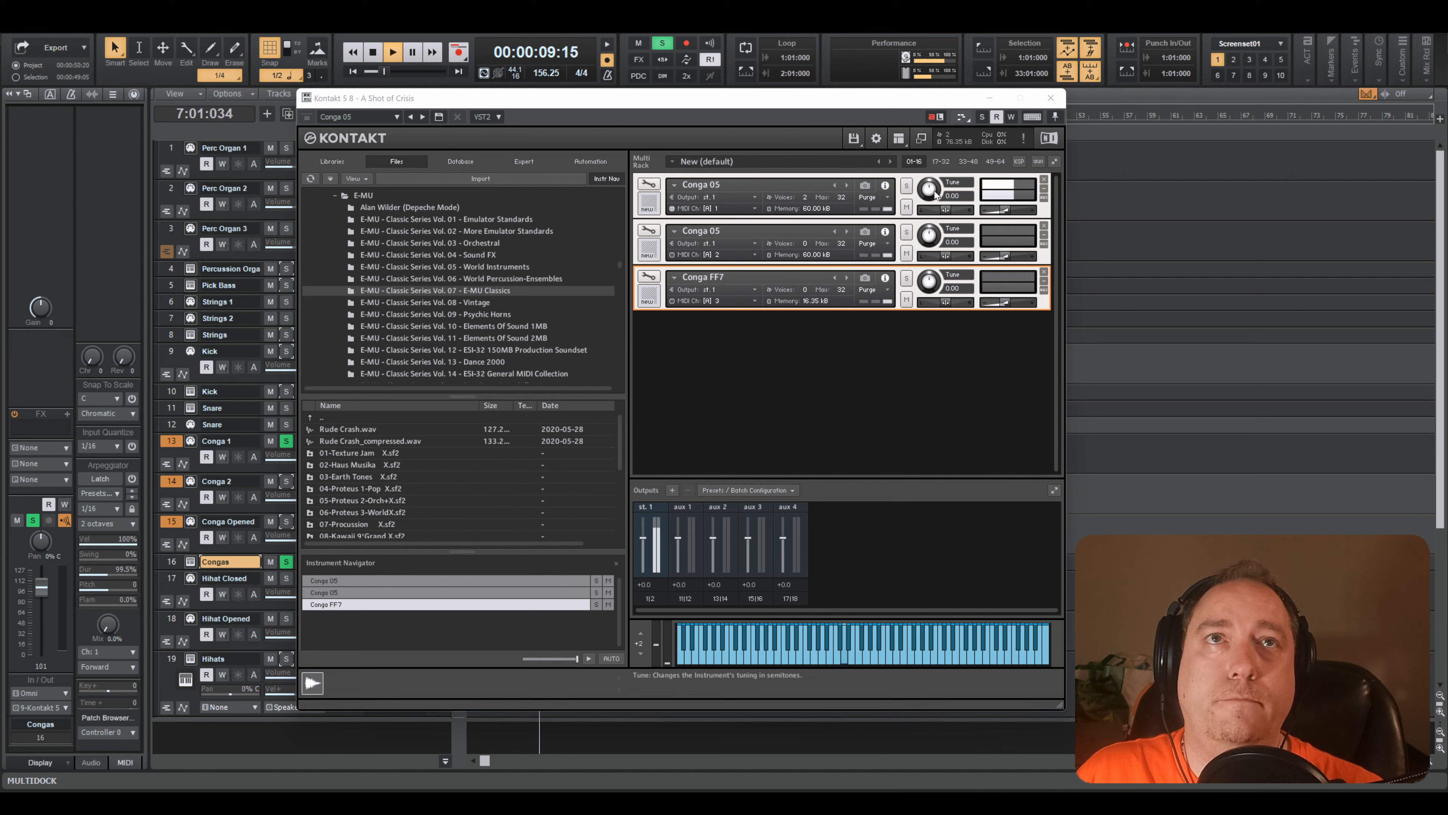
pyautogui.moveTo(931, 190); pyautogui.dragTo(926, 218)
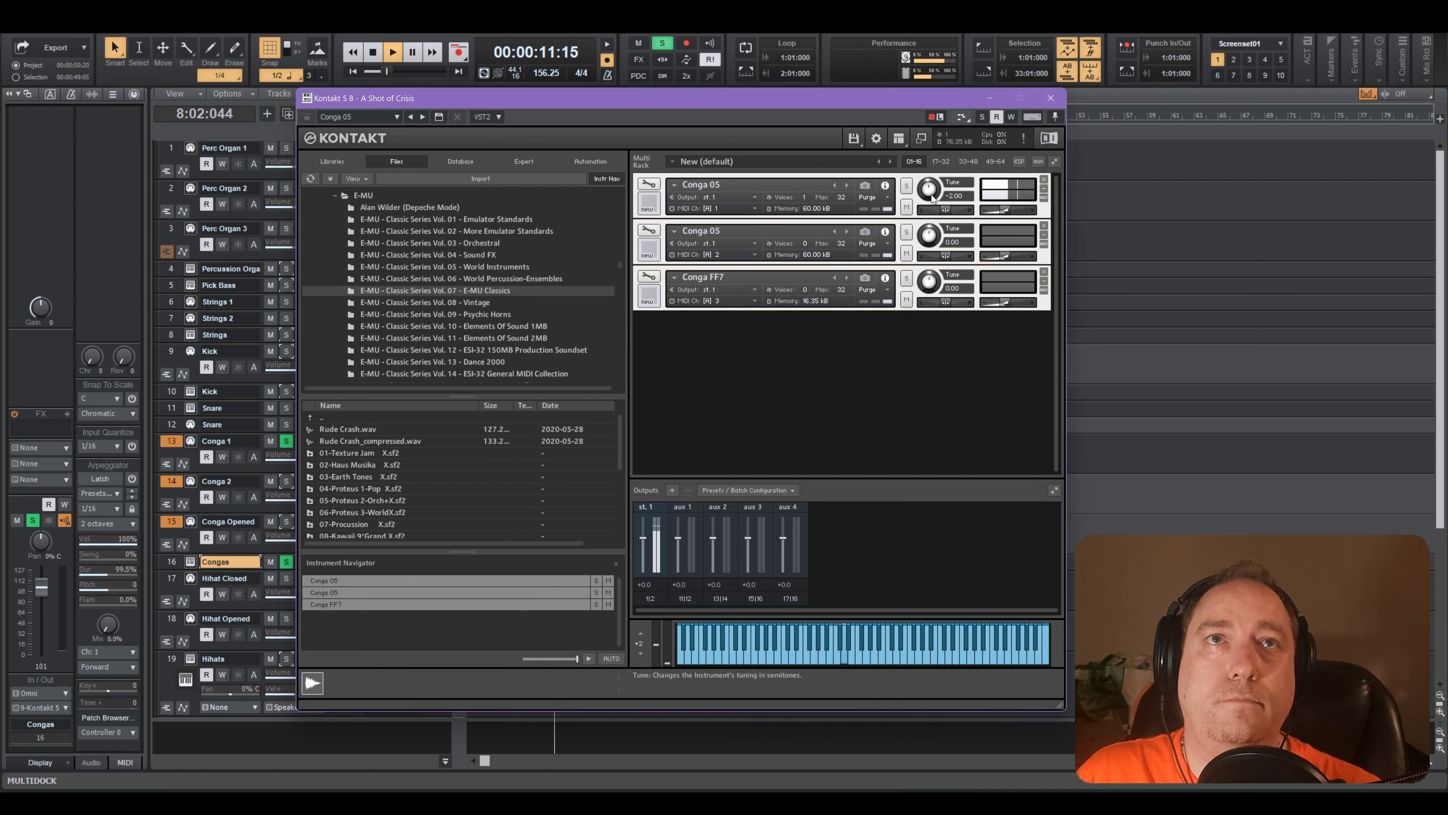
pyautogui.press('space')
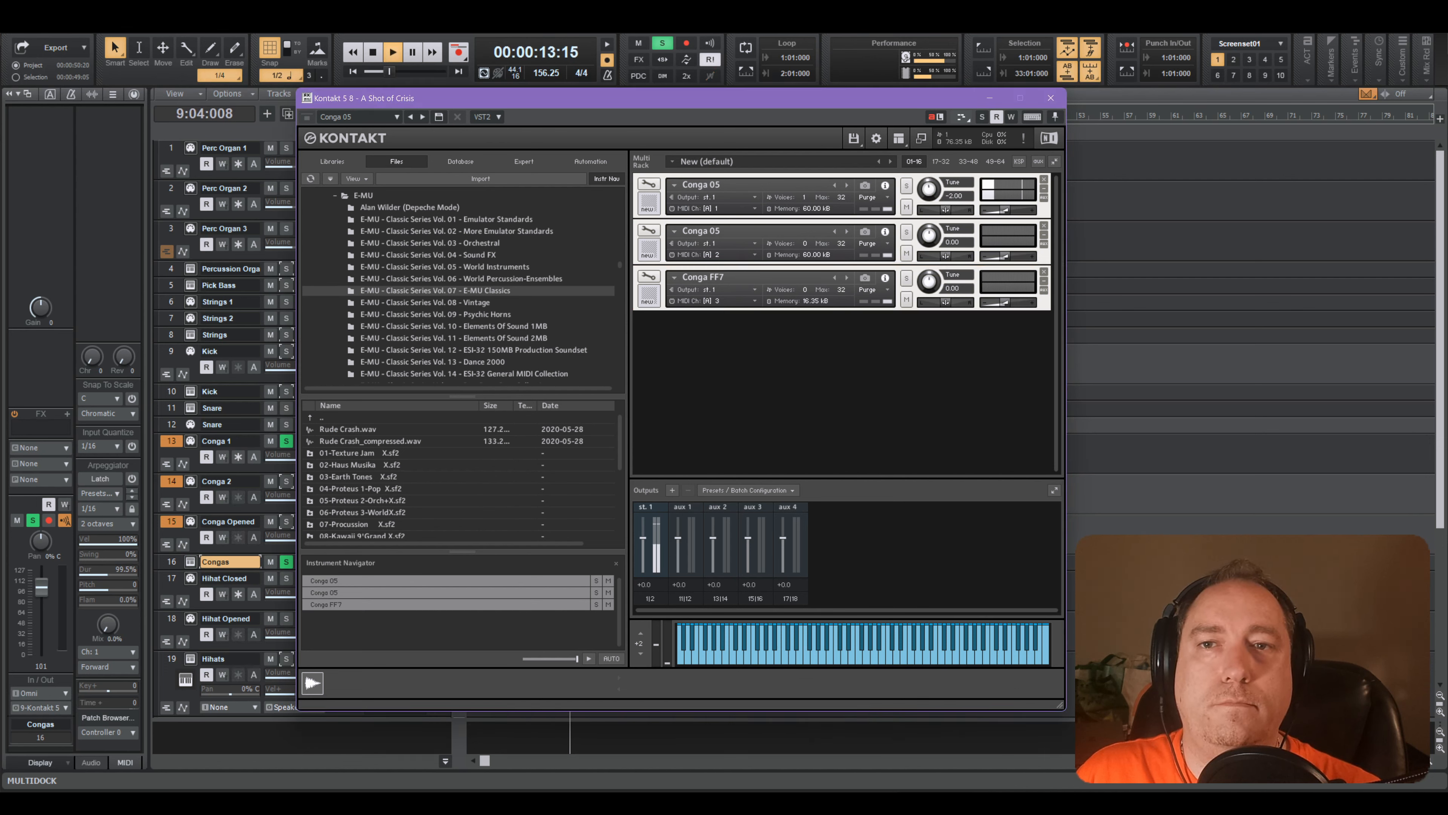
pyautogui.click(541, 802)
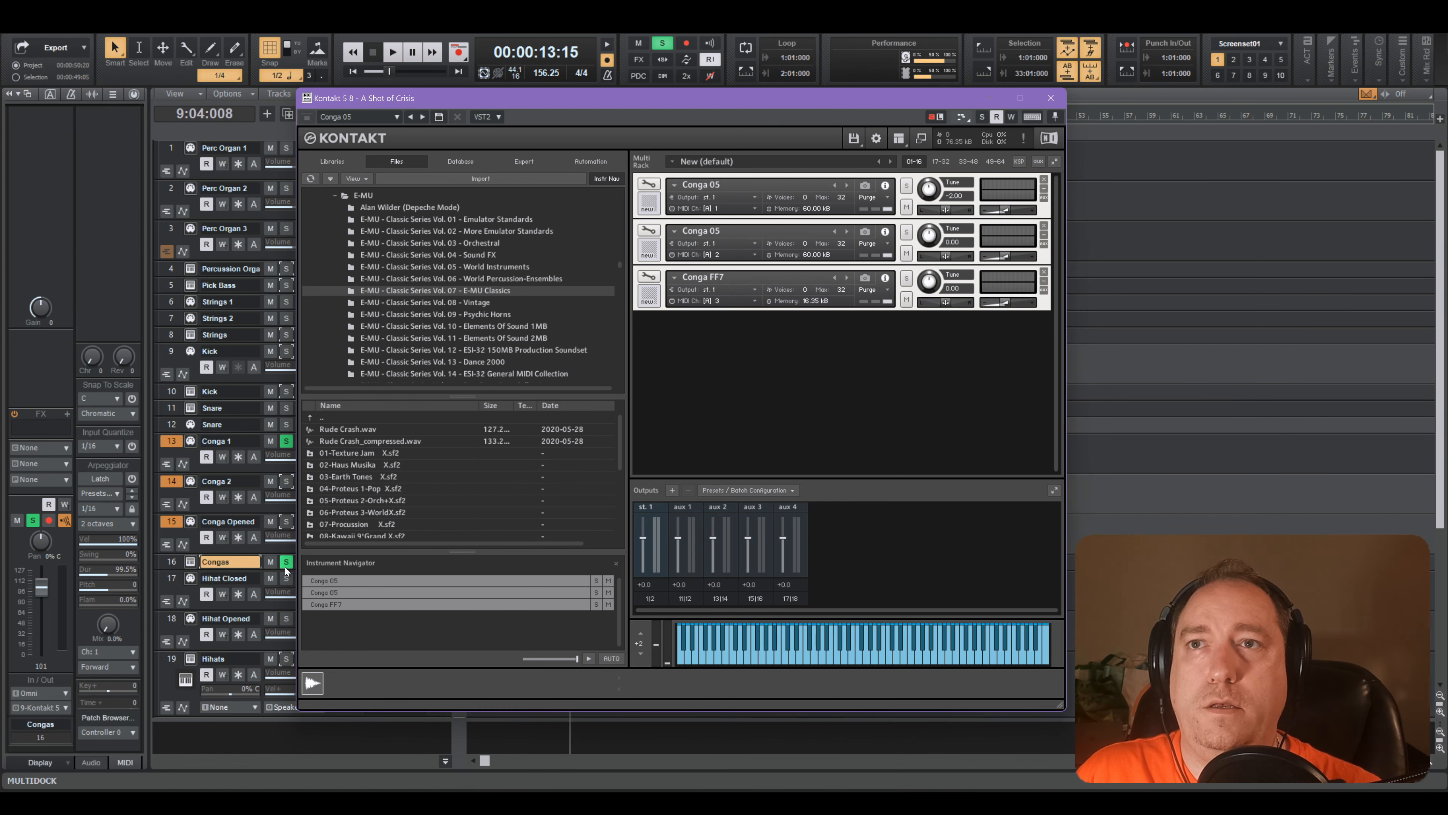
# - Play the soloed Conga 2 track from the start and set the second Conga 05 instrument's tuning to -7.00
pyautogui.click(287, 562)
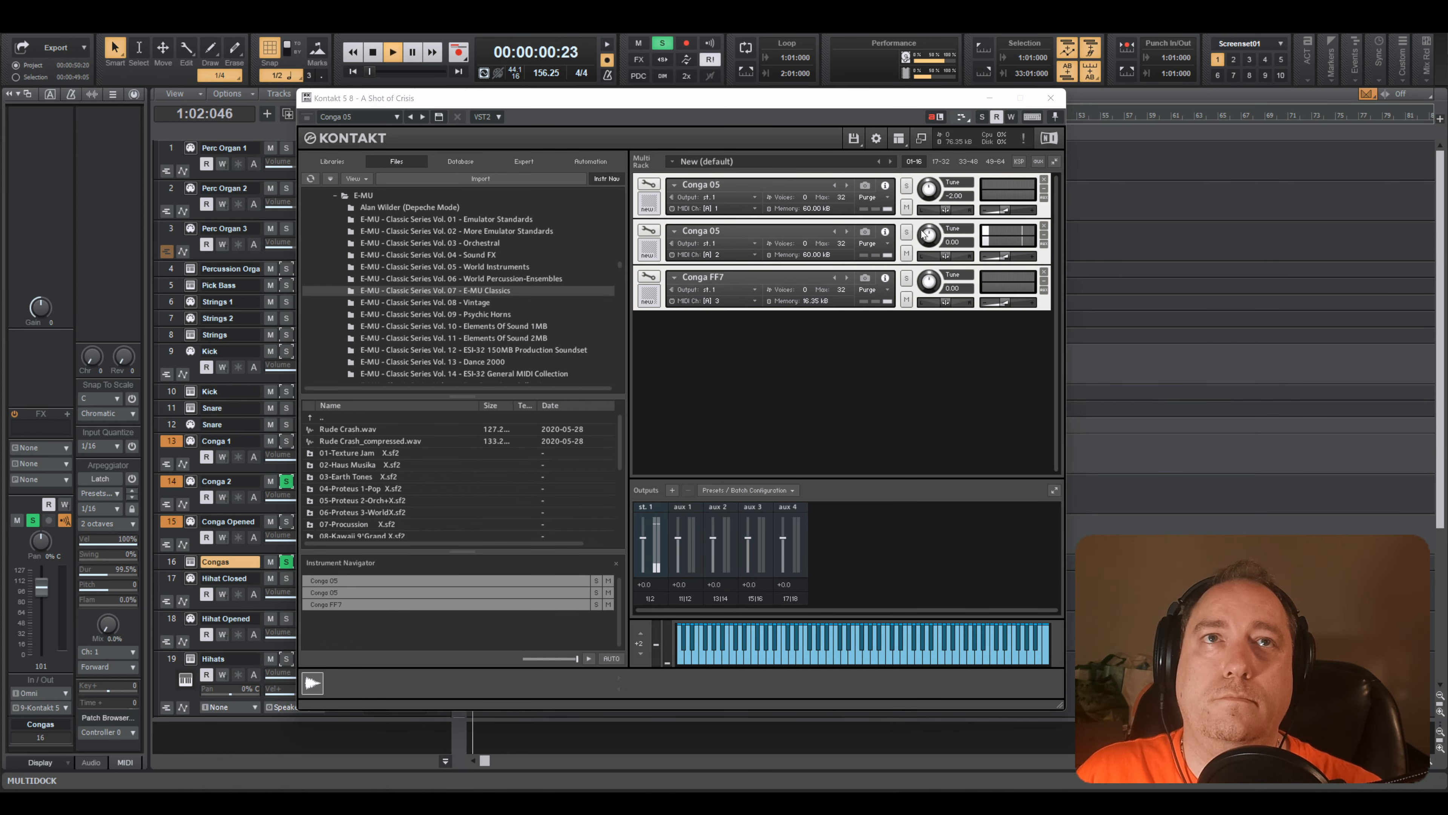
pyautogui.moveTo(924, 235); pyautogui.dragTo(925, 247)
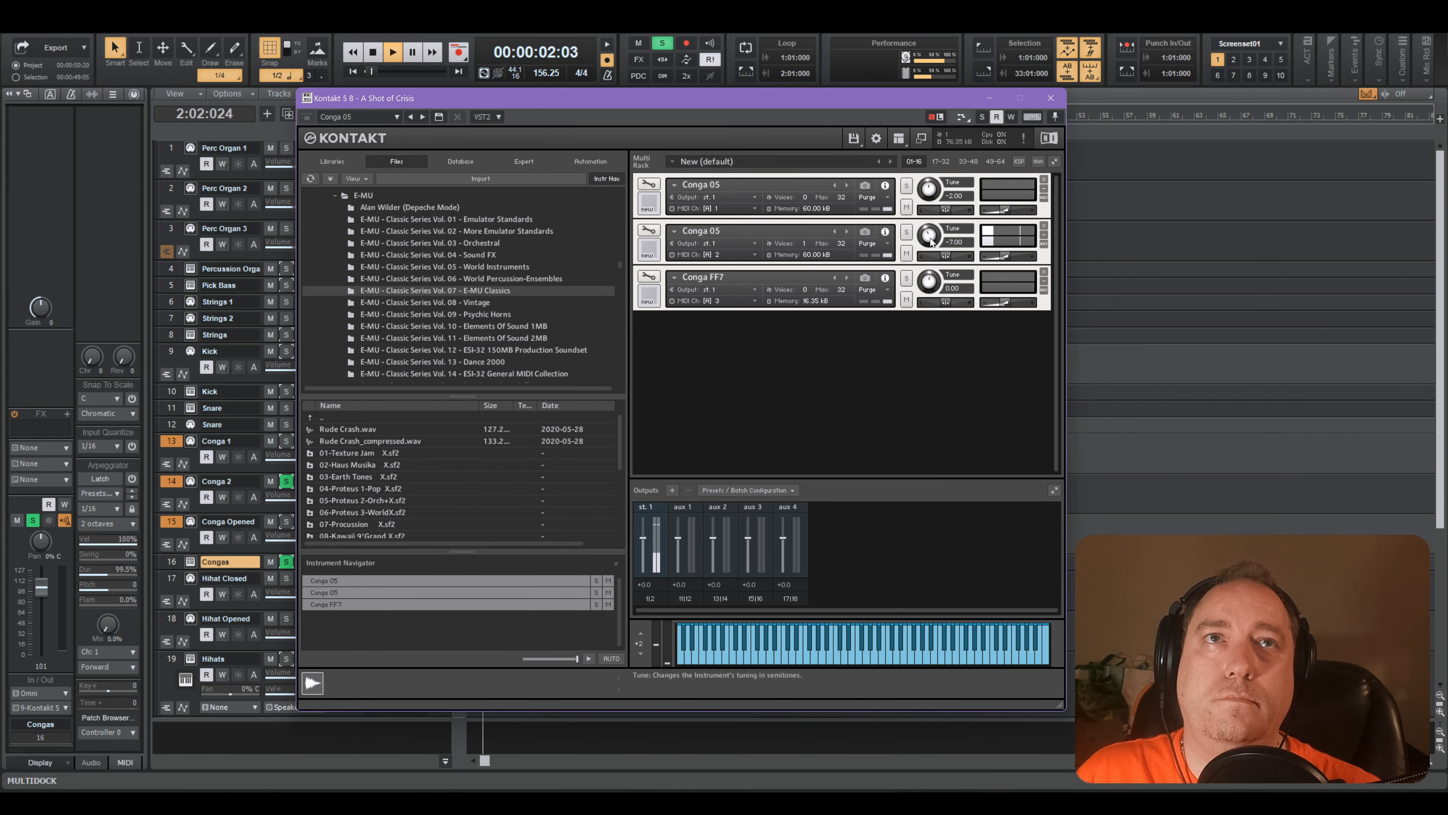
pyautogui.press('space')
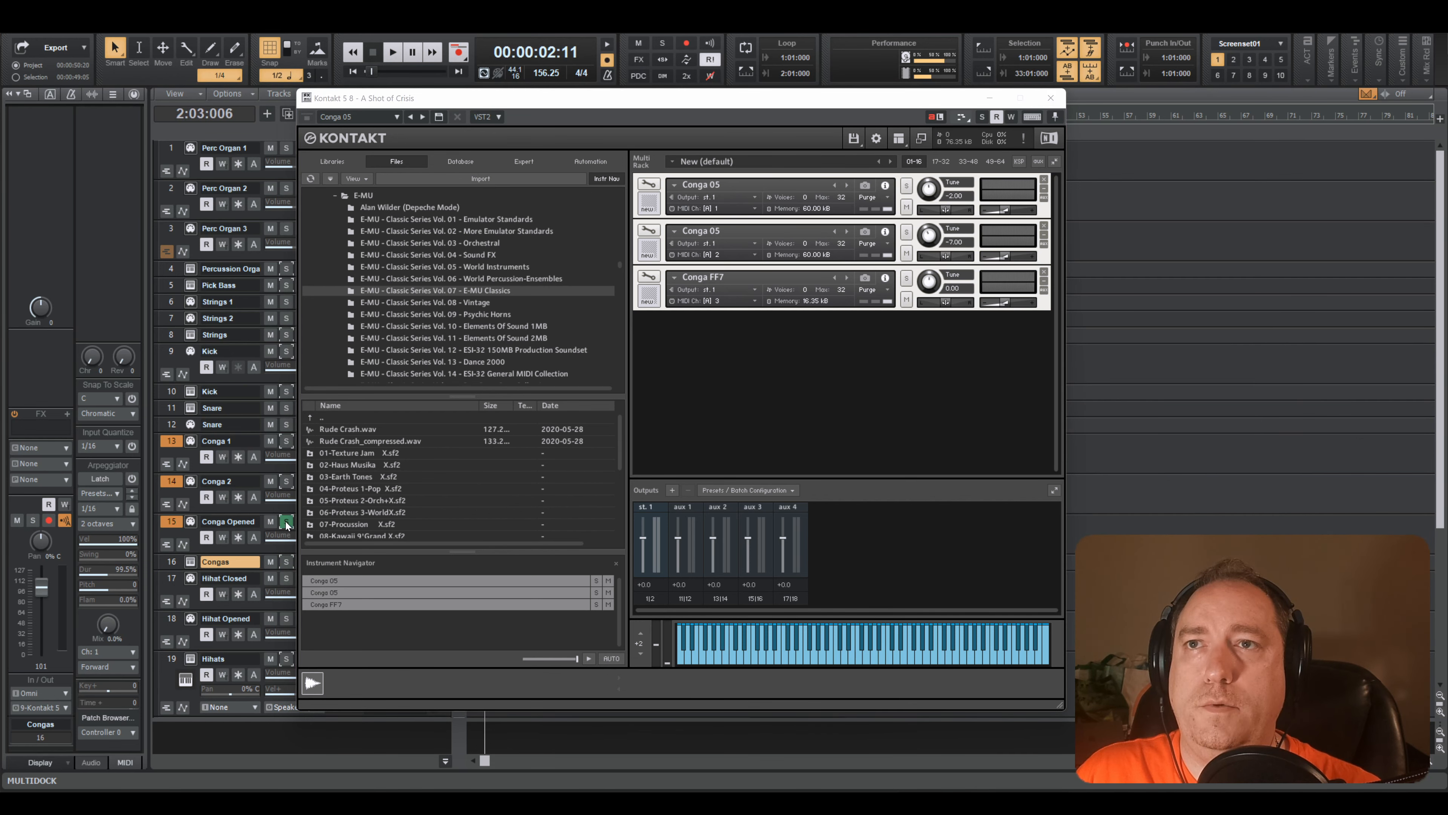
# - Solo Conga Opened with Congas, check the original in chipsynth SFC, and raise the Conga FF7 tuning to 3.00 during playback
pyautogui.click(286, 521)
pyautogui.press('space')
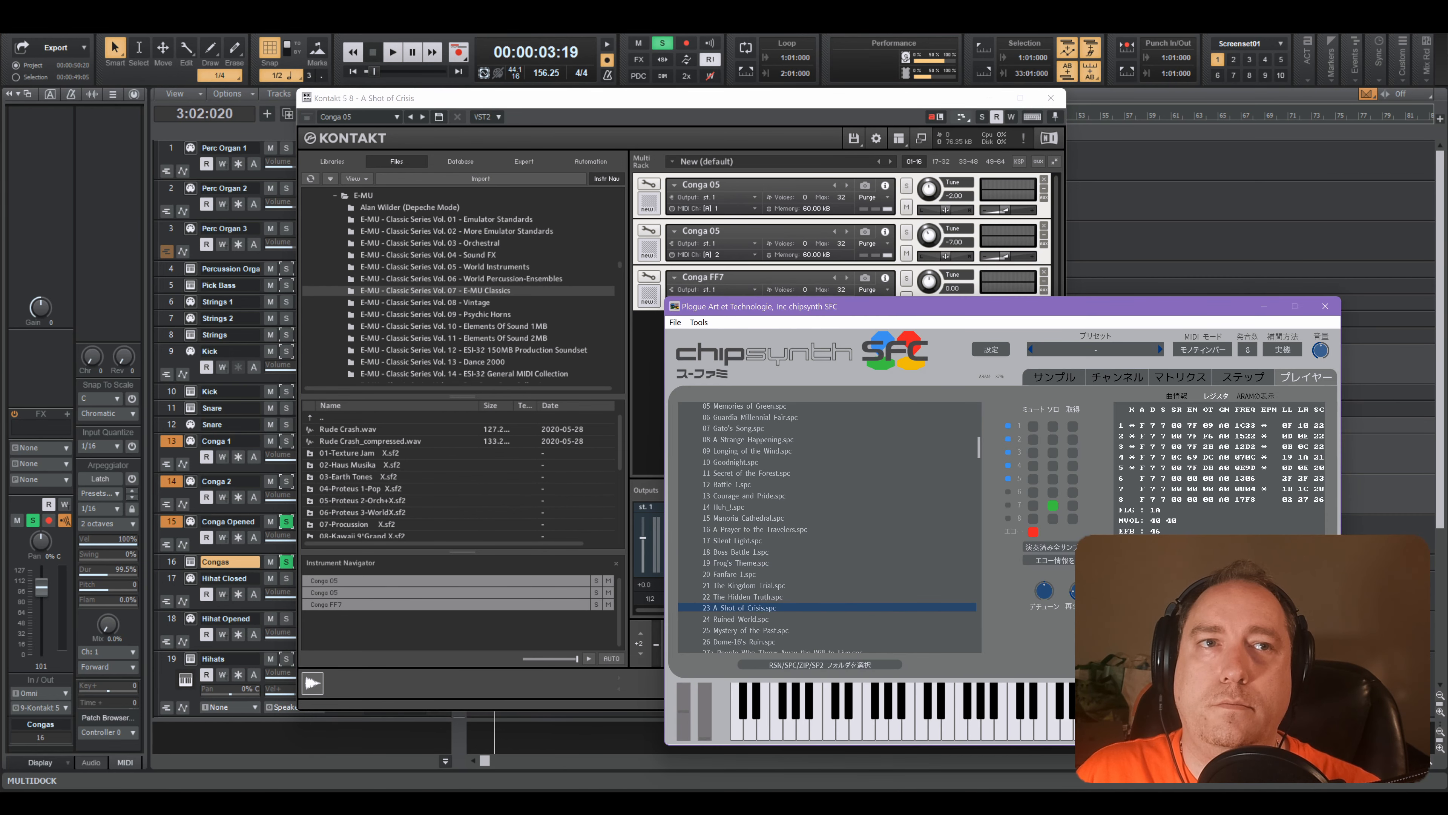
pyautogui.hotkey('alt', 'Tab')
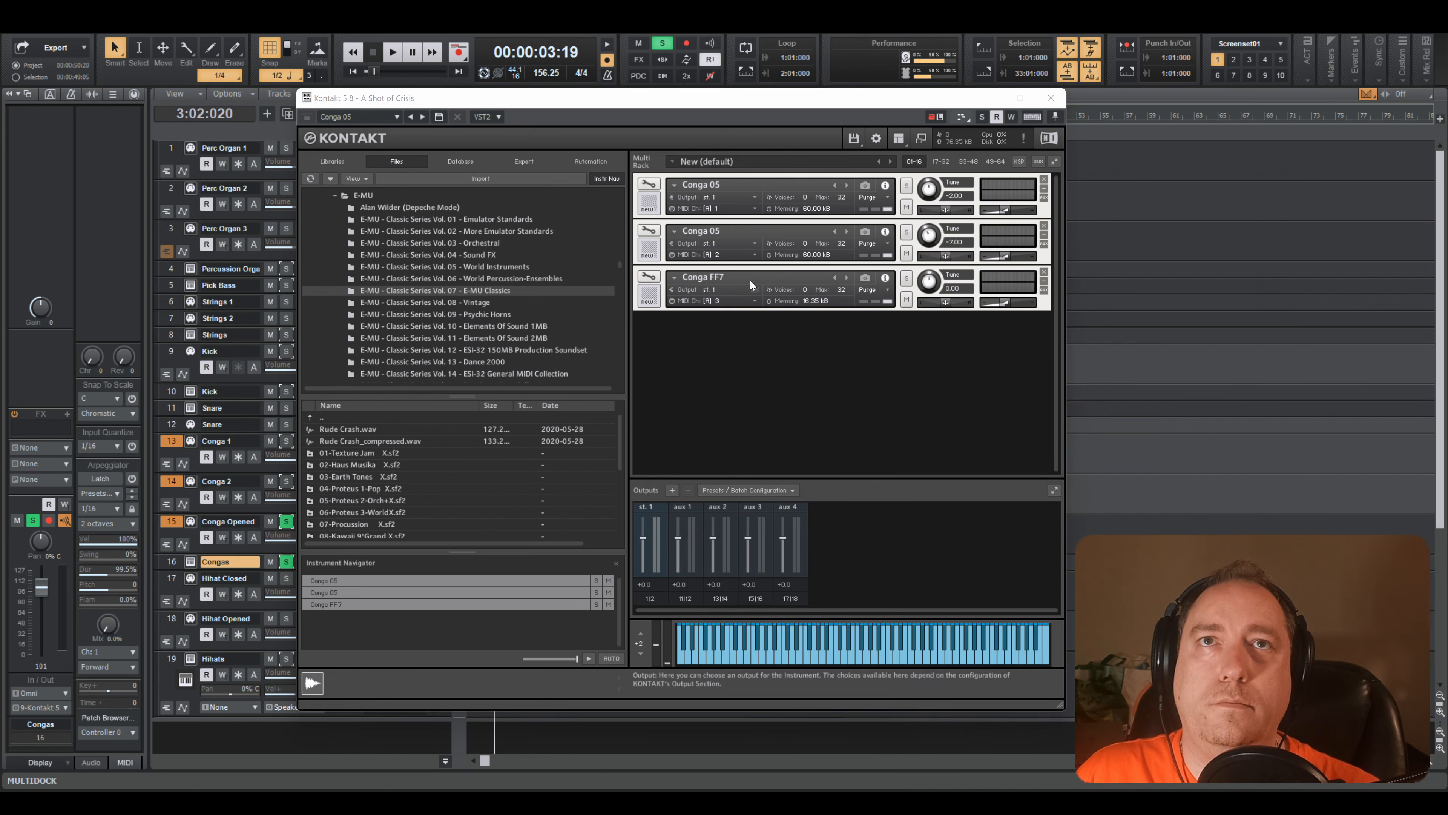
pyautogui.click(754, 275)
pyautogui.press('space')
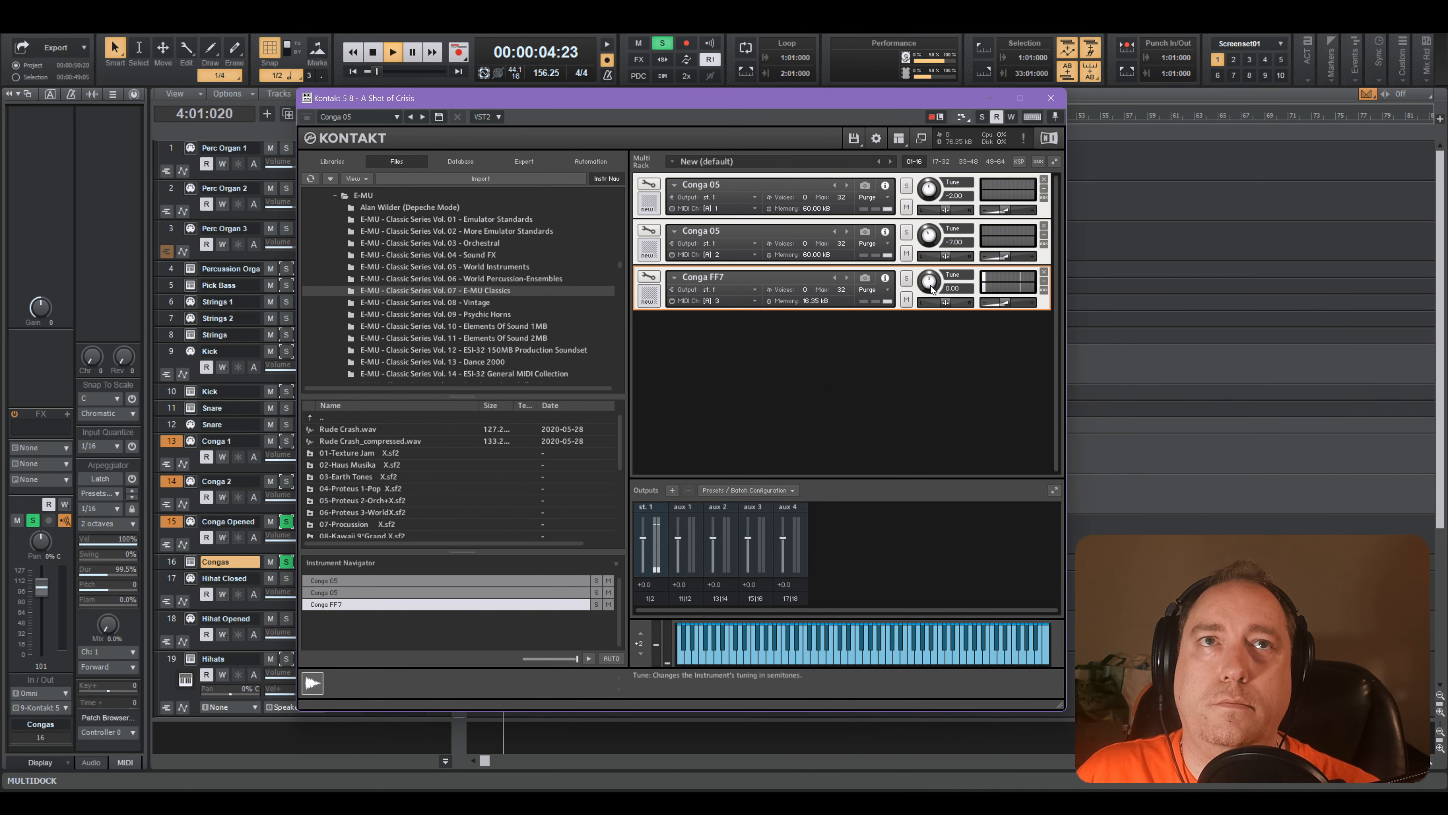
pyautogui.moveTo(930, 286); pyautogui.dragTo(929, 279)
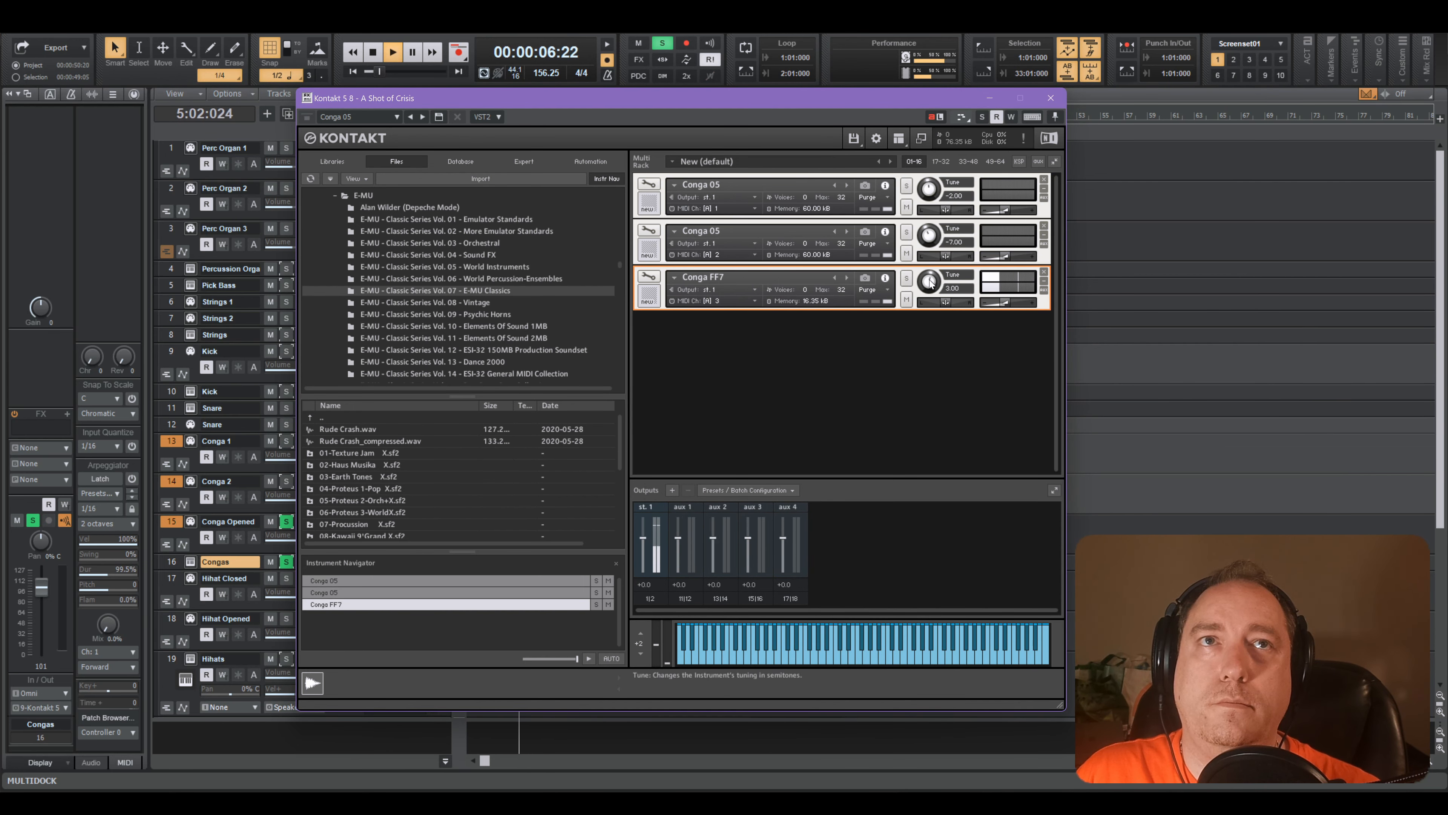
# - Compare Conga FF7 with the original in chipsynth SFC, try a tuning of 2.00, and set it to 2.50
pyautogui.hotkey('alt', 'Tab')
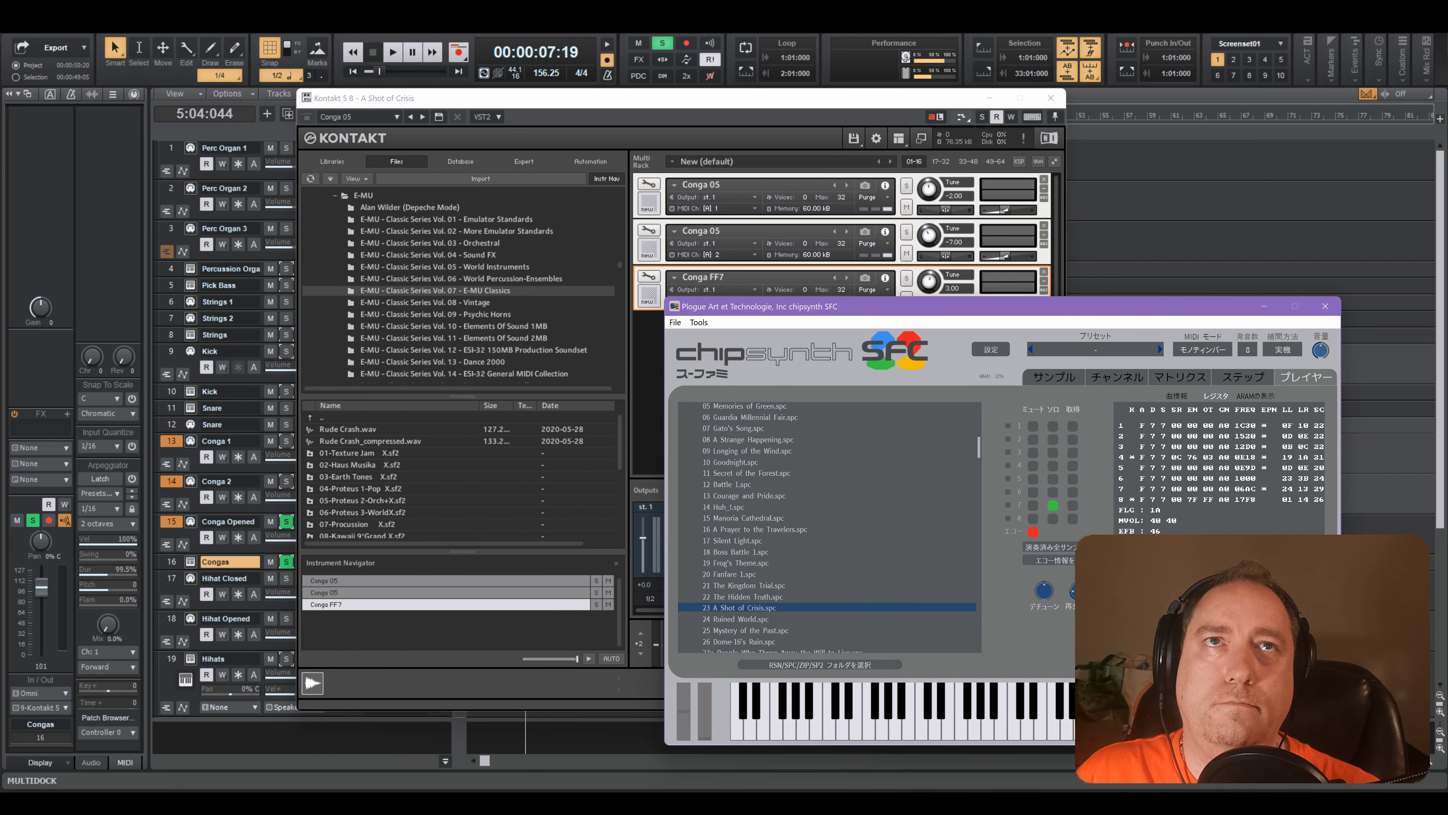
pyautogui.hotkey('alt', 'Tab')
pyautogui.press('space')
pyautogui.moveTo(935, 285); pyautogui.dragTo(939, 292)
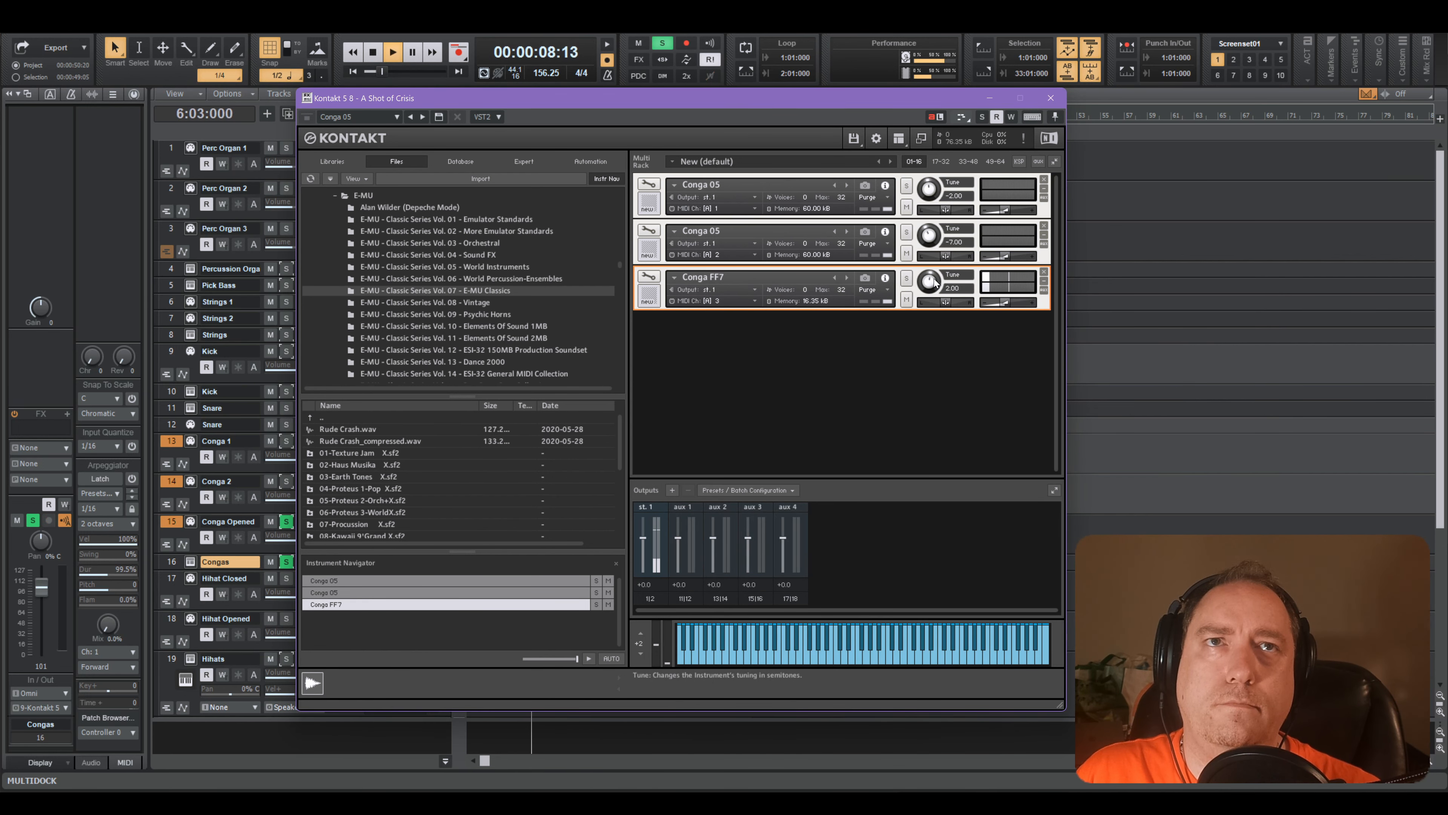
pyautogui.press('space')
pyautogui.doubleClick(951, 288)
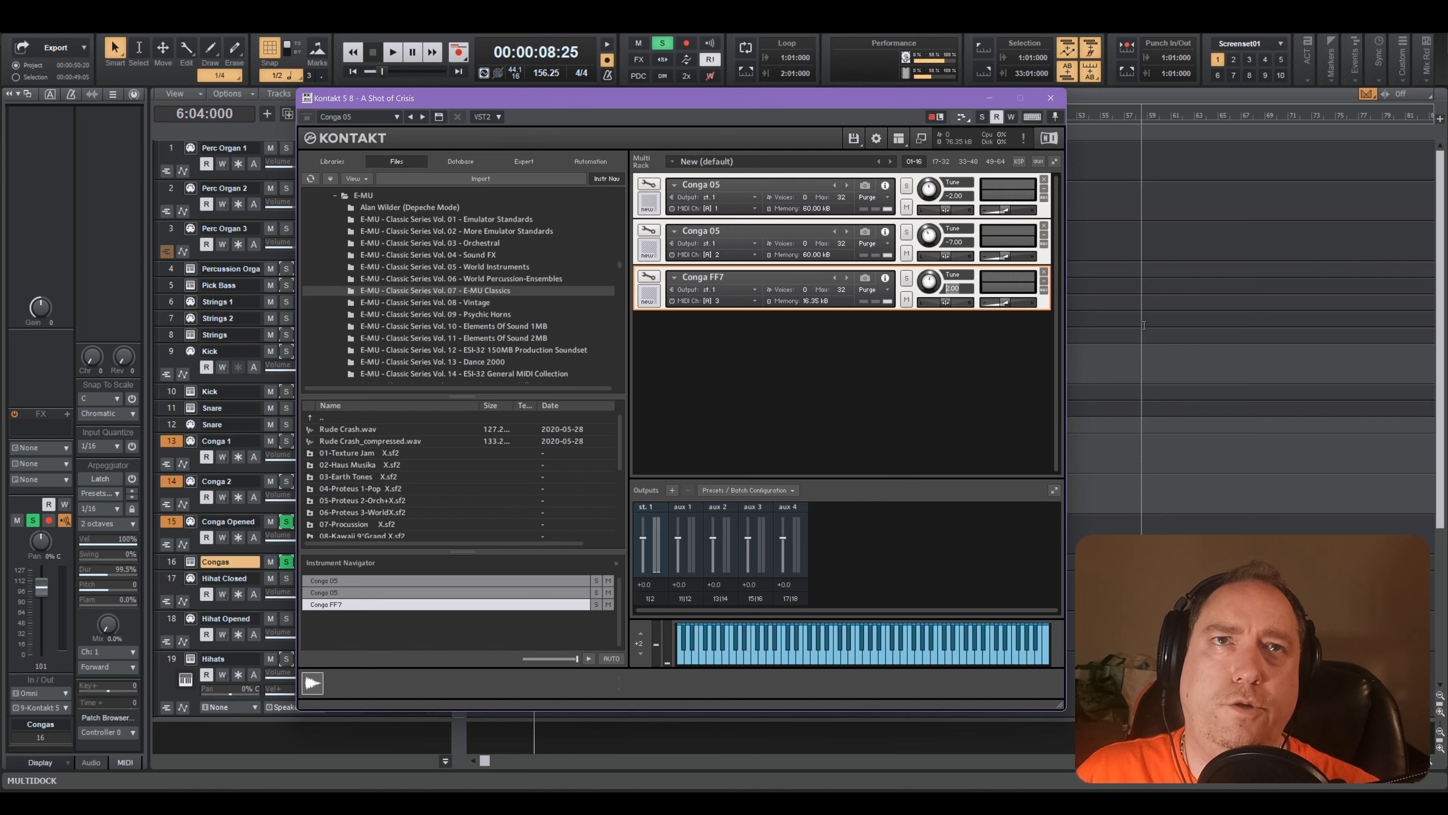
pyautogui.press('space')
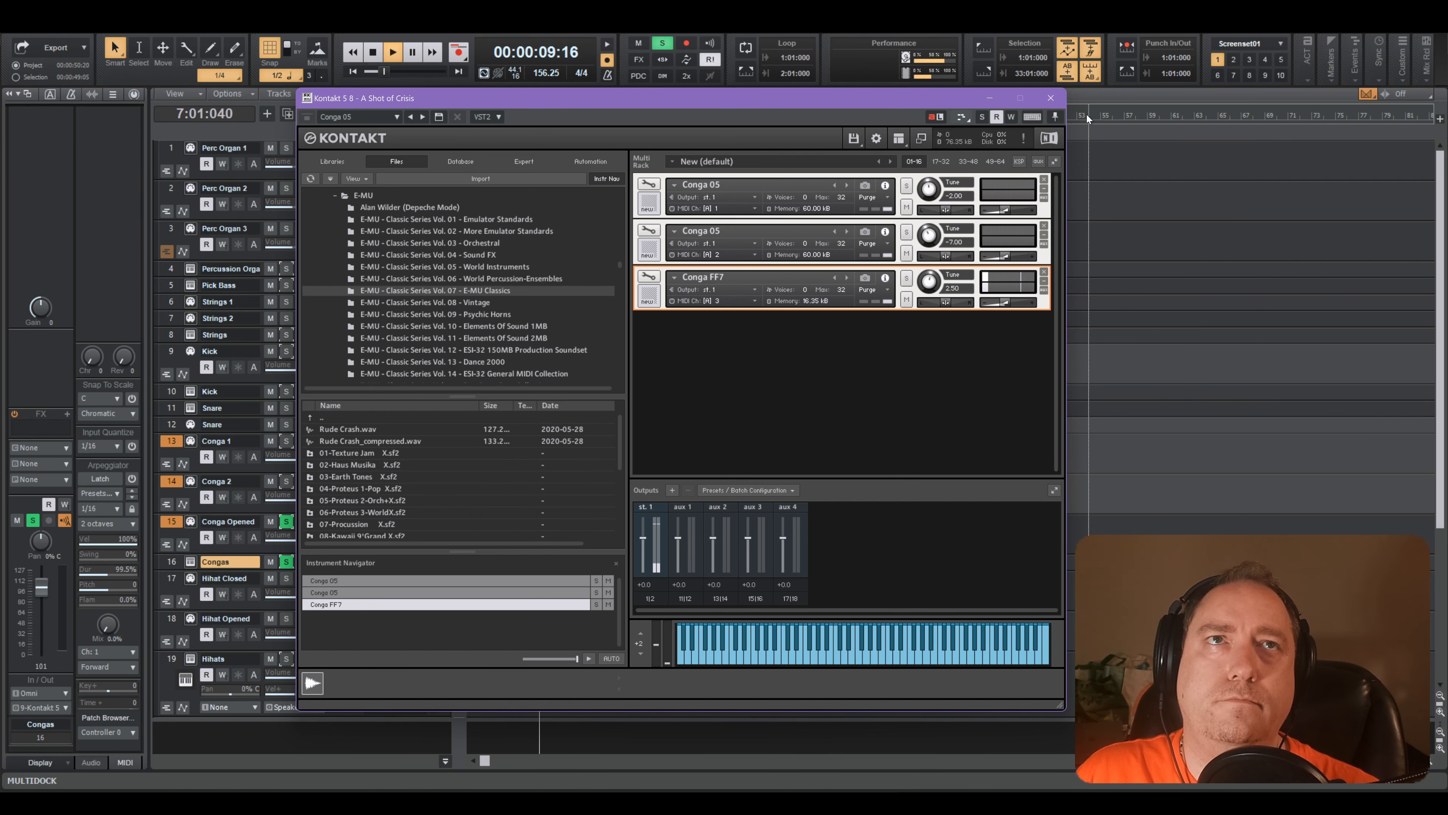
# - Close Kontakt and listen to the three soloed conga tracks with Congas from the song start
pyautogui.click(1050, 98)
pyautogui.press('space')
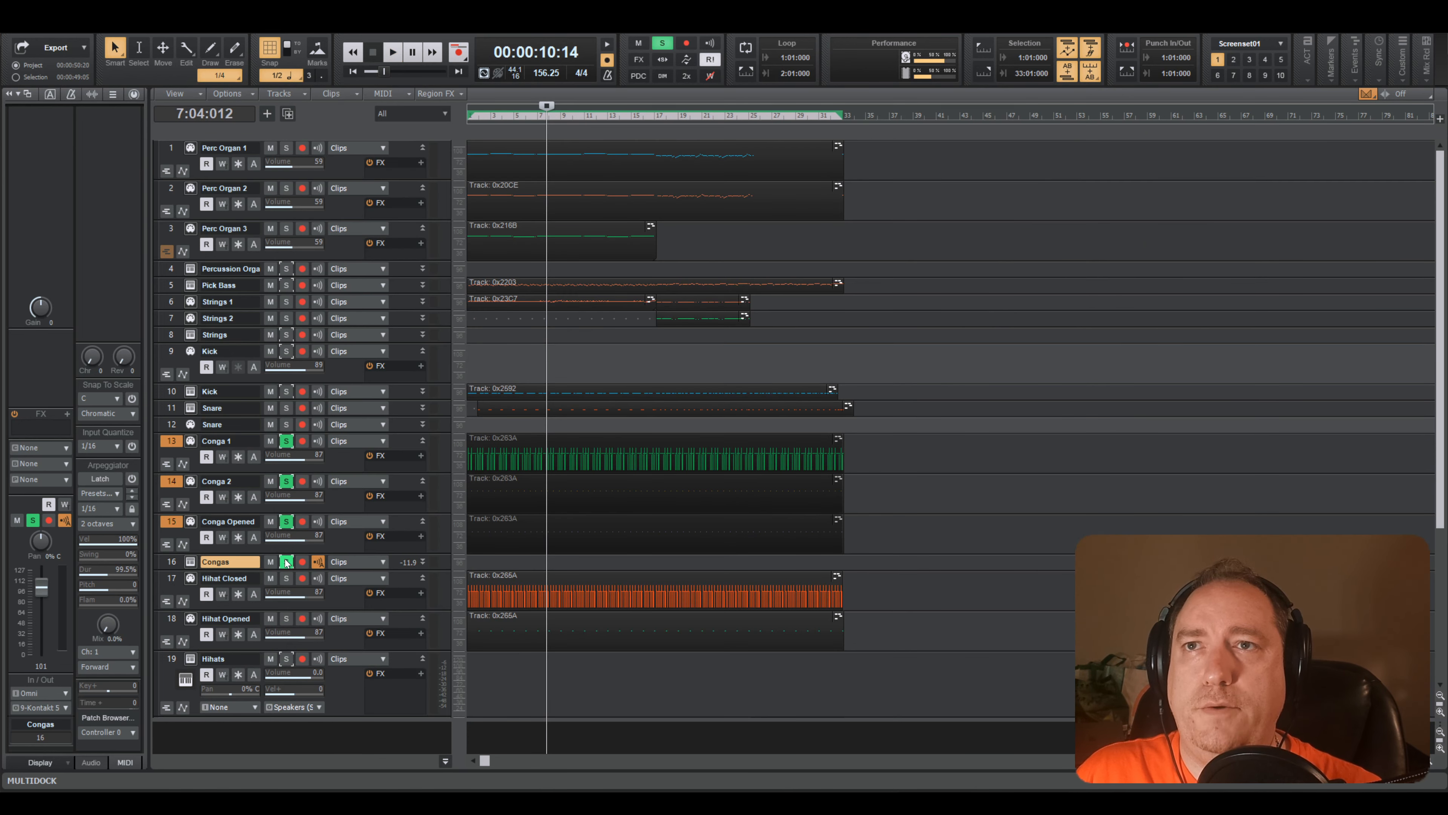
pyautogui.click(286, 561)
pyautogui.press('w')
pyautogui.press('space')
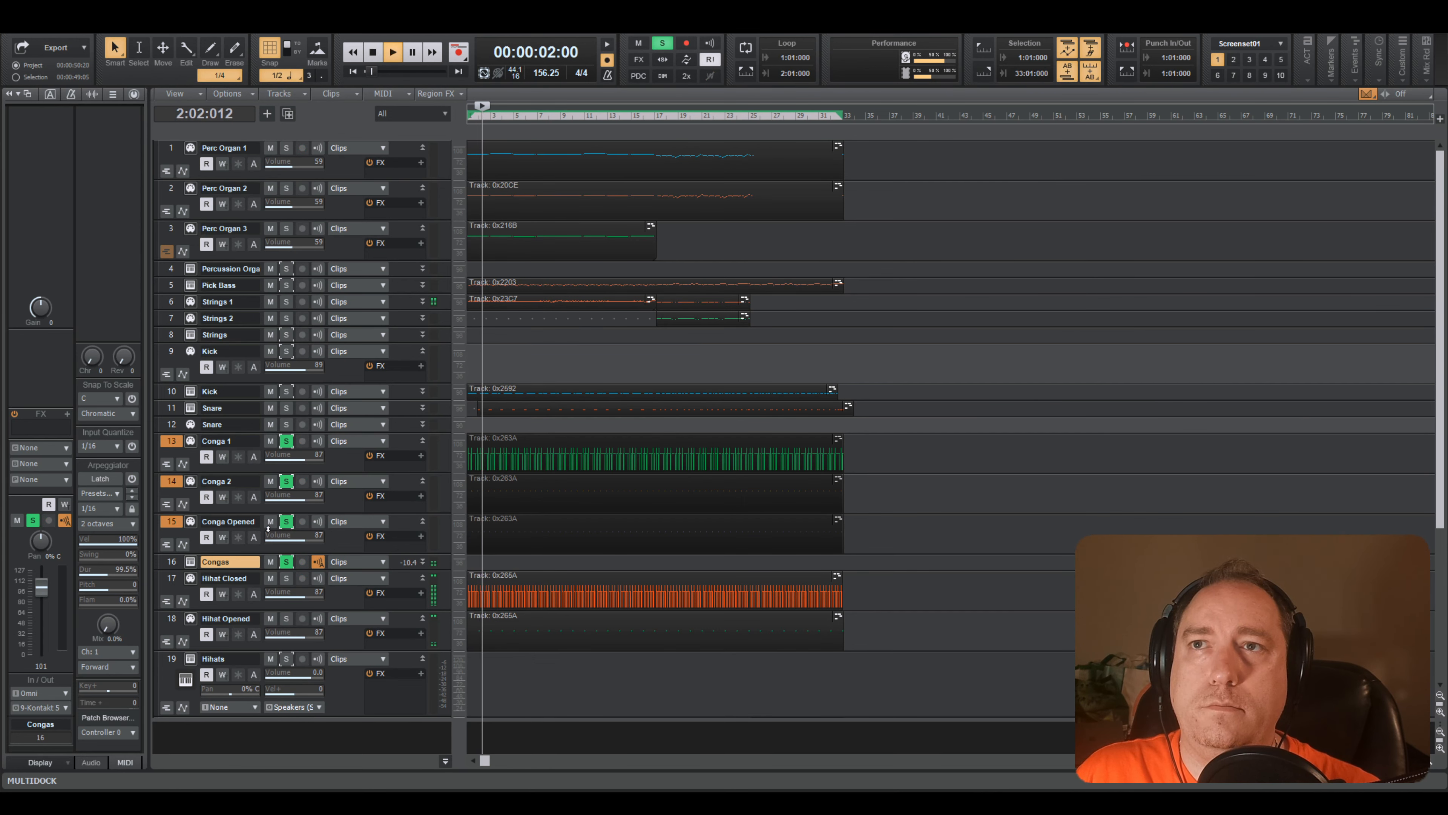
pyautogui.scroll(5, 544, 509)
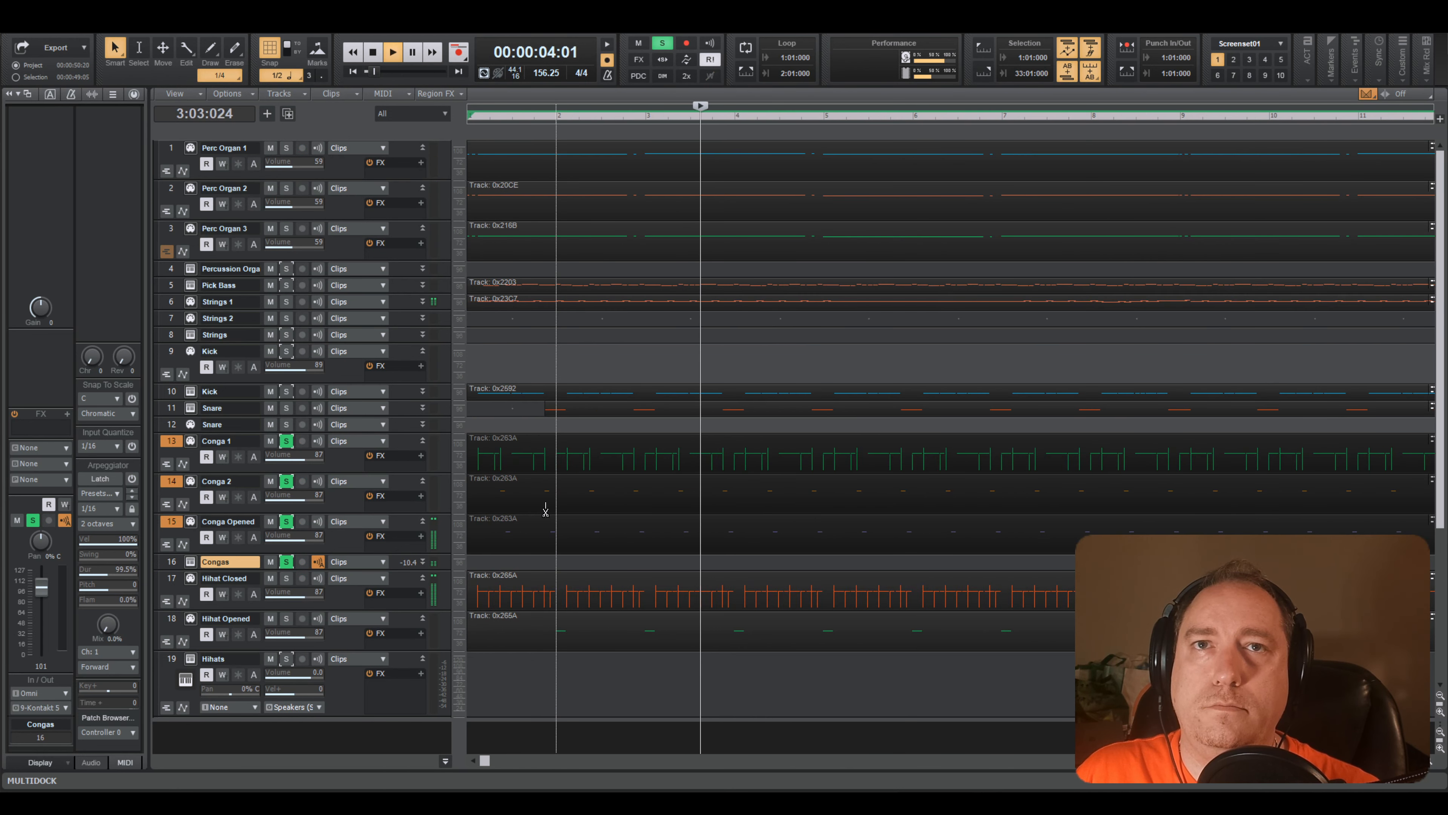
pyautogui.press('space')
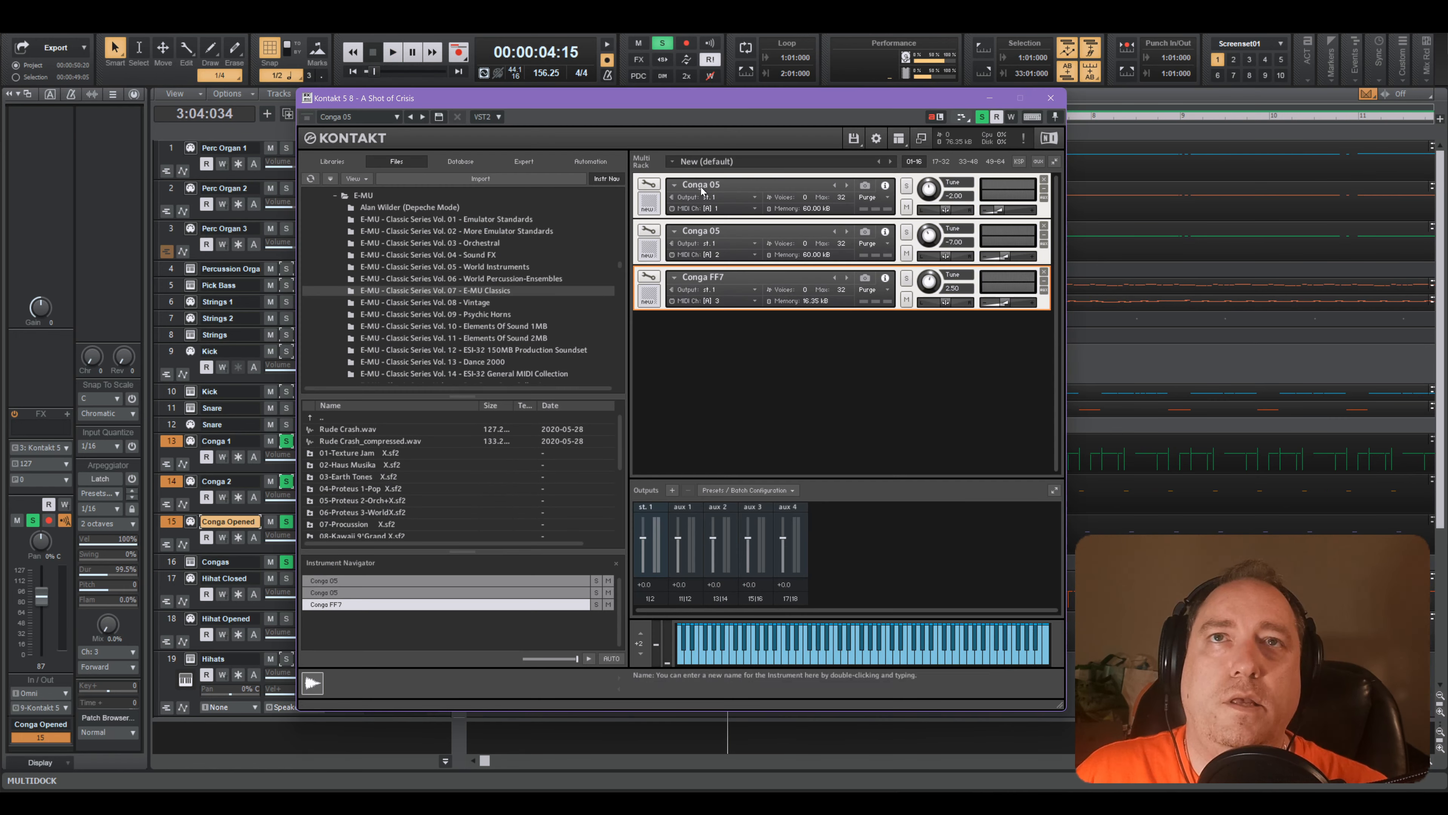
# - Set the release of the Conga FF7 volume envelope to 50 ms in the Congas Kontakt and check it during playback
pyautogui.click(649, 278)
pyautogui.scroll(-3, 1055, 456)
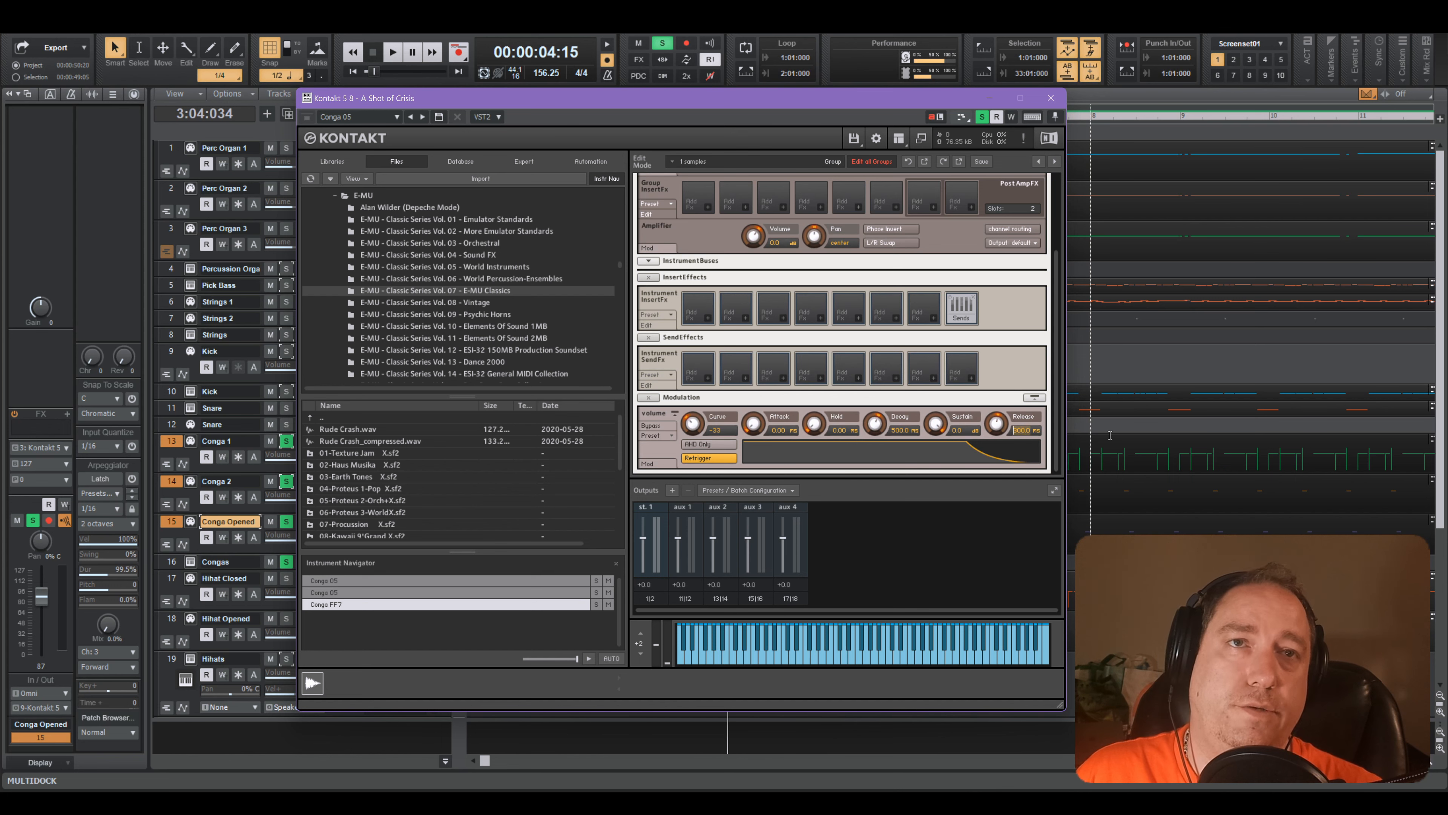
pyautogui.press('space')
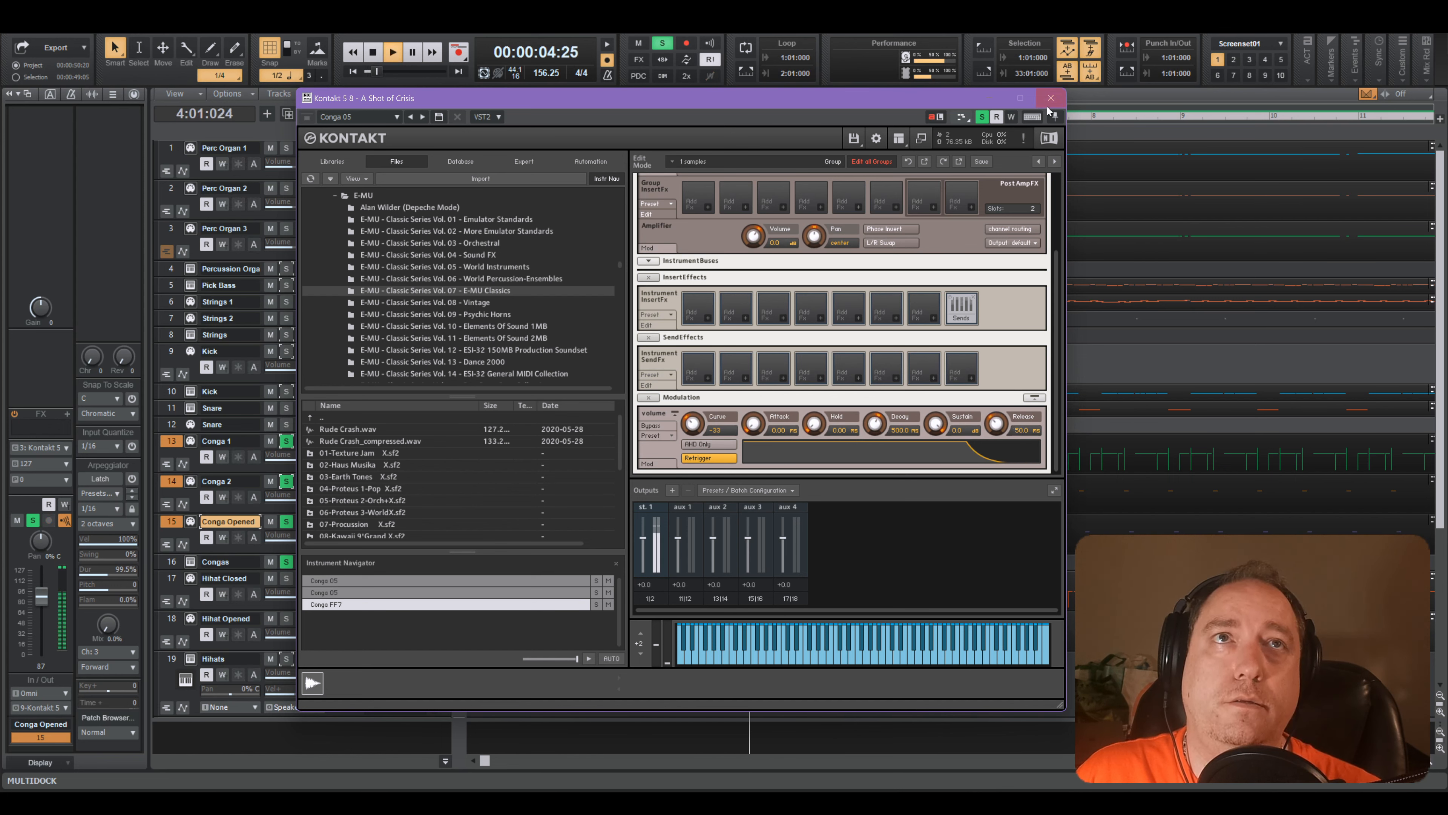
pyautogui.scroll(3, 1059, 188)
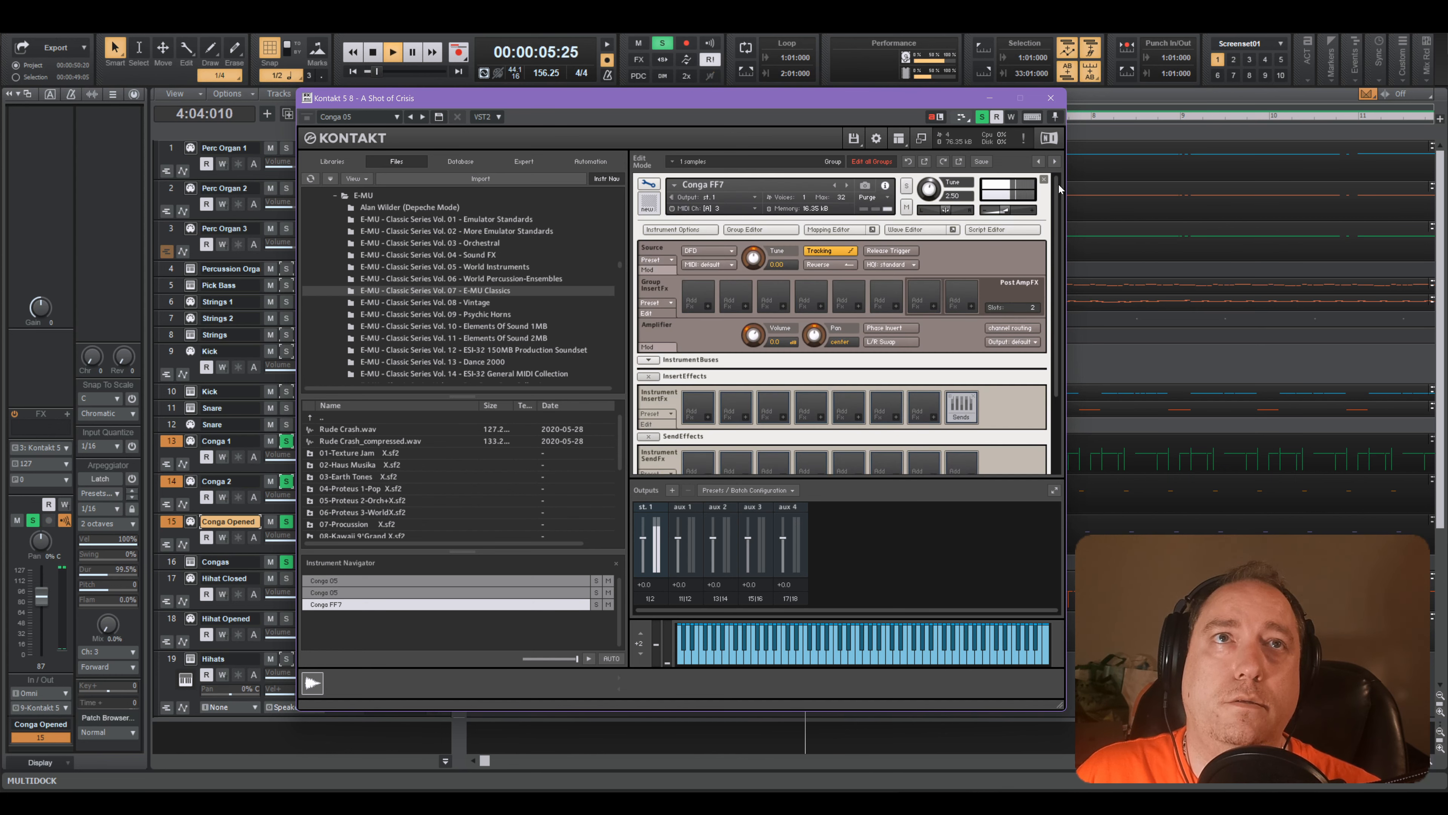
# - Leave the Conga FF7 instrument and open the first Conga 05 instrument in the rack for editing
pyautogui.click(647, 184)
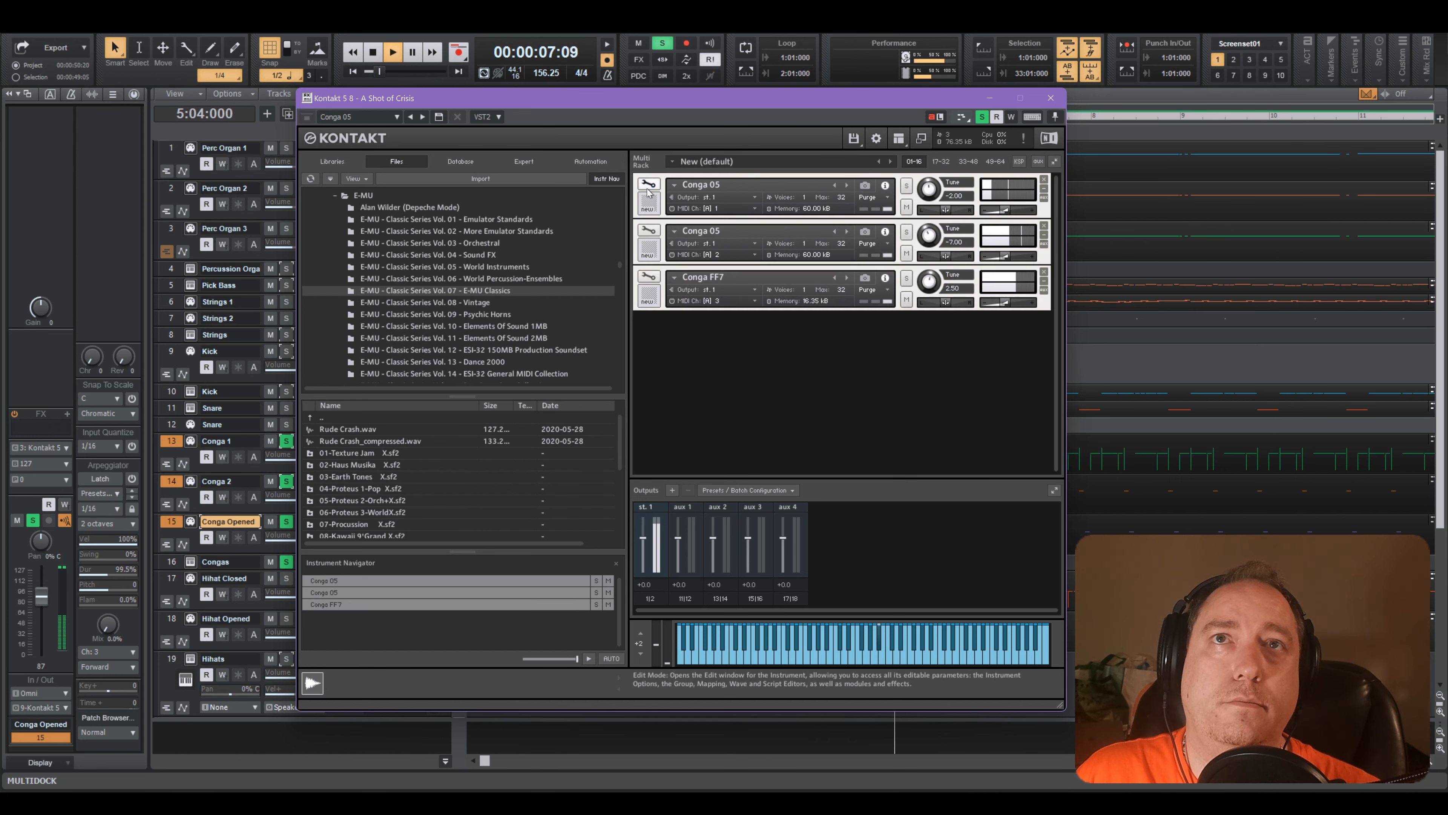
pyautogui.click(647, 230)
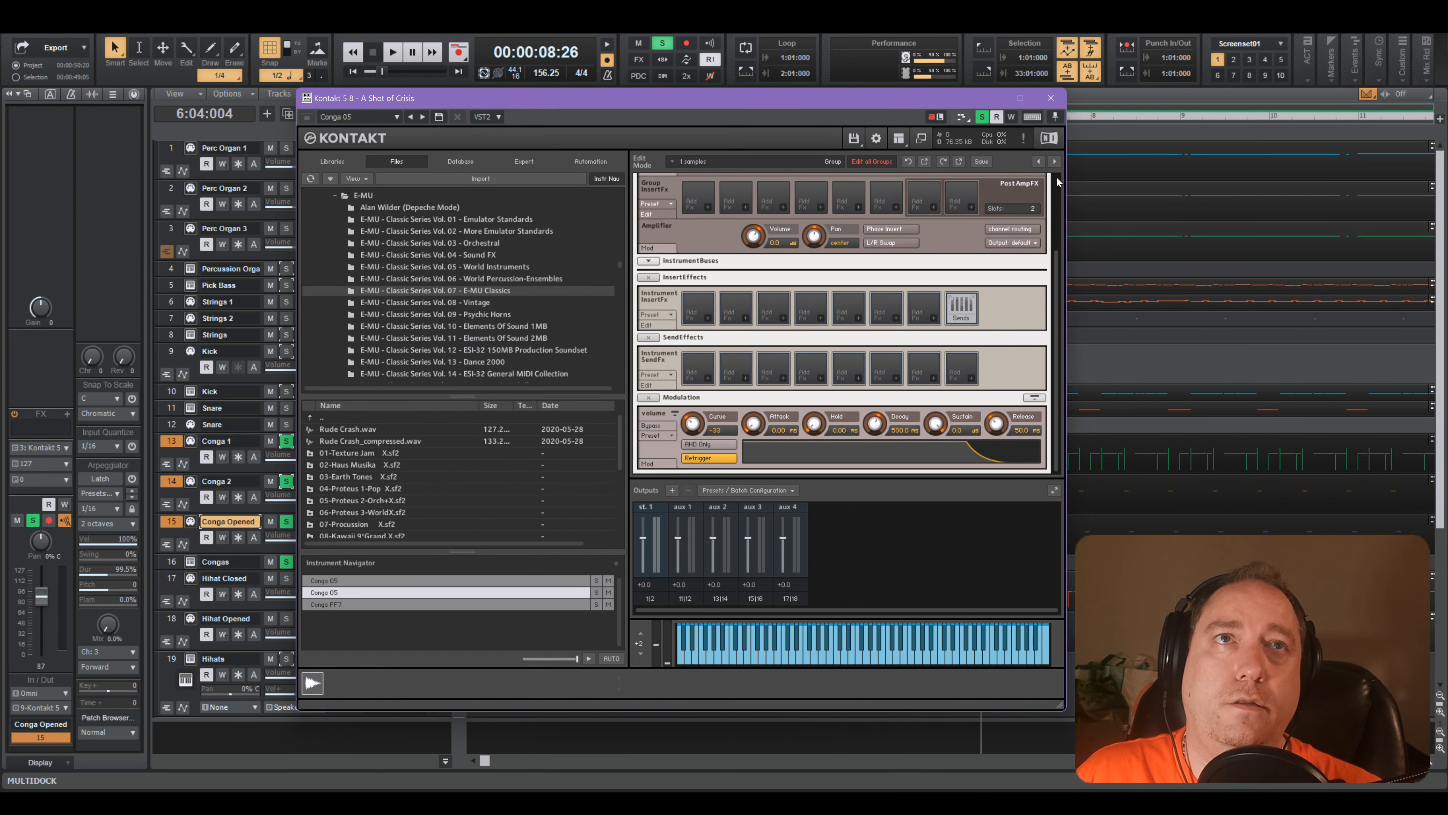
pyautogui.scroll(3, 1056, 182)
pyautogui.click(647, 186)
pyautogui.click(647, 185)
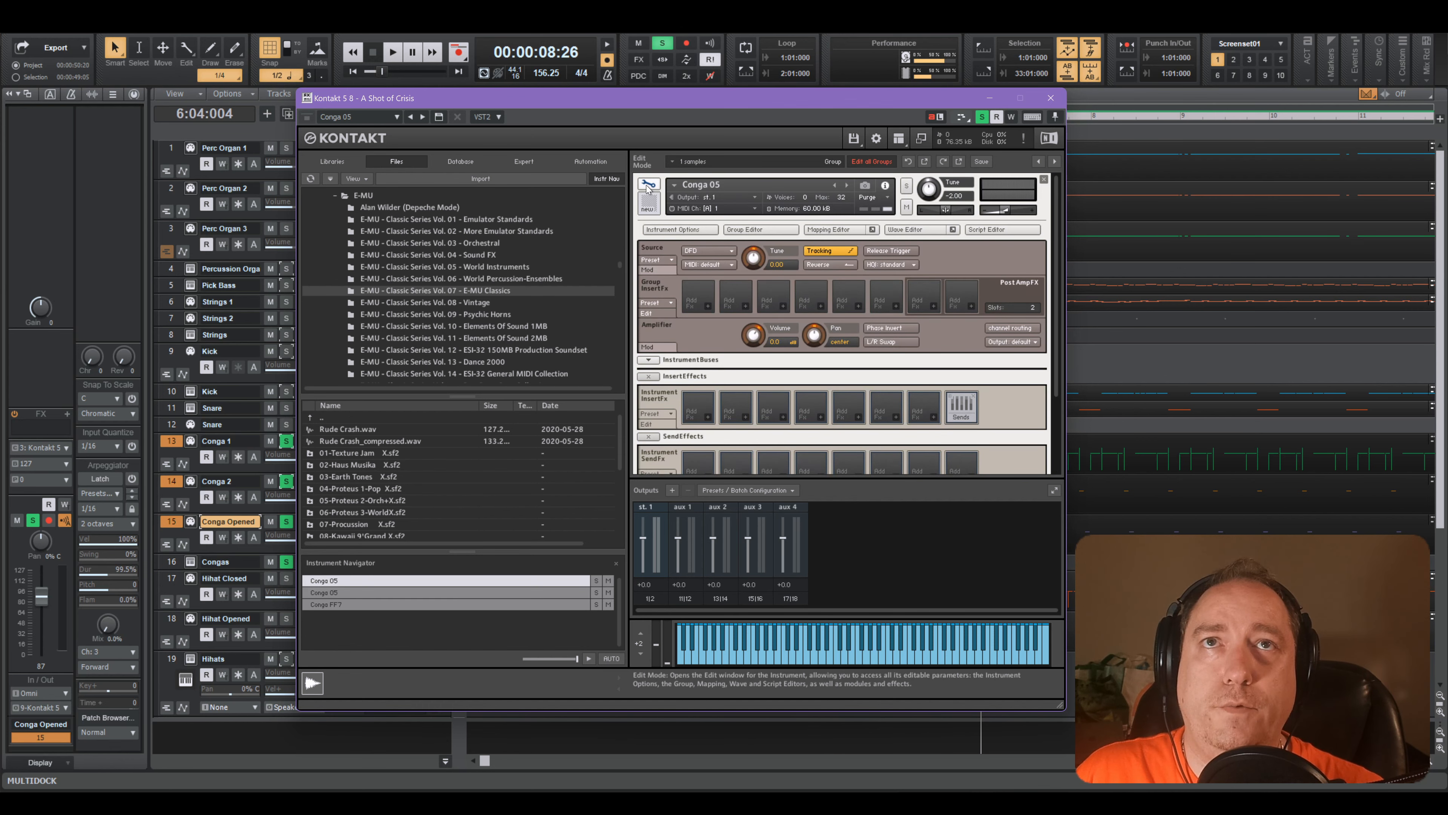
# - Add a MIDI CC modulator to the first Conga 05's amplifier volume and close the sampler window
pyautogui.click(649, 270)
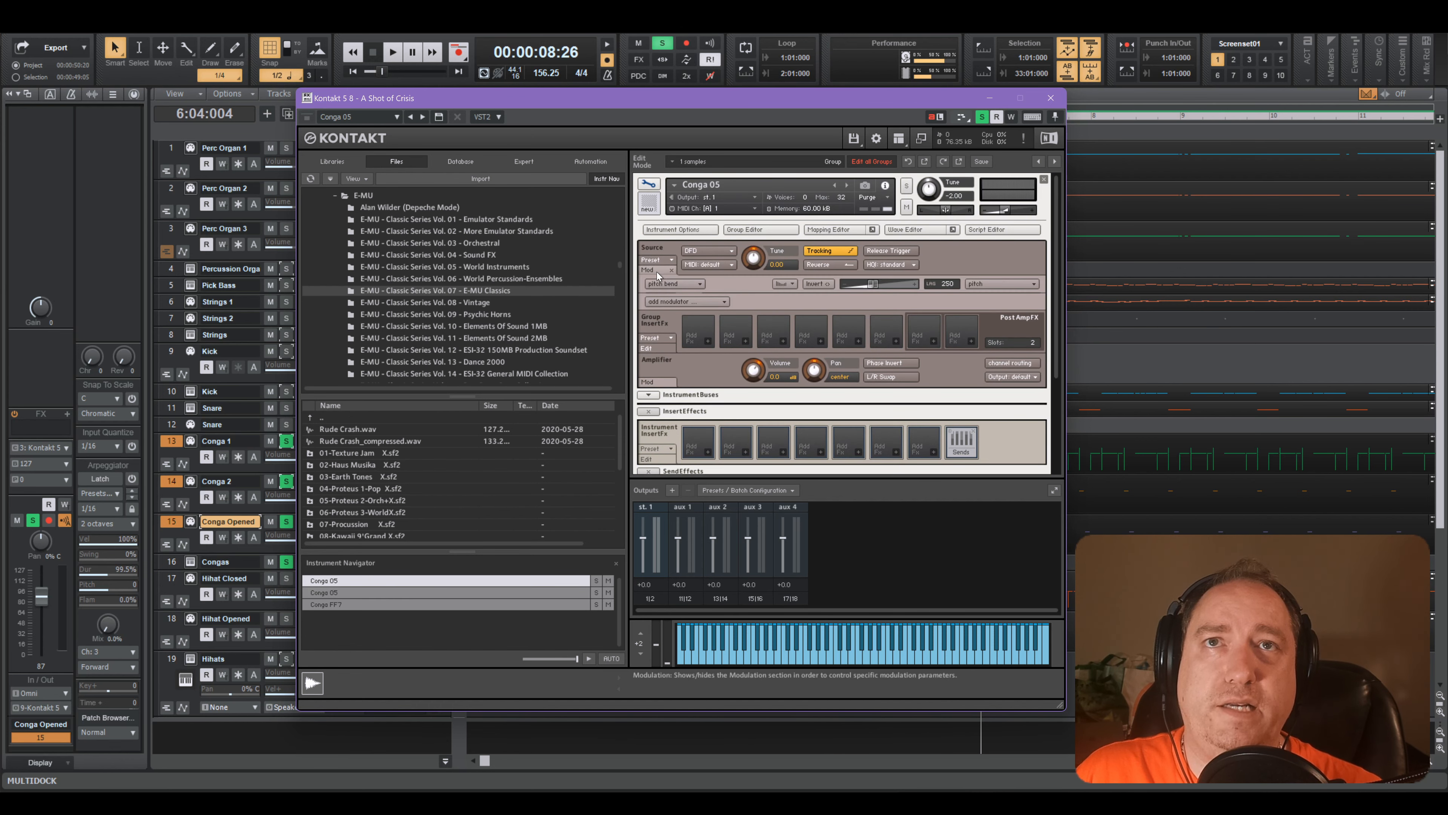
pyautogui.click(663, 301)
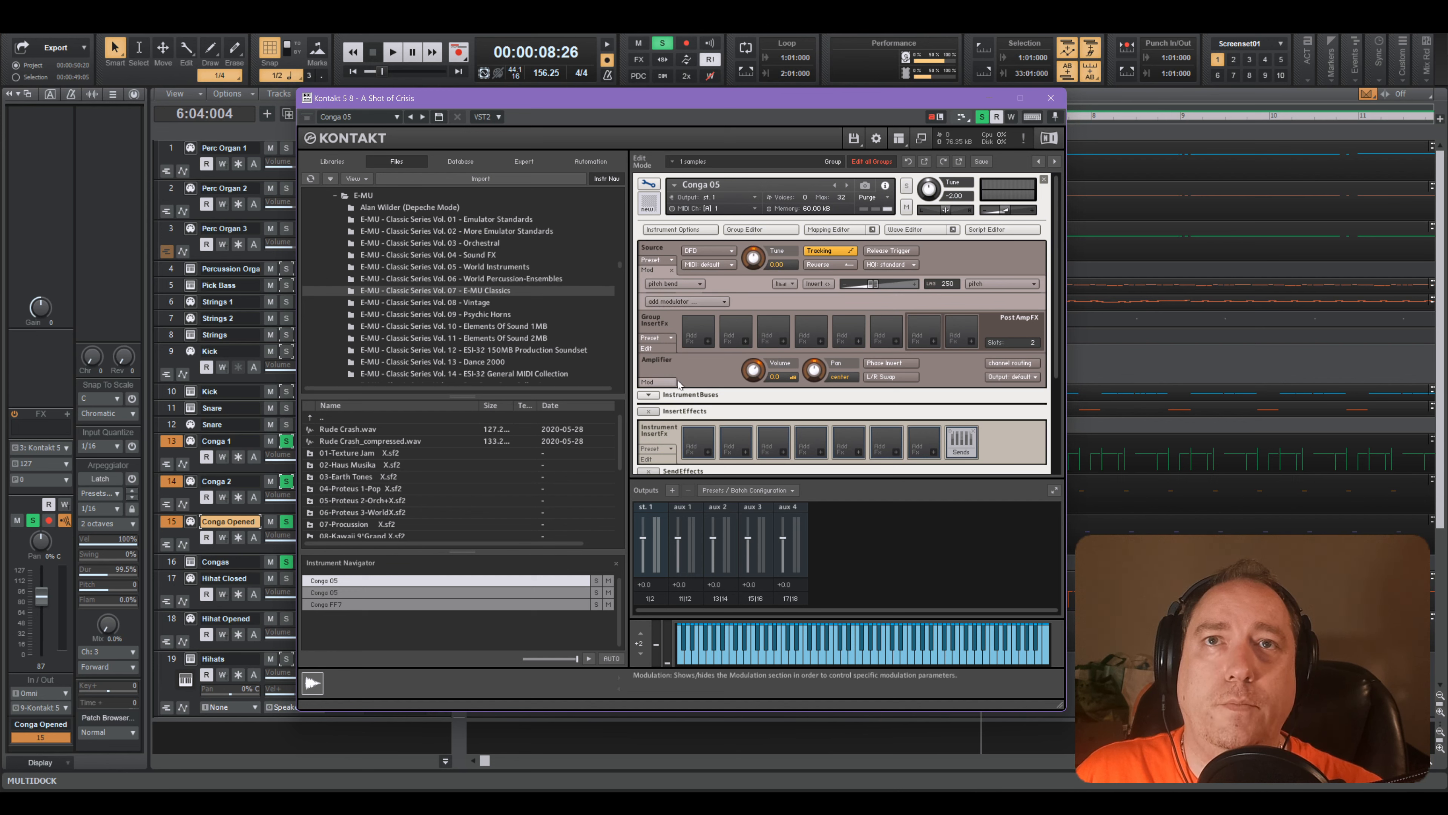
pyautogui.click(665, 383)
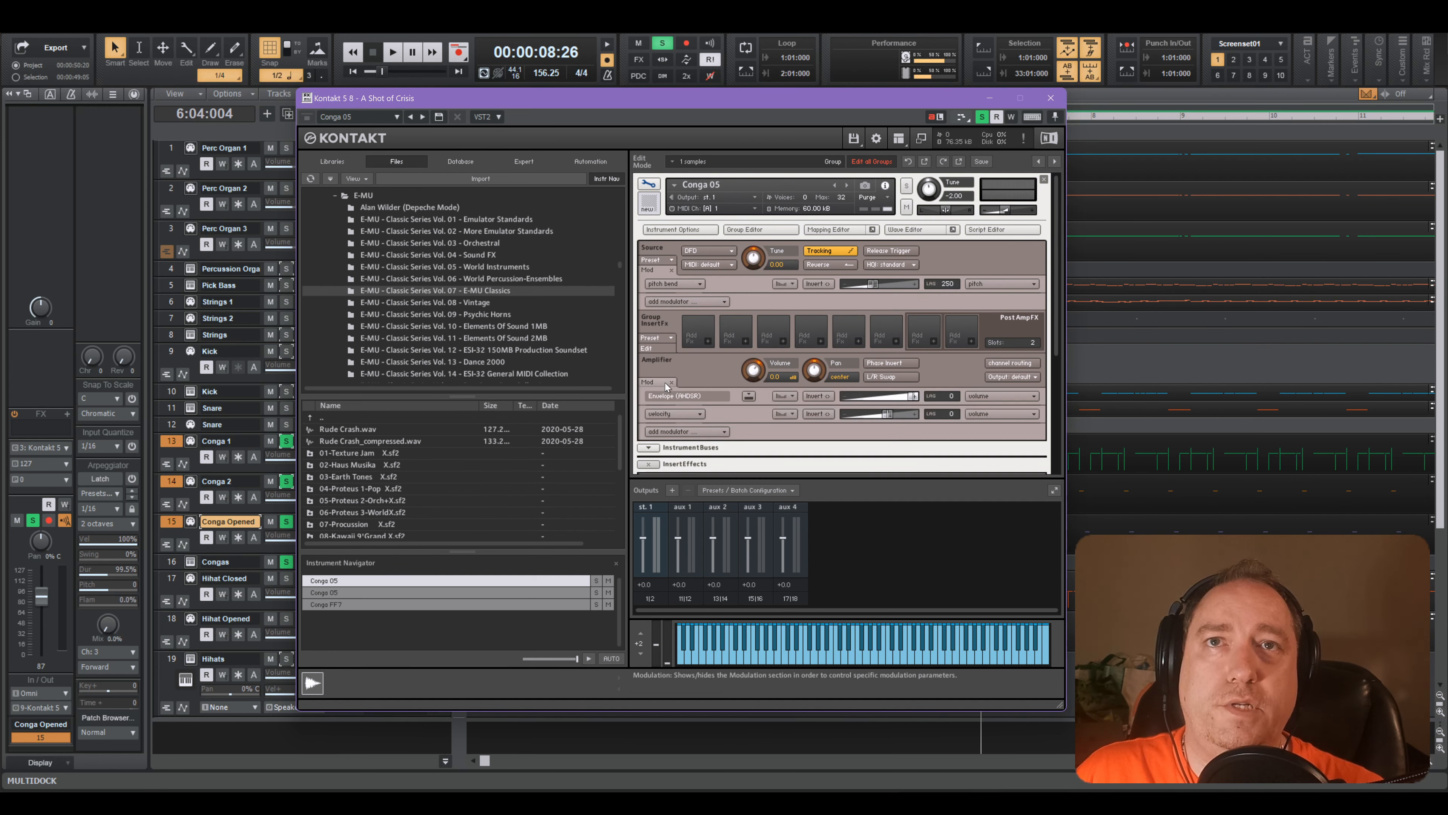
pyautogui.click(674, 432)
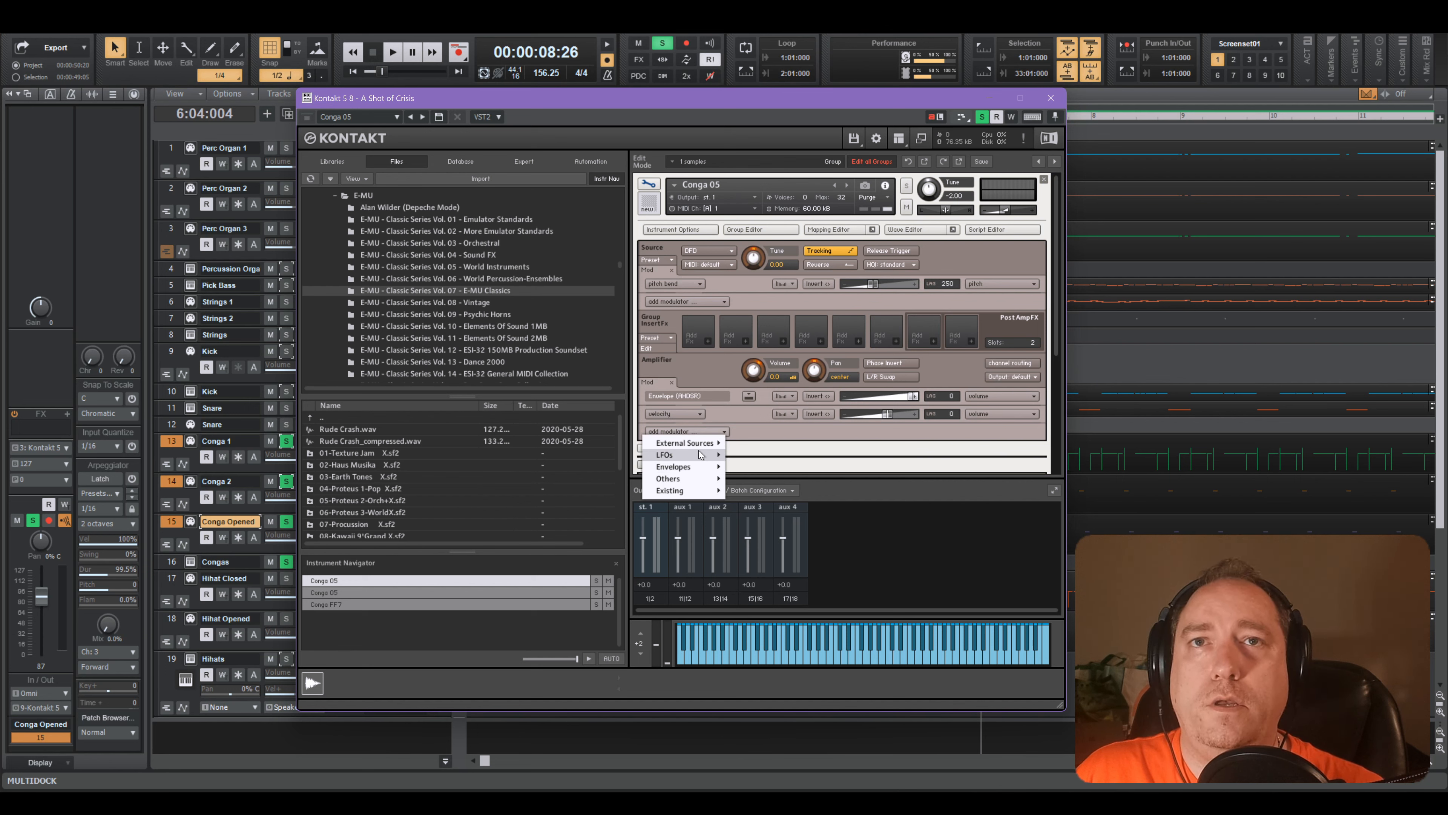
pyautogui.moveTo(704, 447)
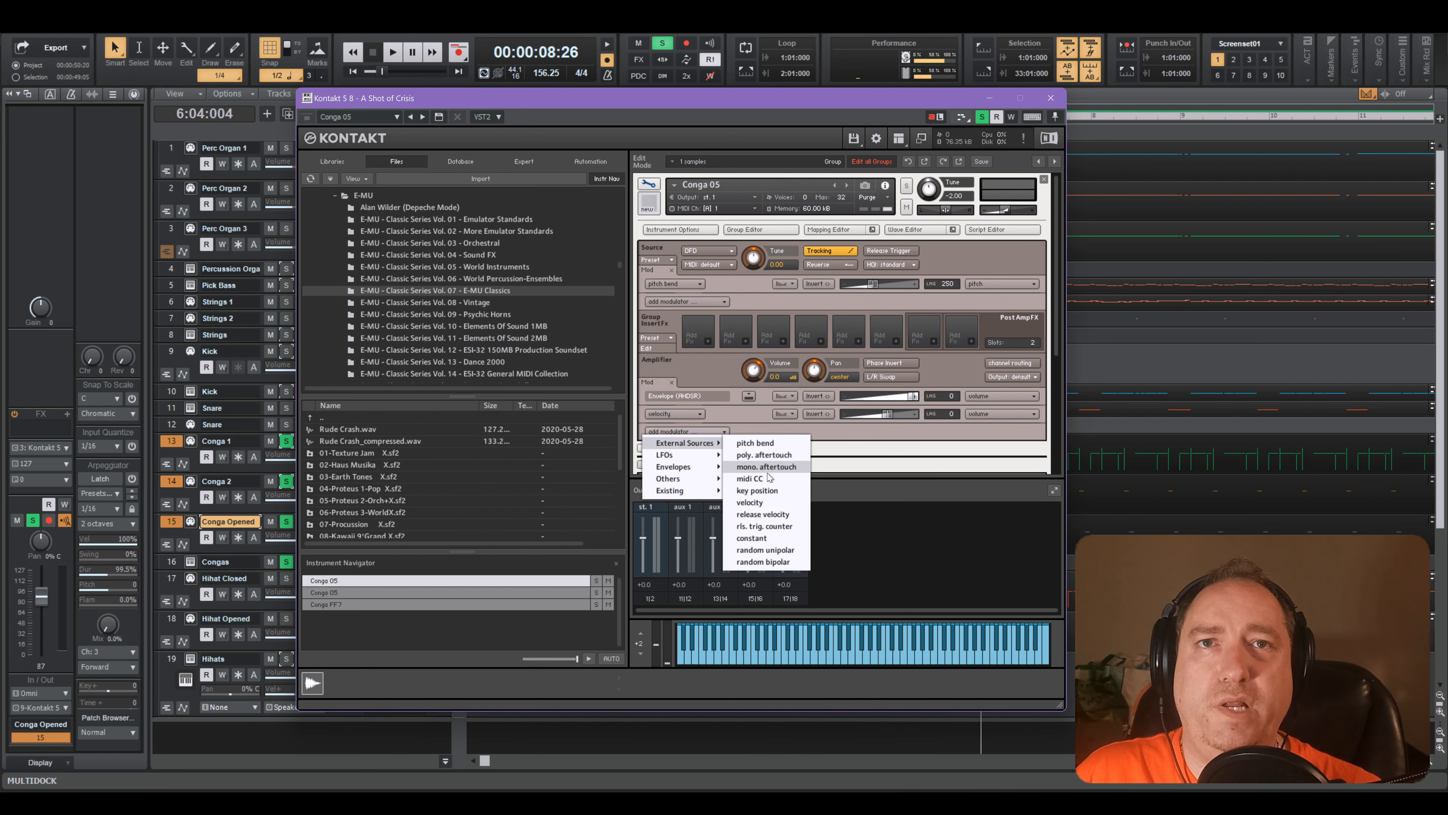
pyautogui.click(766, 478)
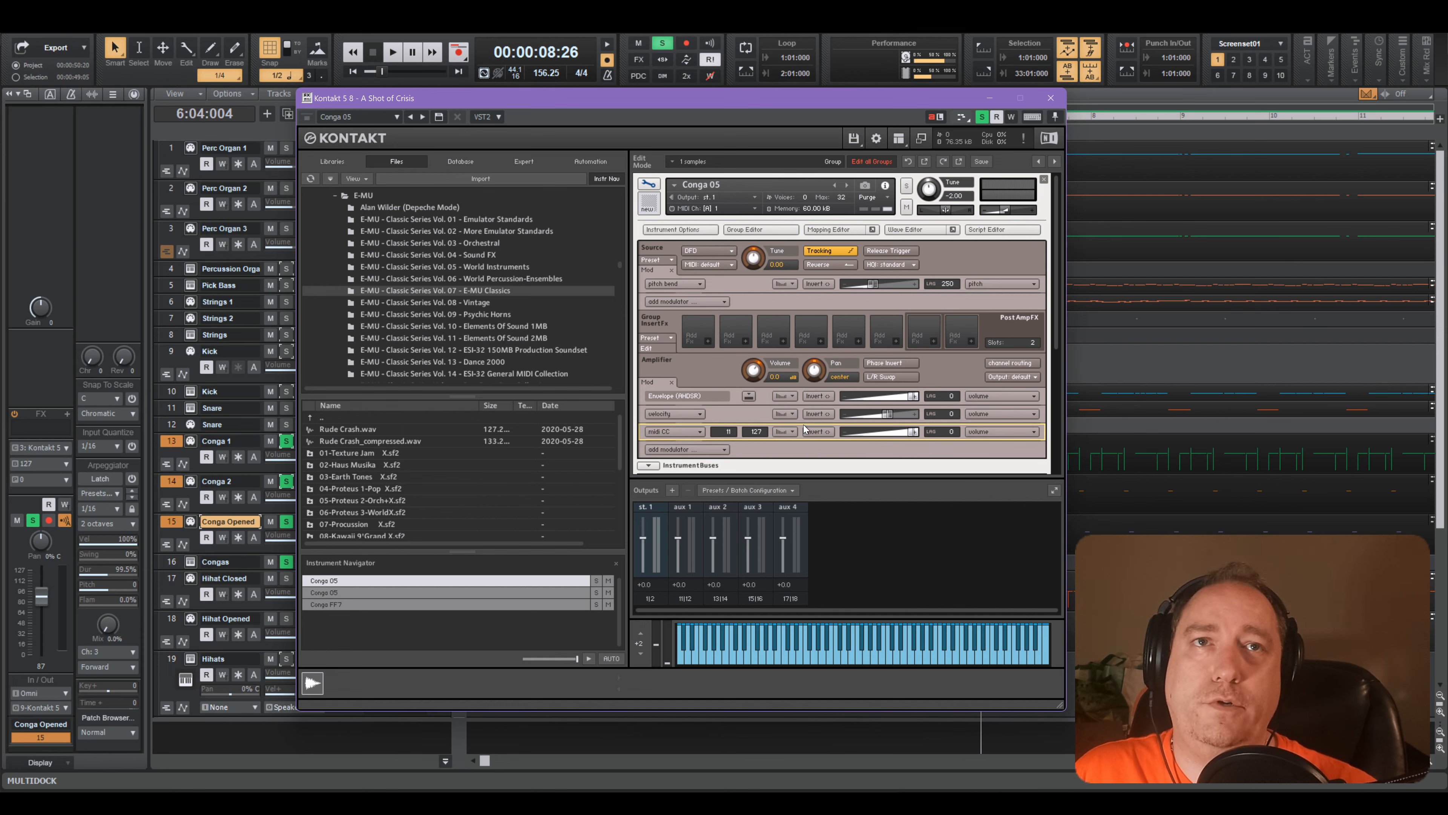
pyautogui.click(1051, 98)
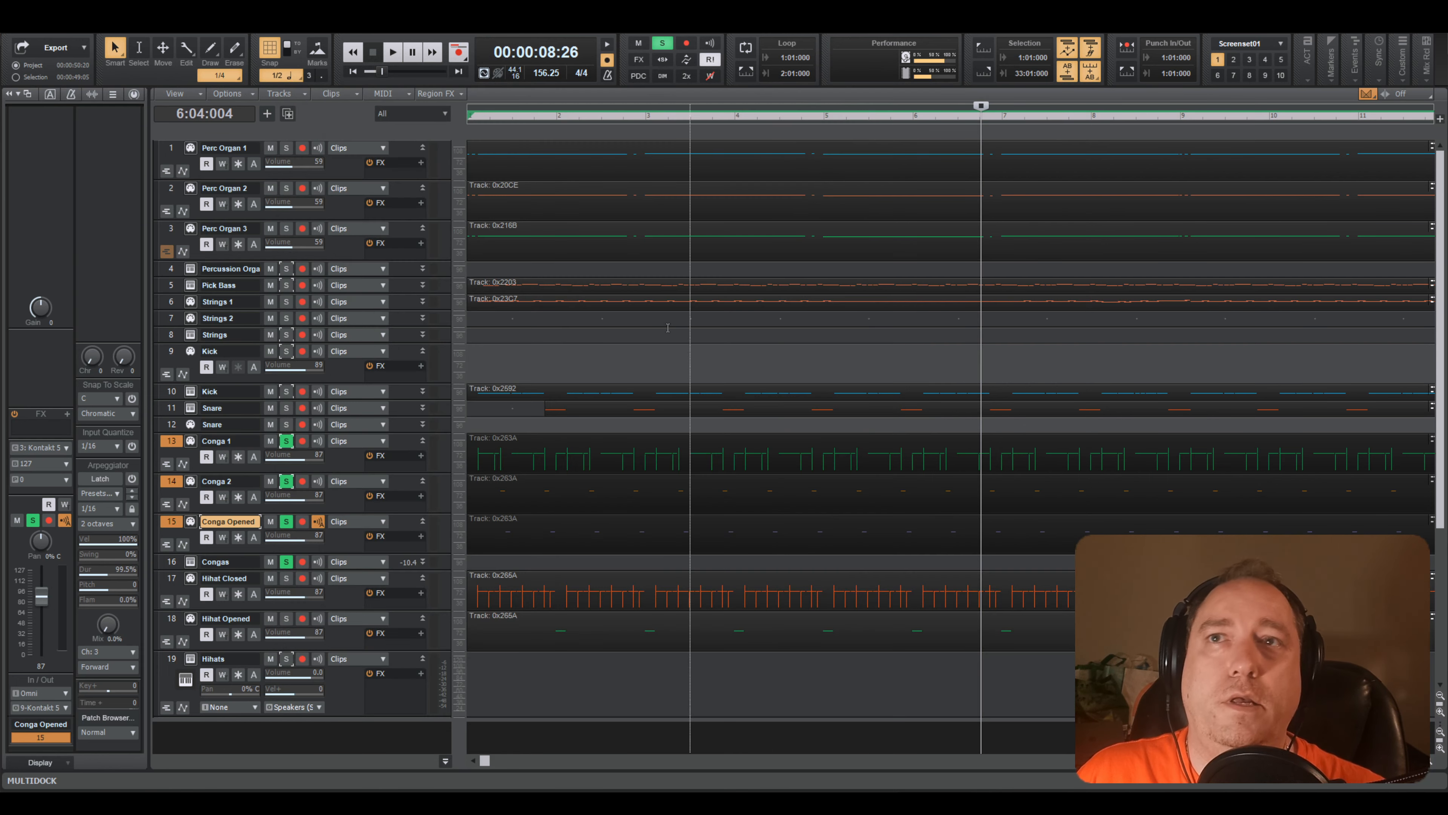
# - Open the Conga 1 clip in the Piano Roll and show its CC 7 volume values
pyautogui.doubleClick(533, 447)
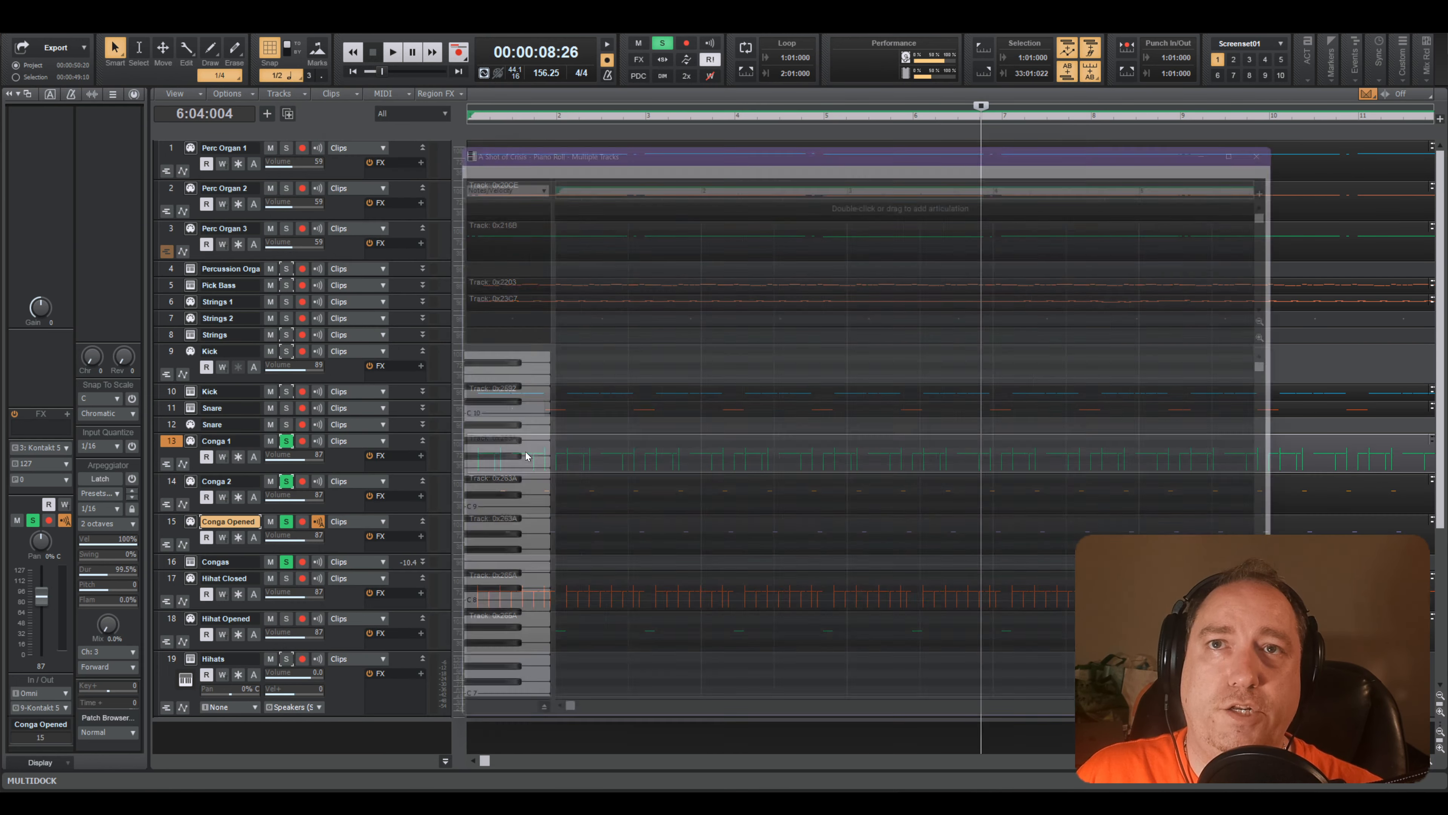
pyautogui.click(486, 719)
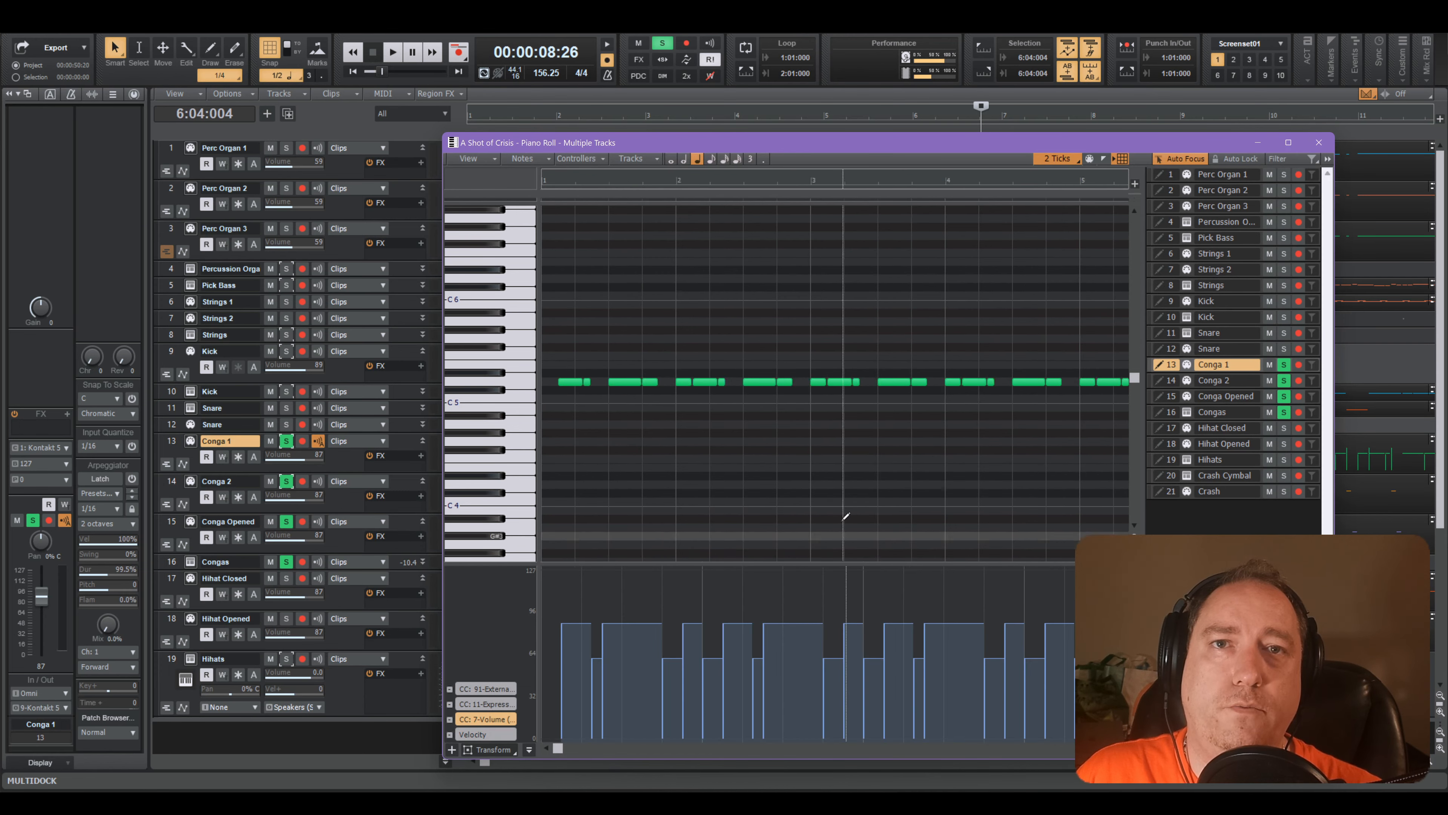
pyautogui.scroll(-8, 847, 530)
pyautogui.scroll(6, 644, 522)
pyautogui.scroll(-7, 646, 517)
# - Erase the existing CC 11 expression values of the Conga 1 clip
pyautogui.hotkey('ctrl', 'a')
pyautogui.middleClick(654, 599)
pyautogui.click(493, 705)
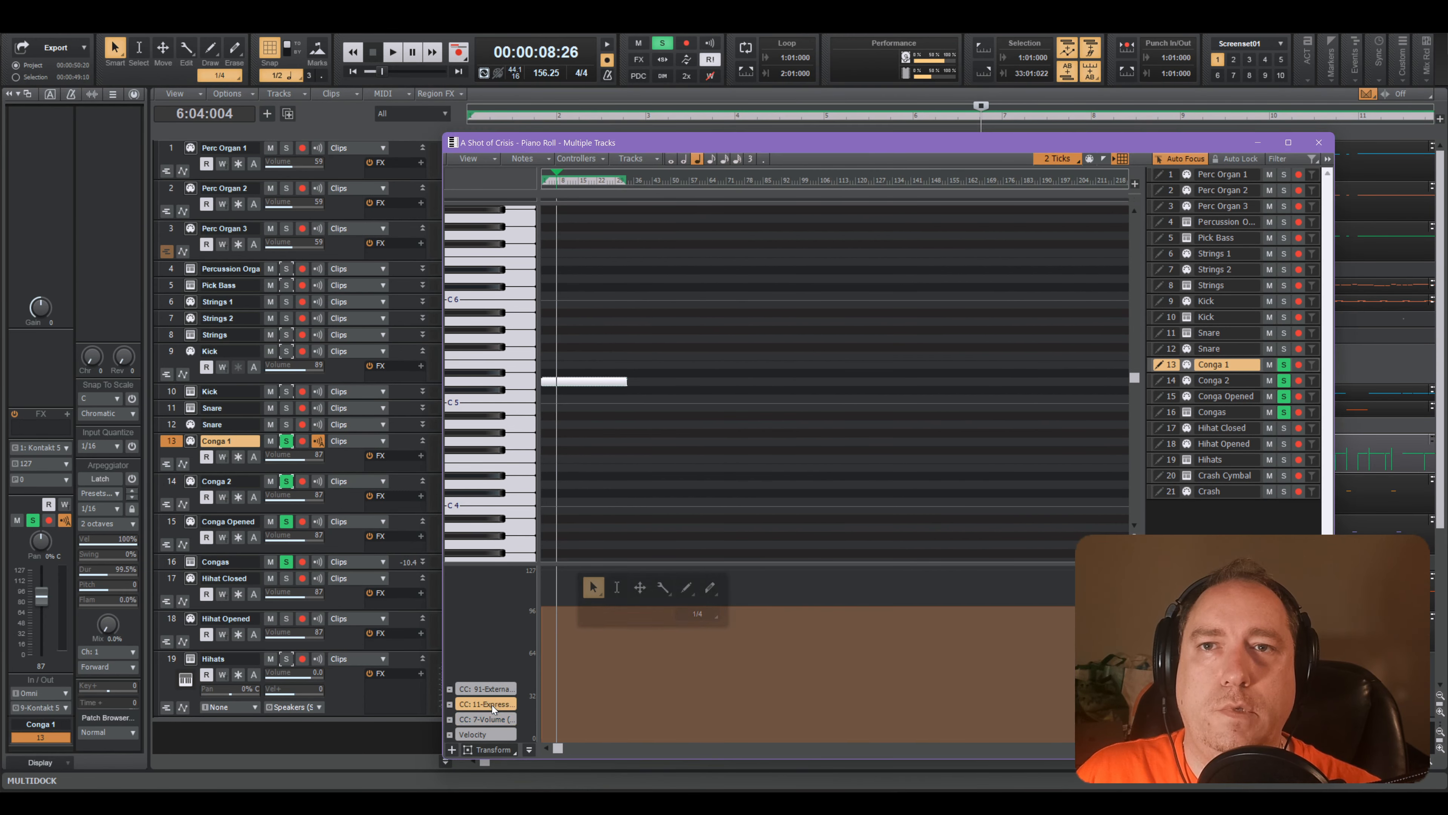
pyautogui.press('w')
pyautogui.middleClick(599, 603)
pyautogui.click(651, 592)
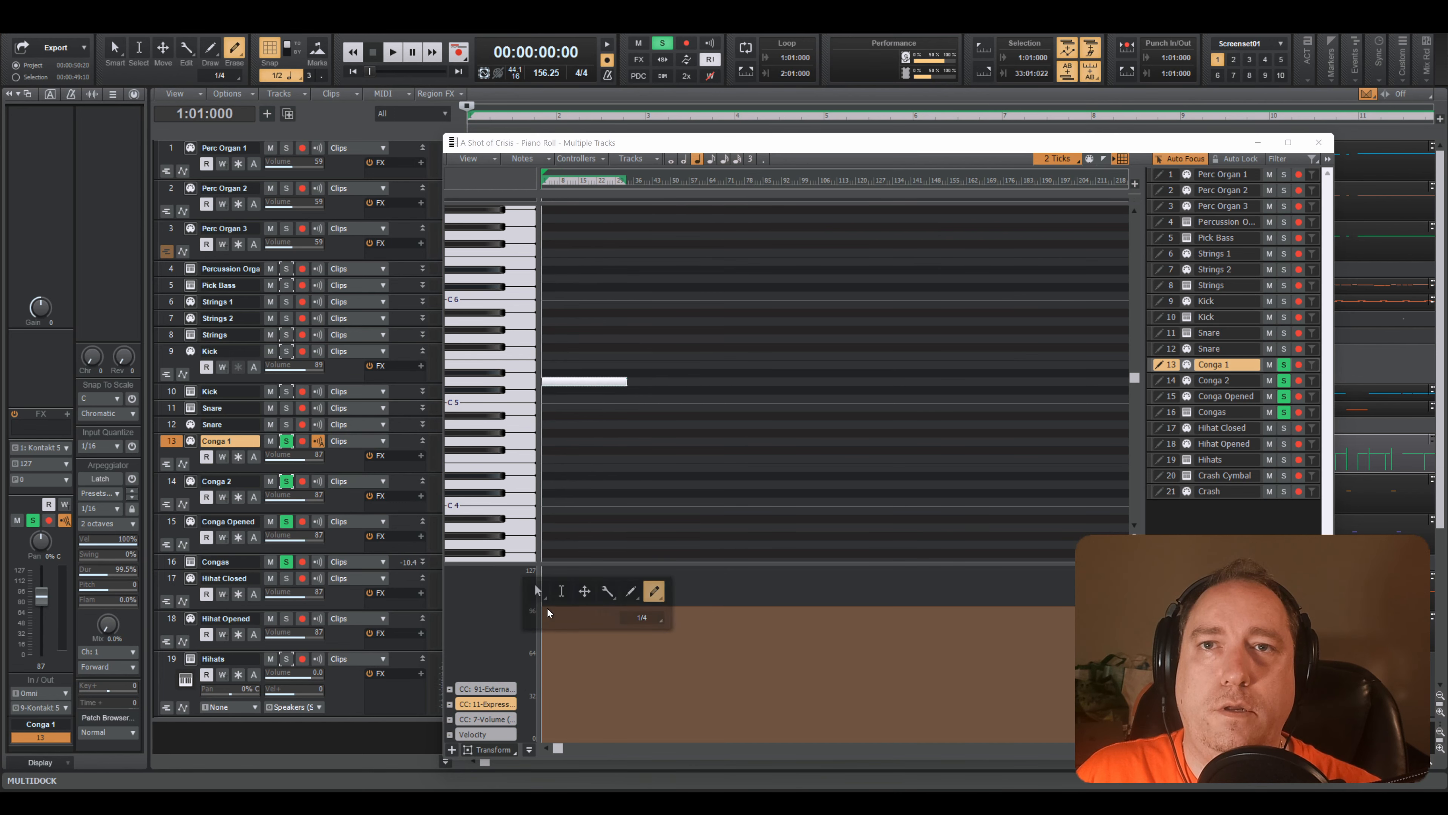
# - Select all CC 7 volume values of Conga 1 and move them to the CC 11 expression lane
pyautogui.click(485, 719)
pyautogui.middleClick(707, 491)
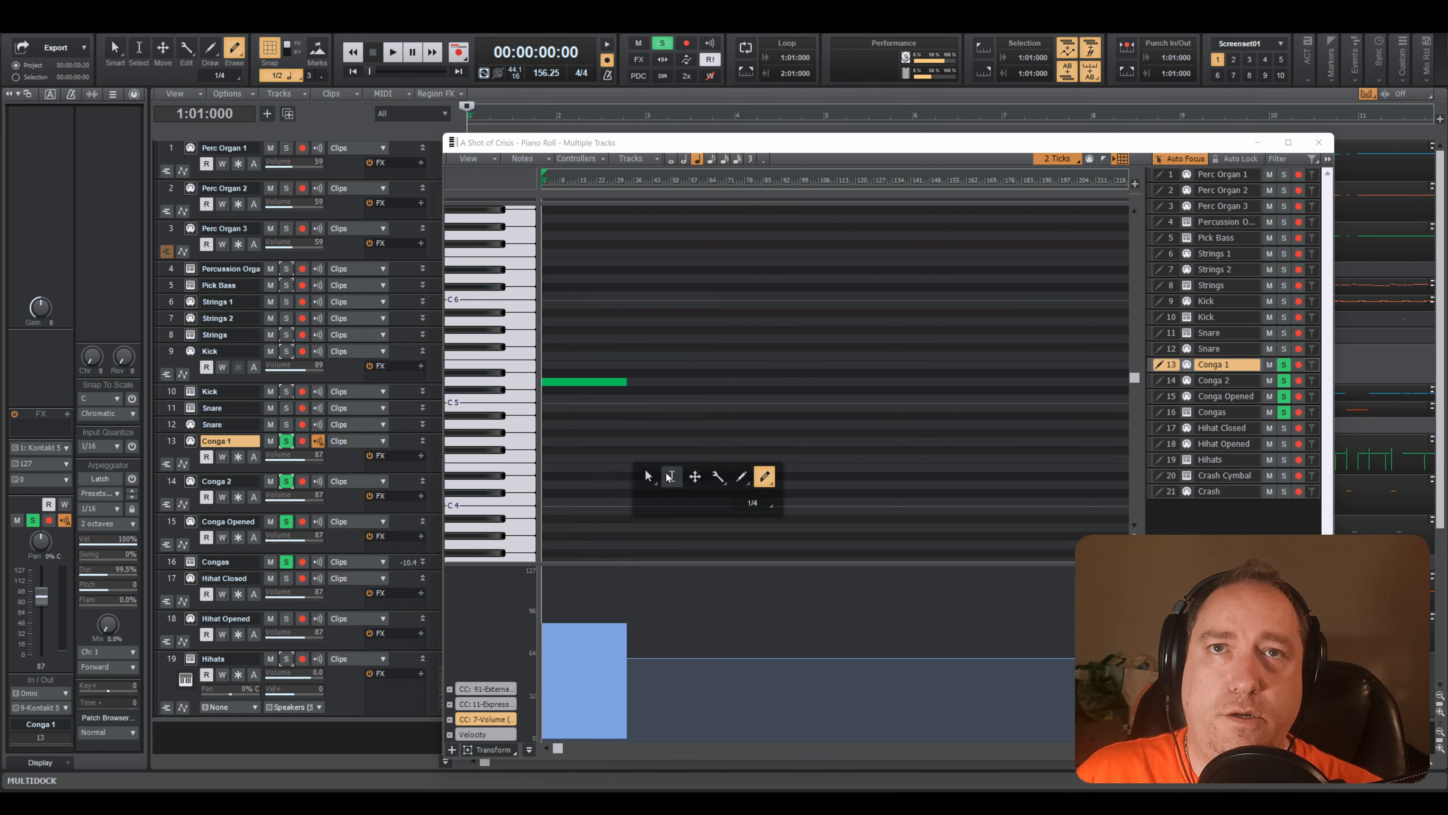
pyautogui.click(674, 478)
pyautogui.moveTo(679, 607); pyautogui.dragTo(540, 730)
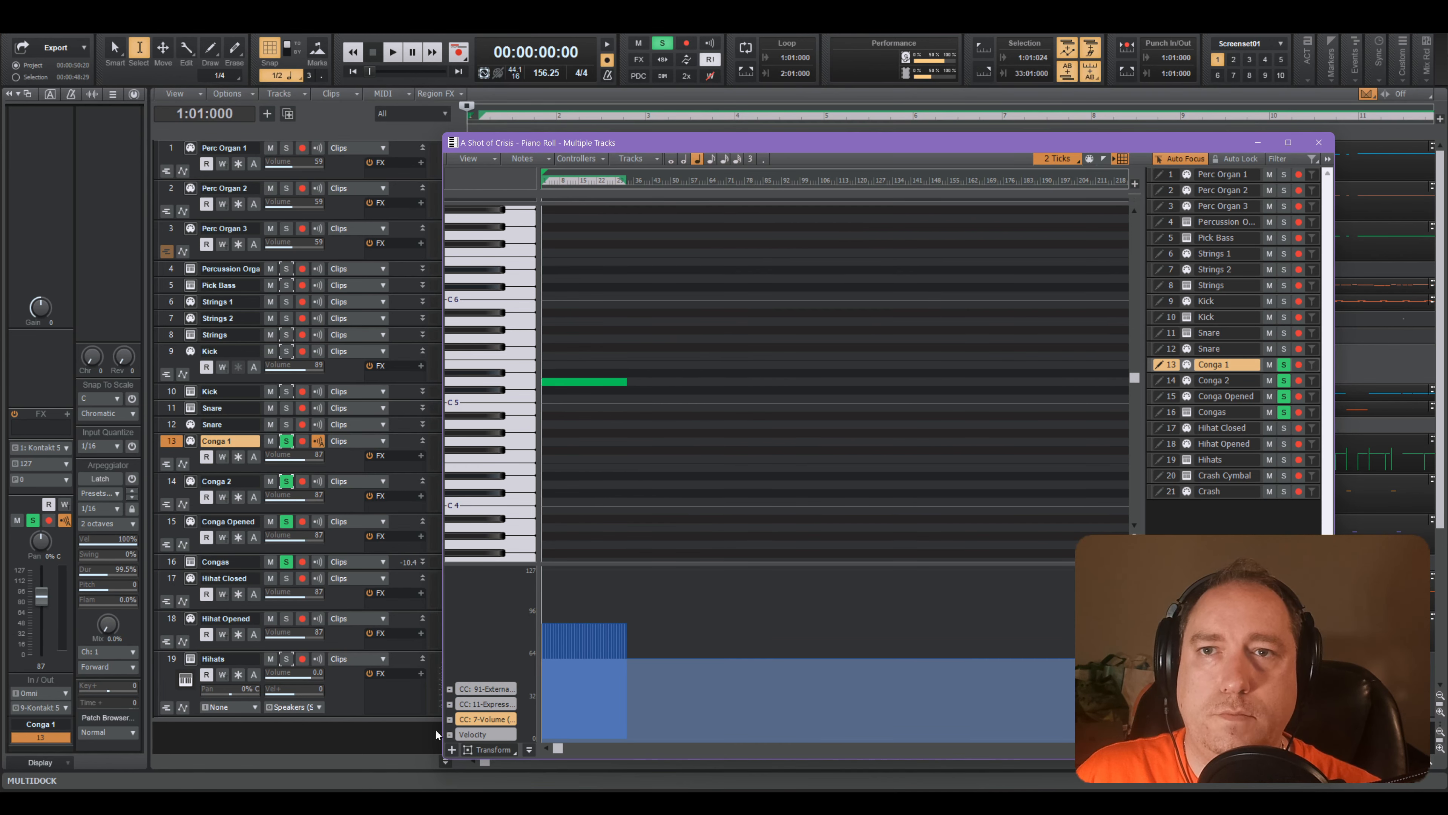
pyautogui.click(480, 705)
pyautogui.rightClick(480, 705)
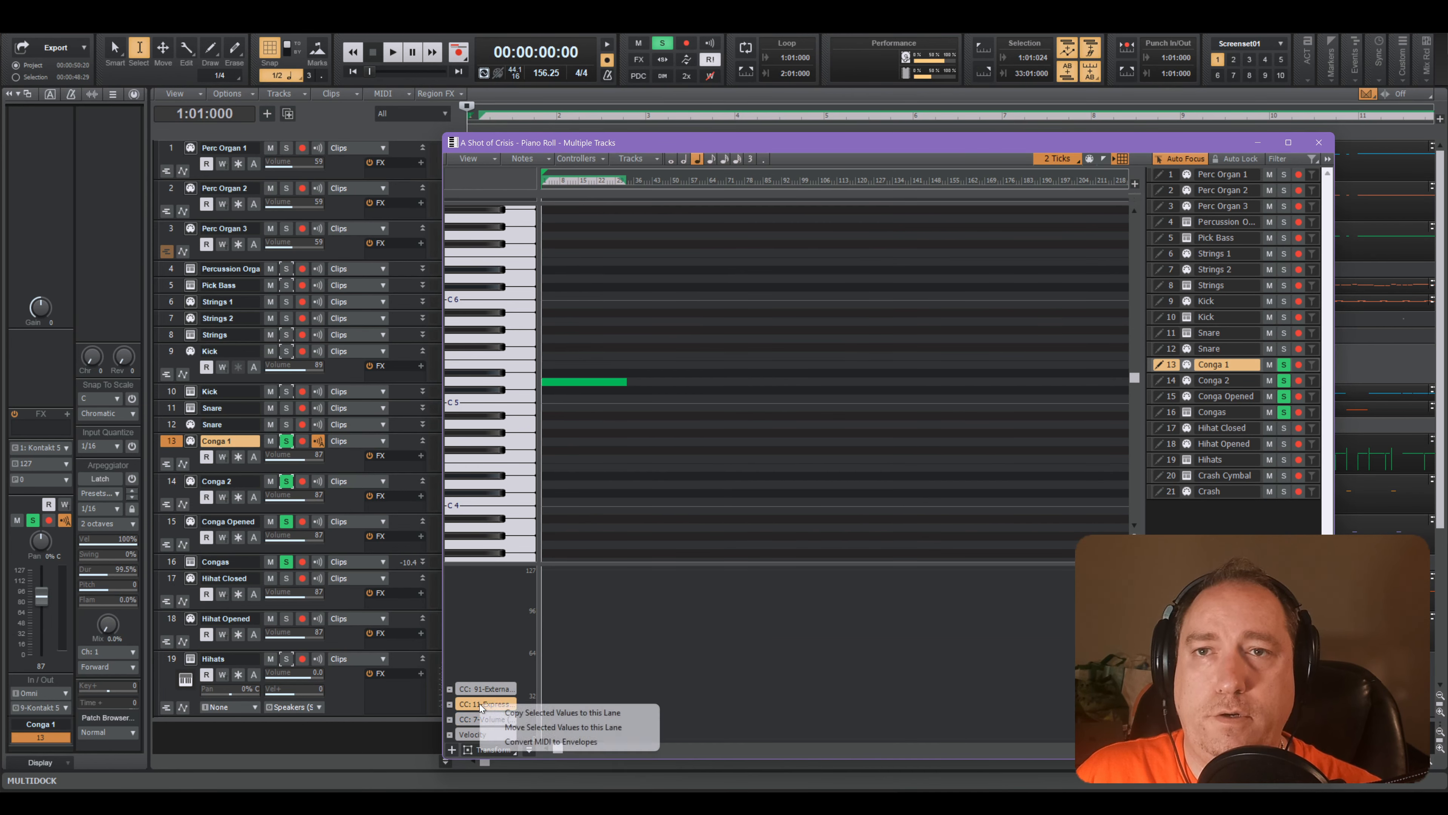
pyautogui.click(502, 730)
pyautogui.scroll(10, 618, 509)
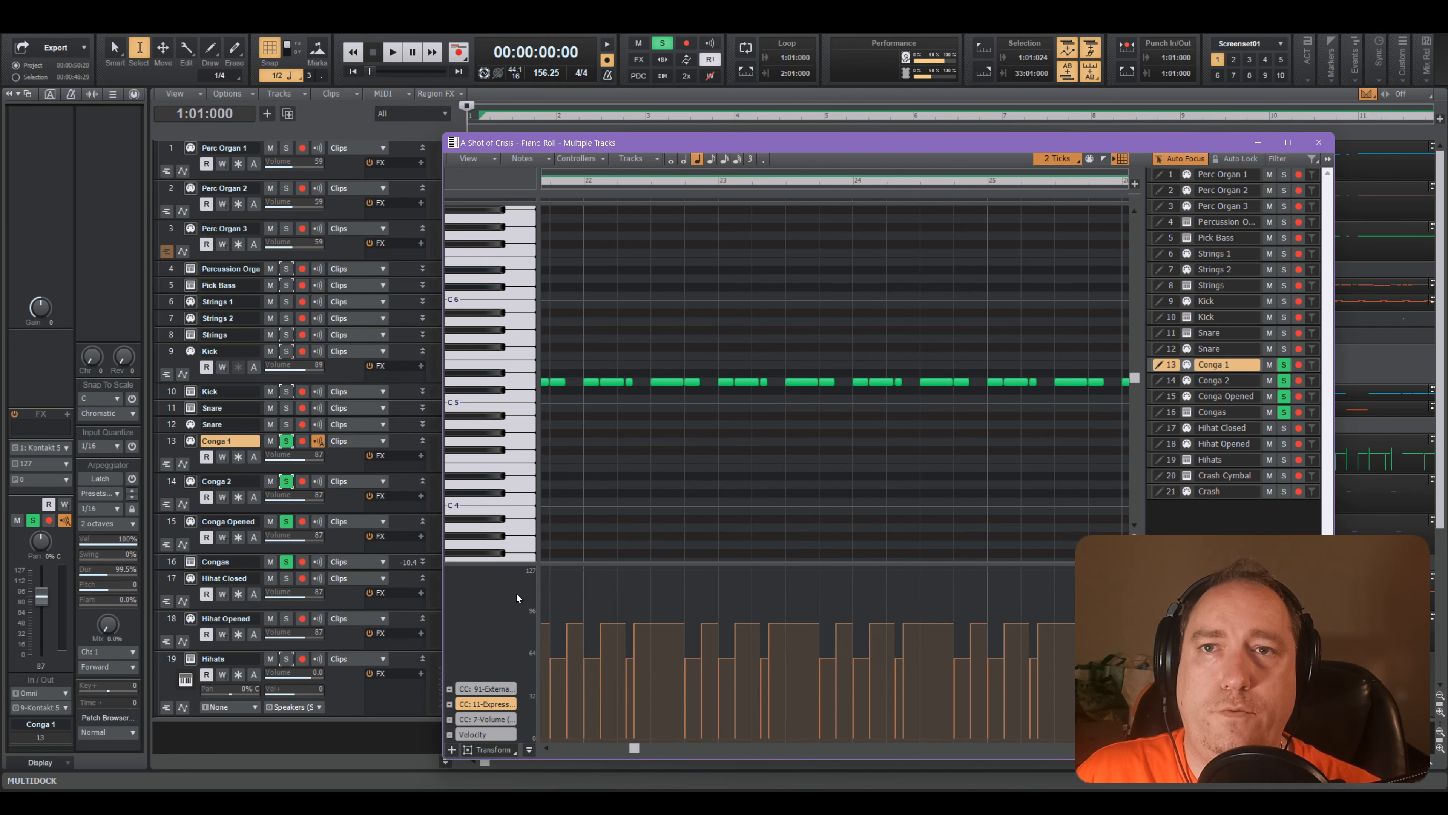
# - Switch back to the Smart tool and play the start of the song to hear the conga expression changes
pyautogui.click(497, 688)
pyautogui.middleClick(623, 605)
pyautogui.click(658, 625)
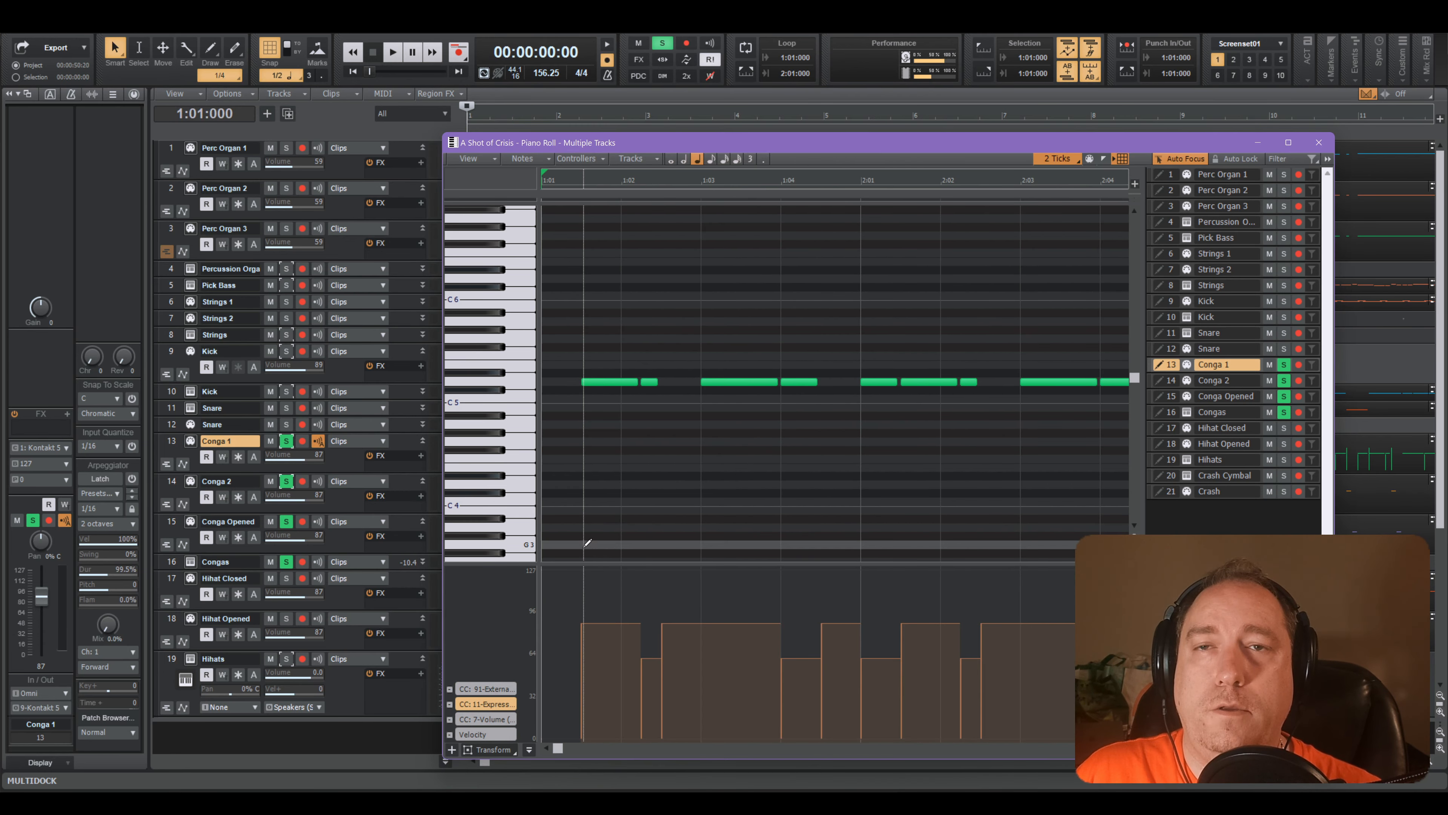
pyautogui.press('space')
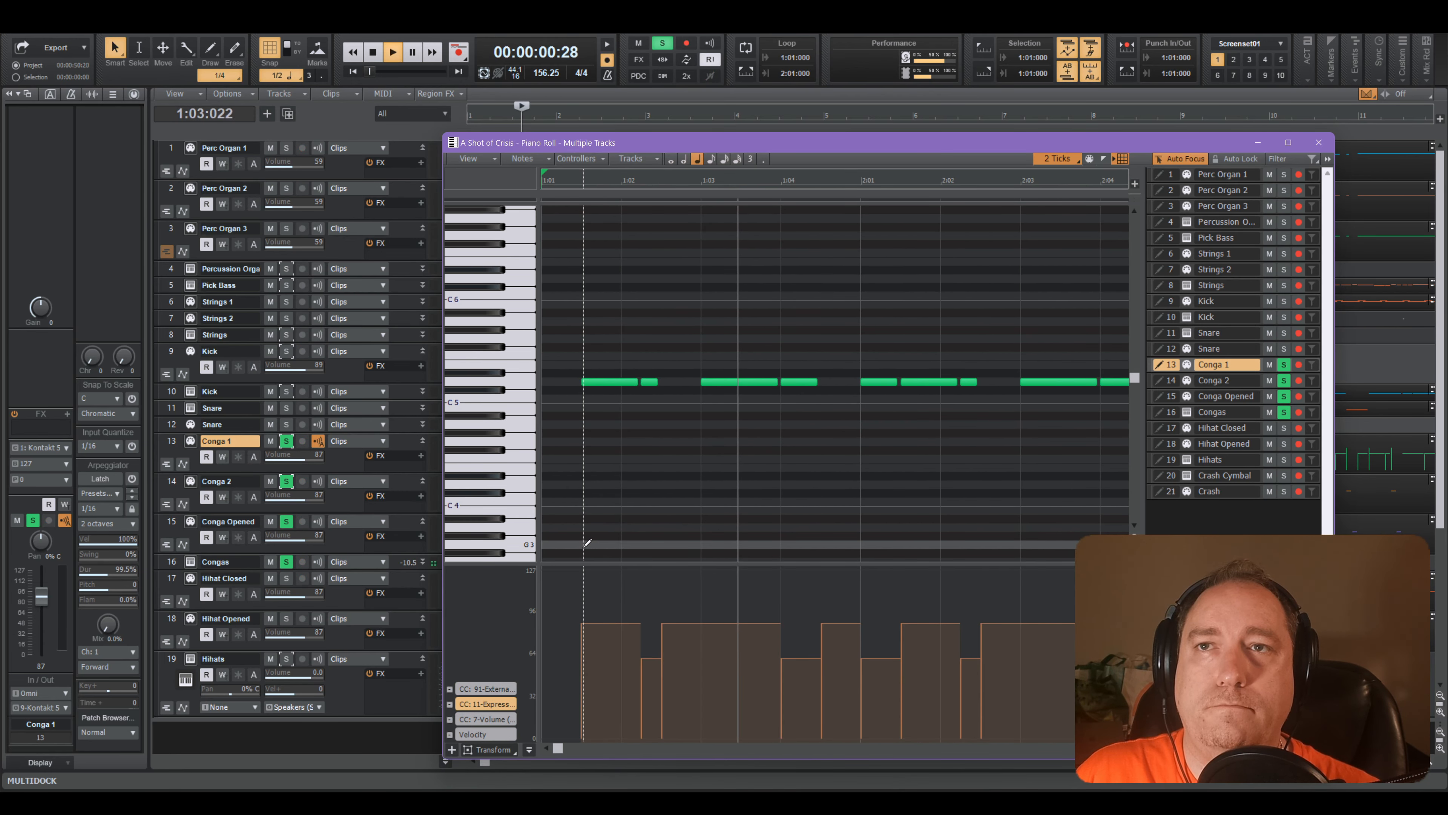
pyautogui.press('space')
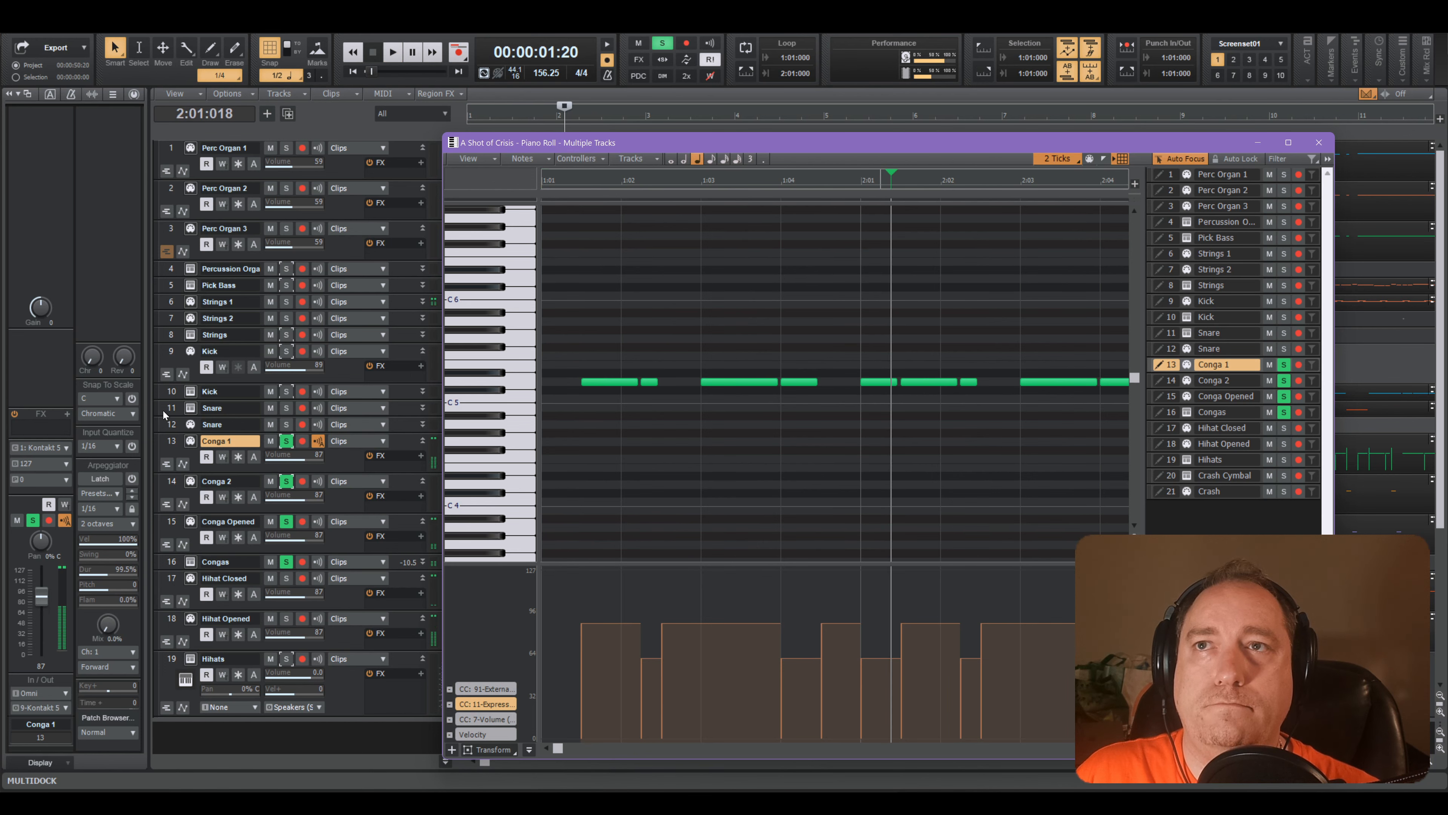
# - Open Conga 1's sampler and activate a shaping curve for the MIDI CC modulator while the song plays
pyautogui.click(191, 441)
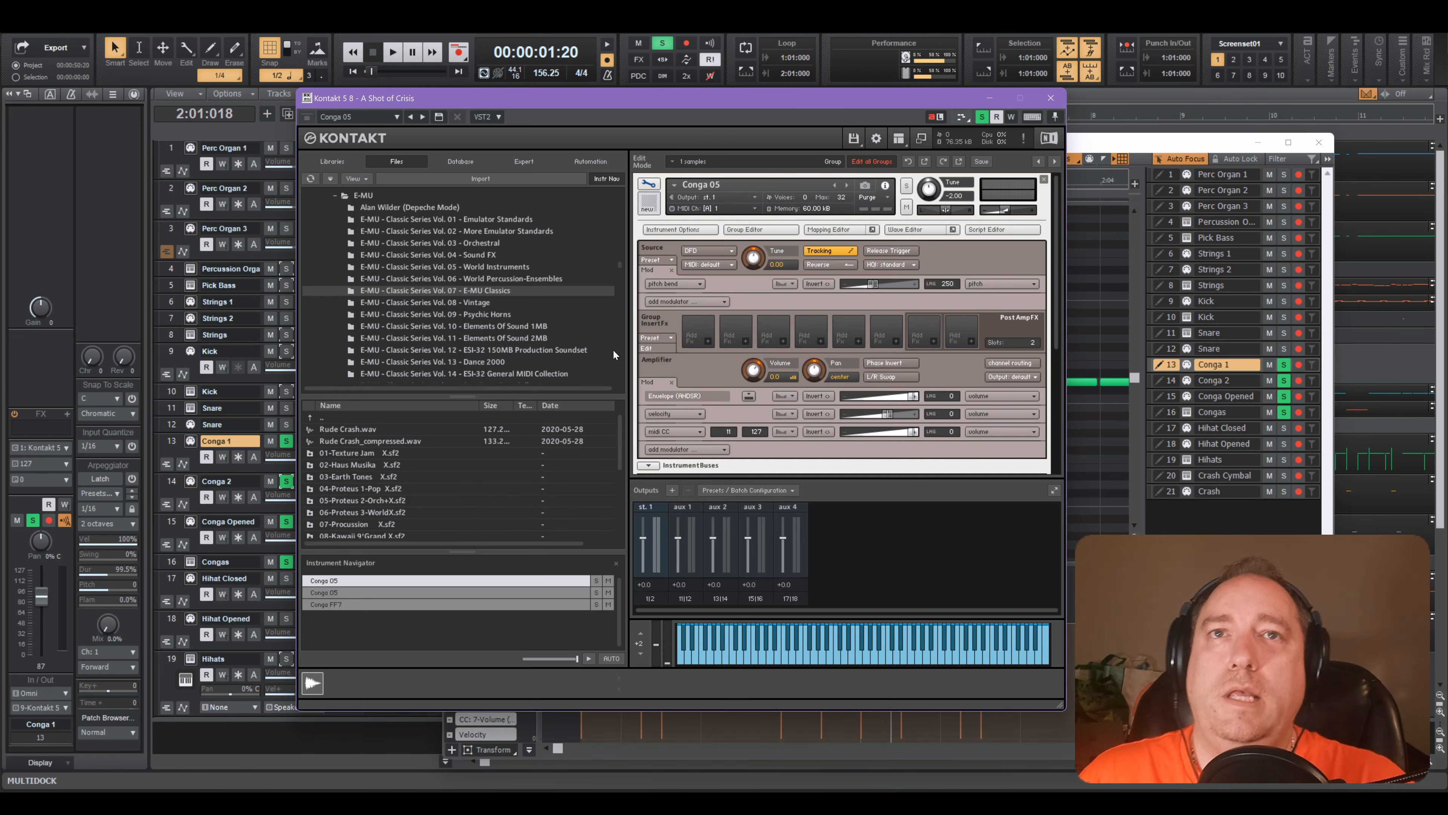
pyautogui.click(792, 433)
pyautogui.click(658, 446)
pyautogui.press('space')
pyautogui.scroll(-2, 824, 434)
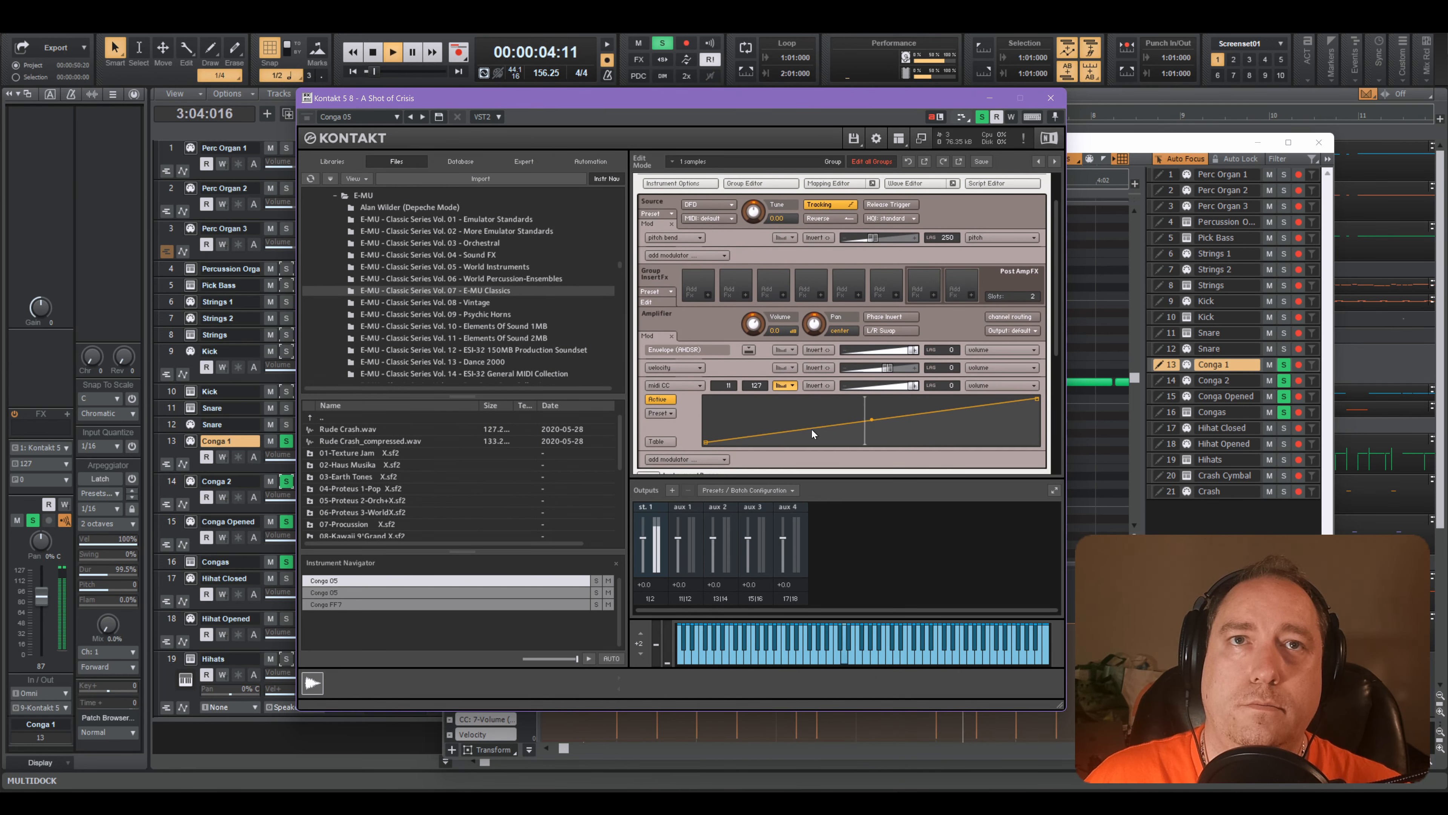
# - Shape the MIDI CC curve flat at minimum for low values and flat at maximum for high values, and stop playback
pyautogui.rightClick(809, 427)
pyautogui.moveTo(808, 431); pyautogui.dragTo(830, 477)
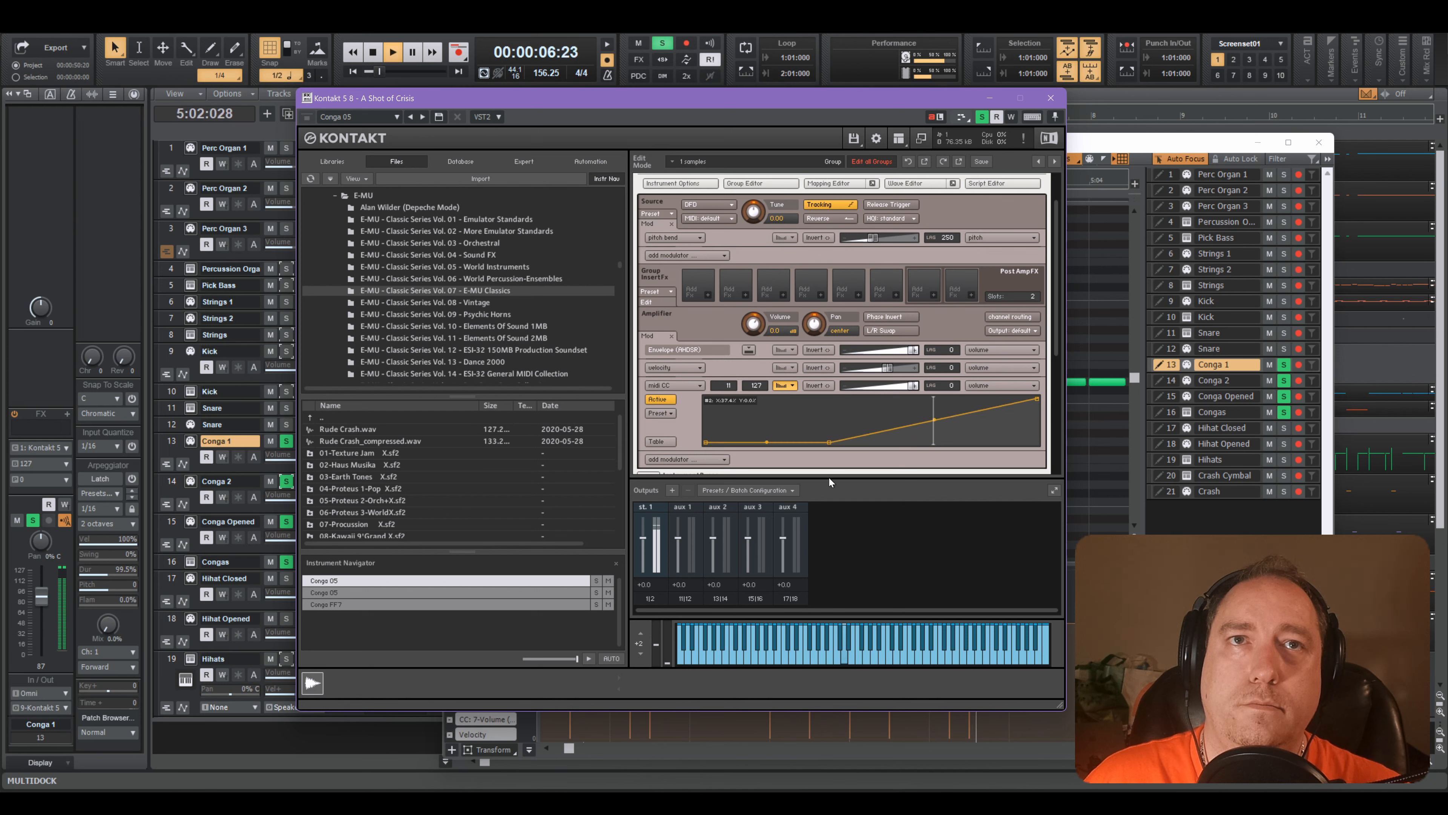
pyautogui.rightClick(959, 416)
pyautogui.moveTo(959, 416); pyautogui.dragTo(956, 379)
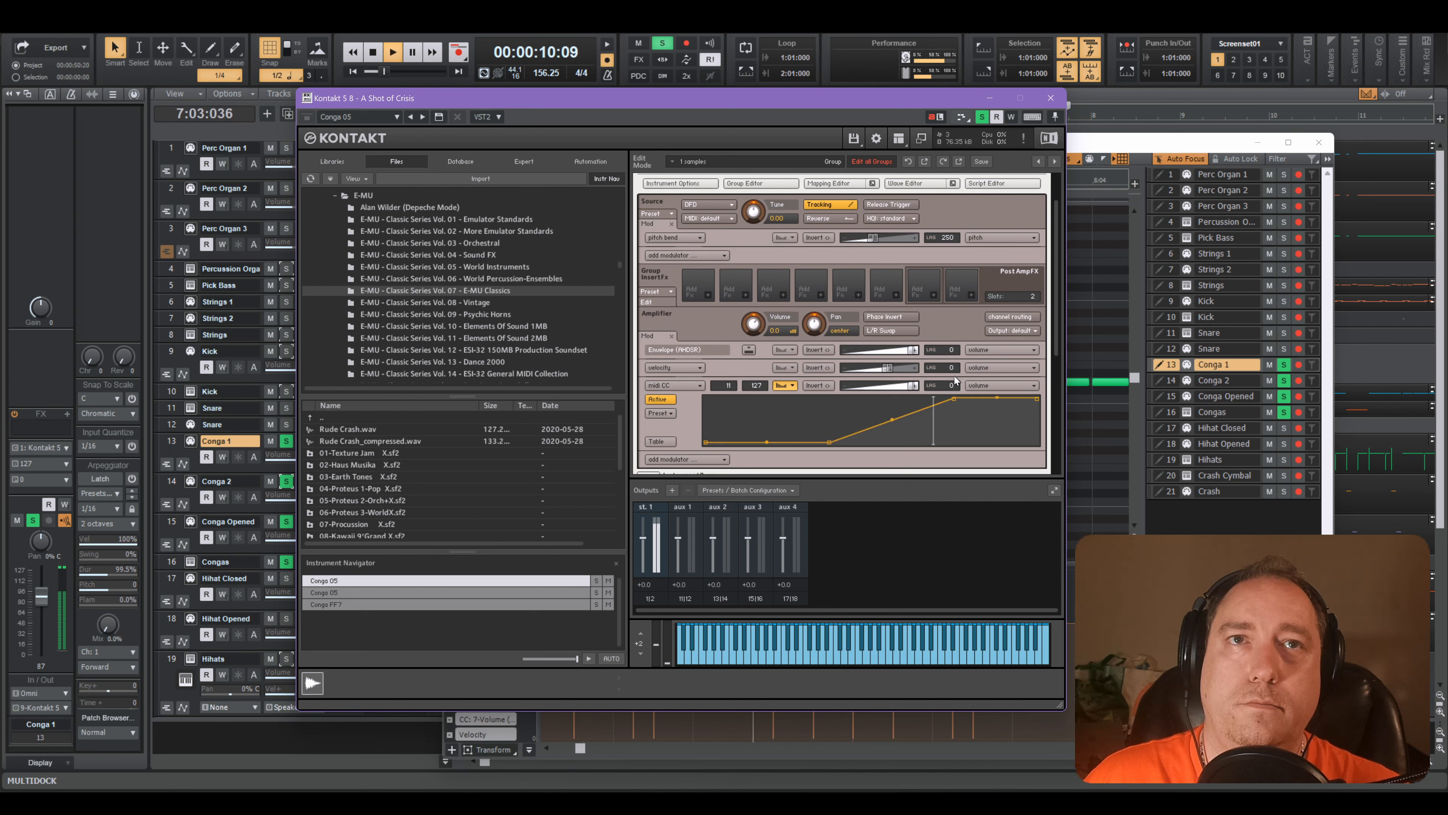
pyautogui.moveTo(829, 443); pyautogui.dragTo(829, 440)
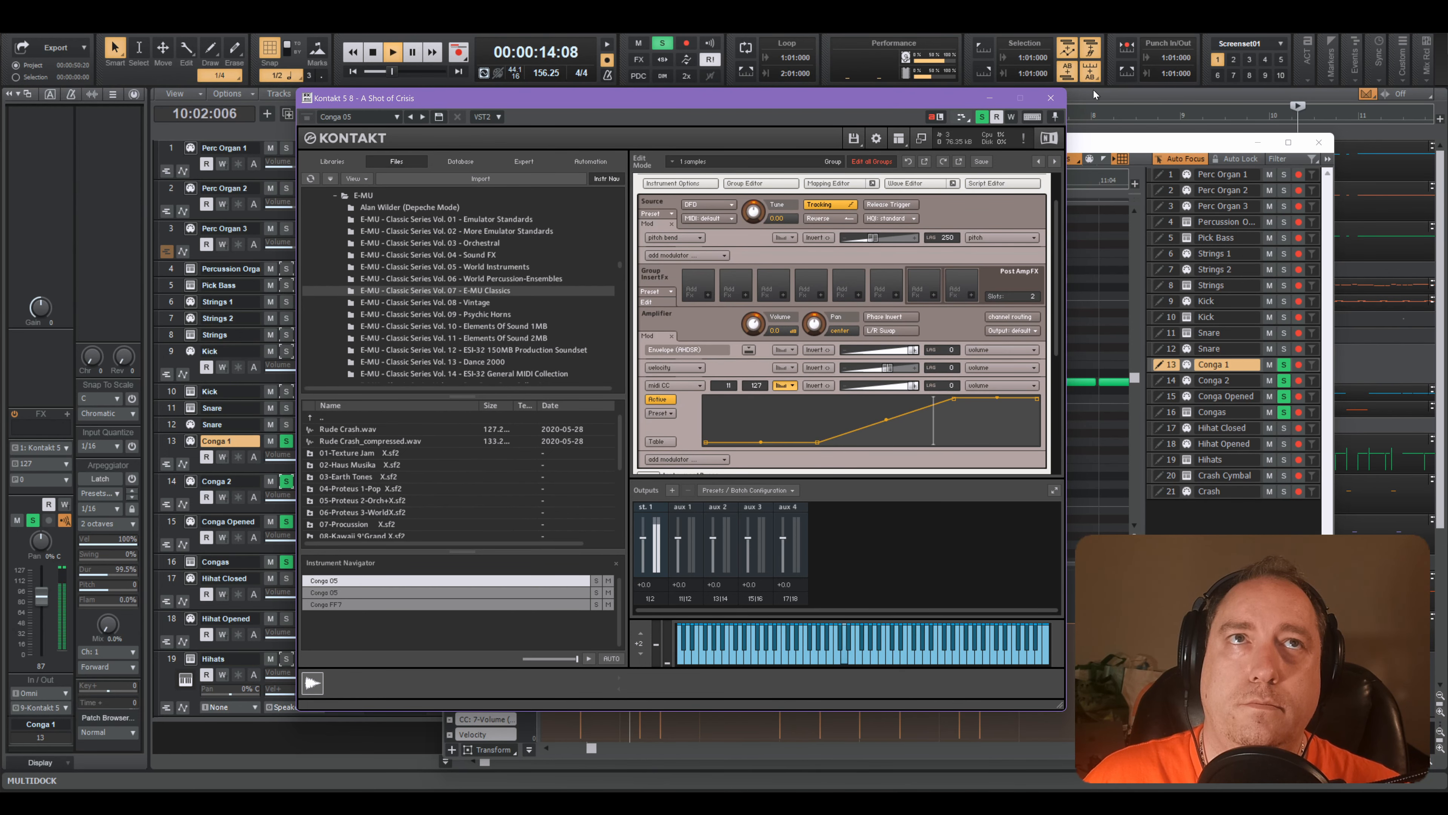
pyautogui.click(1051, 98)
pyautogui.press('space')
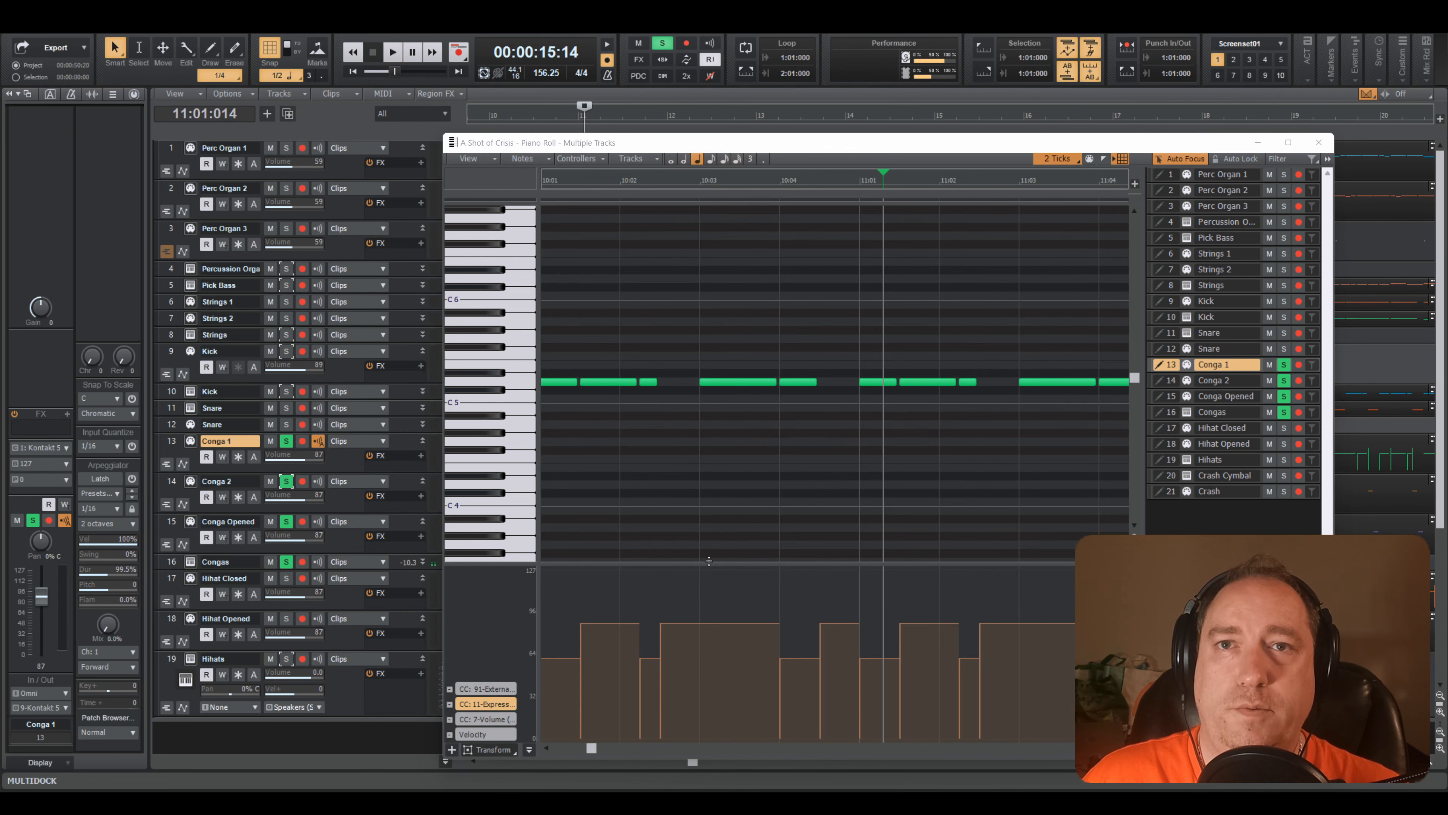
# - Try to shift all Conga 1 expression values slightly earlier in time, and undo the move
pyautogui.scroll(-10, 838, 507)
pyautogui.middleClick(813, 496)
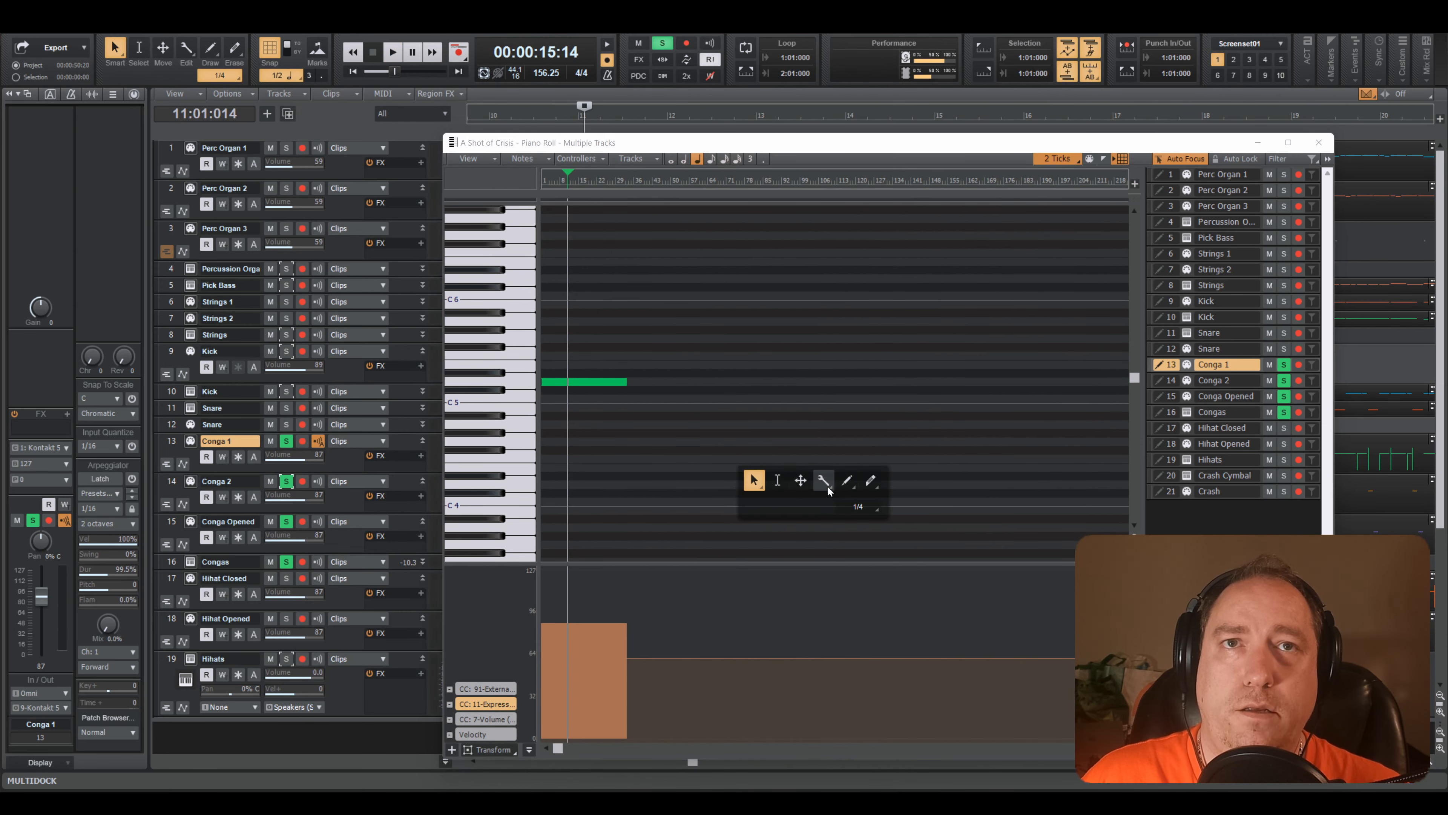
pyautogui.moveTo(653, 614); pyautogui.dragTo(544, 656)
pyautogui.scroll(10, 617, 521)
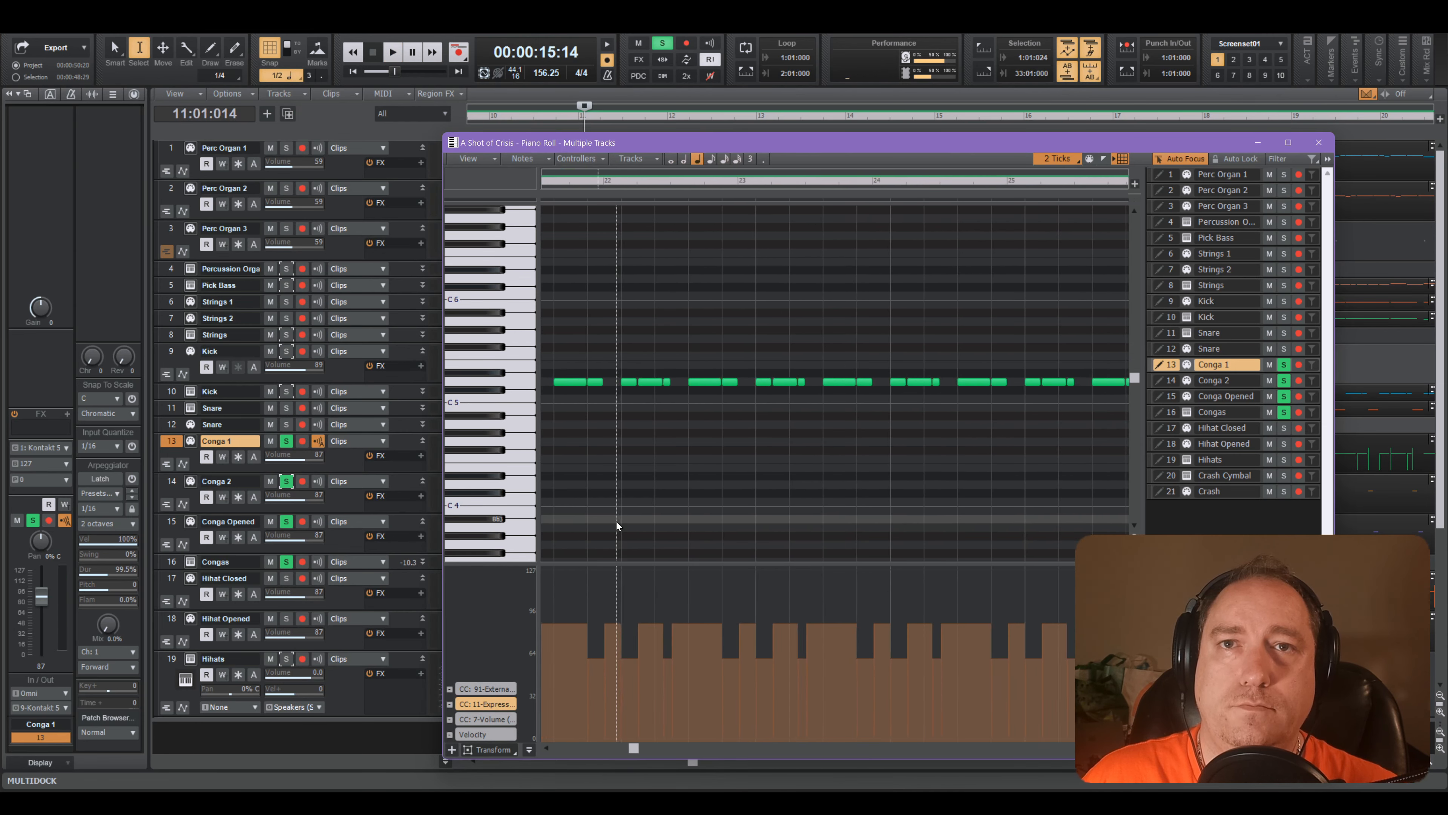
pyautogui.scroll(4, 741, 509)
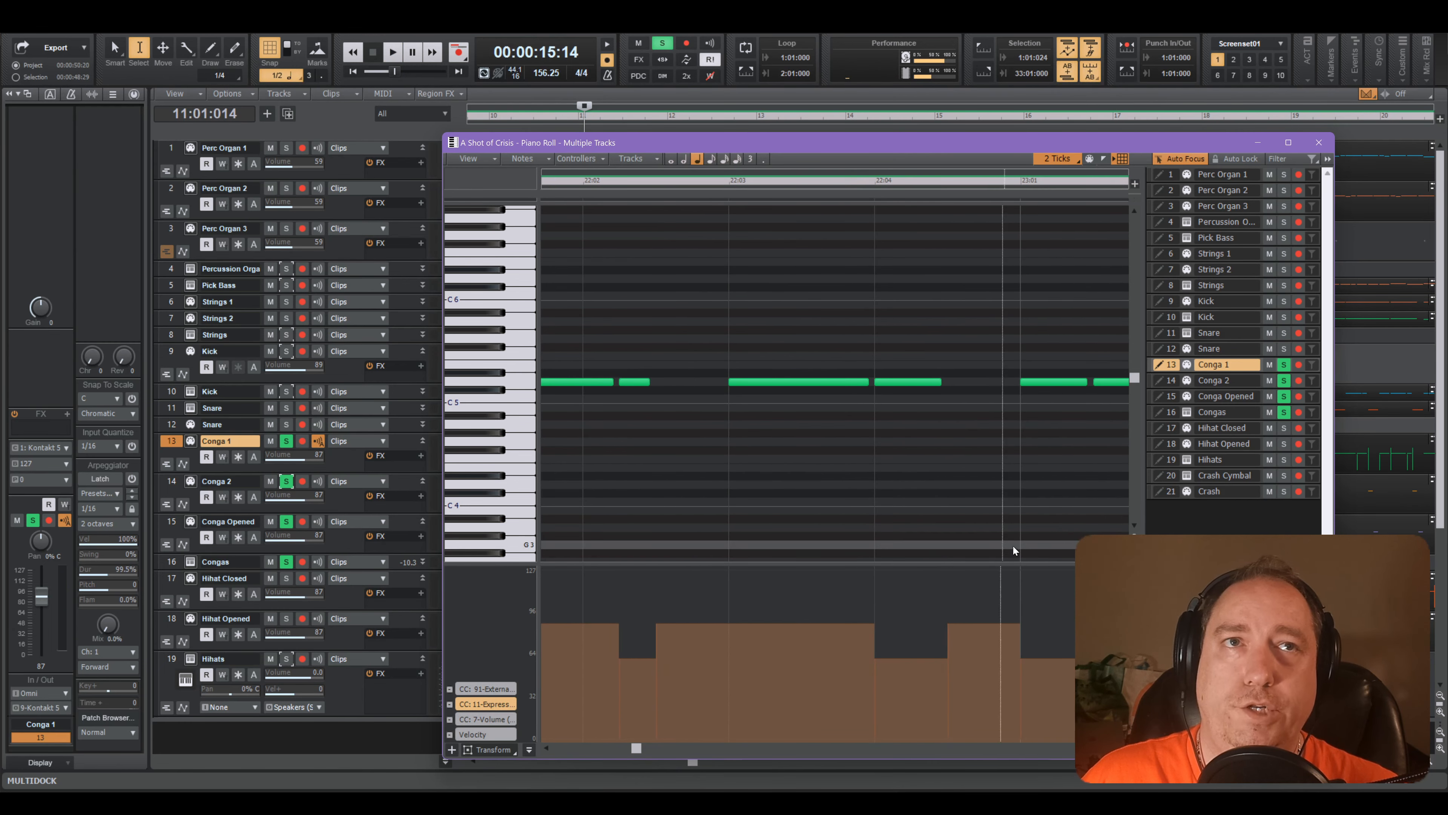
pyautogui.scroll(3, 912, 542)
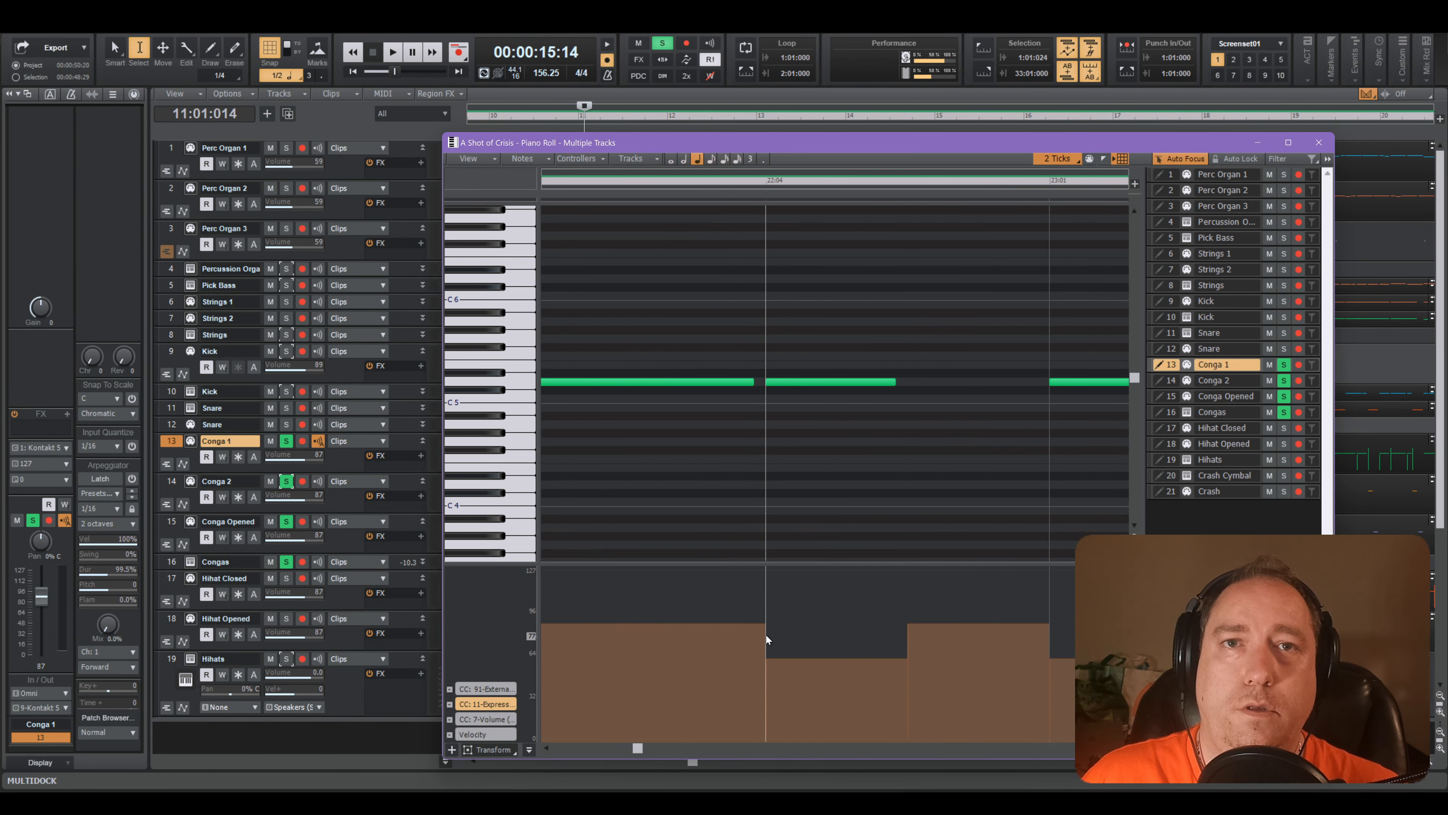
pyautogui.press('t')
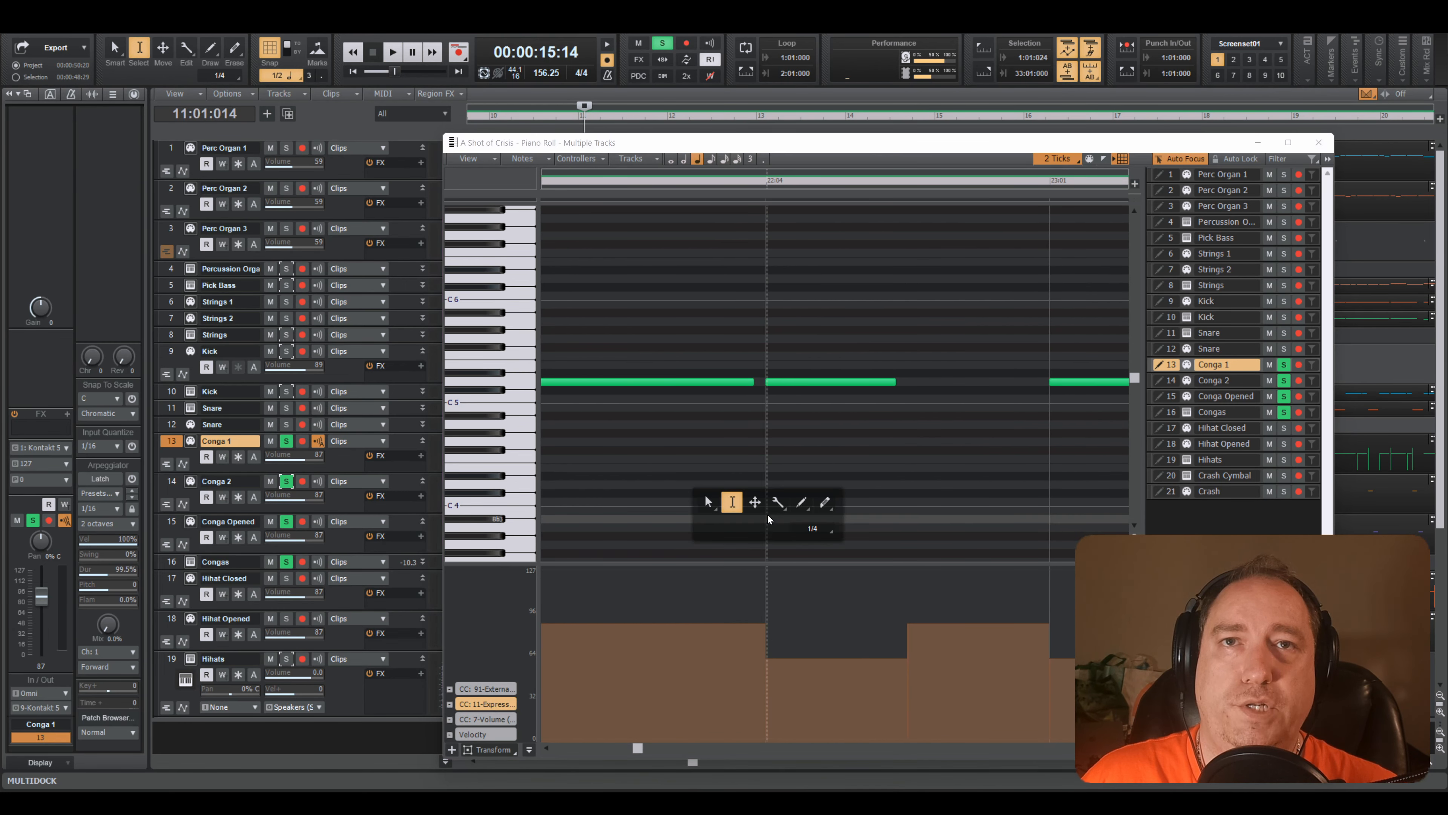
pyautogui.click(716, 501)
pyautogui.moveTo(767, 658); pyautogui.dragTo(761, 658)
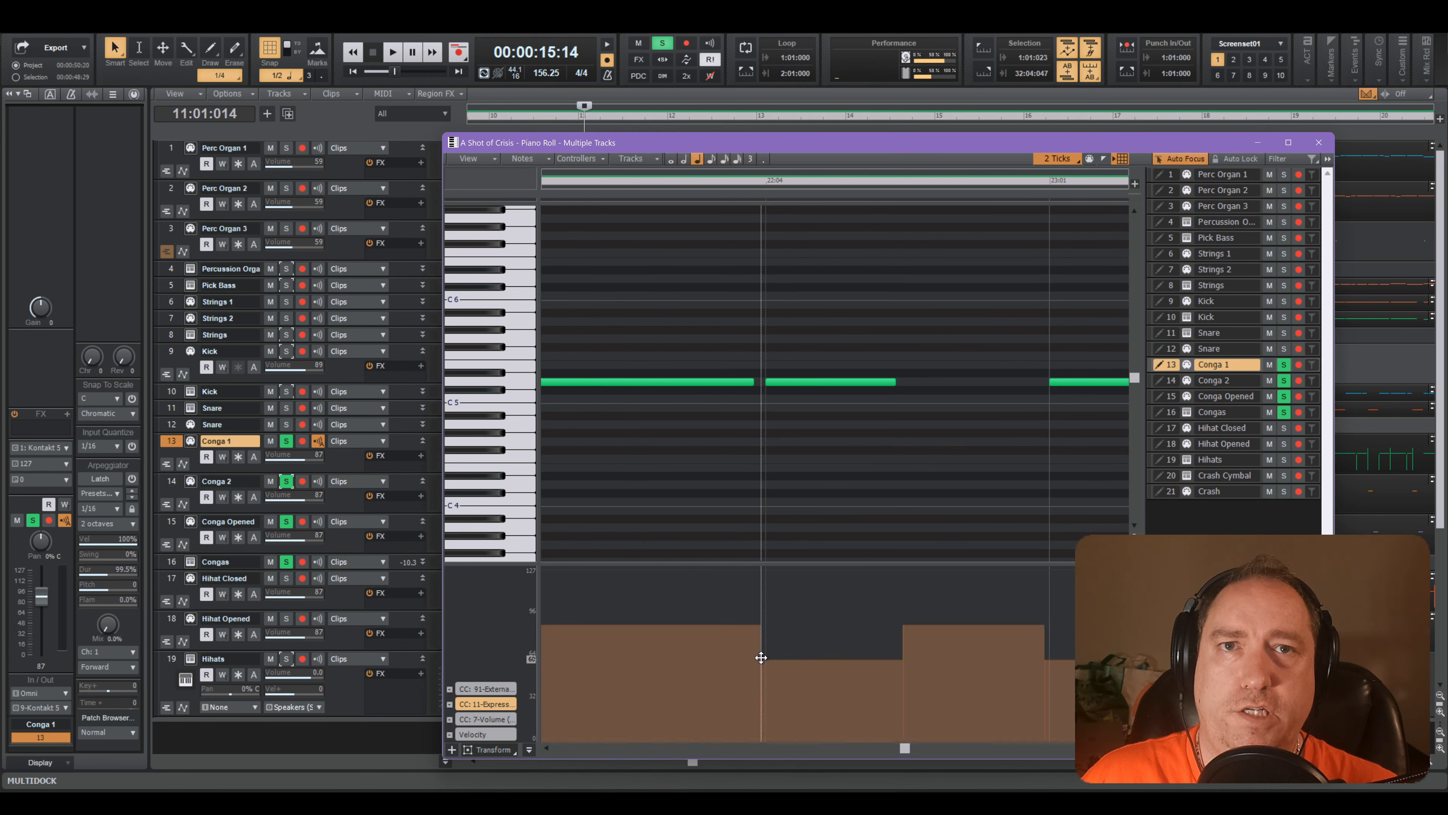
pyautogui.hotkey('ctrl', 'z')
# - Select all of Conga 1's CC 11 expression events with the Select tool and shift them slightly earlier in time
pyautogui.click(486, 704)
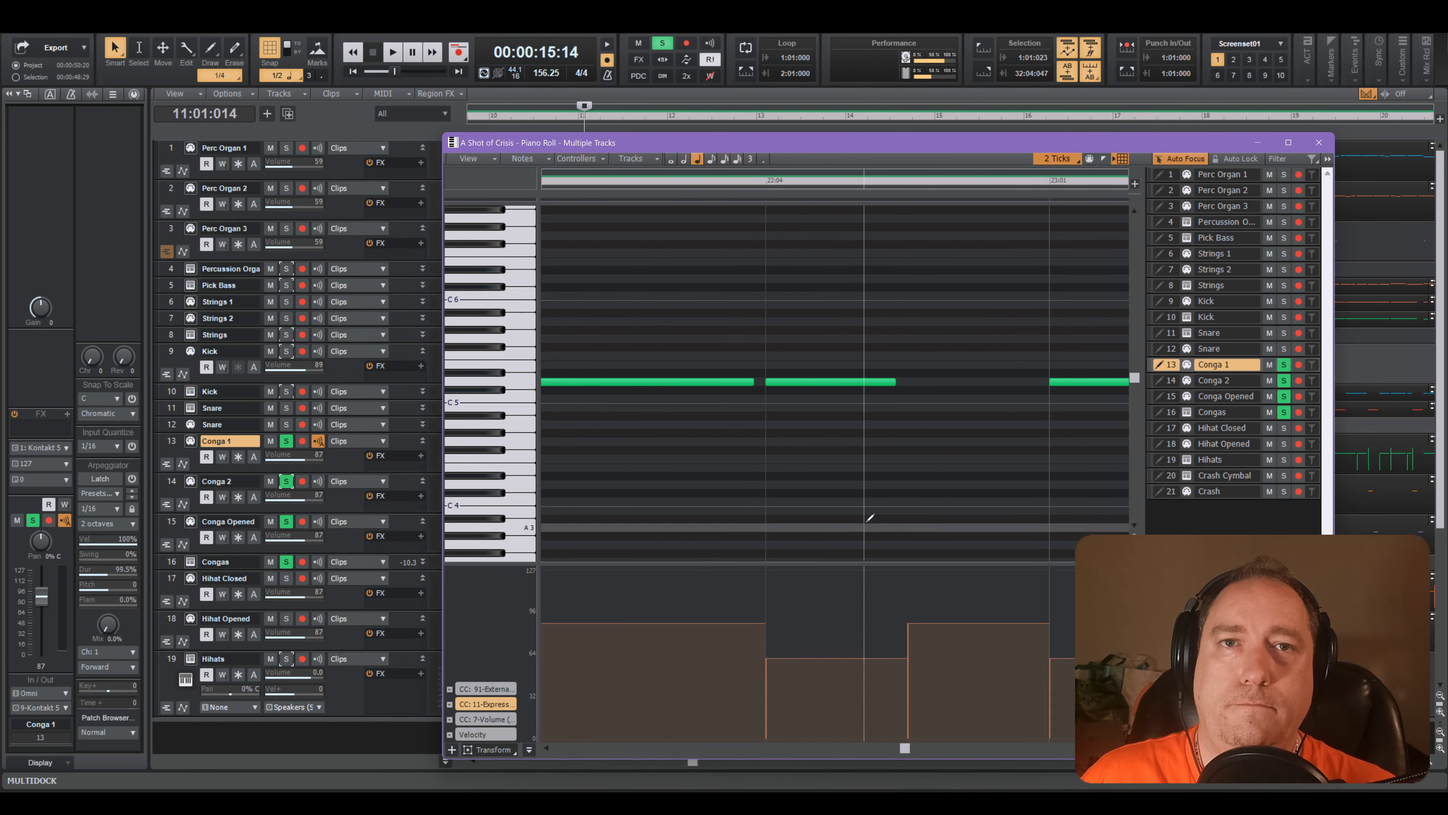
pyautogui.hotkey('ctrl', 'a')
pyautogui.scroll(-4, 866, 519)
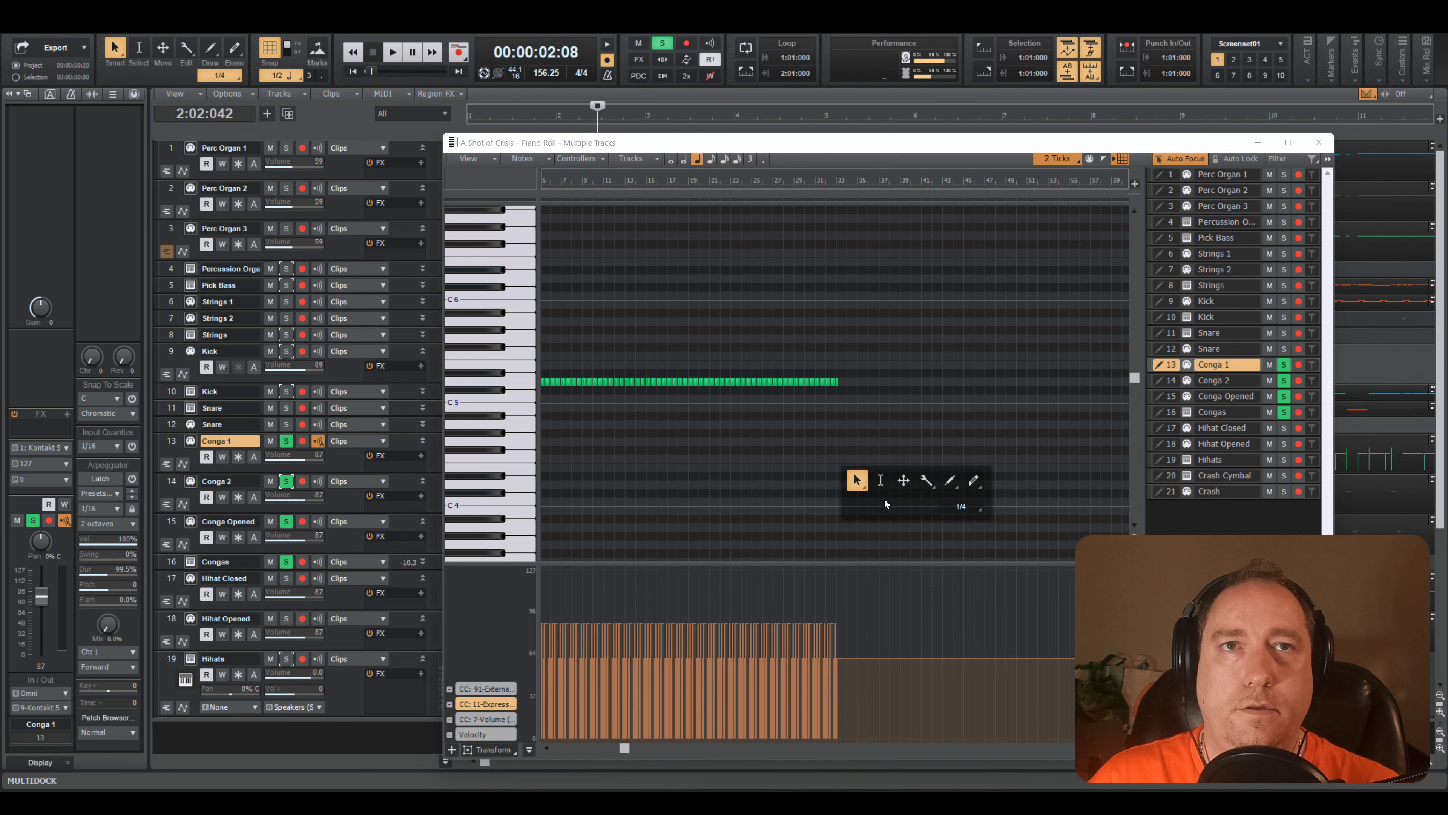
pyautogui.click(879, 482)
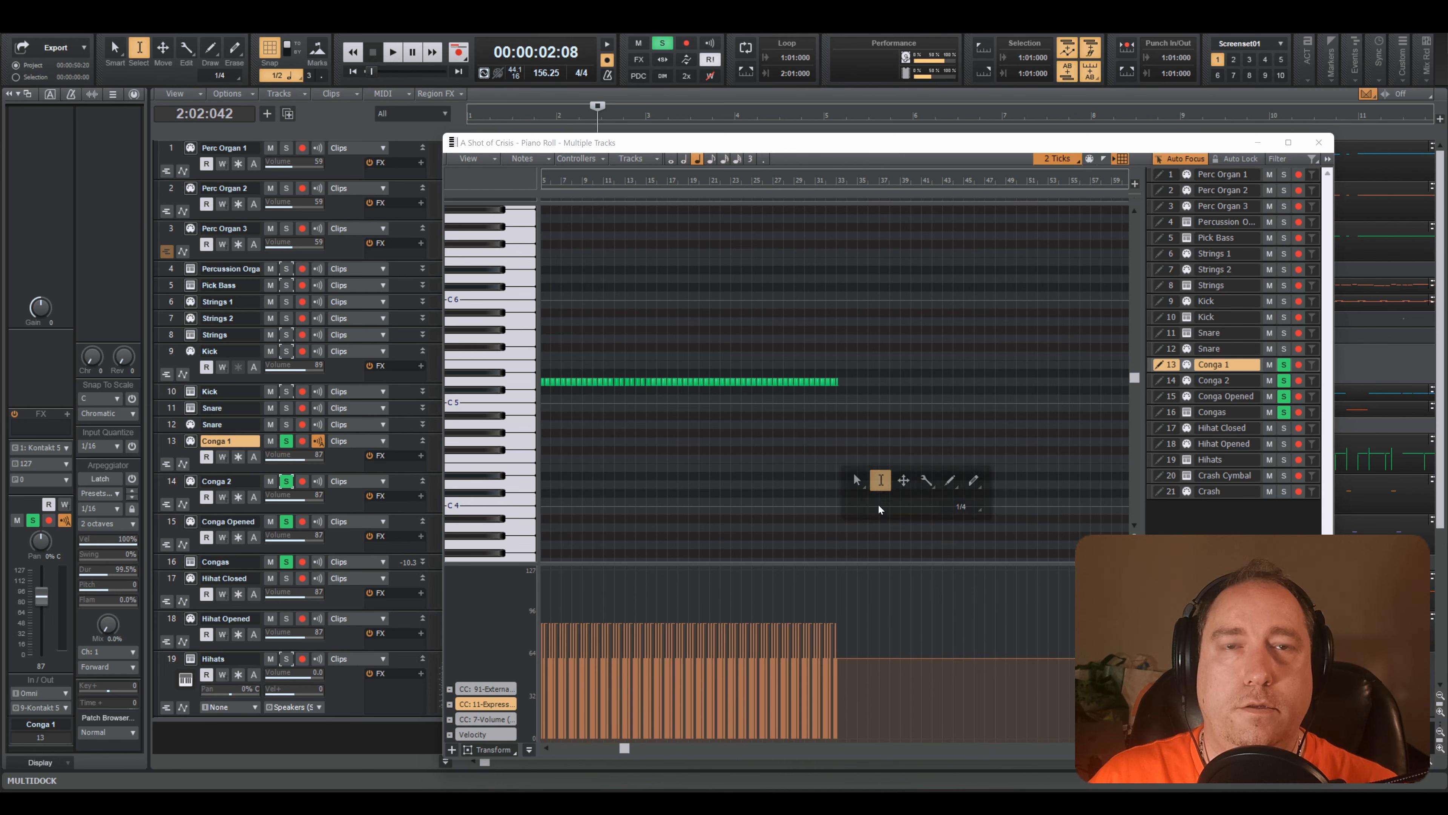
pyautogui.moveTo(864, 595)
pyautogui.mouseDown()
pyautogui.moveTo(643, 708)
pyautogui.moveTo(517, 718)
pyautogui.mouseUp()
pyautogui.scroll(10, 710, 496)
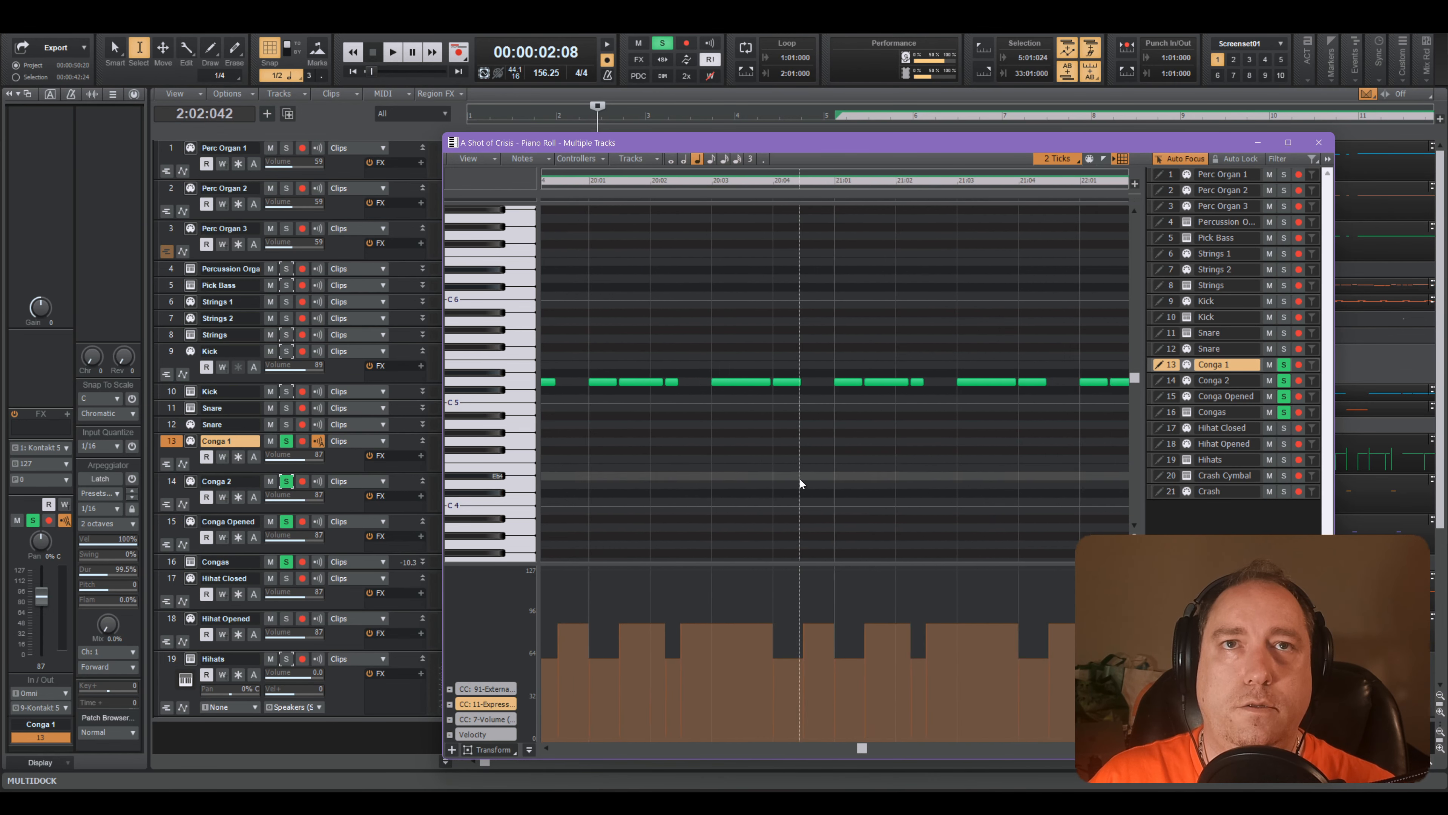
pyautogui.middleClick(759, 496)
pyautogui.click(699, 486)
pyautogui.moveTo(765, 655); pyautogui.dragTo(759, 658)
# - Set the volumes of Perc Organ 1, 2 and 3 to 101 while the song plays, and return to the start
pyautogui.press('space')
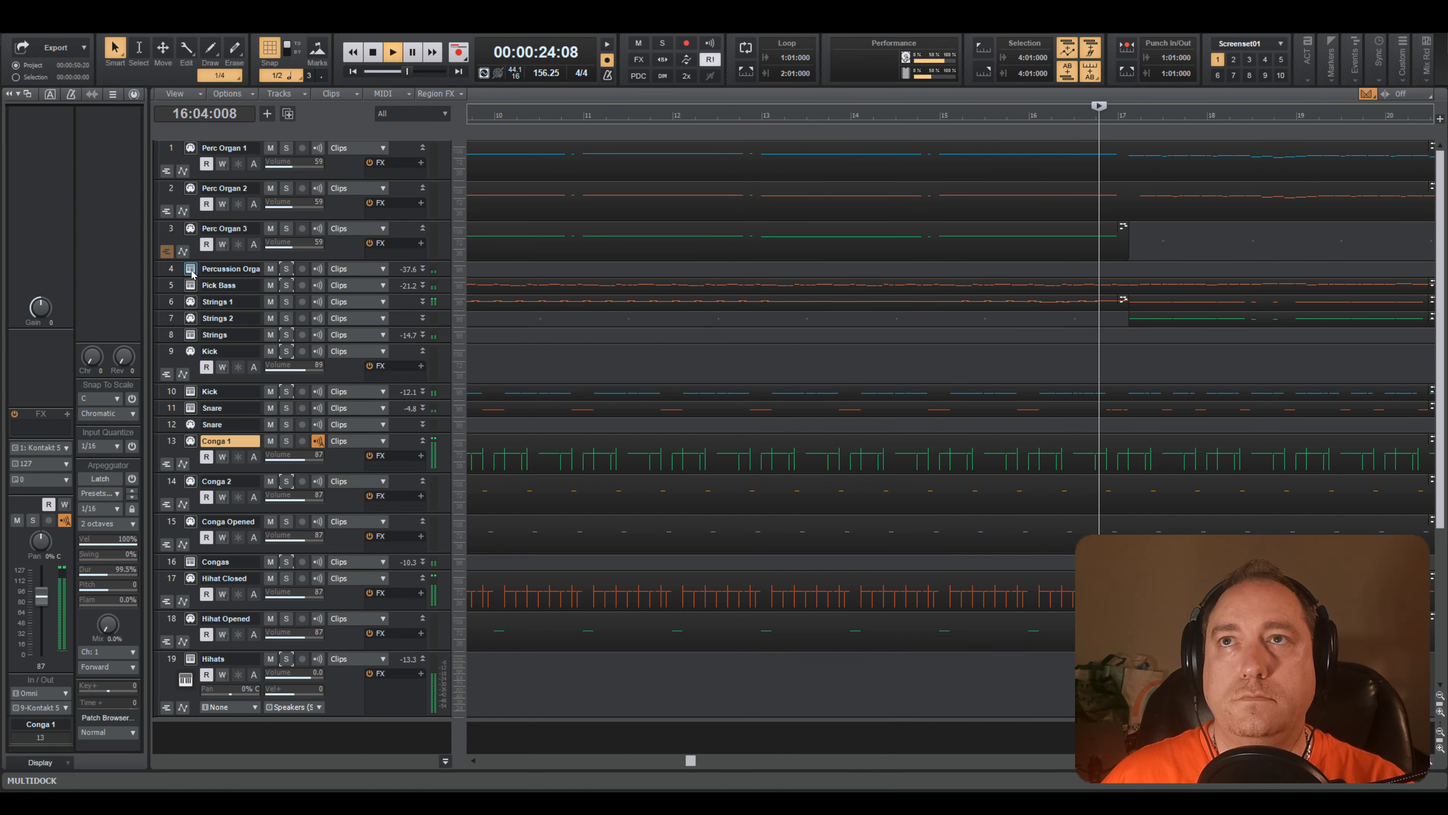
pyautogui.click(166, 273)
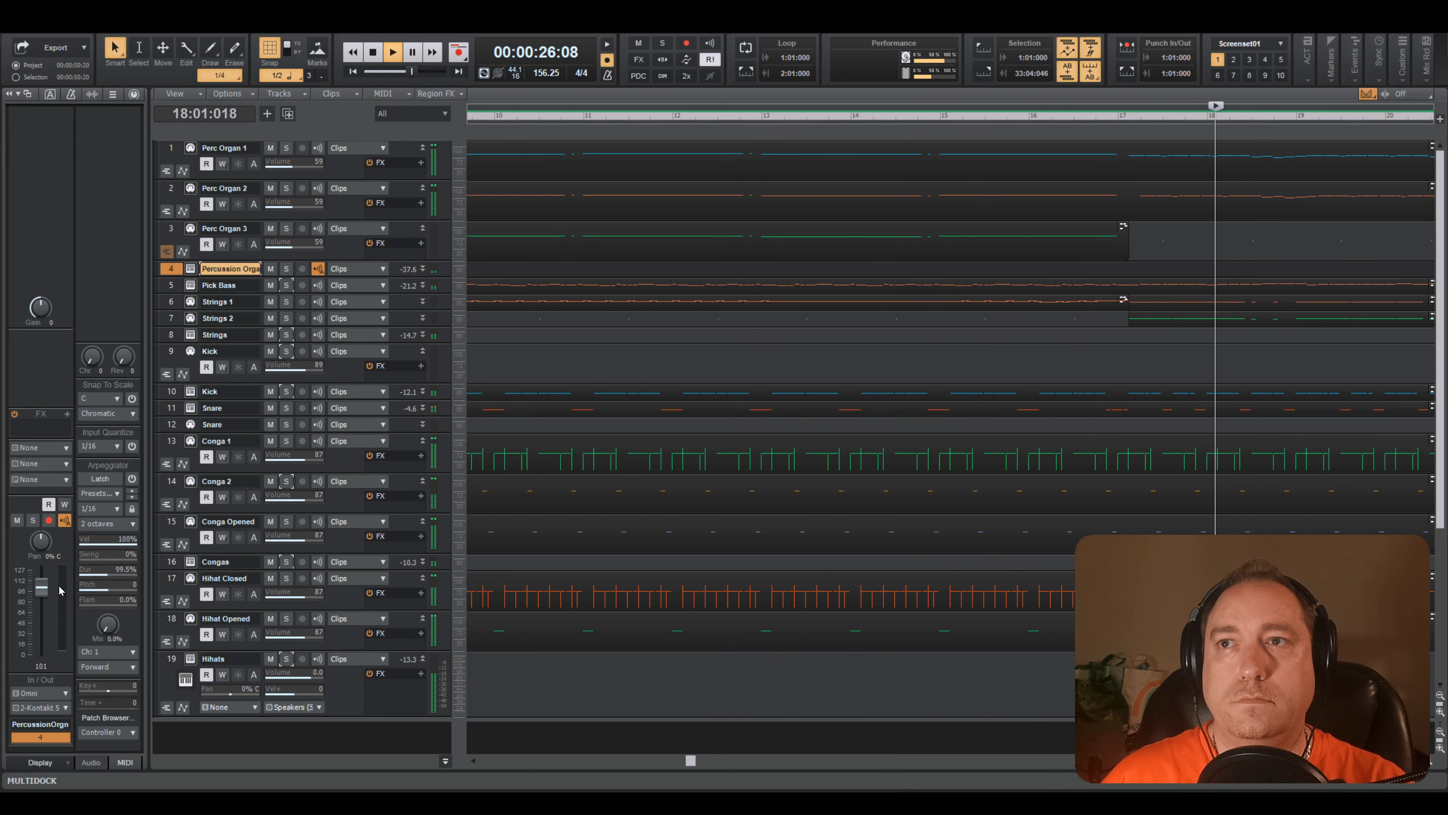
pyautogui.click(171, 150)
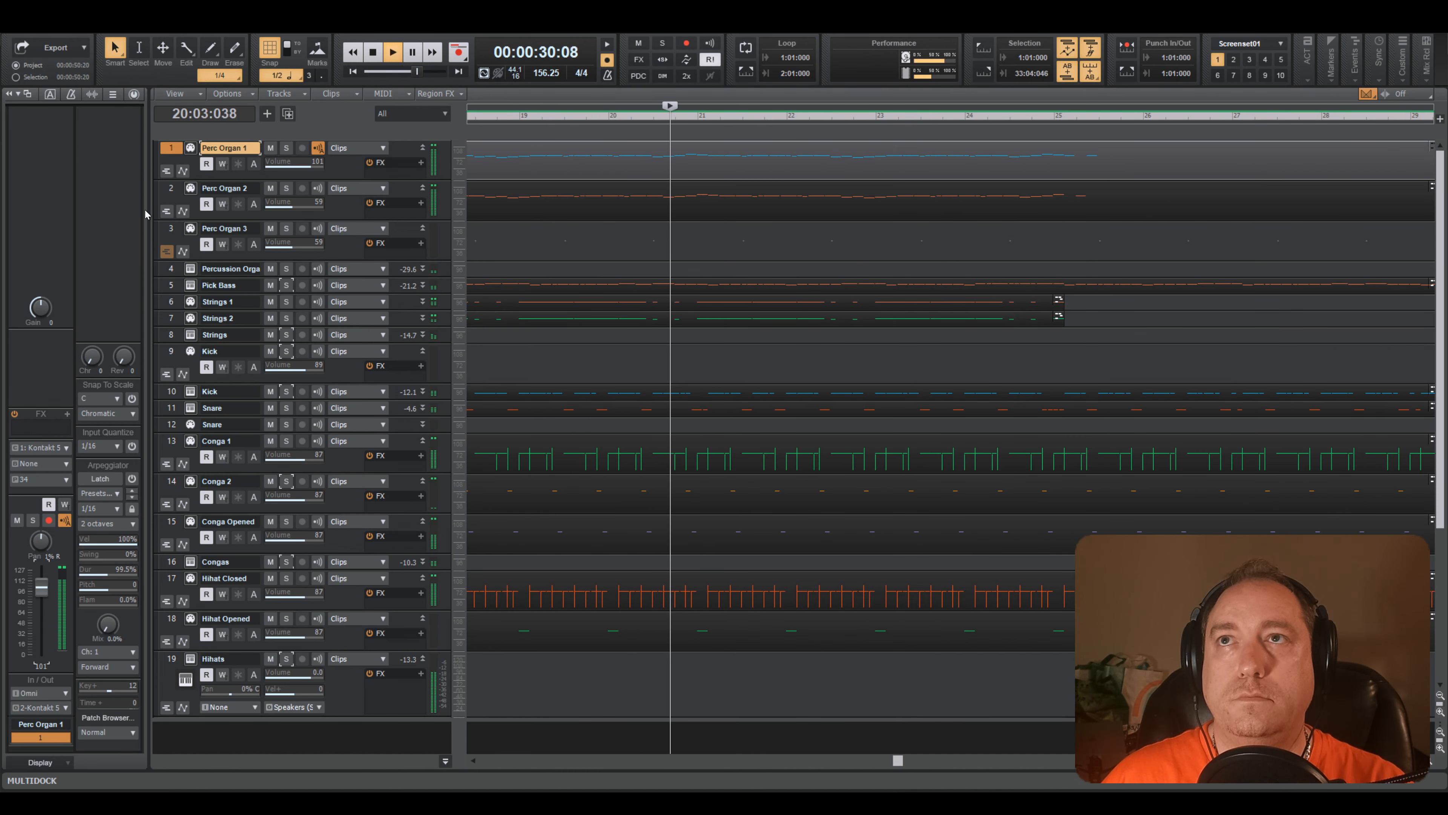
pyautogui.press('Down')
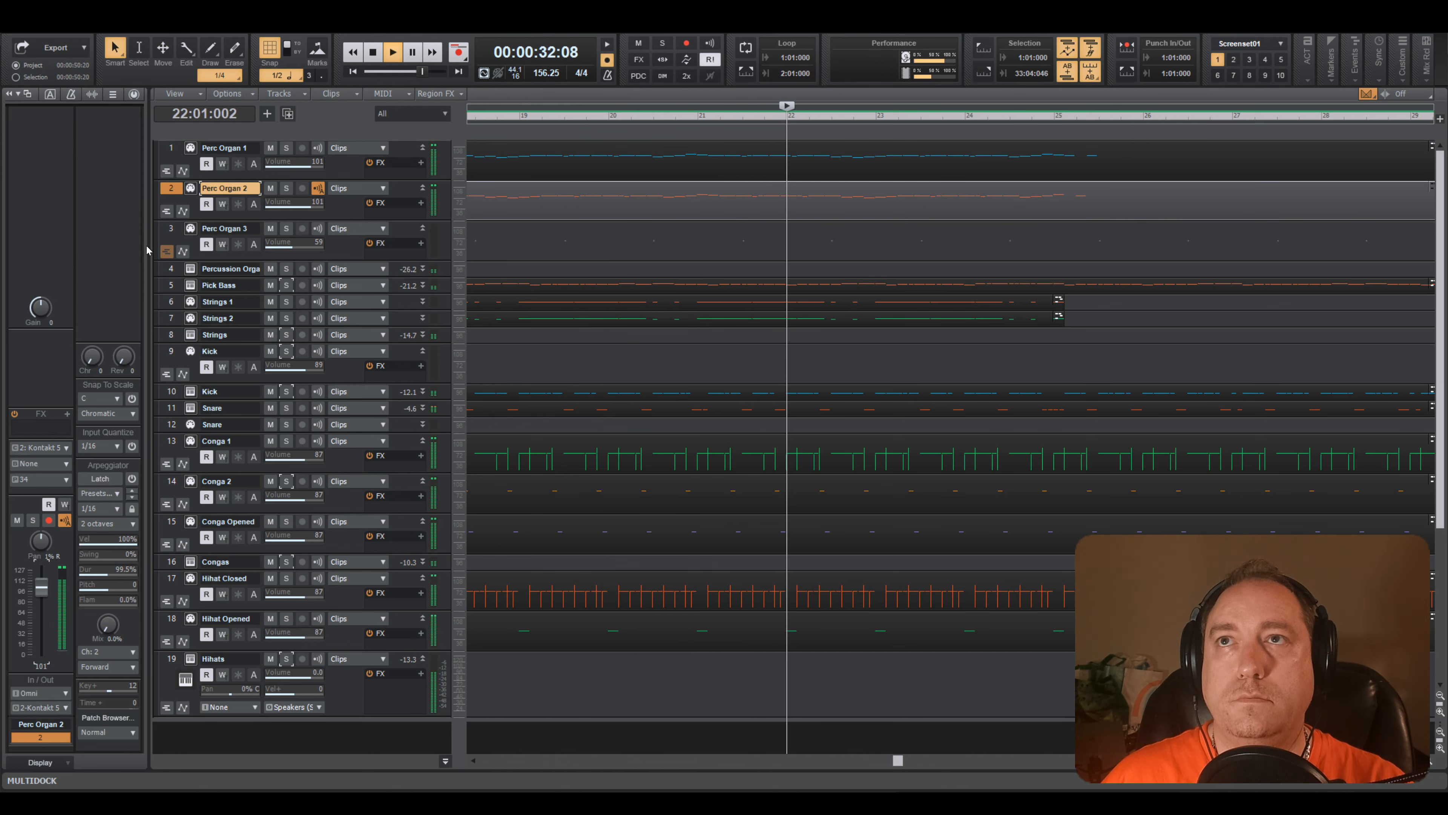
pyautogui.press('Down')
pyautogui.doubleClick(42, 617)
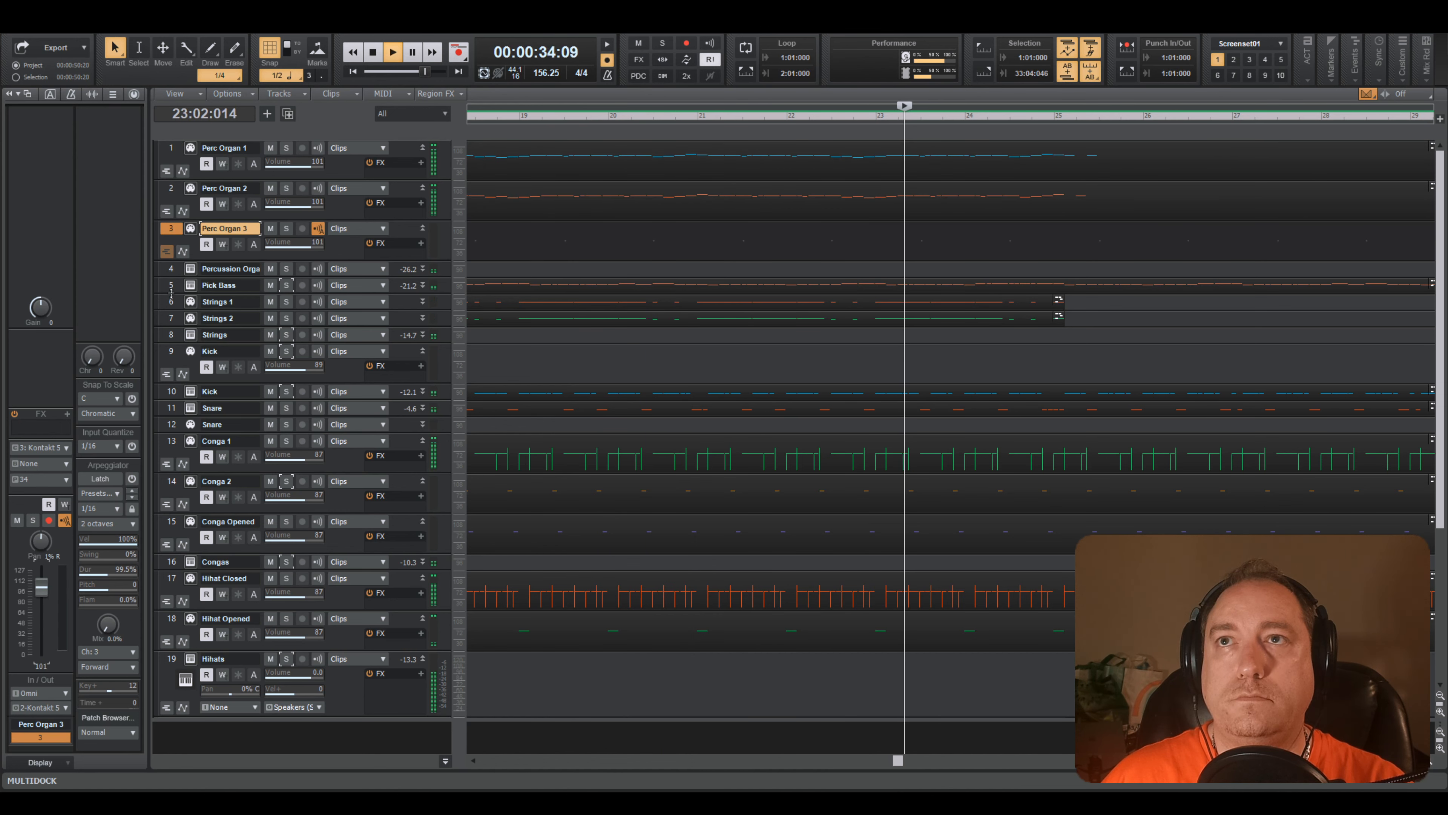
pyautogui.click(165, 269)
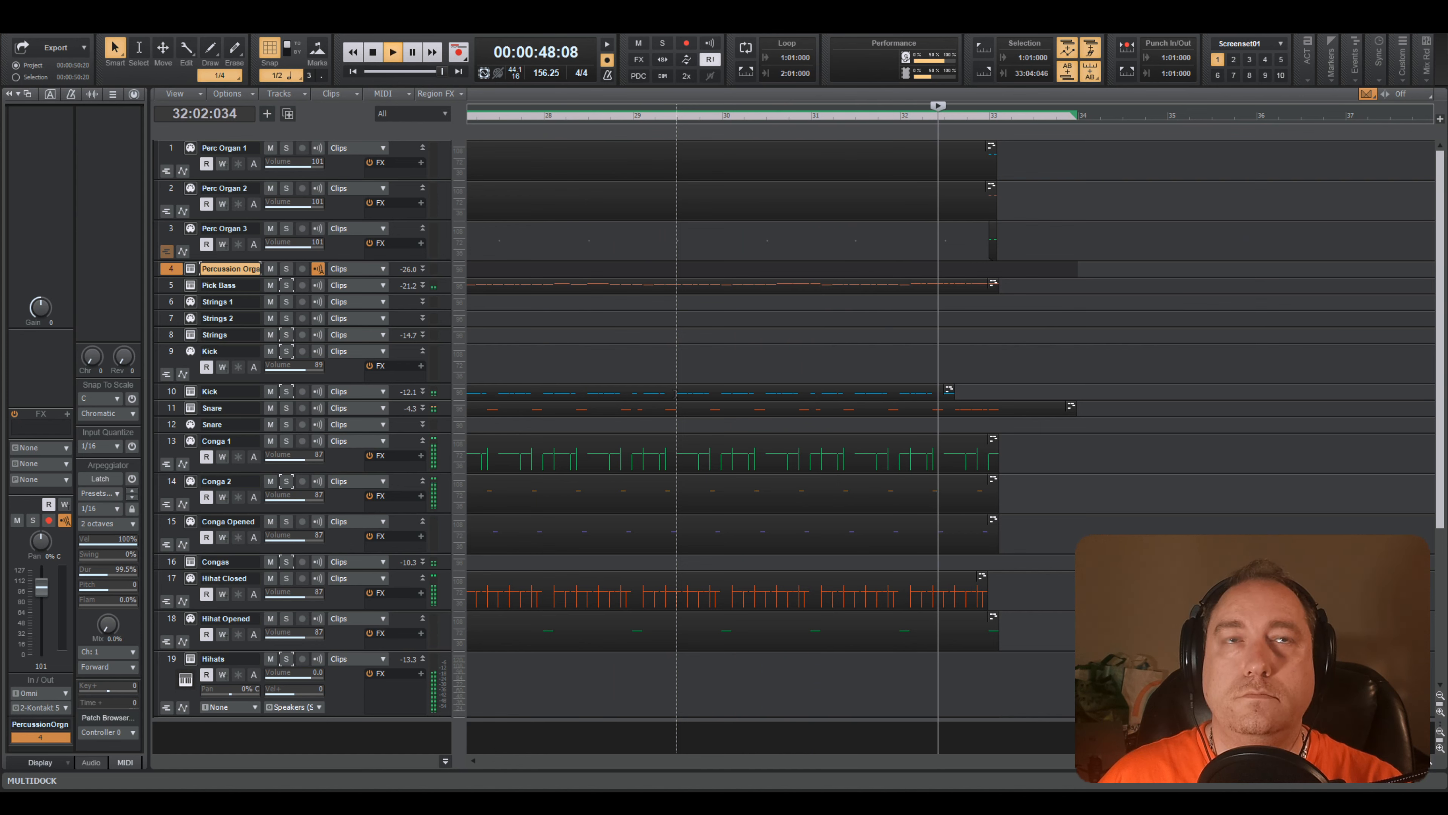
pyautogui.press('space')
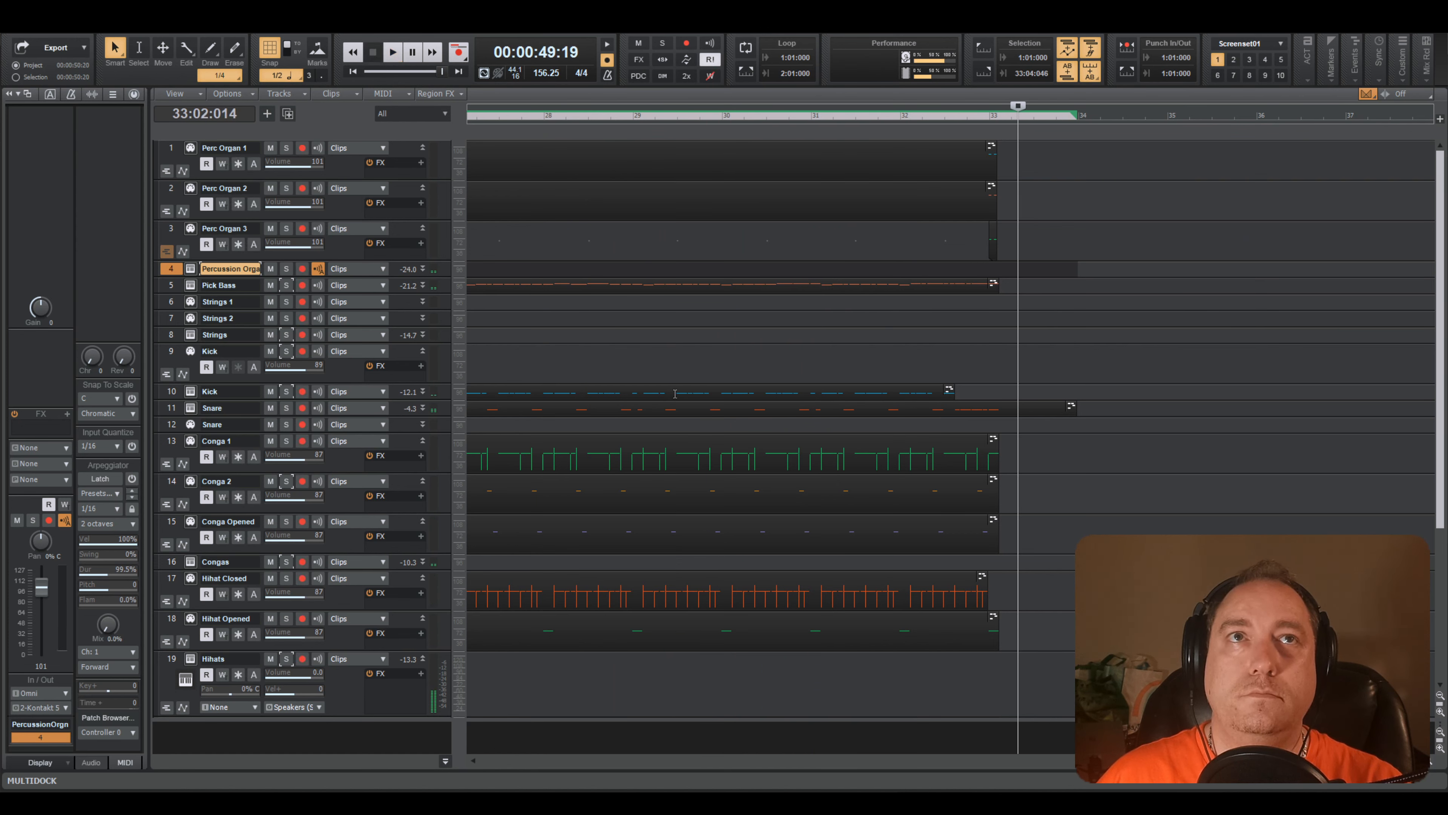
pyautogui.press('w')
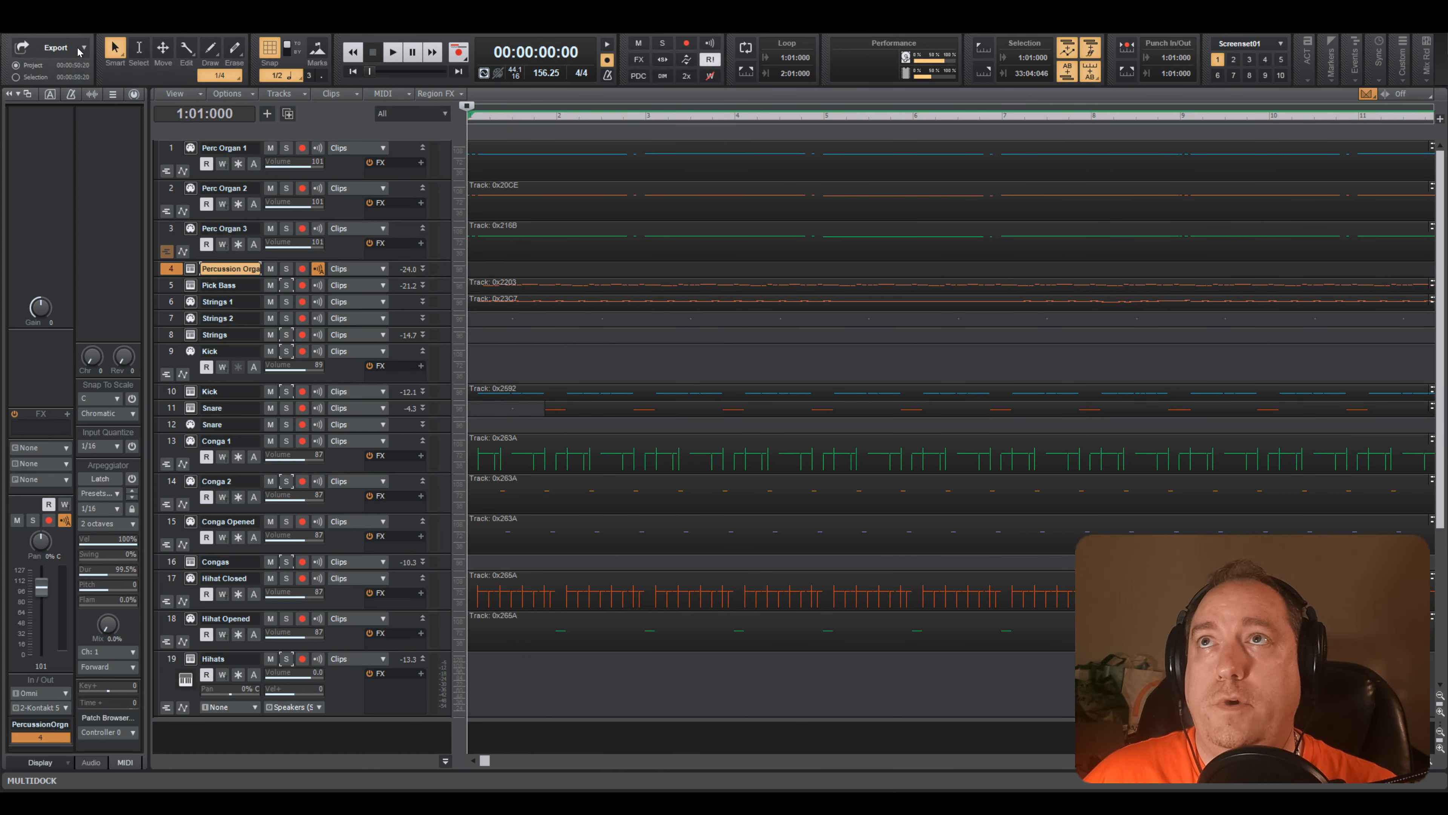
# - Solo Perc Organ 1 and Perc Organ 2 and open their clips together in the Piano Roll around measure 24
pyautogui.click(79, 32)
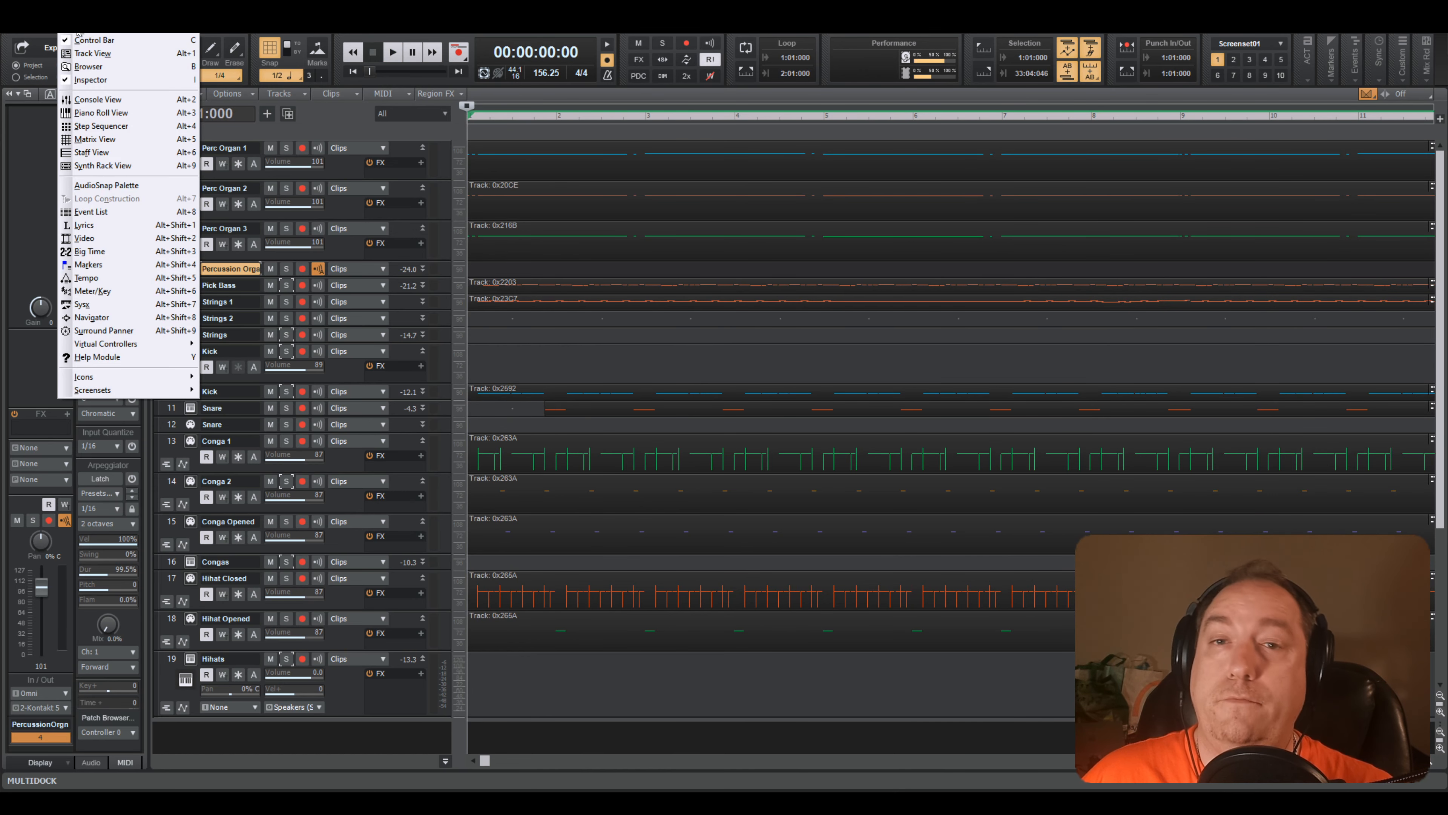
pyautogui.click(826, 307)
pyautogui.scroll(-5, 826, 308)
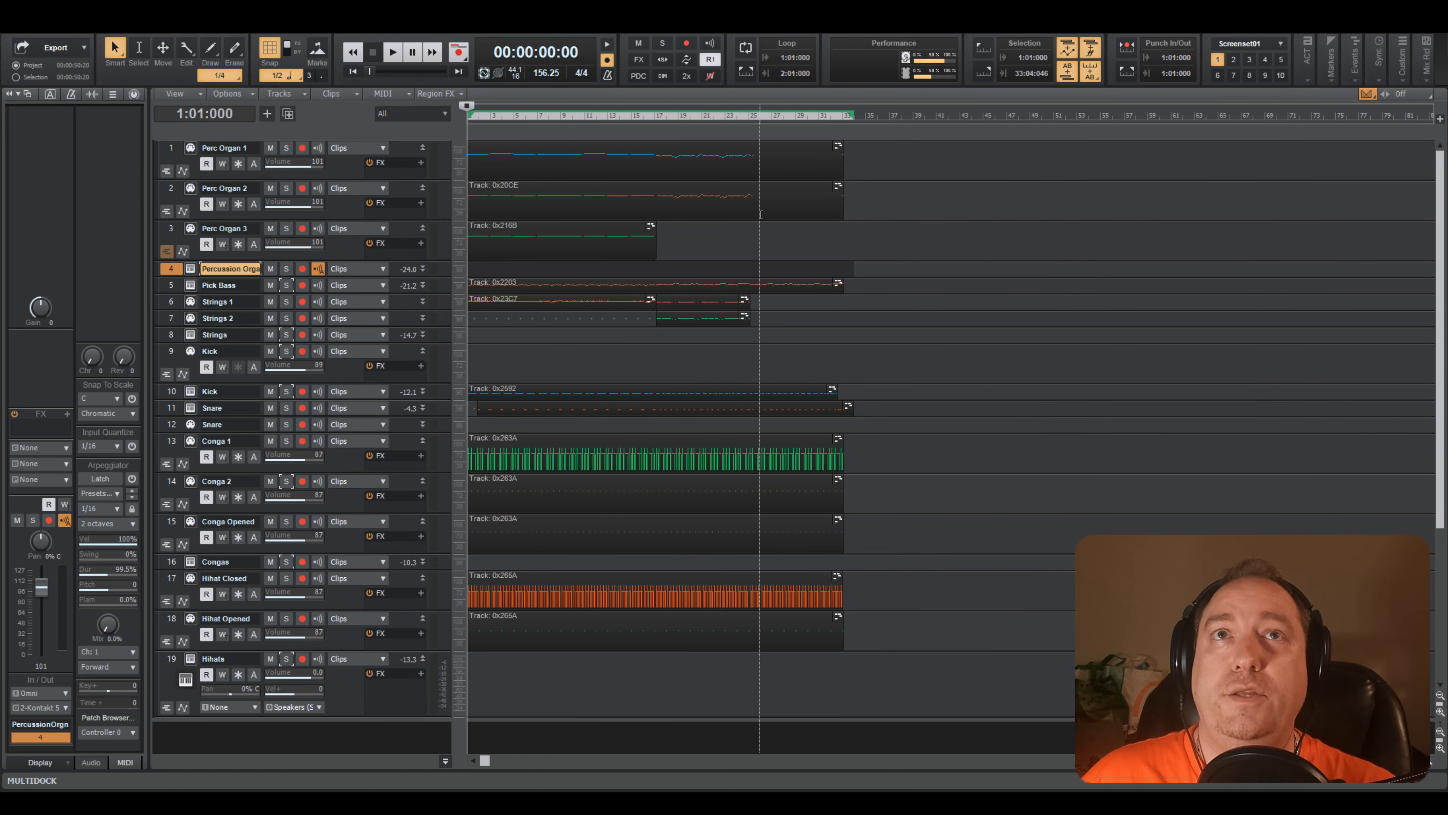
pyautogui.scroll(2, 798, 229)
pyautogui.click(1063, 249)
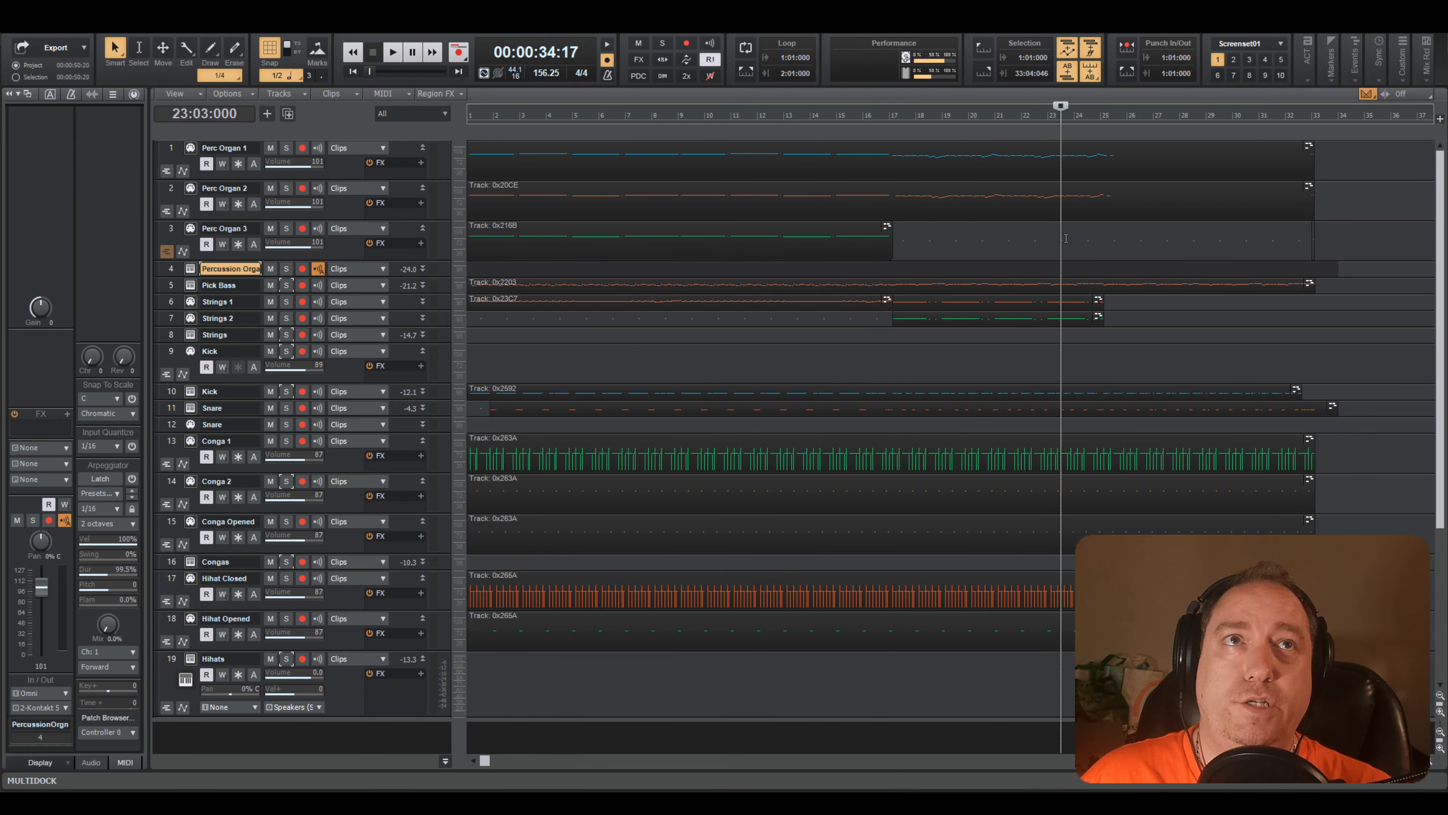
pyautogui.scroll(2, 1134, 257)
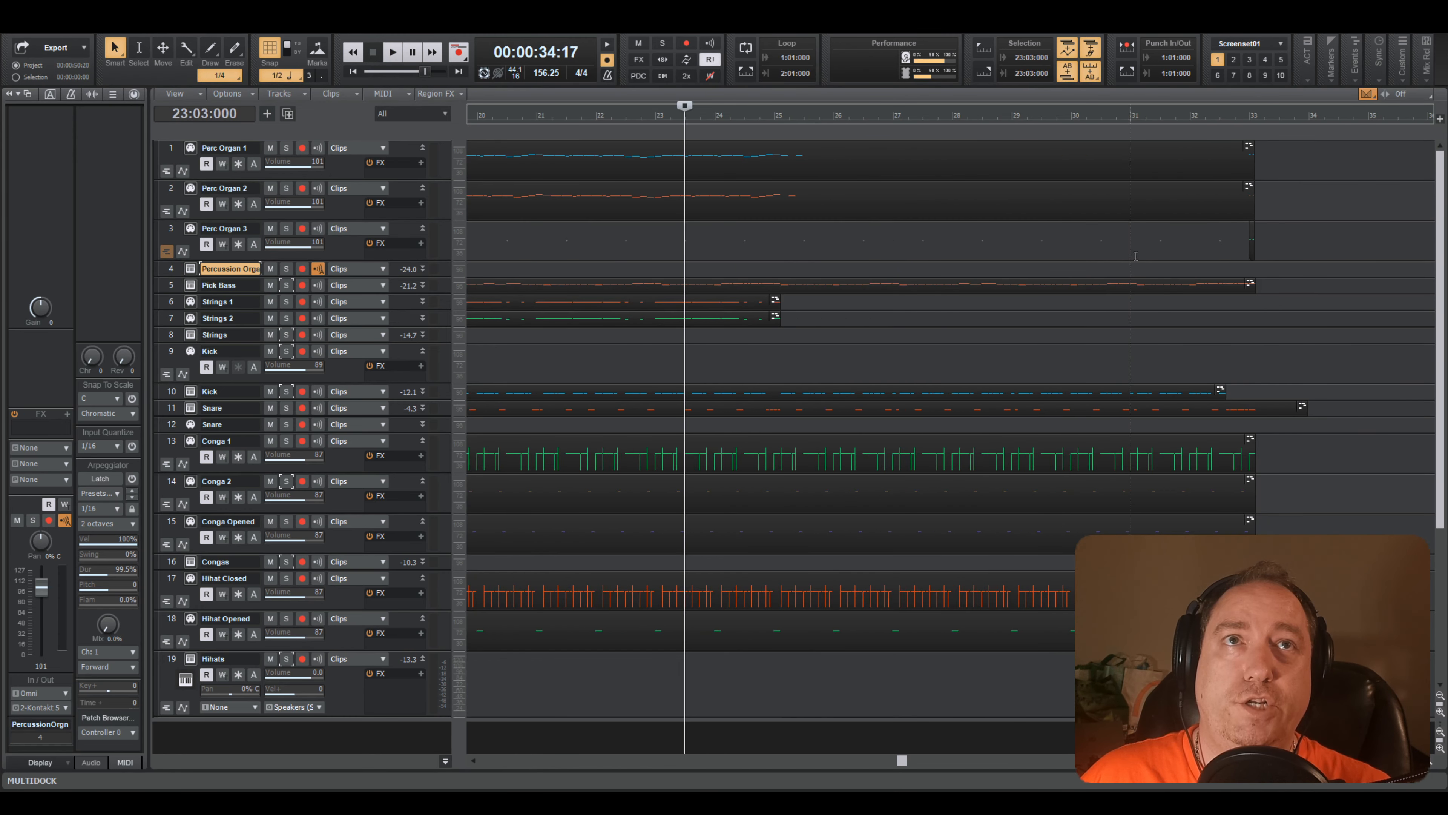
pyautogui.click(286, 188)
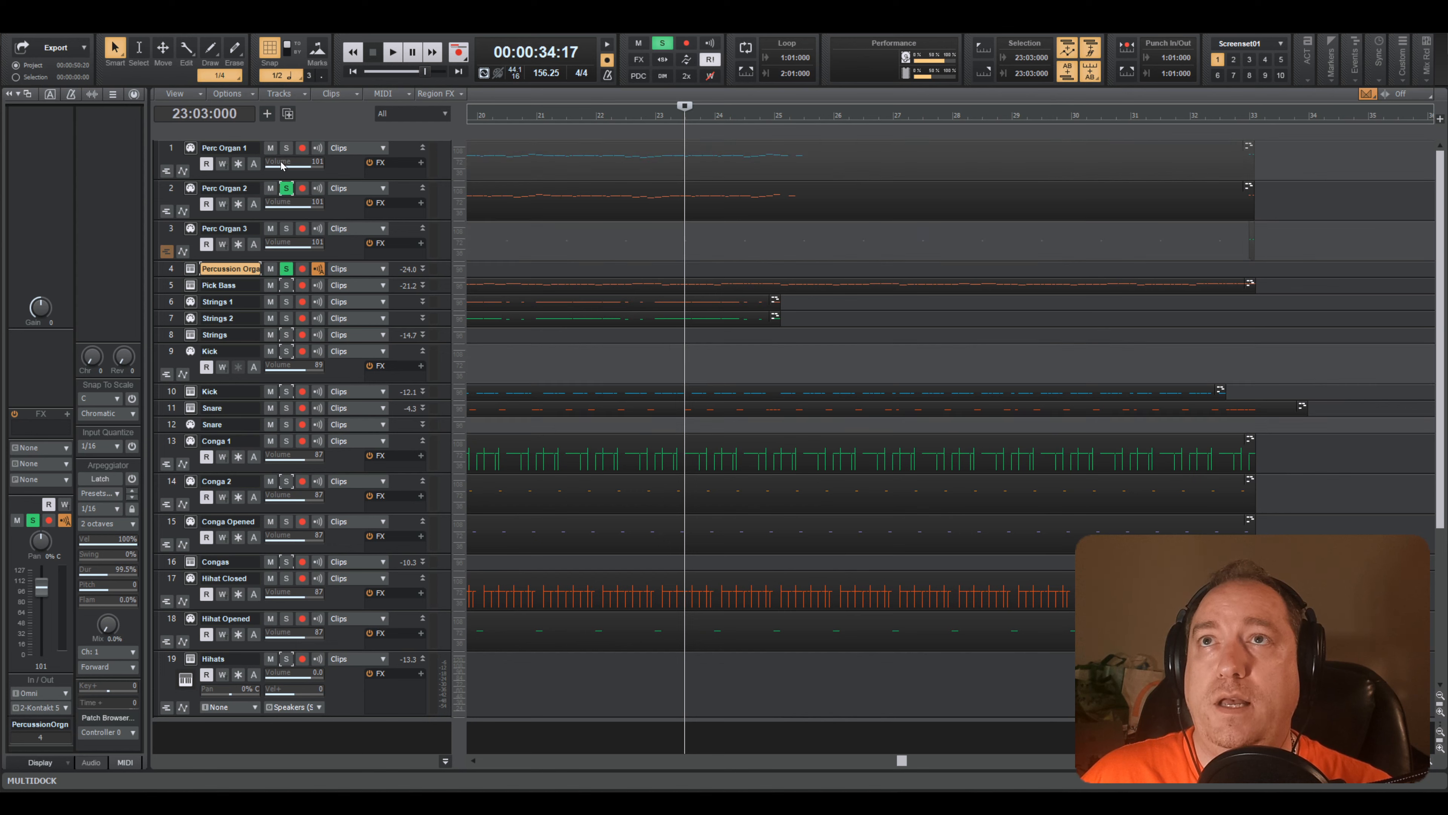
pyautogui.click(509, 154)
pyautogui.keyDown('ctrl'); pyautogui.click(540, 189); pyautogui.keyUp('ctrl')
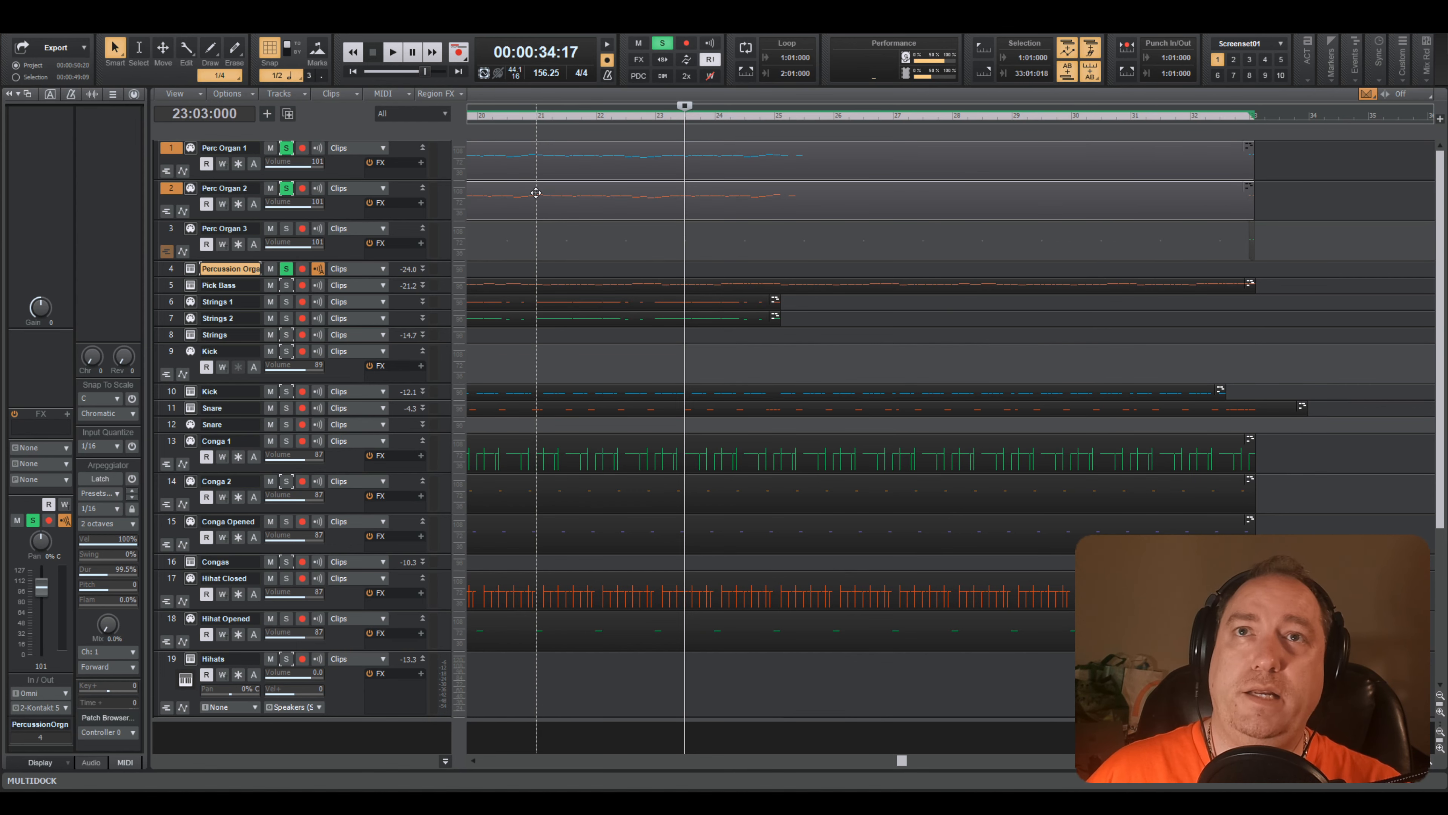
pyautogui.doubleClick(536, 193)
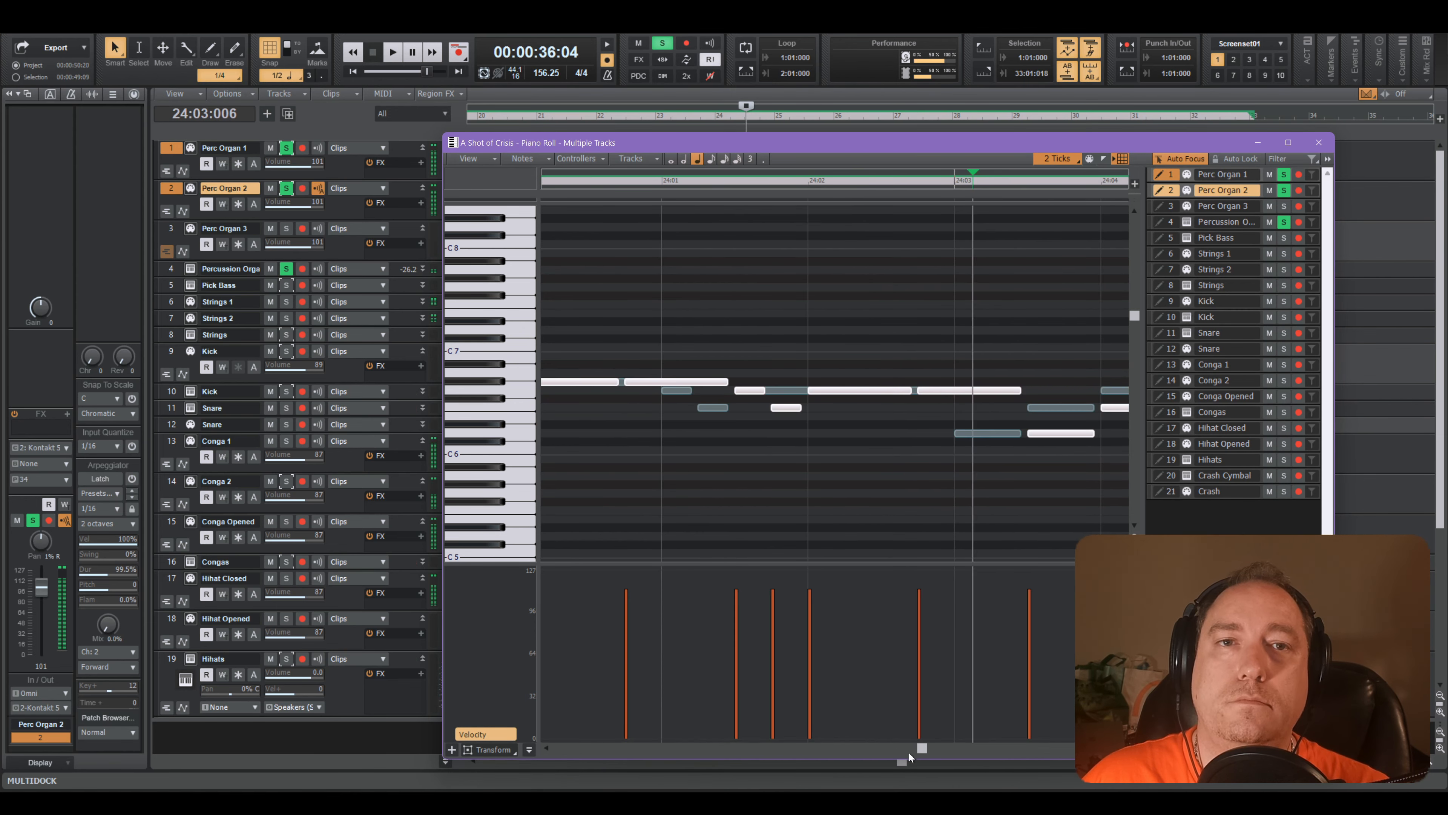
# - Select the Perc Organ 1 and 2 notes in the first half of measure 25 and return to the Smart tool
pyautogui.moveTo(922, 748); pyautogui.dragTo(939, 748)
pyautogui.middleClick(854, 347)
pyautogui.click(888, 349)
pyautogui.moveTo(907, 325); pyautogui.dragTo(615, 433)
pyautogui.middleClick(788, 509)
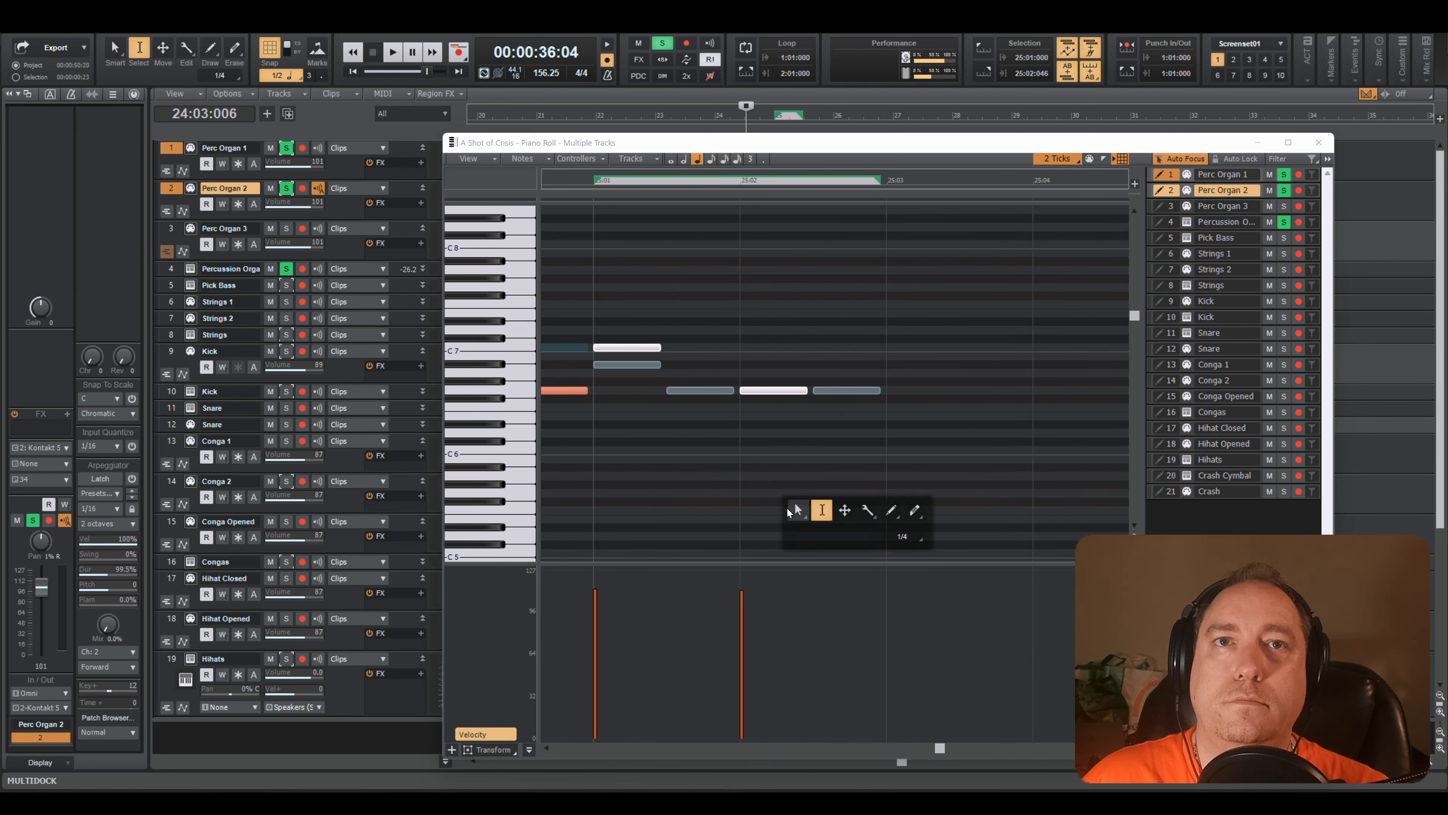
pyautogui.click(796, 510)
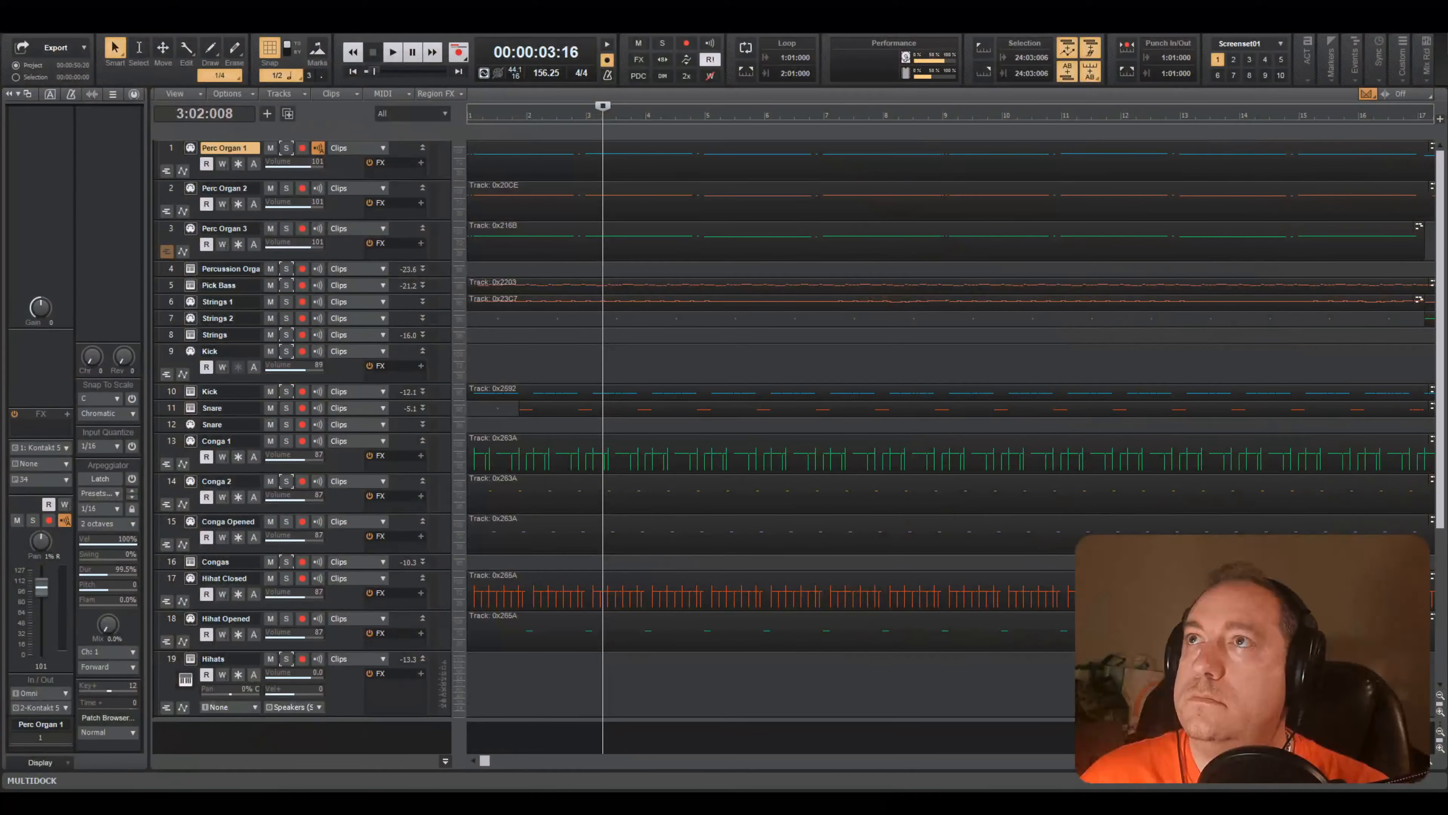
# - Return to the song start, open the Console view at full size and add two buses to its bus area
pyautogui.press('w')
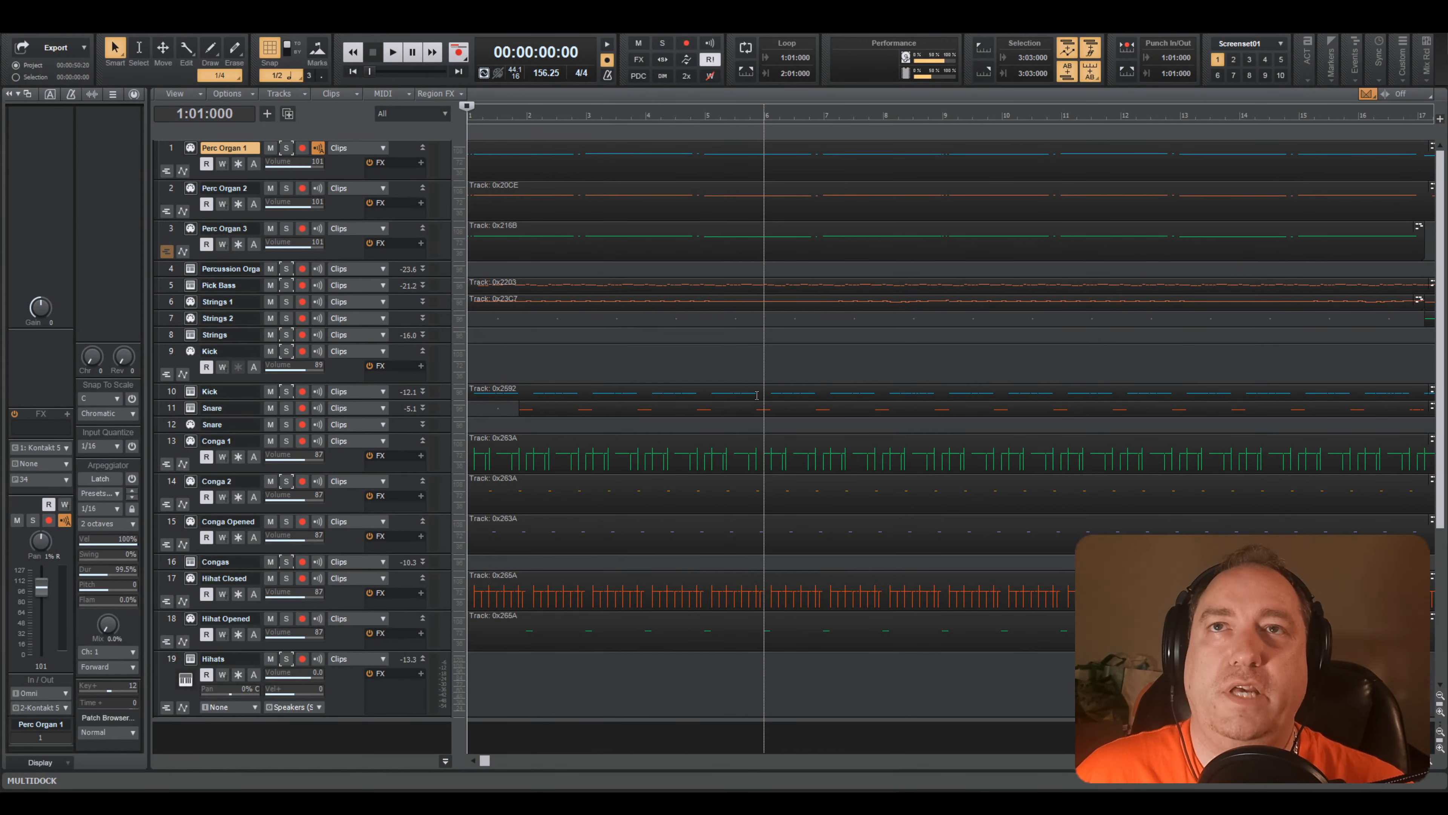
pyautogui.click(65, 27)
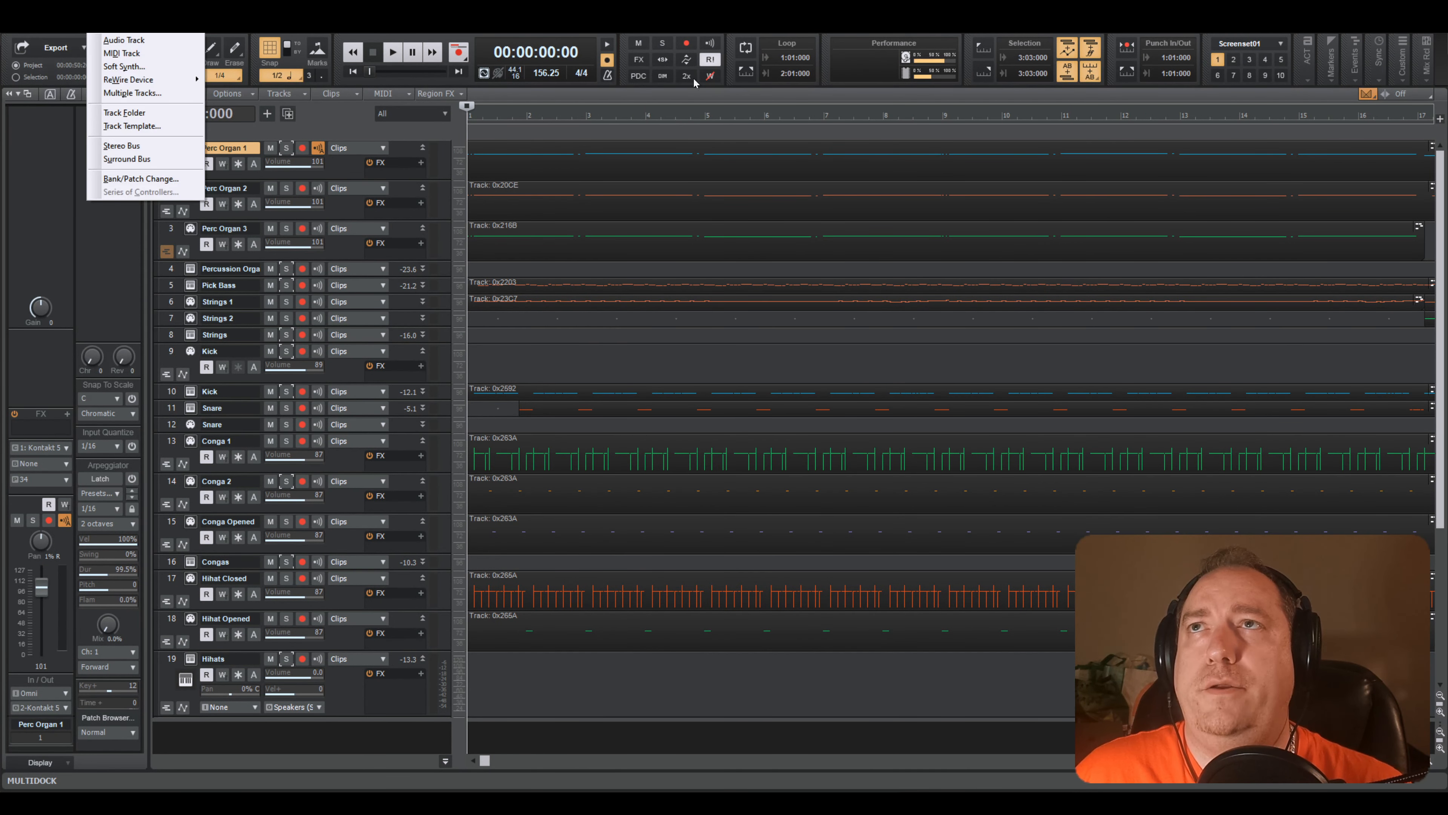
pyautogui.click(97, 99)
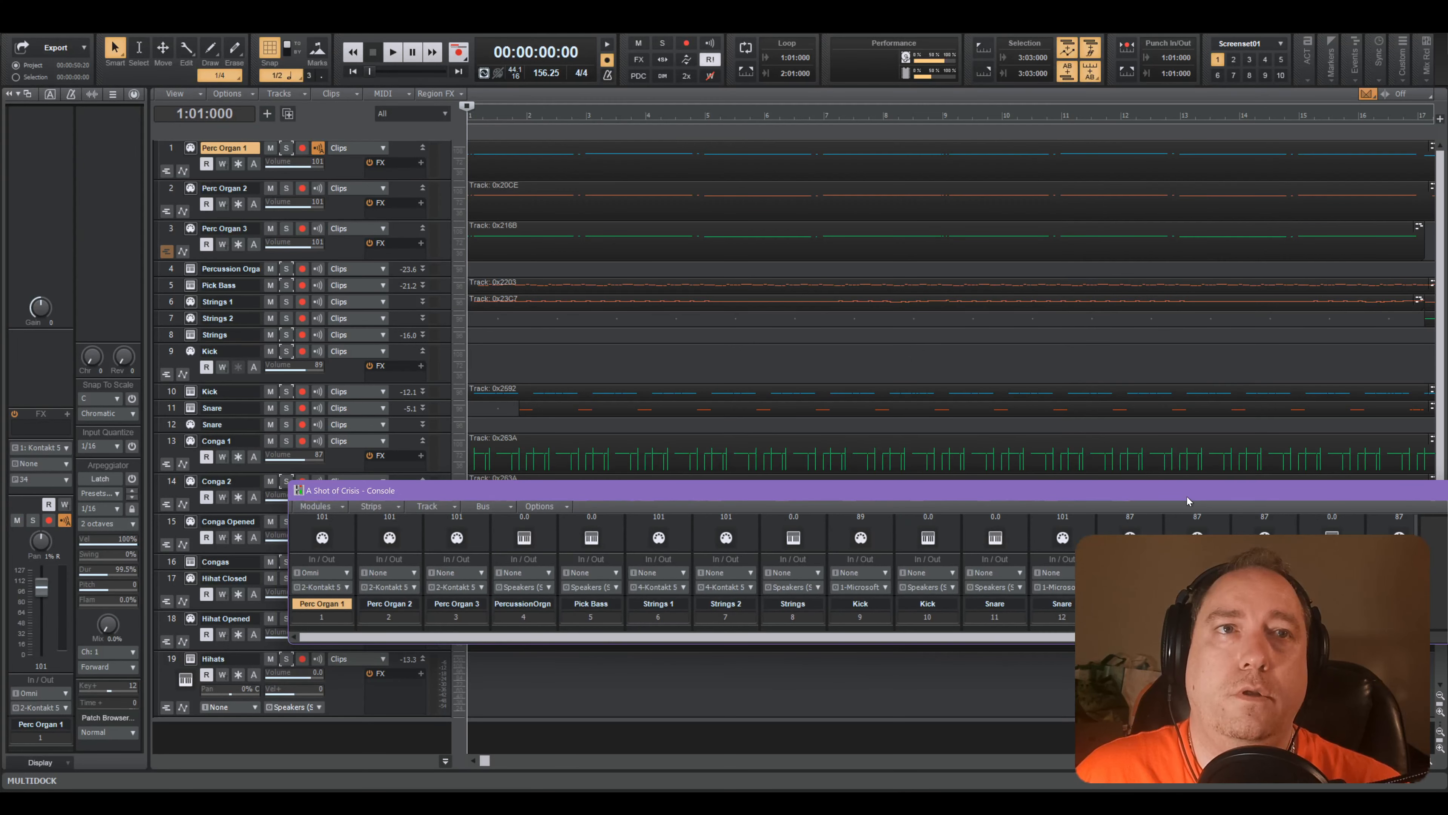
pyautogui.doubleClick(1187, 497)
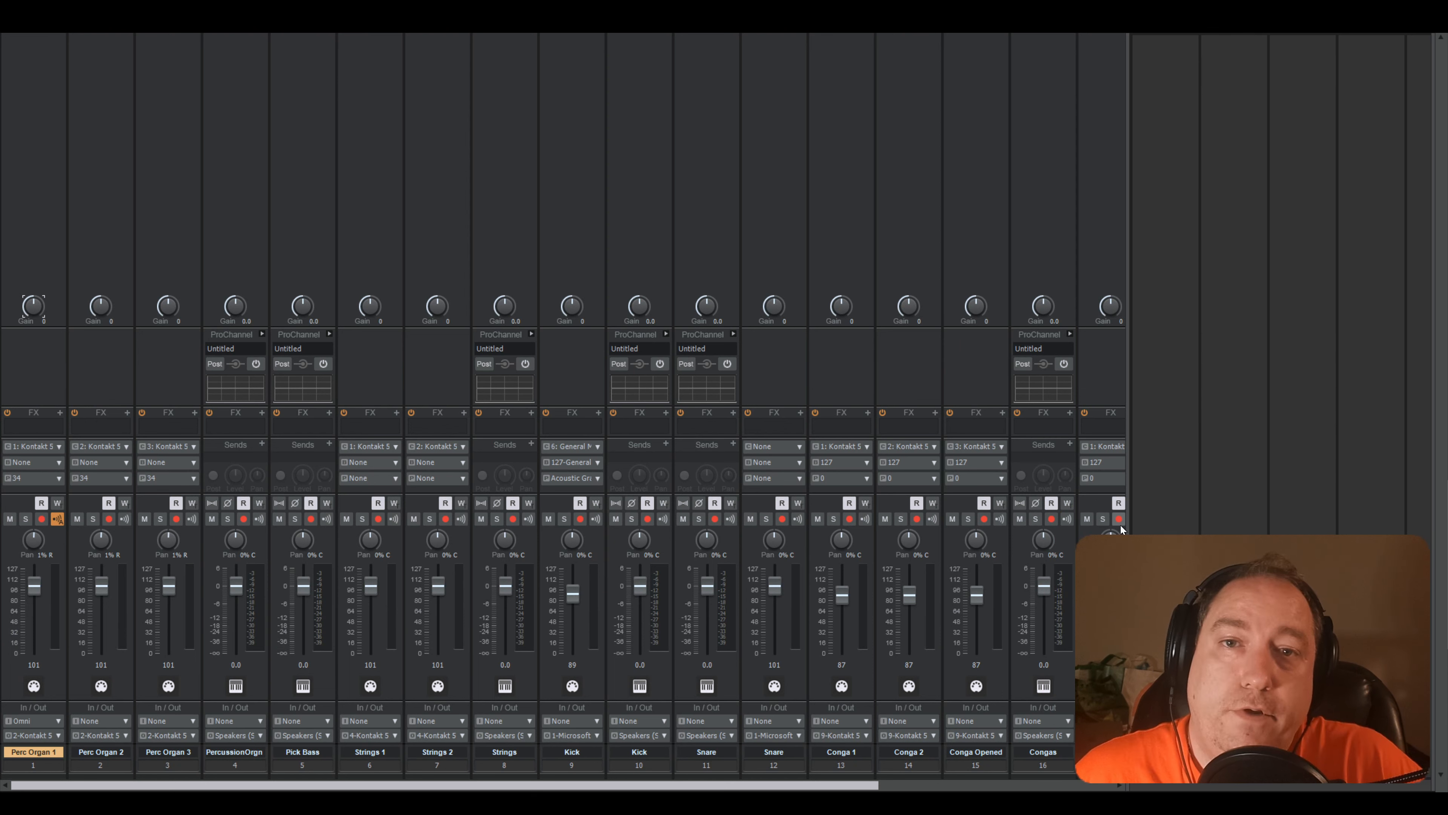
pyautogui.click(1186, 480)
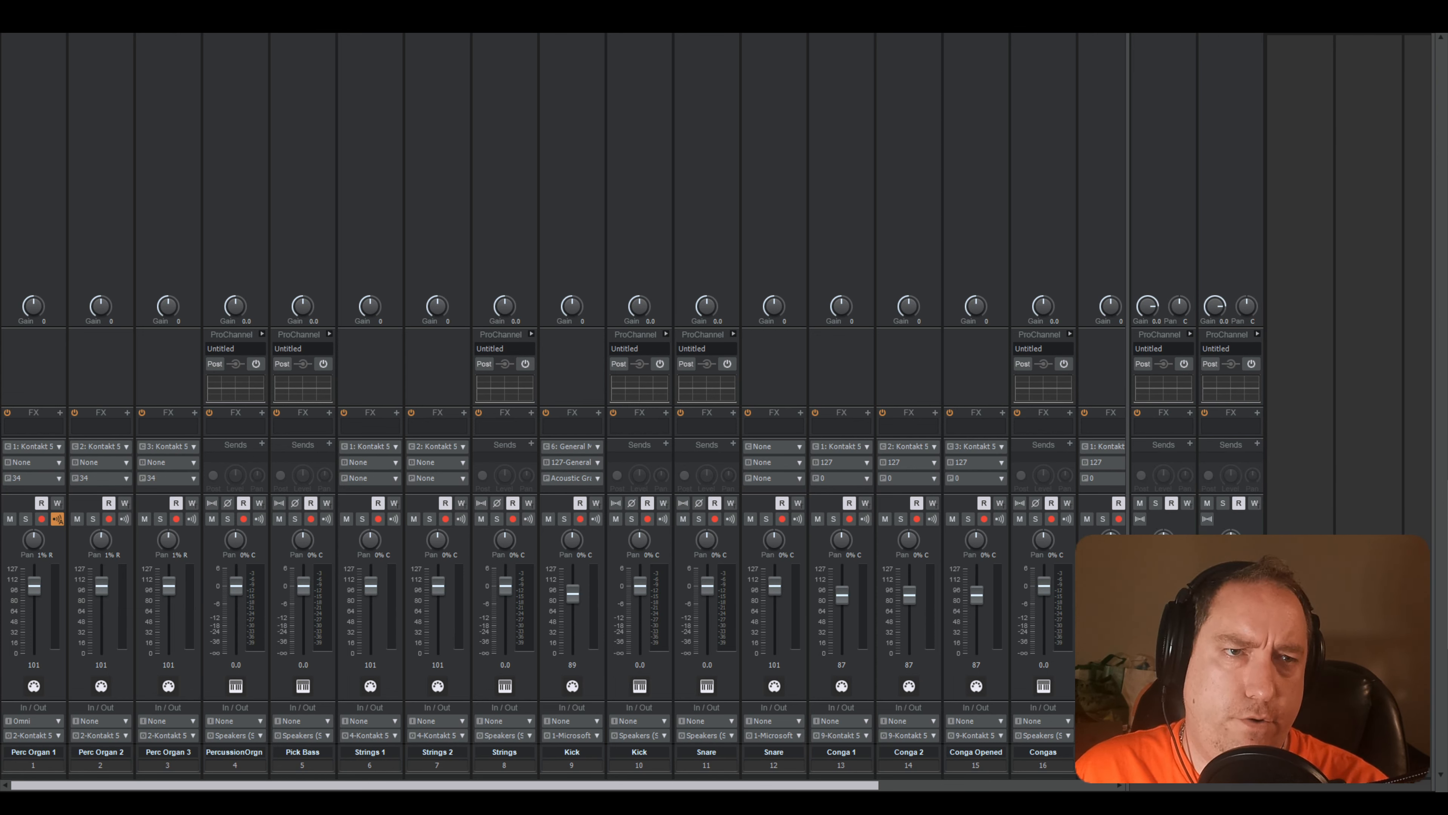
# - Delete the second Snare track, number 12, from the console
pyautogui.click(558, 764)
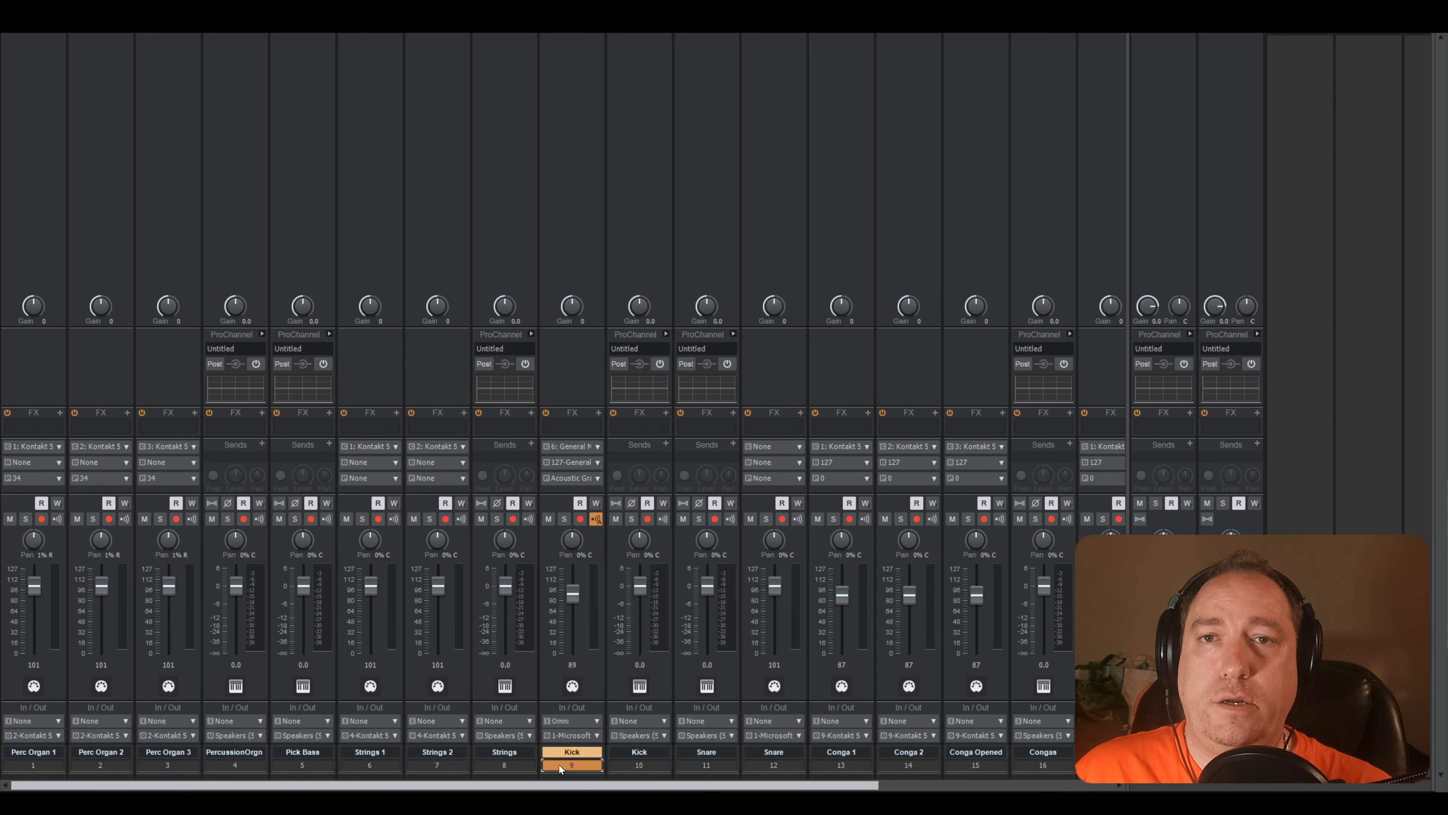
pyautogui.hotkey('ctrl', 'a')
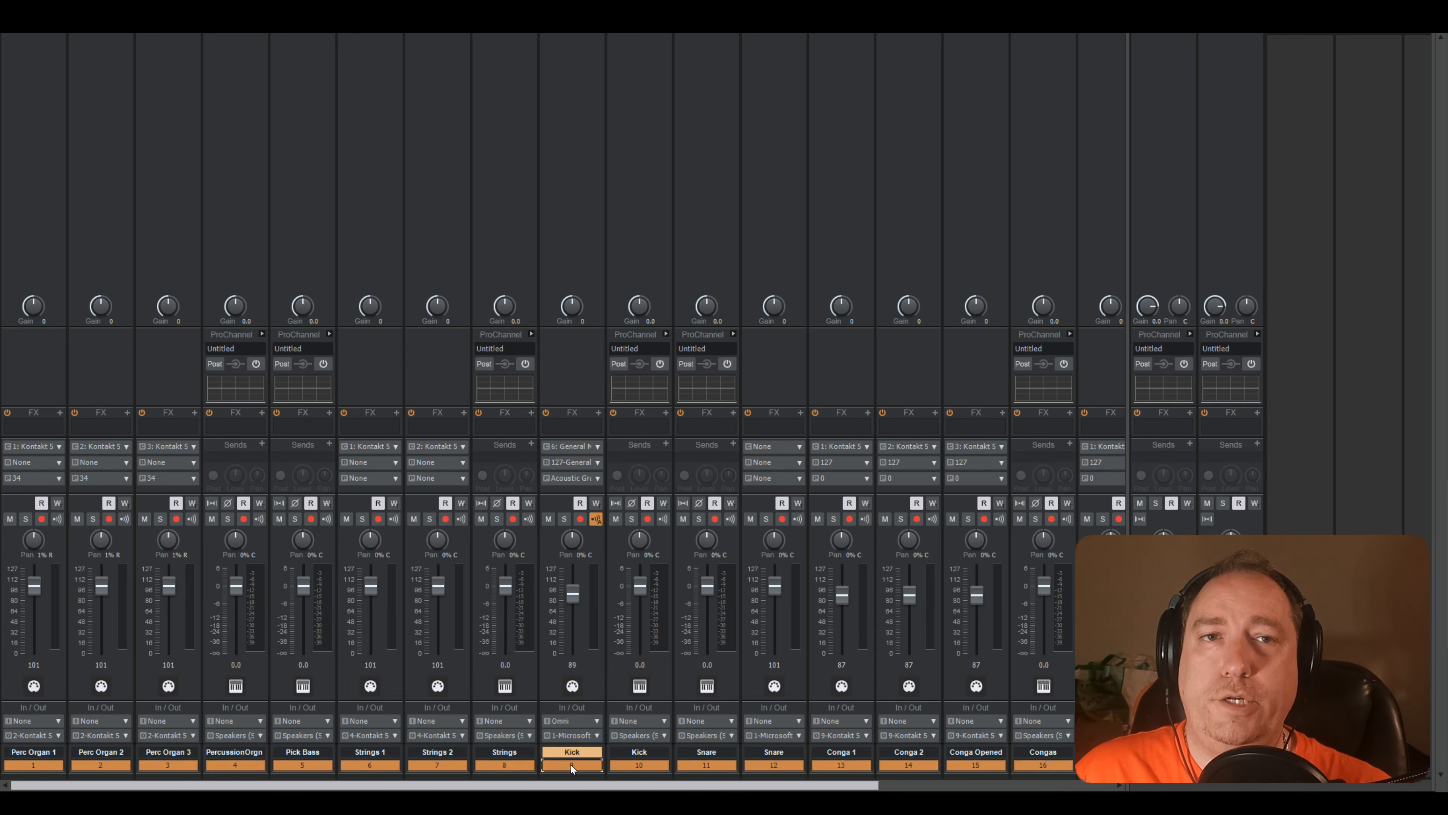
pyautogui.click(767, 767)
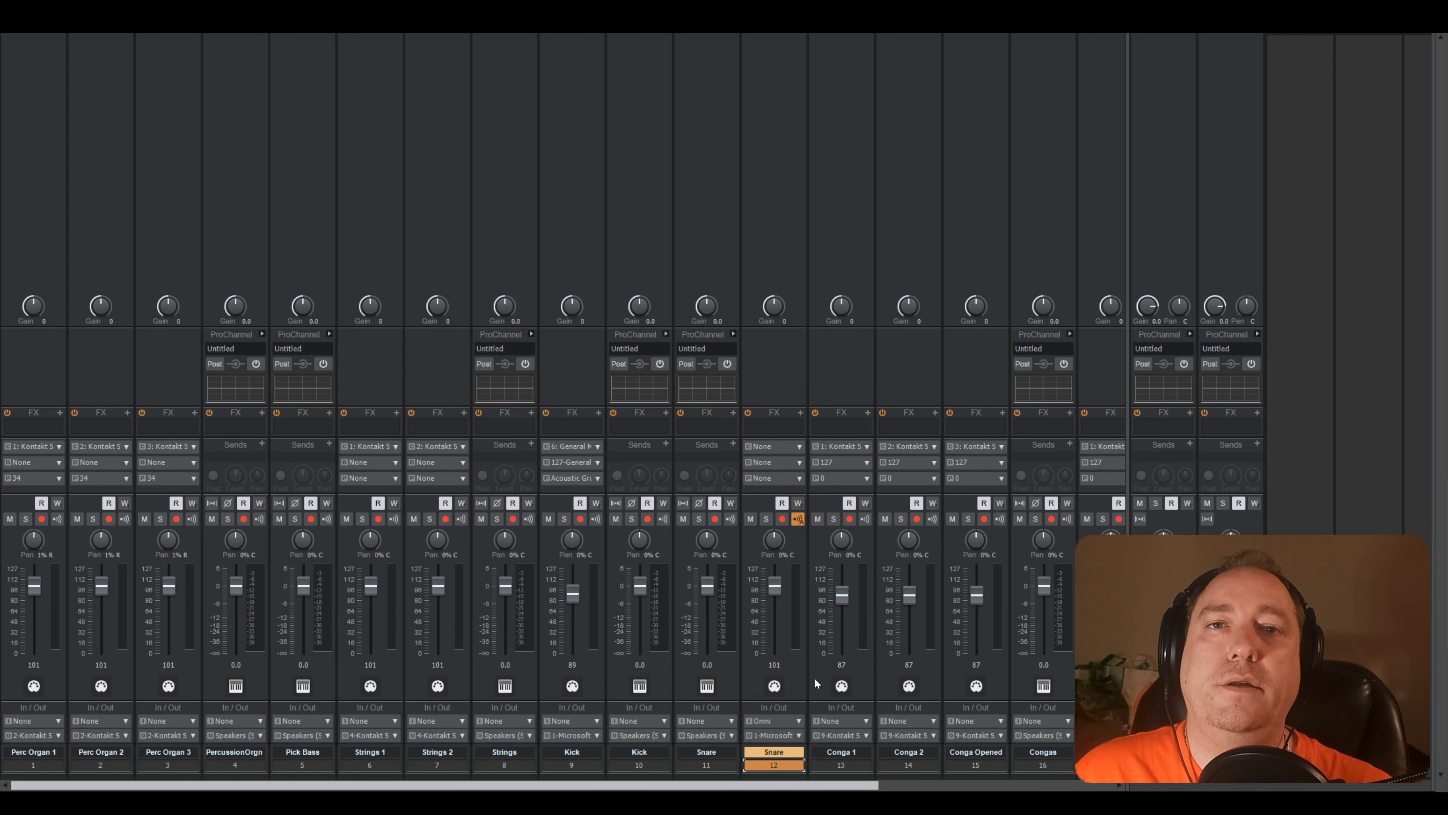
pyautogui.rightClick(794, 663)
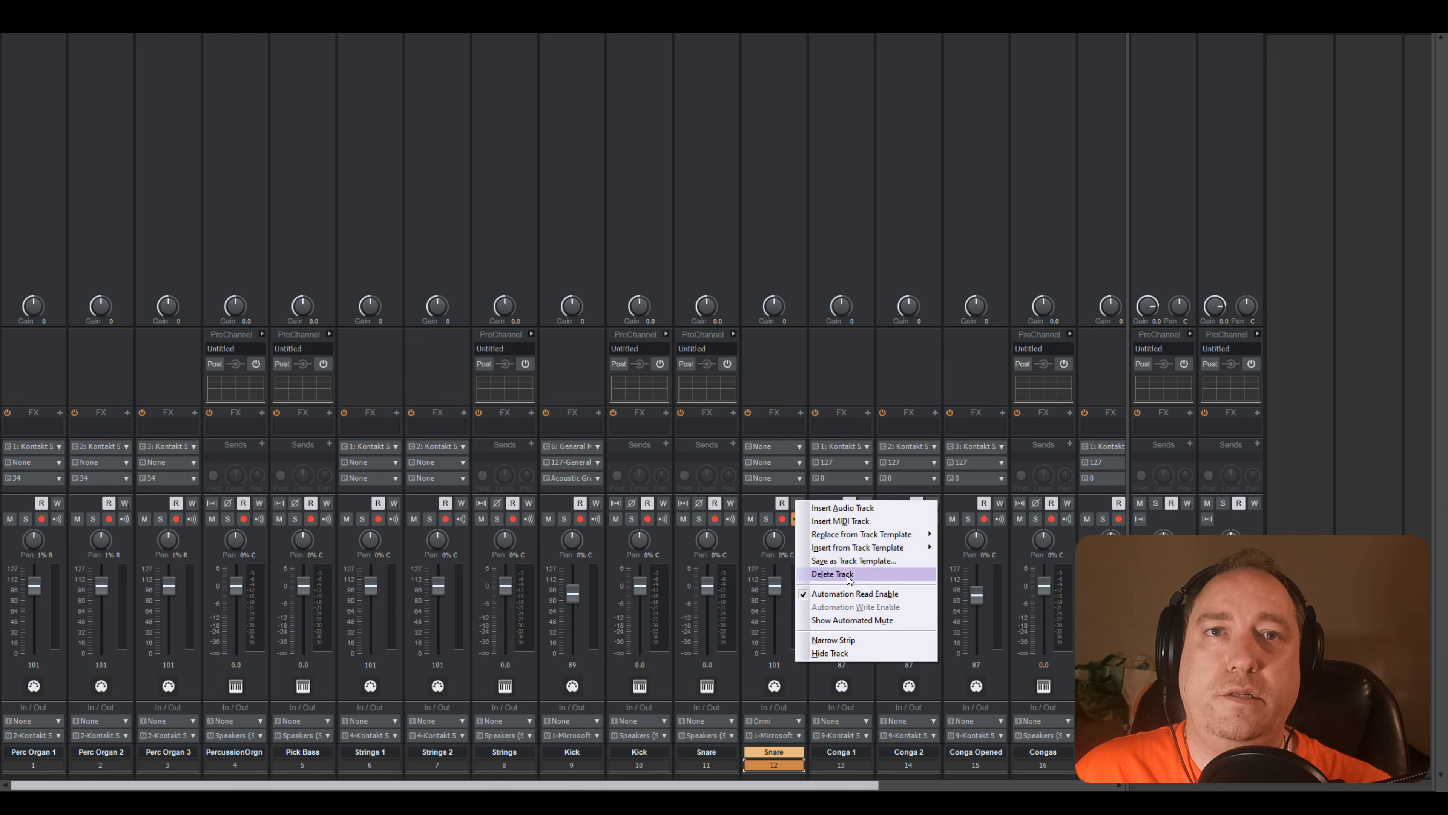
pyautogui.click(832, 573)
# - Select all tracks in the console and route the instrument audio tracks' outputs to the Main bus together
pyautogui.click(854, 764)
pyautogui.hotkey('ctrl', 'a')
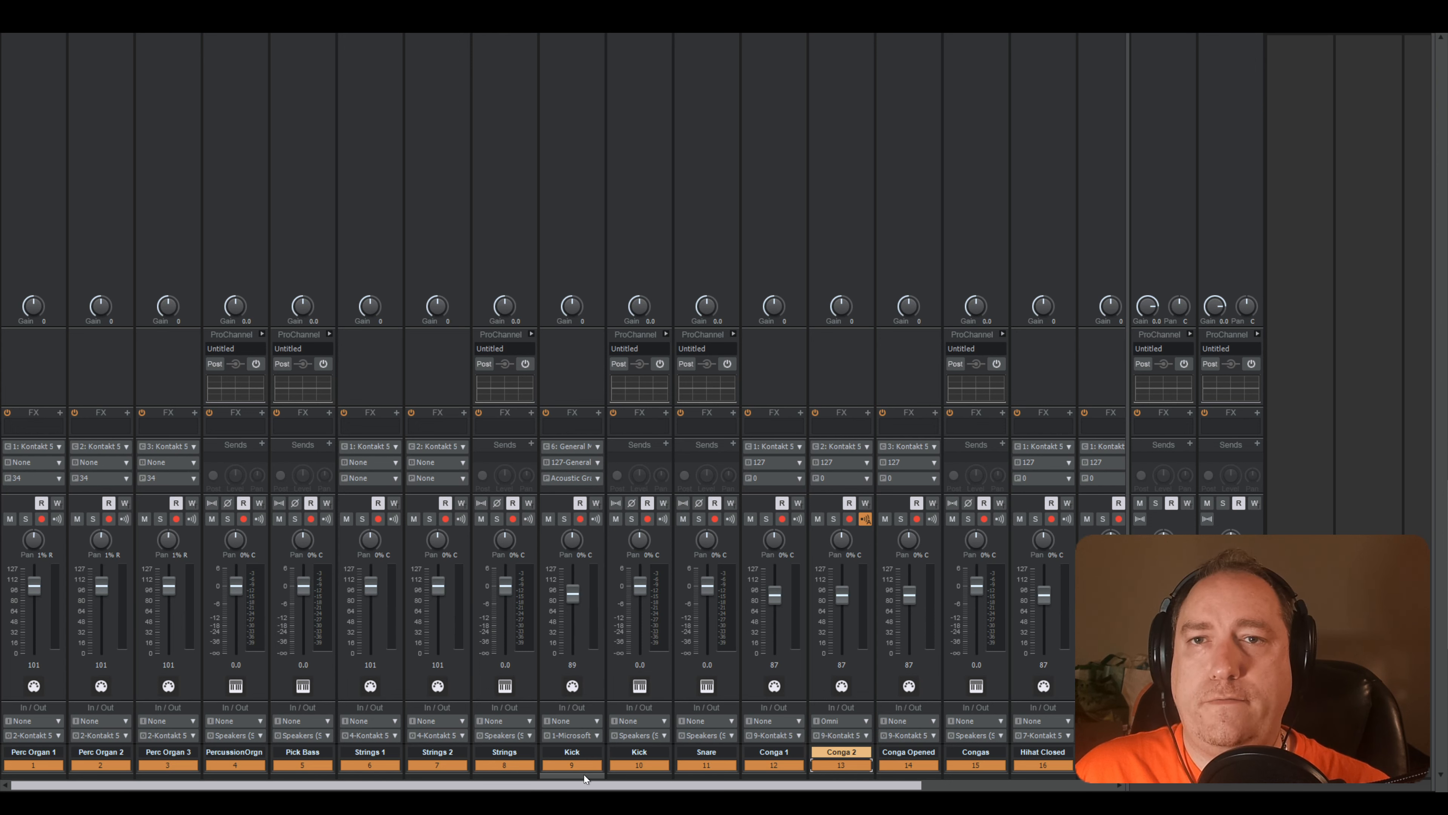
pyautogui.click(529, 734)
pyautogui.keyDown('ctrl'); pyautogui.click(560, 662); pyautogui.keyUp('ctrl')
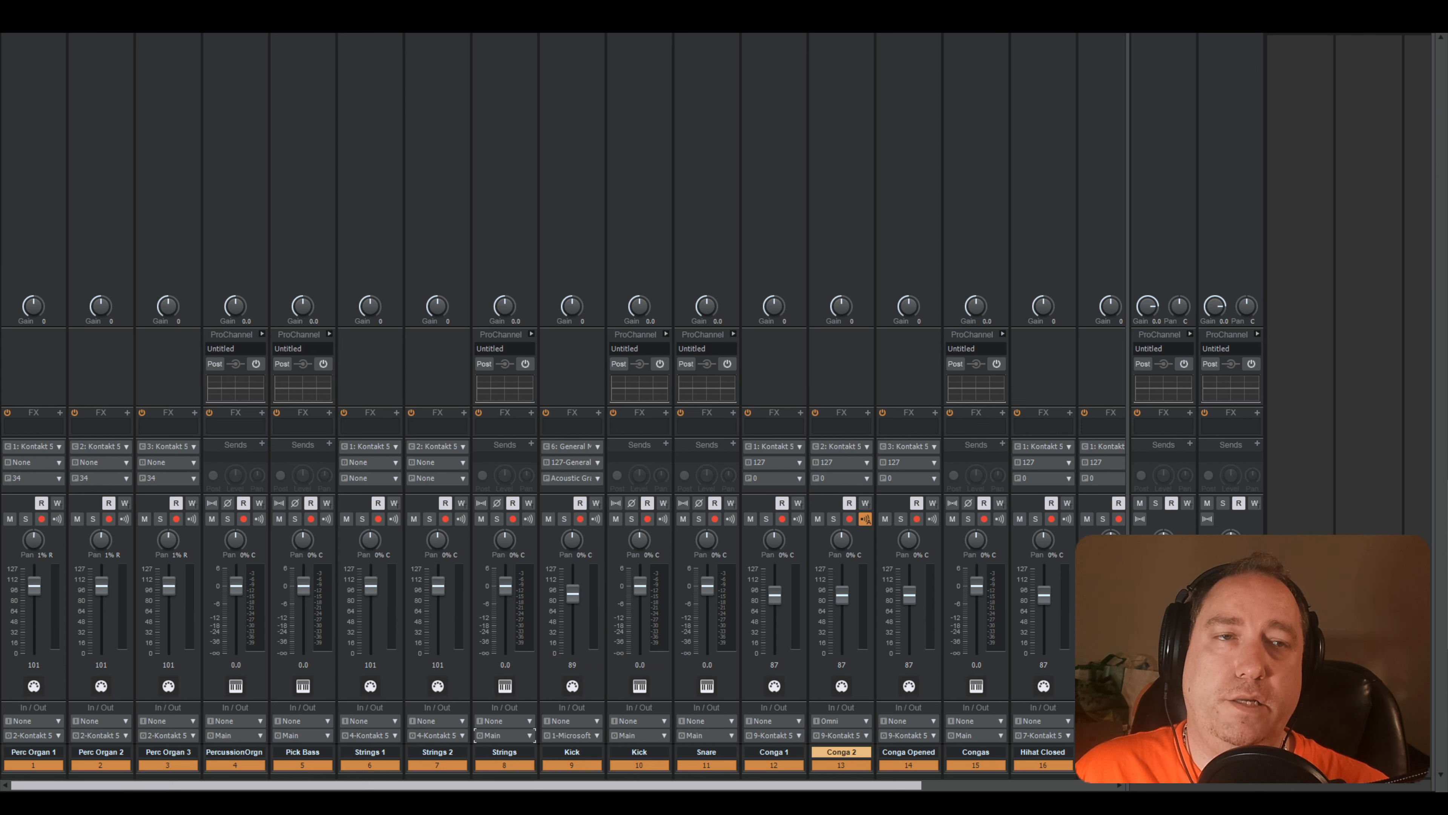
# - Play the song through the new buses, toggle the second bus's solo on and off, and stop playback
pyautogui.press('space')
pyautogui.click(1223, 502)
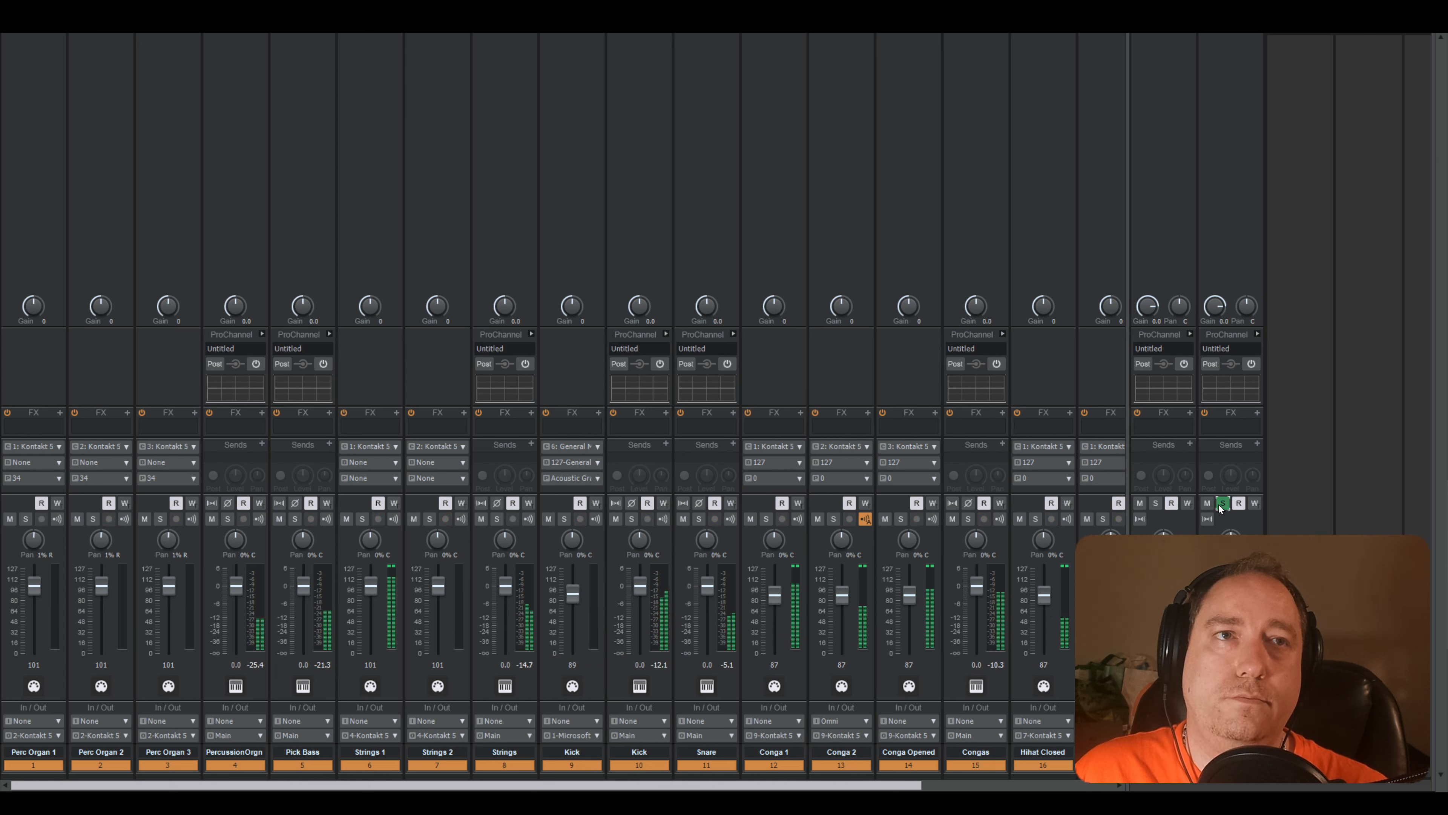
pyautogui.click(1222, 503)
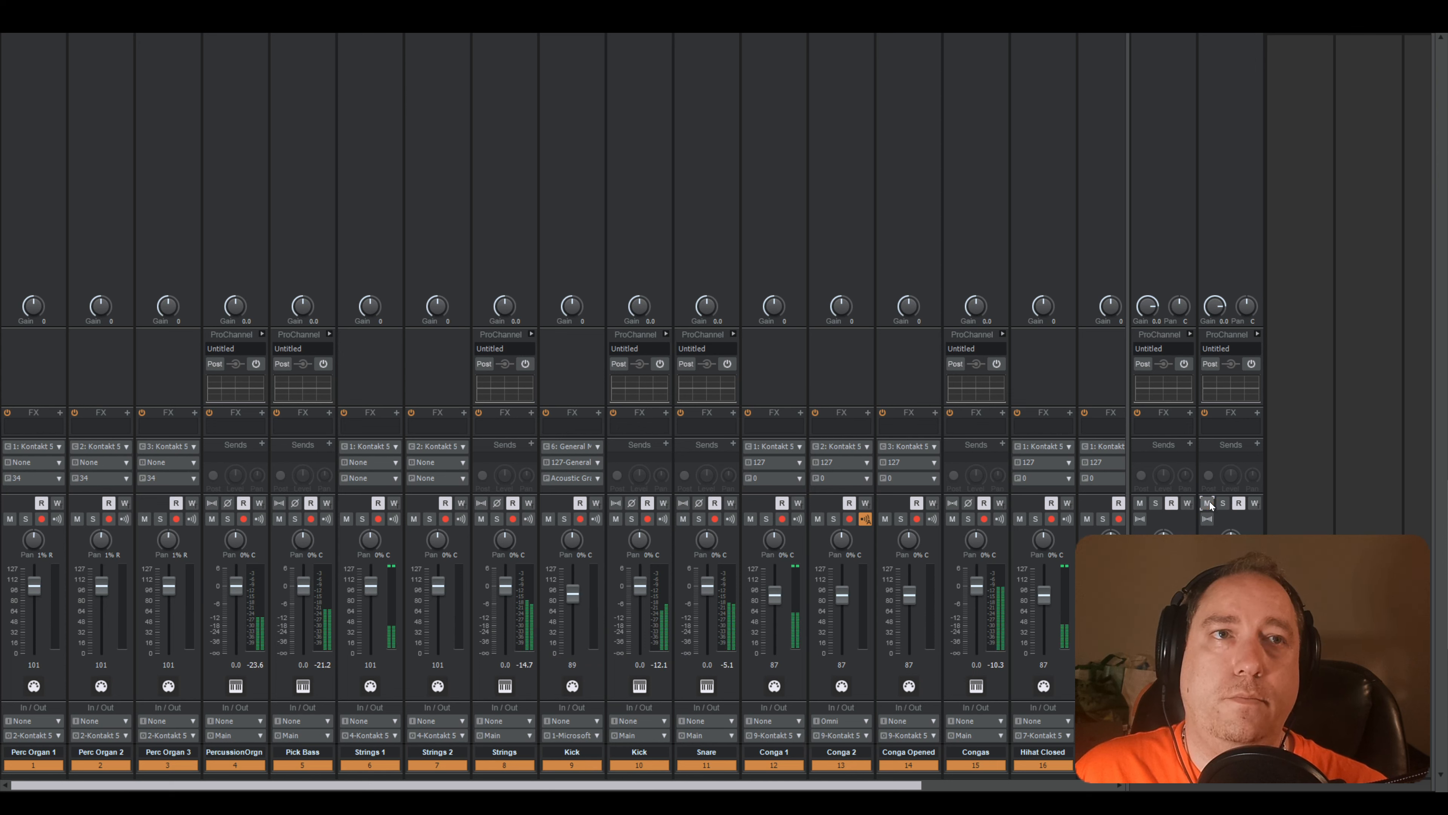
pyautogui.press('space')
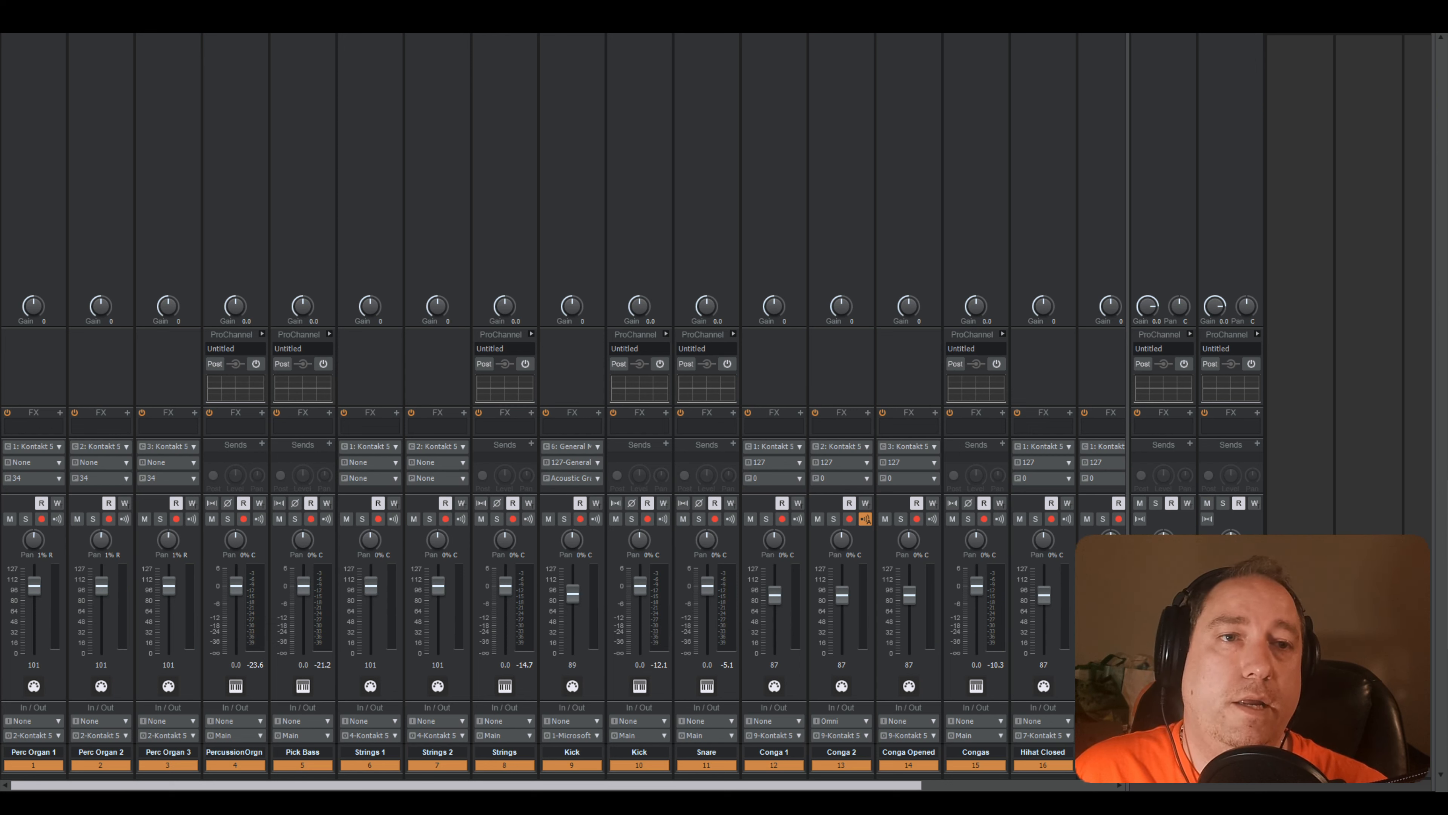
# - Clear the track selection and delete the MIDI Kick track, number 9, from the console
pyautogui.hotkey('ctrl', 'shift', 'a')
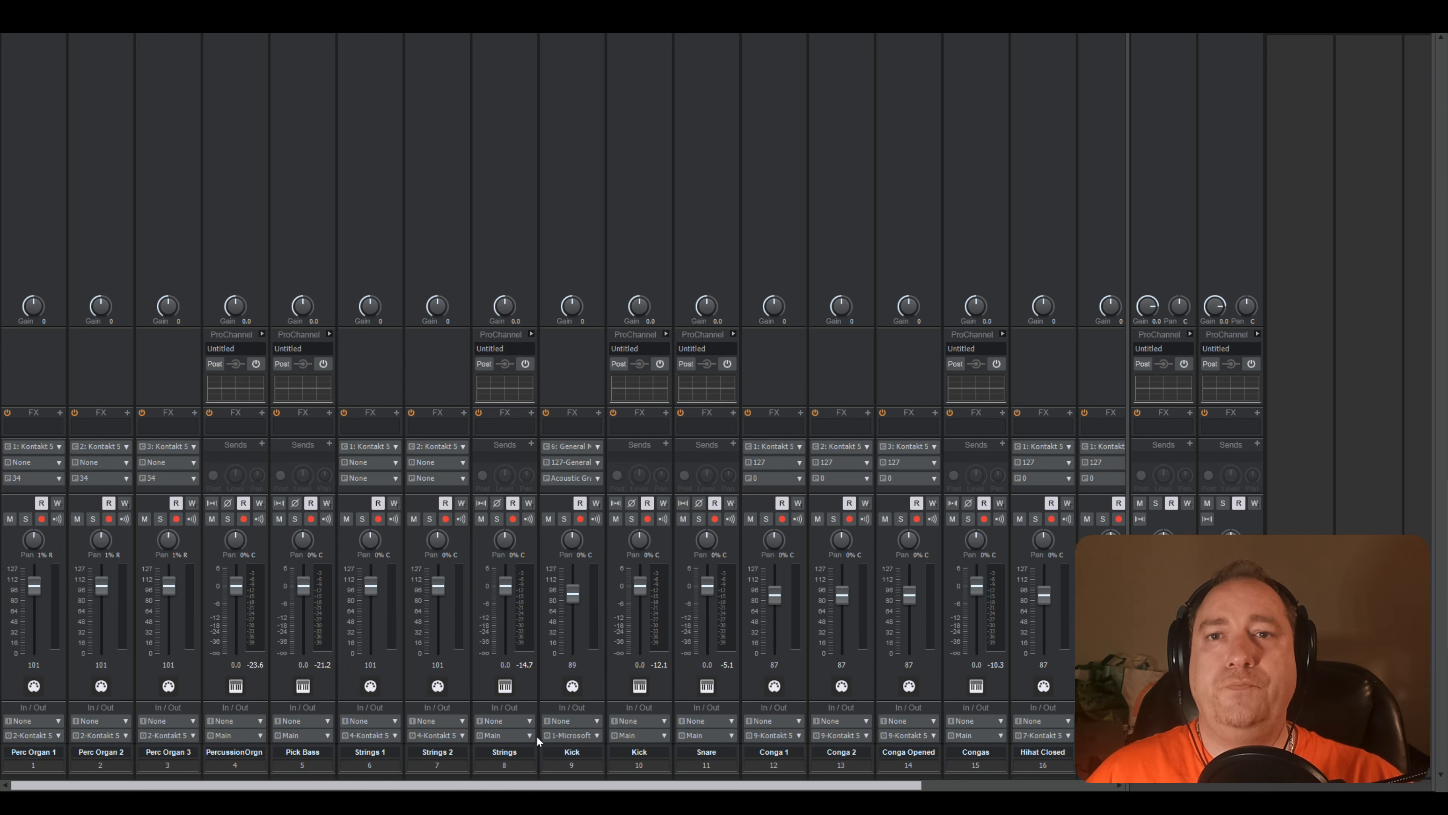
pyautogui.click(548, 765)
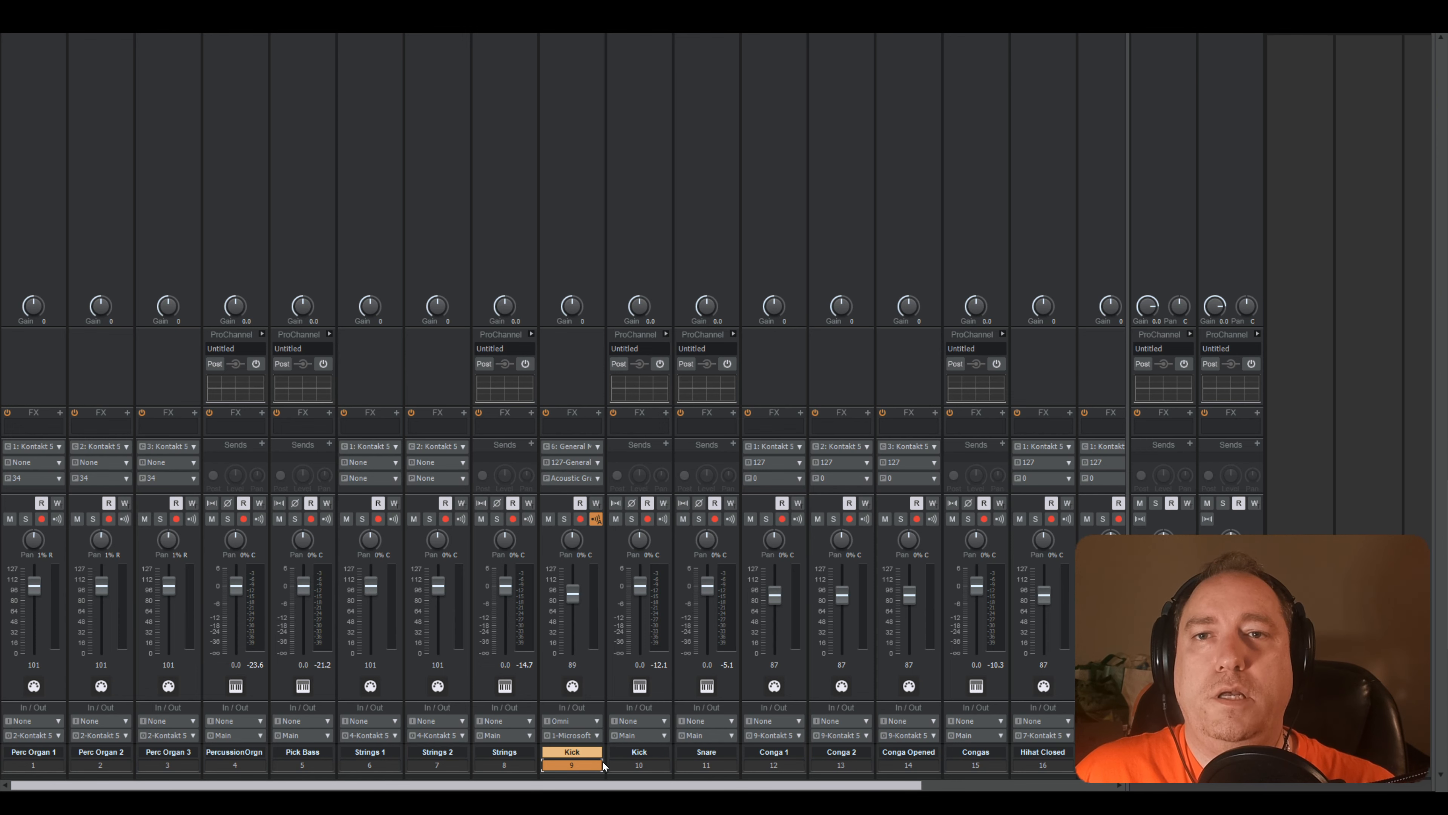
pyautogui.rightClick(596, 663)
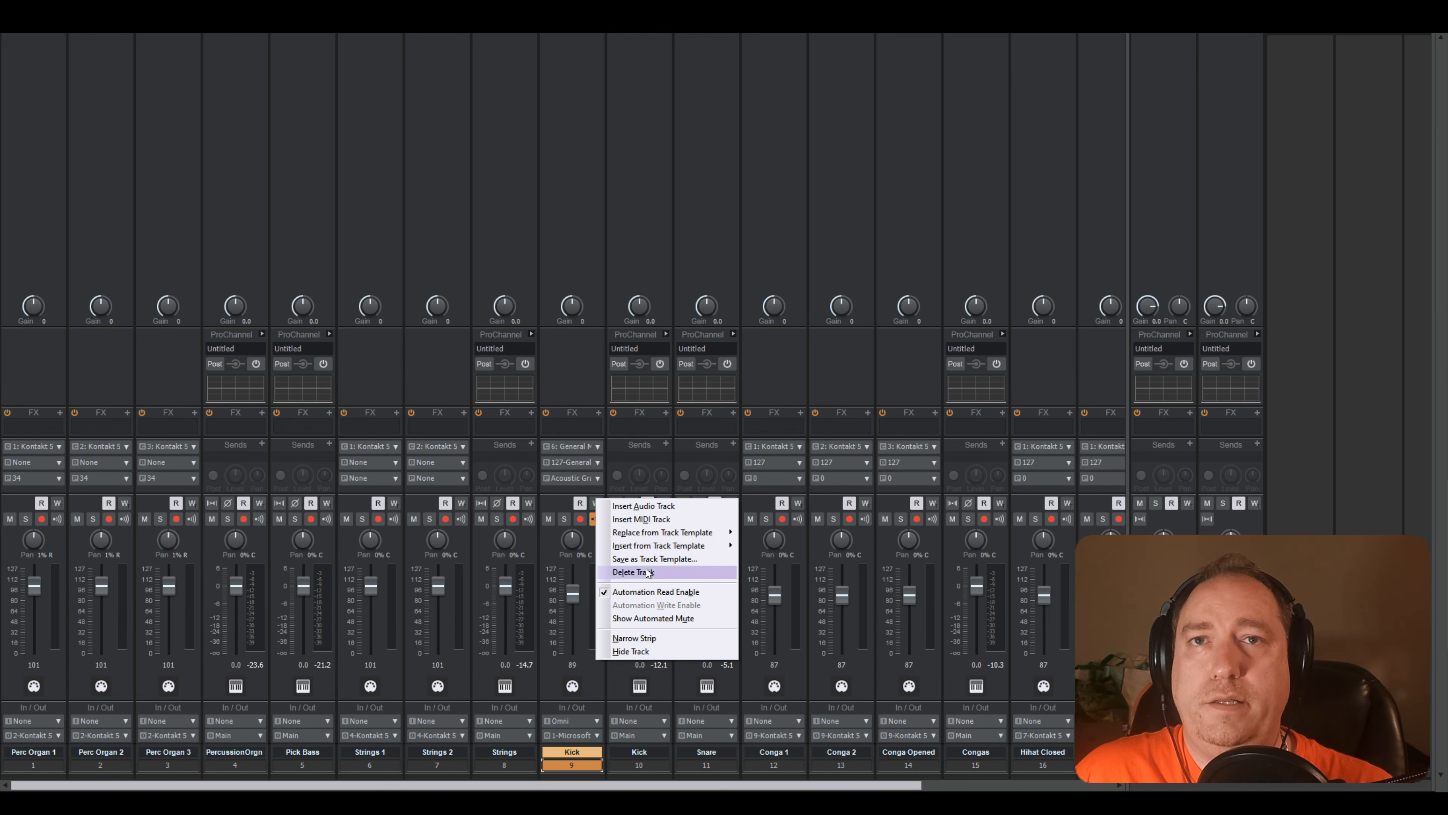
pyautogui.click(633, 570)
# - Delete the Crash Cymbal audio track, number 18, from the console
pyautogui.moveTo(765, 783); pyautogui.dragTo(912, 784)
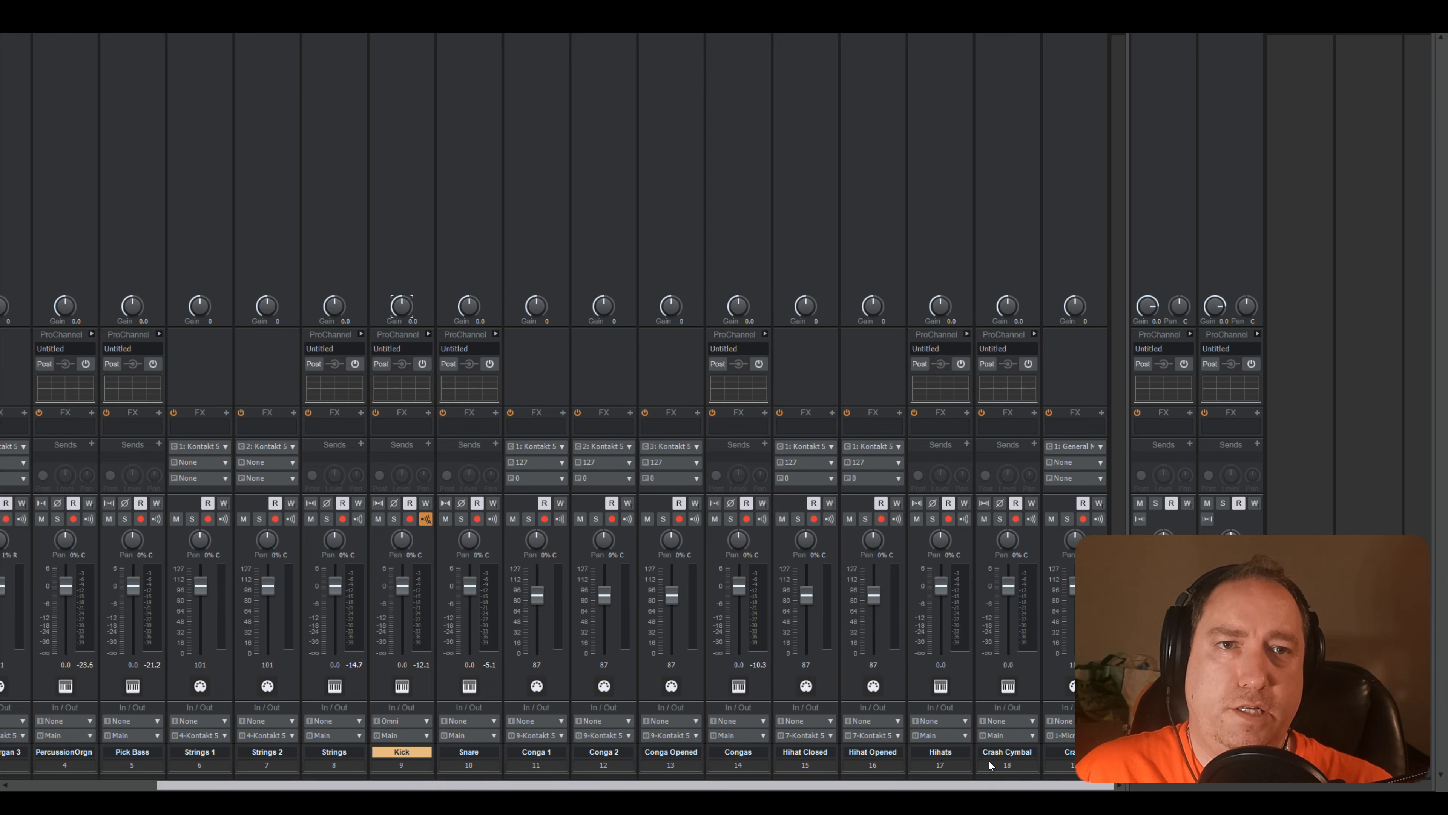
pyautogui.rightClick(999, 689)
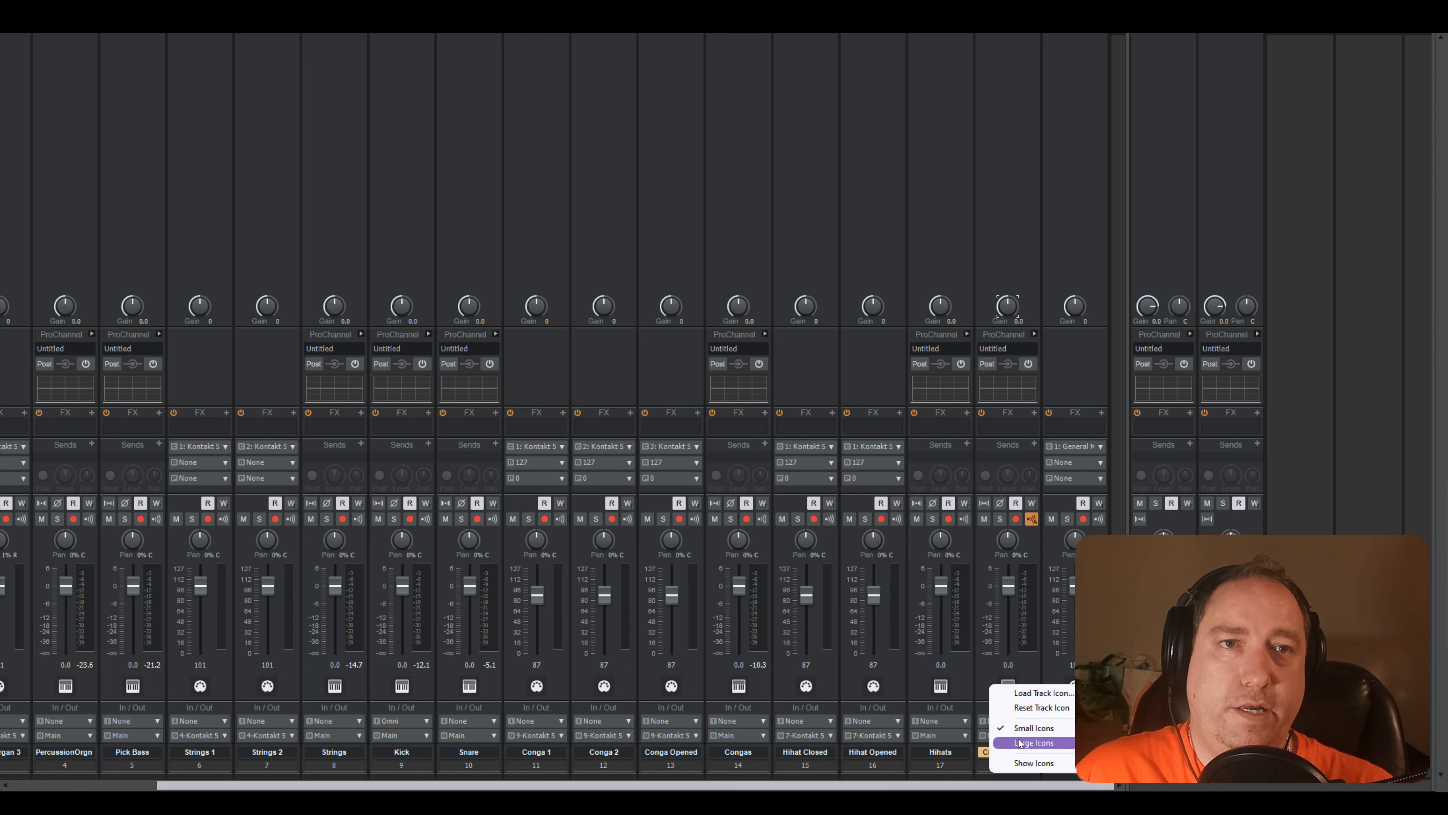
pyautogui.click(977, 764)
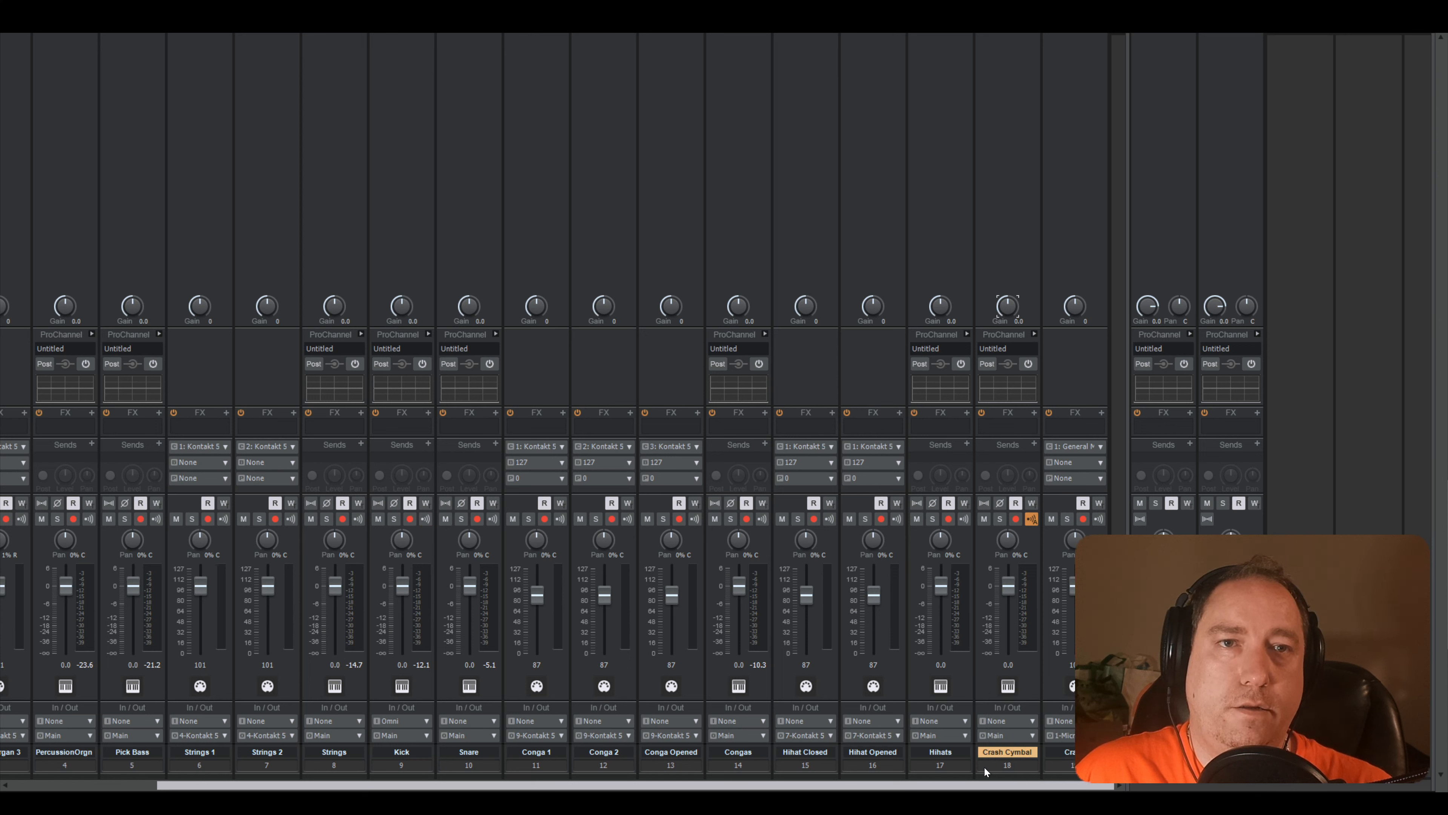
pyautogui.rightClick(978, 514)
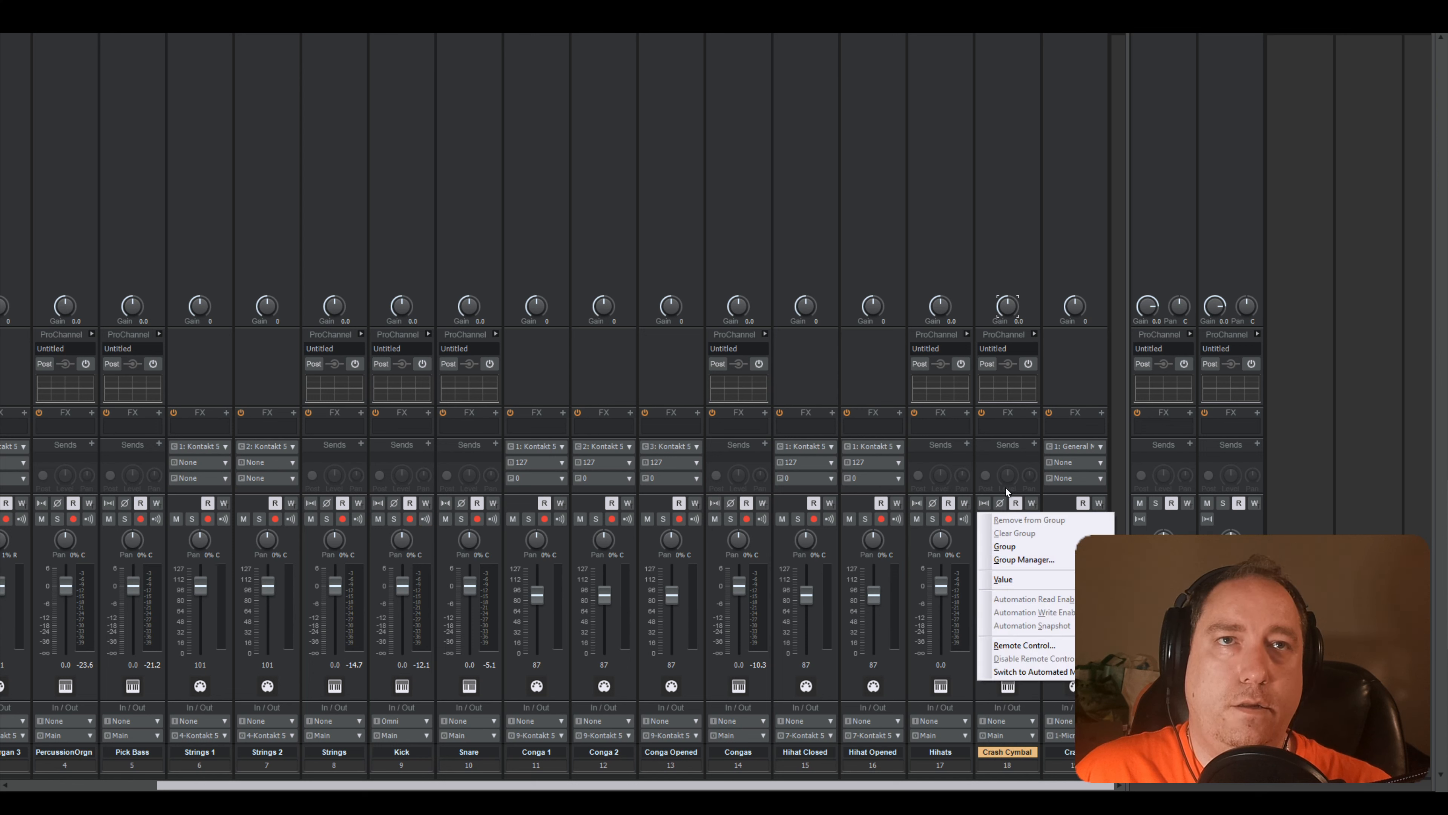
pyautogui.rightClick(1000, 460)
pyautogui.rightClick(984, 542)
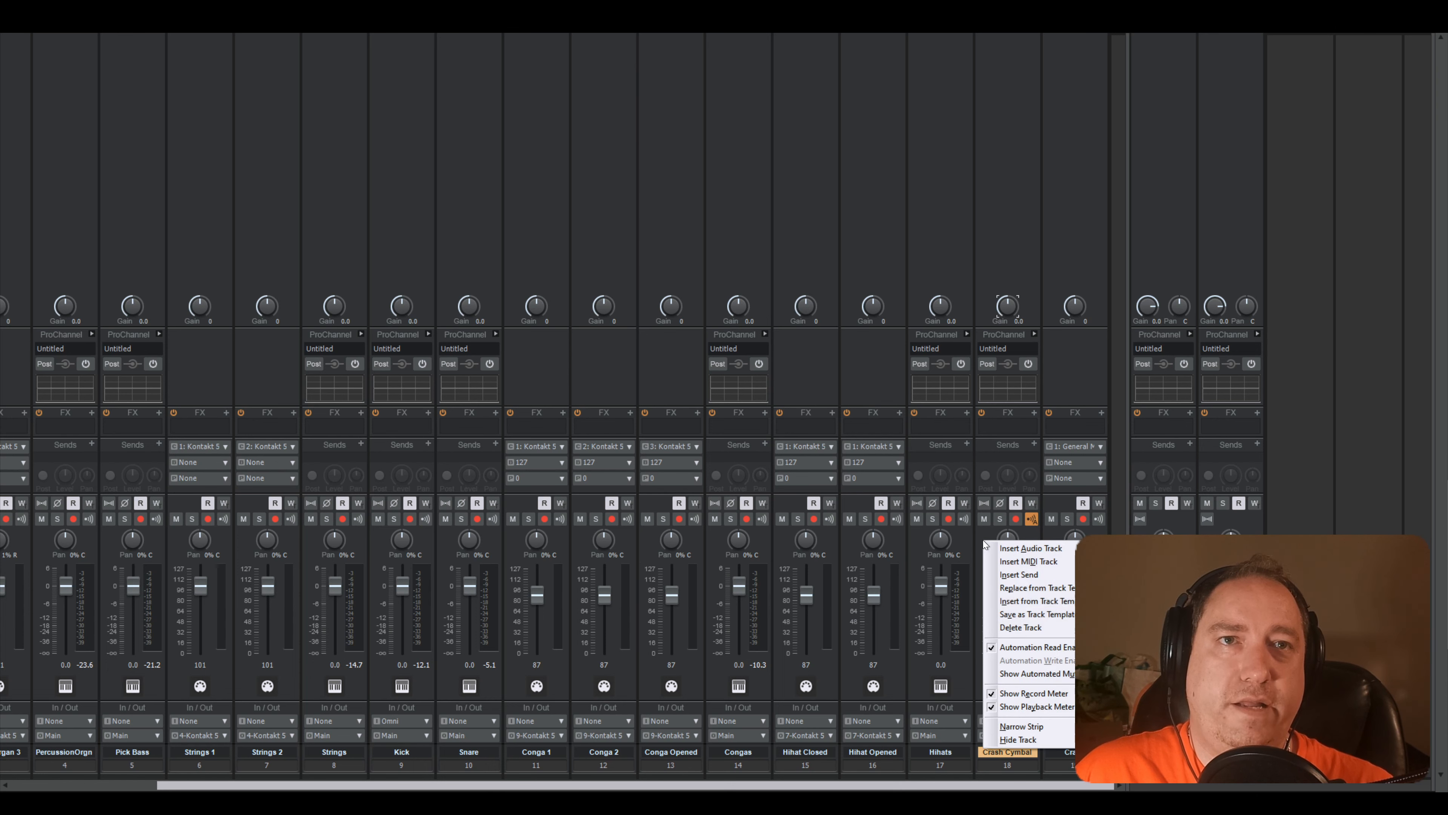
pyautogui.click(1020, 627)
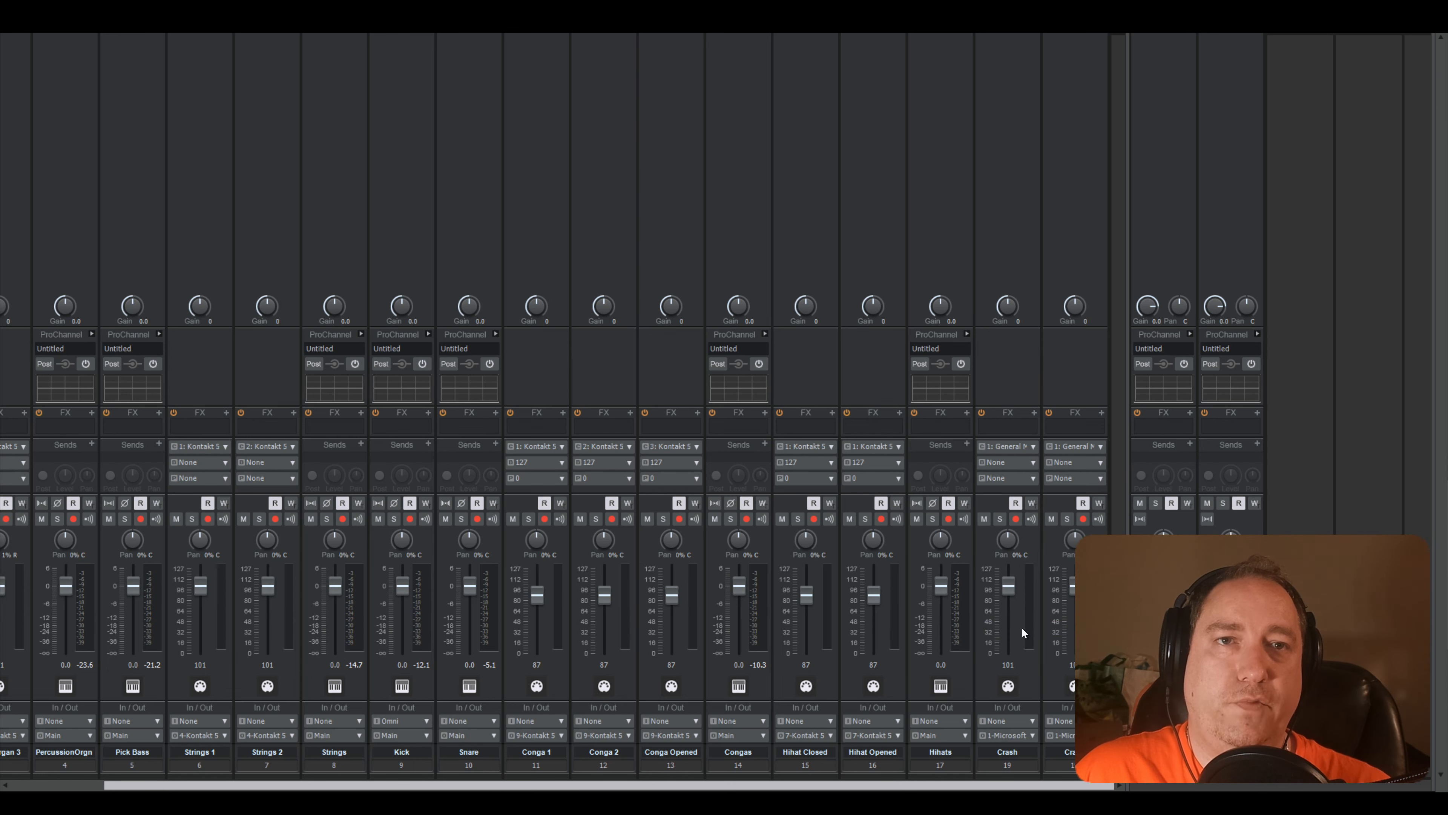
# - Select all tracks and add a send to the Reverb bus on all audio tracks together
pyautogui.hotkey('ctrl', 'a')
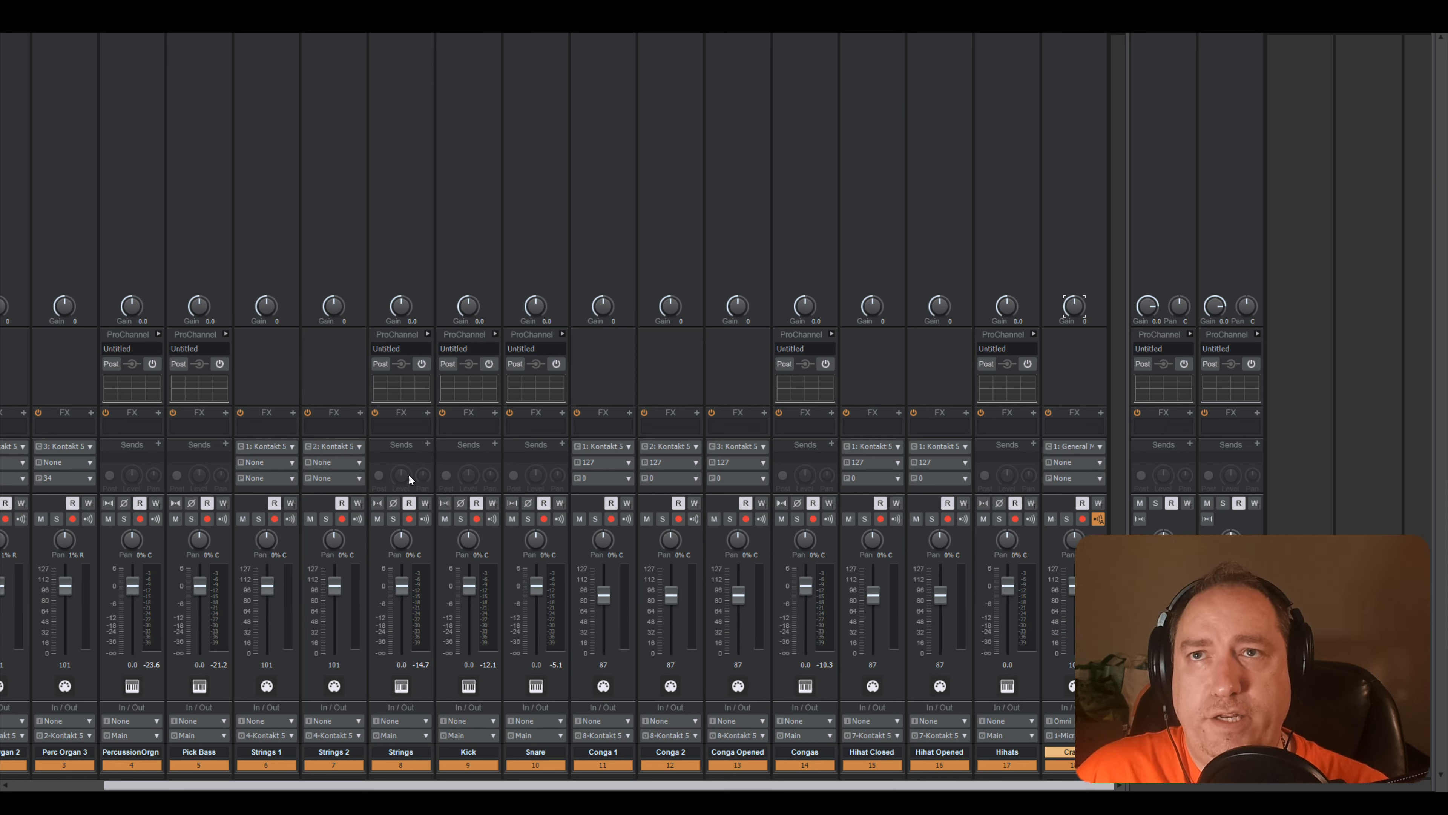
pyautogui.click(427, 444)
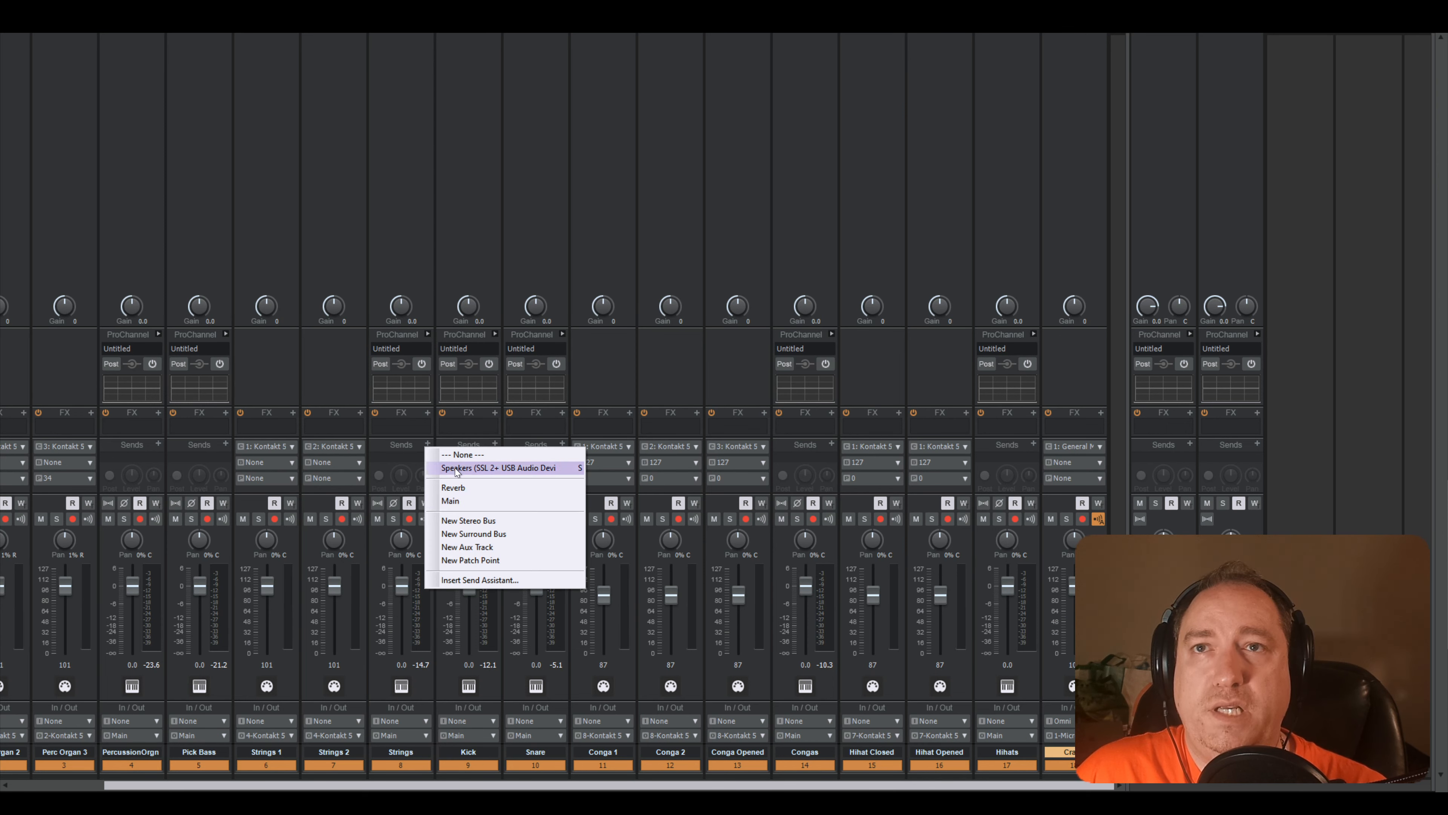
pyautogui.click(471, 488)
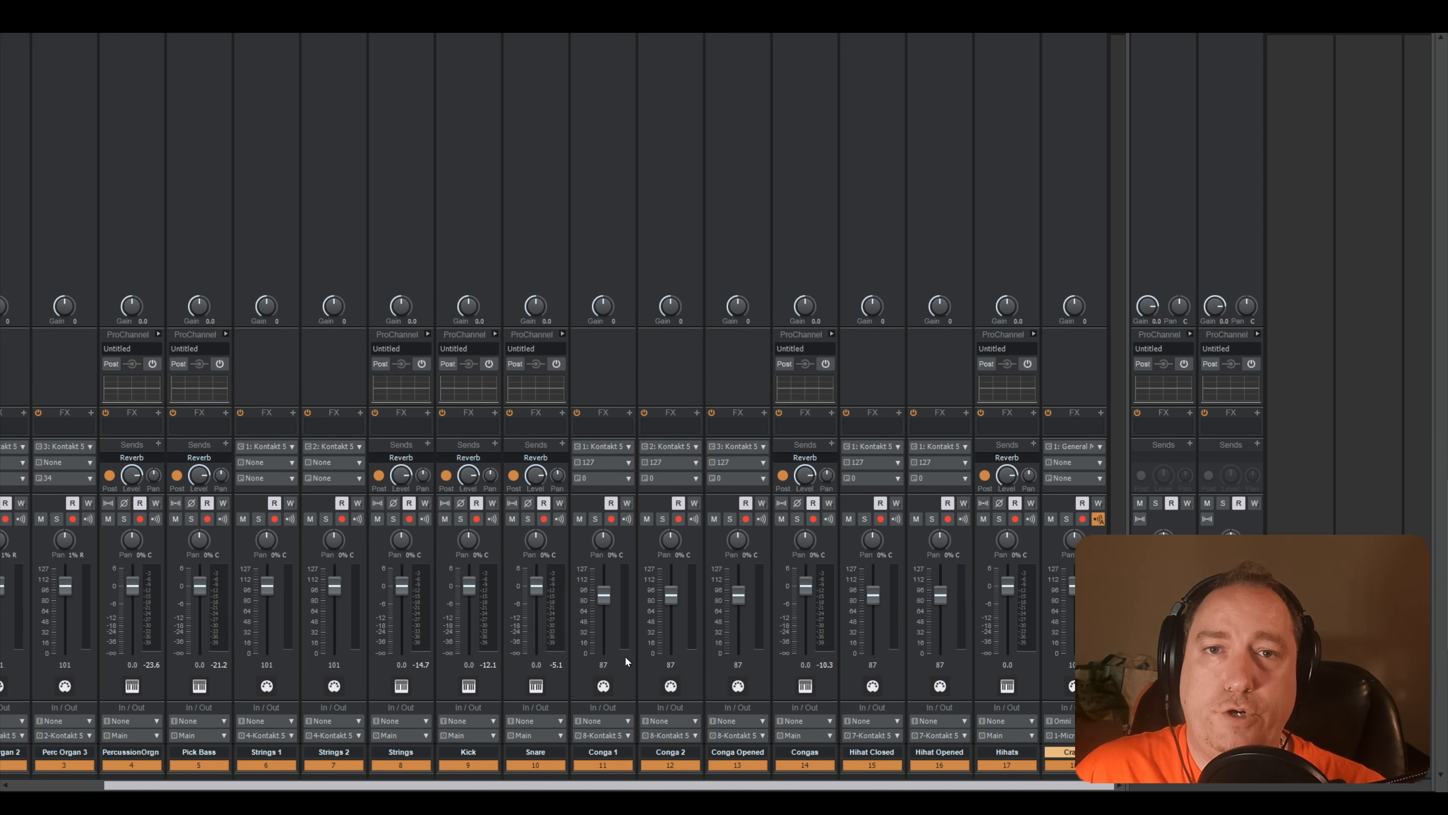
pyautogui.moveTo(364, 784); pyautogui.dragTo(248, 772)
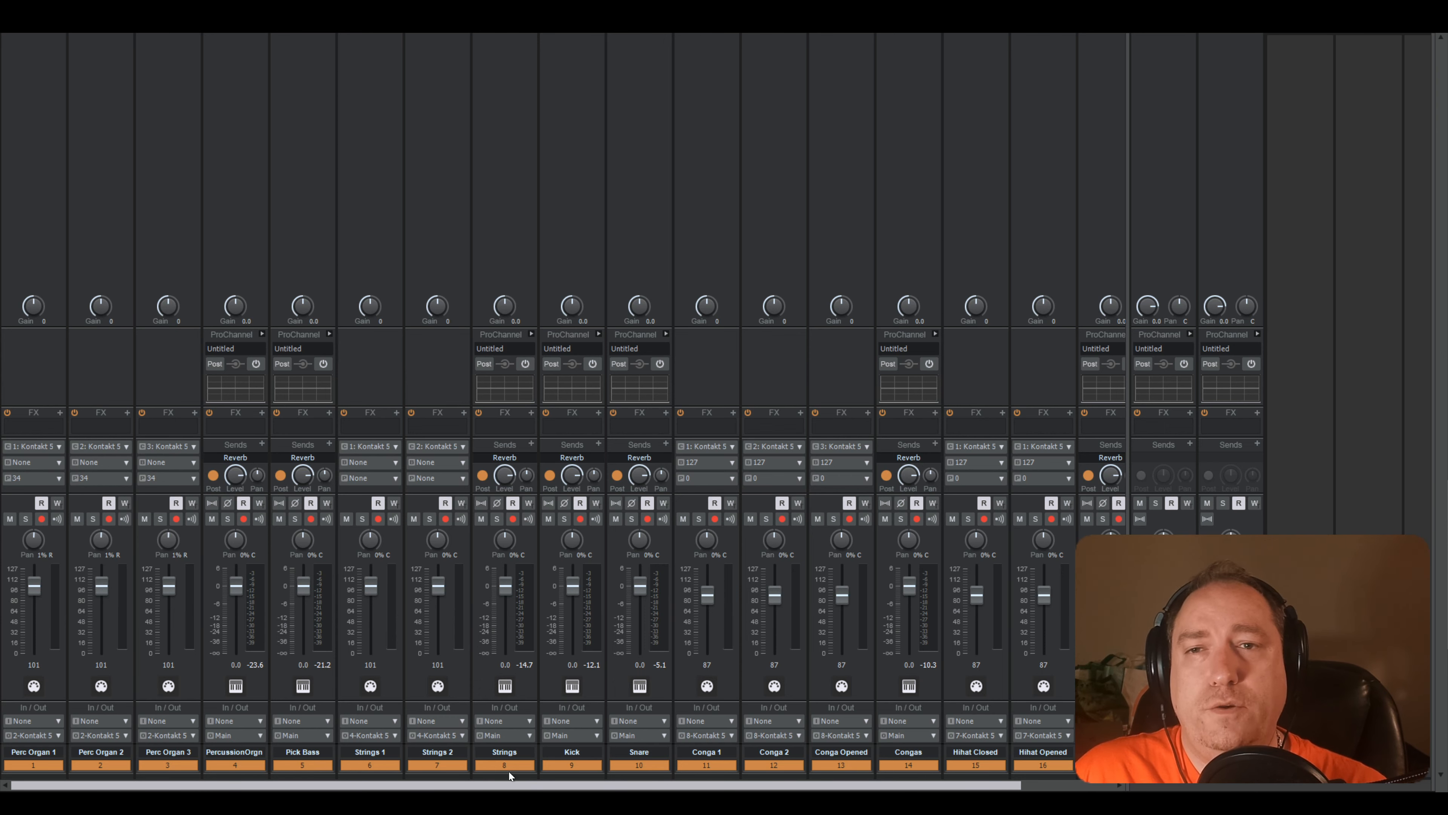
# - Switch to chipsynth SFC and listen for reverb in A Shot of Crisis, soloing channels 8 and 7 in turn
pyautogui.click(507, 801)
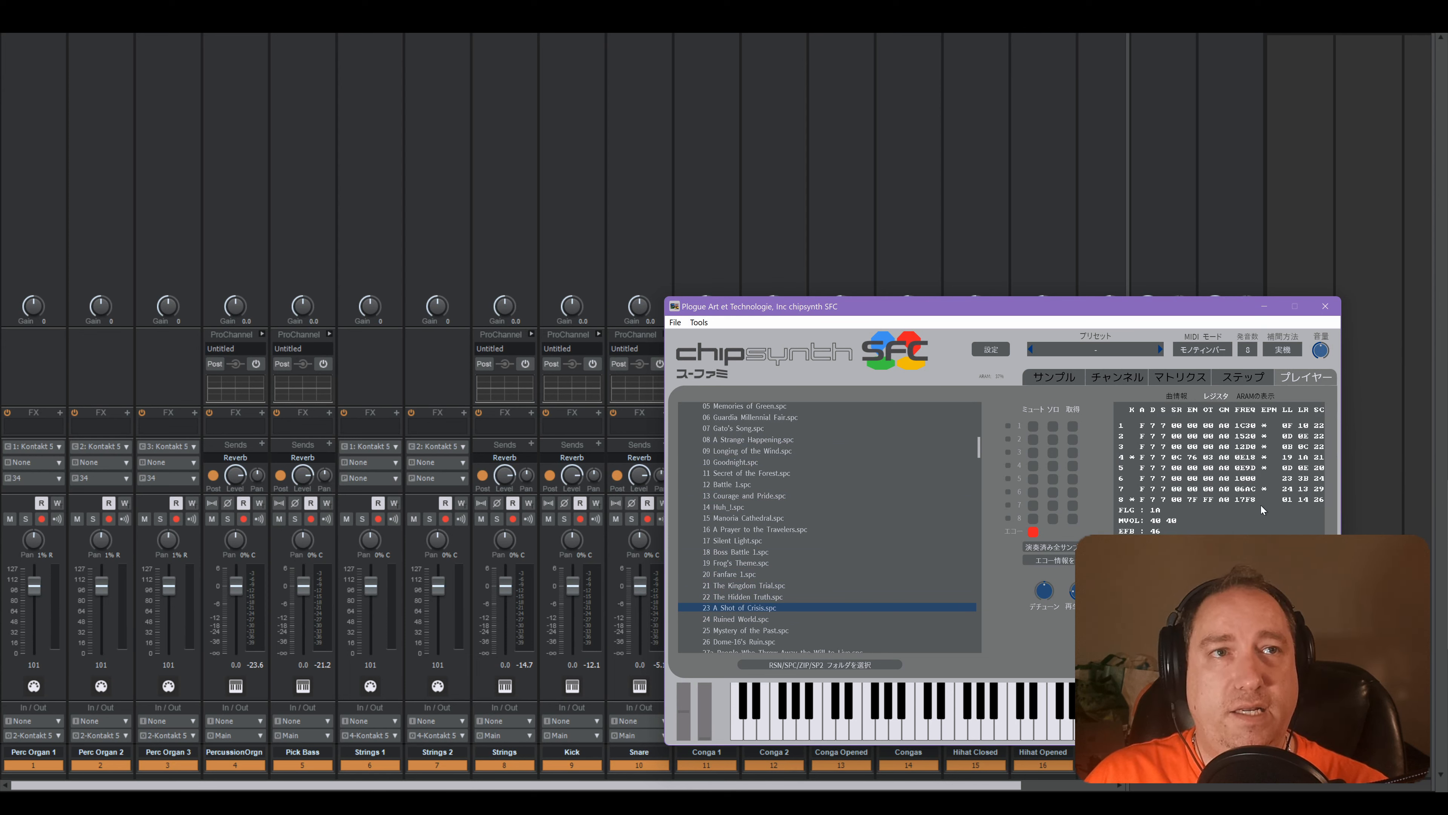
pyautogui.click(1053, 519)
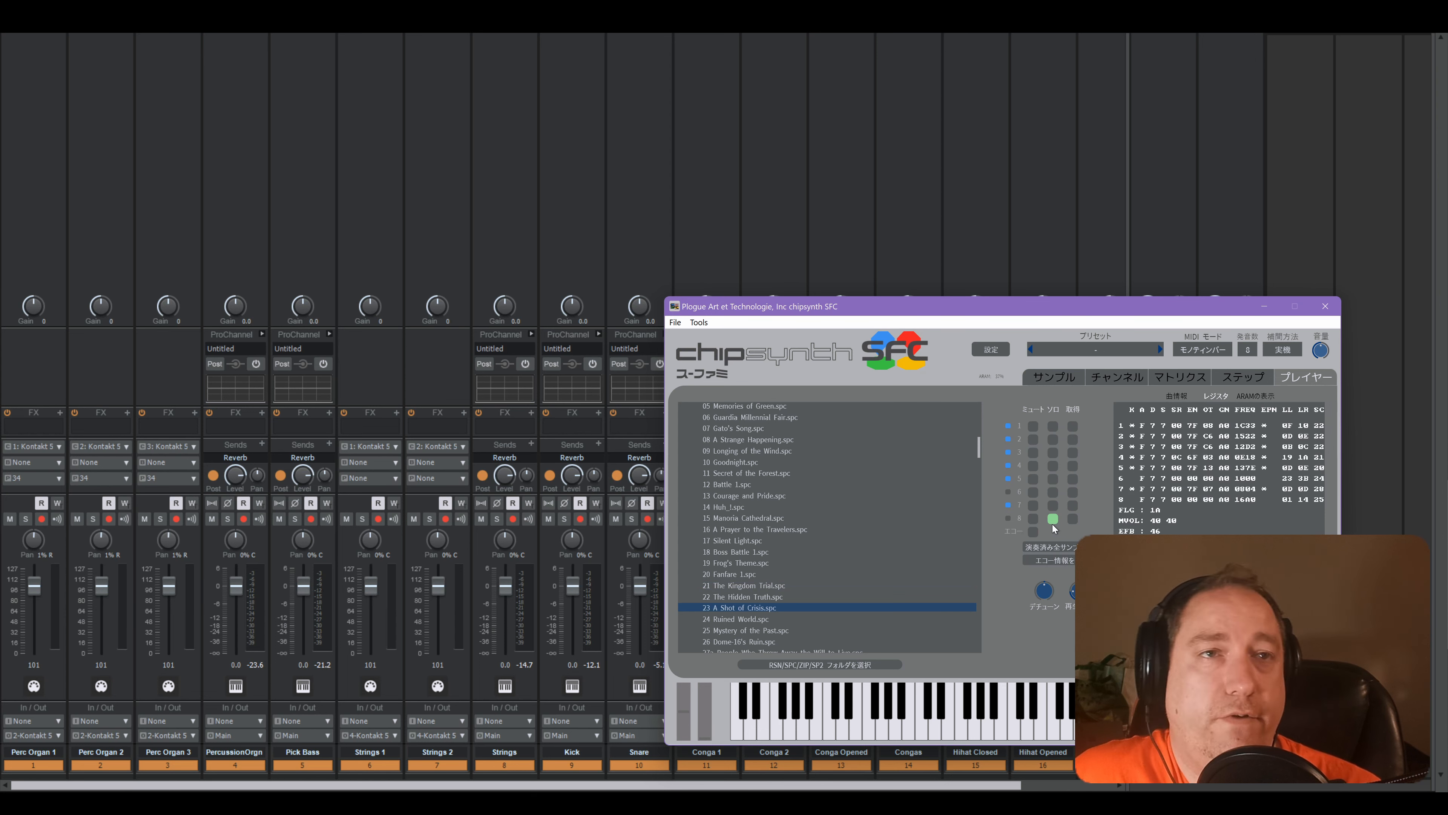
pyautogui.click(1052, 518)
pyautogui.click(1053, 505)
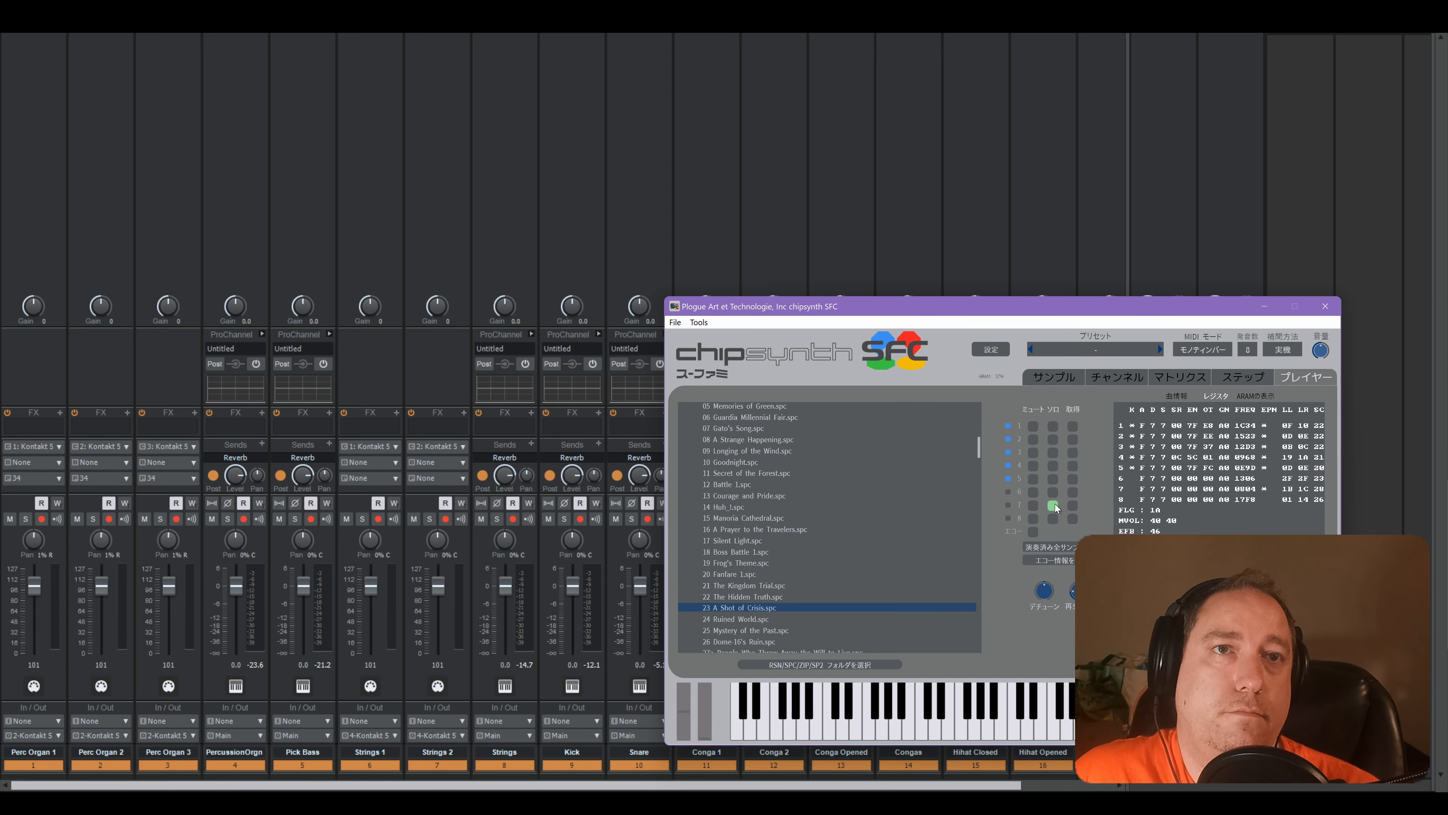
pyautogui.click(1053, 505)
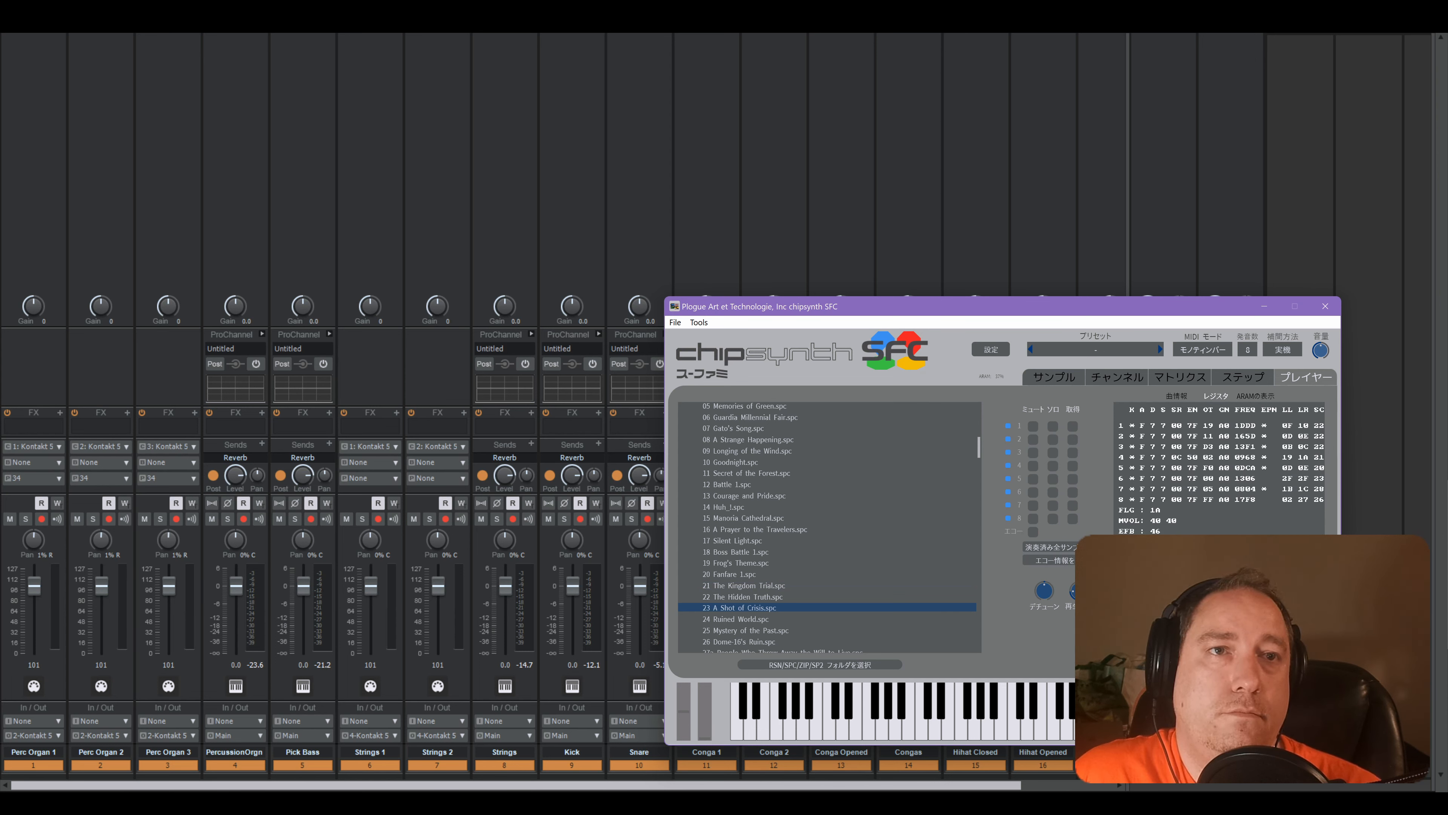
pyautogui.moveTo(1044, 597)
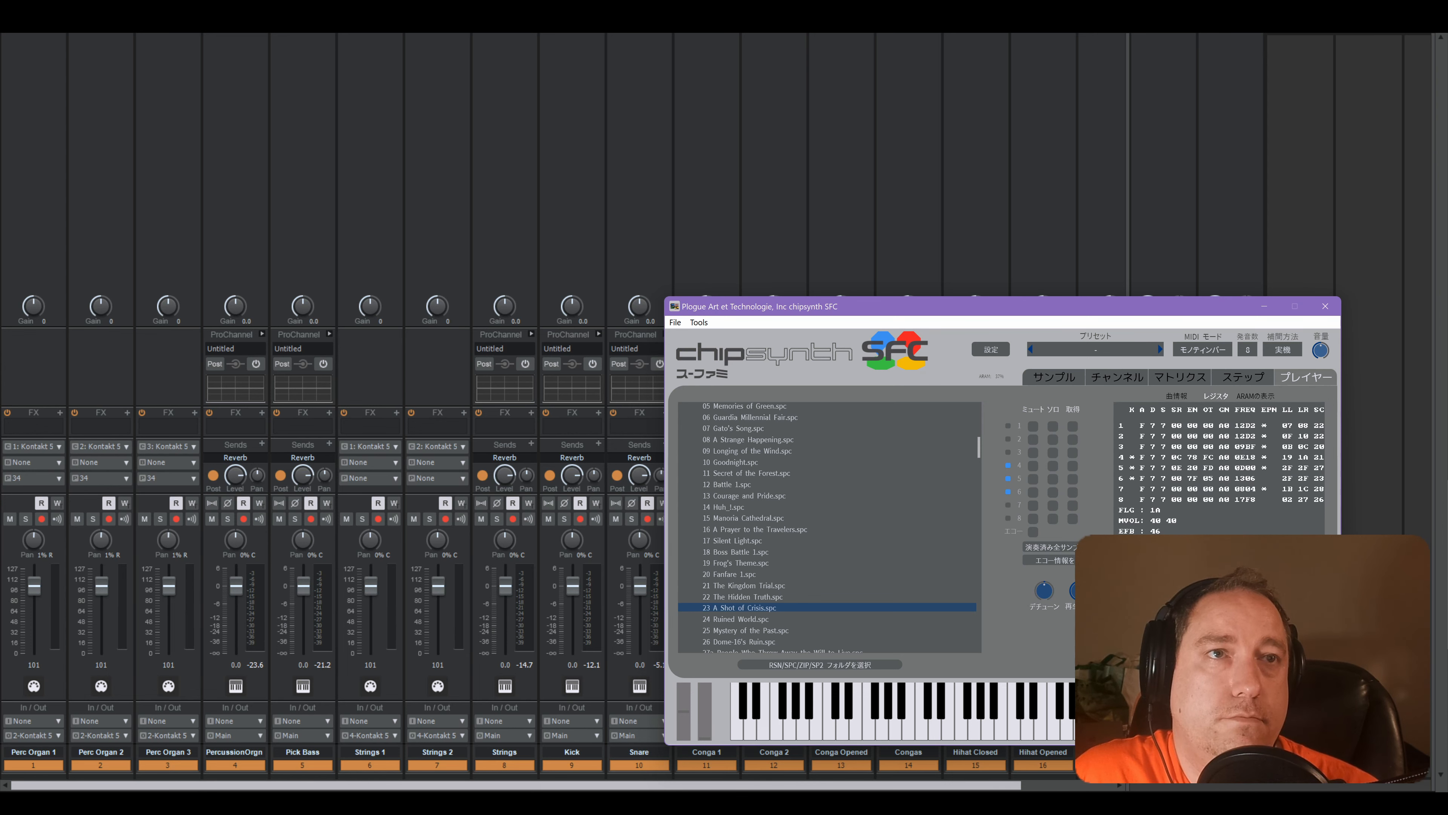
pyautogui.hotkey('alt', 'Tab')
pyautogui.hotkey('alt', 'Tab')
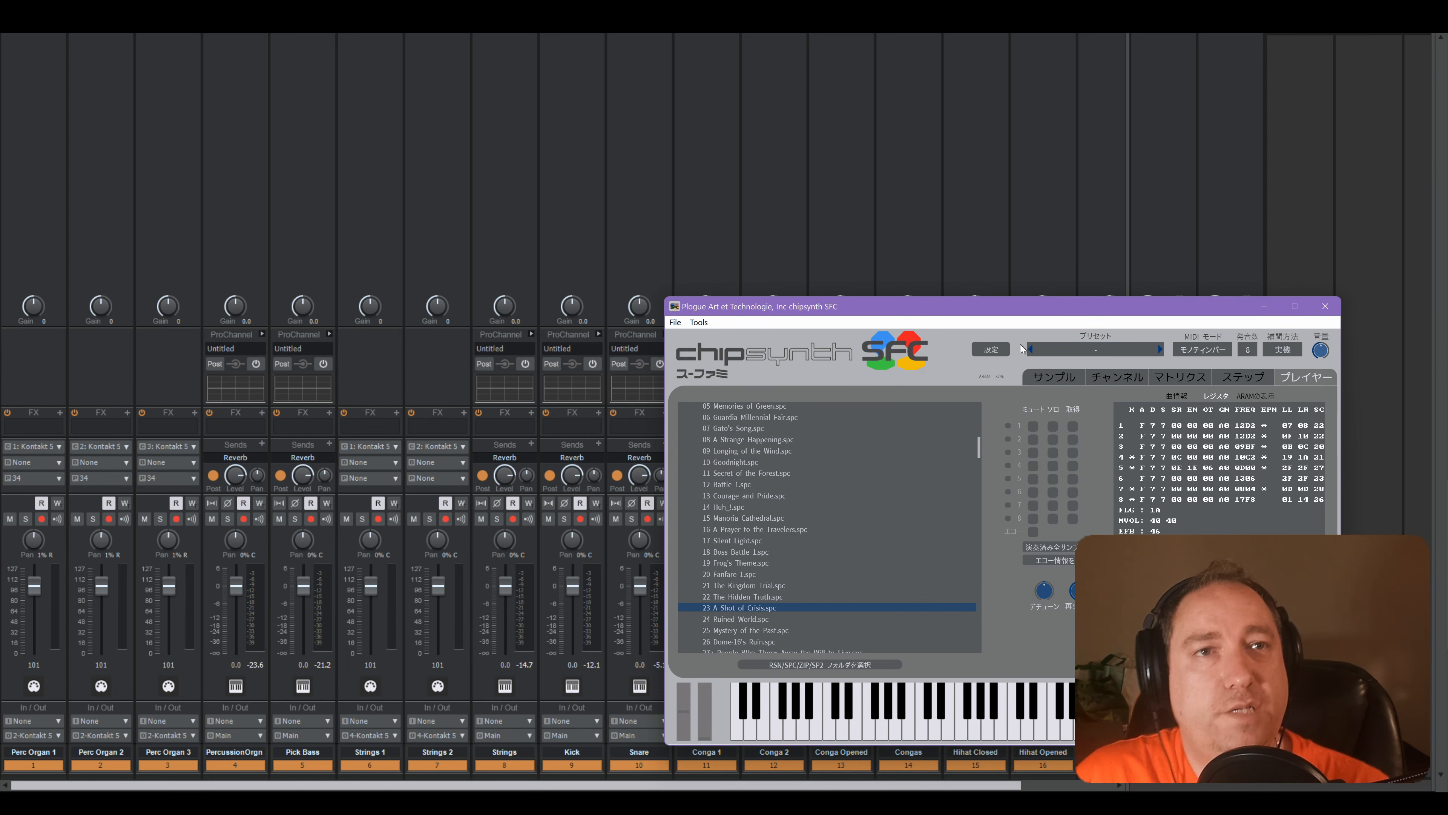
# - Solo channels 3 and 4 in turn to listen for their echo, and return to the Cakewalk console
pyautogui.click(1053, 453)
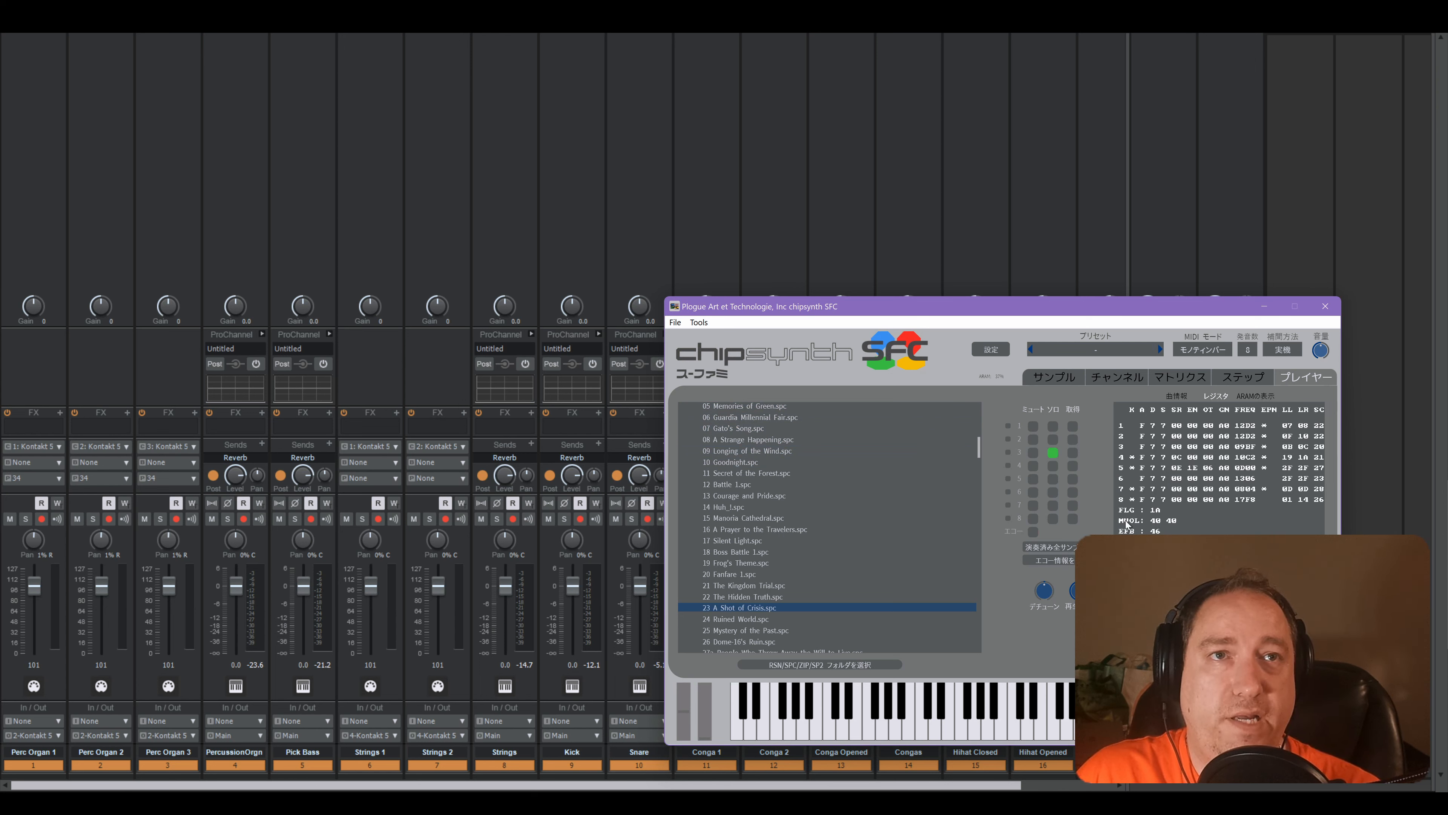
pyautogui.click(1053, 466)
pyautogui.click(918, 612)
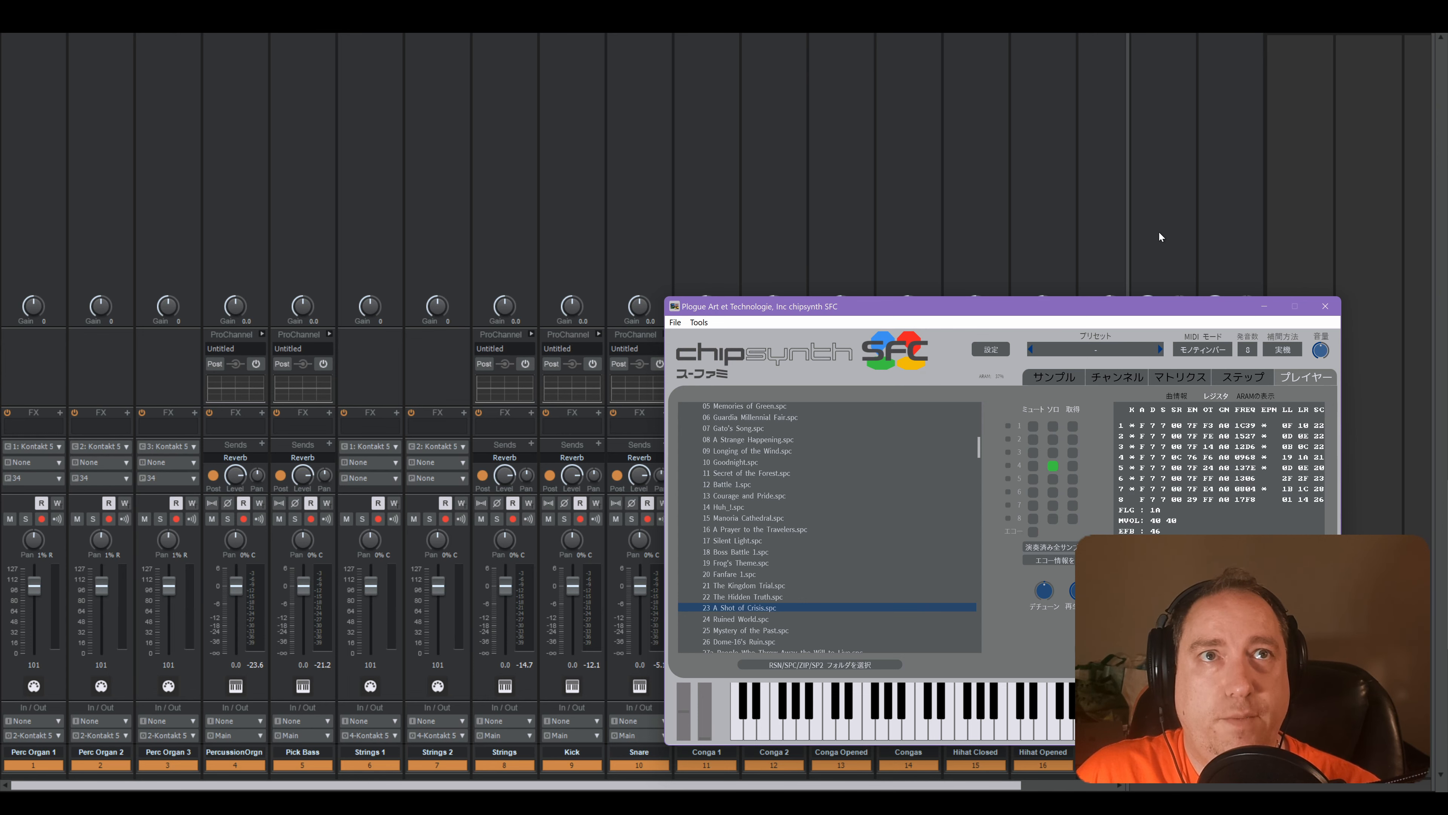
pyautogui.click(1079, 234)
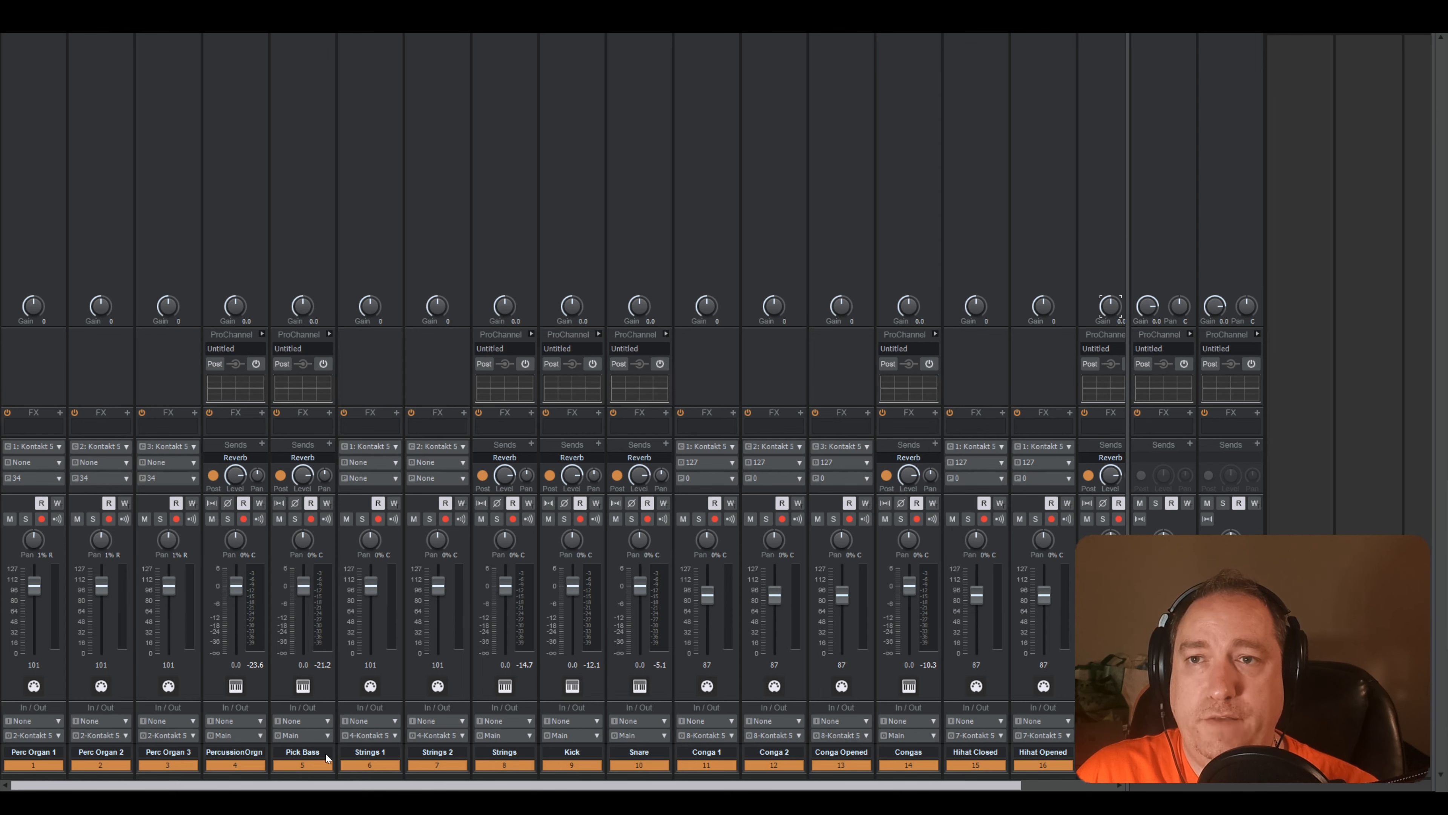
# - Insert the VerbSuite Classics audio effect on the Reverb bus and move its window over the console
pyautogui.hscroll(2, 320, 773)
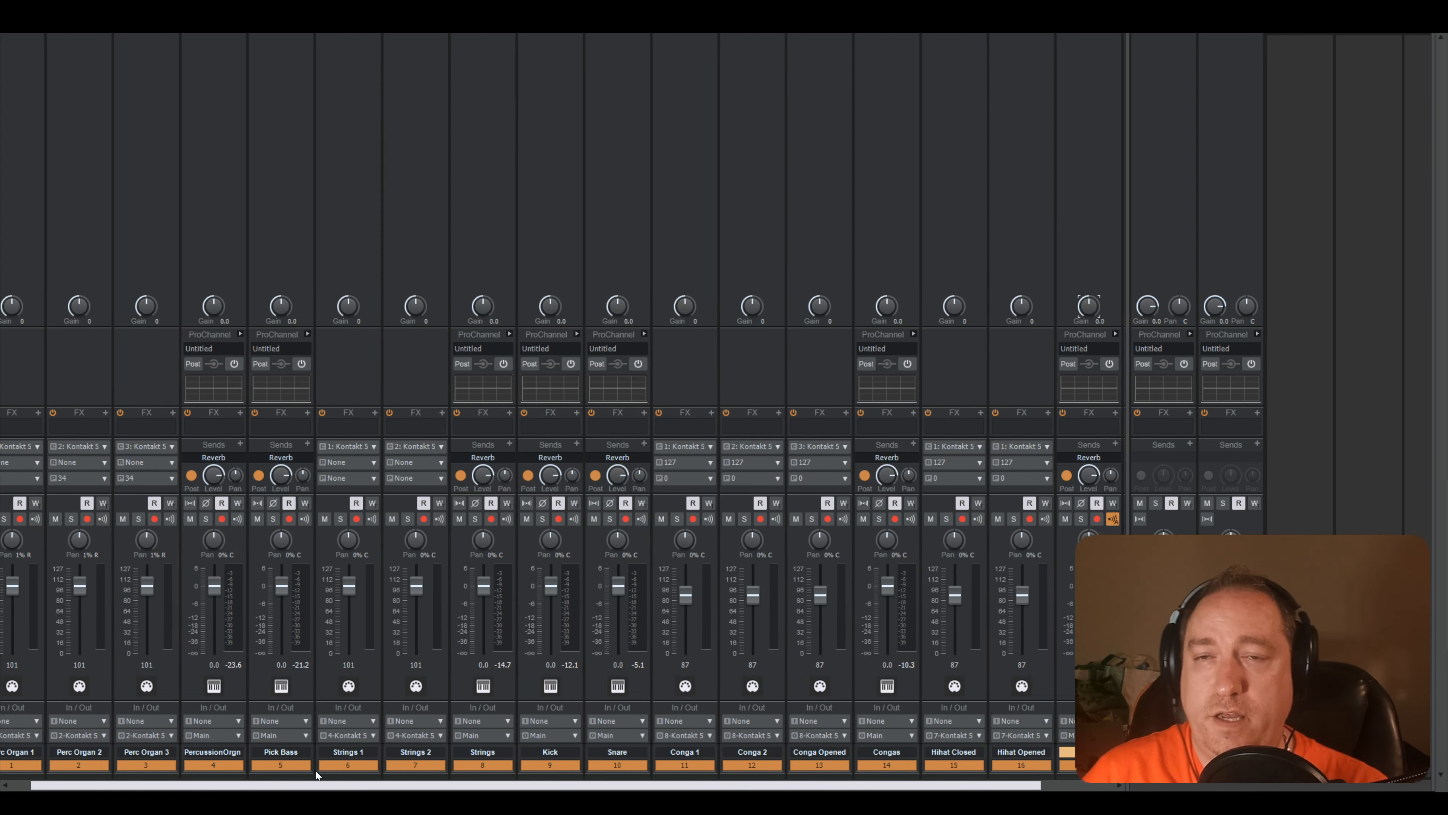
pyautogui.hscroll(-2, 317, 775)
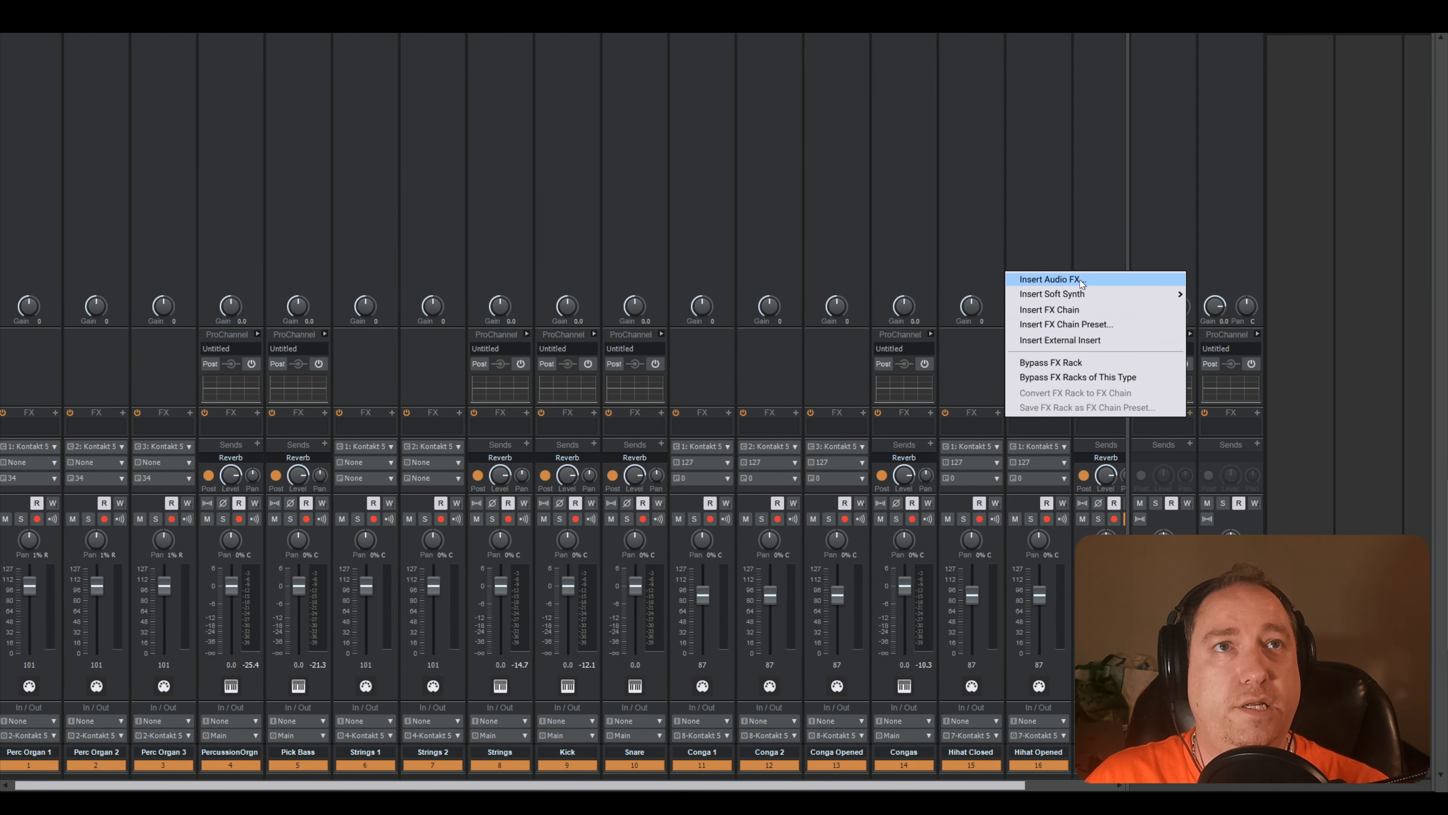
pyautogui.click(1081, 280)
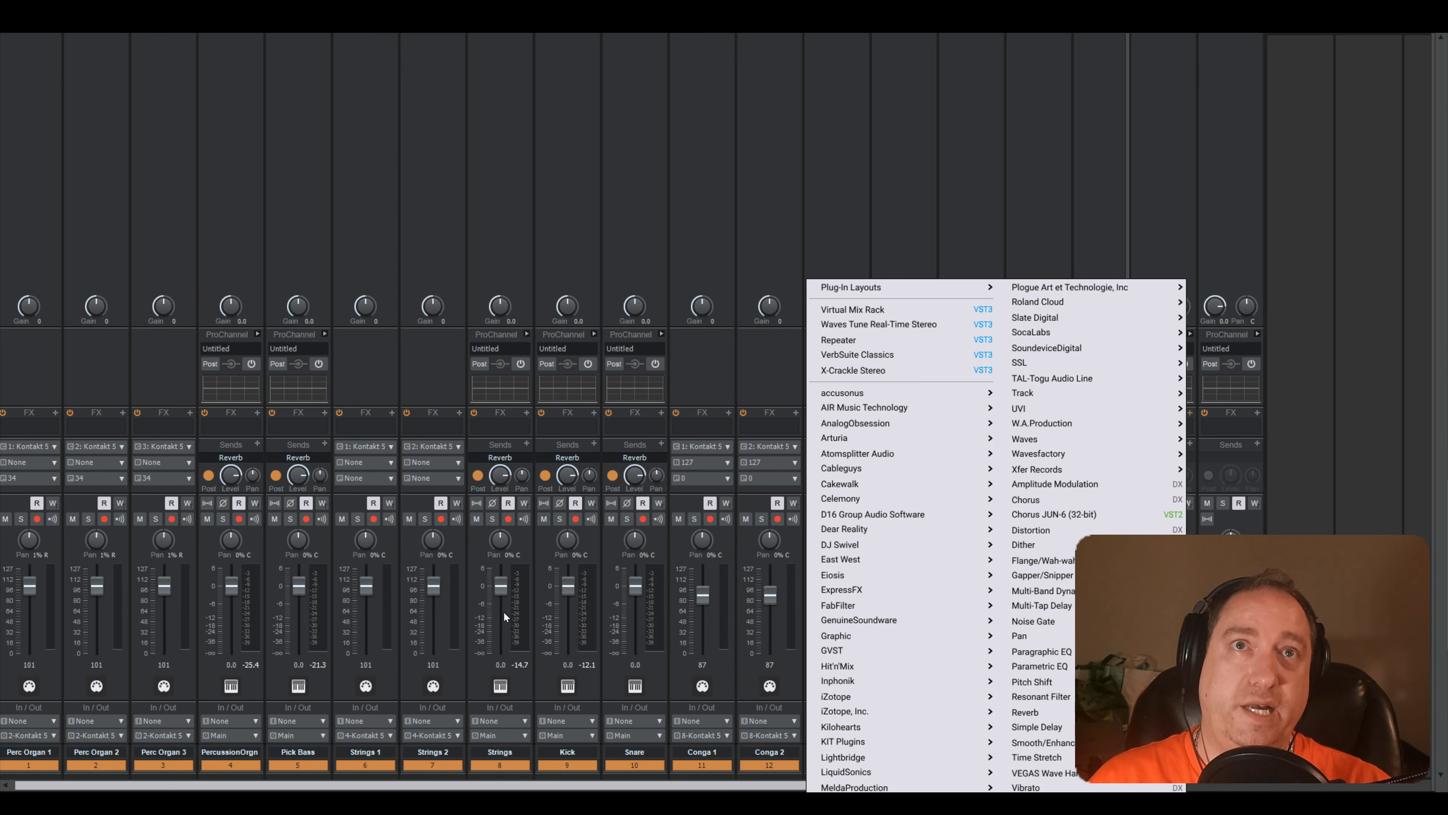
pyautogui.moveTo(919, 422)
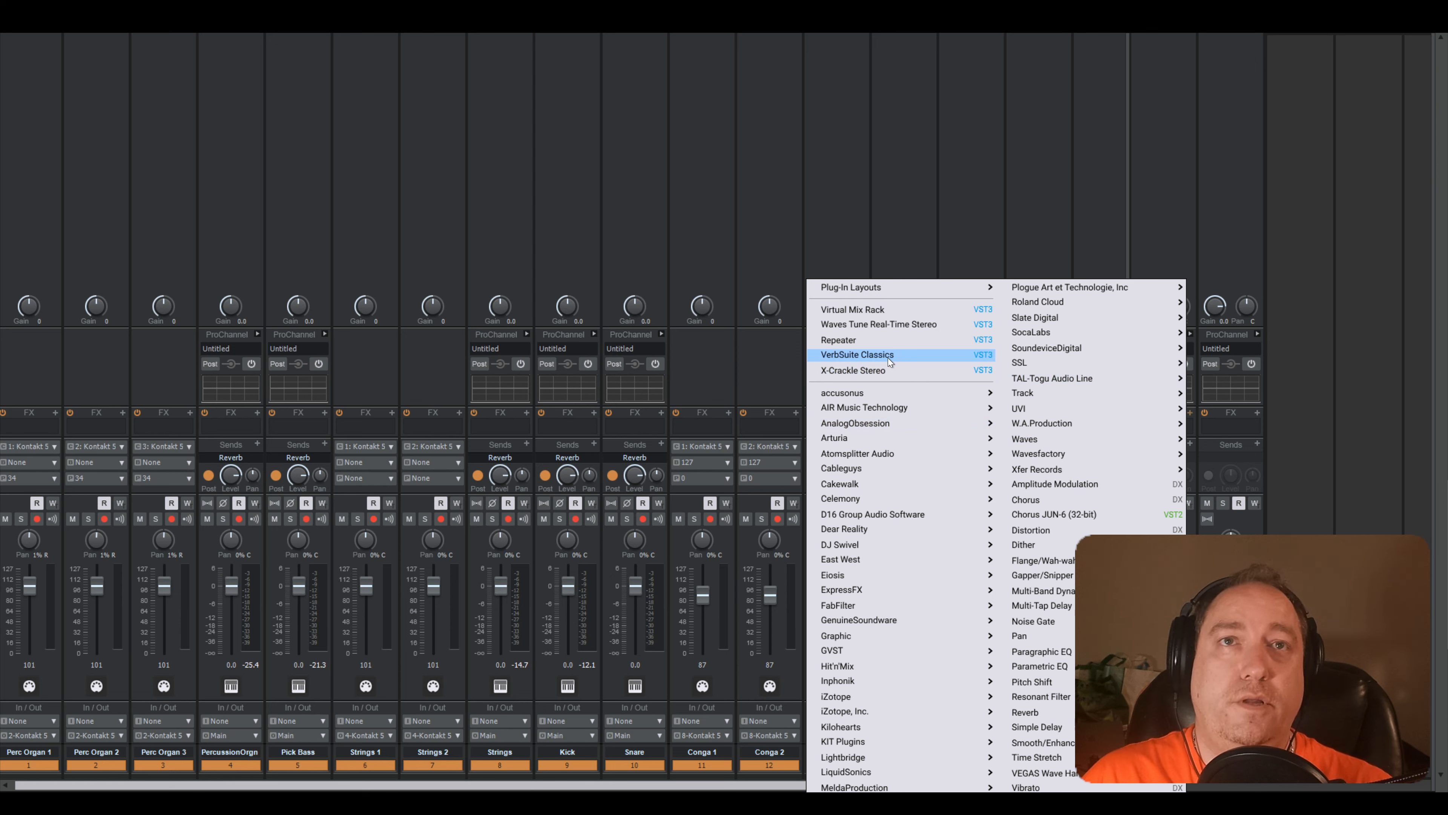
pyautogui.click(888, 358)
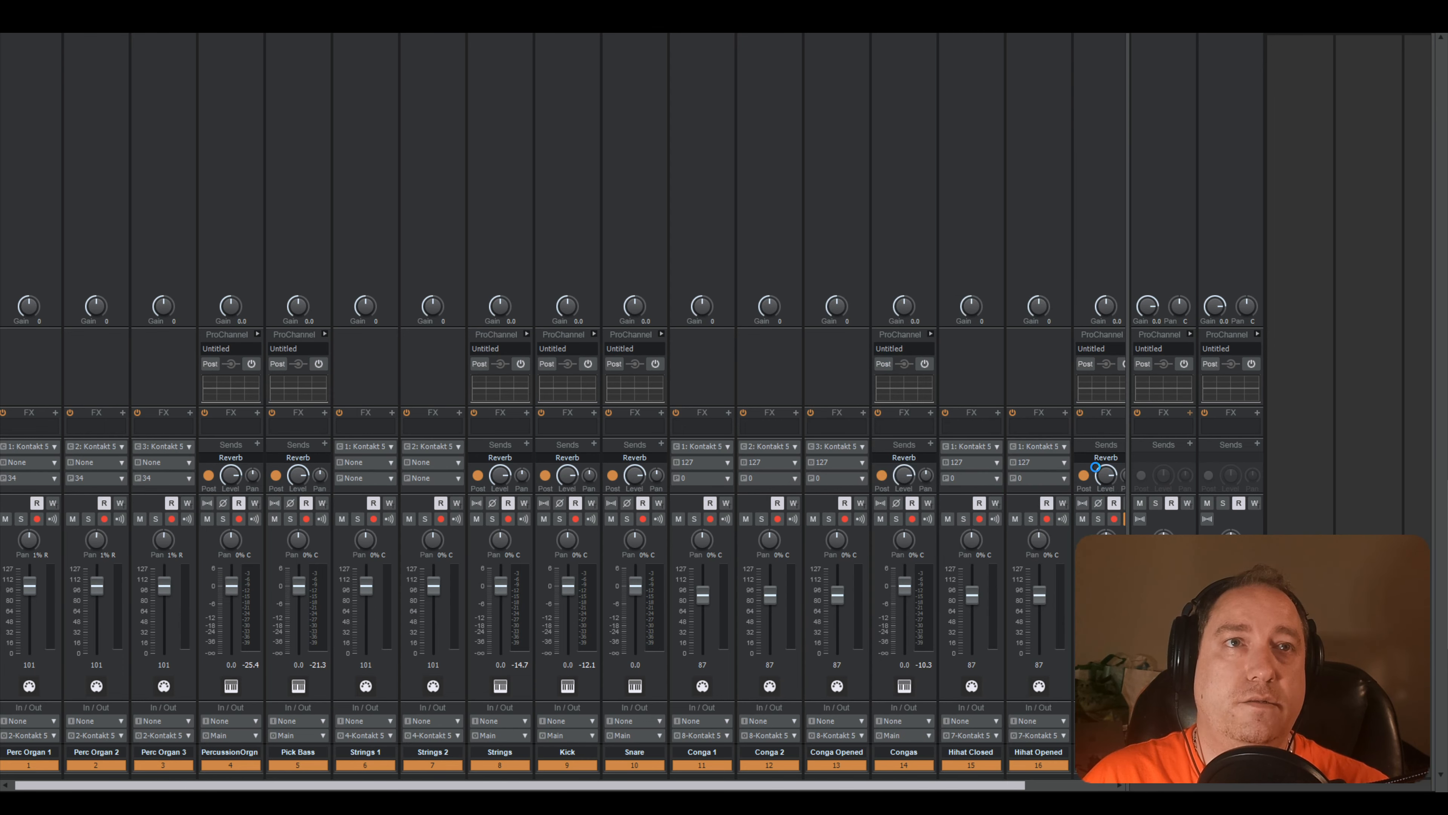
pyautogui.moveTo(741, 99); pyautogui.dragTo(850, 341)
# - Load the FG-16X device's Plate Init 1.8s reverb in VerbSuite Classics
pyautogui.click(836, 491)
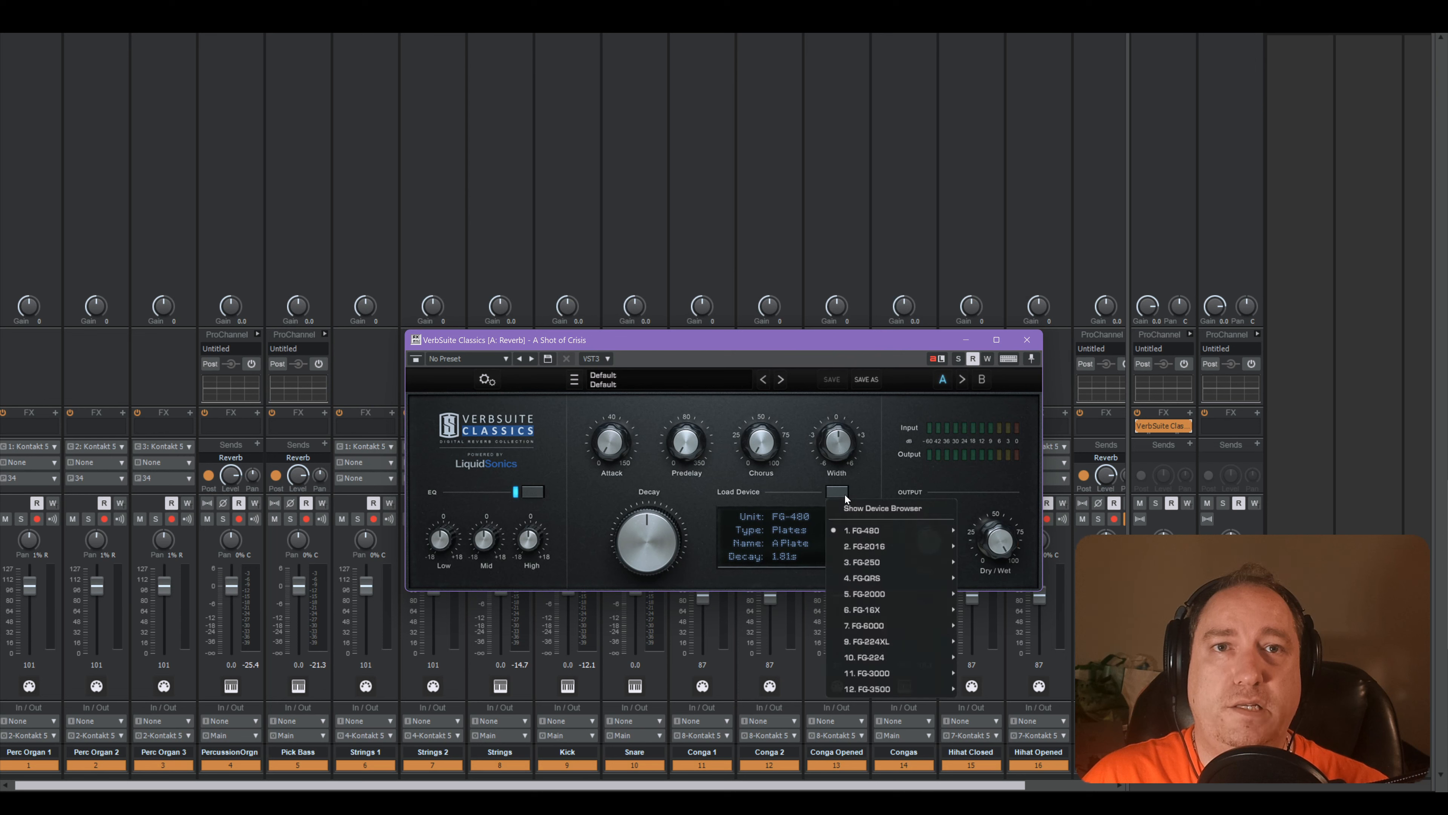
pyautogui.moveTo(889, 611)
pyautogui.moveTo(978, 608)
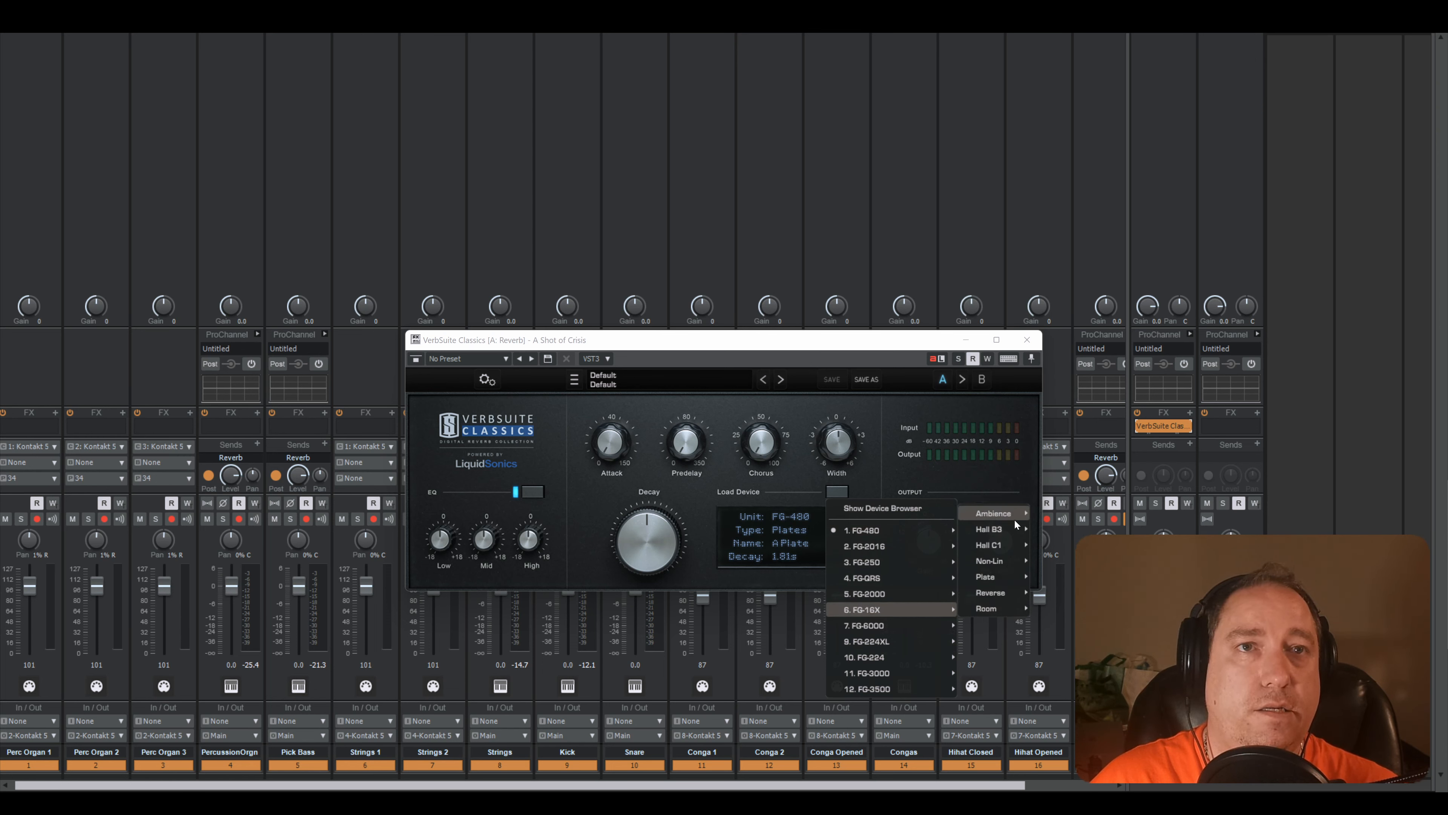
pyautogui.moveTo(1004, 573)
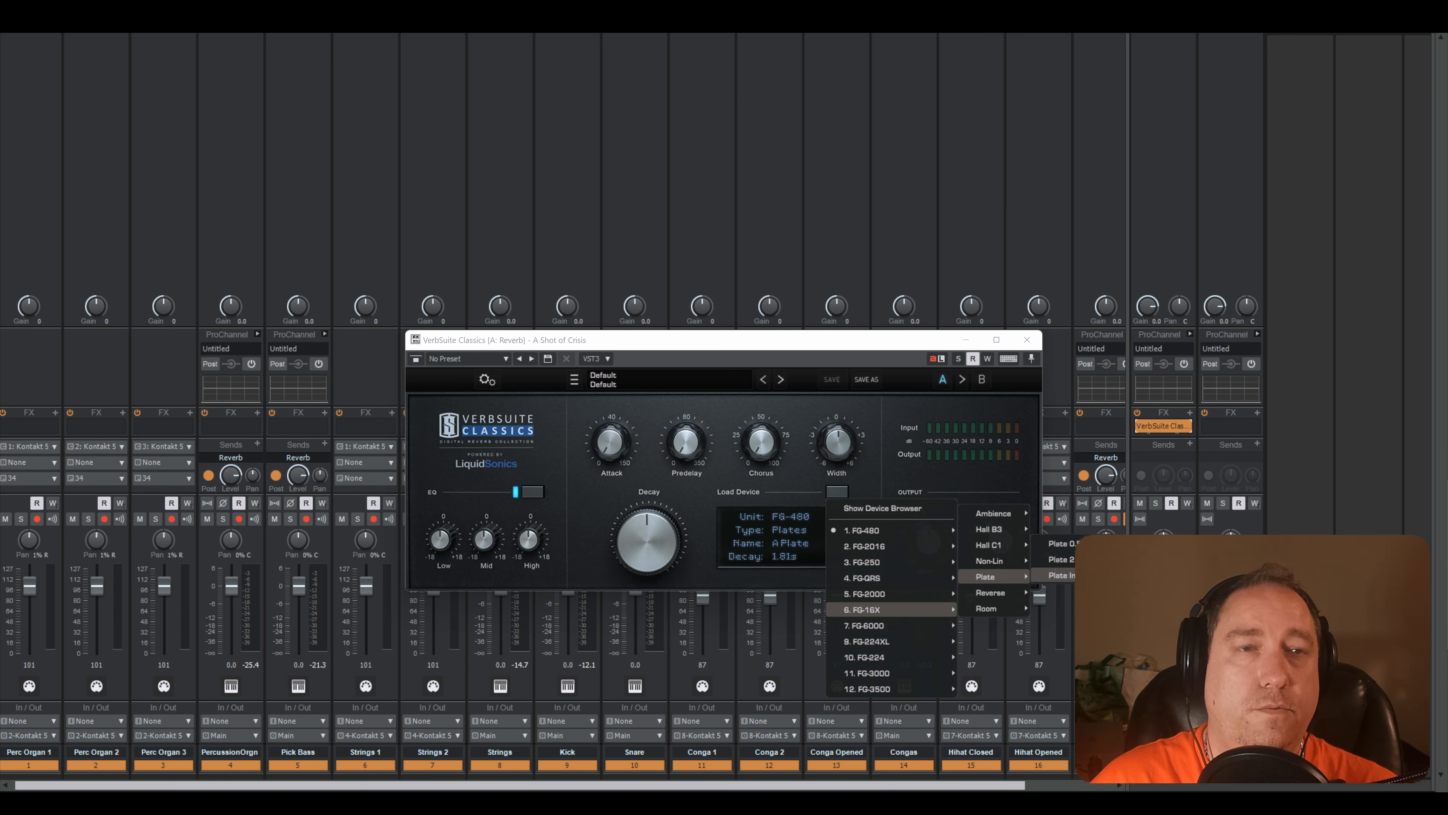
pyautogui.click(1061, 576)
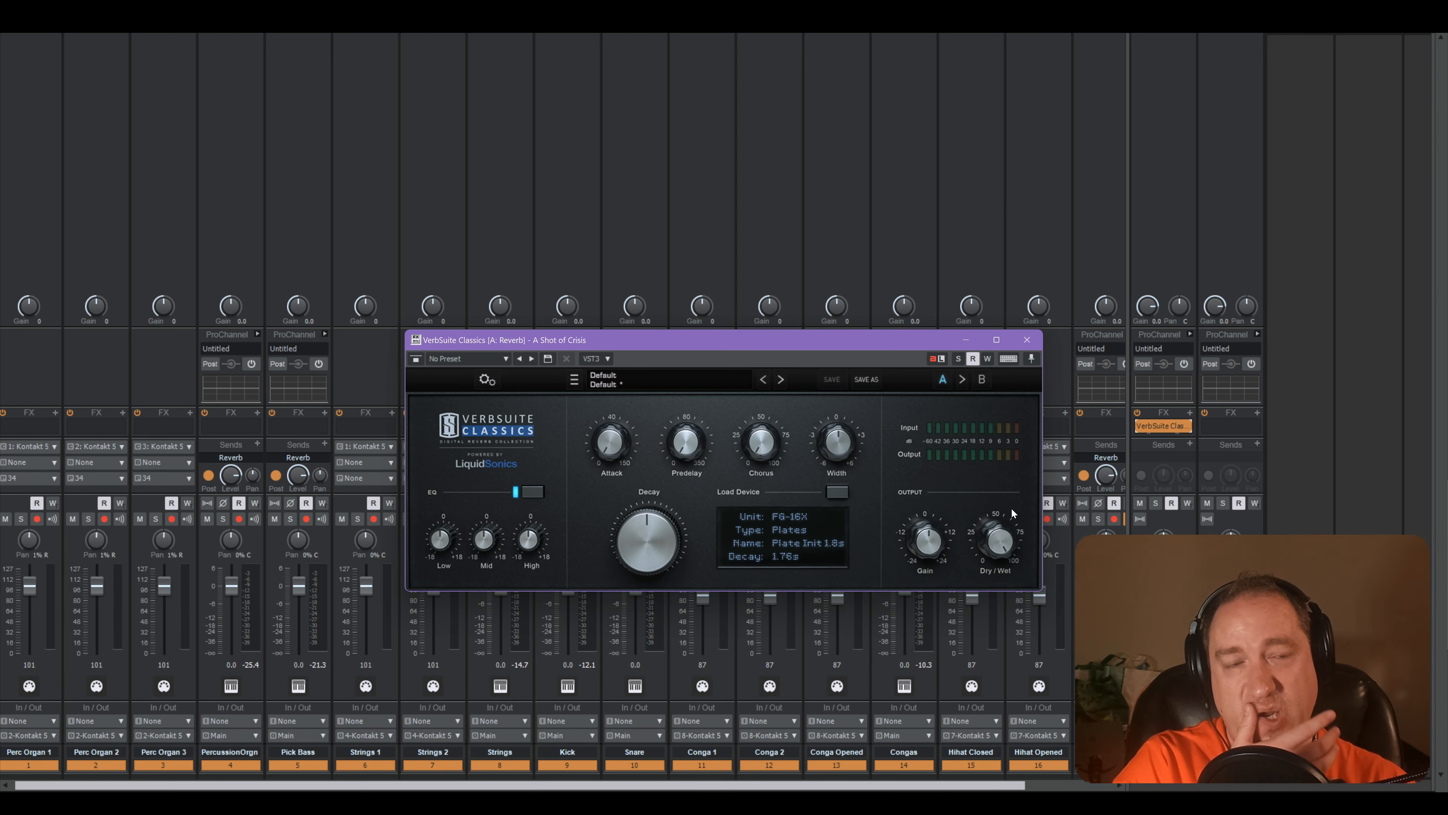
# - Play the song with the Reverb bus soloed, and set the VerbSuite EQ's High to about -10.1 dB and lower its Low slightly
pyautogui.press('space')
pyautogui.click(1155, 503)
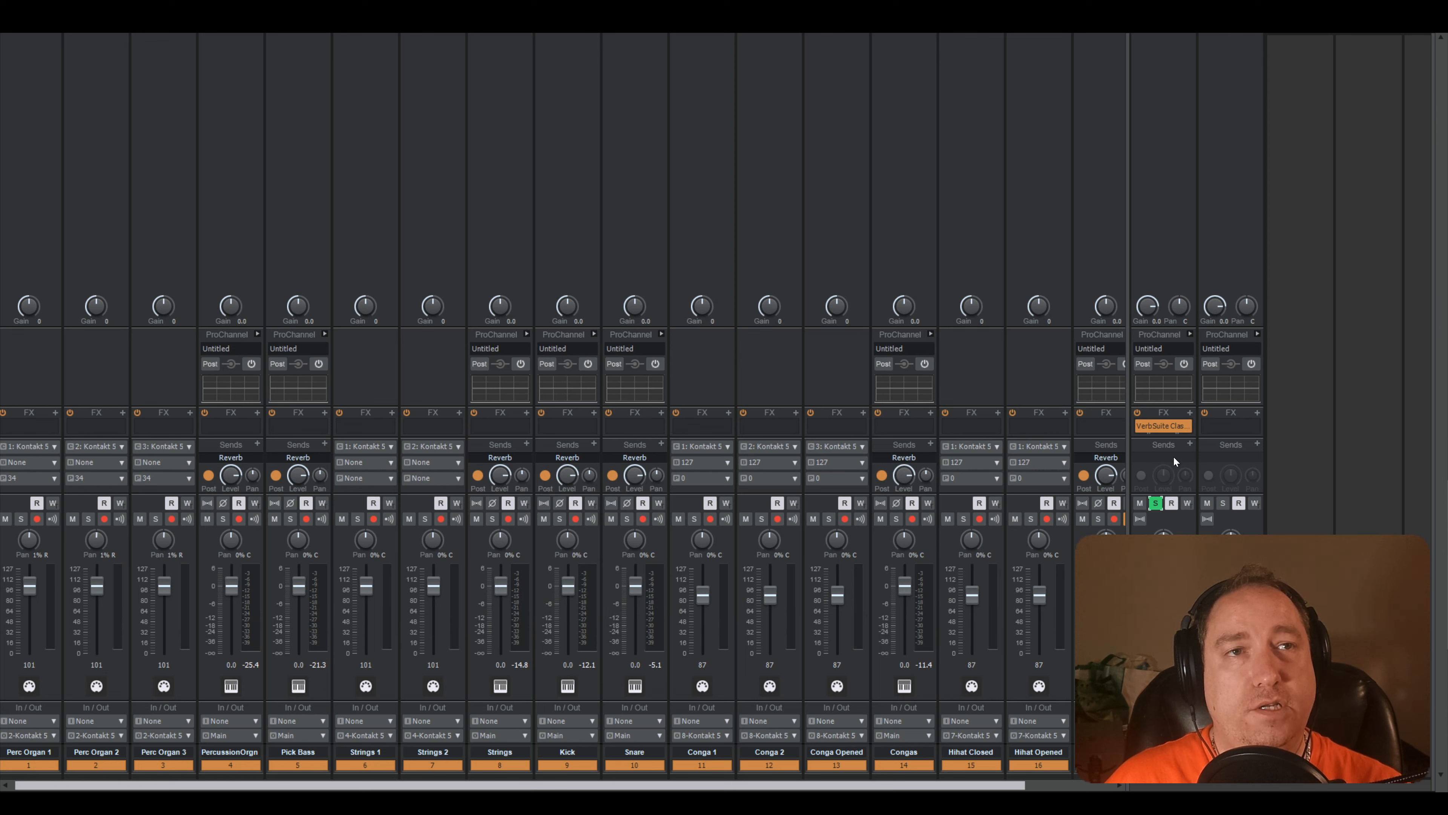
pyautogui.doubleClick(1163, 425)
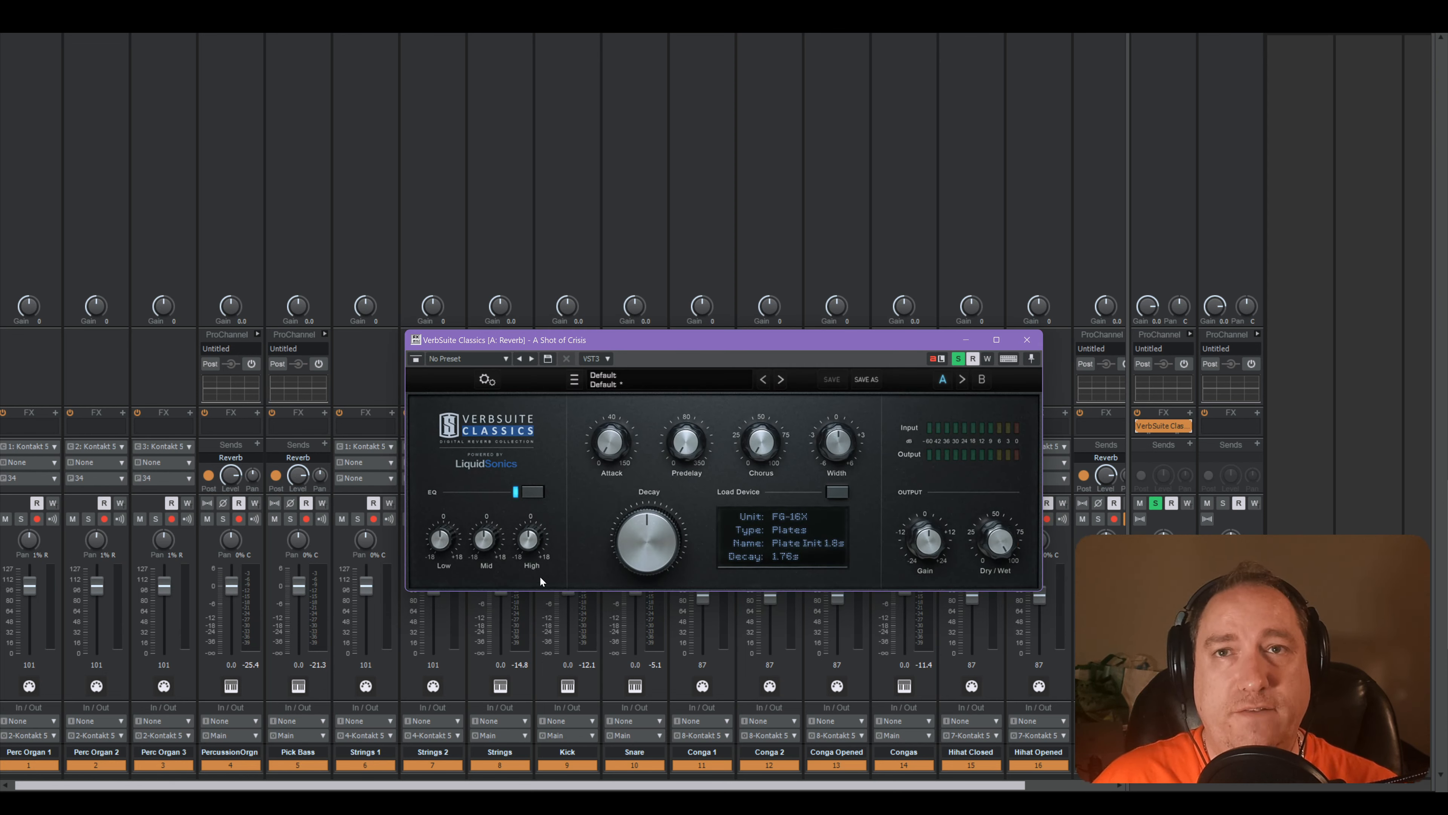
pyautogui.moveTo(530, 536); pyautogui.dragTo(527, 574)
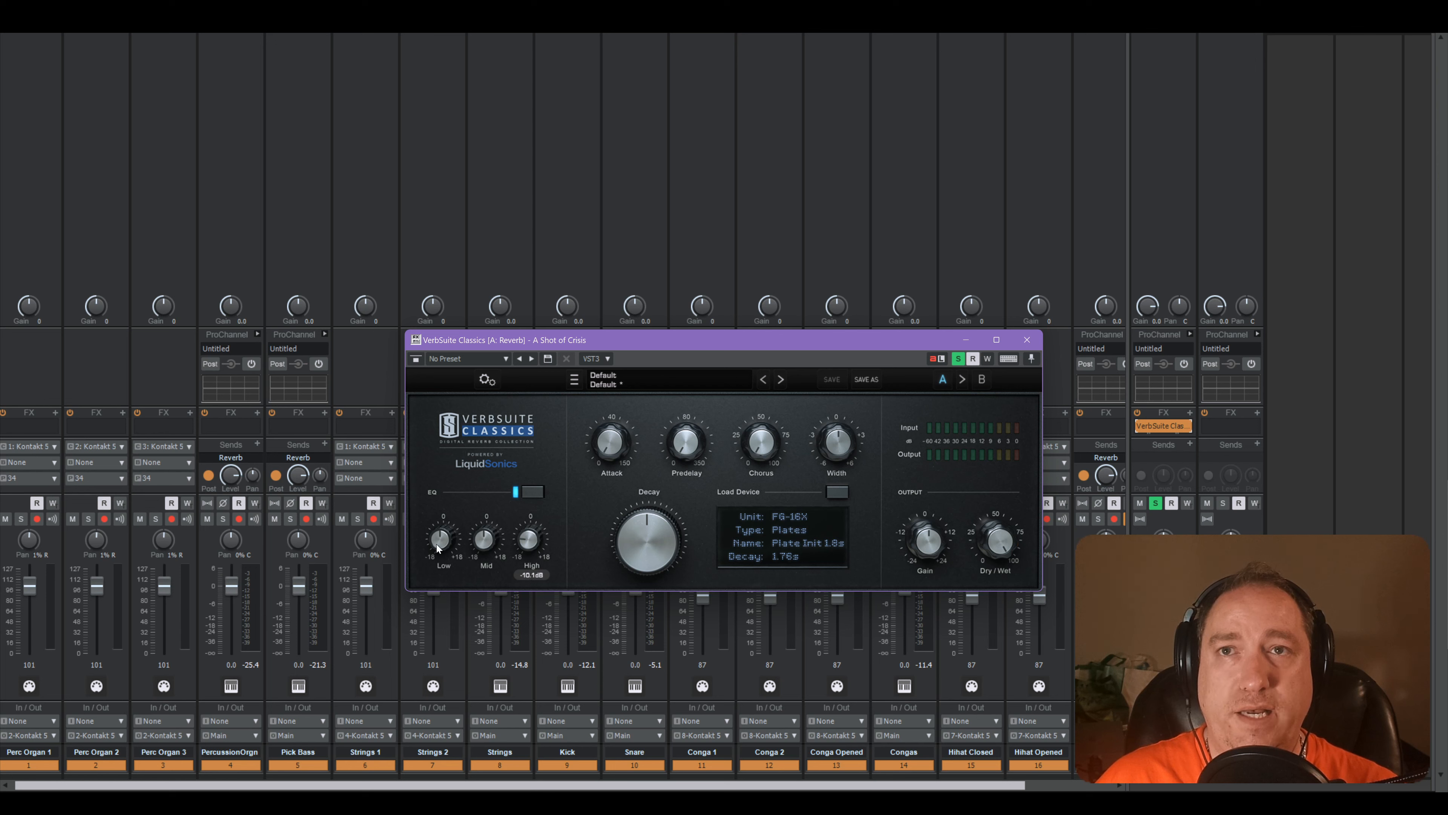
pyautogui.moveTo(442, 537); pyautogui.dragTo(443, 543)
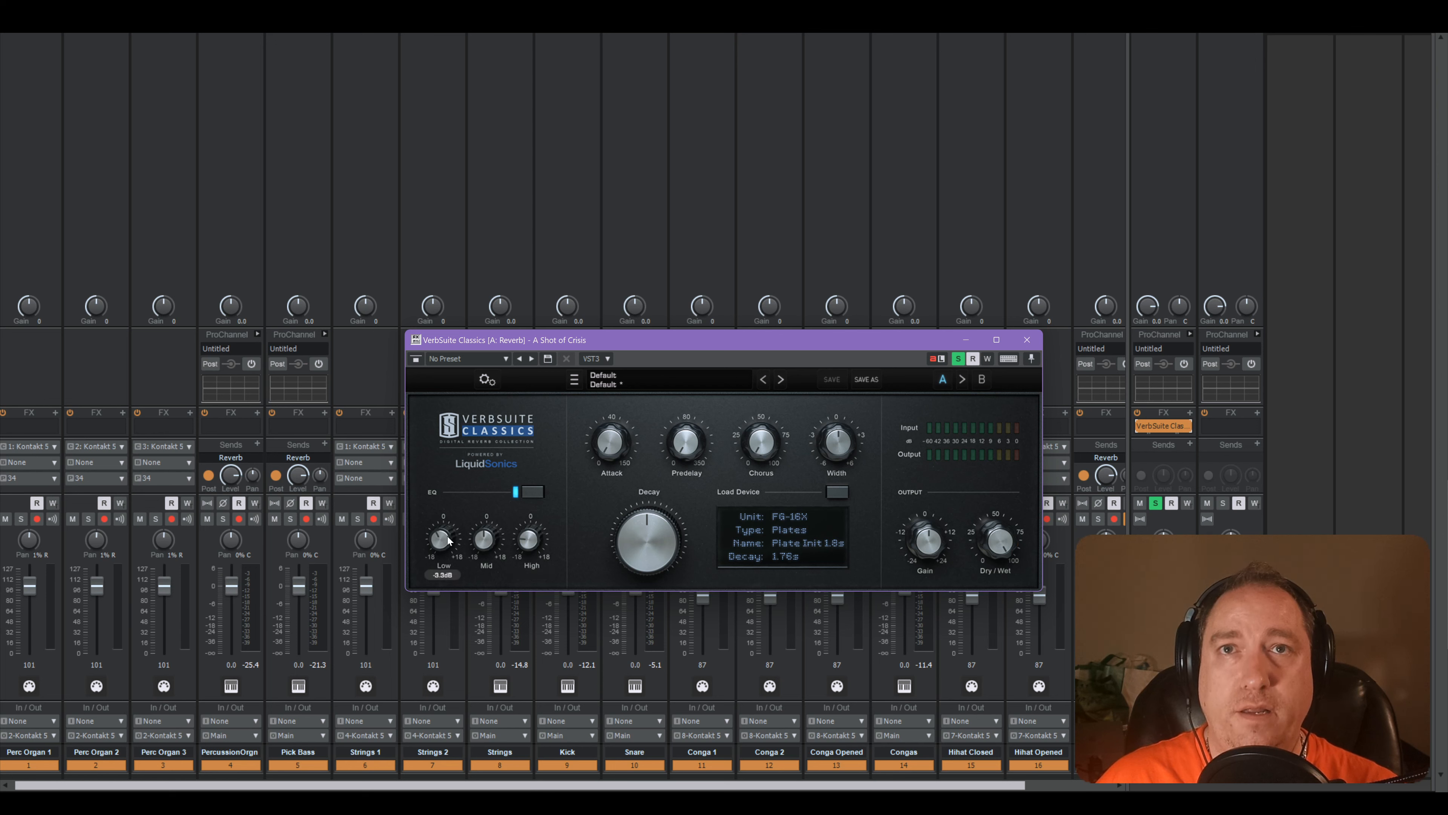
# - Adjust the VerbSuite Attack slightly, set Chorus to about 84.8% and nudge the Width
pyautogui.moveTo(611, 450); pyautogui.dragTo(608, 438)
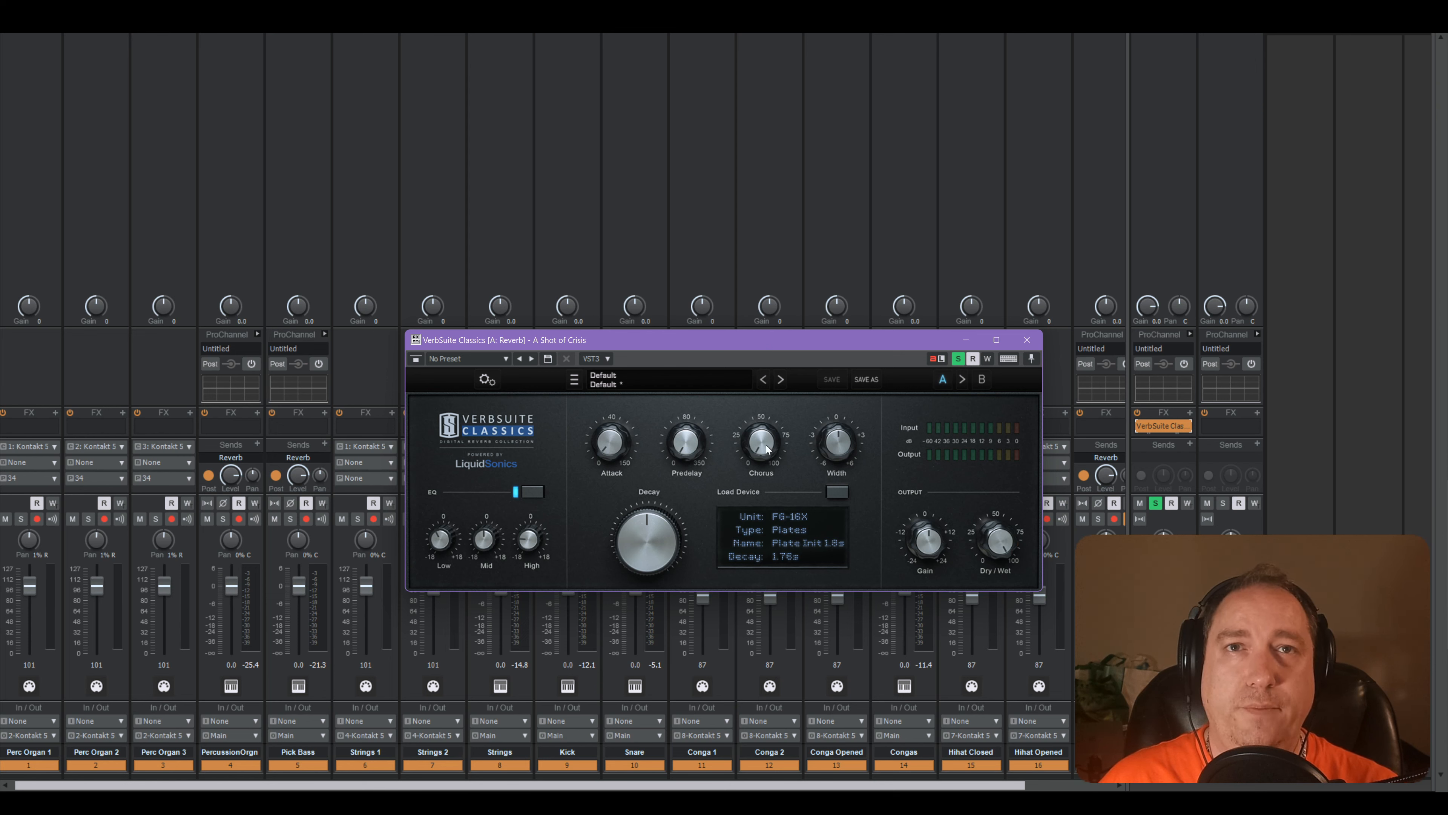
pyautogui.moveTo(766, 448); pyautogui.dragTo(752, 408)
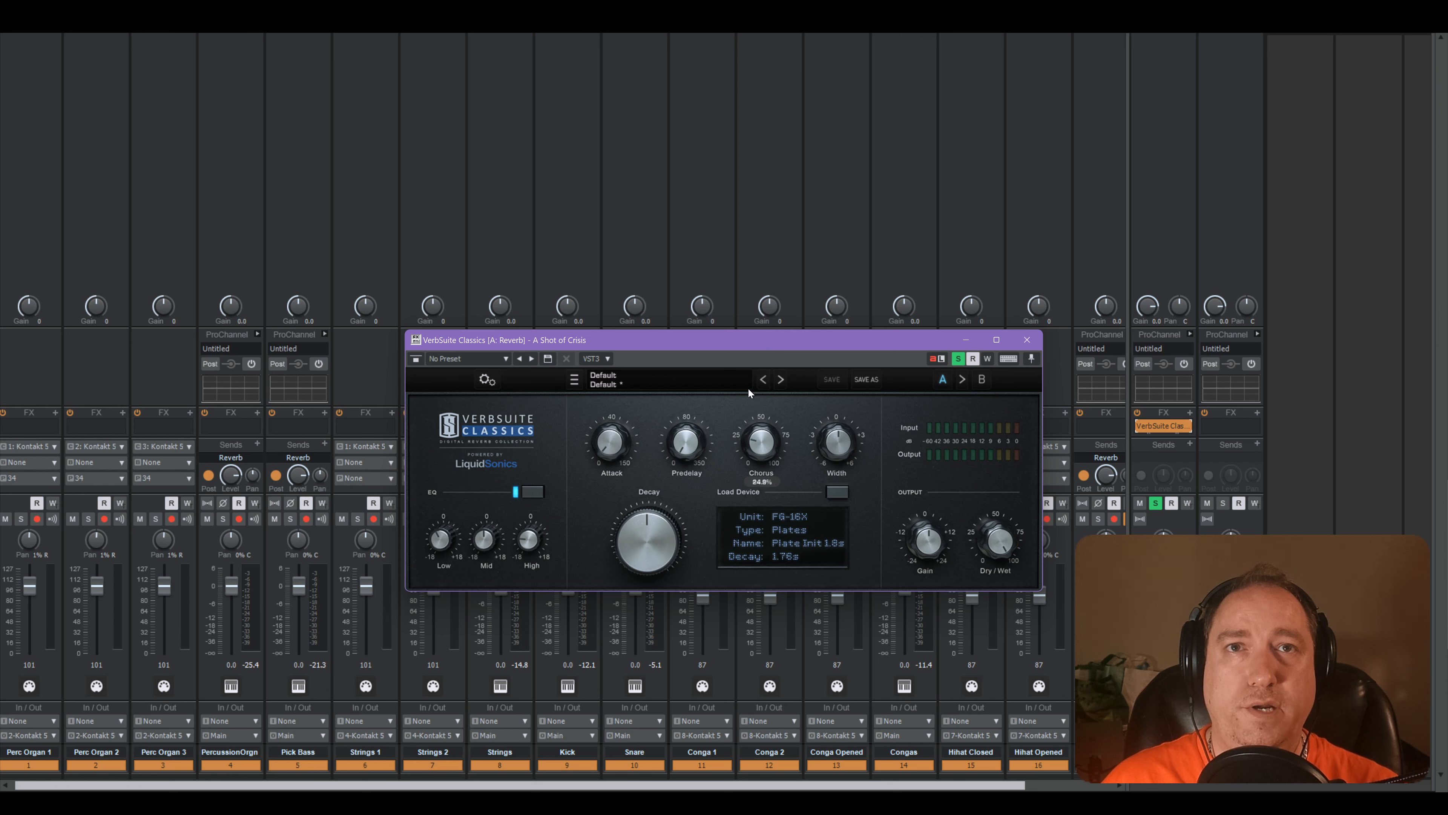
pyautogui.moveTo(835, 443); pyautogui.dragTo(832, 449)
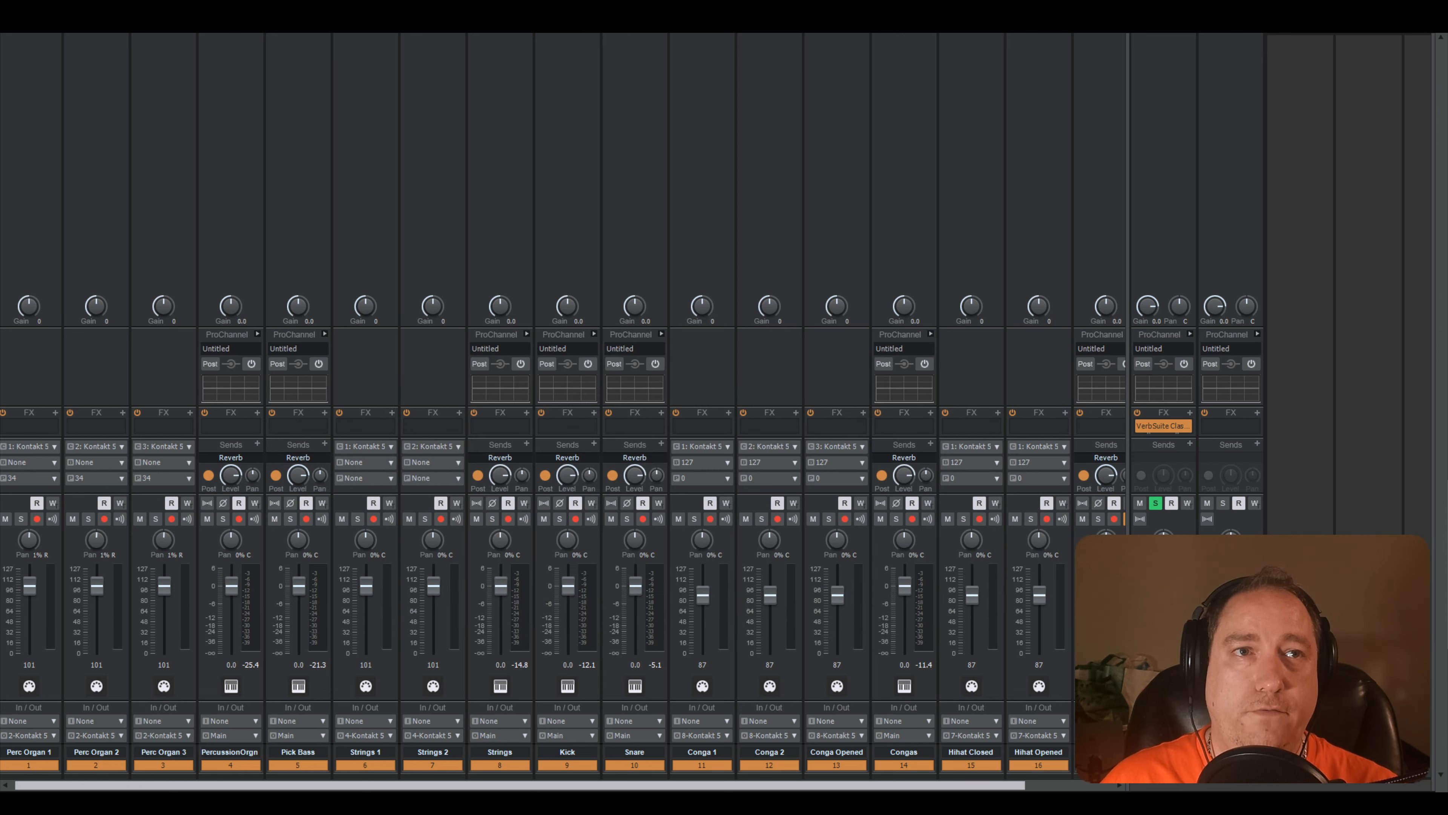
# - Play the song with the Reverb bus soloed, and unsolo the bus to compare it with the full mix
pyautogui.press('space')
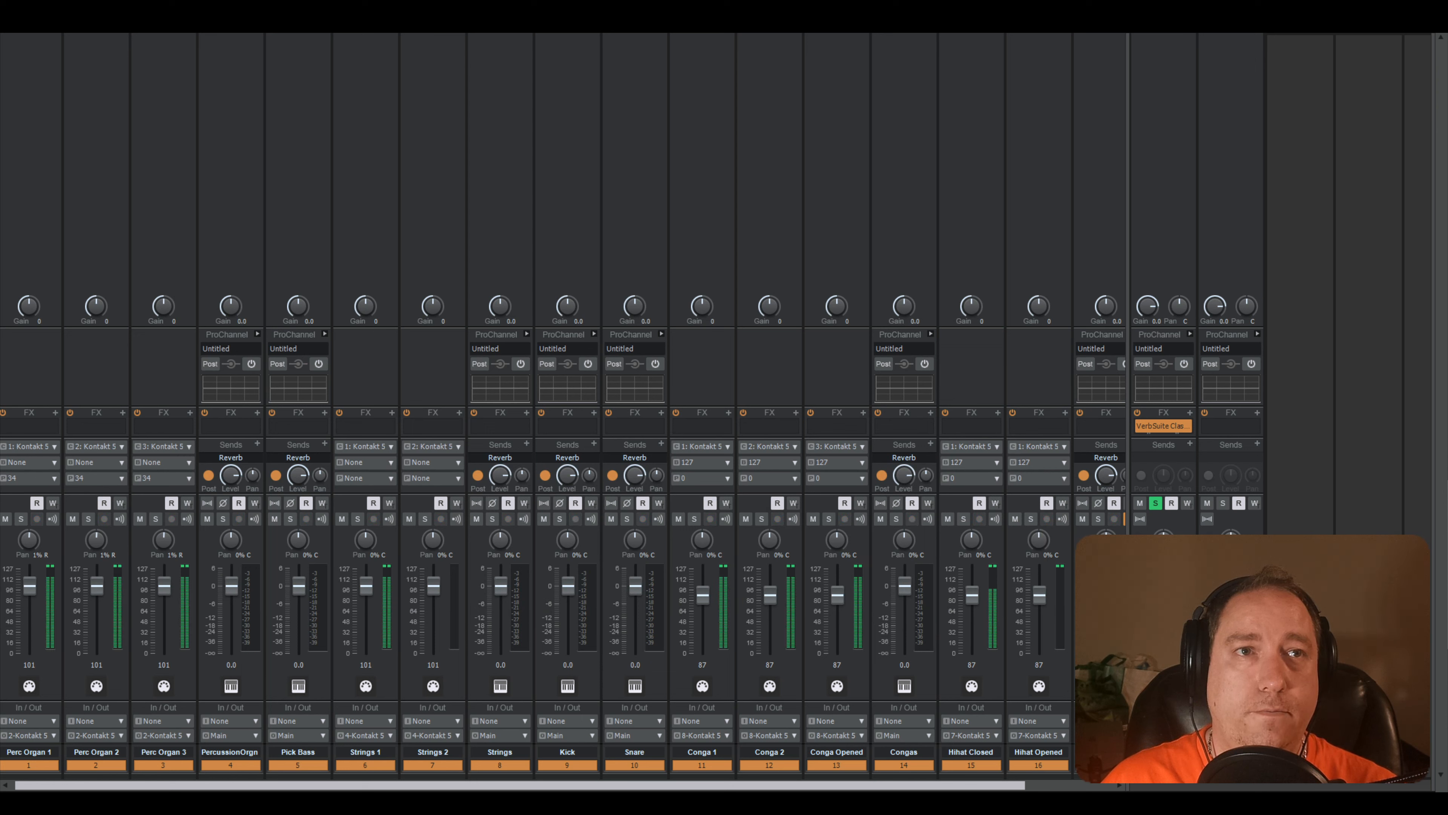
pyautogui.press('space')
pyautogui.click(1155, 503)
pyautogui.press('space')
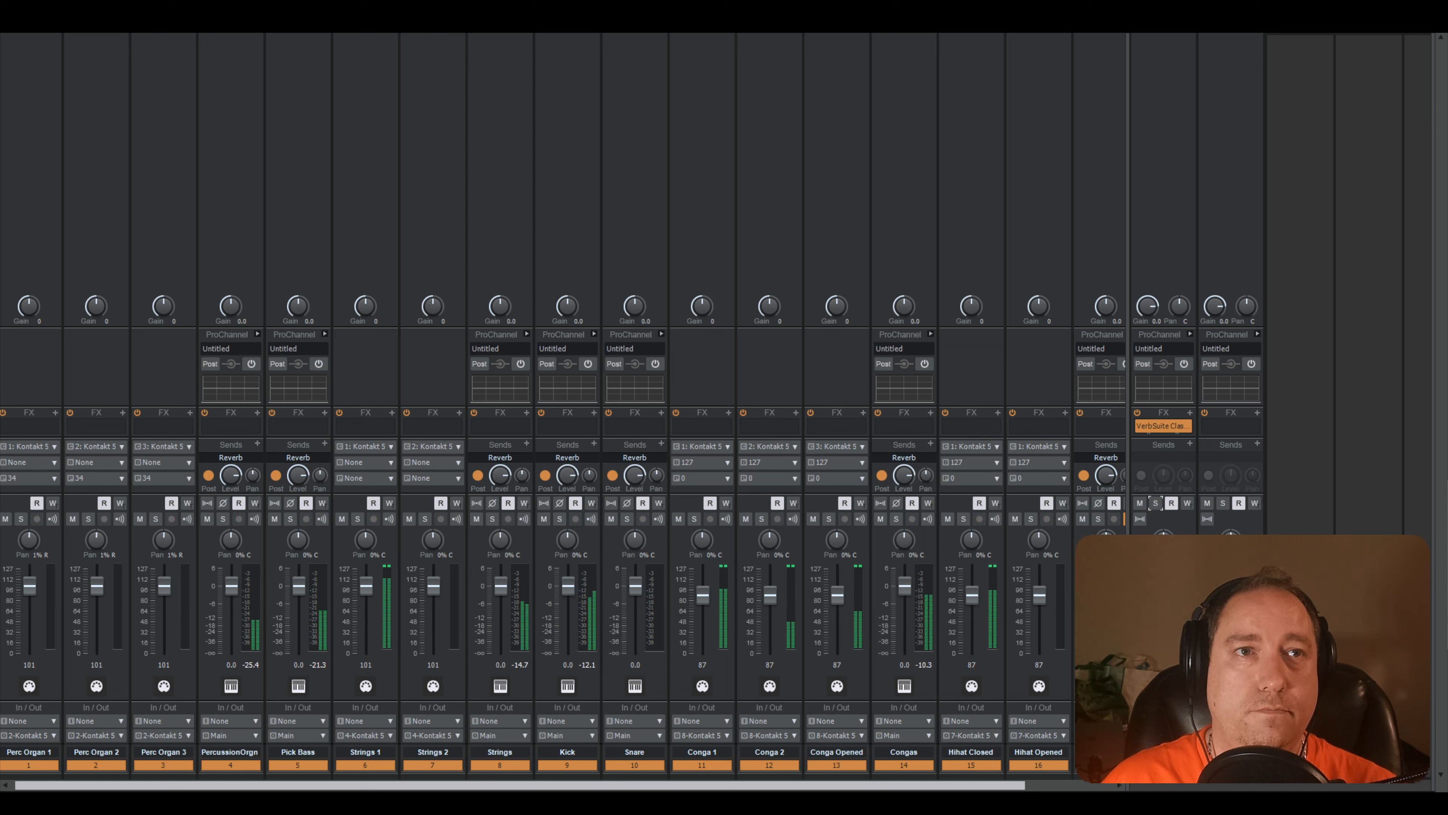
# - Reduce the VerbSuite Classics plate's Decay to about 1.24s, and play the song with the Reverb bus soloed
pyautogui.doubleClick(1162, 425)
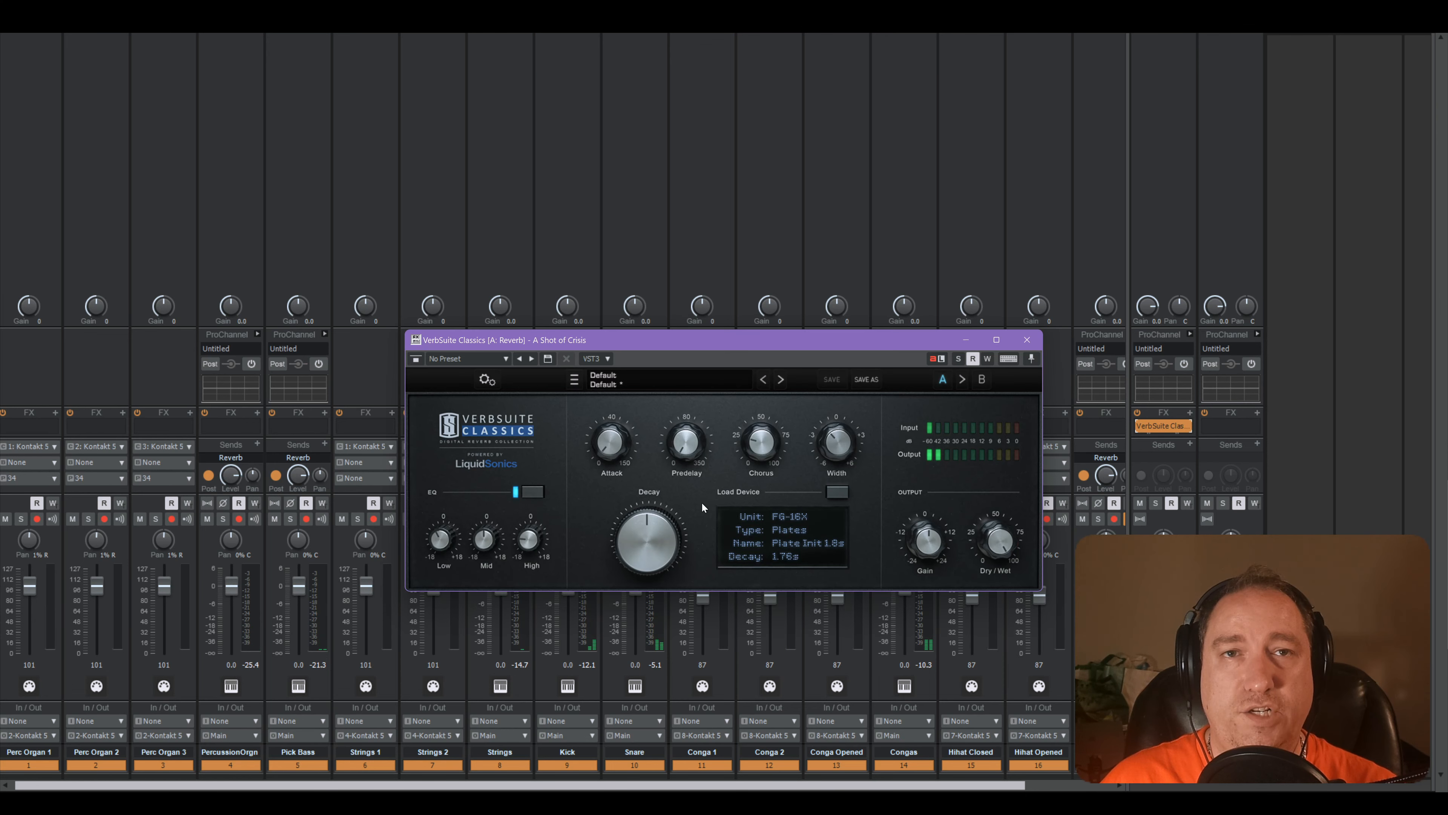
pyautogui.moveTo(647, 542); pyautogui.dragTo(647, 566)
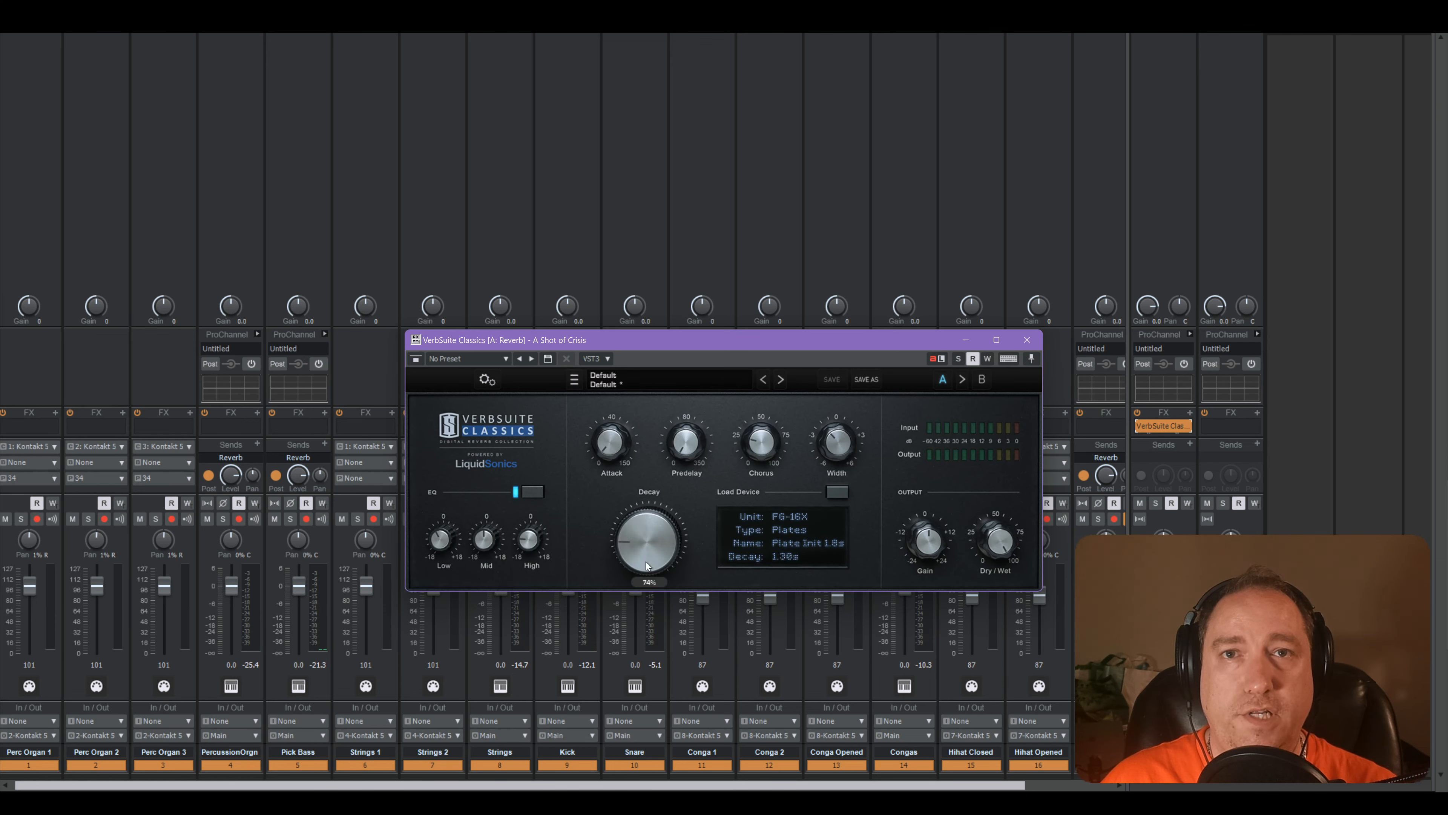
pyautogui.press('space')
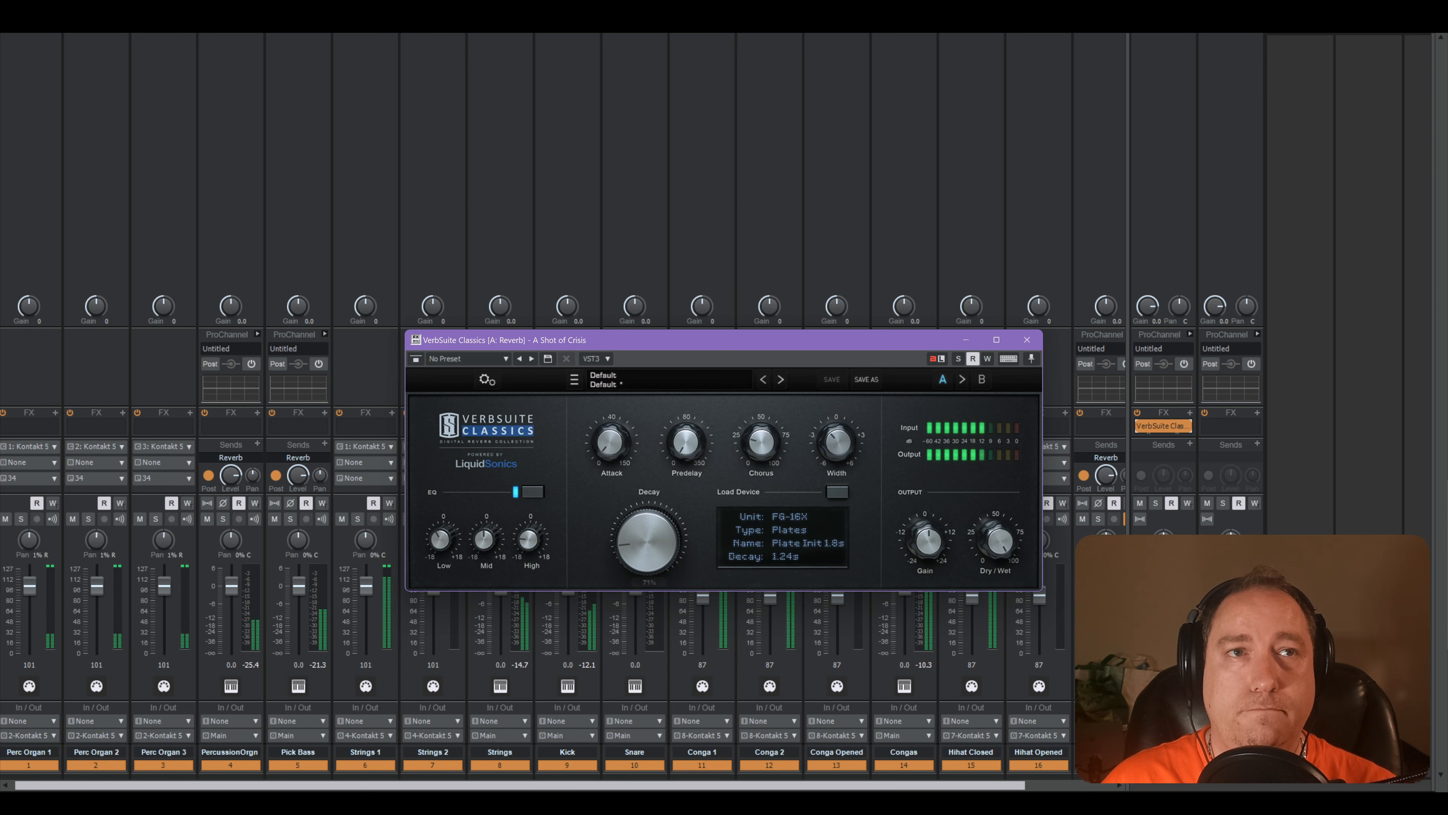
pyautogui.click(1154, 505)
pyautogui.click(1152, 504)
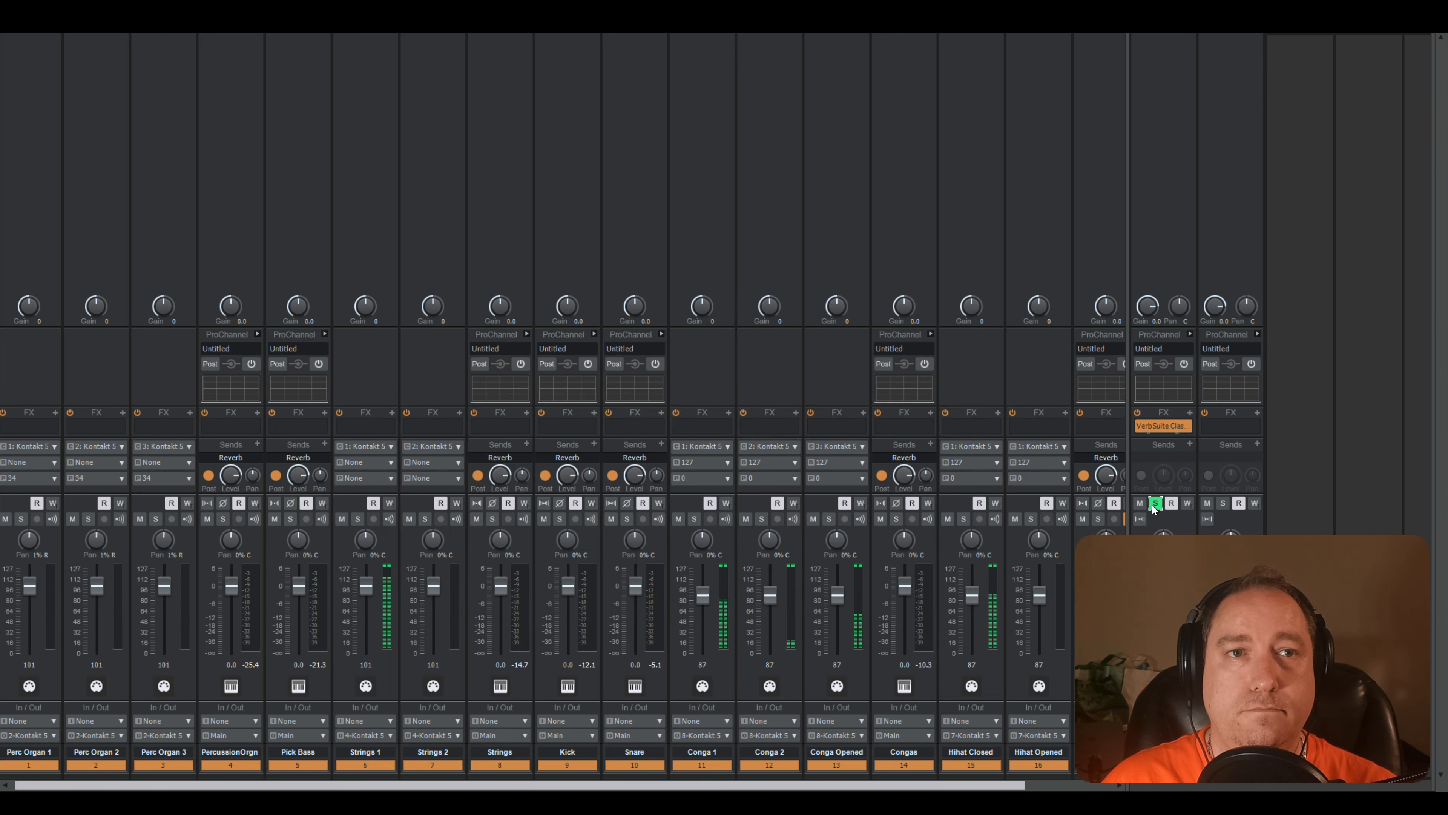
pyautogui.press('space')
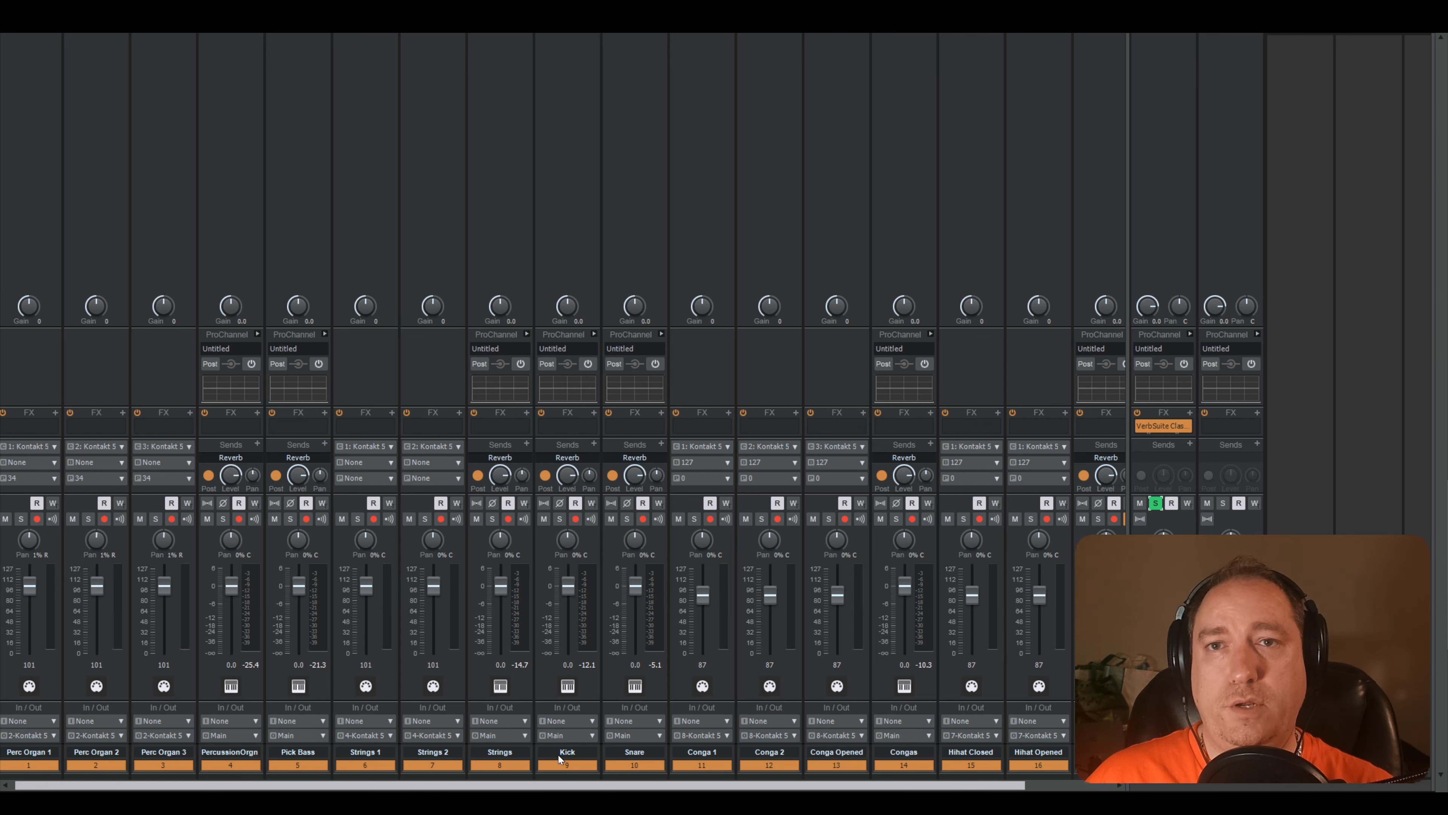
# - Select the Hihats, Crash, Snare and Kick channels together and lower their Reverb send level
pyautogui.click(1105, 764)
pyautogui.moveTo(1012, 786); pyautogui.dragTo(1116, 789)
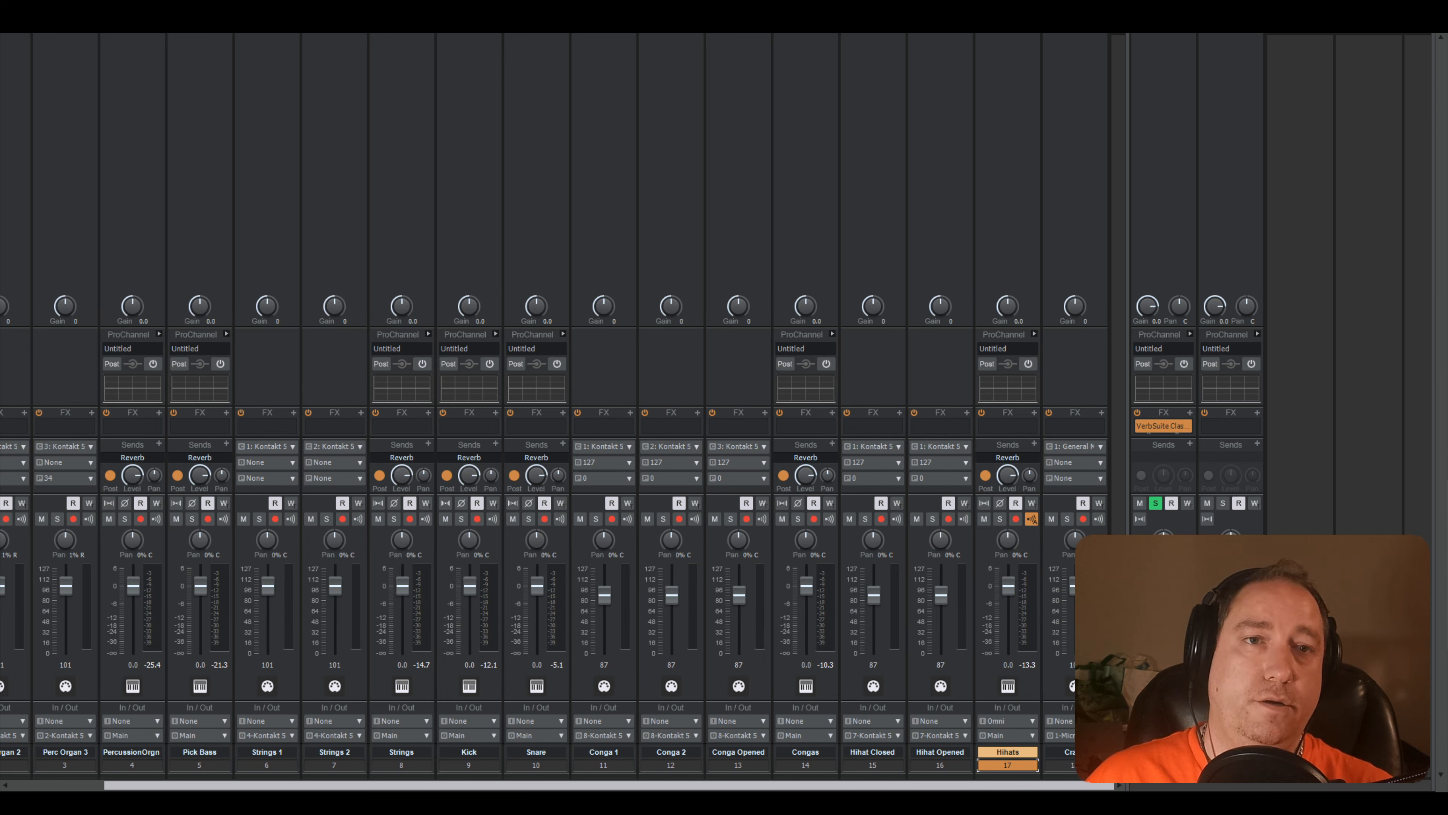
pyautogui.click(1080, 765)
pyautogui.keyDown('ctrl'); pyautogui.click(1015, 767); pyautogui.keyUp('ctrl')
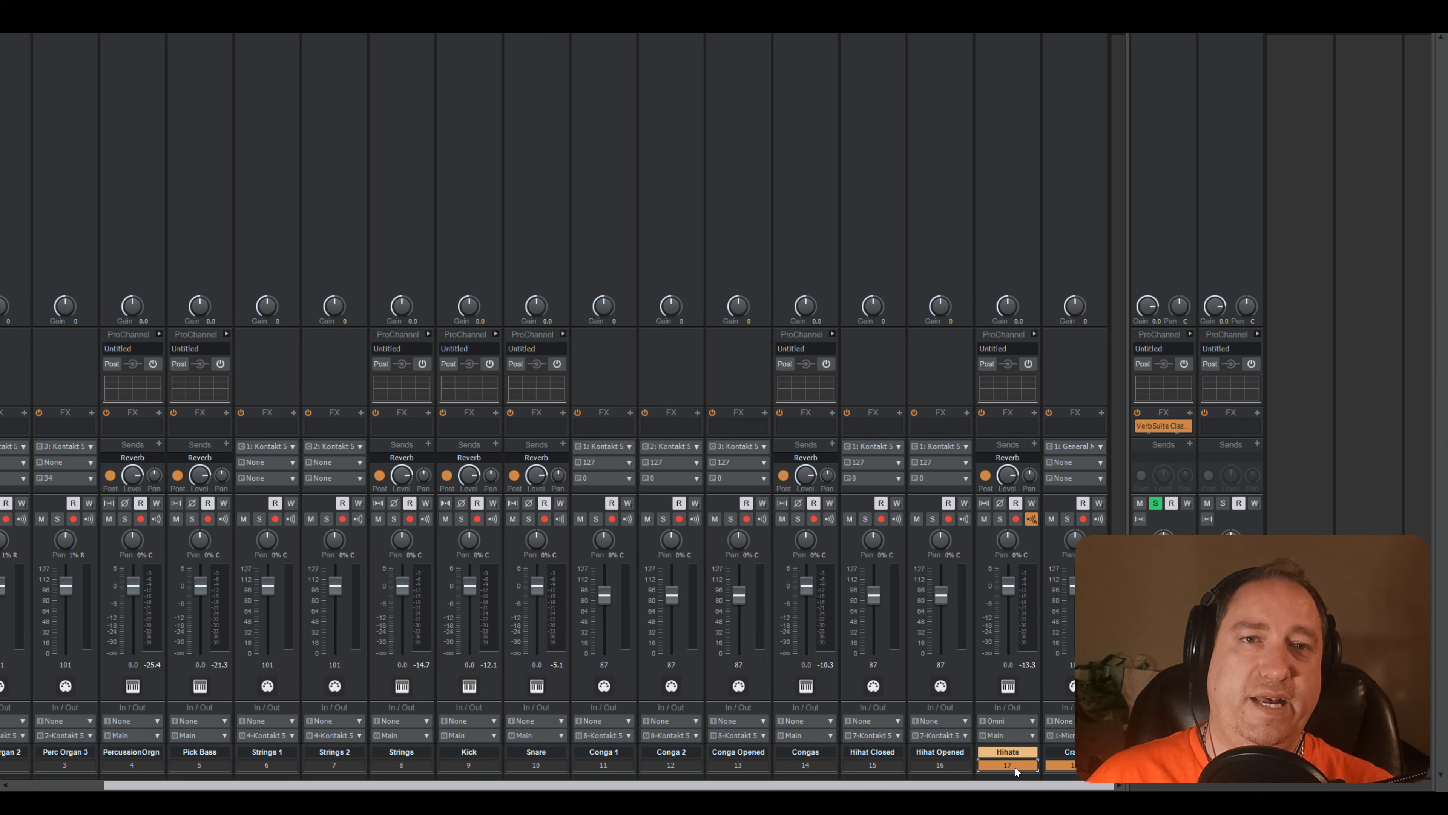
pyautogui.click(536, 772)
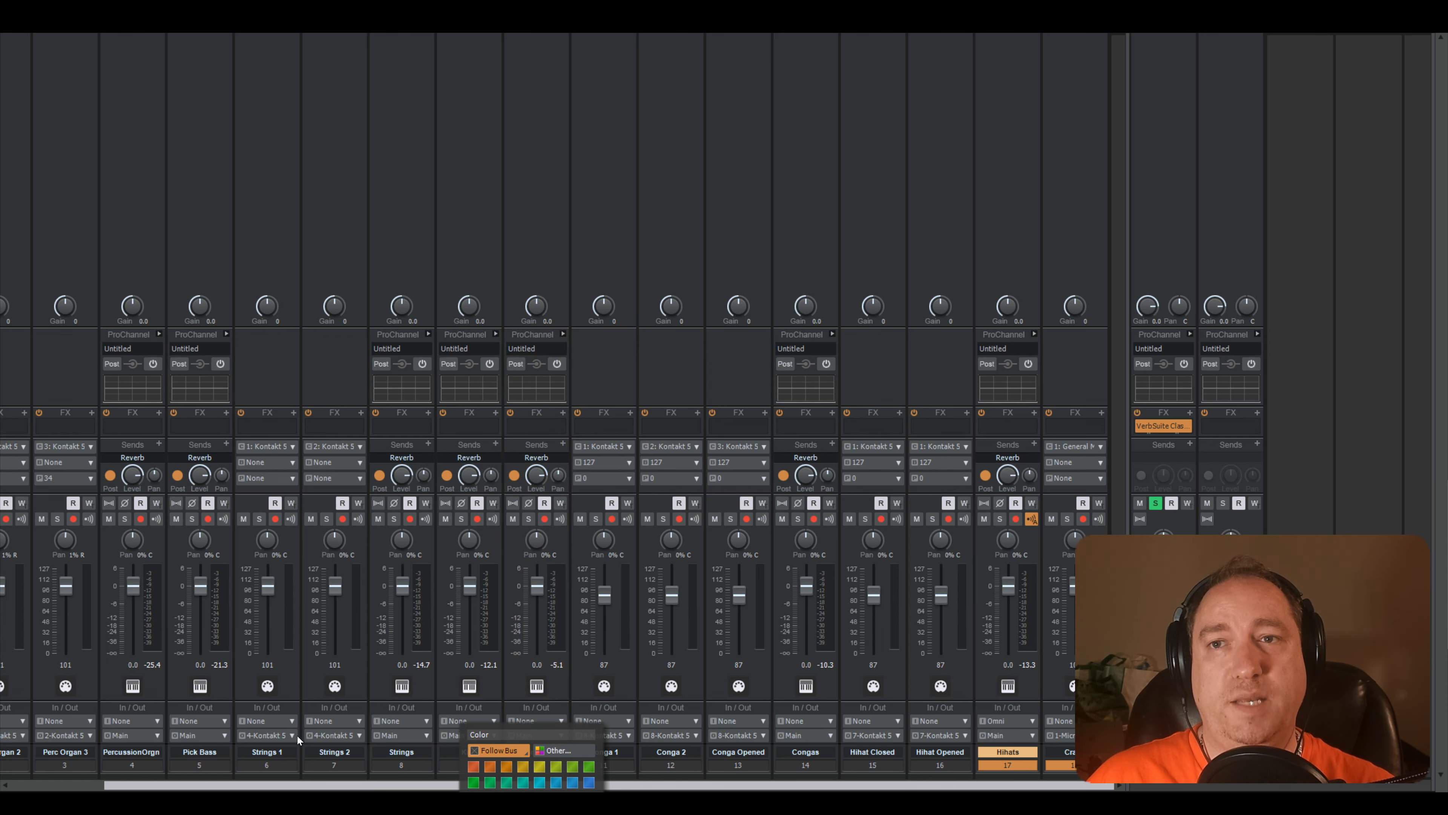
pyautogui.click(518, 694)
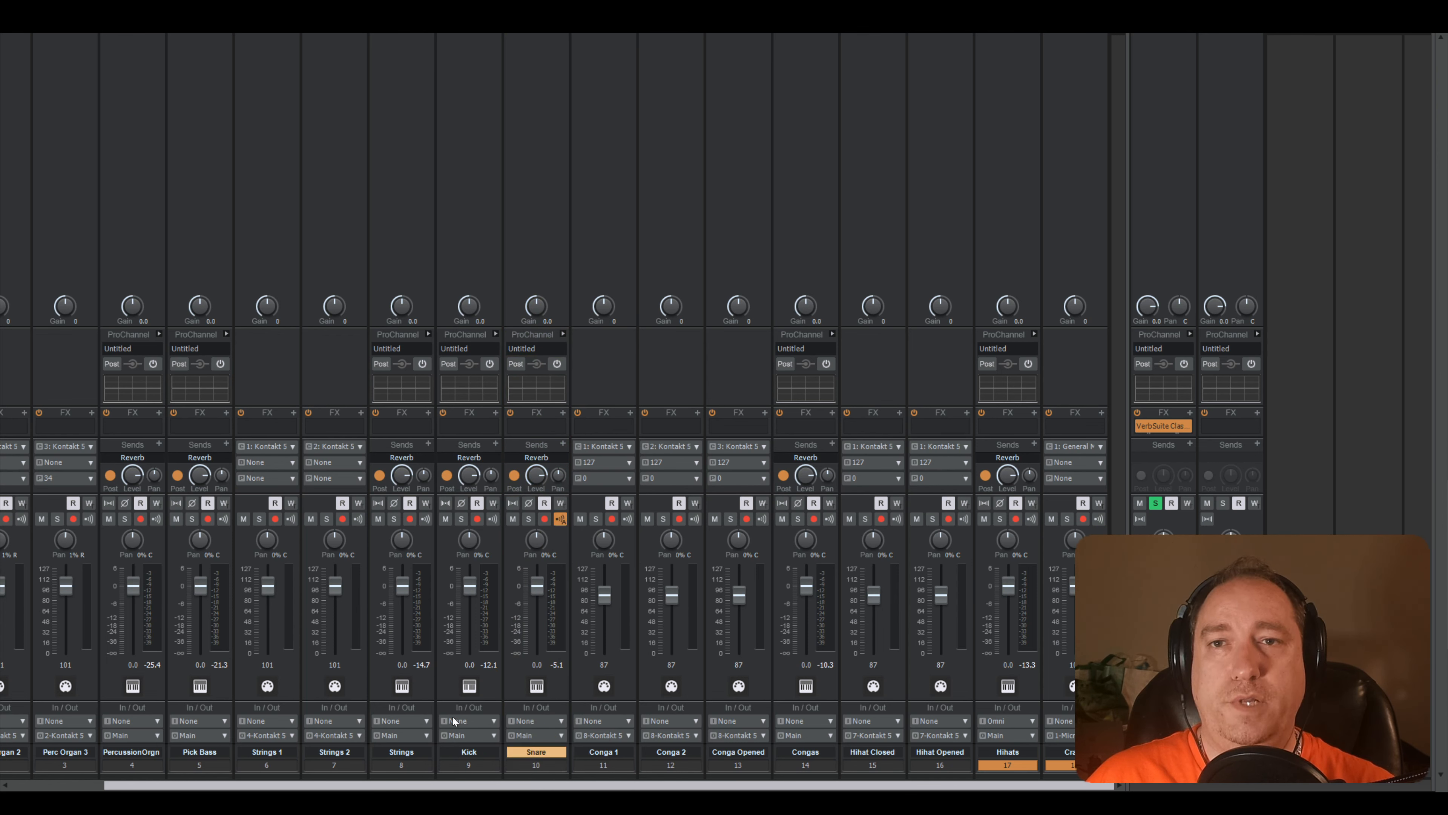
pyautogui.click(457, 760)
pyautogui.click(530, 765)
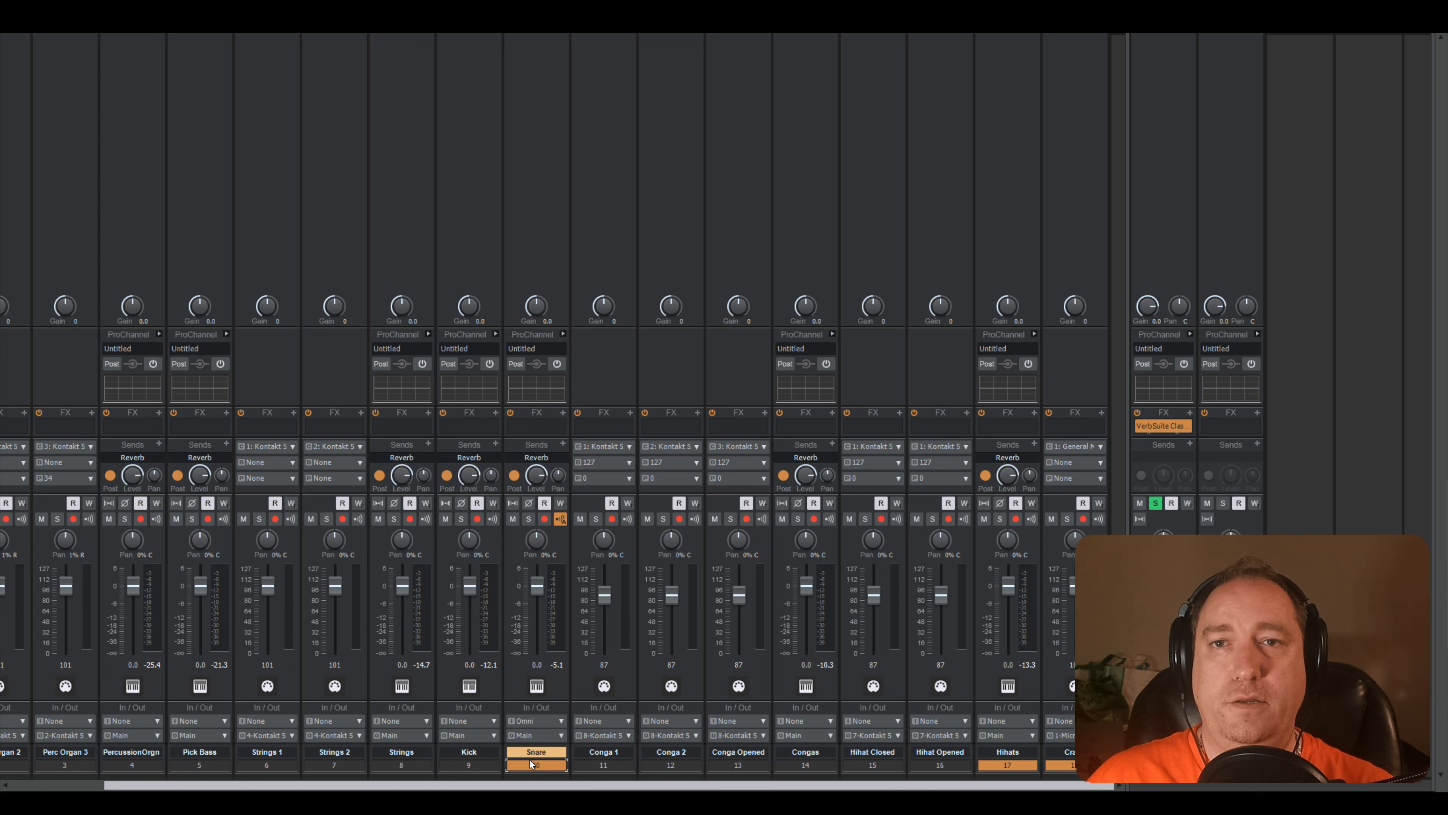
pyautogui.click(461, 756)
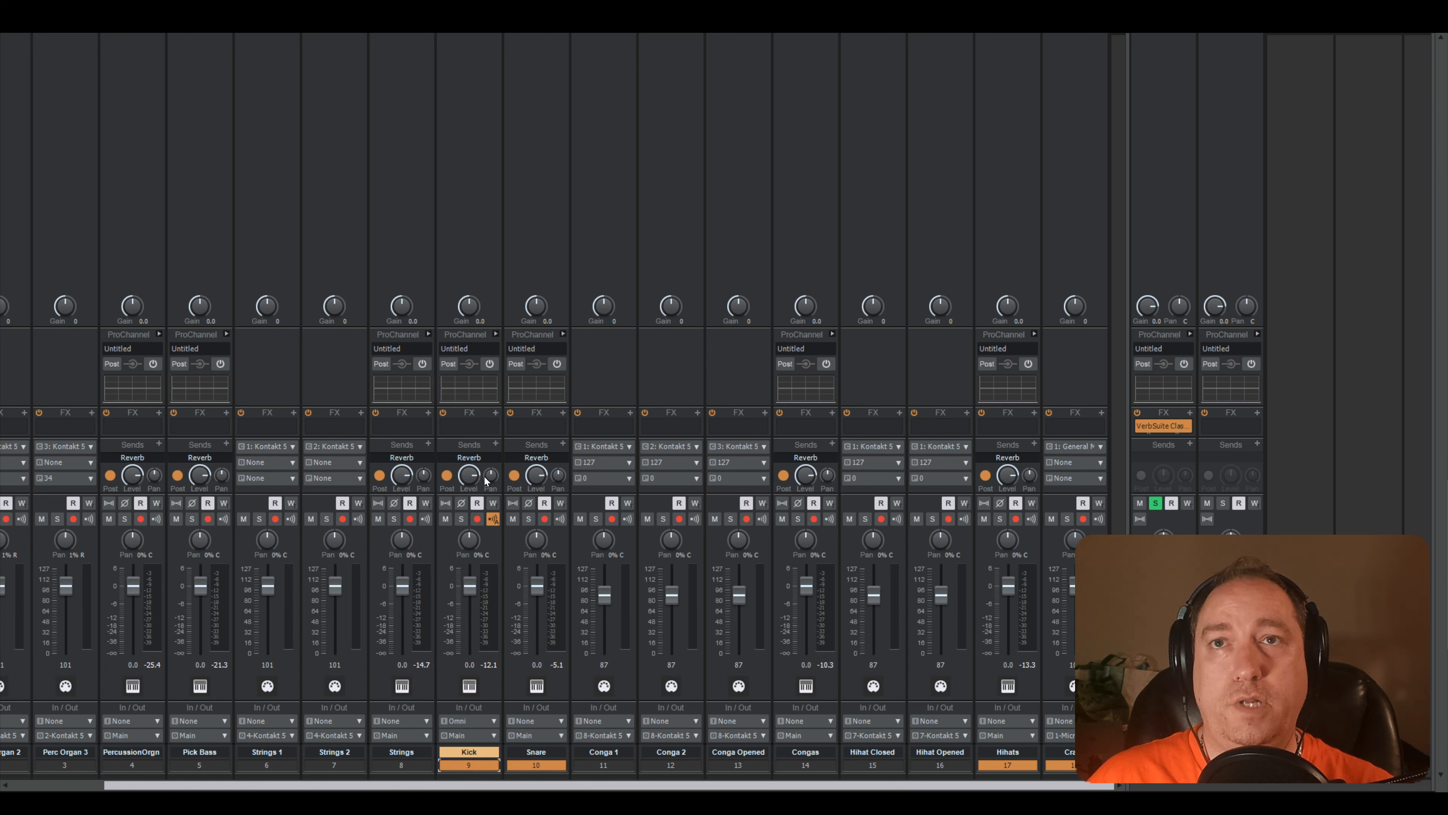
pyautogui.moveTo(471, 481); pyautogui.dragTo(471, 496)
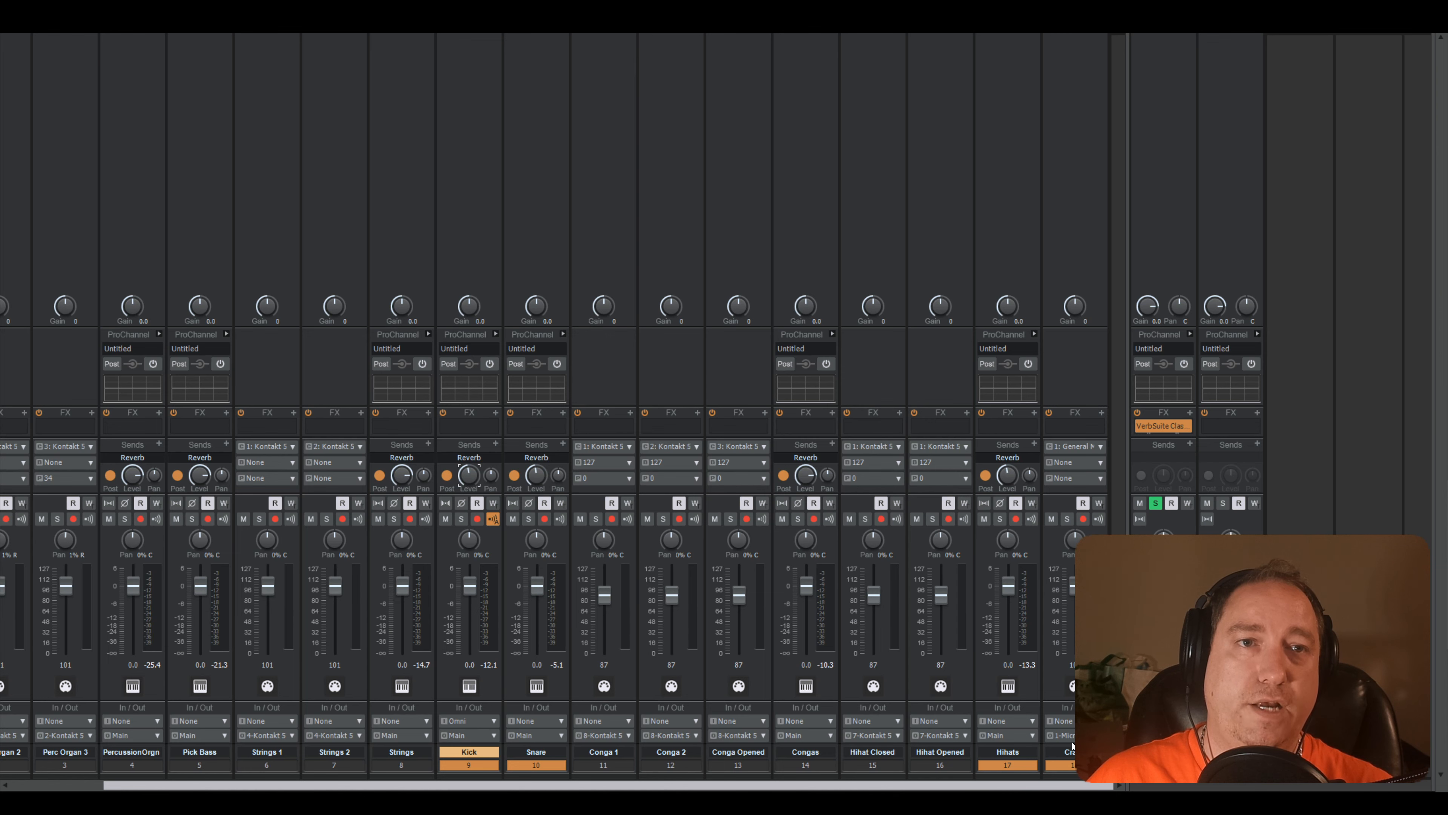
# - Move the Crash note near measure 25 slightly later in the Piano Roll, play the passage, and return to the console
pyautogui.click(1045, 751)
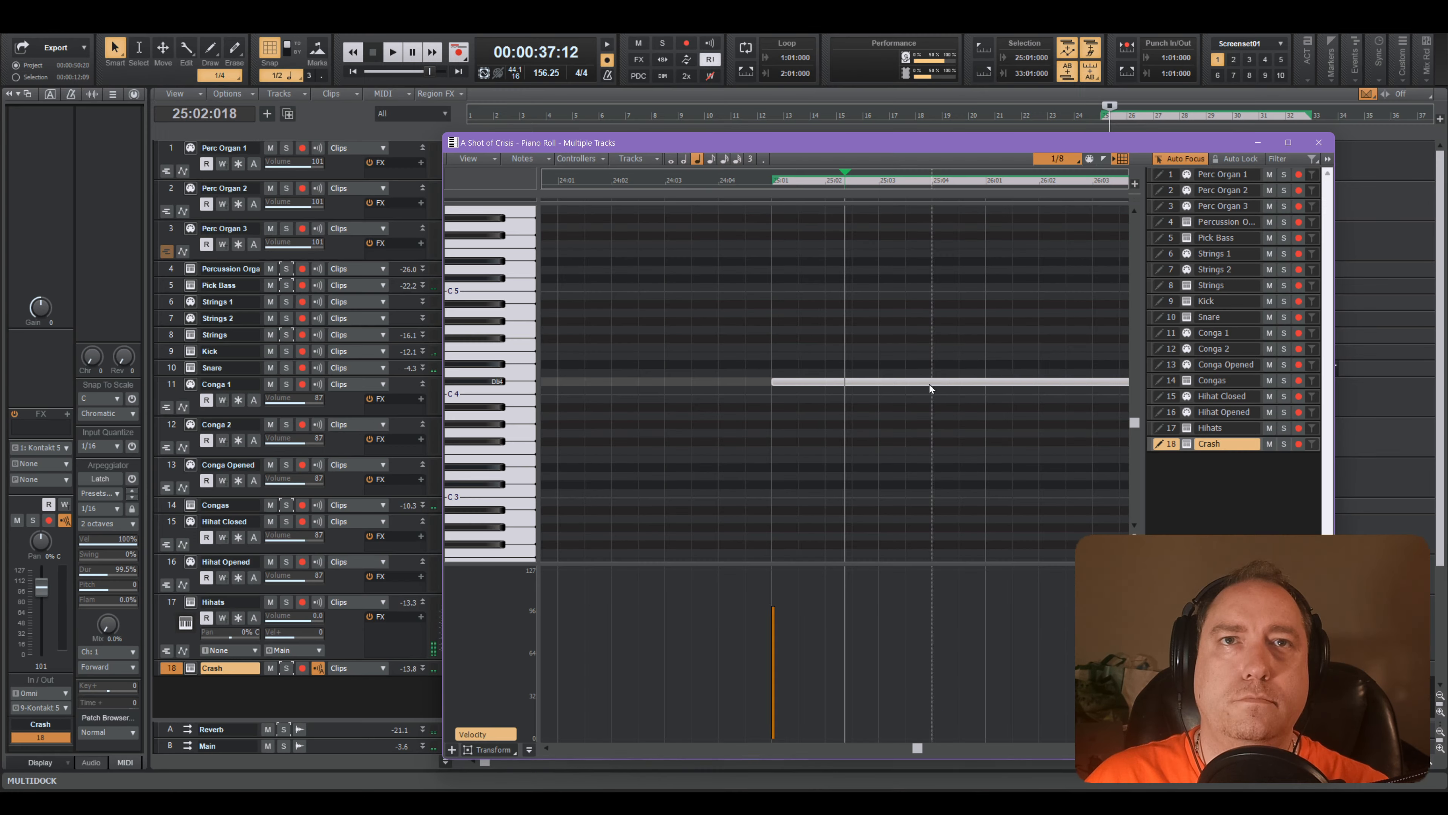
pyautogui.moveTo(931, 381); pyautogui.dragTo(962, 382)
pyautogui.press('space')
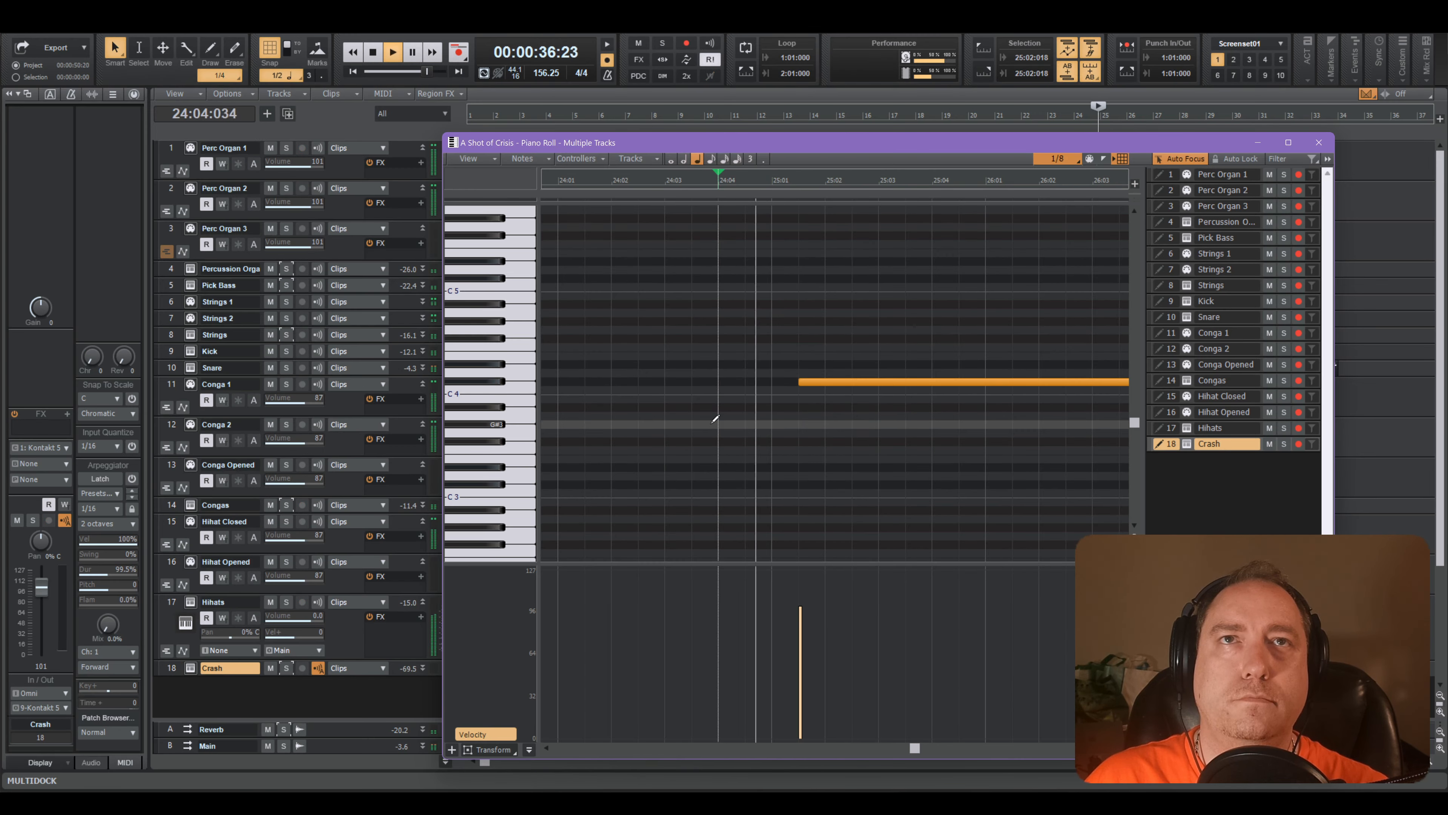
pyautogui.click(1327, 147)
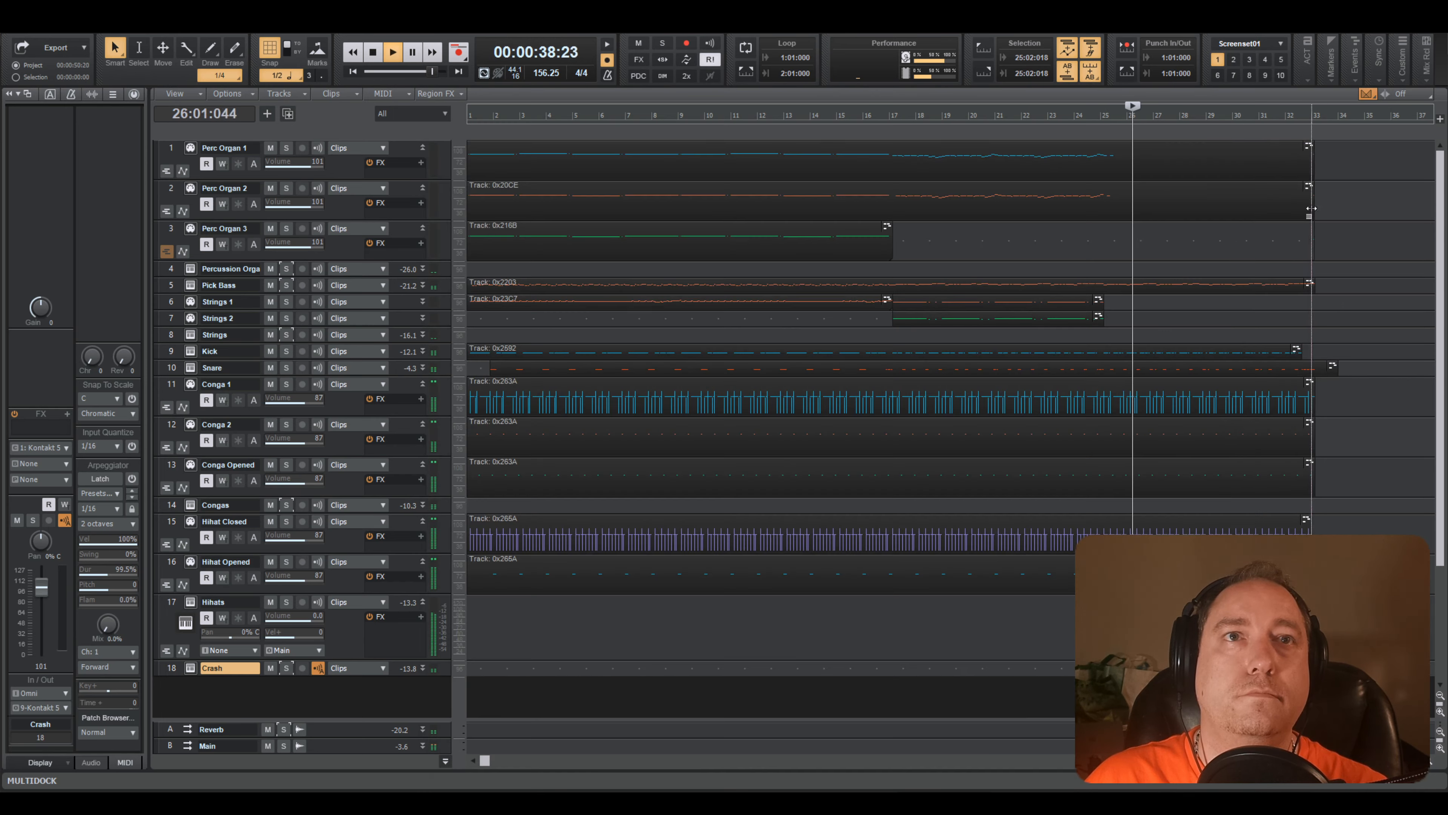
pyautogui.click(67, 27)
pyautogui.click(92, 98)
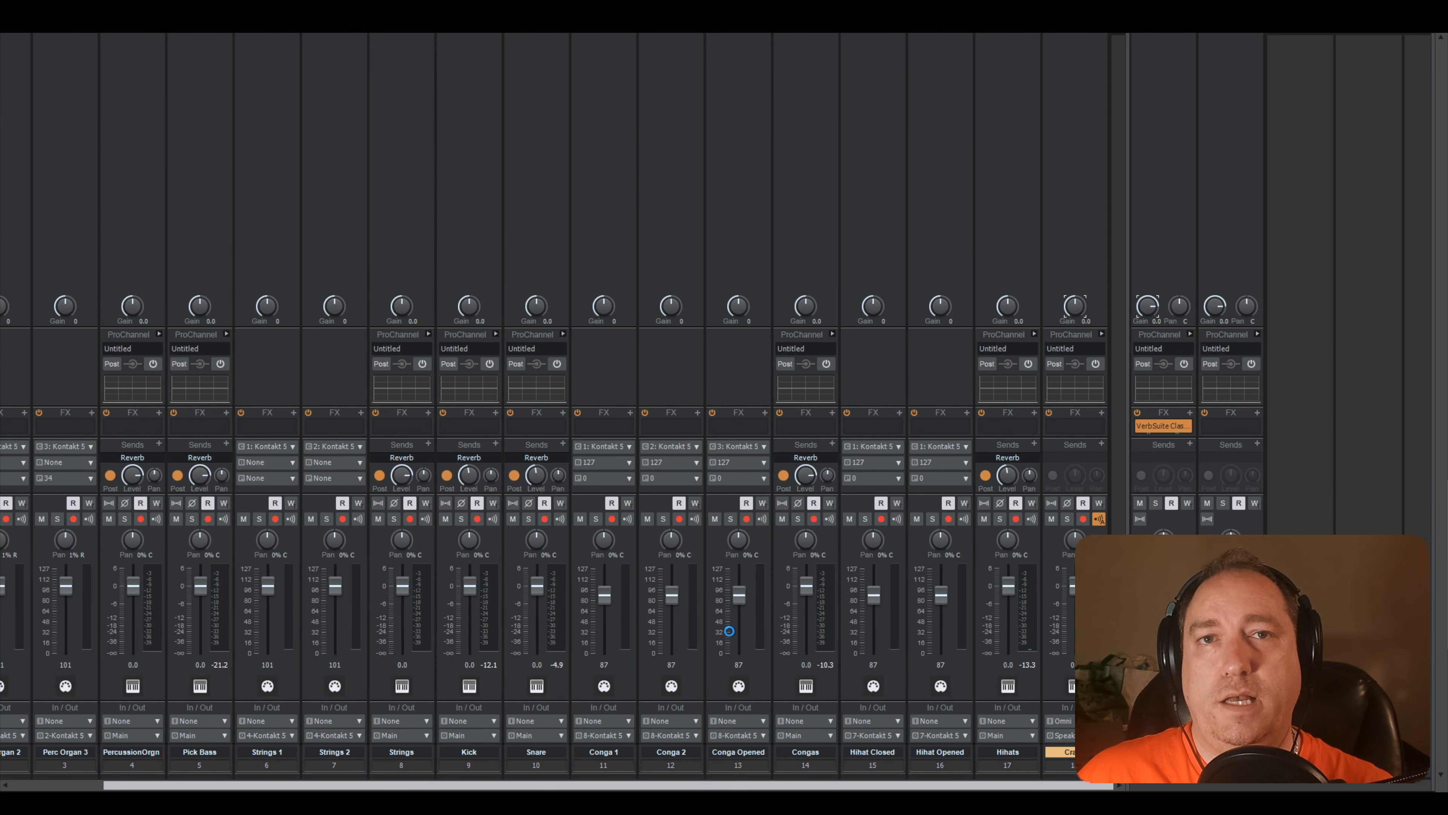
# - Play 23 A Shot of Crisis.spc in chipsynth SFC with channels 1, 2 and 3 soloed, and return to the Cakewalk console
pyautogui.click(570, 803)
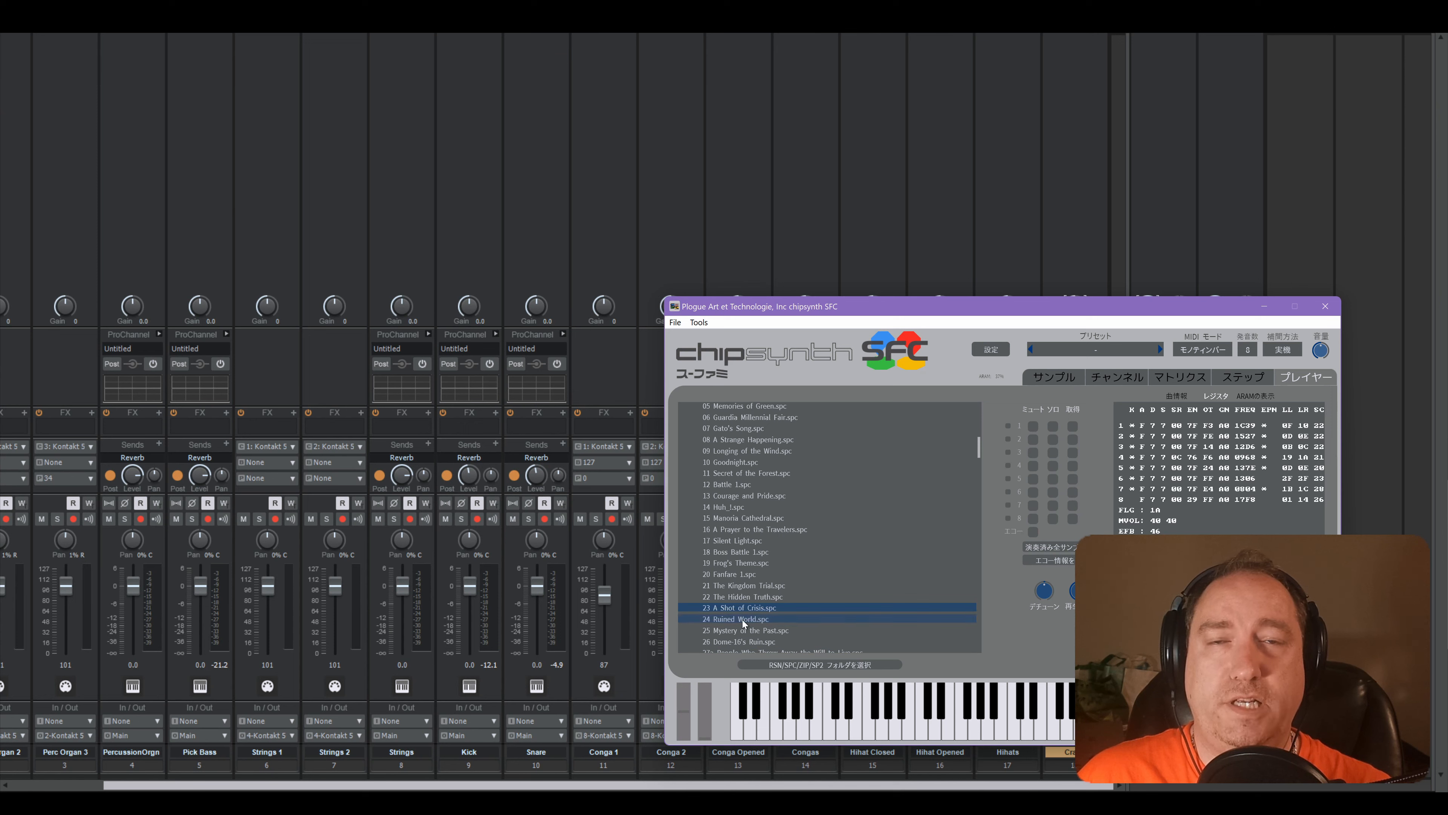
pyautogui.doubleClick(727, 608)
pyautogui.click(1057, 427)
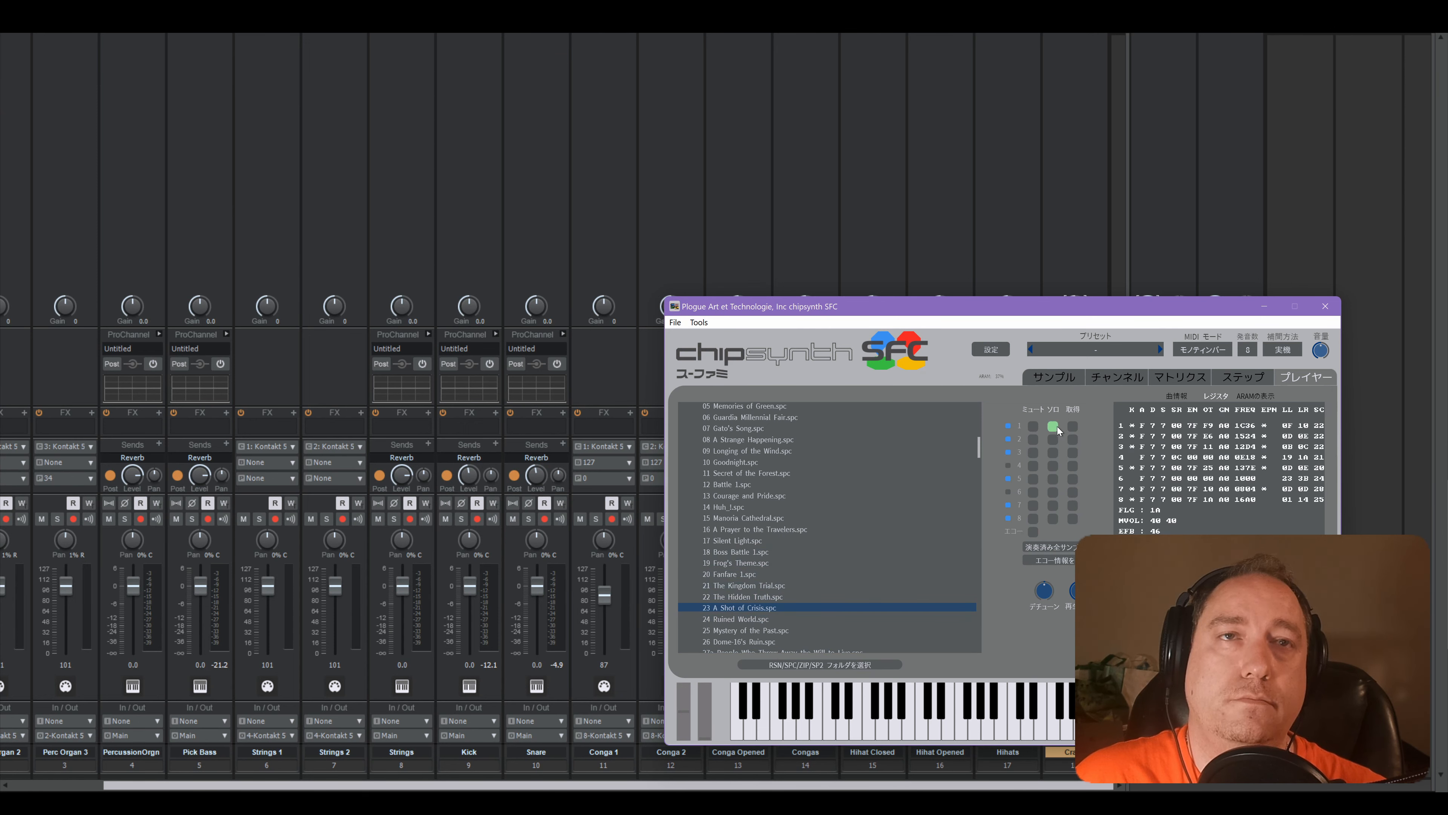
pyautogui.click(1056, 440)
pyautogui.click(1055, 452)
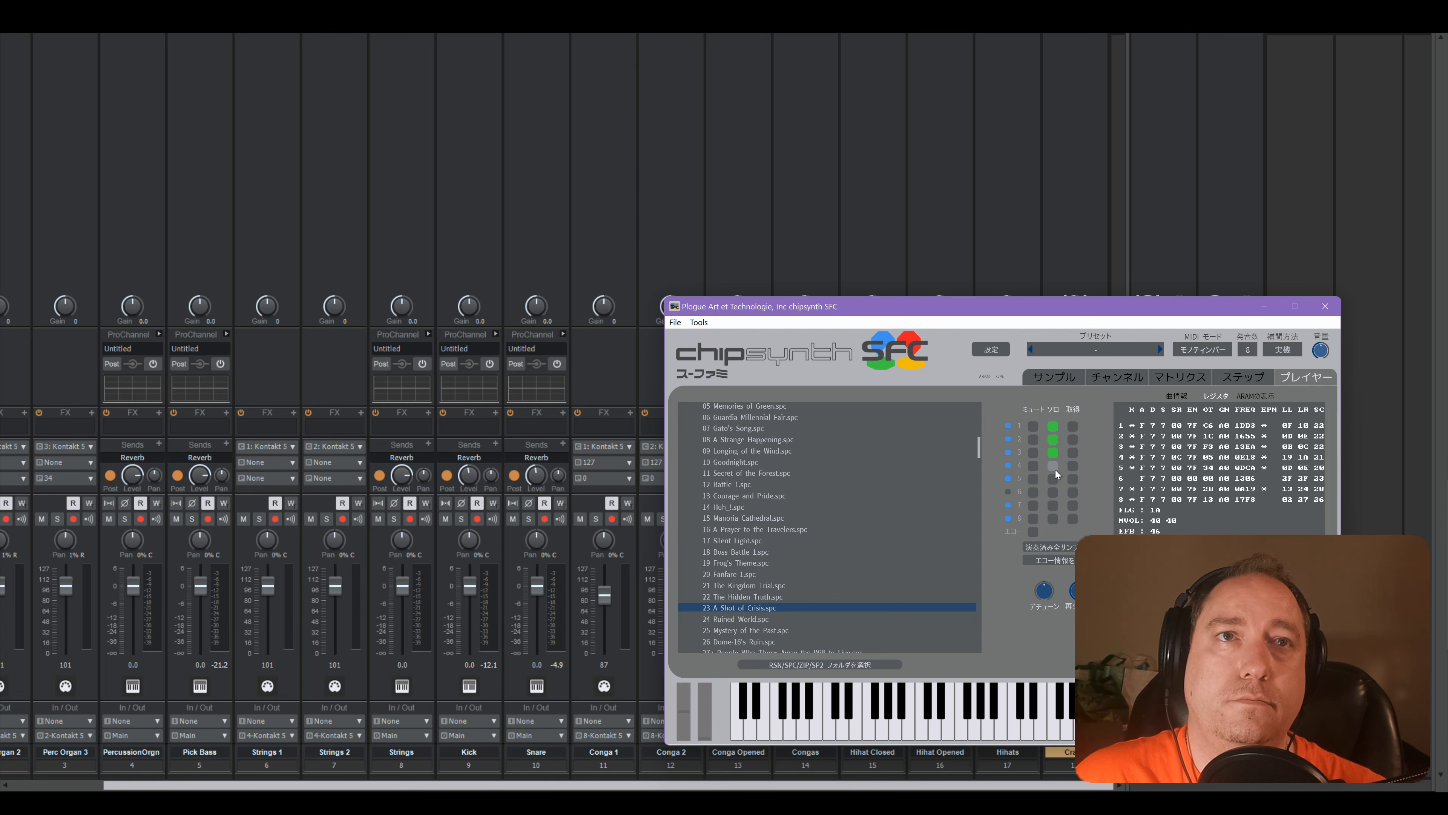
pyautogui.hotkey('alt', 'Tab')
pyautogui.moveTo(177, 786); pyautogui.dragTo(80, 786)
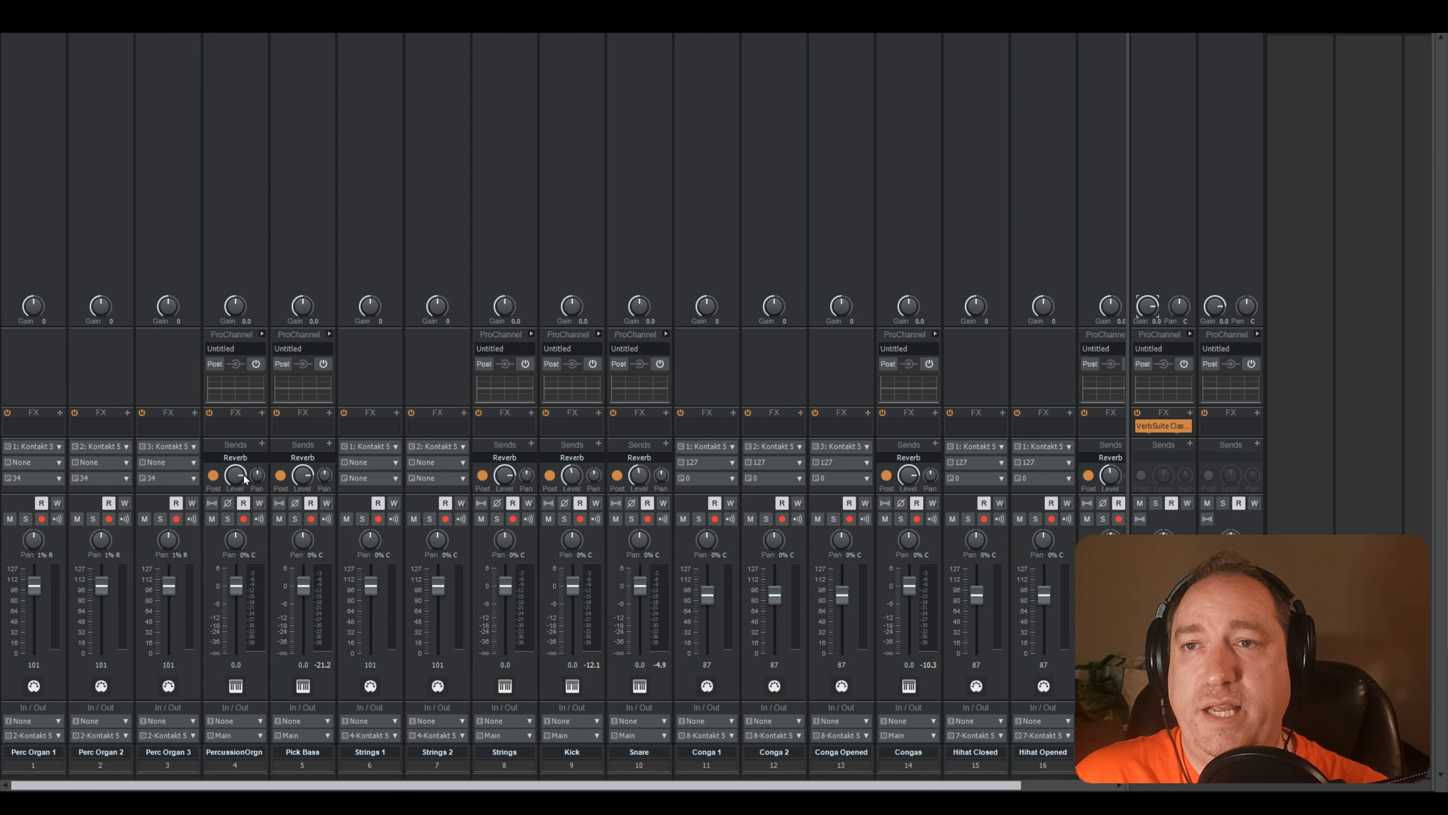
pyautogui.moveTo(287, 788); pyautogui.dragTo(380, 787)
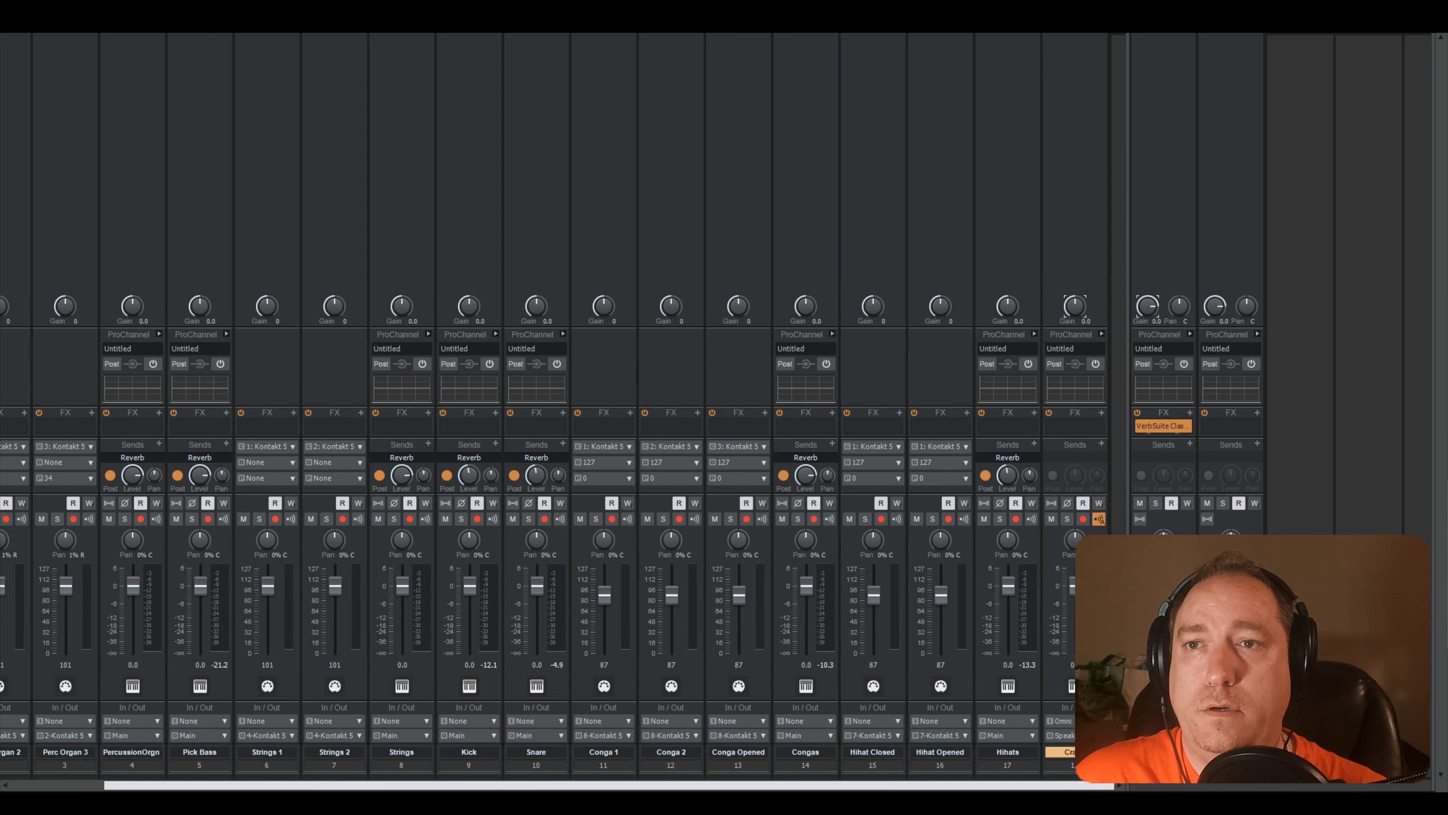
# - Switch to chipsynth SFC and solo channels 5 and 6 in turn to hear them separately
pyautogui.hotkey('alt', 'Tab')
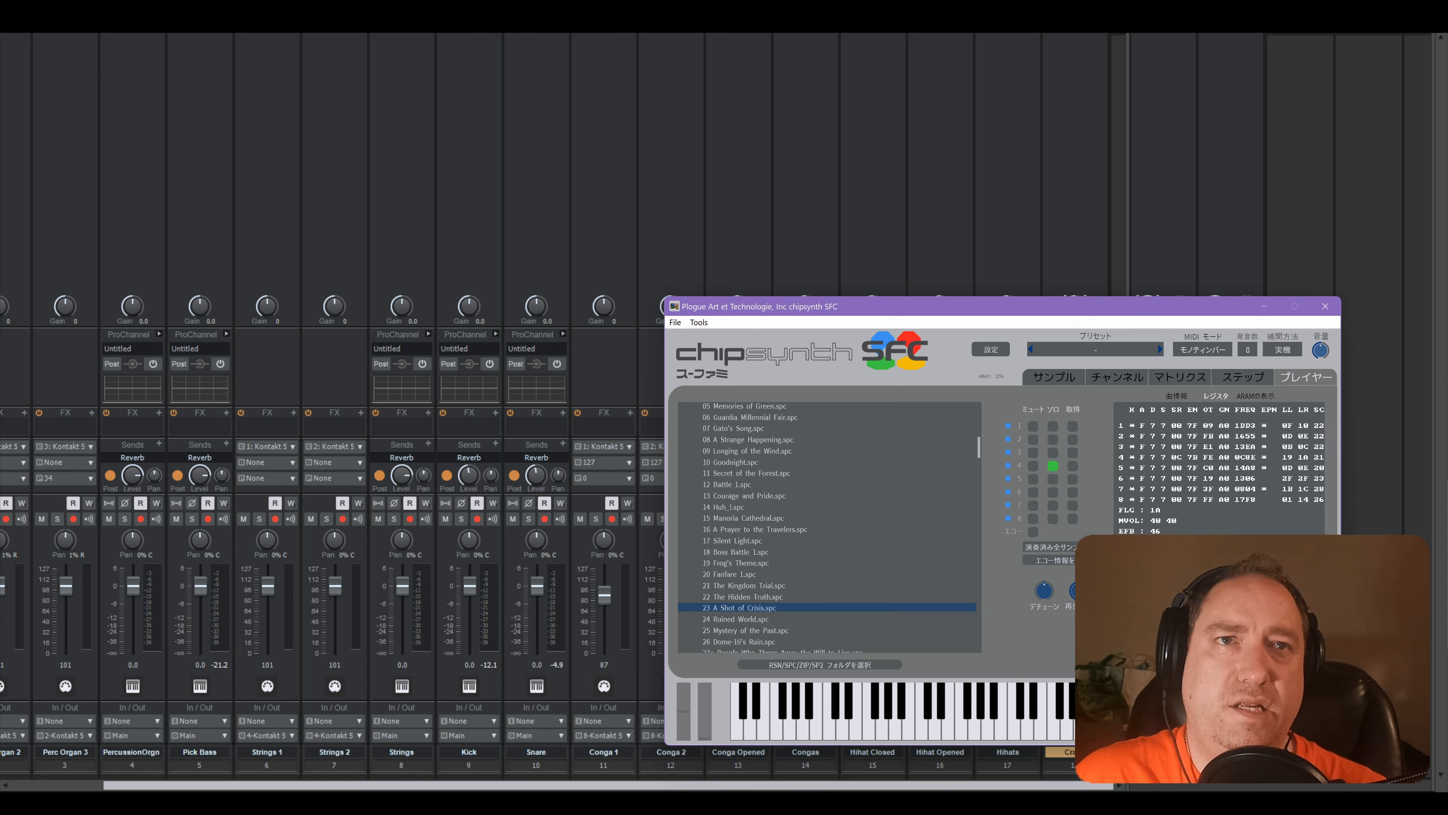
pyautogui.click(1051, 480)
pyautogui.click(1054, 465)
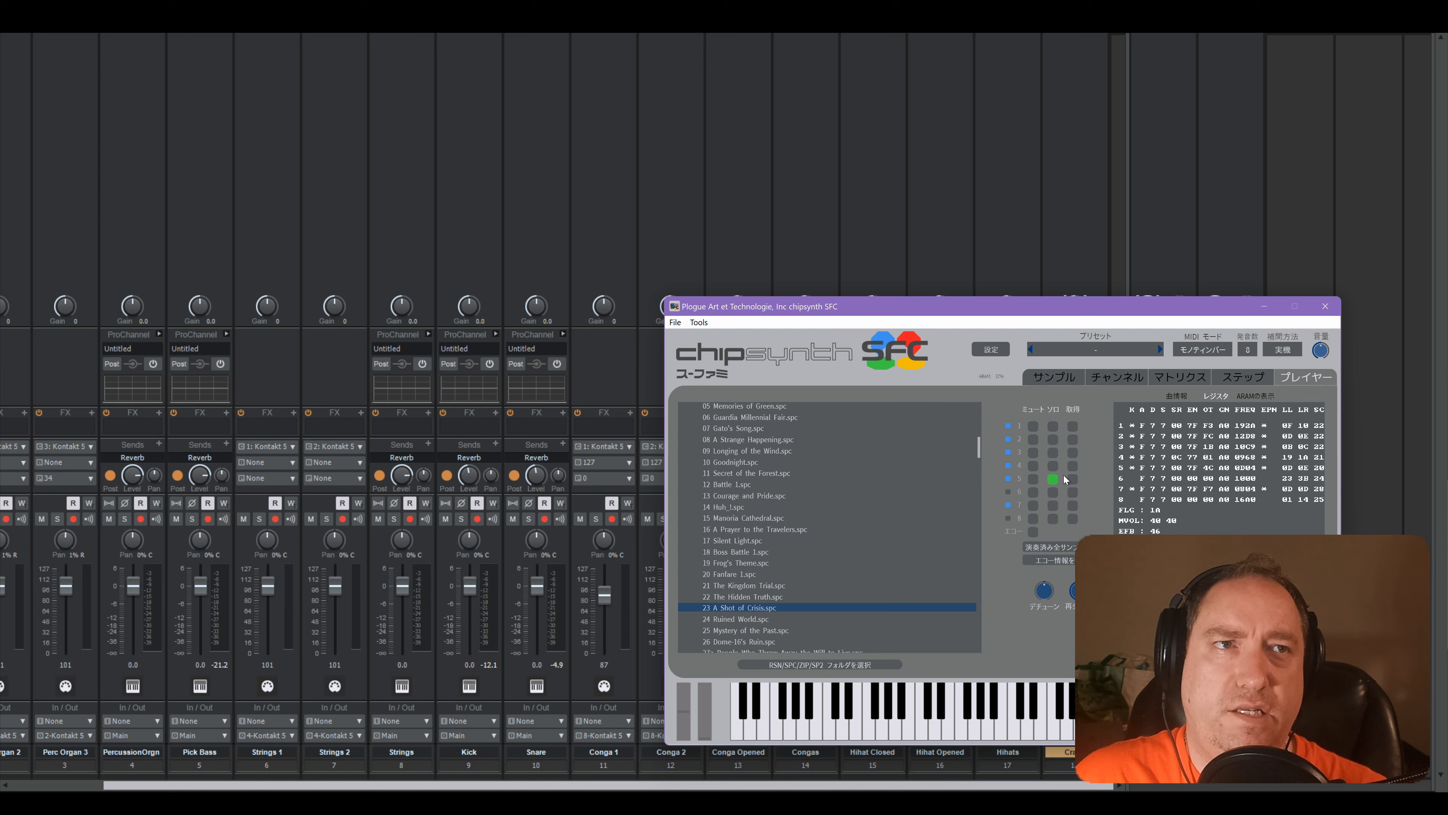
pyautogui.click(1053, 492)
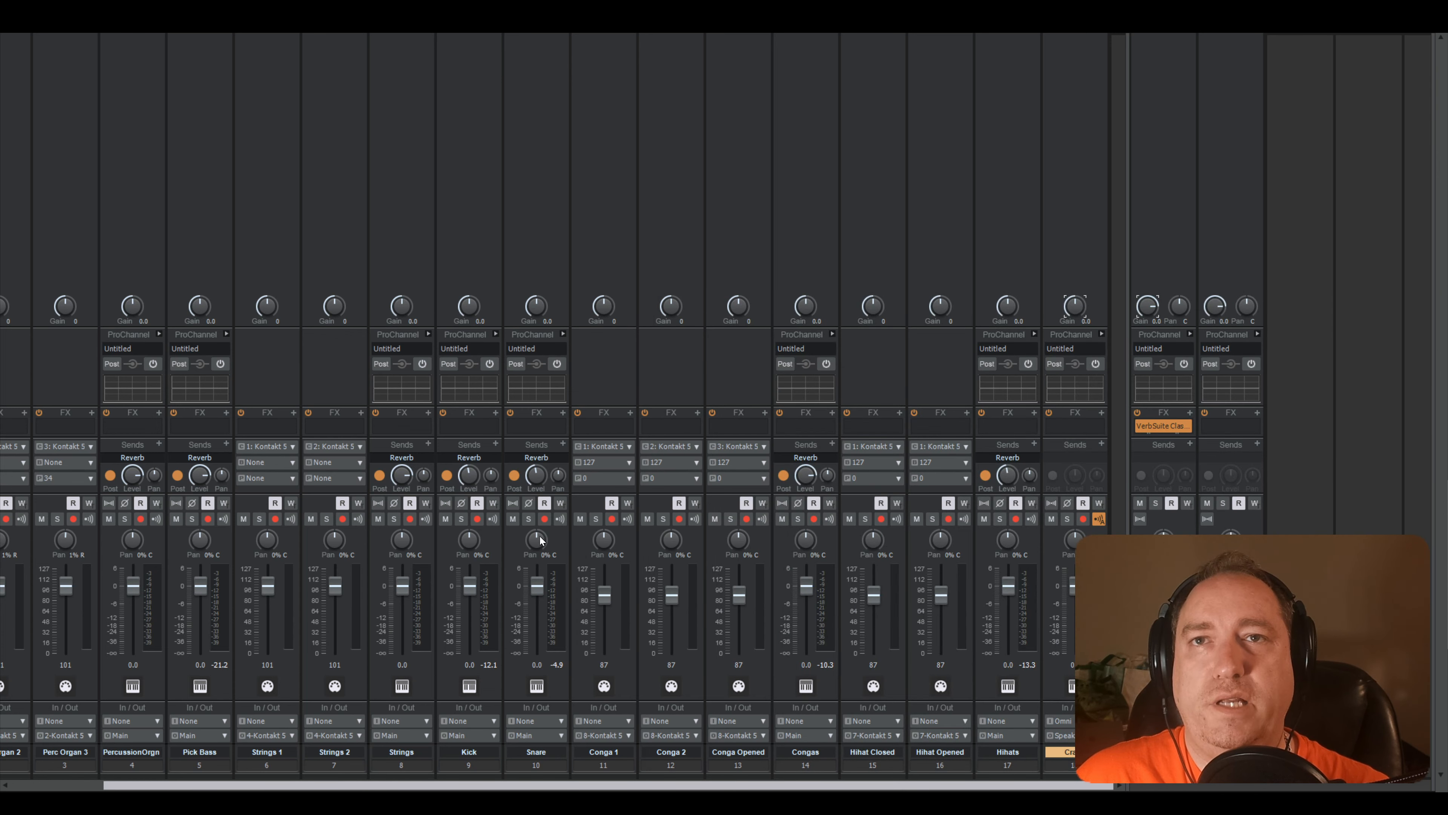
# - Pan the Snare channel about 33% right, make its Reverb send follow the track pan, and play the song
pyautogui.moveTo(541, 540); pyautogui.dragTo(540, 532)
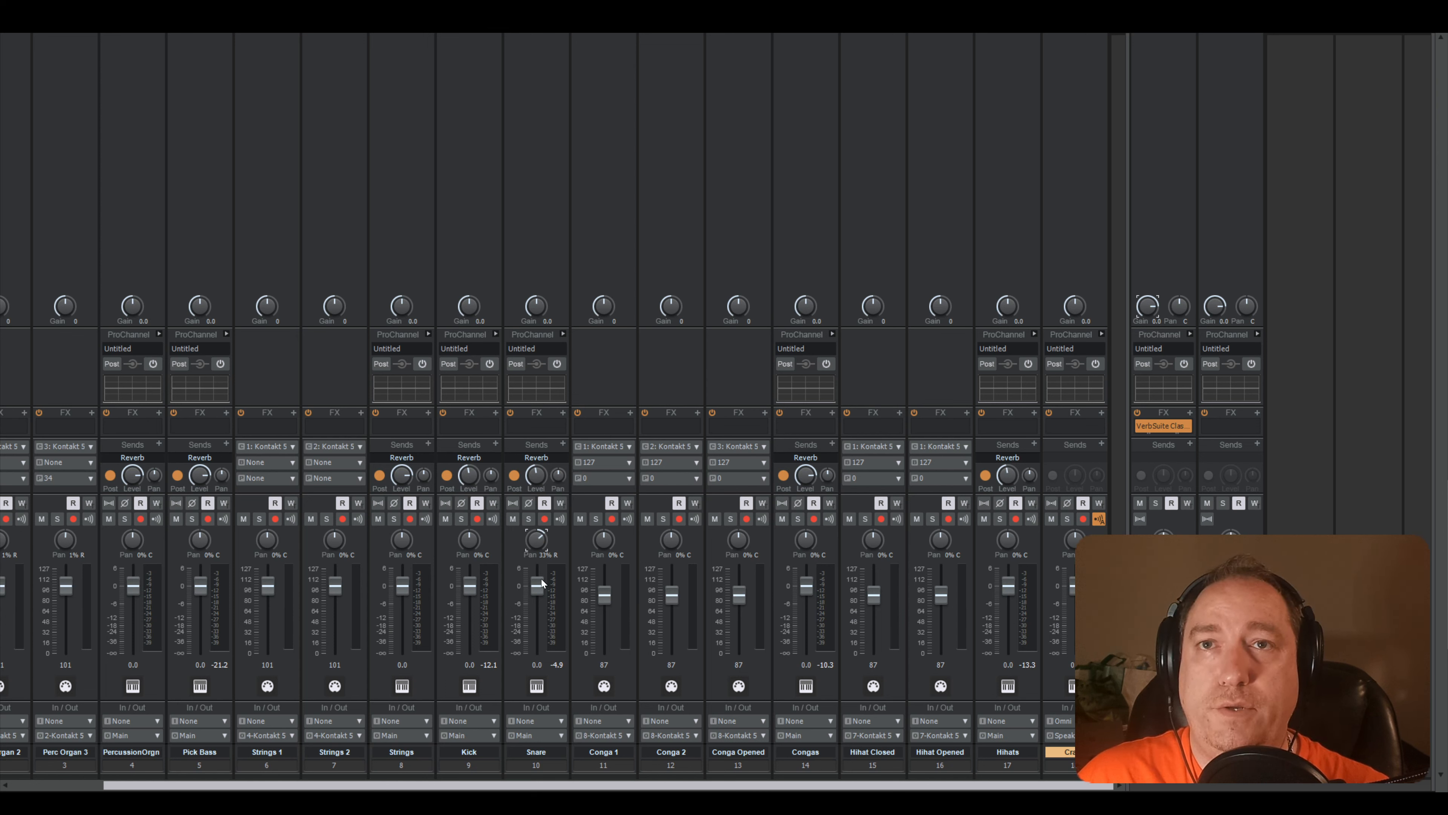
pyautogui.rightClick(559, 482)
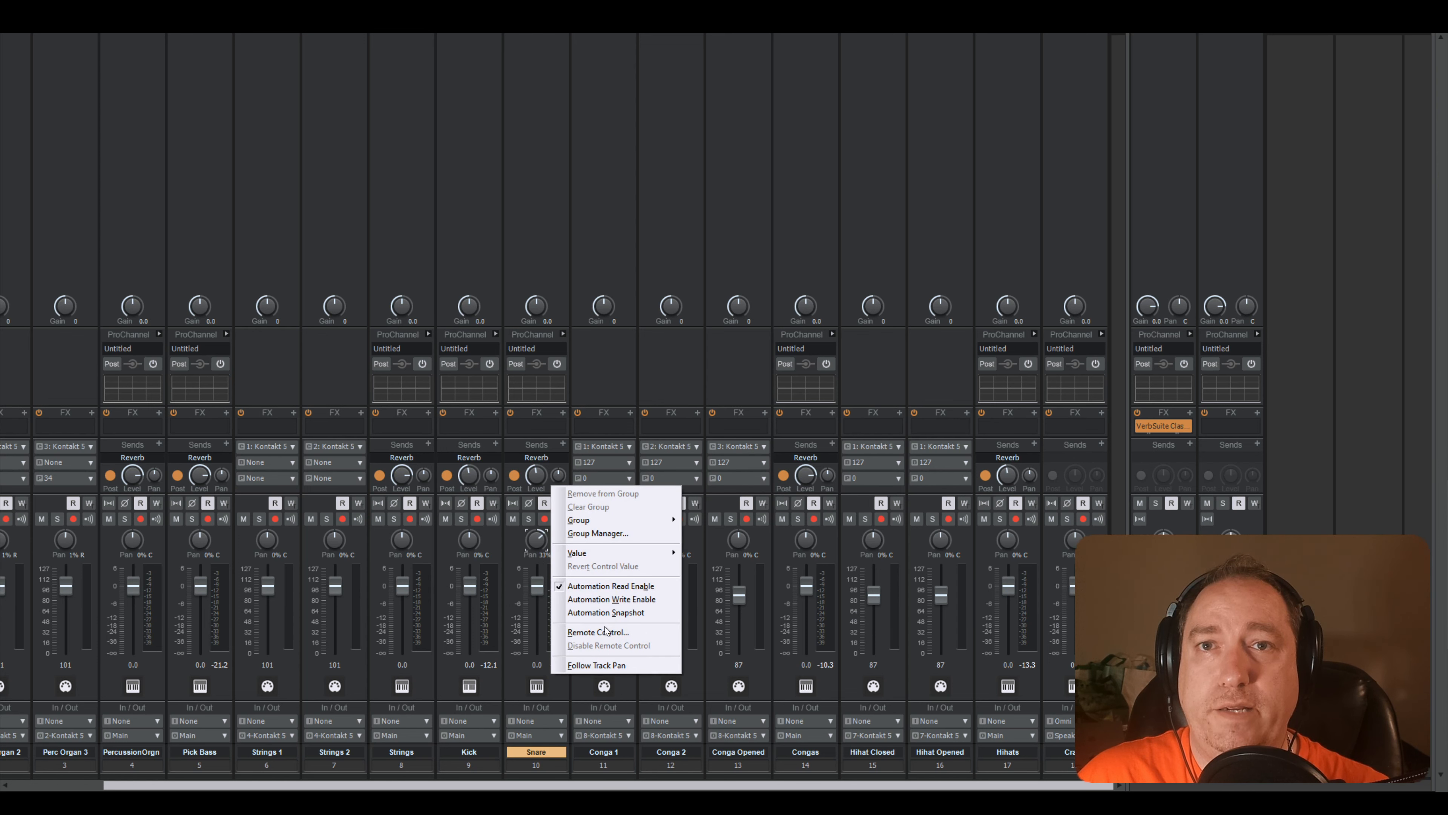
pyautogui.click(612, 665)
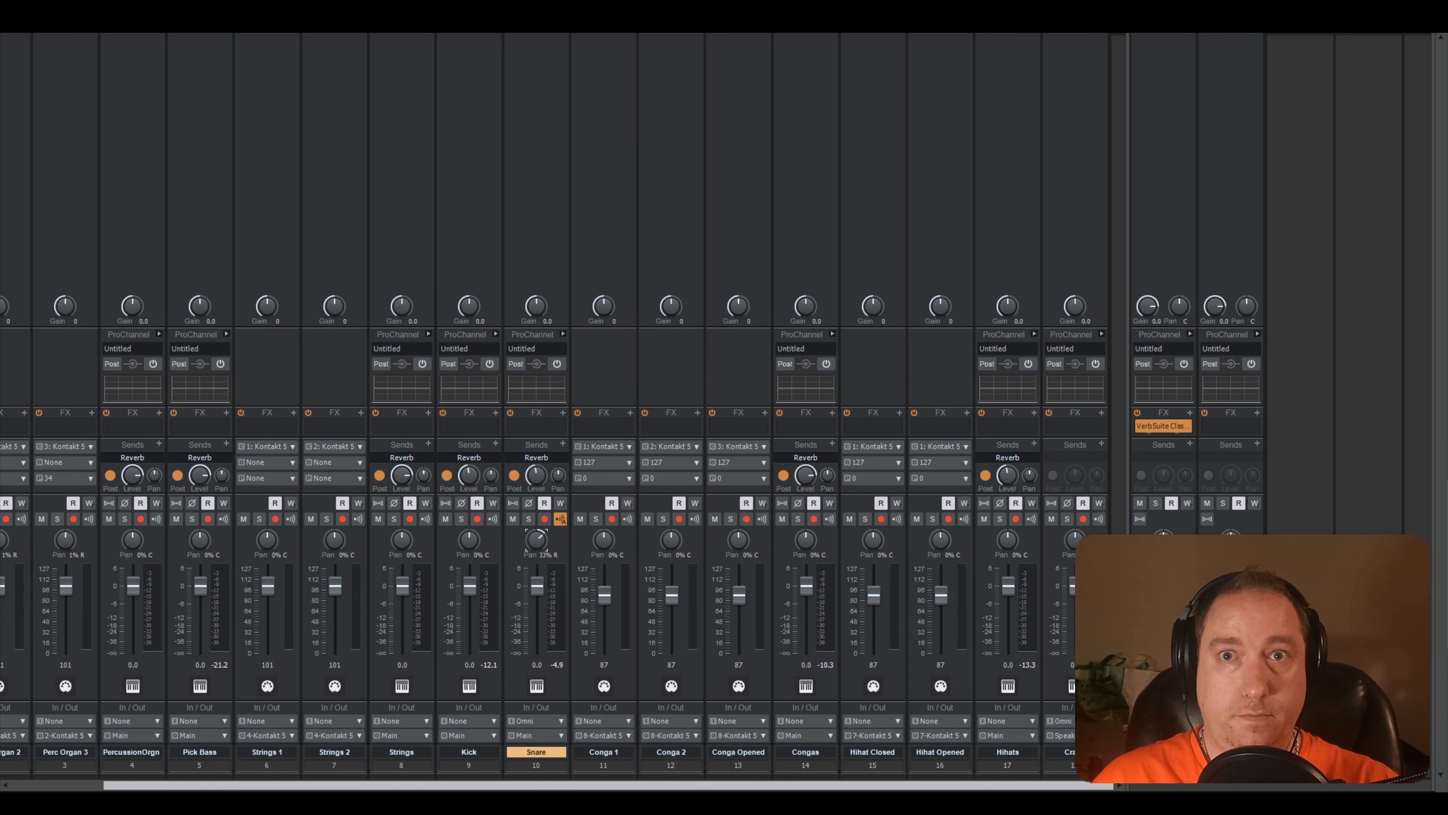
pyautogui.press('space')
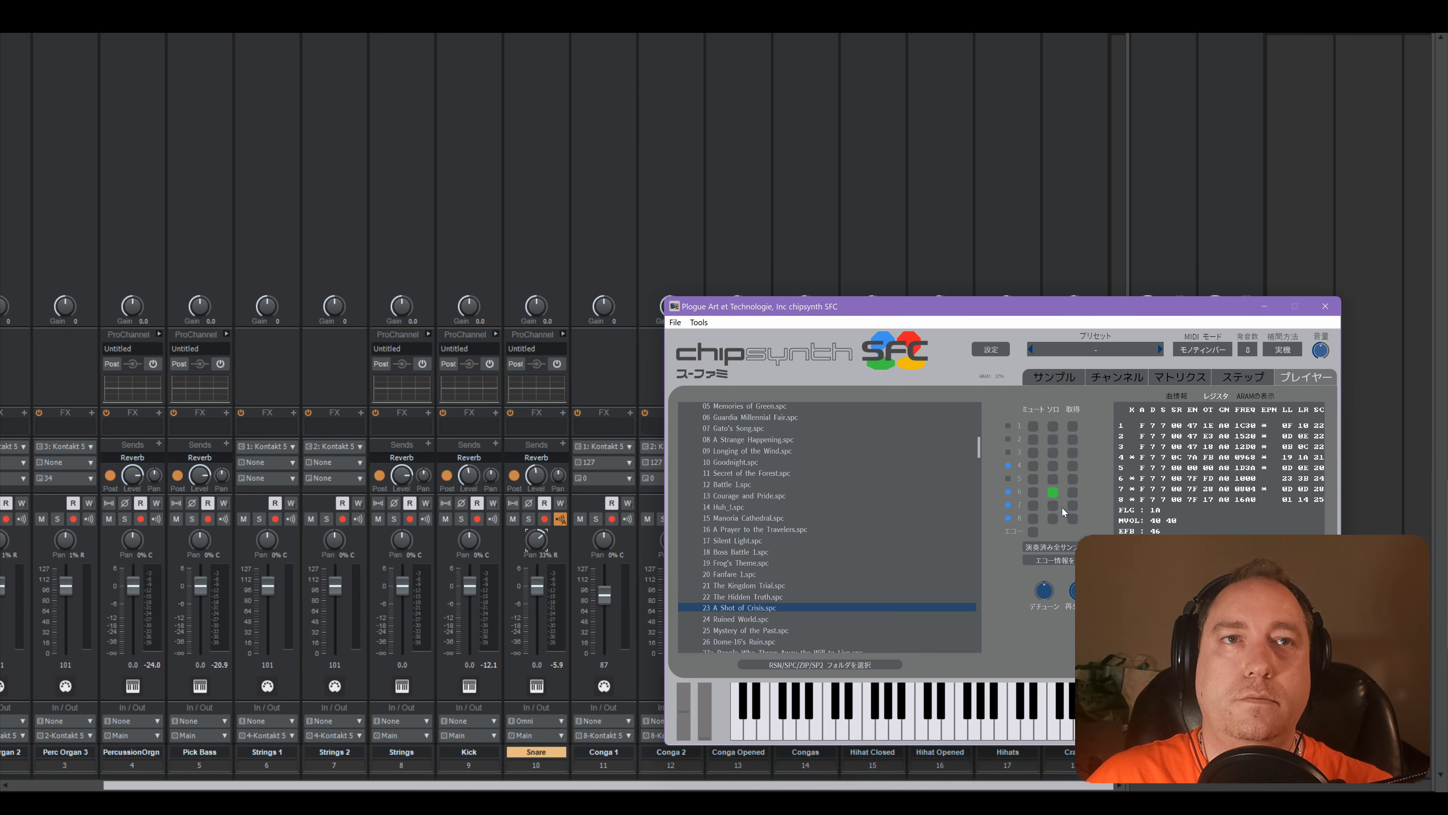
# - Solo channel 7 in chipsynth SFC and compare it with the Conga channels in the console
pyautogui.click(1054, 505)
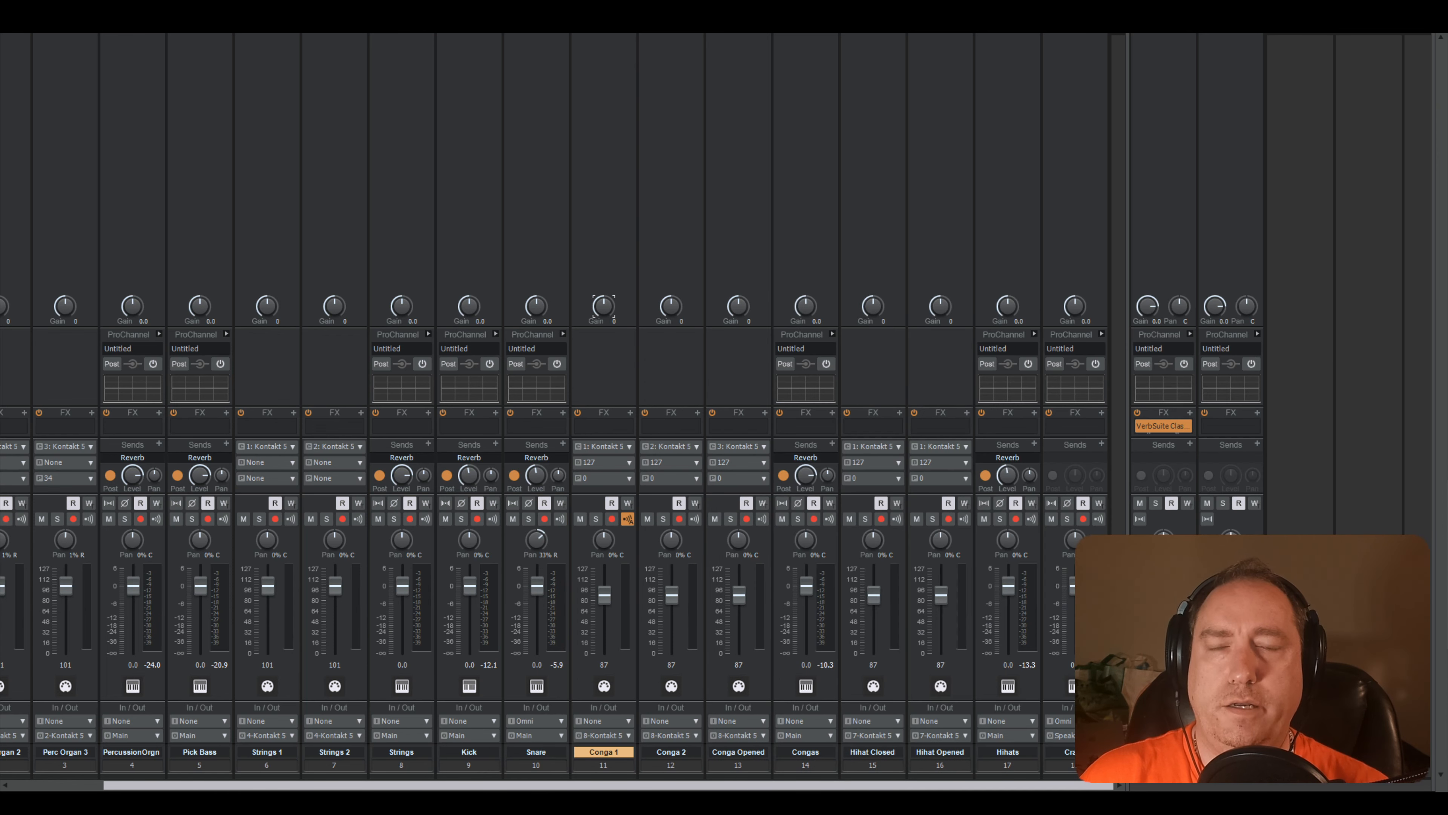
pyautogui.moveTo(507, 800)
pyautogui.click(506, 747)
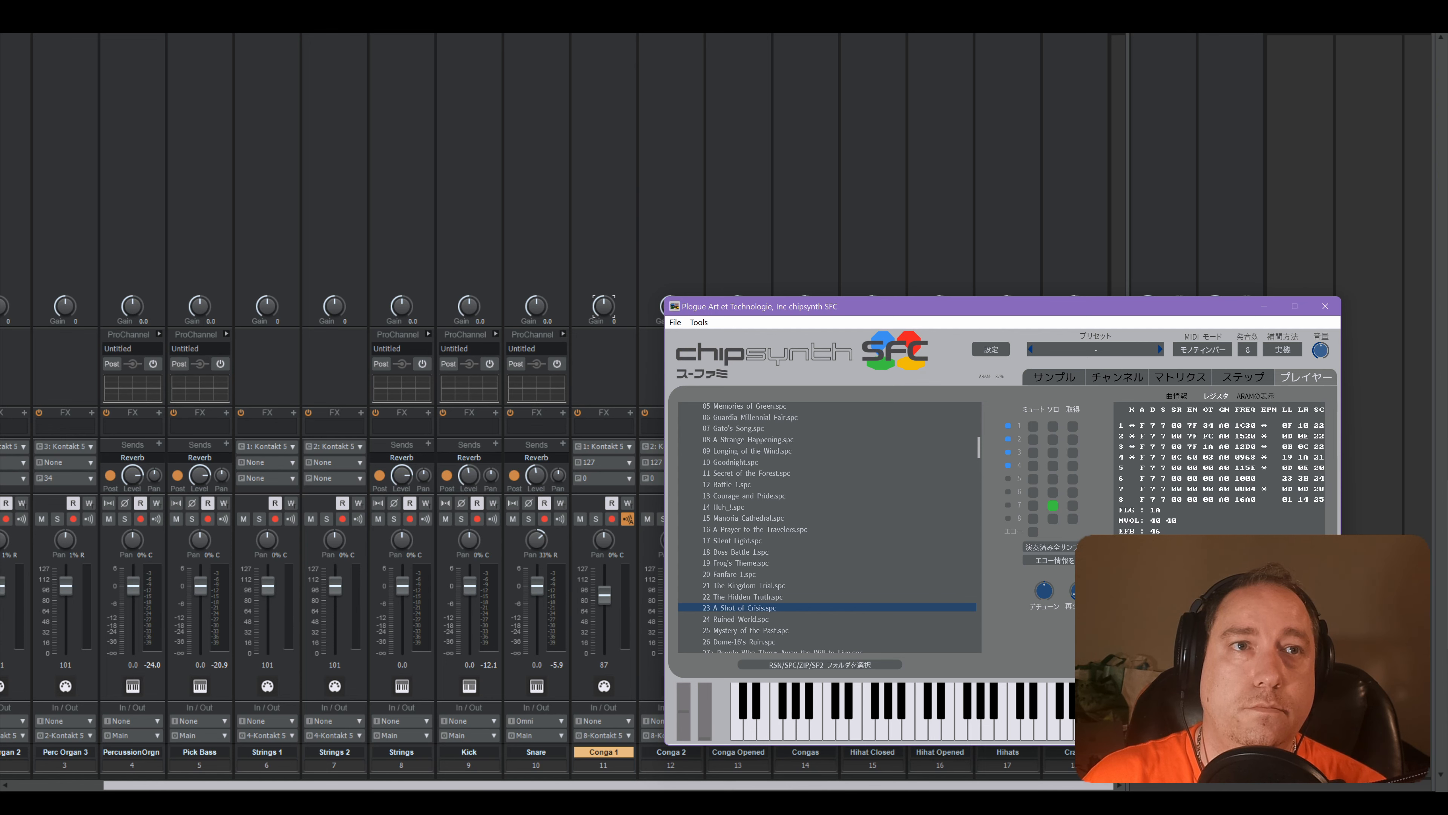
# - Pan Conga 2 50% right and Conga Opened 51% left, and play the song with the Congas soloed briefly
pyautogui.click(650, 645)
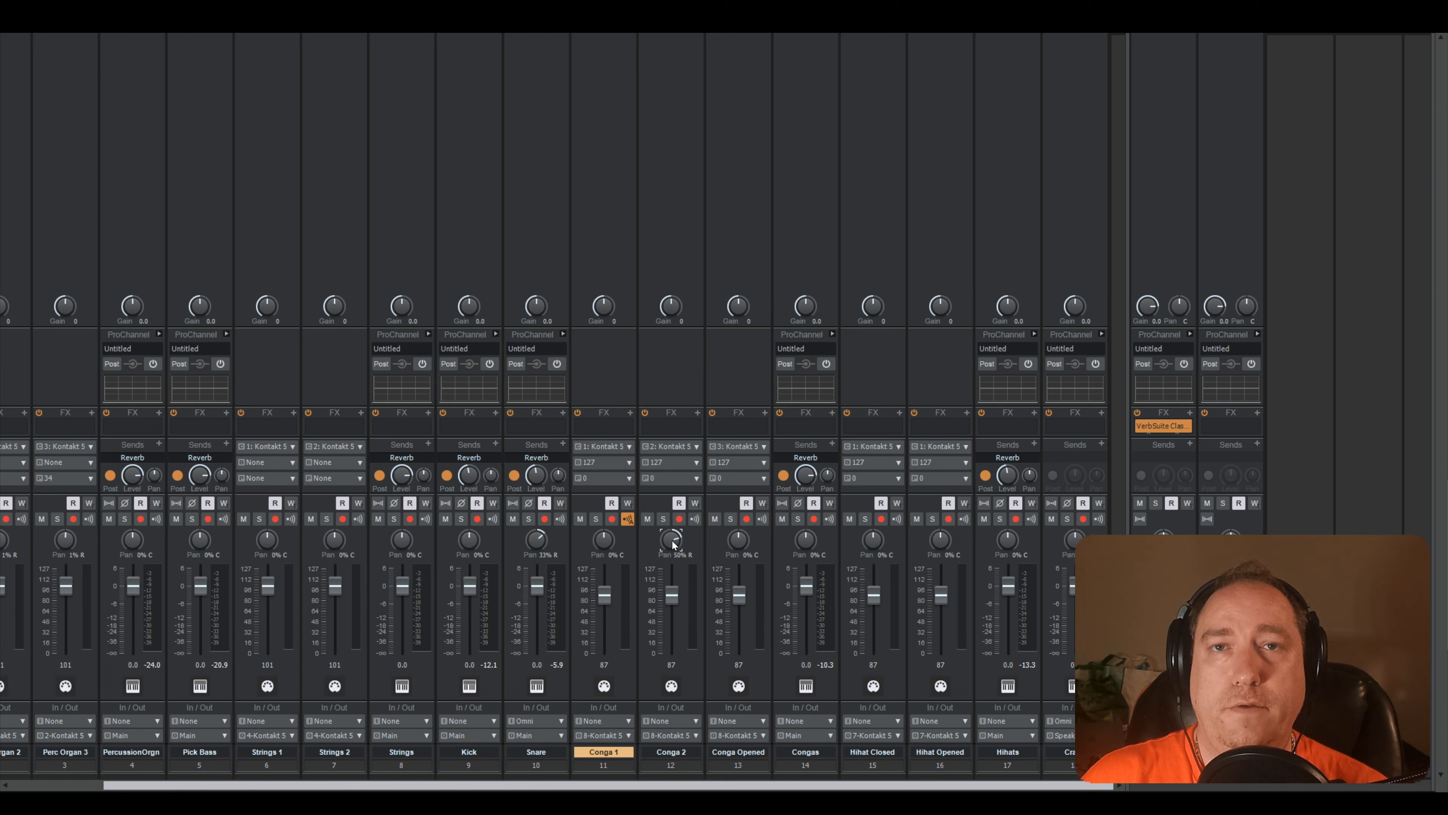
pyautogui.moveTo(737, 536); pyautogui.dragTo(737, 562)
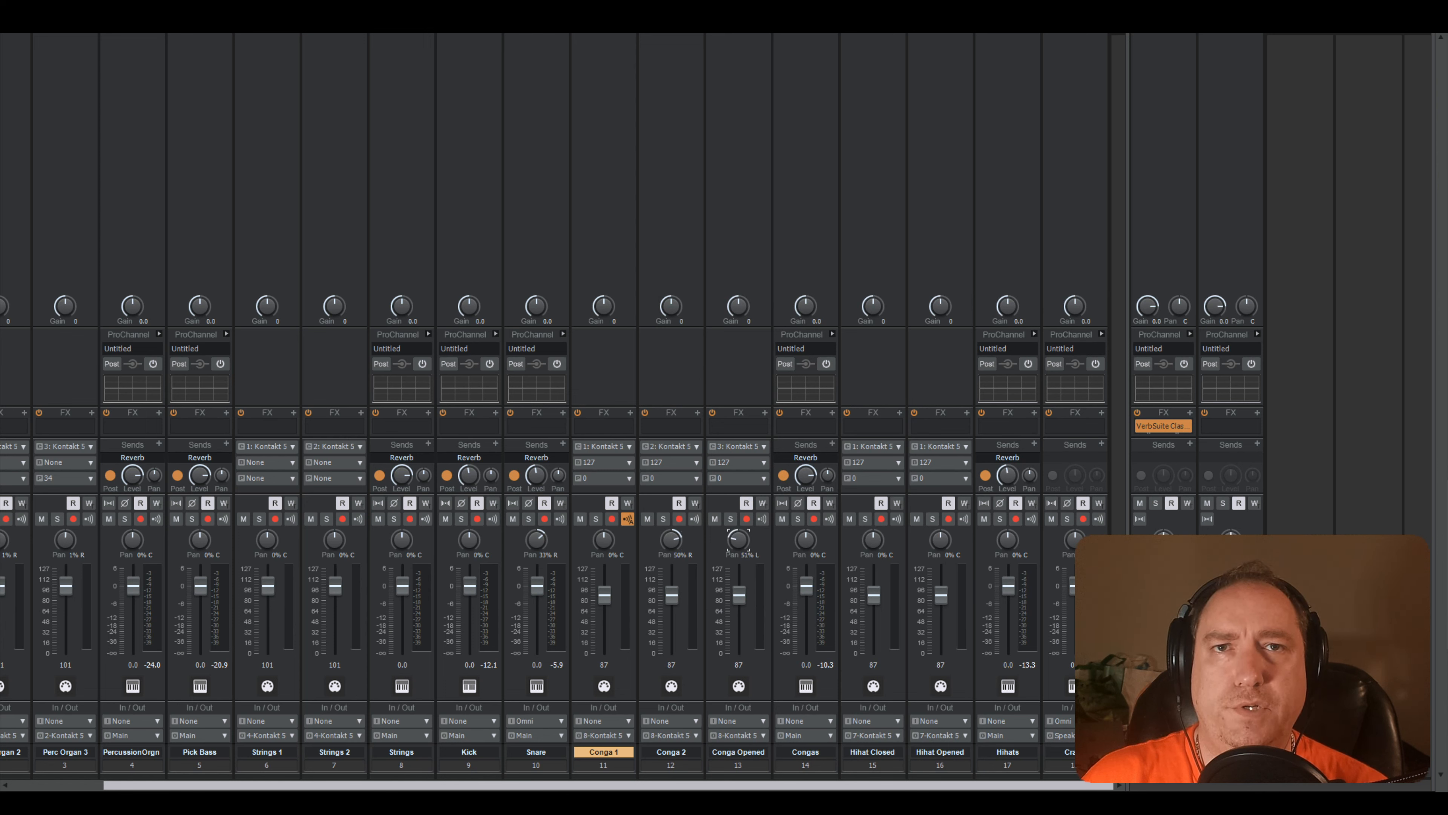
pyautogui.press('space')
pyautogui.click(800, 520)
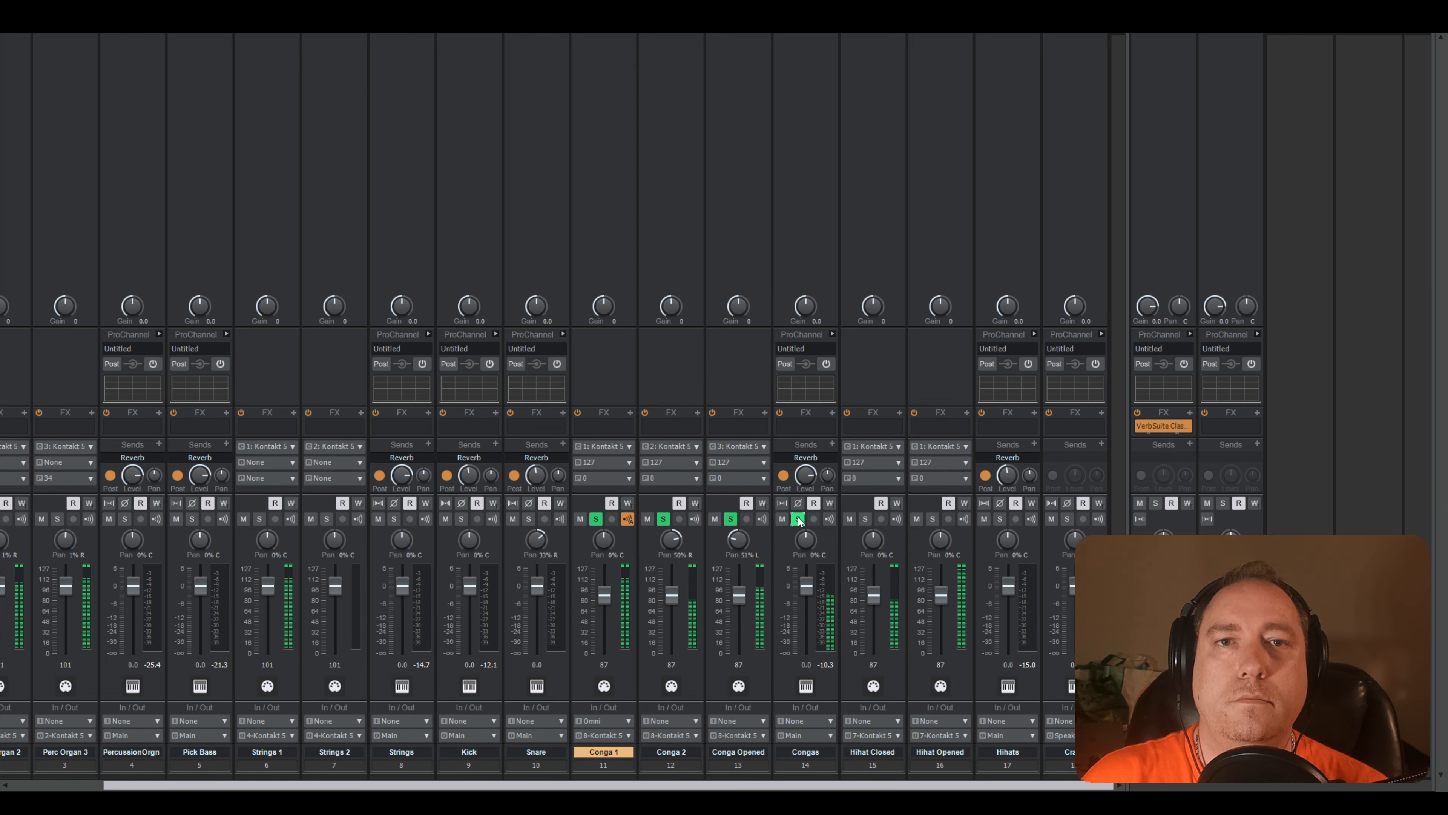
pyautogui.click(800, 520)
pyautogui.press('space')
# - Solo channel 8 in chipsynth SFC, and play the song in the Cakewalk console with the Crash channel selected
pyautogui.hotkey('alt', 'Tab')
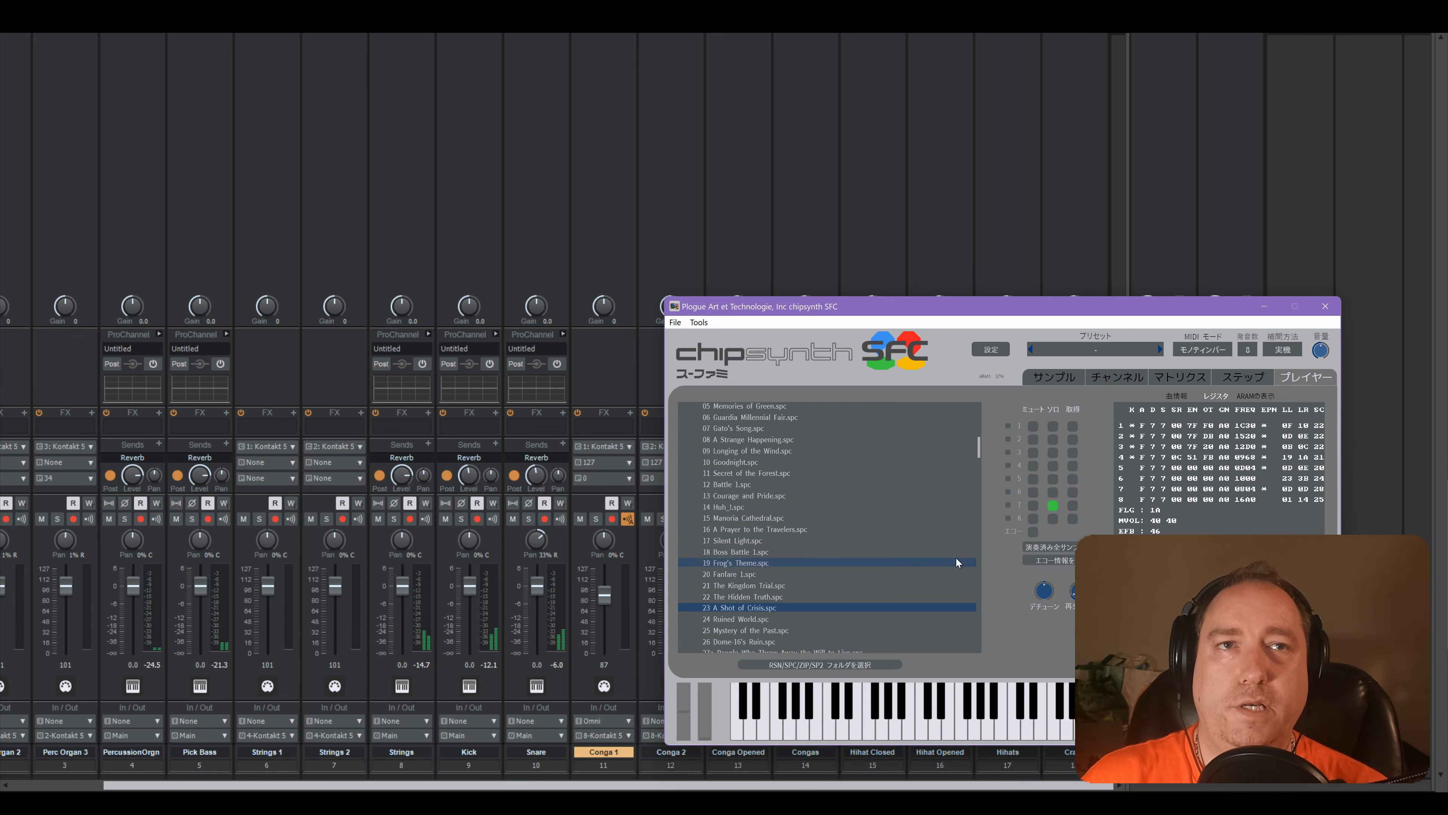
pyautogui.click(1053, 517)
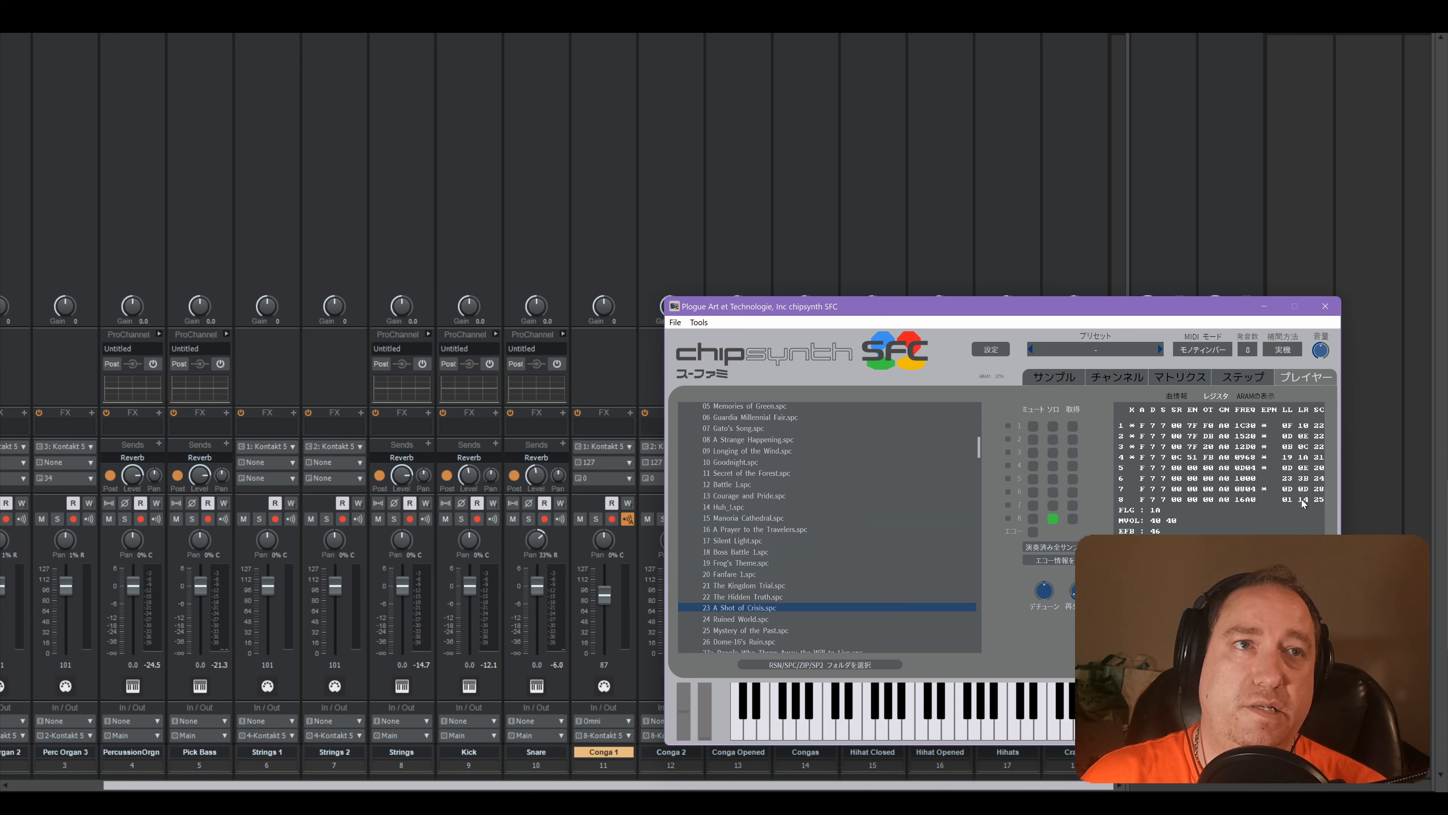
pyautogui.click(1053, 518)
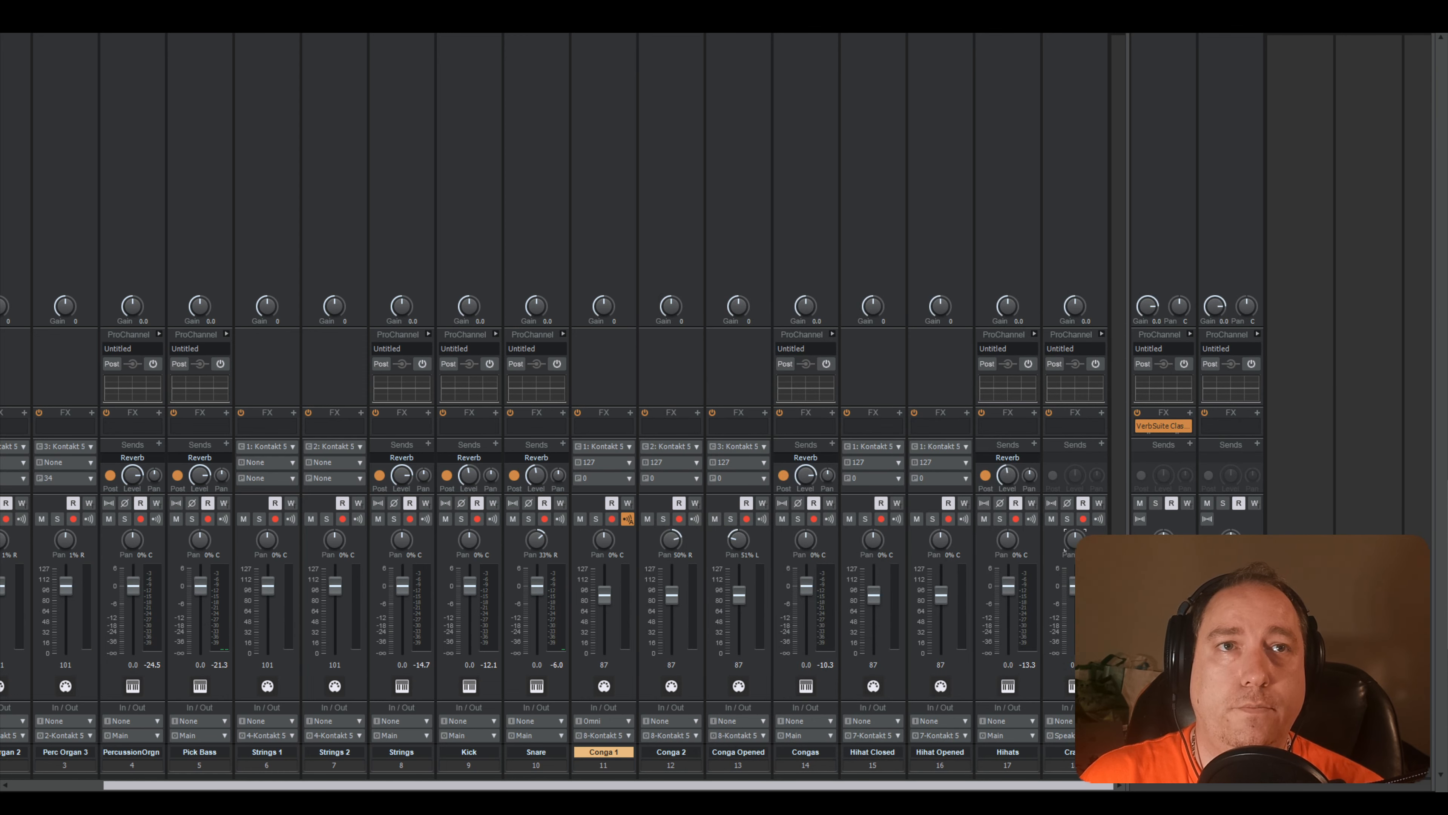
pyautogui.click(1078, 752)
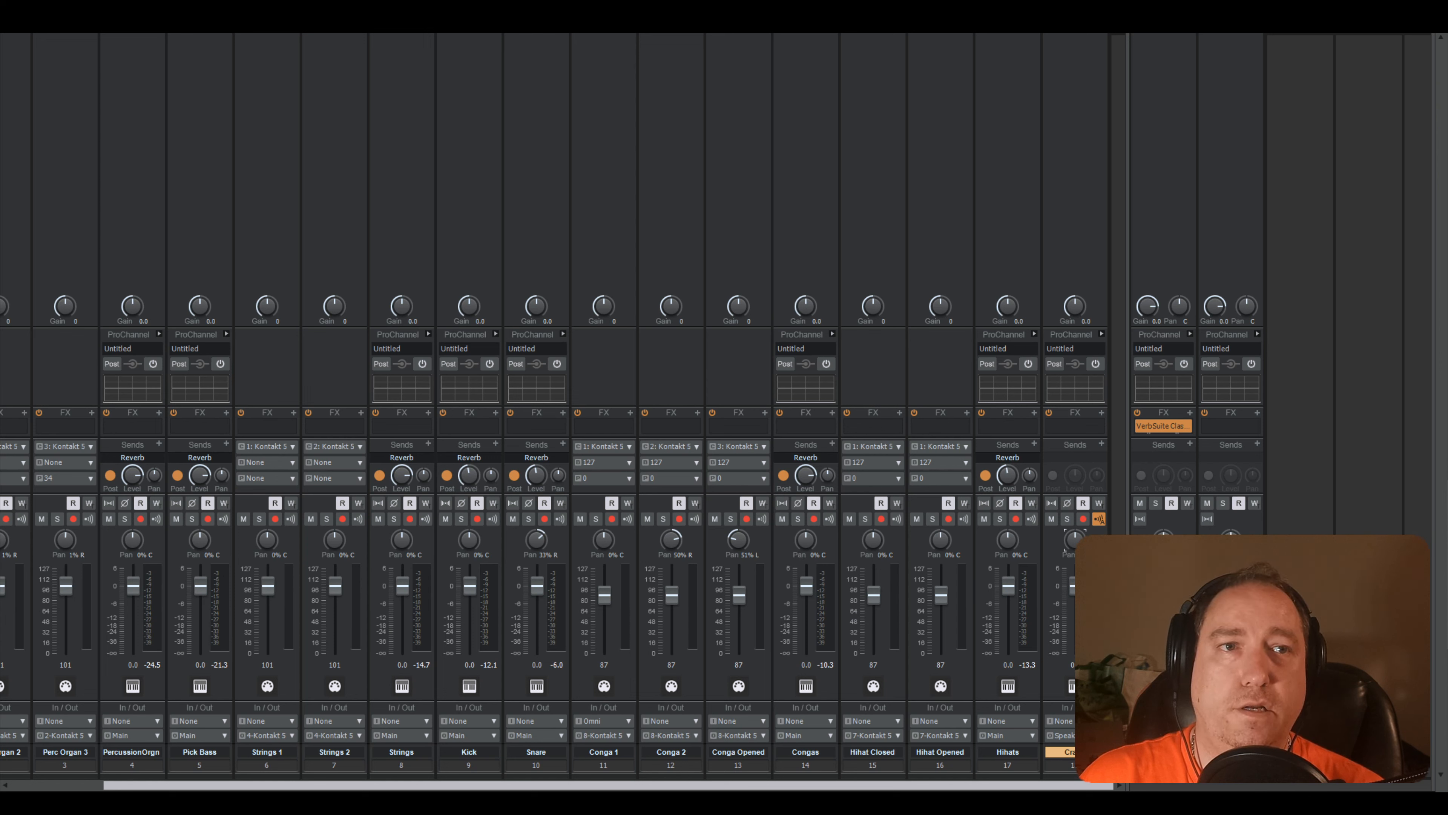
pyautogui.press('space')
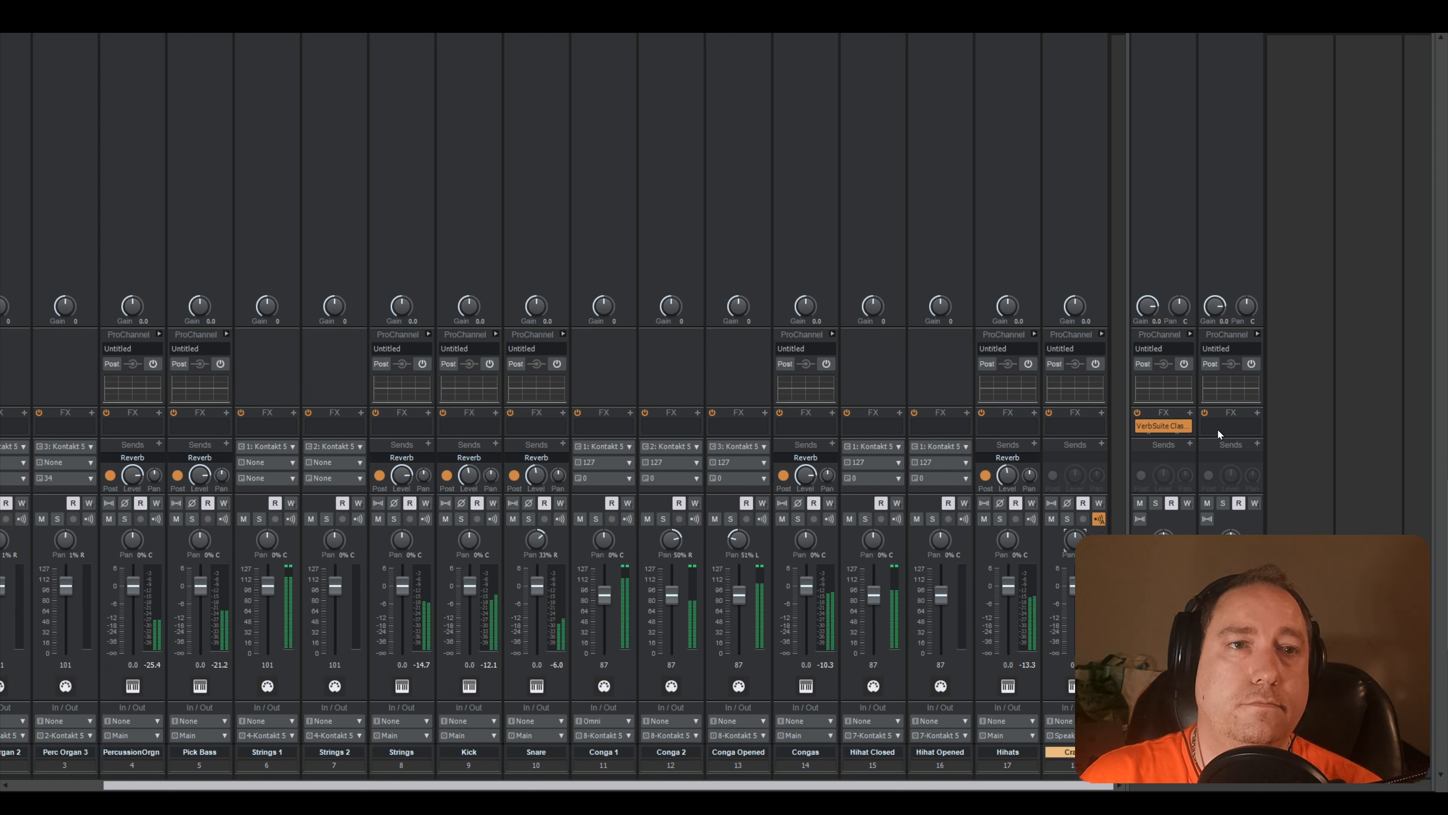
pyautogui.press('space')
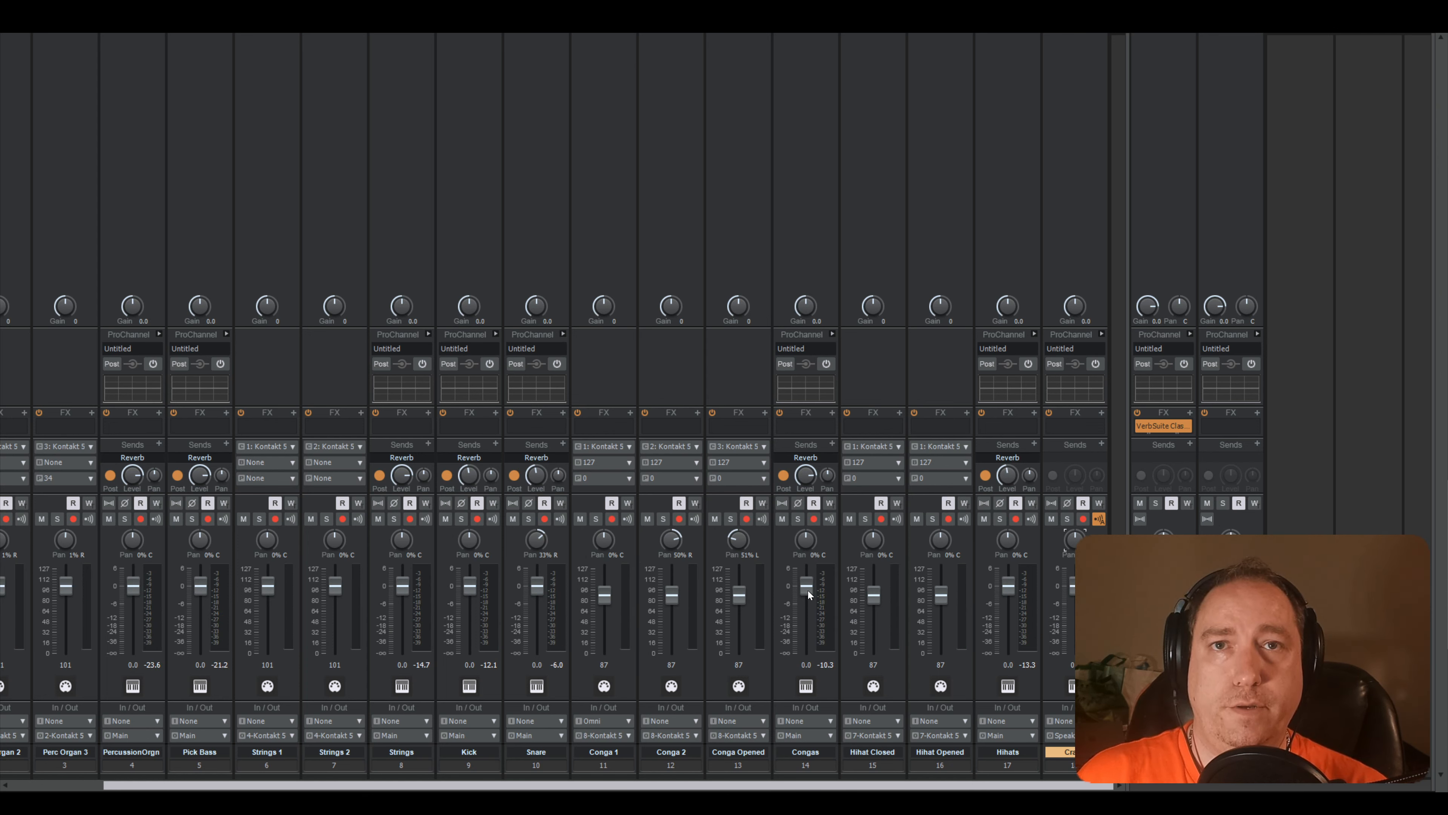
# - Reset the Conga 1, Conga 2 and Conga Opened volumes to 101 and lower the Congas fader to about -4.8 dB during playback
pyautogui.press('space')
pyautogui.doubleClick(607, 594)
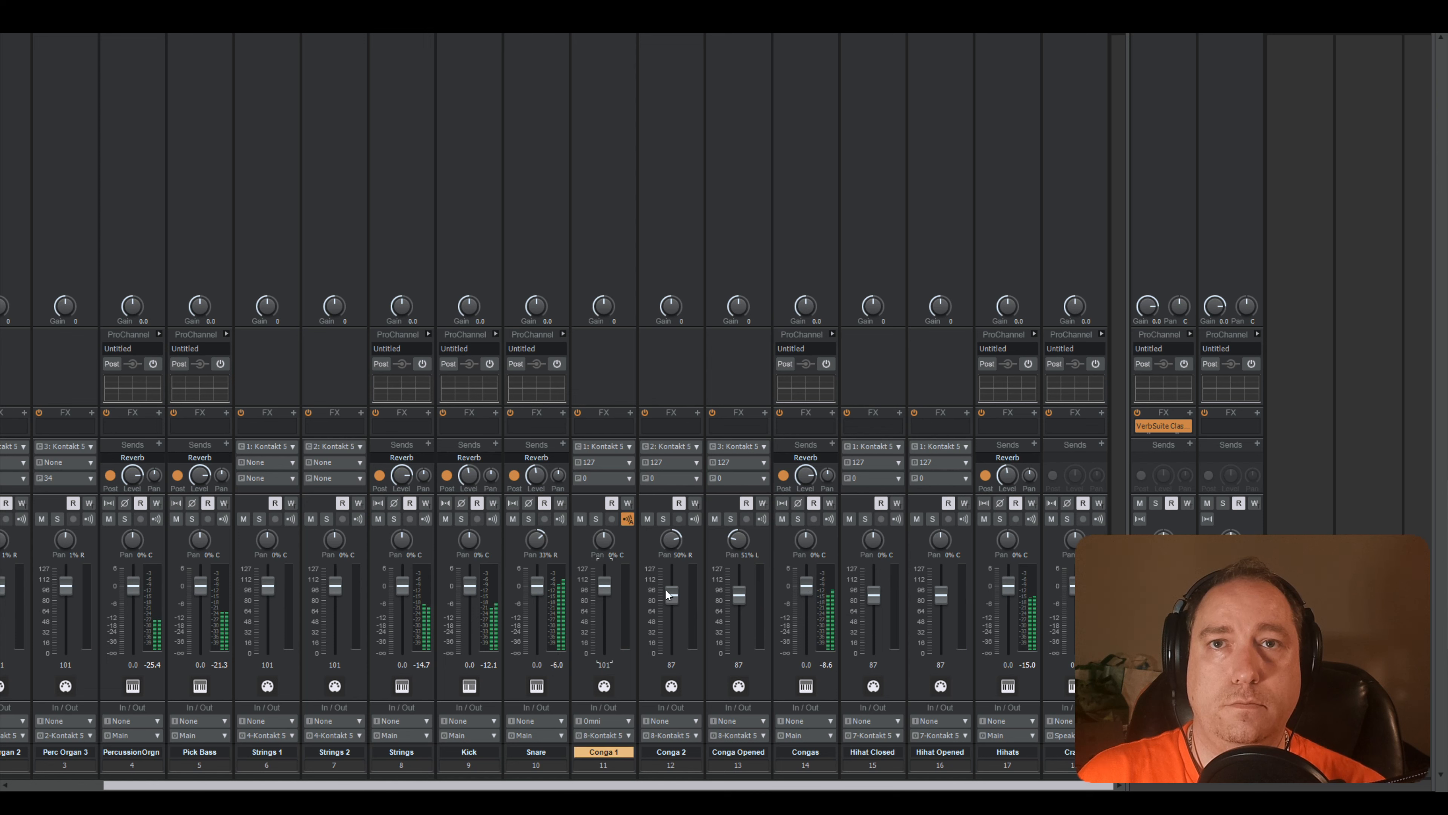
pyautogui.doubleClick(676, 594)
pyautogui.doubleClick(740, 593)
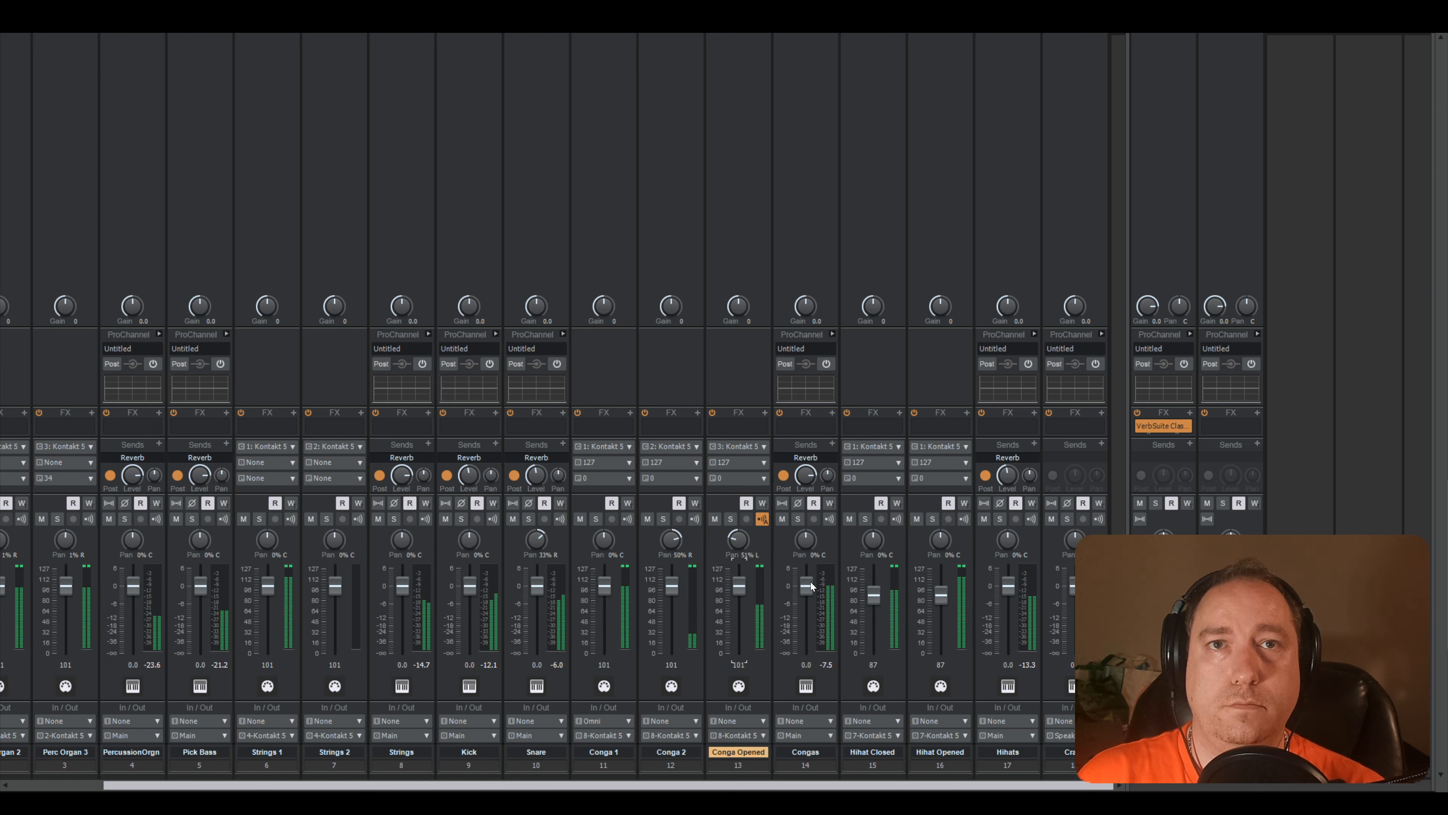
pyautogui.moveTo(806, 586); pyautogui.dragTo(806, 599)
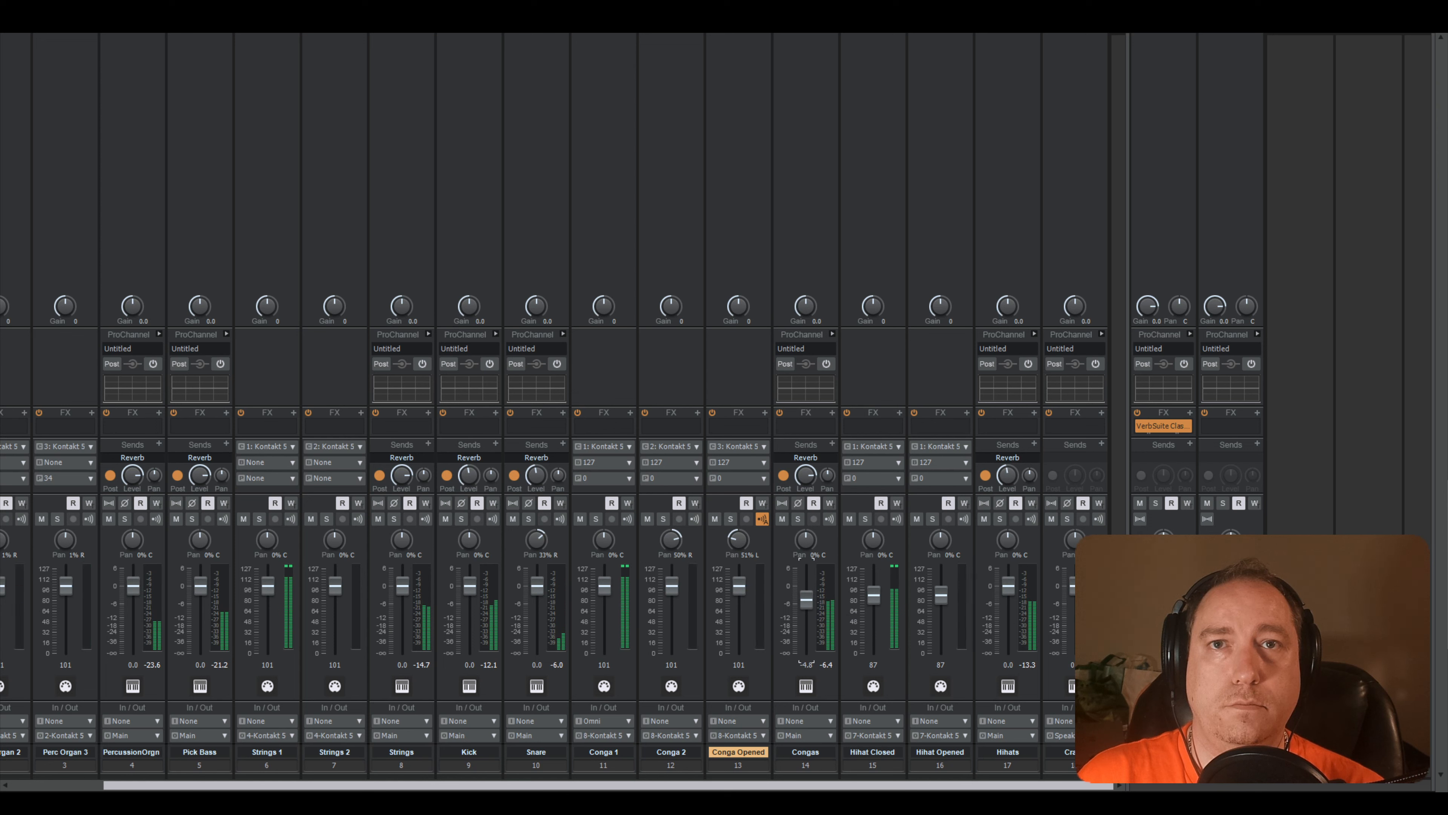
# - Solo Conga 1 and bend the rising part of the MIDI CC volume curve slightly upward in the Congas track's Kontakt instrument
pyautogui.click(595, 519)
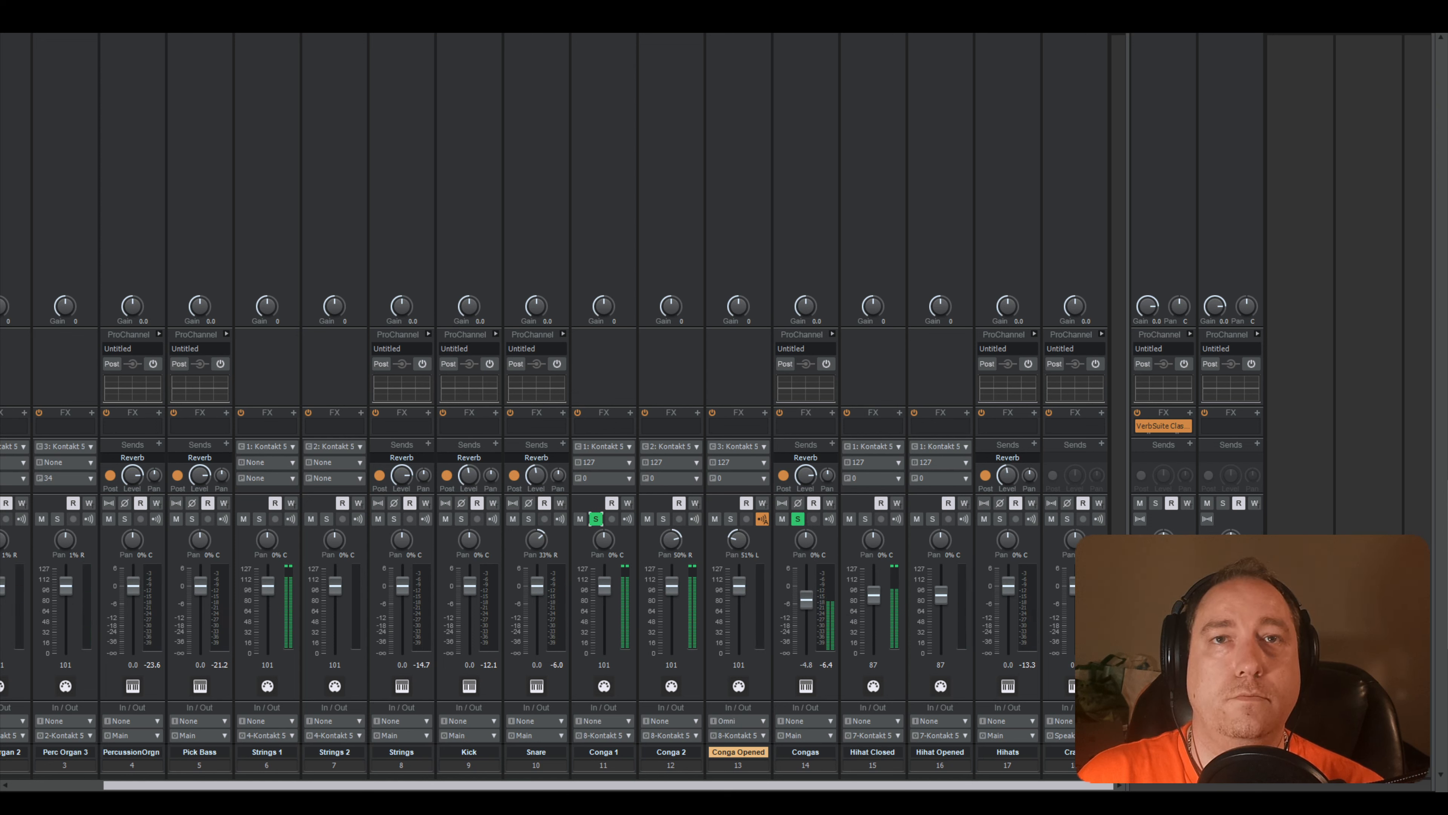
pyautogui.press('d')
pyautogui.press('space')
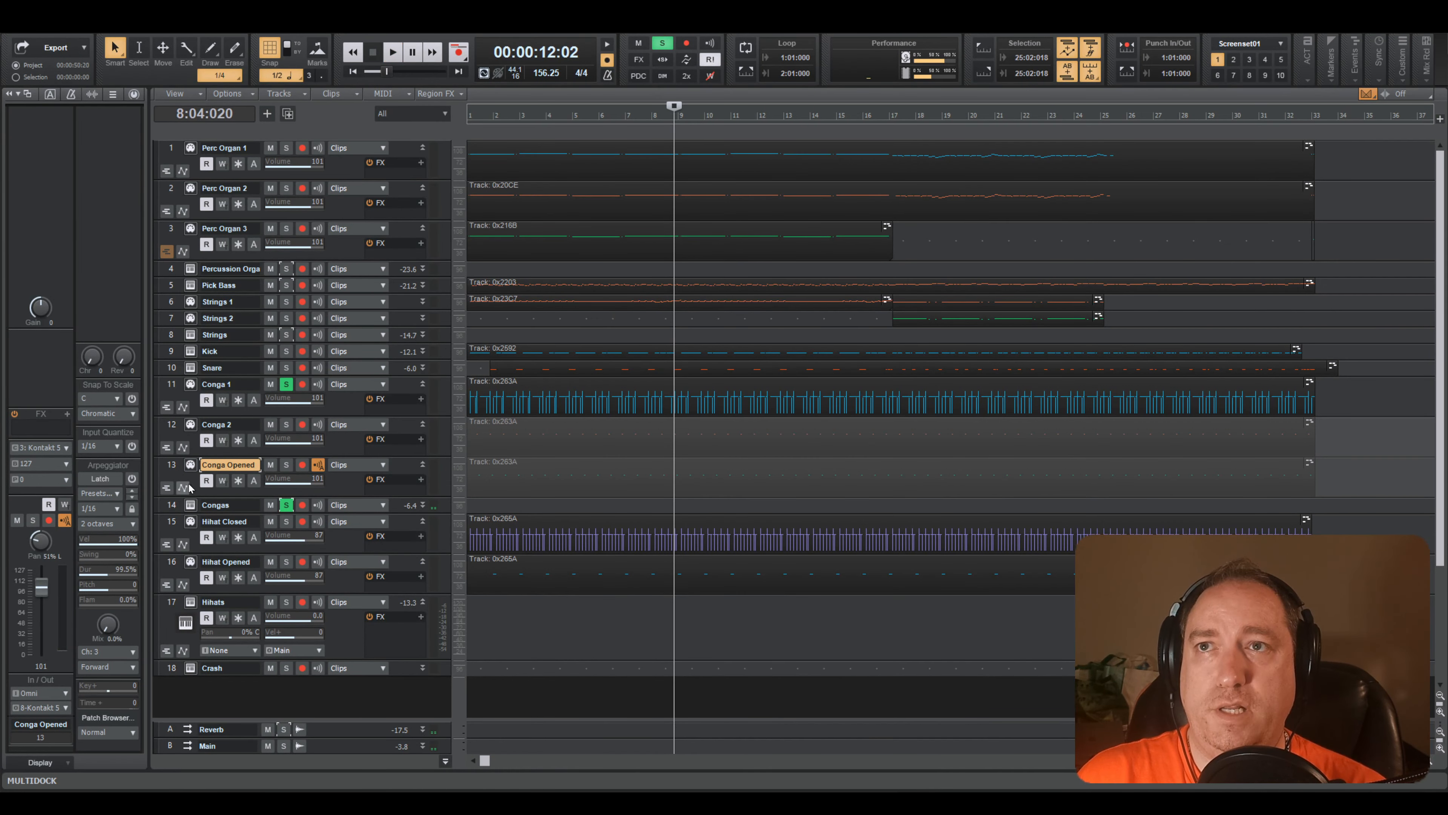
pyautogui.click(191, 504)
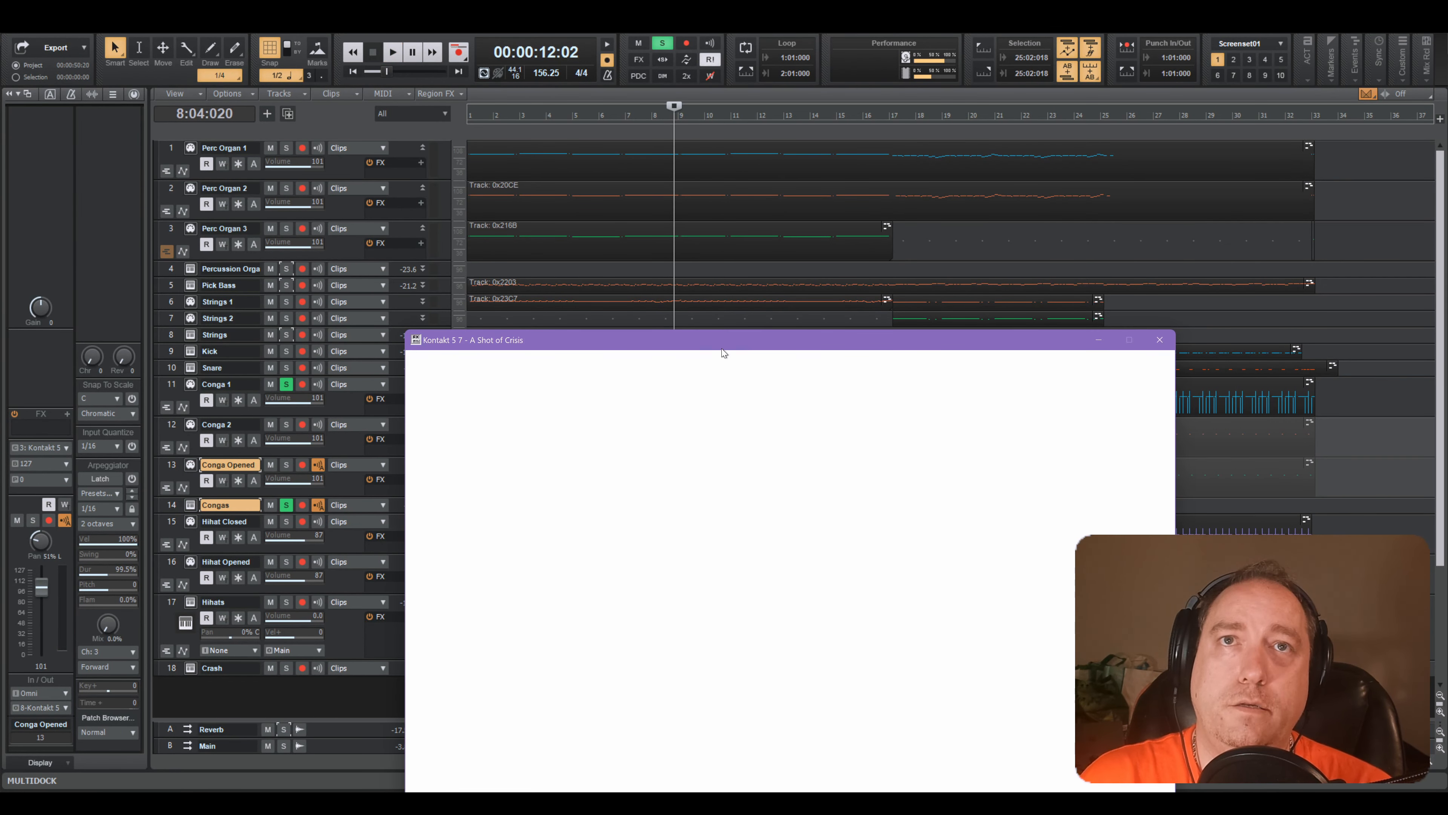
pyautogui.press('space')
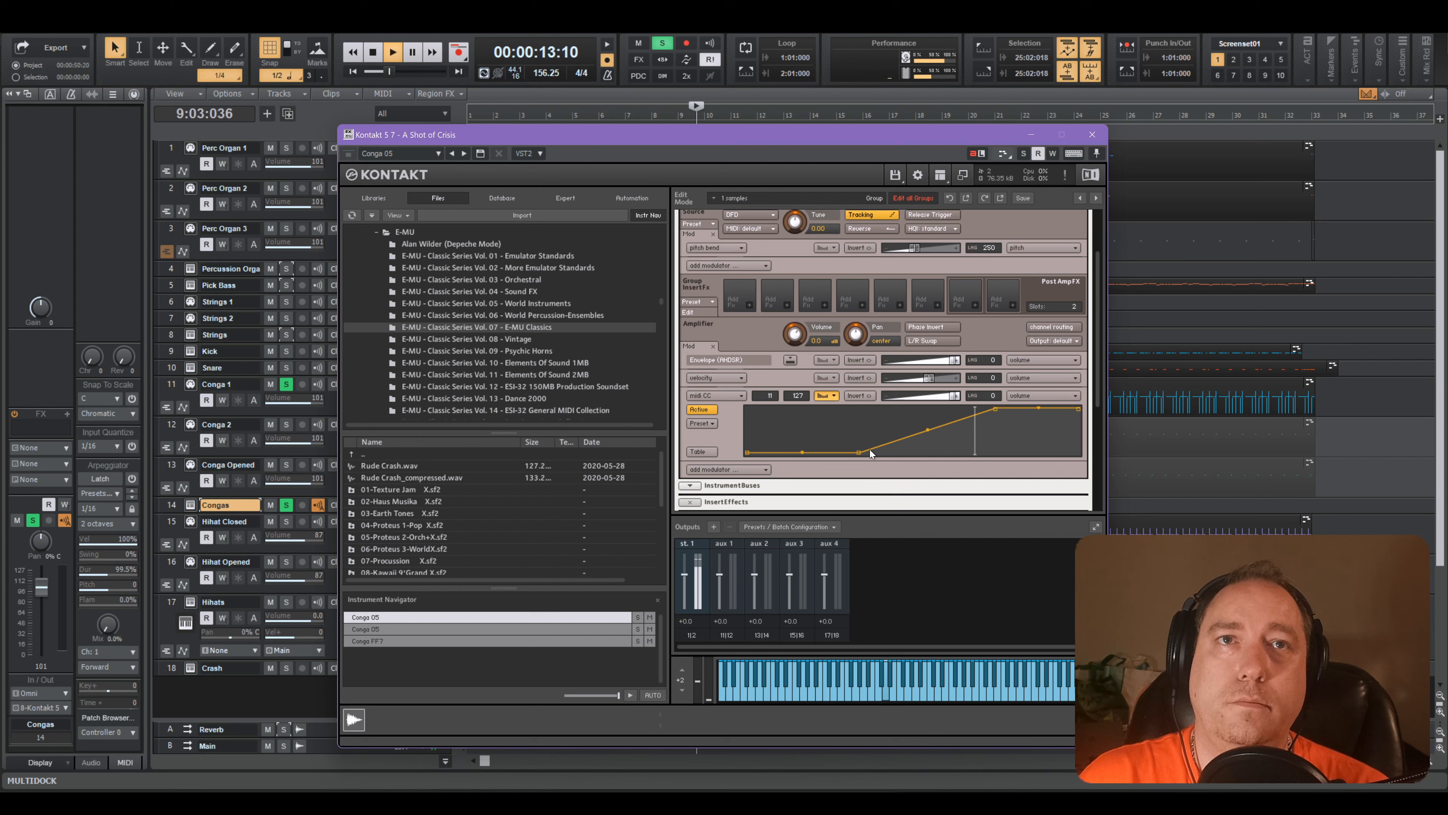
pyautogui.moveTo(870, 449); pyautogui.dragTo(929, 425)
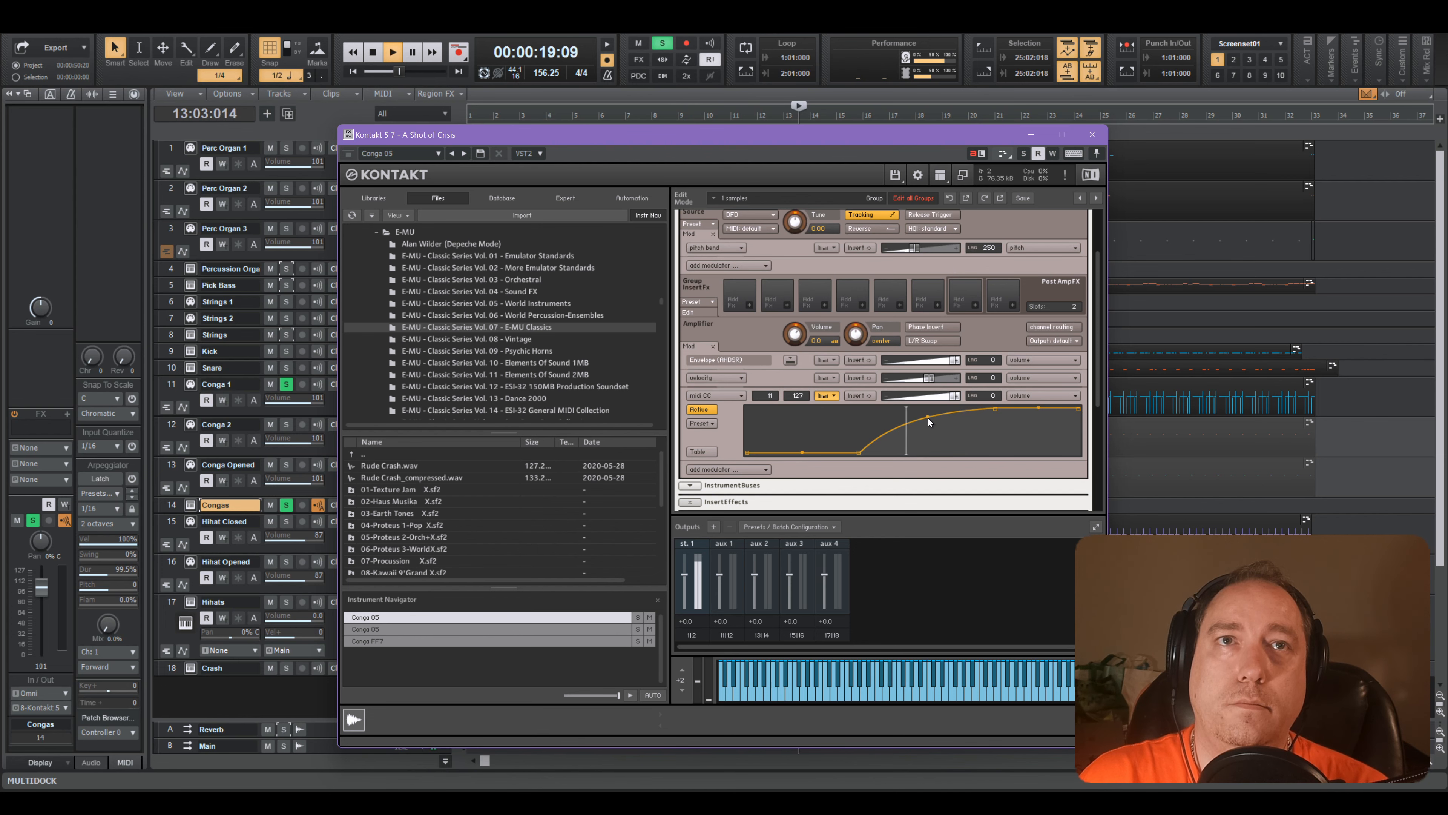
pyautogui.moveTo(930, 422); pyautogui.dragTo(929, 422)
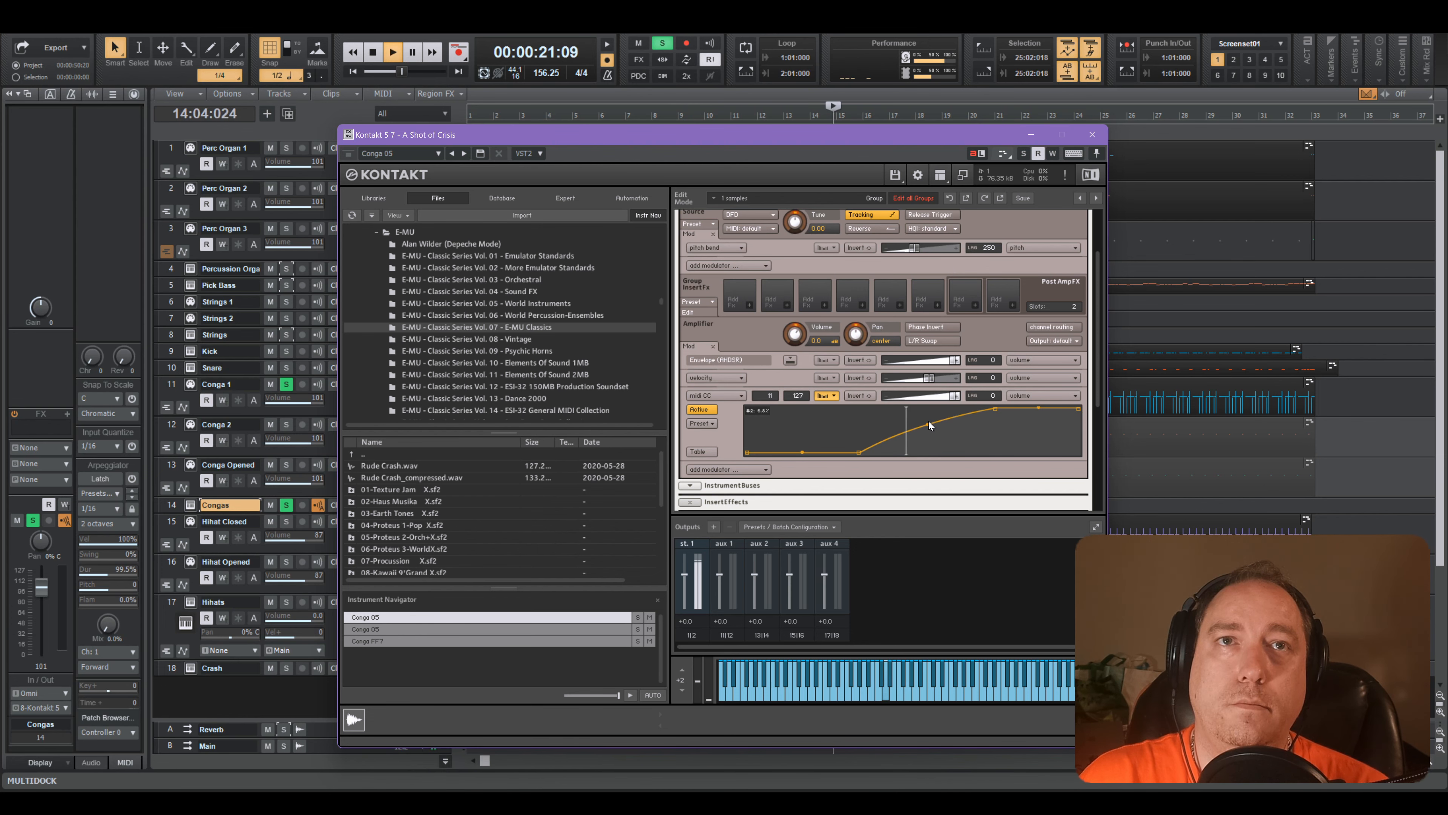
pyautogui.click(1092, 134)
# - Play the song from the beginning and compare the full mix with the Congas soloed
pyautogui.click(287, 505)
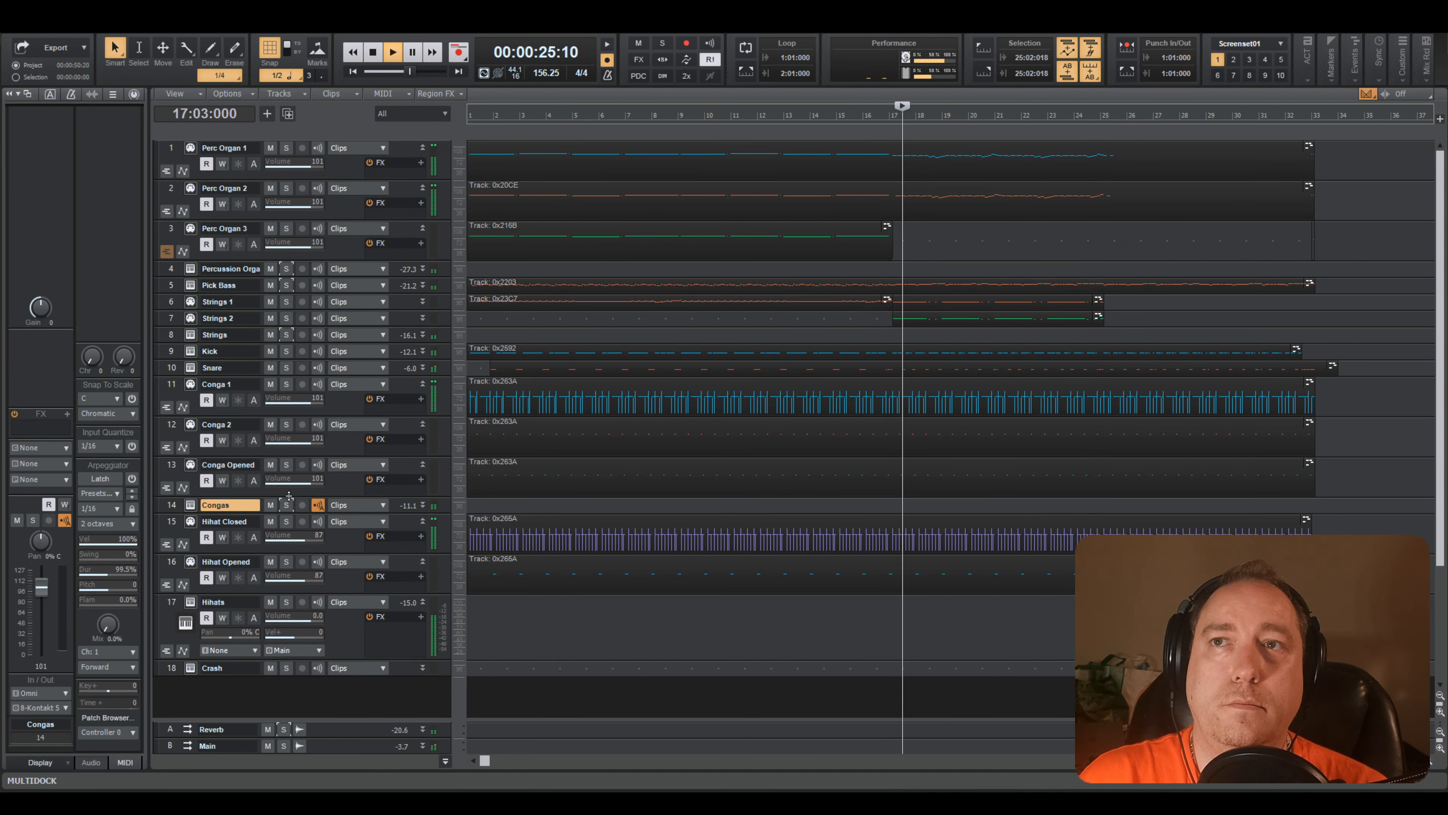
pyautogui.press('w')
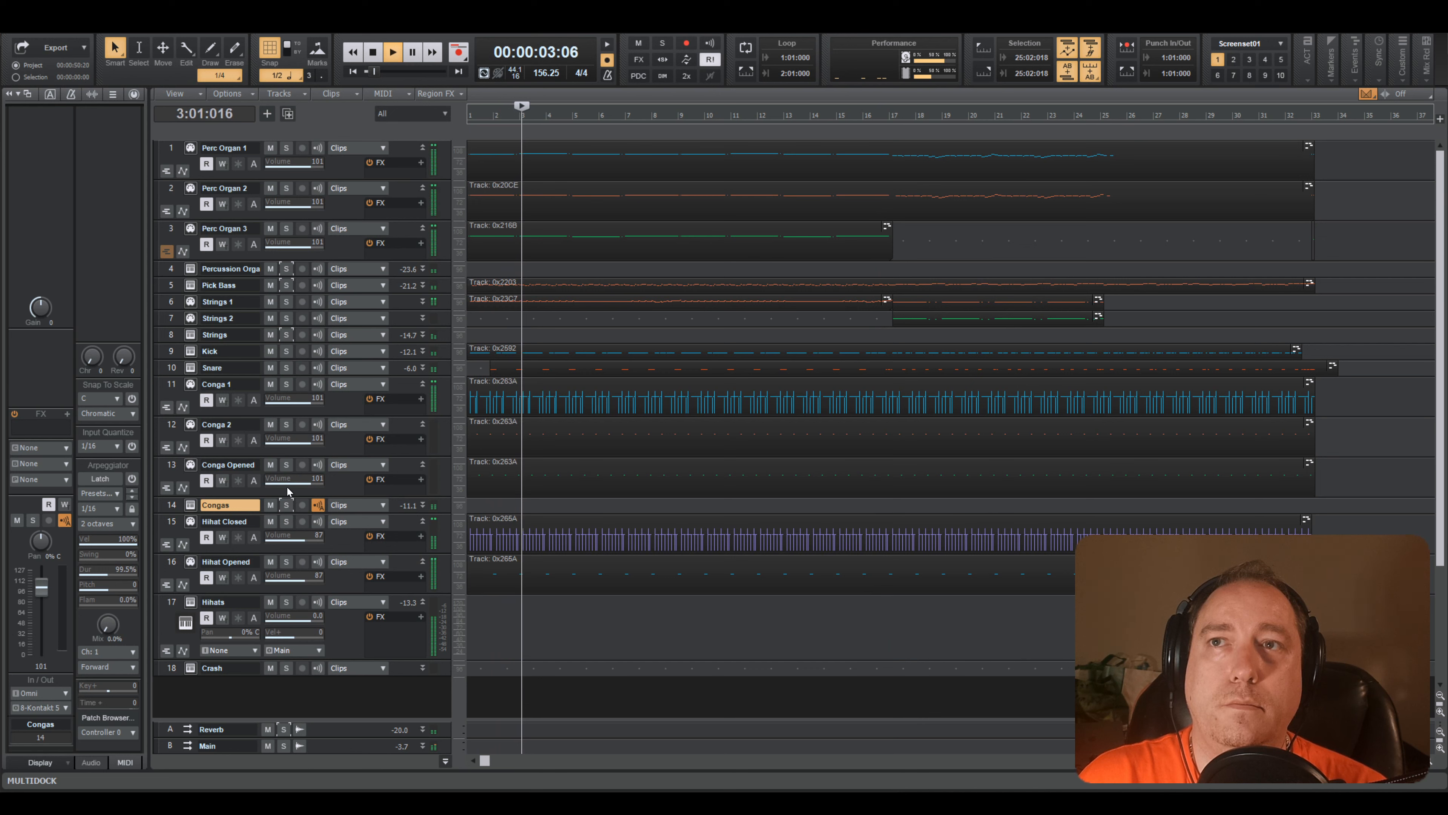
pyautogui.click(285, 506)
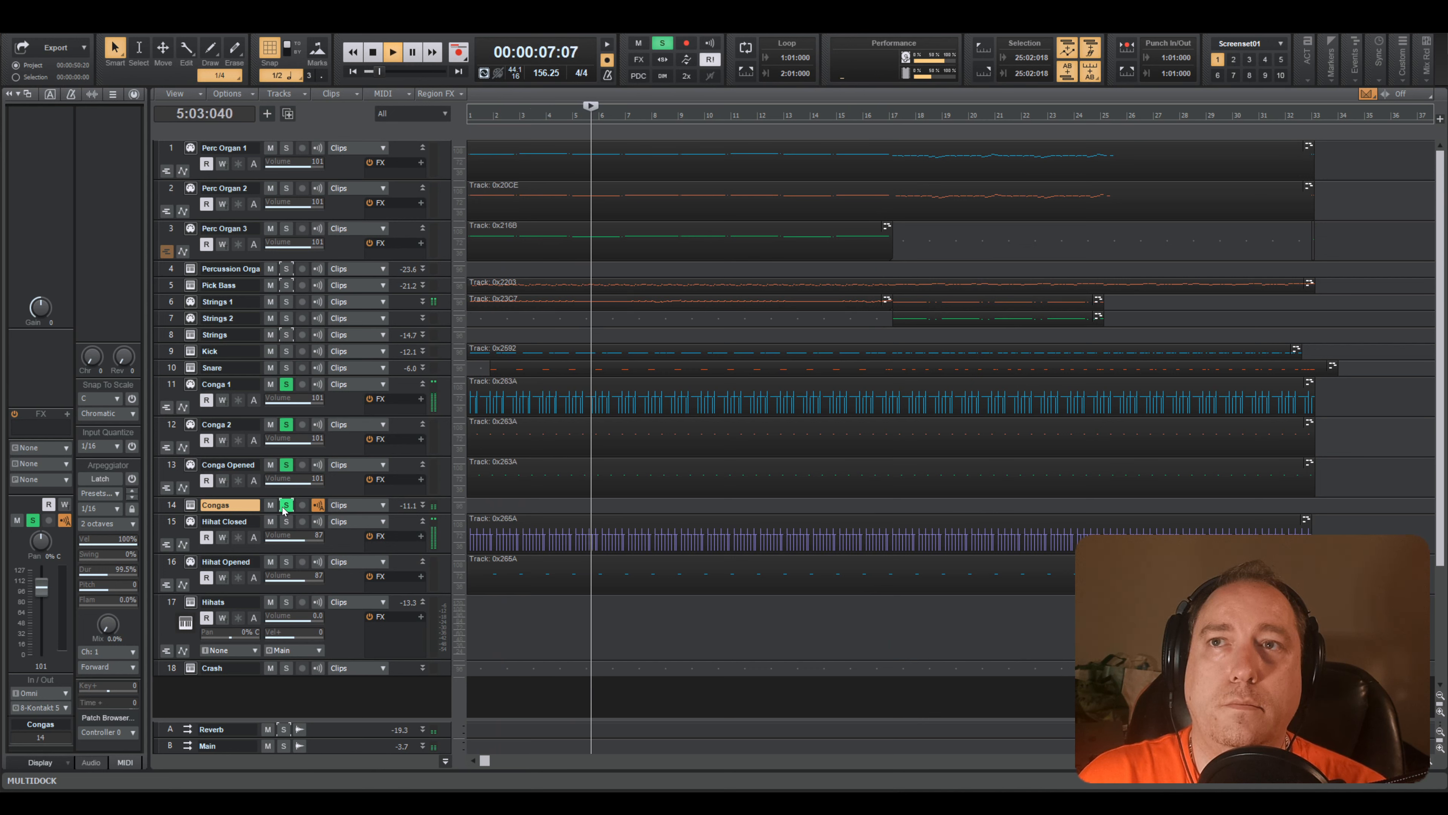
pyautogui.click(285, 505)
pyautogui.press('space')
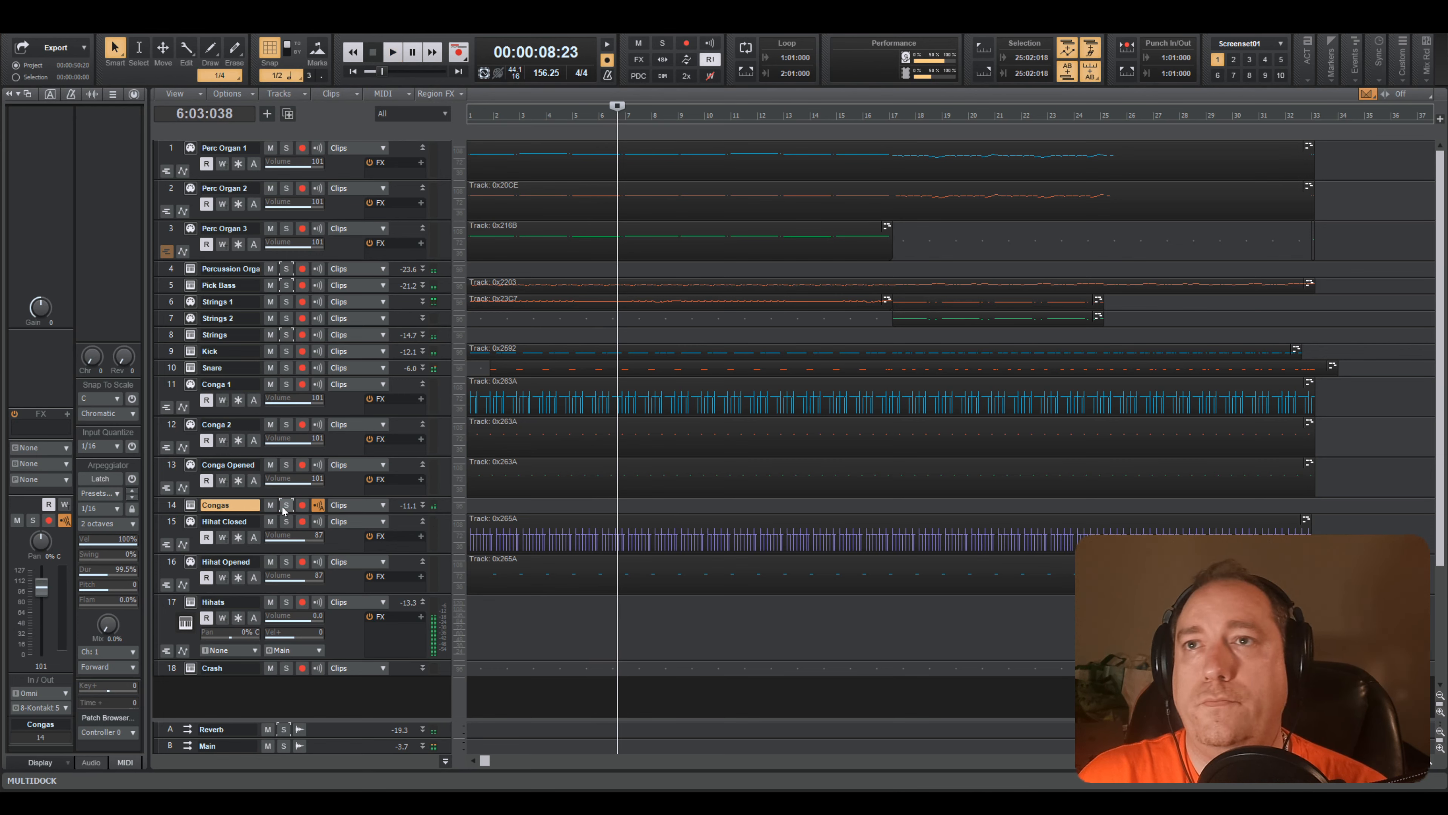
# - Listen to the original track in chipsynth SFC with no channel soloed, and return to the maximized Cakewalk console
pyautogui.hotkey('alt', '2')
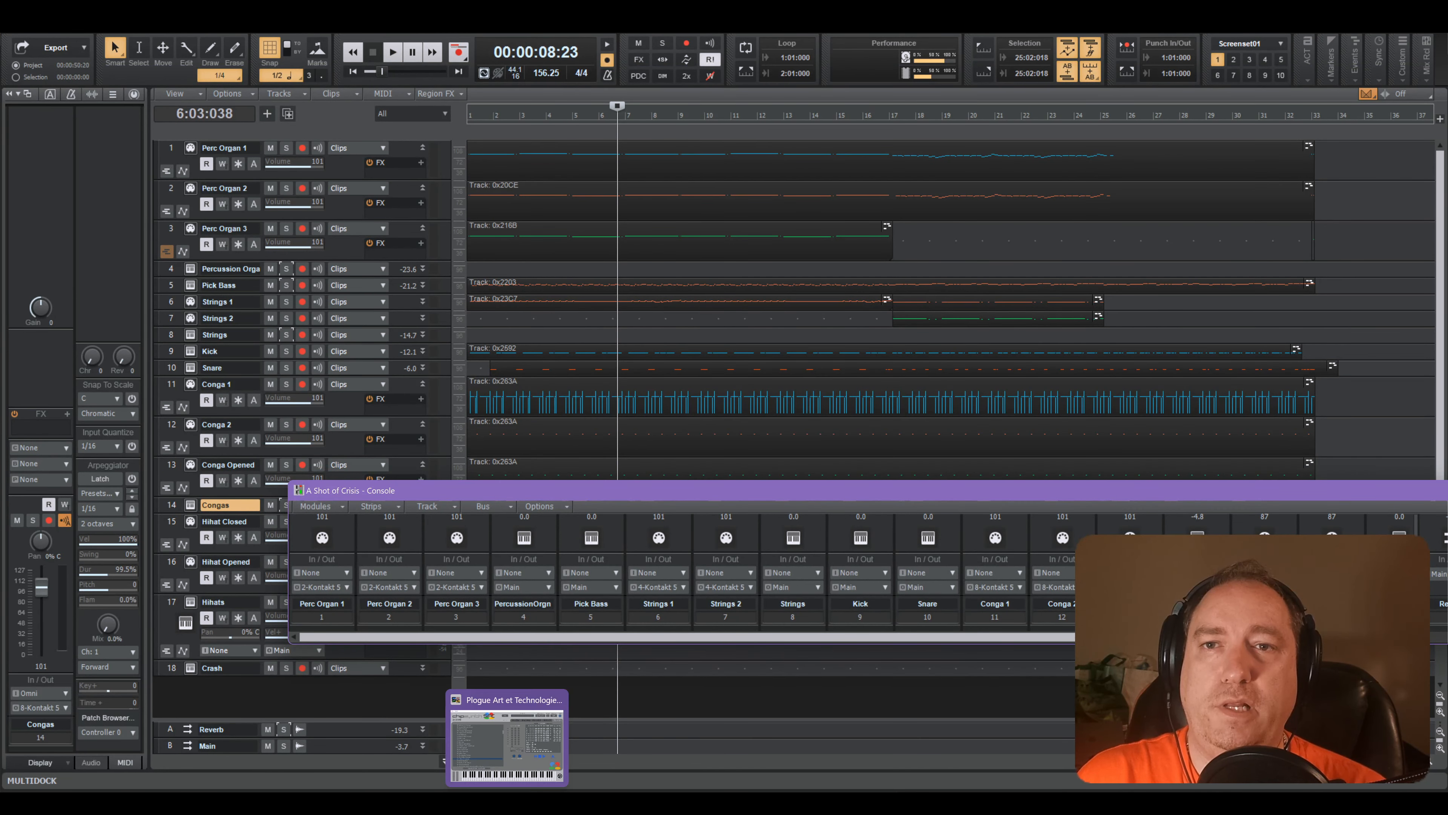
pyautogui.click(540, 790)
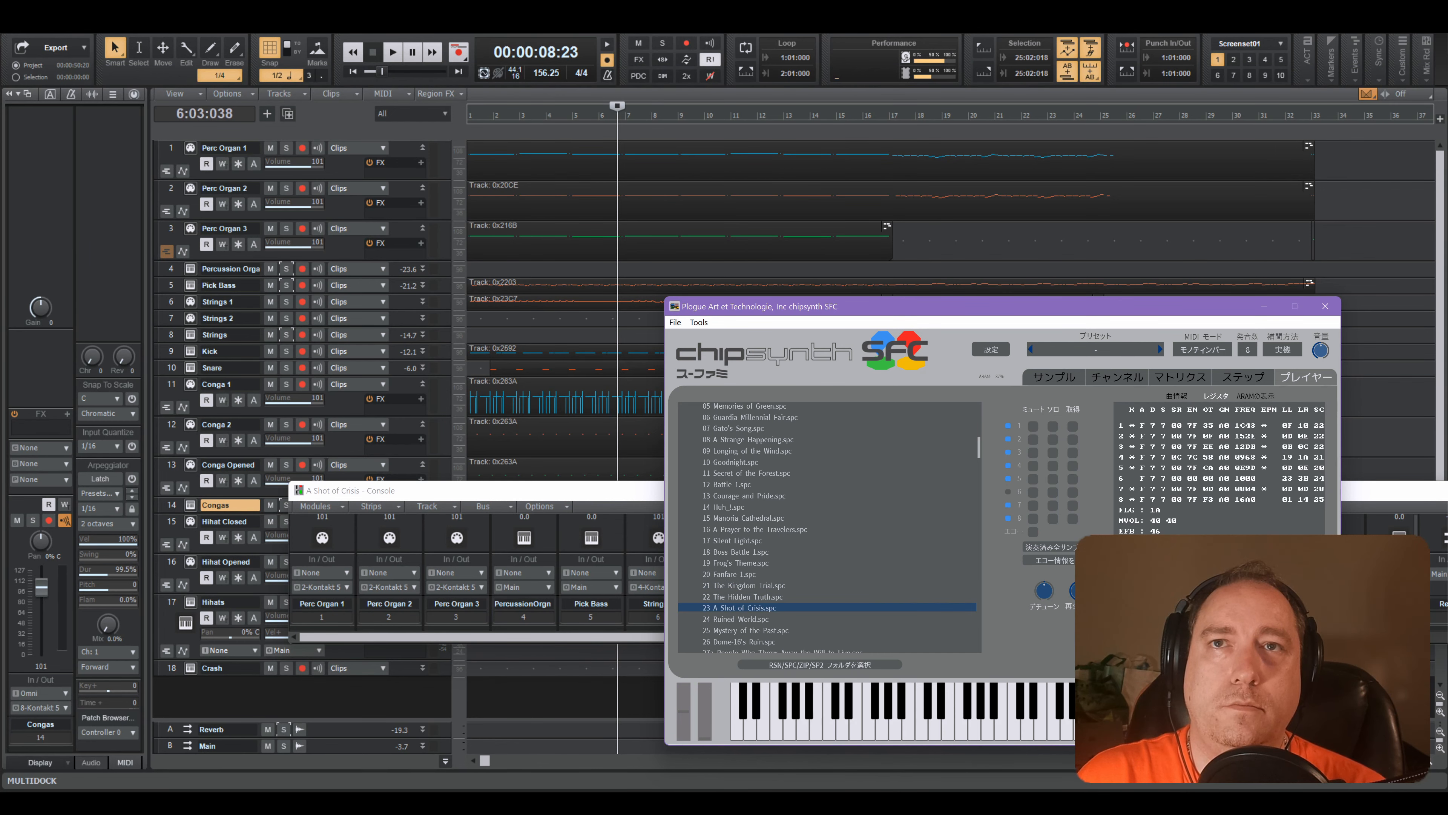
pyautogui.click(596, 504)
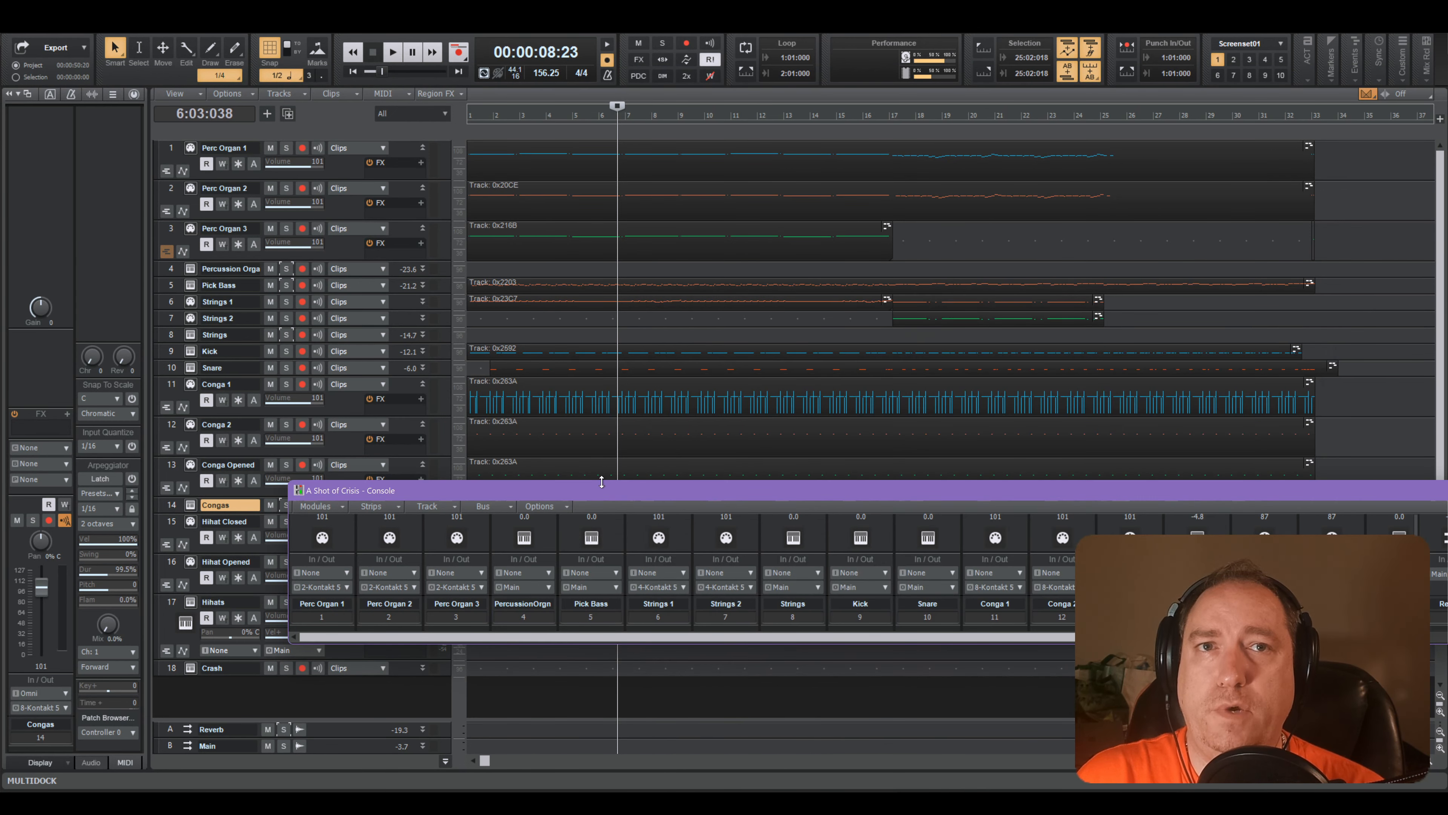
pyautogui.doubleClick(599, 489)
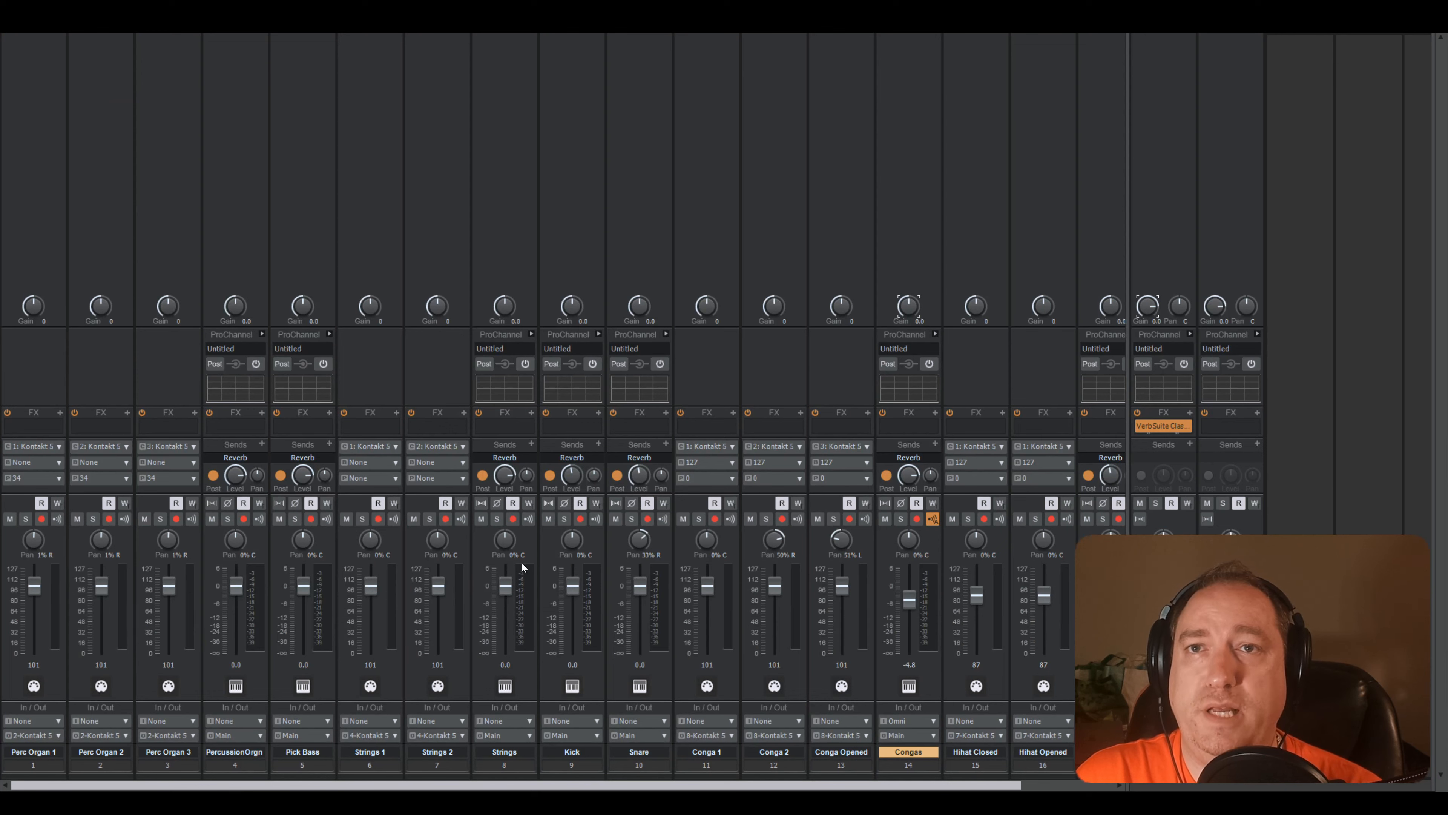
# - During playback, lower the Strings to -2.8 dB, the Congas to -7.9 dB and the Hihats to -0.8 dB
pyautogui.press('space')
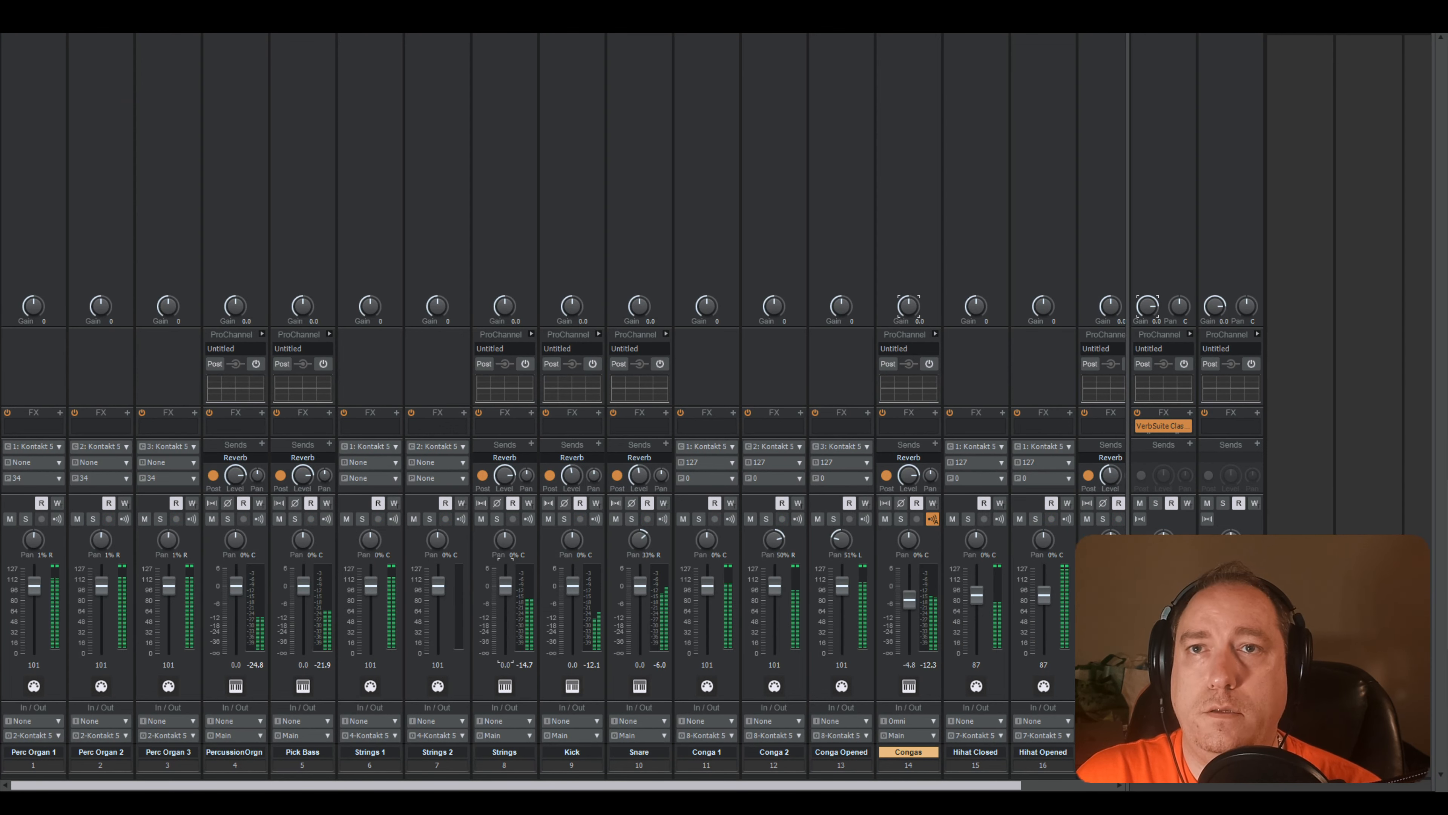
pyautogui.click(908, 770)
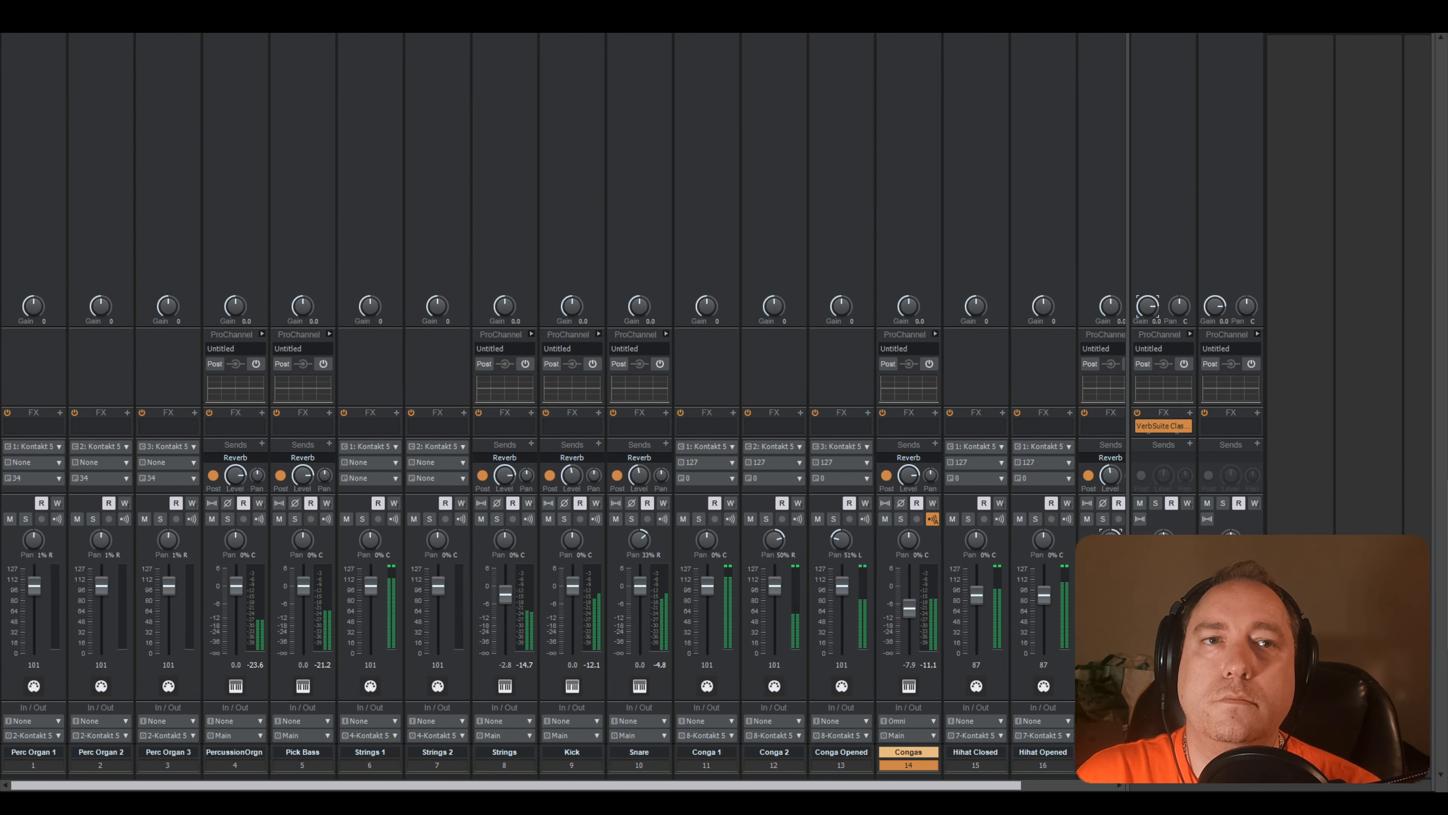
pyautogui.moveTo(925, 786); pyautogui.dragTo(1018, 786)
pyautogui.rightClick(1019, 593)
pyautogui.click(1018, 592)
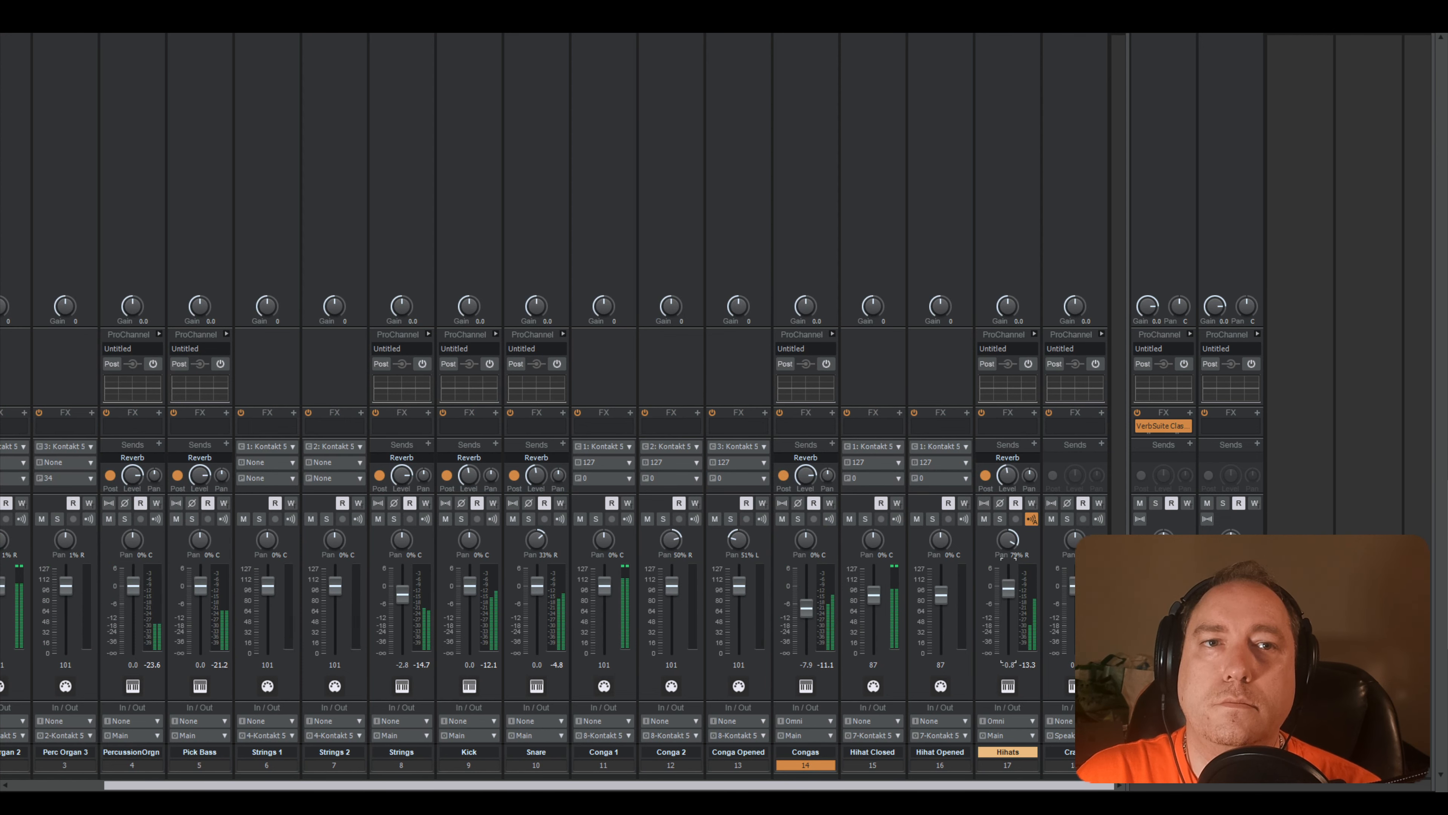
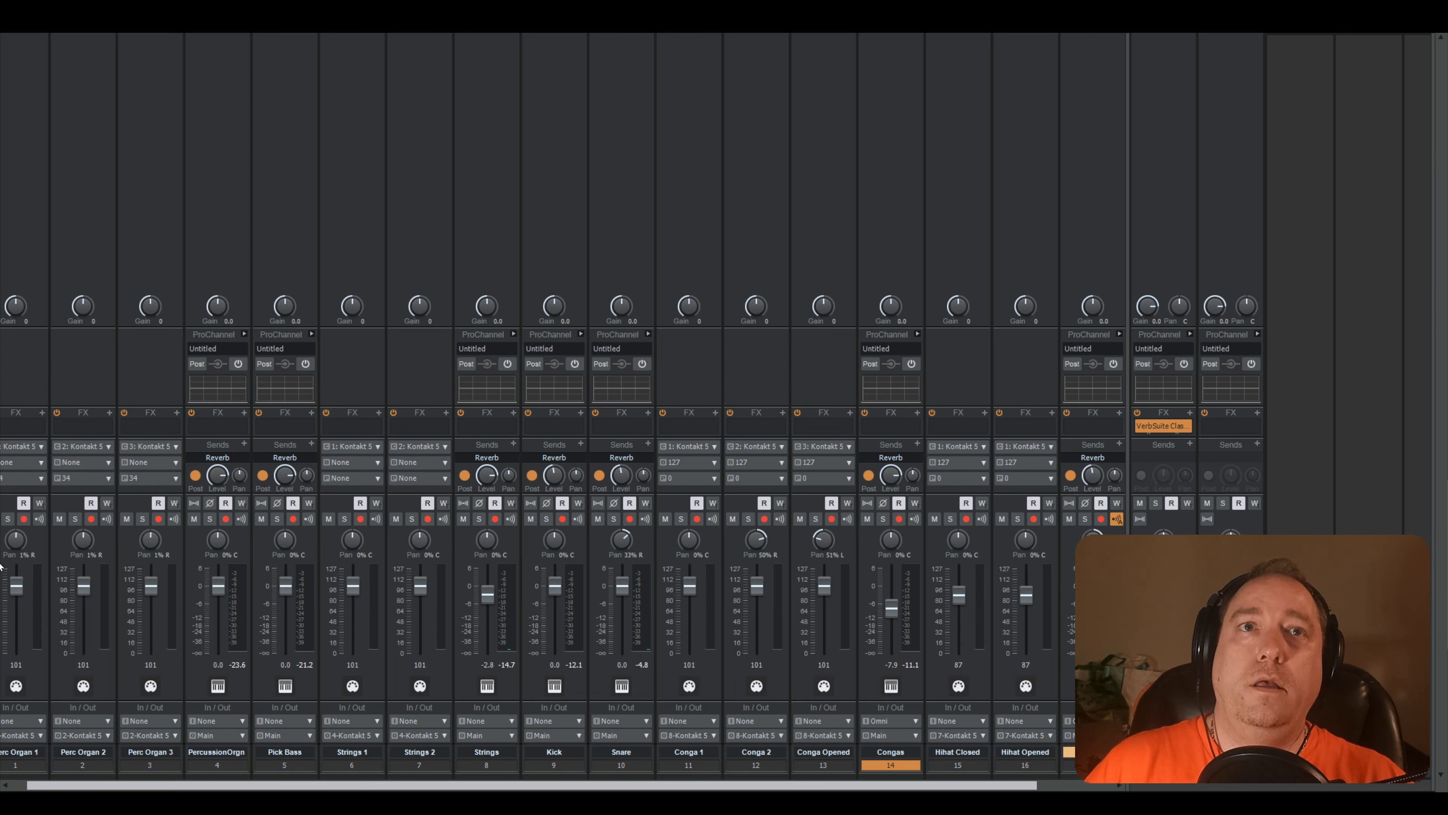
# - Reset the Hihats pan to center for comparison, and pan the channel about 82% right during playback
pyautogui.moveTo(997, 786); pyautogui.dragTo(1075, 786)
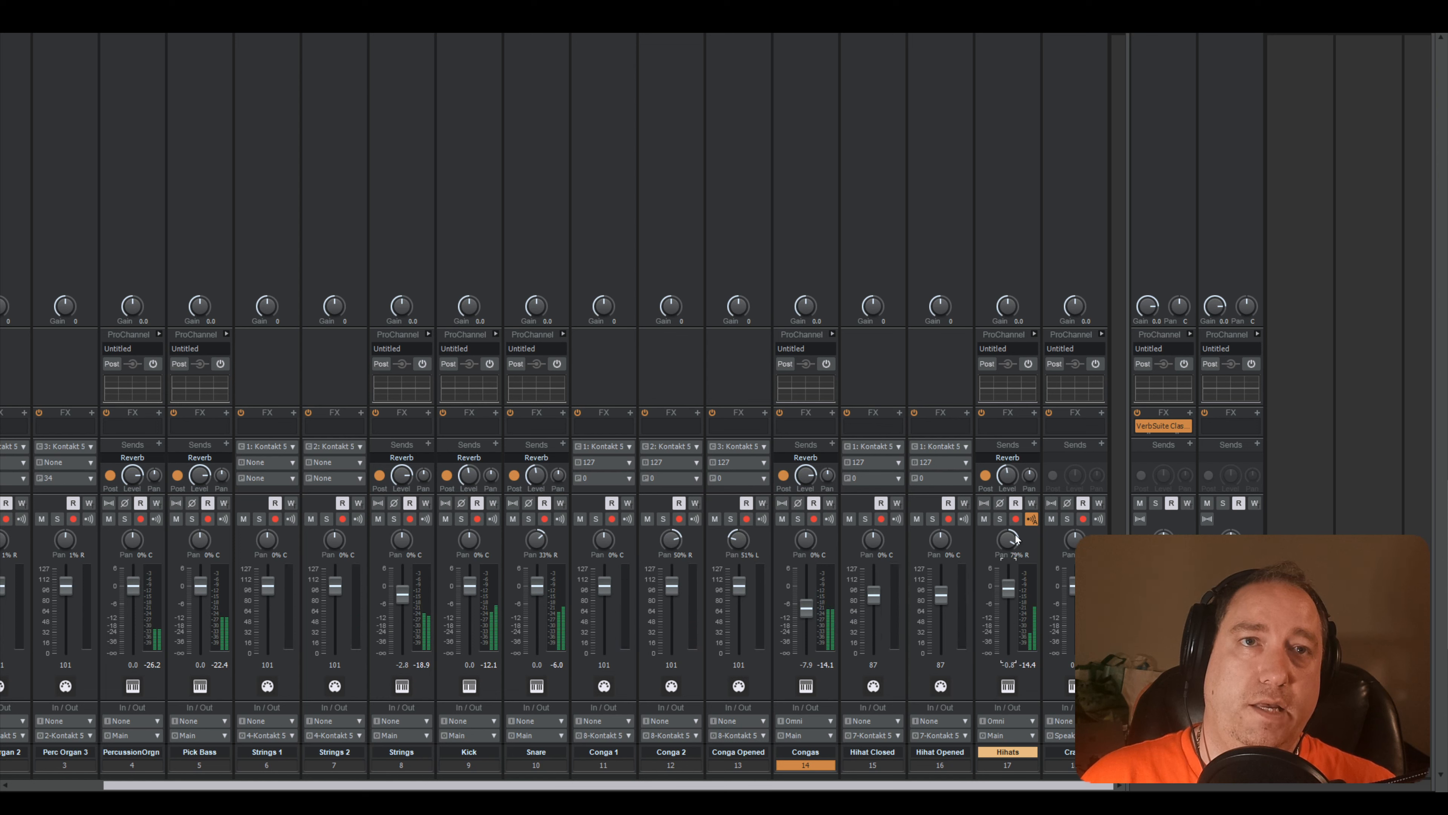
pyautogui.doubleClick(1010, 549)
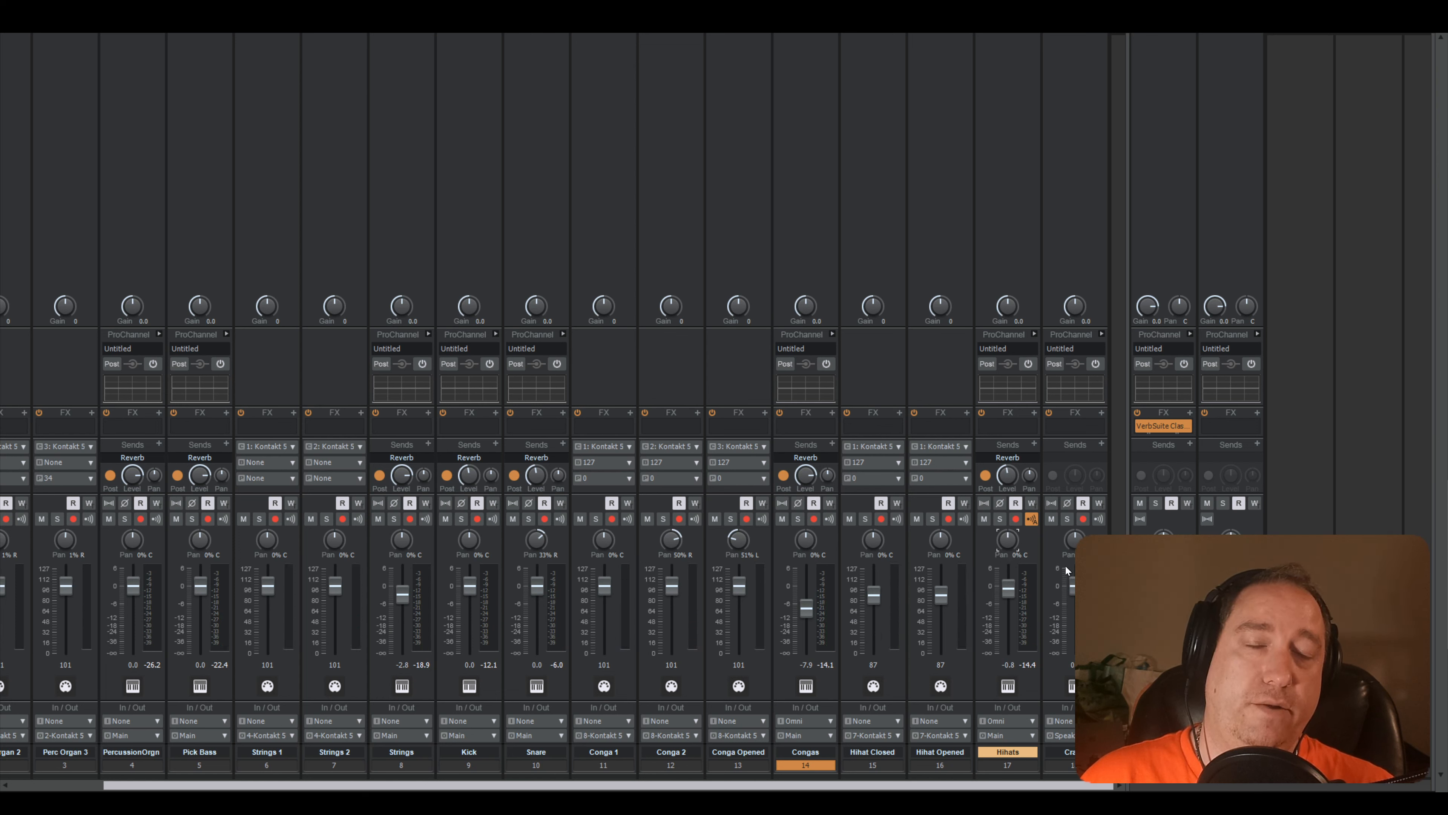
pyautogui.press('space')
pyautogui.moveTo(1009, 546); pyautogui.dragTo(1009, 488)
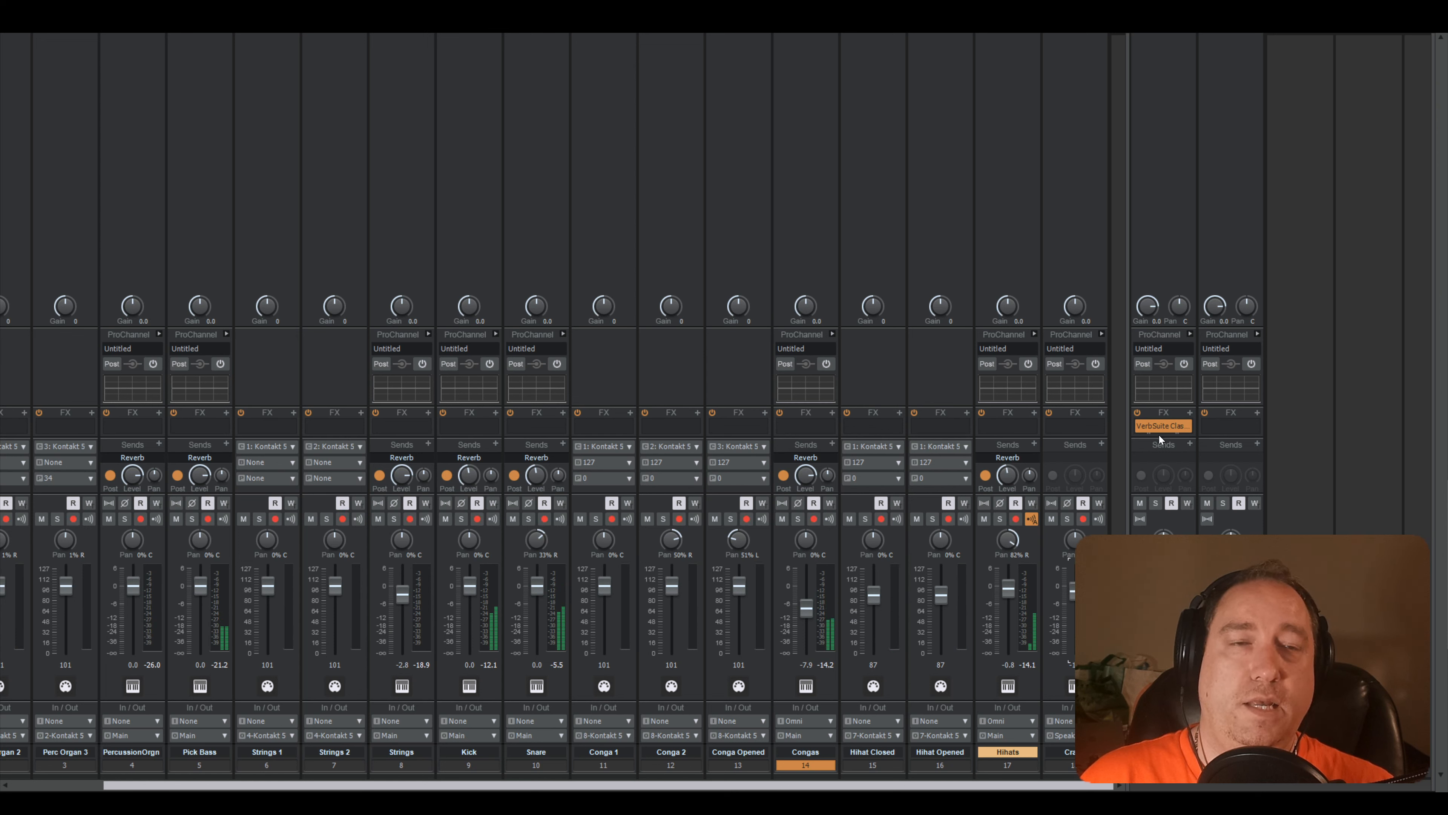
# - Add a send to the Reverb bus on the Crash channel and reduce its send level slightly
pyautogui.click(1102, 444)
pyautogui.click(1120, 489)
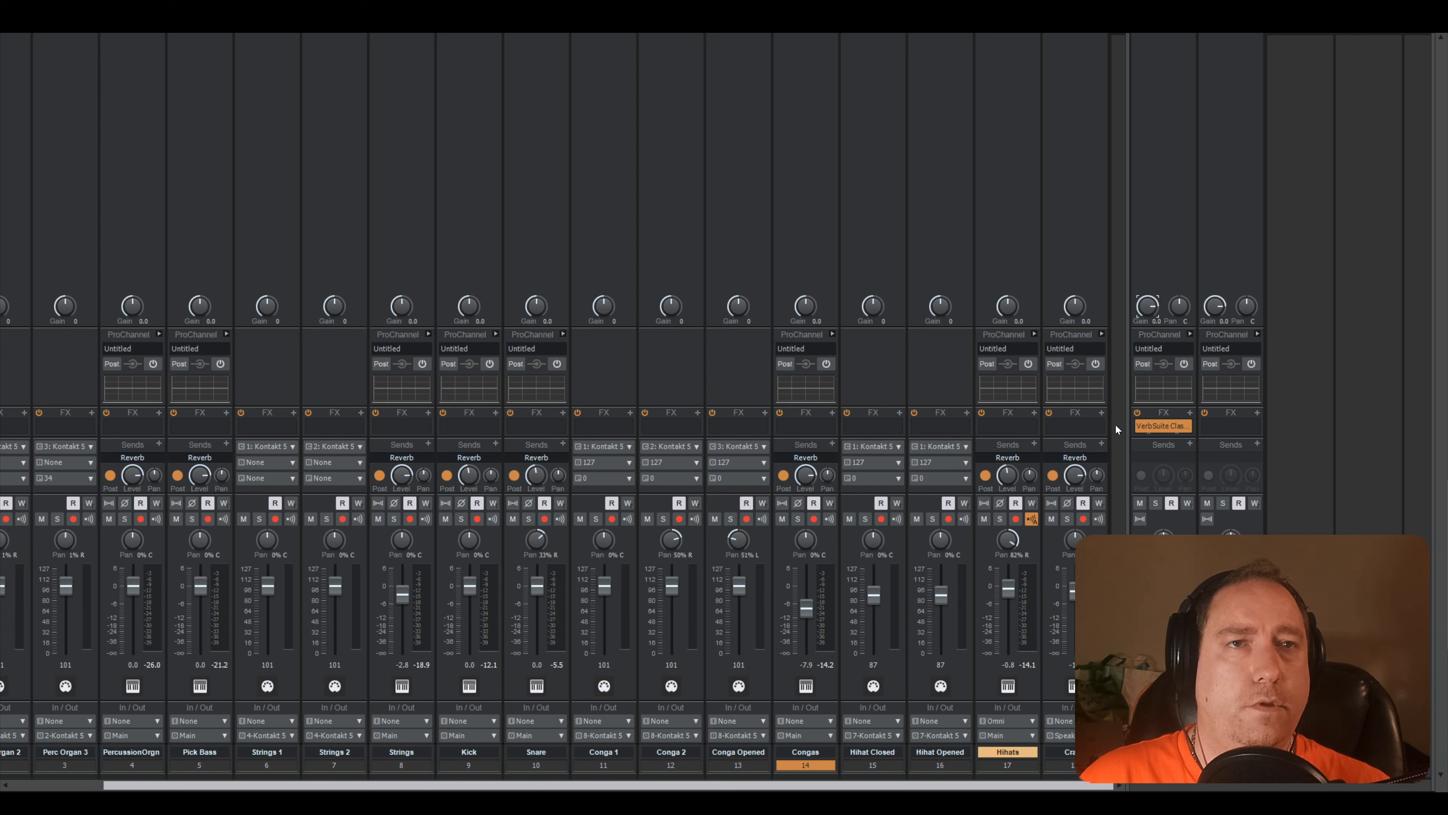
pyautogui.moveTo(1074, 474); pyautogui.dragTo(1075, 481)
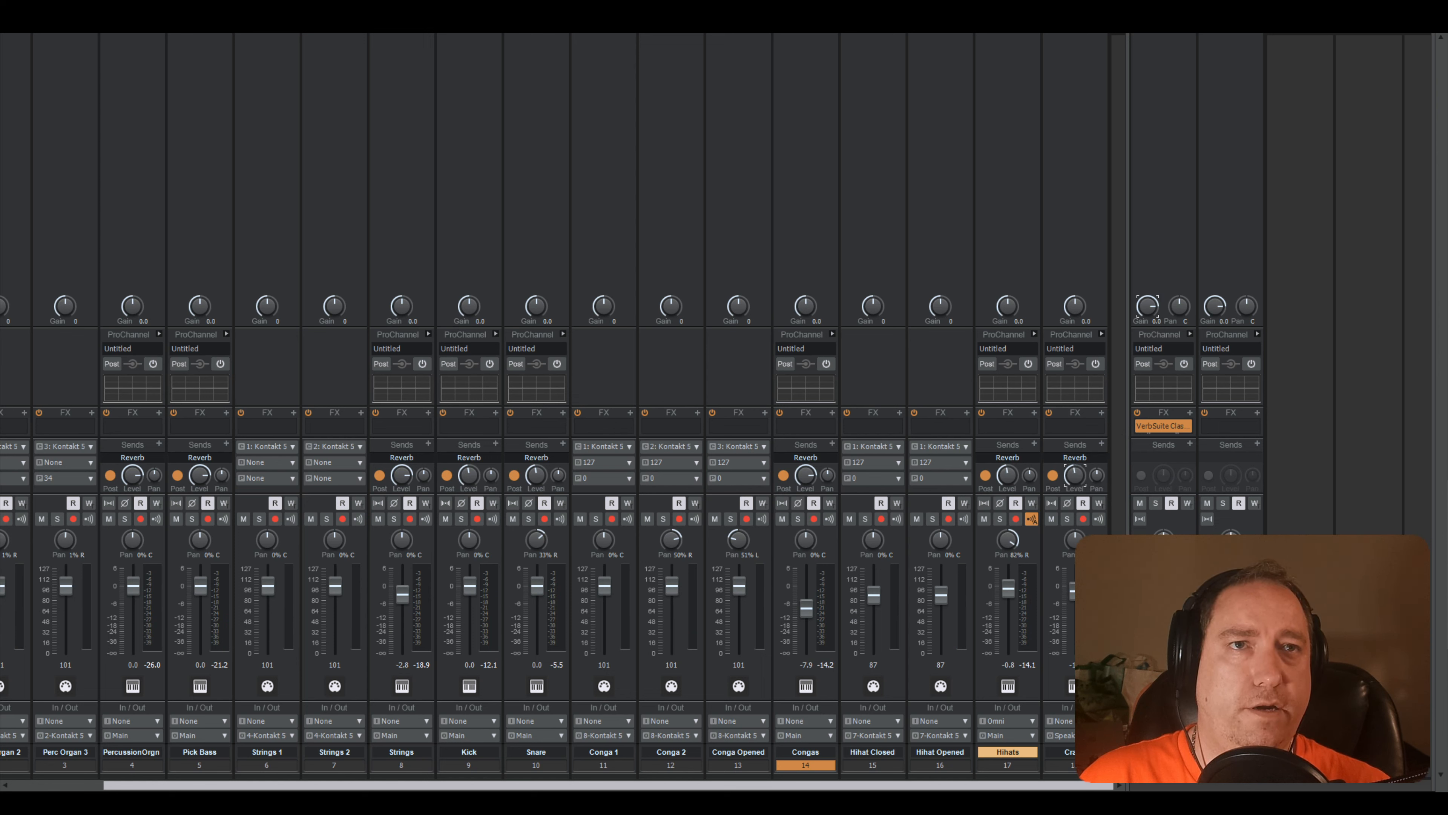
# - Solo the Reverb bus briefly during playback to check the reverb alone, and unsolo it
pyautogui.press('space')
pyautogui.click(1155, 503)
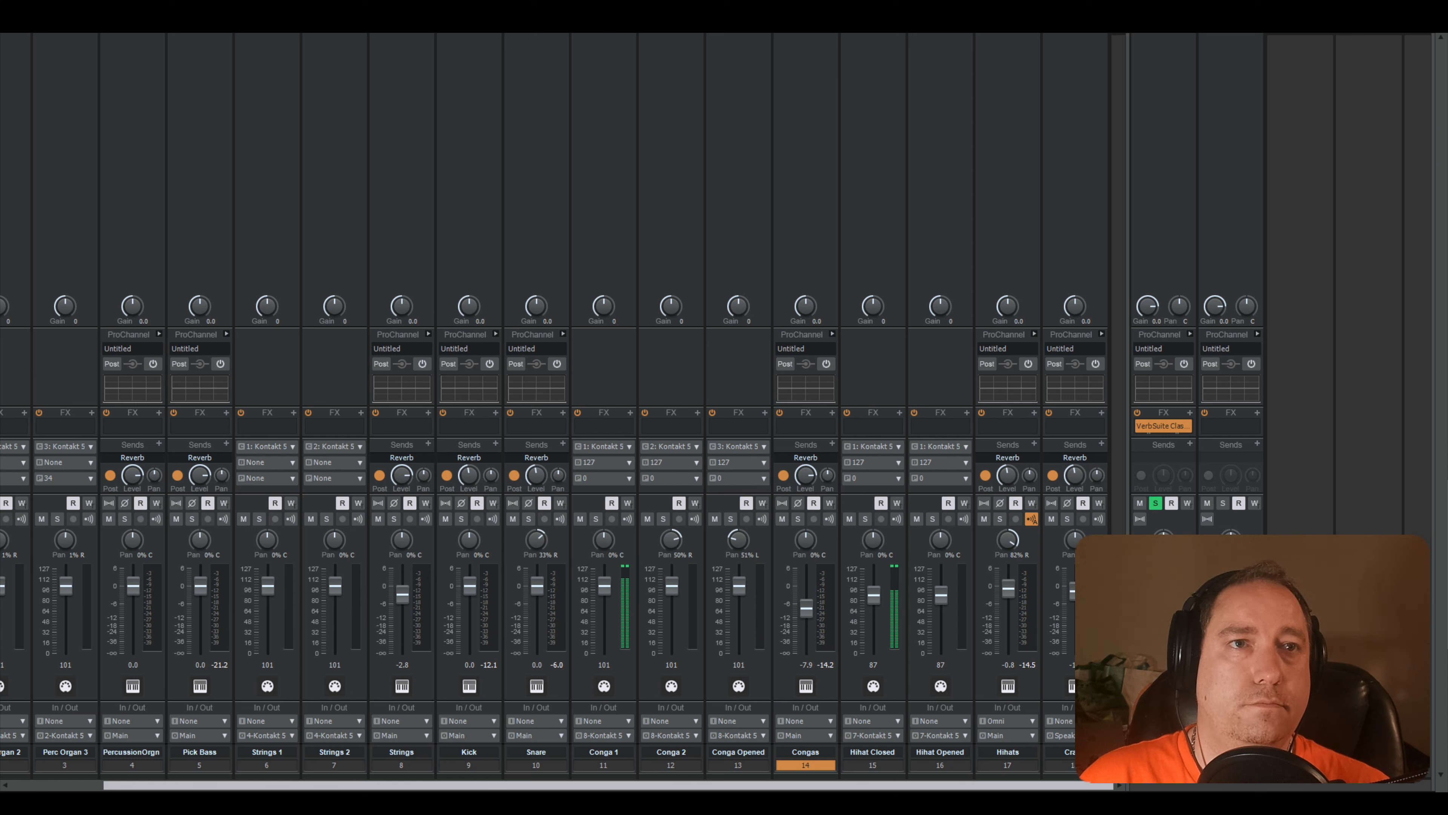
pyautogui.click(1157, 503)
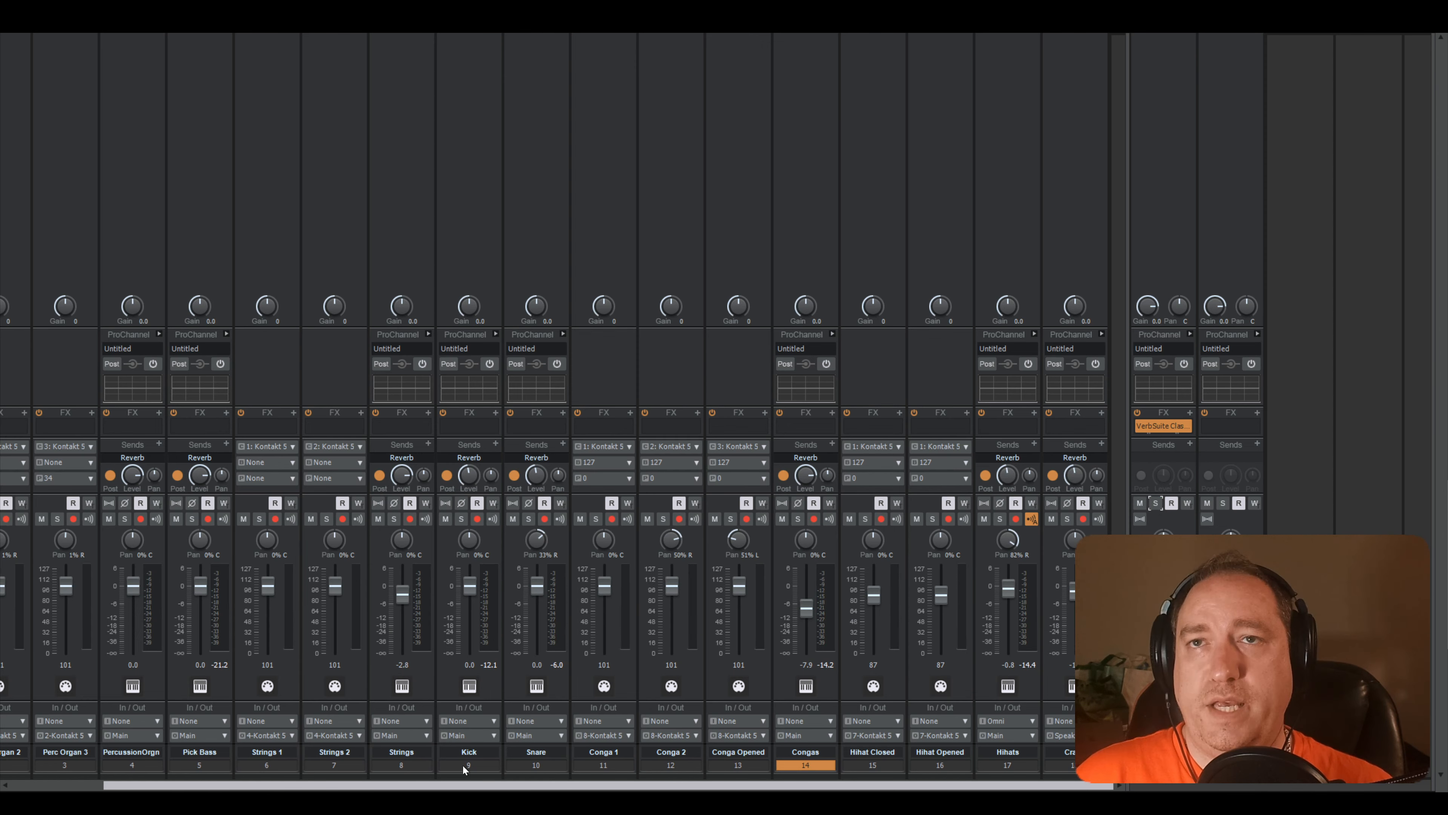
# - Insert Virtual Mix Rack on the Kick channel and load the Kick user preset from the Chrono Trigger folder
pyautogui.moveTo(363, 785); pyautogui.dragTo(315, 768)
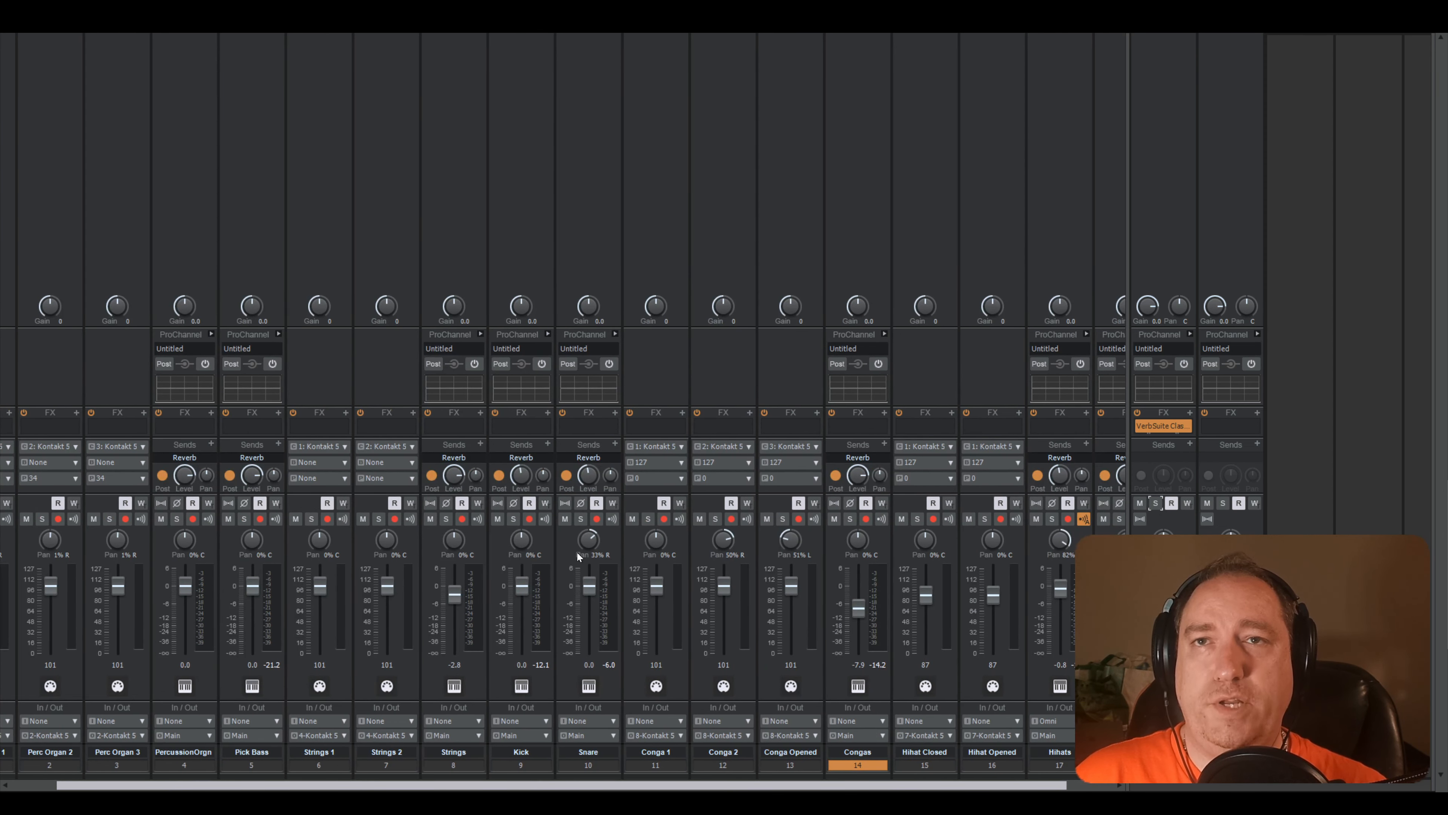
pyautogui.rightClick(547, 412)
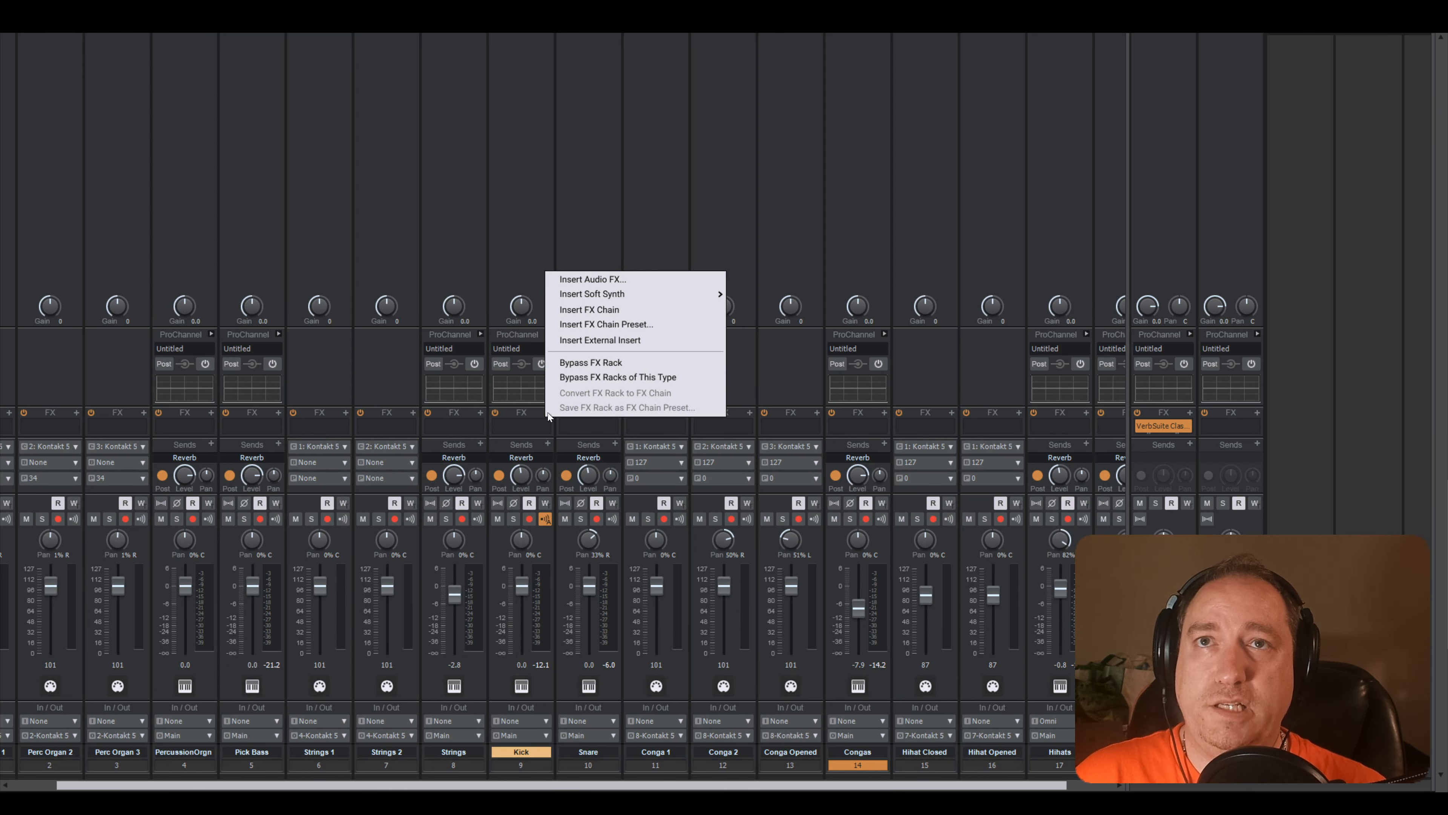
pyautogui.click(619, 281)
pyautogui.click(615, 330)
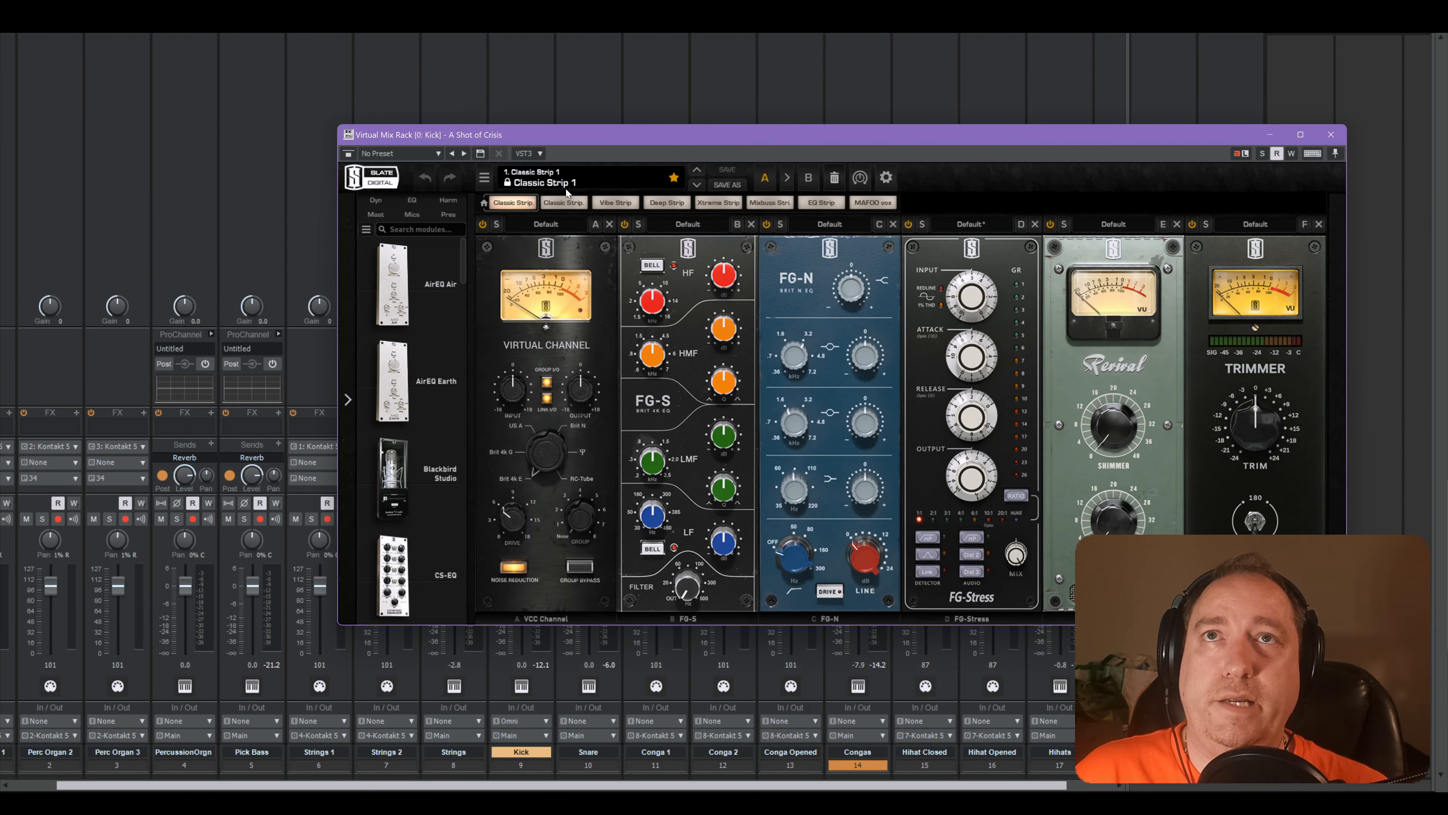
pyautogui.click(566, 183)
pyautogui.moveTo(555, 454)
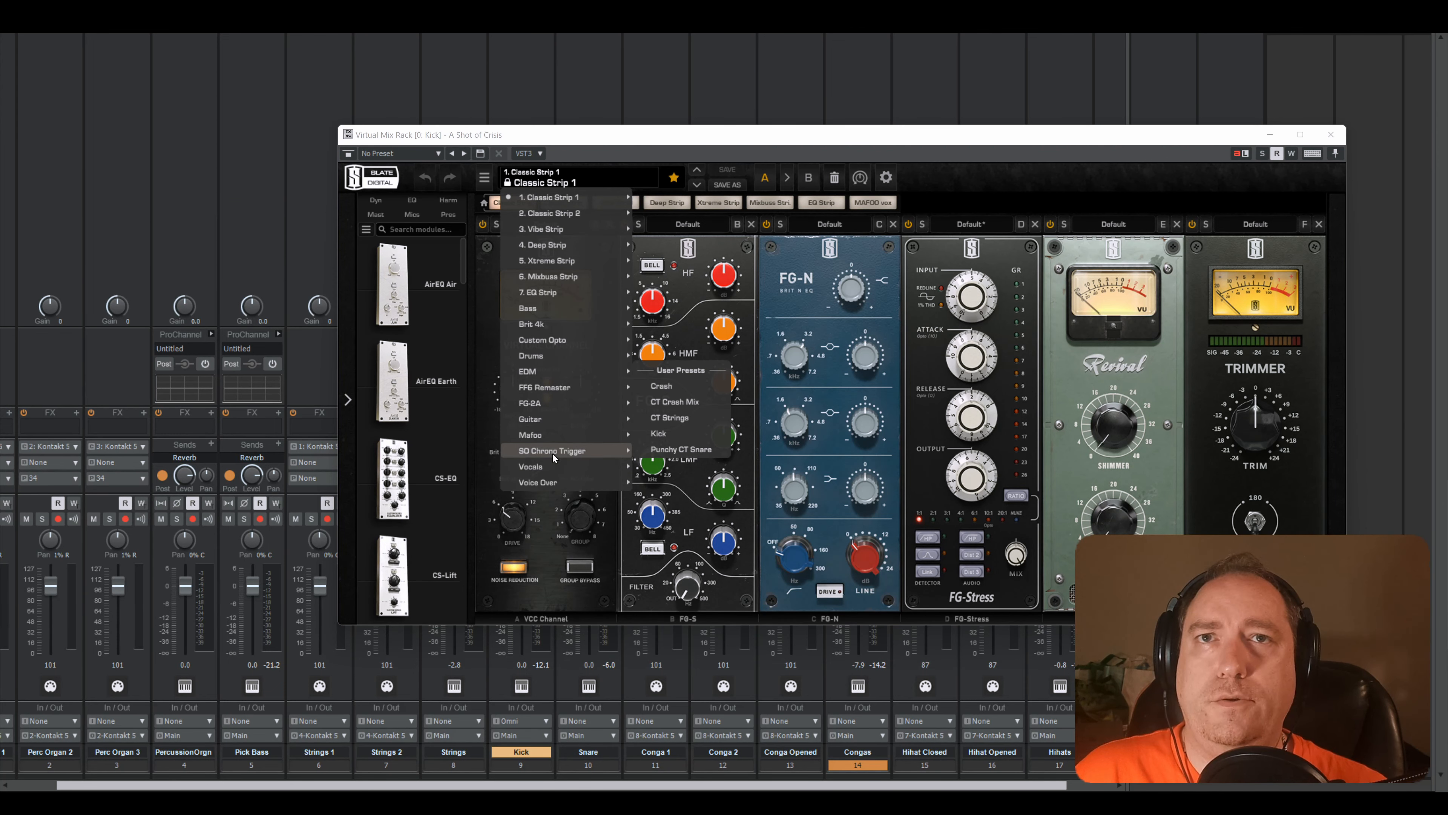
pyautogui.click(683, 441)
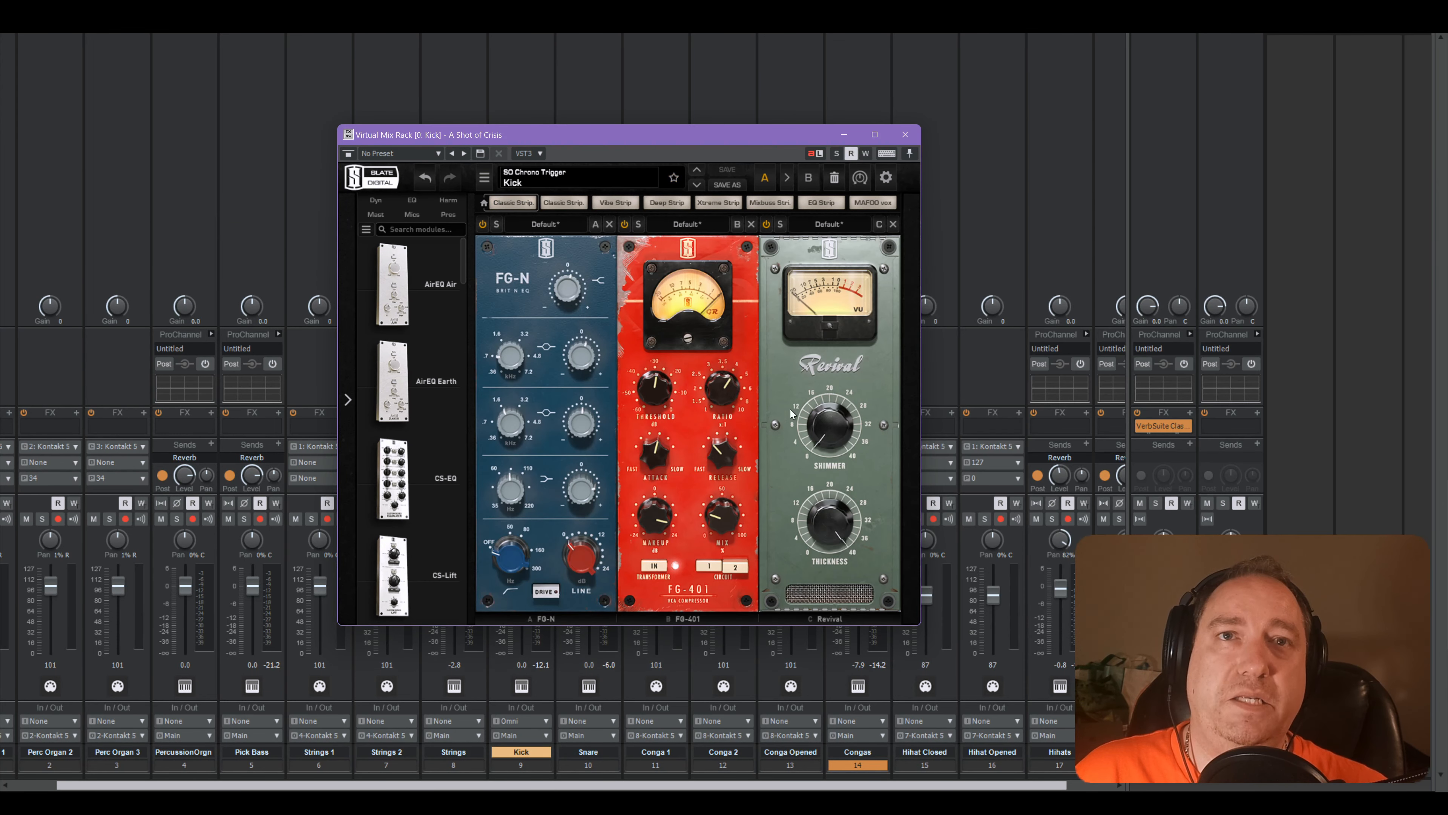
pyautogui.click(905, 134)
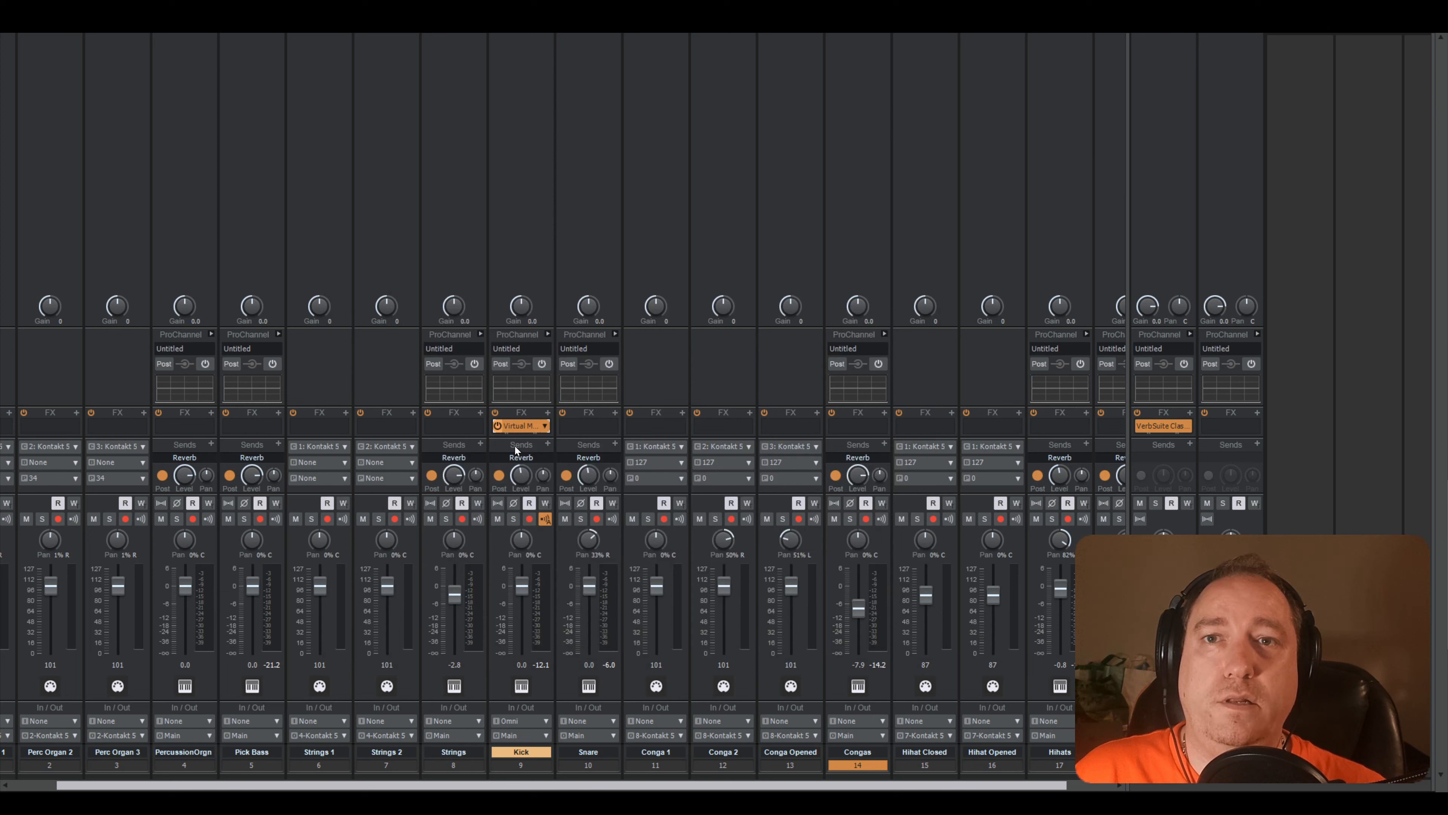
# - Lower the Kick channel volume to -12.2 dB during playback
pyautogui.press('space')
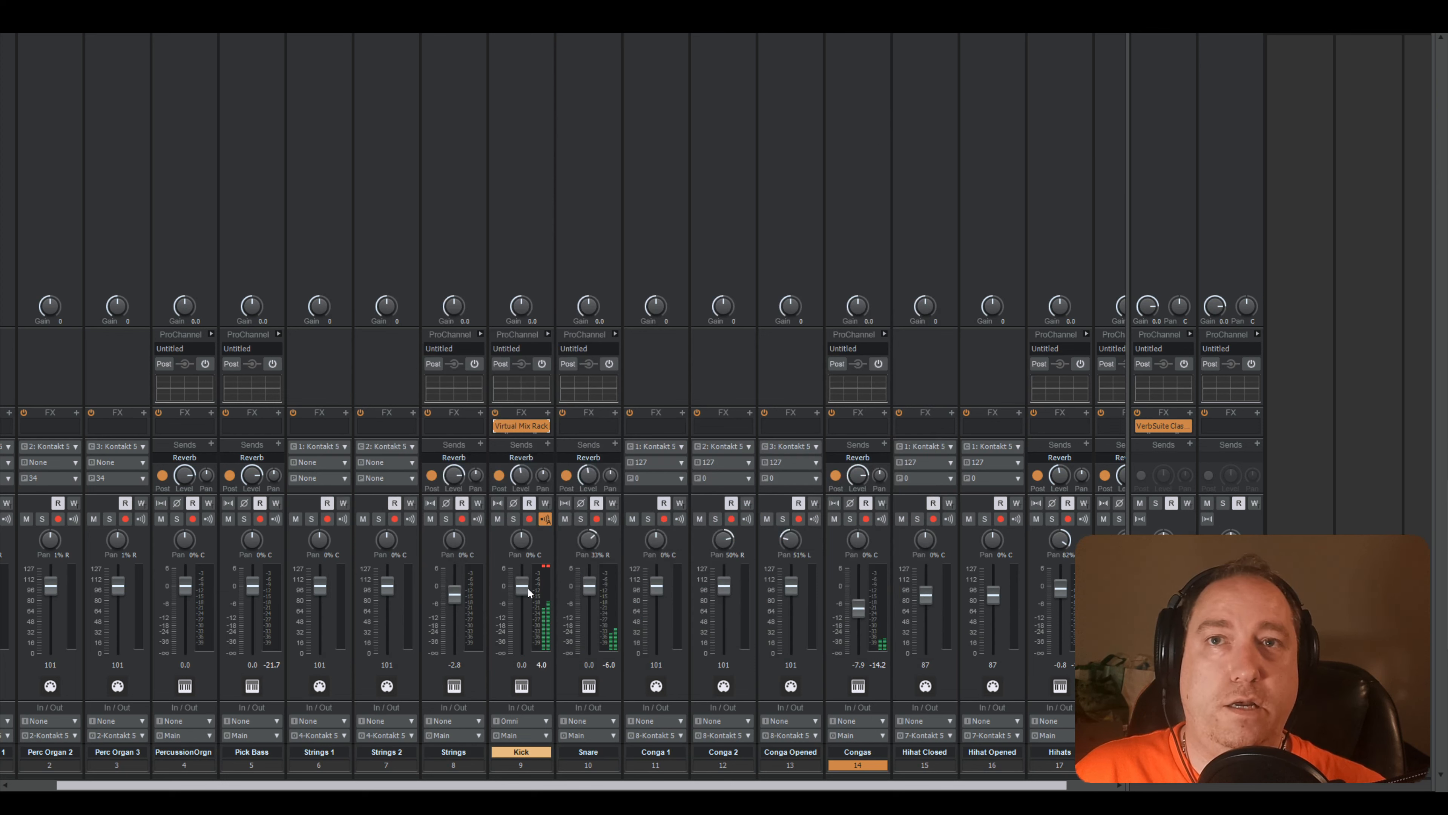
pyautogui.moveTo(527, 593); pyautogui.dragTo(522, 618)
pyautogui.press('space')
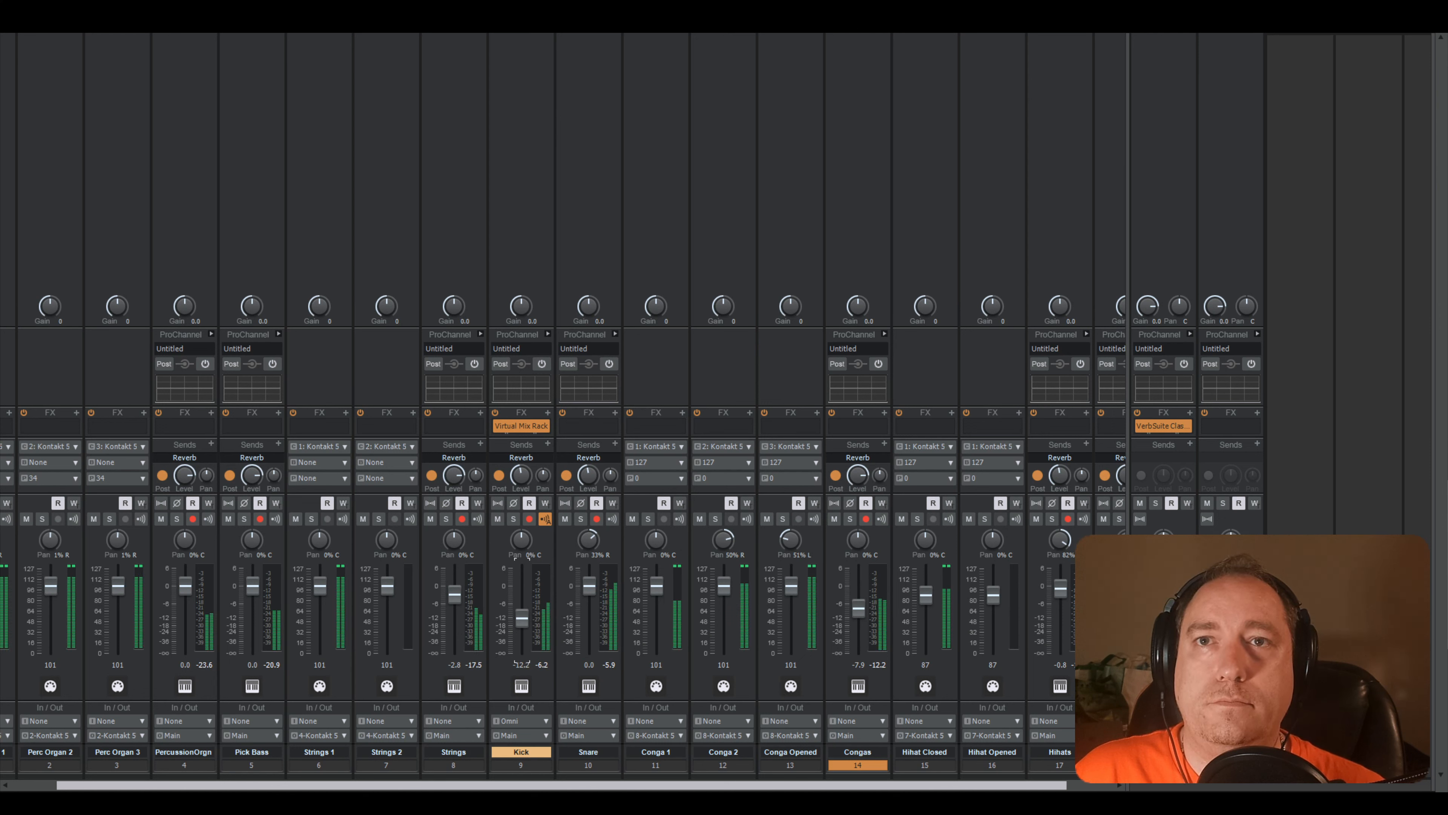
pyautogui.press('space')
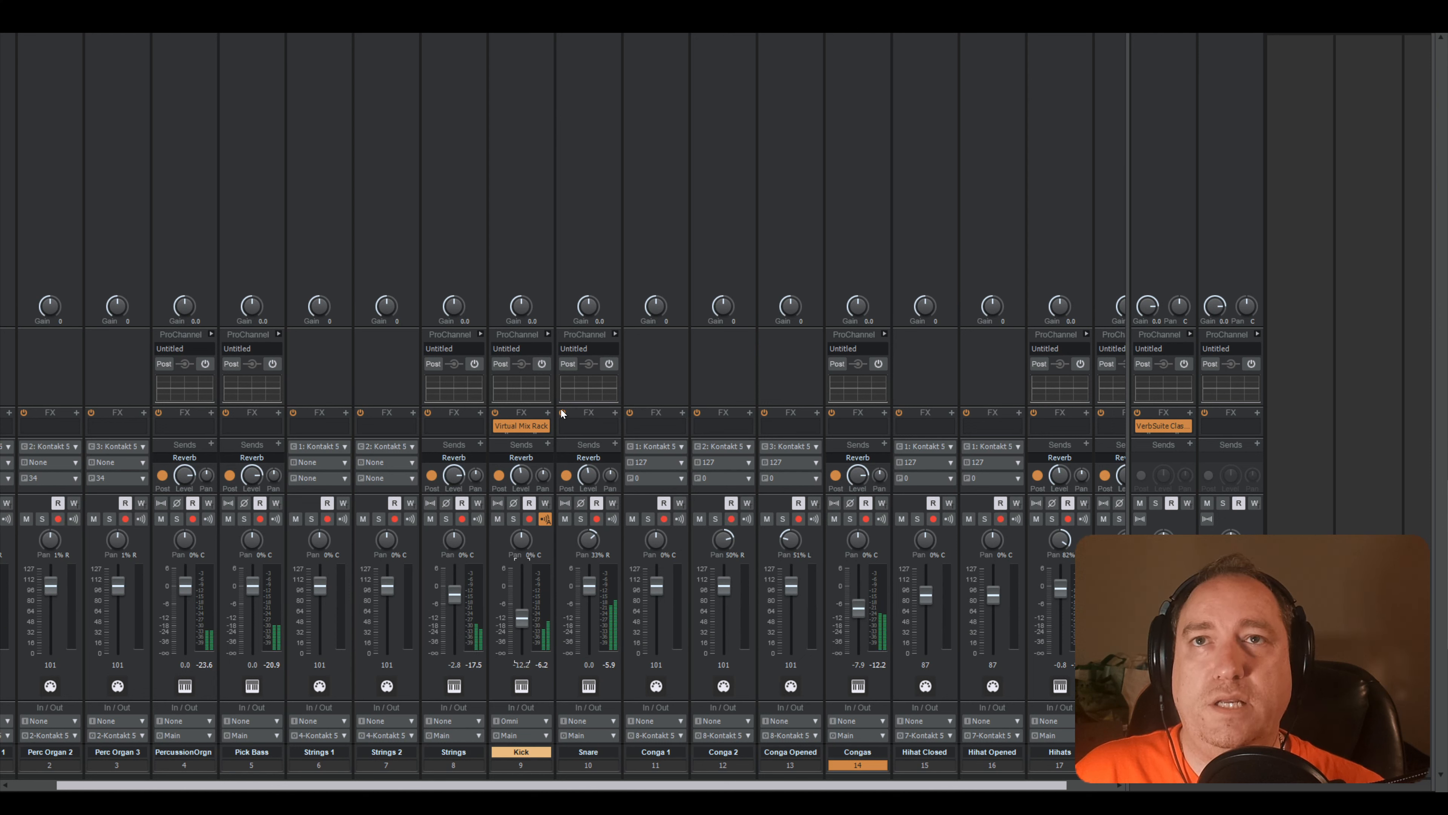
# - Copy the Kick's Virtual Mix Rack to the Snare channel and load the Punchy CT Snare preset in the copy
pyautogui.moveTo(523, 427); pyautogui.dragTo(574, 420)
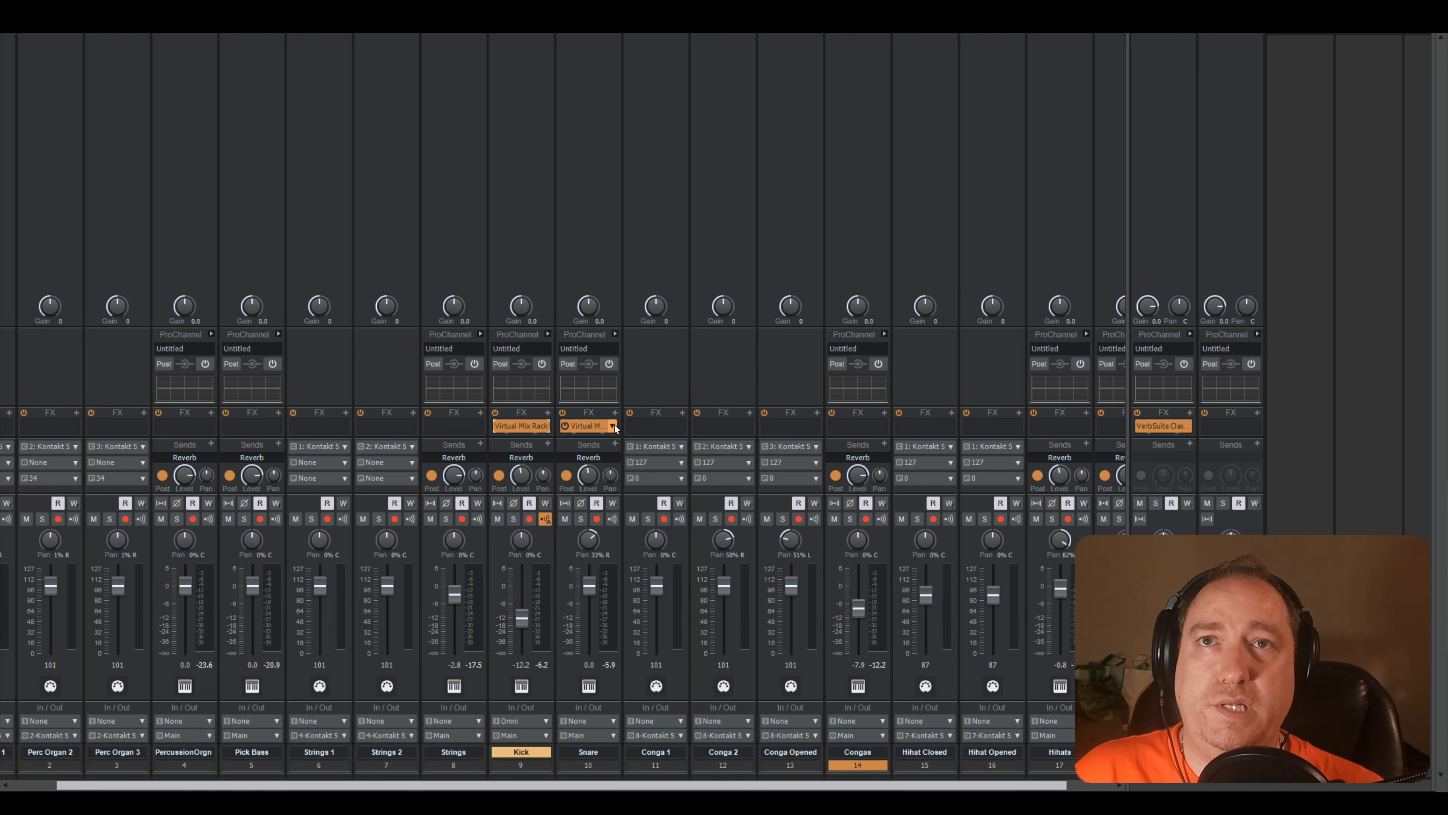
pyautogui.doubleClick(598, 429)
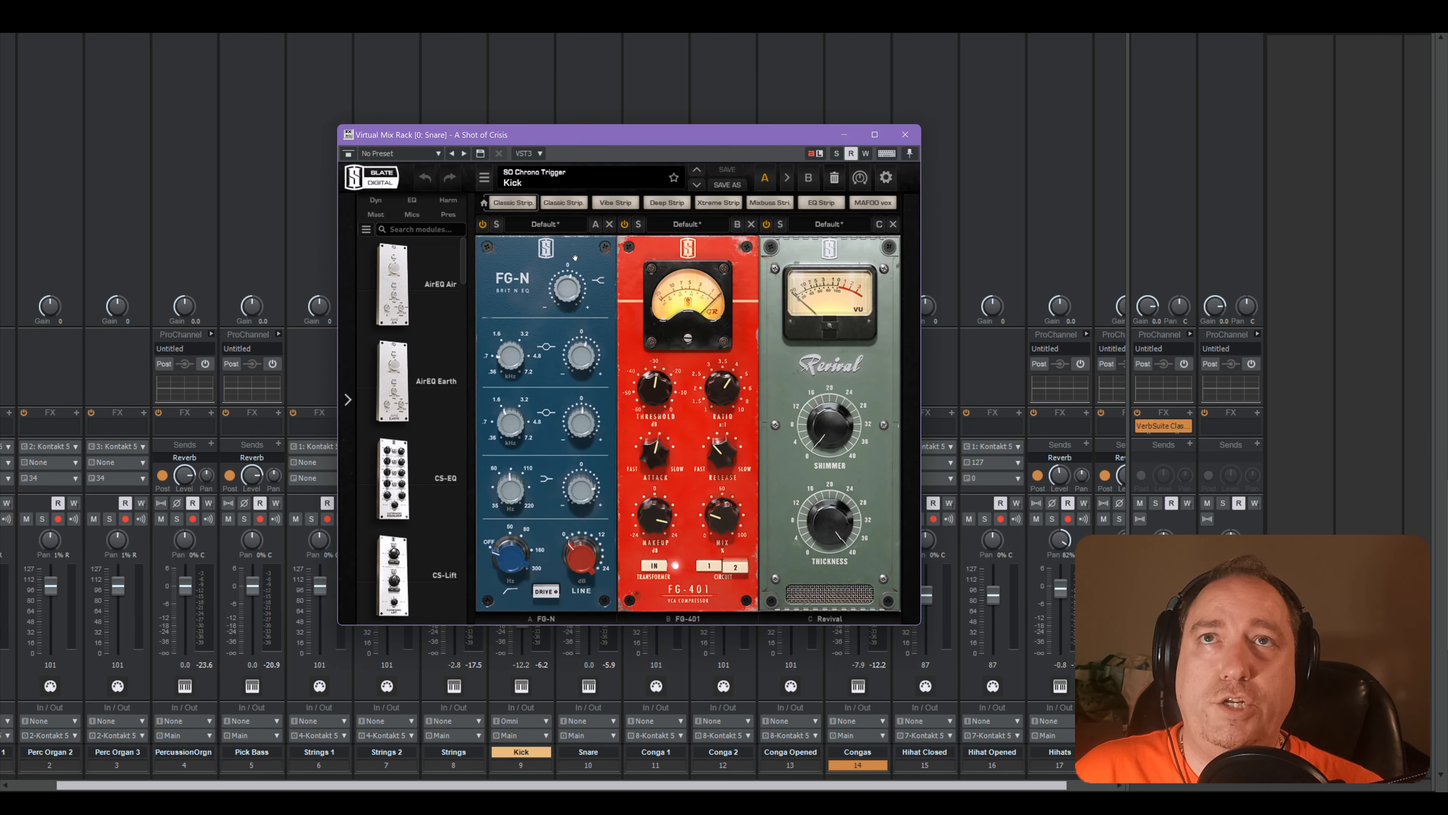
pyautogui.click(511, 182)
pyautogui.moveTo(557, 448)
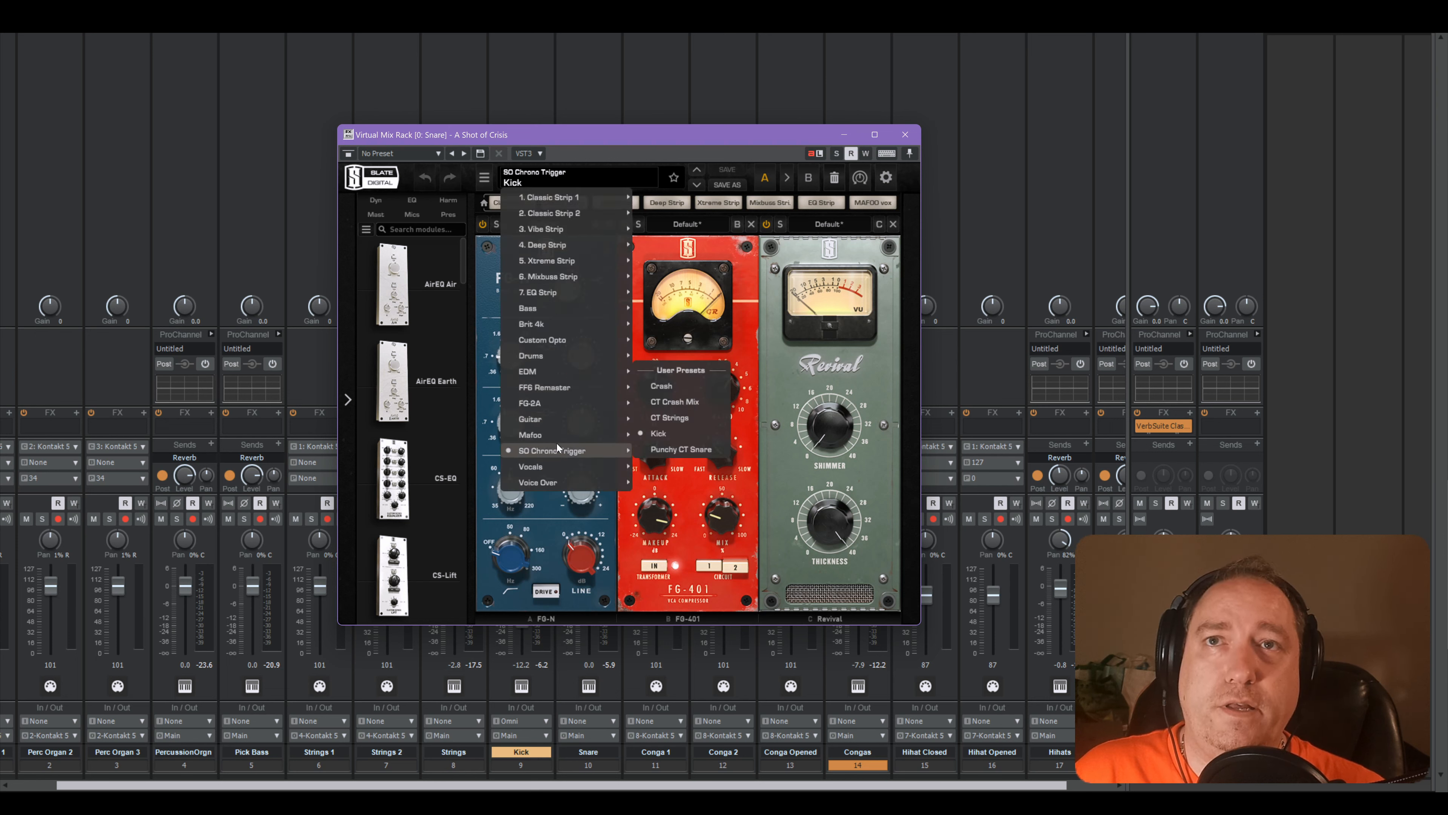
pyautogui.click(677, 451)
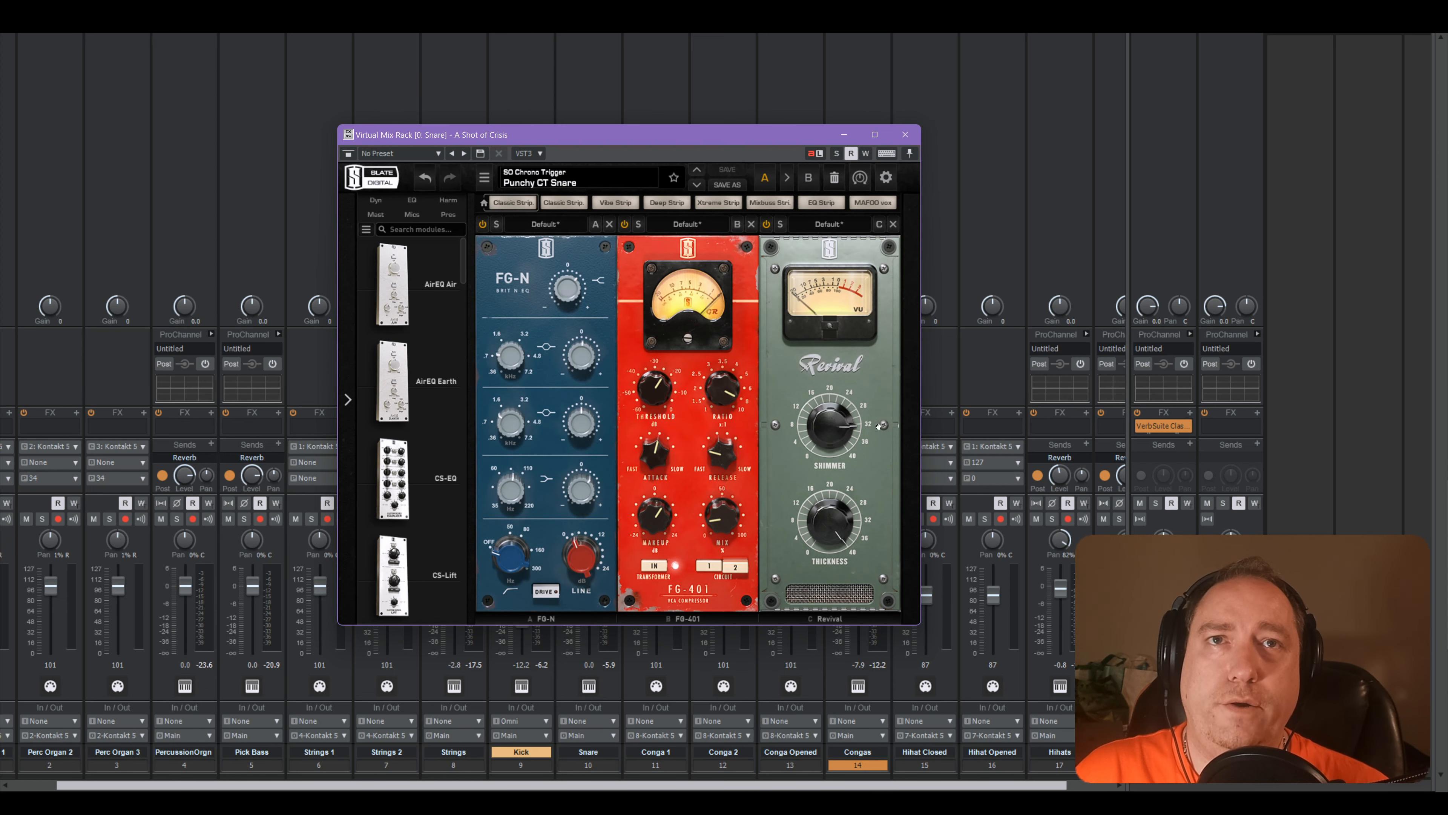
# - In the Snare's rack, turn the Revival Shimmer fully down and set the FG-401 threshold to about -28.1 dB
pyautogui.moveTo(846, 425); pyautogui.dragTo(791, 459)
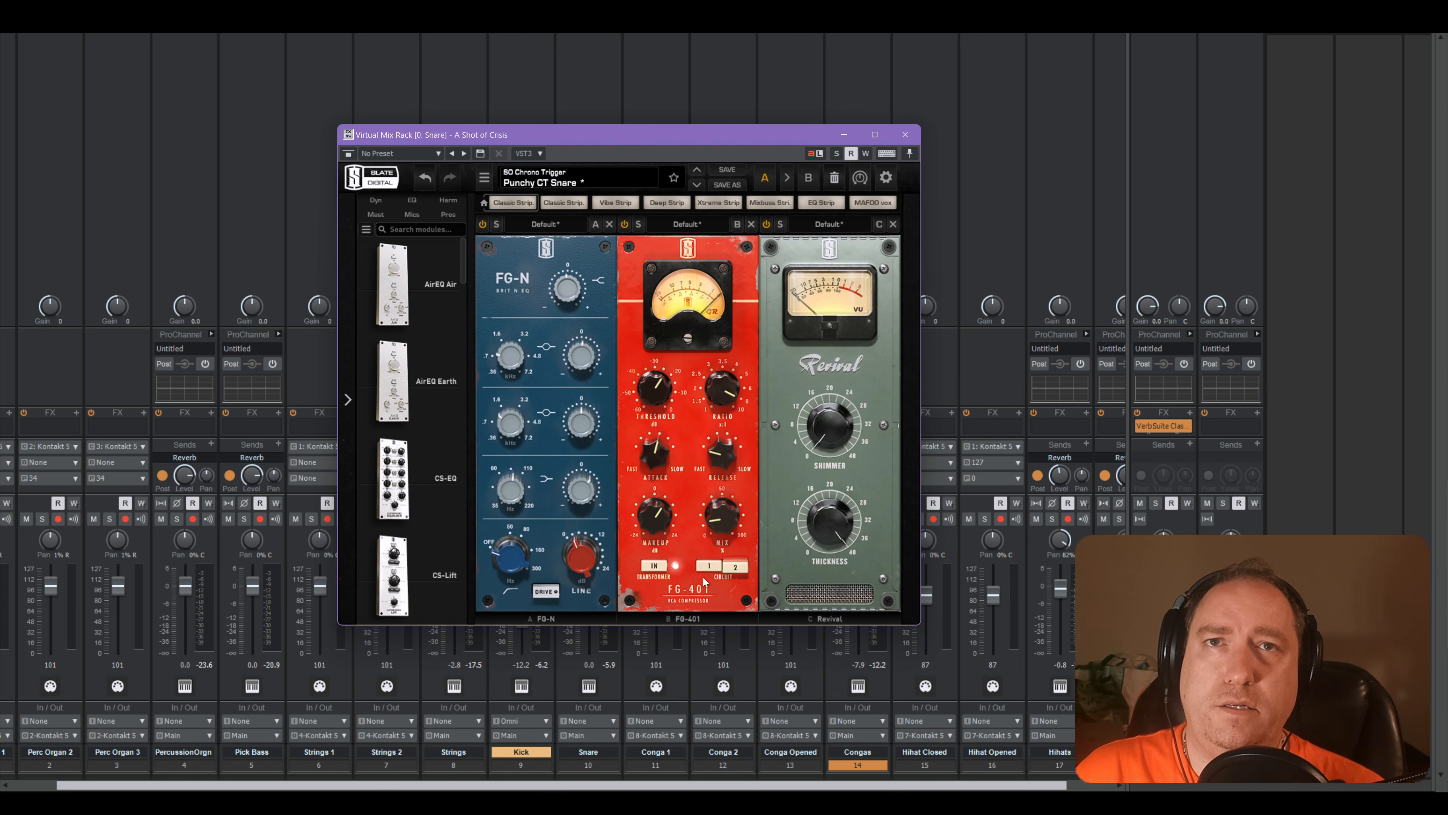
pyautogui.moveTo(660, 386); pyautogui.dragTo(656, 397)
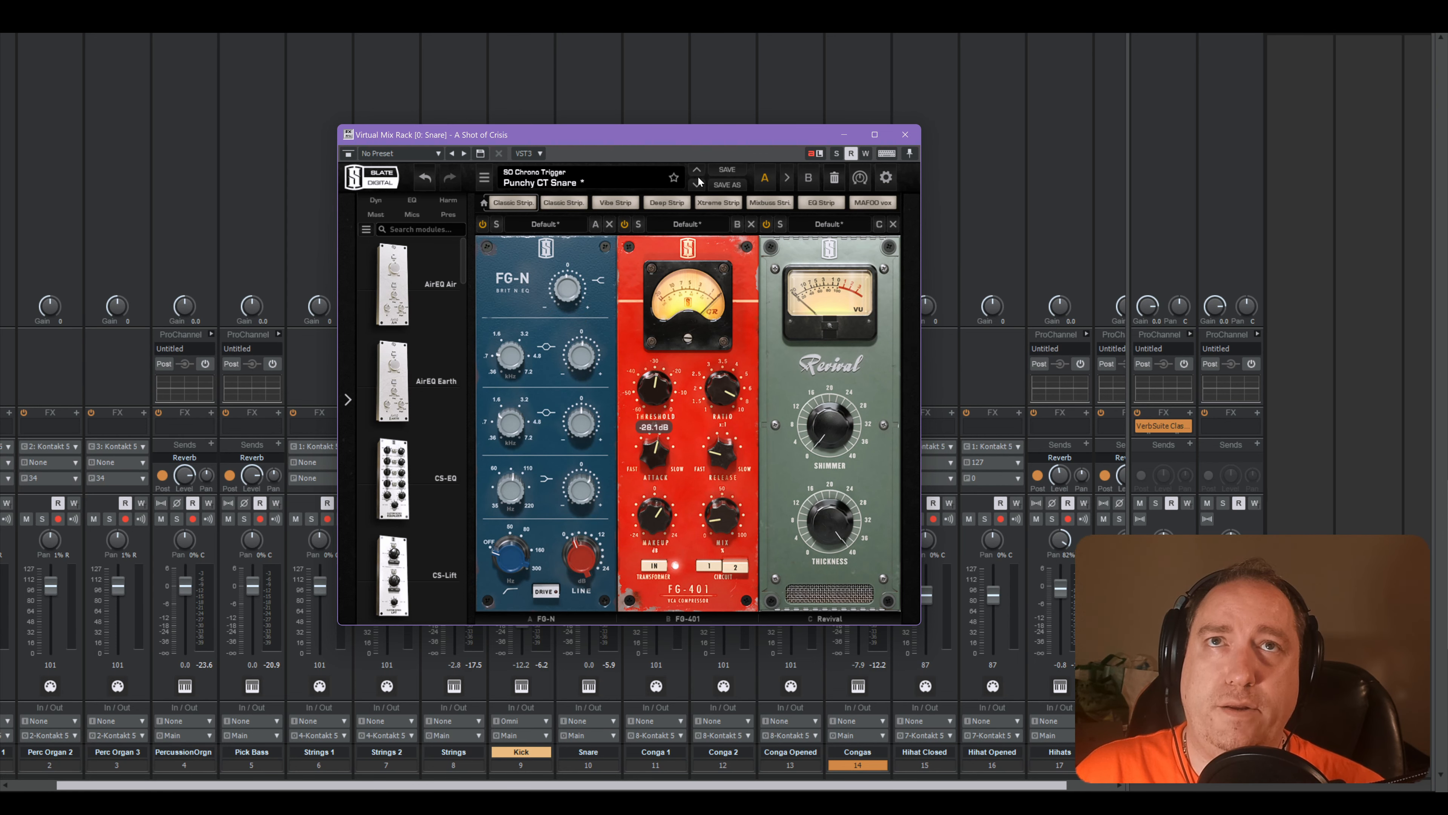
pyautogui.moveTo(710, 140); pyautogui.dragTo(1097, 112)
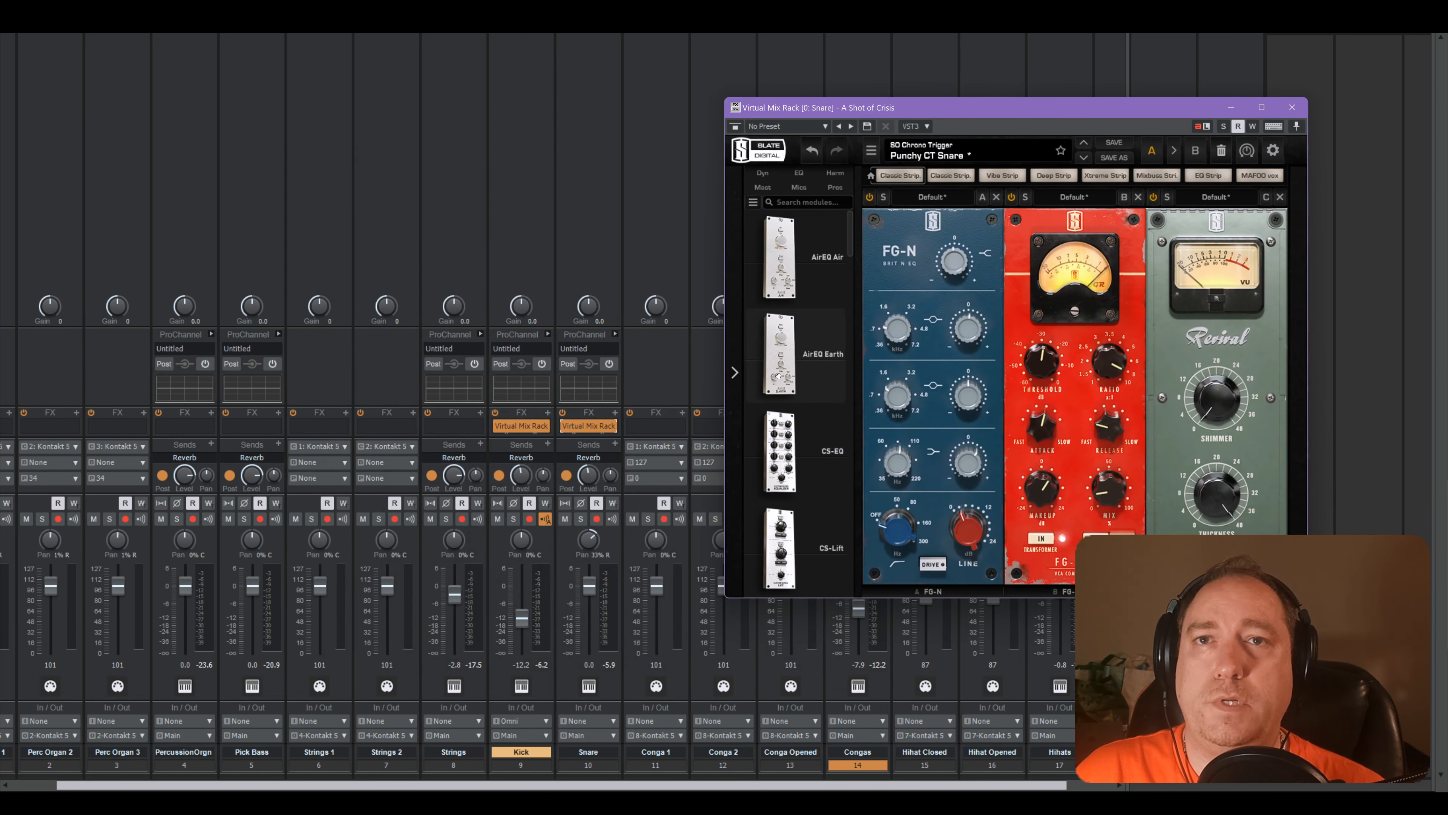
# - Solo the Snare during playback, raise the FG-401 mix to 100%, and increase its attack setting
pyautogui.click(580, 519)
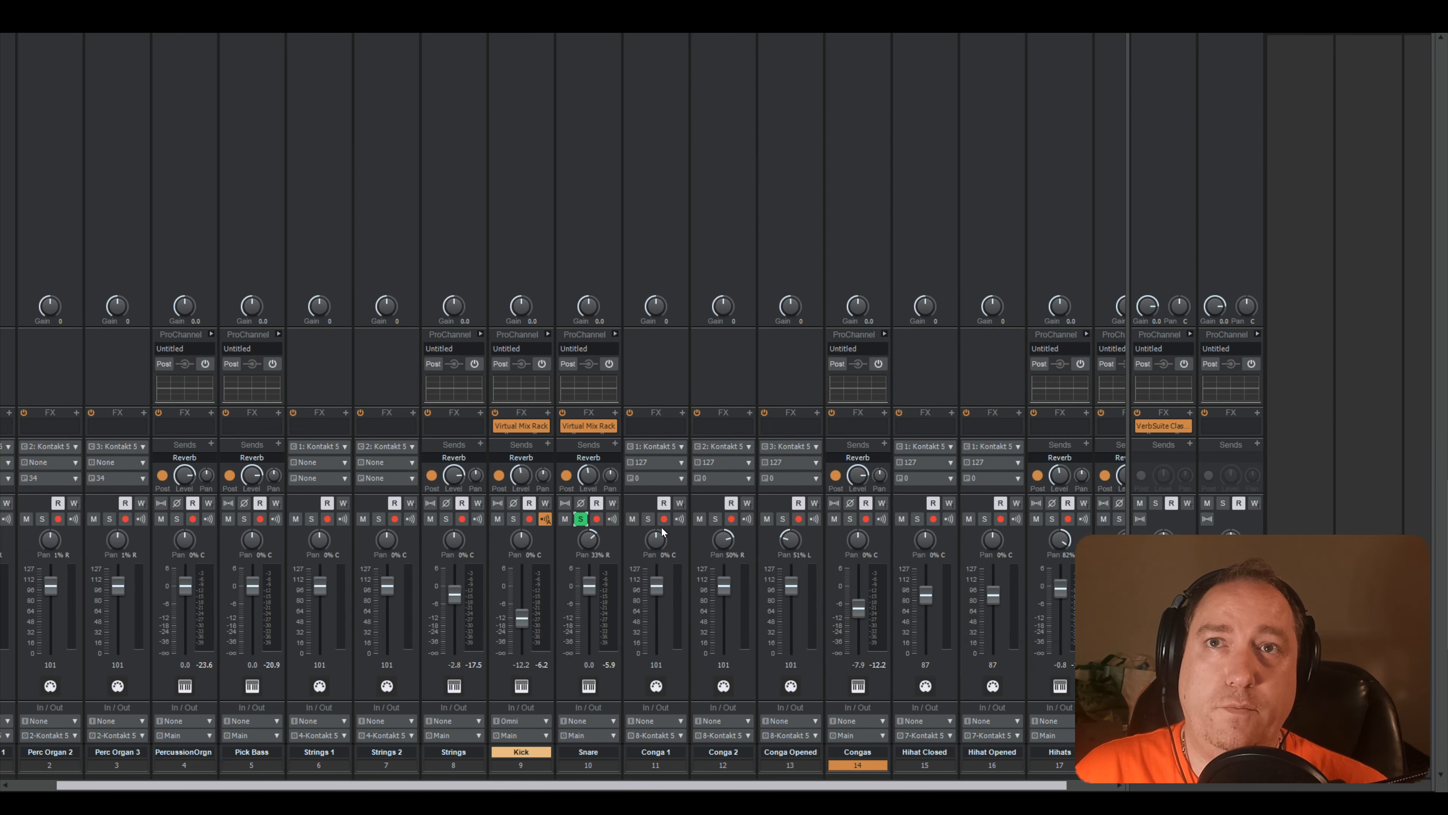
pyautogui.press('space')
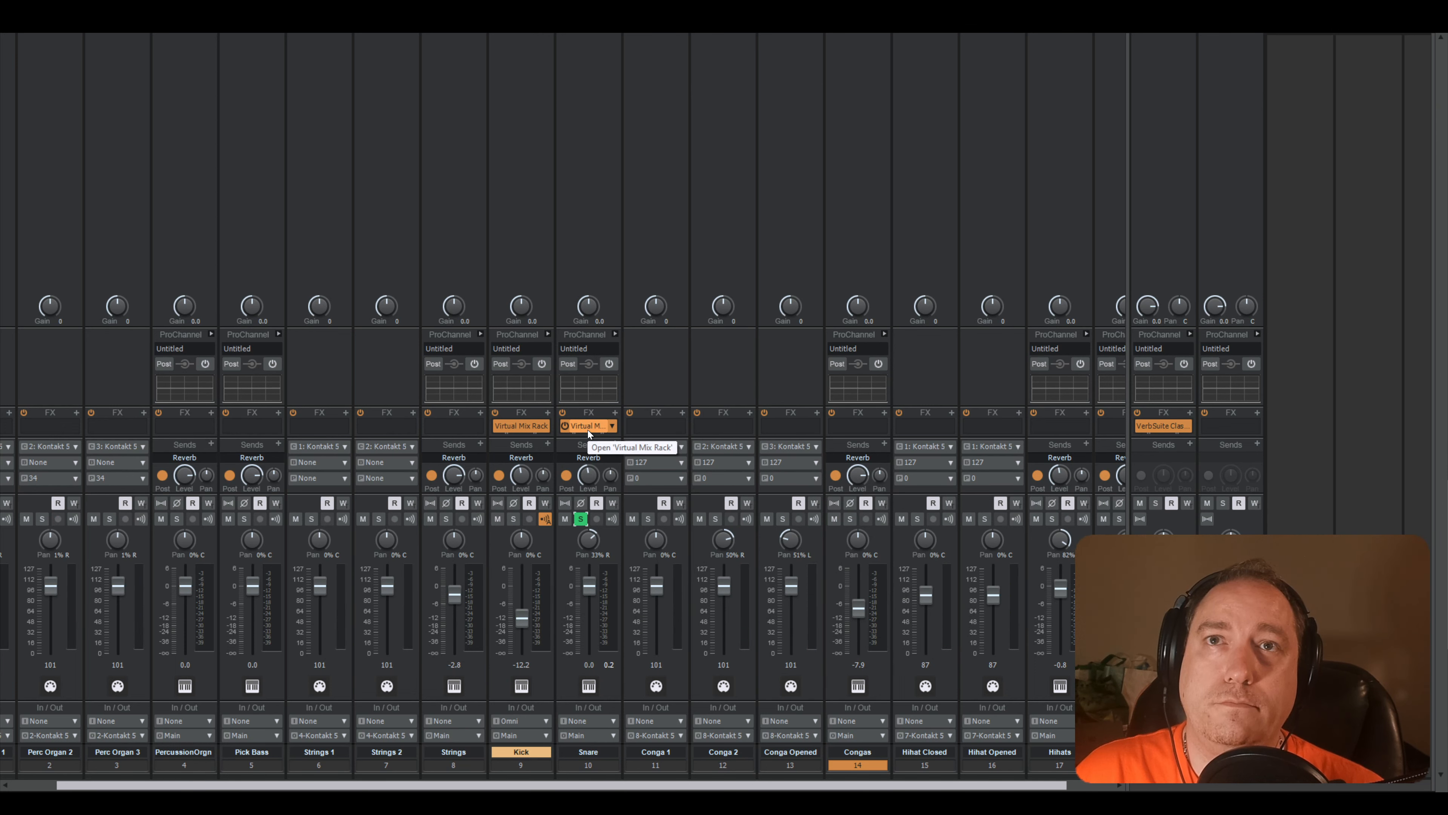
pyautogui.click(590, 429)
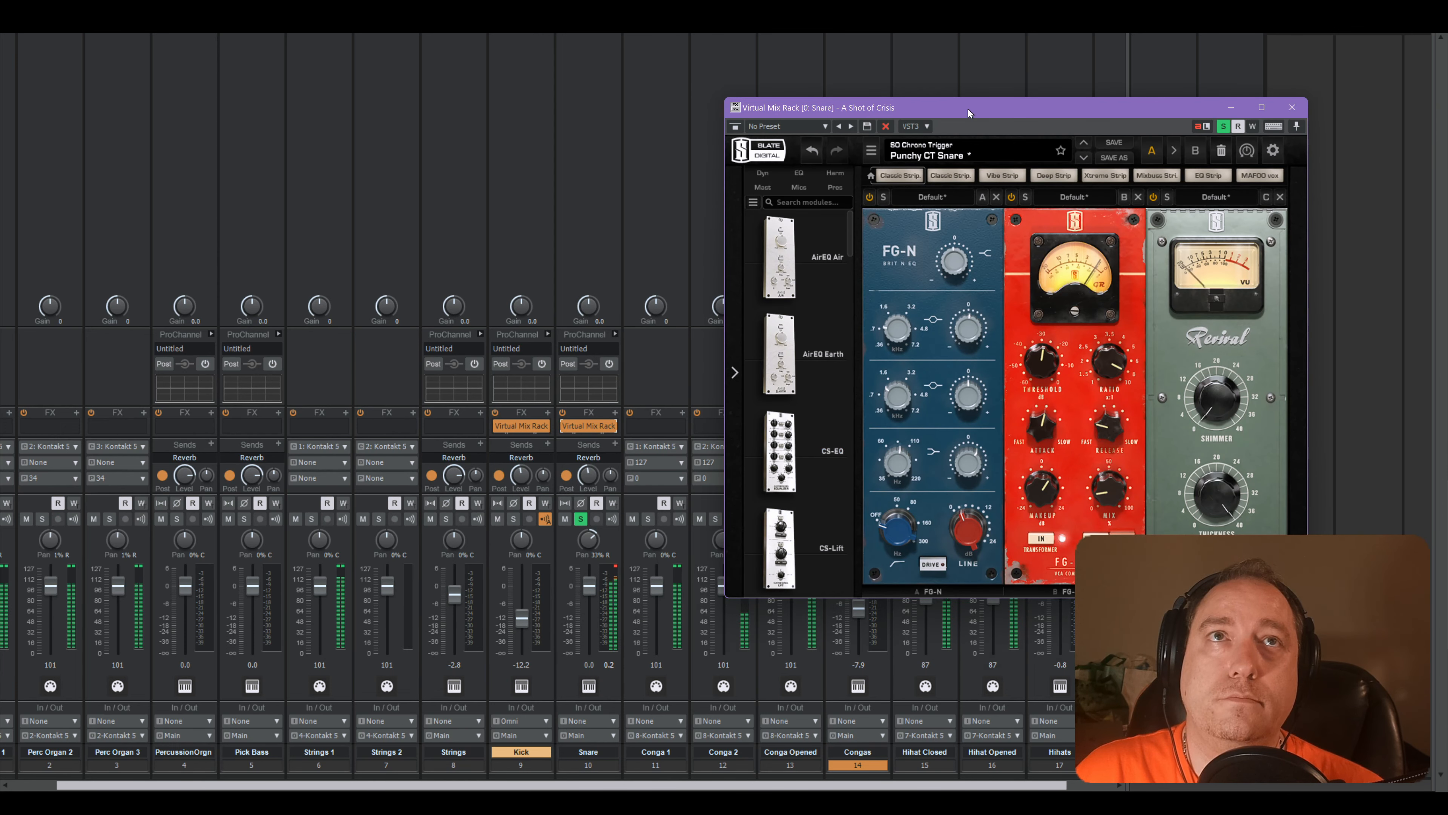
pyautogui.moveTo(970, 113); pyautogui.dragTo(714, 210)
pyautogui.moveTo(796, 460)
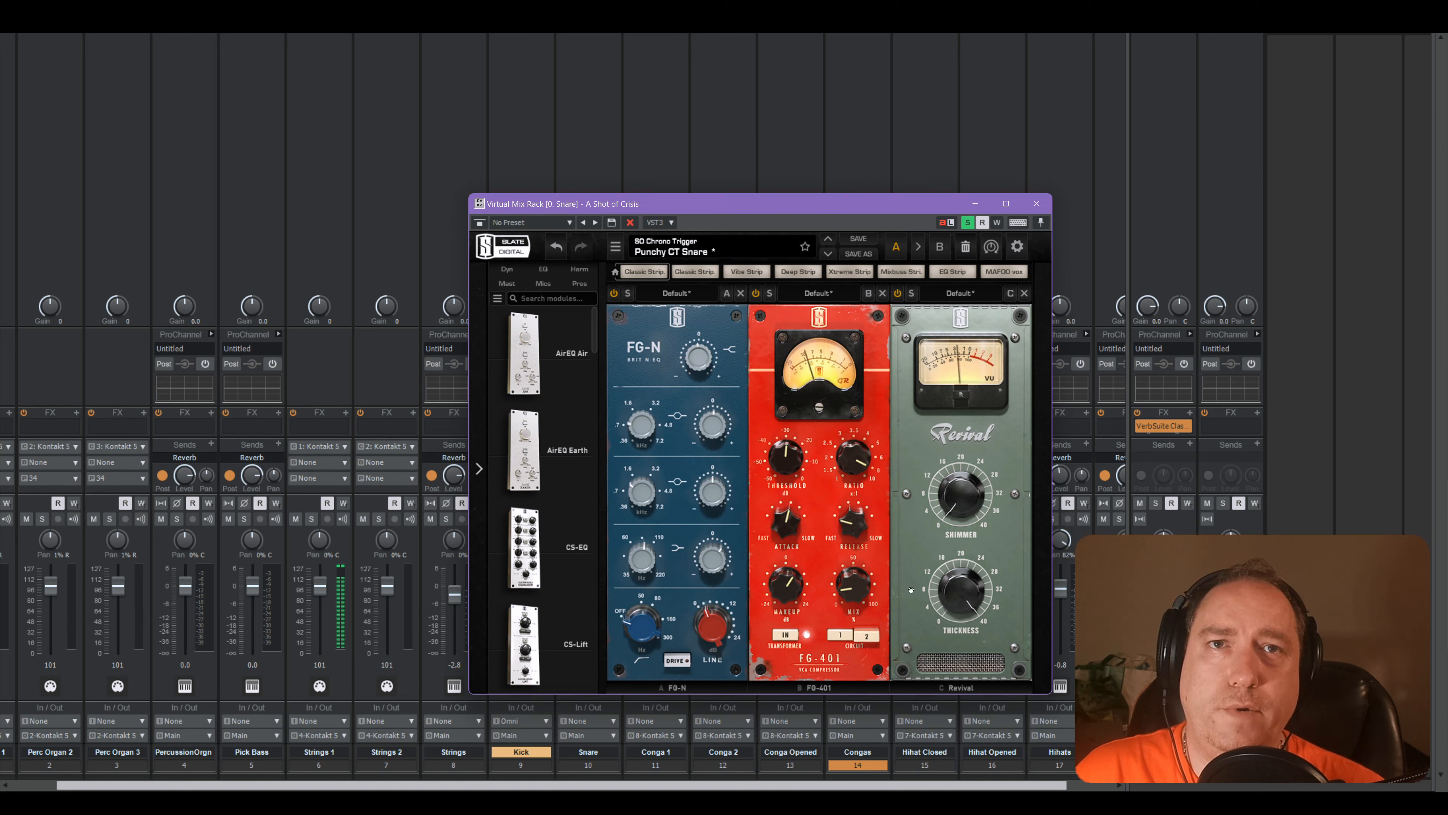
pyautogui.moveTo(861, 592); pyautogui.dragTo(872, 465)
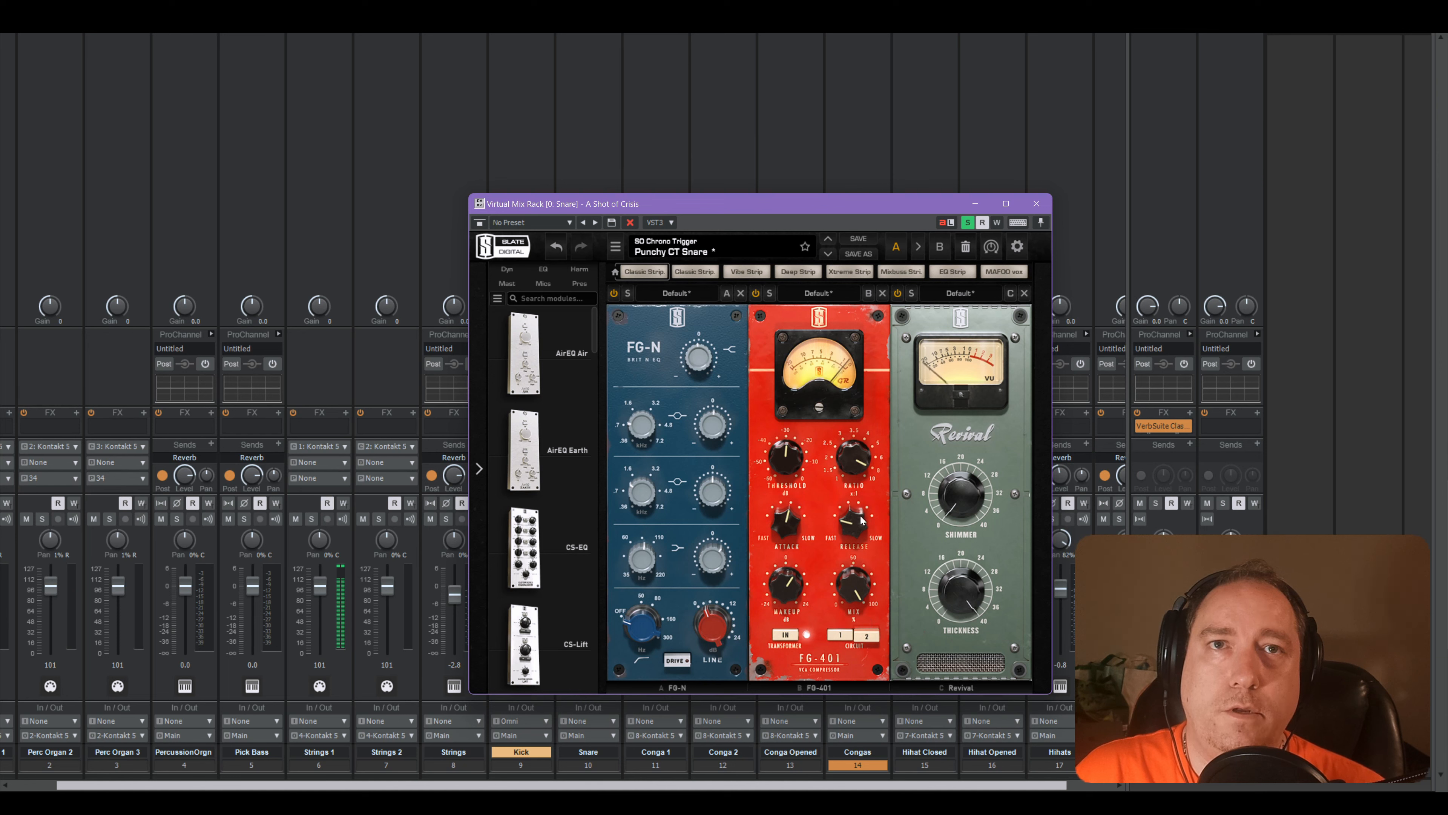
pyautogui.moveTo(774, 516); pyautogui.dragTo(777, 498)
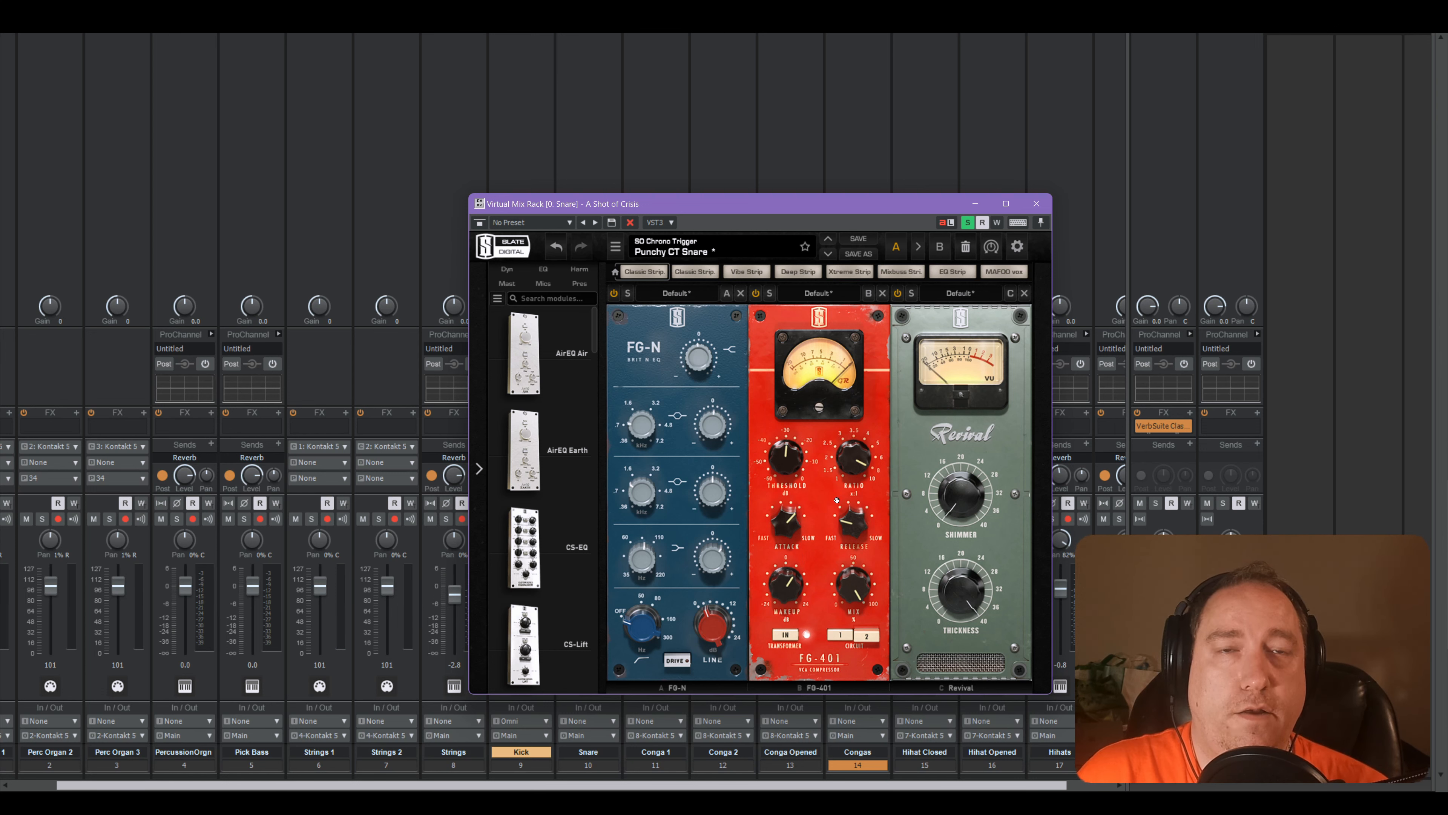
# - Try the FG-401 circuit and attack settings, reduce its mix to about 28%, and close the rack with the Snare unsoloed
pyautogui.moveTo(854, 580)
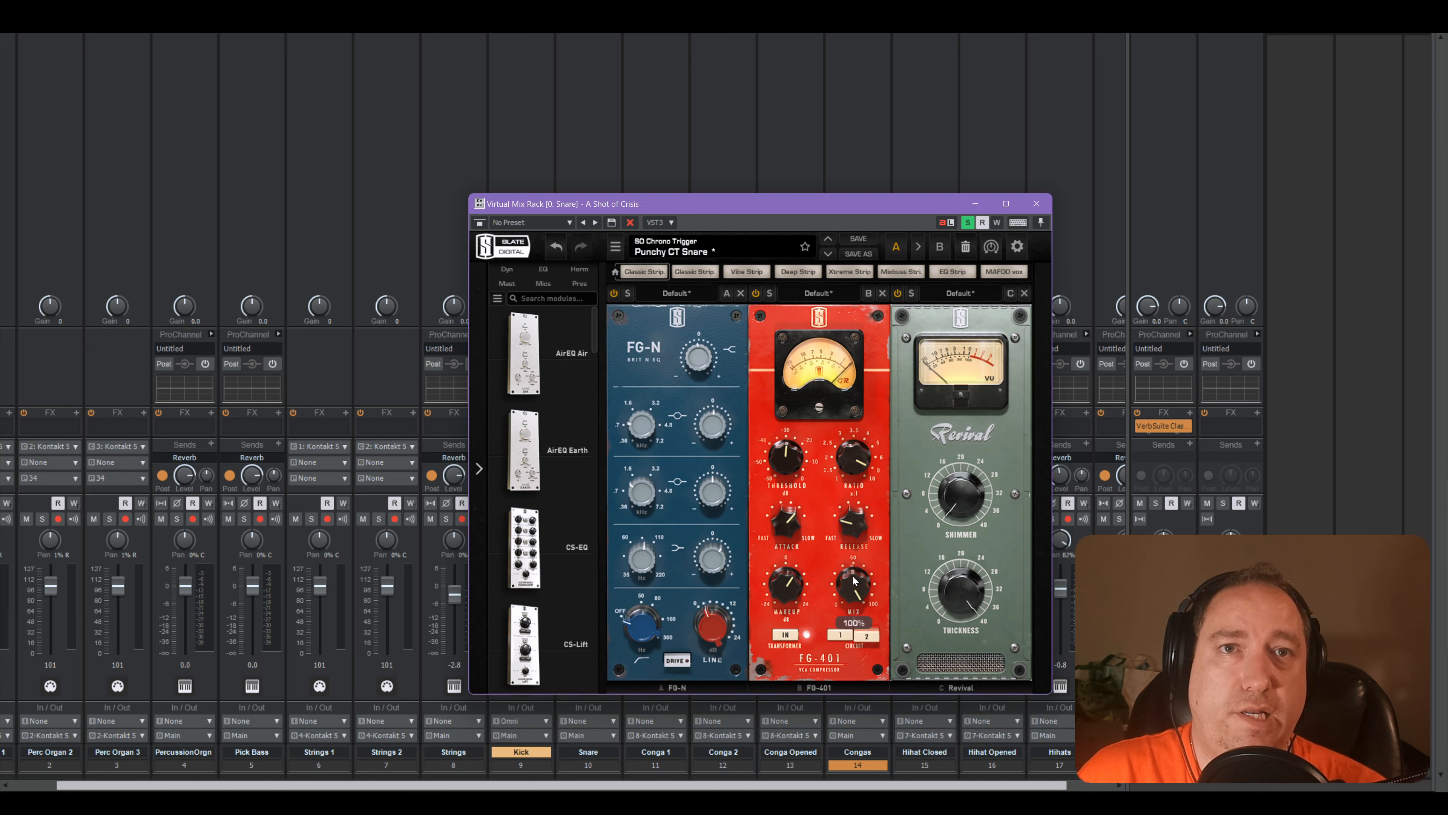
pyautogui.click(870, 639)
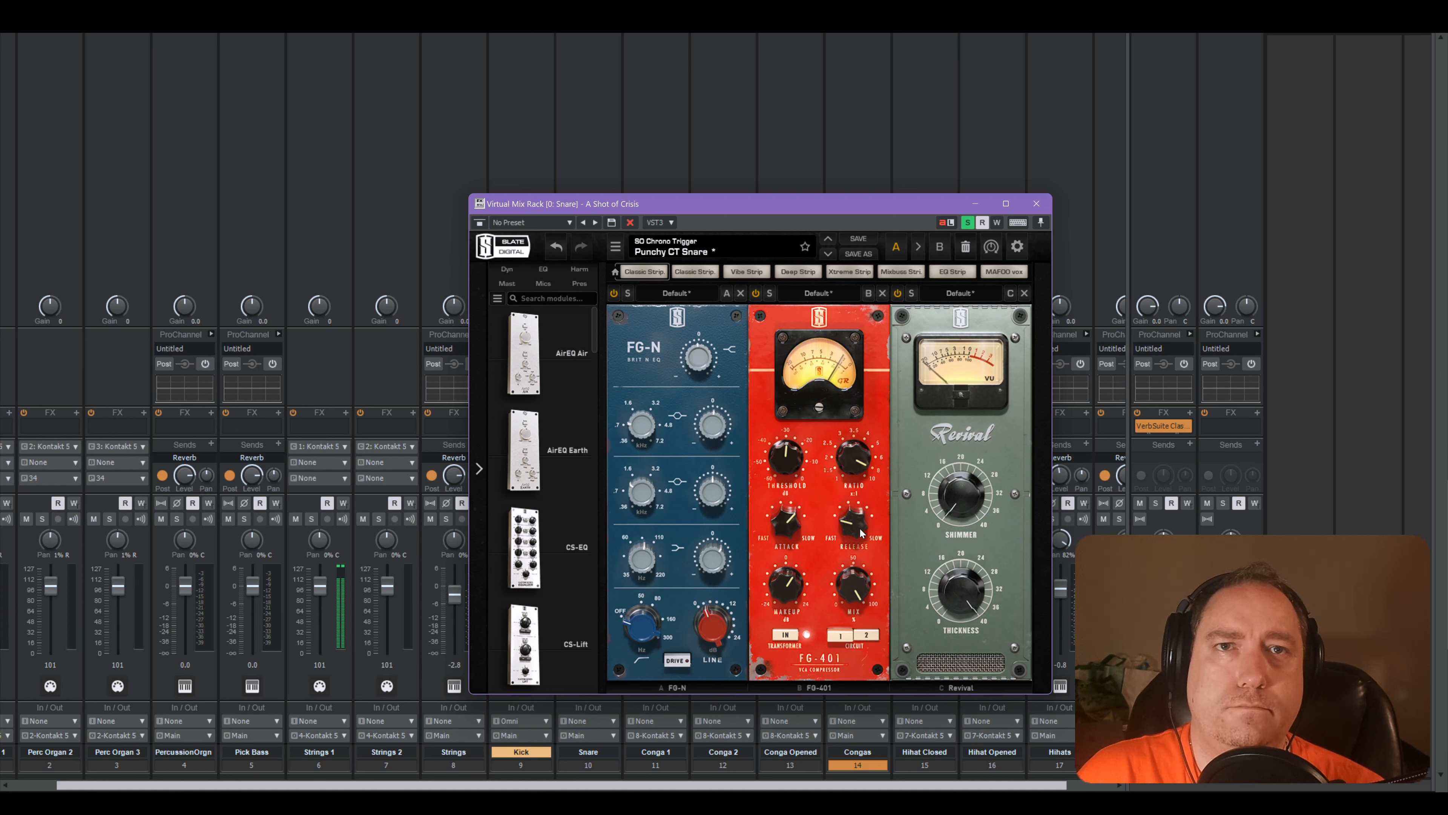
pyautogui.moveTo(780, 521); pyautogui.dragTo(782, 564)
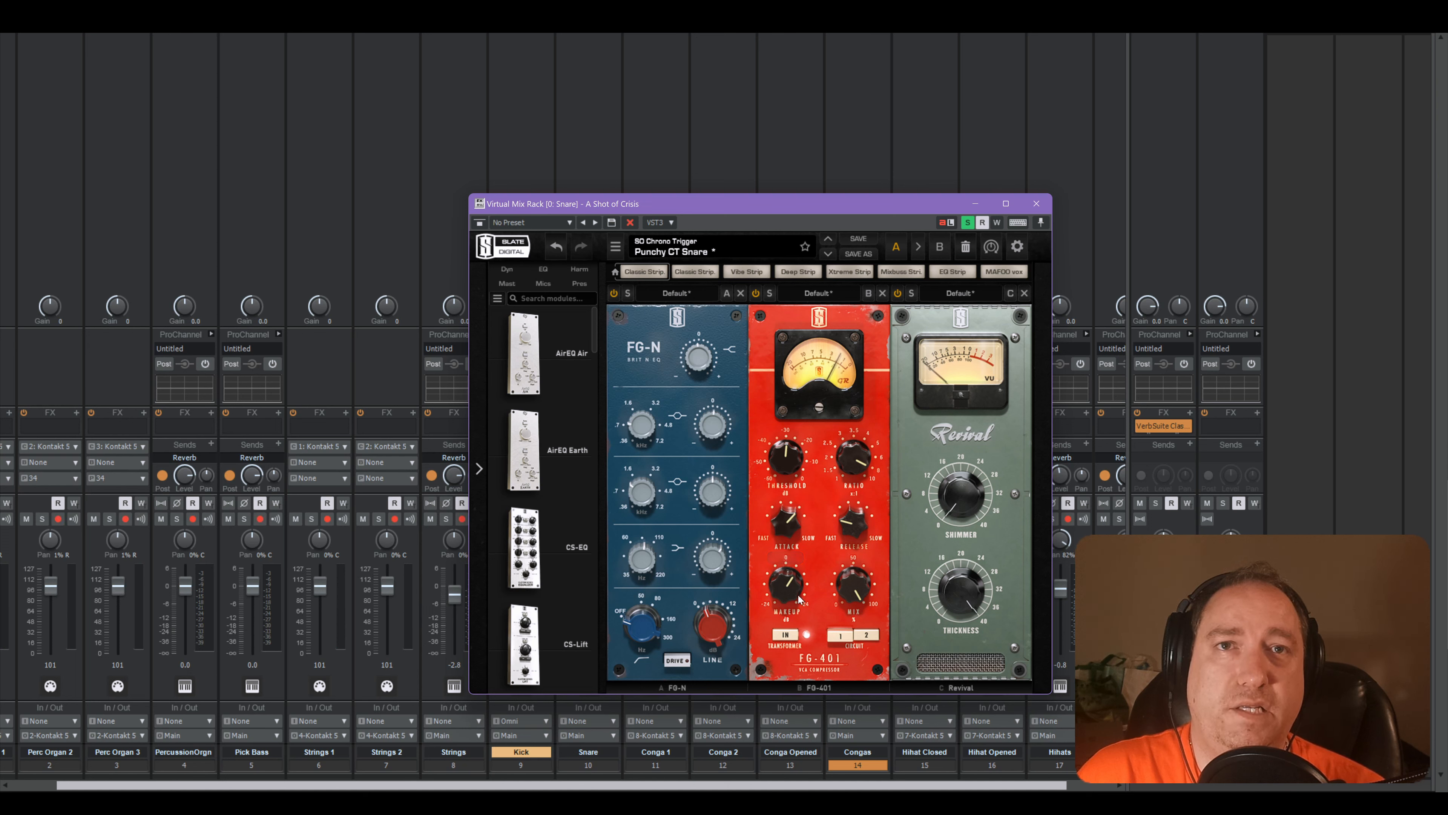
pyautogui.moveTo(858, 587); pyautogui.dragTo(856, 702)
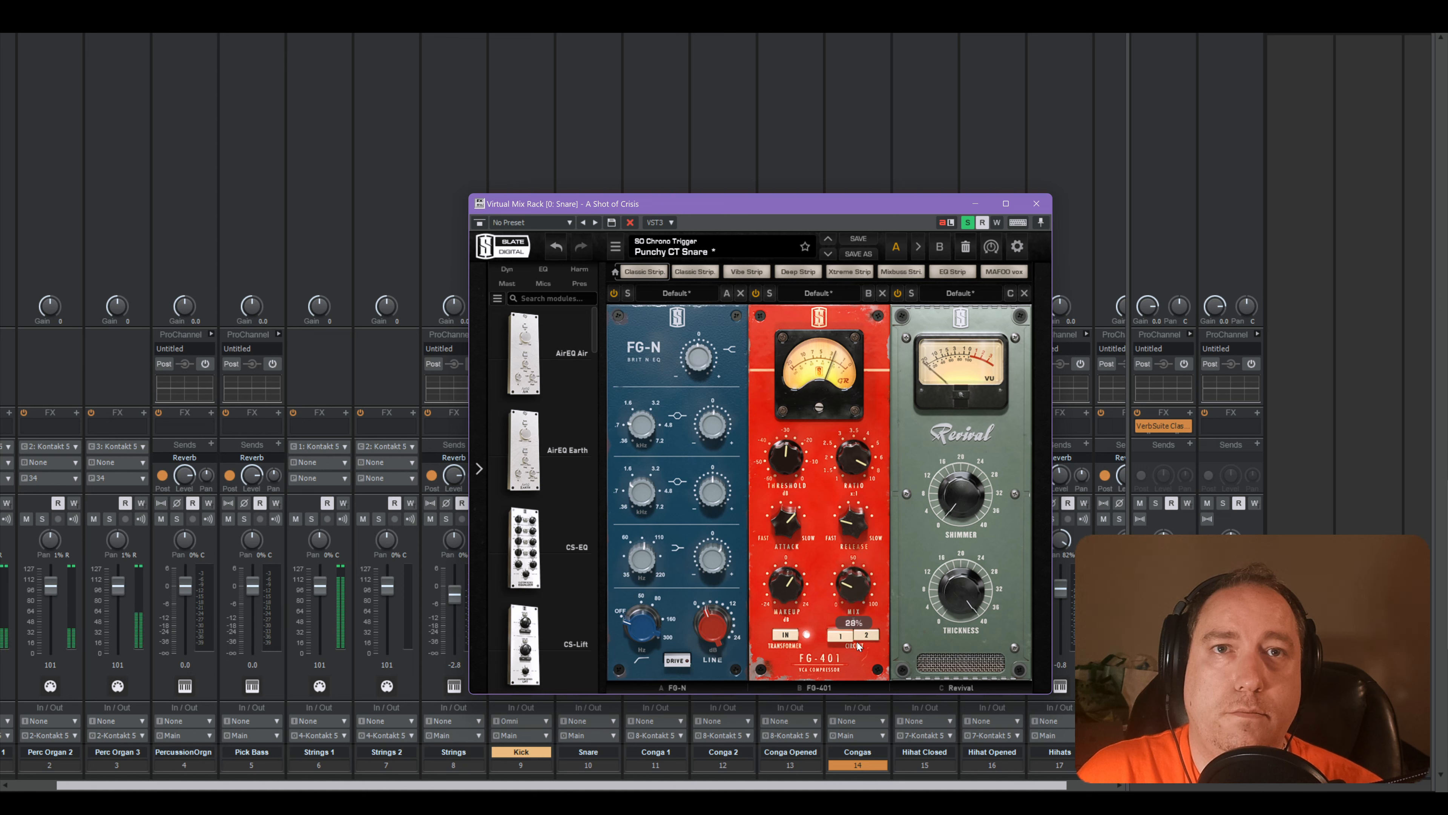
pyautogui.moveTo(855, 609); pyautogui.dragTo(855, 607)
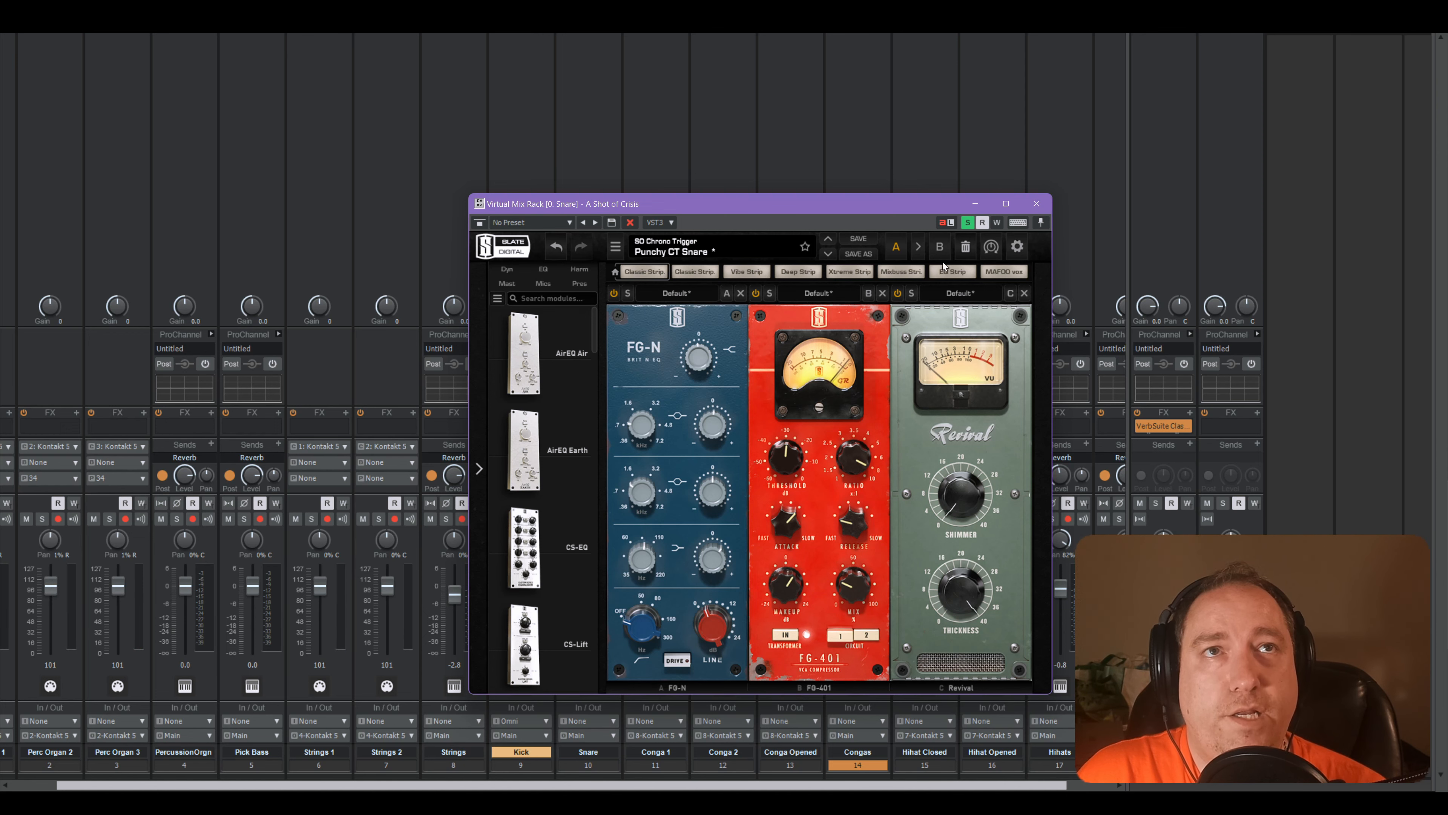
pyautogui.click(1035, 205)
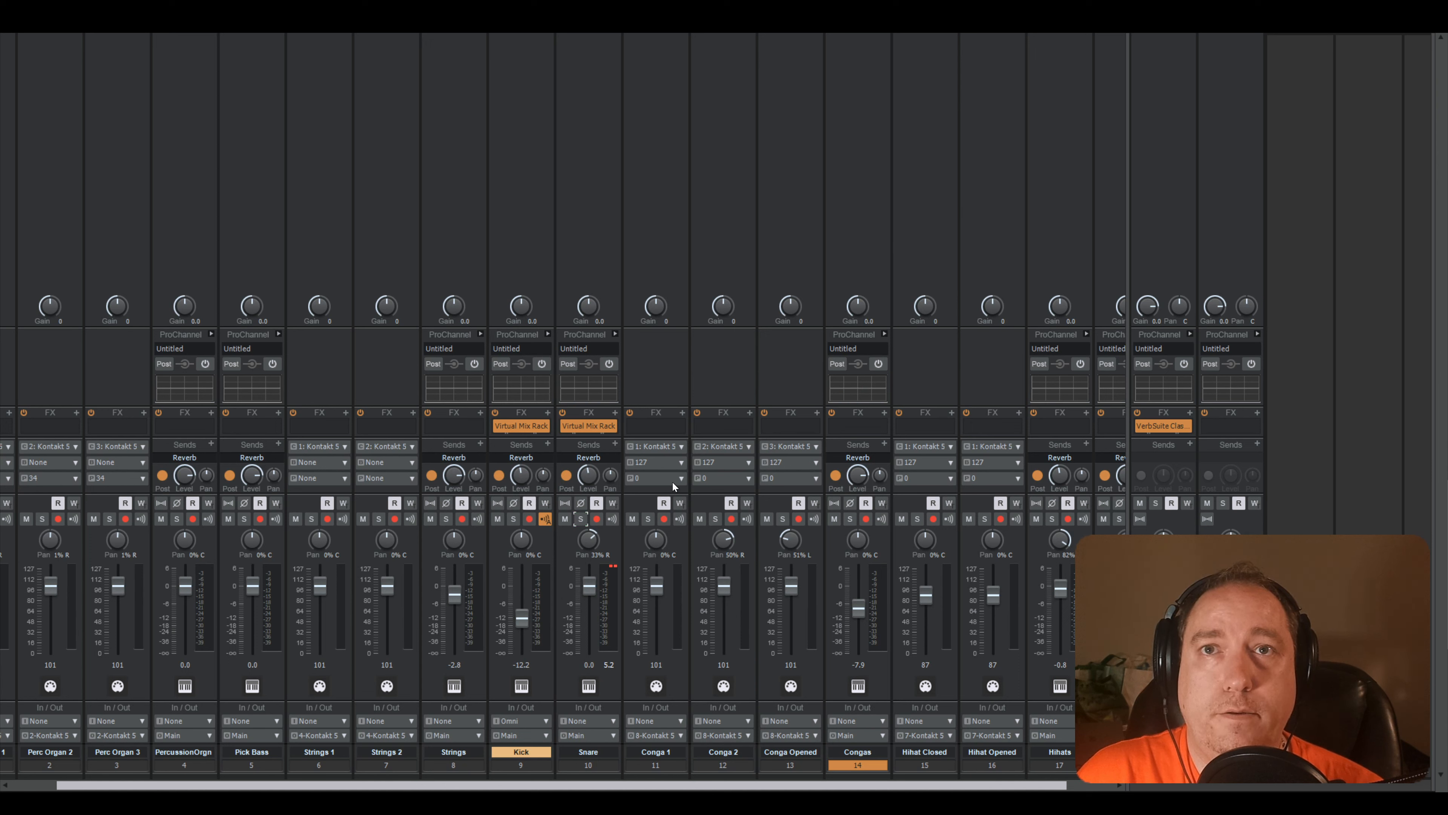
# - Lower the Snare channel volume to -2.4 dB while playing the full mix
pyautogui.press('space')
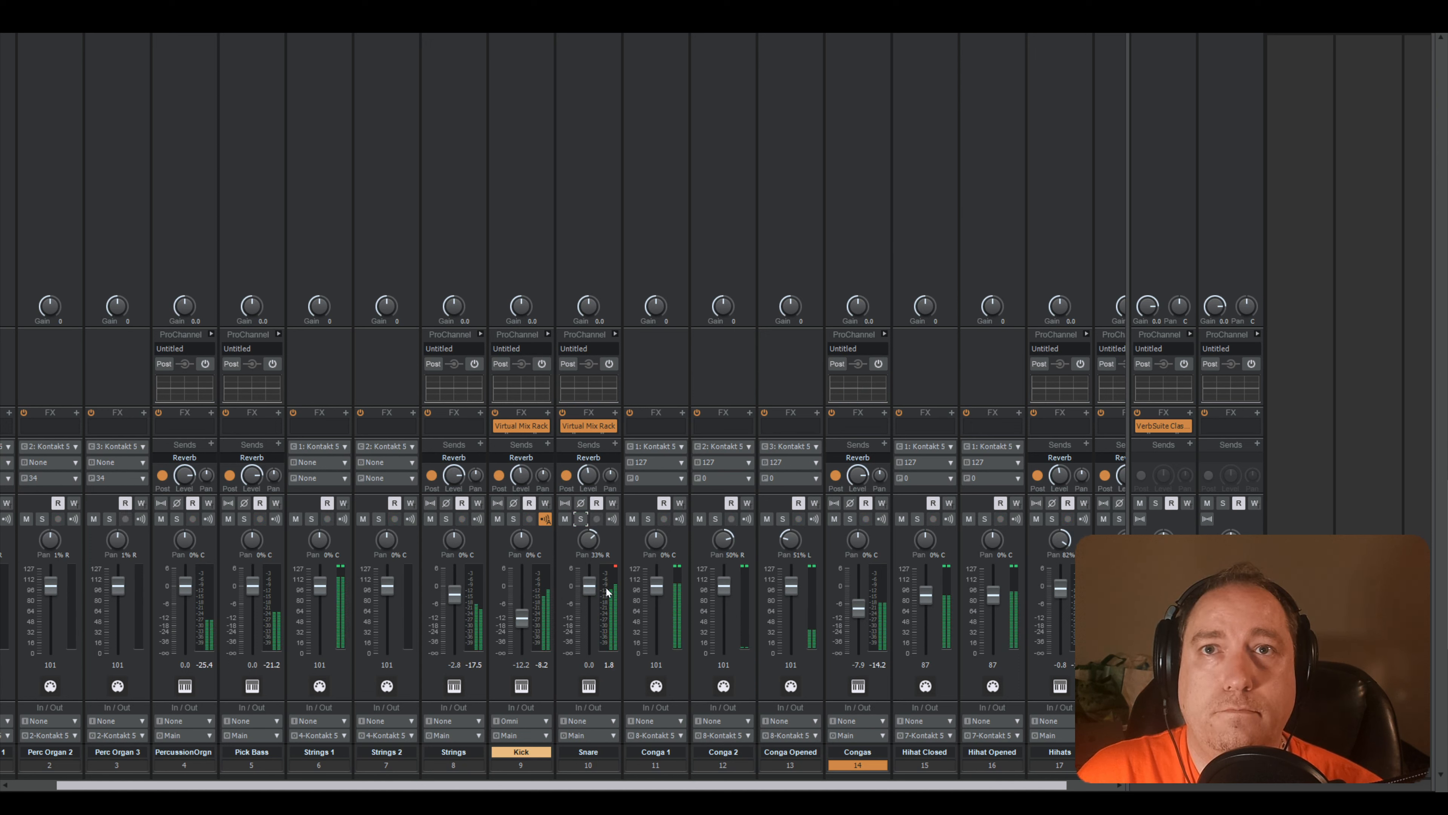
pyautogui.moveTo(592, 587); pyautogui.dragTo(591, 594)
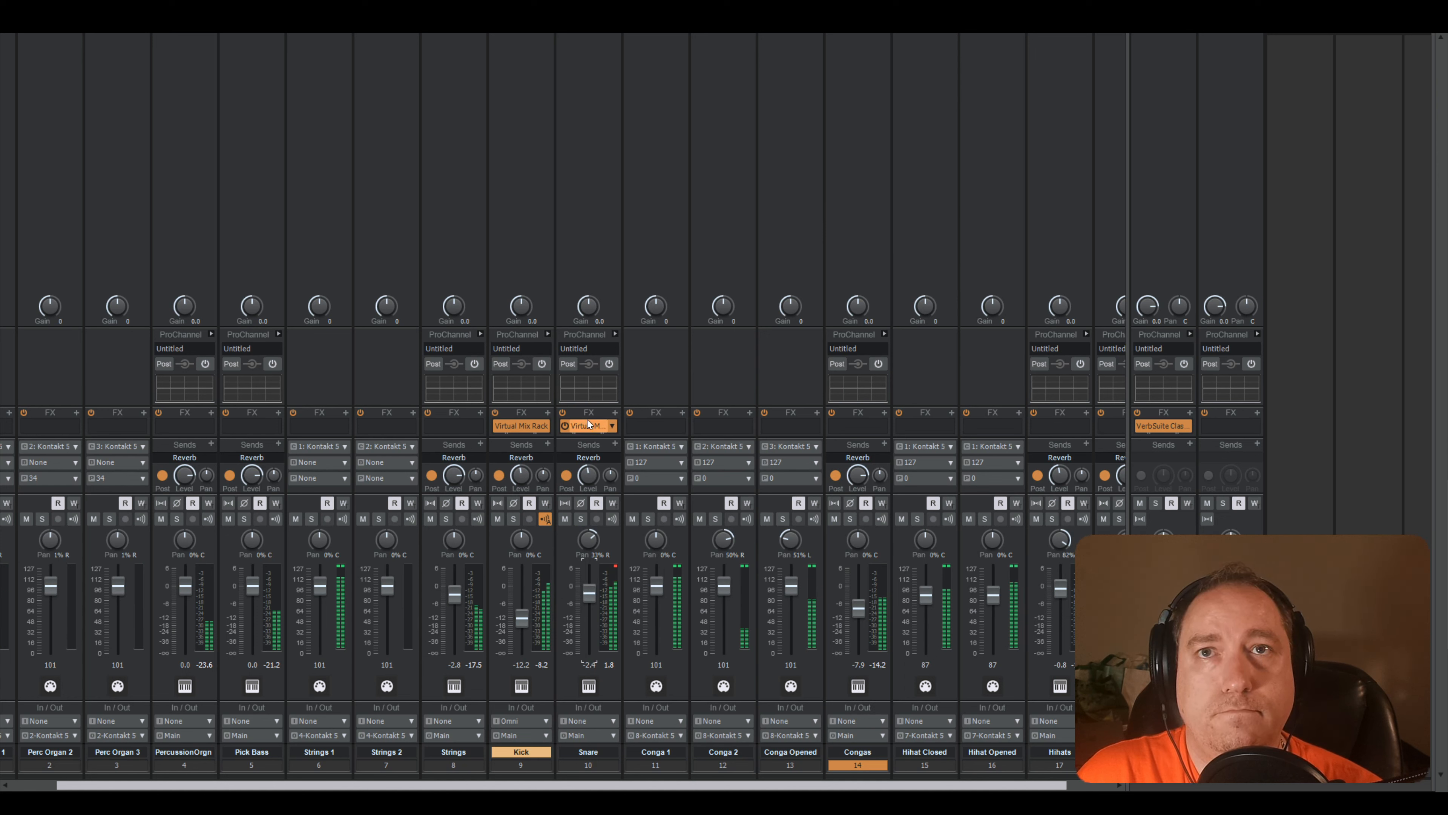
pyautogui.press('space')
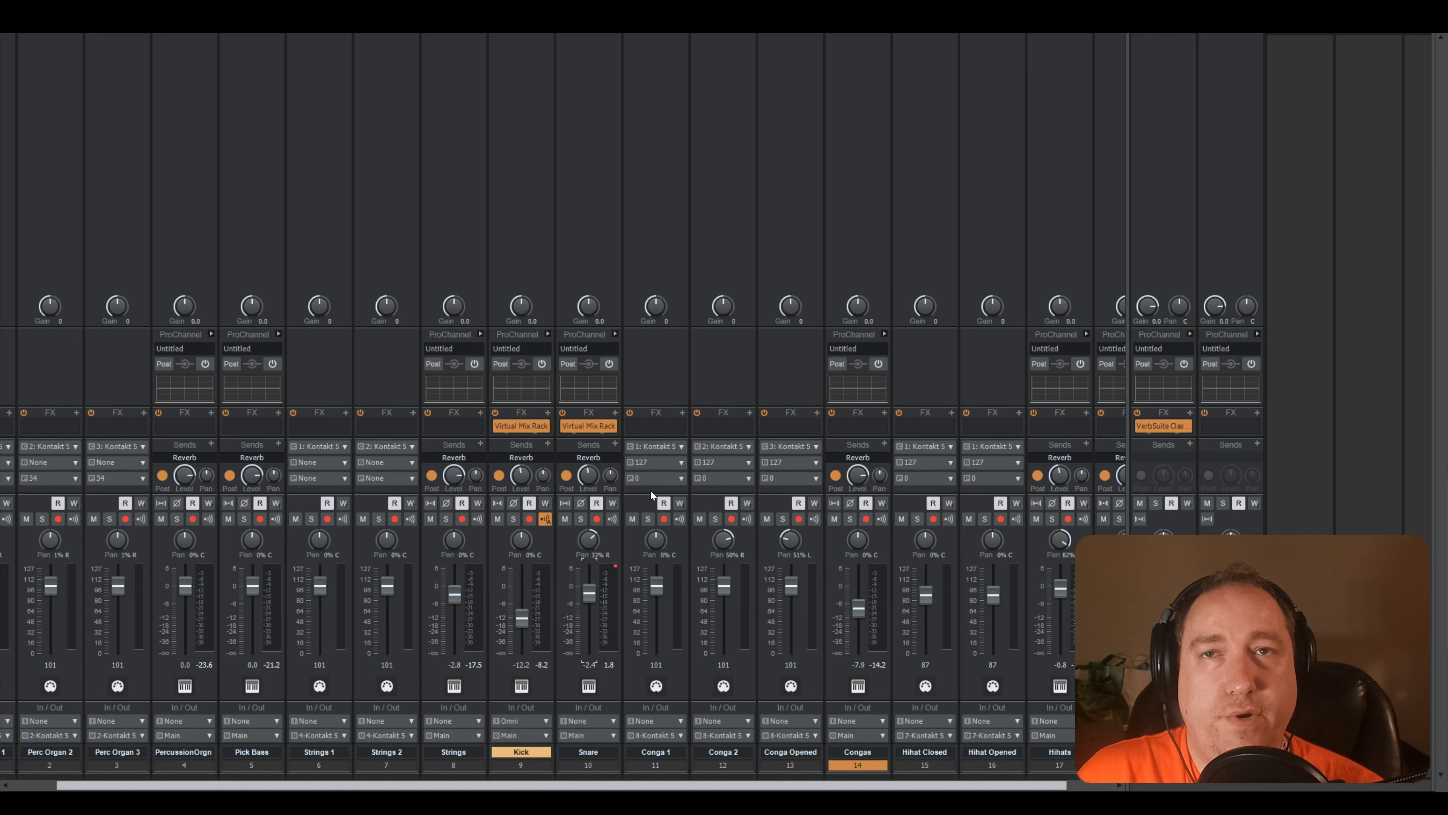
# - While the mix plays, set the Snare's Revival thickness to about 26.8 and shimmer to about 4.65, and lower its channel volume to -4.9 dB
pyautogui.press('space')
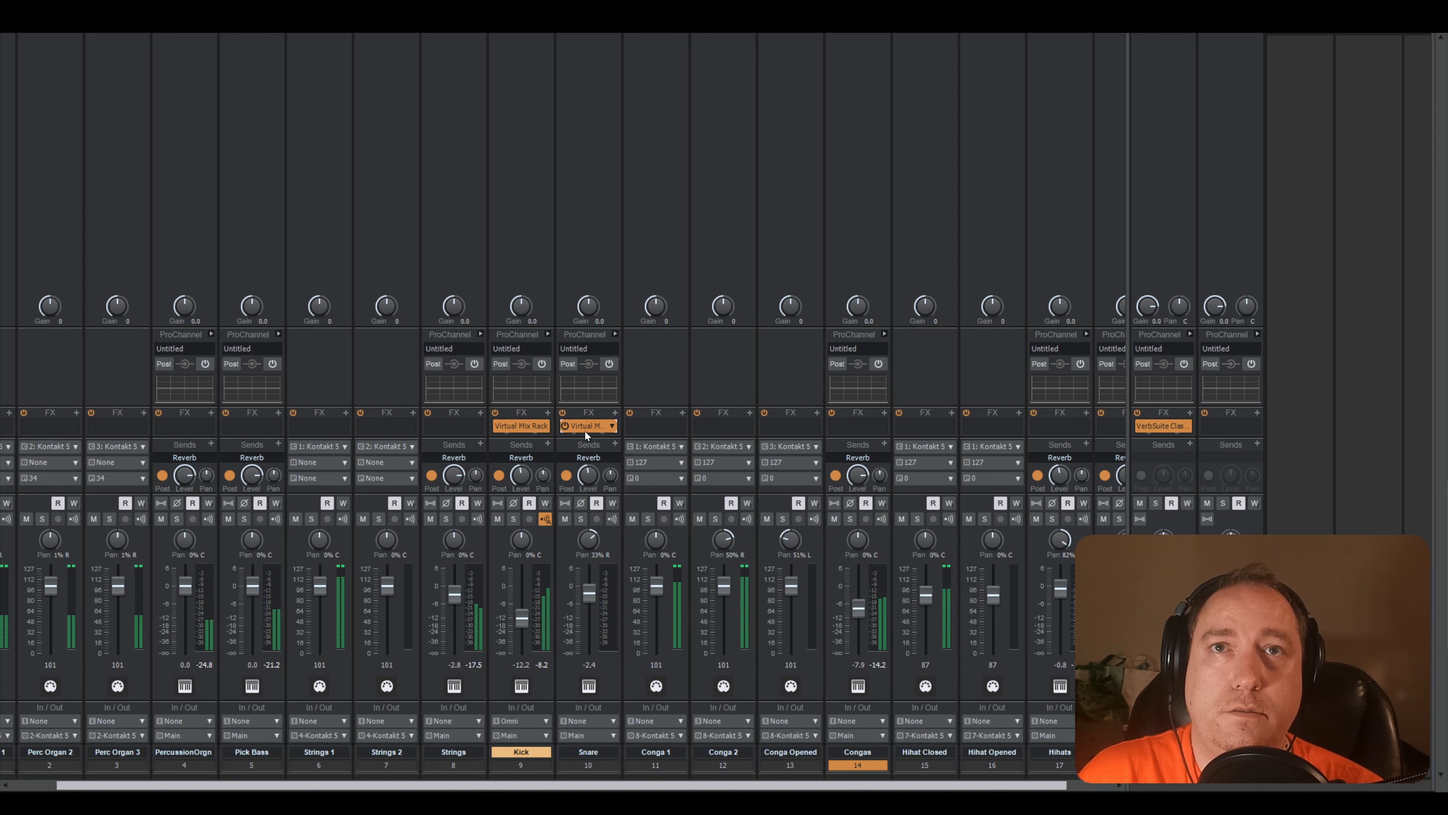
pyautogui.doubleClick(584, 432)
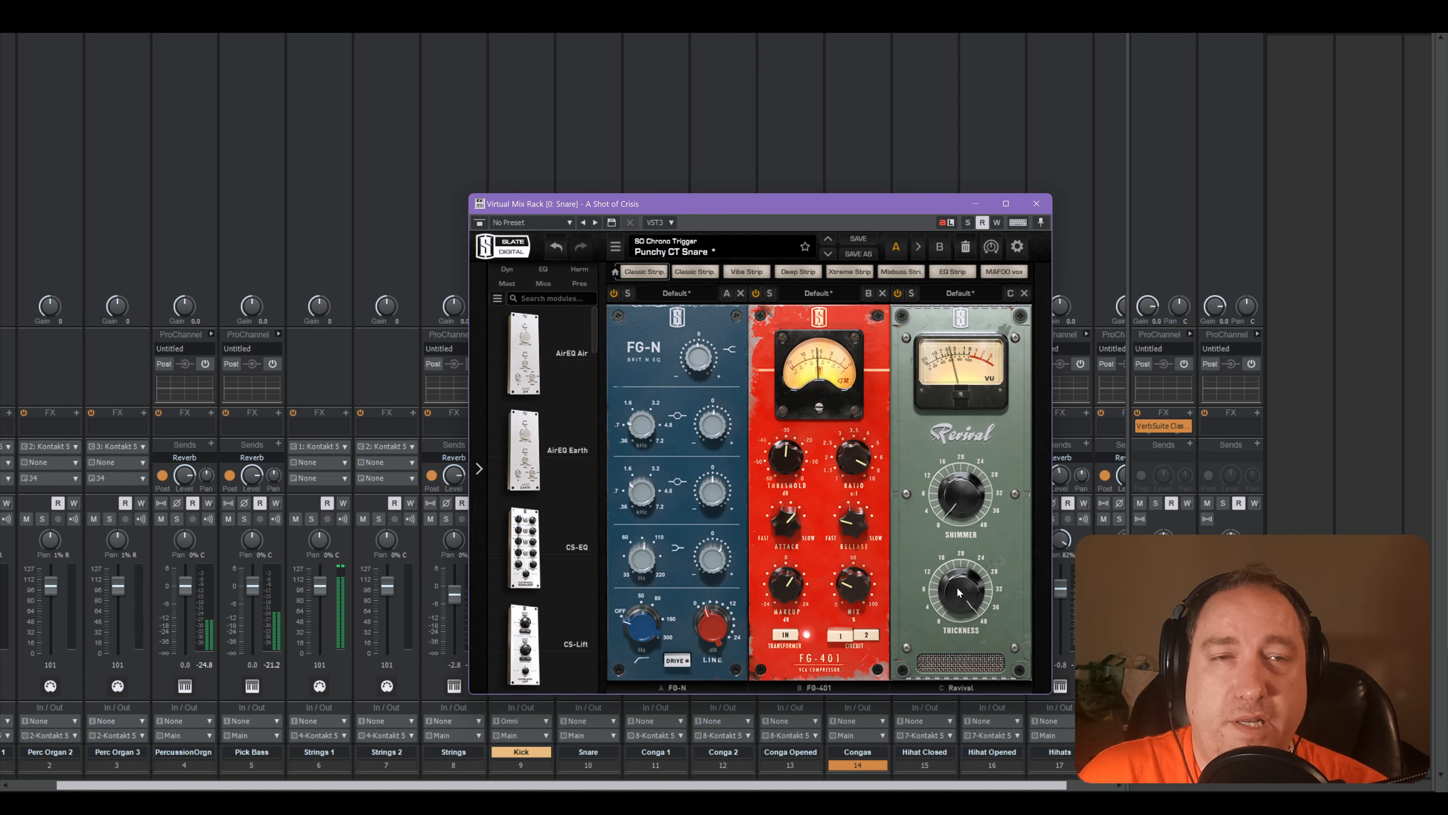
pyautogui.moveTo(958, 592)
pyautogui.moveTo(959, 592); pyautogui.dragTo(899, 498)
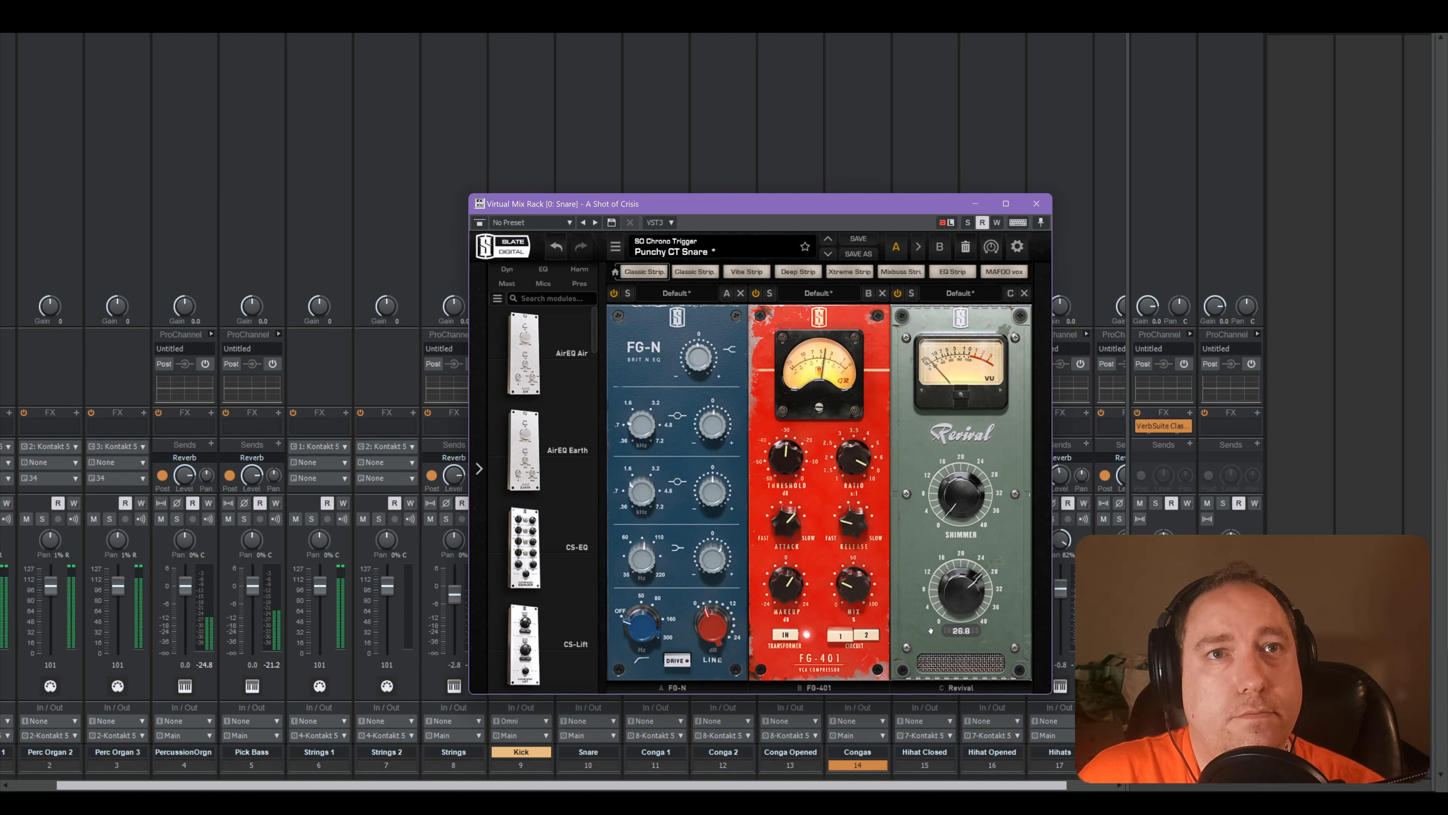
pyautogui.moveTo(968, 490)
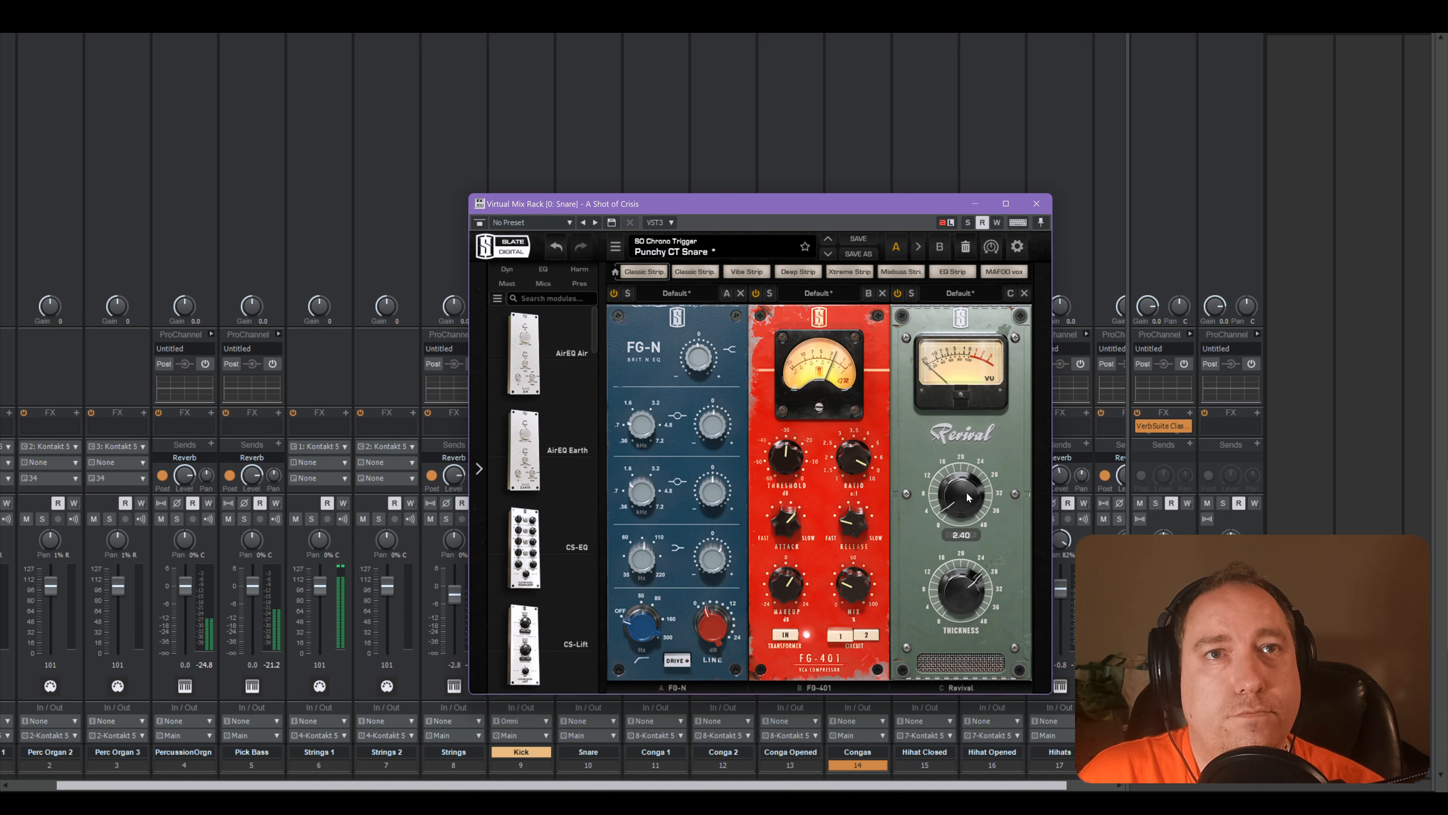
pyautogui.moveTo(968, 491); pyautogui.dragTo(958, 480)
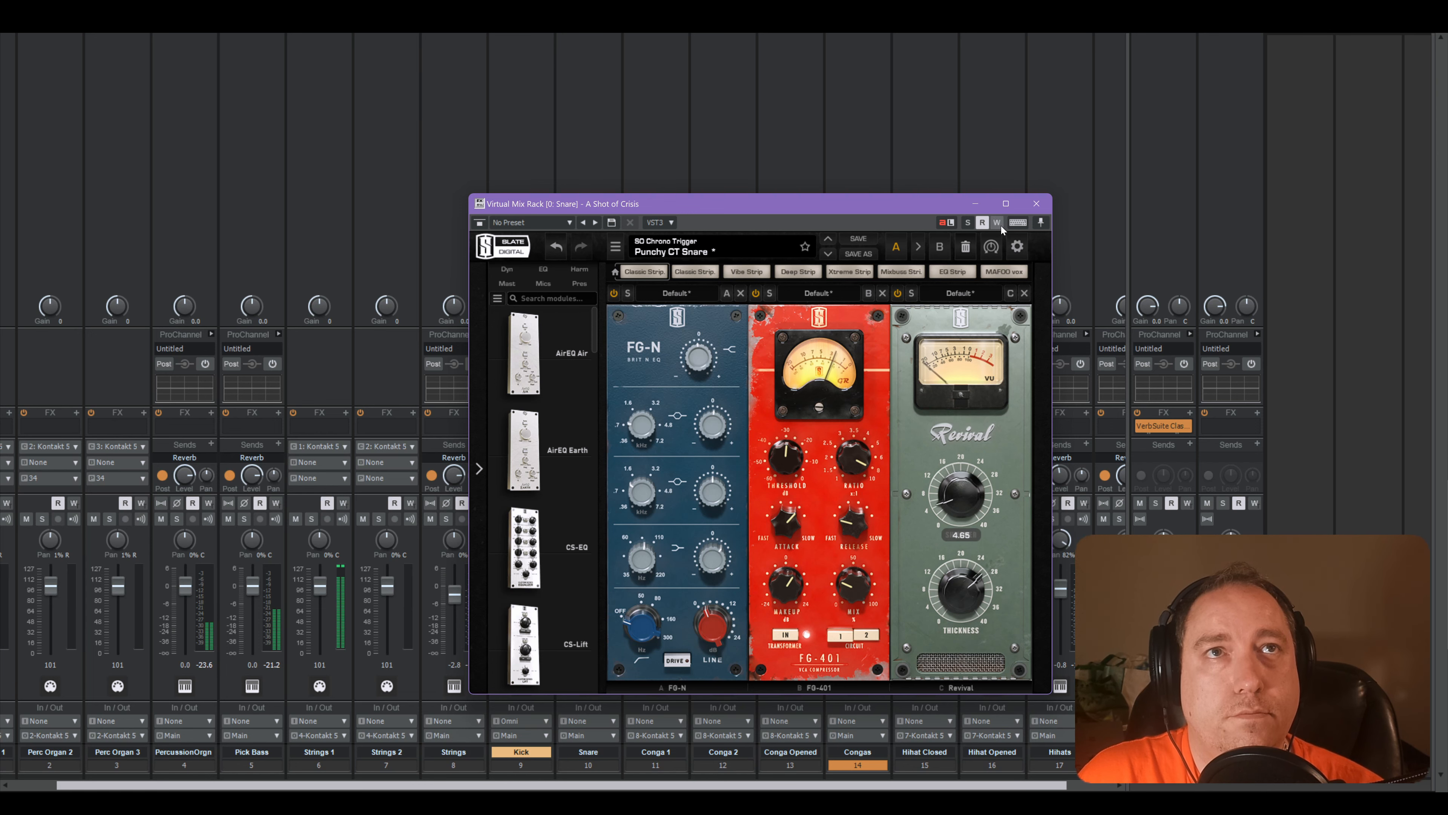
pyautogui.click(1036, 203)
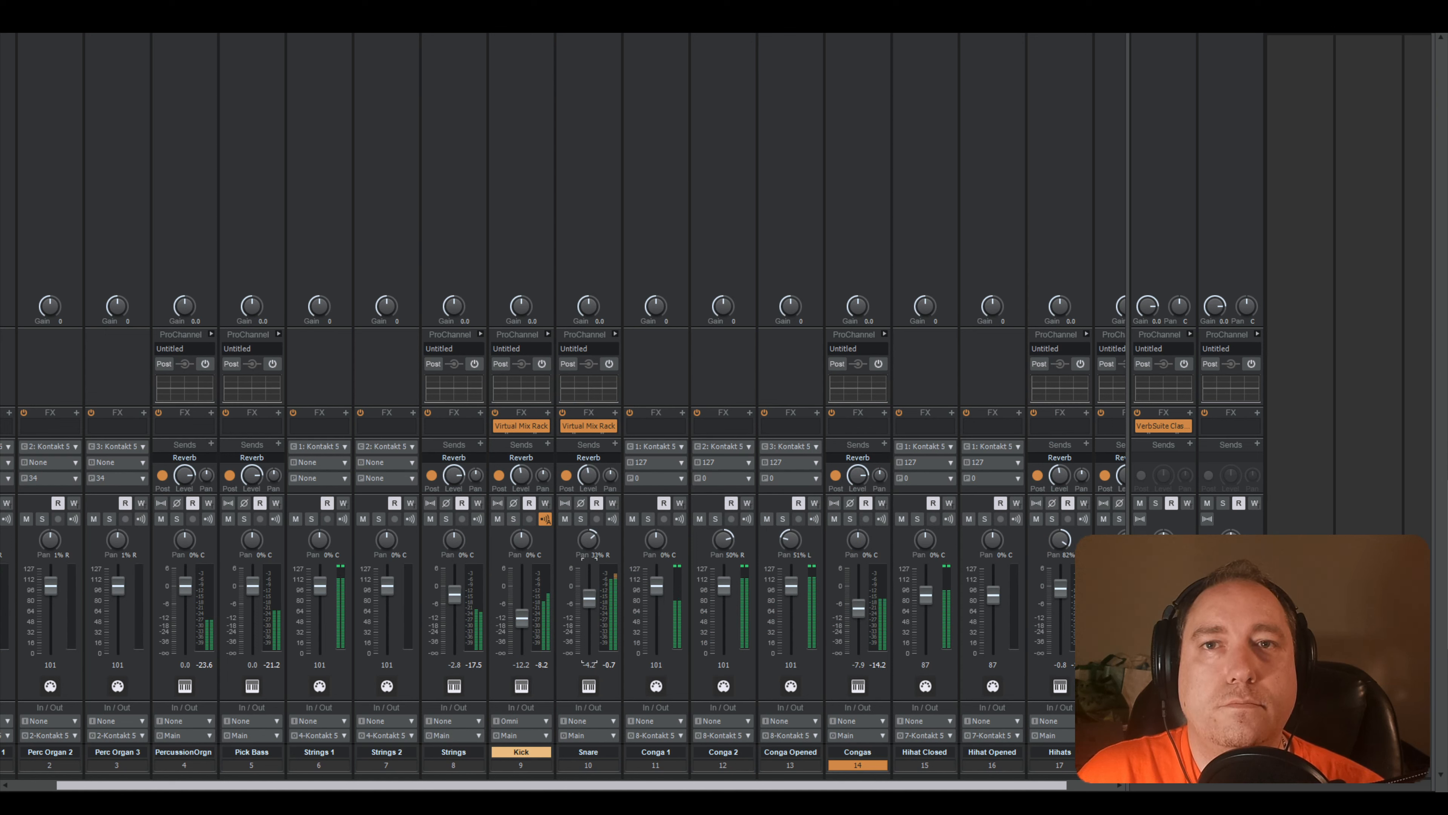
pyautogui.moveTo(589, 593); pyautogui.dragTo(589, 600)
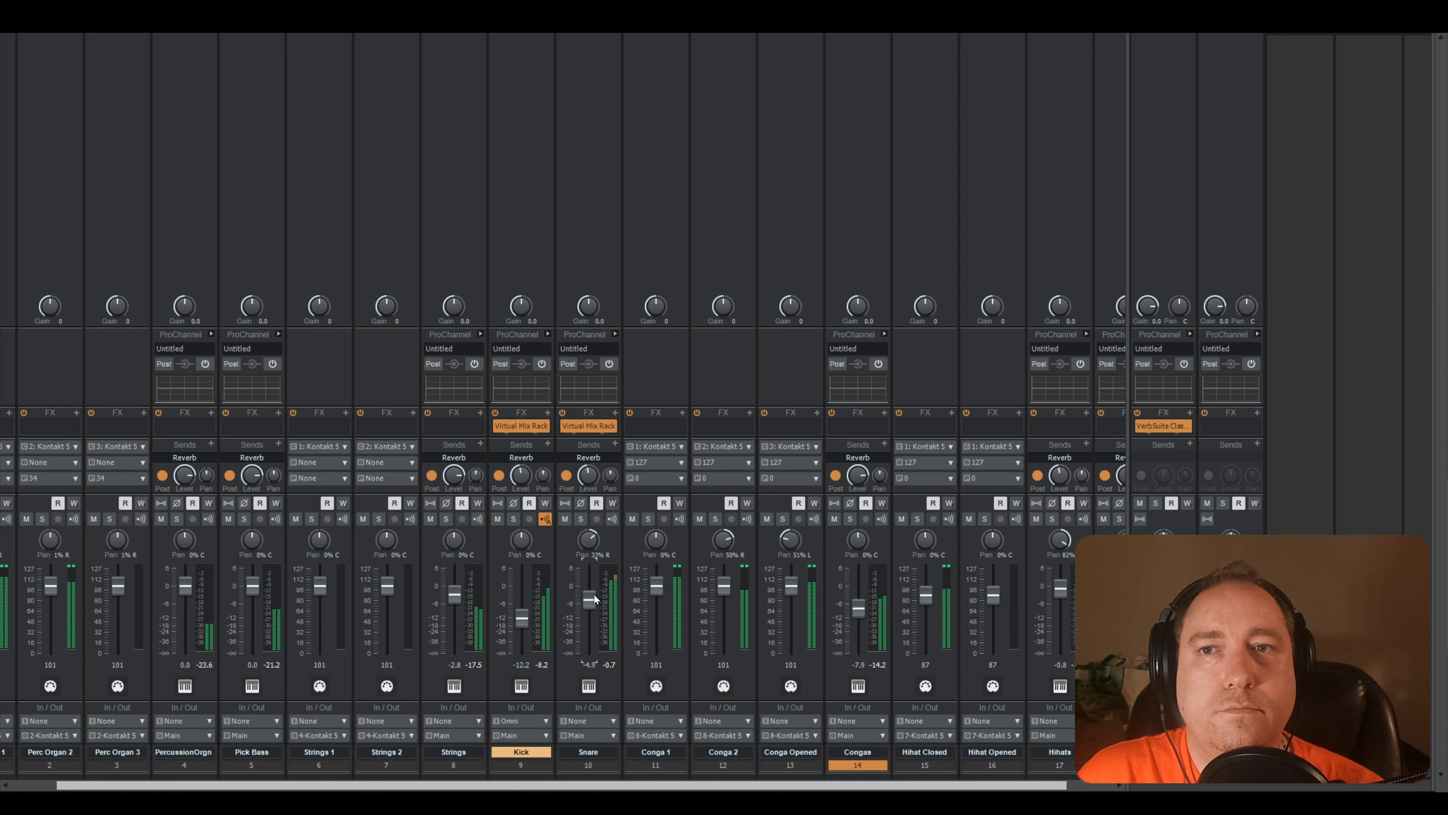
pyautogui.press('space')
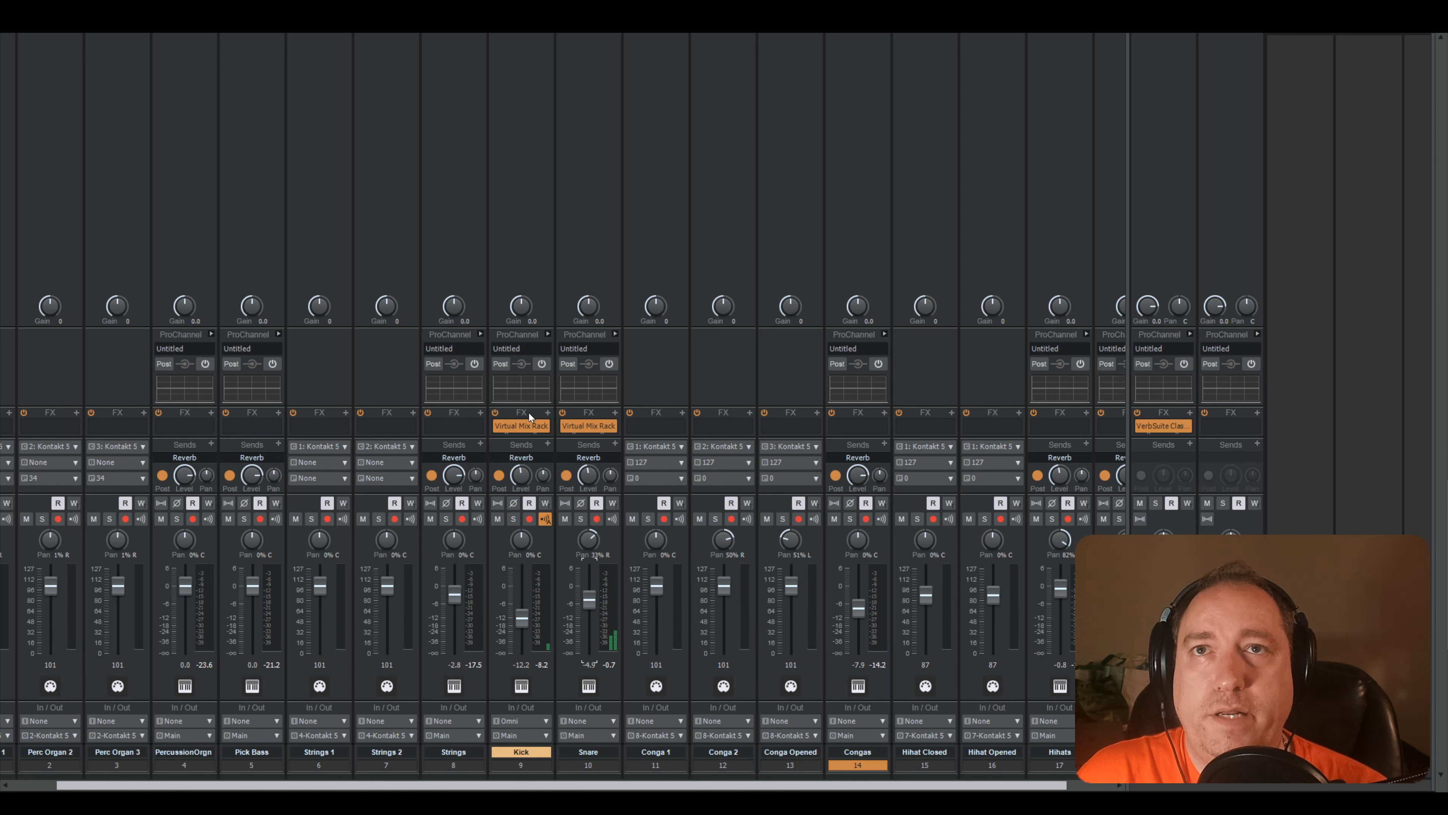
# - Copy the Kick's Virtual Mix Rack to the Strings channel, load the SO Chrono Trigger preset CT Strings, and audition it
pyautogui.moveTo(515, 430)
pyautogui.mouseDown()
pyautogui.moveTo(278, 428)
pyautogui.moveTo(447, 425)
pyautogui.mouseUp()
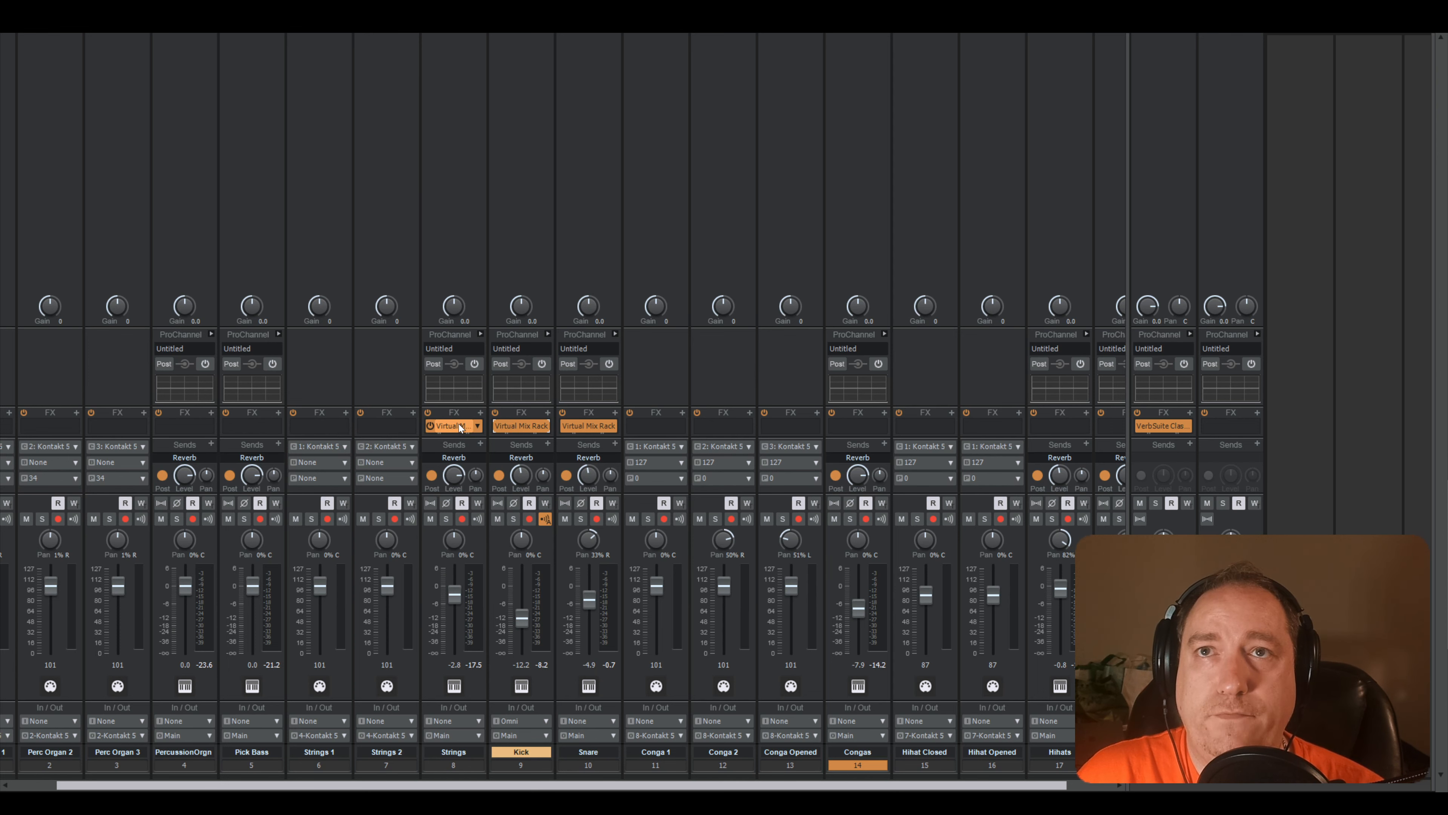
pyautogui.doubleClick(459, 426)
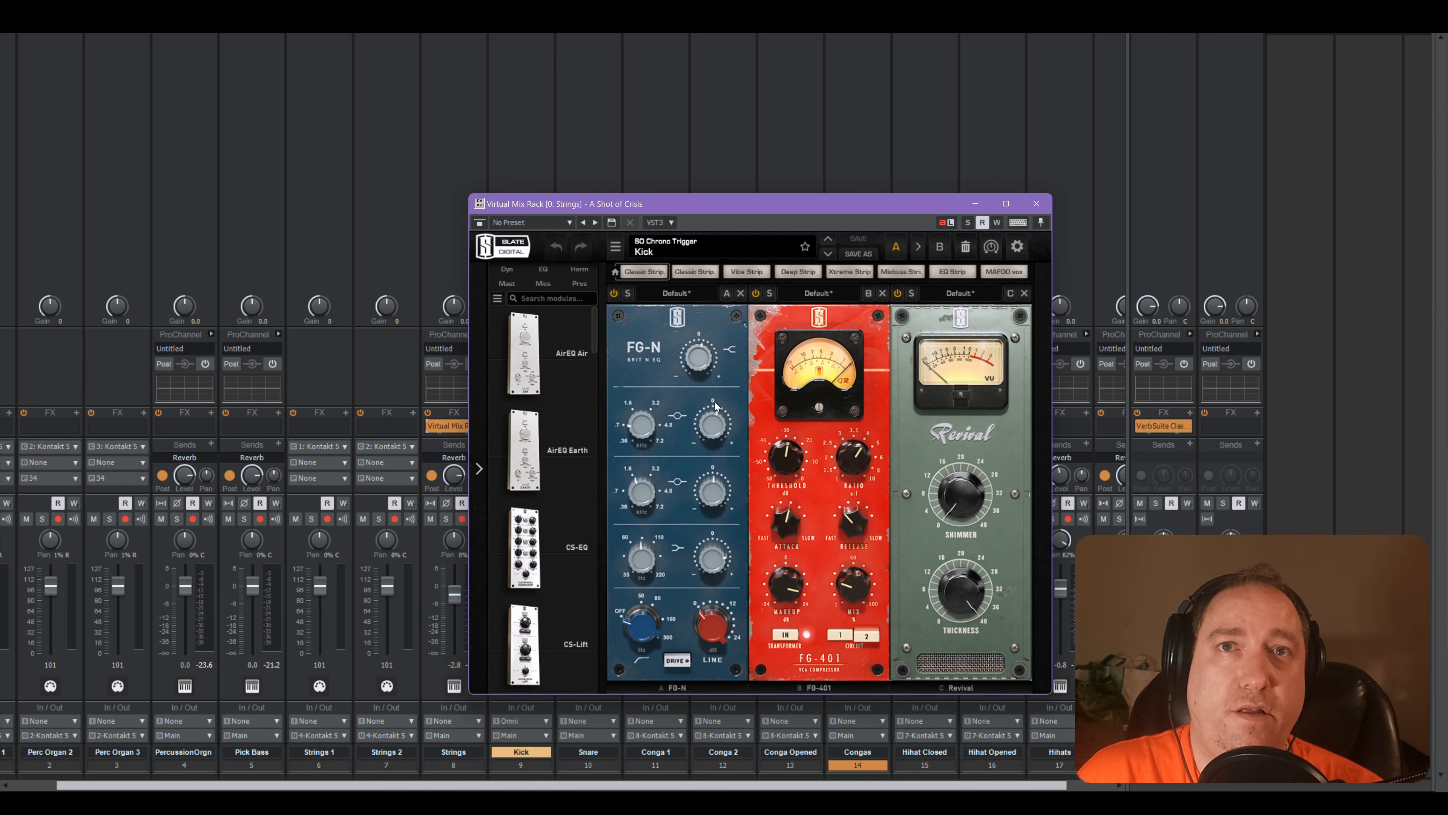
pyautogui.click(690, 303)
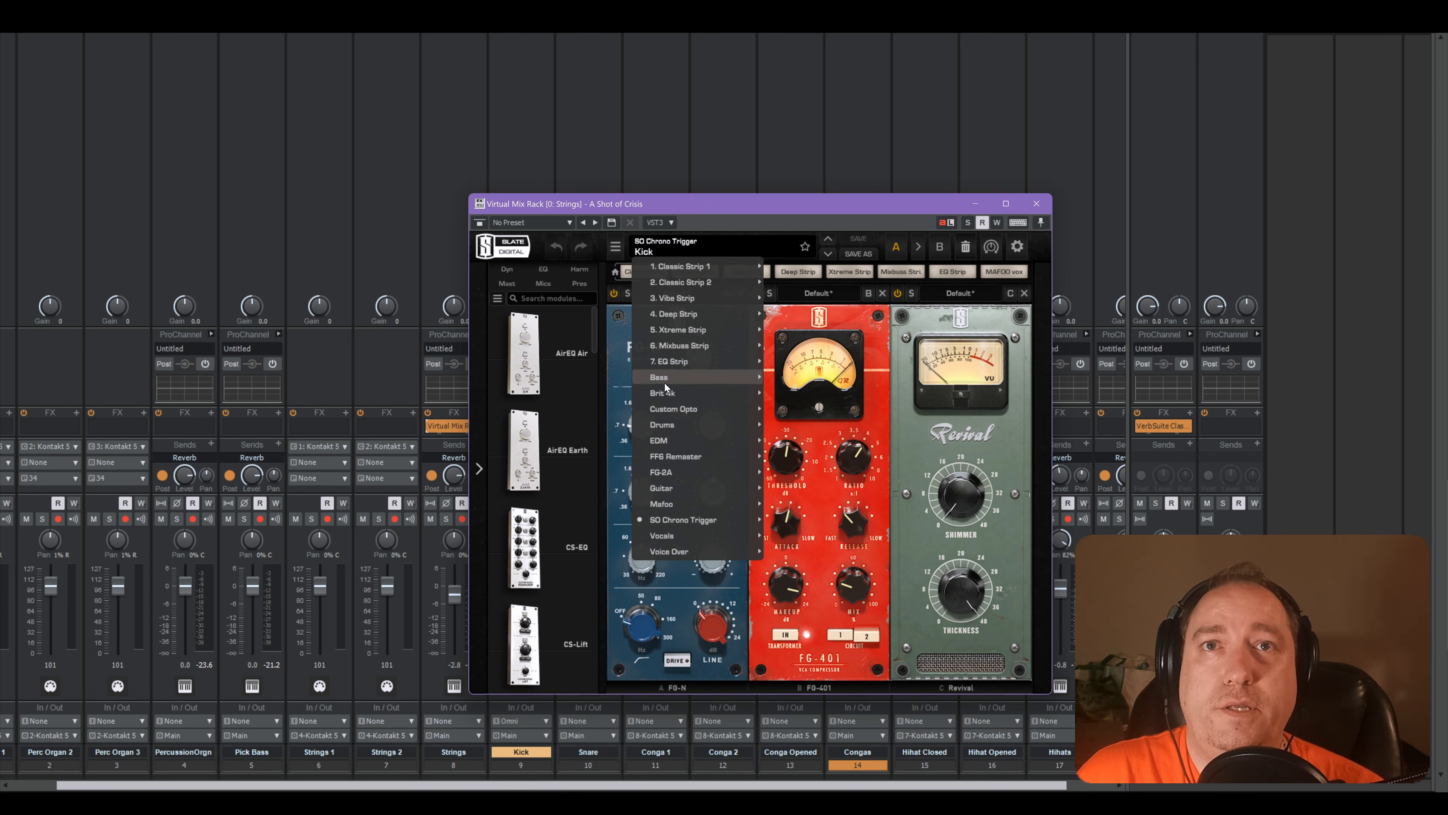
pyautogui.moveTo(687, 524)
pyautogui.click(810, 490)
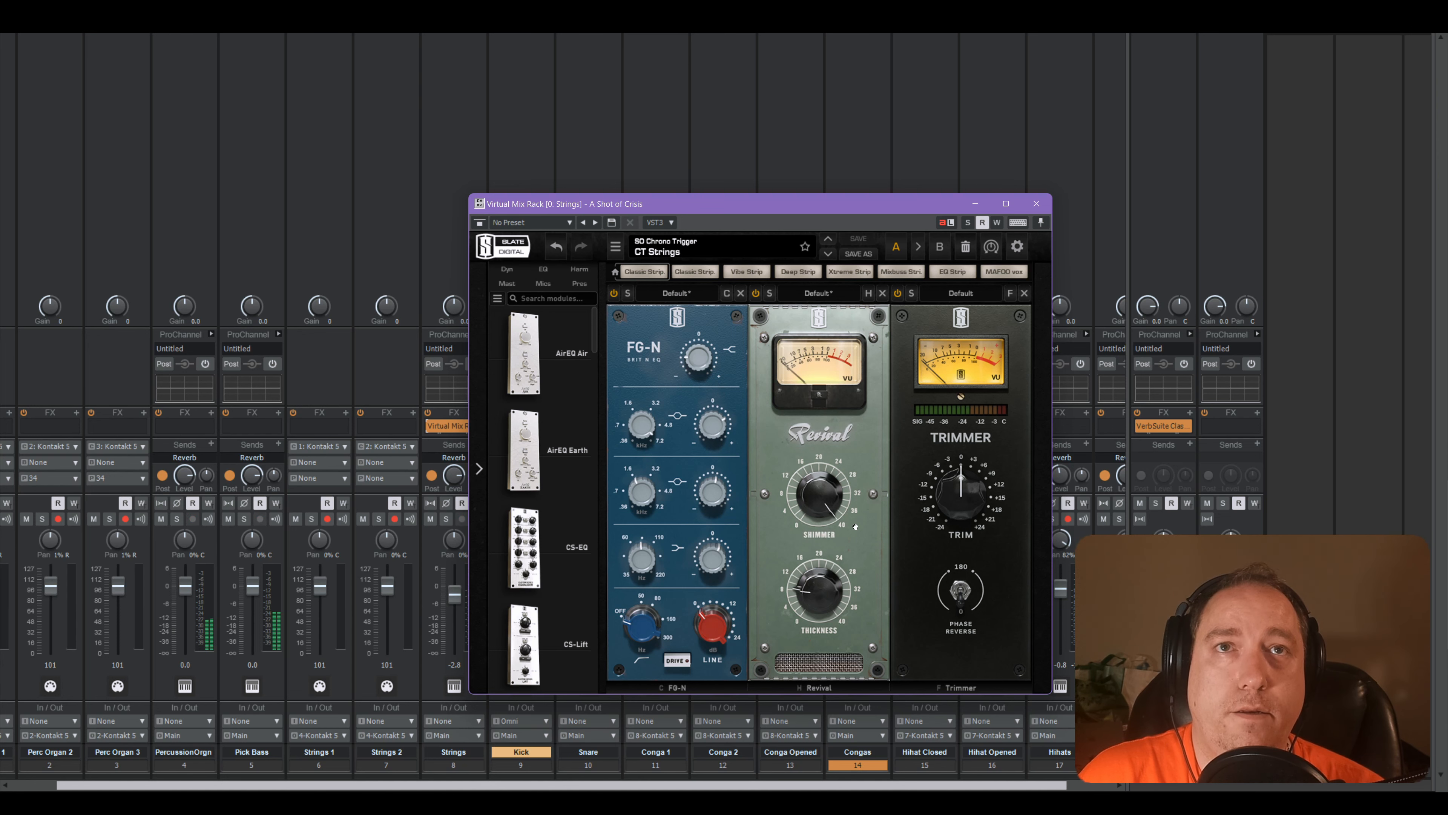
pyautogui.press('space')
pyautogui.click(1036, 203)
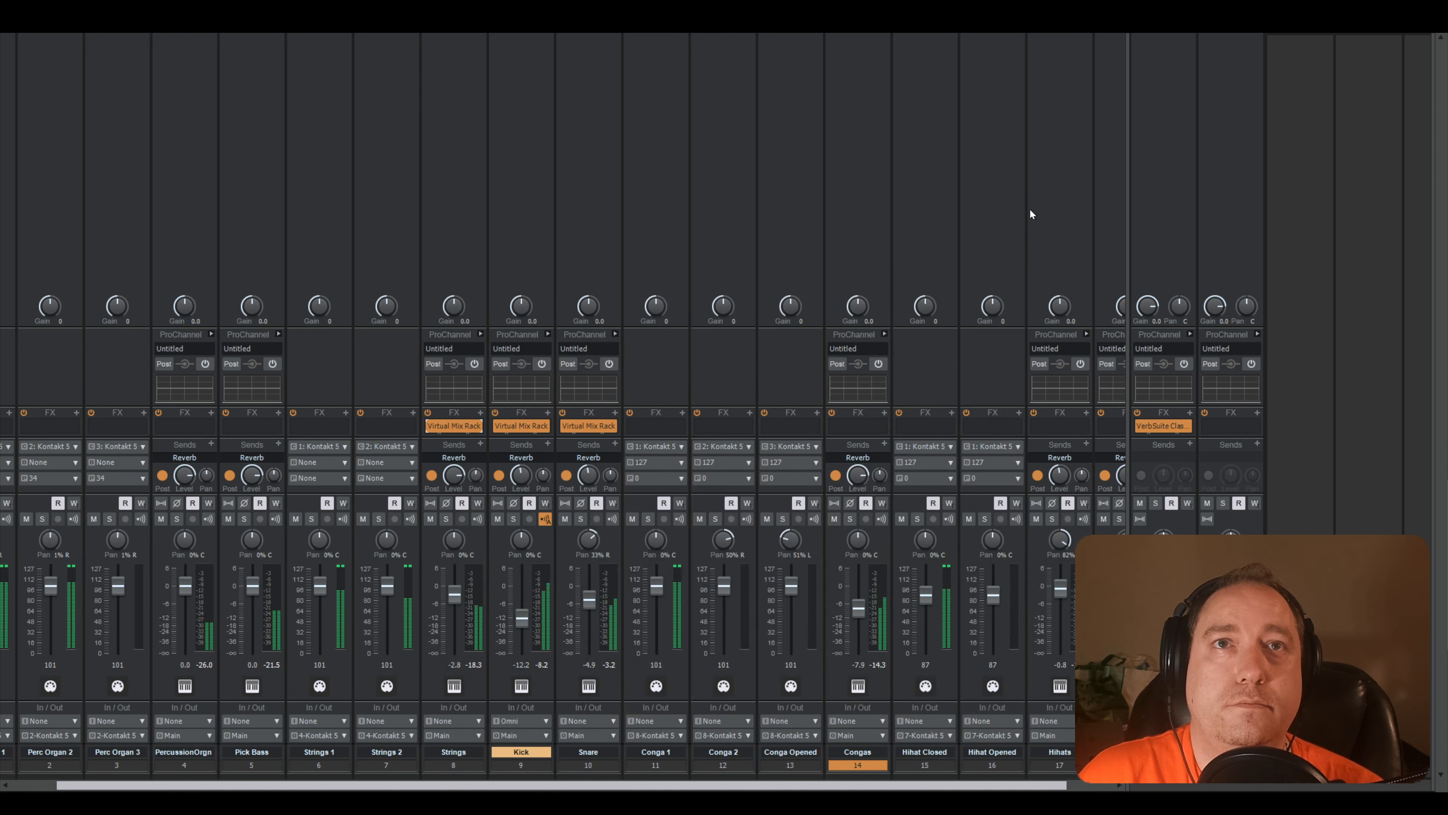
pyautogui.press('space')
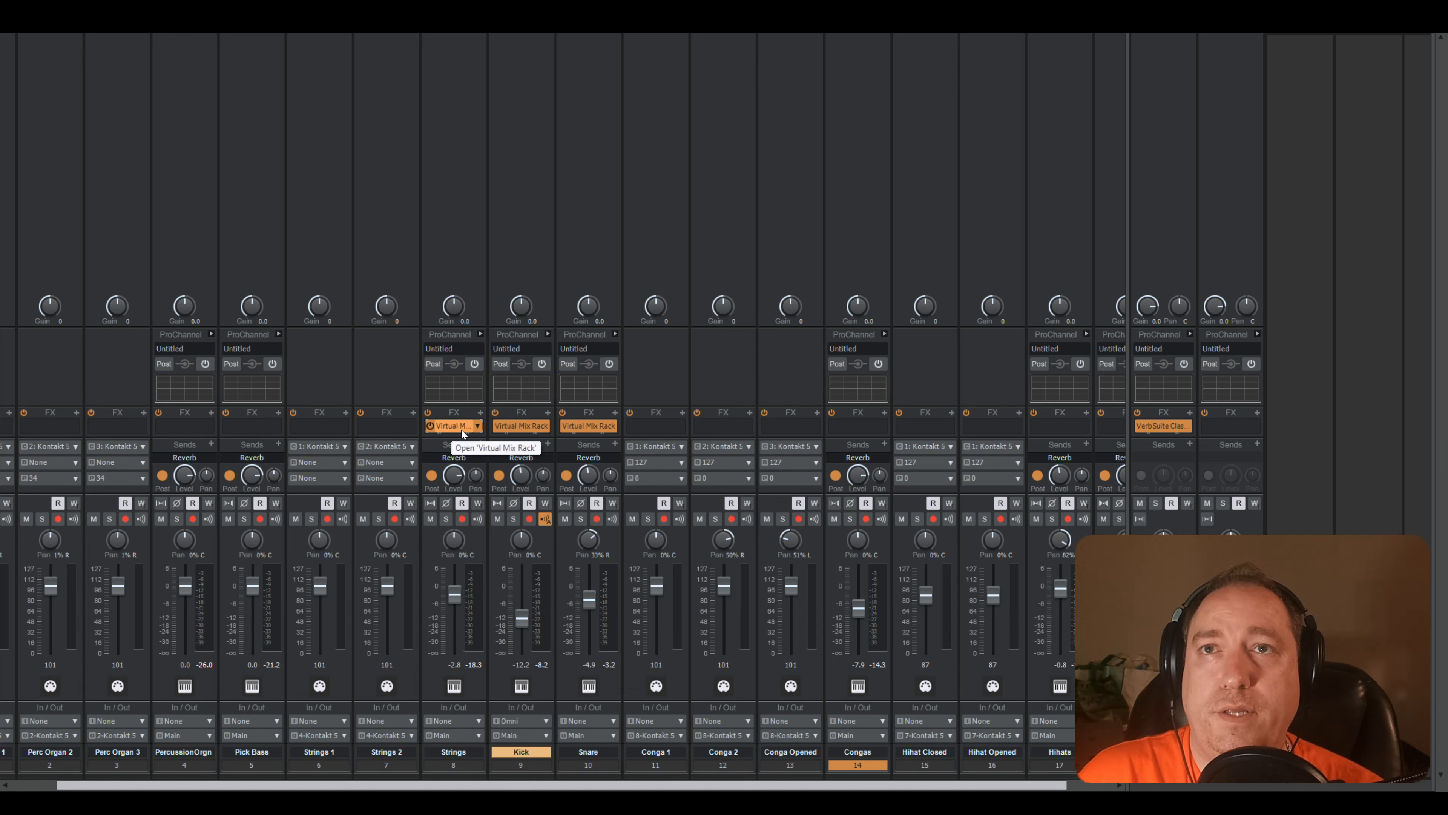
# - Copy the Strings' Virtual Mix Rack to the Pick Bass channel and load the Bass factory preset Aggressive Fat Bass
pyautogui.moveTo(456, 425); pyautogui.dragTo(247, 426)
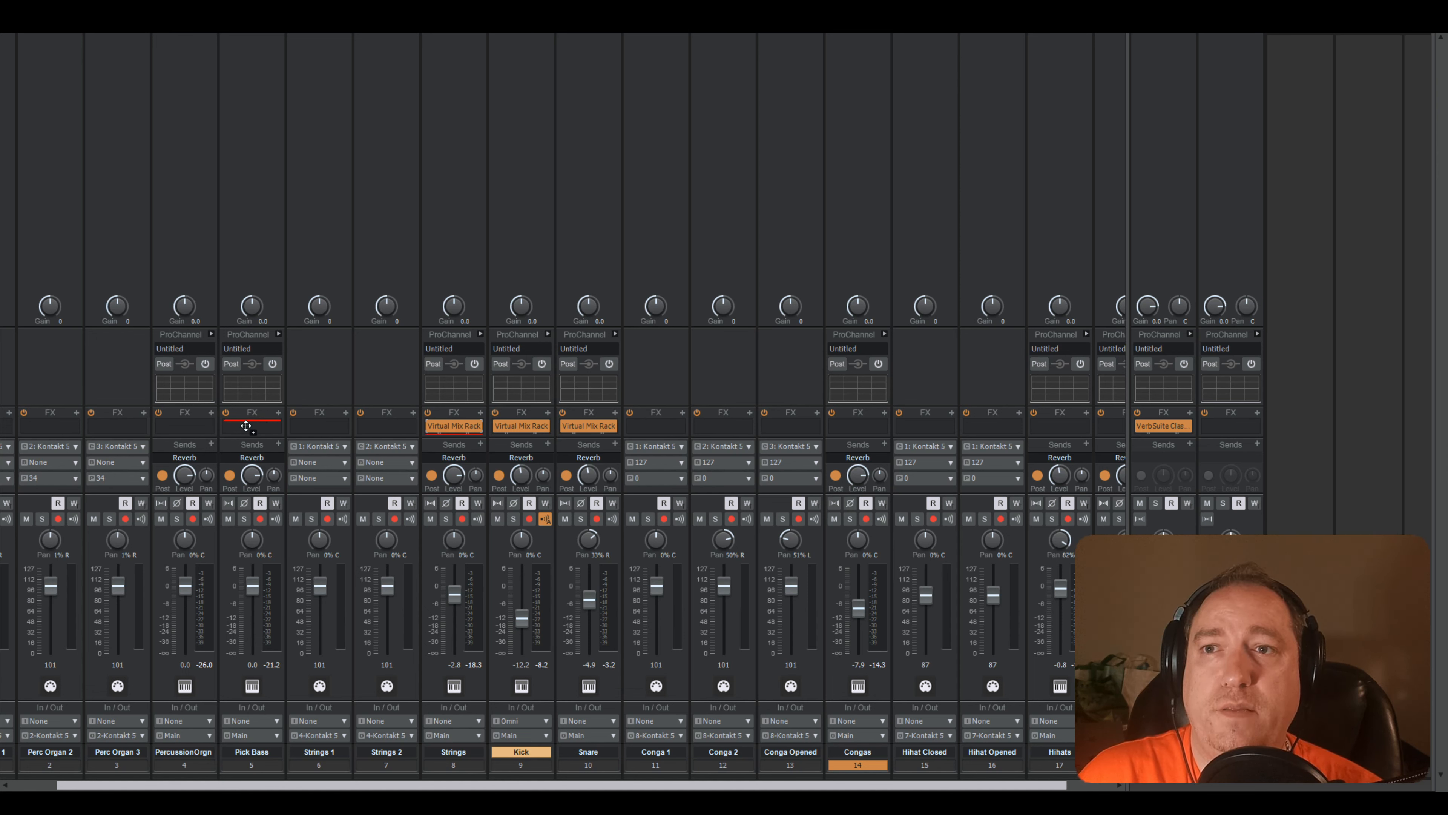
pyautogui.doubleClick(248, 427)
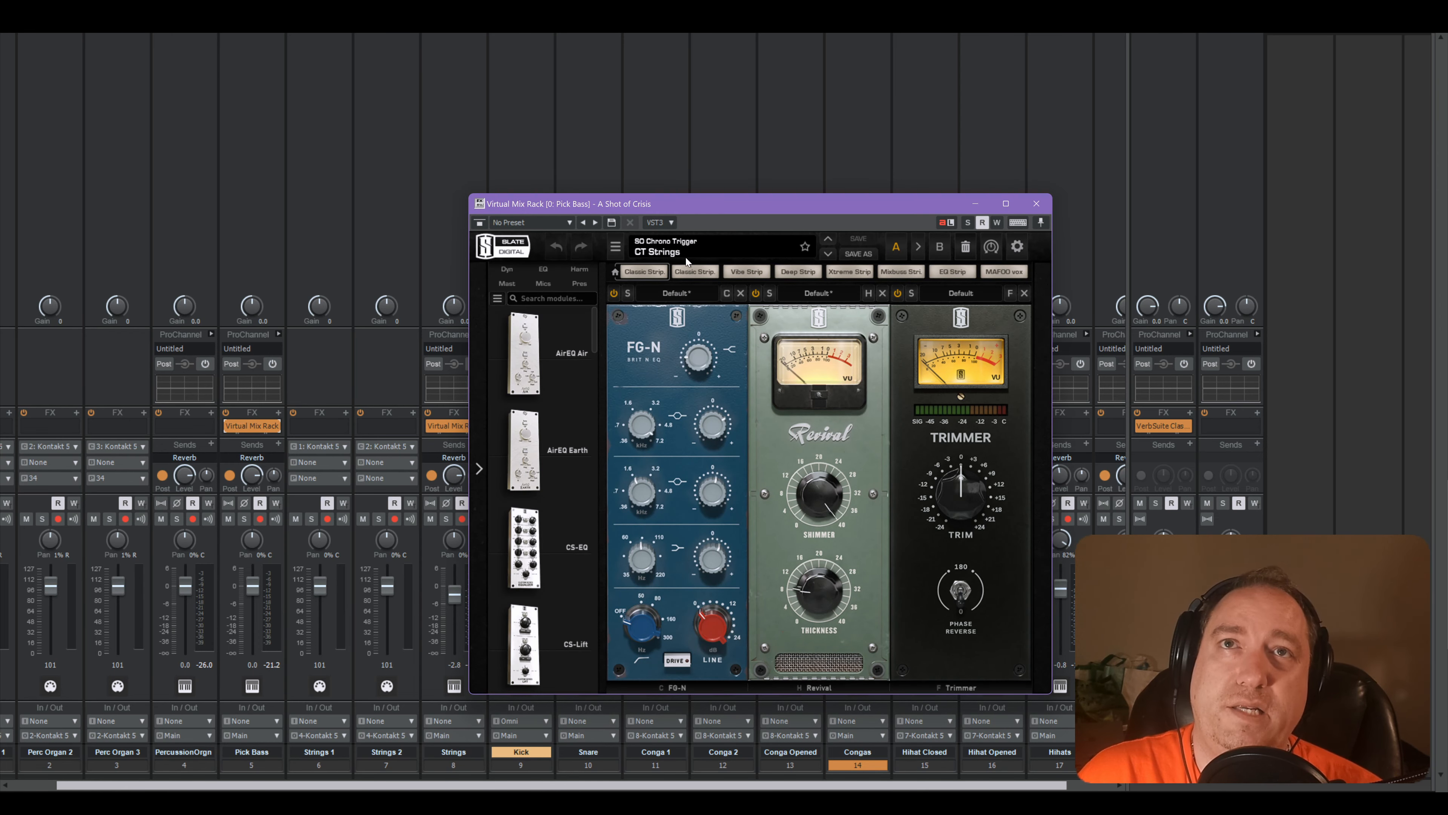
pyautogui.click(662, 257)
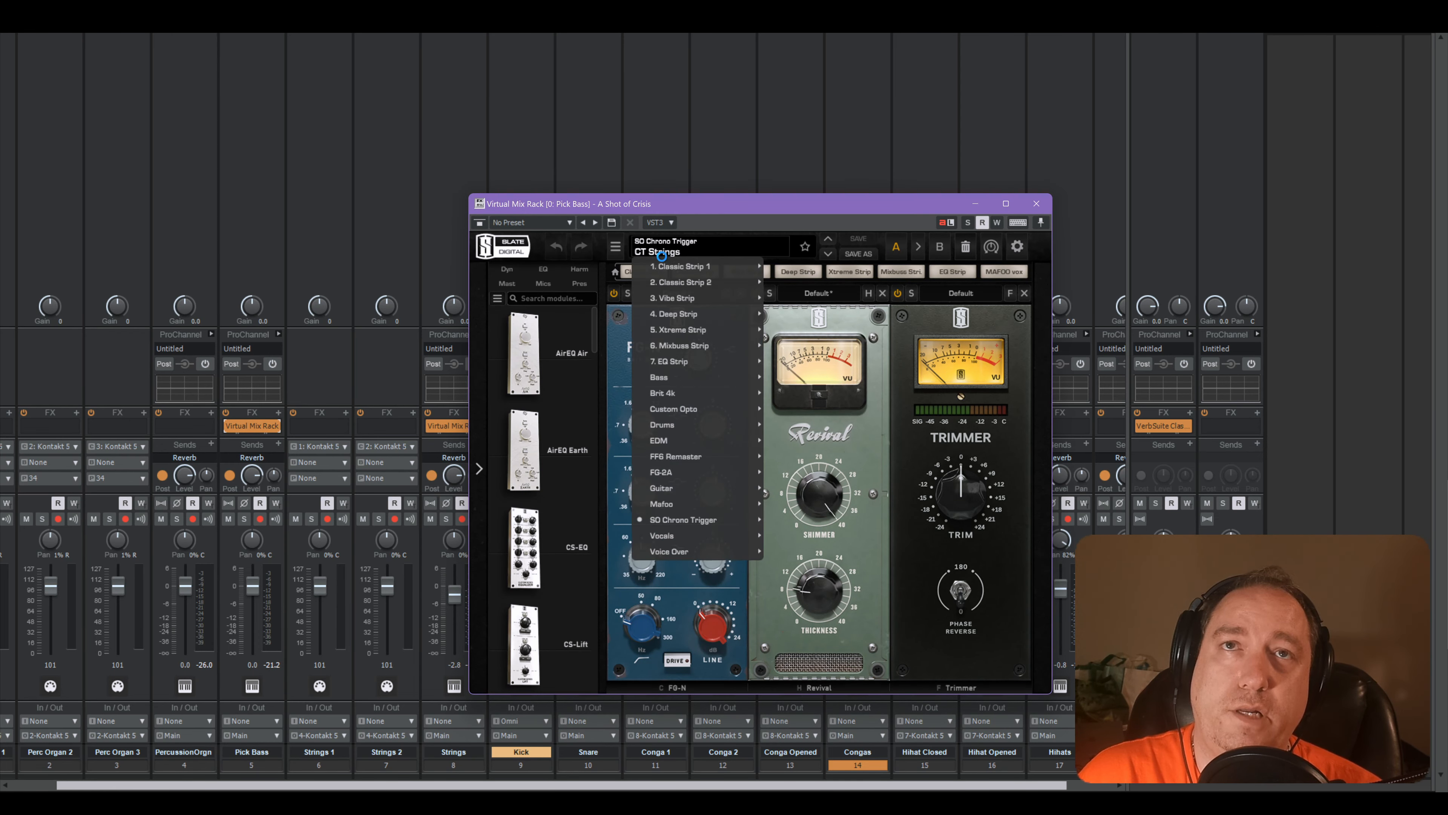
pyautogui.moveTo(689, 382)
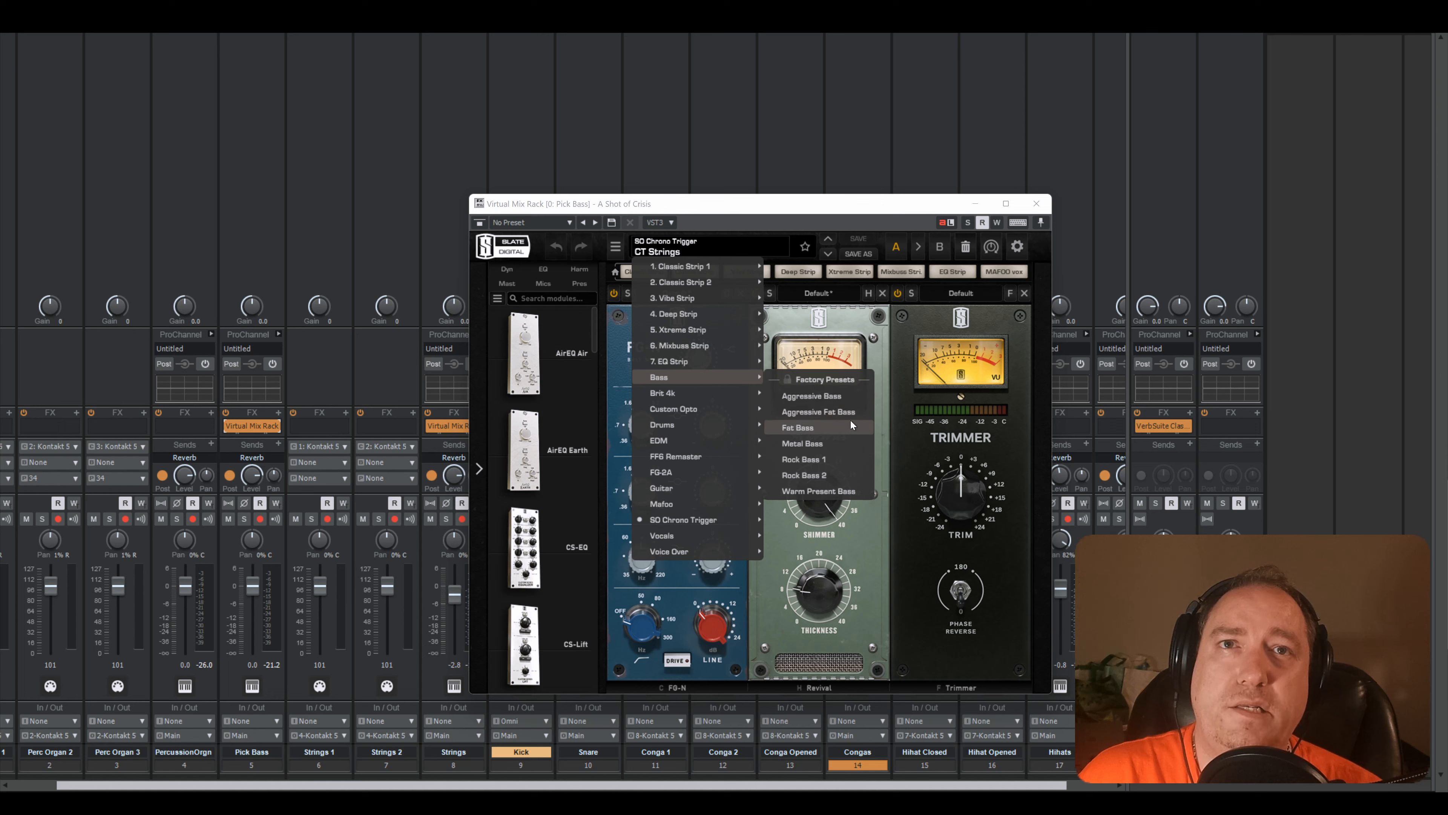
pyautogui.click(804, 412)
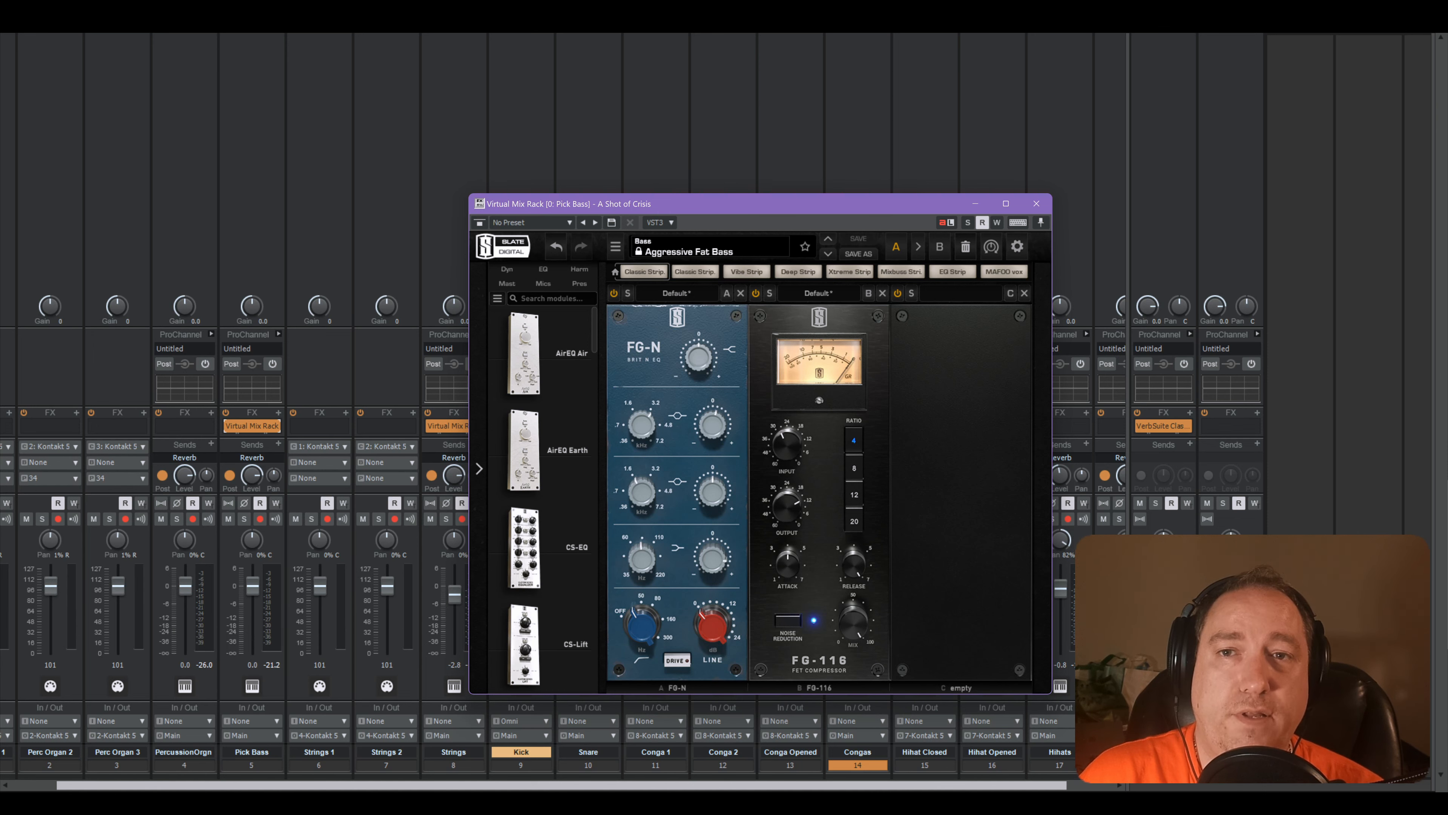
# - Switch to chipsynth SFC, play the original A Shot of Crisis track for reference, and return to the Pick Bass rack
pyautogui.hotkey('alt', 'Tab')
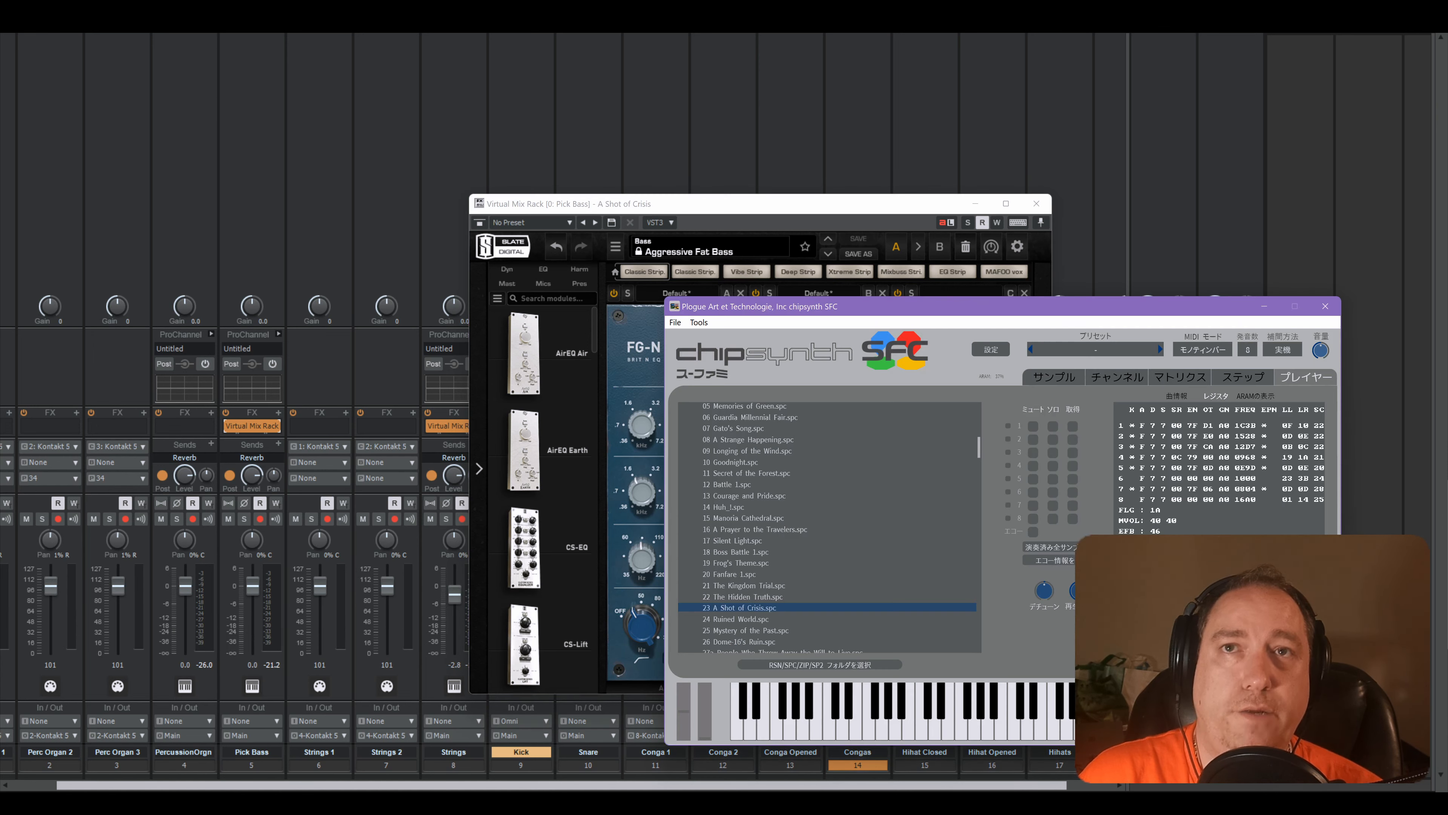
pyautogui.doubleClick(798, 607)
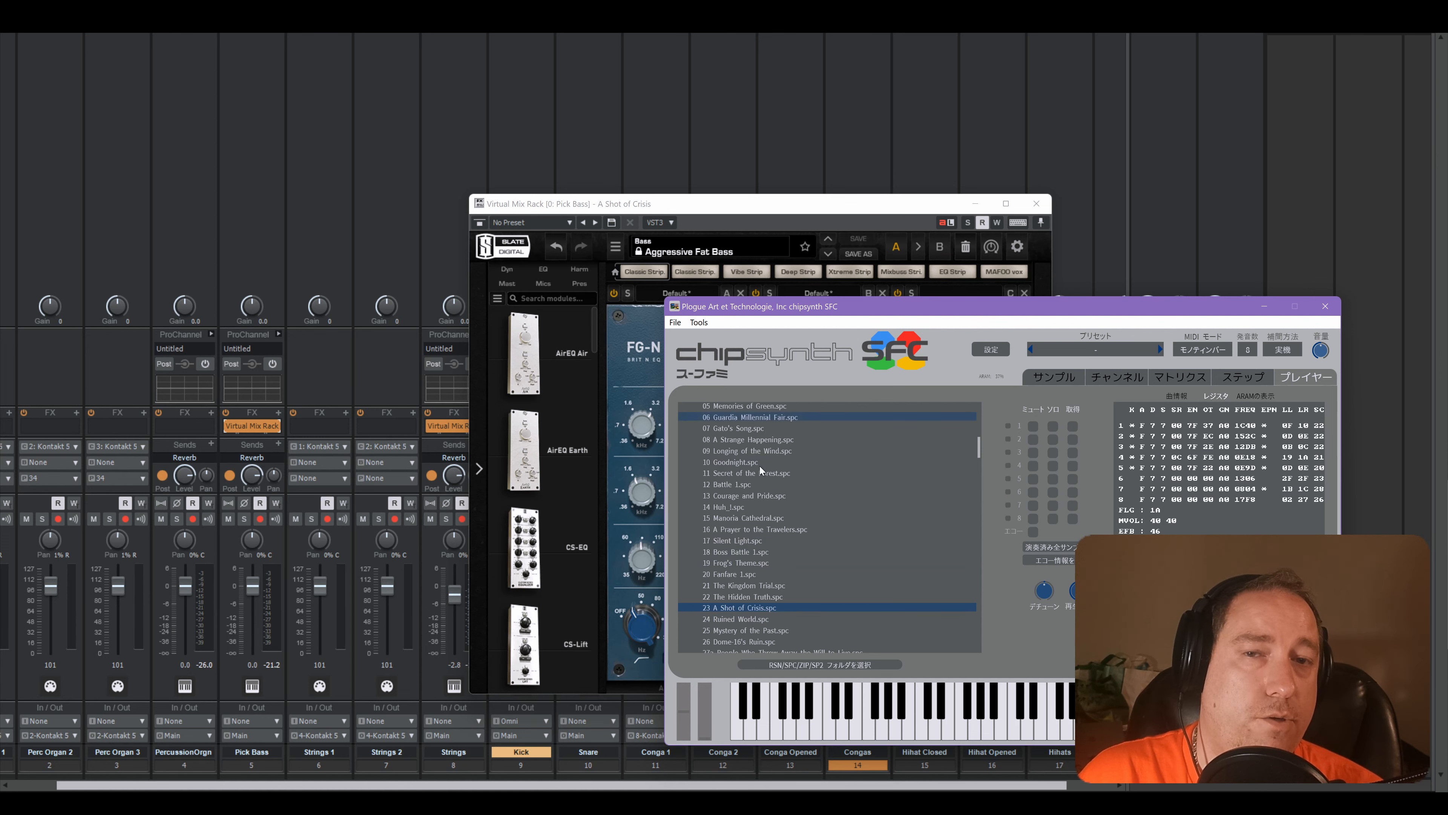
pyautogui.click(713, 201)
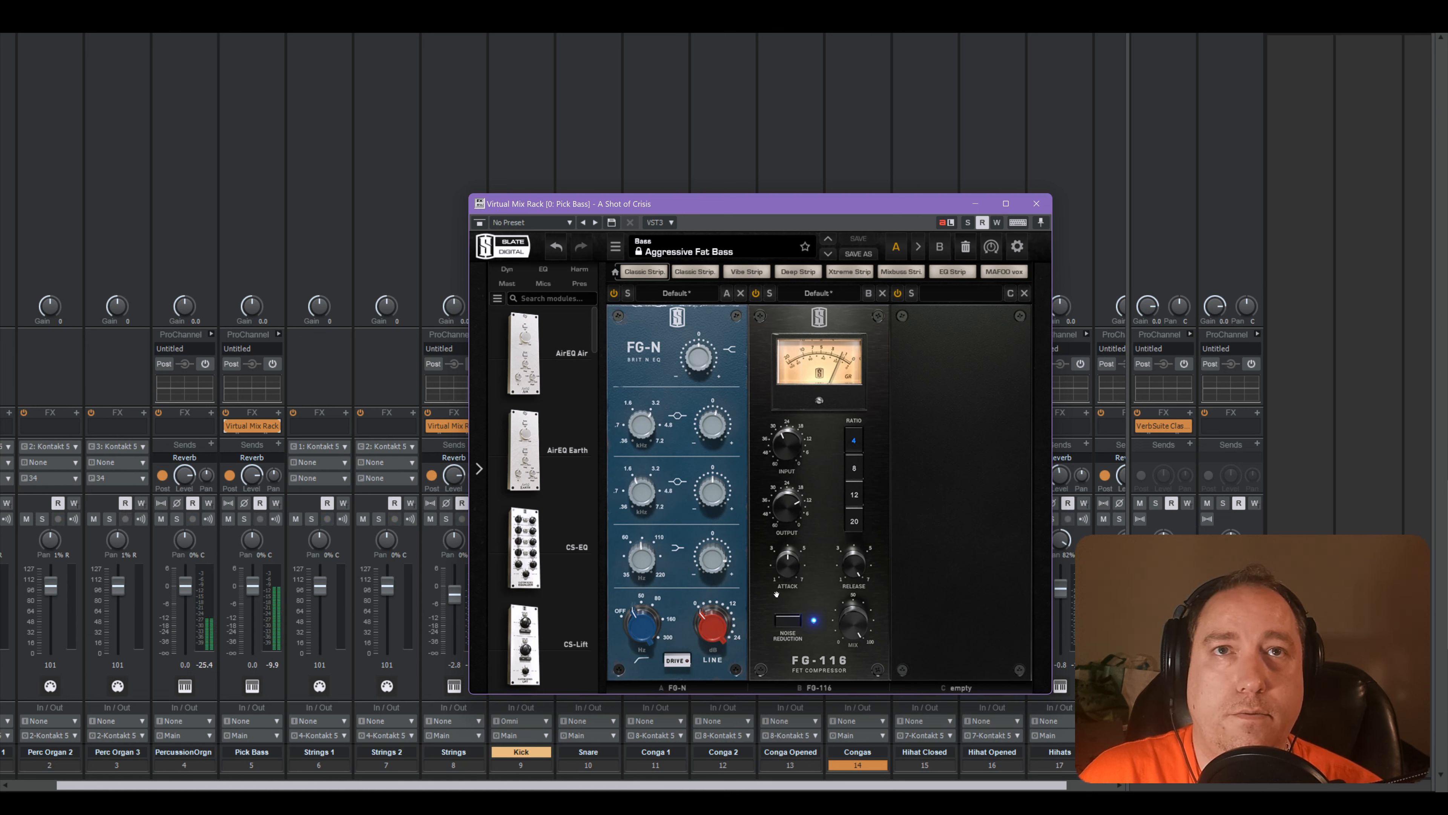
# - In the Pick Bass rack, adjust the FG-N equalizer band gains and the FG-116 compressor input while auditioning the mix
pyautogui.moveTo(713, 557)
pyautogui.mouseDown()
pyautogui.moveTo(715, 576)
pyautogui.moveTo(718, 561)
pyautogui.mouseUp()
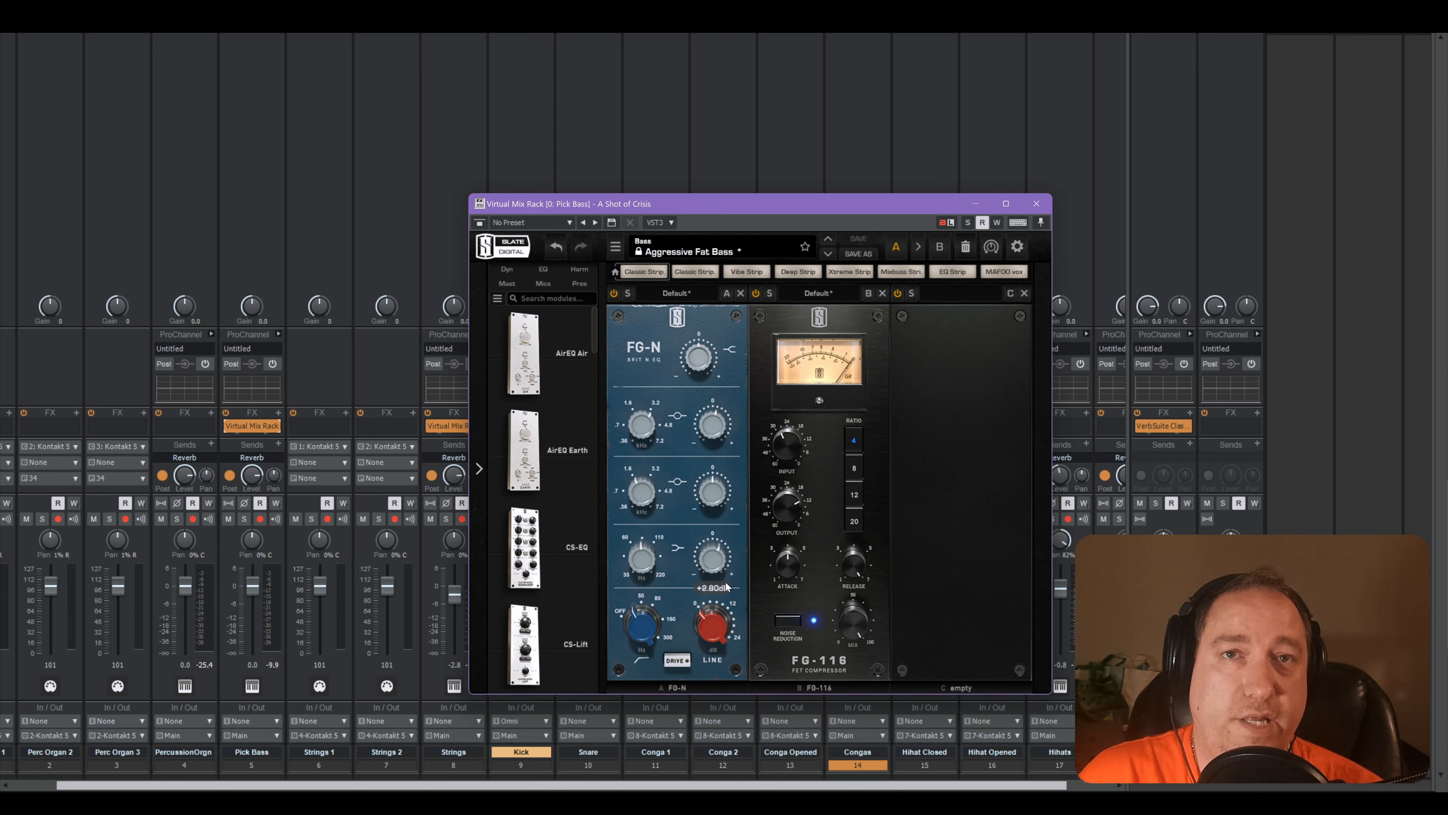
pyautogui.press('space')
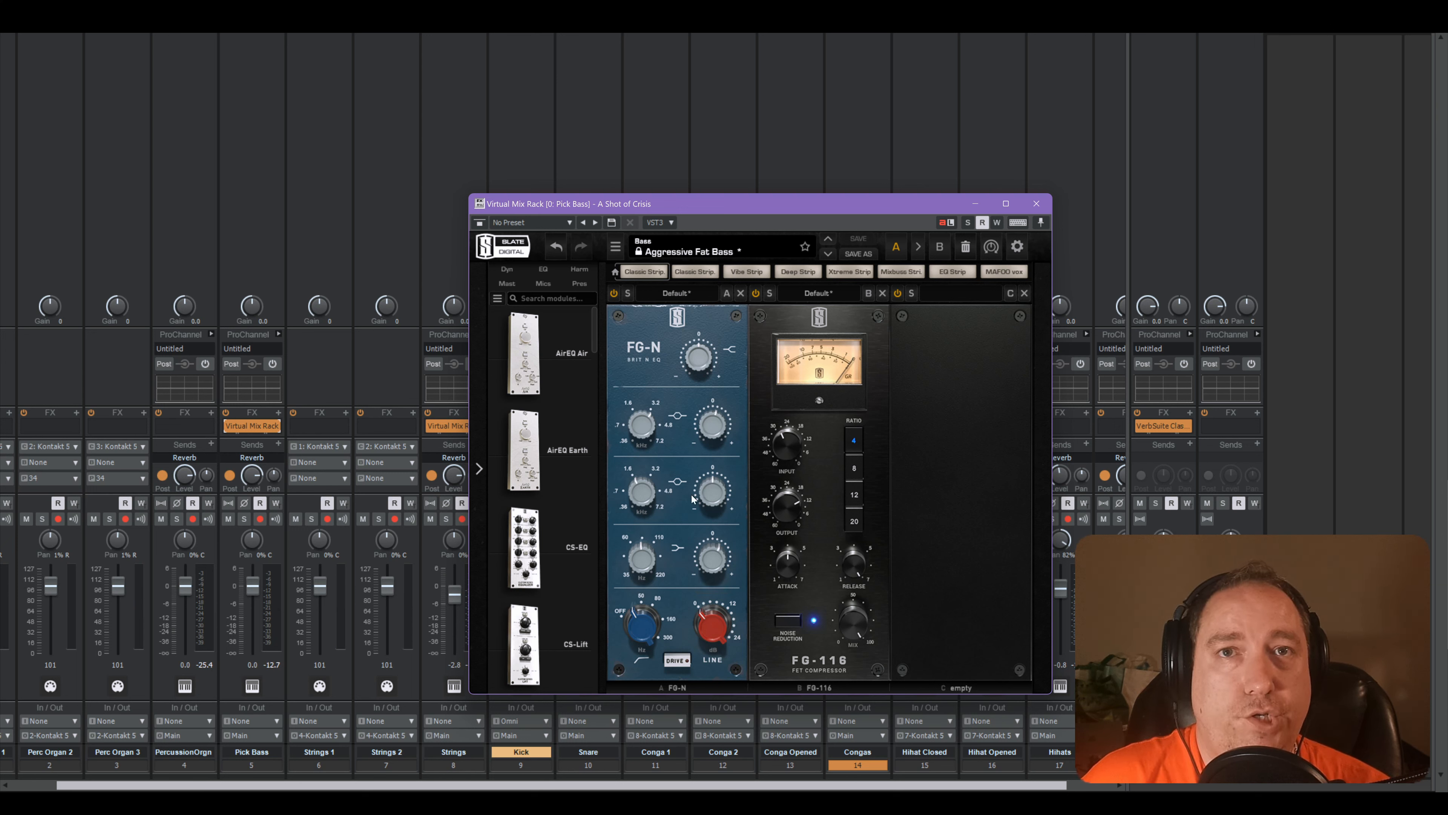
pyautogui.moveTo(710, 563); pyautogui.dragTo(704, 566)
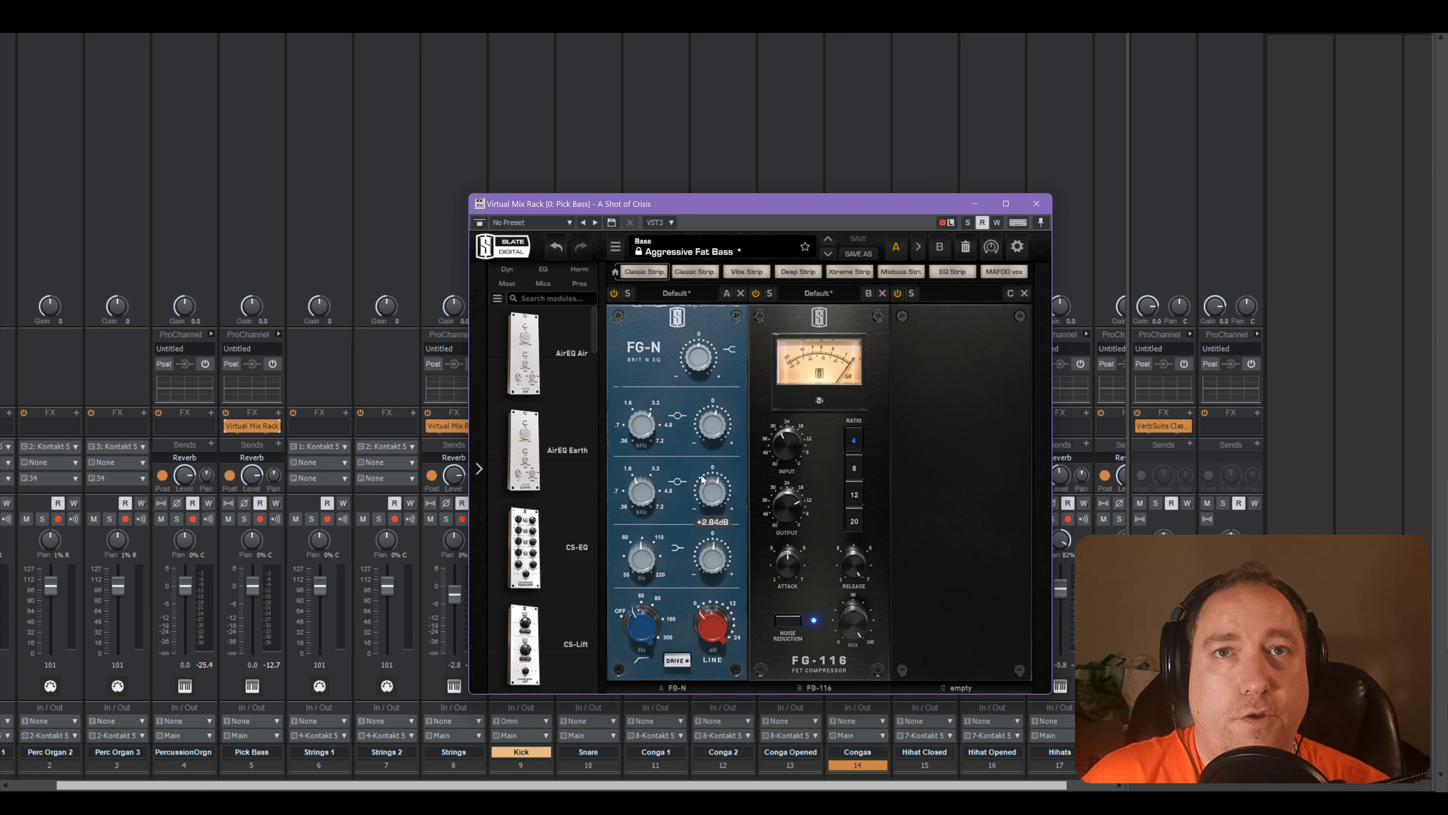
pyautogui.press('space')
pyautogui.moveTo(701, 435)
pyautogui.mouseDown()
pyautogui.moveTo(704, 473)
pyautogui.moveTo(702, 434)
pyautogui.mouseUp()
pyautogui.press('r')
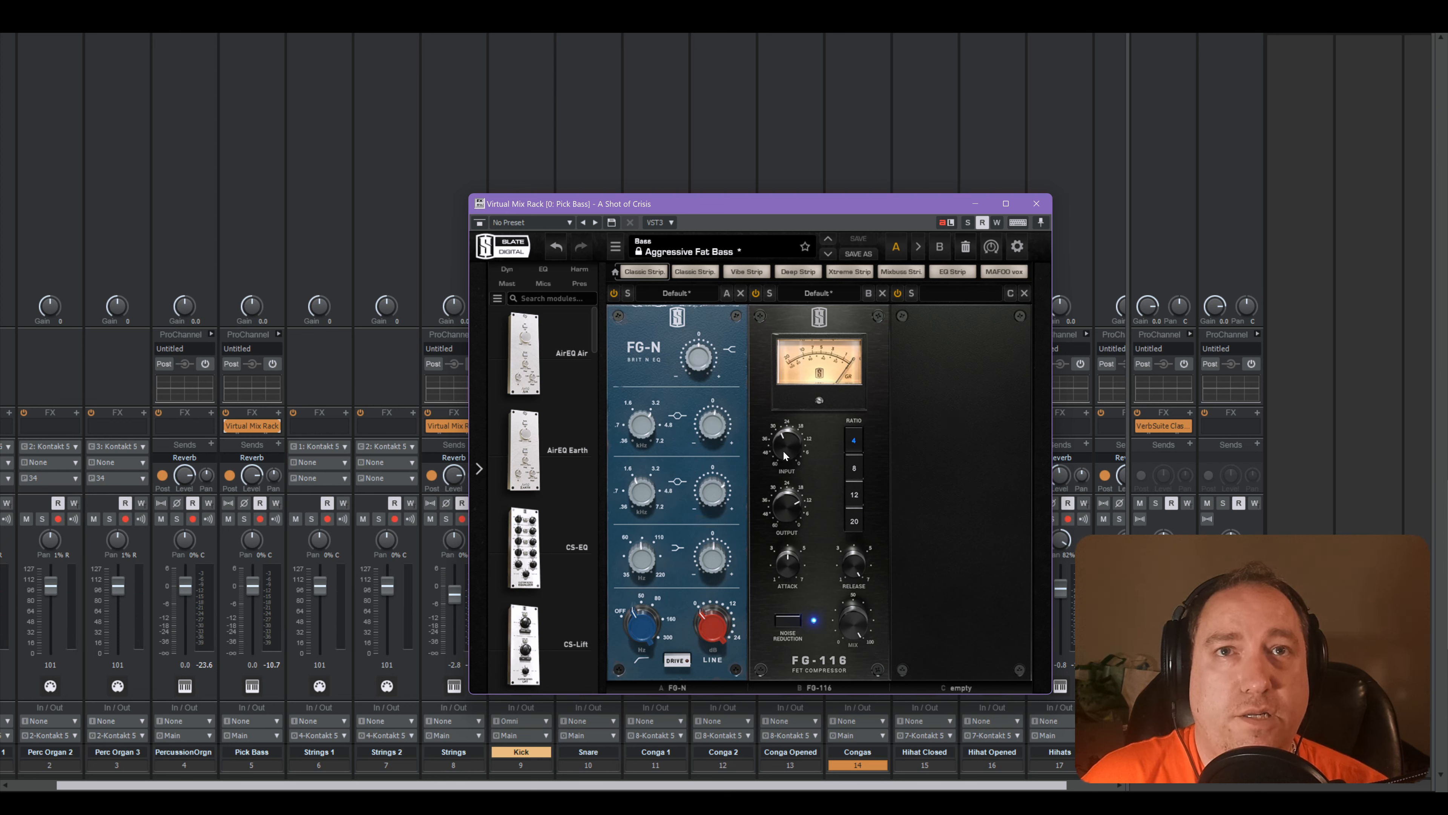
pyautogui.press('r')
pyautogui.moveTo(783, 449); pyautogui.dragTo(783, 433)
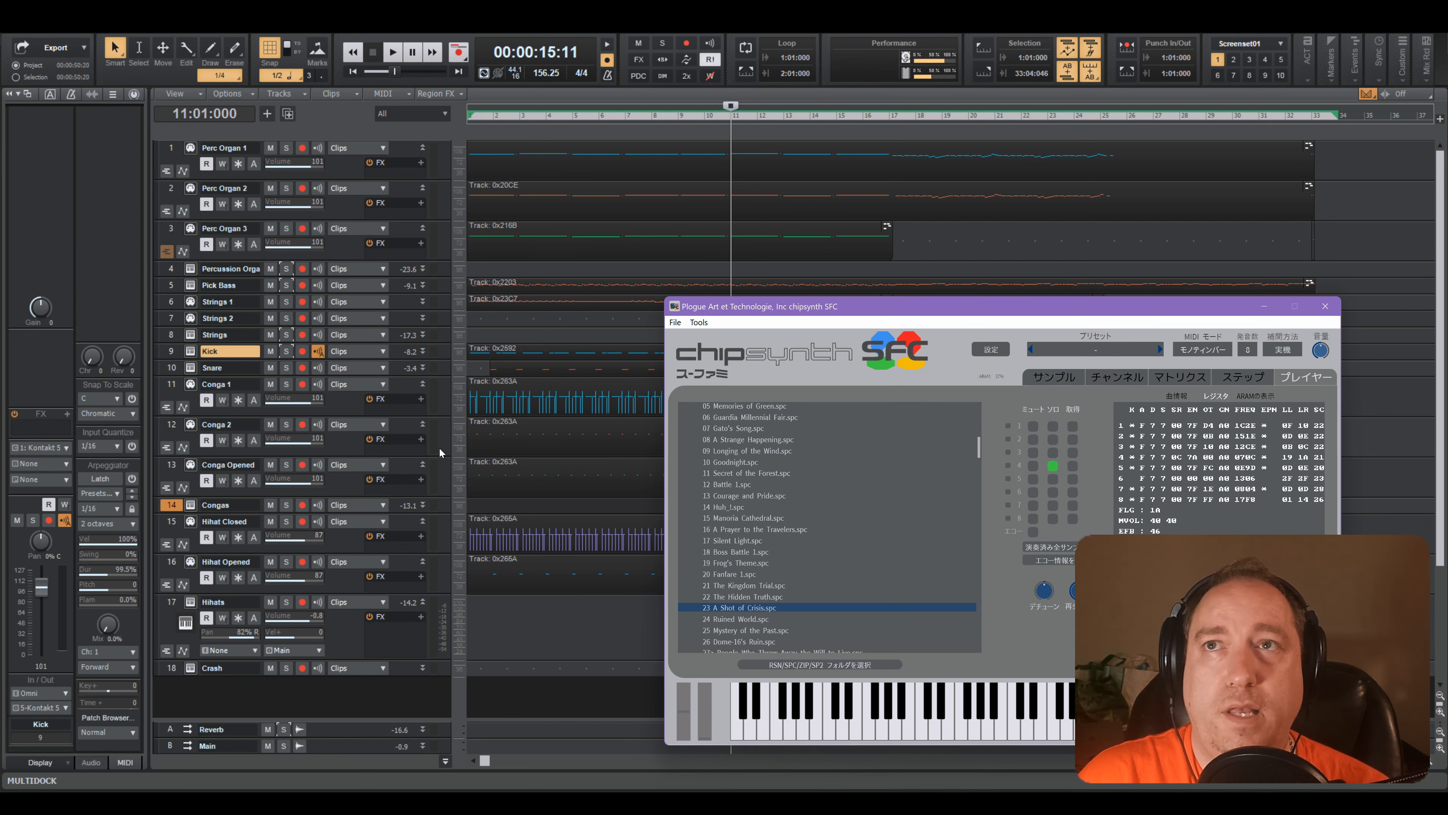
# - Switch back to Cakewalk, open the Pick Bass track's Kontakt instrument at its volume envelope, and play the song briefly
pyautogui.hotkey('alt', 'Tab')
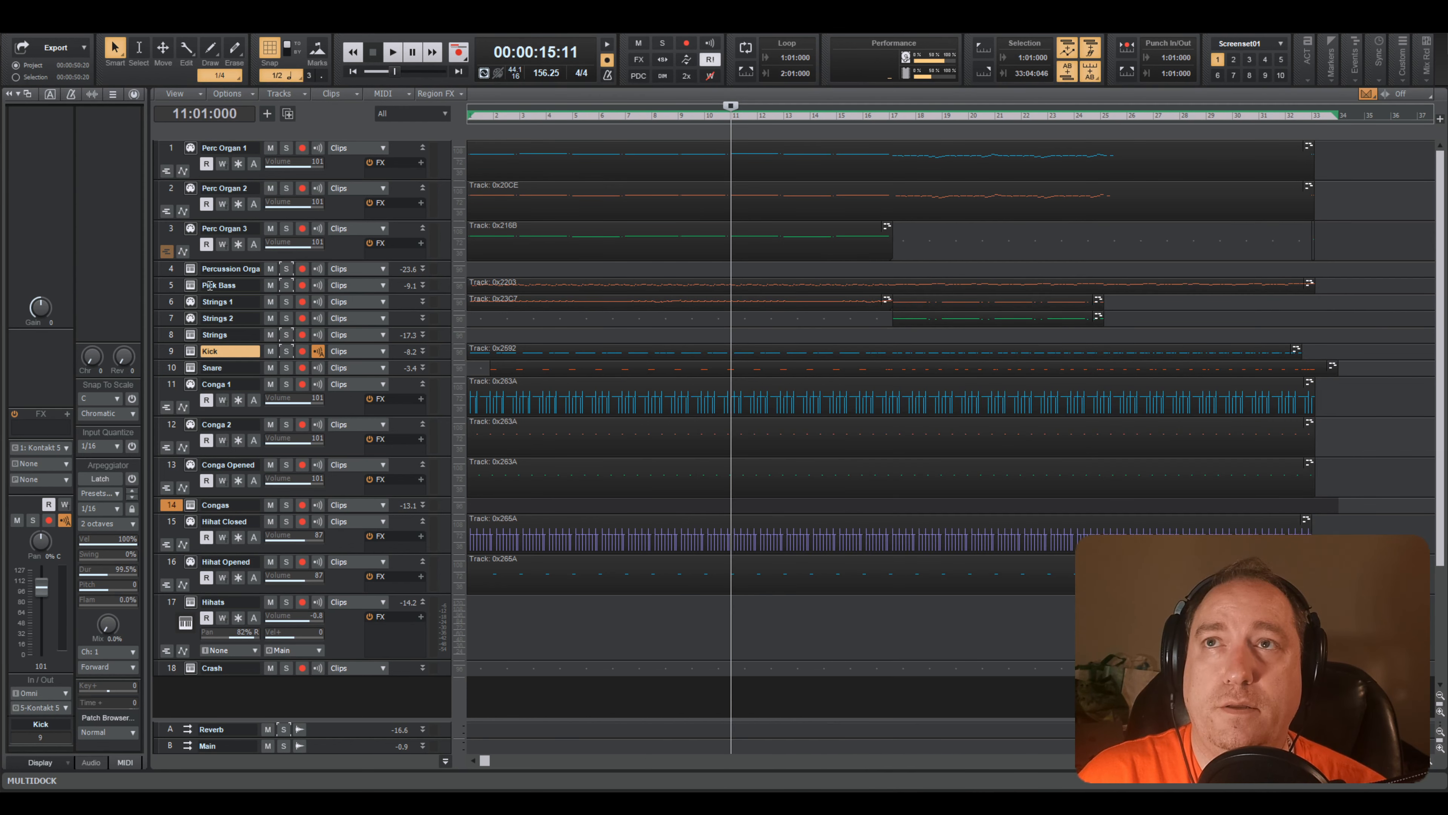
pyautogui.click(191, 285)
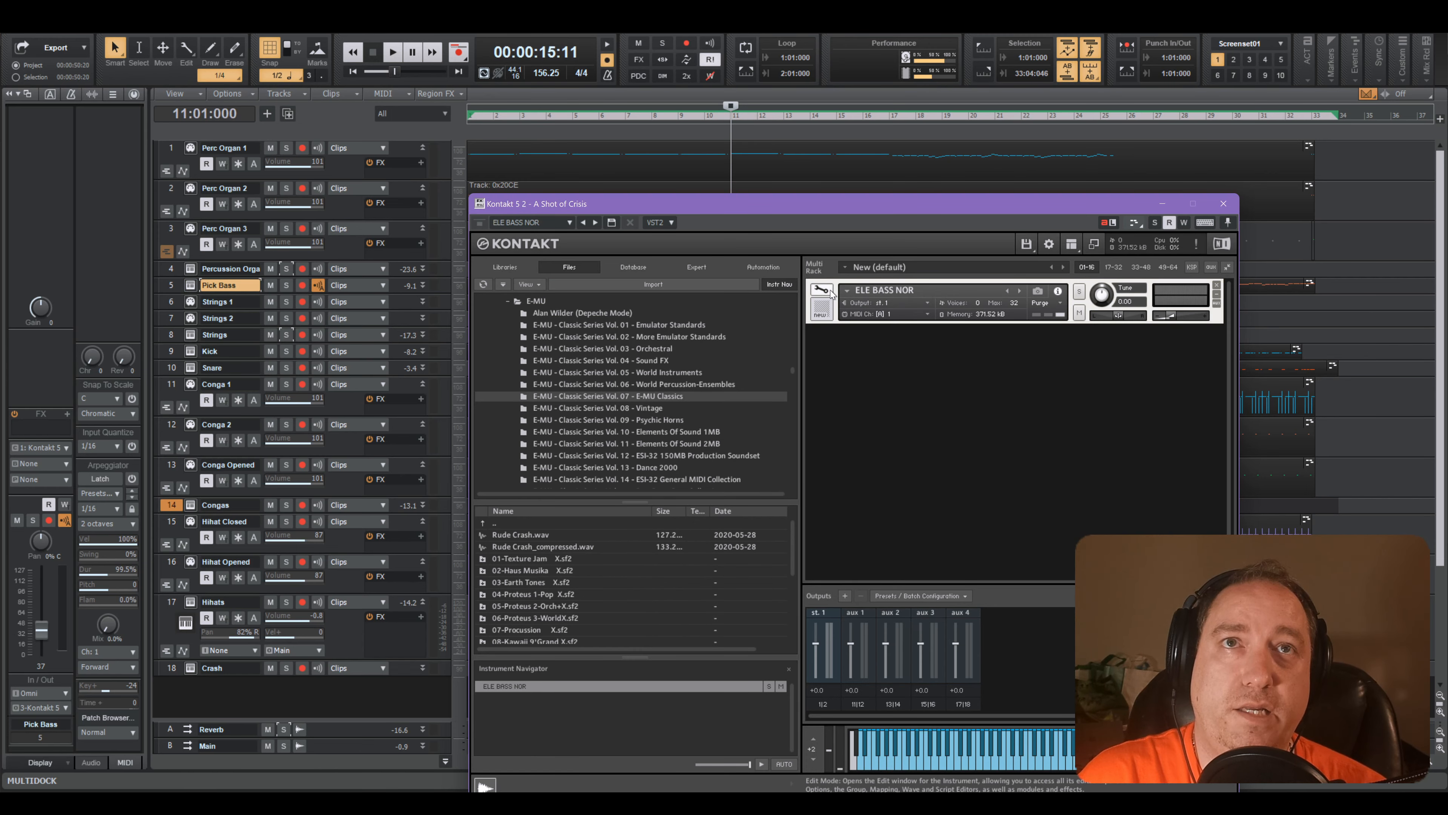
pyautogui.scroll(-3, 1231, 469)
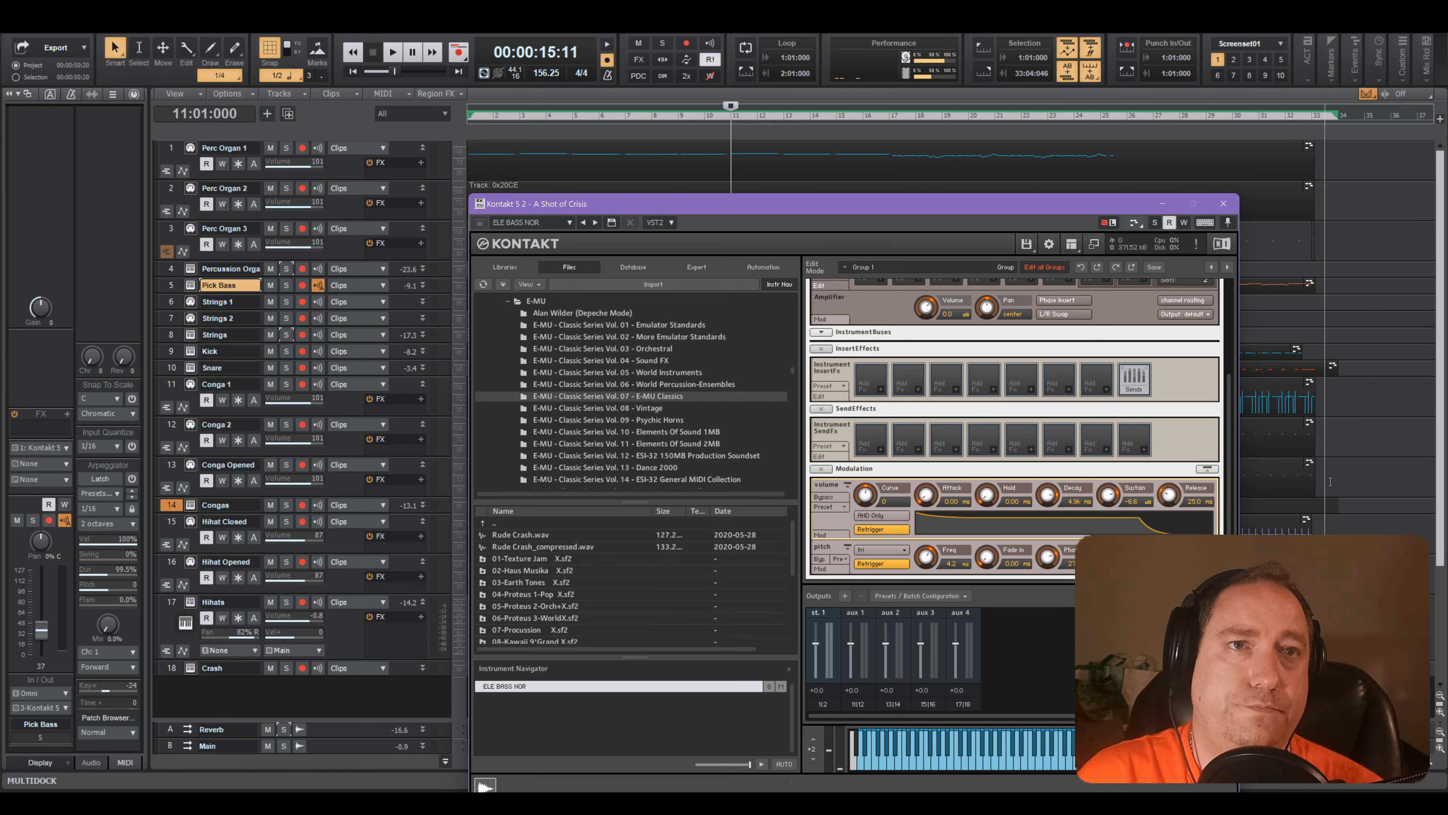
pyautogui.press('space')
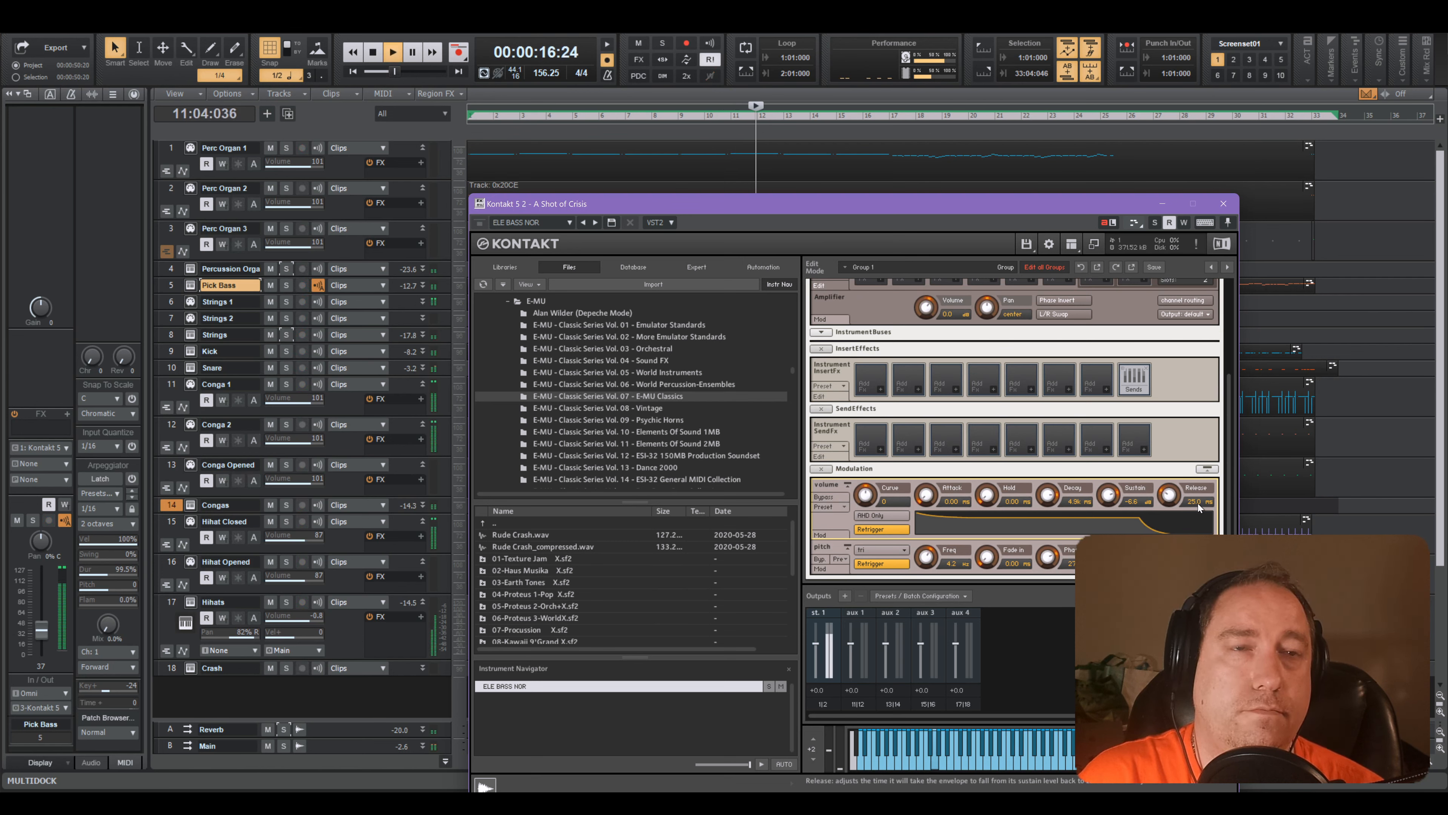
pyautogui.press('space')
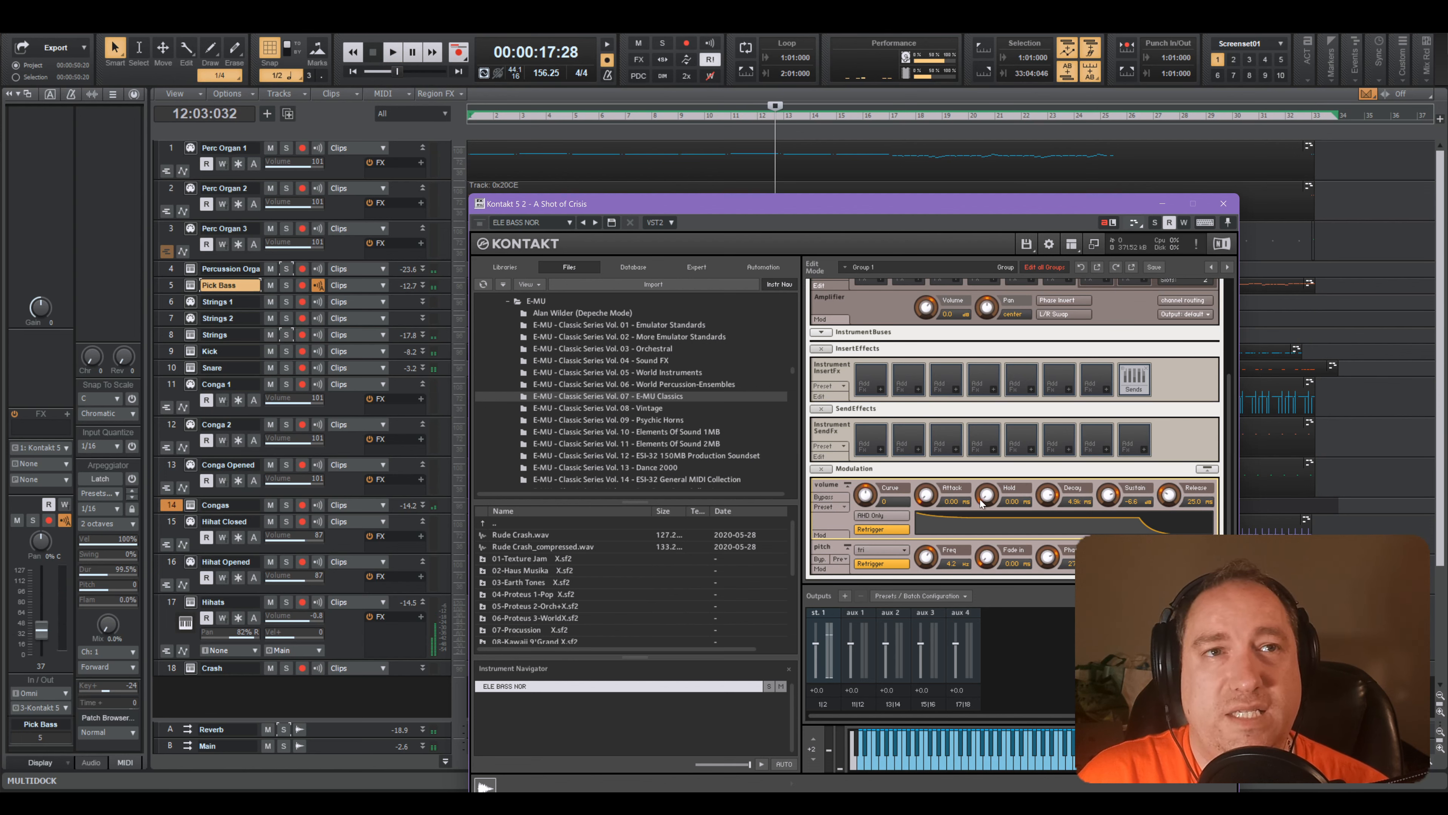
# - Lower the bass volume envelope's sustain, audition it, and set the decay to 3000 ms
pyautogui.moveTo(1106, 500); pyautogui.dragTo(1106, 548)
pyautogui.press('space')
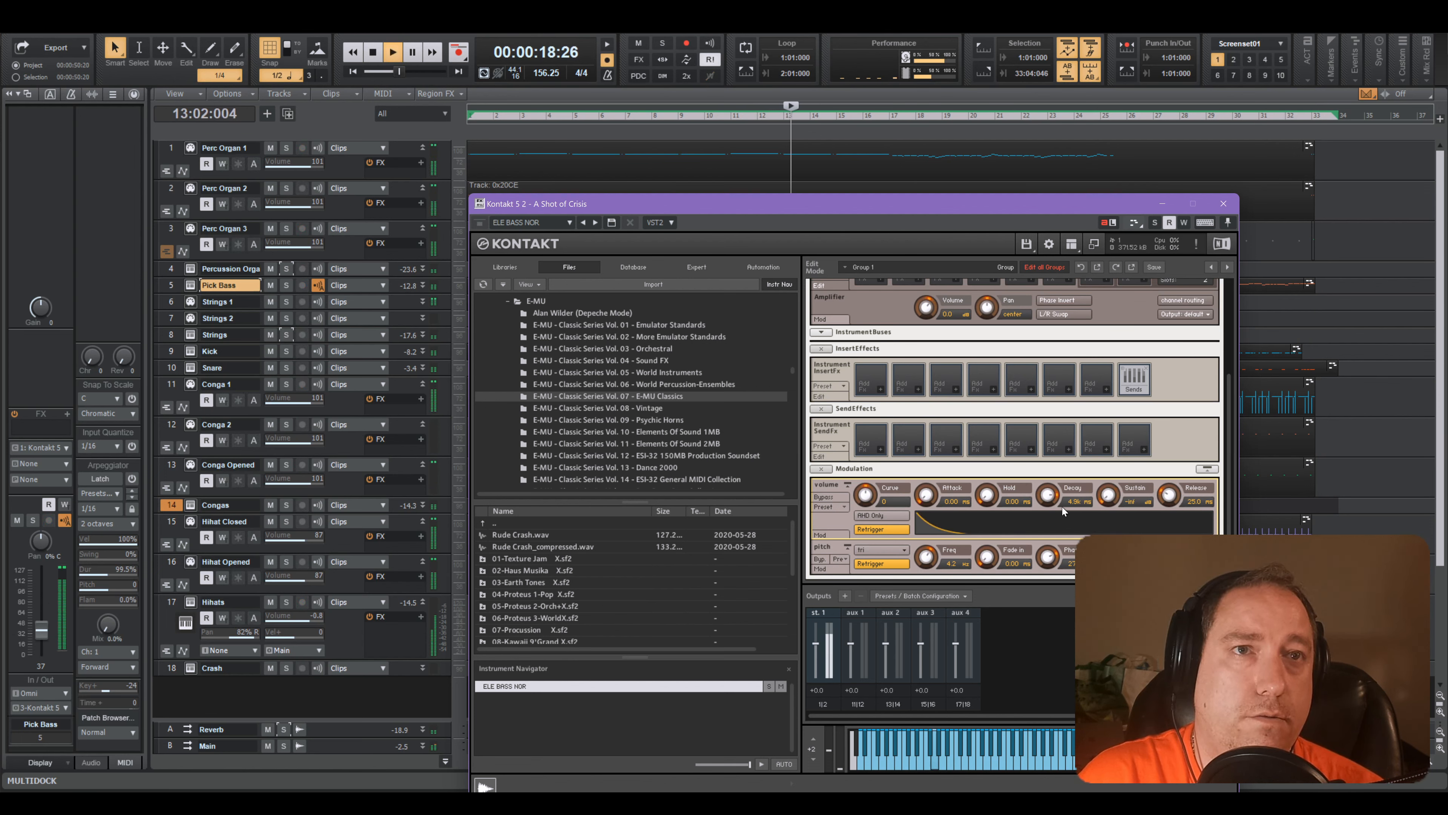
pyautogui.press('space')
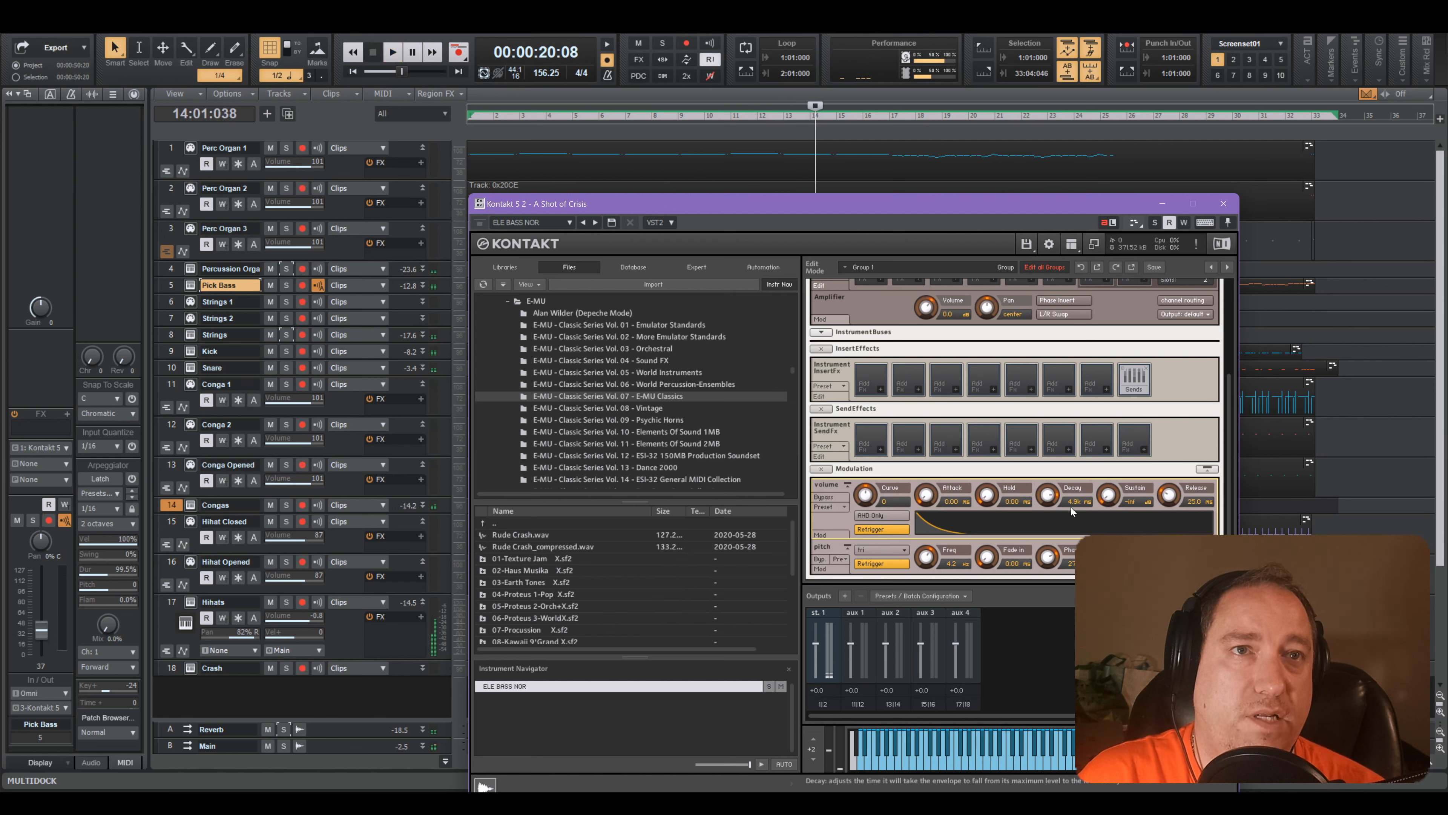
pyautogui.write('3000')
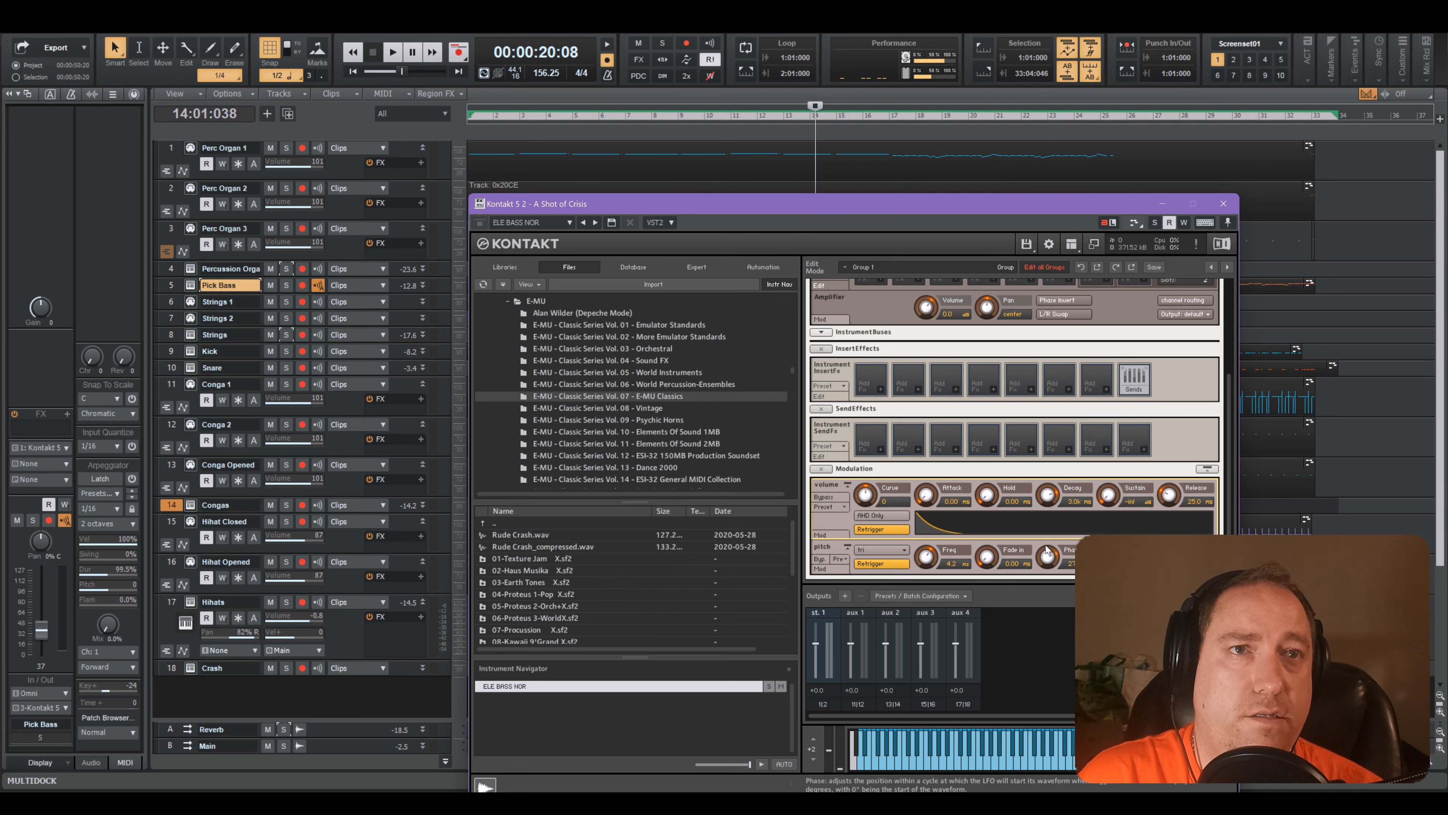
# - Play the song with Kontakt closed and lower the Pick Bass track's MIDI volume to 34
pyautogui.press('space')
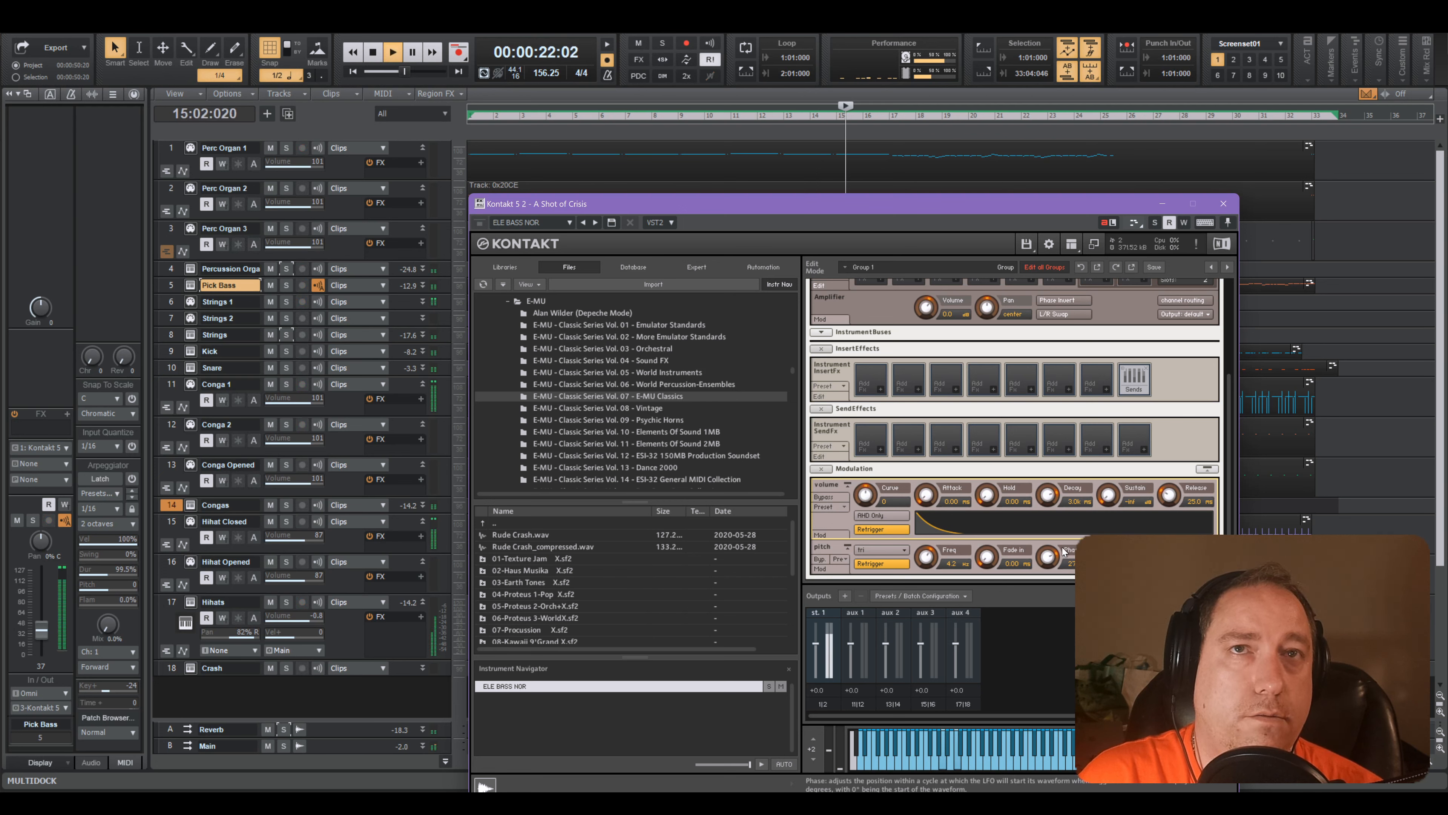
pyautogui.click(1223, 204)
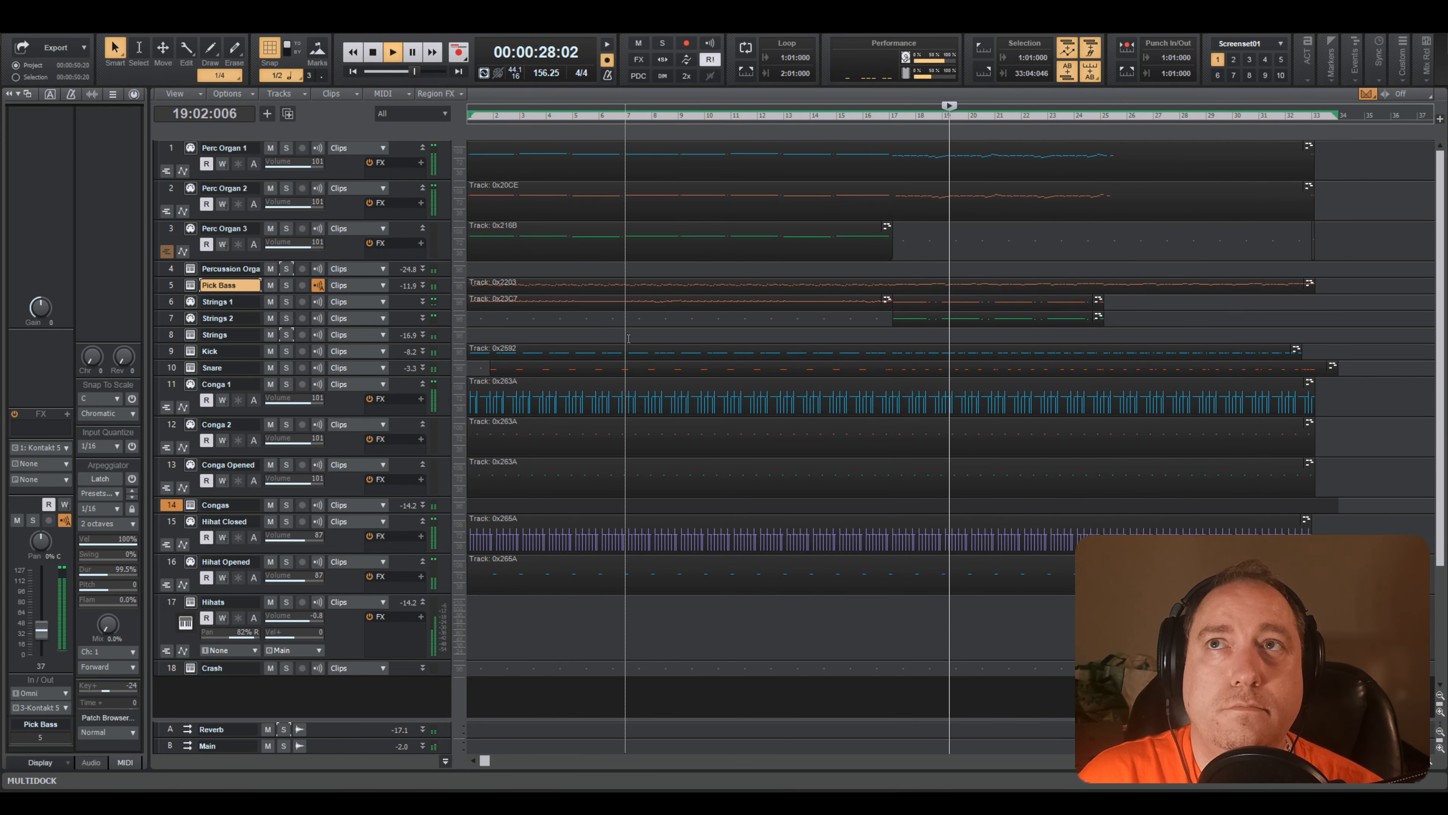
pyautogui.click(165, 285)
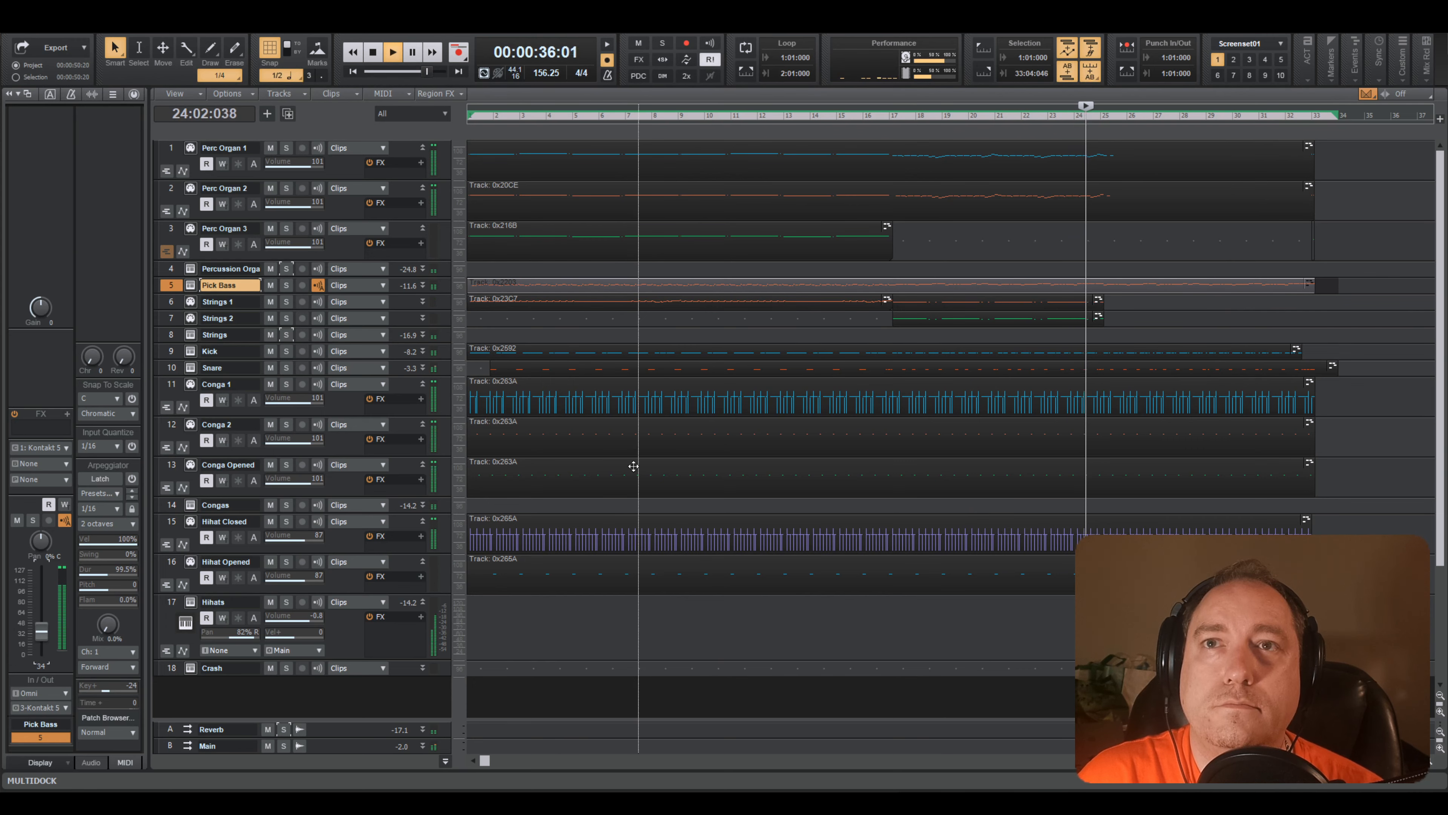
pyautogui.click(69, 28)
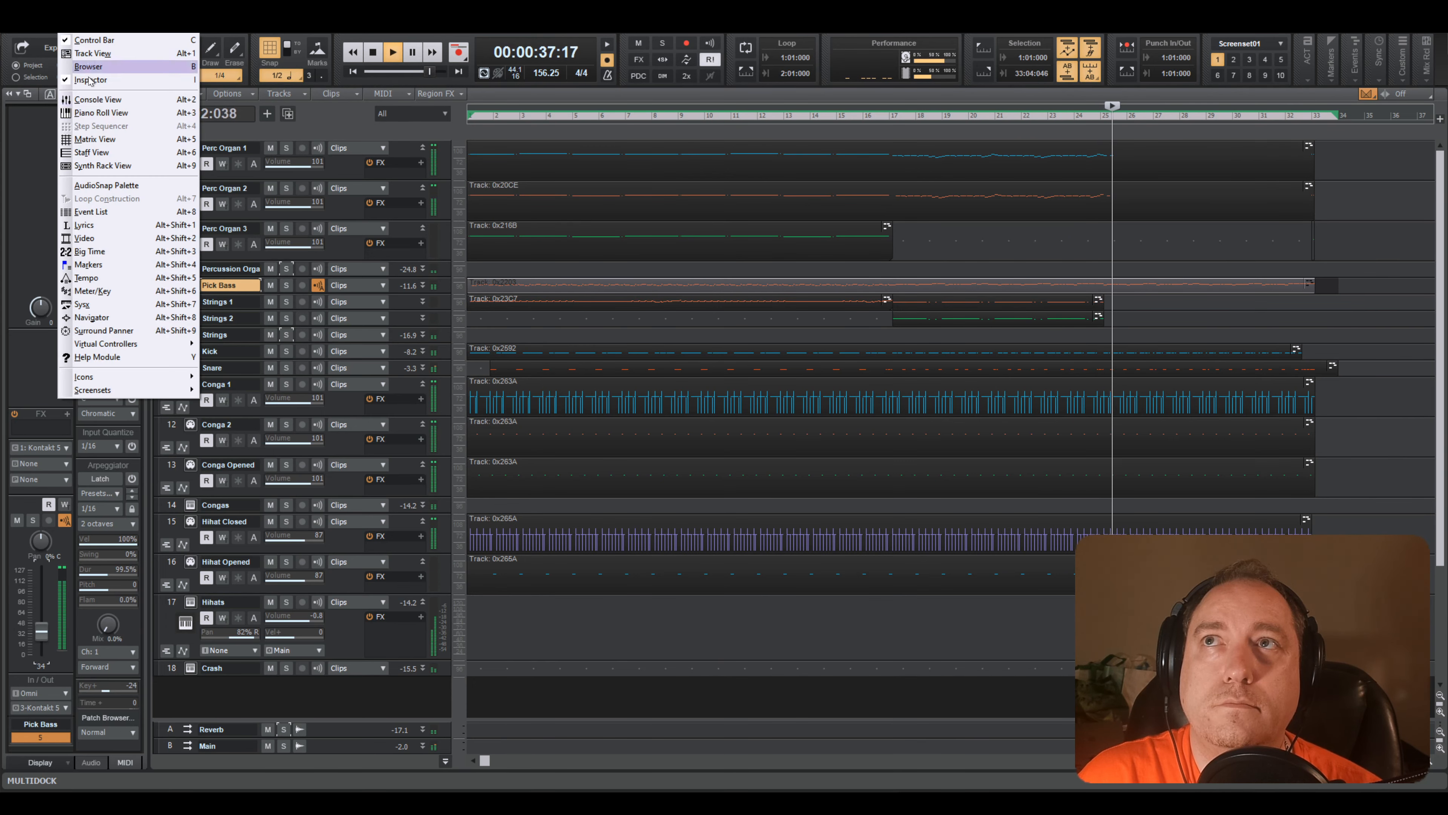
pyautogui.click(108, 100)
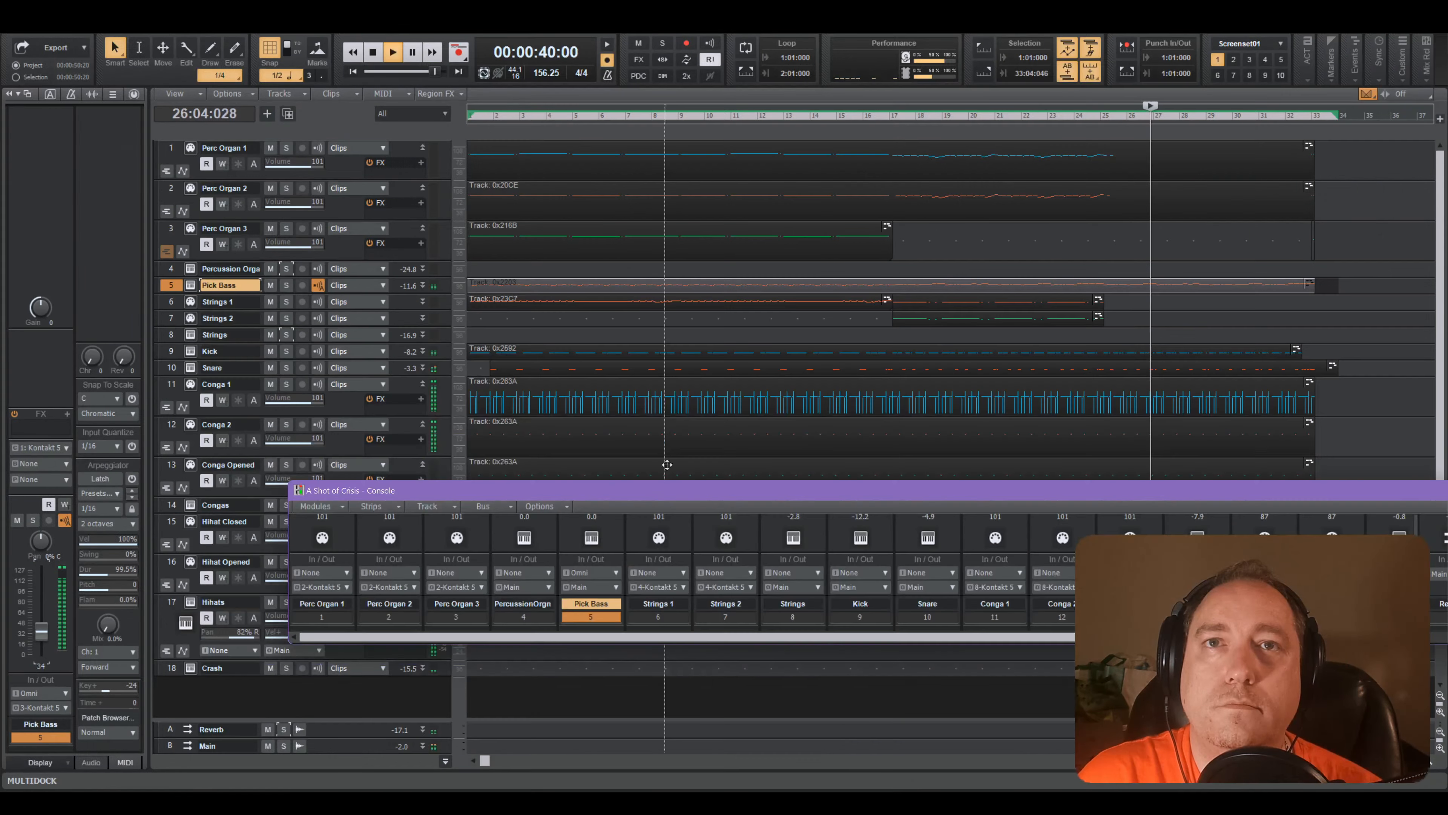
pyautogui.doubleClick(298, 490)
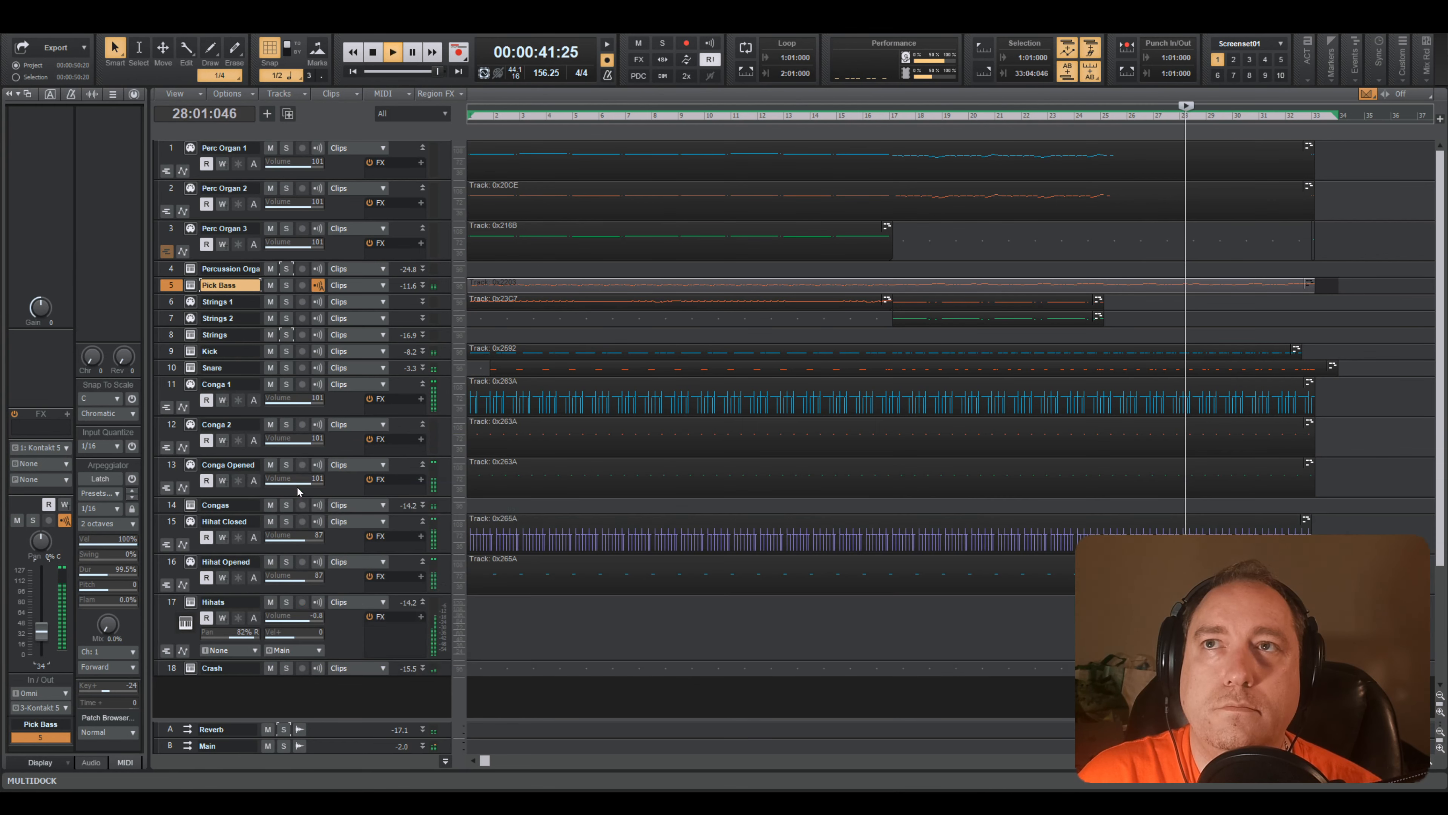
# - Reopen the Pick Bass track's Kontakt instrument, shorten its volume envelope's decay, and audition the song from the start
pyautogui.press('space')
pyautogui.click(190, 285)
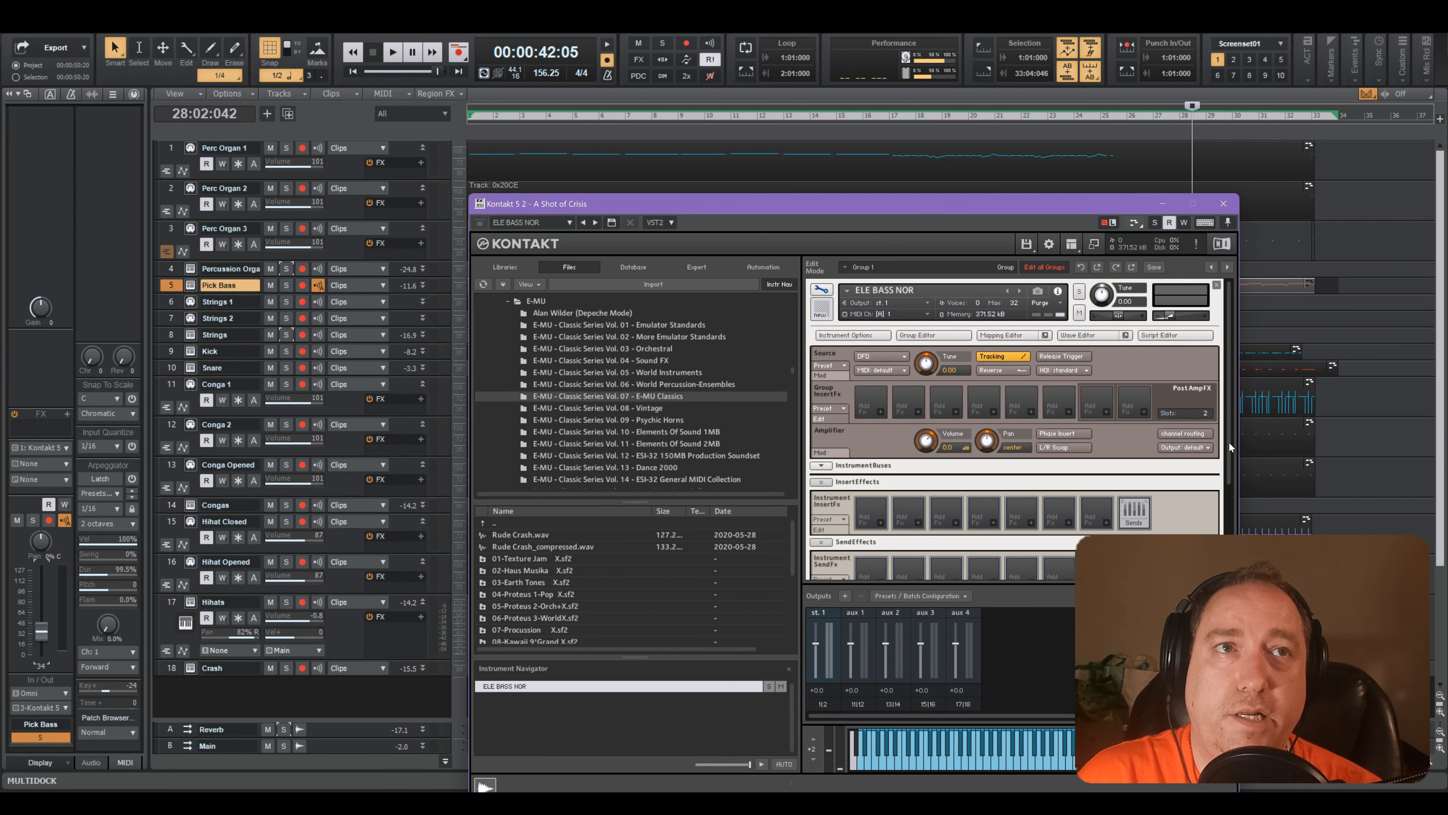
pyautogui.scroll(-3, 1233, 446)
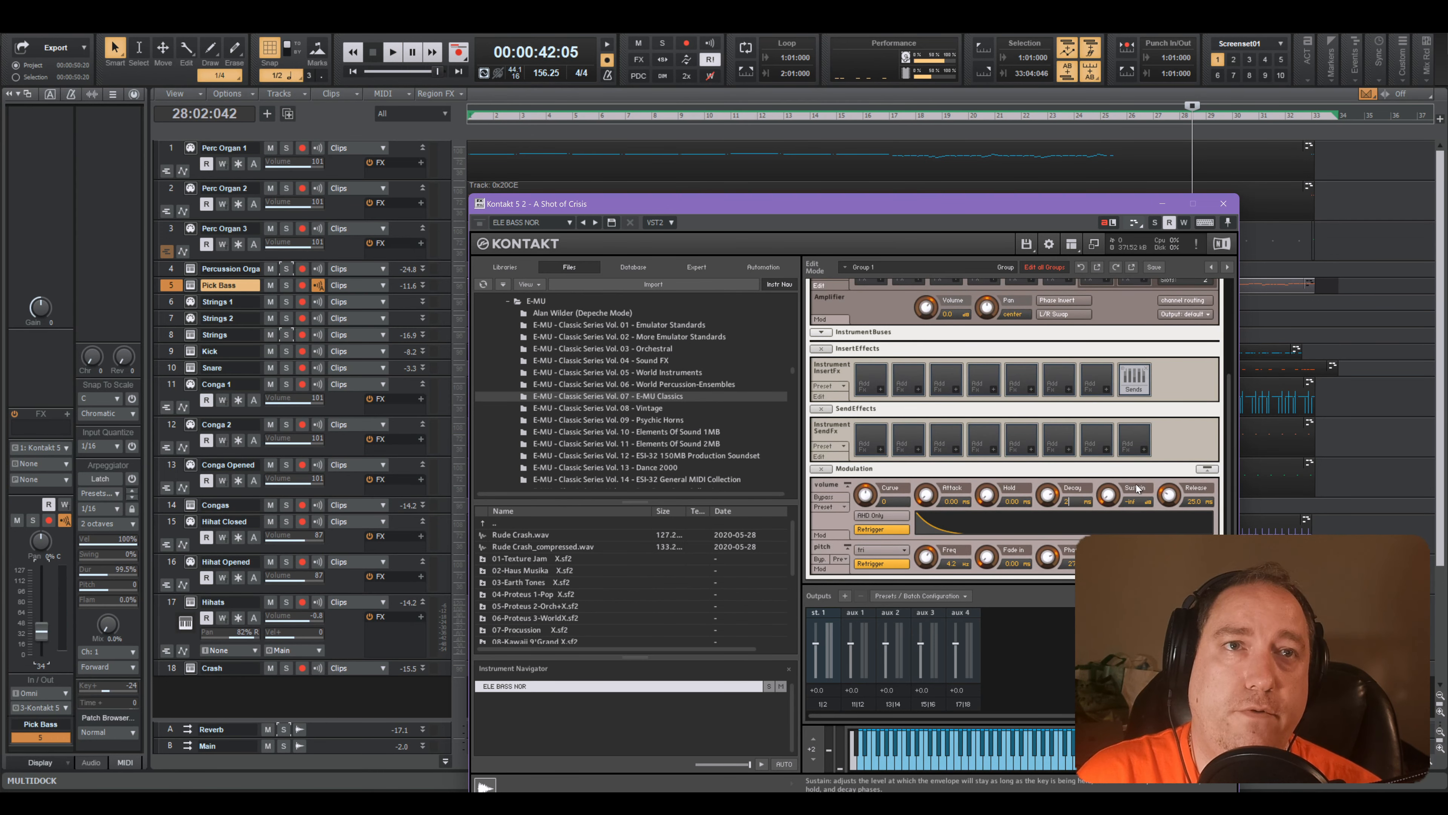
pyautogui.press('w')
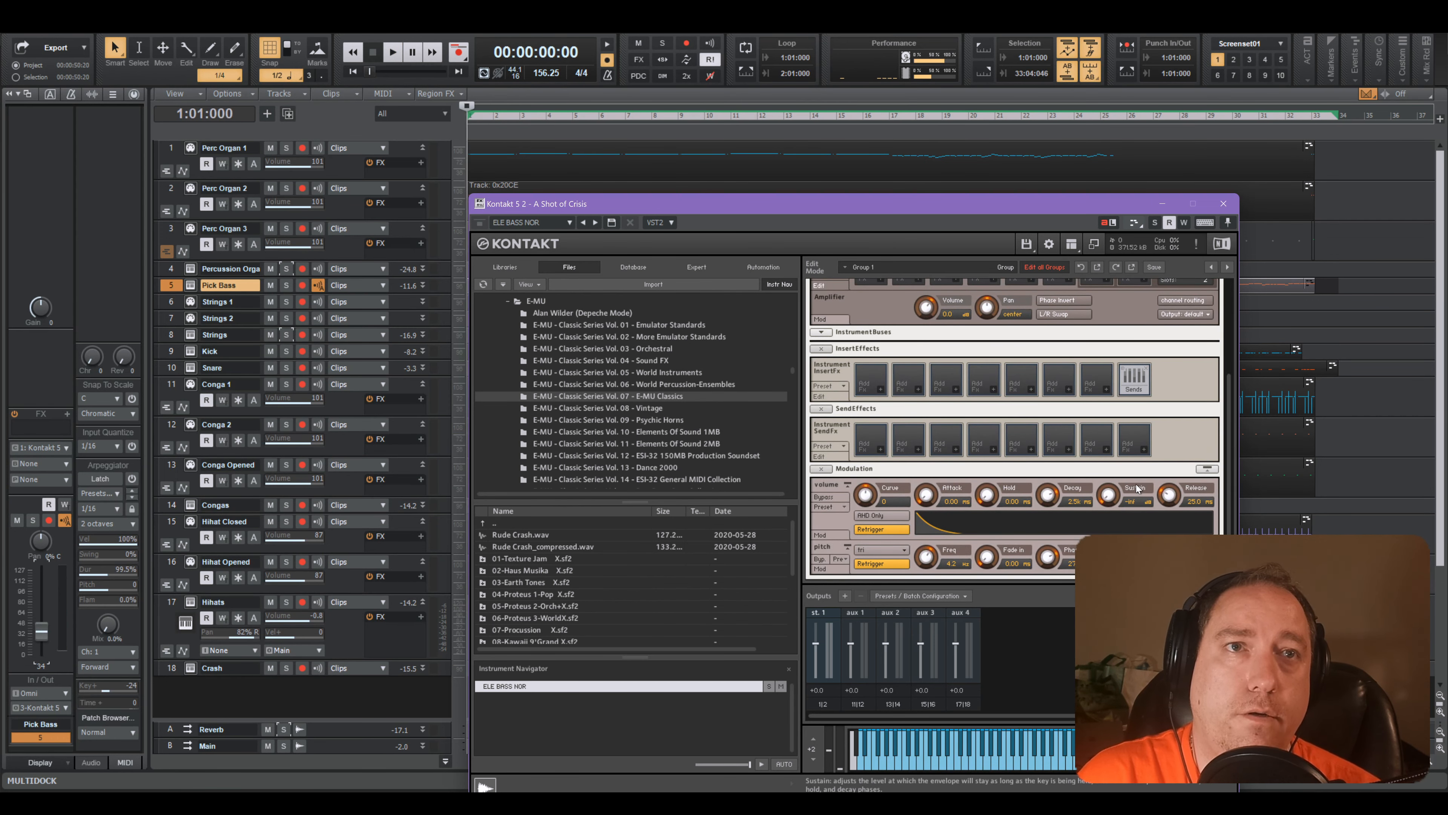
pyautogui.press('space')
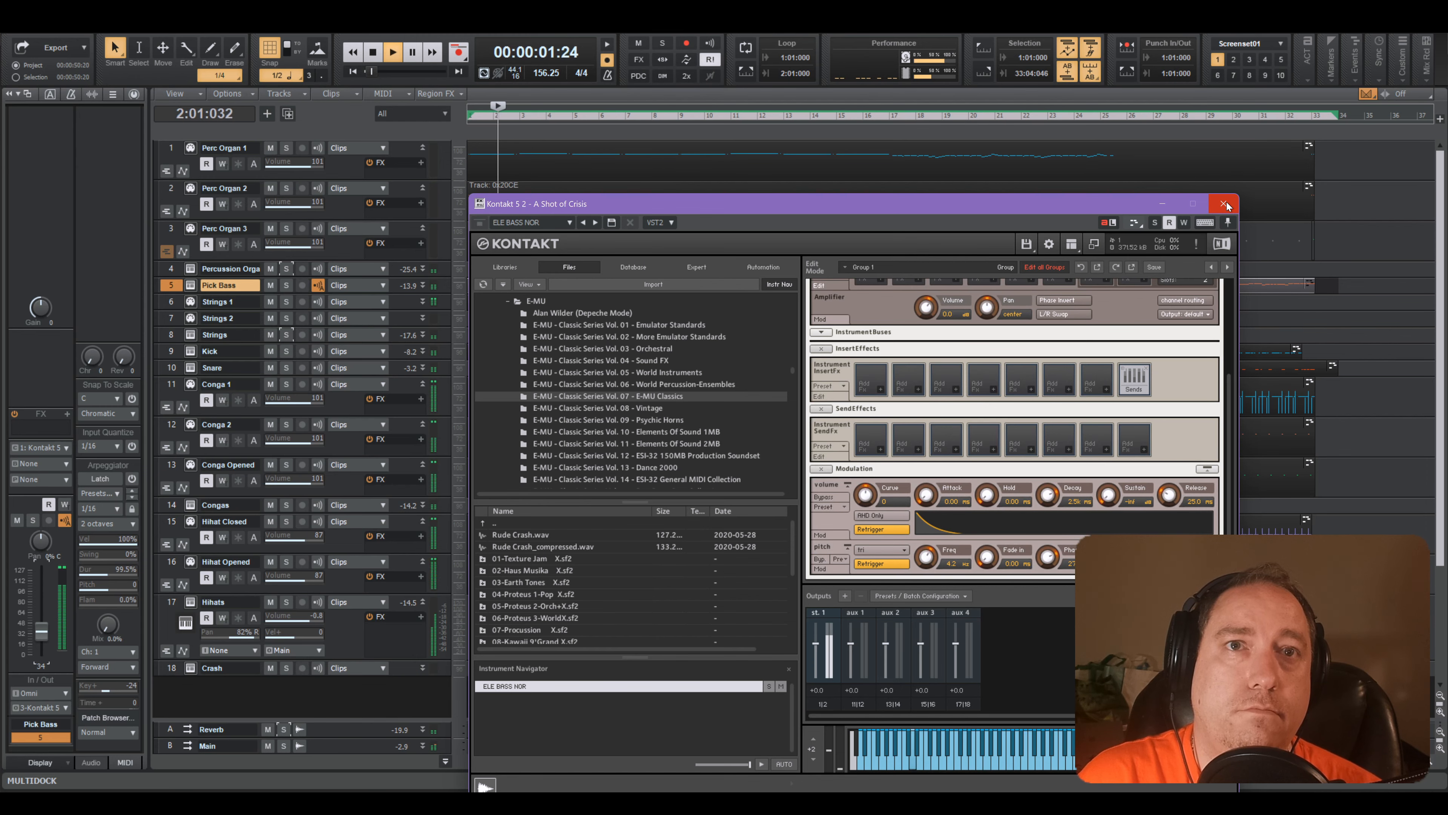
pyautogui.click(1224, 204)
pyautogui.press('space')
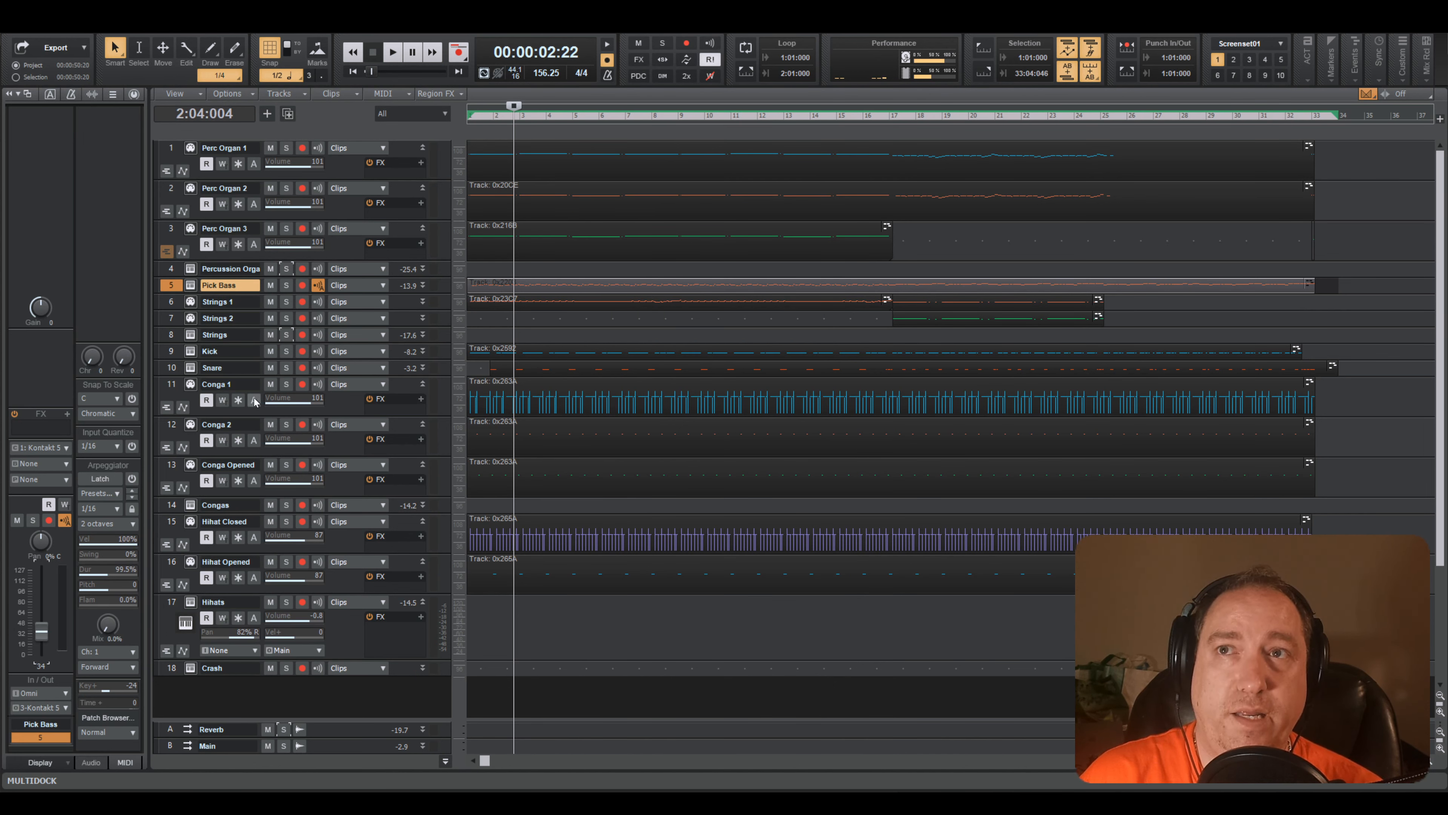
pyautogui.press('space')
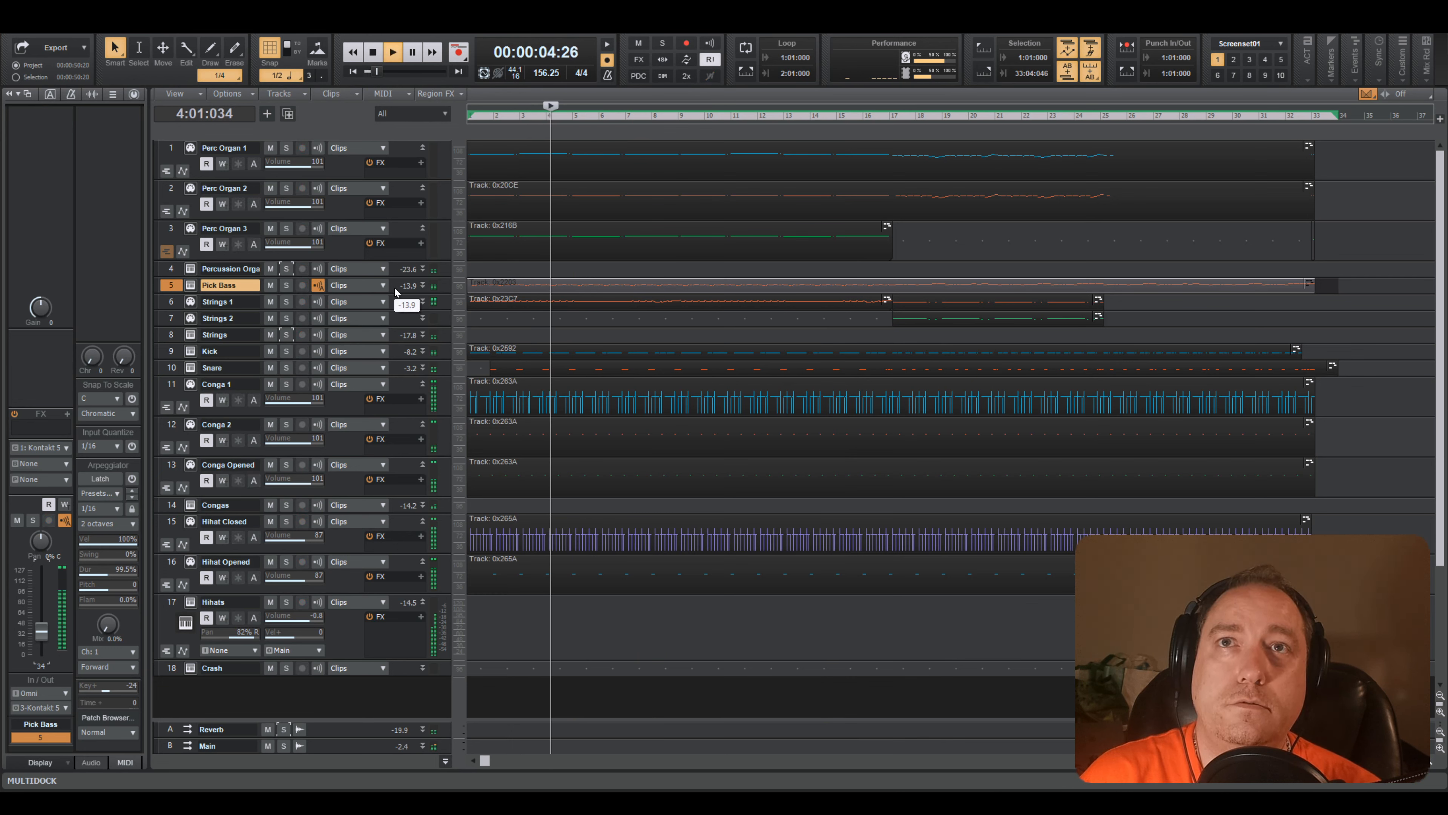
pyautogui.keyDown('ctrl'); pyautogui.click(304, 269); pyautogui.keyUp('ctrl')
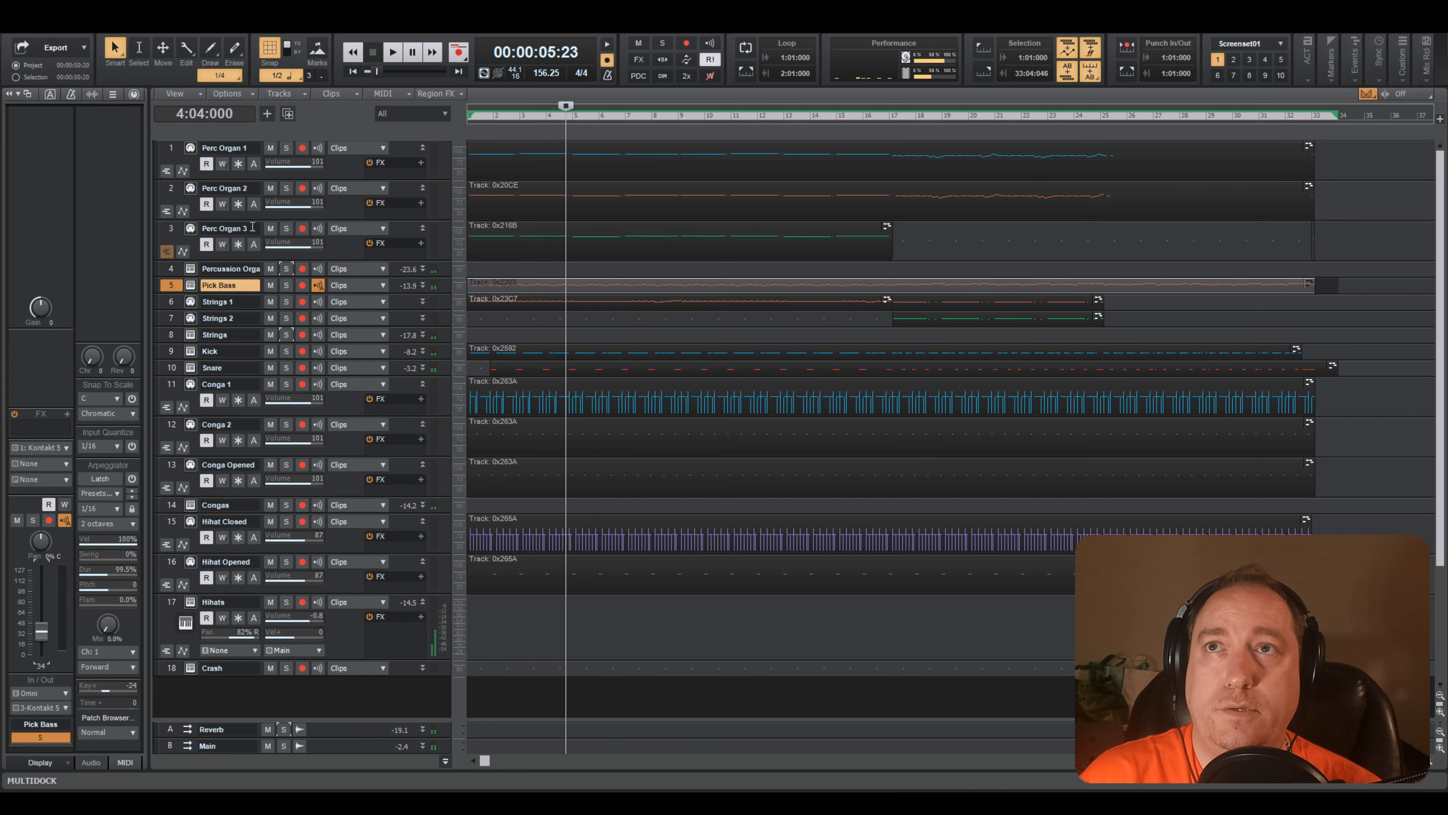
# - In the Console view, copy the Pick Bass track's Virtual Mix Rack to the Percussion Organ track and open the copy
pyautogui.hotkey('alt', '2')
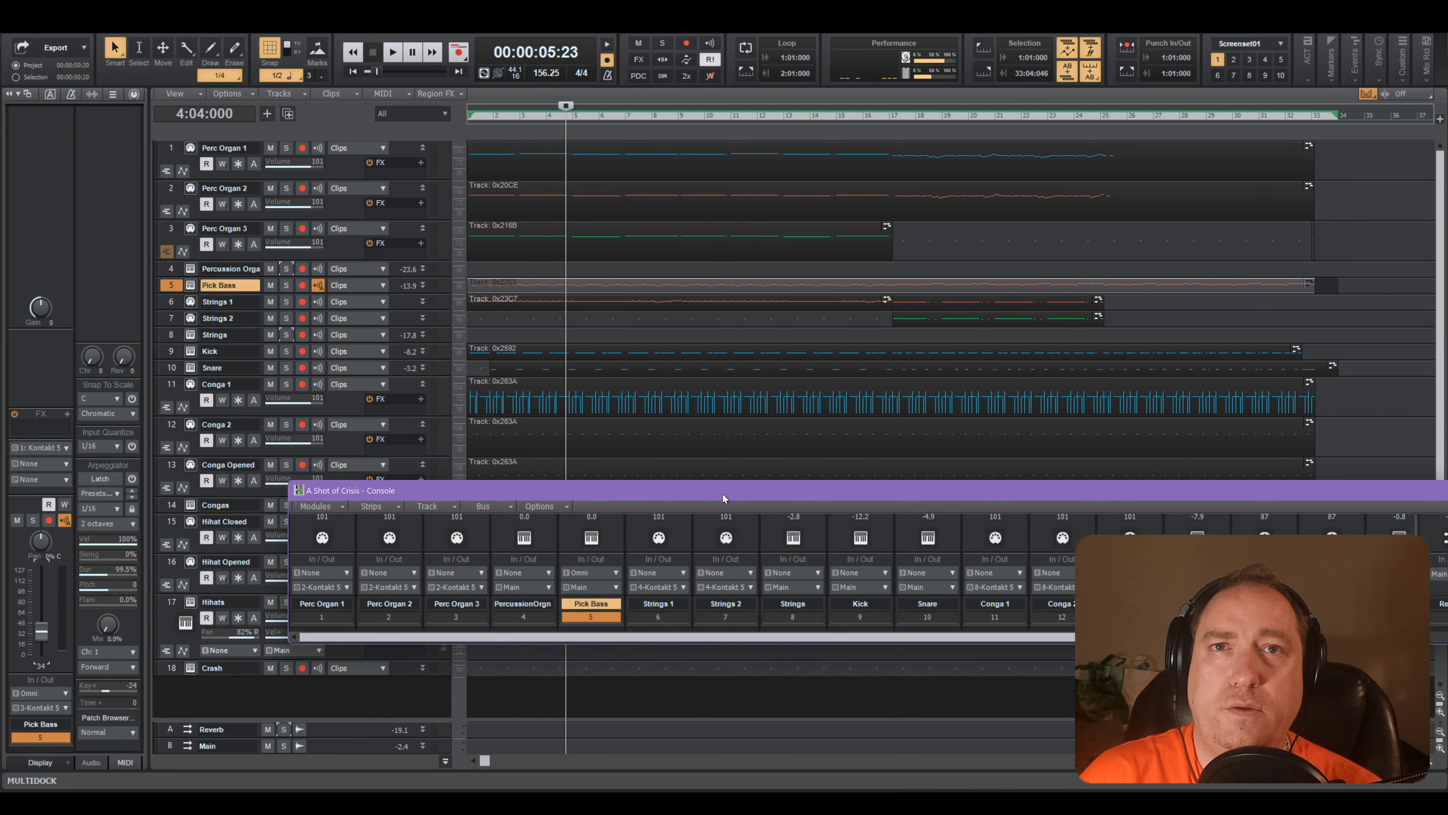
pyautogui.doubleClick(723, 493)
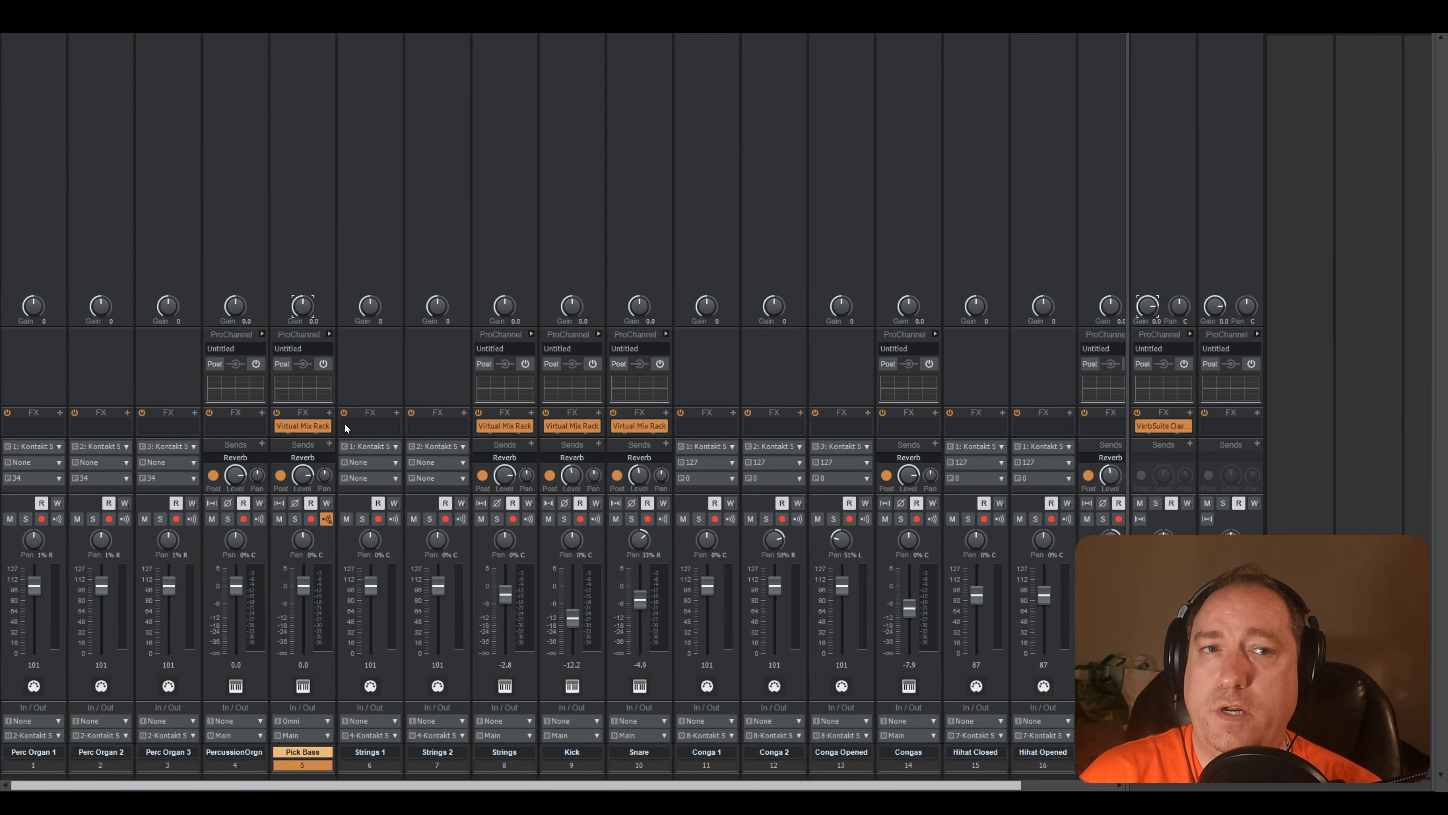
pyautogui.moveTo(304, 429); pyautogui.dragTo(225, 435)
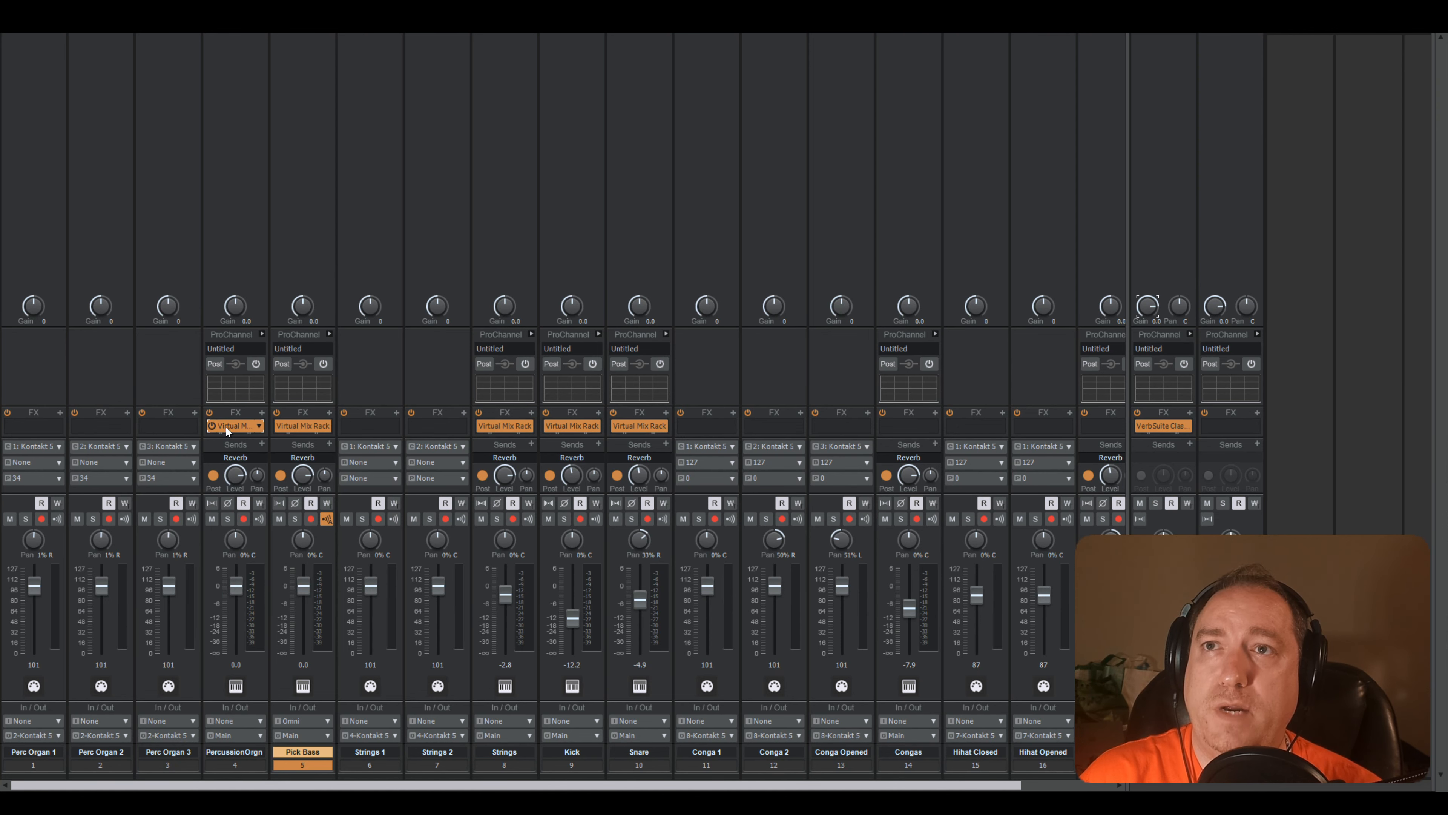
pyautogui.doubleClick(226, 427)
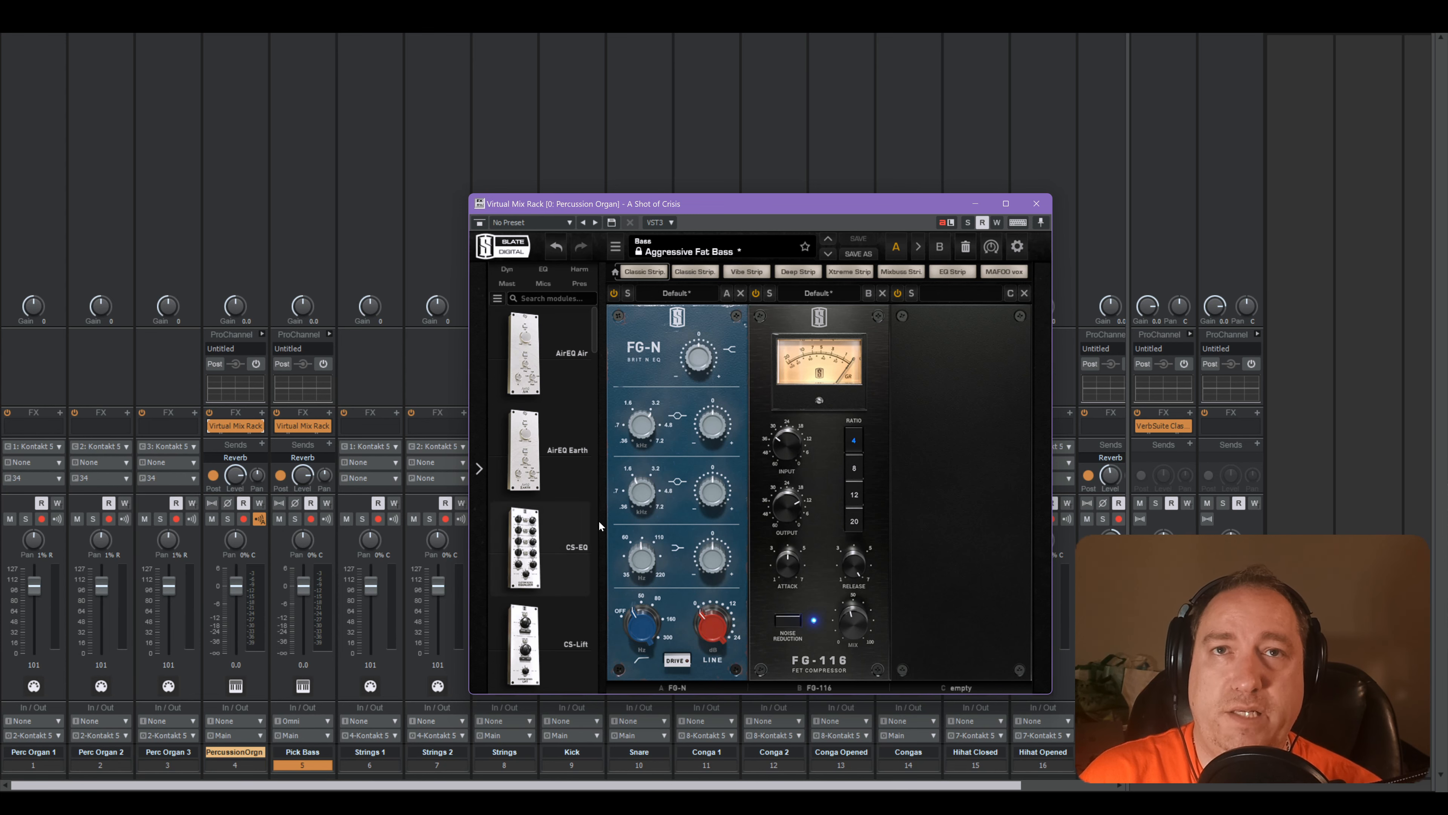
pyautogui.moveTo(646, 212); pyautogui.dragTo(689, 224)
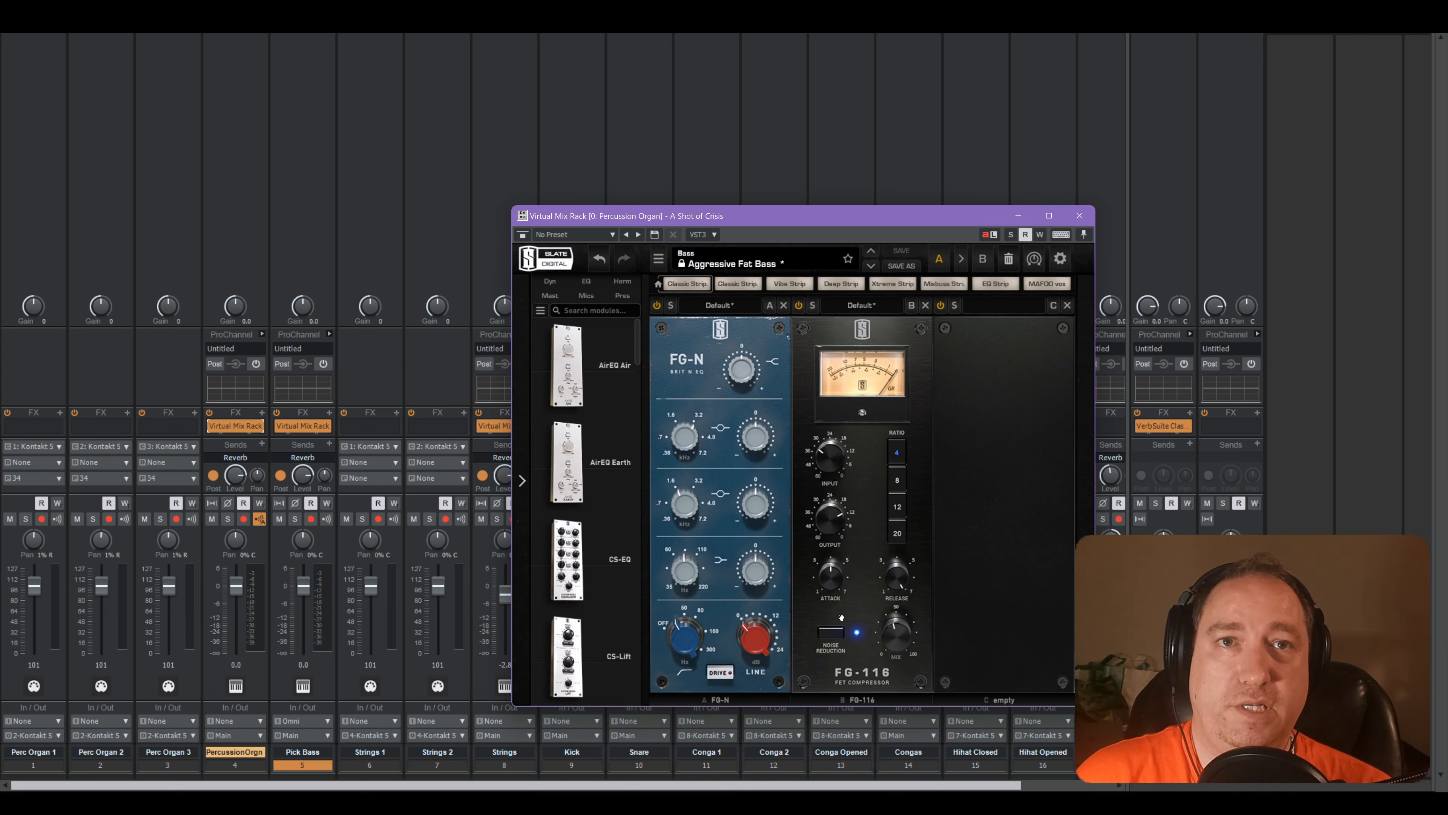
# - During playback, set the Percussion Organ rack's FG-N low band to about +5.9 dB, upper mid to +1.1 dB and high band to -5 dB
pyautogui.press('space')
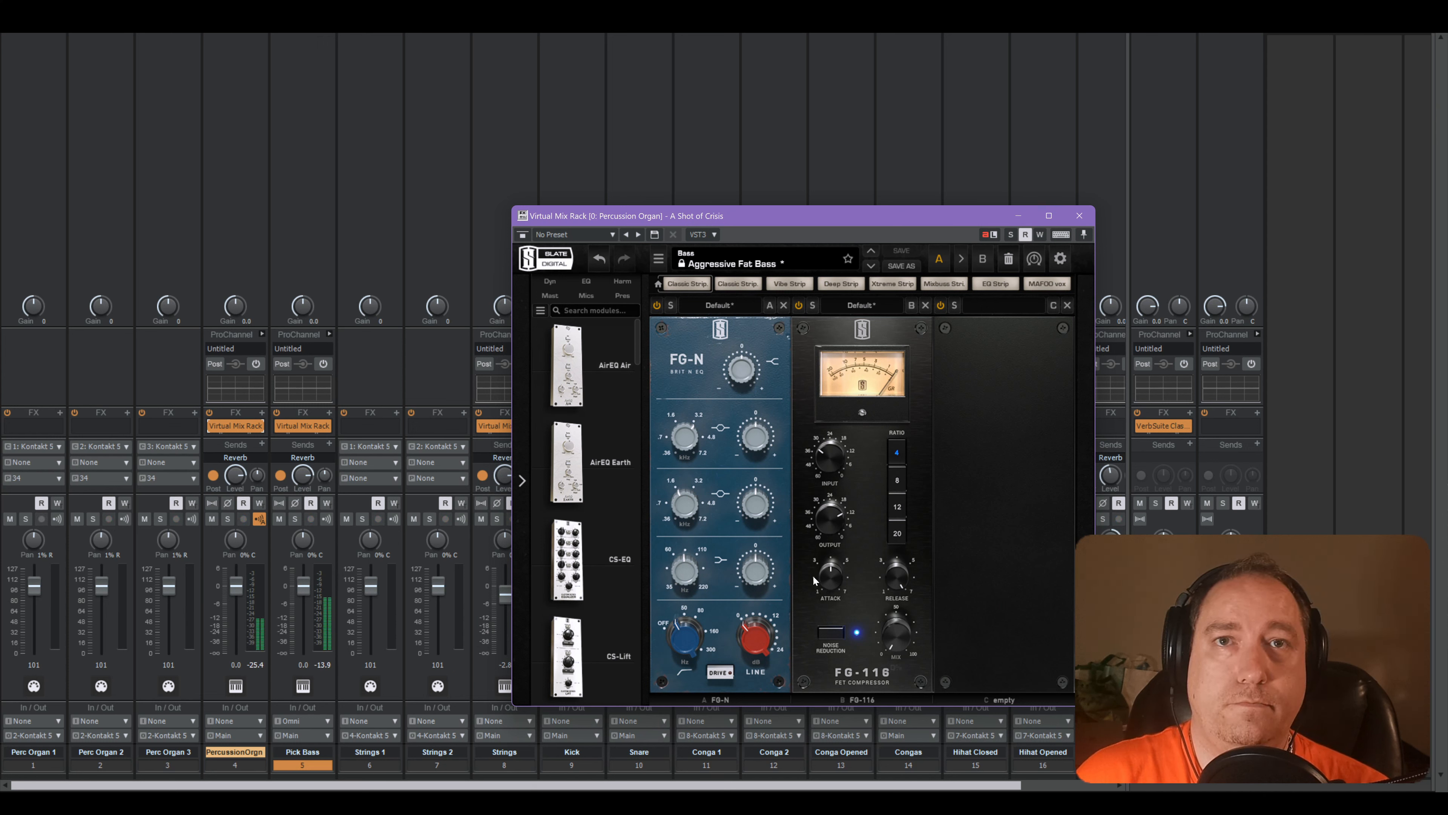
pyautogui.moveTo(763, 600); pyautogui.dragTo(760, 568)
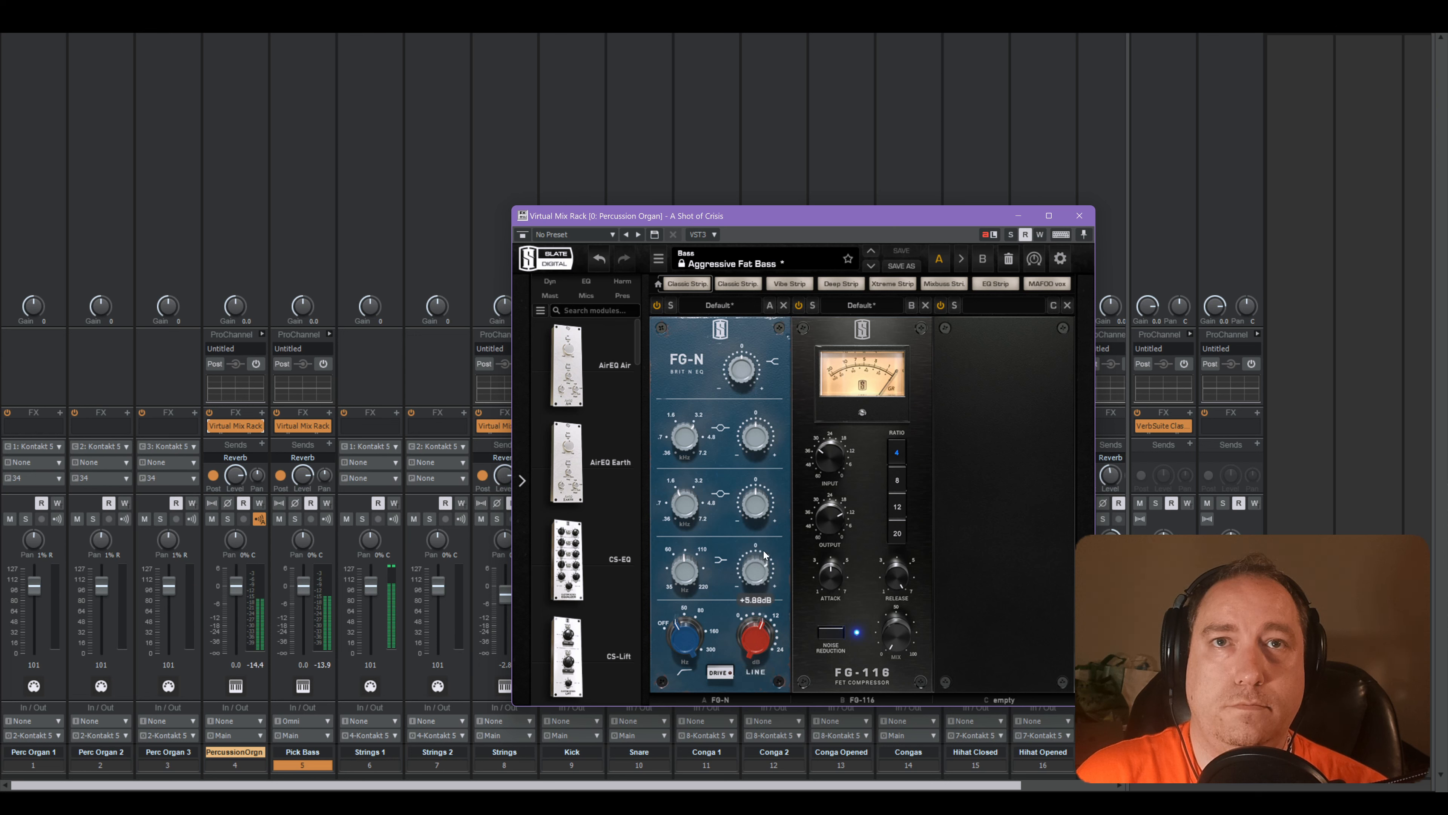
pyautogui.moveTo(747, 385); pyautogui.dragTo(752, 418)
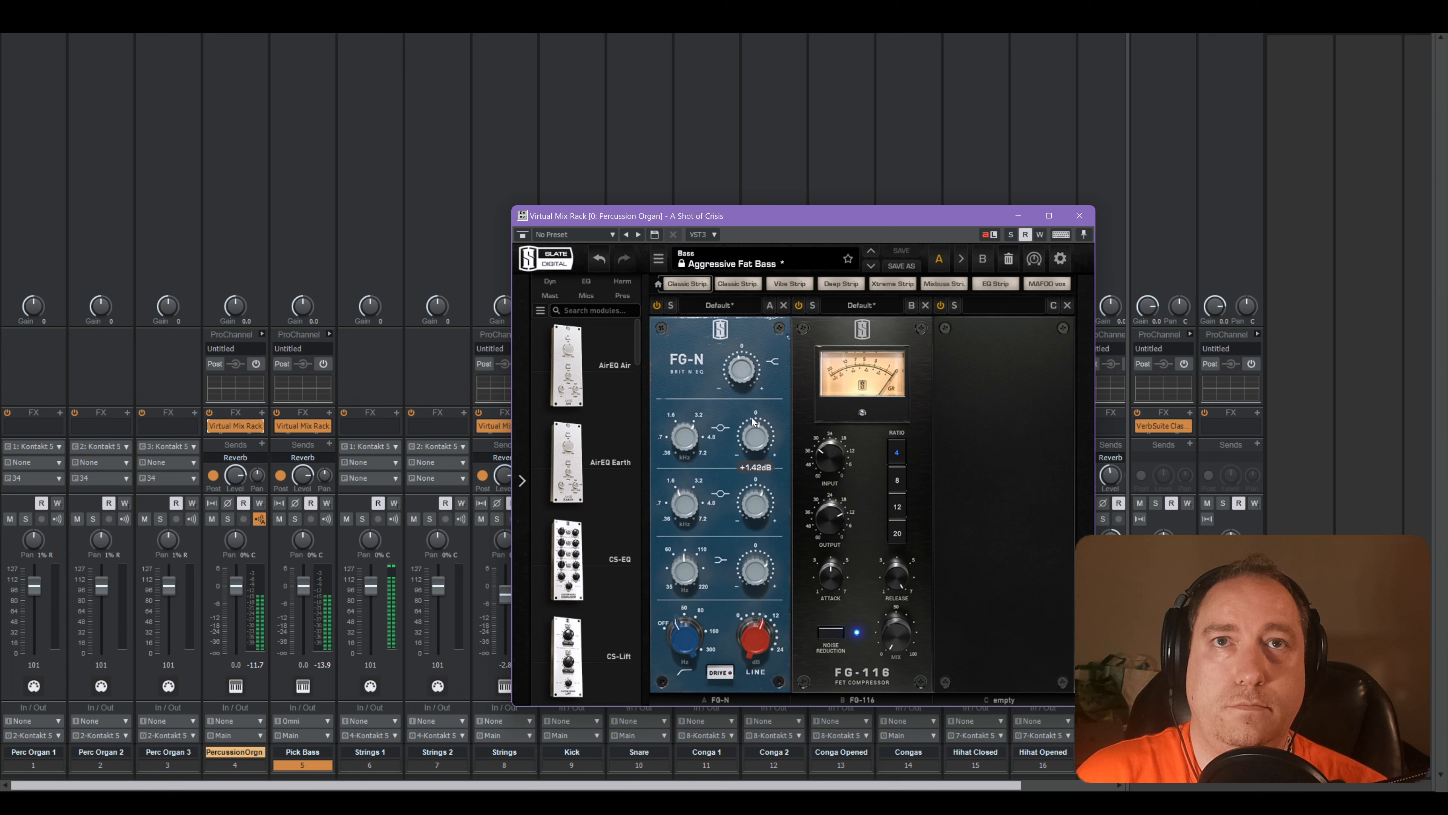
pyautogui.moveTo(741, 368); pyautogui.dragTo(740, 384)
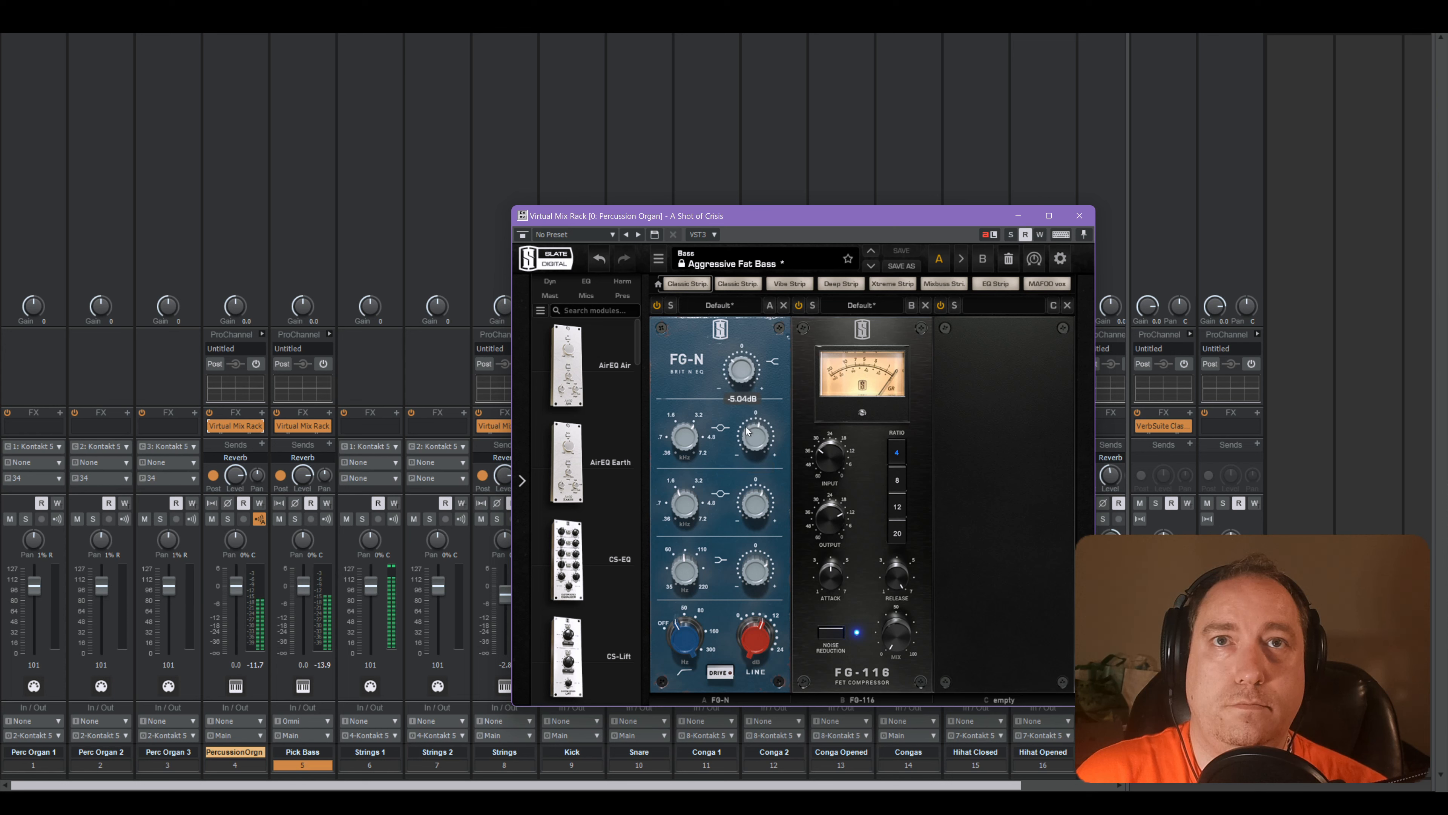
pyautogui.moveTo(747, 433)
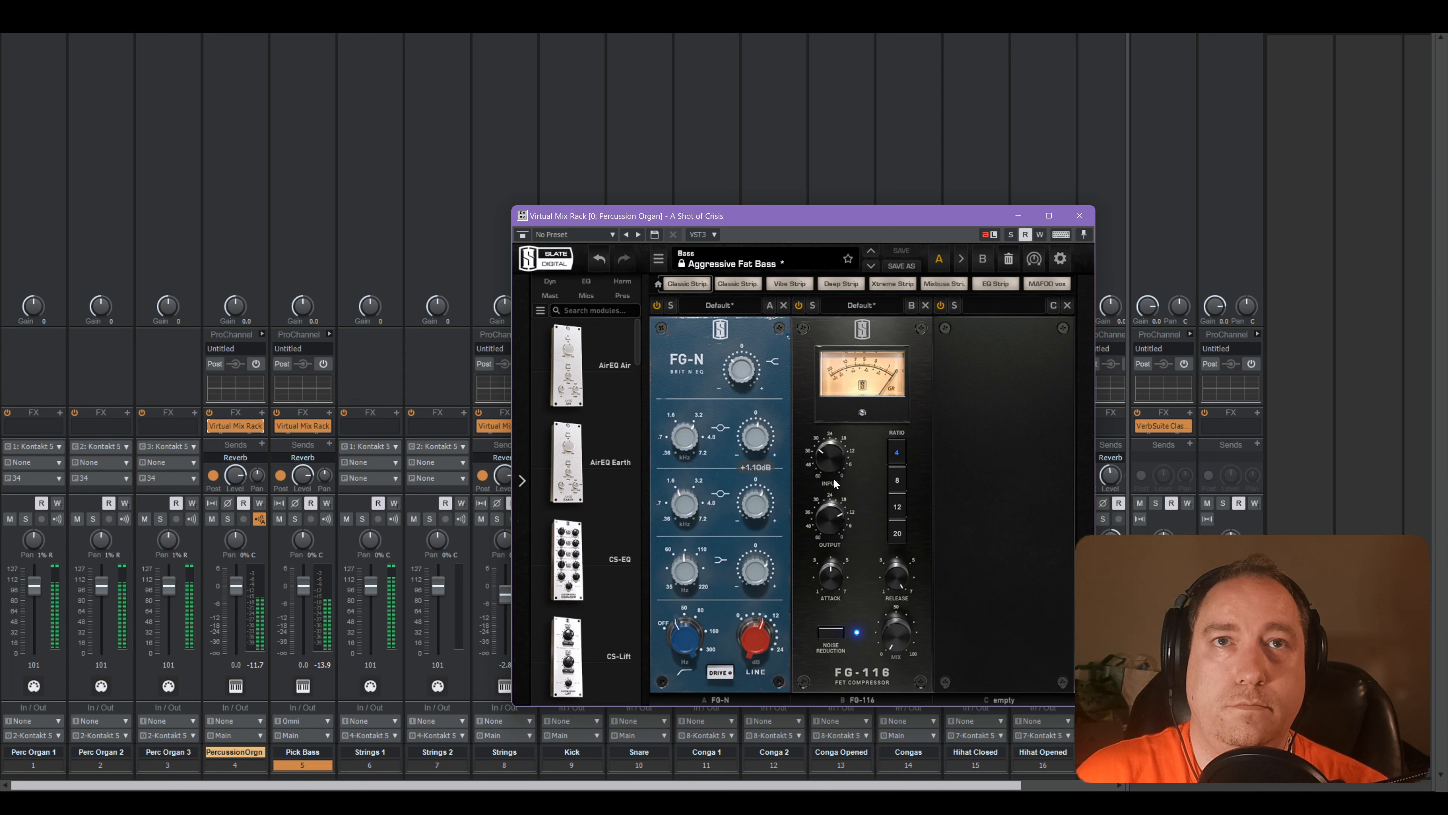
# - Adjust the FG-116 compressor's input, output, attack and release by ear, trying ratio 8 before returning to ratio 4
pyautogui.moveTo(830, 461); pyautogui.dragTo(829, 433)
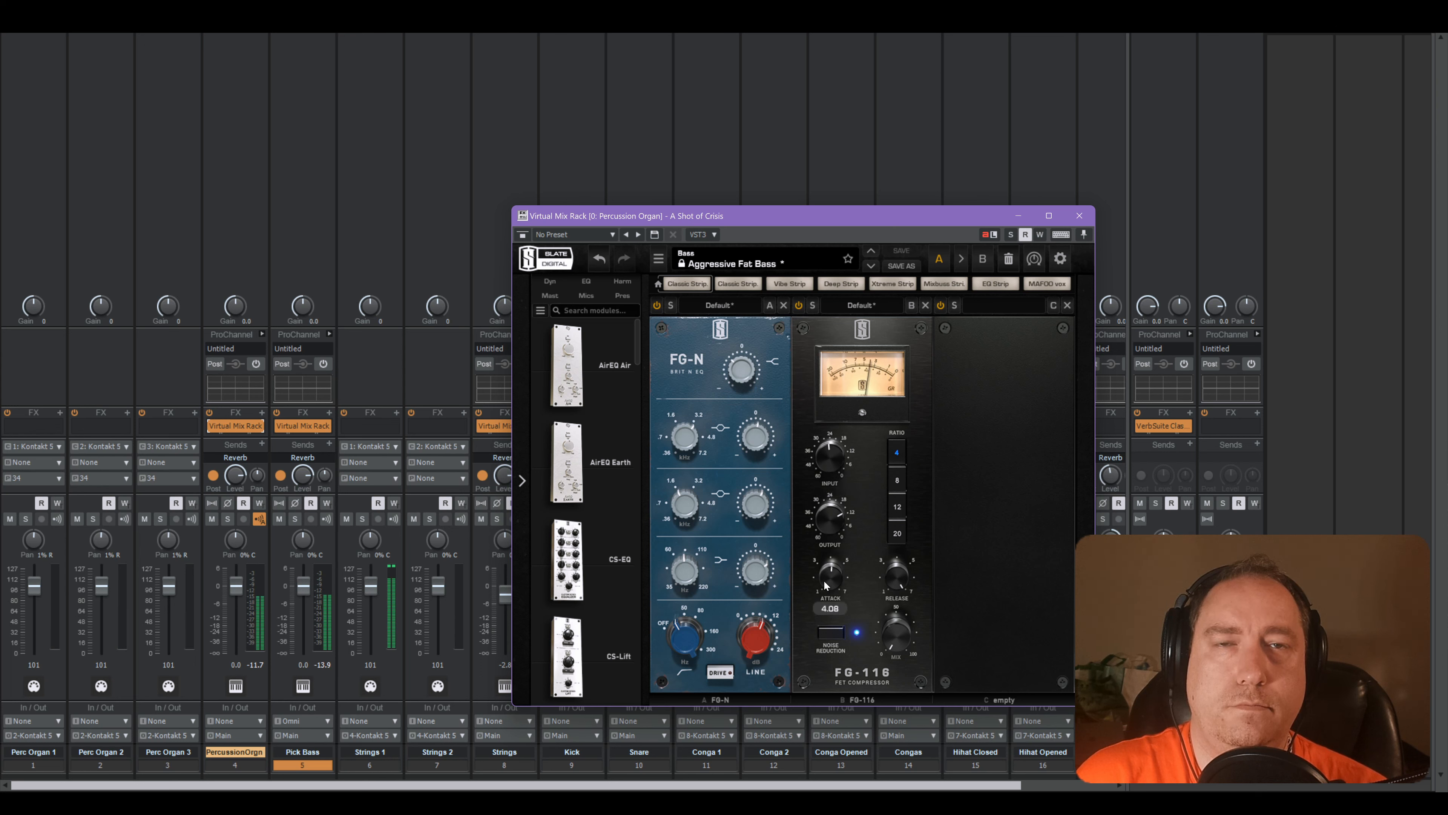
pyautogui.moveTo(899, 583); pyautogui.dragTo(905, 624)
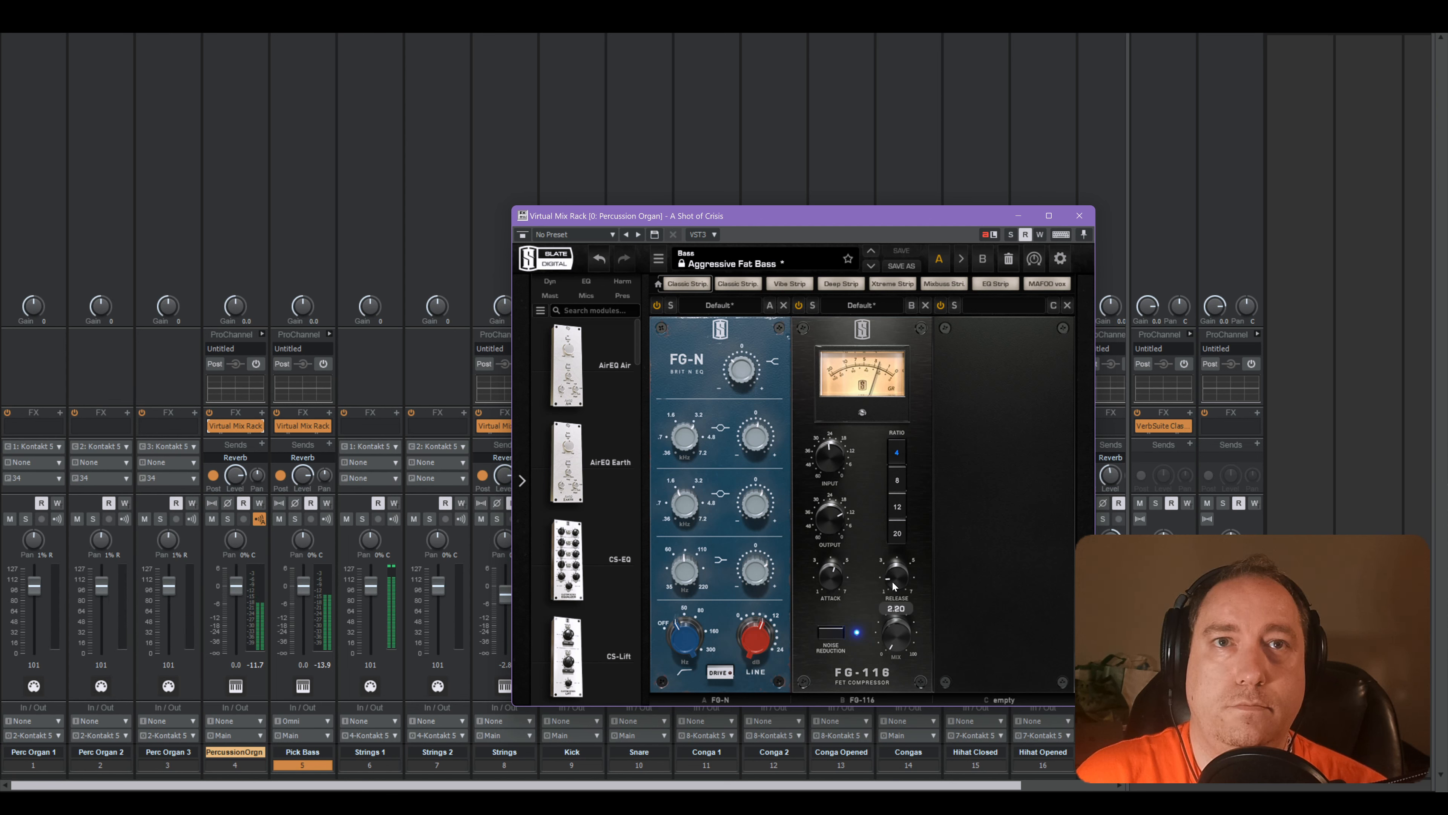
pyautogui.click(898, 479)
pyautogui.moveTo(911, 481); pyautogui.dragTo(912, 429)
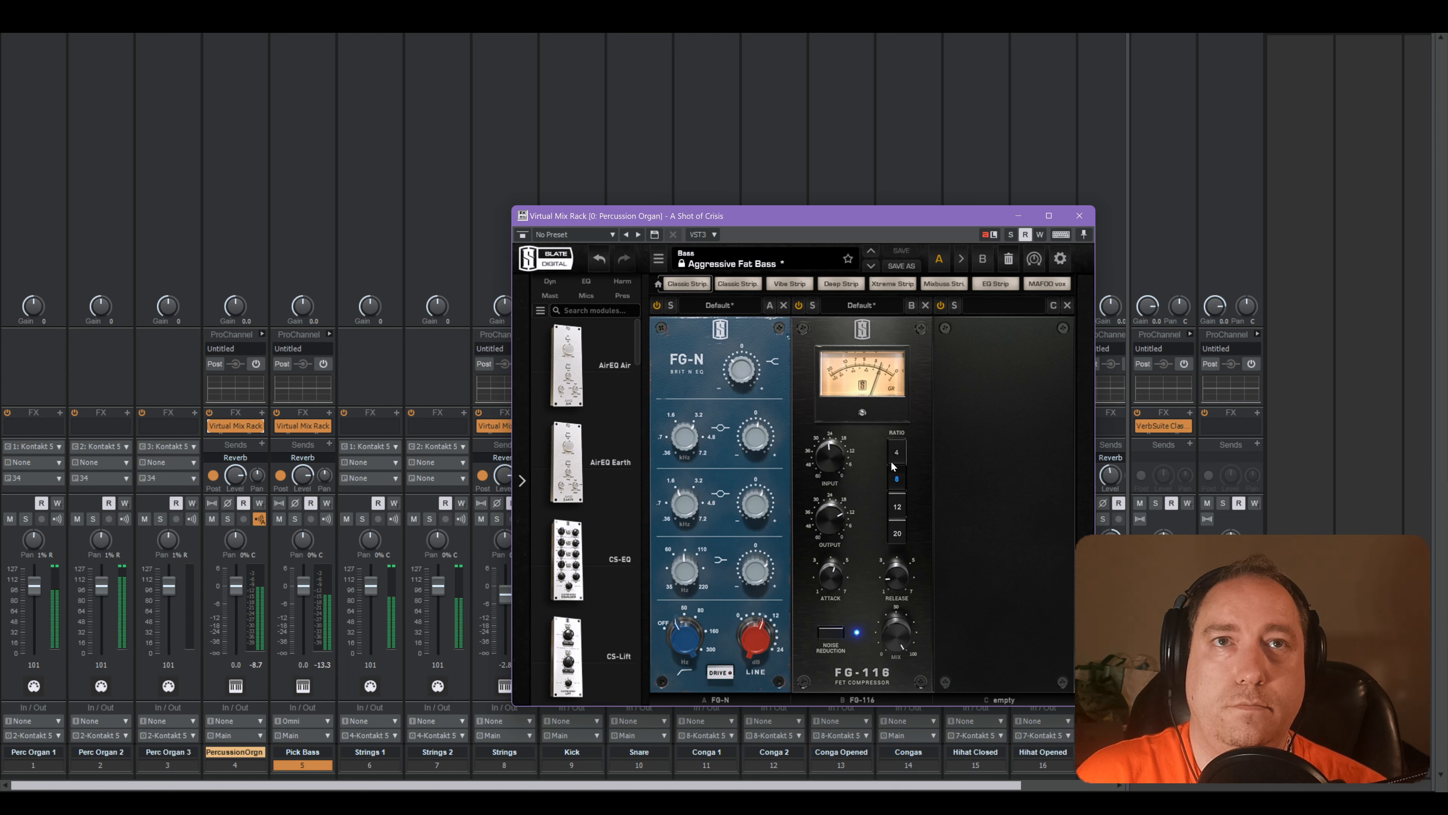
pyautogui.click(894, 457)
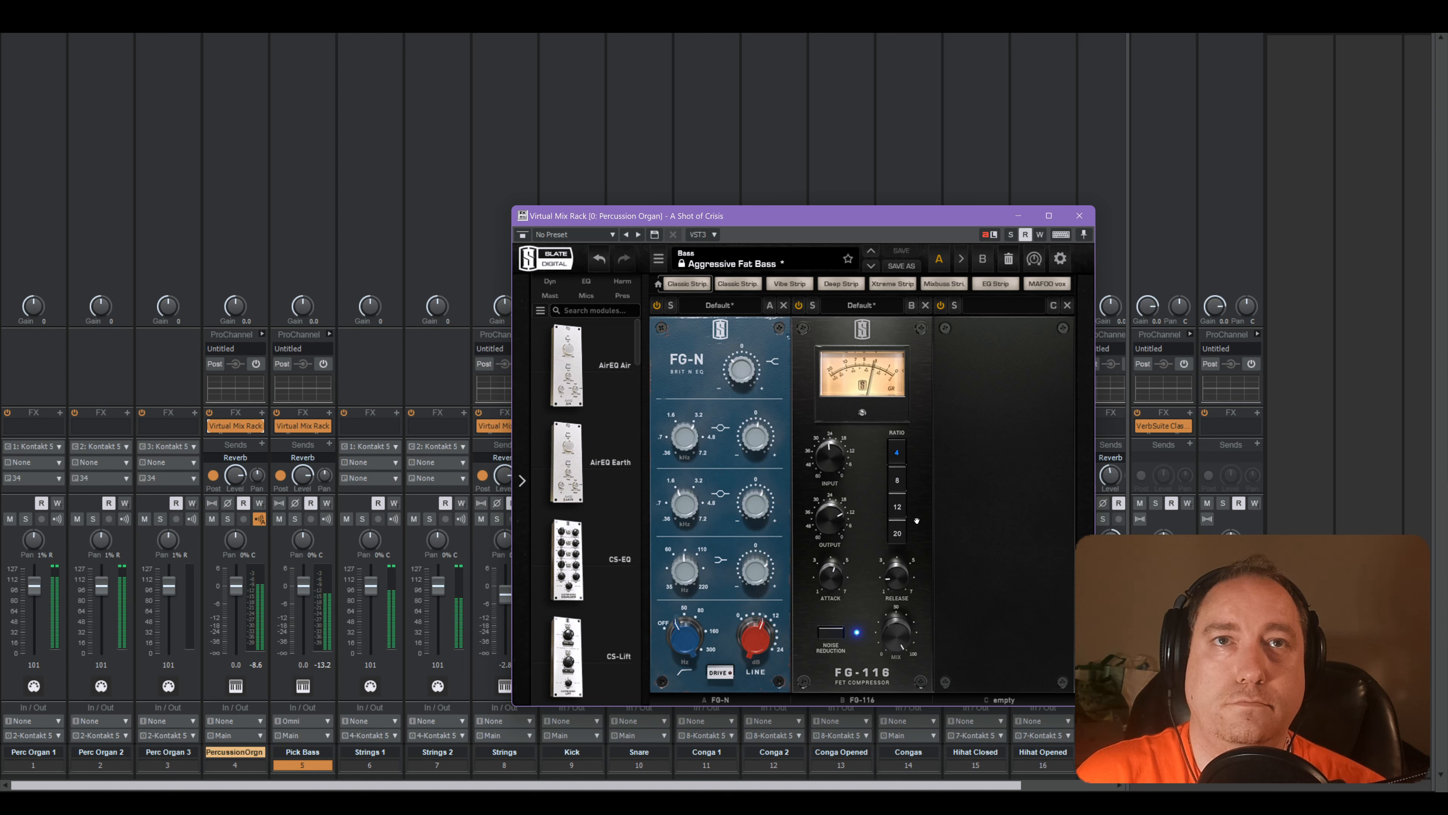
pyautogui.moveTo(839, 583); pyautogui.dragTo(844, 599)
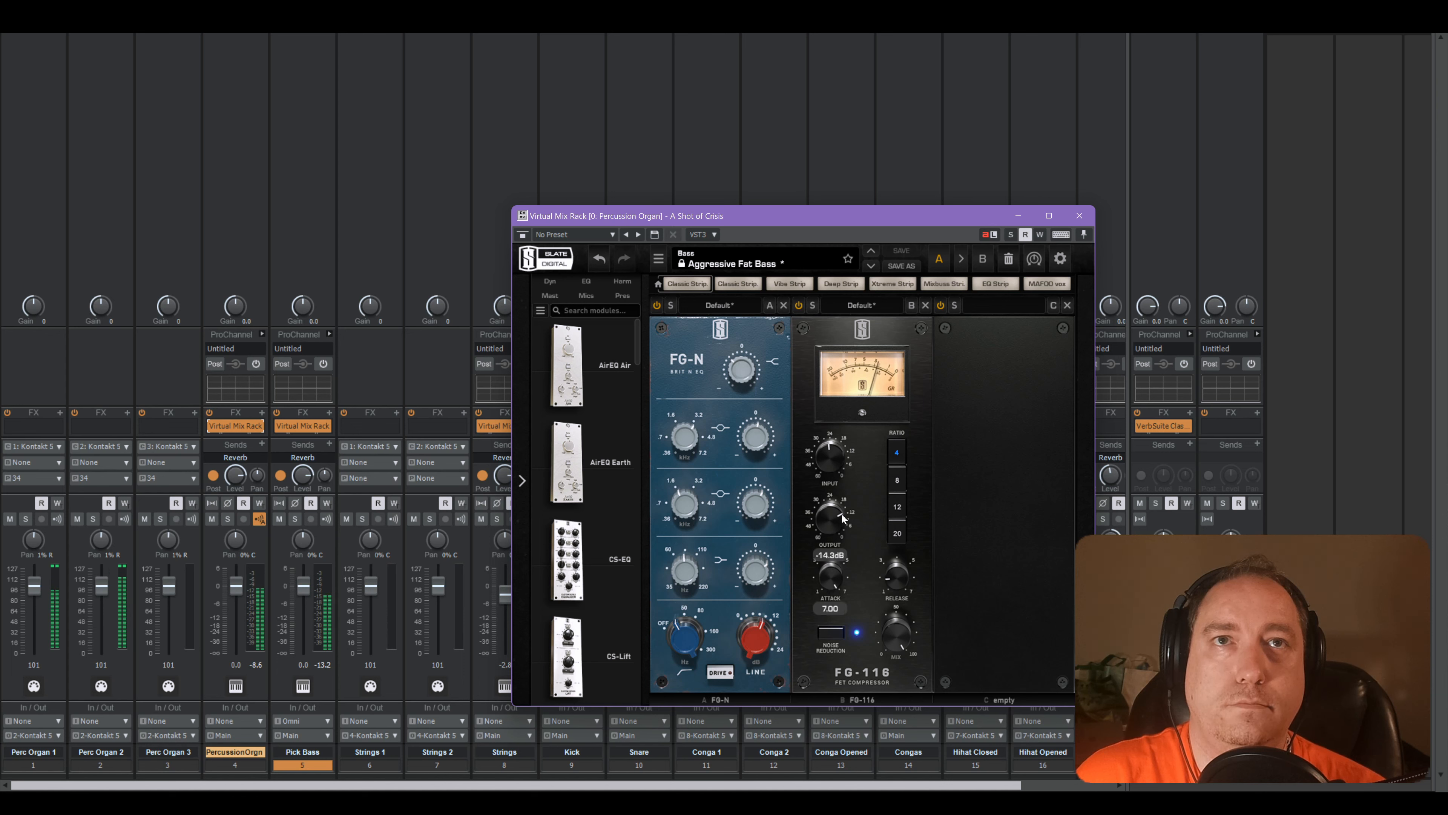
pyautogui.moveTo(828, 583); pyautogui.dragTo(824, 615)
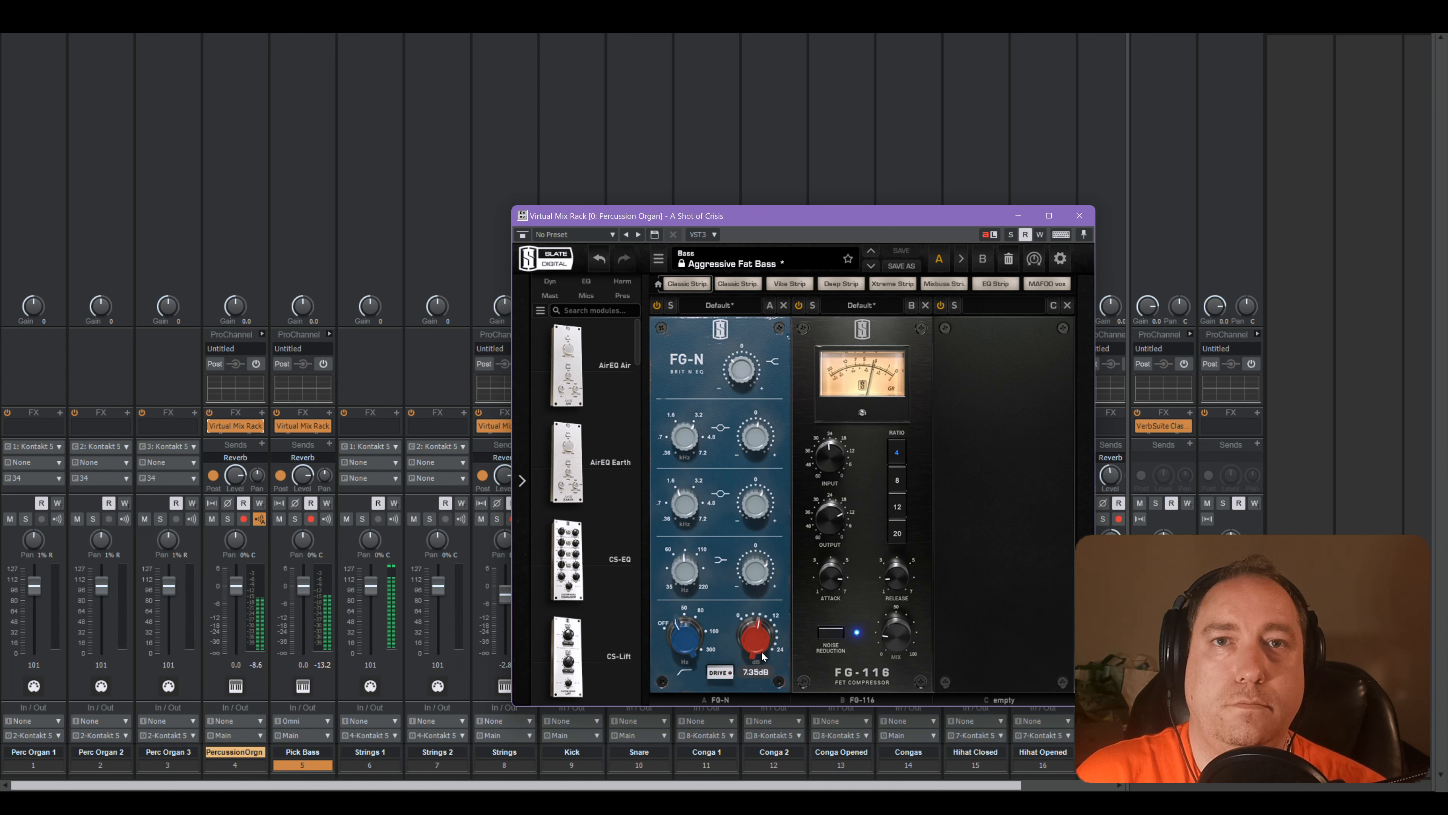
# - Fine-tune the FG-N line gain, close the Percussion Organ rack and return to the track view
pyautogui.moveTo(762, 656); pyautogui.dragTo(757, 658)
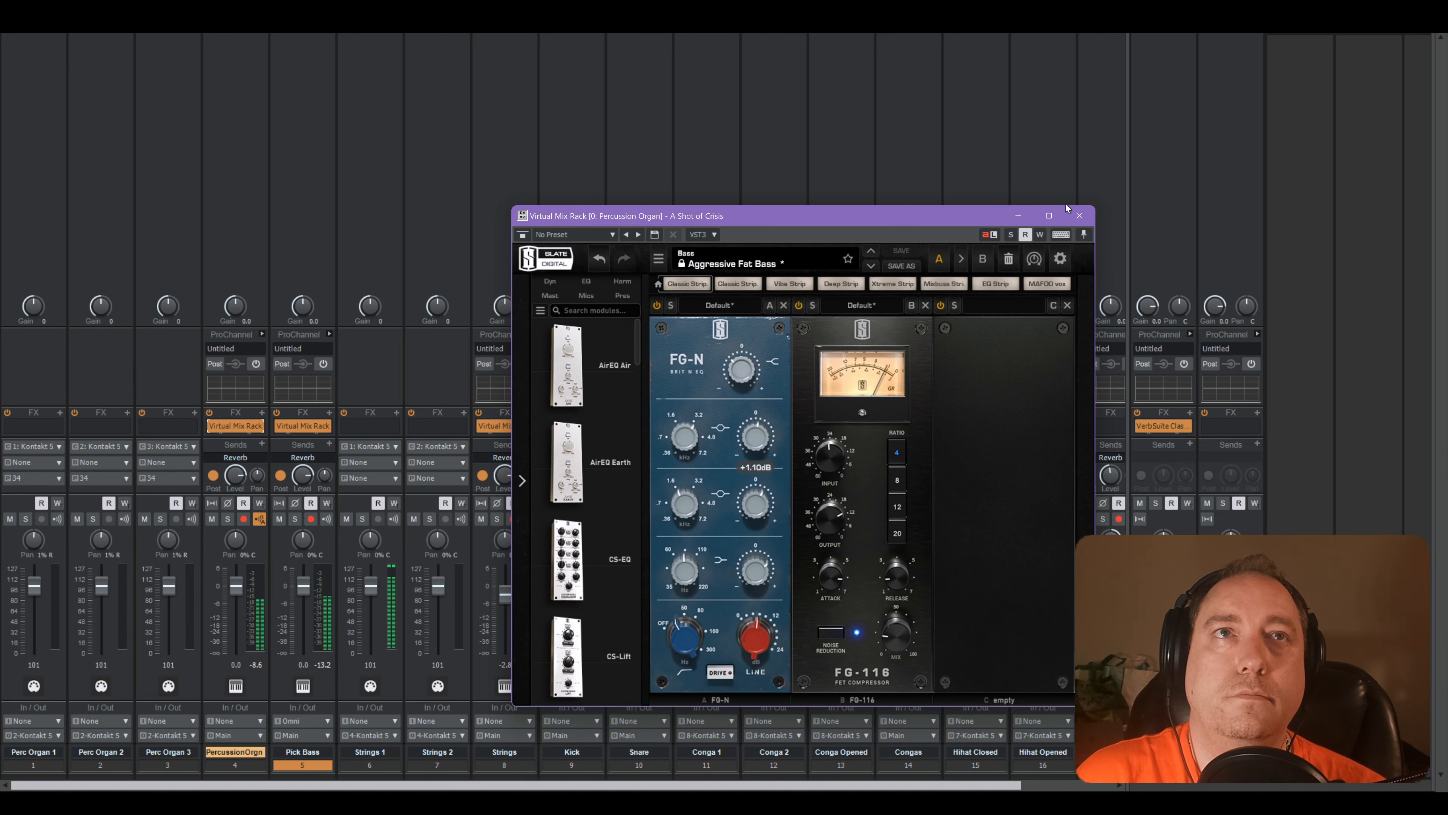
pyautogui.click(1080, 215)
pyautogui.hotkey('alt', '1')
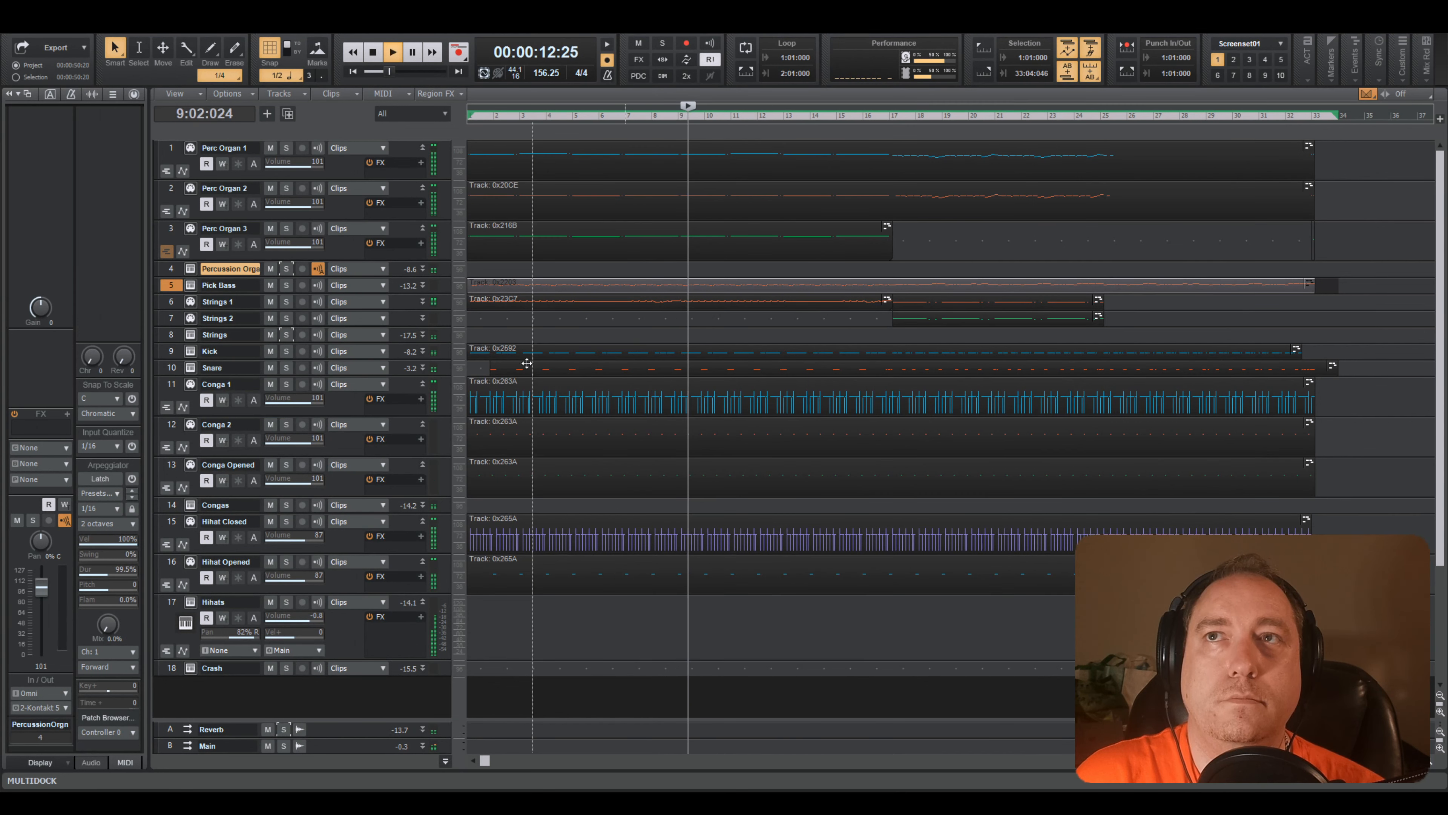
# - Select the Percussion Organ track, show its audio channel strip, and lower its volume to -0.5 dB while auditioning the song
pyautogui.click(172, 268)
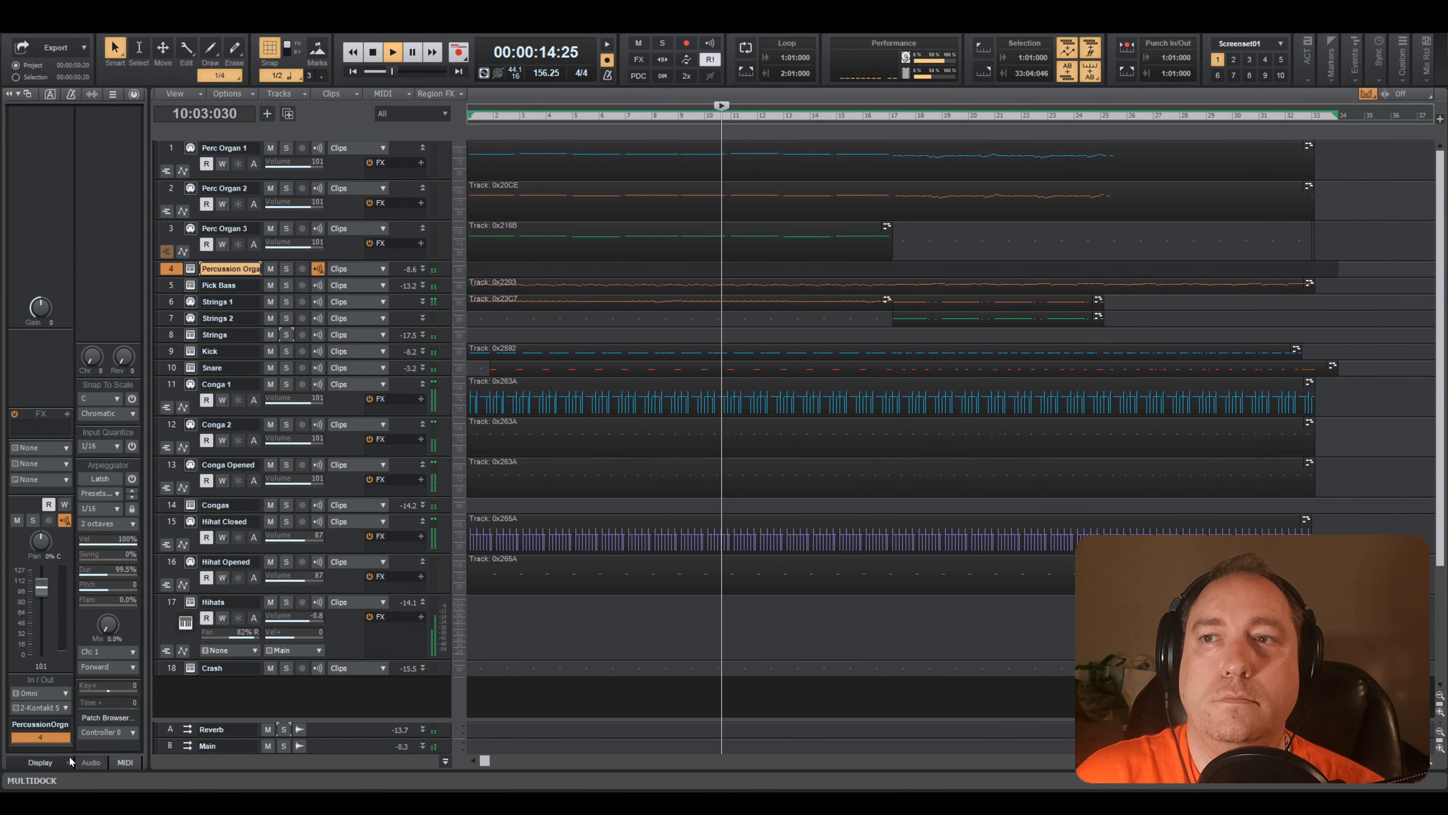
pyautogui.click(87, 763)
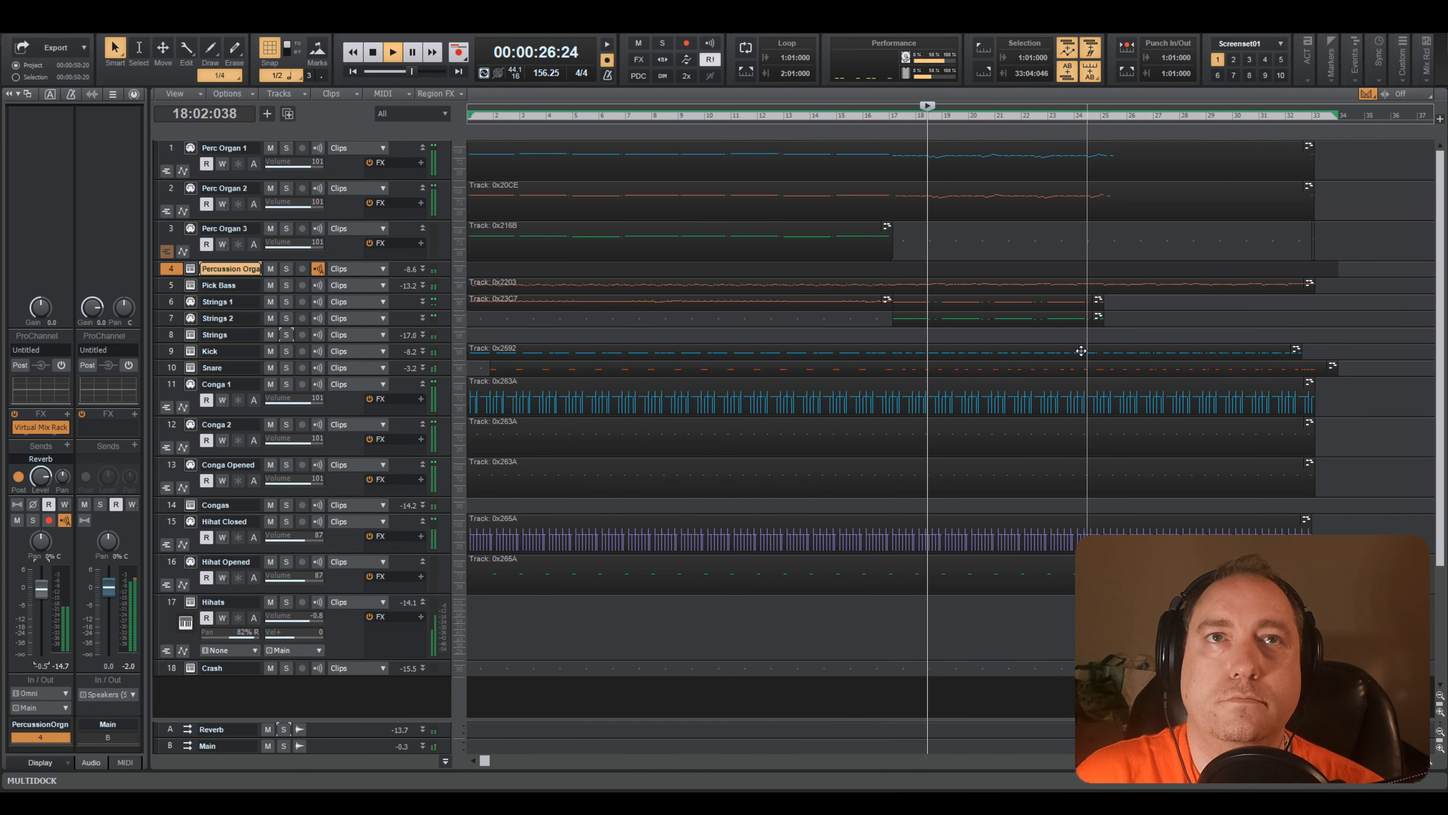
pyautogui.press('space')
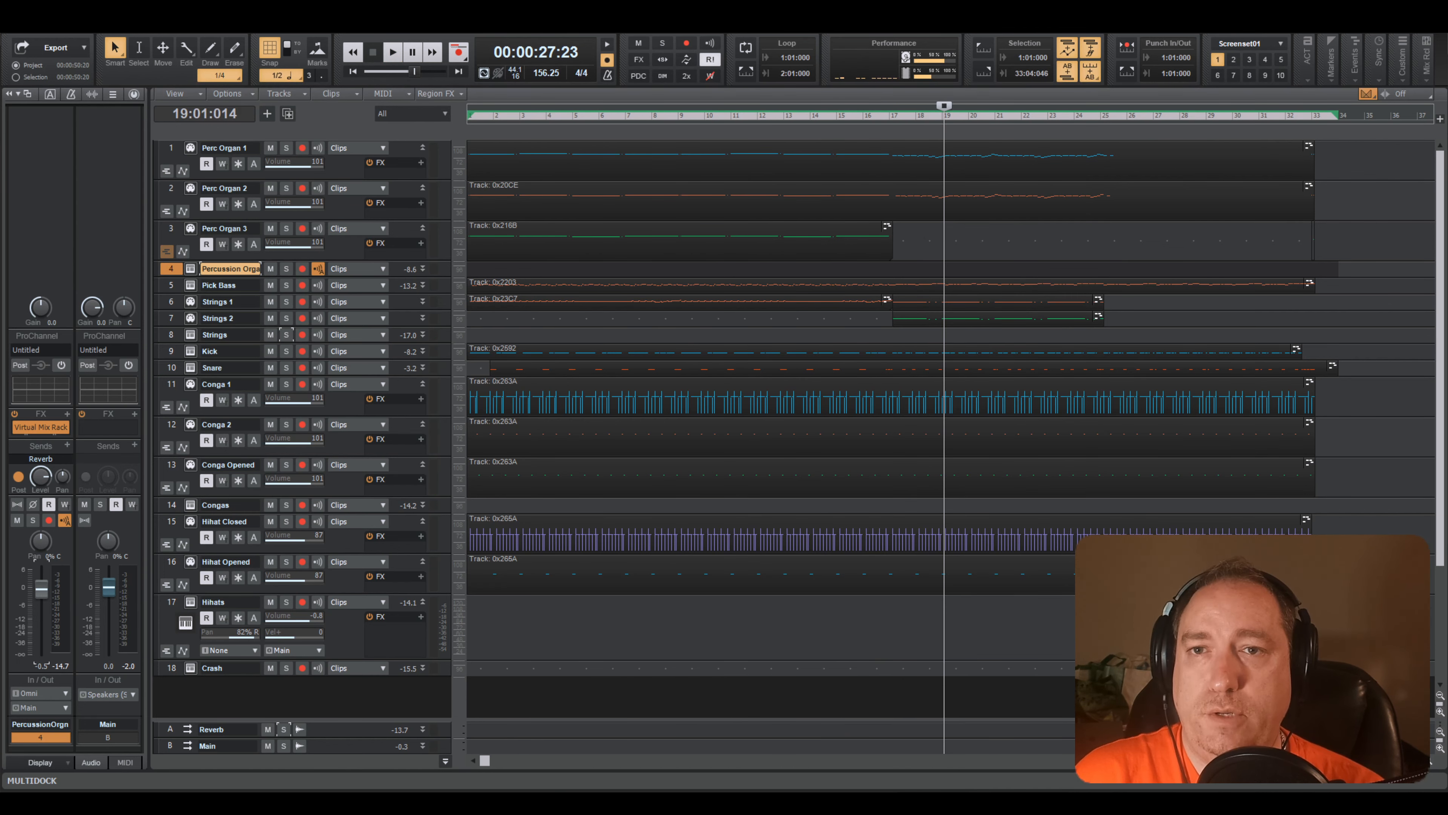
# - Switch to chipsynth SFC, audition the original "A Shot of Crisis" track for comparison, and return to Cakewalk
pyautogui.hotkey('alt', 'Tab')
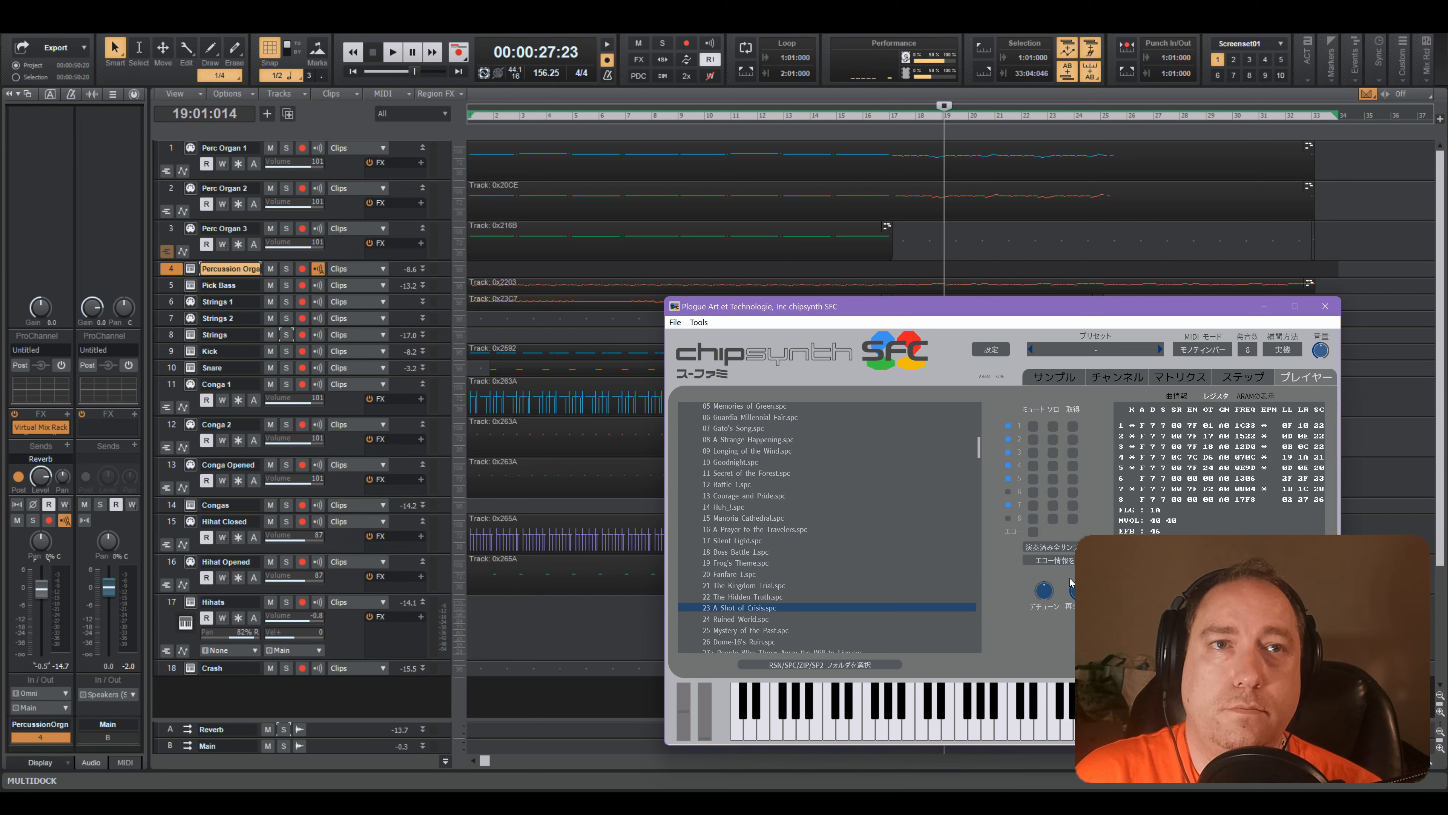
pyautogui.moveTo(1046, 592); pyautogui.dragTo(1047, 429)
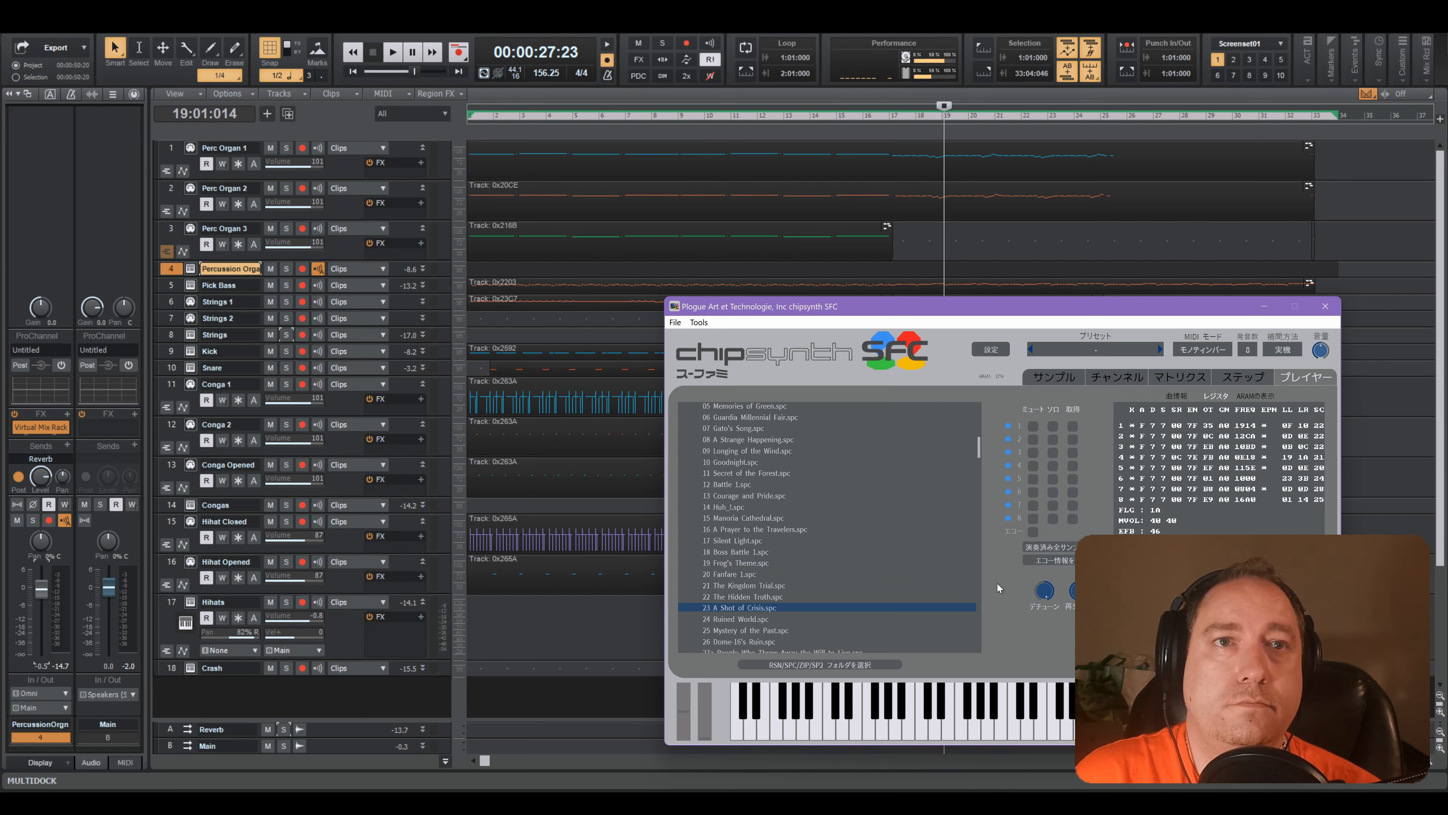
pyautogui.doubleClick(1045, 593)
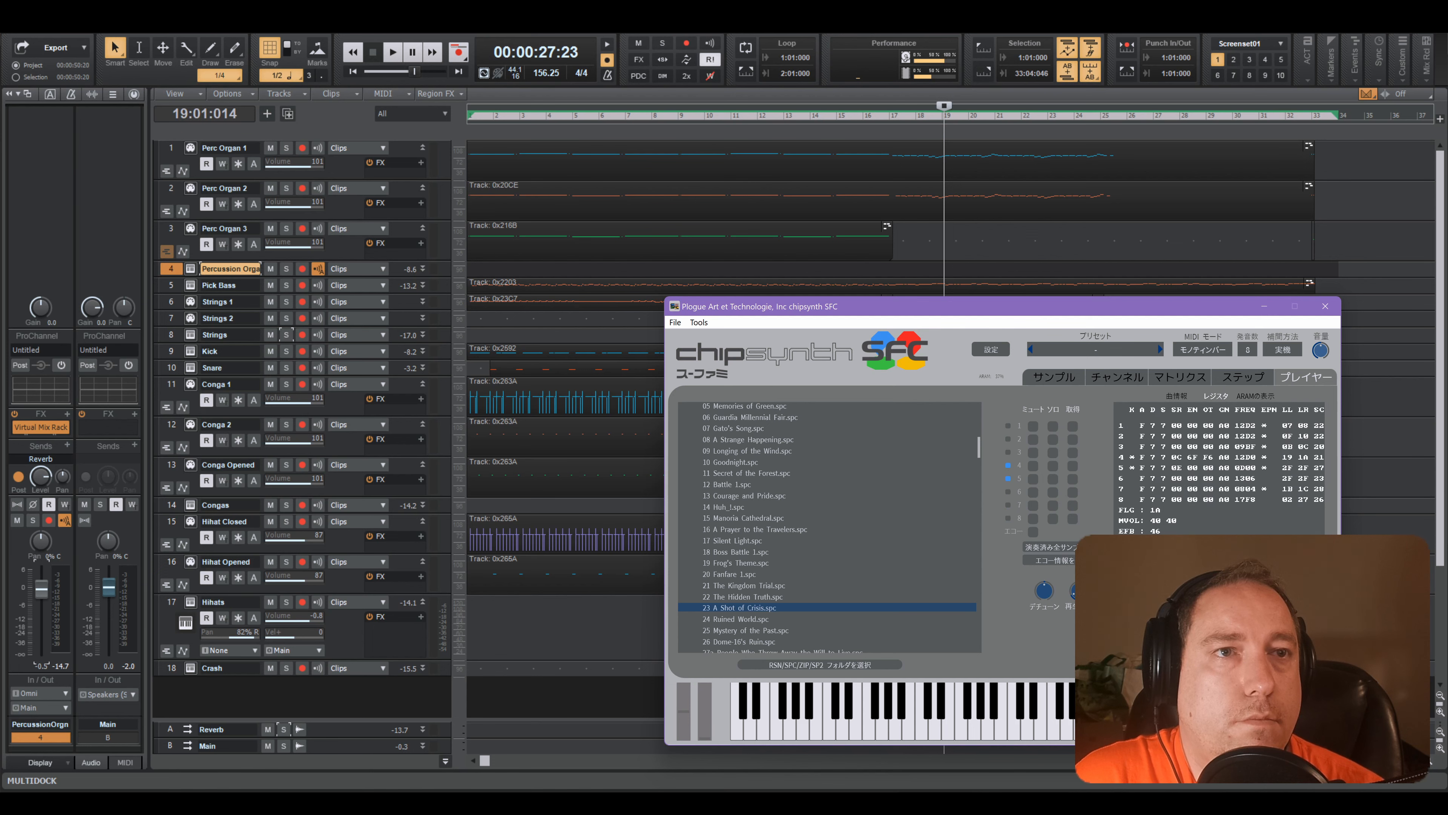
pyautogui.click(1105, 155)
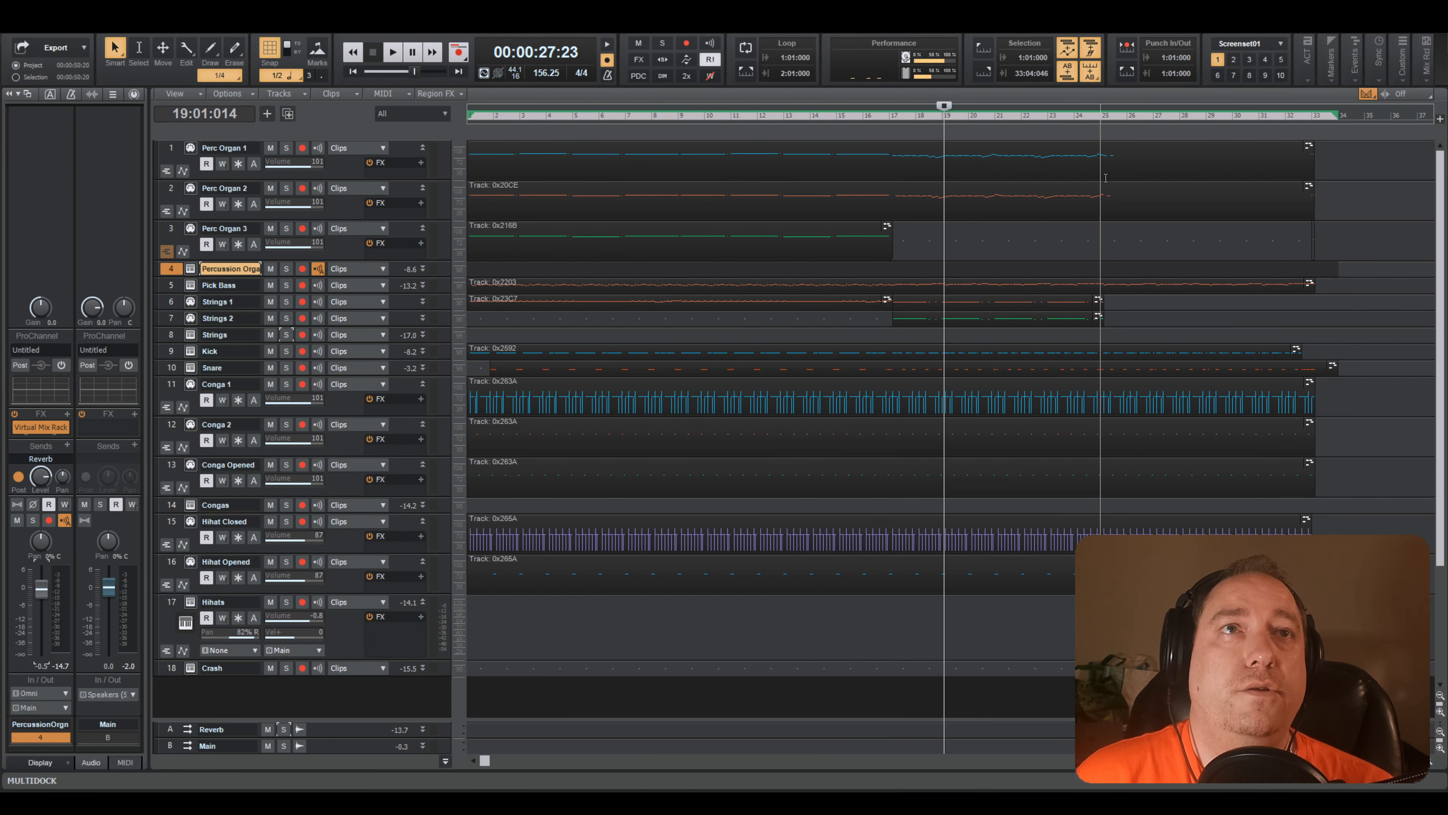
# - Examine the Perc Organ 1 and Perc Organ 2 notes together in the piano roll around measures 24 and 25, and return to the tracks
pyautogui.click(1099, 155)
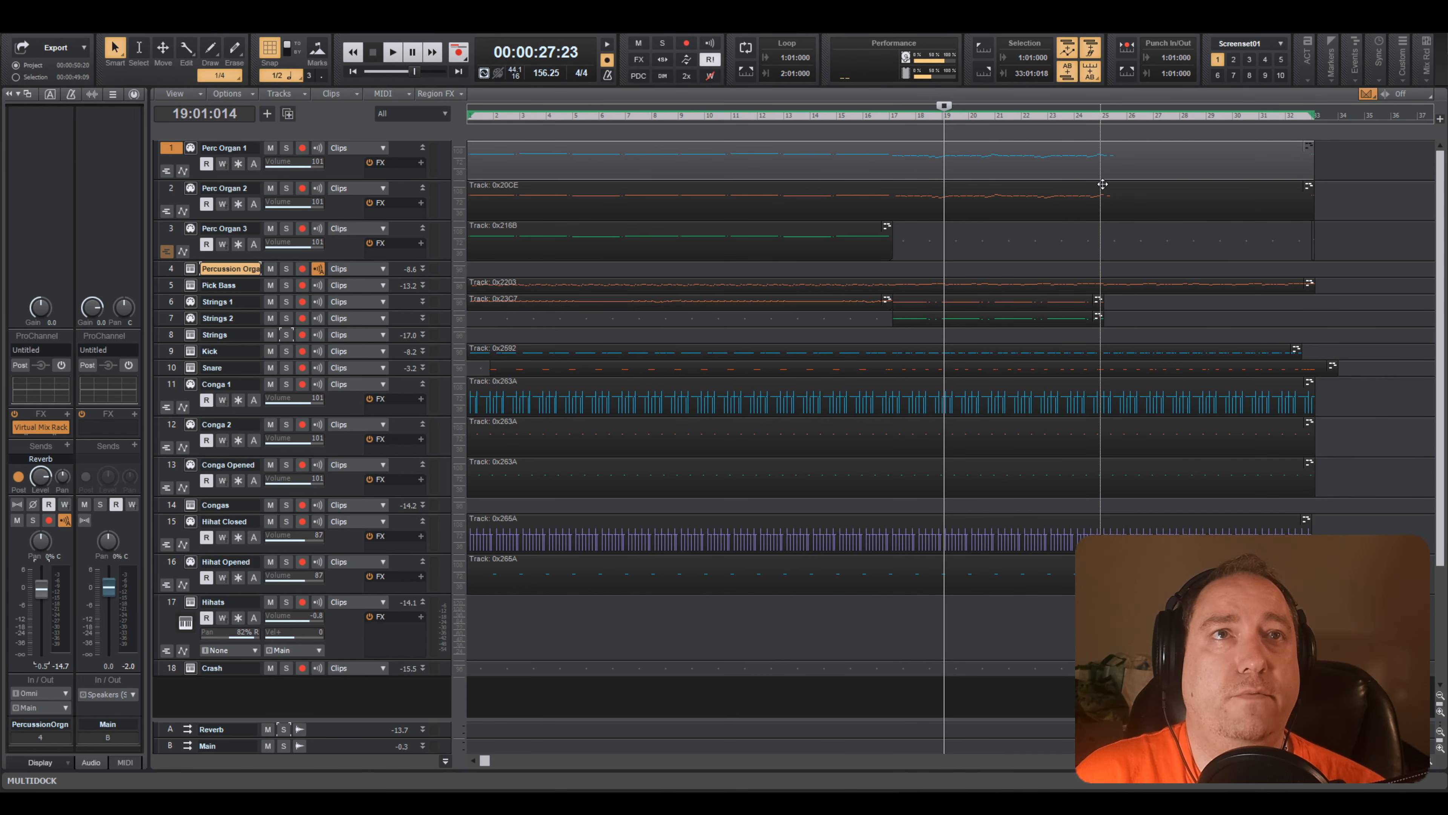
pyautogui.click(1103, 185)
pyautogui.doubleClick(1094, 204)
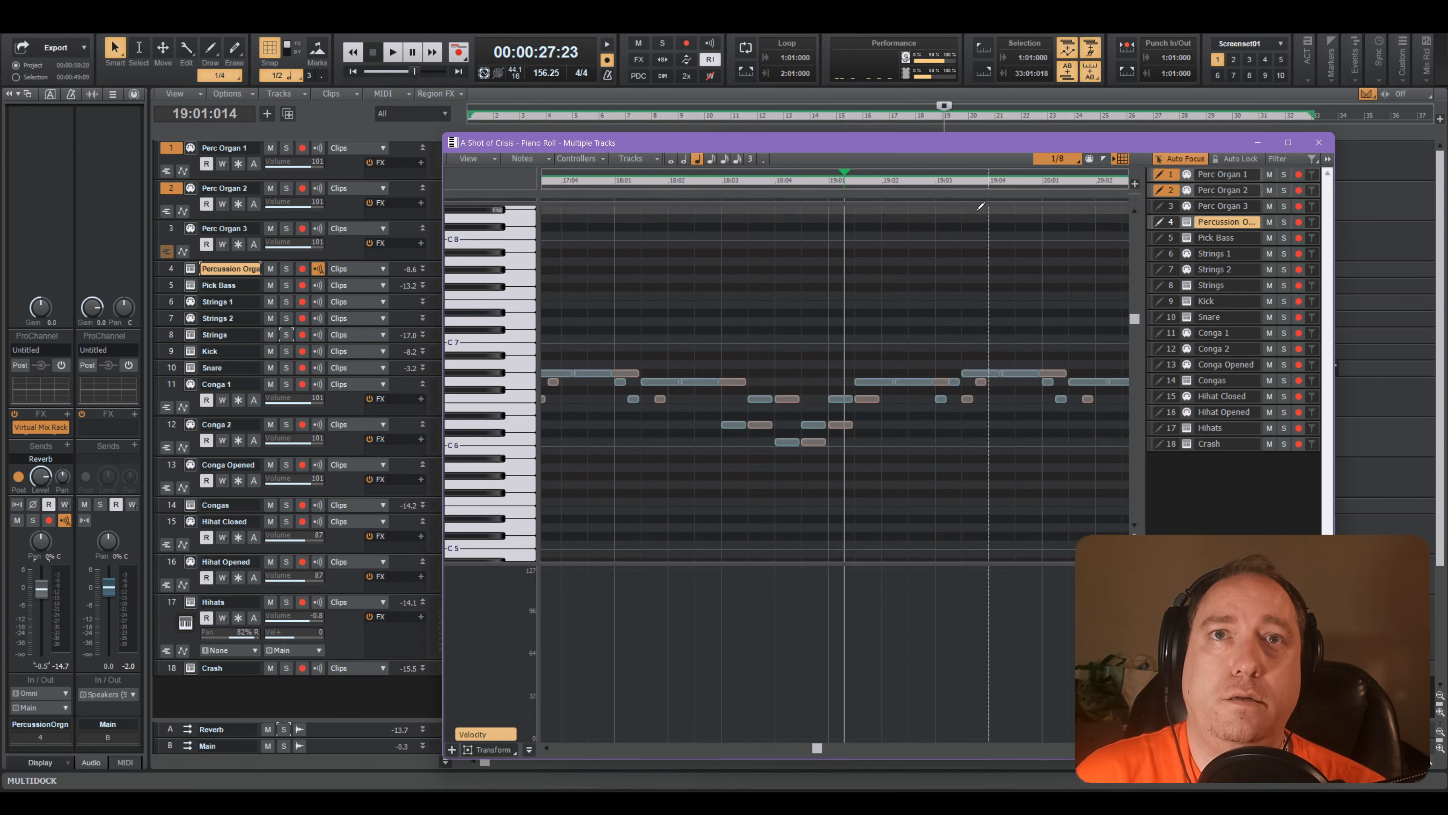
pyautogui.click(740, 383)
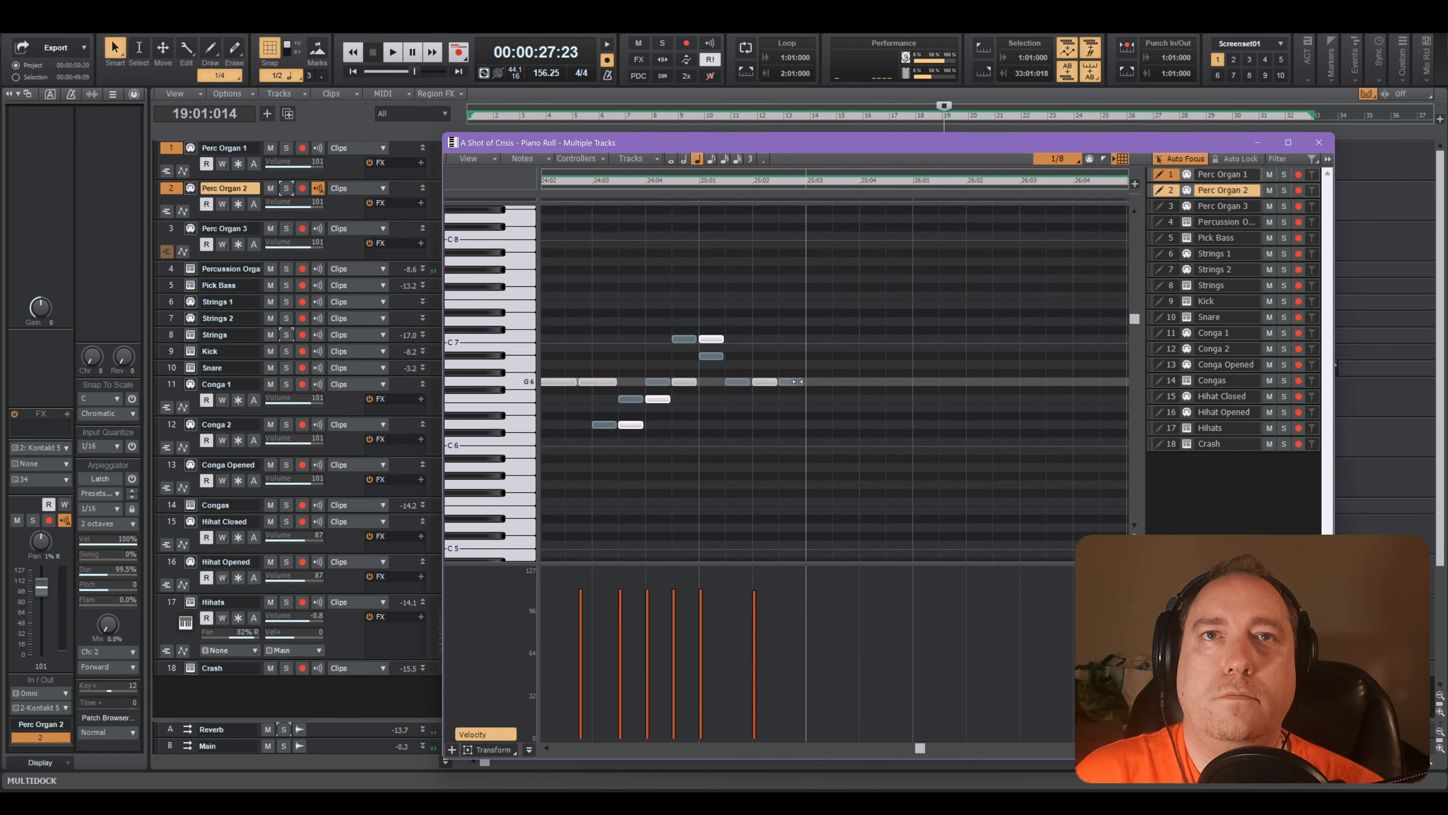
pyautogui.click(780, 606)
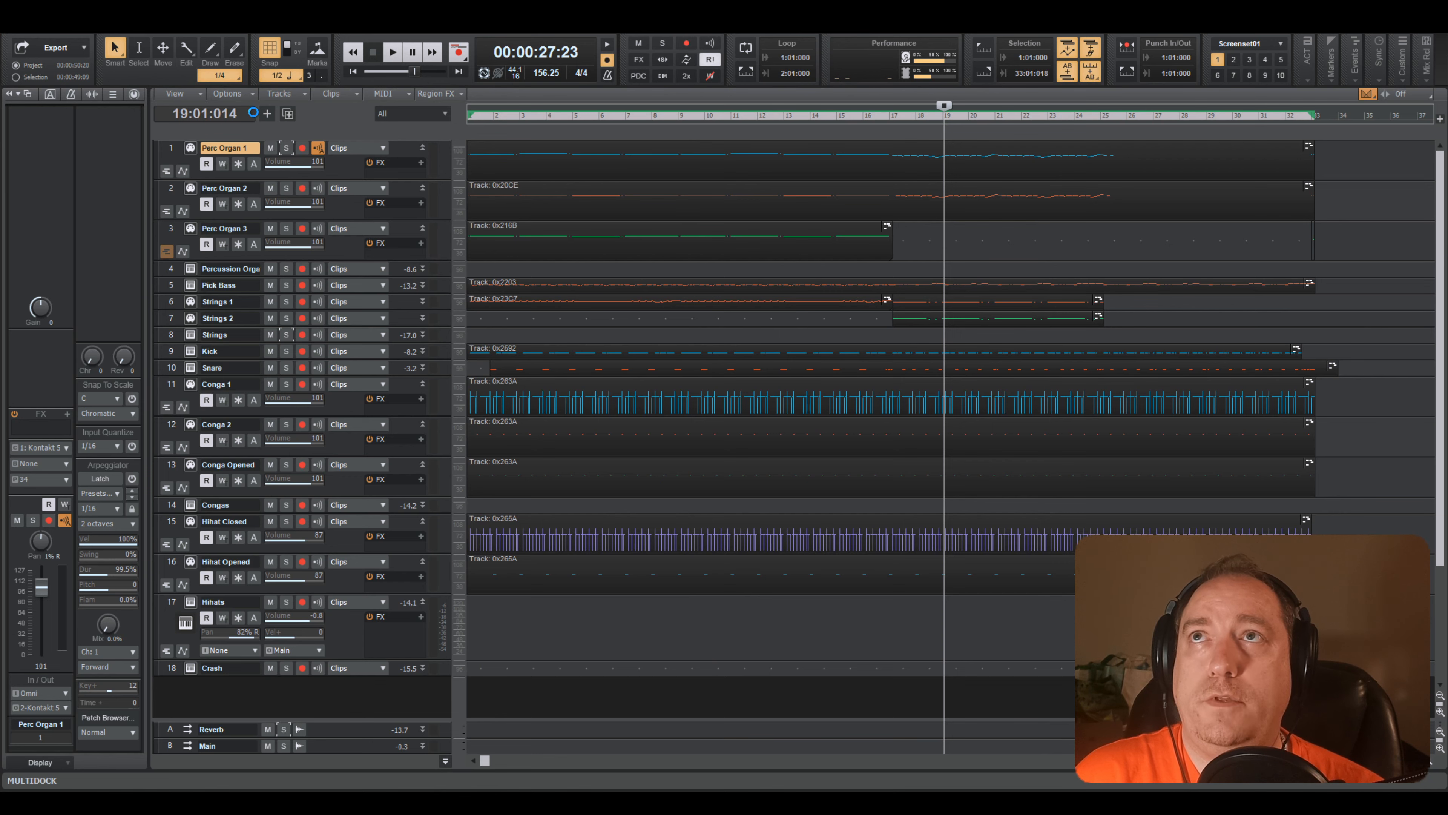
# - Show the console, open the Reverb bus's VerbSuite Classics, and load the FG-16X device Plate 0.5s
pyautogui.click(70, 27)
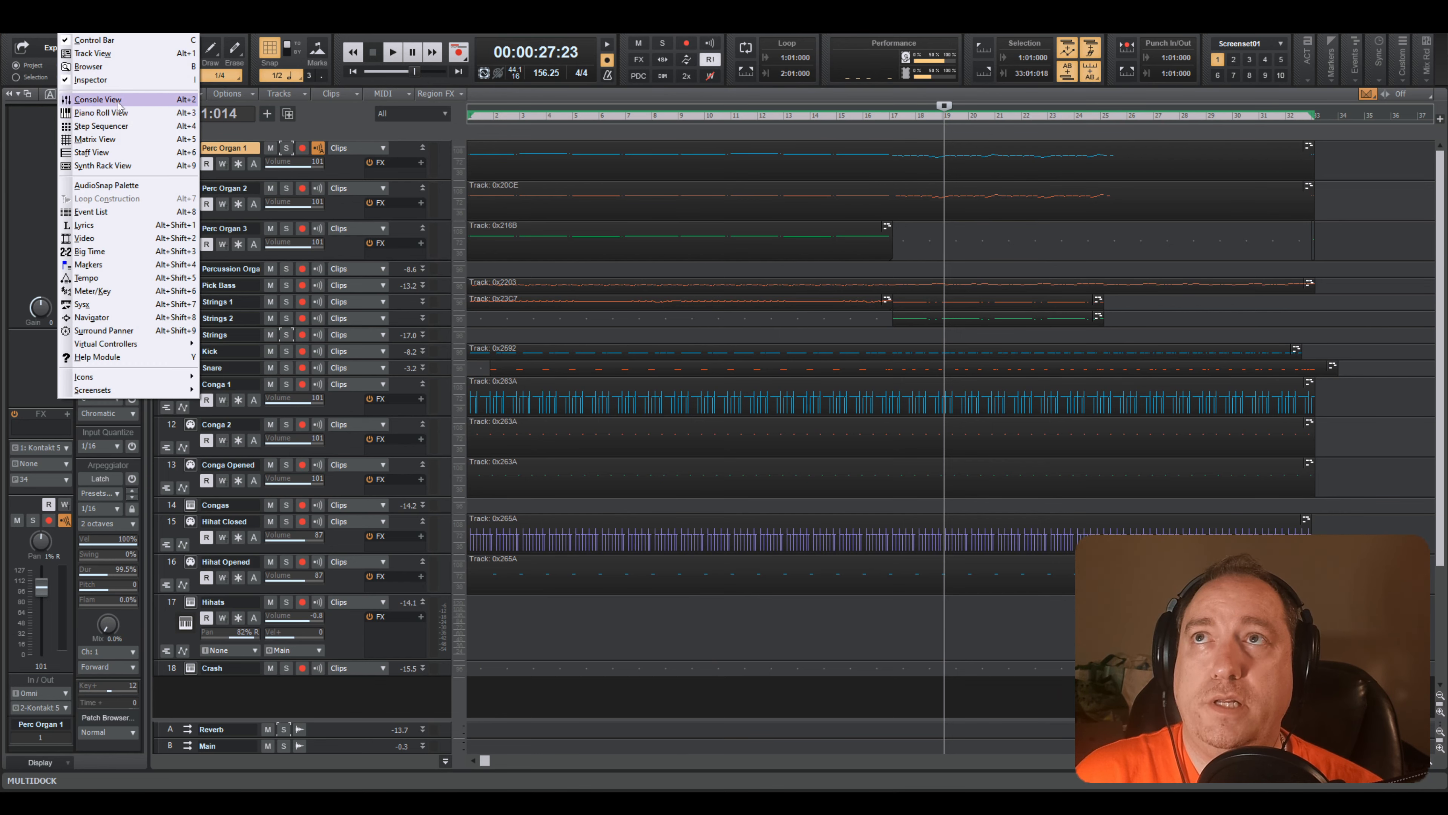
pyautogui.click(113, 100)
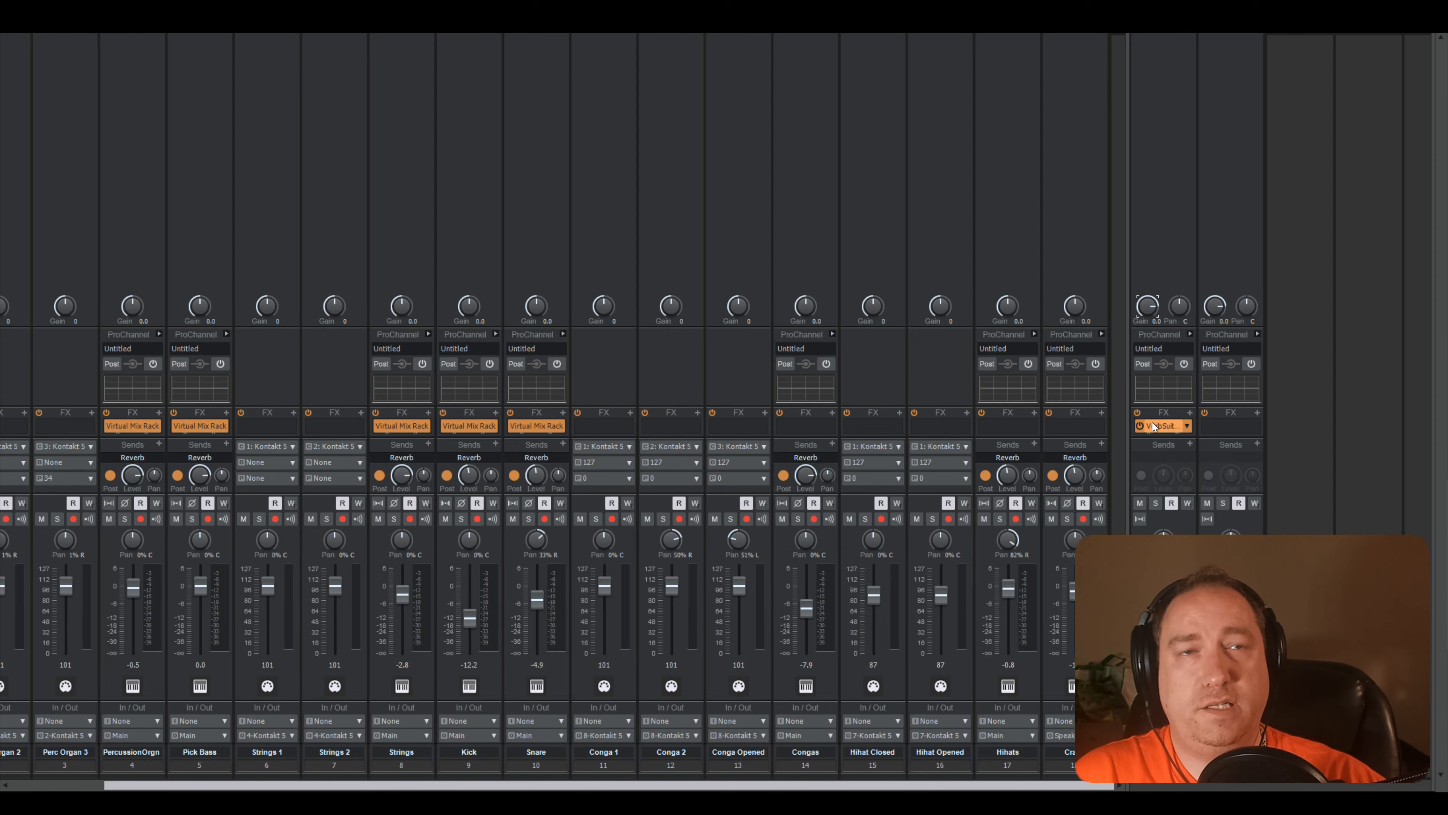
pyautogui.doubleClick(1168, 425)
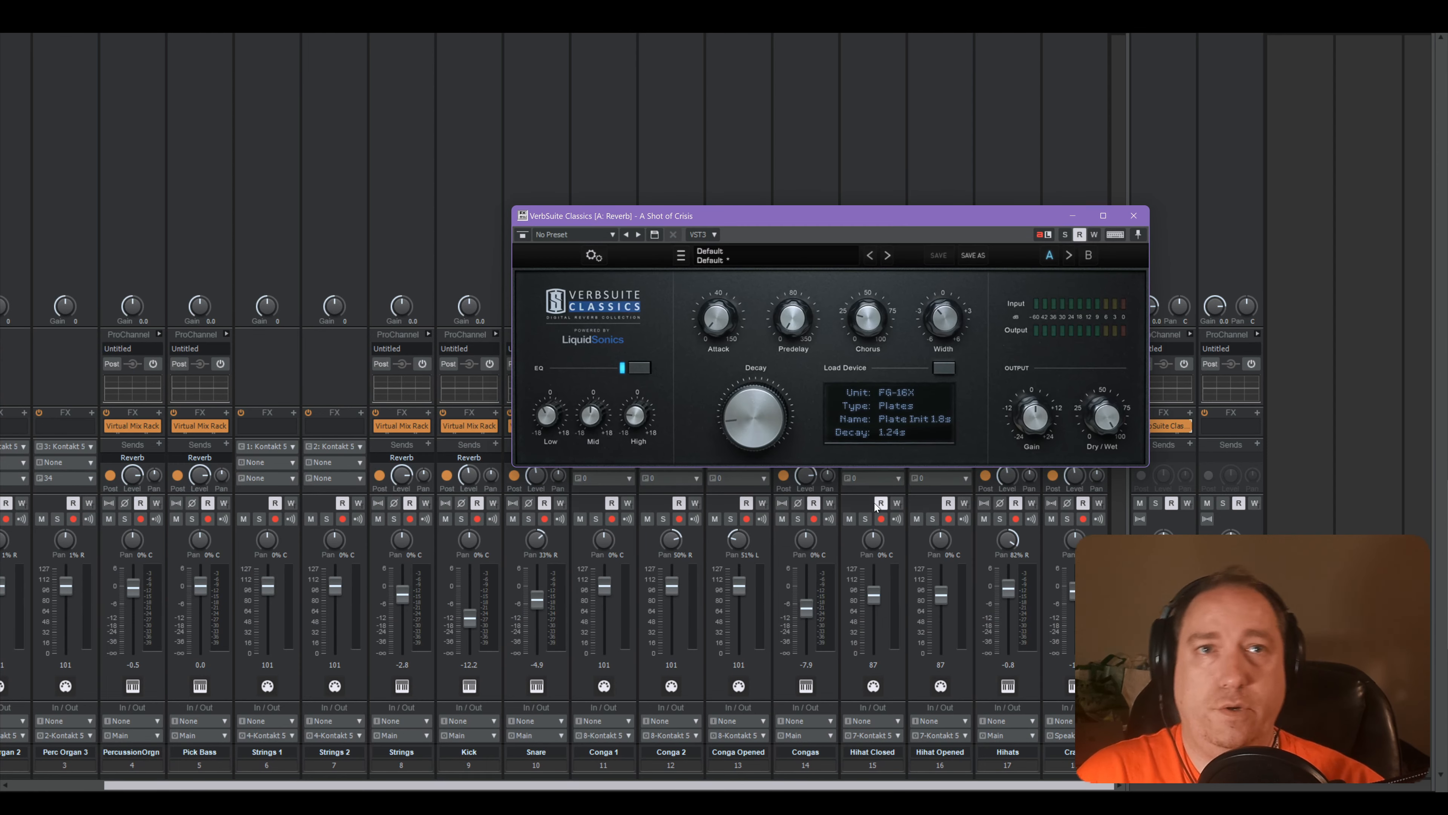
pyautogui.click(943, 371)
pyautogui.moveTo(992, 485)
pyautogui.moveTo(1076, 481)
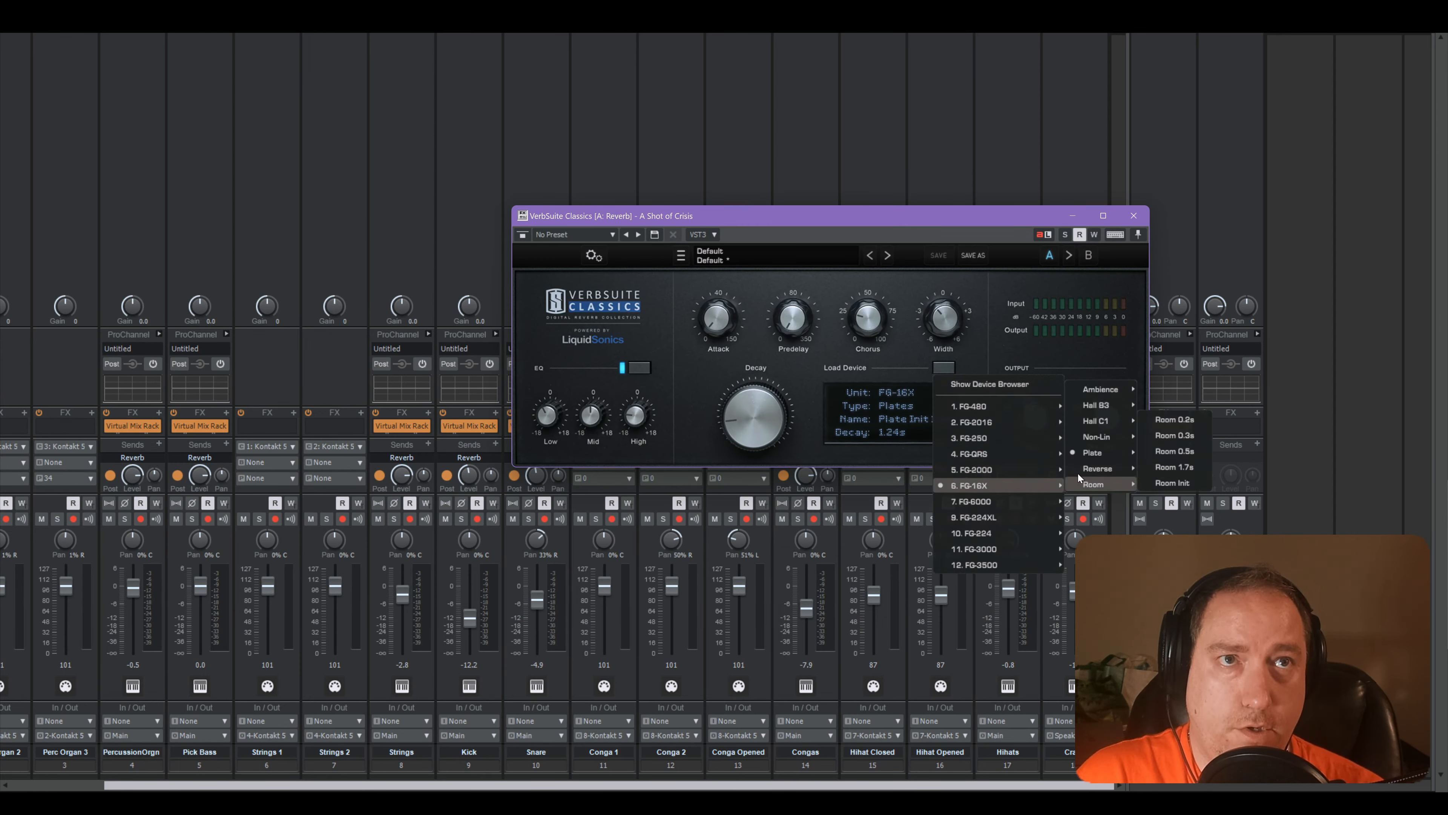
pyautogui.moveTo(1087, 453)
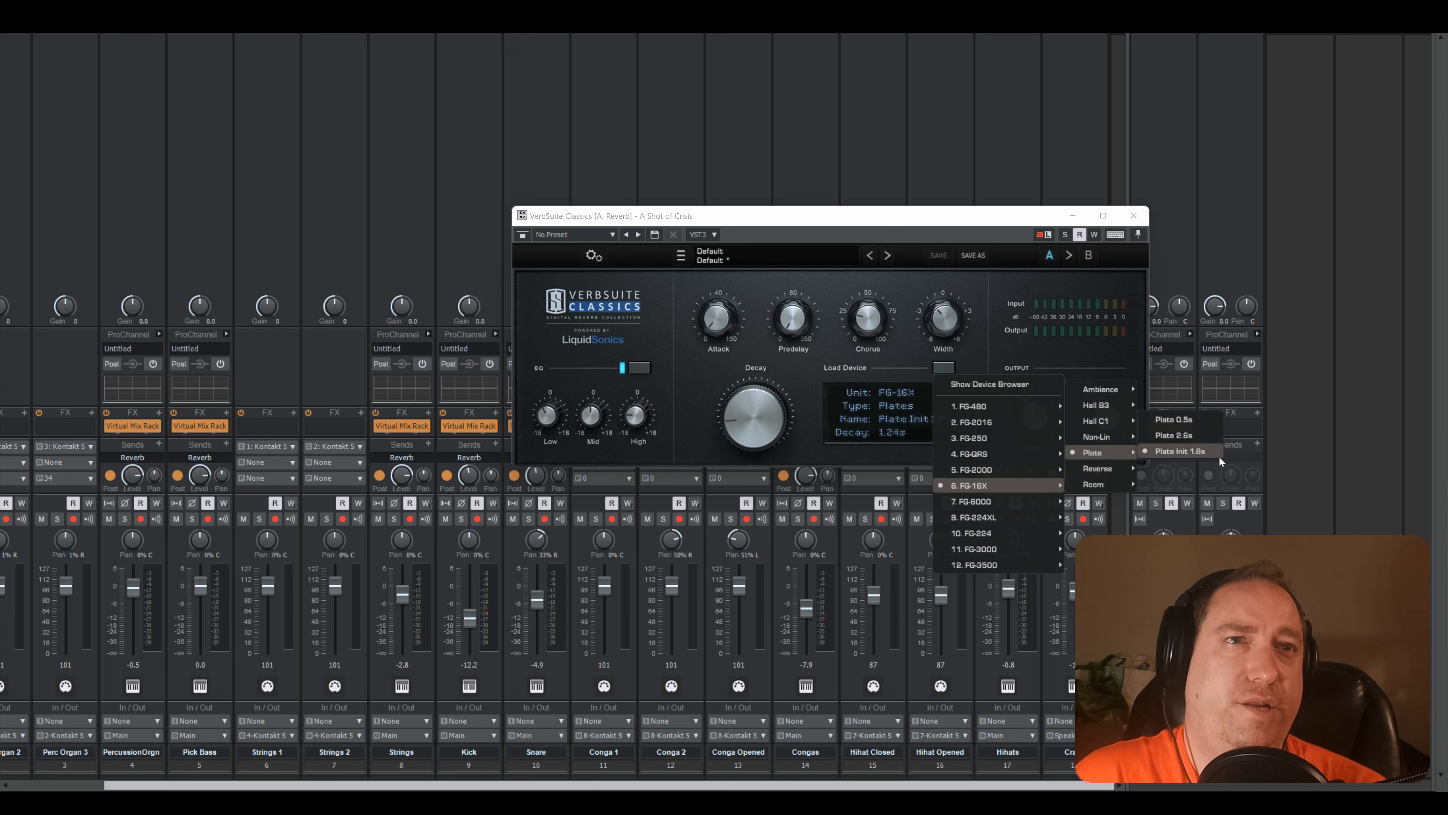
pyautogui.click(1179, 420)
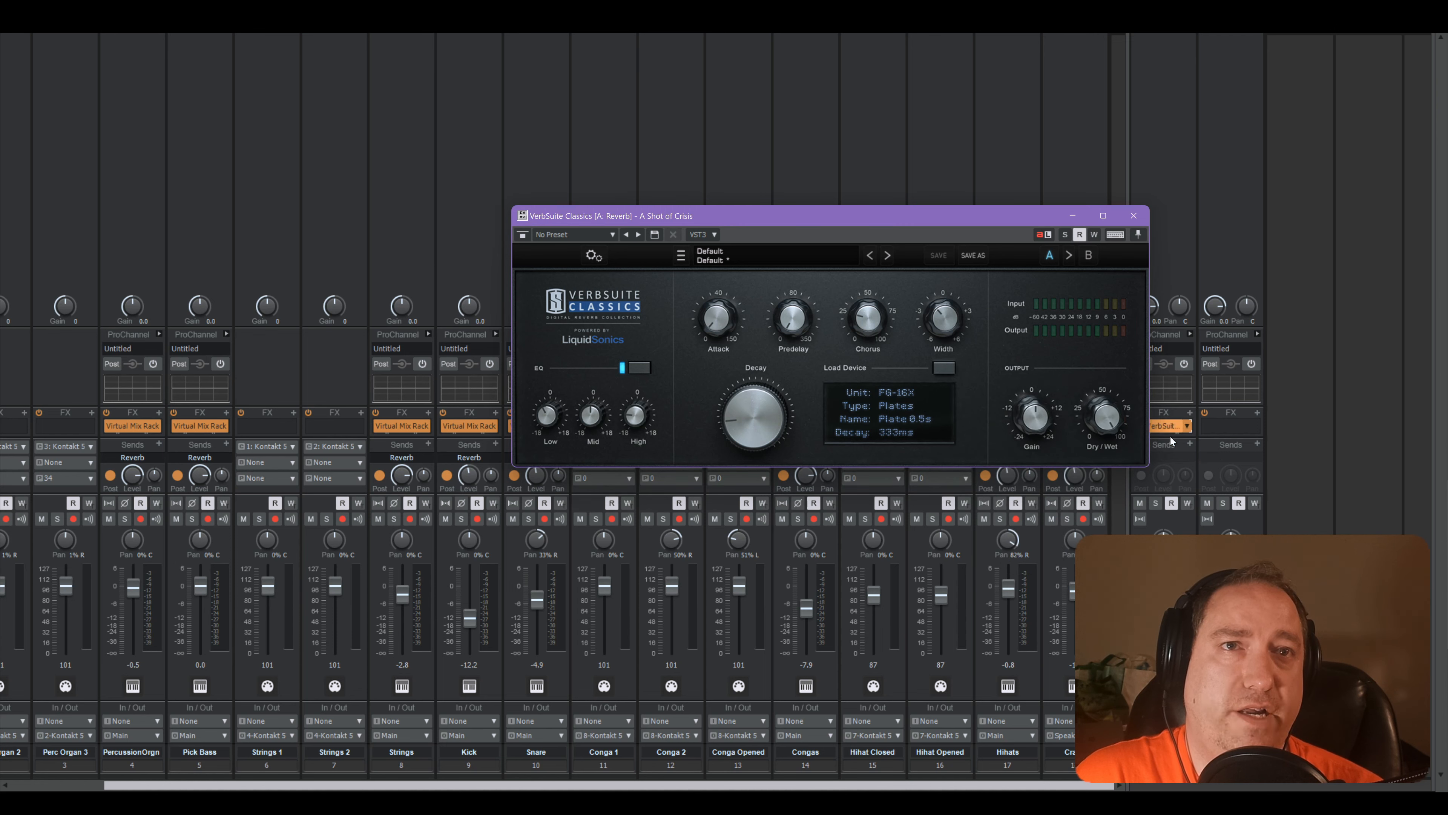
# - Play the song with the Reverb bus soloed, raise the VerbSuite Classics decay to about 480 ms, and unsolo the bus
pyautogui.press('space')
pyautogui.click(1157, 503)
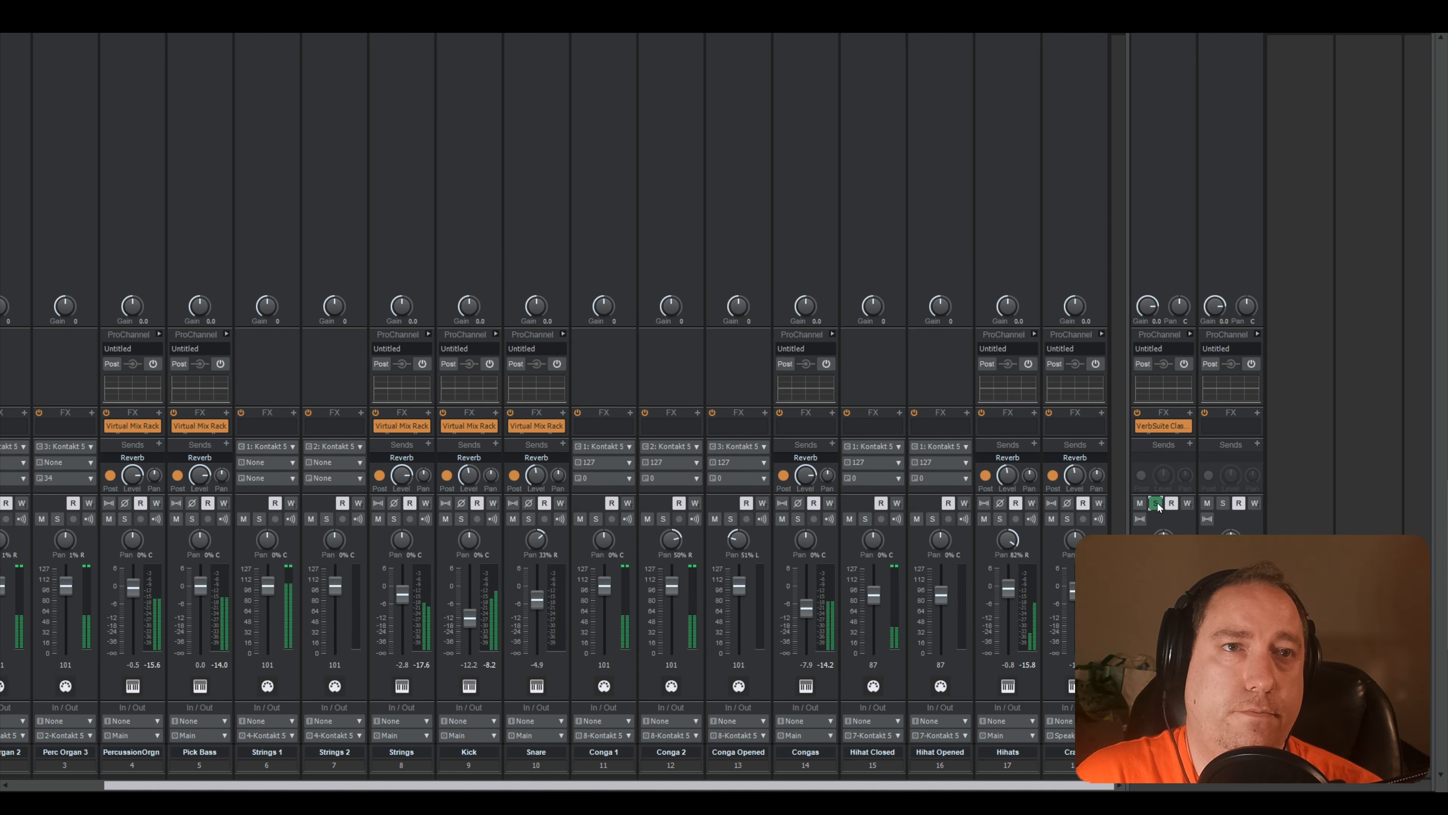
pyautogui.doubleClick(1163, 424)
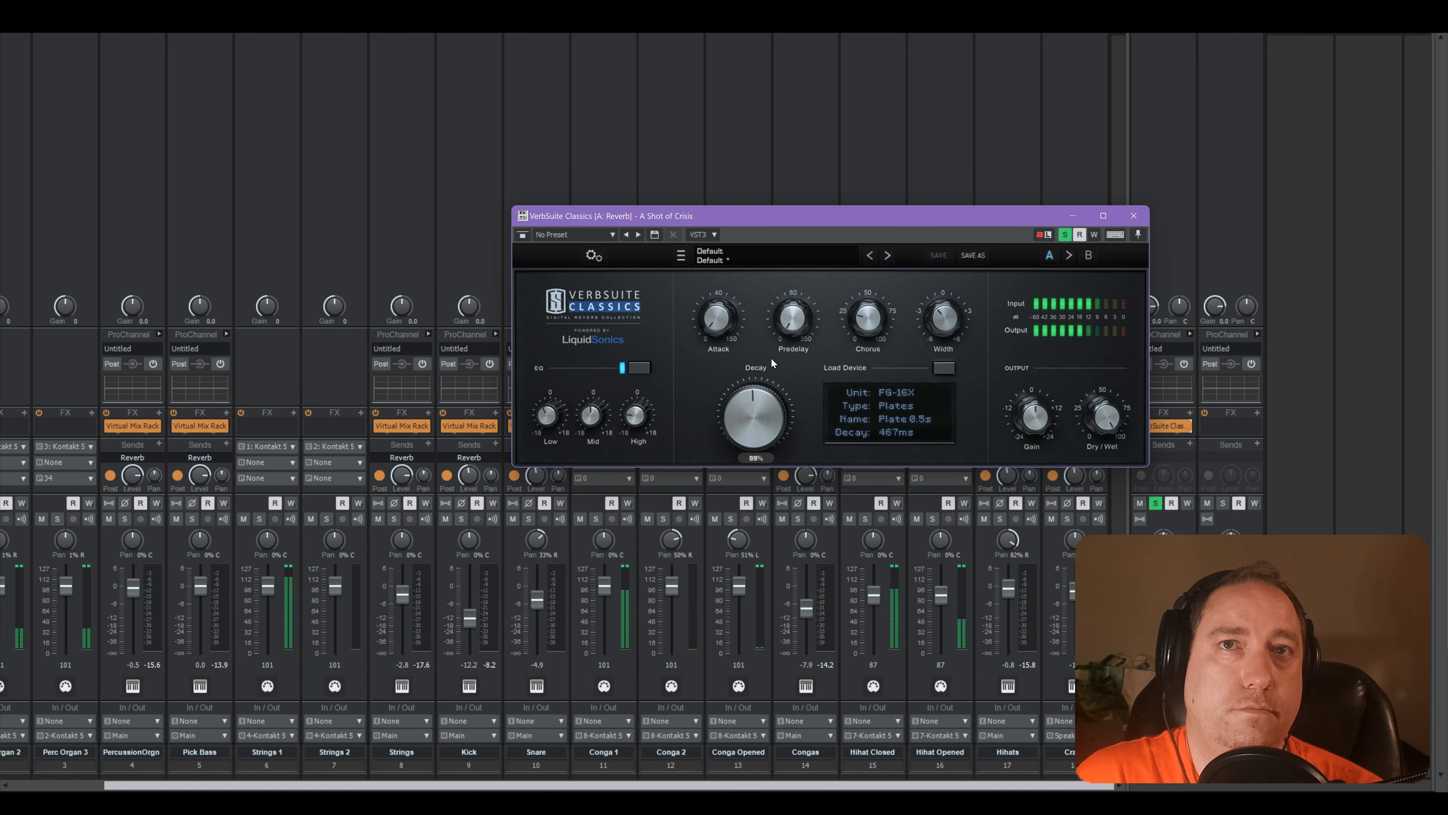
pyautogui.moveTo(770, 357); pyautogui.dragTo(770, 353)
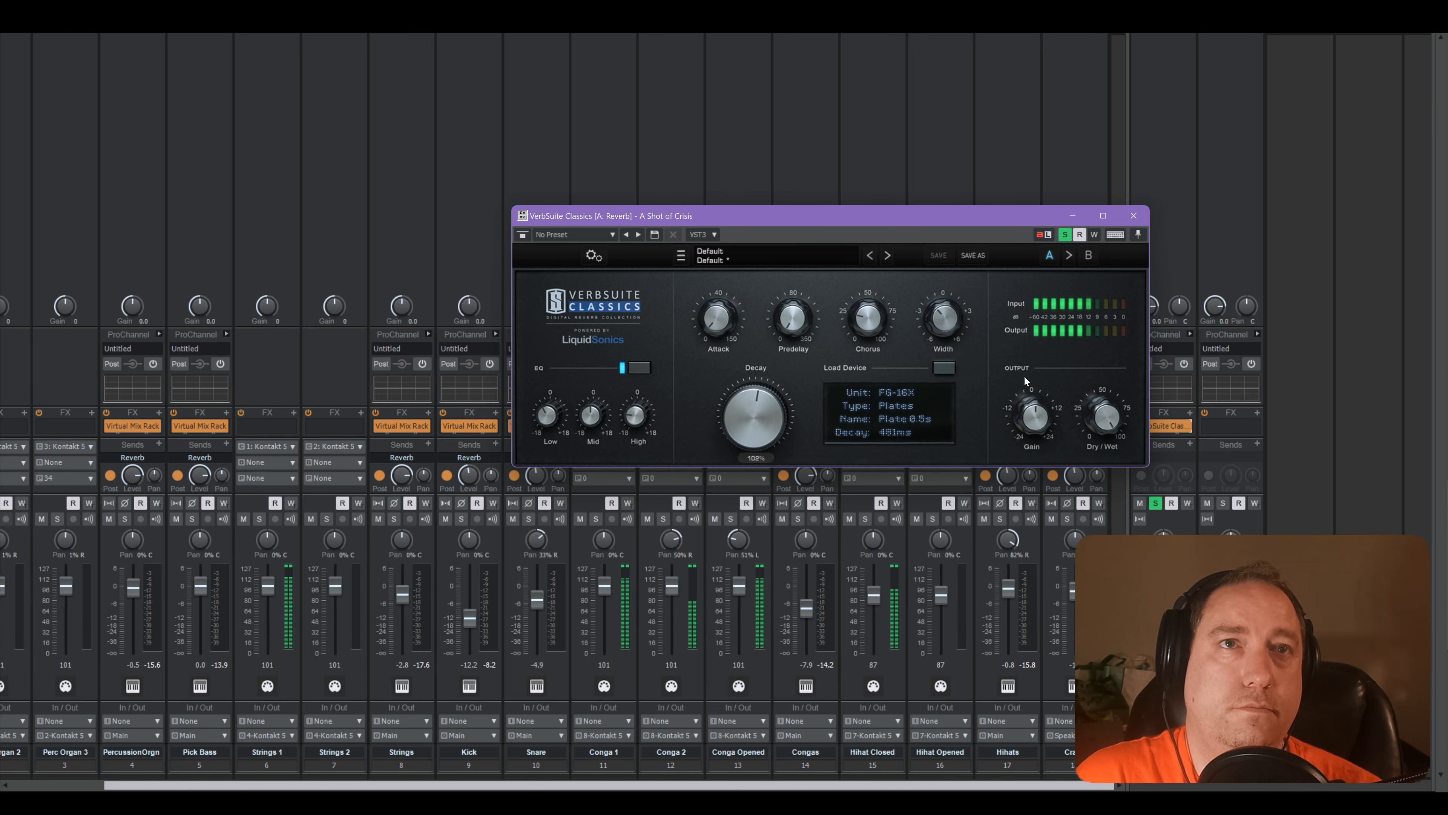
pyautogui.click(1155, 503)
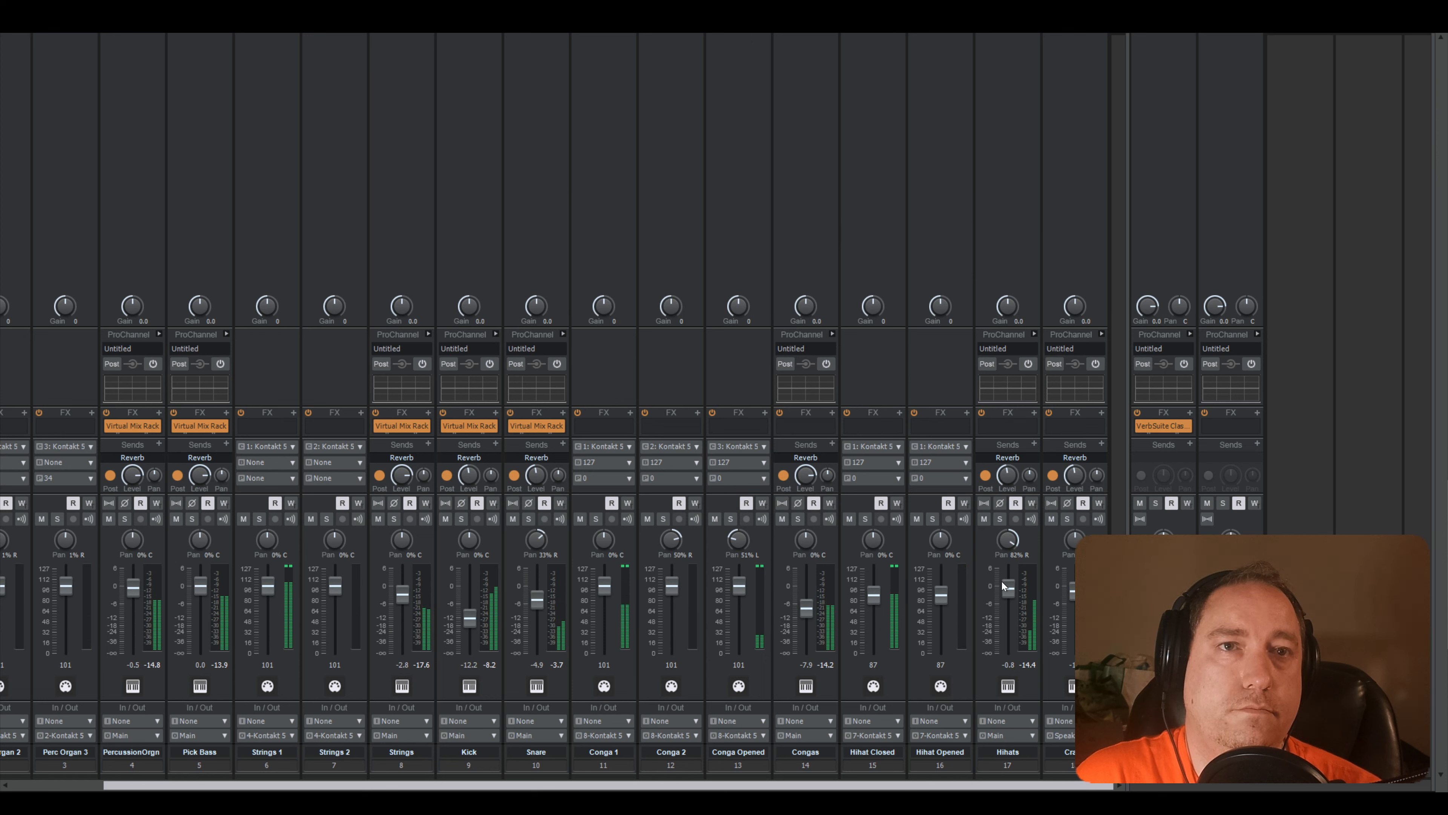
# - Raise the Congas track volume to -7.7 dB while listening to the full mix, and stop playback
pyautogui.moveTo(1015, 597)
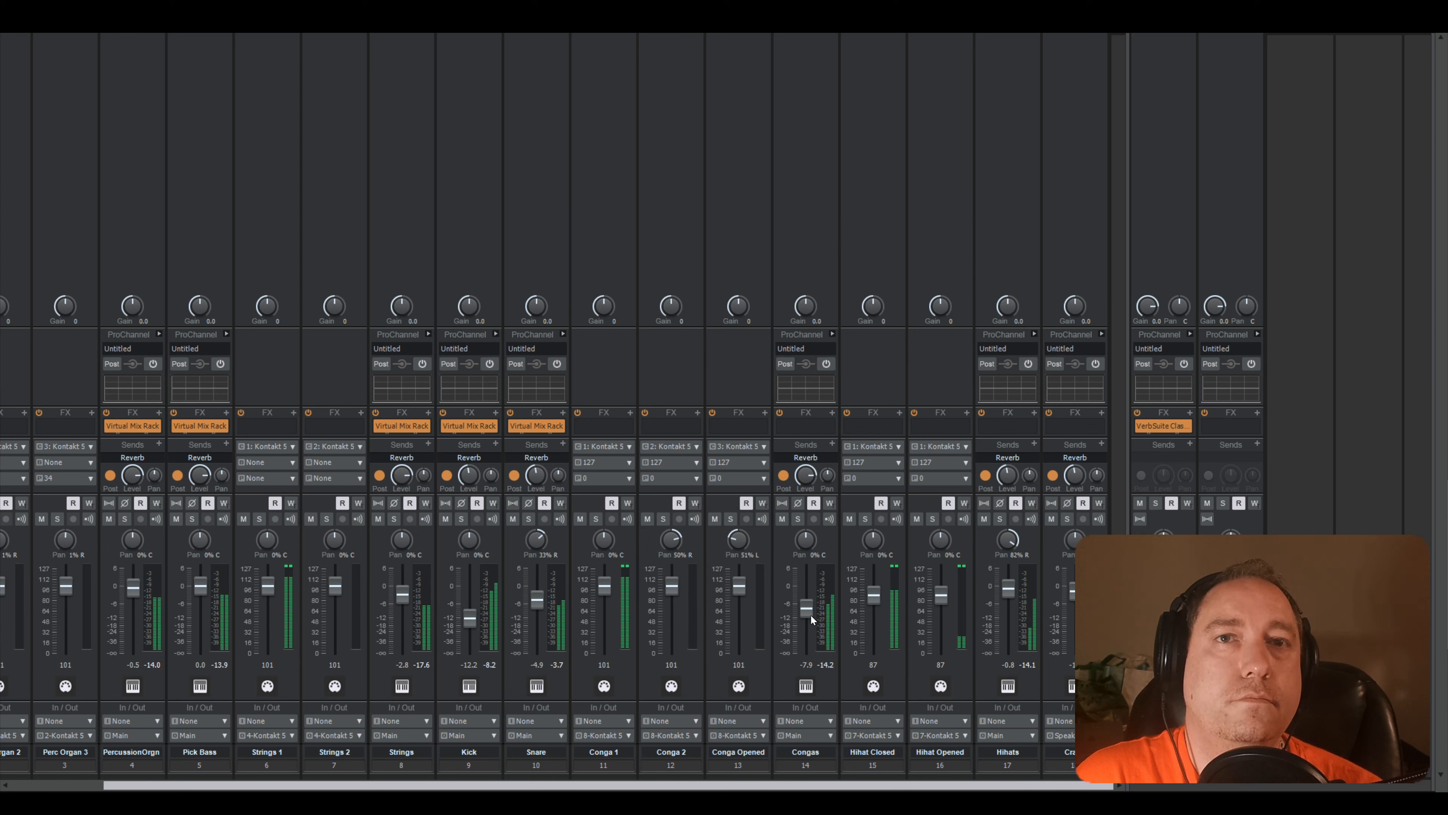
pyautogui.moveTo(811, 614); pyautogui.dragTo(810, 614)
pyautogui.press('r')
pyautogui.moveTo(317, 786); pyautogui.dragTo(408, 754)
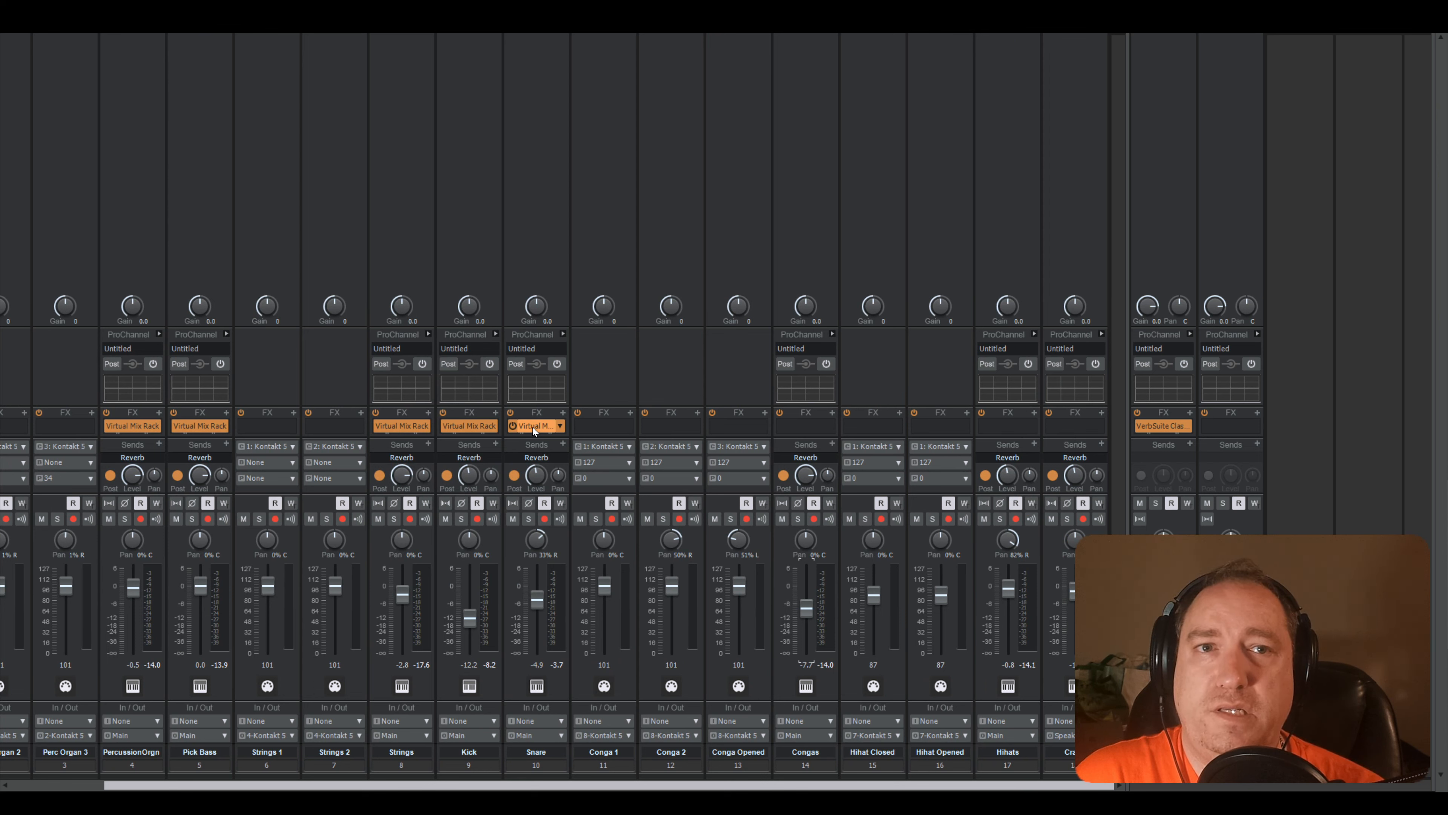
# - Add the Snare track's Virtual Mix Rack to the Congas track's effects, open it, and move its window clear of the Congas strip
pyautogui.moveTo(534, 432); pyautogui.dragTo(801, 425)
pyautogui.doubleClick(816, 427)
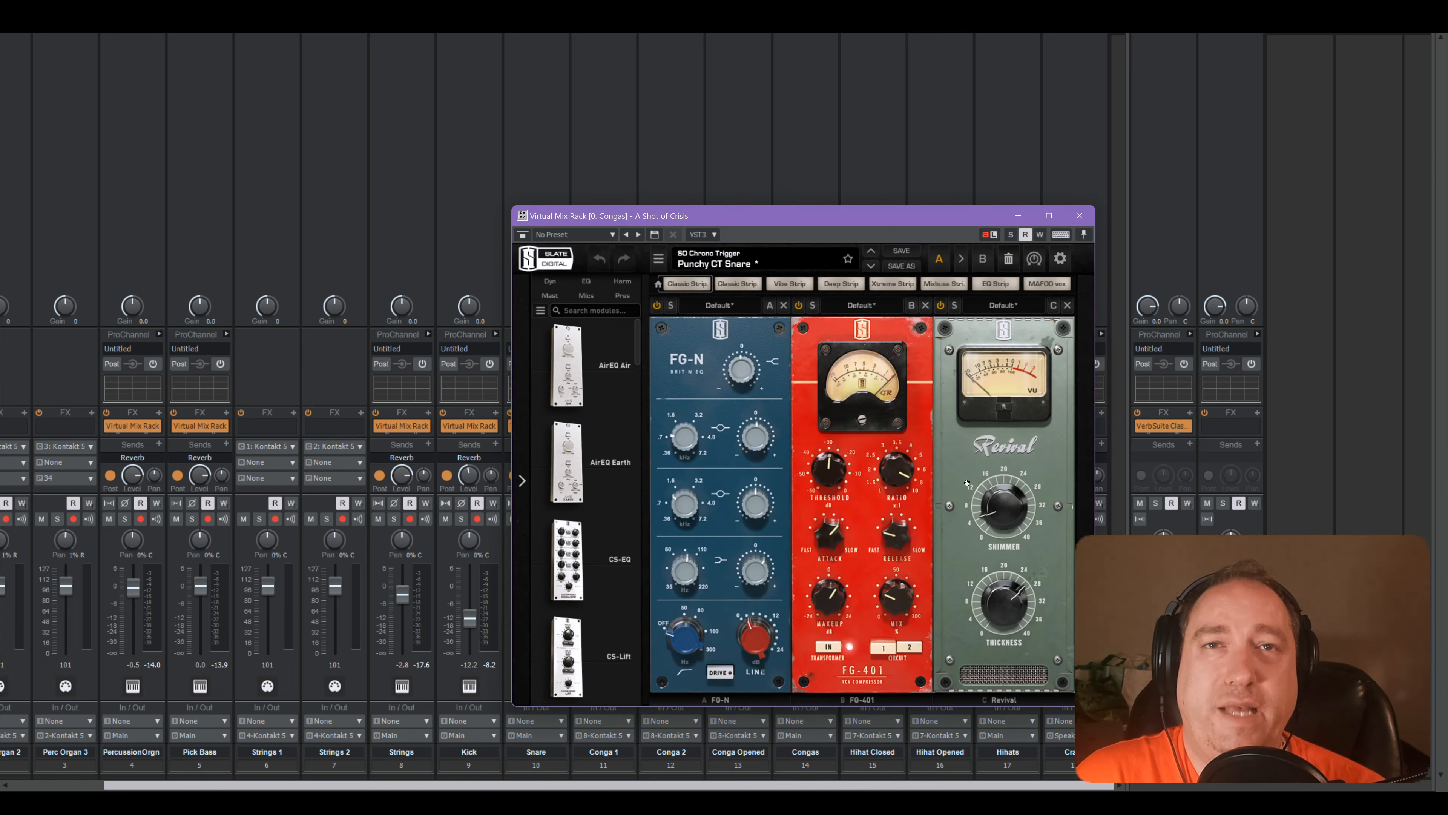
pyautogui.moveTo(899, 216); pyautogui.dragTo(802, 229)
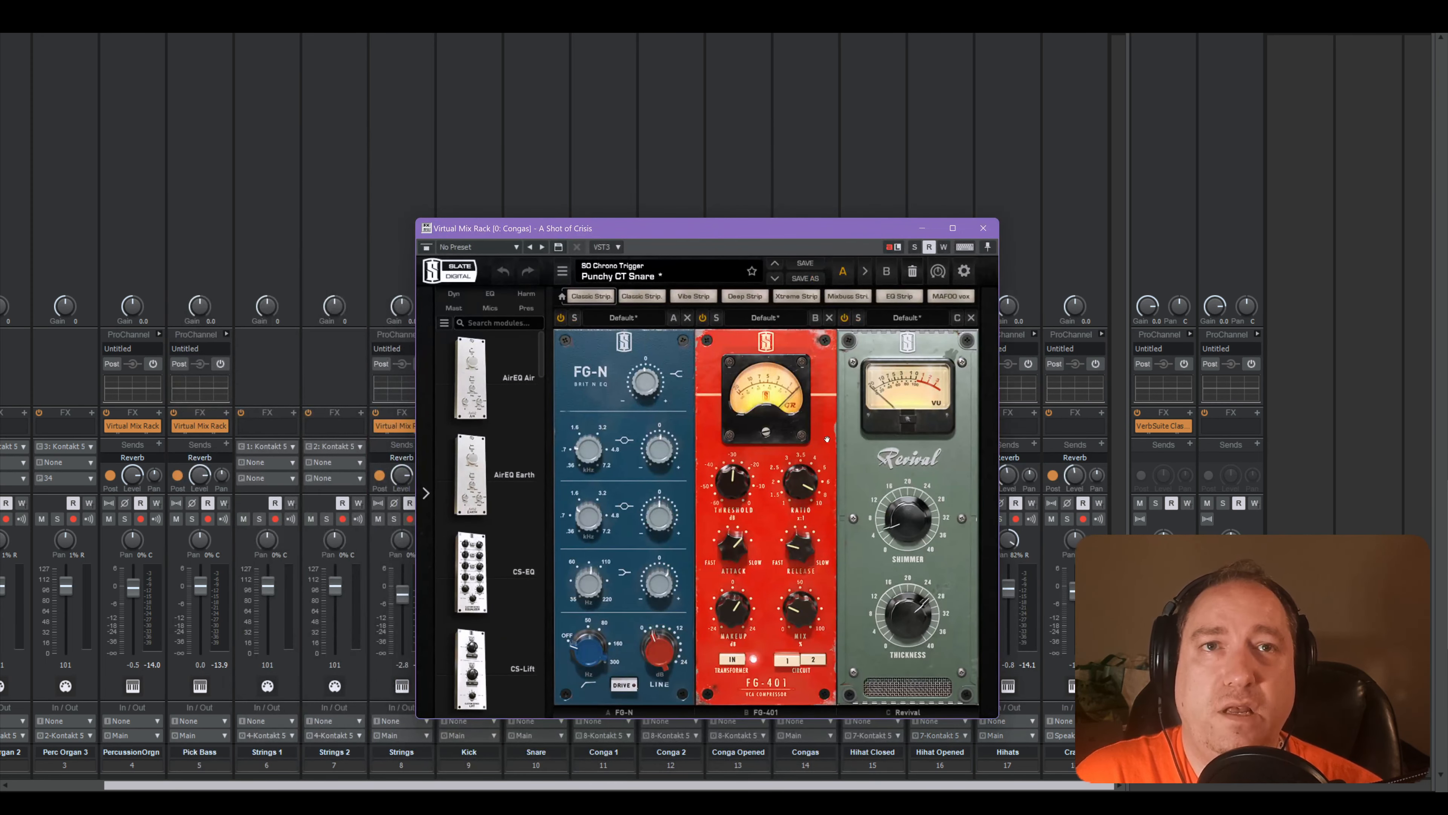